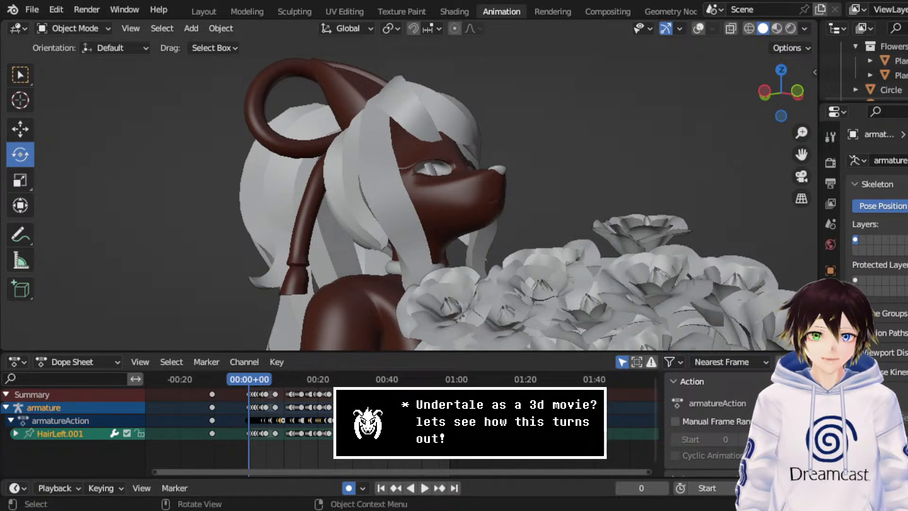
- Play the character's head animation to review the hair and ribbon motion, and return to frame 81
middle_drag(263, 390, 301, 391)
key(space)
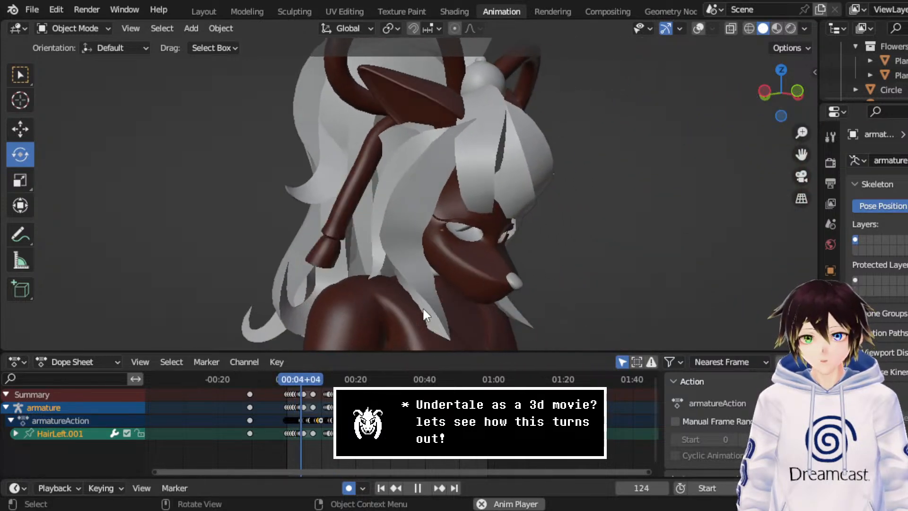
key(space)
click(296, 374)
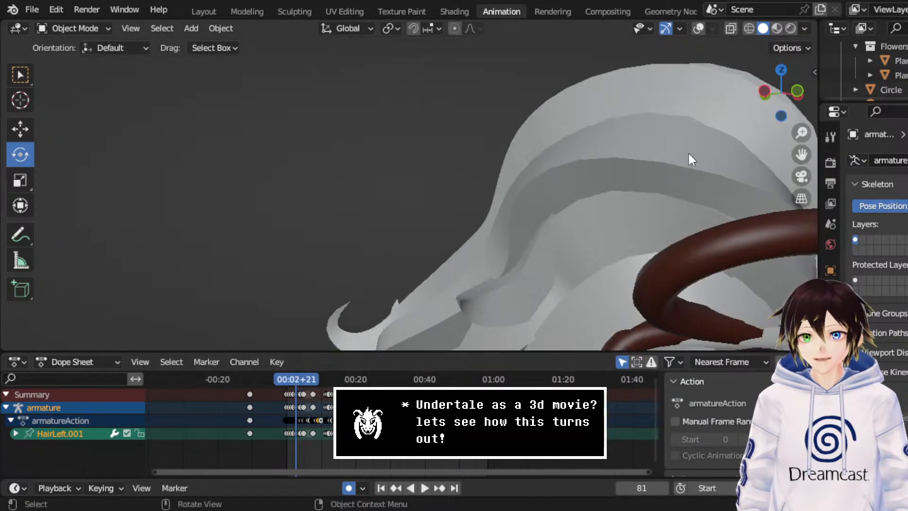
- Turn on the viewport overlays to show the armature bones and play the animation up to frame 262
click(698, 28)
key(space)
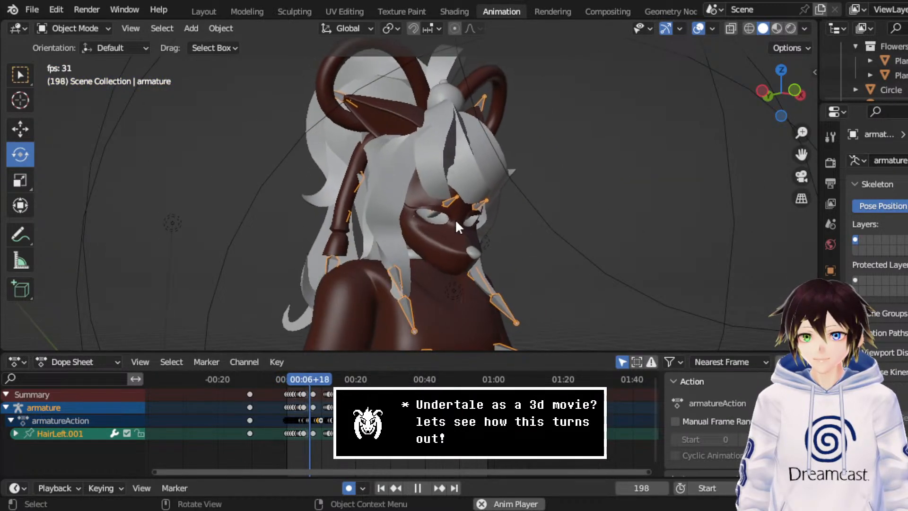
key(space)
key(space)
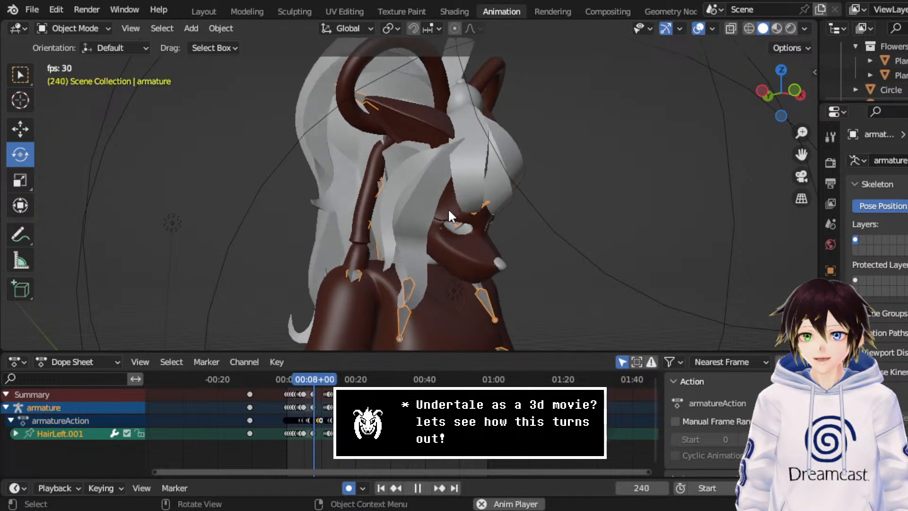
key(space)
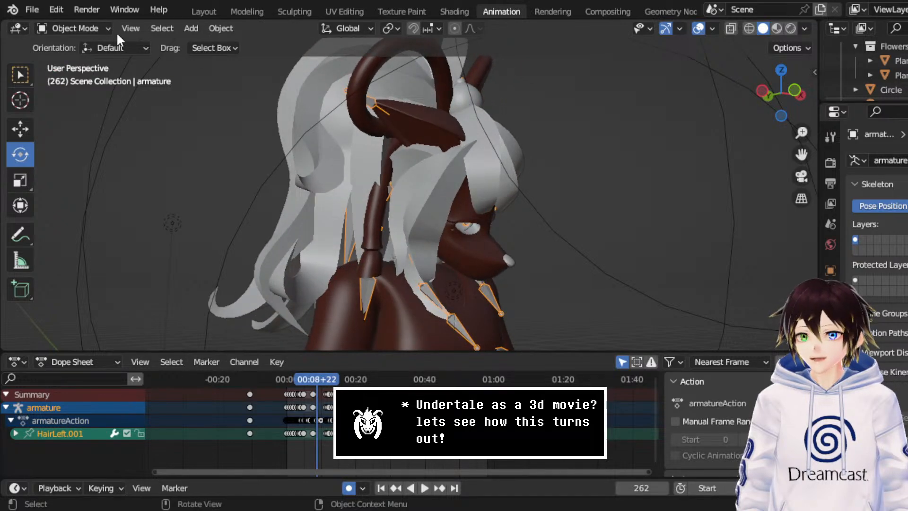
- Switch the armature to Pose Mode with wireframe shading and select the RibbonRight bone
click(109, 29)
click(94, 77)
middle_drag(413, 190, 404, 181)
click(382, 163)
click(748, 28)
click(387, 193)
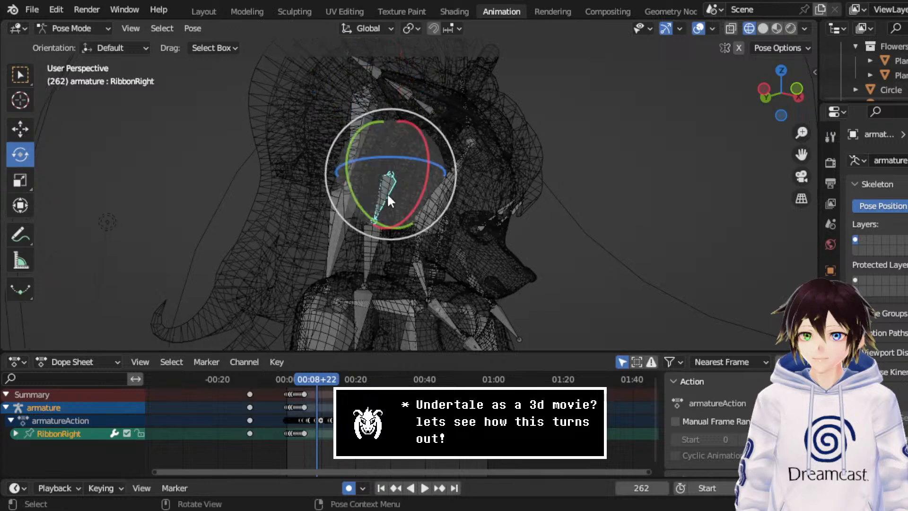
- Go to frame 1353 and extend the selection to all three bones of both the right and left ribbons
scroll(384, 246, up, 2)
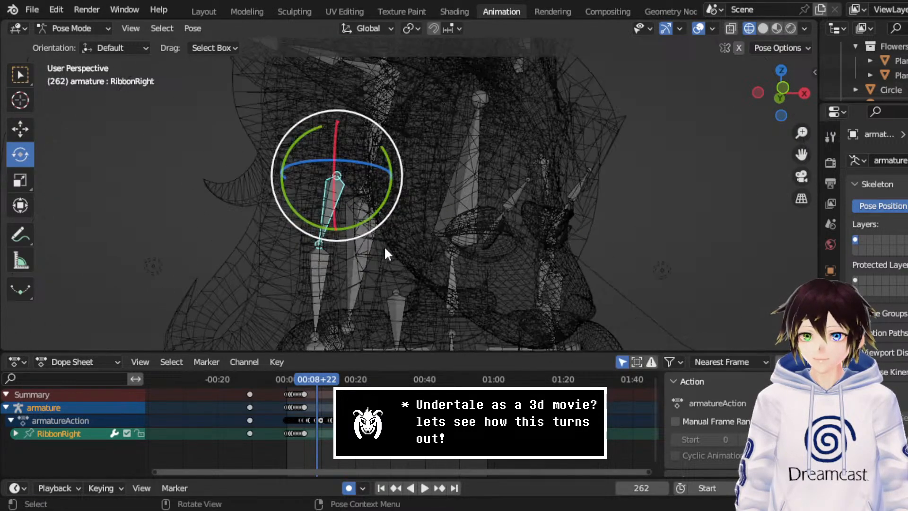
scroll(384, 246, down, 2)
click(763, 28)
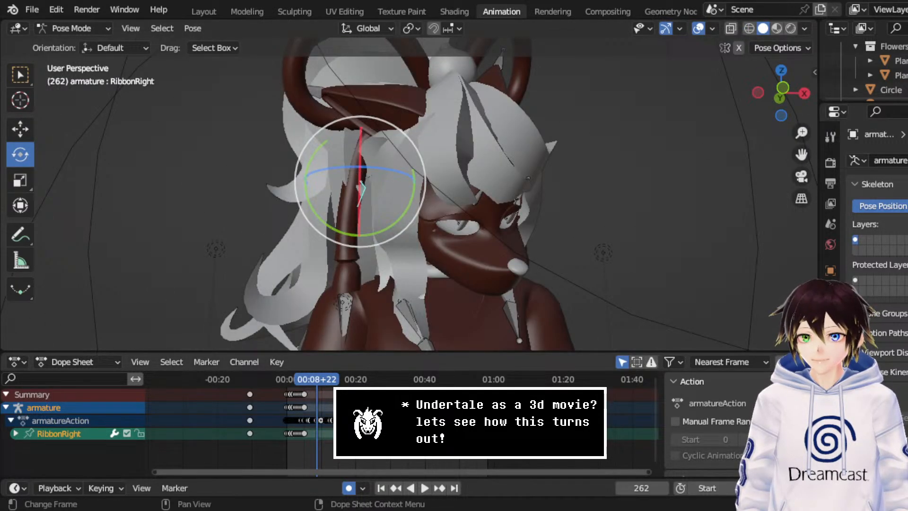
drag(358, 380, 442, 379)
click(749, 28)
middle_drag(461, 241, 492, 243)
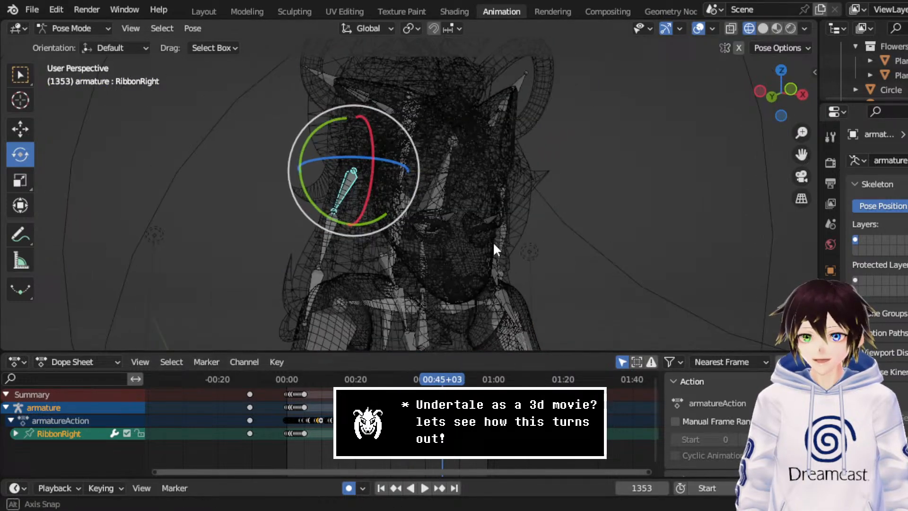
shift+click(326, 242)
shift+click(317, 278)
middle_drag(589, 247, 437, 252)
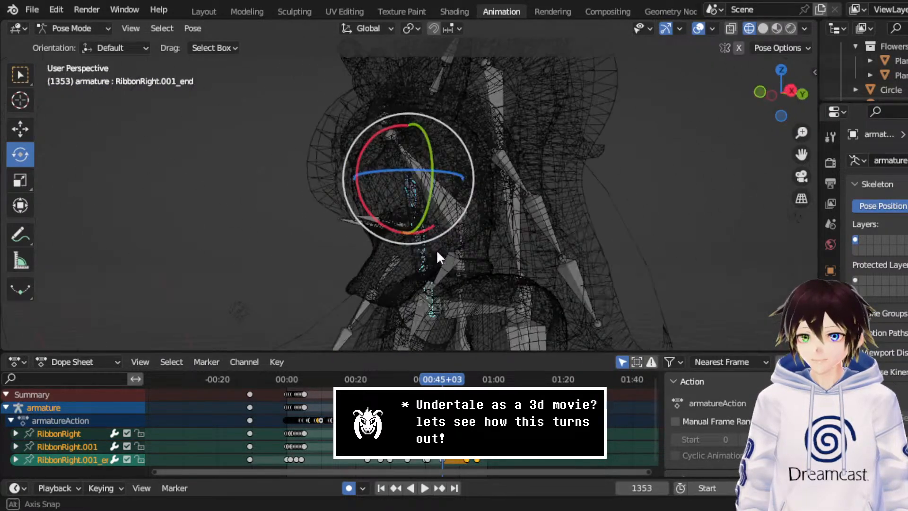
shift+click(548, 218)
shift+click(513, 174)
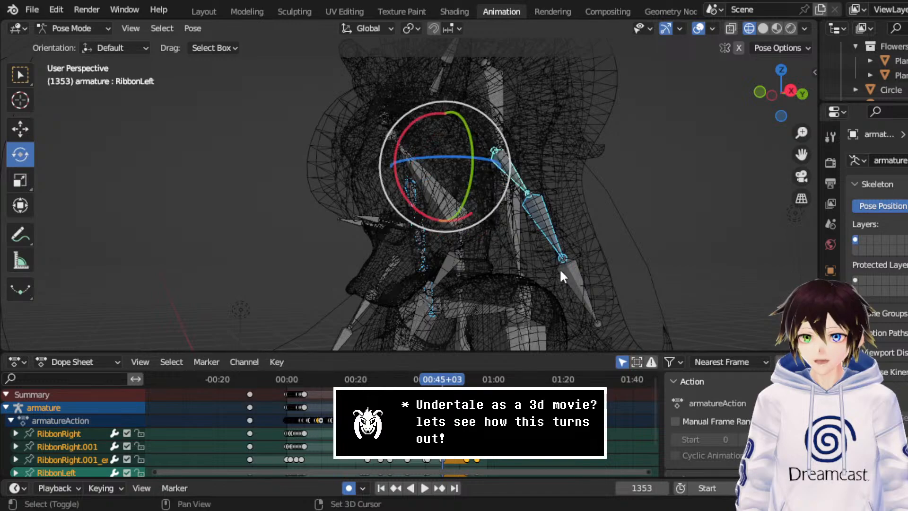
shift+click(561, 269)
- Play the rest of the animation and delete the selected ribbon bones' keyframes that follow about 00:05 in the Dope Sheet
key(Home)
key(space)
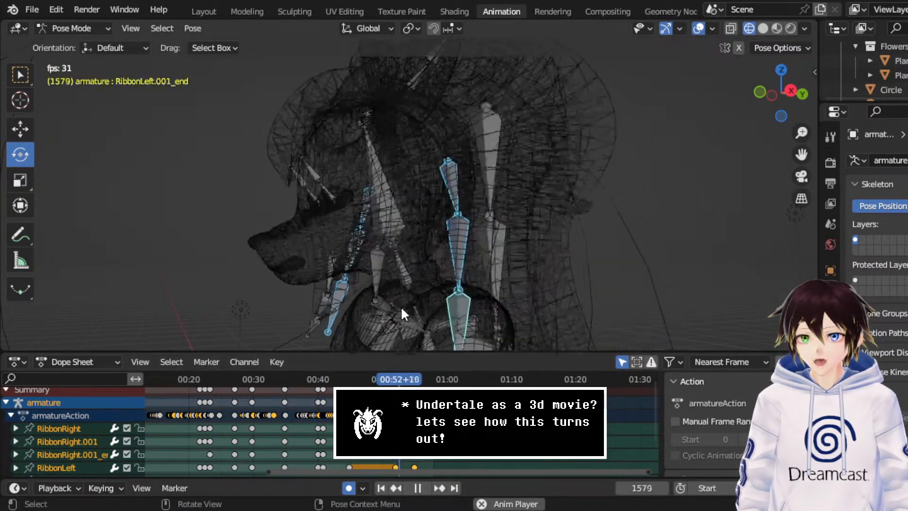
key(space)
scroll(402, 420, down, 5)
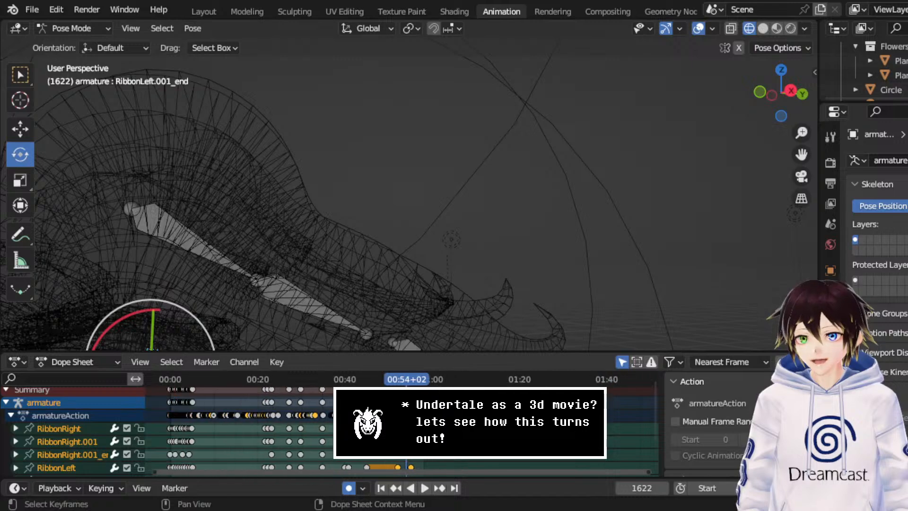
drag(360, 401, 190, 373)
key(Delete)
- Play the opening seconds up to frame 163 and examine the ribbons in solid shading
middle_drag(447, 265, 526, 222)
key(space)
key(space)
click(762, 28)
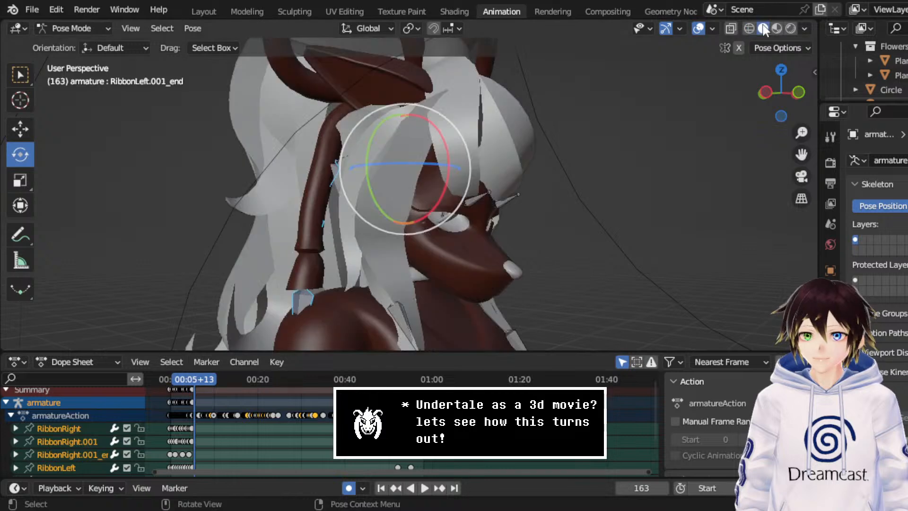
scroll(272, 242, down, 2)
mouse_move(272, 242)
middle_down()
mouse_move(302, 244)
mouse_move(256, 237)
middle_up()
scroll(256, 237, up, 1)
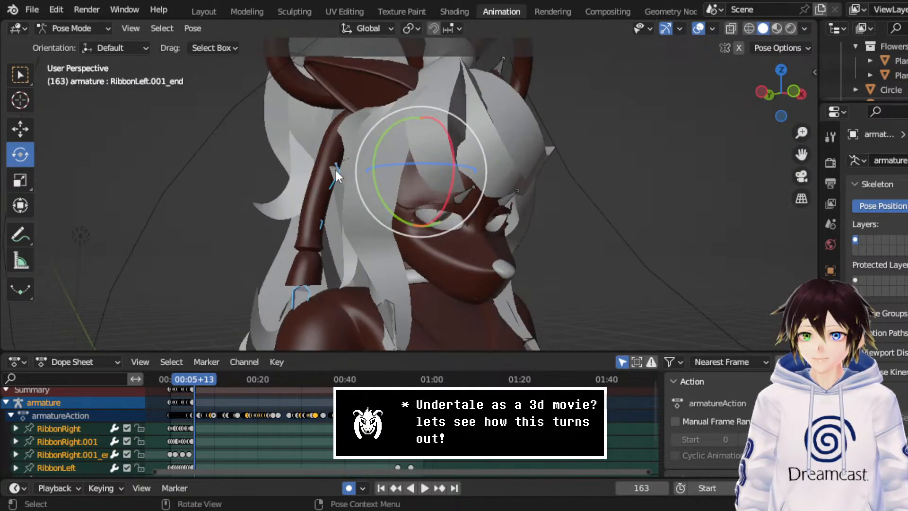
- Select only the RibbonRight bone in wireframe shading and move to frame 175
click(749, 29)
click(322, 183)
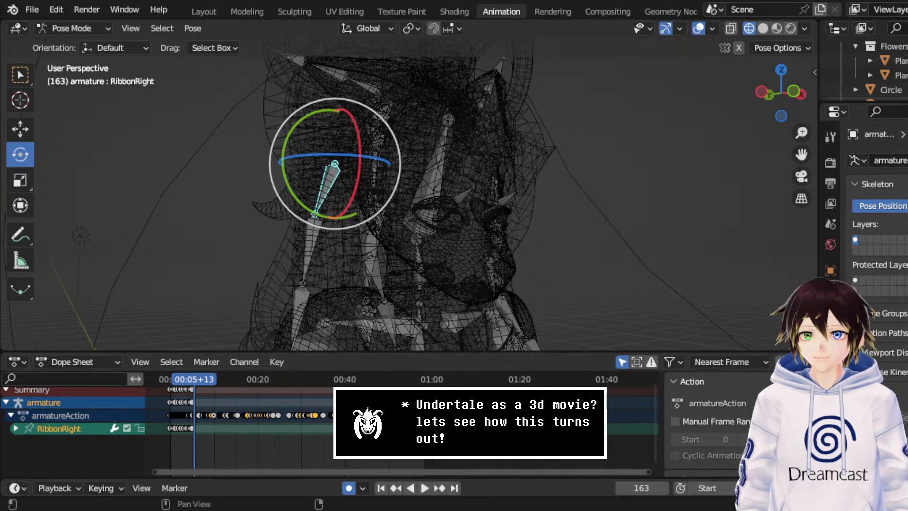
middle_drag(399, 224, 468, 234)
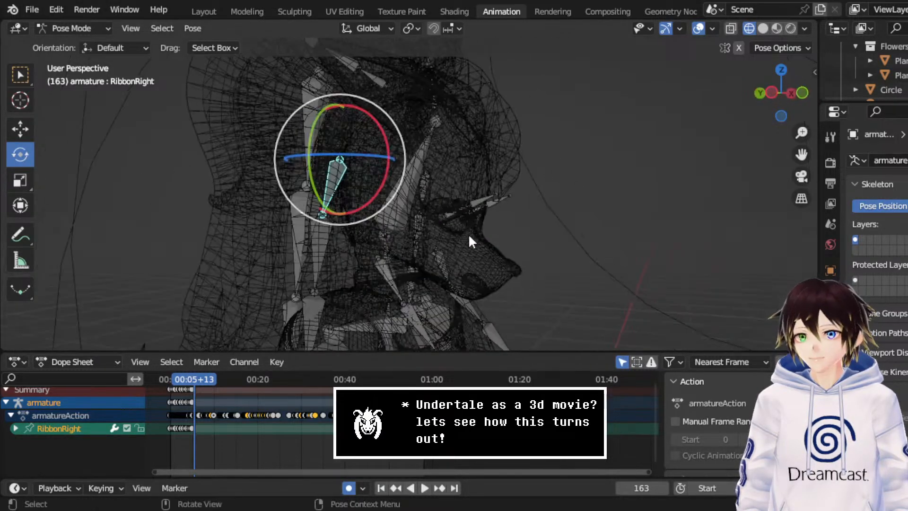
middle_drag(402, 417, 522, 424)
scroll(298, 425, up, 7)
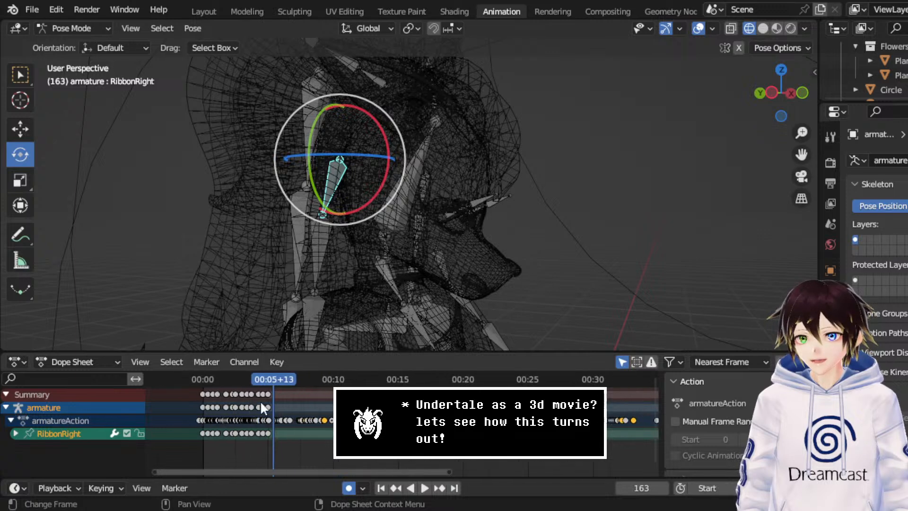
scroll(361, 423, up, 2)
key(Up)
key(Up)
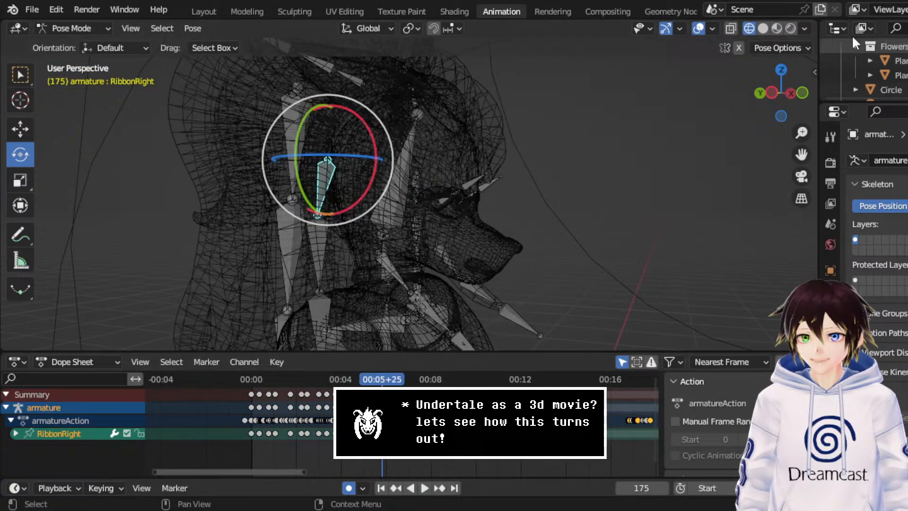
- Switch to solid shading and replay the frames just after 00:05 up to frame 166 to time the right ribbon's next pose
click(763, 28)
middle_drag(367, 223, 381, 223)
scroll(402, 418, up, 8)
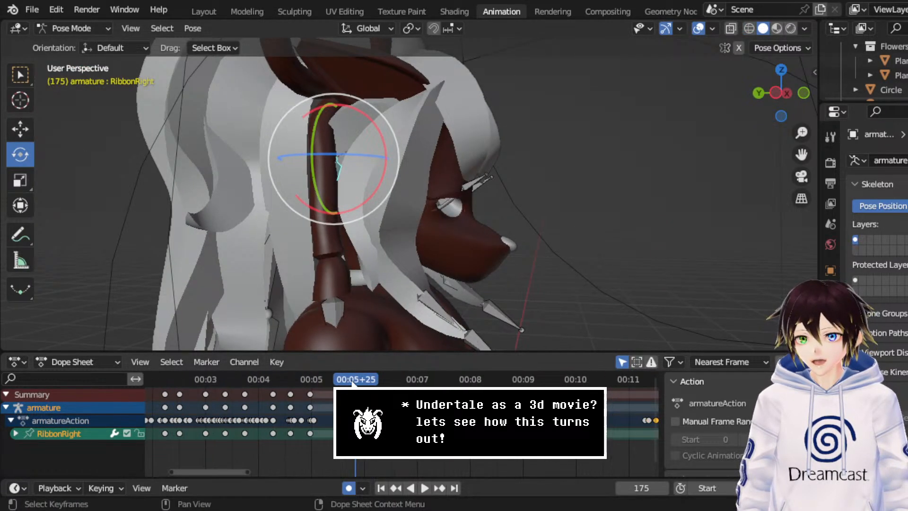
drag(352, 378, 316, 377)
key(space)
key(space)
key(space)
key(space)
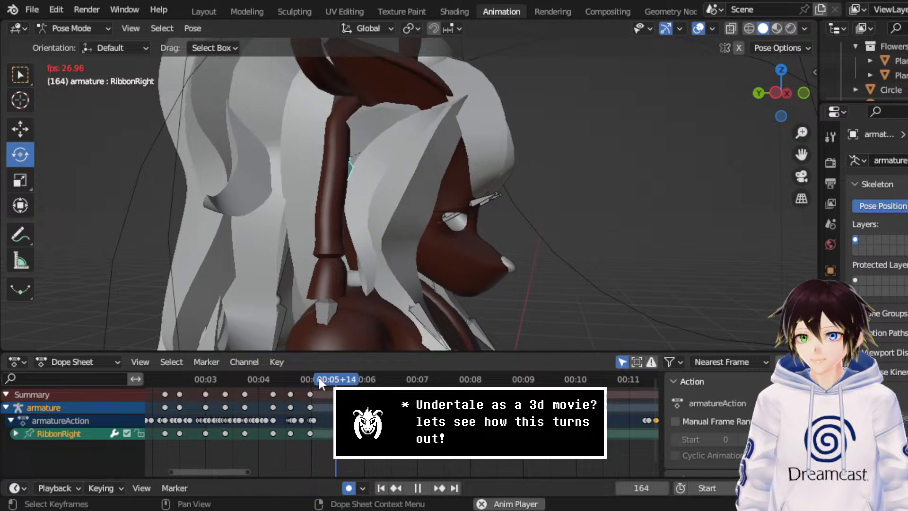
- Rotate the RibbonRight bone by about 4° at frame 166 in the left orthographic view
middle_drag(342, 251, 373, 207)
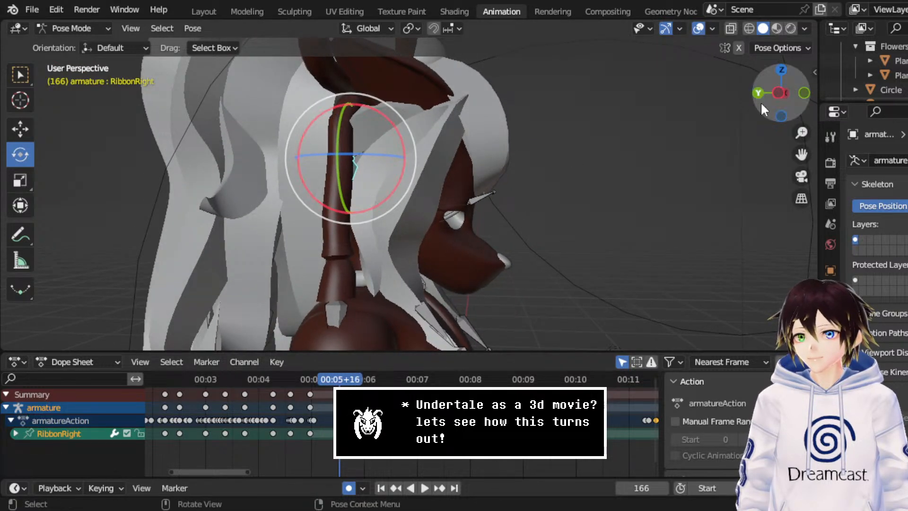
click(778, 93)
key(r)
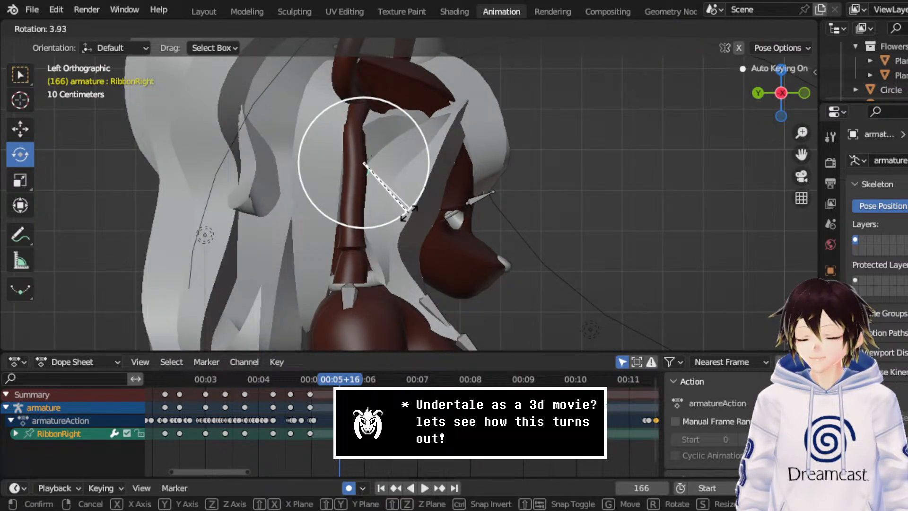
drag(408, 213, 407, 214)
- Replay the motion up to frame 179 and rotate the RibbonRight bone so the ribbon swings backward there
click(304, 380)
key(space)
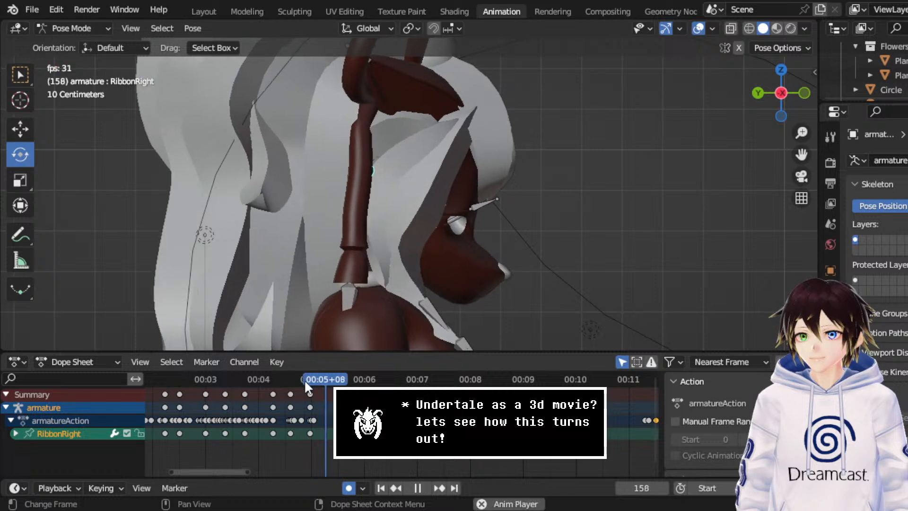
key(space)
click(272, 372)
key(space)
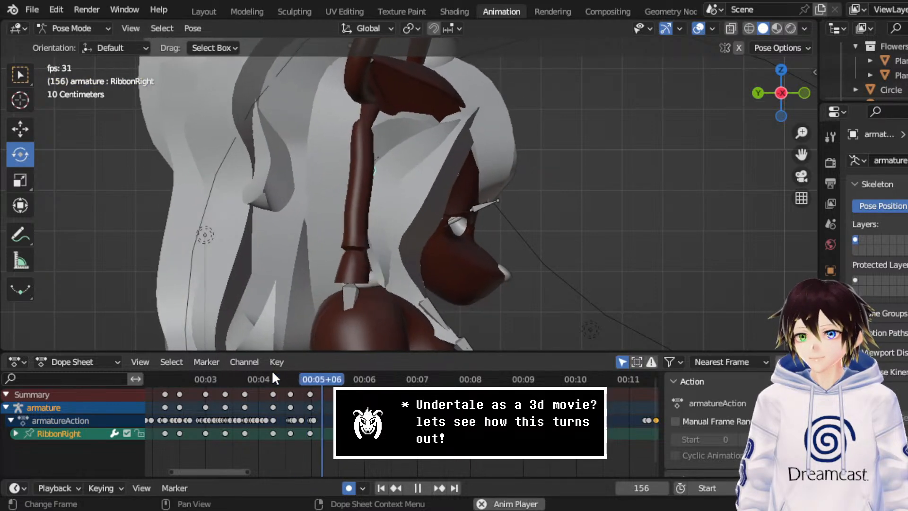
key(space)
key(r)
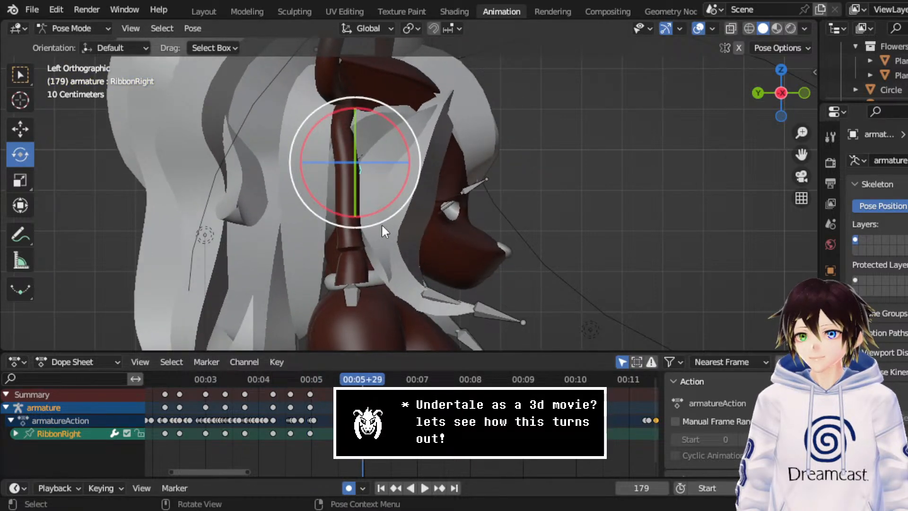
click(378, 244)
- Play on to frame 208 and rotate the RibbonRight bone there so the ribbon swings forward toward the face
click(336, 380)
key(space)
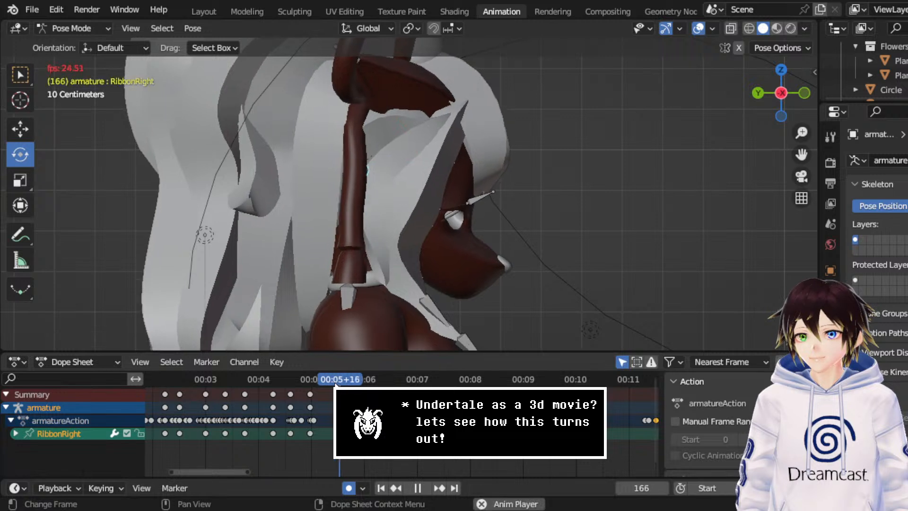
key(space)
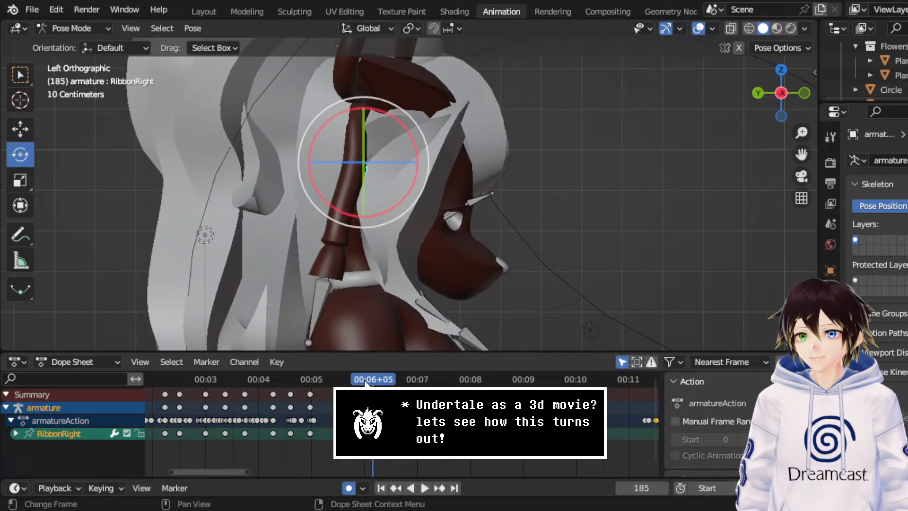
click(344, 380)
key(space)
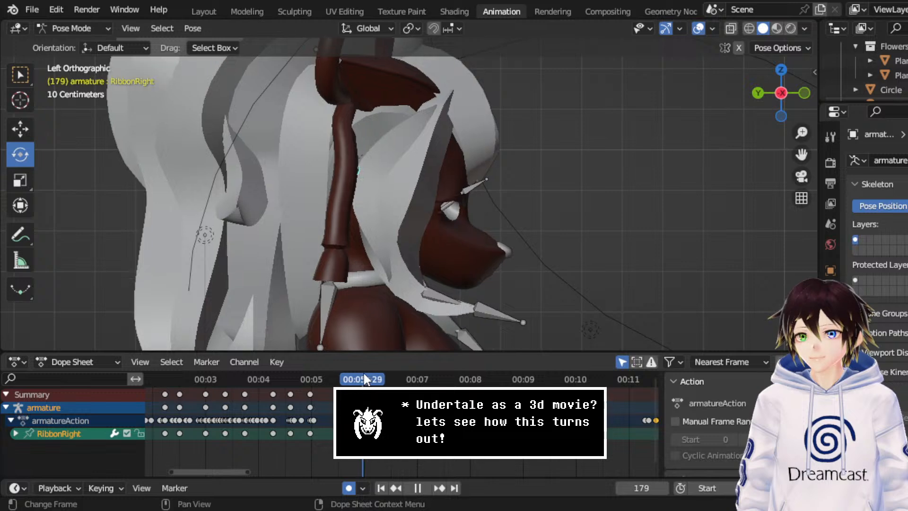
key(space)
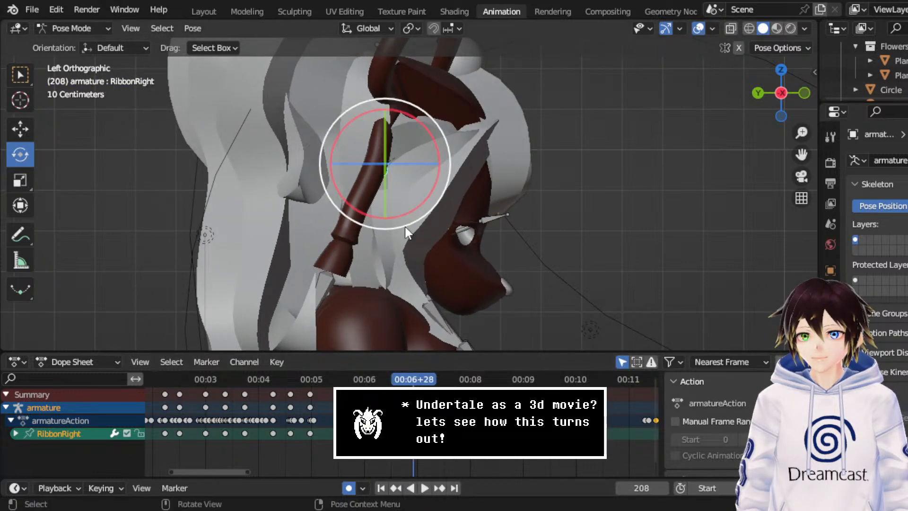
drag(404, 227, 440, 222)
- Replay the swing up to frame 225 and rotate the RibbonRight bone slightly backward there
click(294, 379)
key(space)
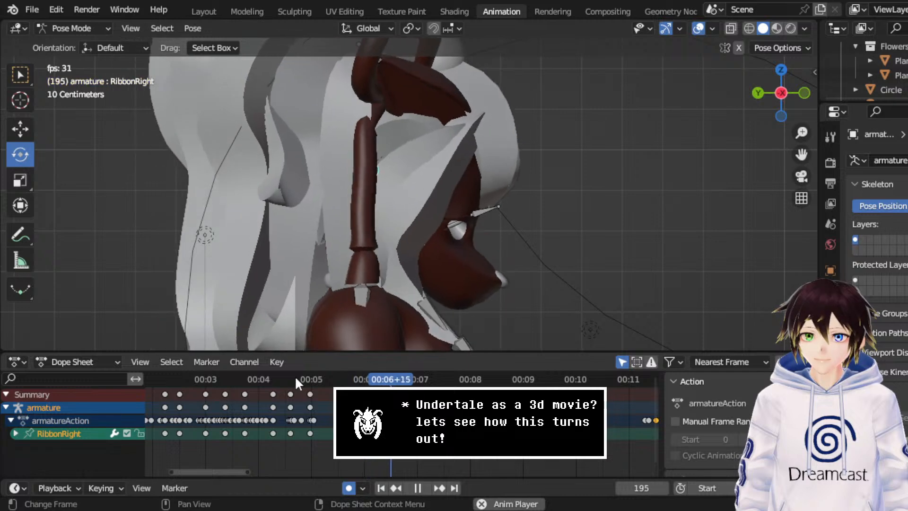
key(space)
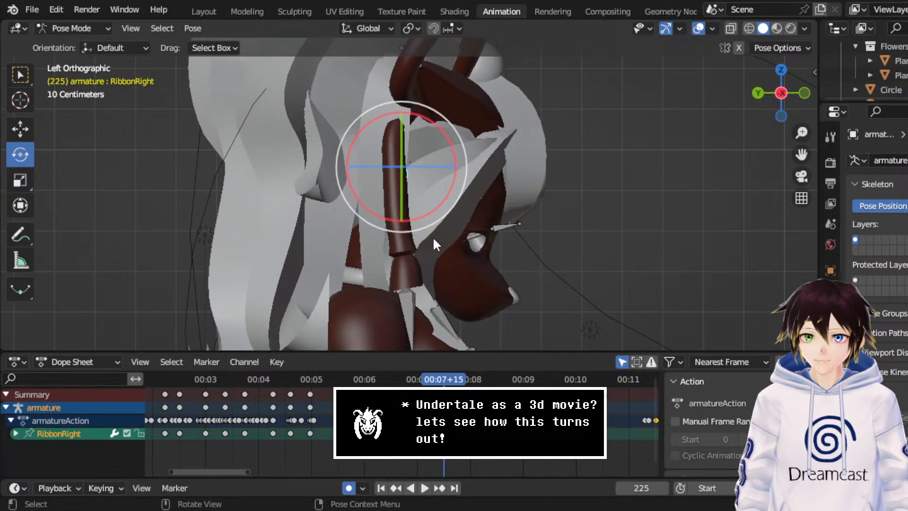
drag(433, 236, 425, 232)
- Replay the right ribbon's swing from an angled view and stop at frame 234 to check its motion
click(333, 379)
key(space)
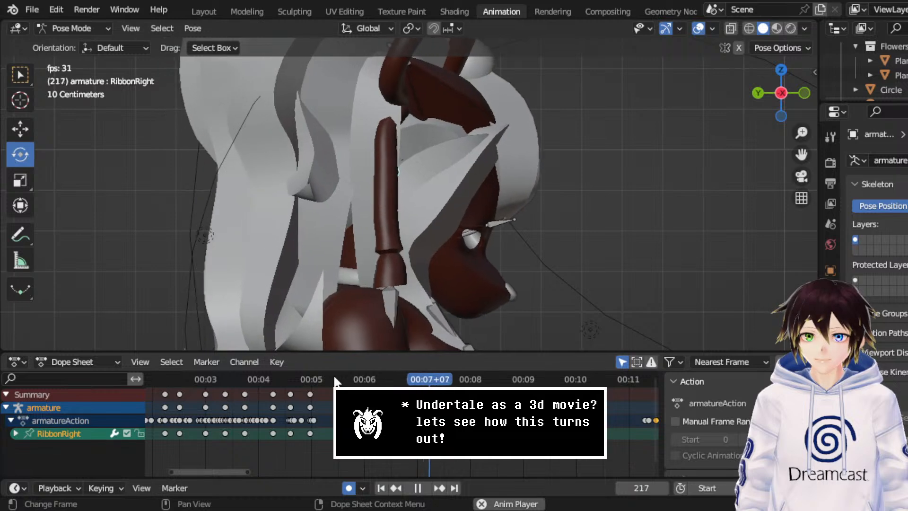
key(space)
middle_drag(454, 246, 489, 251)
drag(415, 374, 399, 374)
key(space)
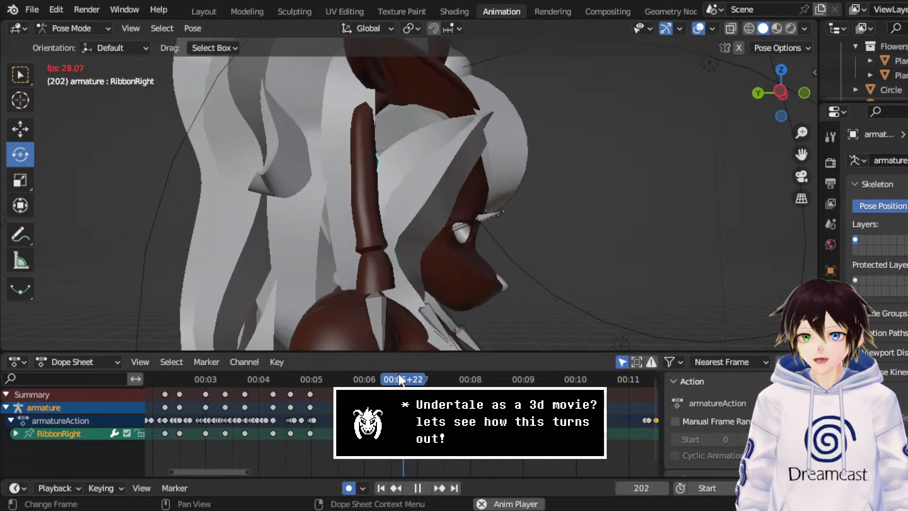
key(space)
key(space)
key(space)
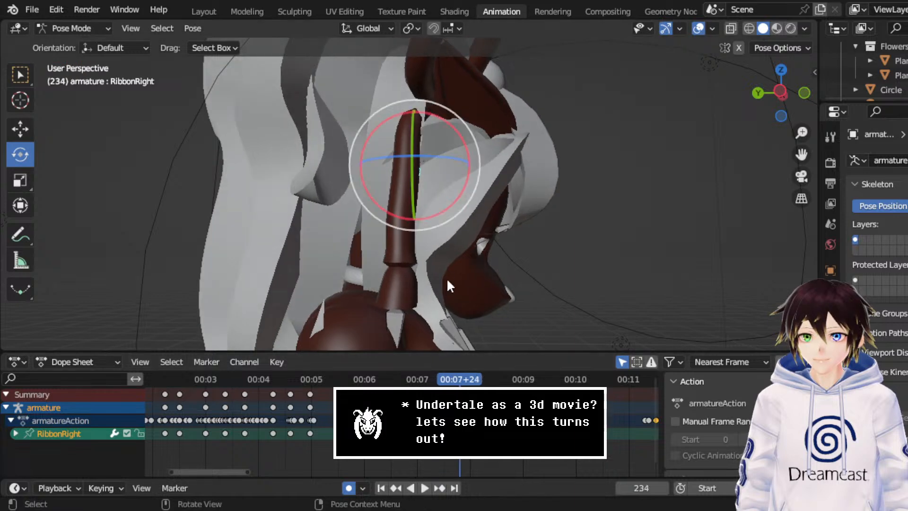
- Replay the motion up to frame 263 and rotate the RibbonRight bone there
key(space)
key(space)
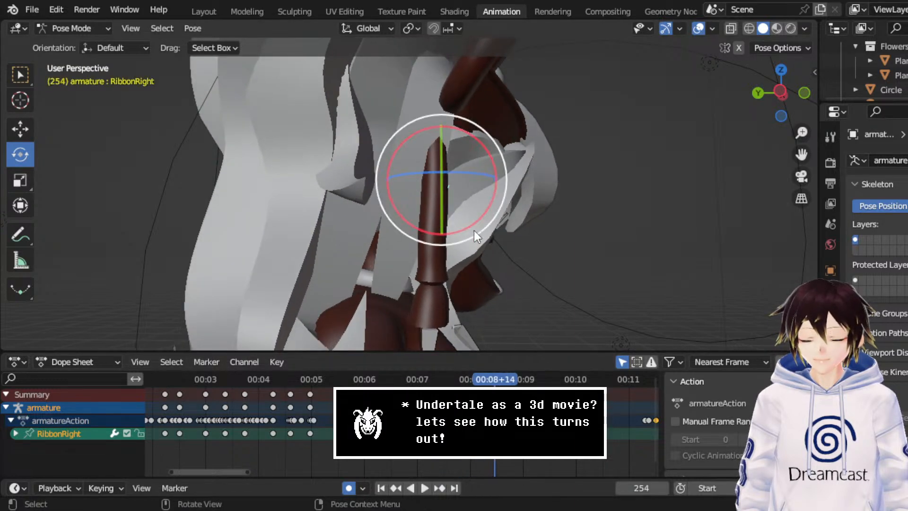
middle_drag(474, 230, 319, 233)
scroll(319, 233, down, 2)
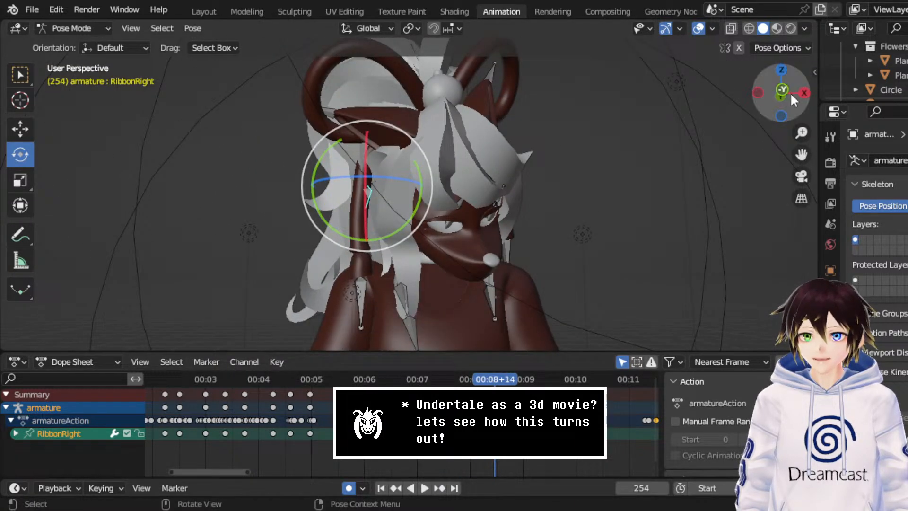
click(790, 92)
middle_drag(421, 248, 494, 227)
key(space)
key(space)
key(r)
click(402, 230)
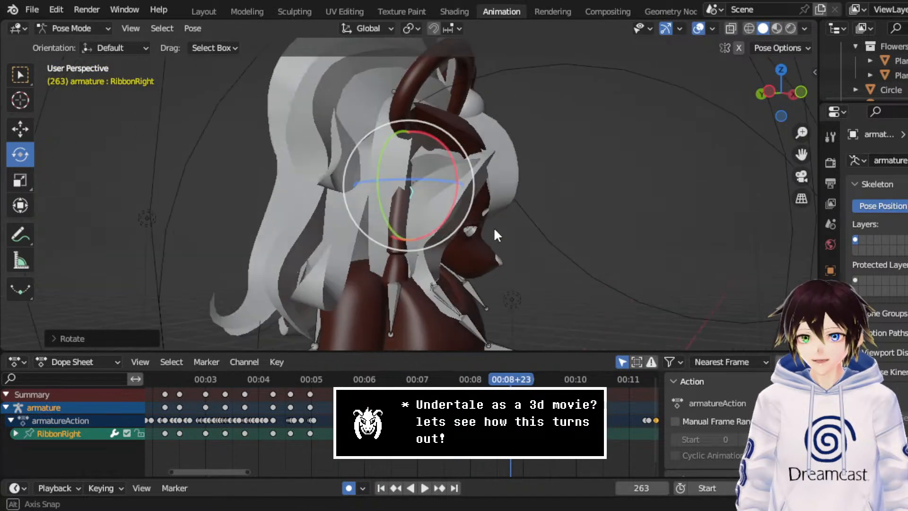
- From the side view, rotate the RibbonRight bone about 11° at frame 240 so the ribbon swings backward
click(448, 381)
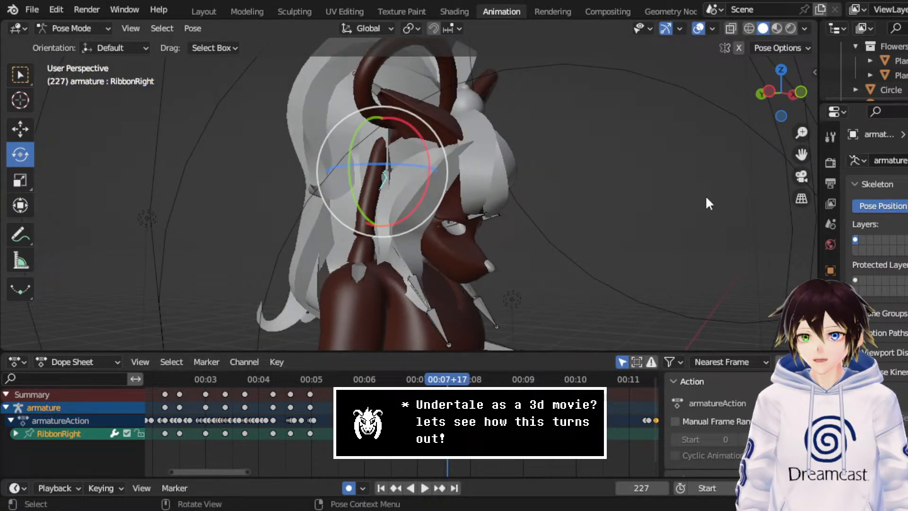
click(770, 90)
key(space)
key(space)
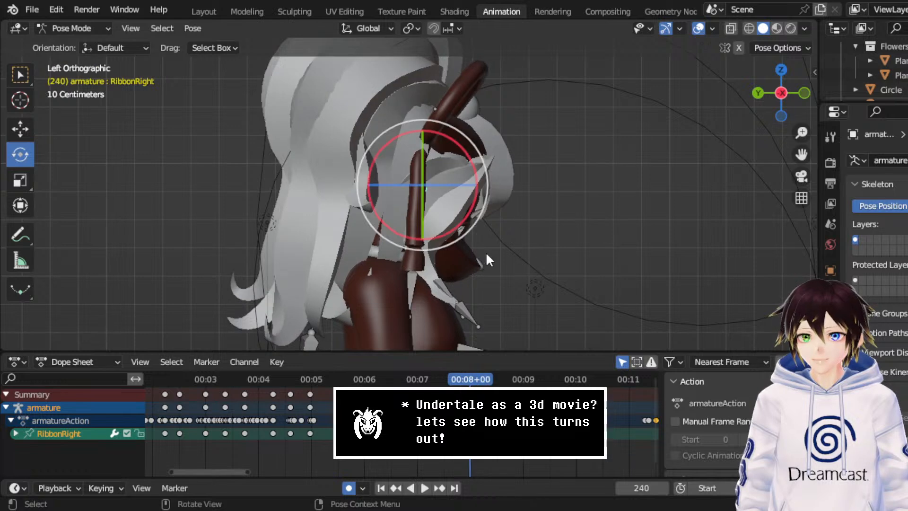
key(r)
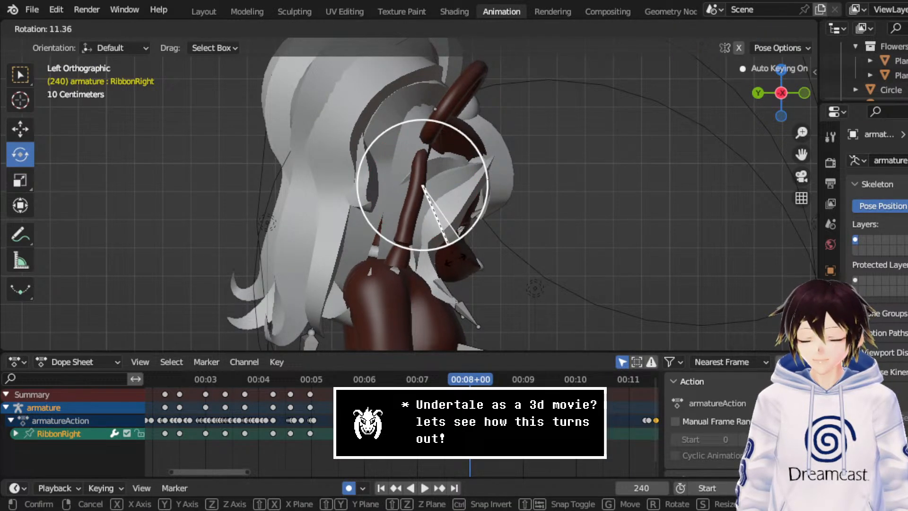
click(447, 244)
- Play past the new pose, return to frame 263 and readjust the RibbonRight bone's rotation there
key(space)
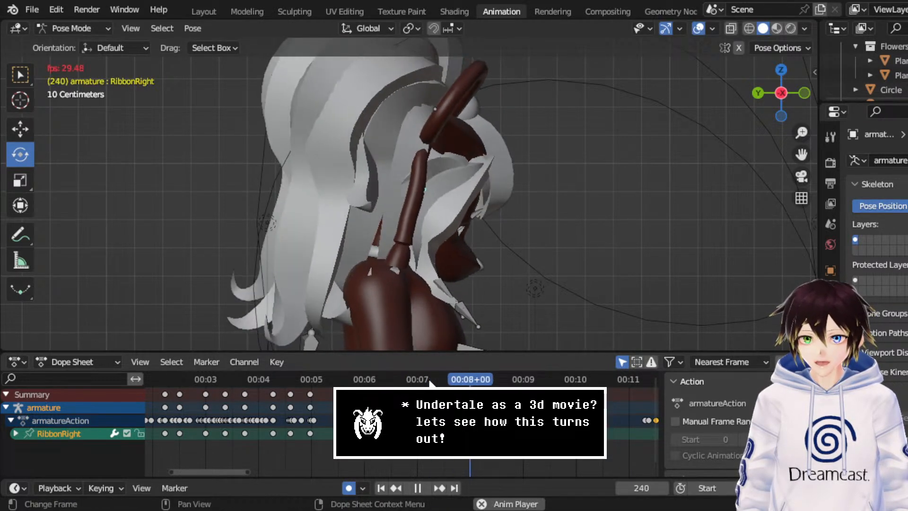
key(space)
drag(524, 384, 512, 384)
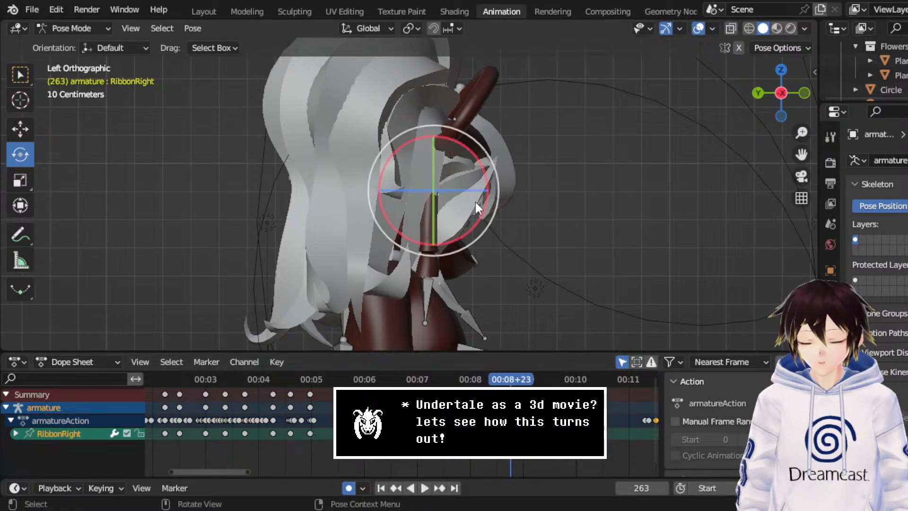
middle_drag(475, 200, 415, 180)
mouse_move(432, 241)
mouse_down()
mouse_move(452, 251)
mouse_move(449, 237)
mouse_up()
middle_drag(448, 236, 427, 231)
- Play on to frame 281 and rotate the RibbonRight bone there, adjusting it from both the side and the front
key(space)
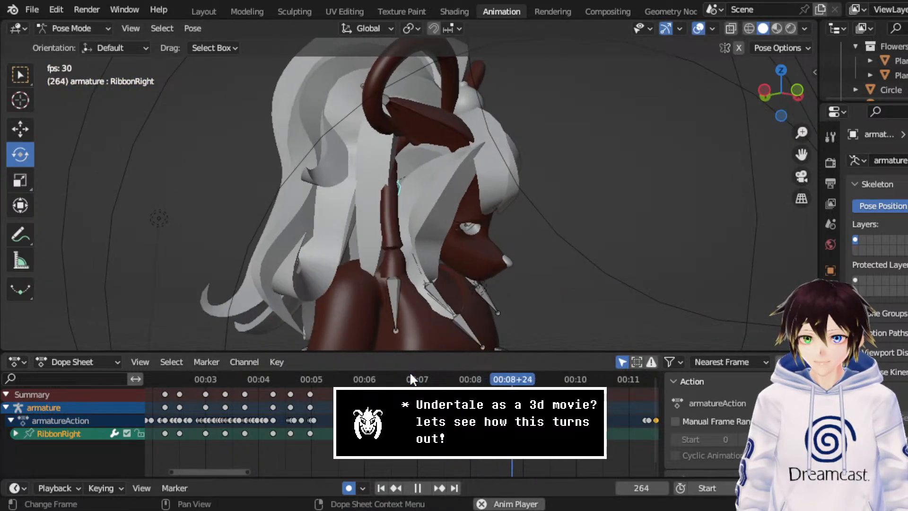
key(space)
middle_drag(457, 277, 469, 270)
drag(458, 226, 452, 233)
middle_drag(451, 233, 389, 234)
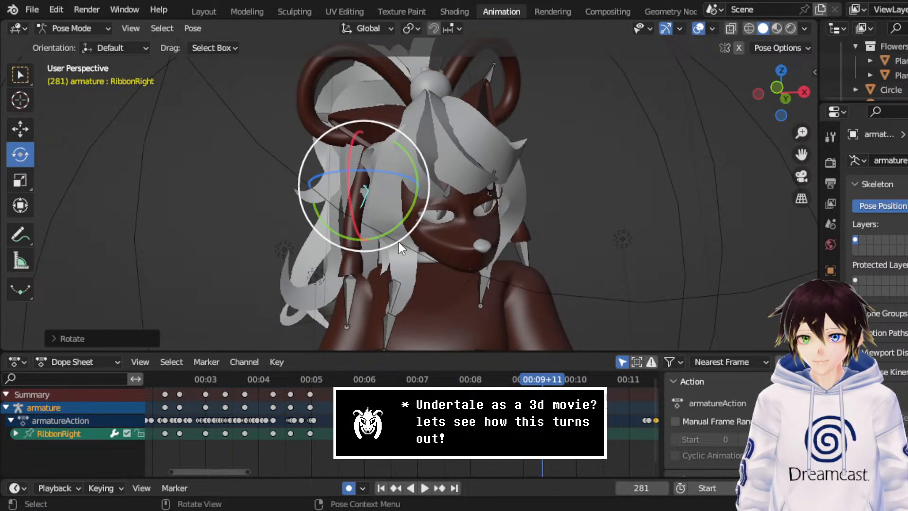
drag(398, 242, 404, 222)
- Move the RibbonRight bone slightly along the X axis toward the face at frame 281
click(20, 128)
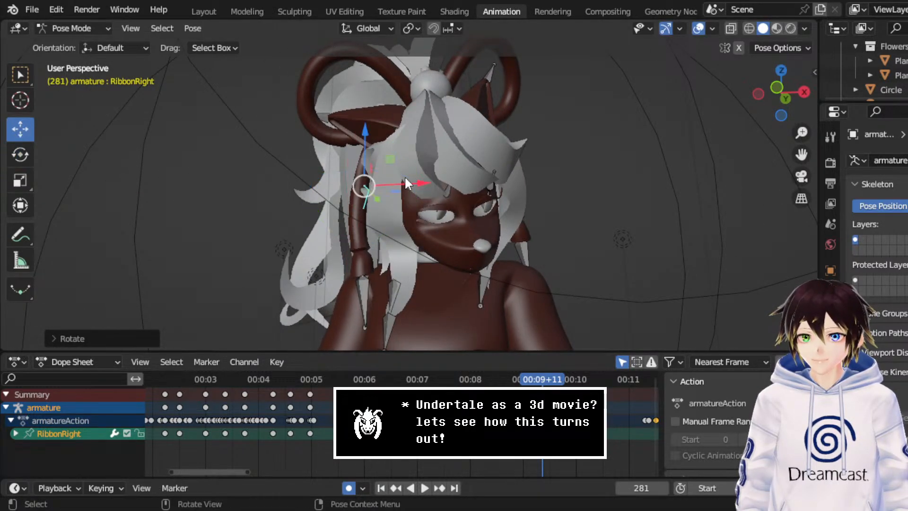
drag(406, 175, 423, 181)
middle_drag(362, 209, 401, 217)
- Replay the right ribbon's swing around frames 263 to 289 from the front and side, and examine its keyframes up close
key(space)
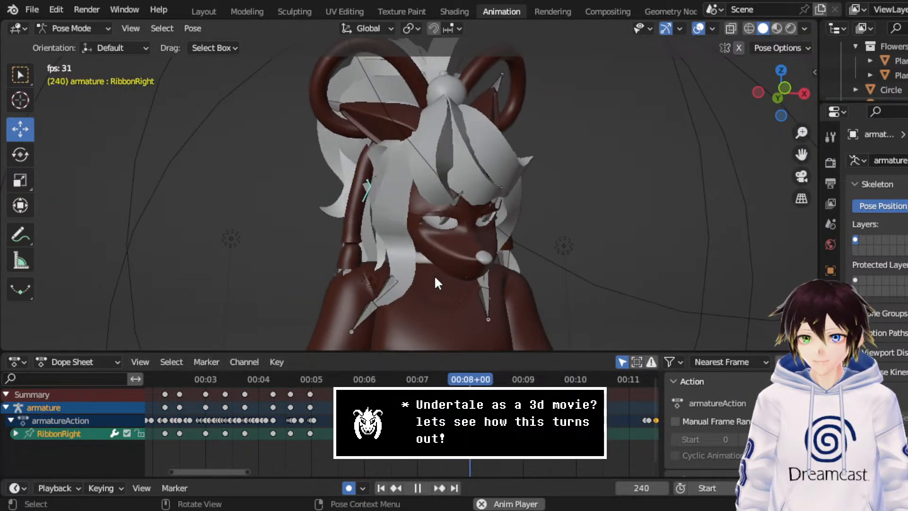
drag(422, 381, 504, 380)
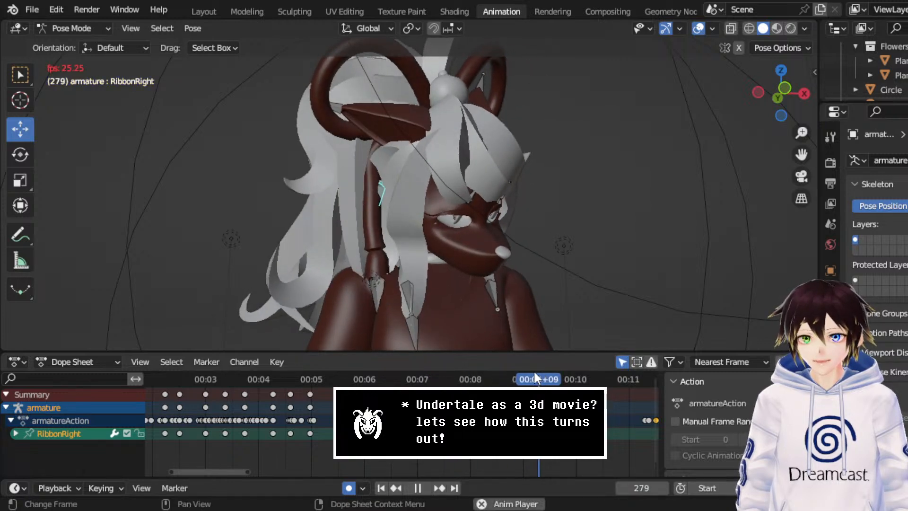
key(space)
middle_drag(383, 220, 468, 227)
middle_drag(547, 205, 518, 276)
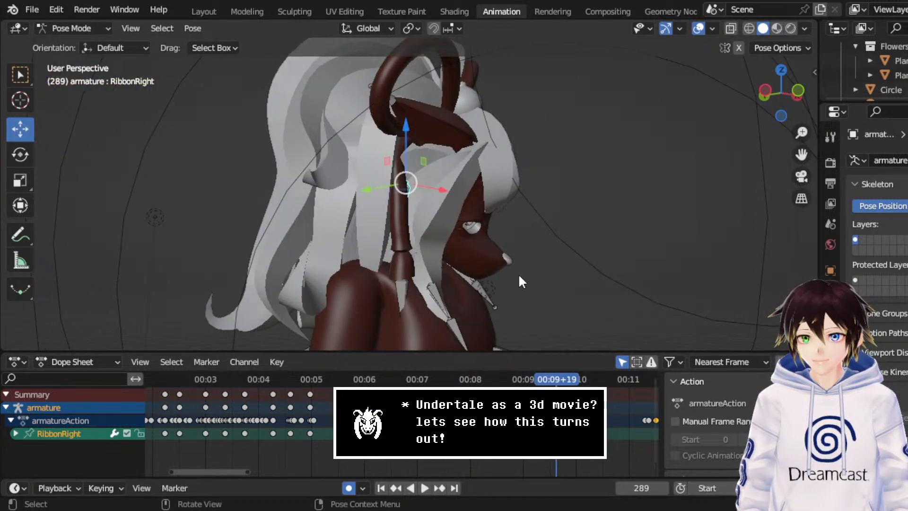
key(space)
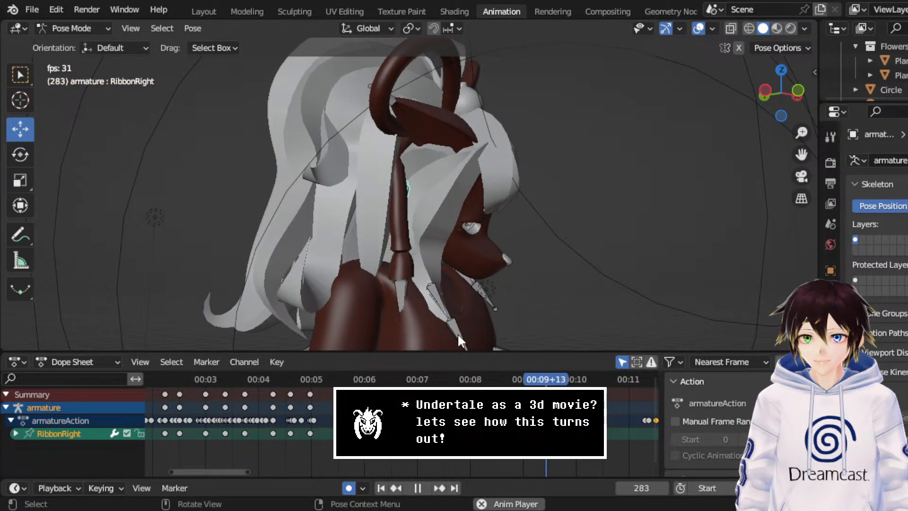
key(space)
click(511, 381)
key(space)
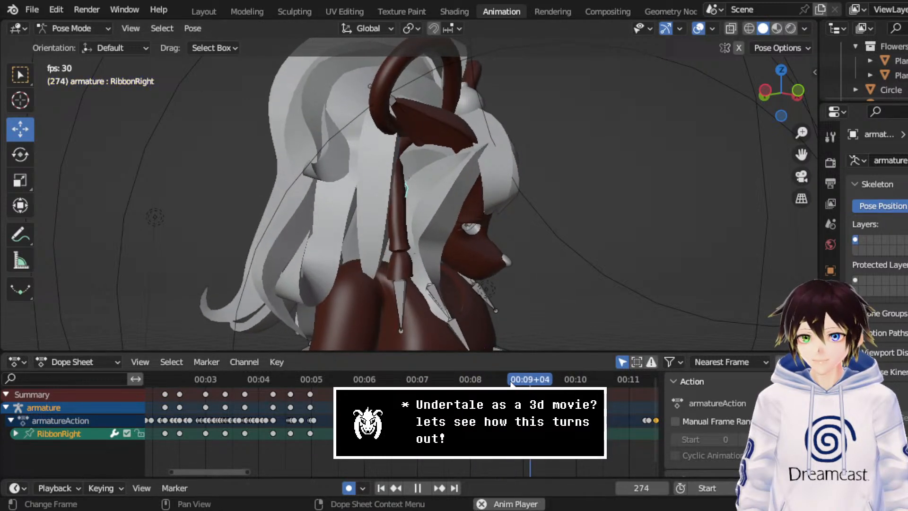
key(space)
scroll(542, 381, up, 6)
middle_drag(542, 402, 360, 402)
scroll(428, 381, up, 5)
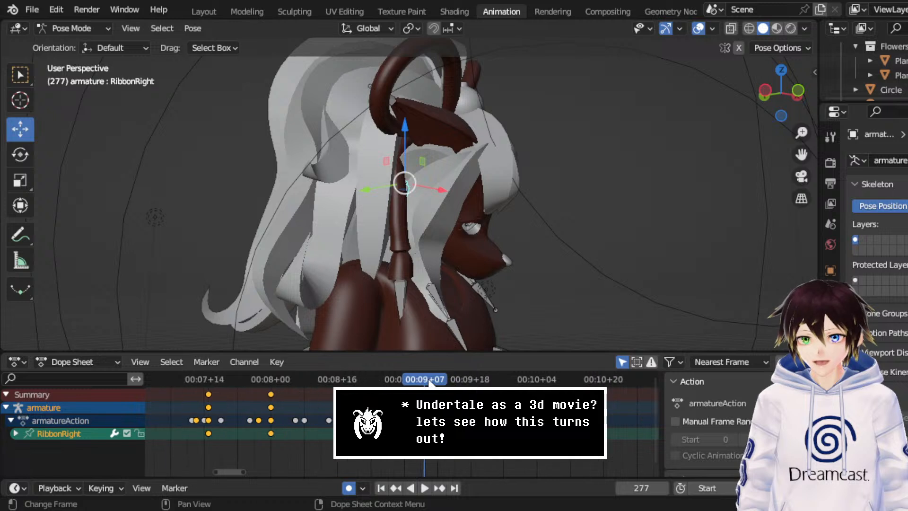
- Return to frame 281 and rotate the RibbonRight bone slightly from the side
click(441, 381)
middle_drag(434, 261, 422, 260)
click(20, 154)
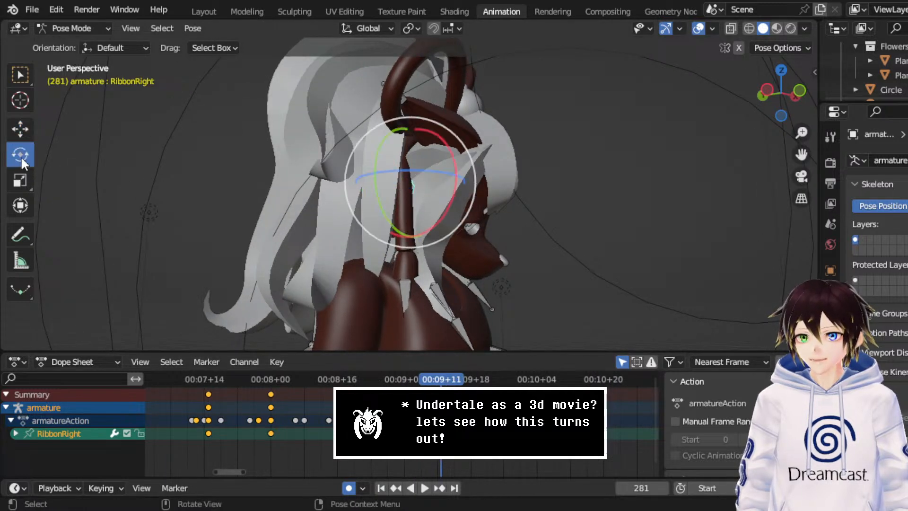
middle_drag(458, 197, 470, 198)
drag(477, 183, 473, 188)
- Move the RibbonRight bone backward along the Y axis at frame 281 and fine-tune its rotation
click(19, 128)
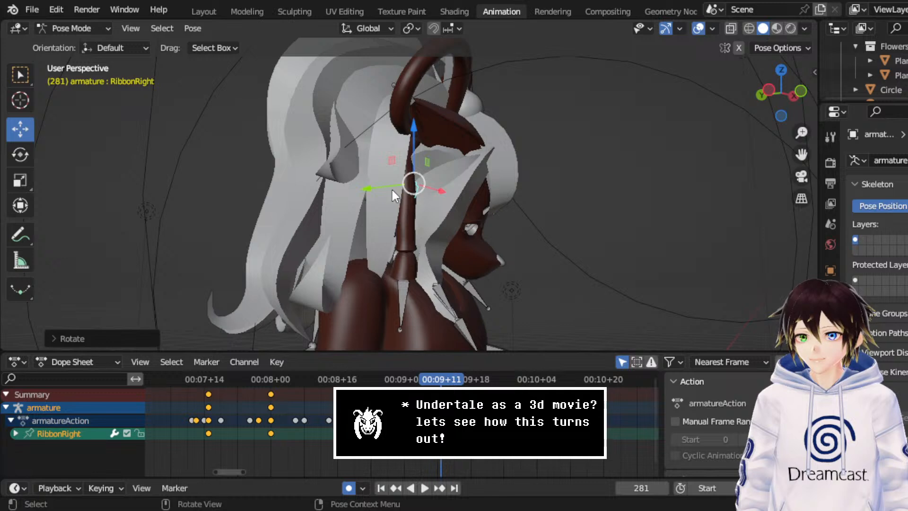
drag(392, 190, 380, 191)
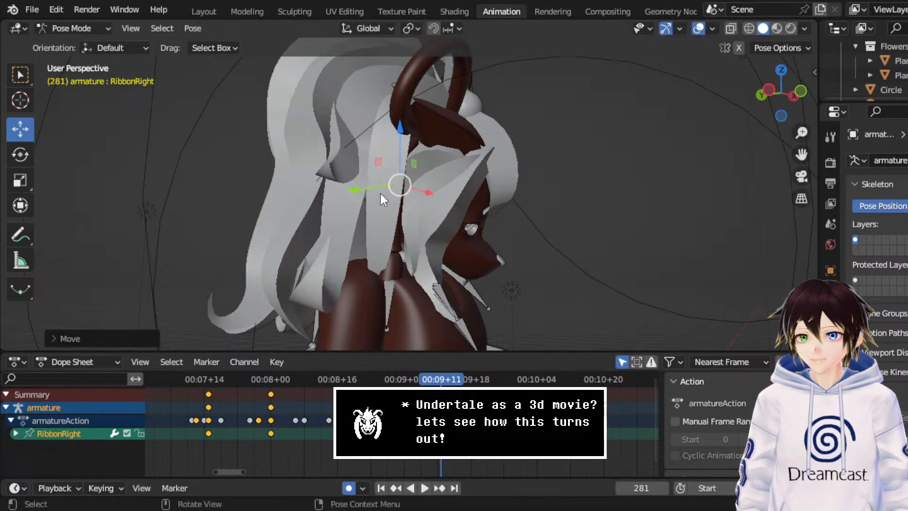
mouse_move(379, 191)
middle_down()
mouse_move(344, 195)
mouse_move(370, 201)
middle_up()
drag(368, 190, 369, 188)
click(21, 155)
middle_drag(385, 231, 420, 237)
drag(447, 227, 449, 224)
- Replay the swing from the side and front, and move the RibbonRight bone slightly along the X axis at frame 263
drag(355, 381, 258, 382)
key(space)
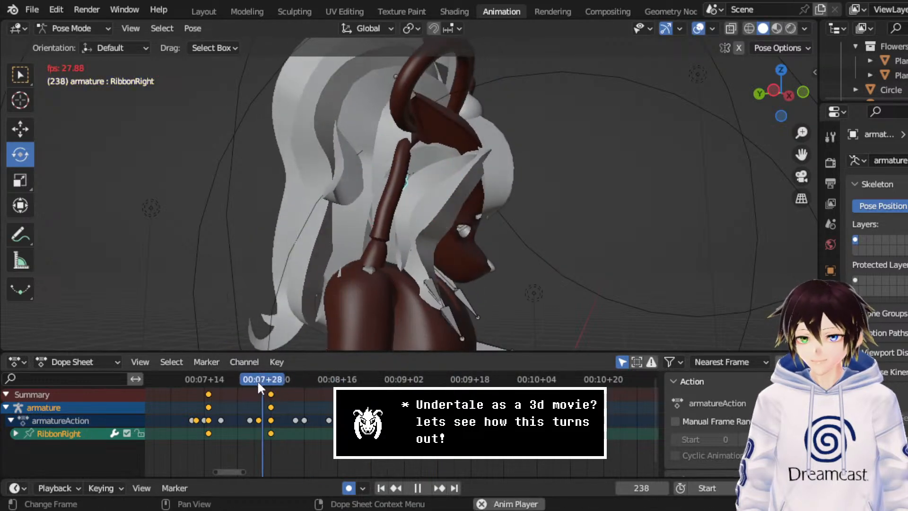
key(space)
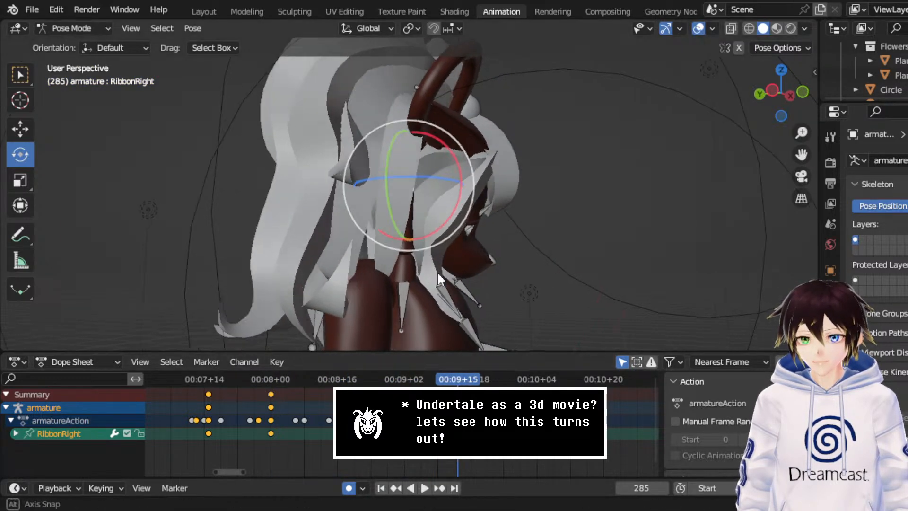
middle_drag(437, 271, 342, 270)
click(368, 381)
key(space)
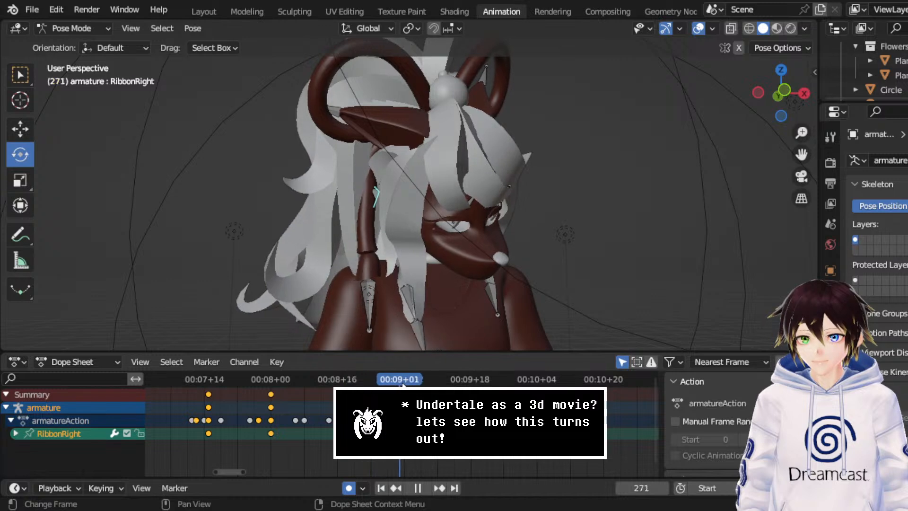
drag(402, 381, 366, 381)
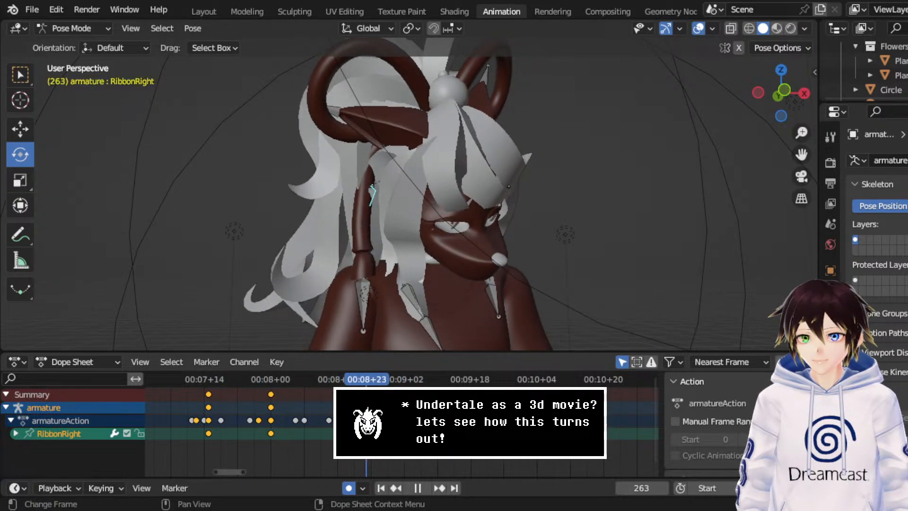
click(20, 129)
drag(407, 186, 415, 185)
- Replay and scrub through the ribbon's motion from the front and side to check the swing past frame 298
click(195, 373)
key(space)
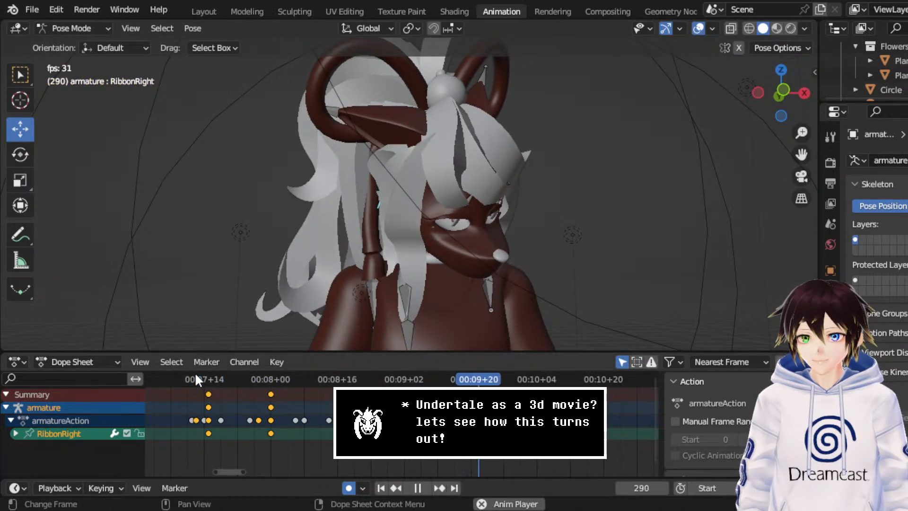
middle_drag(269, 222, 314, 228)
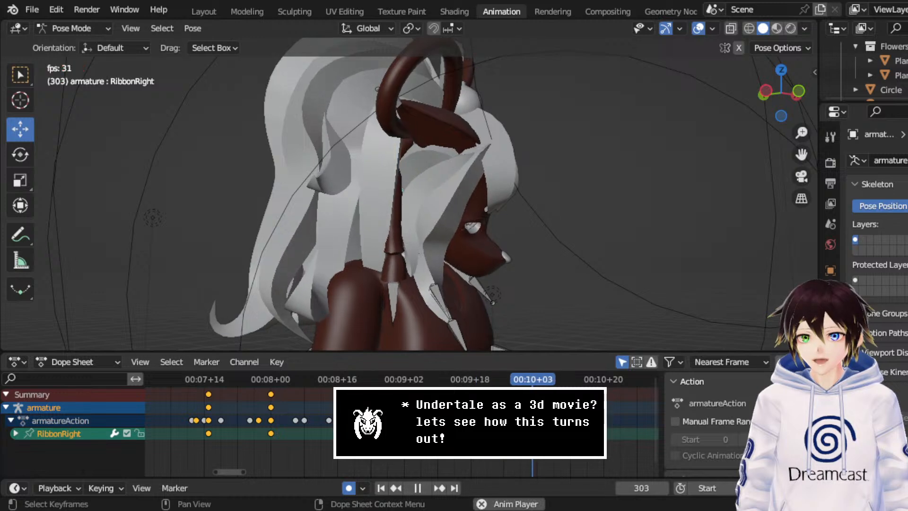
key(space)
drag(586, 381, 512, 382)
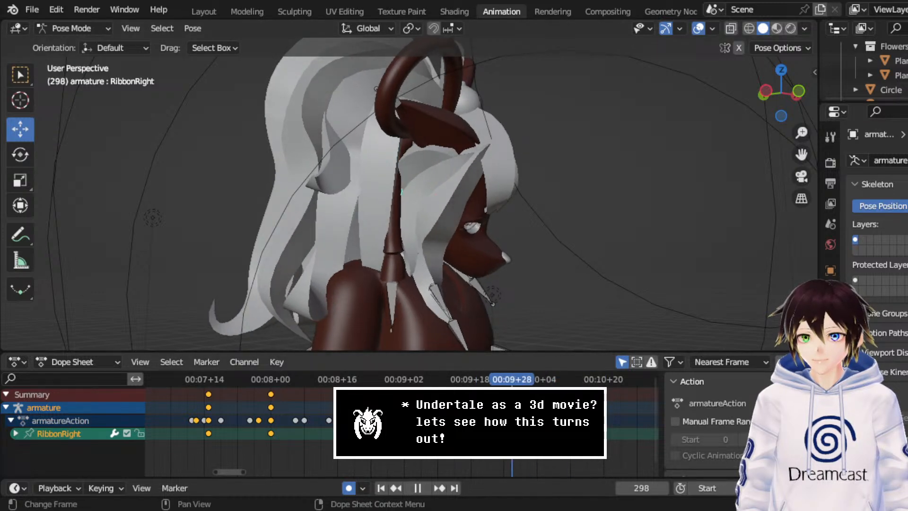
middle_drag(540, 294, 504, 291)
key(space)
key(space)
drag(569, 379, 250, 363)
middle_drag(353, 204, 324, 251)
key(space)
key(space)
- Replay from frame 203 to frame 321, try a slight rotation of the RibbonRight bone there and undo it
scroll(280, 393, down, 4)
click(248, 380)
key(space)
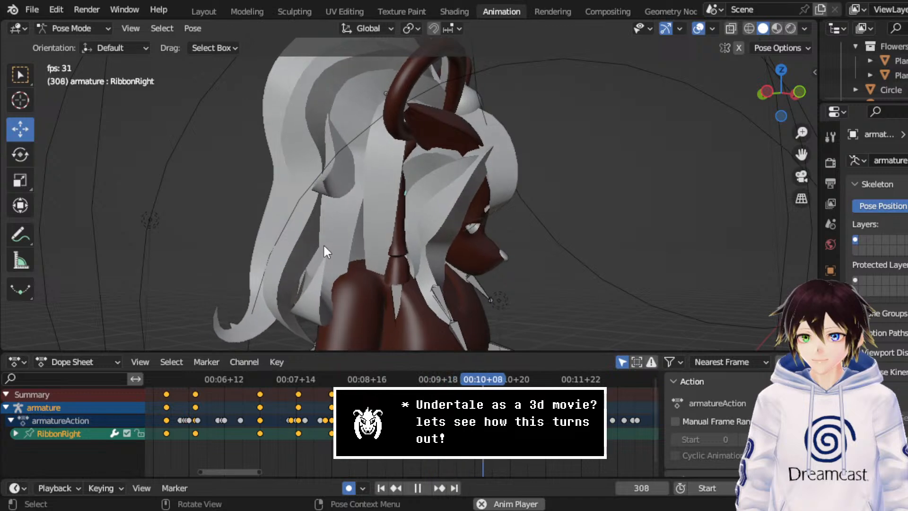
key(space)
click(20, 154)
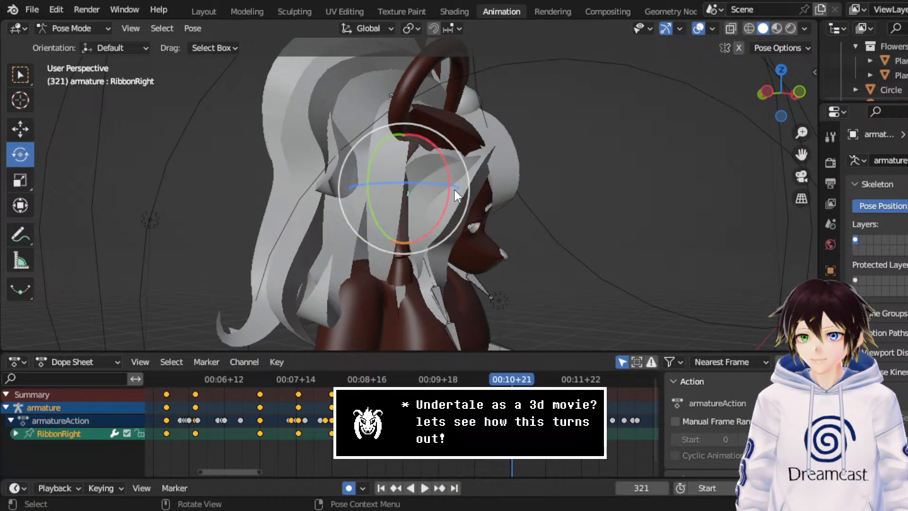
drag(447, 187, 450, 213)
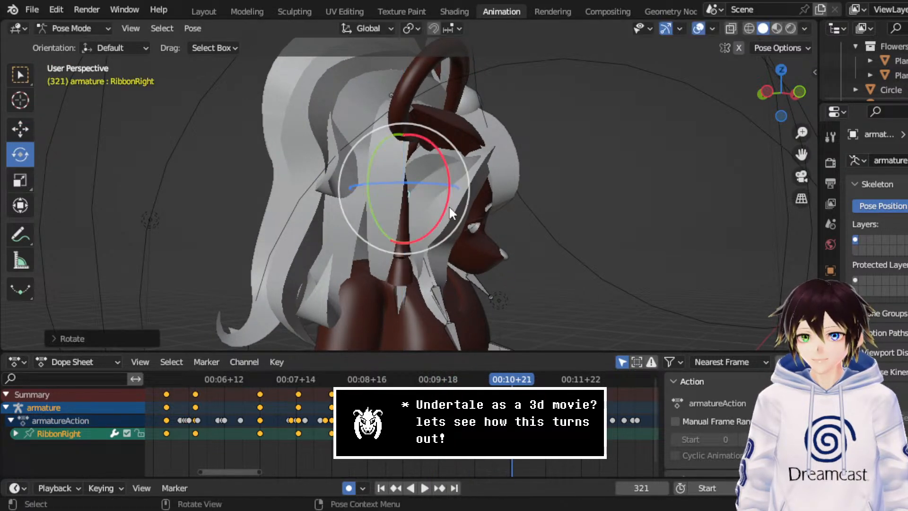
mouse_move(449, 208)
middle_down()
mouse_move(400, 207)
mouse_move(443, 194)
middle_up()
key(ctrl+z)
- Save the file with the viewport in wireframe shading and return to solid shading
click(749, 28)
key(ctrl+s)
click(763, 29)
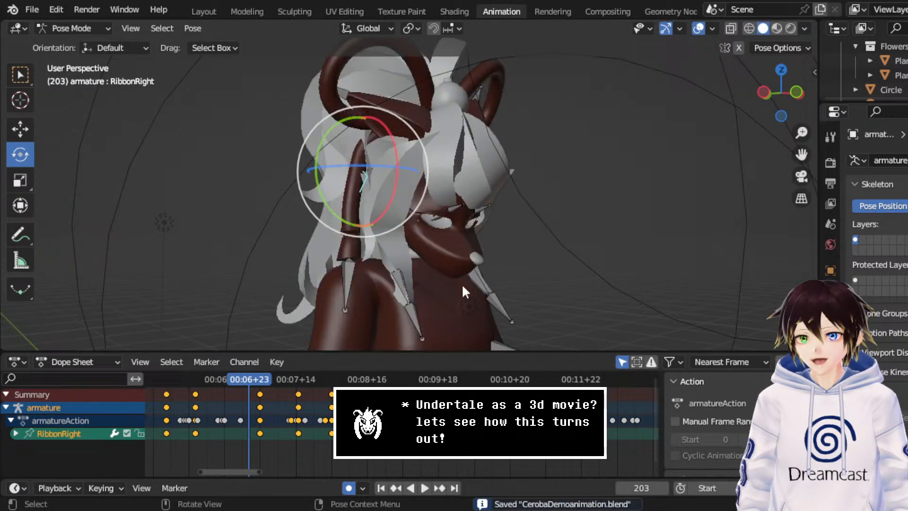
- Play on to frame 302 and rotate the RibbonRight bone slightly there
key(space)
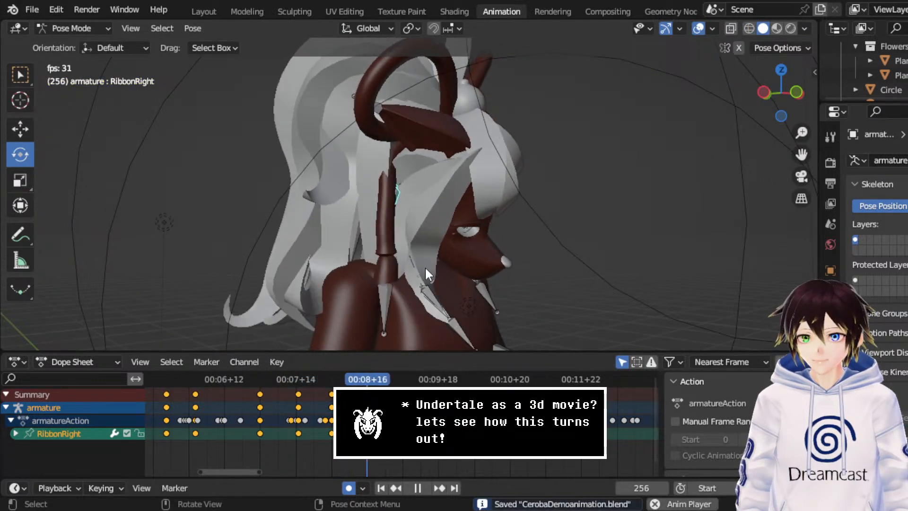
key(space)
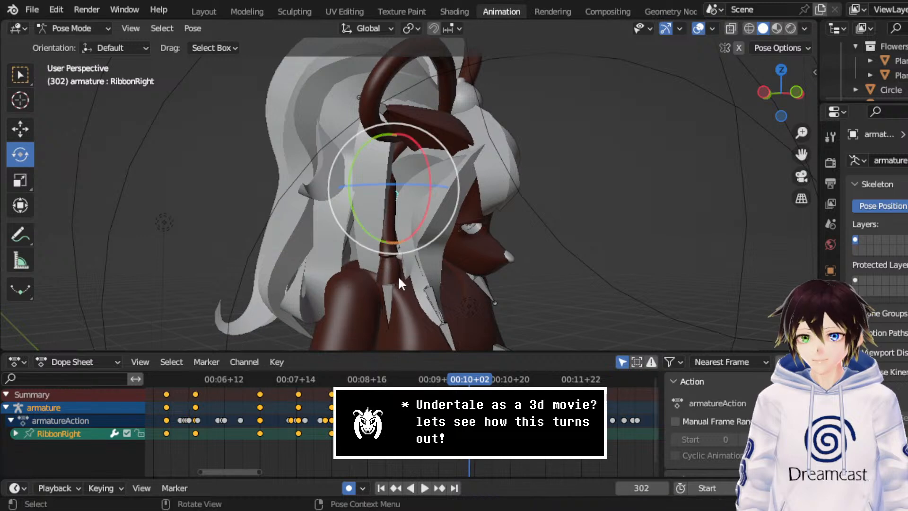
middle_drag(399, 278, 416, 223)
drag(438, 218, 440, 231)
middle_drag(440, 232, 488, 257)
- Replay the ribbon's motion from about frame 256 to frame 329 and rotate the RibbonRight bone slightly there
click(365, 379)
key(space)
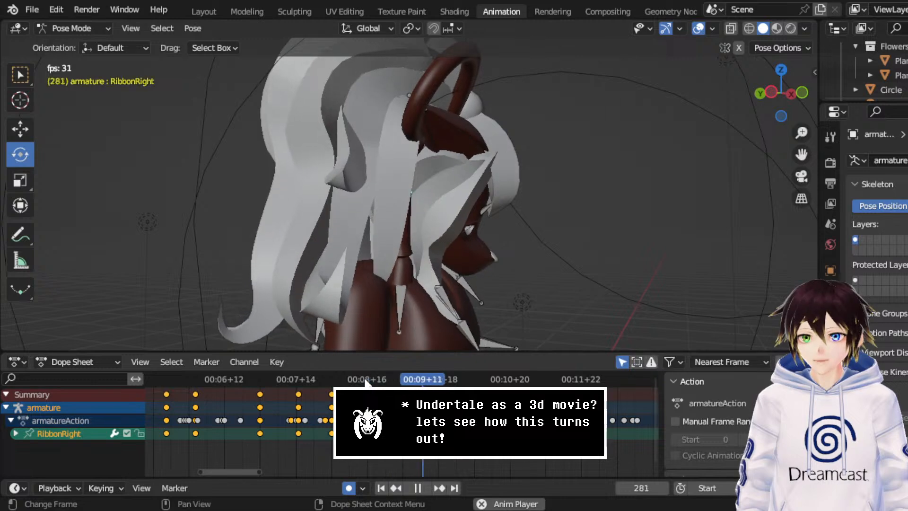
key(space)
key(space)
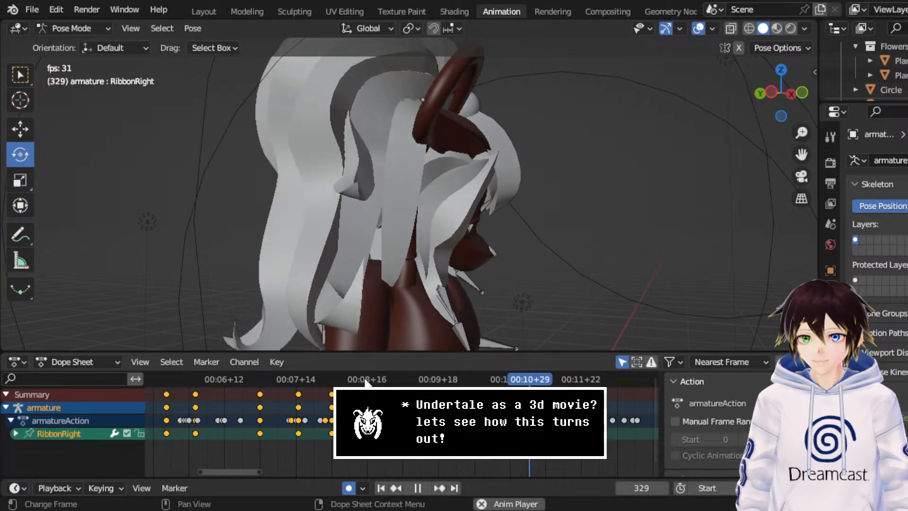
key(space)
drag(449, 237, 483, 252)
middle_drag(484, 252, 374, 250)
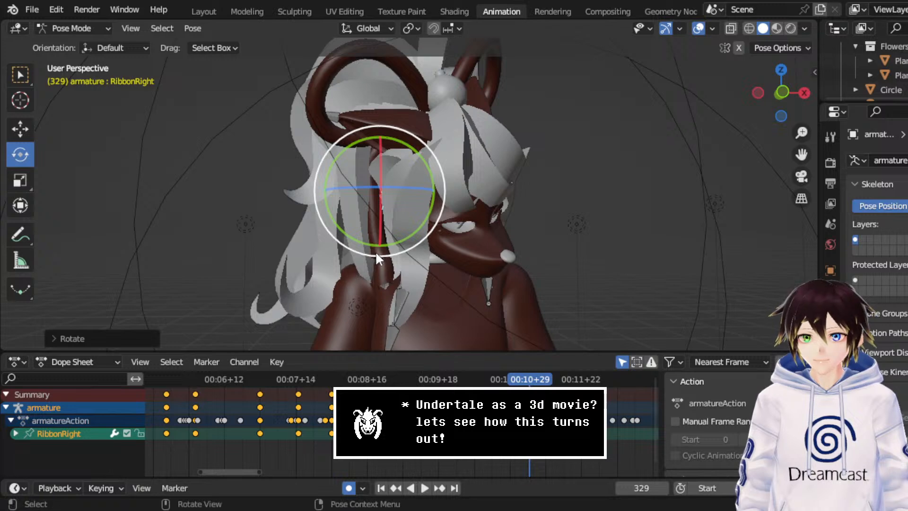
- Play on to frame 352 and rotate the RibbonRight bone there from the side view
key(space)
key(space)
middle_drag(425, 322, 429, 232)
drag(430, 232, 444, 271)
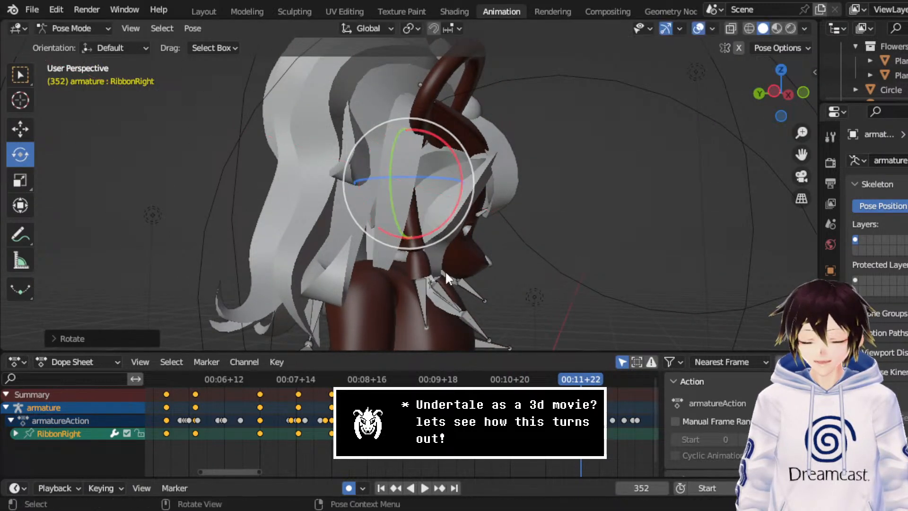
- Play on to frame 376 and rotate the RibbonRight bone so the ribbon follows the lowered head
key(space)
key(space)
key(space)
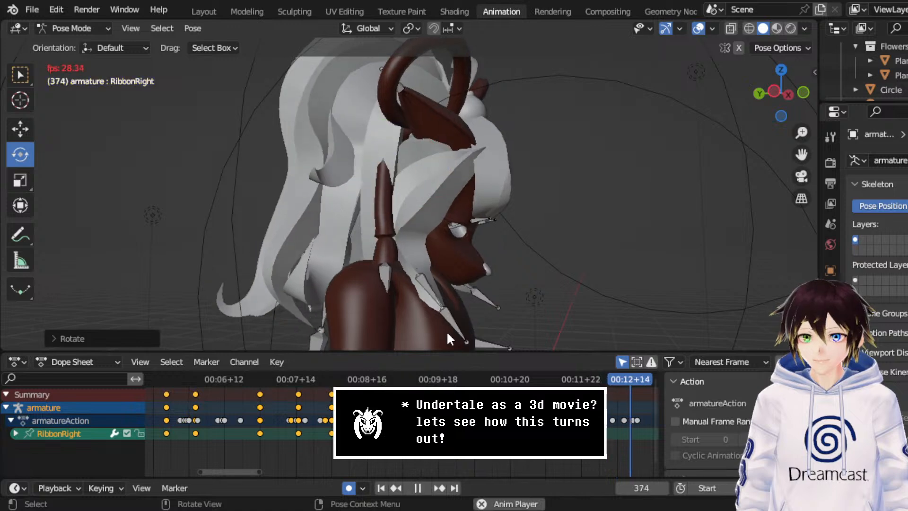
key(space)
drag(418, 220, 403, 245)
middle_drag(416, 239, 351, 226)
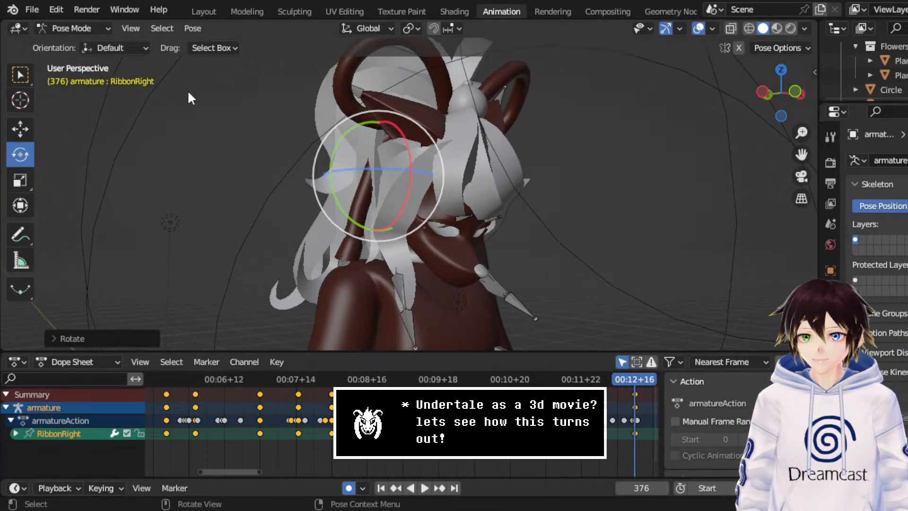
- Move the RibbonRight bone at frame 376 along several axes to fit the ribbon beneath the head loop
click(27, 127)
middle_drag(401, 142, 370, 151)
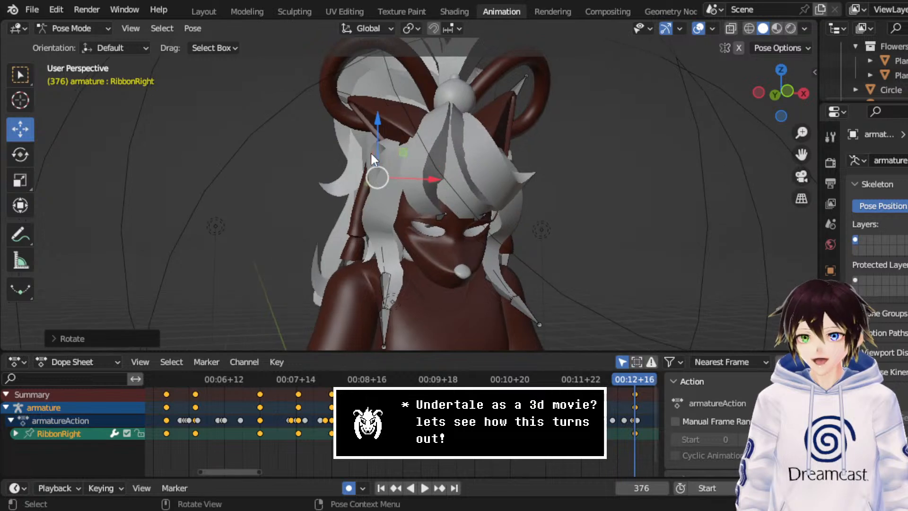
drag(380, 137, 378, 132)
drag(420, 171, 410, 171)
middle_drag(412, 171, 492, 179)
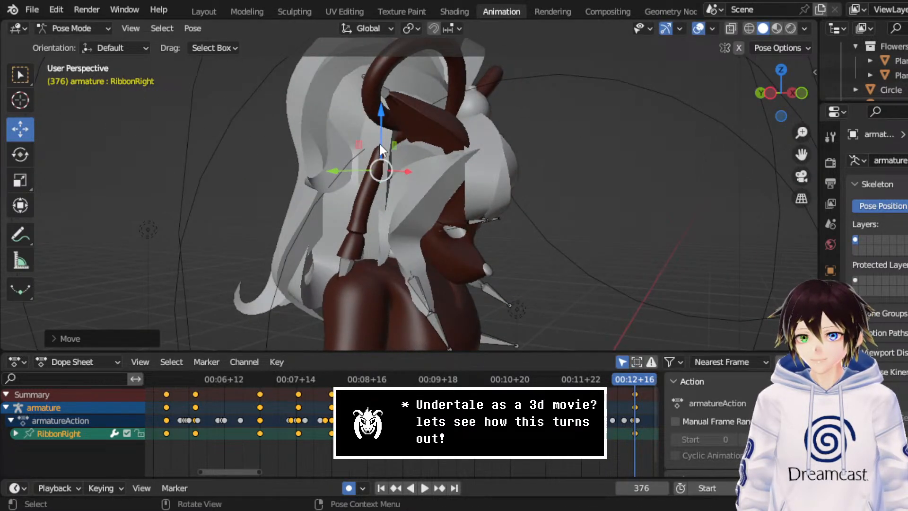
drag(378, 143, 379, 148)
middle_drag(368, 177, 341, 172)
drag(342, 171, 394, 149)
- Rotate the RibbonRight bone at frame 376 so the ribbon's lower end swings backward
click(17, 152)
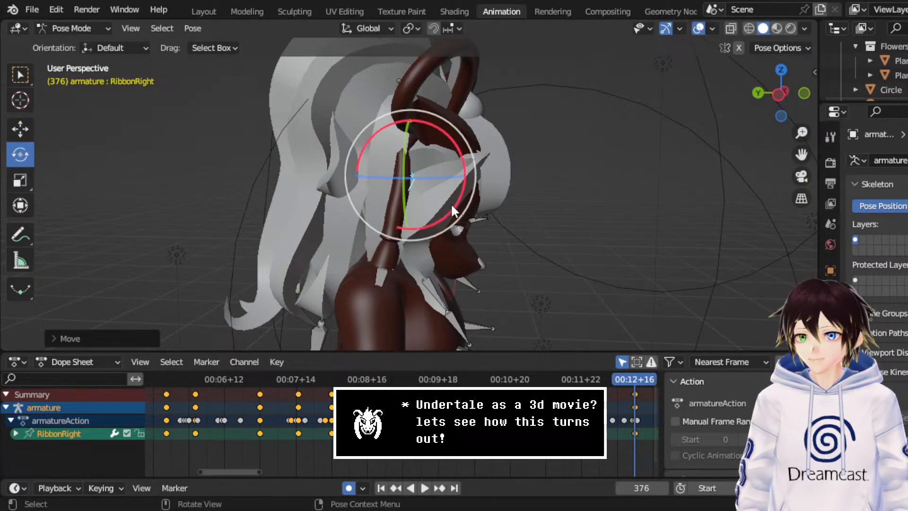
drag(444, 179, 456, 157)
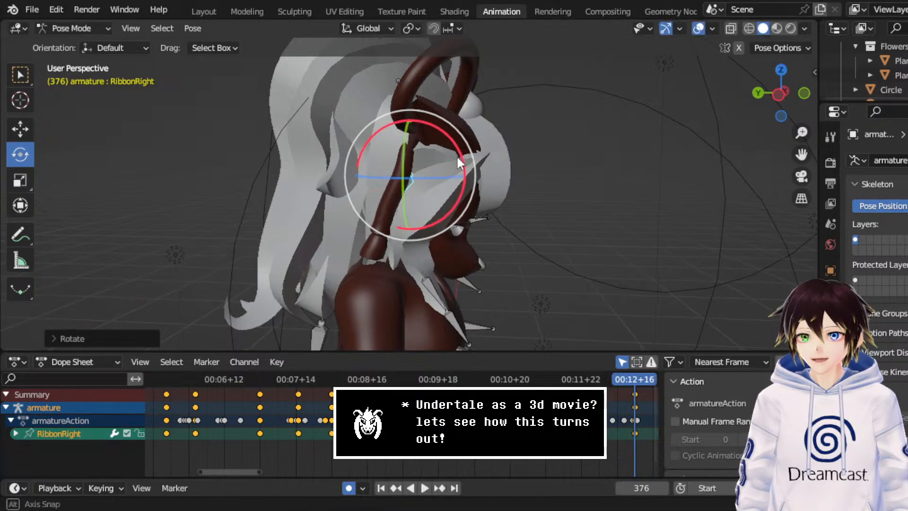
middle_drag(456, 157, 385, 145)
- Fine-tune the RibbonRight bone's position at frame 376 with small moves, checking it from front and side
click(30, 130)
middle_drag(293, 138, 274, 137)
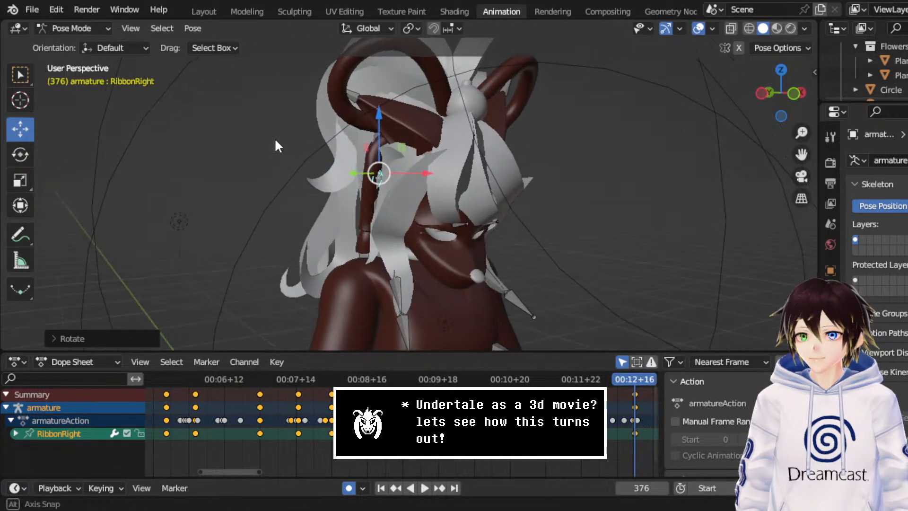
drag(379, 181, 374, 175)
middle_drag(374, 175, 390, 191)
drag(389, 184, 395, 194)
middle_drag(394, 193, 268, 168)
drag(391, 172, 400, 172)
middle_drag(265, 178, 374, 204)
- Replay the ribbon's motion from frame 274 to 383 and from frame 358 to 379 to check the swing
click(407, 379)
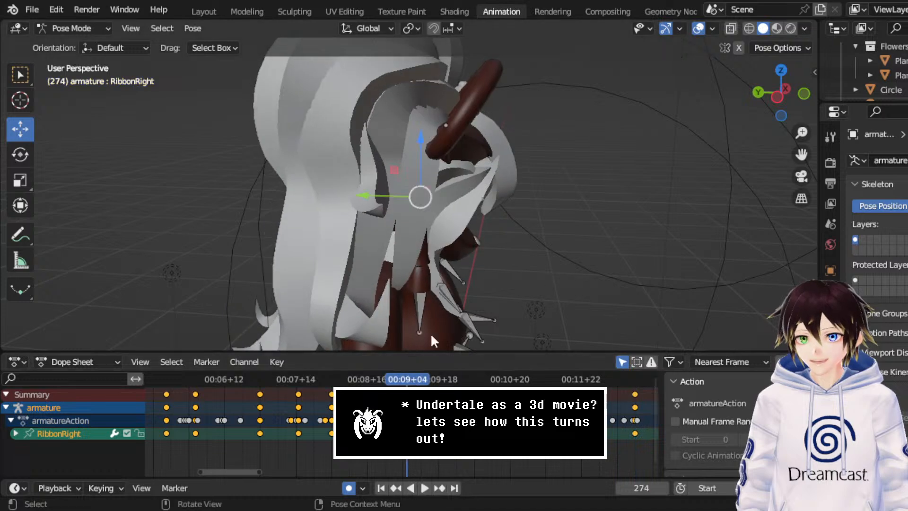
middle_drag(430, 333, 519, 206)
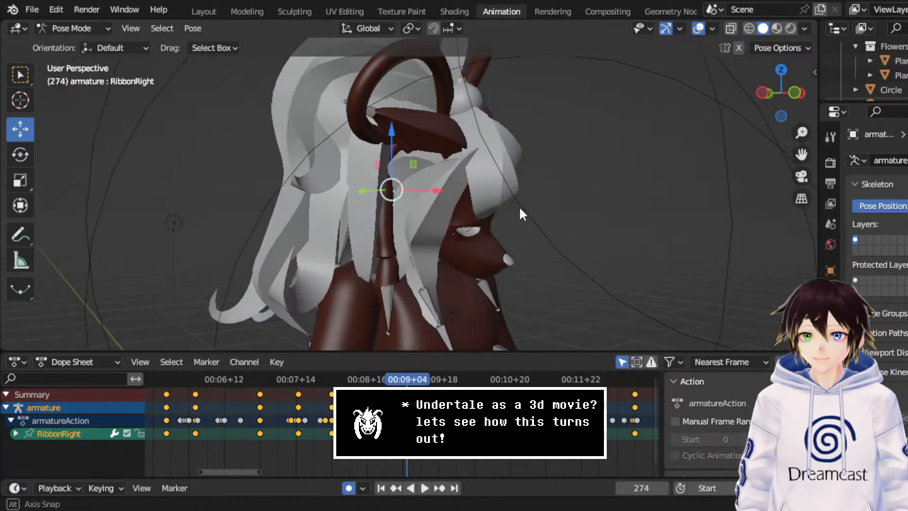
key(space)
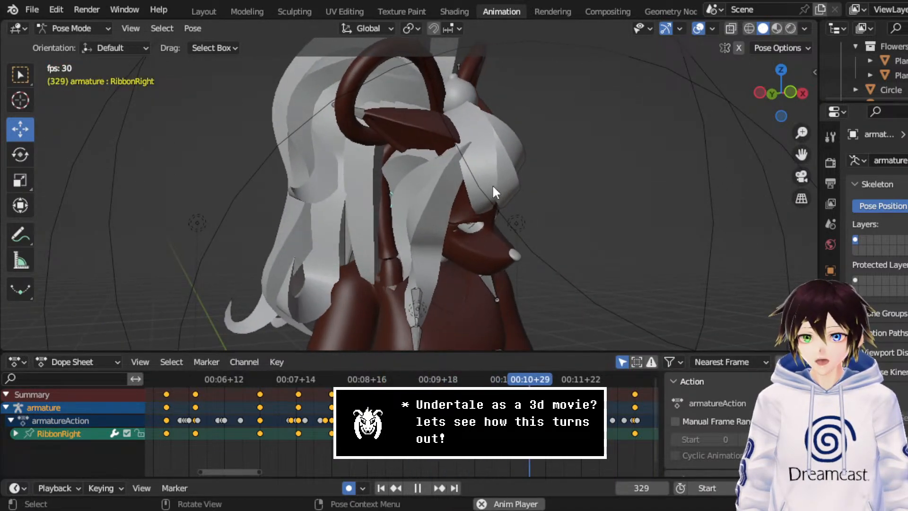
key(space)
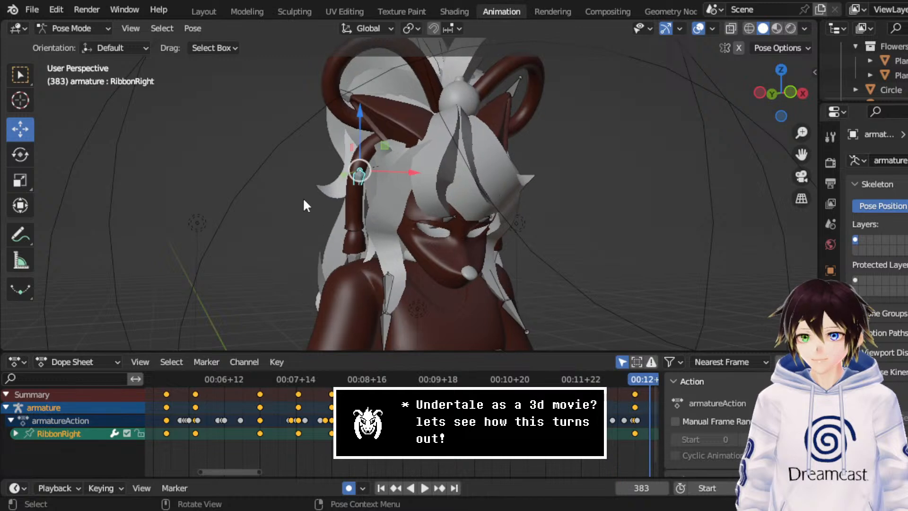
click(587, 379)
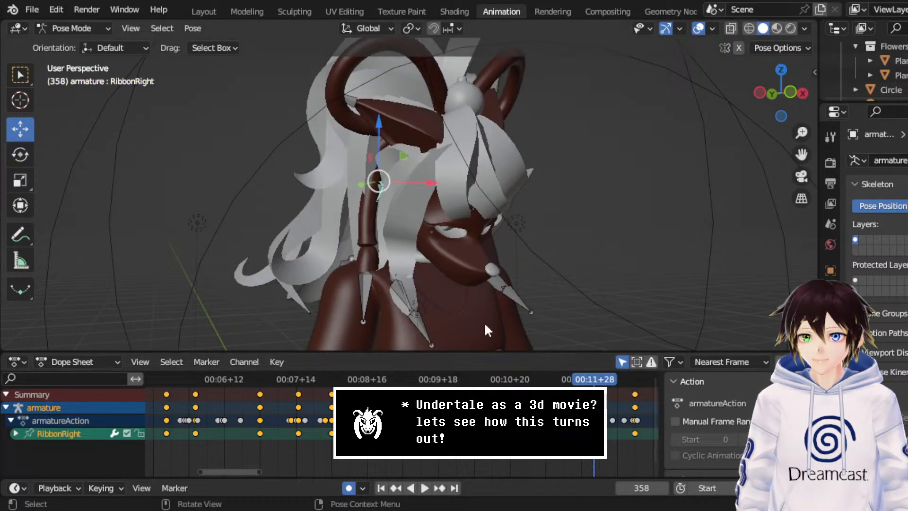
middle_drag(484, 322, 535, 272)
key(space)
key(space)
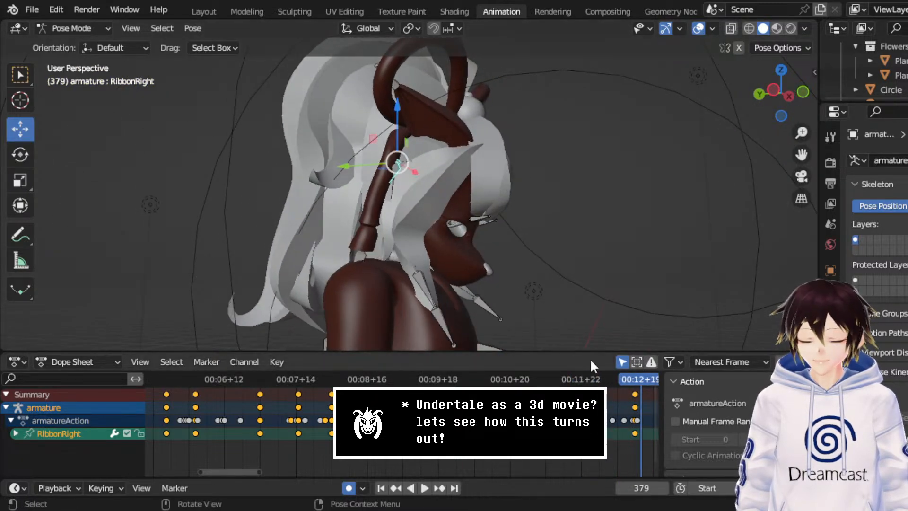
- Return to frame 376 and rotate the RibbonRight bone further so the ribbon trails behind the shoulder
middle_drag(607, 394, 452, 387)
click(448, 378)
drag(447, 379, 480, 381)
middle_drag(205, 178, 191, 176)
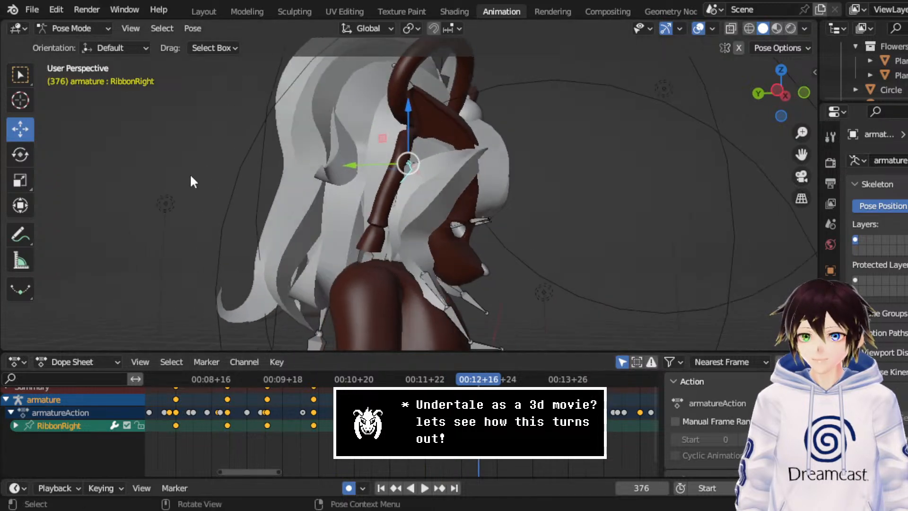
click(20, 155)
drag(455, 143, 469, 157)
- Move the RibbonRight bone slightly at frame 376 to reattach the ribbon's upper end
click(21, 130)
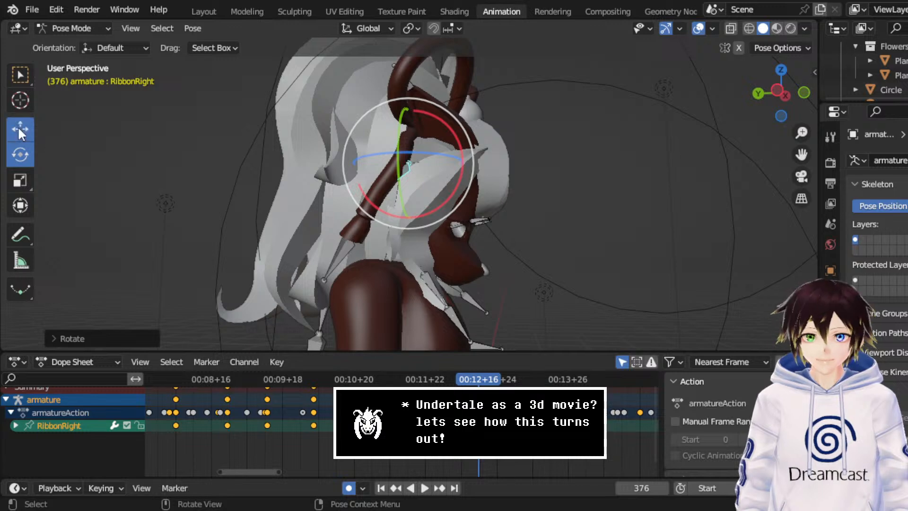
middle_drag(427, 183, 379, 177)
drag(379, 173, 373, 172)
middle_drag(374, 173, 302, 172)
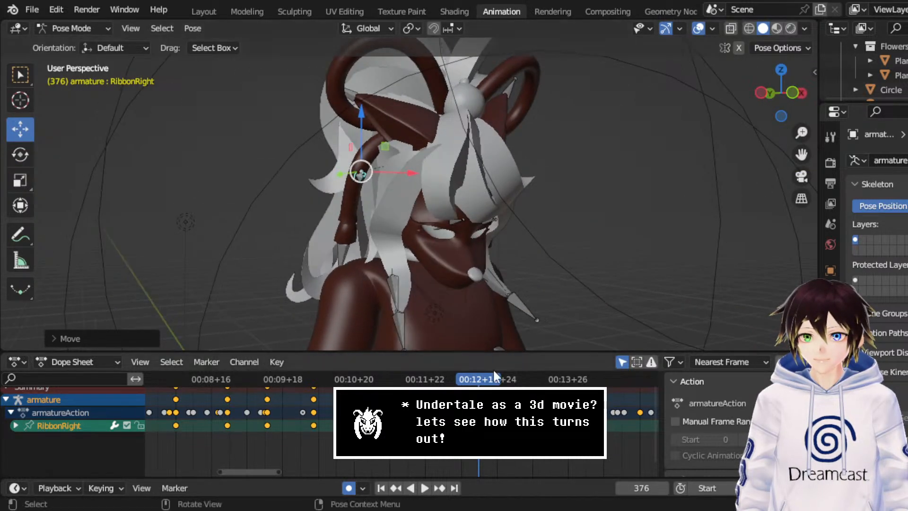
- Replay the ribbon's swing repeatedly over the earlier and later keyframes from the side to find uneven motion
click(338, 380)
middle_drag(393, 181, 450, 178)
key(space)
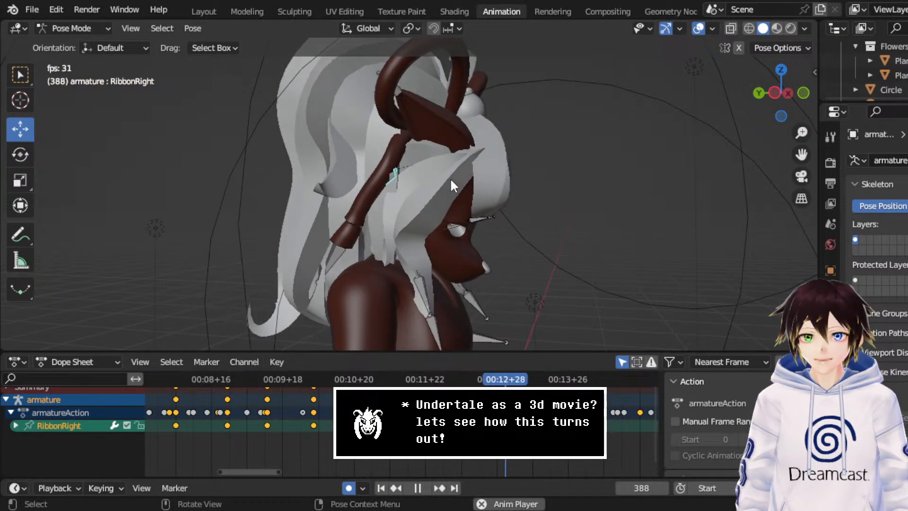
key(space)
drag(473, 379, 337, 379)
key(space)
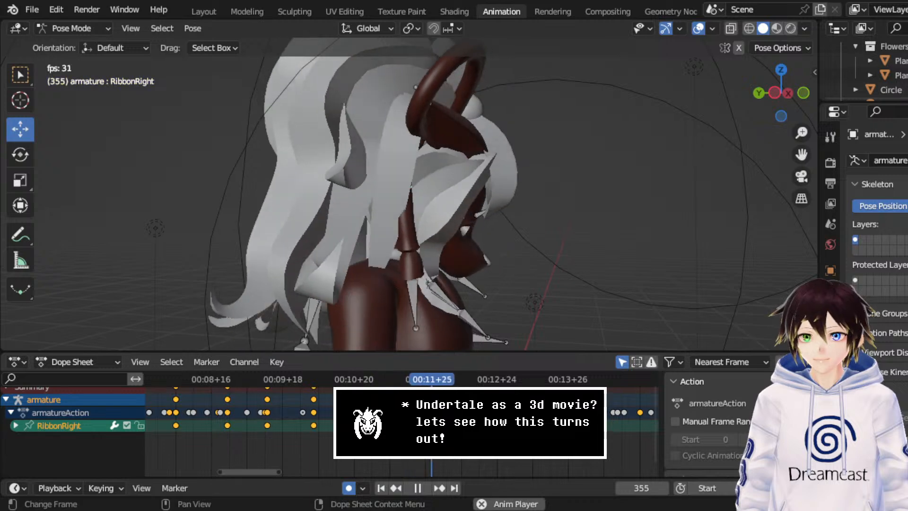
drag(499, 379, 177, 382)
key(space)
scroll(220, 378, down, 2)
key(space)
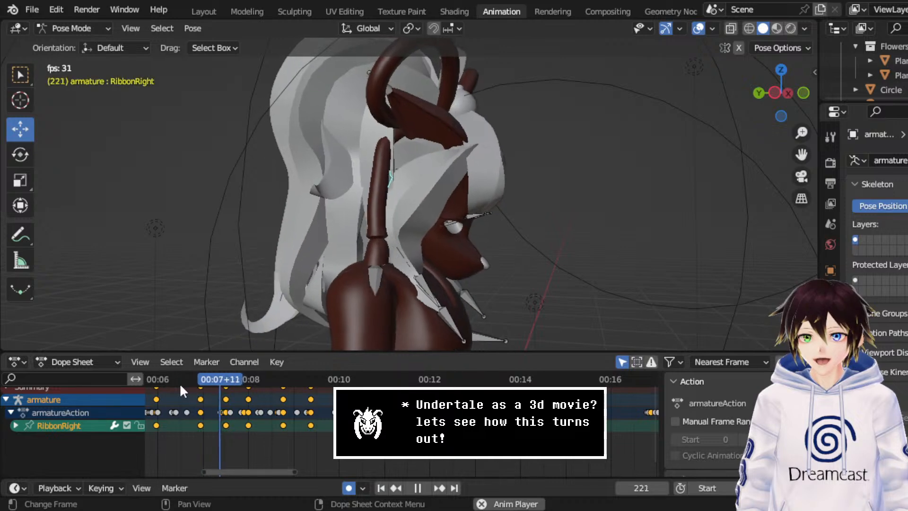
key(space)
scroll(174, 405, down, 2)
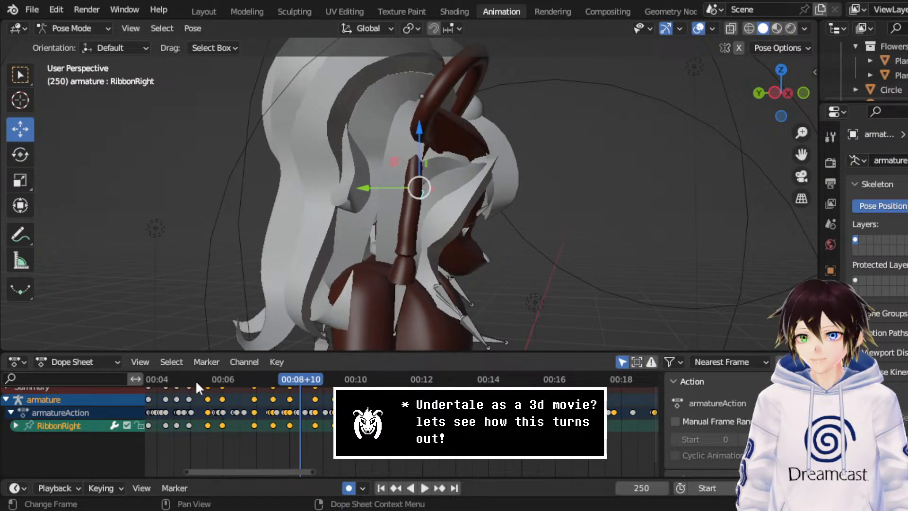
- Go to frame 208 and move the RibbonRight bone slightly forward
drag(196, 383, 254, 385)
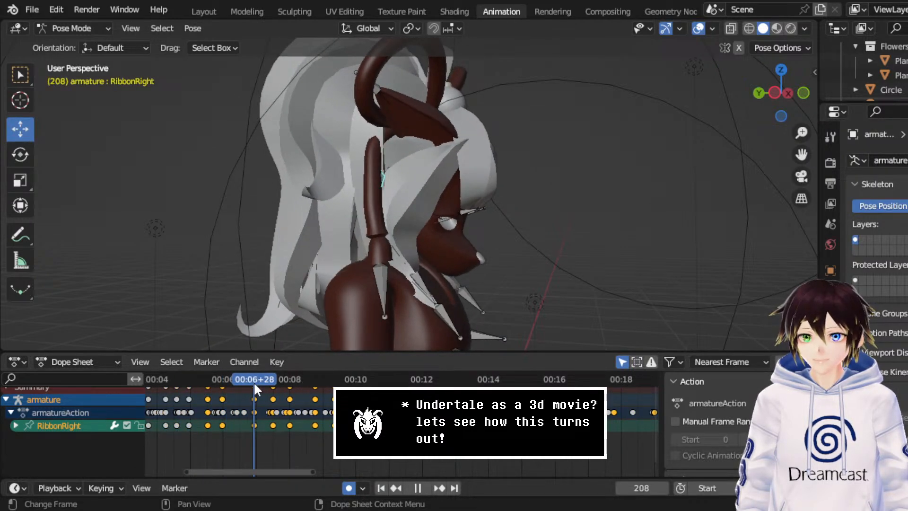
middle_drag(354, 168, 379, 180)
drag(355, 177, 366, 177)
middle_drag(215, 186, 212, 195)
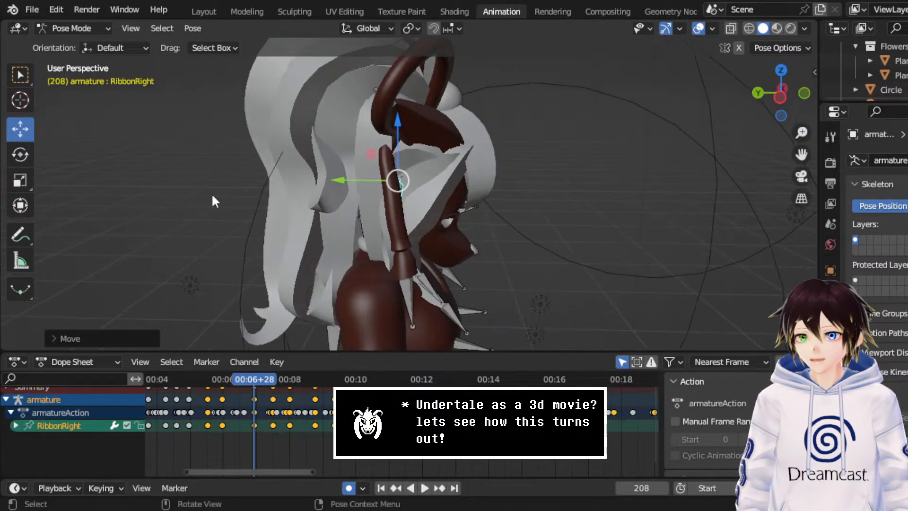
- Rotate the RibbonRight bone at frame 208 so the ribbon's lower end swings back, and readjust its position
click(20, 154)
middle_drag(440, 185, 471, 189)
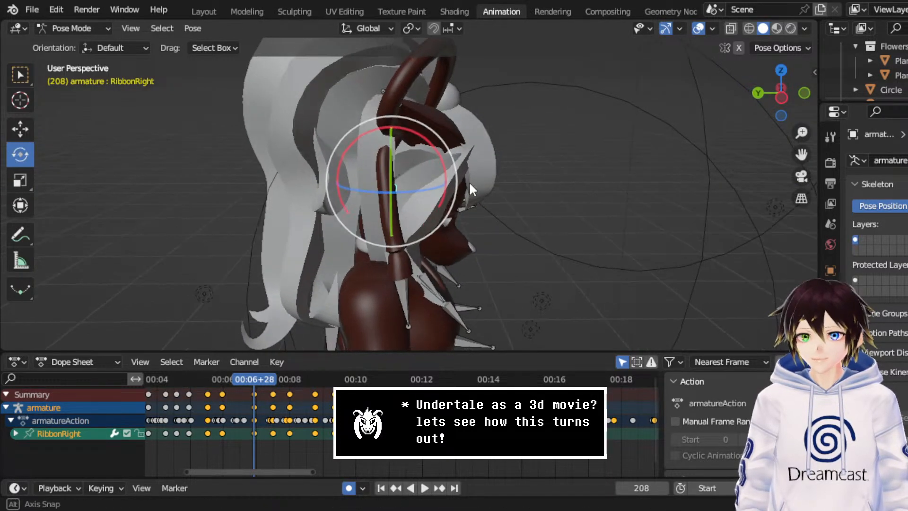
drag(435, 189, 363, 181)
click(20, 128)
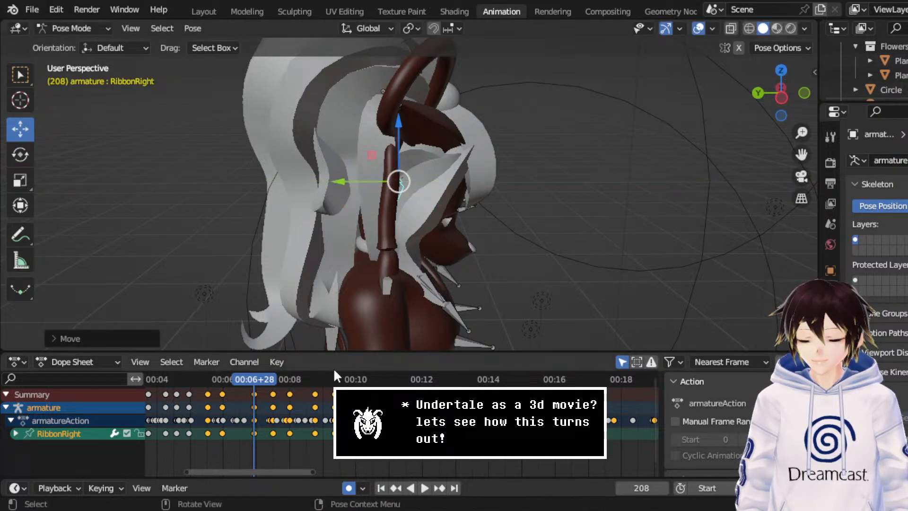
- Replay the motion from before frame 208 past frame 251 to check the adjusted ribbon pose
drag(247, 380, 200, 373)
key(space)
middle_drag(343, 227, 268, 203)
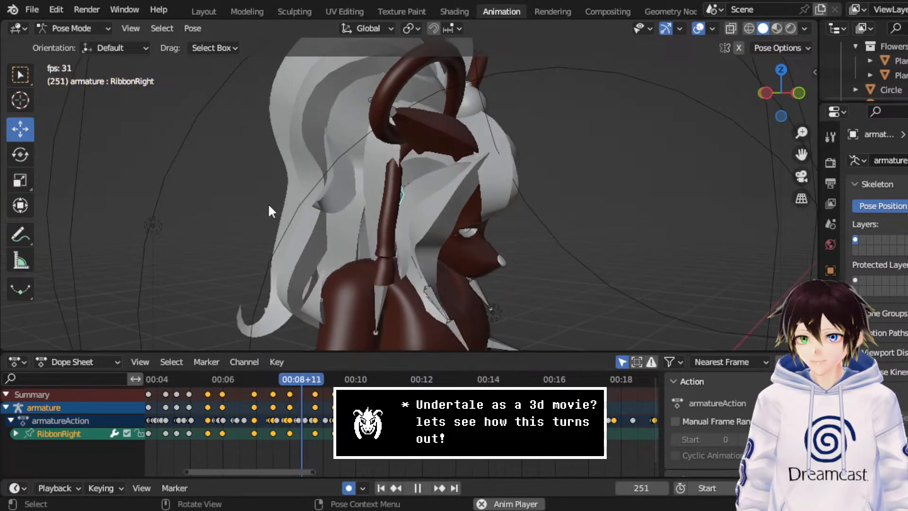
key(space)
key(space)
key(space)
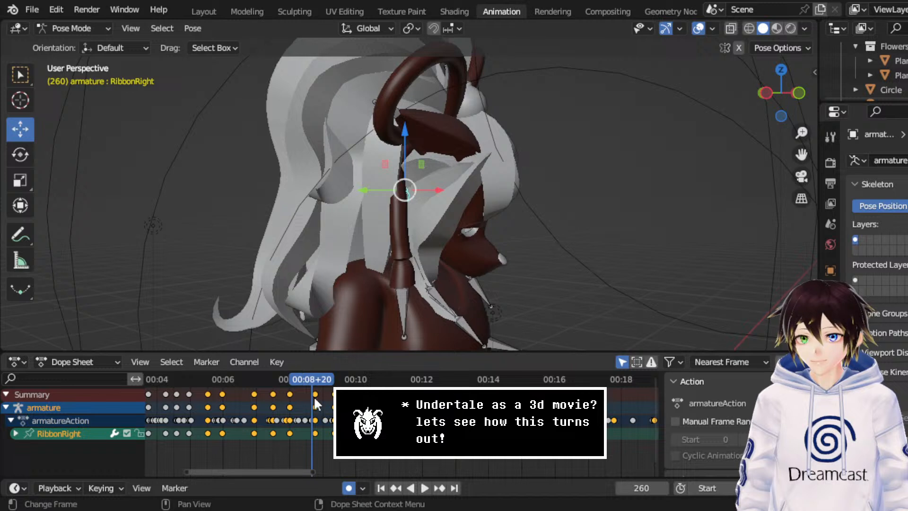
- Go to frame 263 and move the RibbonRight bone outward along the X axis
mouse_move(302, 380)
mouse_down()
mouse_move(283, 376)
mouse_move(315, 374)
mouse_up()
scroll(302, 400, up, 2)
scroll(302, 401, up, 7)
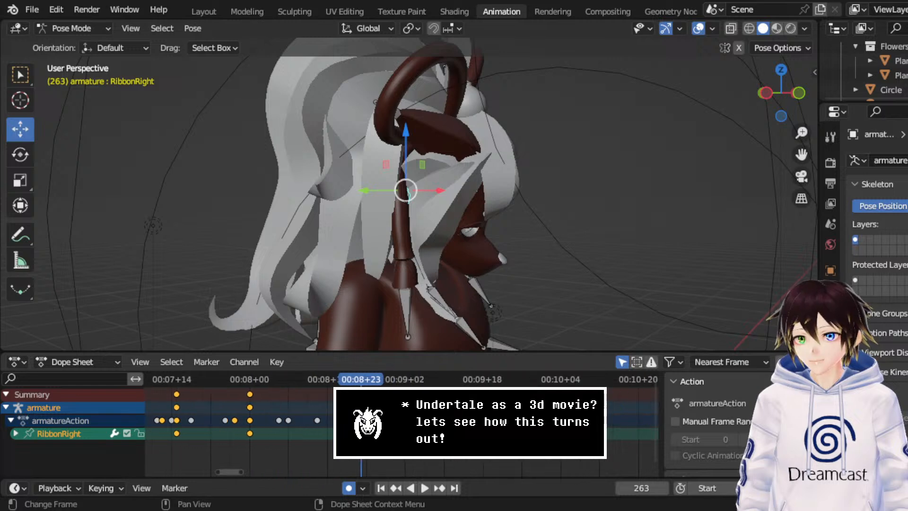
scroll(404, 416, up, 2)
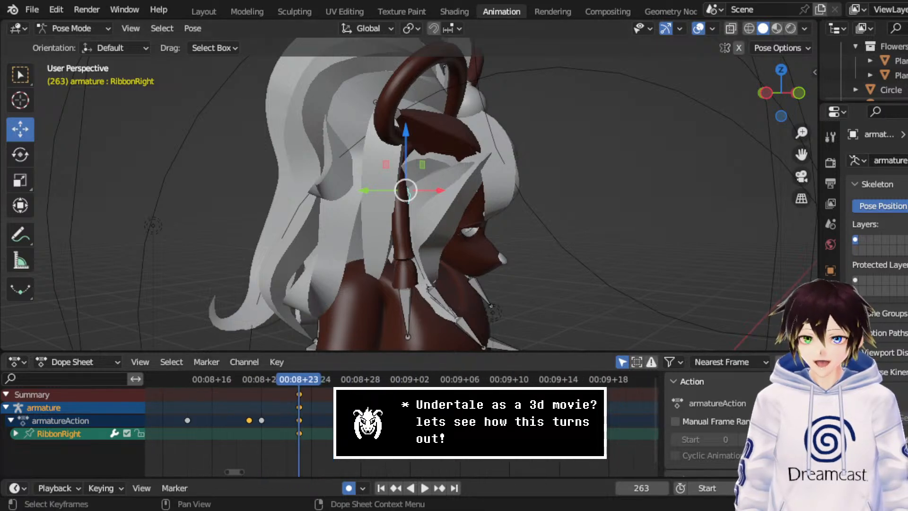
mouse_move(410, 203)
middle_down()
mouse_move(373, 208)
mouse_move(421, 196)
middle_up()
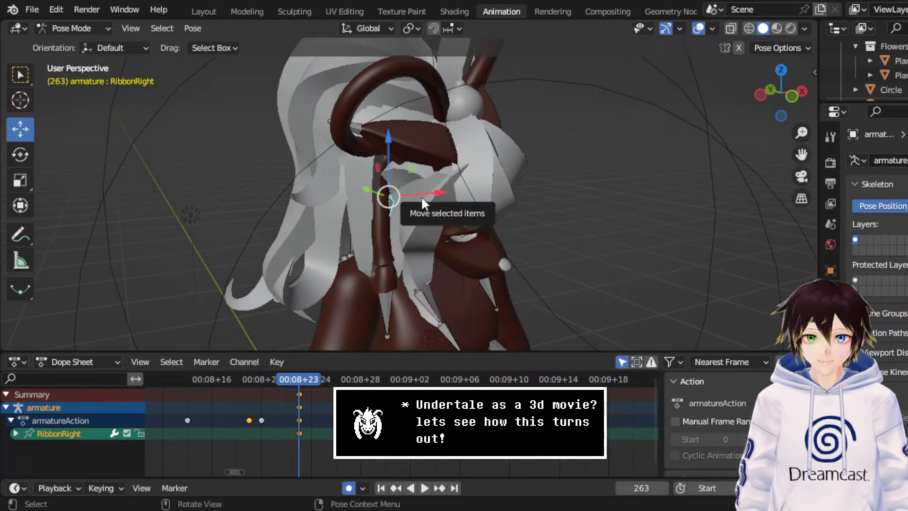
drag(421, 195, 410, 191)
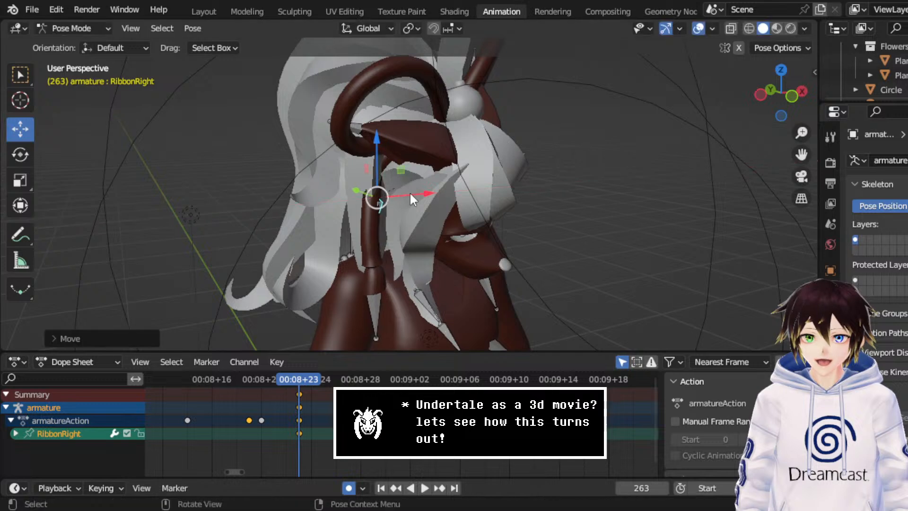
- Refine the RibbonRight bone's depth and height at frame 263 with small moves from several viewing angles
middle_drag(409, 192, 450, 183)
drag(374, 194, 383, 191)
scroll(384, 191, up, 1)
middle_drag(383, 191, 355, 163)
drag(387, 138, 392, 127)
middle_drag(392, 127, 396, 170)
- Replay the motion from frame 239 to frame 280 and clear the conflicting RibbonRight keyframe
scroll(232, 385, down, 4)
click(184, 381)
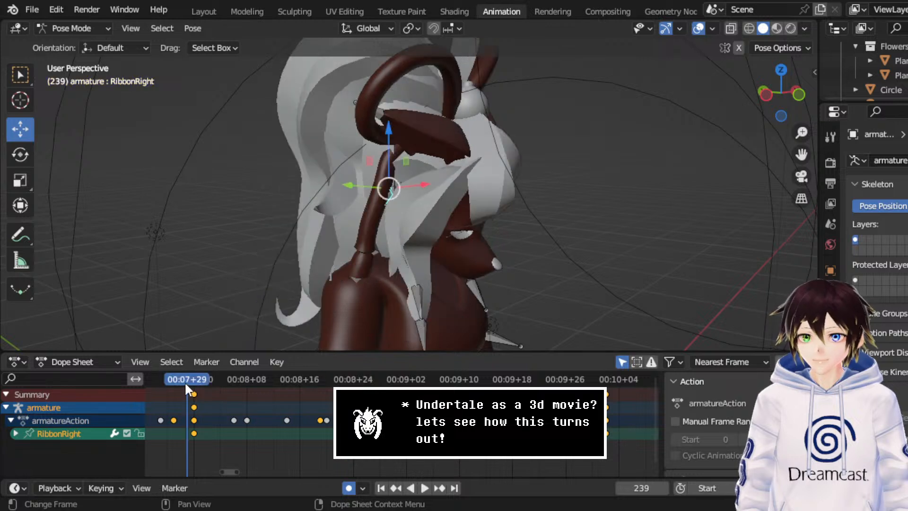
key(space)
key(space)
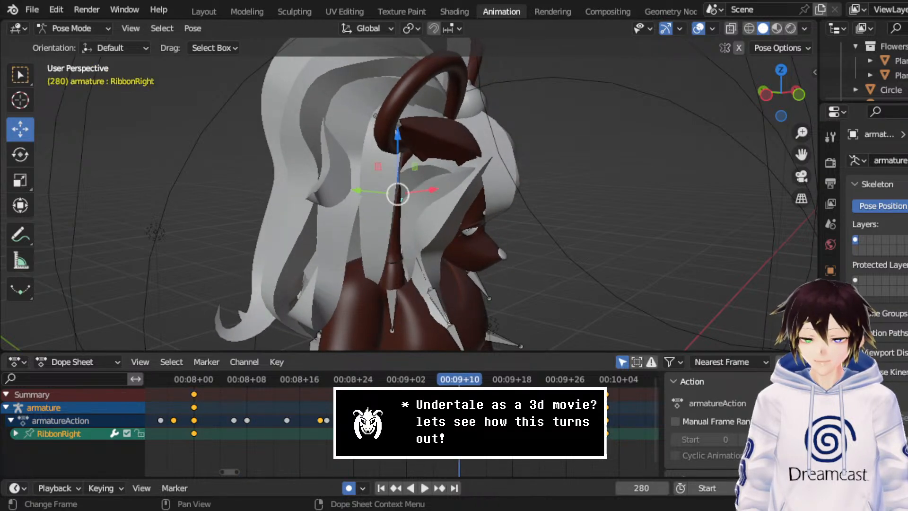
drag(599, 446, 595, 443)
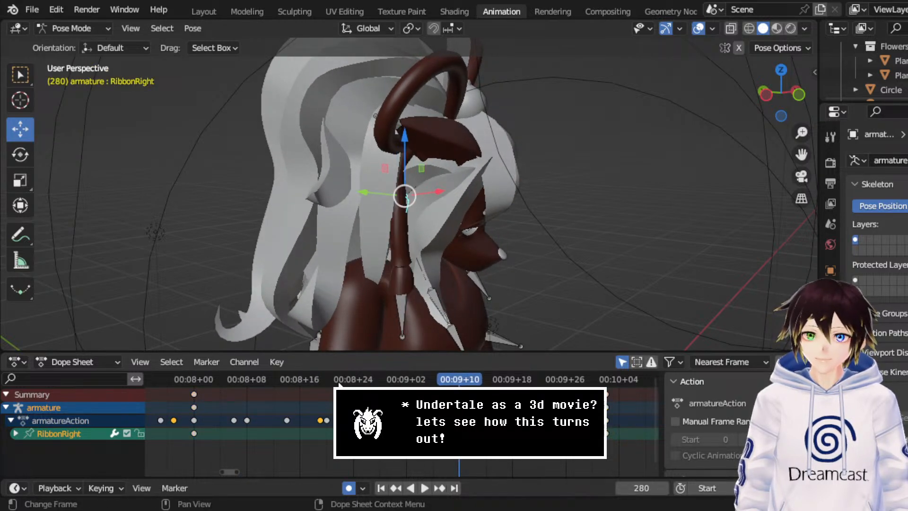
- Replay the motion repeatedly from around frame 238 to frame 303 to check how the right ribbon swings
click(339, 381)
key(space)
key(space)
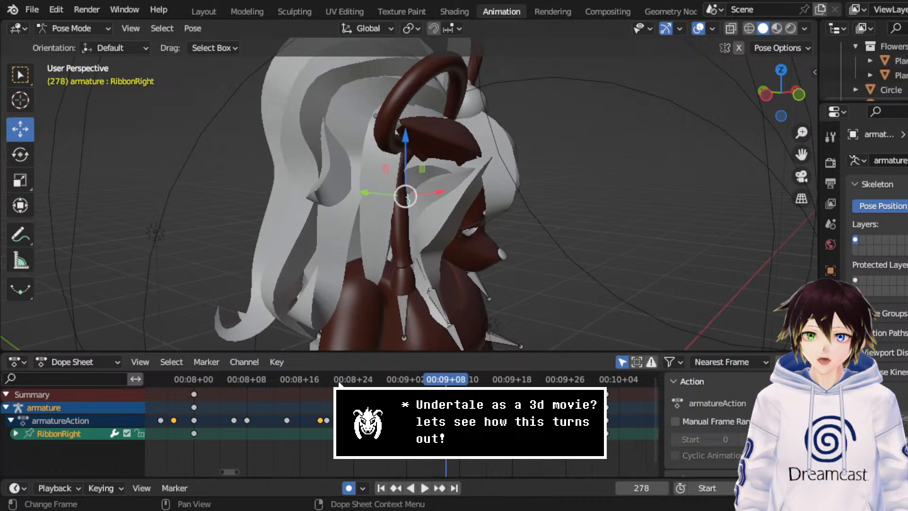
drag(461, 381, 187, 391)
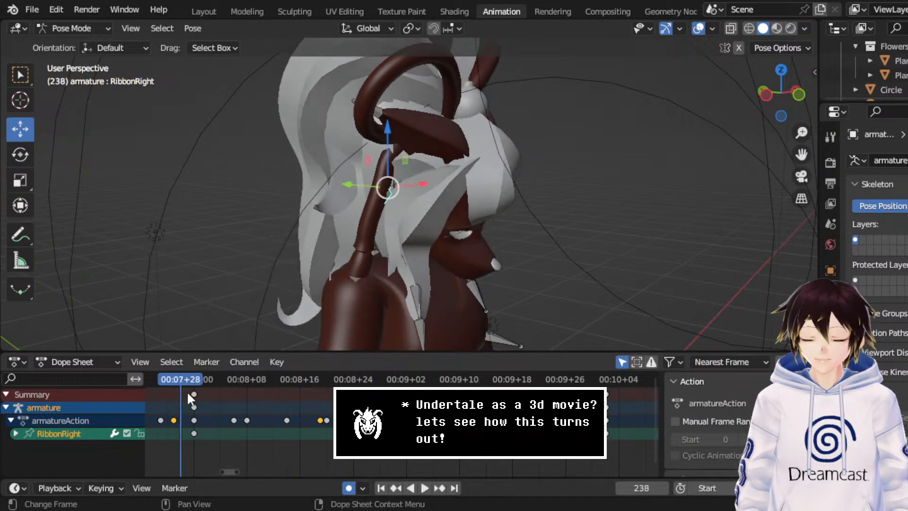
key(space)
key(space)
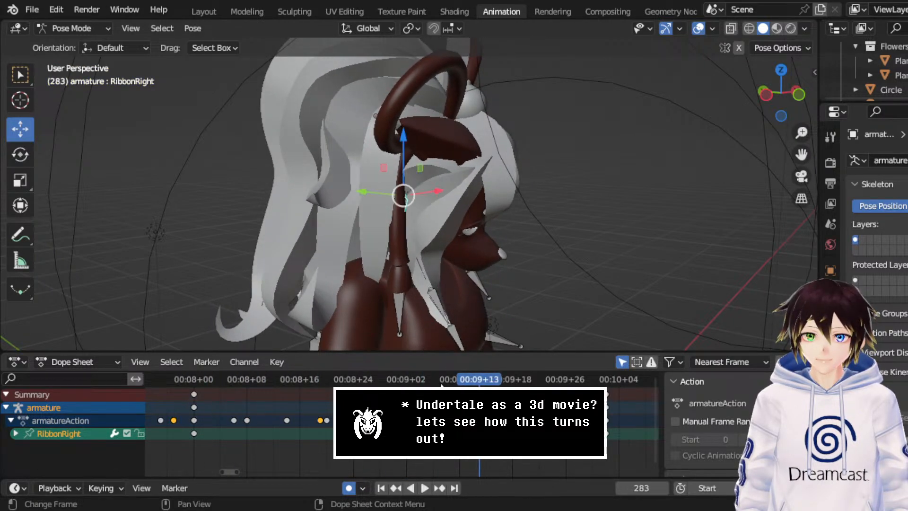
key(space)
key(space)
middle_drag(610, 396, 440, 393)
scroll(433, 393, down, 3)
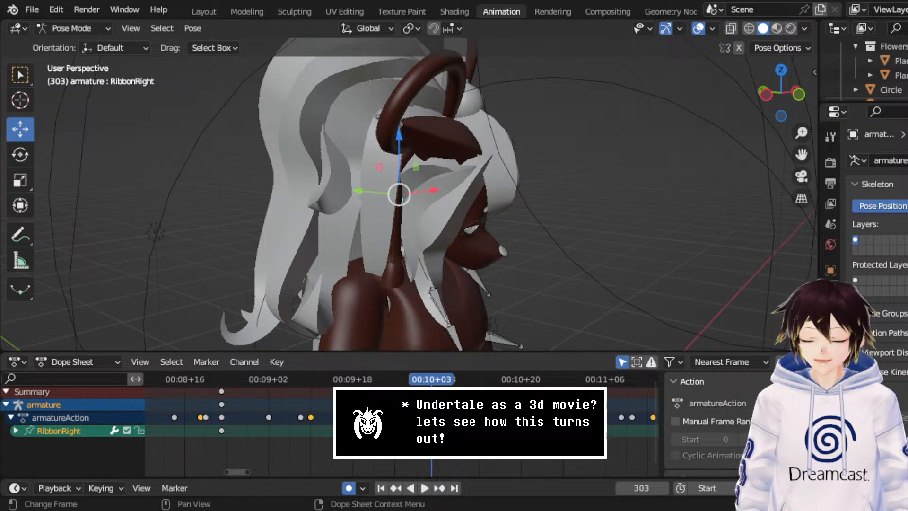
drag(352, 381, 179, 376)
scroll(284, 400, down, 3)
middle_drag(241, 406, 429, 411)
click(326, 372)
key(space)
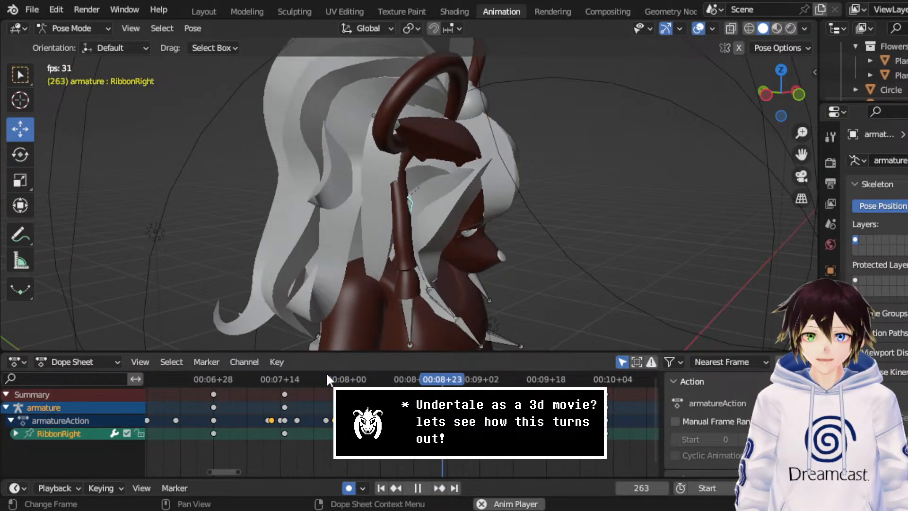
- Go to frame 280 and reposition the RibbonRight bone with small moves from several viewing angles
drag(505, 387, 512, 386)
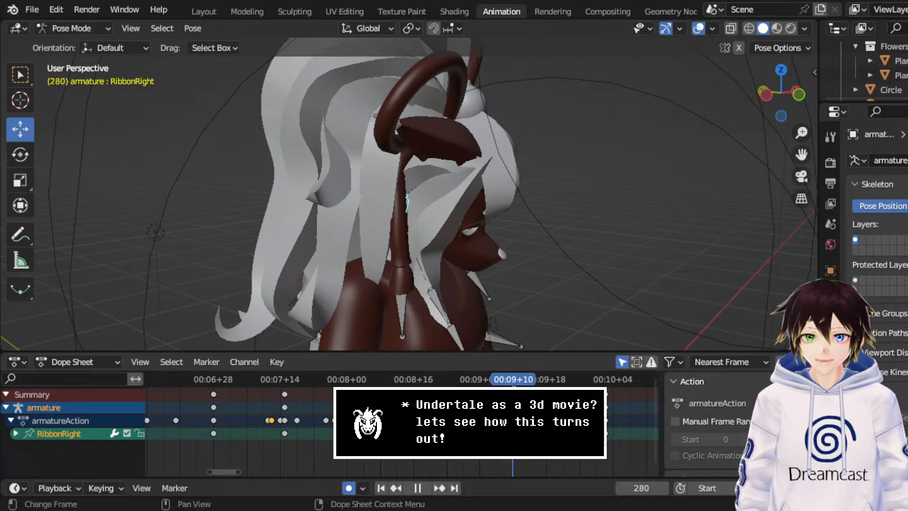
middle_drag(393, 162, 406, 199)
drag(405, 199, 409, 205)
middle_drag(410, 205, 379, 203)
drag(379, 203, 381, 216)
middle_drag(381, 216, 422, 191)
drag(424, 169, 397, 190)
middle_drag(397, 190, 370, 185)
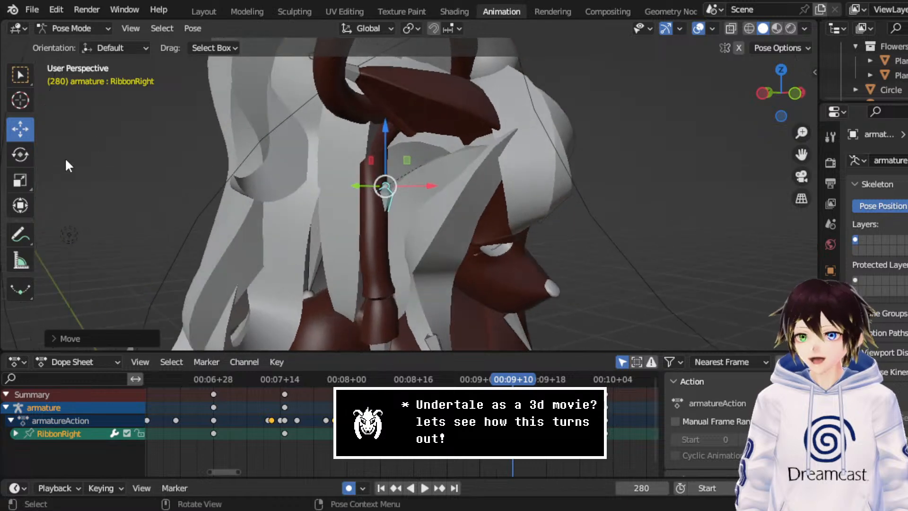
- Rotate the RibbonRight bone slightly at frame 280 to adjust the ribbon's tilt
click(20, 154)
middle_drag(285, 165, 396, 184)
mouse_move(389, 205)
mouse_down()
mouse_move(380, 205)
mouse_move(390, 209)
mouse_up()
middle_drag(391, 209, 334, 198)
click(17, 131)
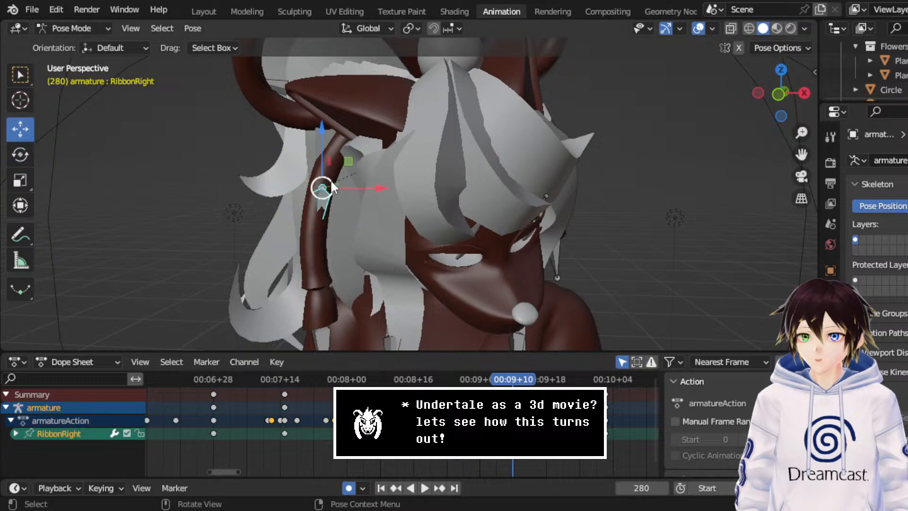
- Try to move the RibbonRight bone toward the head along the X axis at frame 280, and replay the motion
drag(359, 187, 375, 188)
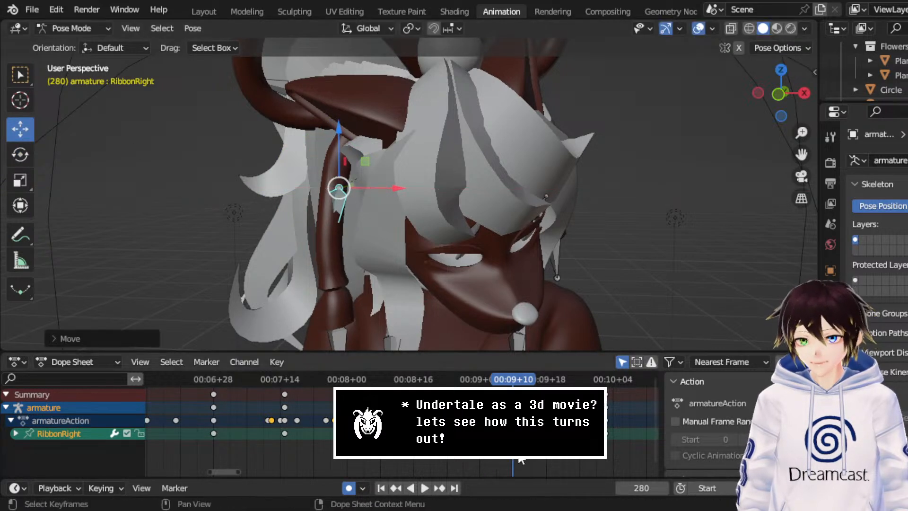
key(space)
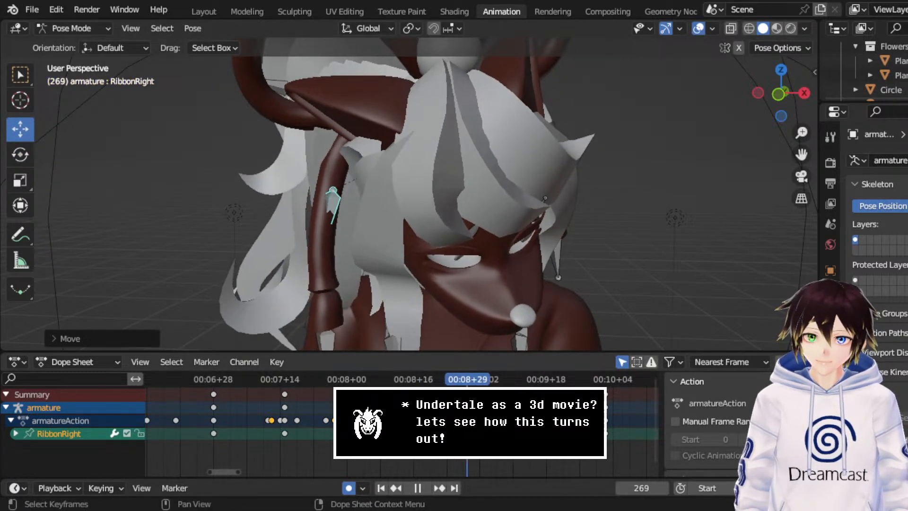
key(space)
middle_drag(407, 265, 412, 230)
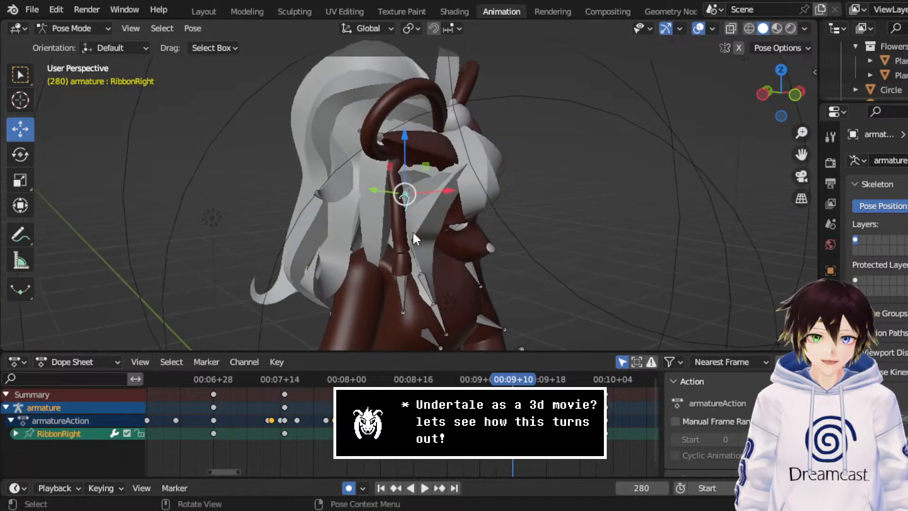
key(space)
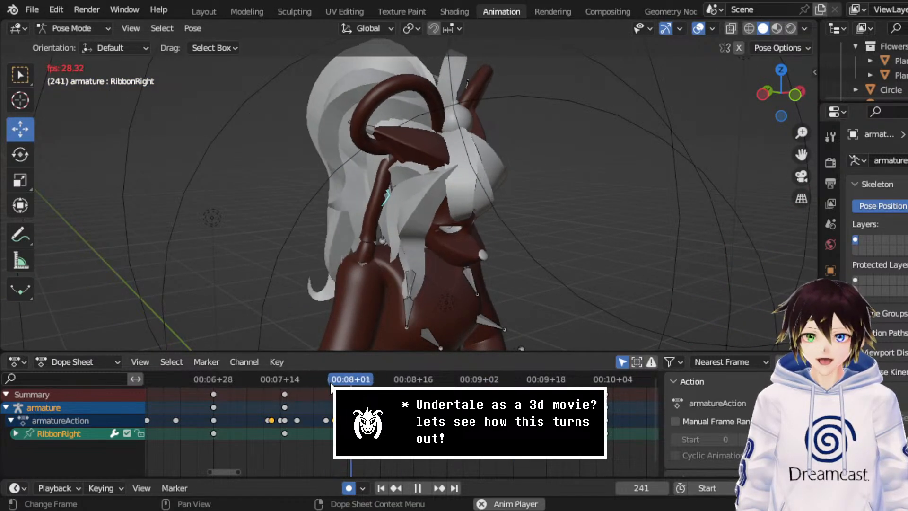
key(space)
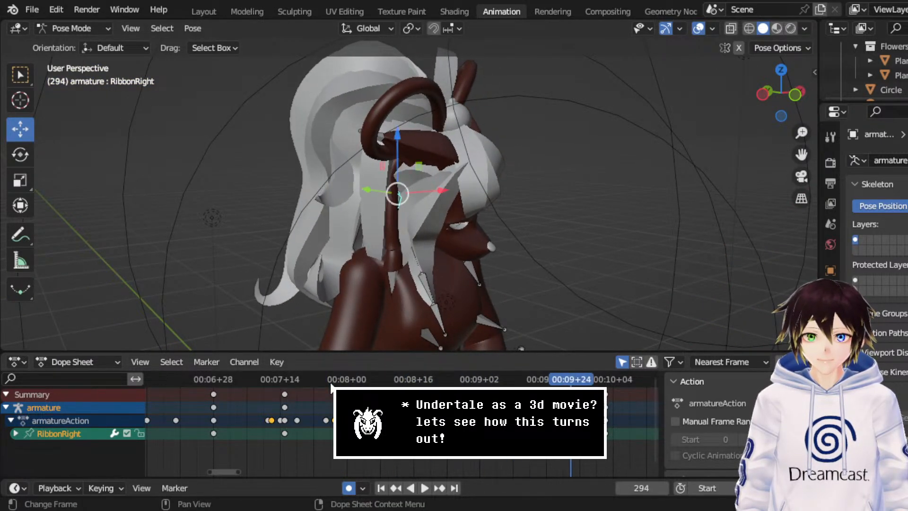
- Undo the last RibbonRight move at frame 280 and replay the motion up to frame 374
key(Down)
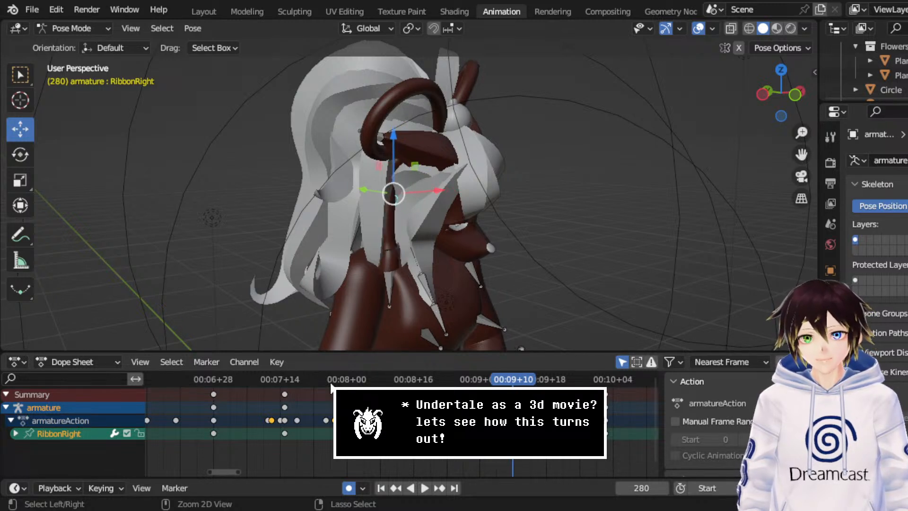
key(Down)
key(space)
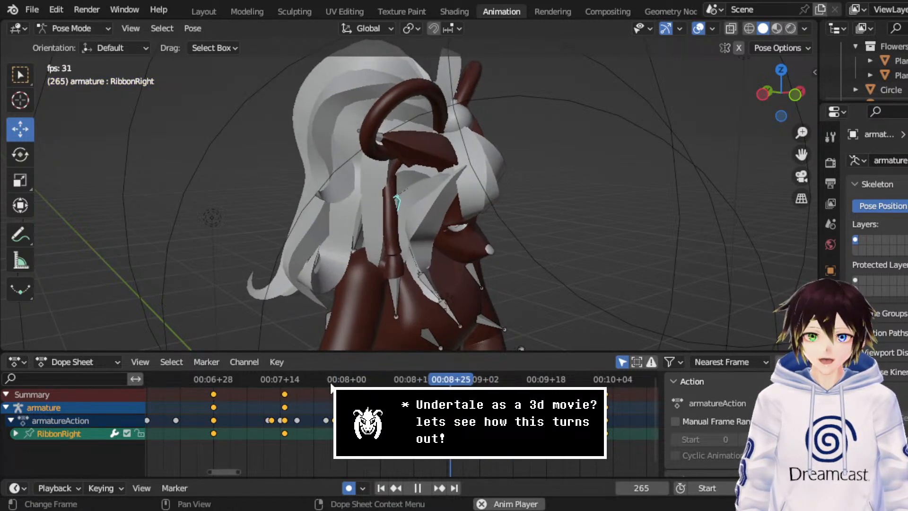
middle_drag(387, 238, 359, 233)
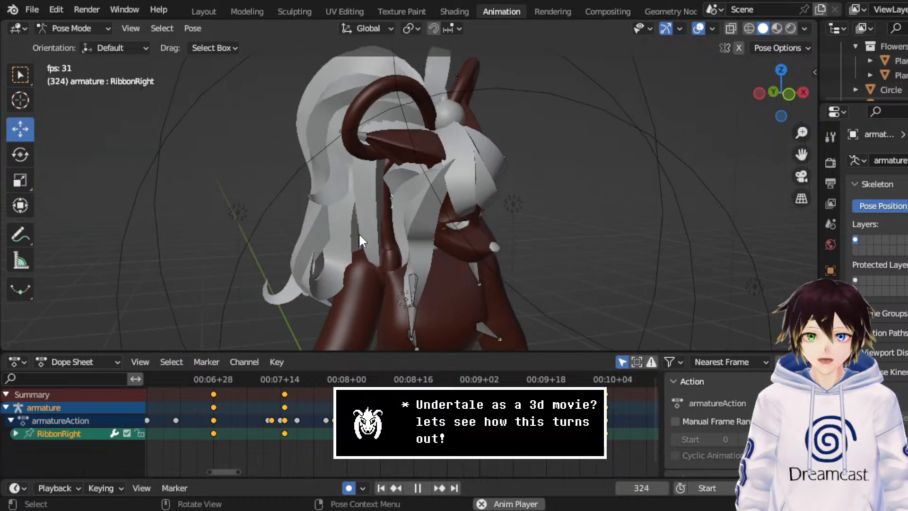
key(space)
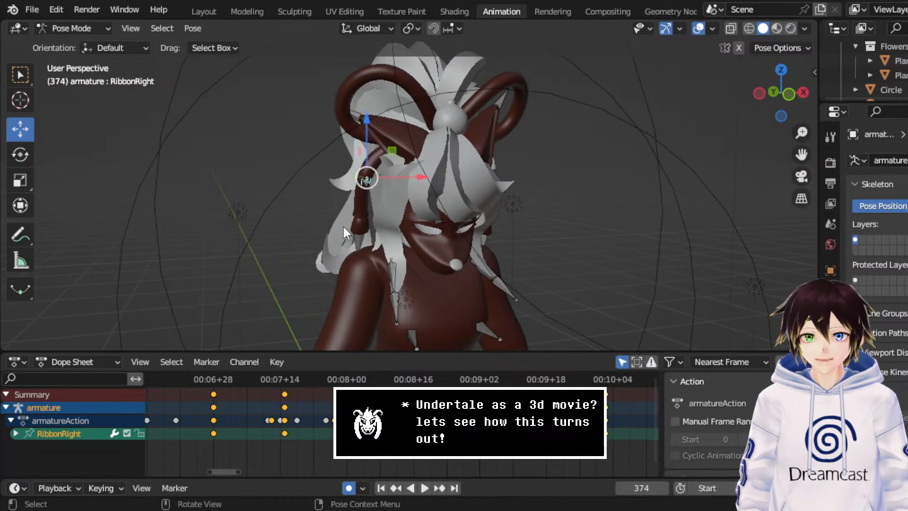
- Replay the head movement between about frames 328 and 361 from the side to check the right ribbon's pose
middle_drag(530, 426, 318, 434)
scroll(368, 408, down, 2)
scroll(404, 416, down, 4)
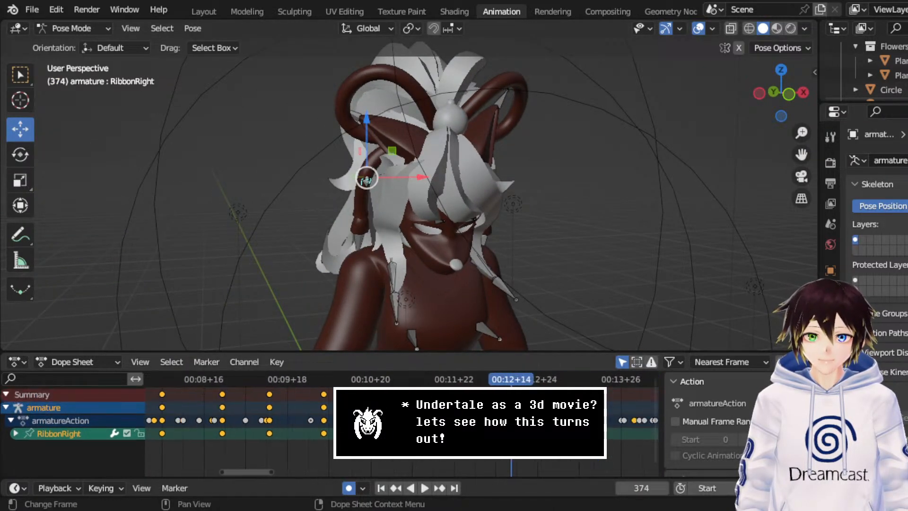
middle_drag(327, 199, 339, 145)
key(space)
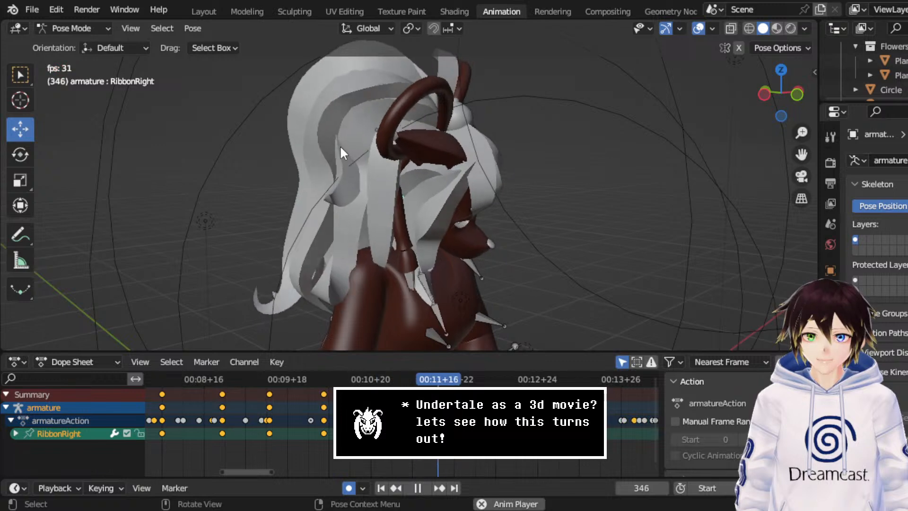
key(space)
drag(463, 383, 407, 383)
key(space)
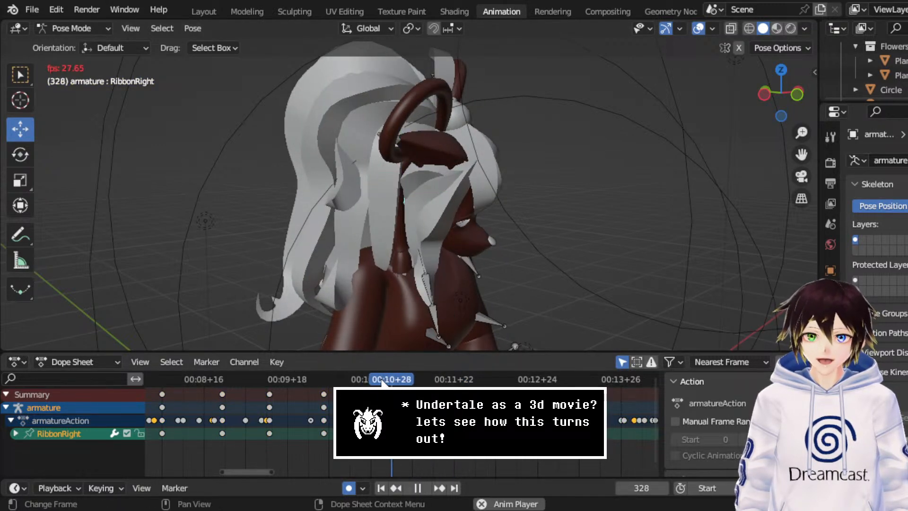
key(space)
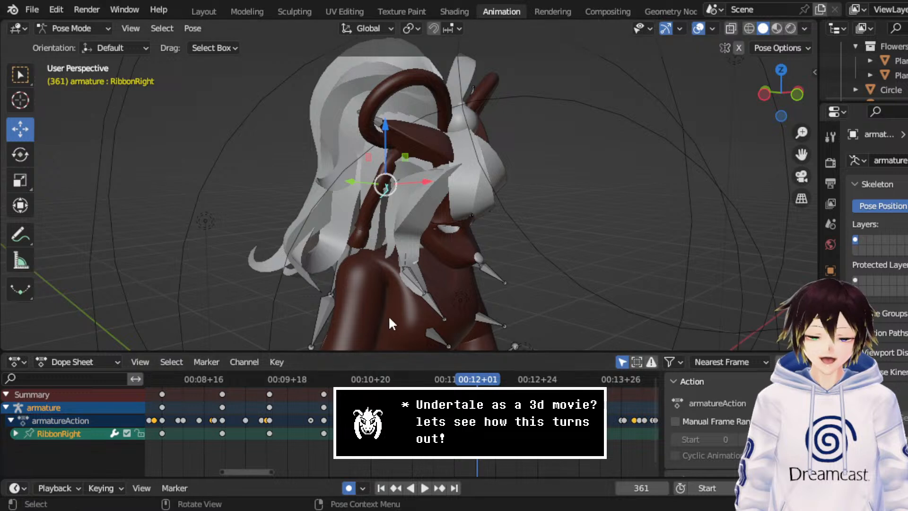
- Replay the motion close up from about frame 281 and stop at frame 354
scroll(431, 244, up, 3)
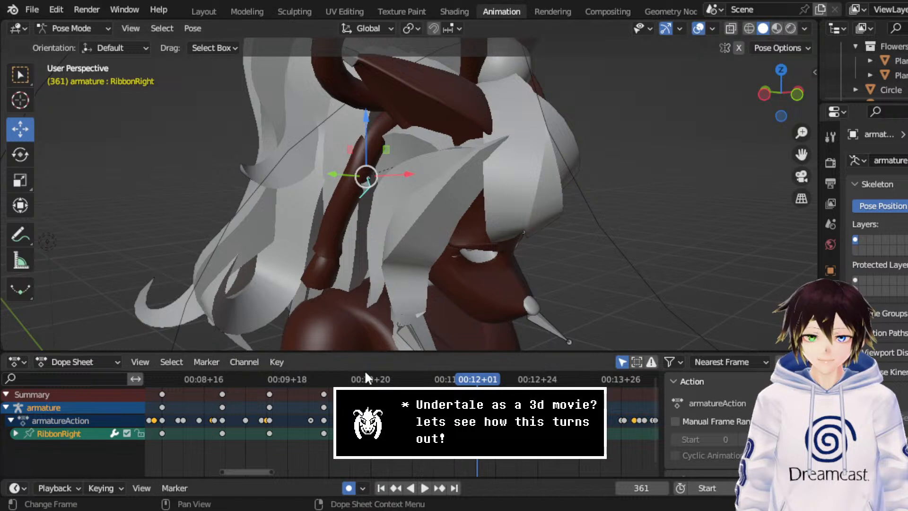
scroll(283, 402, down, 5)
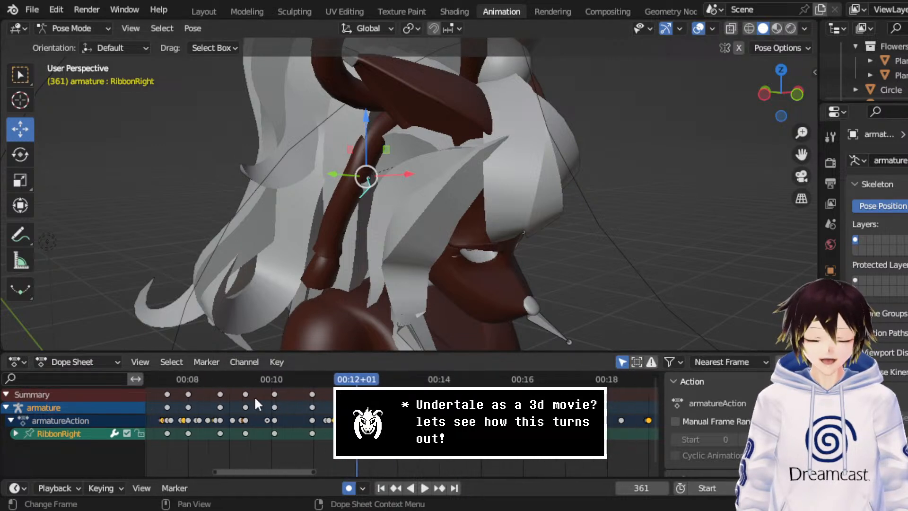
click(245, 386)
key(space)
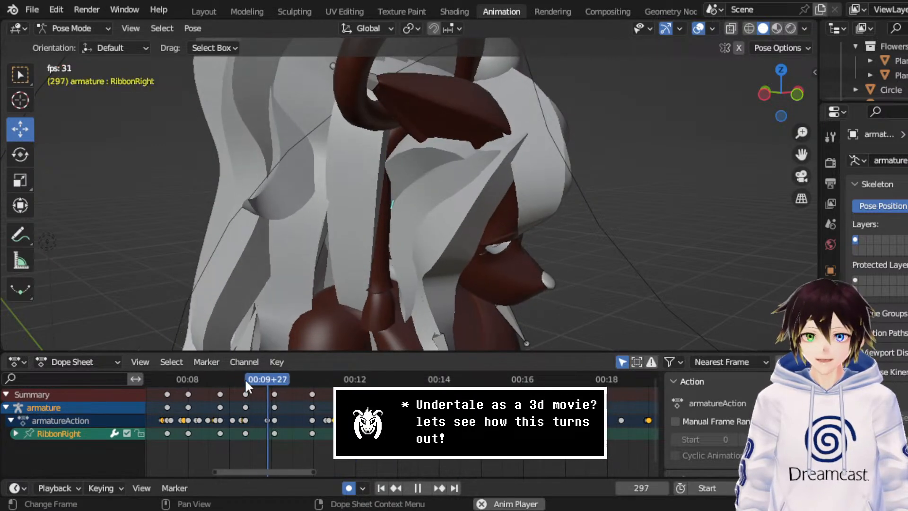
key(space)
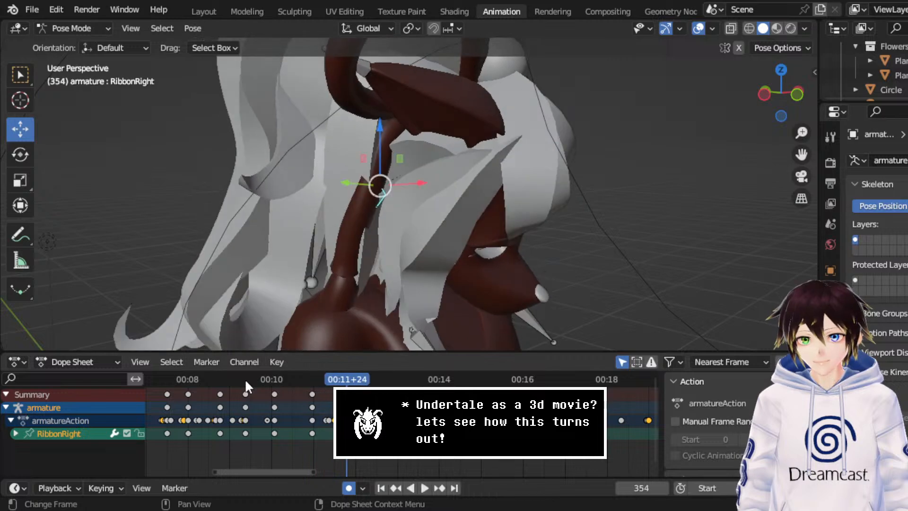
- Rotate the RibbonRight bone at frame 354 so the ribbon hangs more vertically, and shift the bone forward
click(20, 154)
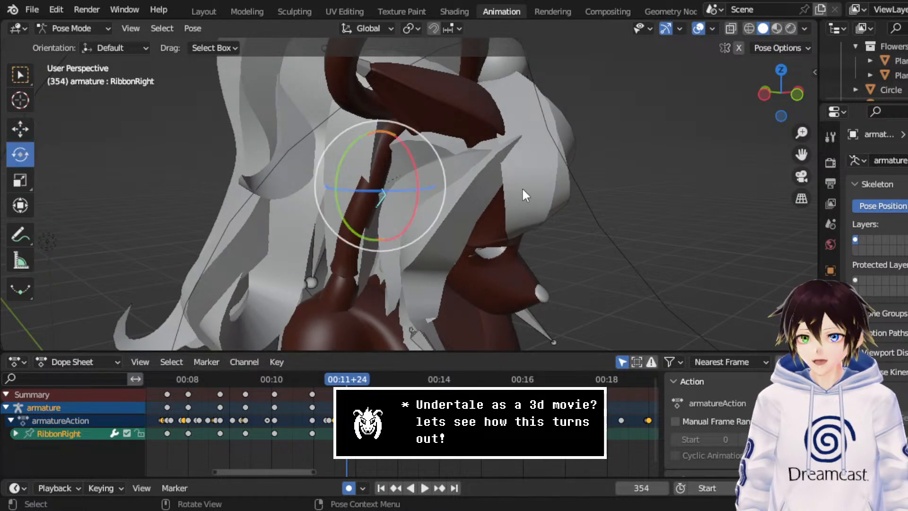
middle_drag(521, 186, 485, 188)
drag(447, 157, 407, 153)
click(19, 129)
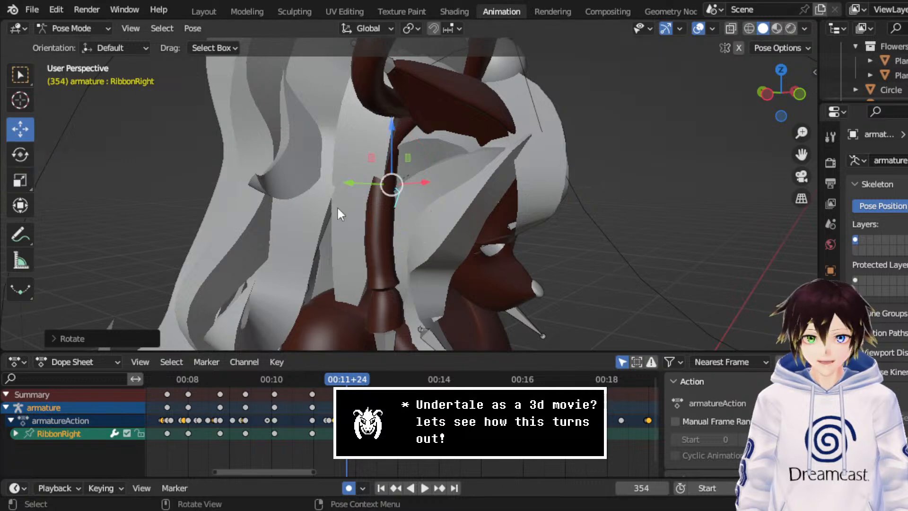
middle_drag(336, 206, 416, 214)
drag(361, 187, 381, 189)
middle_drag(414, 194, 366, 313)
- Replay the motion from frame 324 to frame 369 to check the new ribbon pose, and stop at frame 348
drag(341, 381, 305, 377)
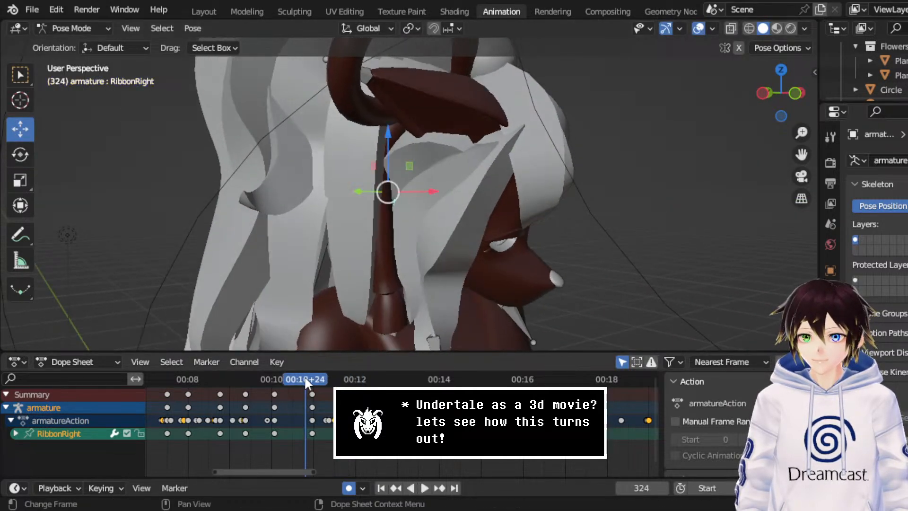
middle_drag(289, 258, 334, 256)
key(space)
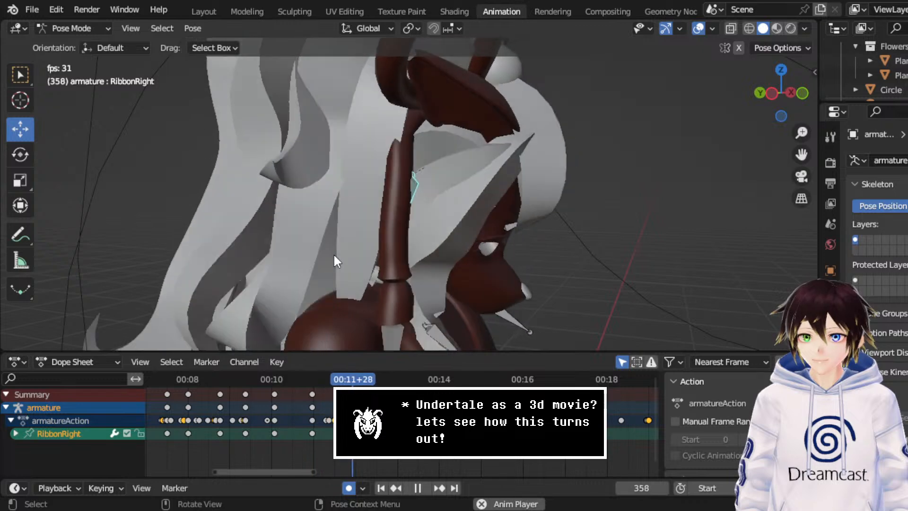
key(space)
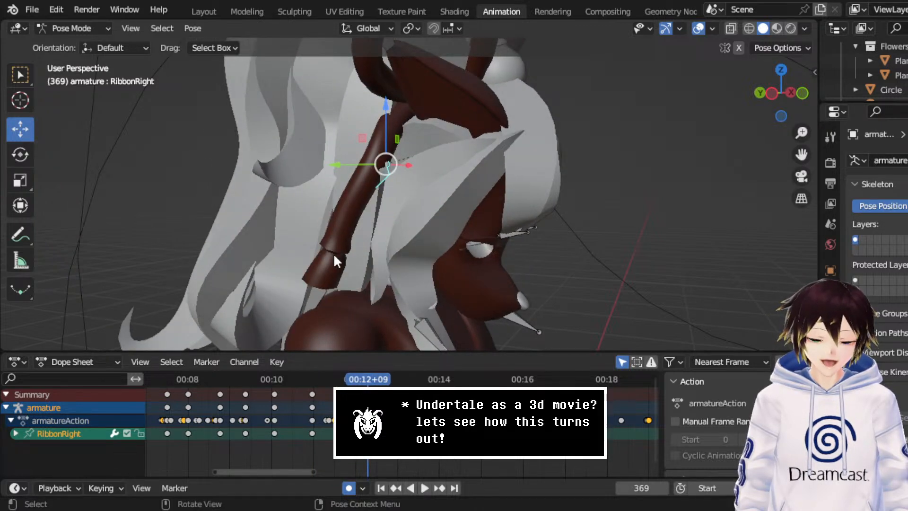
drag(326, 379, 295, 374)
key(space)
key(space)
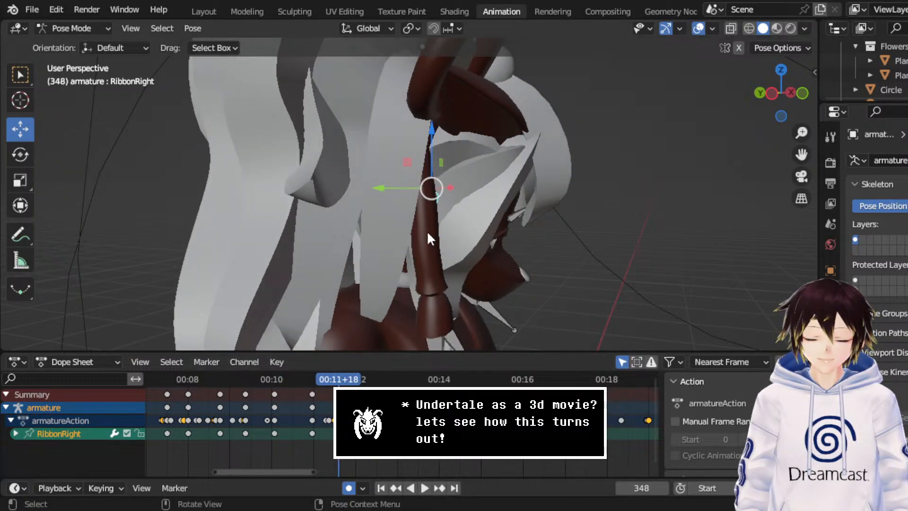
middle_drag(426, 231, 423, 214)
scroll(424, 218, down, 1)
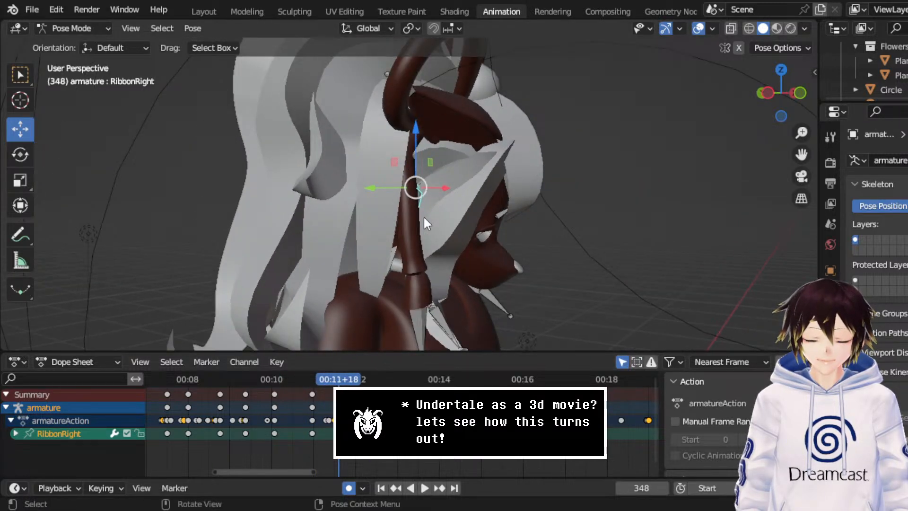
- Replay the motion from frame 348 to check the right ribbon, and stop at frame 396
key(space)
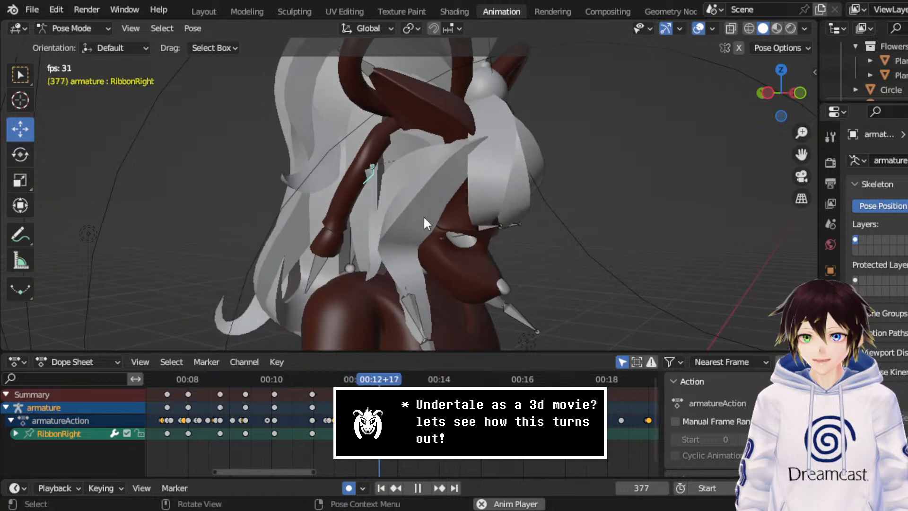
key(space)
key(space)
key(space)
middle_drag(350, 168, 374, 166)
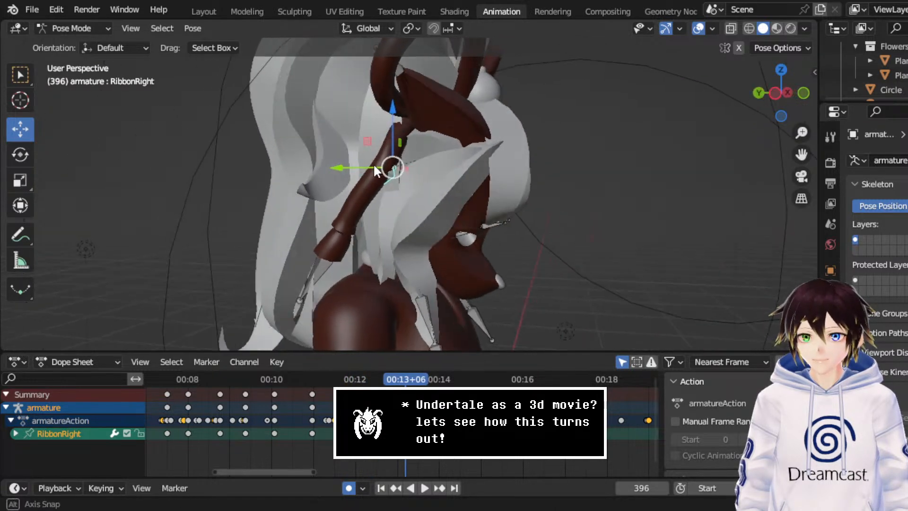
- Rotate the RibbonRight bone at frame 396 from the side and the front so the ribbon hangs close to vertical
click(20, 154)
middle_drag(468, 161, 478, 158)
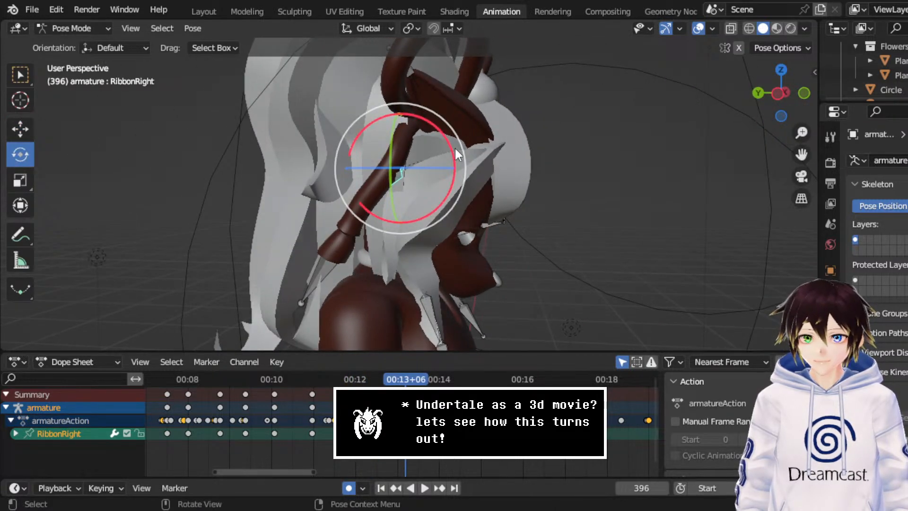
drag(455, 146, 312, 120)
middle_drag(312, 121, 266, 129)
mouse_move(319, 146)
middle_down()
mouse_move(370, 154)
mouse_move(312, 159)
middle_up()
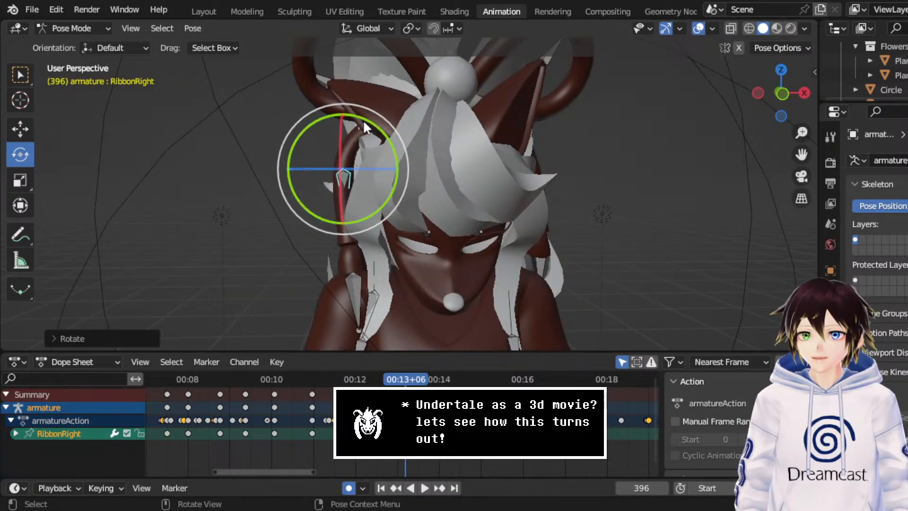
drag(362, 120, 367, 123)
middle_drag(345, 135, 374, 144)
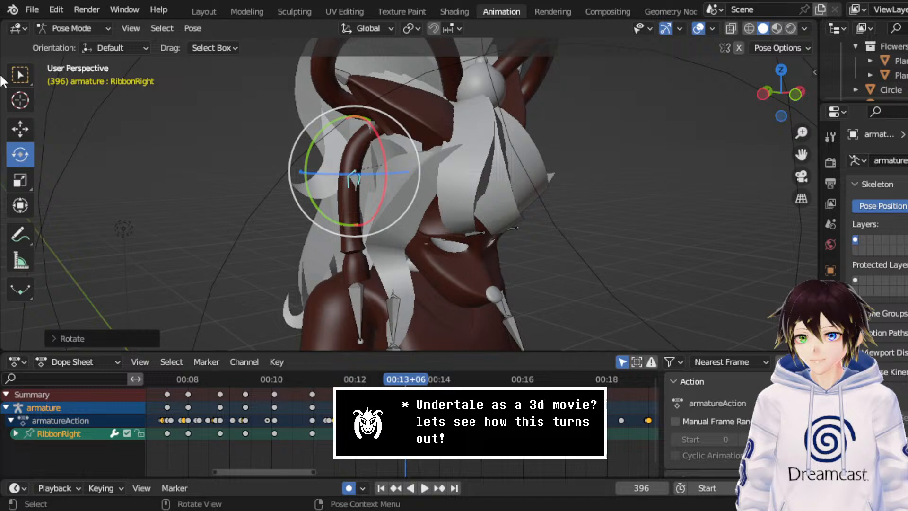
- Replay the motion from about frame 330, examining the right ribbon's swing from the front and the side
click(20, 128)
click(344, 379)
middle_drag(303, 198, 393, 288)
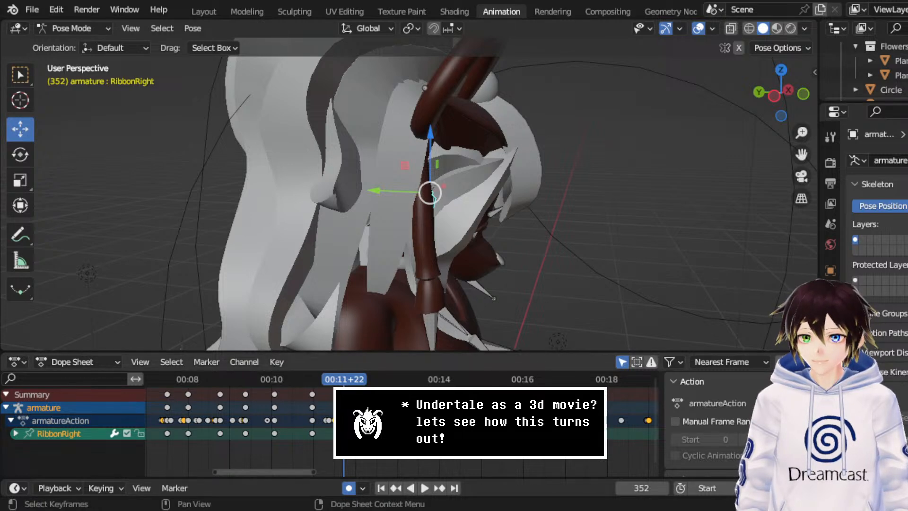
drag(344, 390, 312, 389)
middle_drag(475, 281, 398, 268)
key(space)
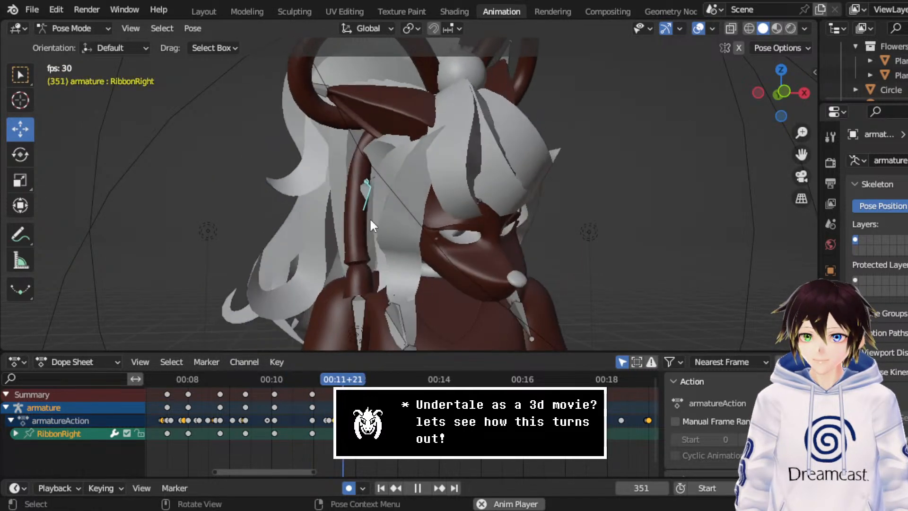
middle_drag(371, 220, 464, 224)
key(space)
- Replay the stretch from about frame 372 several times from the side, and stop at frame 408
drag(414, 386, 371, 386)
key(space)
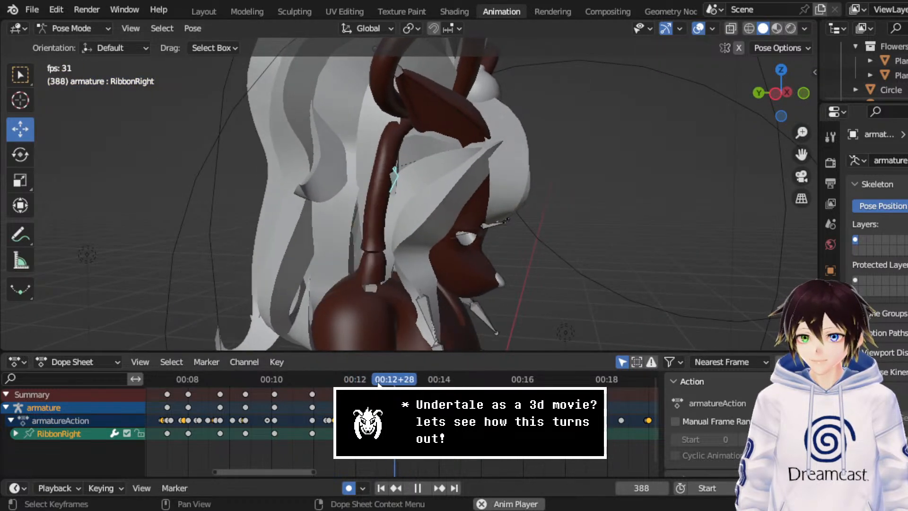
key(space)
drag(430, 383, 384, 383)
key(space)
key(space)
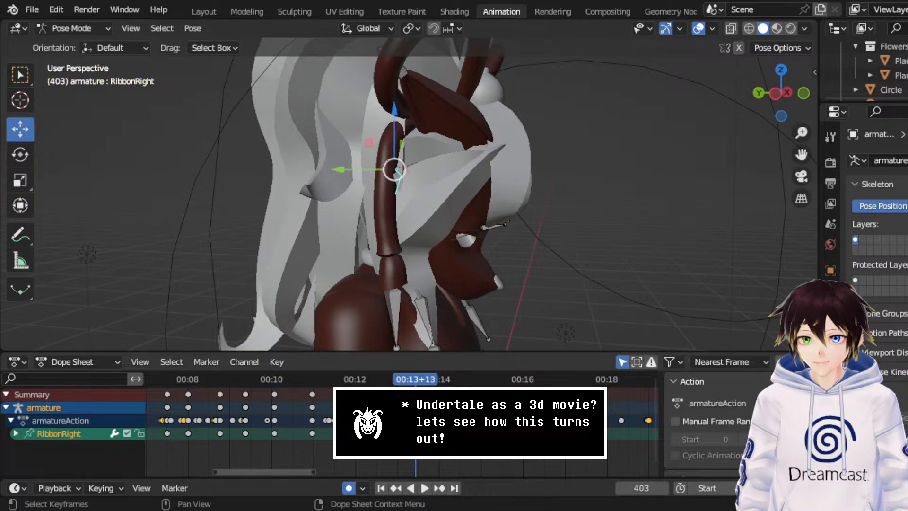
key(space)
key(space)
- Rotate RibbonRight at frame 408 so the ribbon's lower end swings forward, and delete its keyframe at frame 396
click(13, 155)
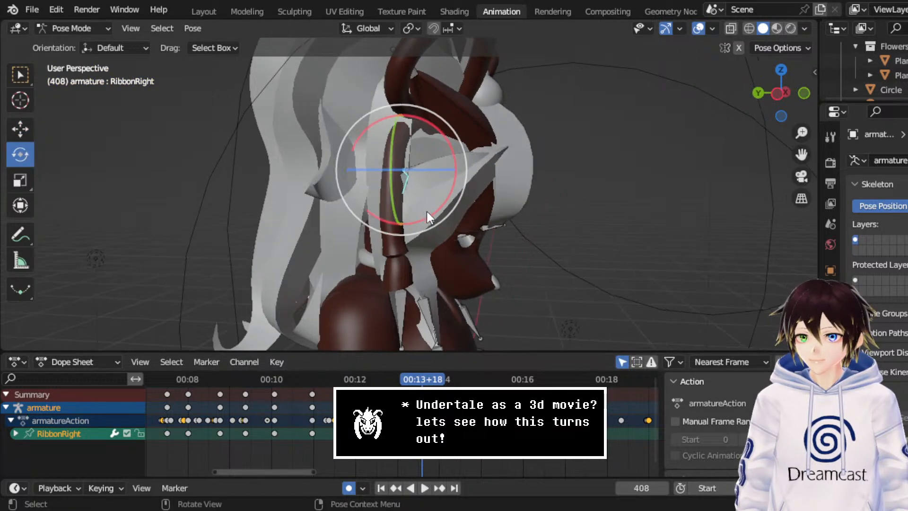
drag(426, 211, 408, 361)
click(422, 396)
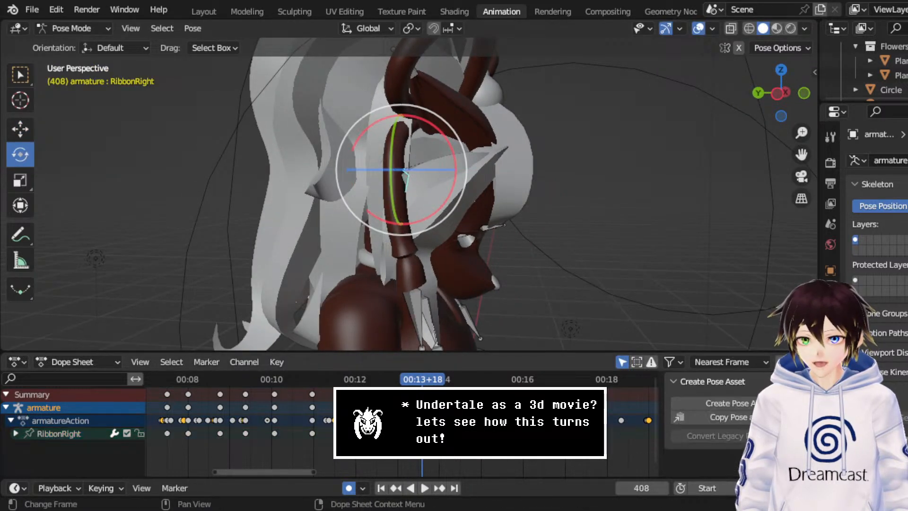
right_click(408, 397)
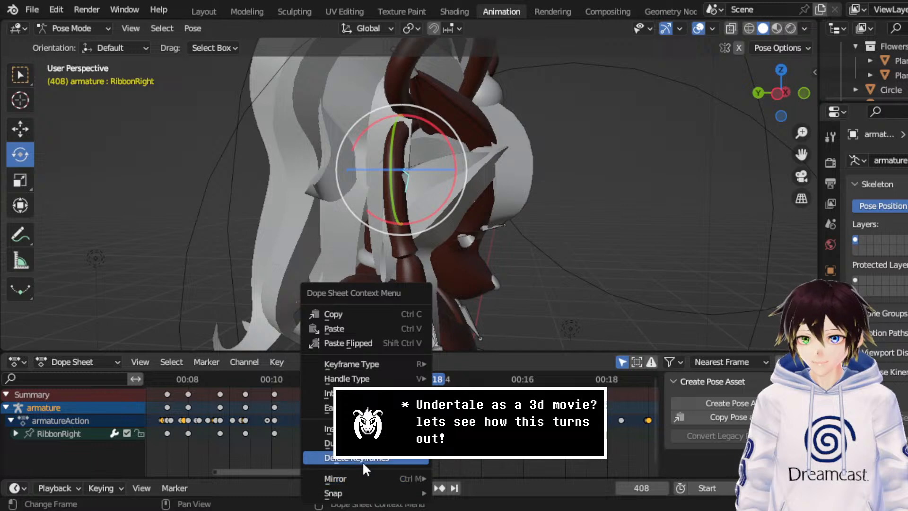
click(363, 460)
- Replay the motion from about frame 334 to check the forward swing, and stop at frame 423
click(318, 374)
key(space)
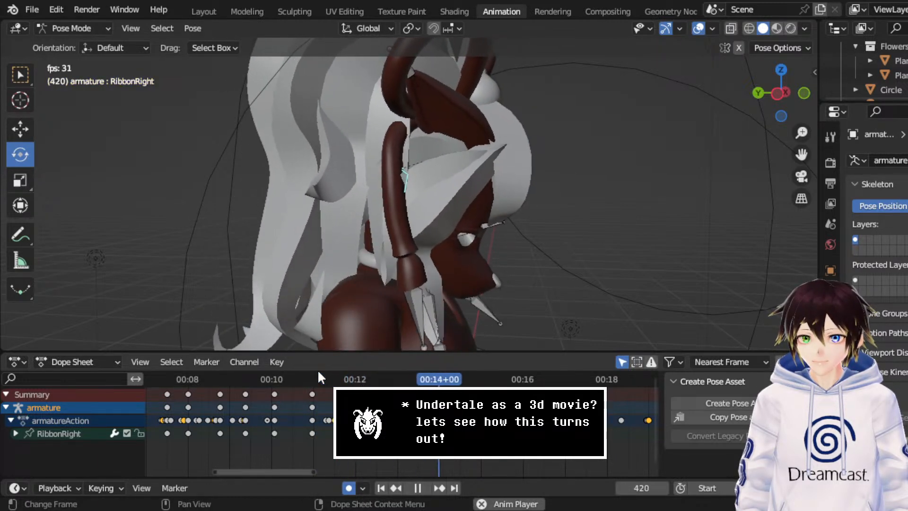
key(space)
drag(446, 379, 443, 379)
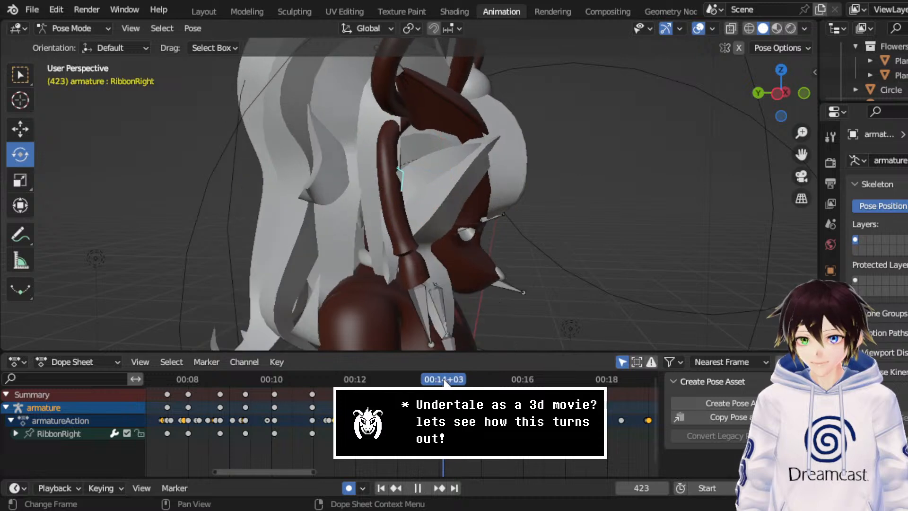
- Rotate RibbonRight back at frame 423 so the ribbon hangs vertically, and shift the bone slightly forward
drag(435, 212, 388, 191)
click(20, 128)
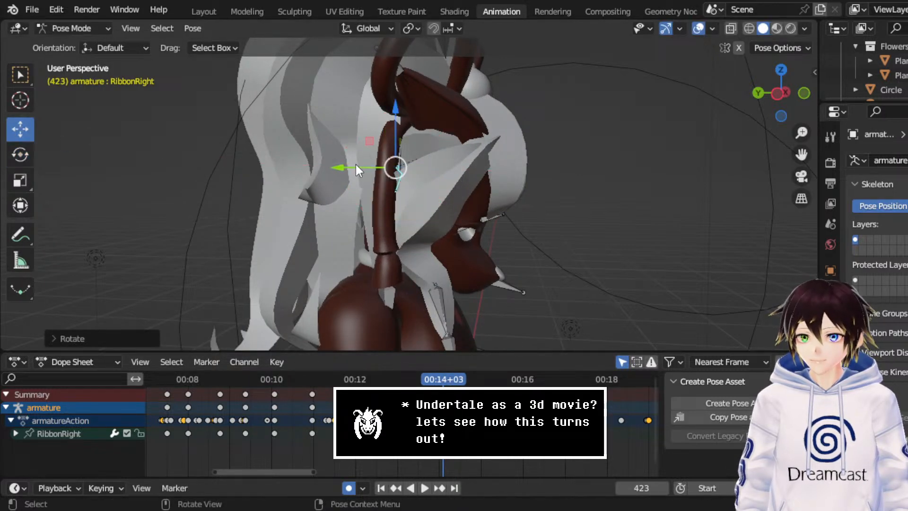
drag(356, 163, 421, 153)
click(19, 155)
middle_drag(421, 153, 371, 163)
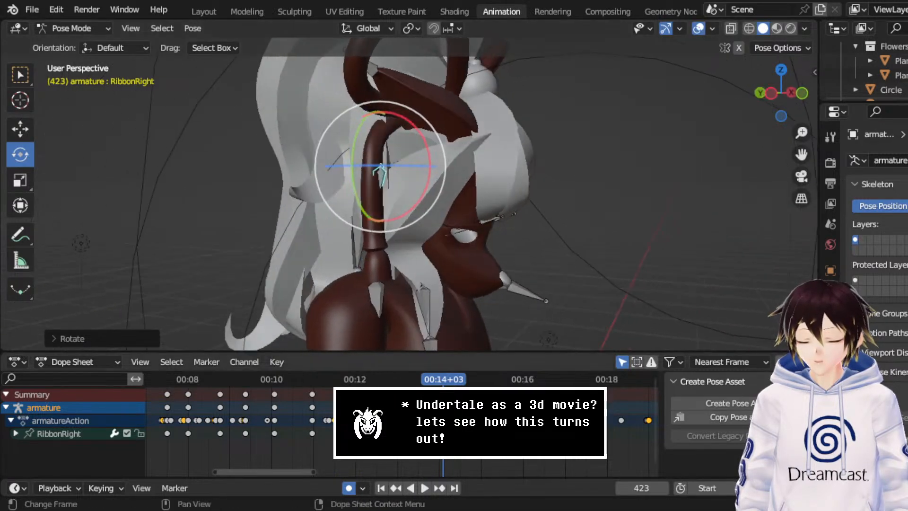
- Replay the motion from about frame 368 to frame 427 to check the new ribbon pose
drag(402, 379, 365, 379)
key(space)
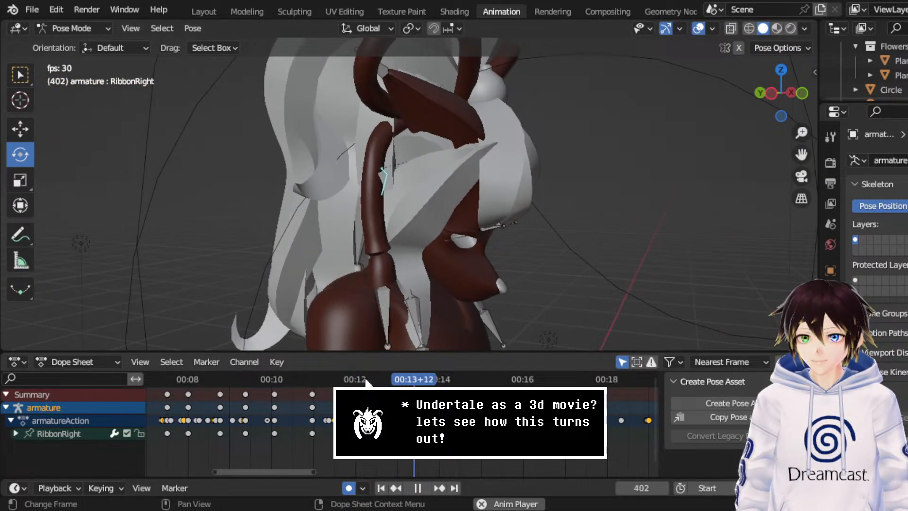
key(space)
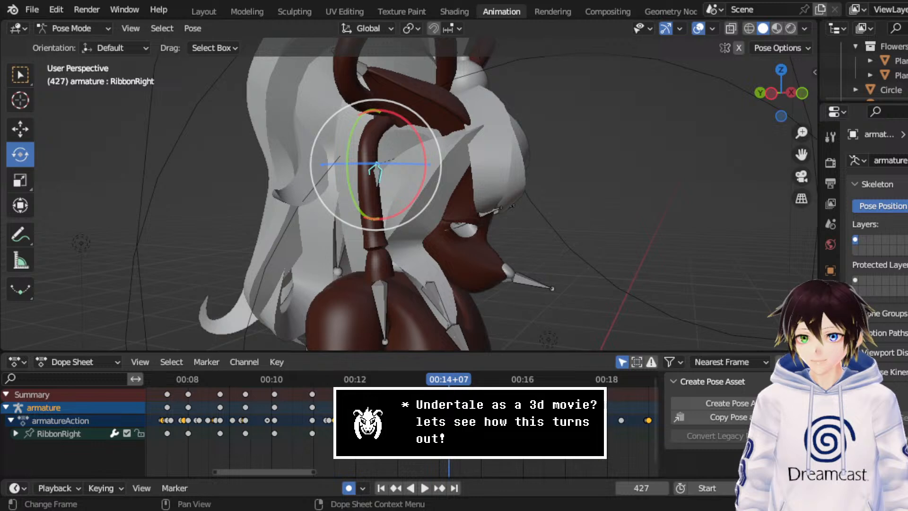
- Move the RibbonRight keyframe at frame 408 earlier to about frame 403, and adjust the timing of the following keyframe
key(g)
click(416, 408)
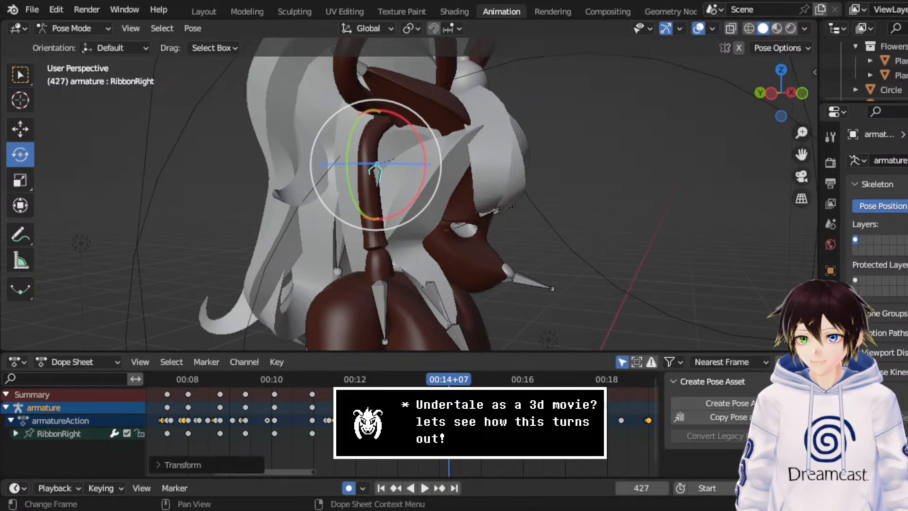
click(436, 408)
key(g)
click(443, 407)
- Replay the retimed ribbon swing up to frame 431 and save the file
key(space)
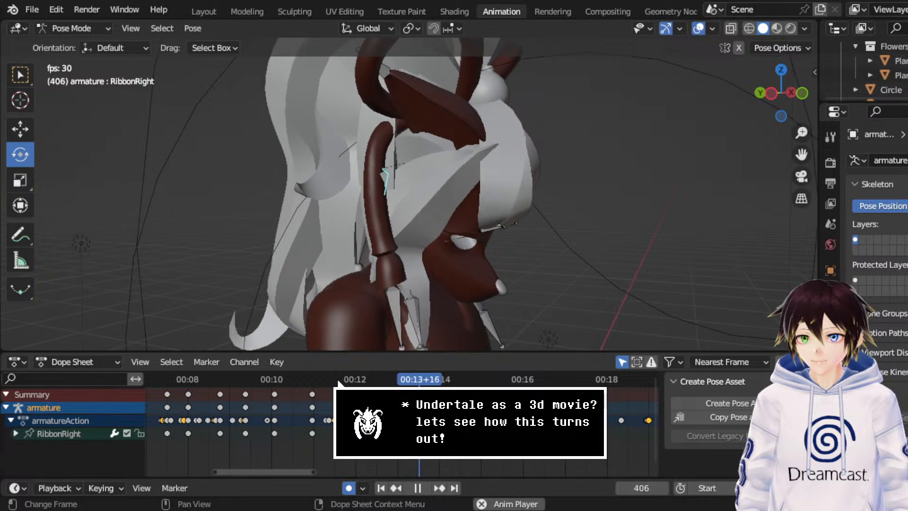
key(space)
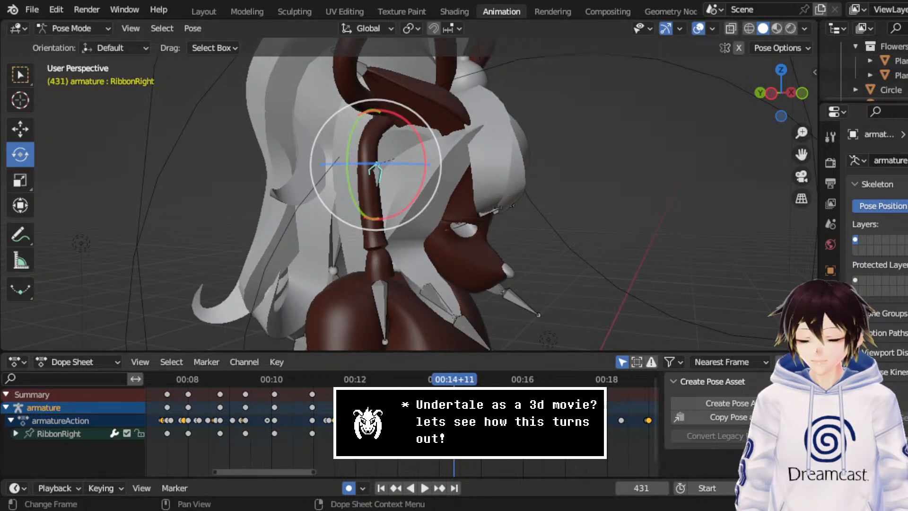
key(ctrl+s)
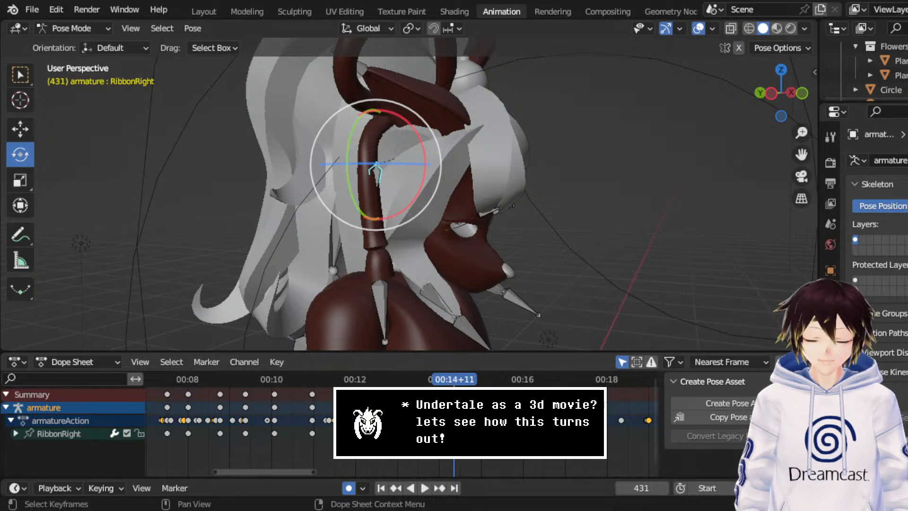
- Replay the animation through frame 482, replay it from about frame 427, and return to frame 430
key(shift+Left)
key(space)
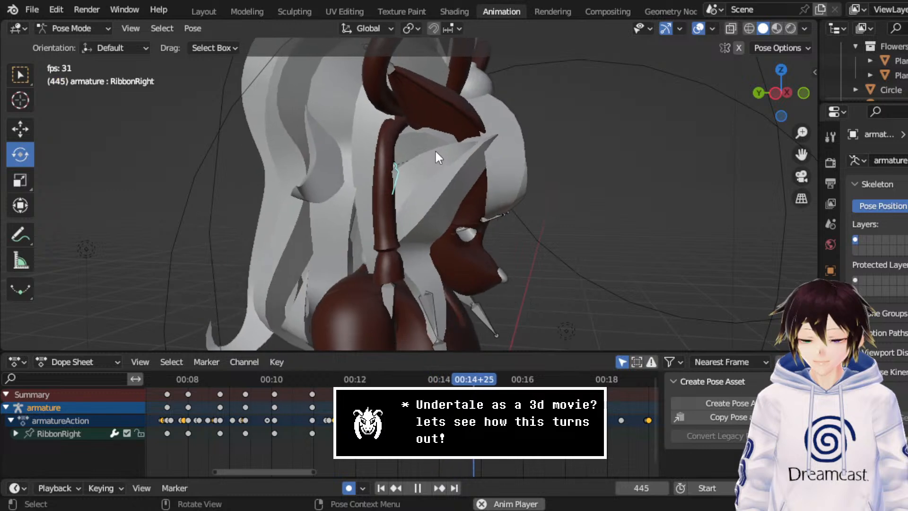
key(space)
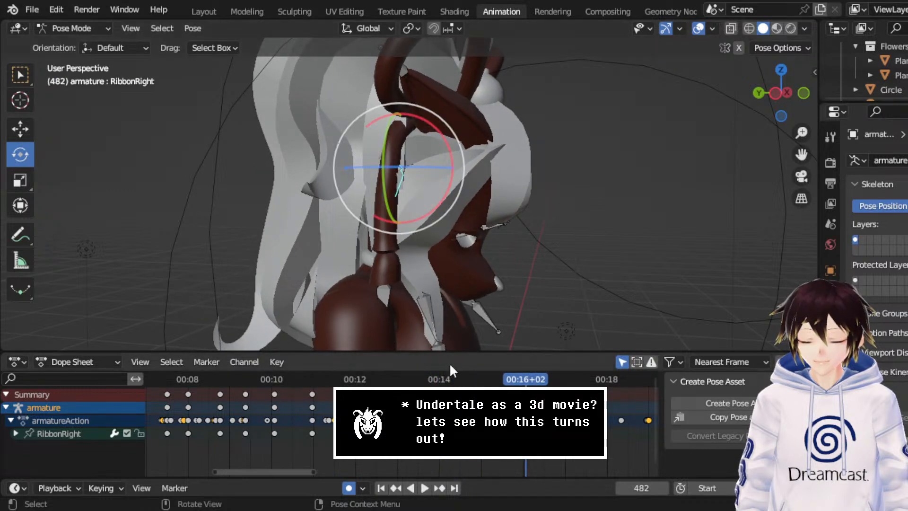
click(449, 379)
key(space)
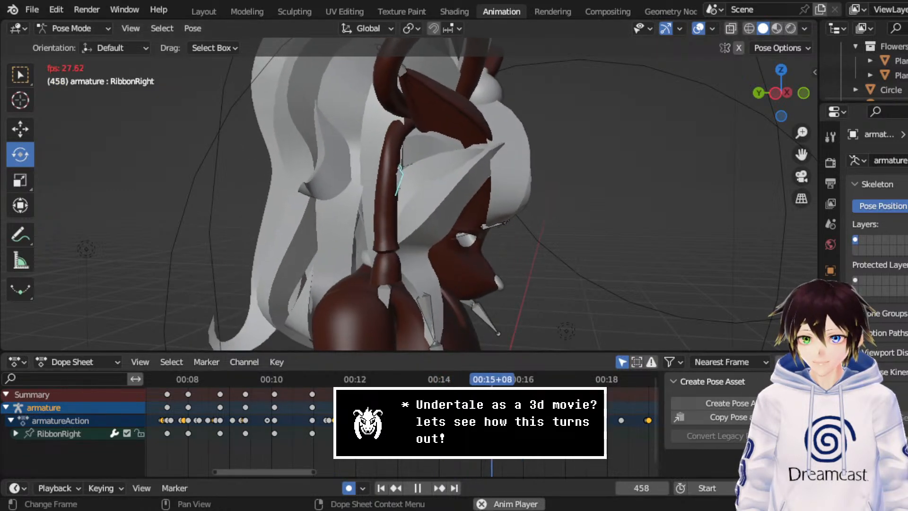
key(space)
mouse_move(456, 382)
mouse_down()
mouse_move(442, 382)
mouse_move(453, 382)
mouse_up()
- Rotate RibbonRight at frame 430 so the ribbon swings outward from the head, and move the new keyframe slightly later
middle_drag(419, 149, 330, 142)
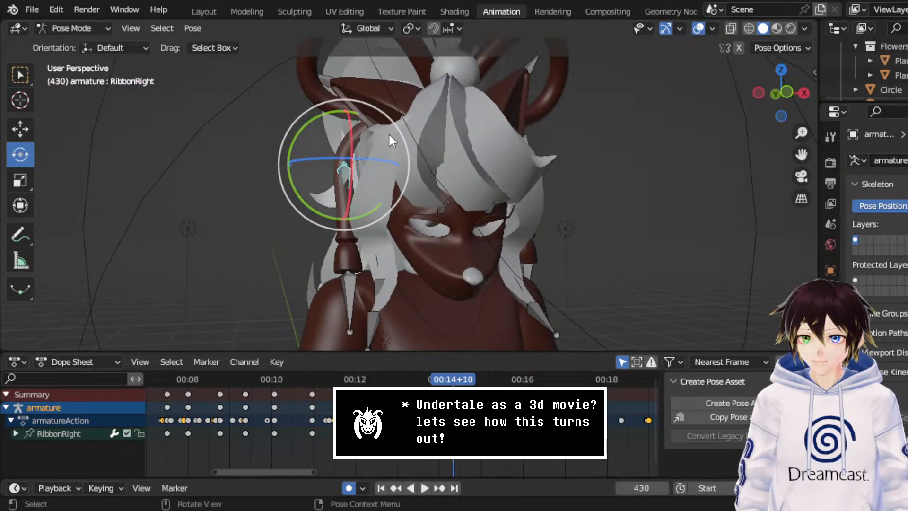
drag(401, 129, 407, 146)
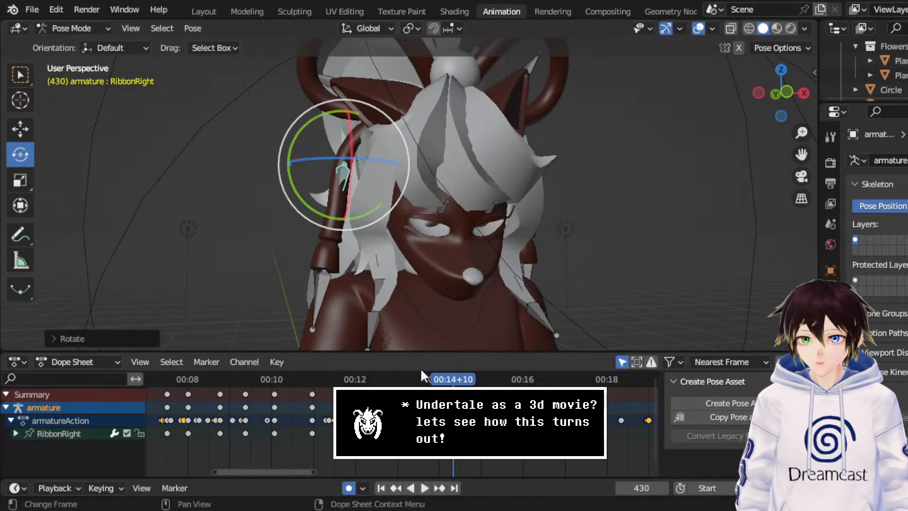
scroll(420, 379, up, 2)
click(483, 407)
key(g)
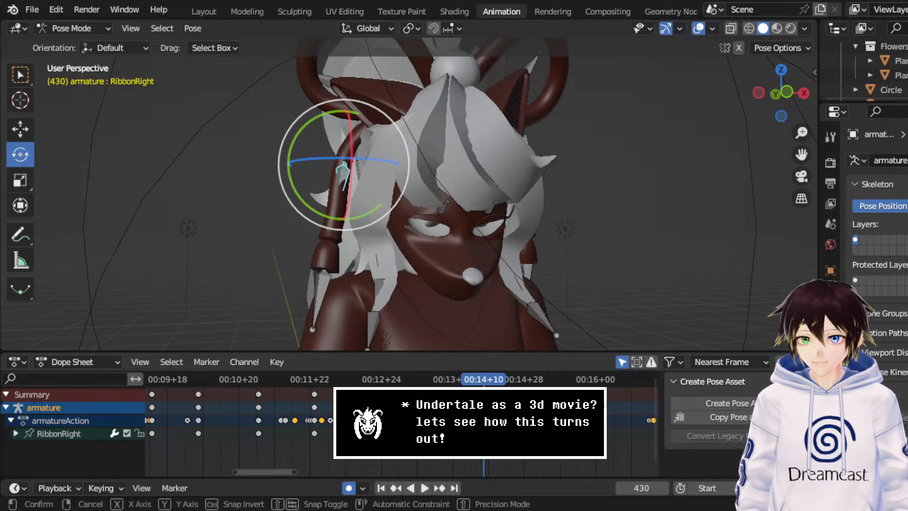
click(489, 408)
- Replay the outward swing, move its keyframe to frame 431, and replay up to frame 434
drag(470, 382, 444, 382)
key(space)
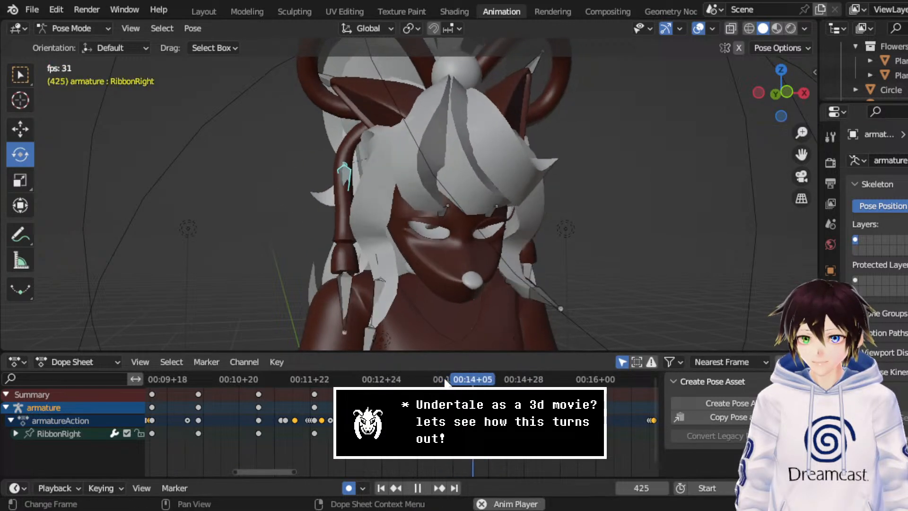
key(space)
key(g)
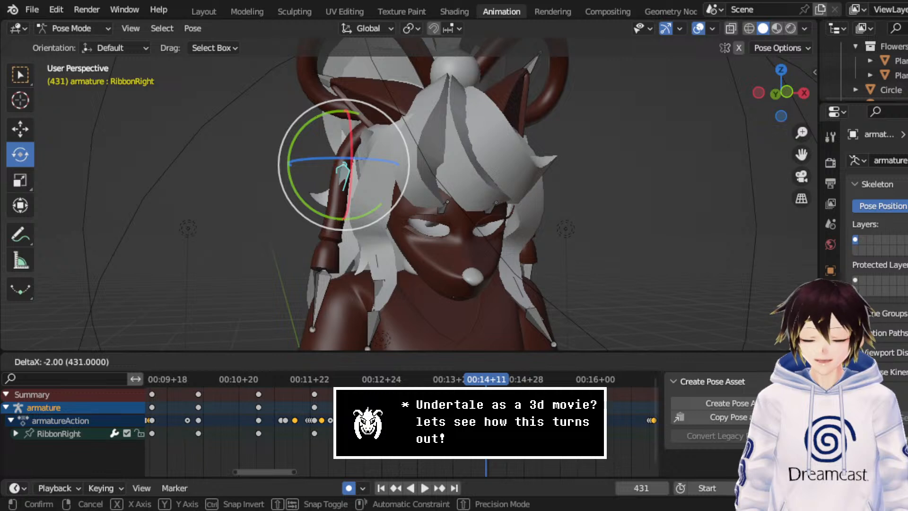
click(485, 407)
click(451, 382)
key(space)
key(space)
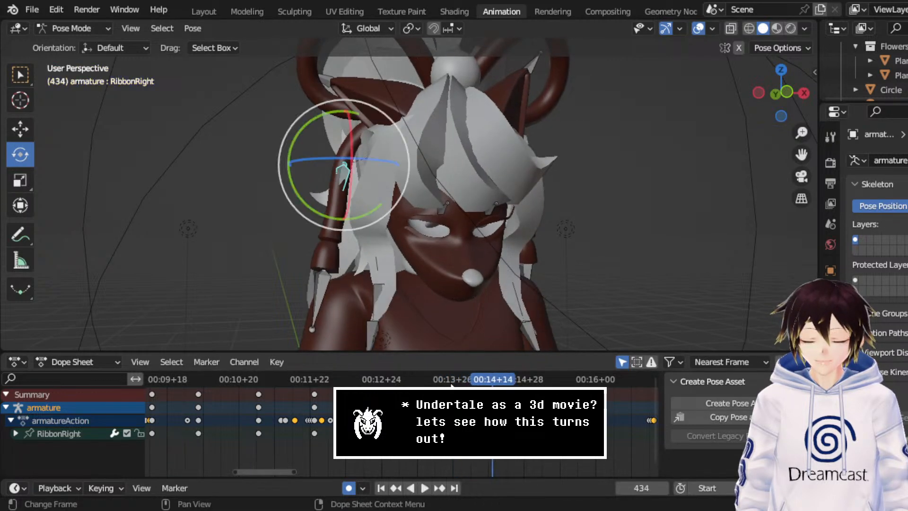
- Rotate RibbonRight further outward at frame 431 and inspect the ribbon from the side
scroll(481, 384, up, 5)
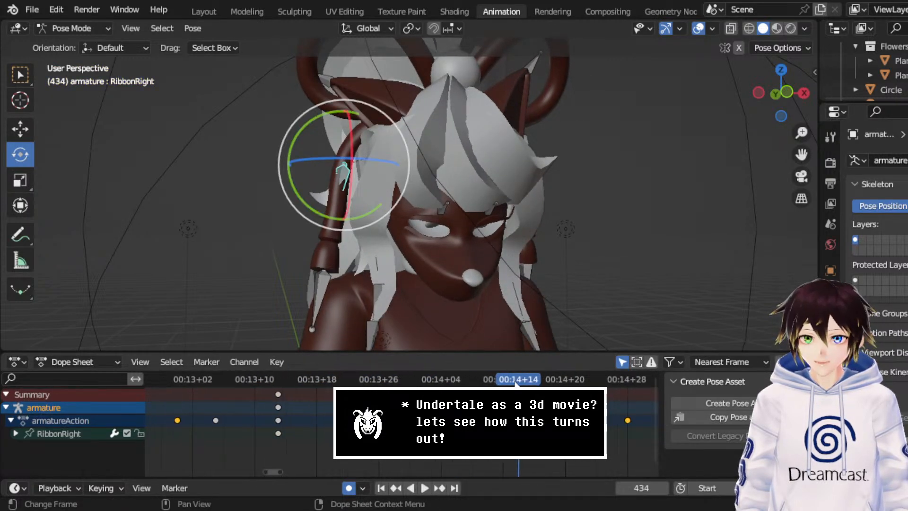
click(494, 382)
key(space)
key(space)
drag(411, 182, 406, 195)
middle_drag(405, 196, 450, 254)
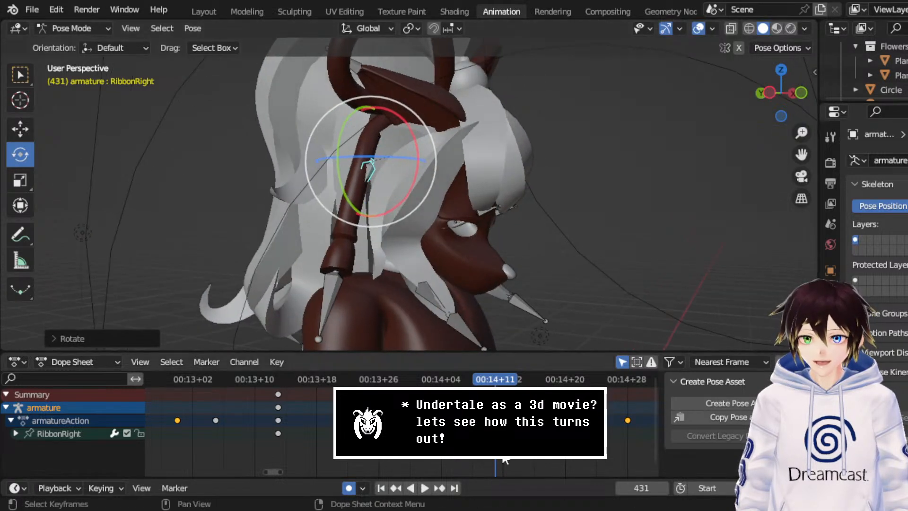
- Replay the wider ribbon swing from about frame 416, and go to frame 442
drag(436, 381, 379, 381)
middle_drag(471, 203, 447, 180)
key(space)
key(space)
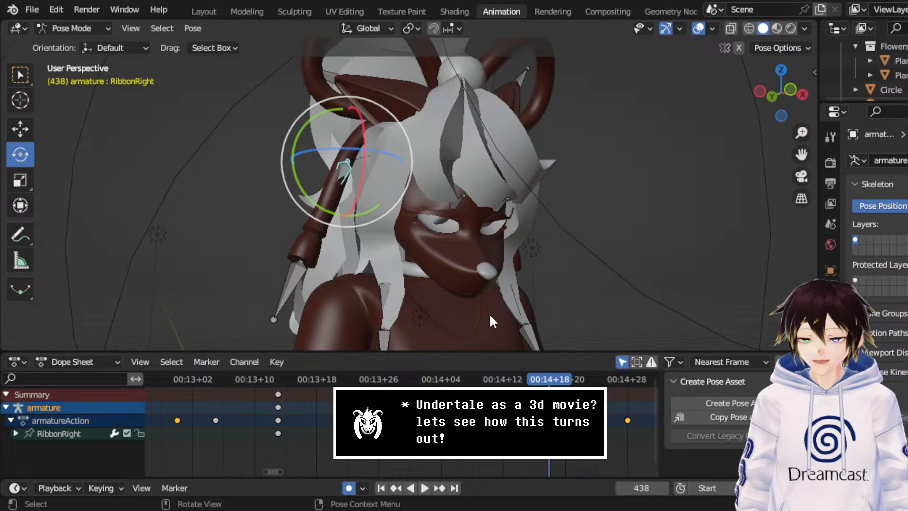
key(space)
key(space)
drag(608, 382, 580, 380)
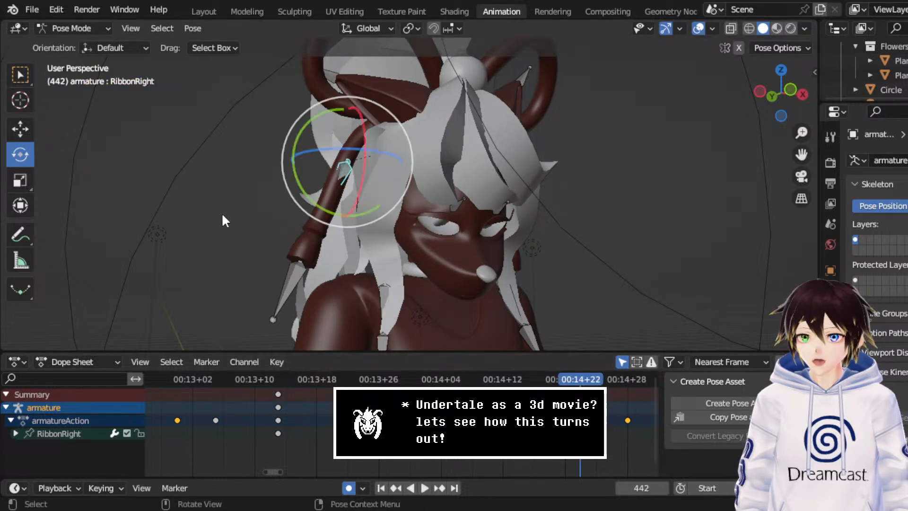
- Rotate RibbonRight back down beside the head at frame 442, and nudge it slightly along the X axis
drag(370, 213, 395, 213)
middle_drag(402, 220, 464, 228)
click(19, 125)
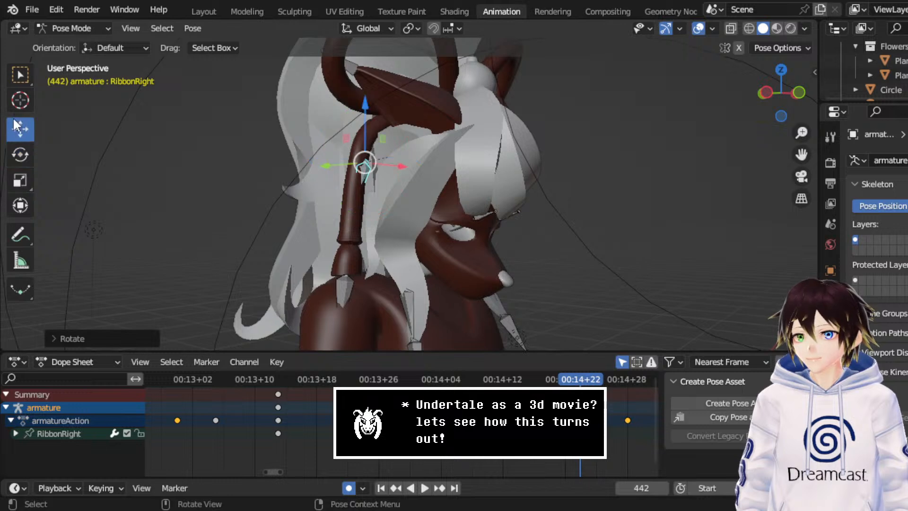
middle_drag(395, 151, 368, 166)
drag(393, 174, 400, 173)
middle_drag(400, 173, 370, 163)
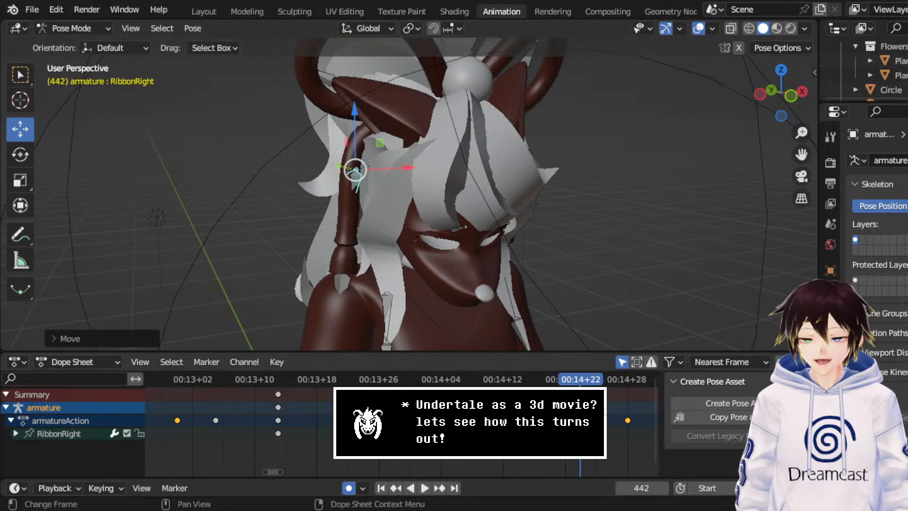
- Replay the ribbon swing from about frame 423 with the whole head and chest in view
click(432, 379)
scroll(461, 253, down, 3)
middle_drag(461, 254, 456, 238)
key(space)
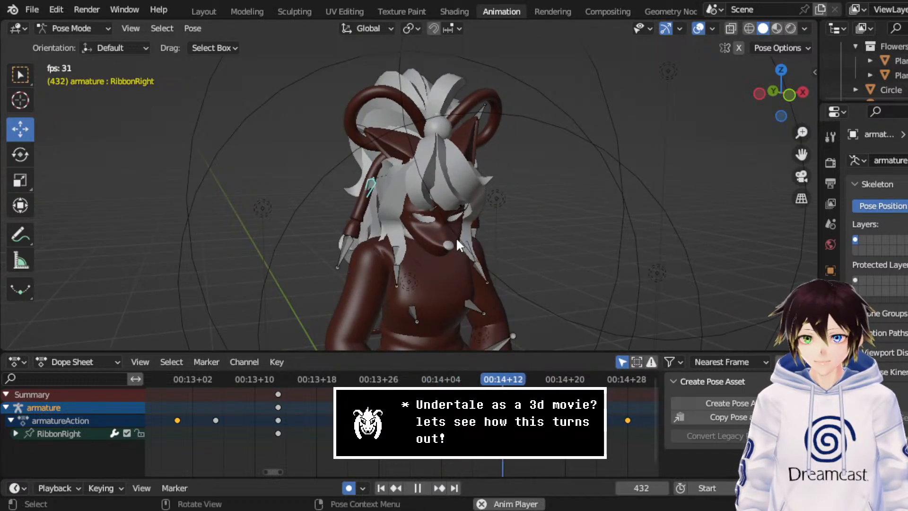
key(space)
- Replay the ribbon swing repeatedly from about frame 423 while viewing the head from the side
middle_drag(407, 183, 464, 186)
click(433, 379)
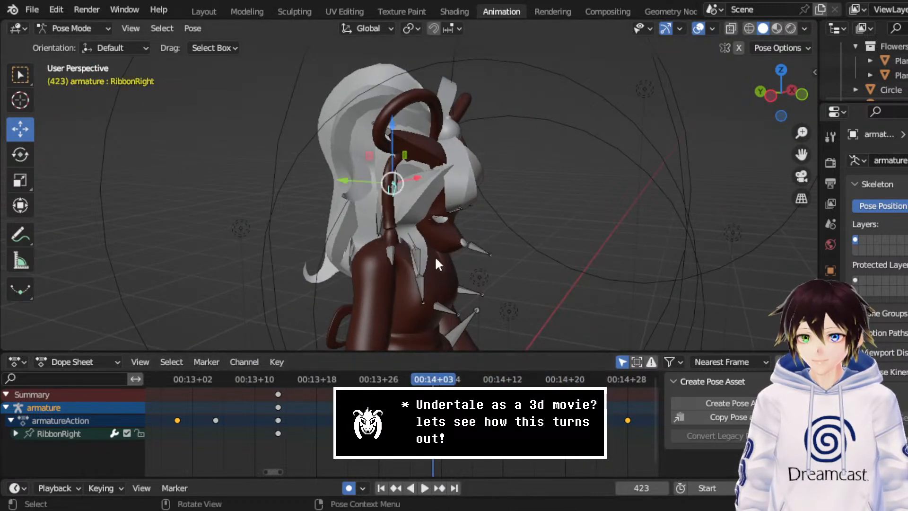
middle_drag(435, 256, 473, 236)
key(space)
key(space)
drag(453, 380, 426, 381)
key(space)
key(space)
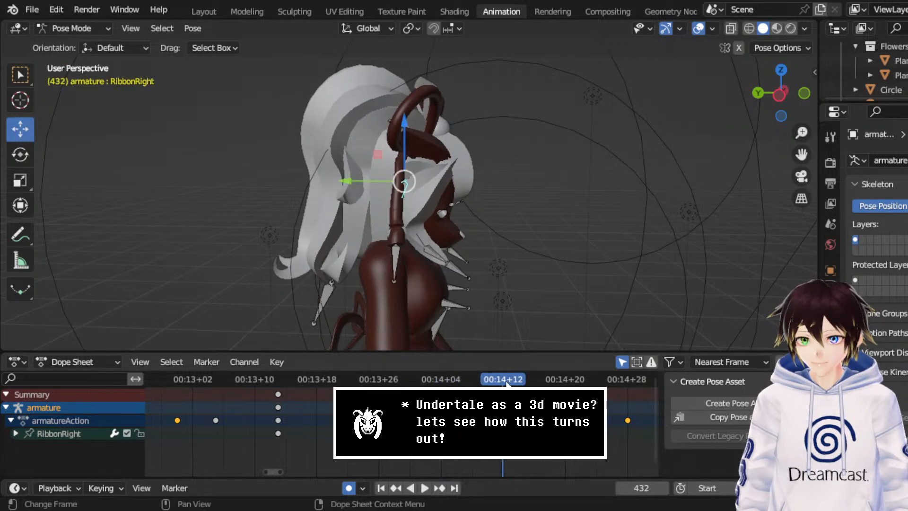
drag(503, 383, 427, 384)
key(space)
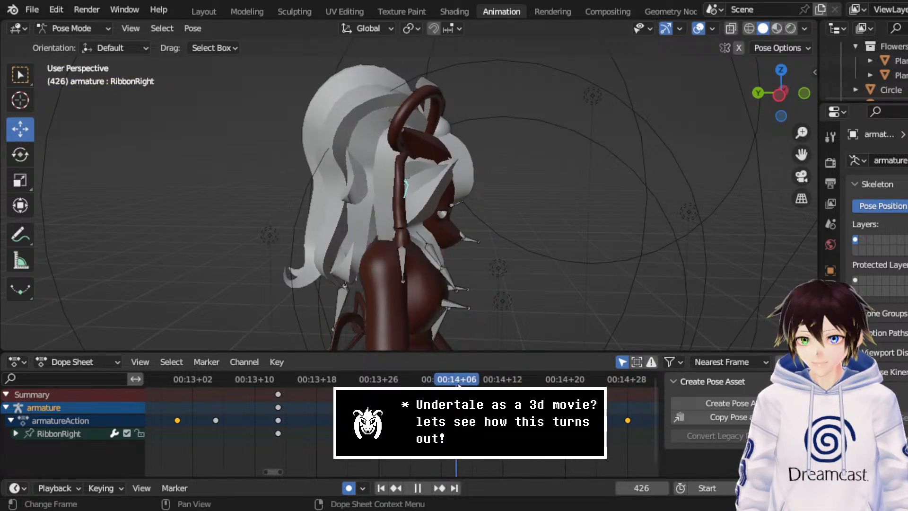
key(space)
- Rotate RibbonRight slightly forward at frame 431 in side view, and replay the motion from about frame 423
click(20, 154)
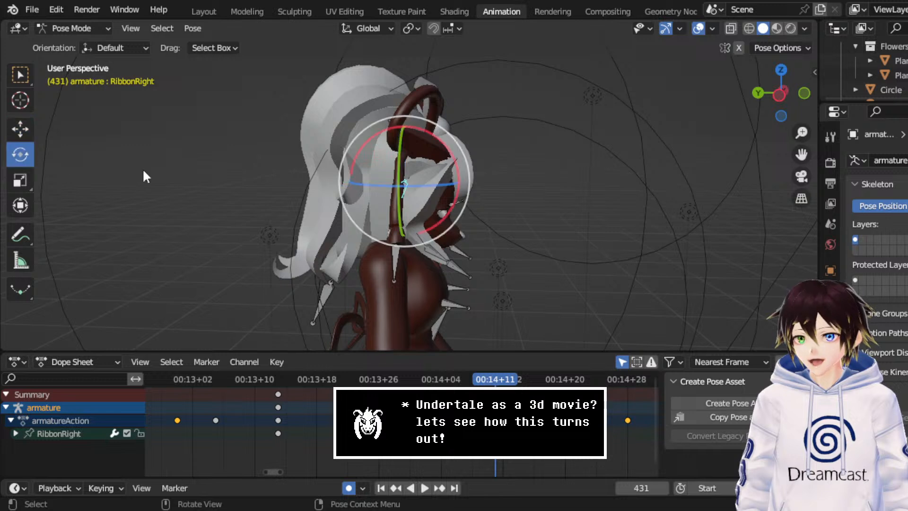
drag(447, 155, 433, 145)
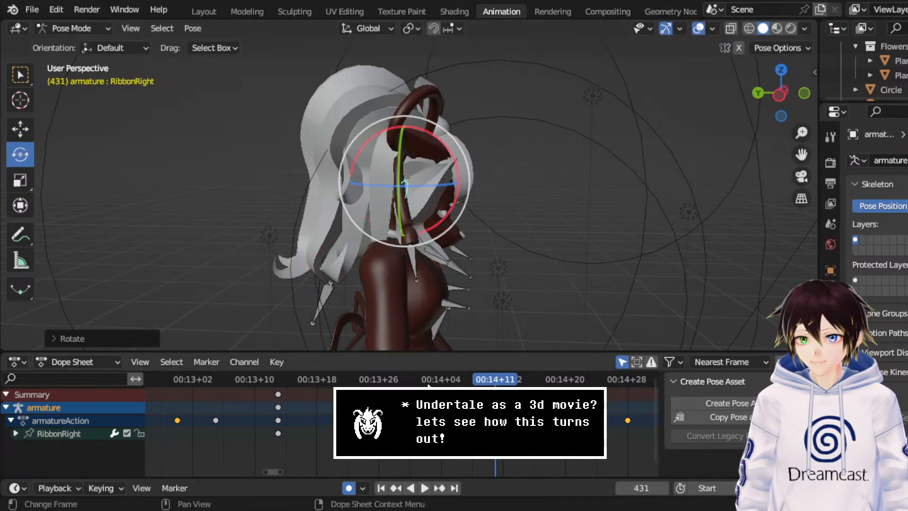
click(433, 383)
key(space)
key(space)
key(space)
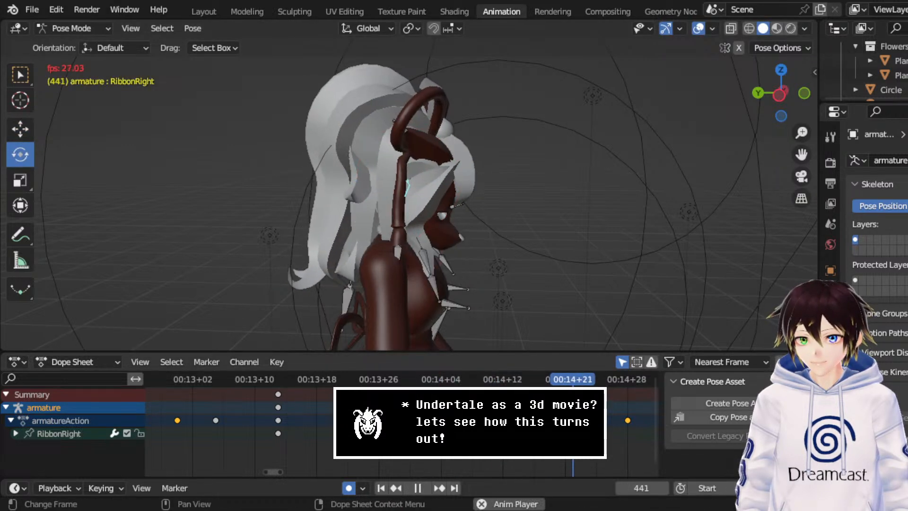
key(space)
- Rotate RibbonRight slightly at frame 442, try a further rotation from another angle, and undo that last rotation
click(581, 382)
key(space)
key(space)
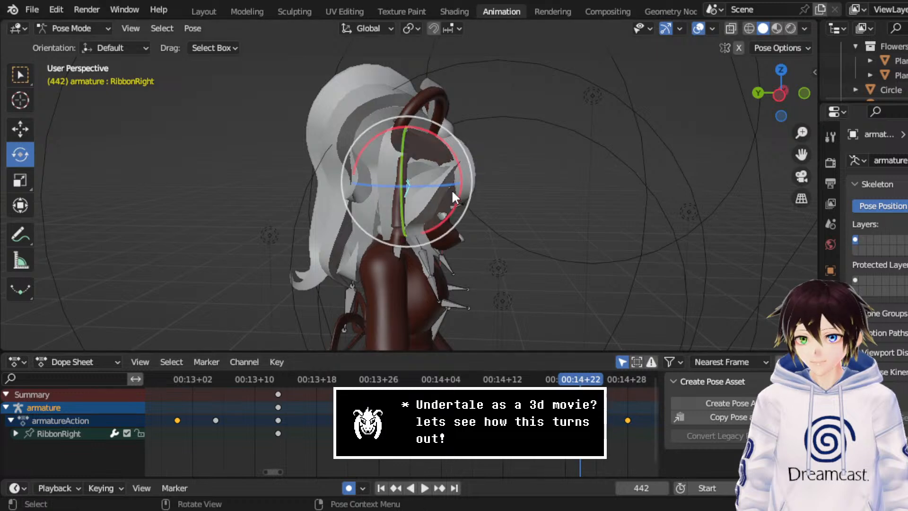
mouse_move(457, 177)
mouse_down()
mouse_move(460, 185)
mouse_move(458, 178)
mouse_up()
middle_drag(459, 178, 409, 196)
drag(414, 201, 422, 183)
middle_drag(422, 182, 410, 165)
key(ctrl+z)
- Replay the ribbon's return swing from the side, starting from about frame 422 and again from frame 431
drag(502, 379, 428, 367)
middle_drag(449, 255, 450, 235)
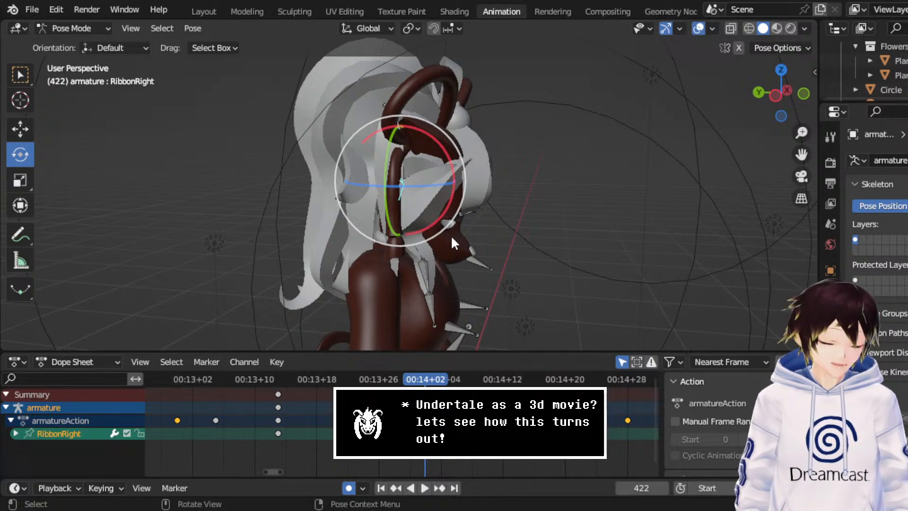
key(space)
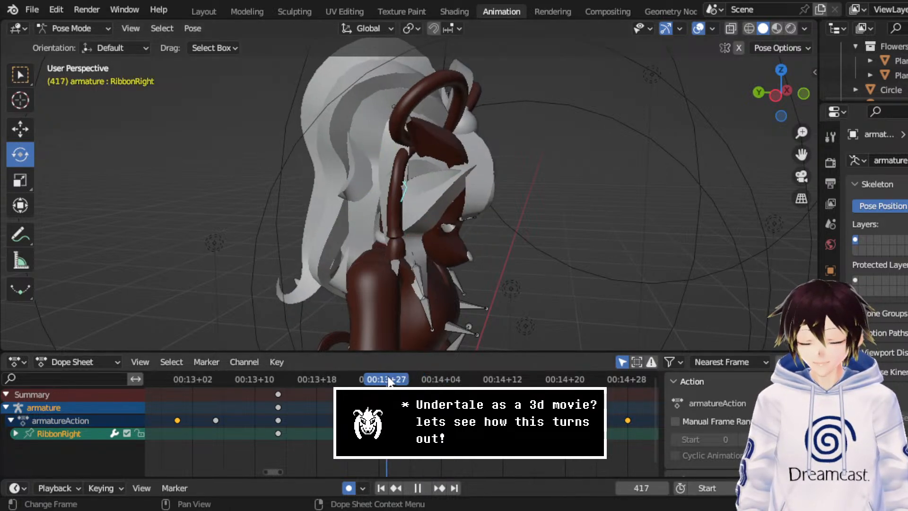
key(space)
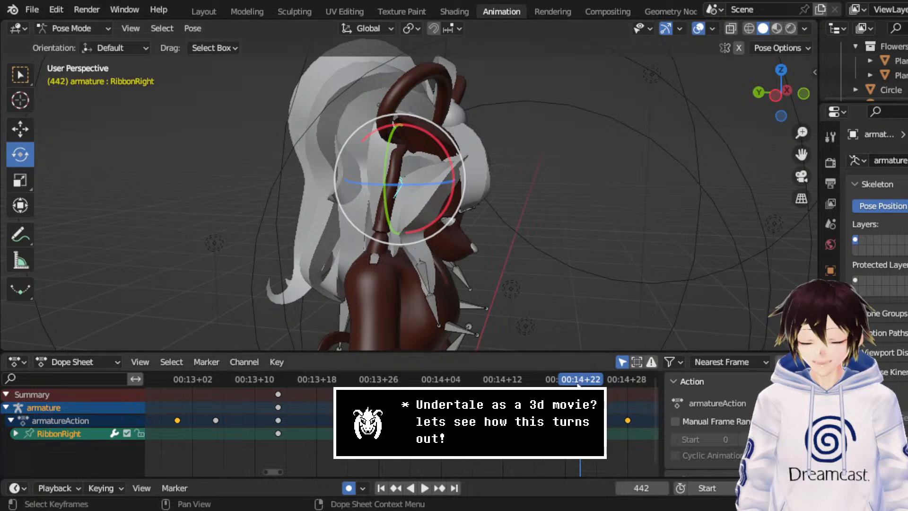
click(508, 380)
mouse_move(508, 379)
mouse_down()
mouse_move(442, 380)
mouse_move(544, 380)
mouse_move(495, 380)
mouse_up()
key(space)
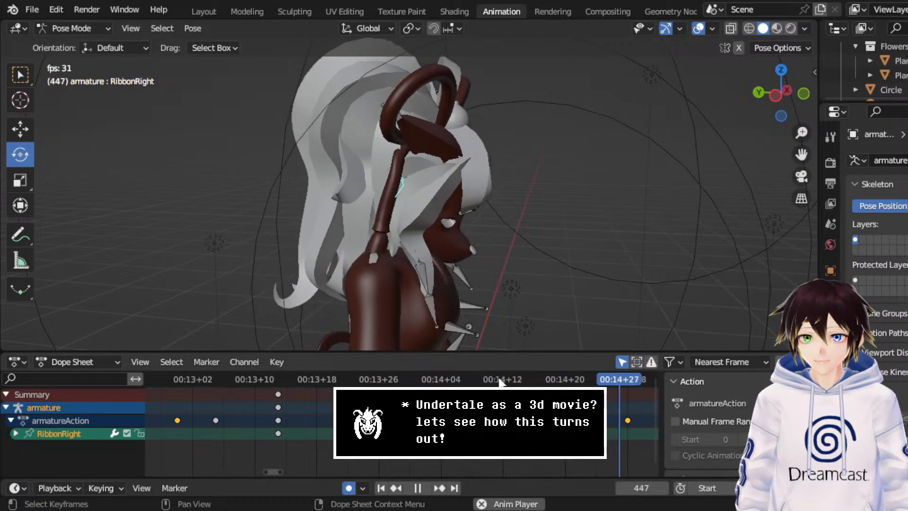
key(space)
- Move the RibbonRight keyframe from frame 442 to frame 448, and replay the slower return up to about frame 456
drag(624, 399, 574, 400)
key(g)
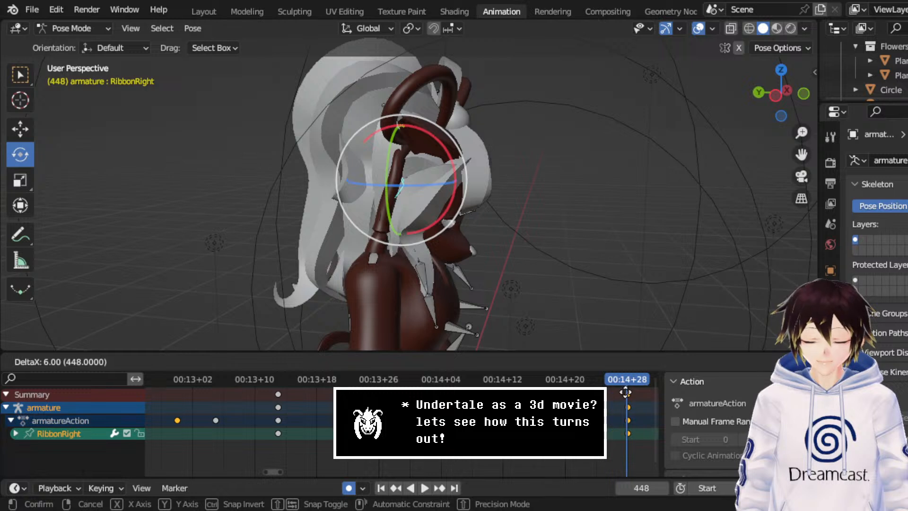
click(625, 396)
scroll(591, 407, down, 3)
scroll(586, 416, down, 1)
middle_drag(587, 416, 509, 416)
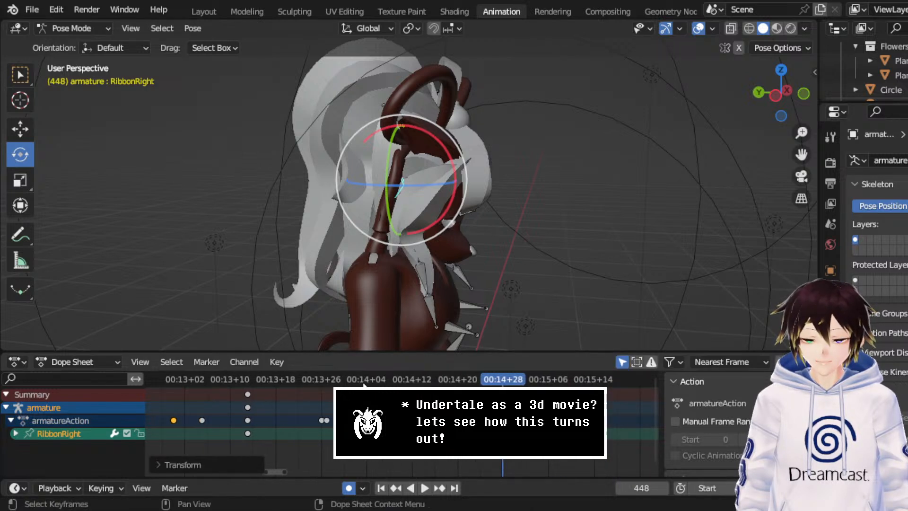
key(space)
key(space)
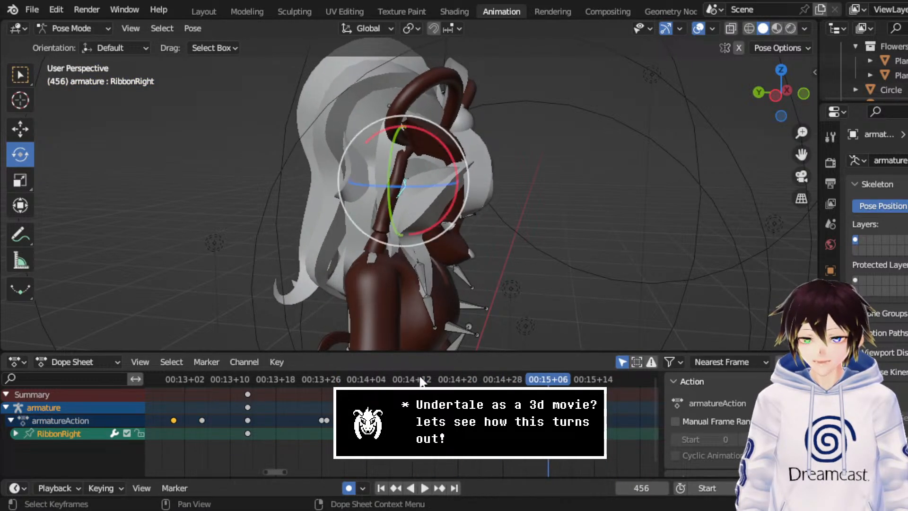
- Examine the ribbon pose at frame 431 from the side, and replay the swing from frame 412
drag(400, 377, 357, 380)
key(Up)
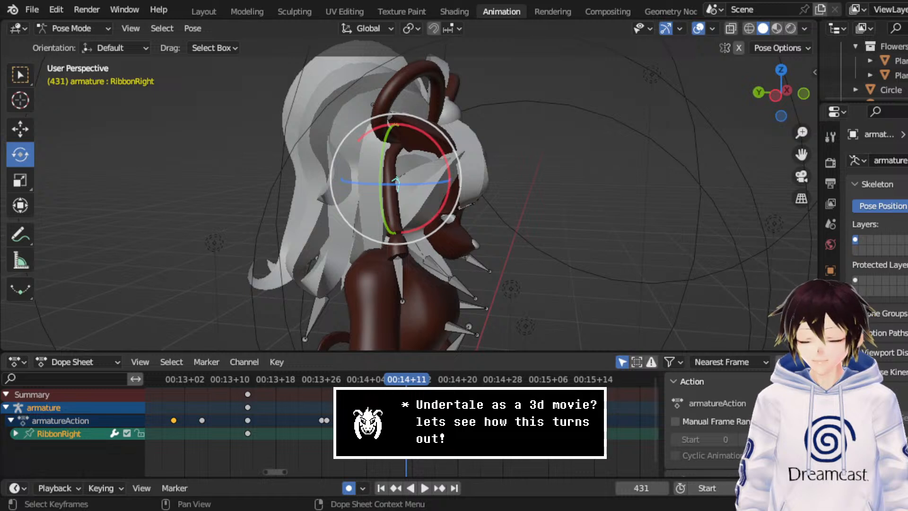
middle_drag(364, 303, 356, 294)
drag(340, 384, 300, 385)
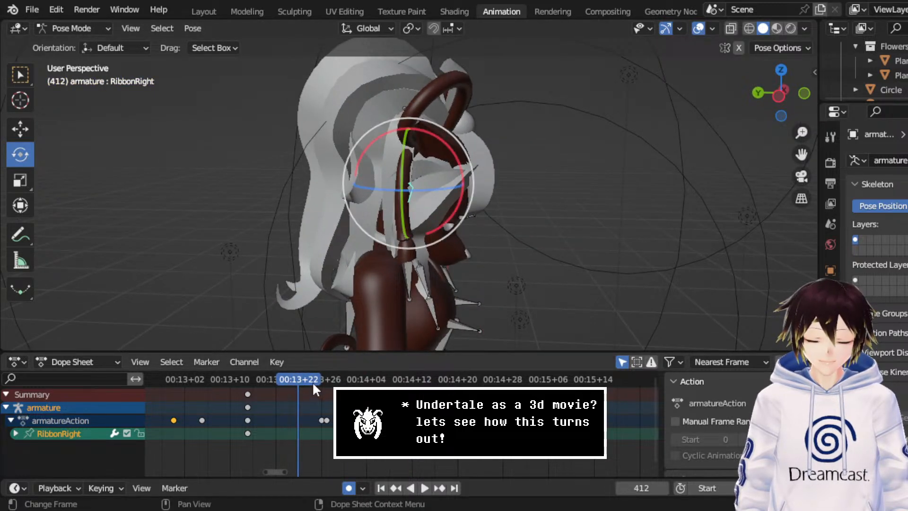
key(space)
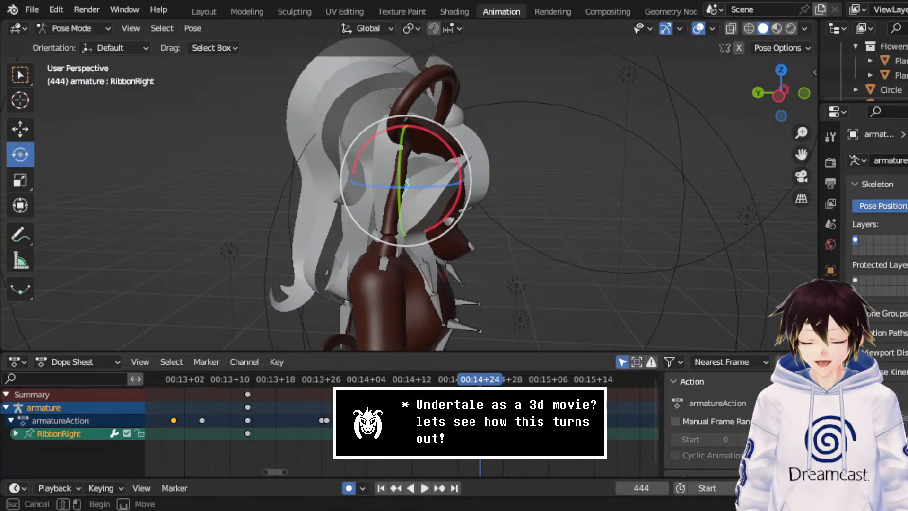
- Delete the RibbonRight keyframe at frame 448, and replay the motion from about frame 424
right_click(502, 406)
click(503, 406)
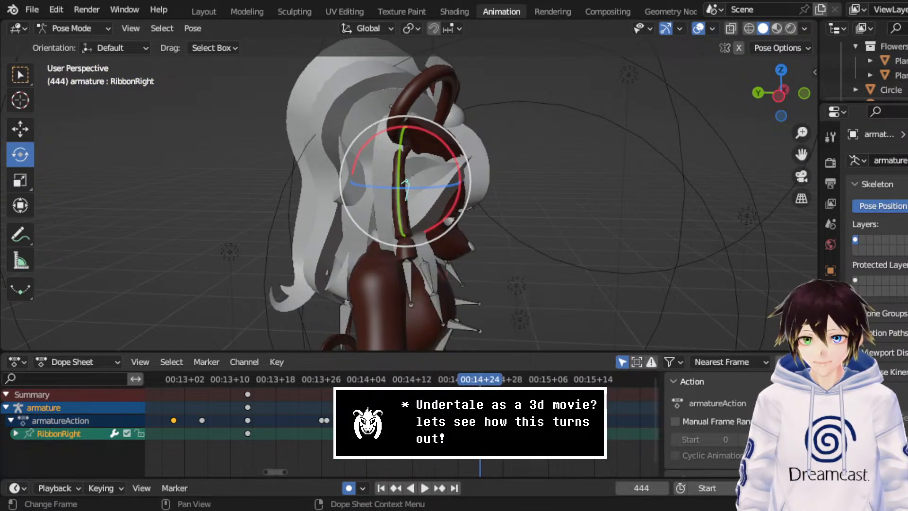
click(367, 382)
key(space)
key(space)
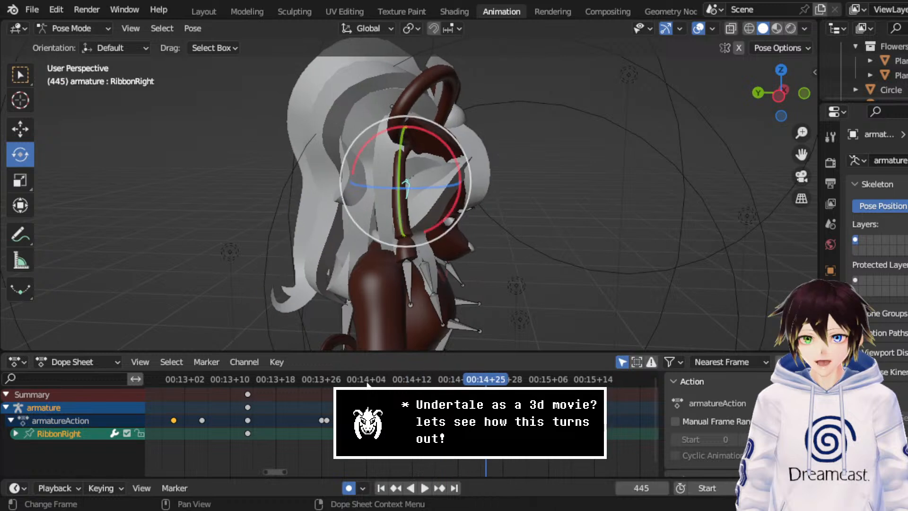
- Duplicate the RibbonRight keyframe at frame 423 and place the copy at frame 448
drag(369, 382, 362, 382)
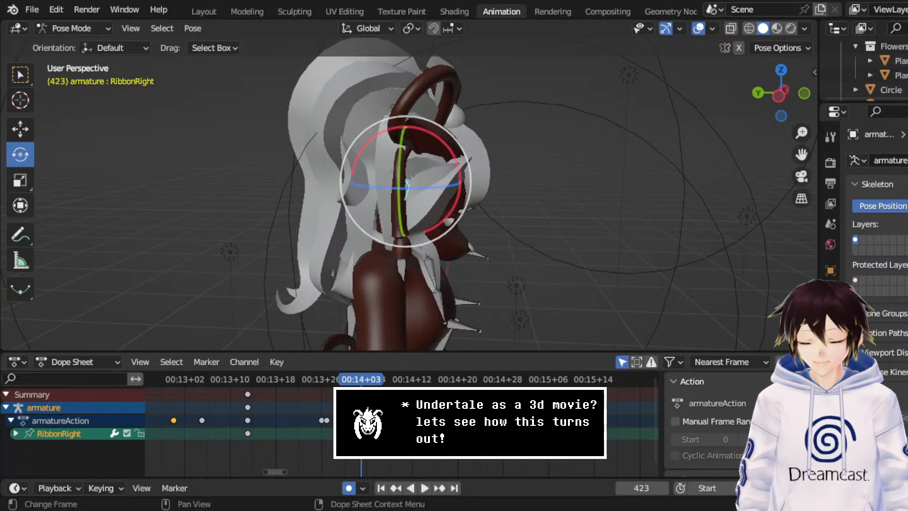
click(362, 397)
right_click(362, 408)
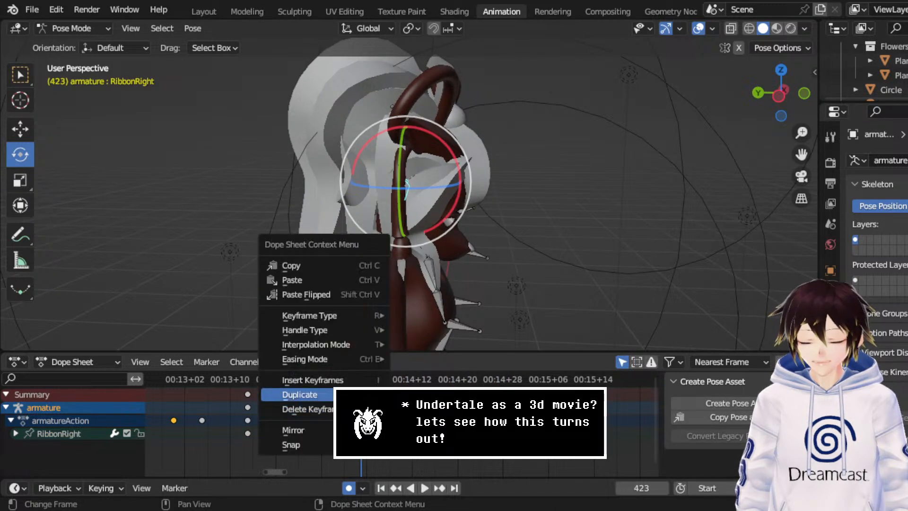
click(363, 394)
click(499, 403)
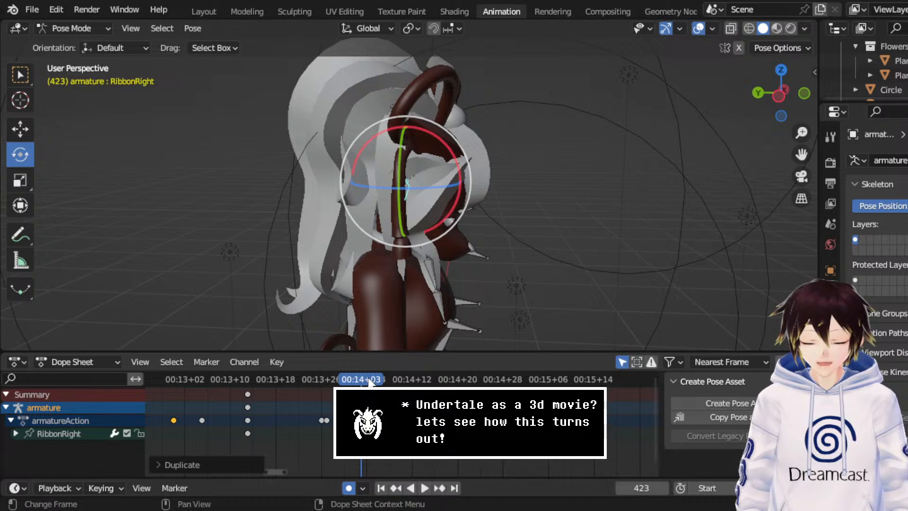
- Replay the ribbon's swing and return to the duplicated pose from the side and the front
middle_drag(400, 280, 386, 277)
key(space)
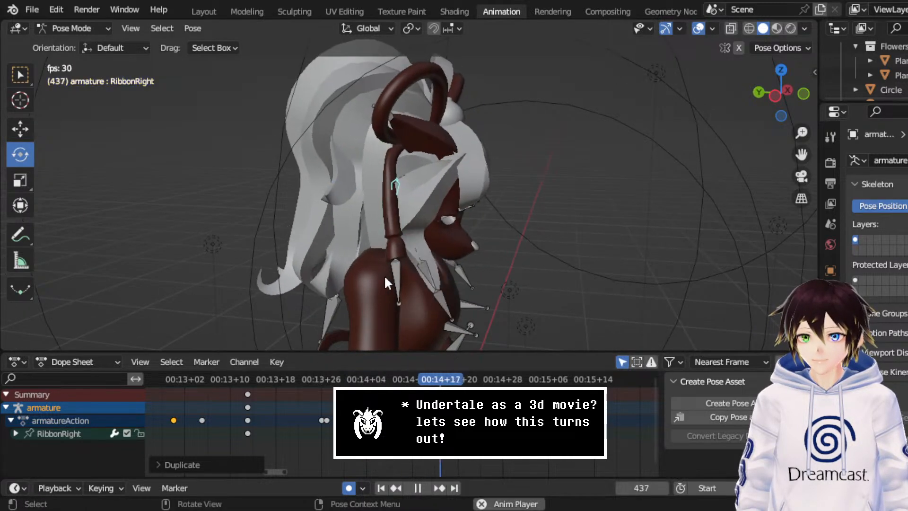
key(space)
middle_drag(420, 219, 411, 218)
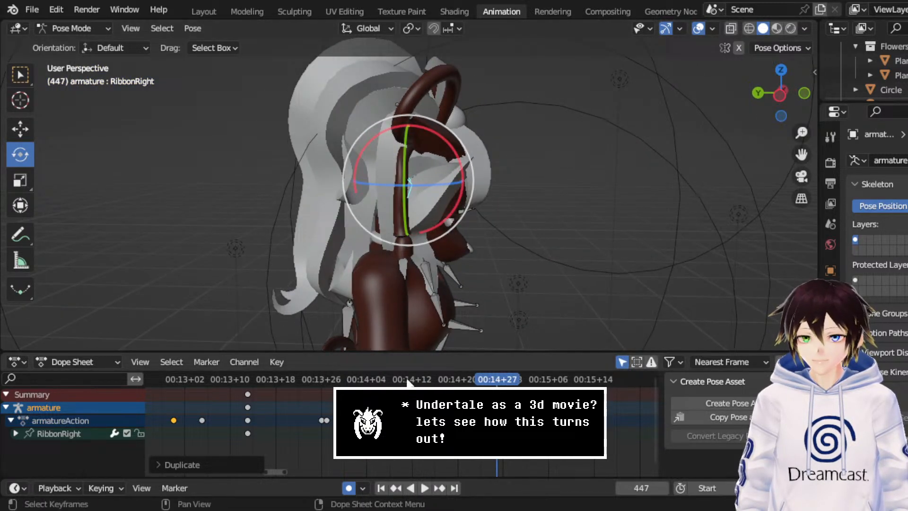
key(space)
key(space)
middle_drag(391, 218, 362, 209)
- Save the project with the revised ribbon animation, checking the head from the front
key(ctrl+s)
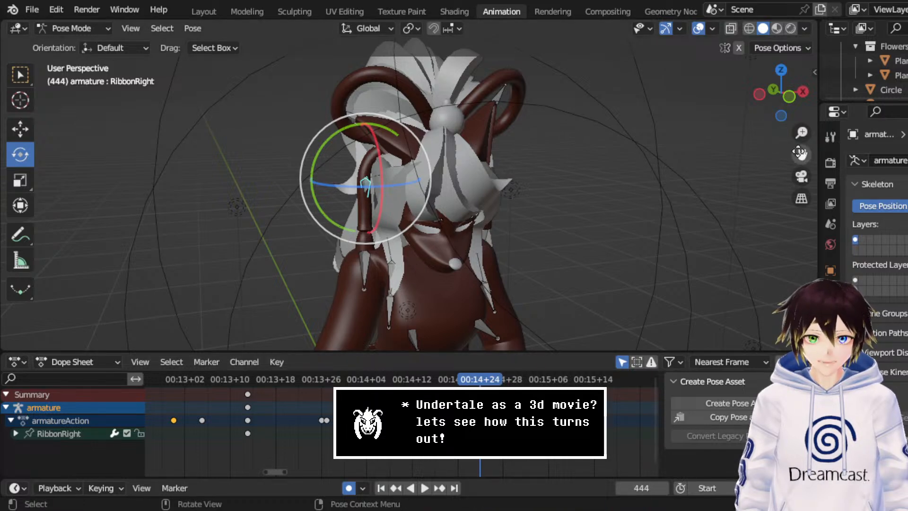
middle_drag(772, 153, 716, 186)
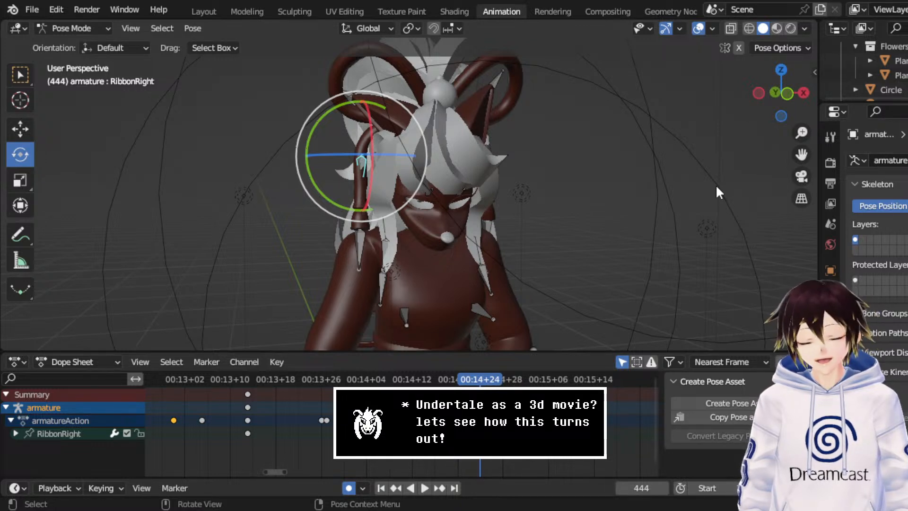
middle_drag(555, 178, 520, 208)
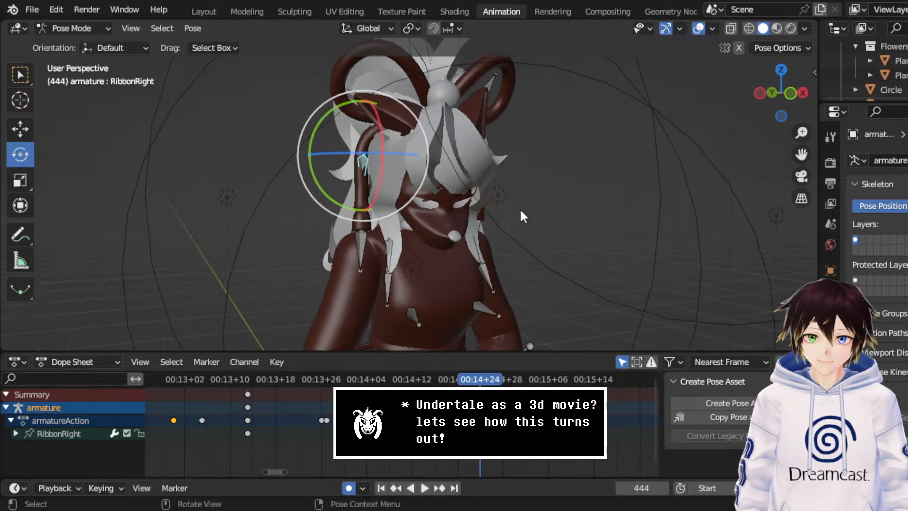
key(ctrl+s)
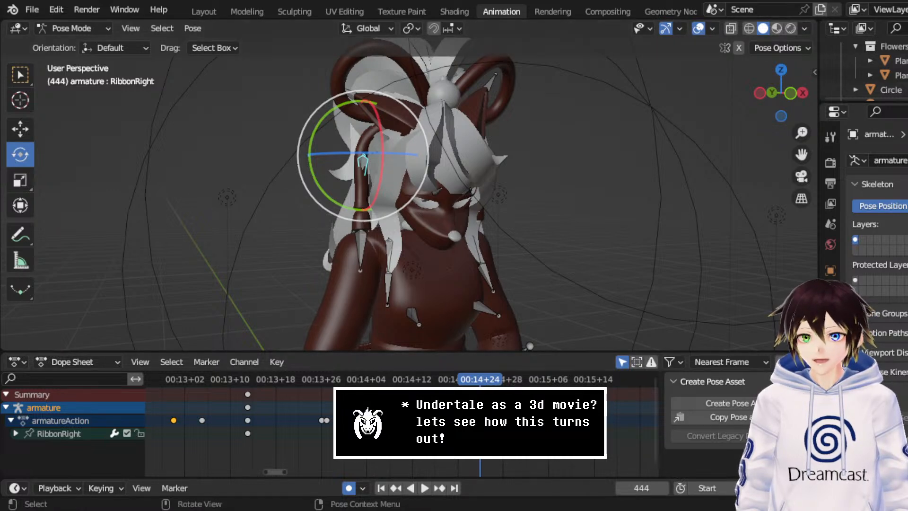
- Replay the ribbon animation onward to frame 516 from the side and front, and bring the following keyframes into view
drag(364, 384, 451, 379)
key(space)
middle_drag(324, 228, 388, 211)
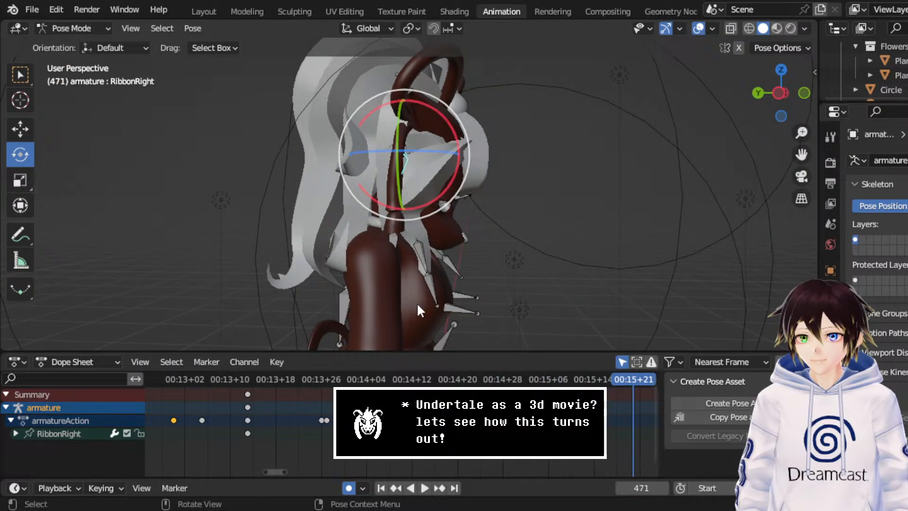
click(395, 379)
key(space)
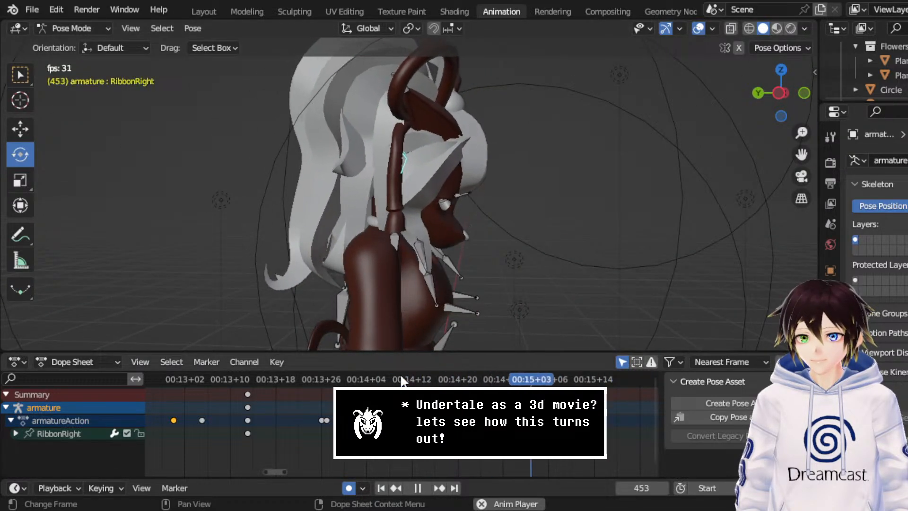
key(space)
key(space)
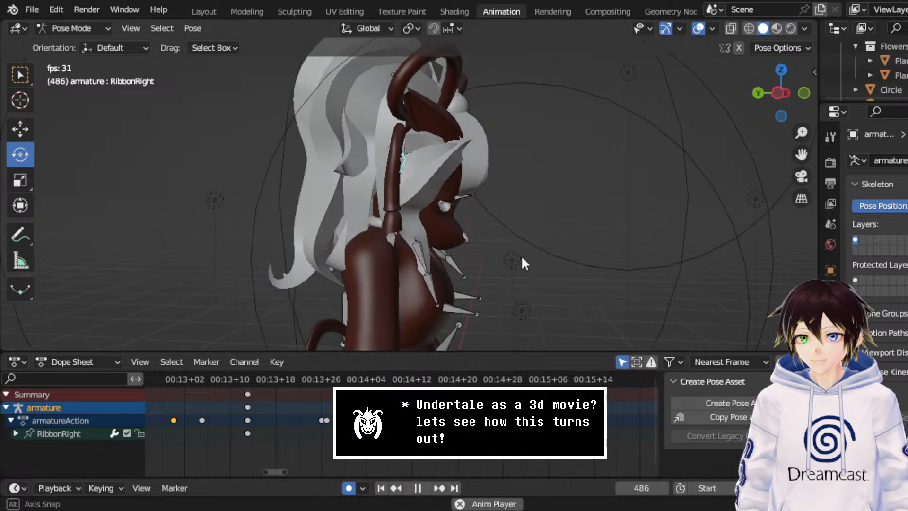
middle_drag(521, 256, 443, 257)
key(space)
middle_drag(592, 421, 402, 421)
scroll(402, 421, down, 4)
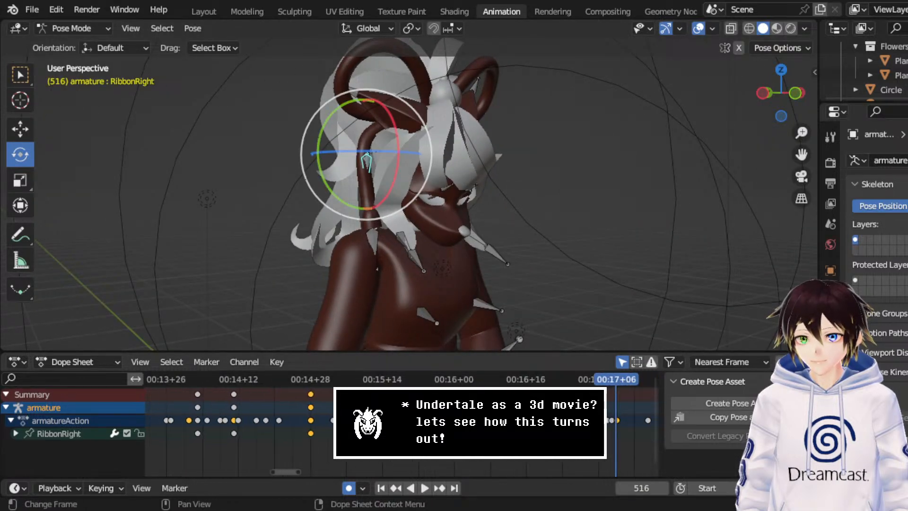
- Duplicate the three RibbonRight keyframes between frames 423 and 448 and place the copies further along the timeline
drag(591, 380, 258, 419)
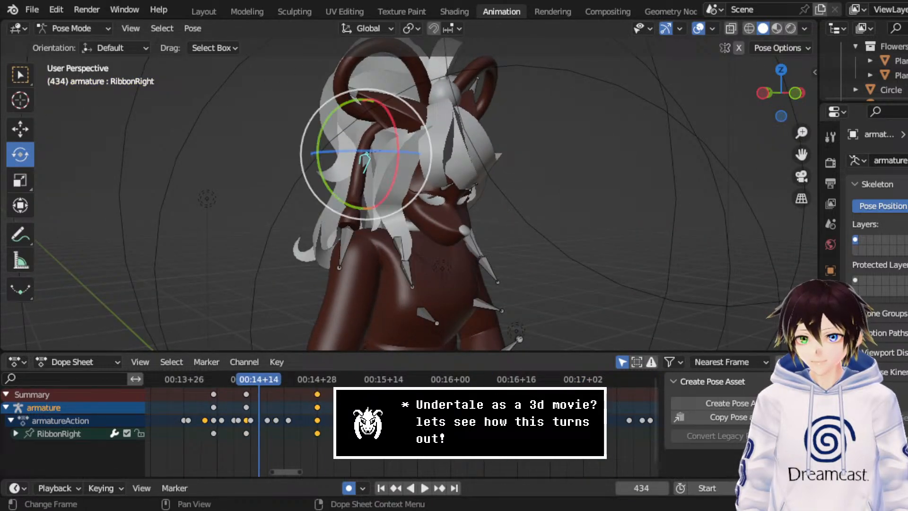
drag(345, 402, 203, 393)
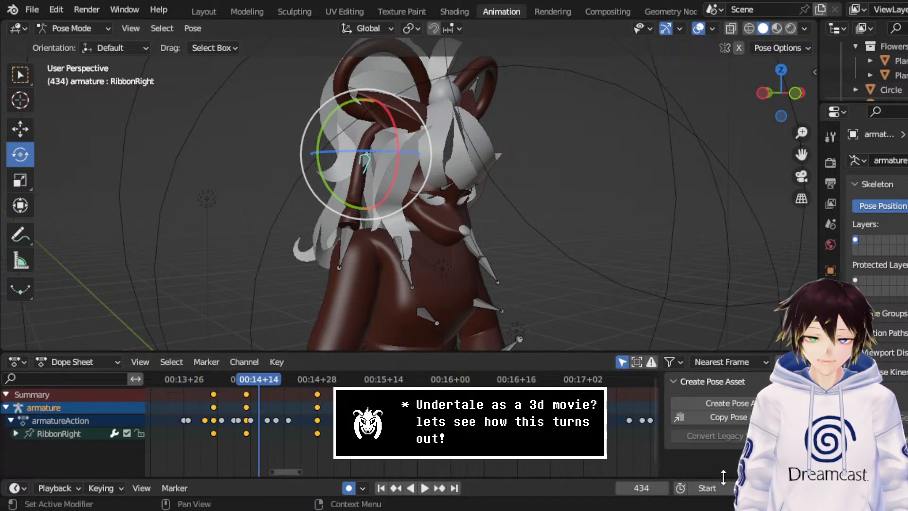
right_click(331, 405)
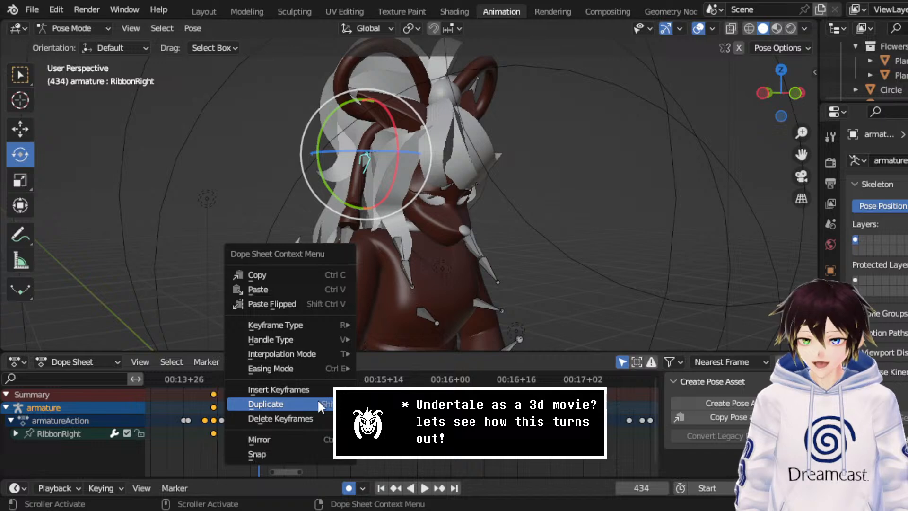
click(266, 404)
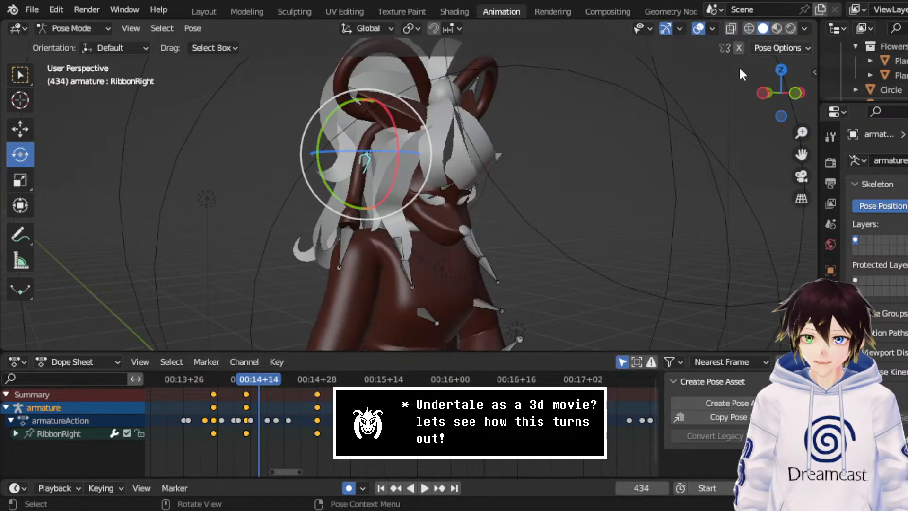
right_click(283, 338)
click(284, 339)
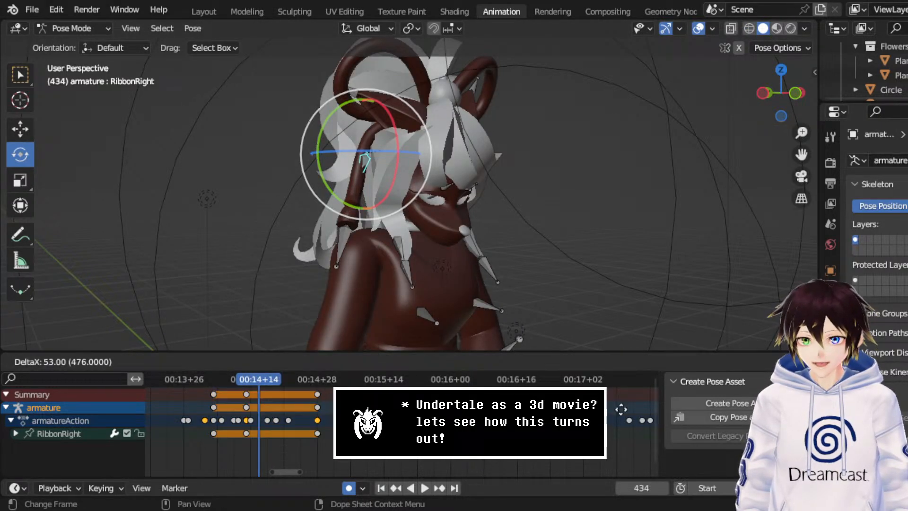
click(155, 412)
middle_drag(237, 416, 156, 414)
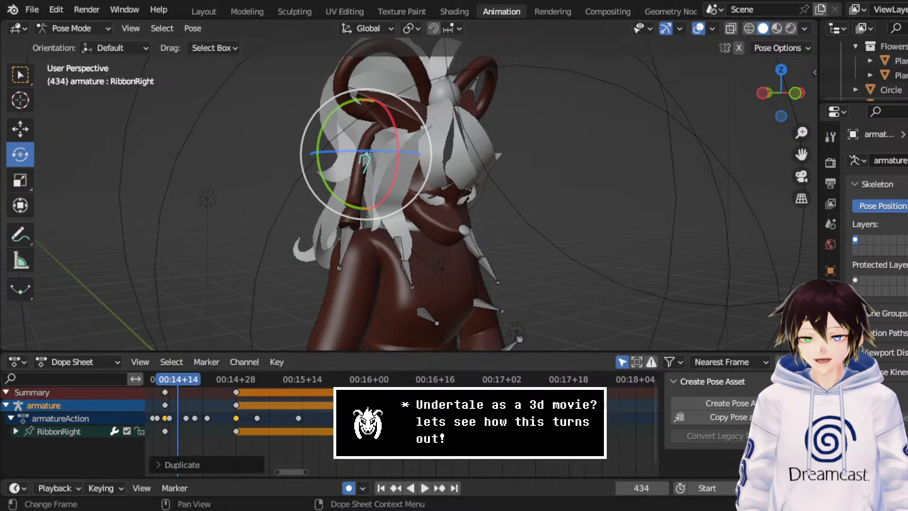
scroll(237, 416, down, 2)
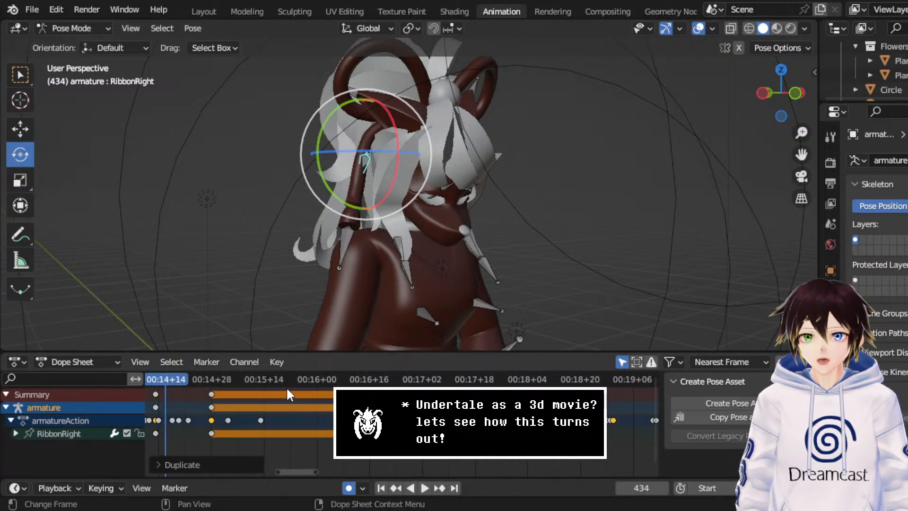
- Play through the copied ribbon swing and shift the selected RibbonRight keyframes slightly earlier
click(342, 379)
mouse_move(411, 235)
middle_down()
mouse_move(474, 231)
mouse_move(419, 226)
middle_up()
key(space)
key(space)
key(space)
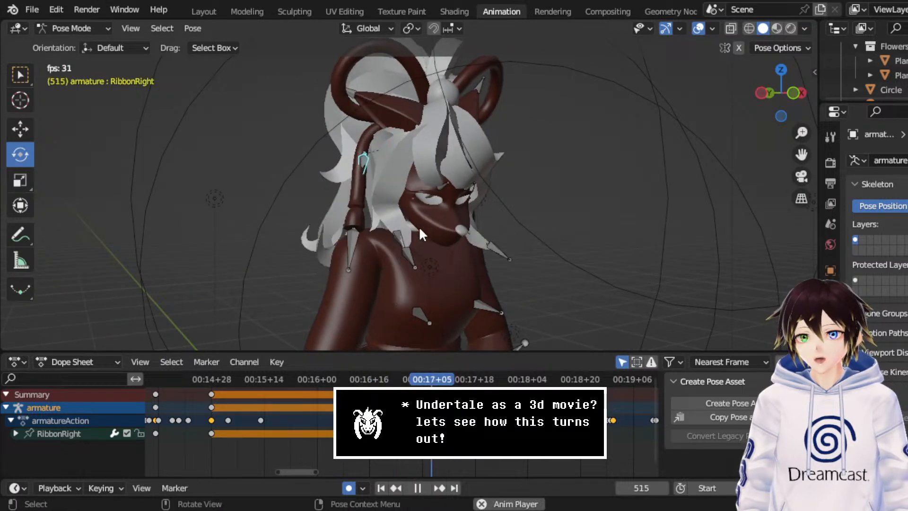
key(space)
drag(379, 407, 392, 380)
key(space)
key(space)
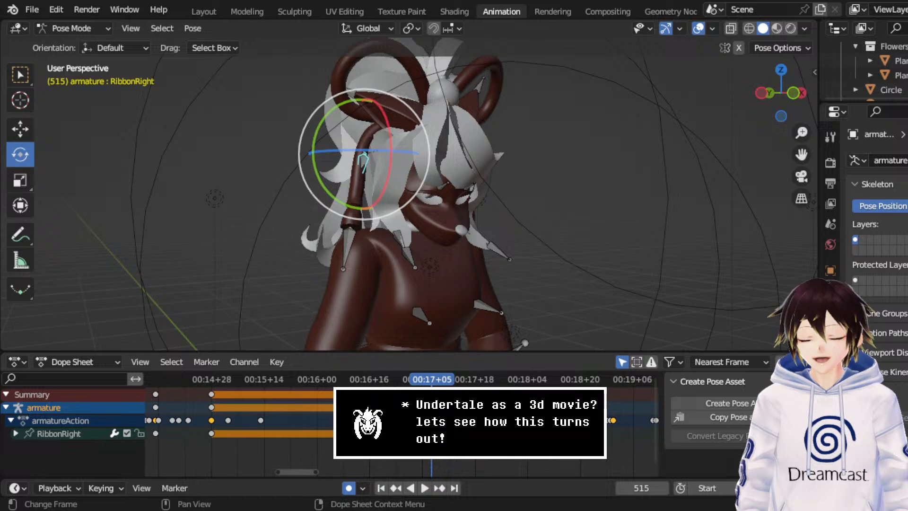
key(g)
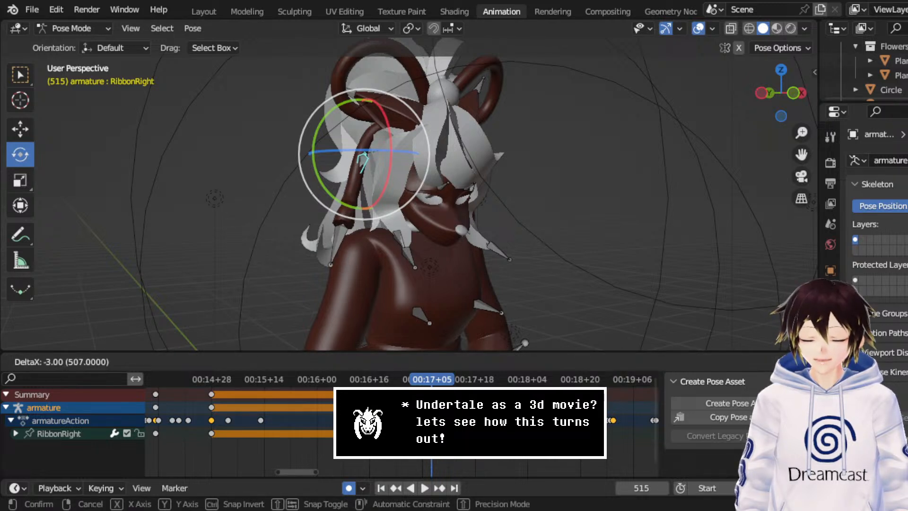
key(Return)
- Replay the swing from frame 503 to frame 528 and adjust the timing of the copied RibbonRight keyframes
click(394, 381)
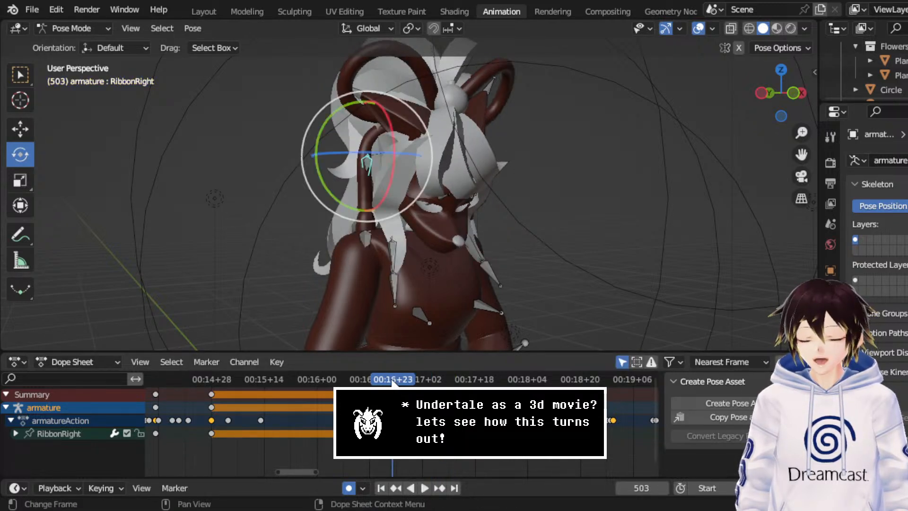
key(space)
key(space)
key(space)
key(space)
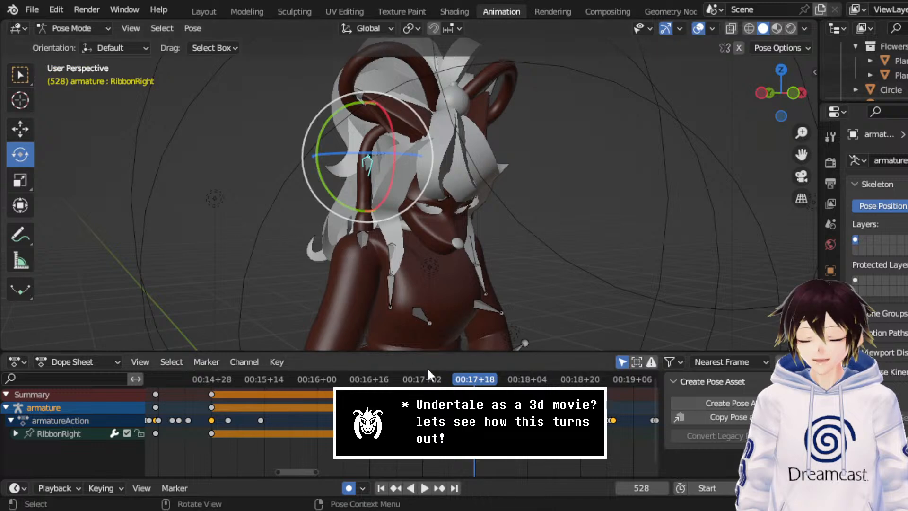
key(g)
key(Return)
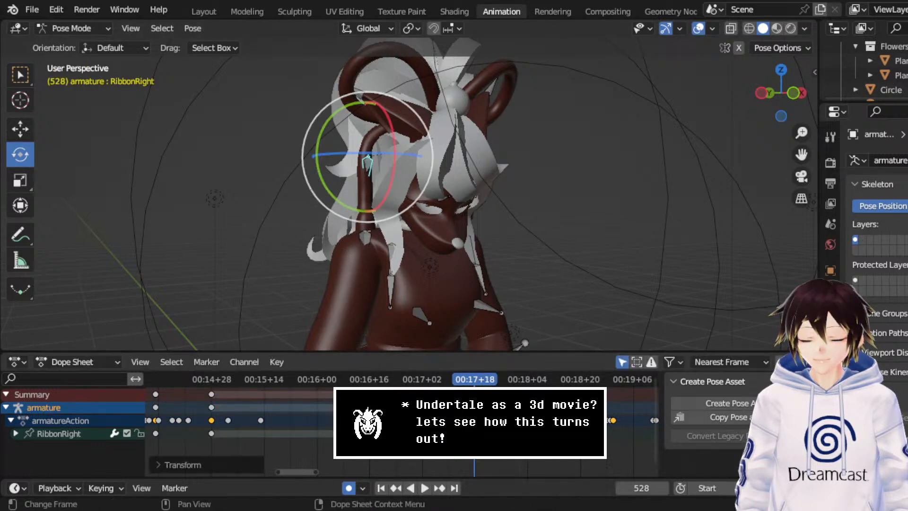
- Check the ribbon swing from the side and retime the copied RibbonRight keyframes again around frame 528
click(402, 380)
middle_drag(365, 229, 433, 226)
key(space)
key(space)
key(space)
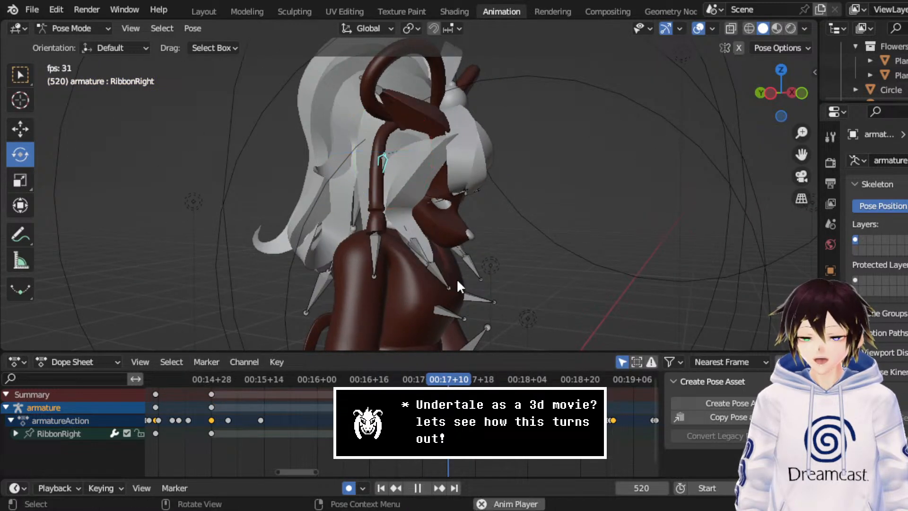
key(space)
click(457, 407)
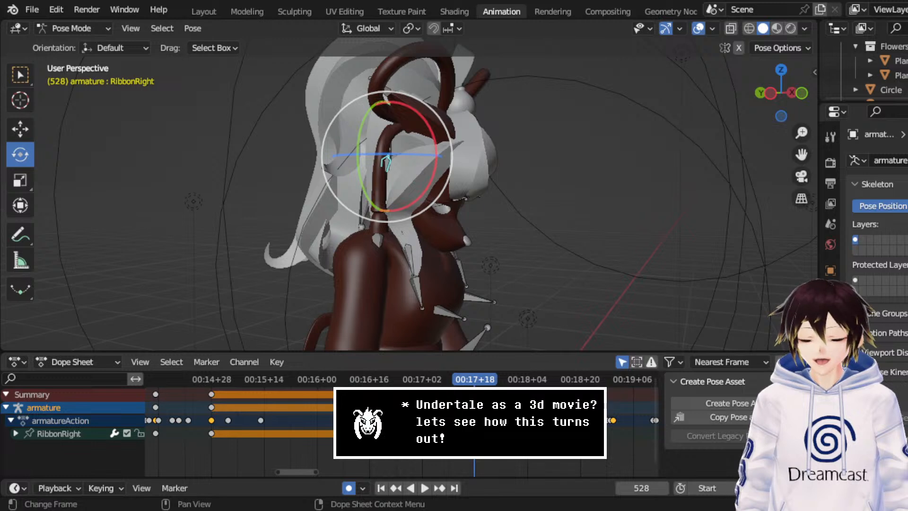
key(g)
click(413, 407)
- Replay the retimed ribbon swing up to frame 532 from the side and the front
click(399, 379)
key(space)
key(space)
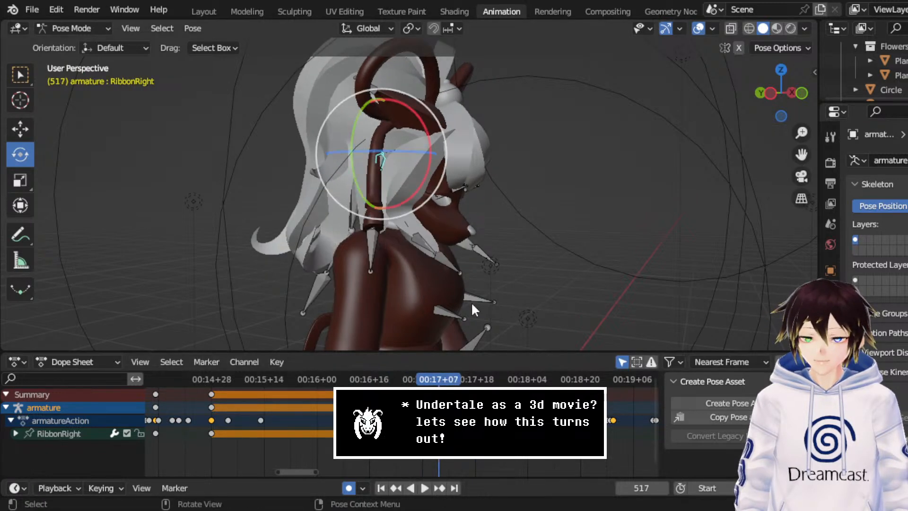
middle_drag(472, 303, 485, 221)
key(space)
key(space)
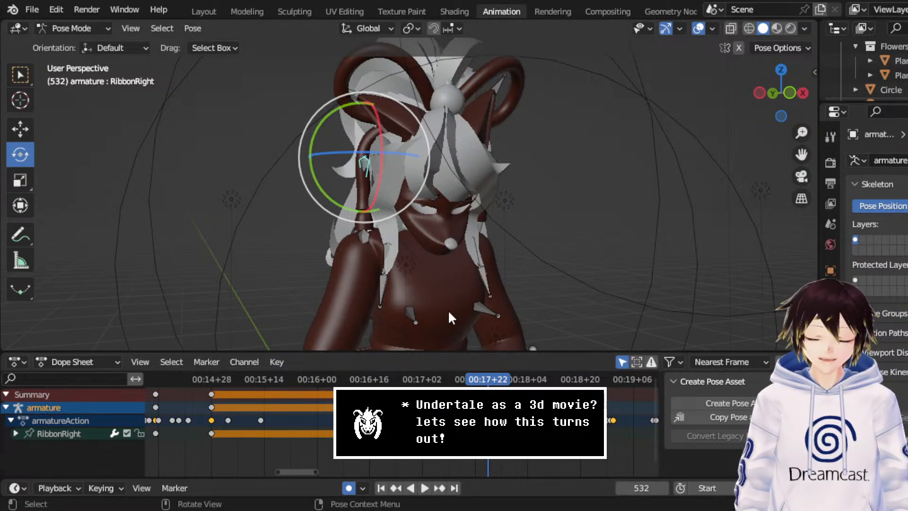
middle_drag(447, 310, 445, 277)
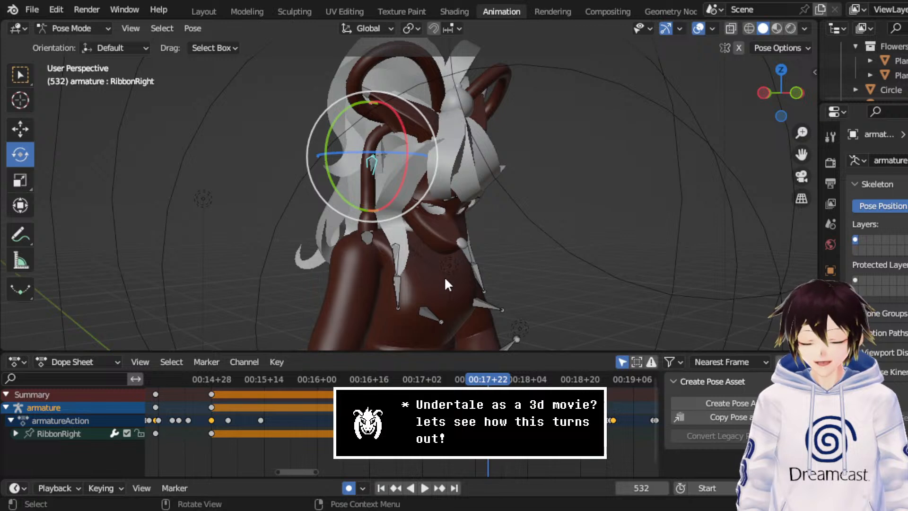
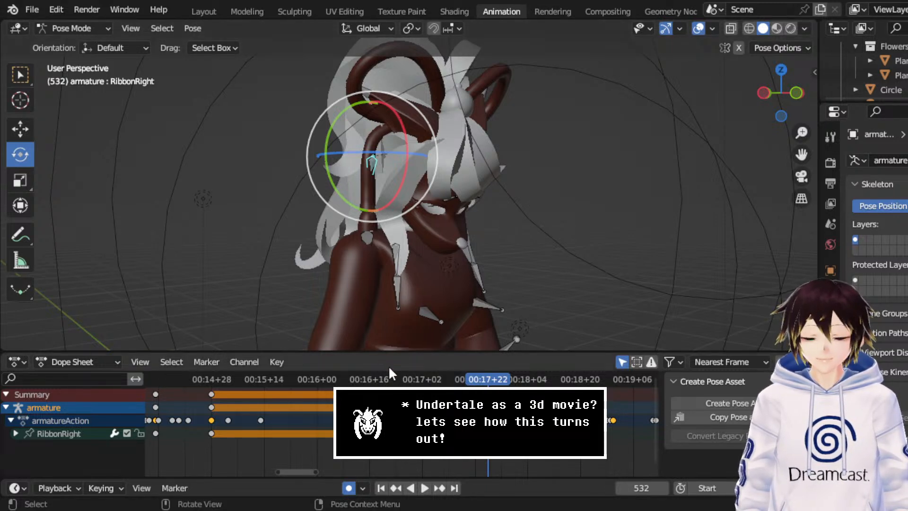
- Replay the ribbon swing from frame 507 to frame 545 and save the project with the retimed keyframes
click(405, 385)
key(space)
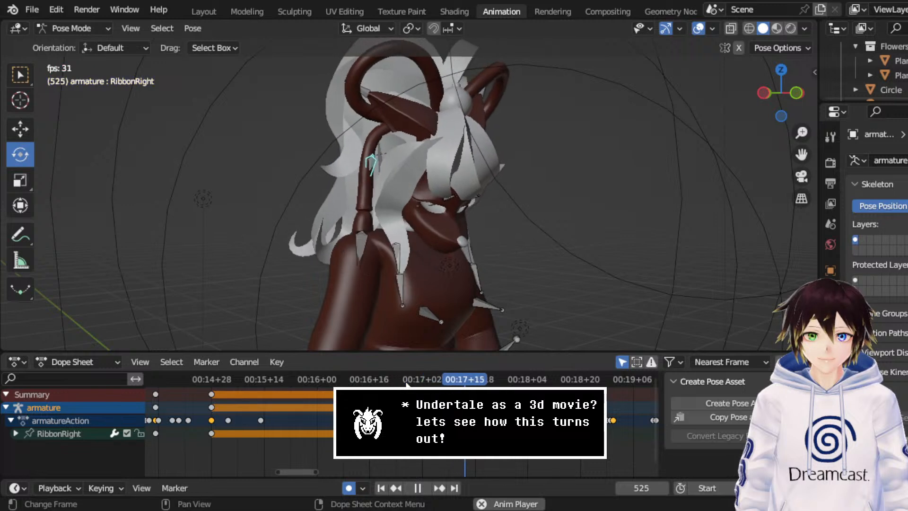
key(space)
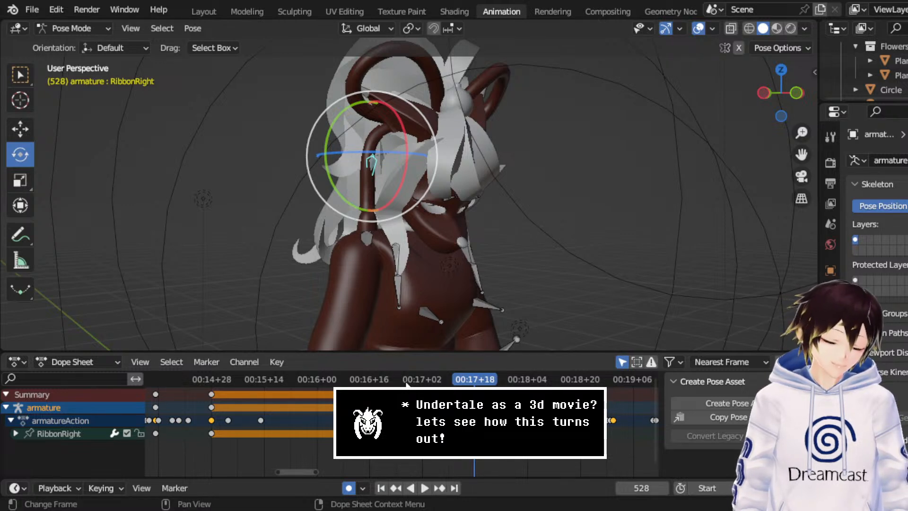
click(403, 380)
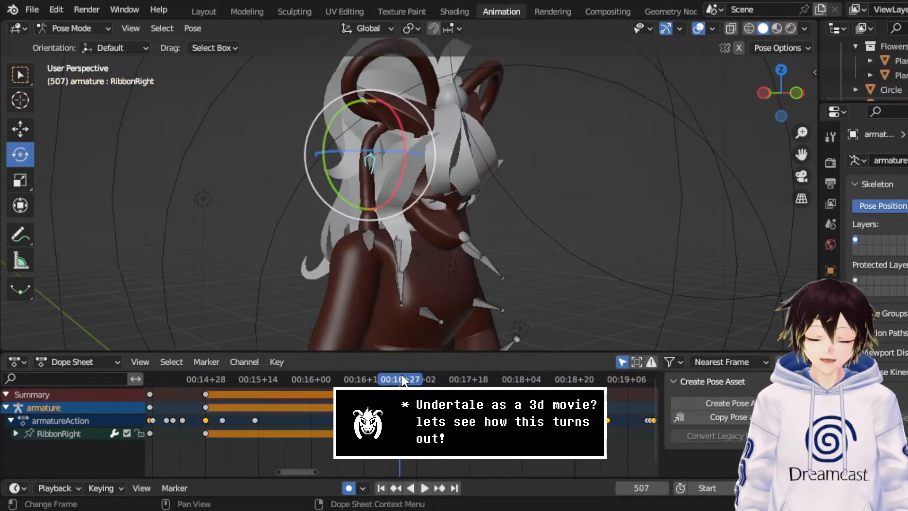
key(space)
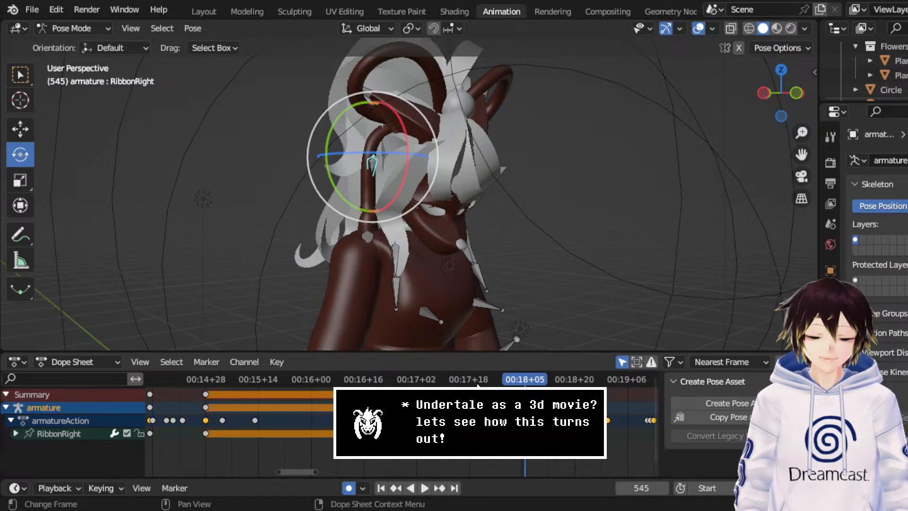
drag(524, 379, 476, 378)
key(ctrl+s)
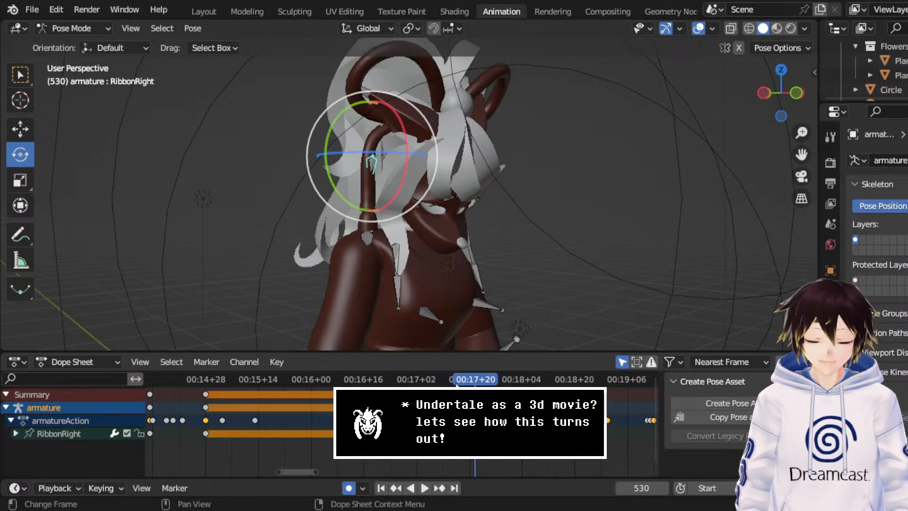
- Play the ribbon animation onward to frame 589 and save the project again, bringing the following keyframes into view
drag(451, 382, 398, 368)
key(space)
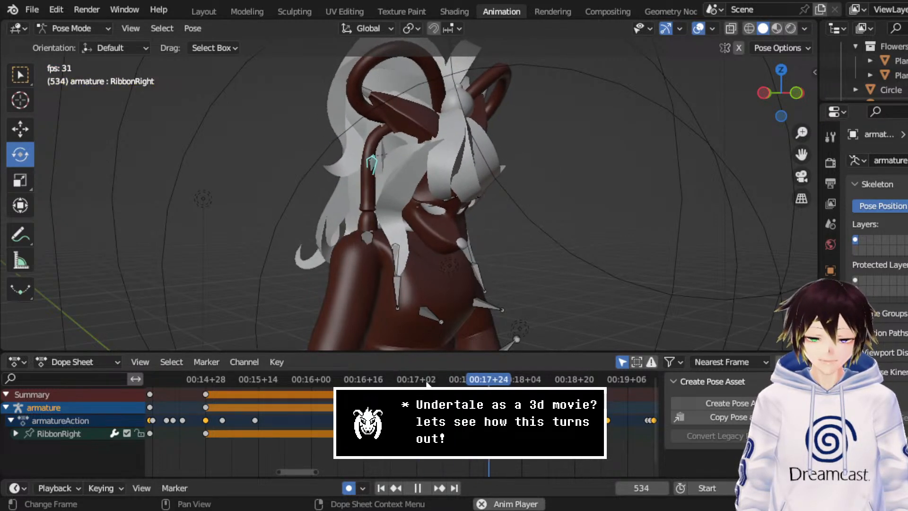
key(space)
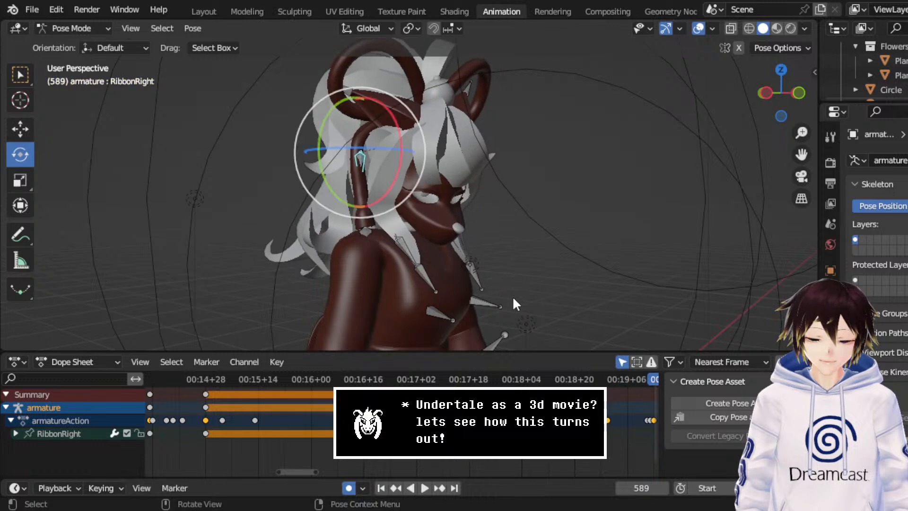
middle_drag(568, 416, 475, 412)
key(ctrl+s)
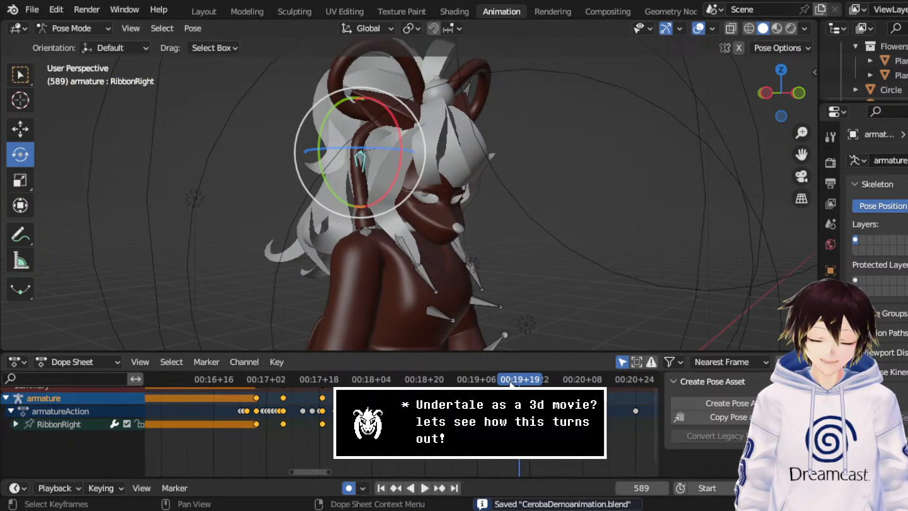
- Replay the following head movement to find the ribbon's next pose and insert a RibbonRight keyframe at frame 574
drag(517, 380, 458, 379)
key(space)
key(space)
key(space)
click(468, 380)
key(space)
key(space)
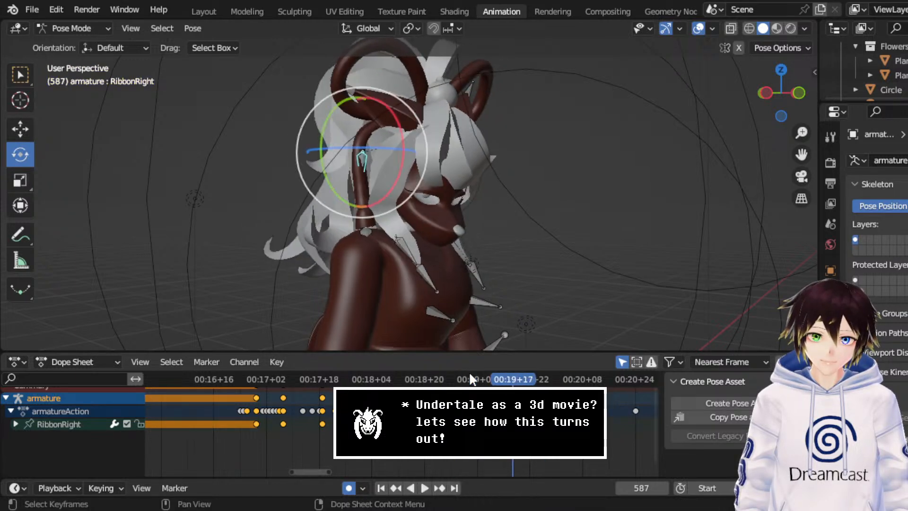
click(474, 380)
key(space)
right_click(391, 135)
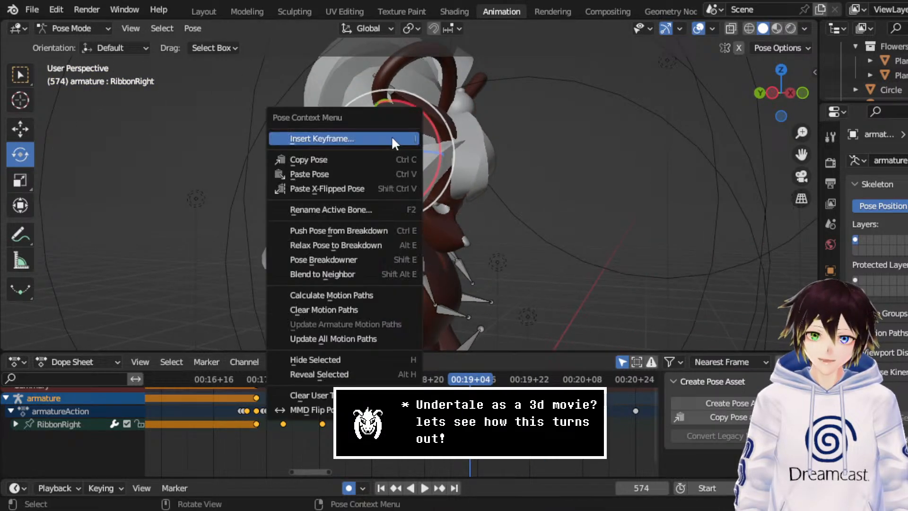
click(390, 135)
click(387, 222)
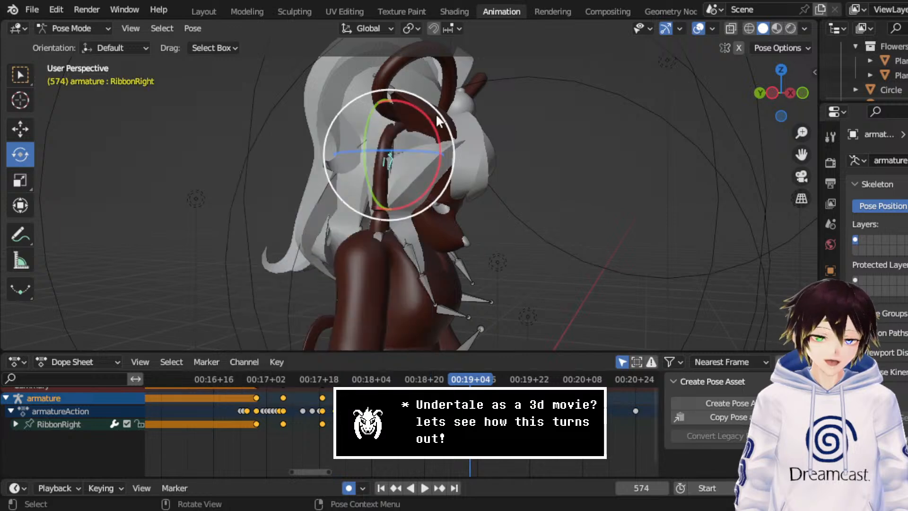
- Inspect the ribbon at frame 574 from several angles, save the project, and magnify the timeline from that frame onward
middle_drag(436, 113, 388, 98)
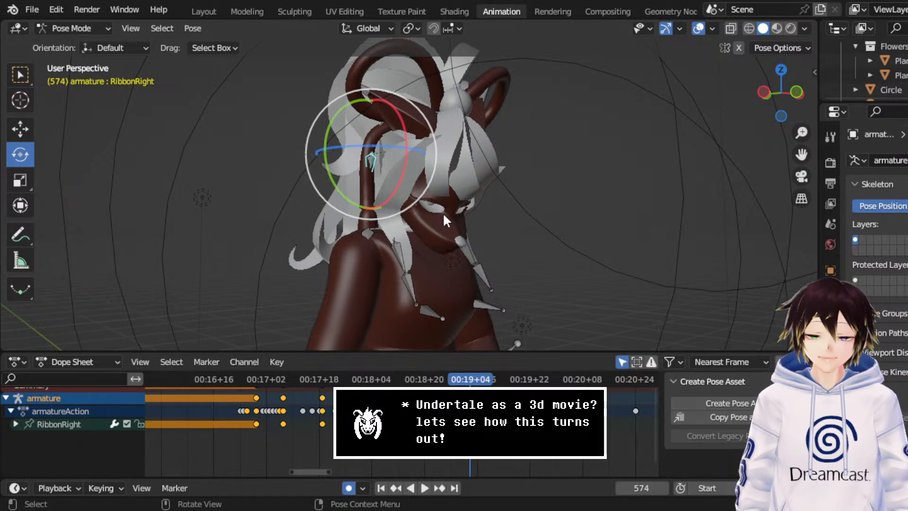
middle_drag(444, 215, 524, 157)
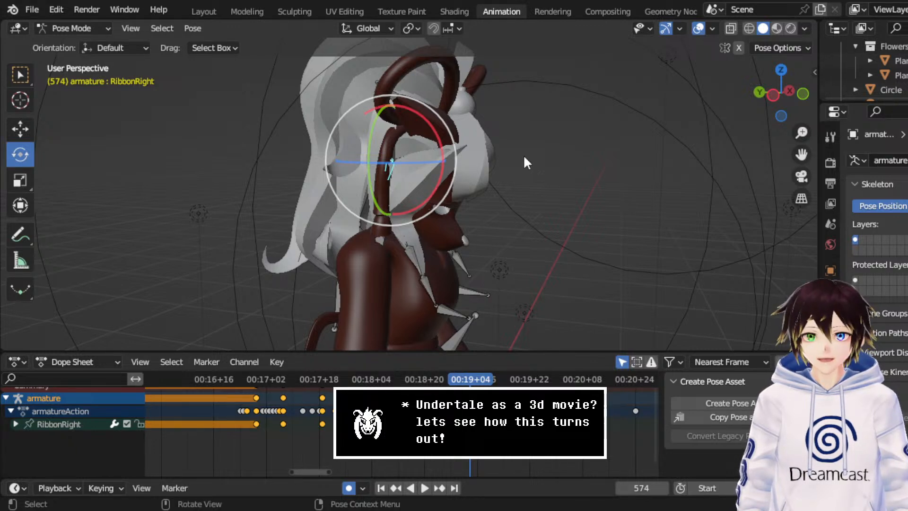
middle_drag(538, 157, 513, 156)
key(ctrl+s)
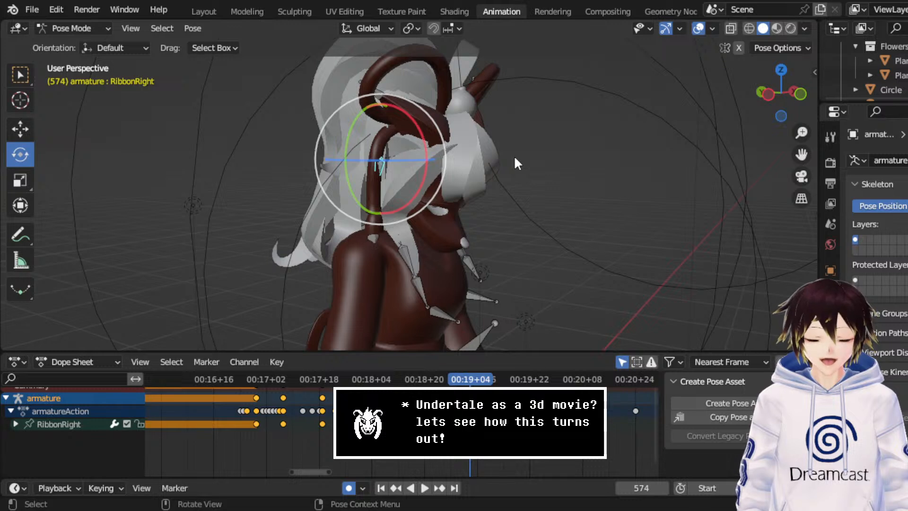
scroll(517, 426, up, 5)
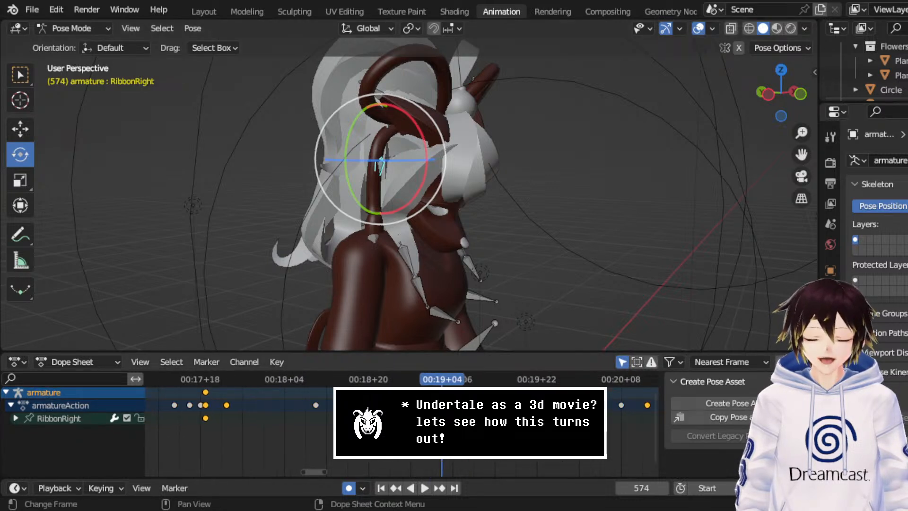
scroll(404, 429, up, 2)
middle_drag(517, 417, 380, 428)
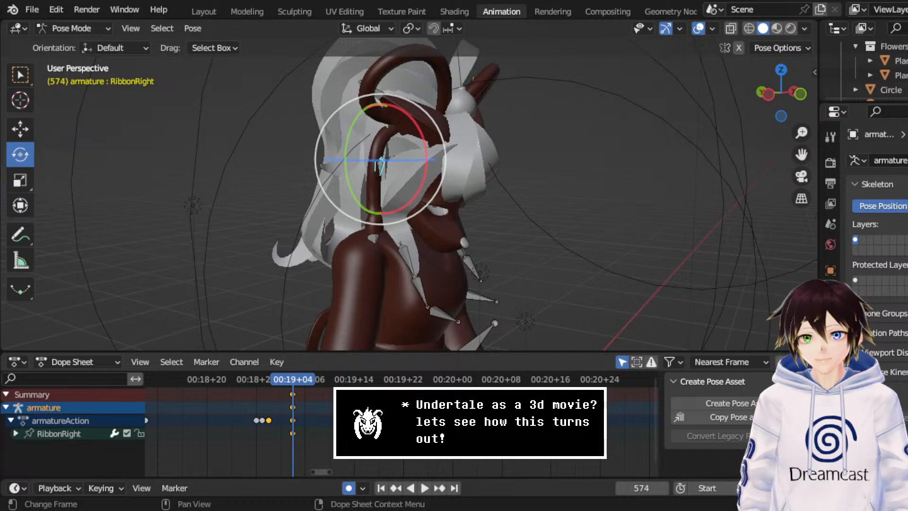
- Replay the head movement up to frame 590 and rotate RibbonRight there so the ribbon hangs along the head's new pose
middle_drag(445, 227, 371, 199)
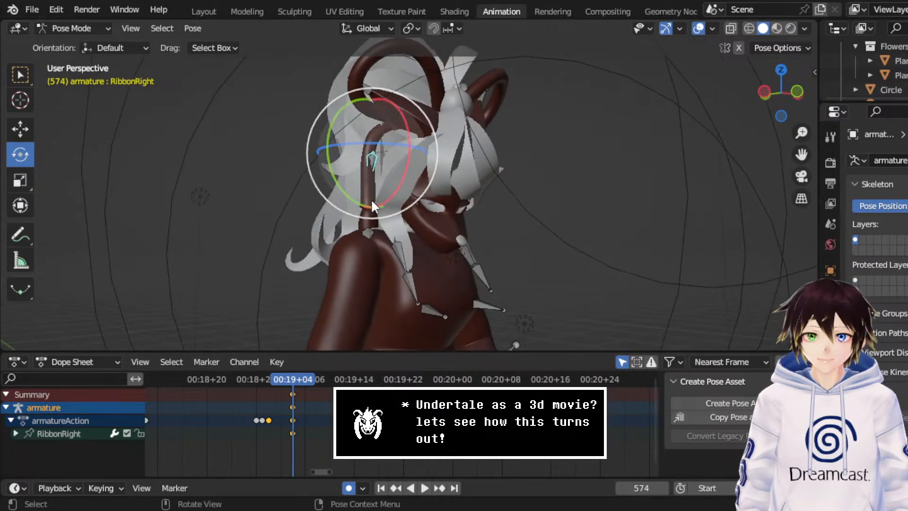
key(space)
drag(298, 379, 250, 373)
key(space)
key(space)
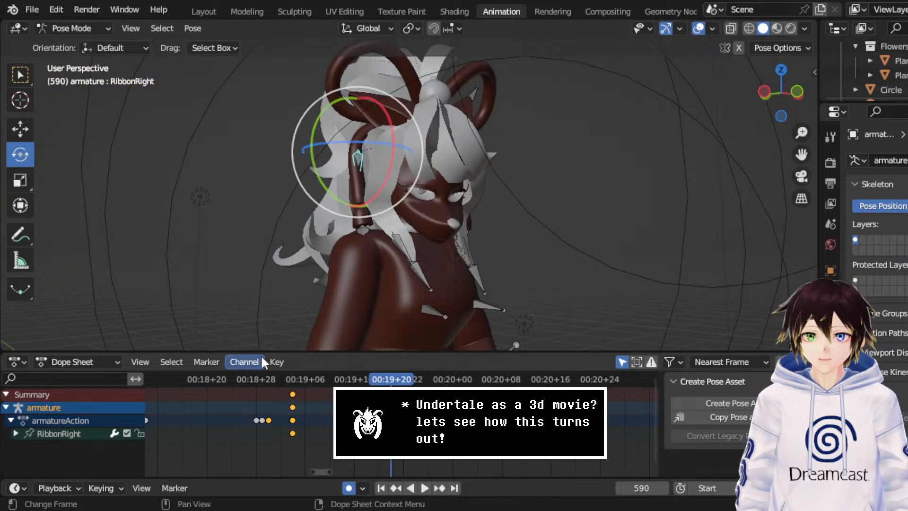
middle_drag(333, 223, 411, 231)
drag(432, 199, 445, 195)
middle_drag(445, 195, 359, 189)
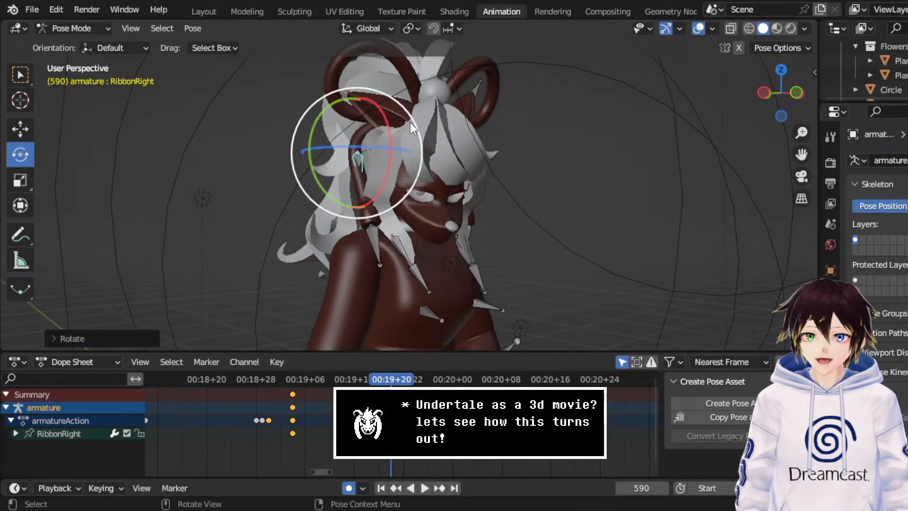
drag(410, 122, 419, 143)
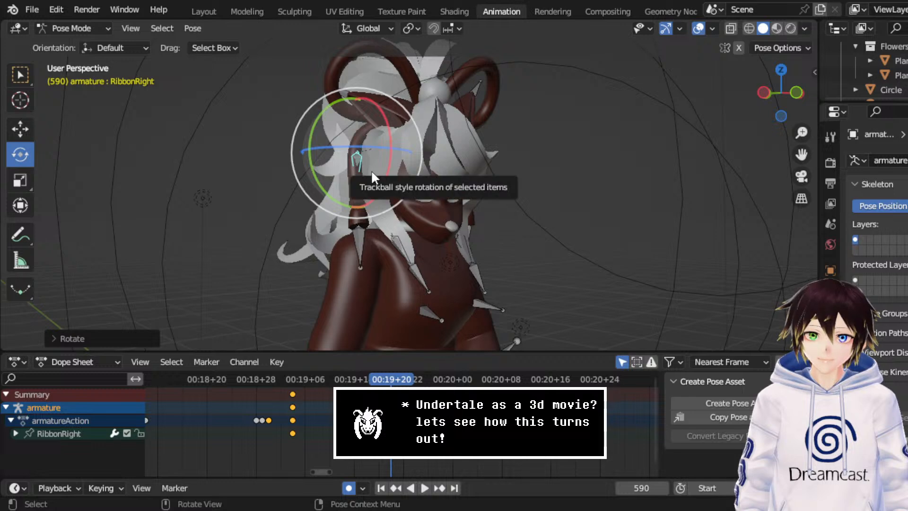
drag(371, 170, 373, 154)
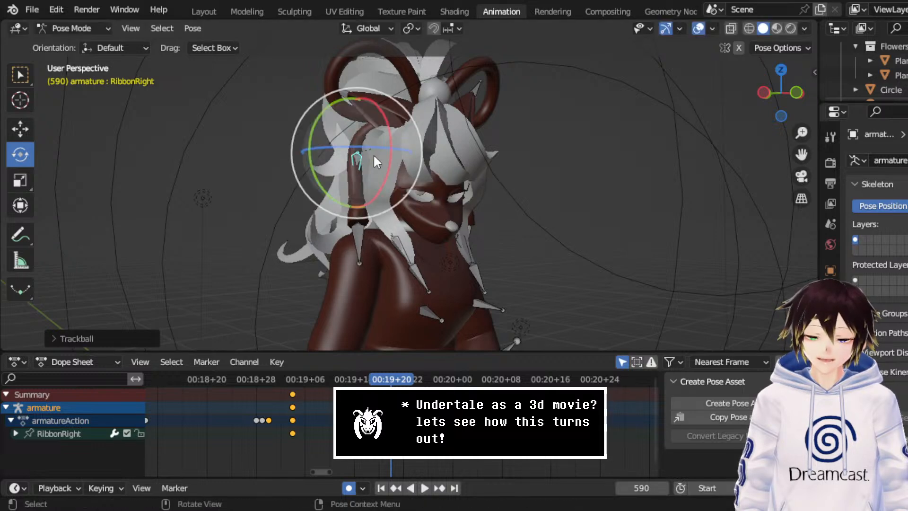
- Retime the RibbonRight keyframe from frame 590 to about frame 585 and replay the movement from frame 574 to frame 601
middle_drag(374, 154, 417, 208)
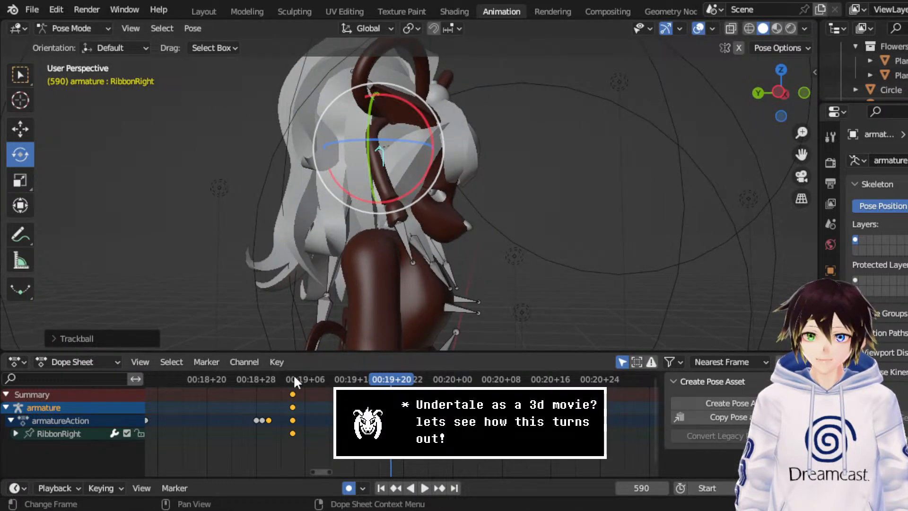
drag(294, 379, 354, 381)
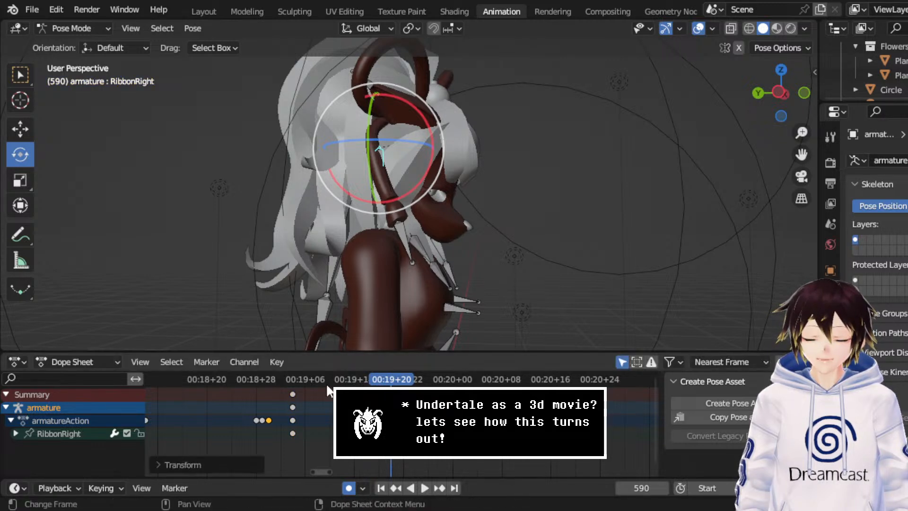
click(294, 380)
key(space)
key(space)
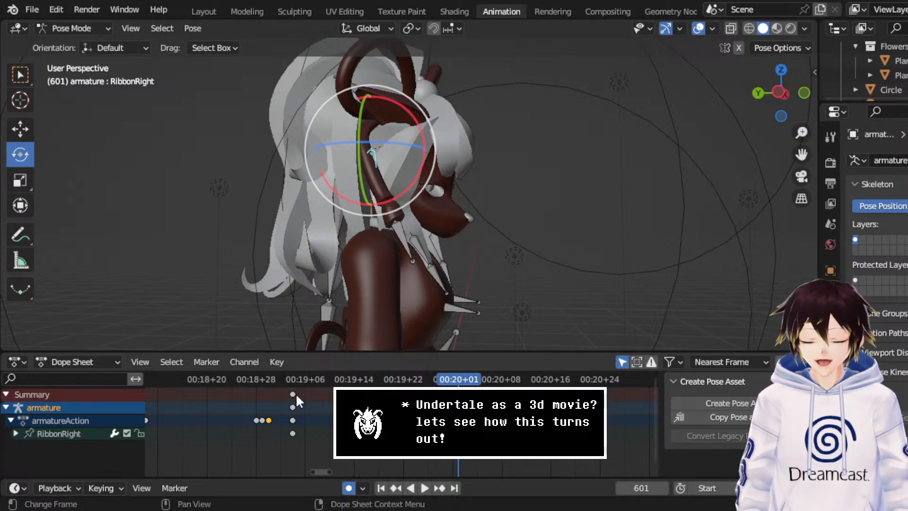
- Duplicate the RibbonRight keyframe at frame 574 to frame 601 and rotate the ribbon bone at the new key
right_click(296, 393)
click(296, 395)
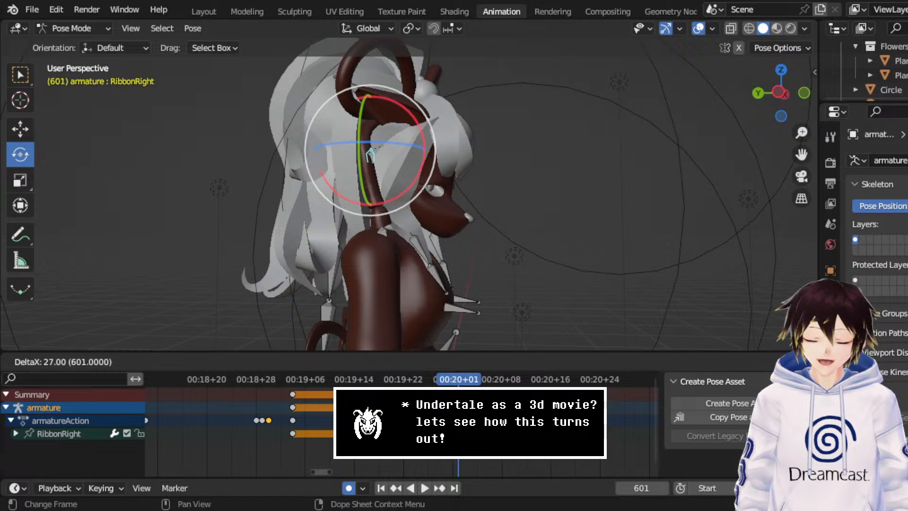
click(462, 396)
middle_drag(420, 140, 439, 143)
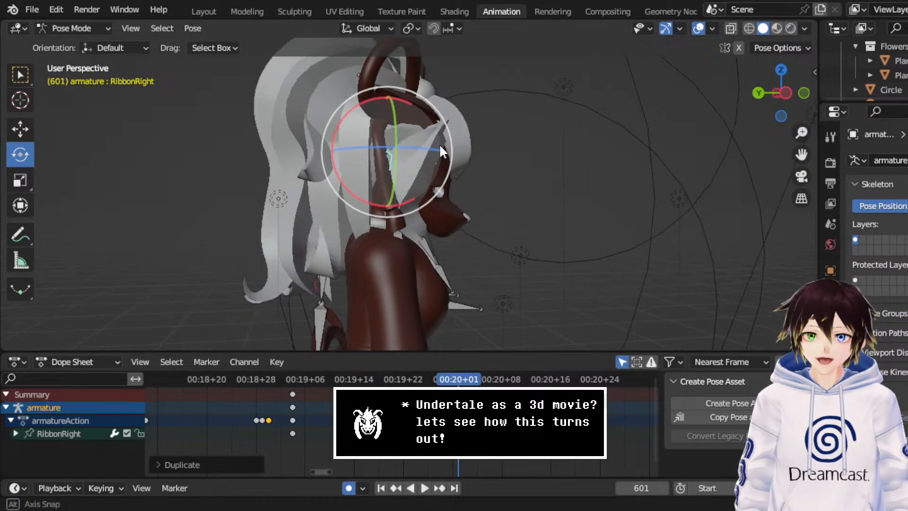
mouse_move(445, 140)
mouse_down()
mouse_move(456, 182)
mouse_move(446, 144)
mouse_move(454, 126)
mouse_move(447, 151)
mouse_up()
mouse_move(447, 152)
middle_down()
mouse_move(329, 133)
mouse_move(440, 137)
middle_up()
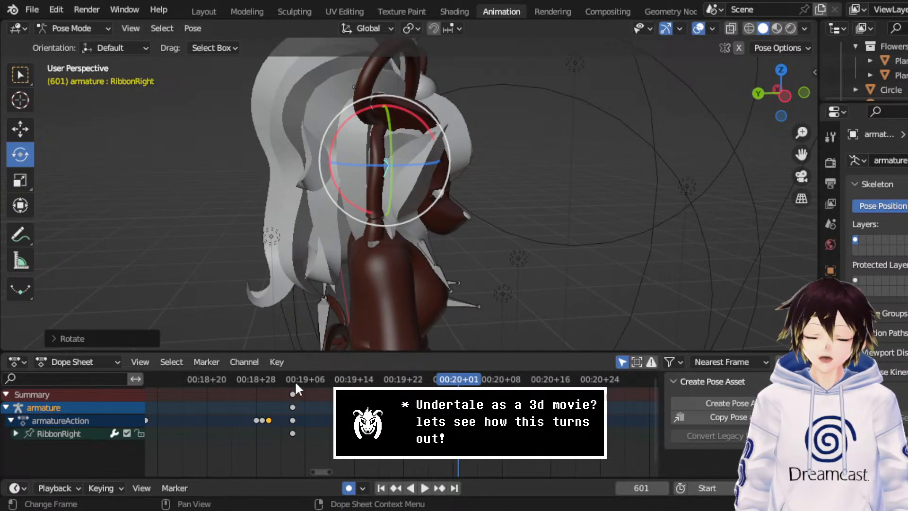
- Replay the swing from frame 574, and rotate and move RibbonRight farther behind the shoulder at frame 601
click(293, 381)
mouse_move(350, 239)
middle_down()
mouse_move(357, 236)
mouse_move(339, 226)
middle_up()
key(space)
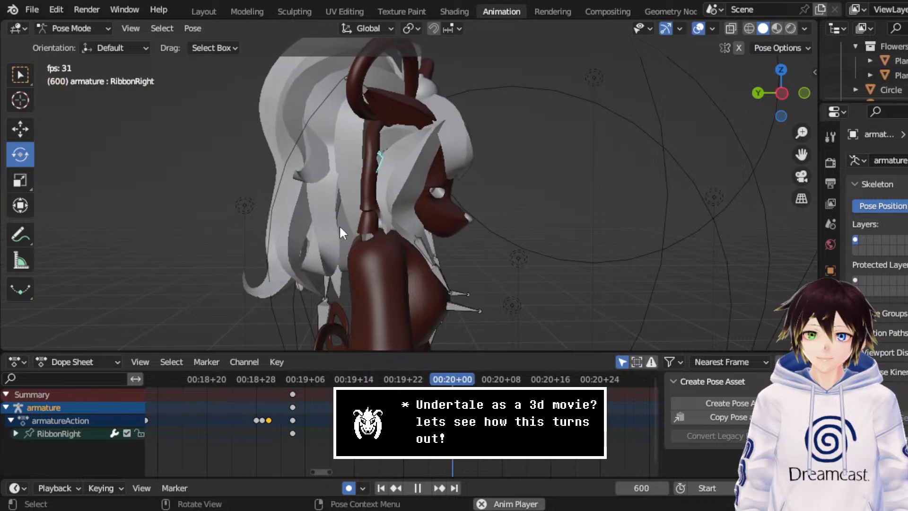
key(space)
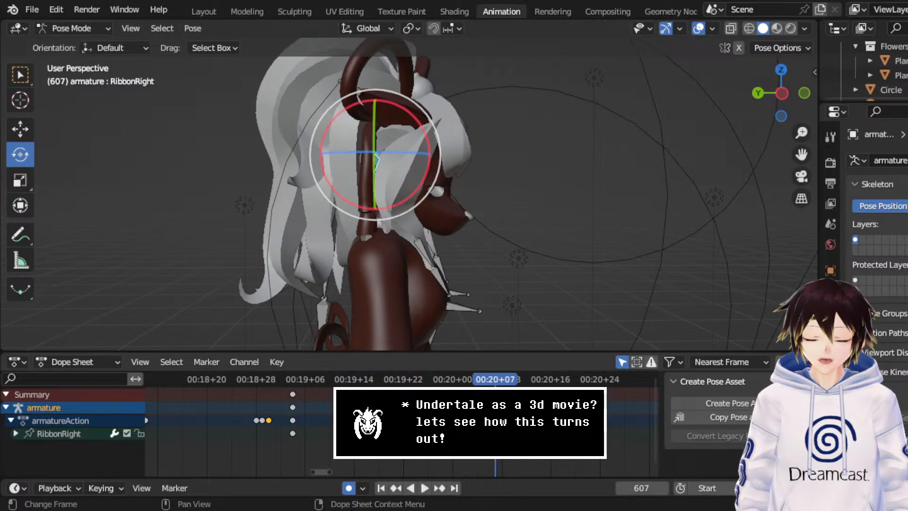
click(459, 380)
middle_drag(351, 163, 372, 161)
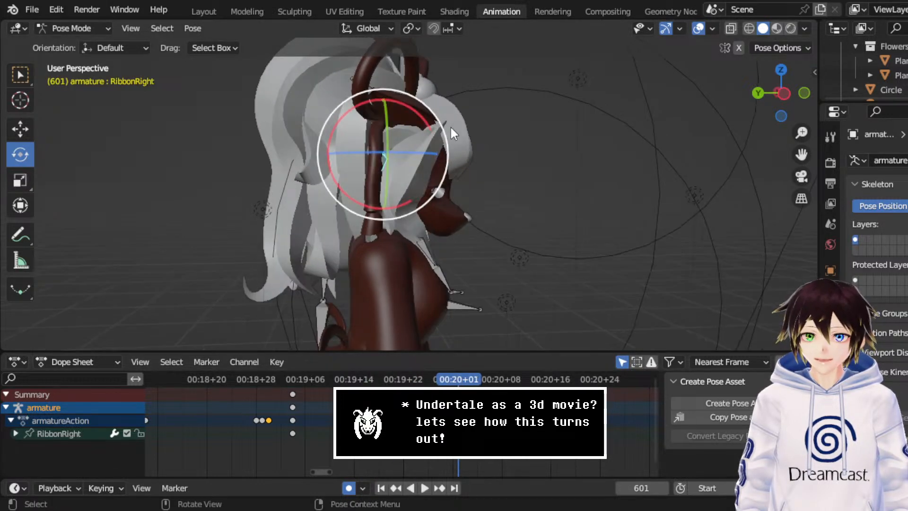
drag(442, 126, 450, 141)
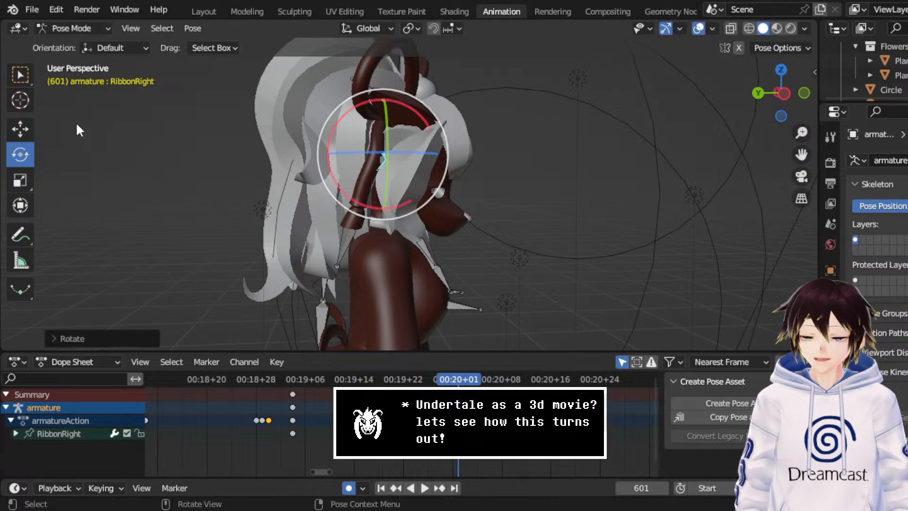
click(20, 129)
drag(357, 155, 347, 152)
middle_drag(347, 152, 319, 144)
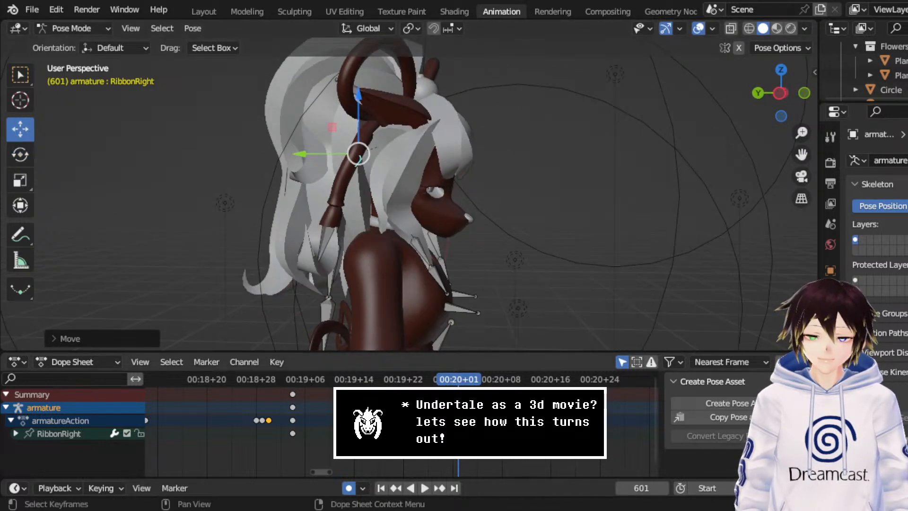
- Replay the backward ribbon swing to frame 604 and retime its keyframe to about frame 608
drag(378, 379, 281, 381)
key(space)
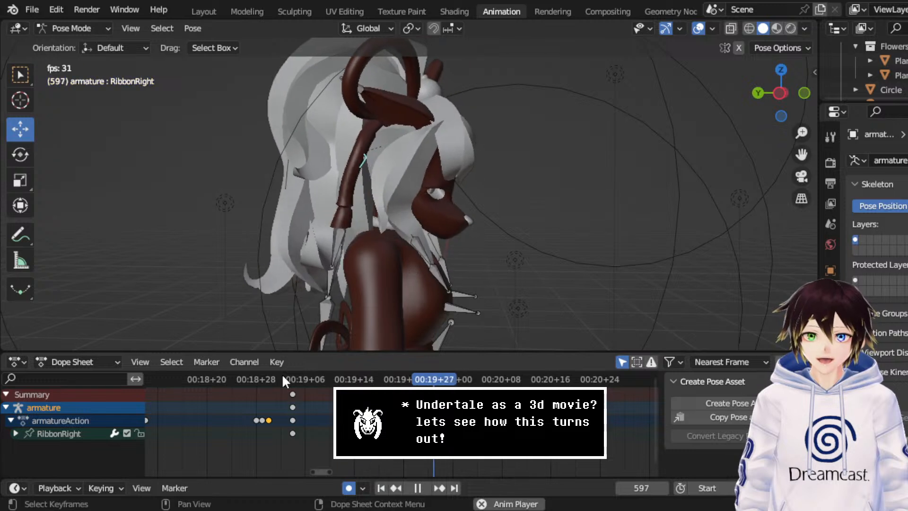
key(space)
key(g)
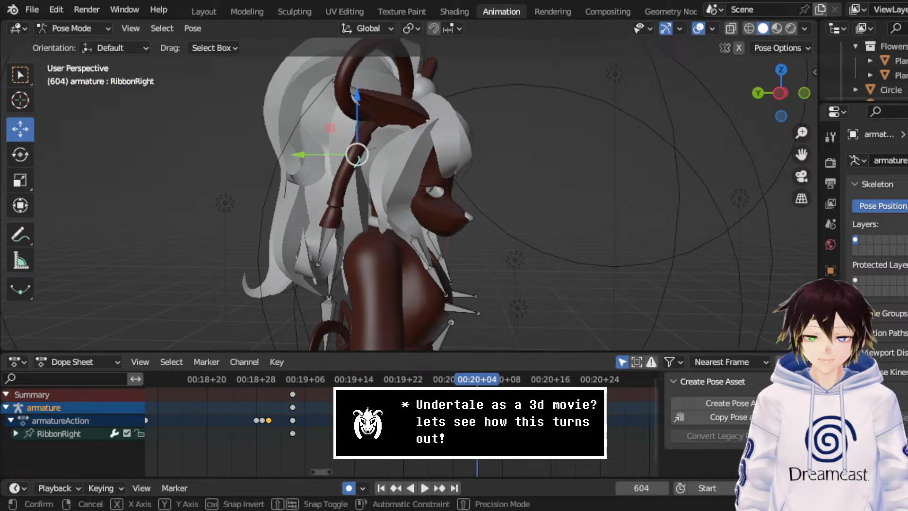
key(Return)
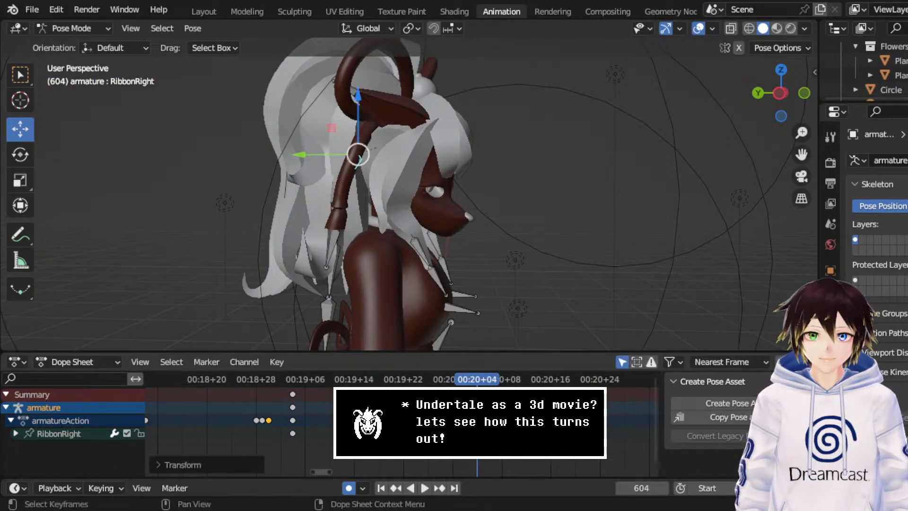
- Replay the retimed swing up to frame 616 and duplicate the frame 574 RibbonRight keyframe to about that frame
click(283, 373)
key(space)
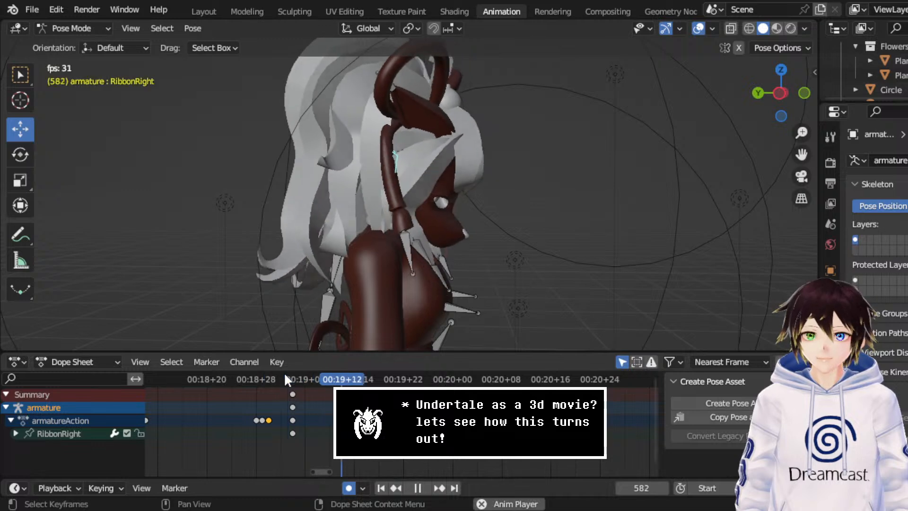
key(space)
key(space)
key(space)
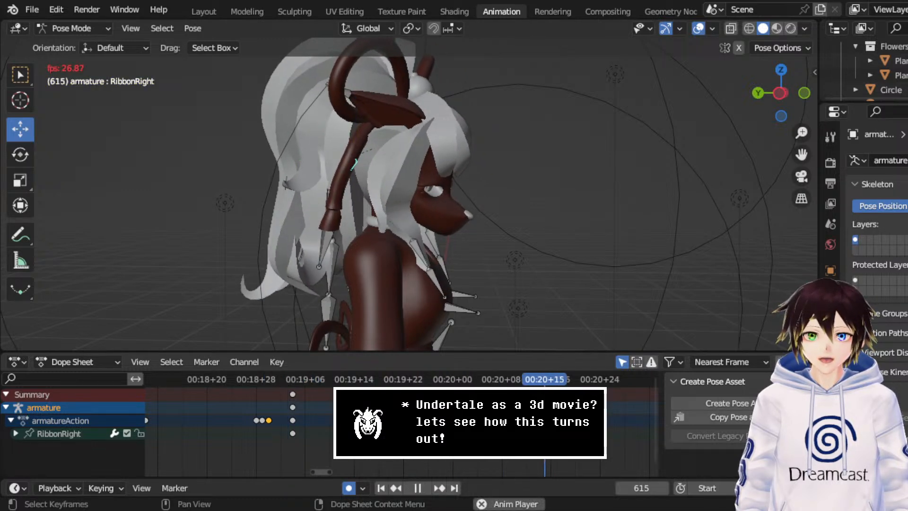
middle_drag(452, 231, 462, 231)
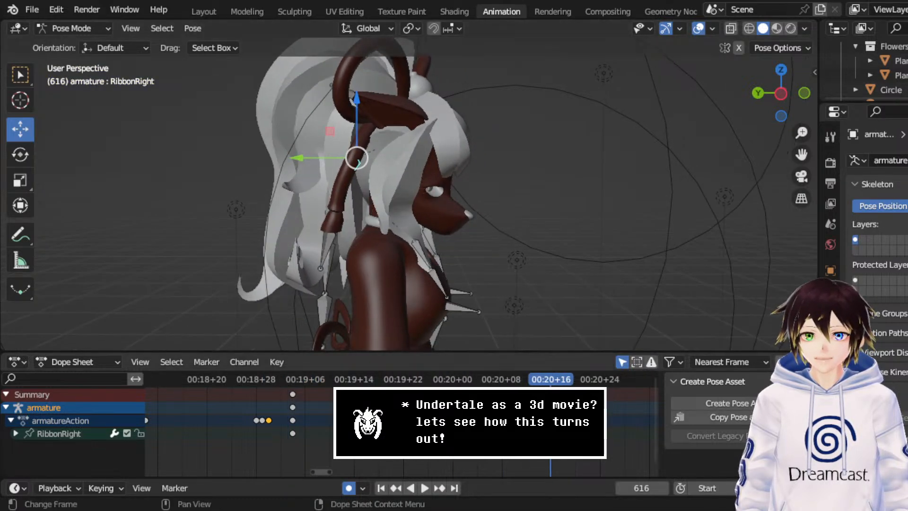
right_click(296, 394)
click(296, 395)
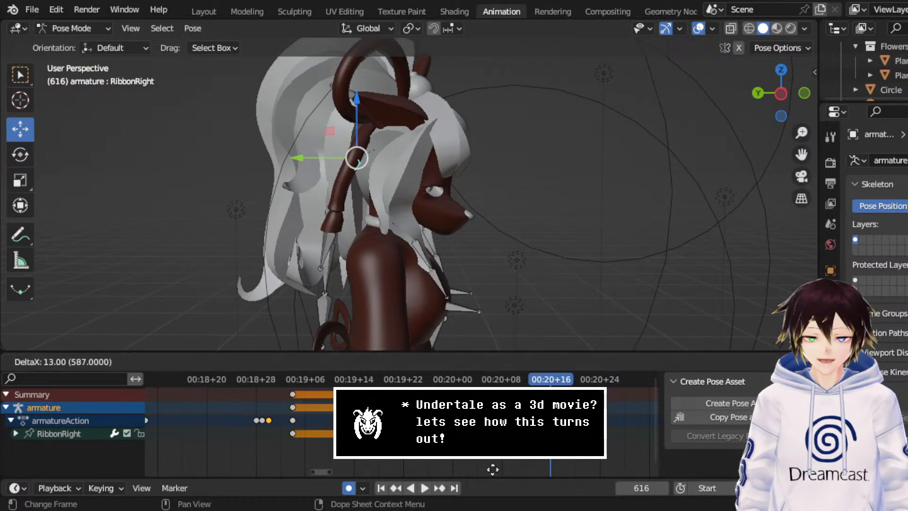
click(553, 378)
- Replay the ribbon's return swing to frame 619 and shift the duplicated RibbonRight keyframe to frame 624
drag(314, 385, 288, 381)
key(space)
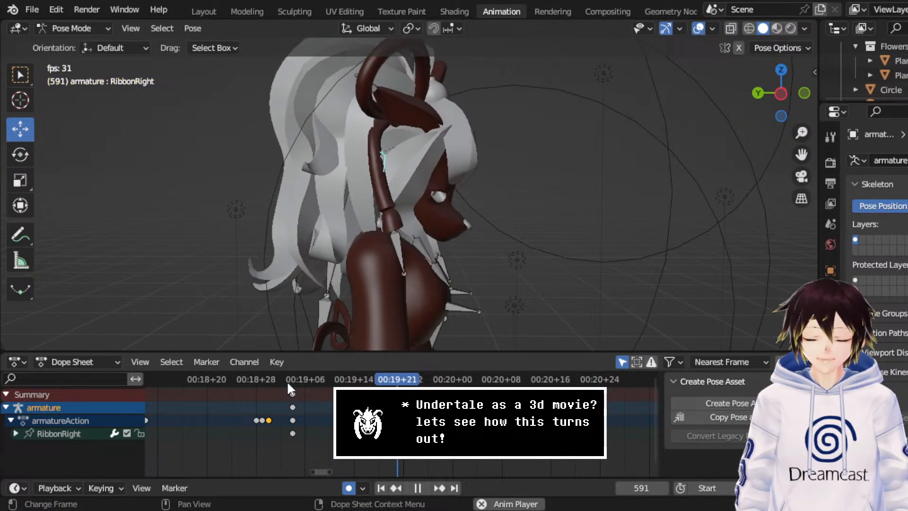
key(space)
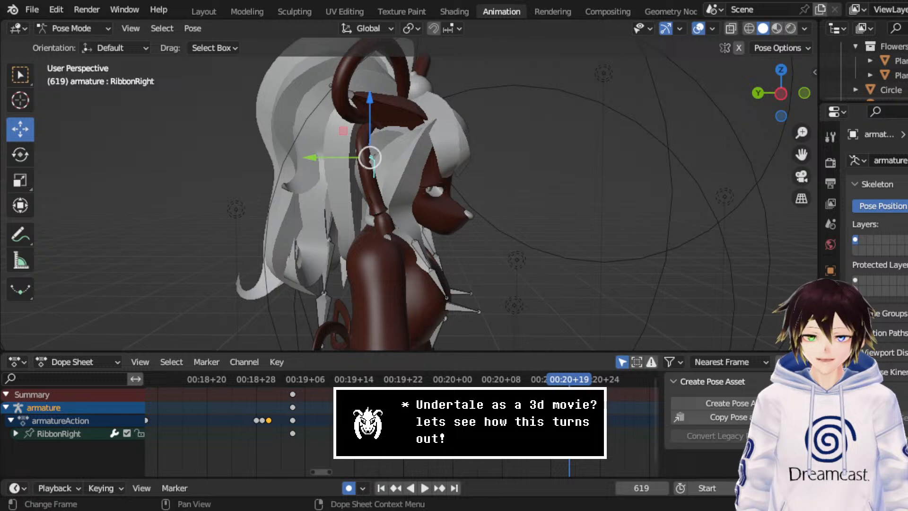
key(g)
key(Return)
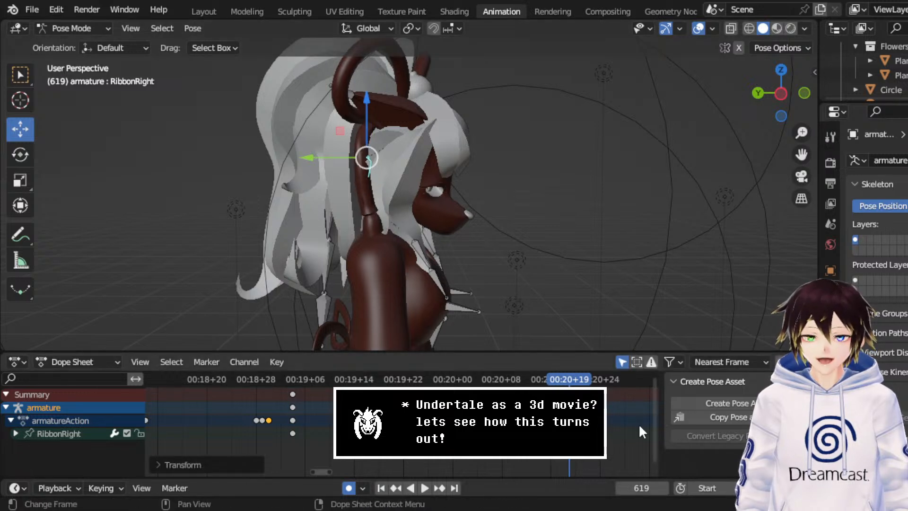
- Rotate RibbonRight at frame 624 from side and front angles so the ribbon hangs down beside the head
key(space)
drag(613, 385, 599, 386)
click(20, 155)
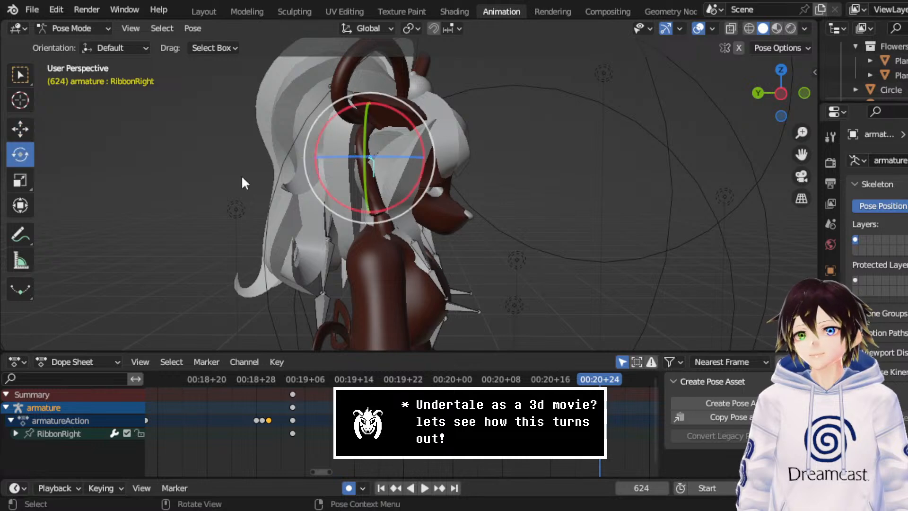
middle_drag(425, 165, 454, 161)
drag(444, 140, 445, 163)
middle_drag(377, 175, 421, 188)
mouse_move(439, 197)
mouse_down()
mouse_move(433, 161)
mouse_move(437, 180)
mouse_up()
middle_drag(437, 179, 410, 138)
drag(411, 138, 407, 135)
- Move RibbonRight at frame 624 to reposition the ribbon beside the hair
click(27, 124)
middle_drag(219, 163, 364, 172)
drag(339, 172, 348, 173)
middle_drag(373, 181, 368, 168)
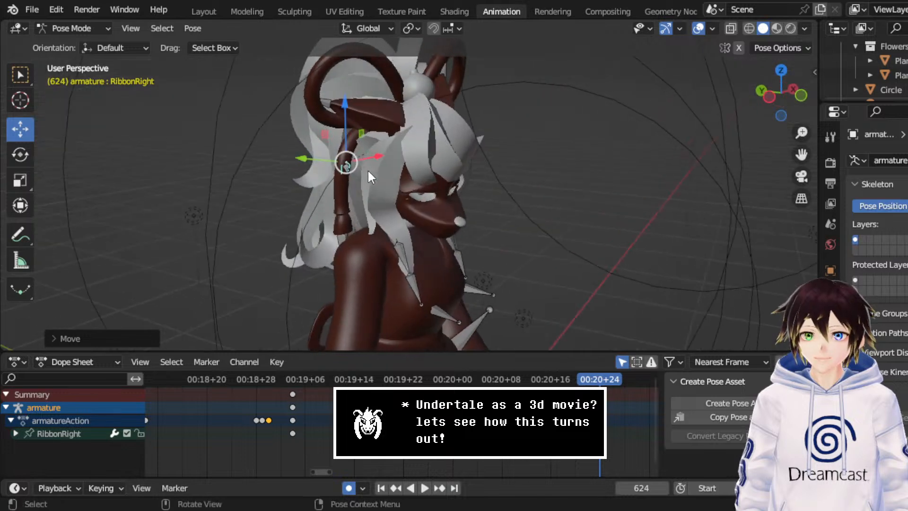
- Replay the complete ribbon swing from about frame 575 past frame 624, checking the motion from several angles
drag(511, 381, 298, 378)
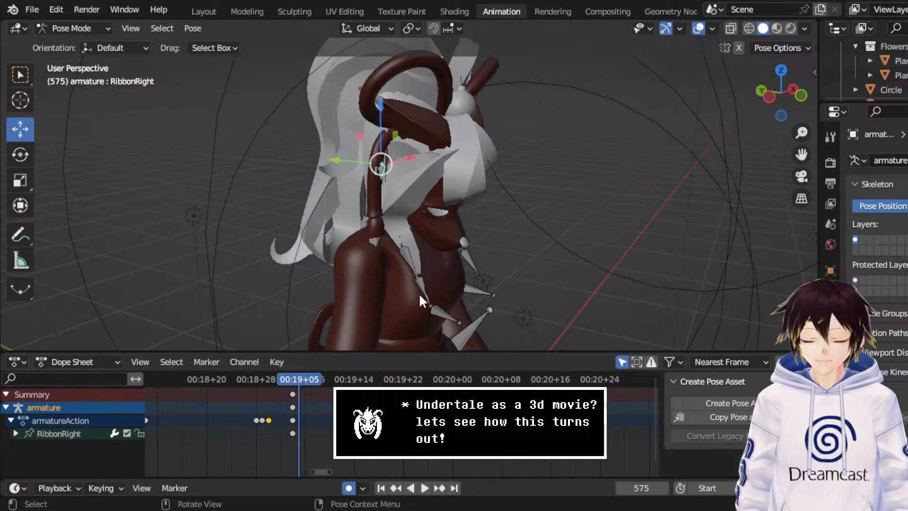
key(space)
middle_drag(433, 236, 464, 246)
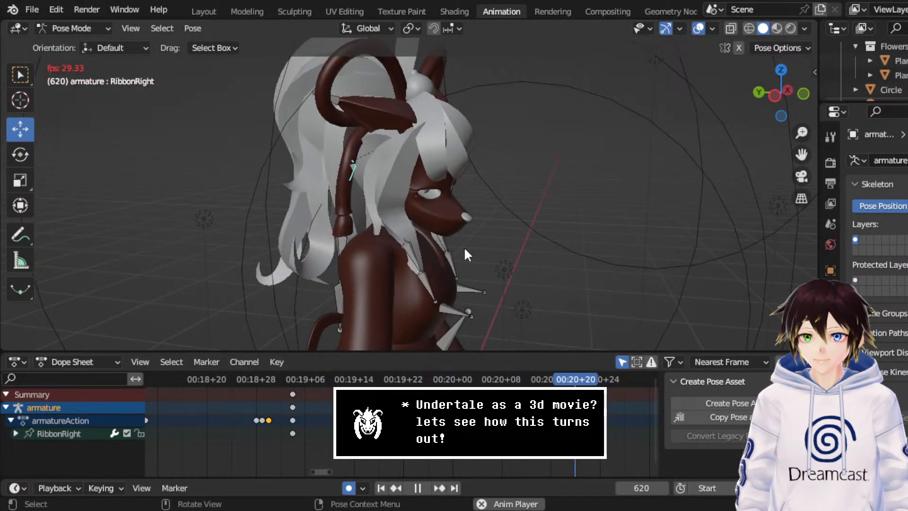
key(space)
middle_drag(448, 172, 482, 170)
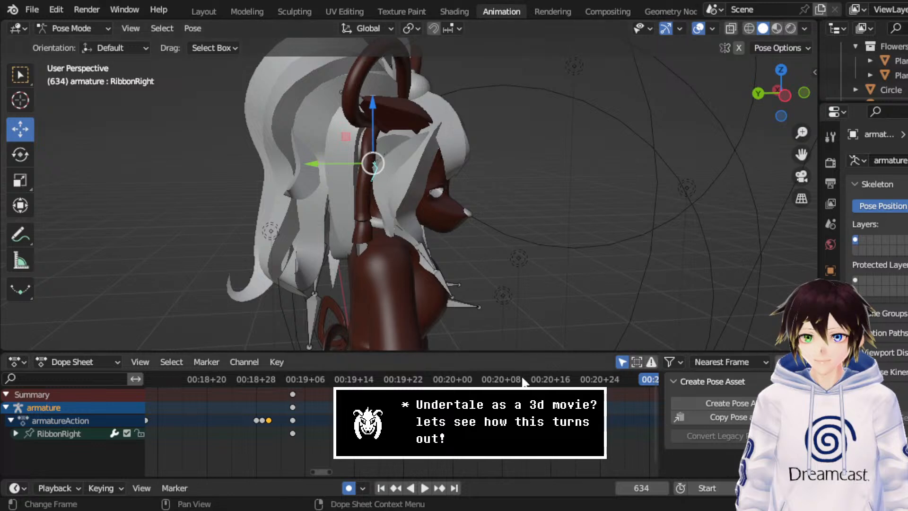
drag(523, 378, 510, 378)
key(space)
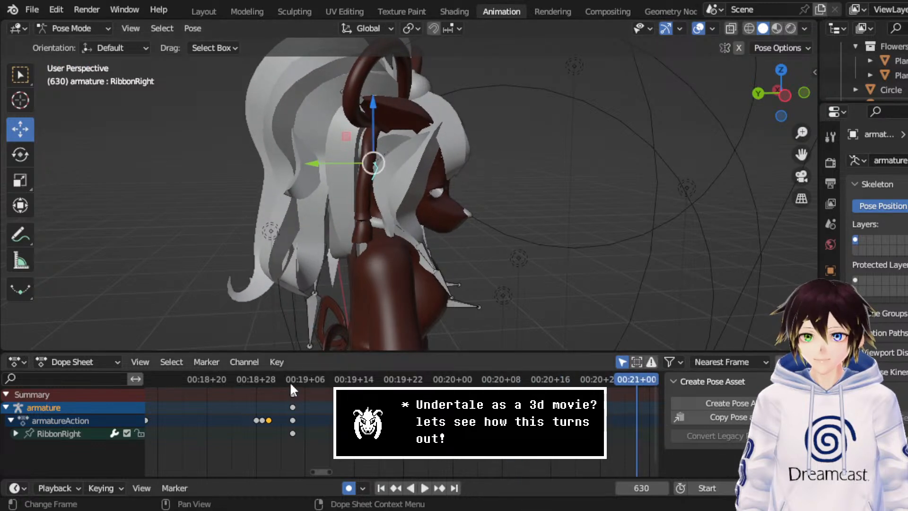
key(space)
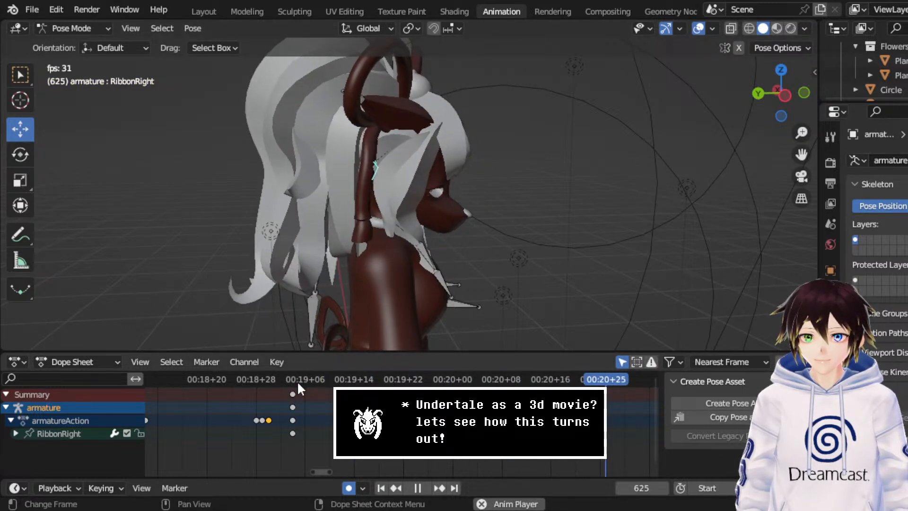
key(space)
- Save the project and bring the timeline keyframes around and beyond frame 629 into view
middle_drag(422, 254, 382, 194)
key(ctrl+s)
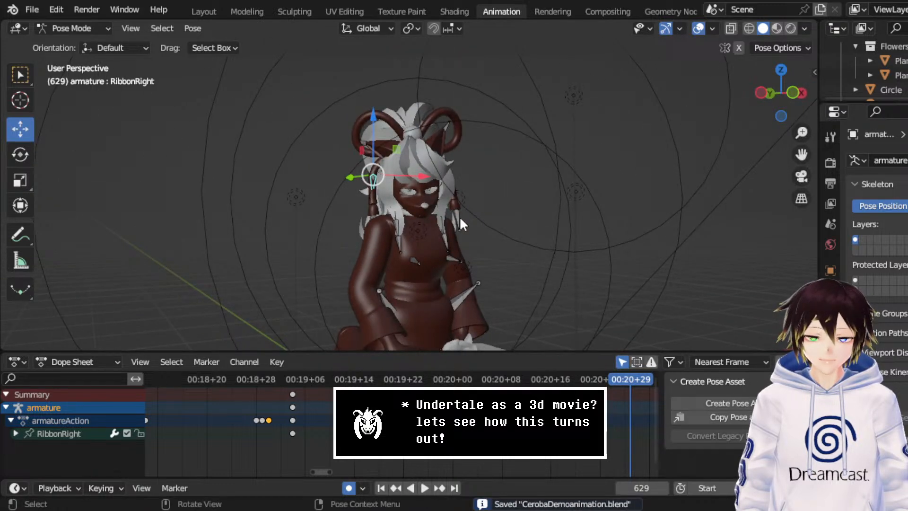
middle_drag(523, 428, 343, 429)
scroll(393, 415, up, 3)
scroll(343, 428, down, 2)
scroll(401, 425, down, 1)
middle_drag(401, 426, 364, 423)
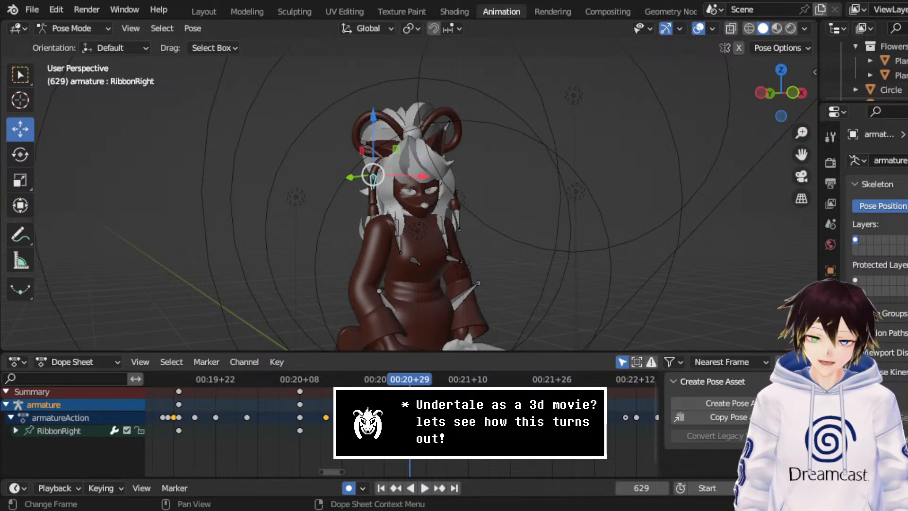
- Move RibbonRight slightly at frame 629 from a rear side angle and replay the ribbon motion from the side
middle_drag(411, 90, 399, 179)
scroll(404, 126, up, 3)
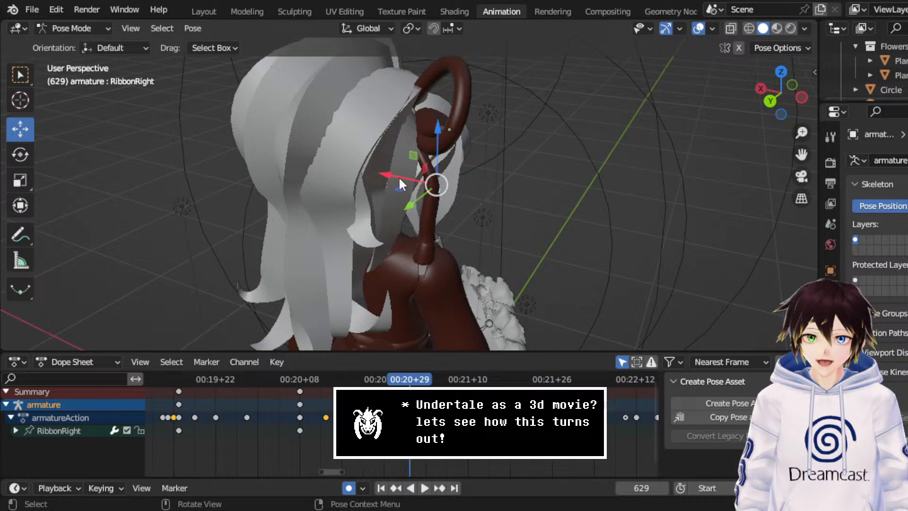
drag(399, 177, 390, 175)
middle_drag(391, 175, 202, 149)
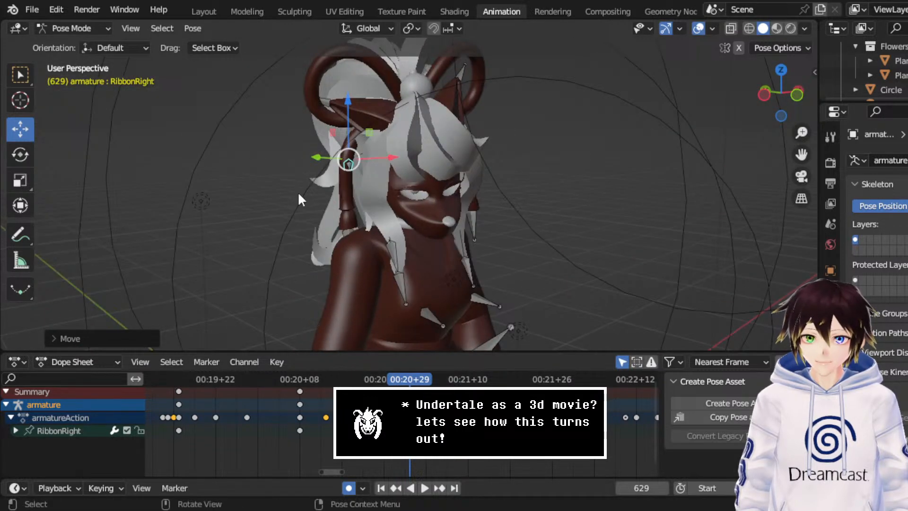
key(space)
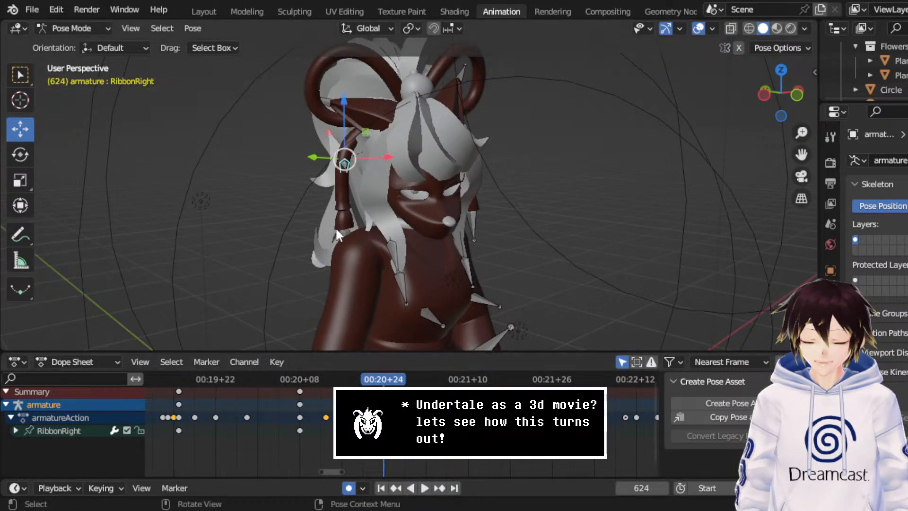
middle_drag(336, 227, 399, 231)
key(space)
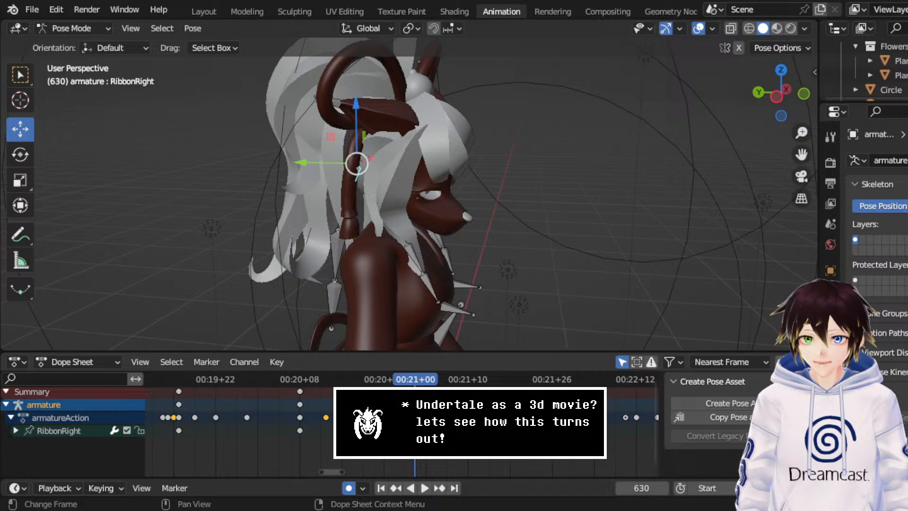
- Try shifting the selected keyframes in the Dope Sheet, replay the ribbon motion, and undo the last two edits
key(g)
click(294, 382)
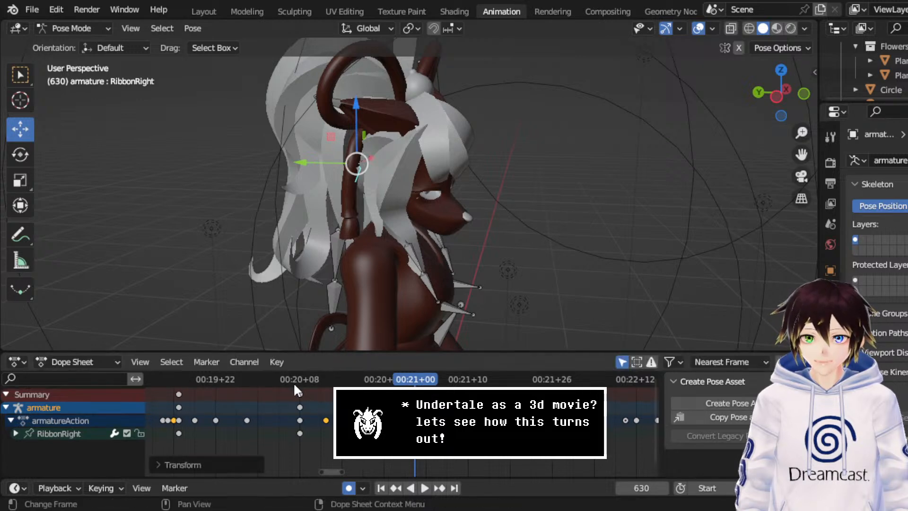
key(space)
middle_drag(496, 225, 417, 228)
key(space)
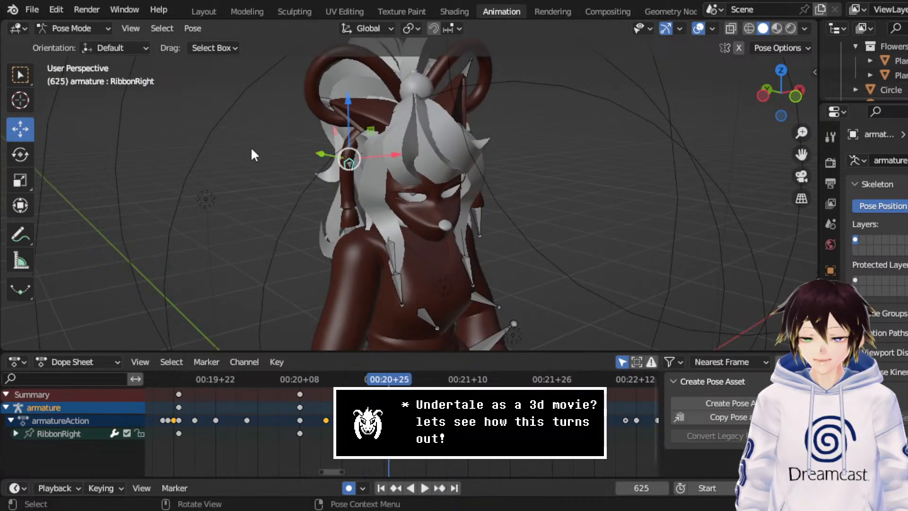
key(ctrl+z)
key(ctrl+z)
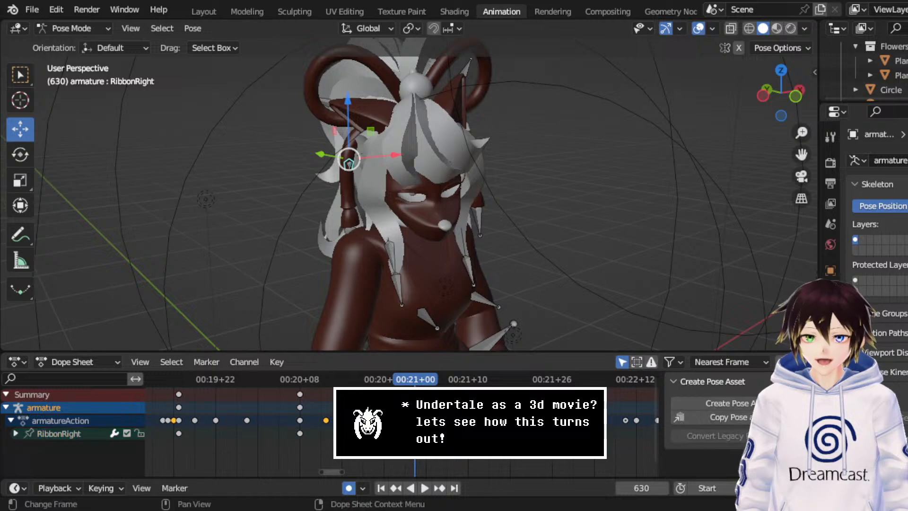
- Step back and forth through frames 625 to 630 and replay the ribbon swing from the side
key(Left)
key(Left)
key(Left)
key(Left)
key(Left)
key(Right)
key(Right)
key(Right)
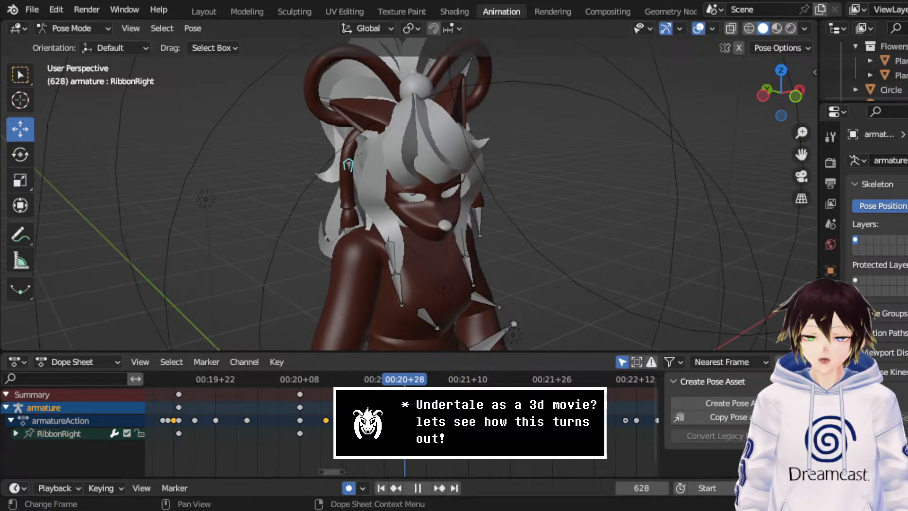
middle_drag(345, 228, 401, 230)
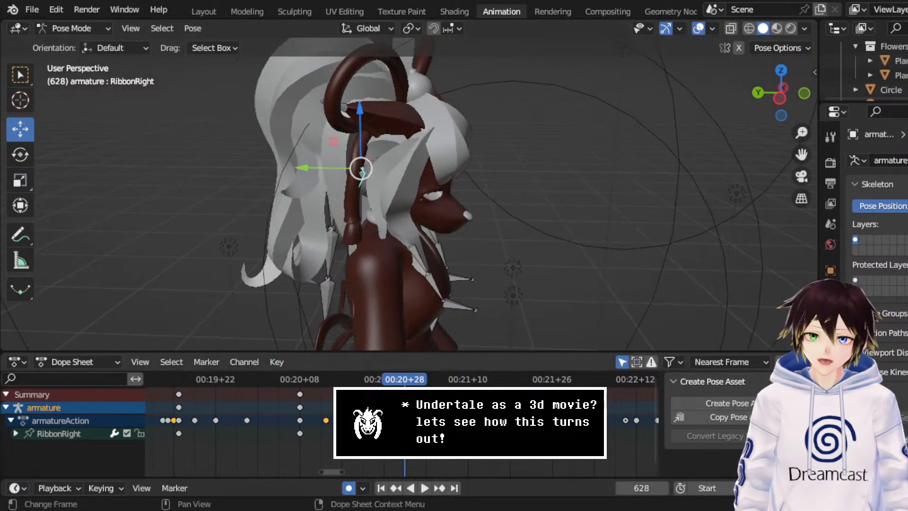
click(291, 380)
key(space)
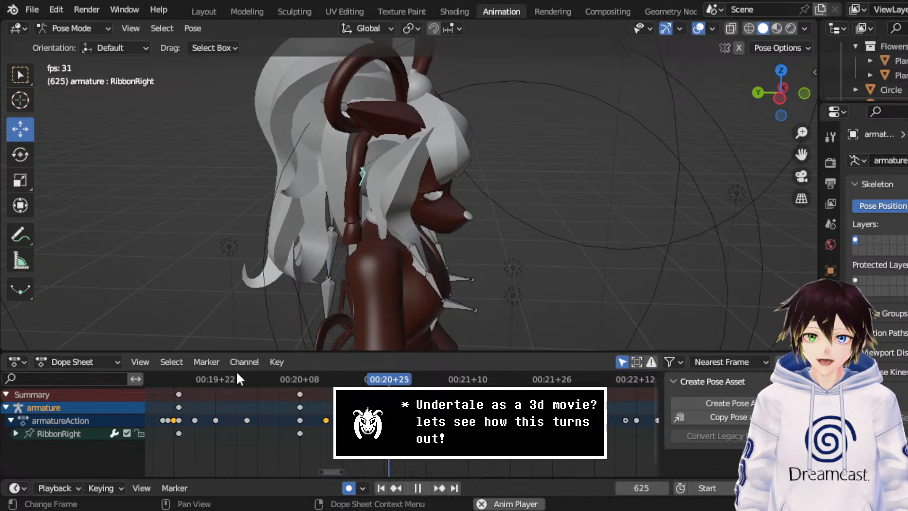
key(space)
- Rotate RibbonRight at frame 624 from the side so the ribbon tip swings forward, and replay up to frame 637
click(384, 381)
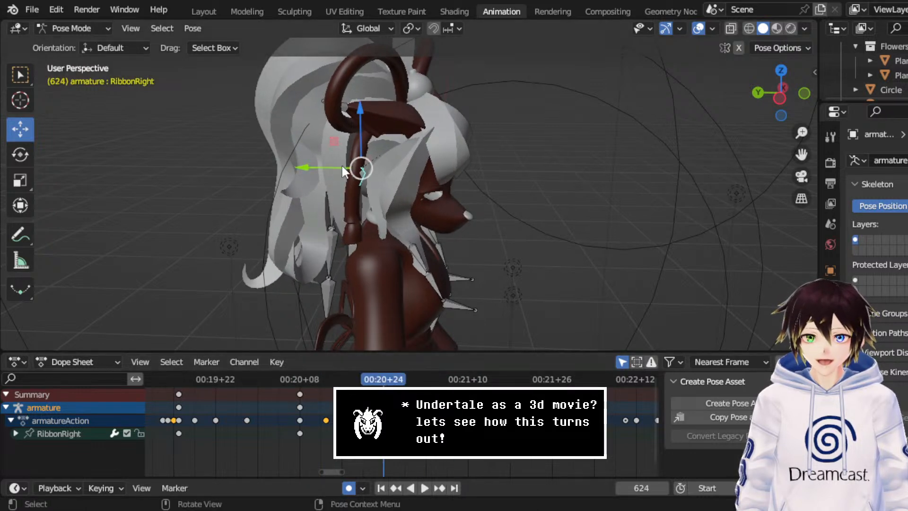
click(20, 155)
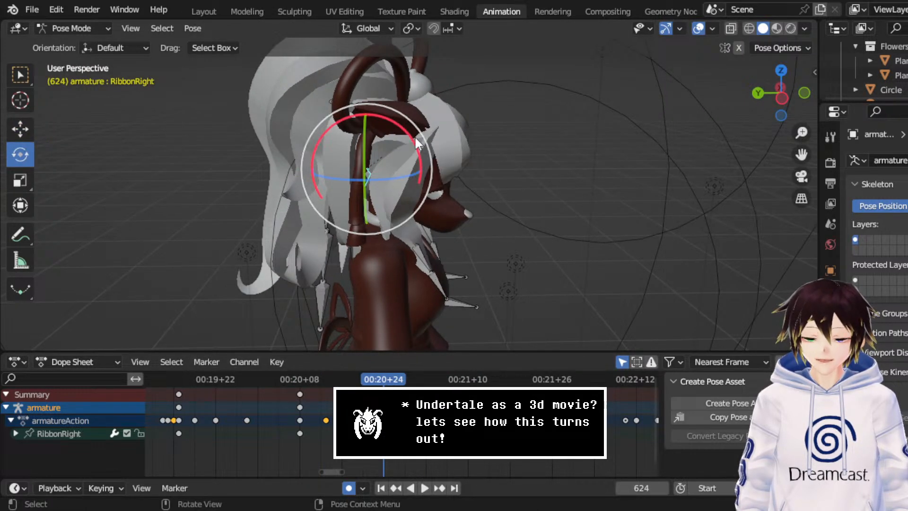
drag(414, 135, 401, 136)
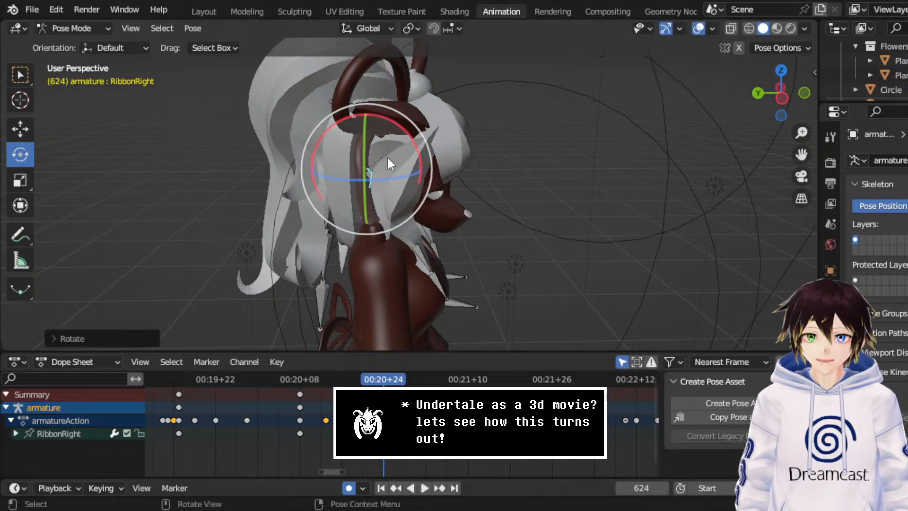
mouse_move(388, 156)
middle_down()
mouse_move(343, 153)
mouse_move(386, 157)
middle_up()
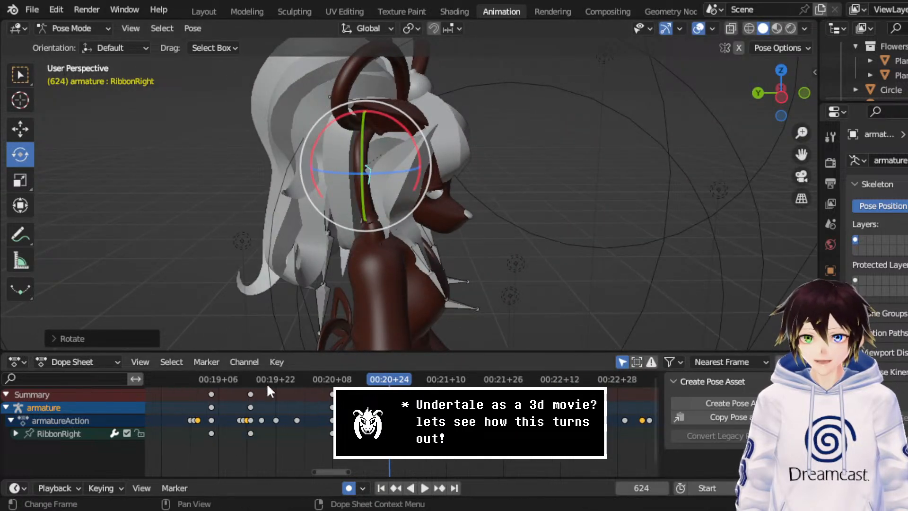
scroll(250, 377, down, 2)
click(241, 372)
key(space)
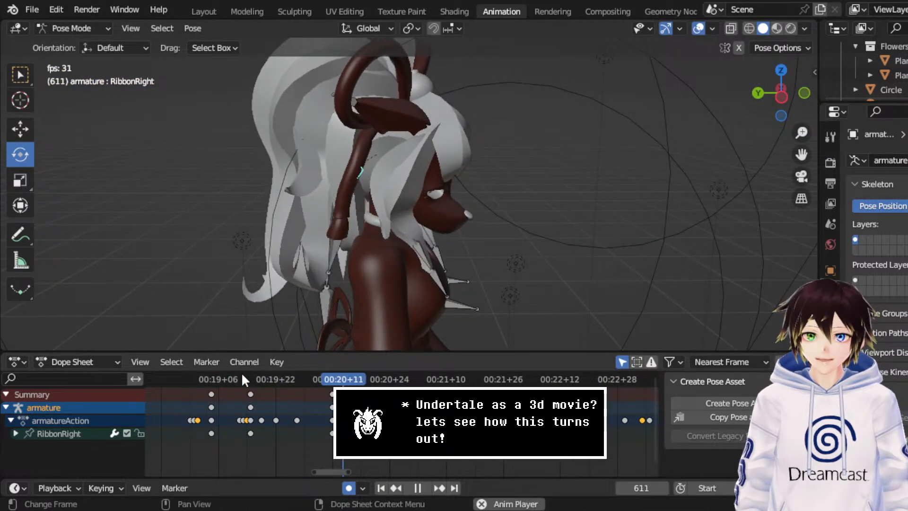
key(space)
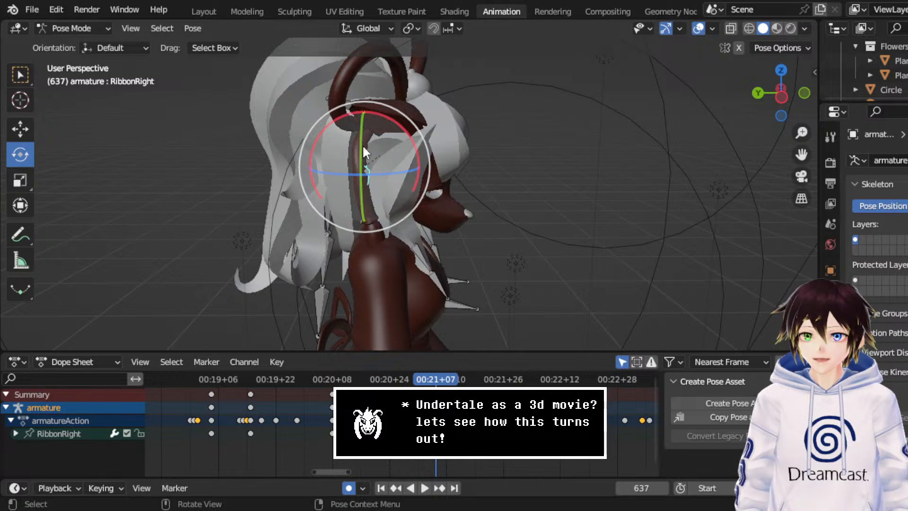
- Rotate RibbonRight slightly backward at frame 637 and move it to reposition the ribbon beside the hair
drag(405, 125, 409, 130)
middle_drag(409, 131, 388, 132)
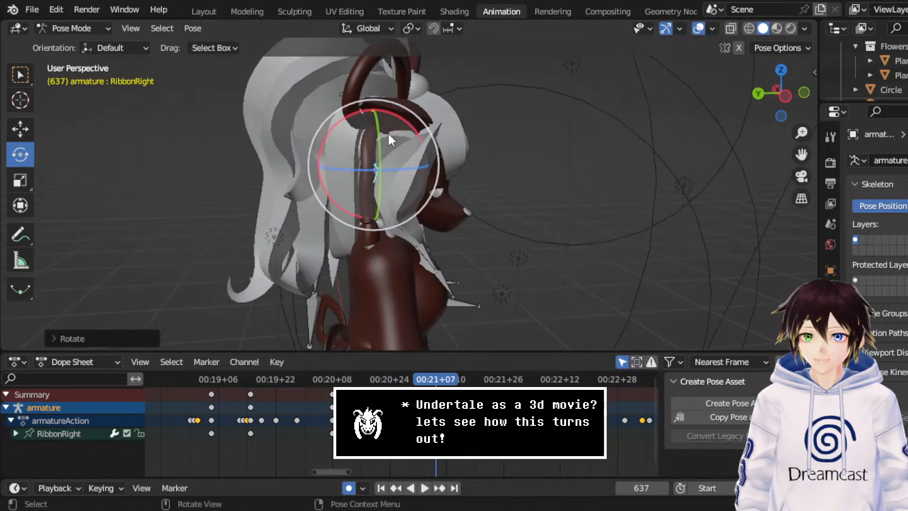
click(19, 129)
middle_drag(289, 162, 335, 172)
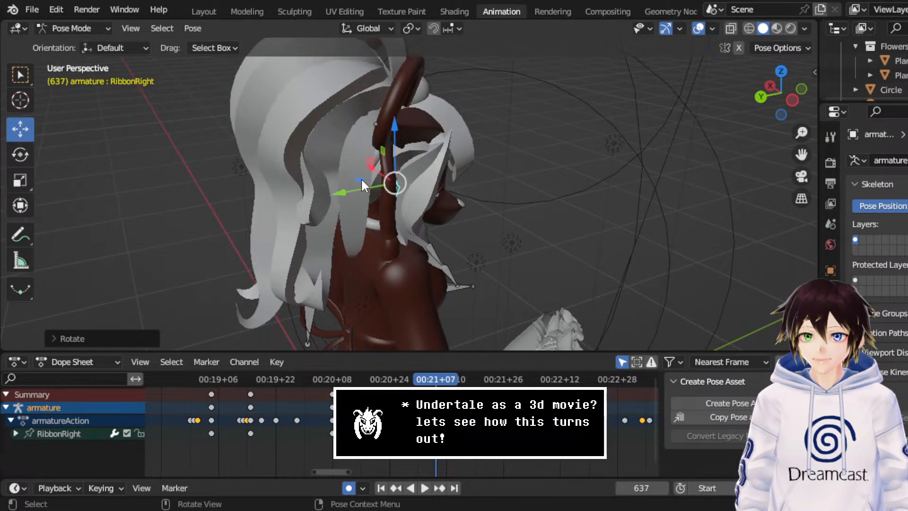
drag(361, 179, 354, 179)
middle_drag(353, 179, 245, 149)
- Replay the ribbon swing from frame 624 and from about frame 573, checking it from several angles, and save the project
click(390, 380)
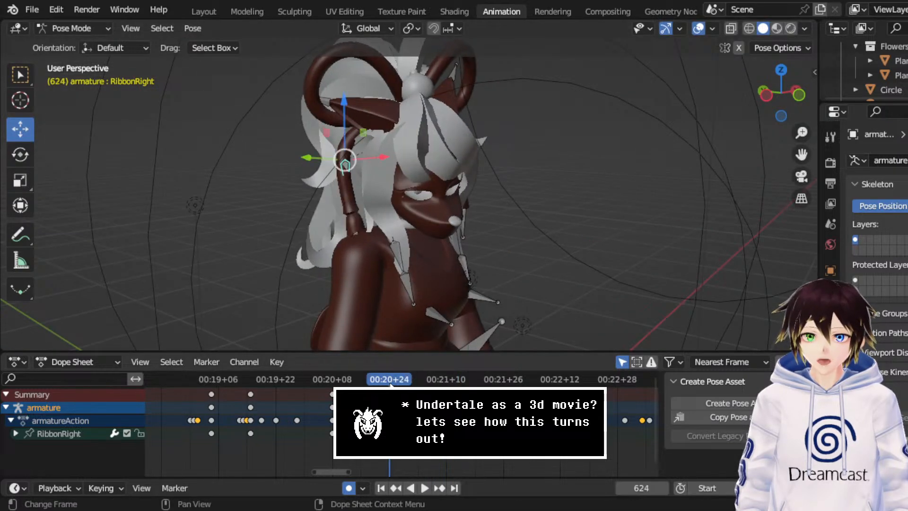
key(space)
key(space)
middle_drag(370, 227, 418, 232)
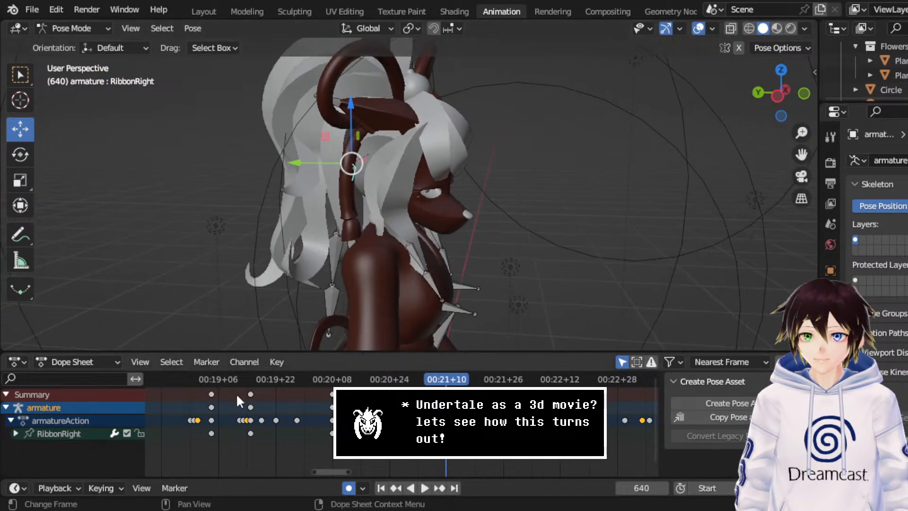
click(208, 379)
key(space)
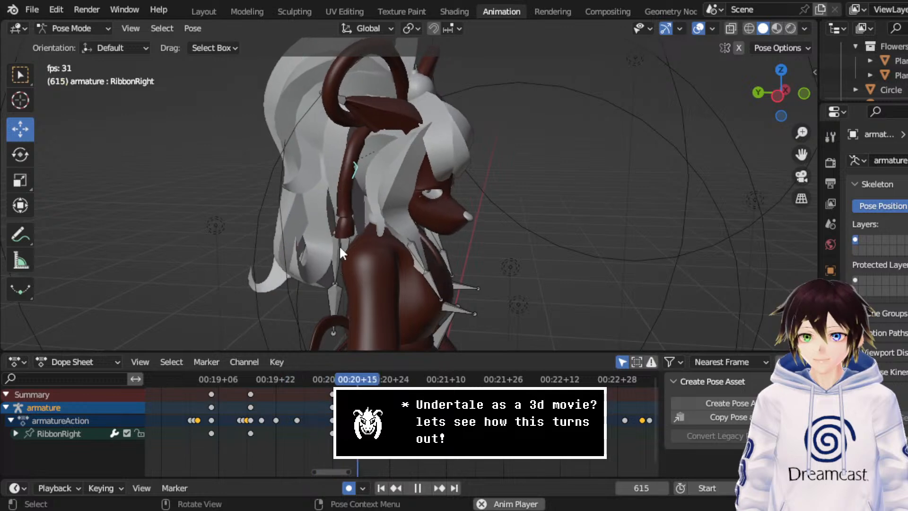
key(space)
middle_drag(440, 193, 401, 183)
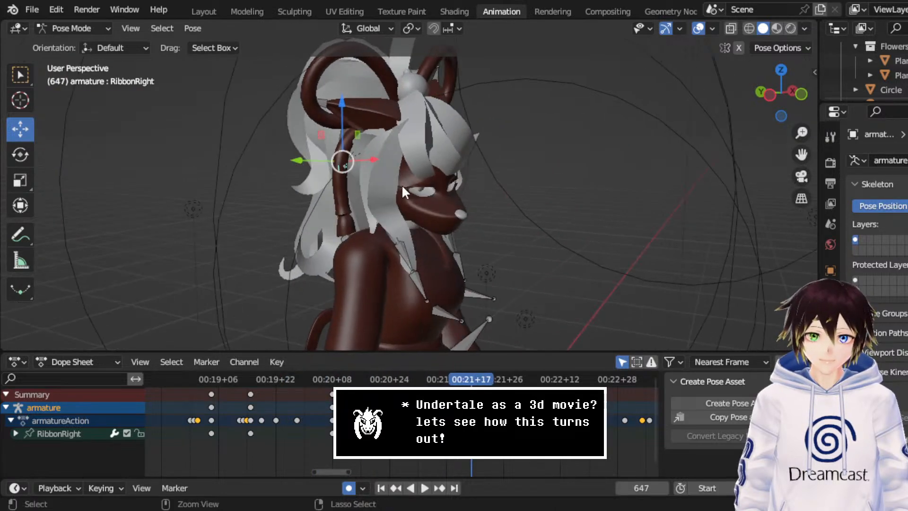
key(ctrl+s)
- Play and scrub beyond frame 647, view the ribbon from the side, and advance the timeline to frame 673
key(space)
key(space)
middle_drag(489, 174, 478, 189)
drag(519, 381, 542, 381)
right_click(545, 168)
click(545, 168)
click(545, 168)
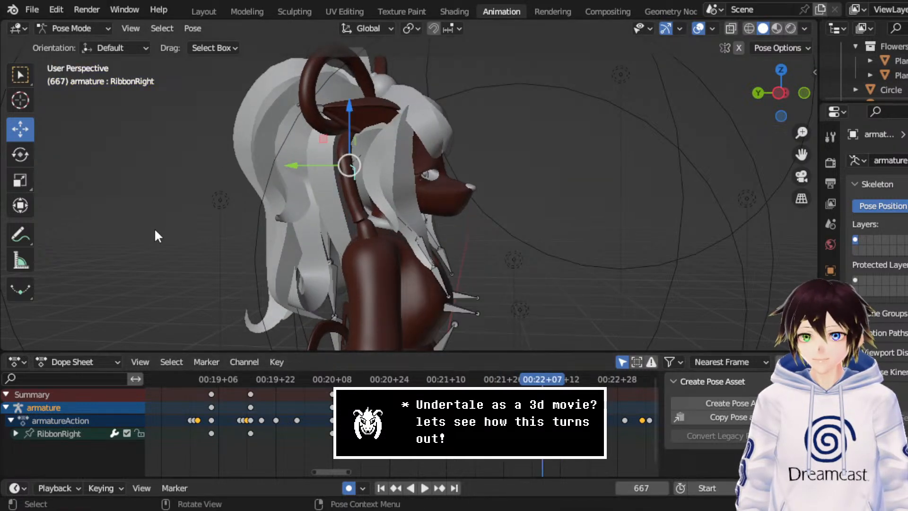
key(Right)
key(Right)
key(Right)
key(Right)
key(Right)
key(Right)
- Rotate RibbonRight backward at frame 673 so the ribbon hangs straight down, and move it to fit beside the head
click(20, 154)
middle_drag(416, 191, 424, 147)
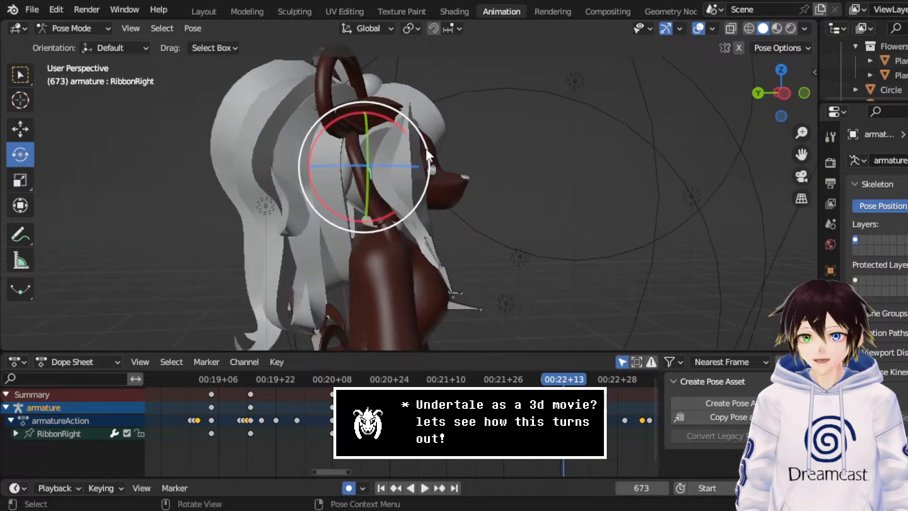
drag(424, 146, 426, 158)
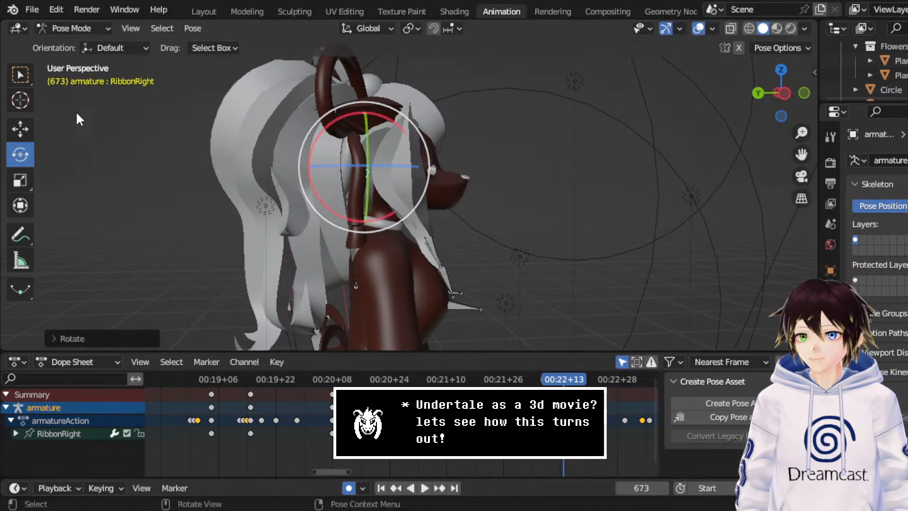
middle_drag(213, 148, 346, 184)
click(20, 130)
middle_drag(544, 194, 420, 219)
drag(310, 183, 305, 173)
middle_drag(305, 173, 417, 181)
- Refine RibbonRight at frame 673 with another rotation and a small move, working from side and front angles
click(21, 155)
middle_drag(88, 171, 396, 195)
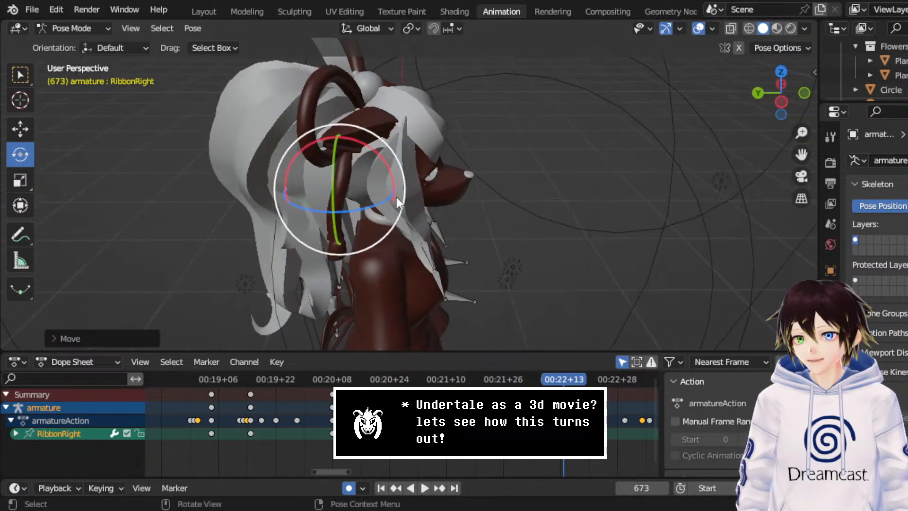
drag(371, 212, 381, 158)
middle_drag(381, 158, 331, 146)
click(20, 129)
middle_drag(180, 152, 380, 157)
drag(380, 157, 378, 154)
- Replay and scrub the ribbon motion from about frame 655 to frame 700 in the side view
click(508, 380)
middle_drag(480, 223, 487, 314)
key(space)
key(space)
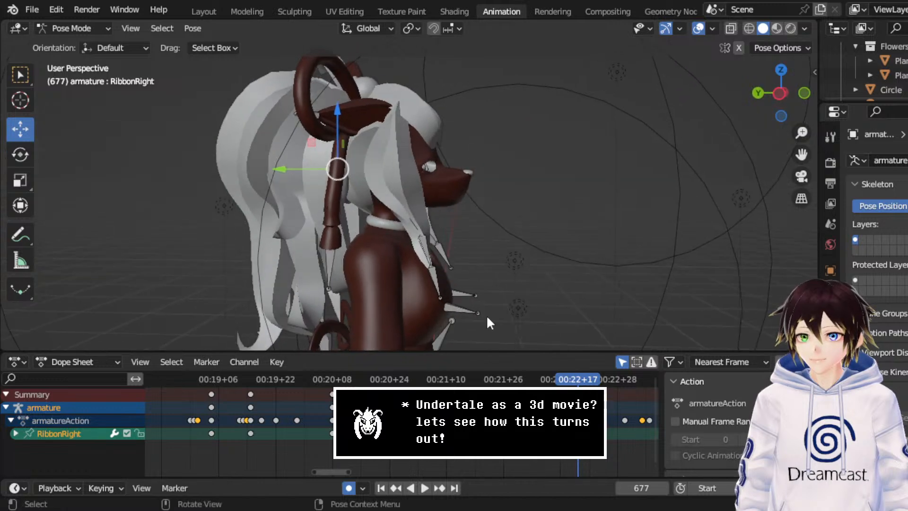
drag(505, 381, 573, 408)
click(501, 383)
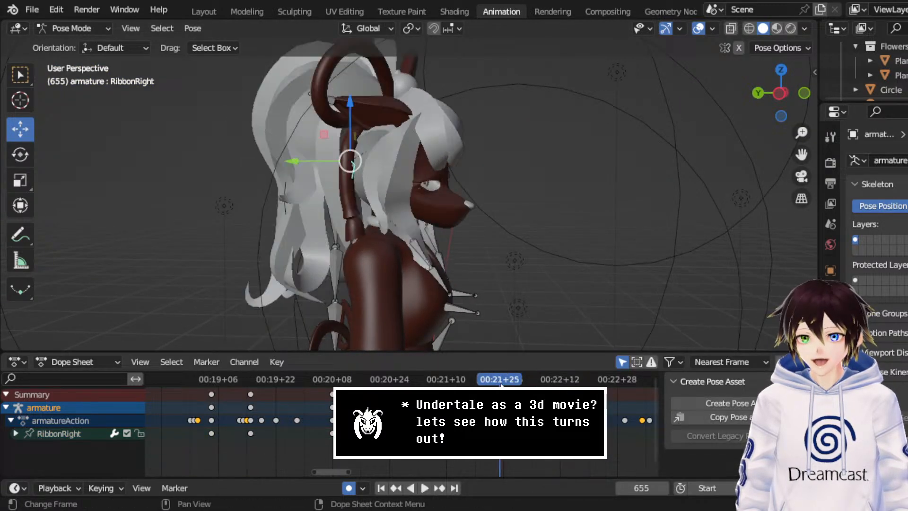
key(space)
key(space)
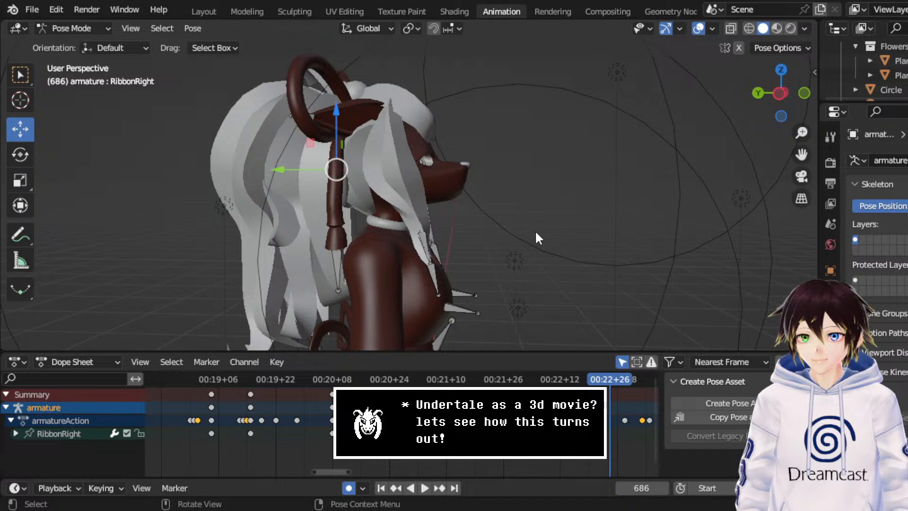
key(space)
key(space)
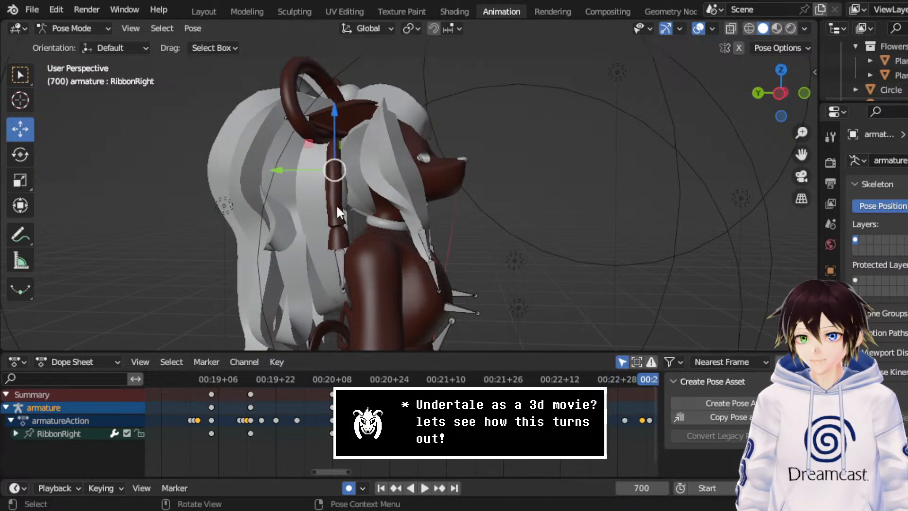
- Rotate RibbonRight at frame 700 in the left orthographic view so the ribbon hangs vertically, and replay the motion
middle_drag(337, 207, 345, 207)
click(21, 155)
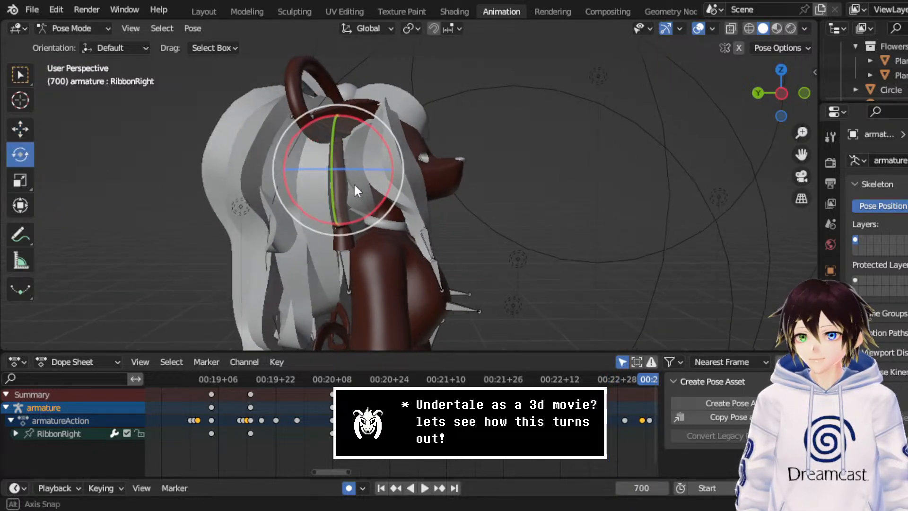
click(781, 93)
click(781, 93)
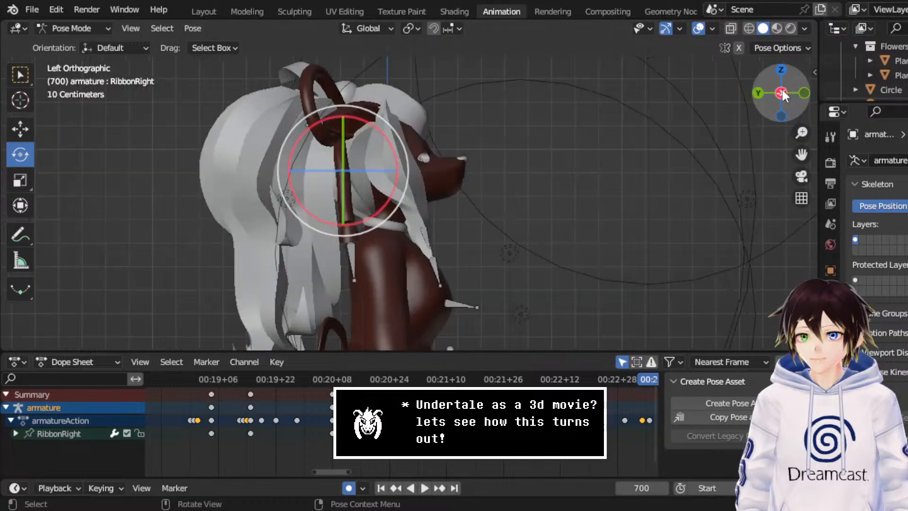
key(r)
drag(415, 142, 416, 144)
middle_drag(594, 420, 464, 420)
key(space)
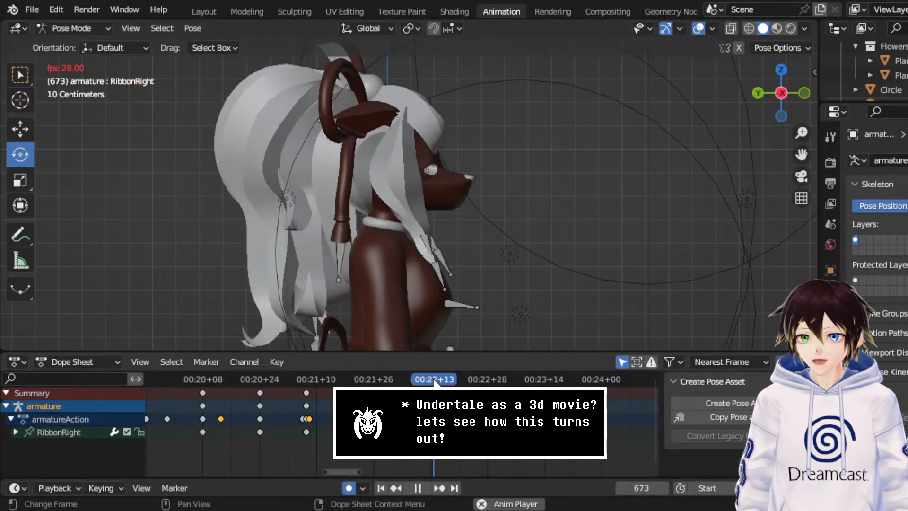
key(Escape)
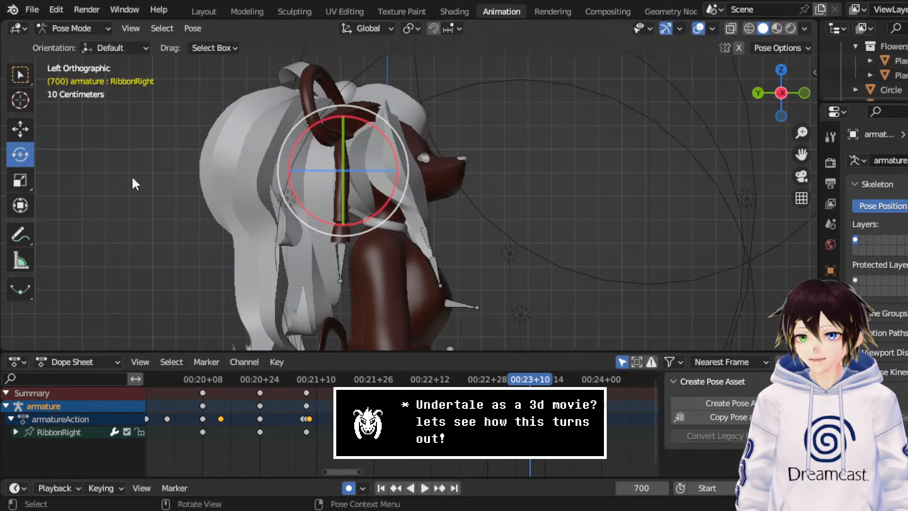
- Move RibbonRight slightly toward the back of the head at frame 700 and save the project
click(23, 130)
drag(318, 170, 313, 171)
middle_drag(312, 171, 364, 168)
key(ctrl+s)
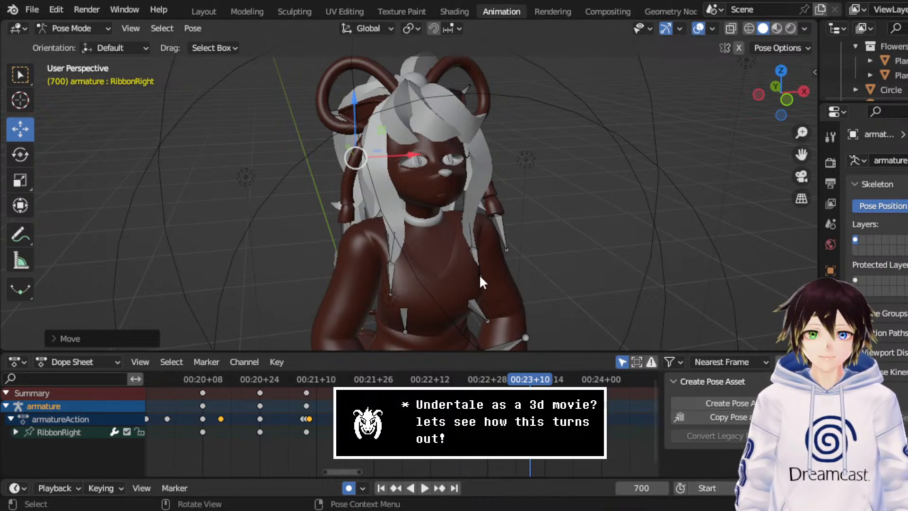
- Review the armature's keyframes across the whole animation in the Dope Sheet and save the project
scroll(400, 426, down, 4)
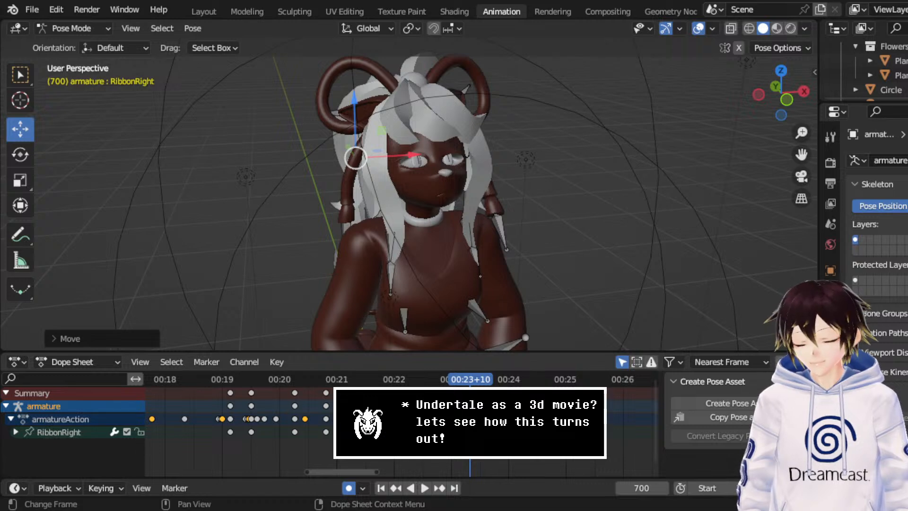
scroll(403, 425, down, 2)
middle_drag(402, 426, 442, 427)
middle_drag(438, 262, 455, 245)
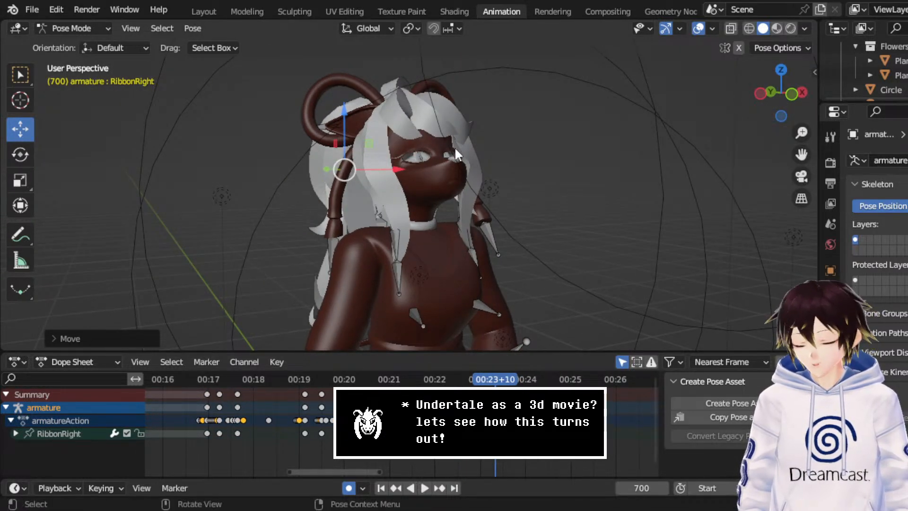
middle_drag(460, 425, 298, 425)
scroll(298, 426, down, 2)
scroll(299, 424, down, 5)
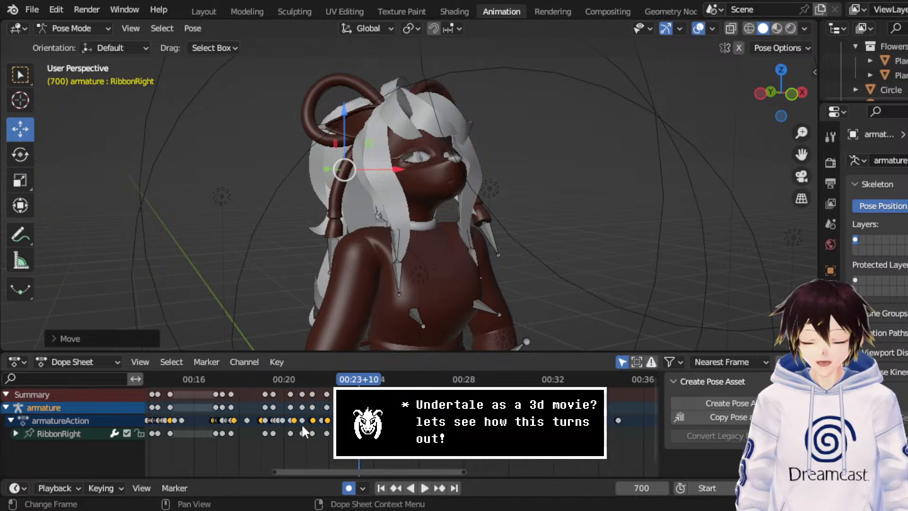
key(ctrl+s)
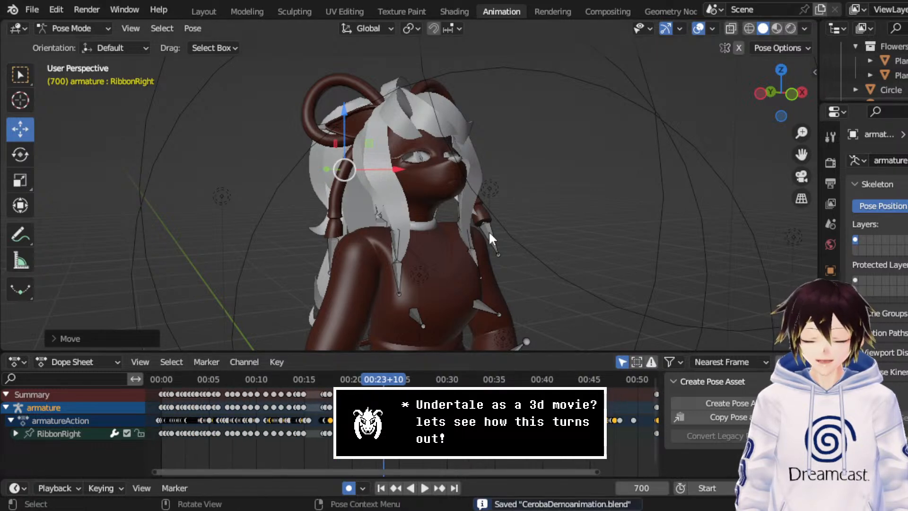
- Inspect the head, hair and both ribbons at frame 700 from the side, three-quarter and front angles
middle_drag(489, 231, 470, 245)
drag(807, 156, 838, 117)
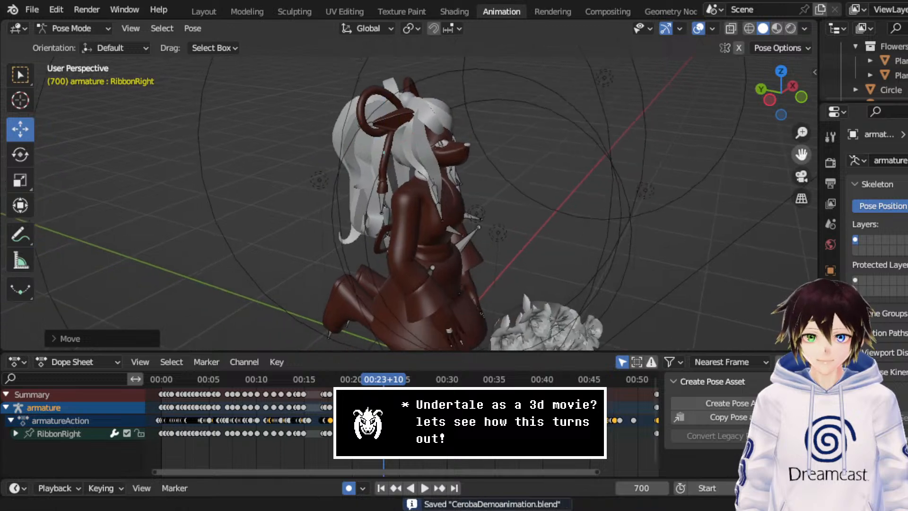
scroll(416, 123, up, 2)
middle_drag(482, 165, 442, 162)
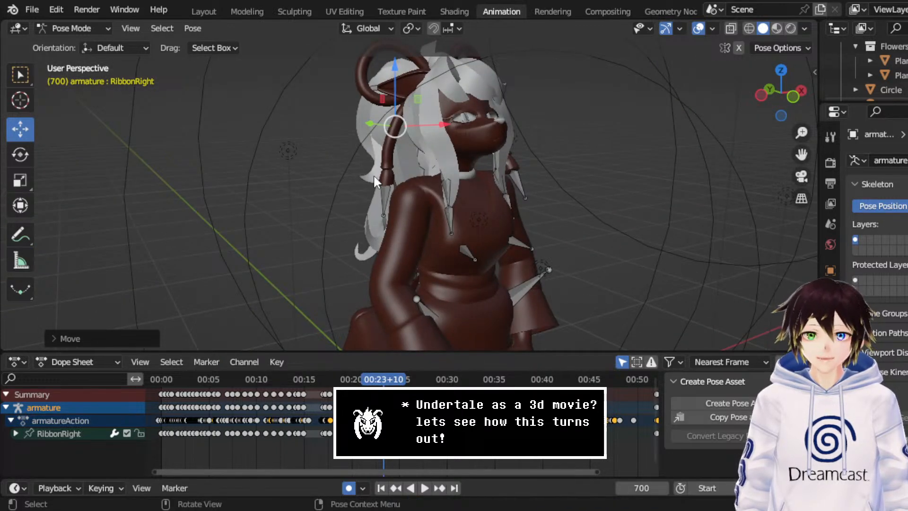
middle_drag(449, 110, 383, 112)
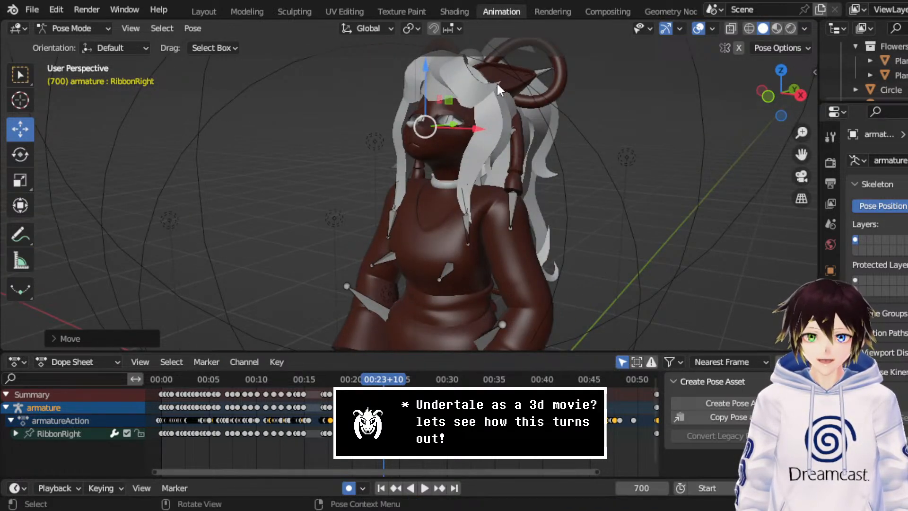
middle_drag(523, 115, 484, 146)
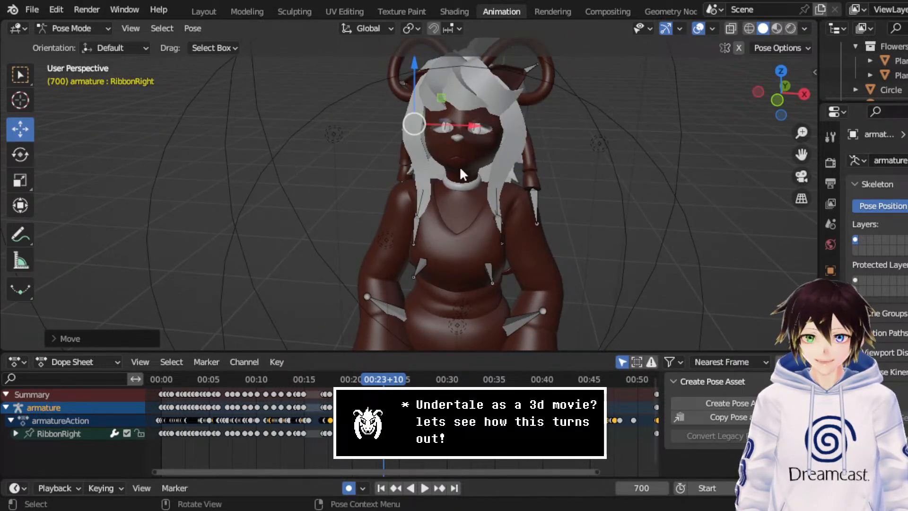
middle_drag(422, 180, 502, 173)
drag(805, 158, 765, 206)
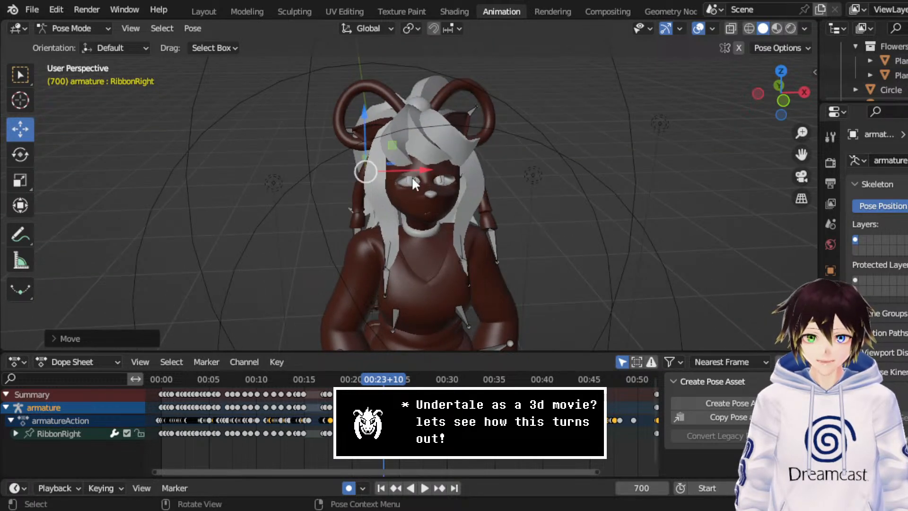
middle_drag(415, 170, 455, 157)
scroll(455, 157, up, 3)
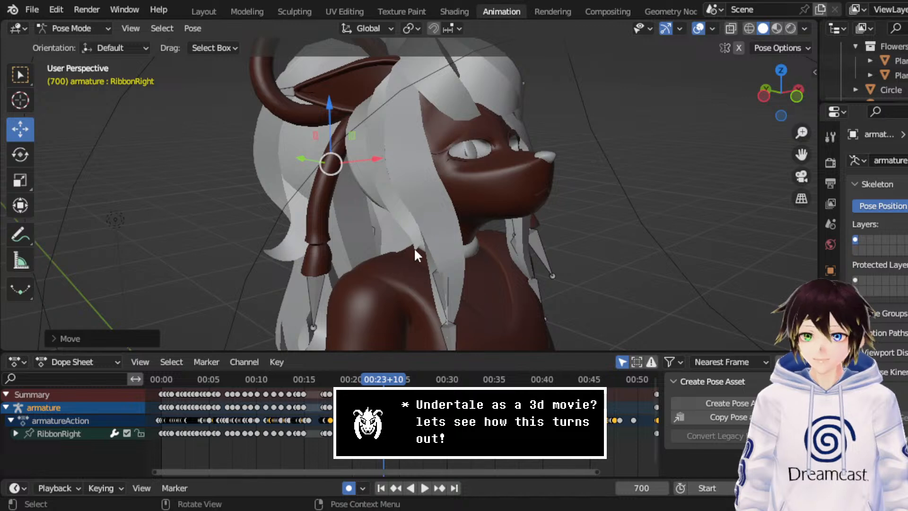
- Play forward to frame 812, rotate RibbonRight slightly in the left orthographic view, and move it a little toward the back of the head
scroll(391, 426, up, 5)
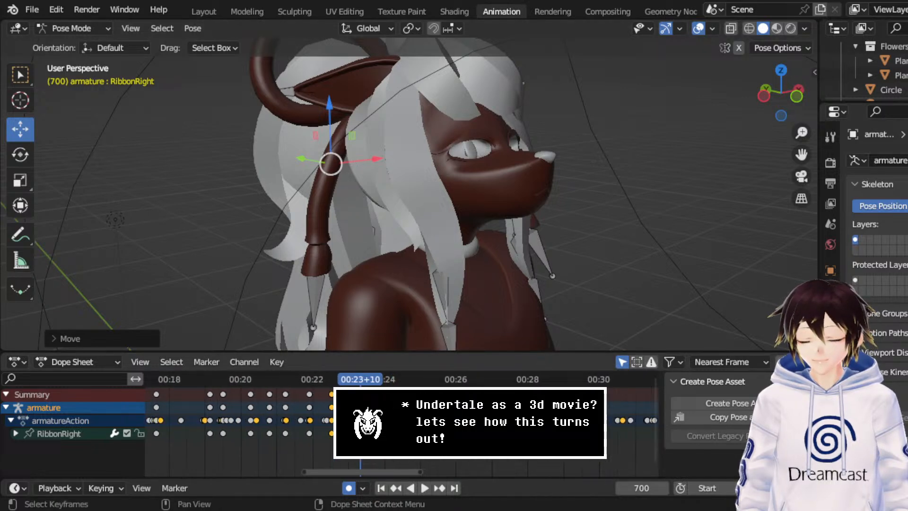
scroll(392, 426, up, 2)
key(space)
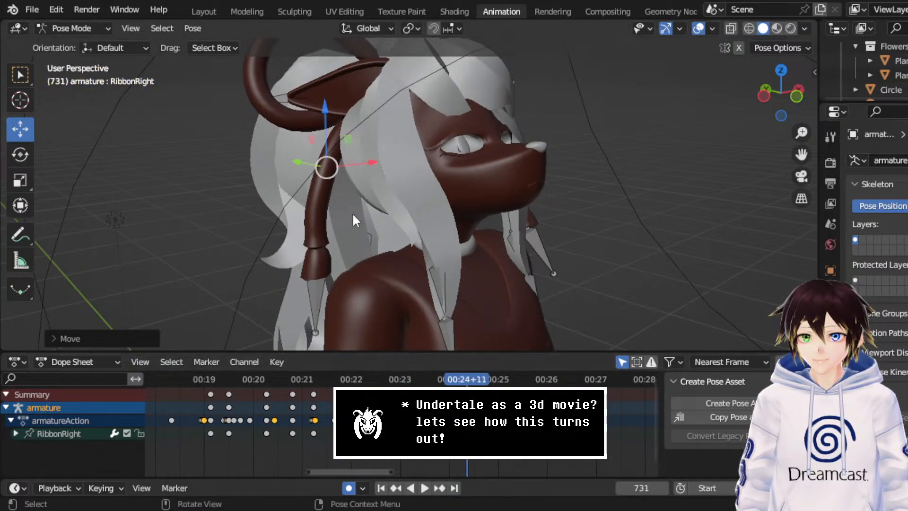
middle_drag(355, 220, 428, 189)
key(space)
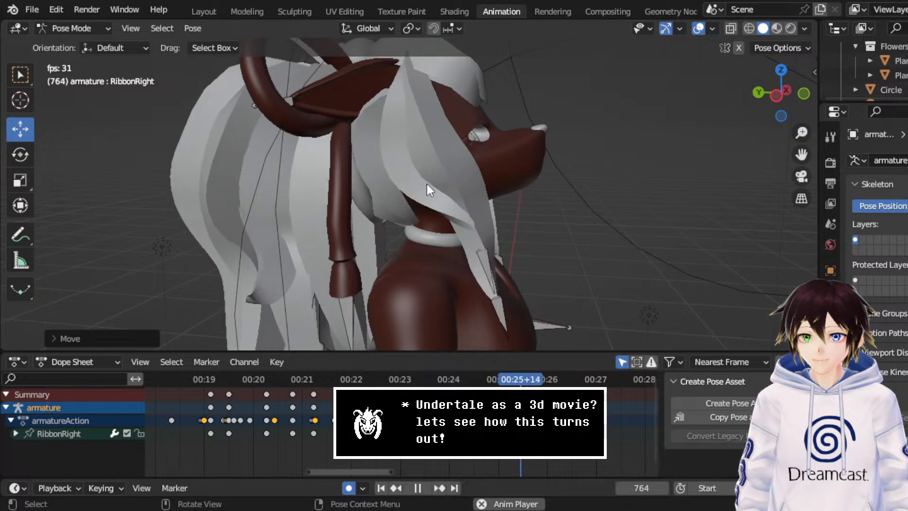
key(space)
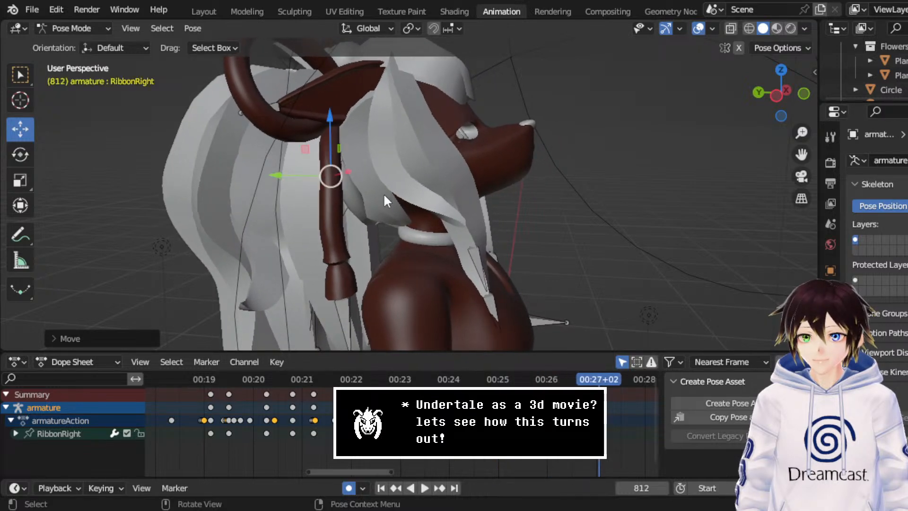
click(19, 151)
middle_drag(338, 180, 377, 169)
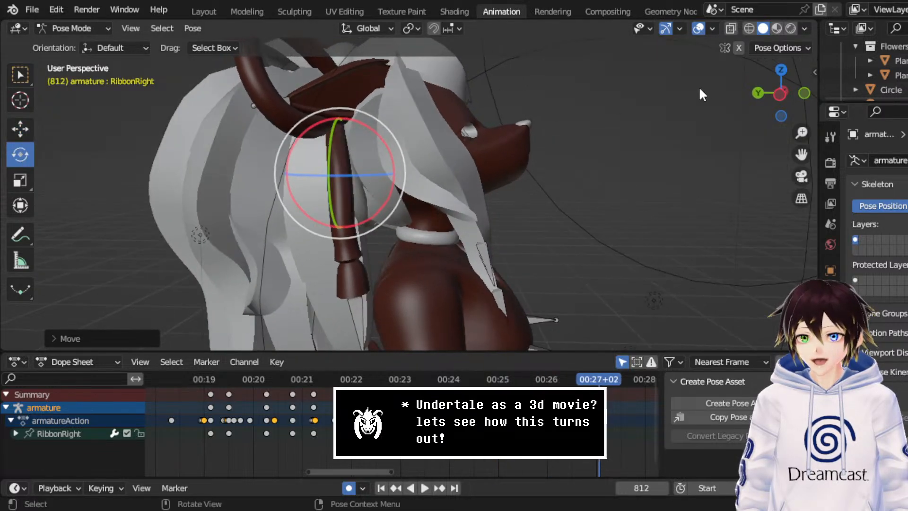
click(780, 95)
drag(412, 138, 424, 150)
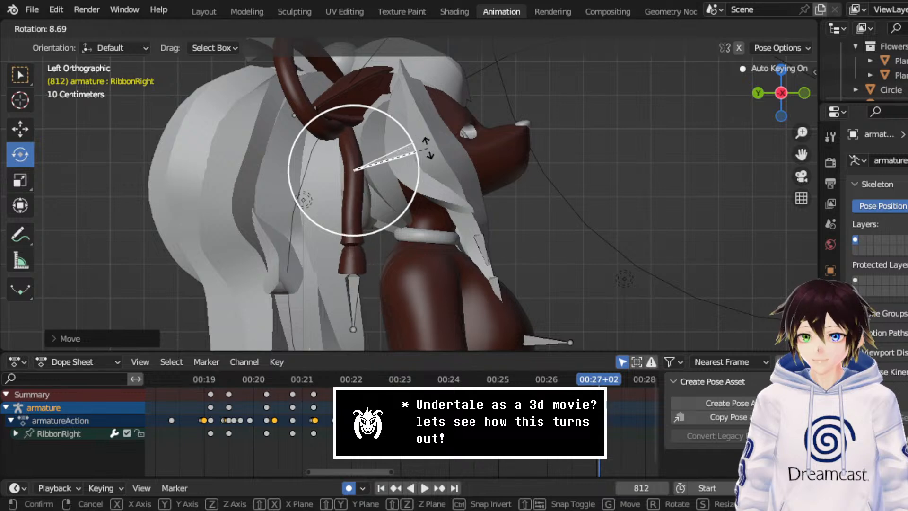
click(20, 129)
drag(320, 169, 305, 169)
- Replay the ribbon motion from around frame 700 through frame 858, viewing it from the side
middle_drag(305, 169, 485, 162)
click(412, 382)
key(space)
scroll(472, 174, down, 3)
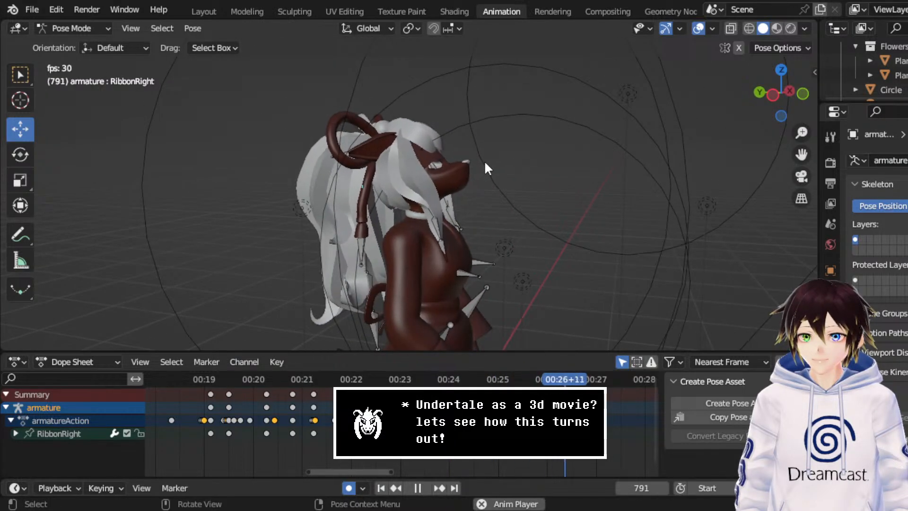
key(space)
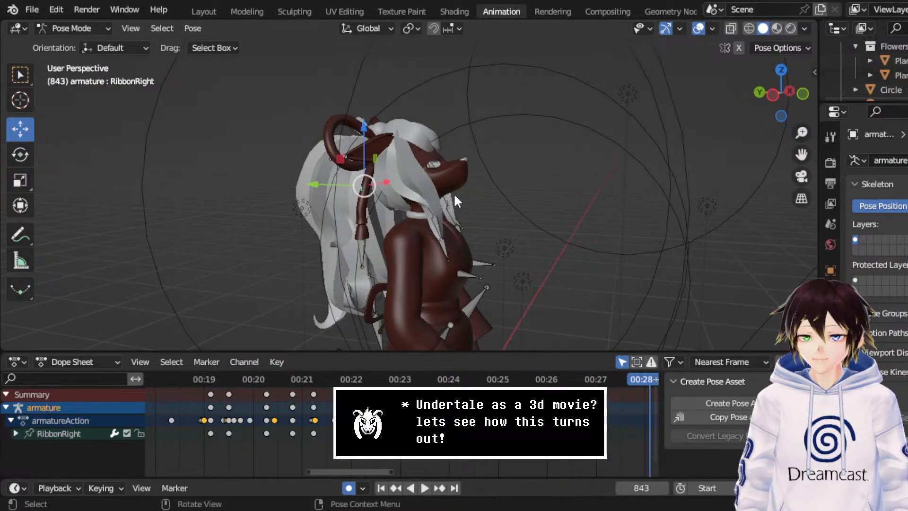
middle_drag(453, 193, 472, 209)
key(space)
key(space)
- Insert a keyframe for RibbonRight at frame 855 and save the project
middle_drag(568, 426, 419, 426)
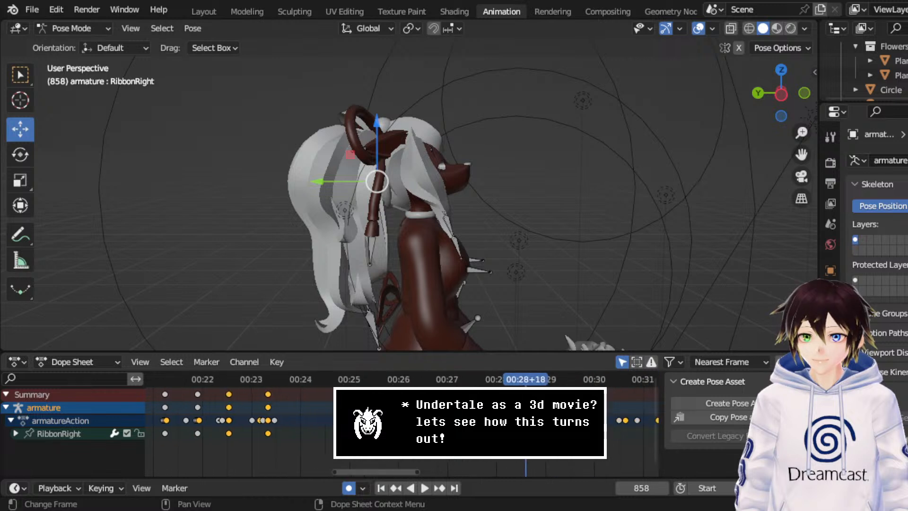
drag(522, 382, 521, 381)
right_click(511, 168)
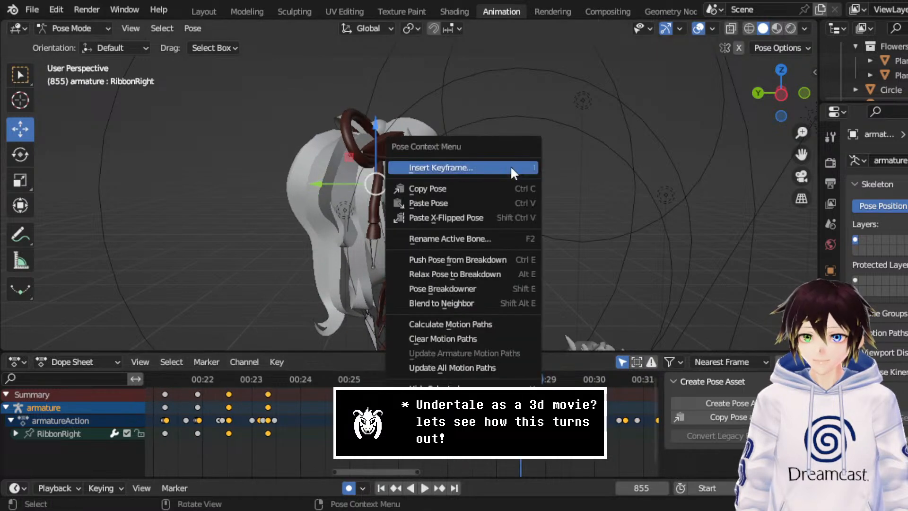
click(511, 168)
click(511, 169)
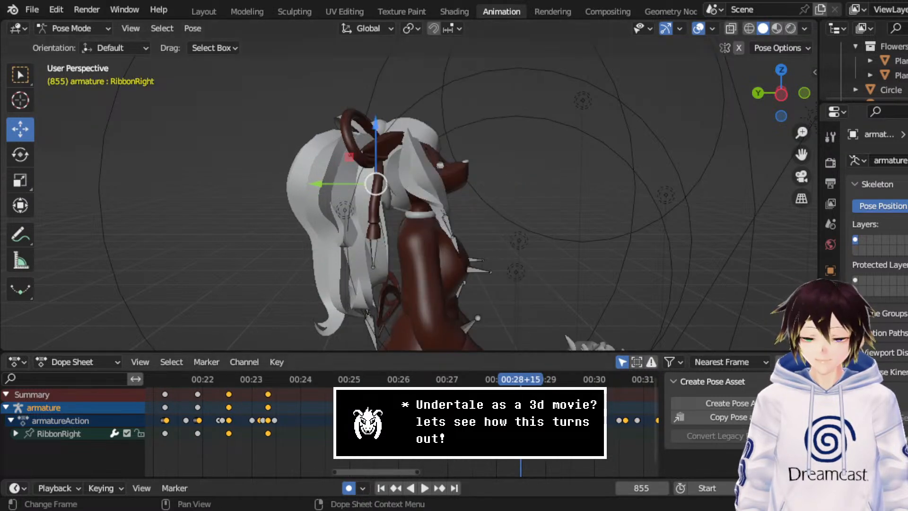
middle_drag(473, 426, 405, 425)
key(ctrl+s)
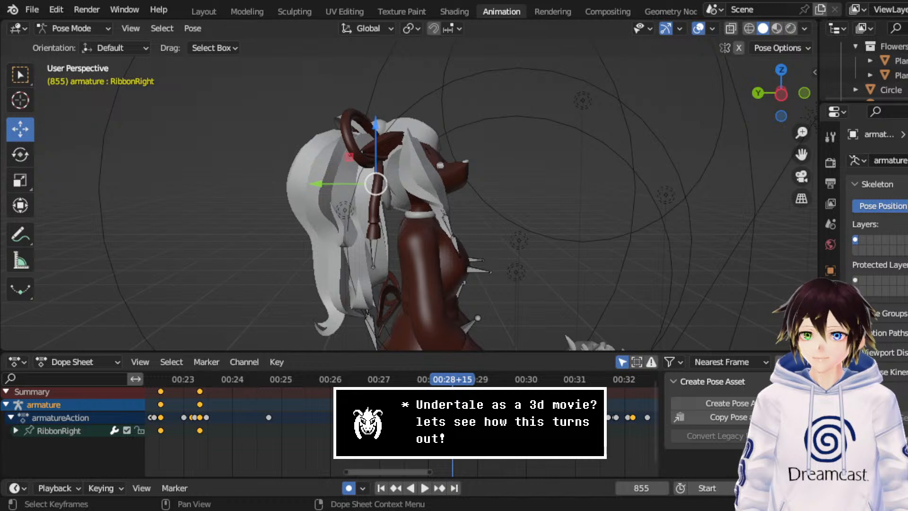
- Play forward to frame 895 and rotate RibbonRight in the left orthographic view so the raised ribbon hangs downward
scroll(331, 411, up, 3)
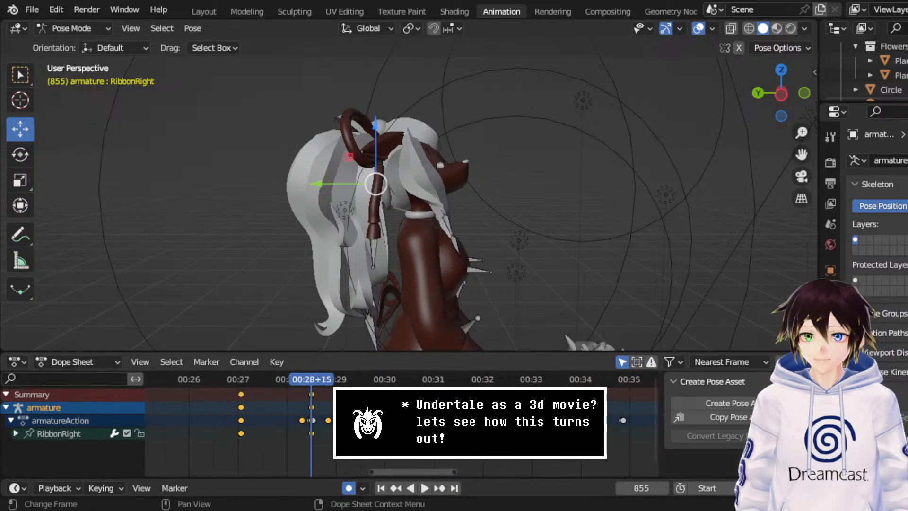
key(space)
key(space)
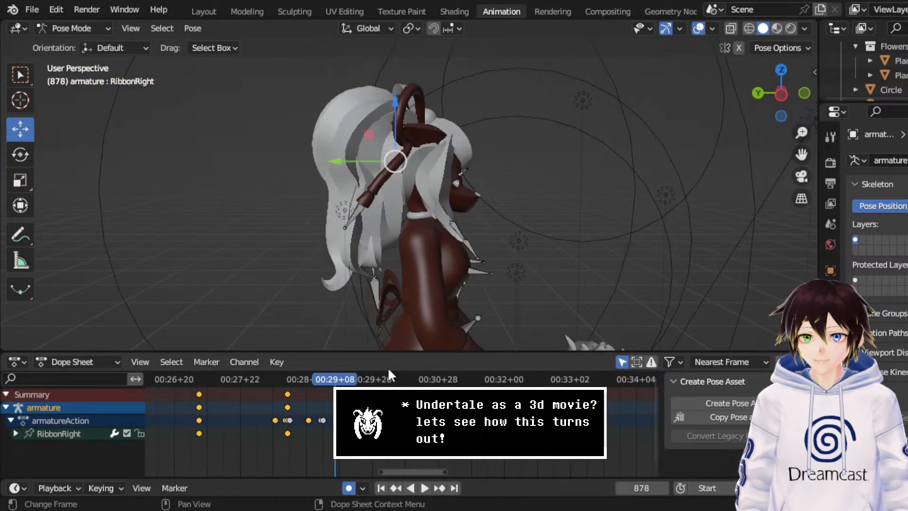
key(space)
key(space)
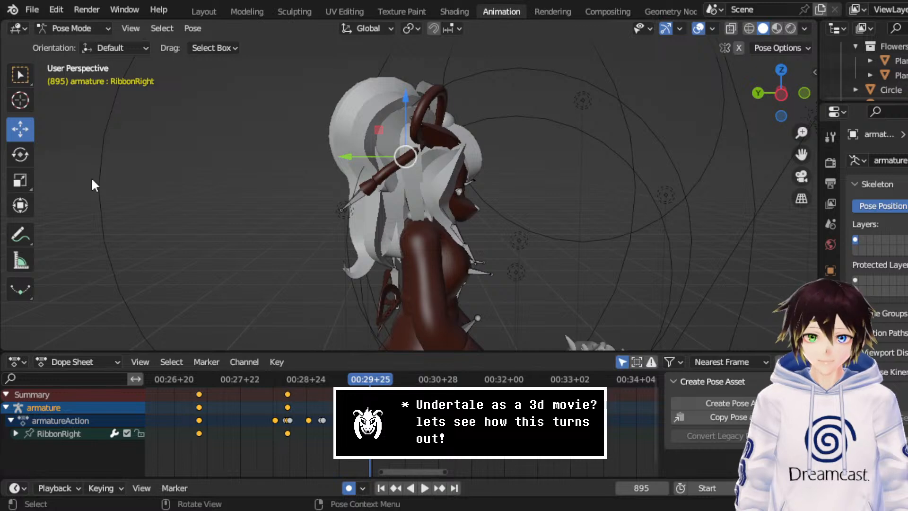
click(20, 155)
click(781, 93)
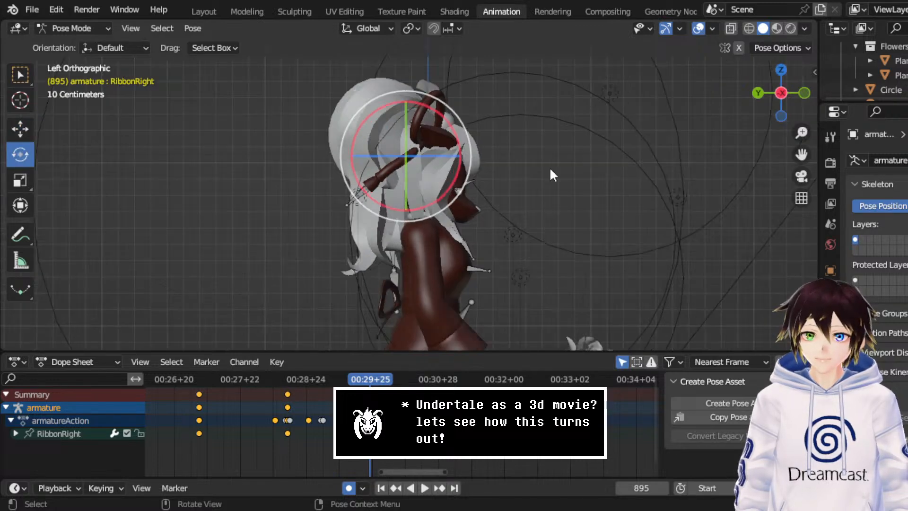
scroll(520, 165, up, 4)
drag(469, 114, 416, 53)
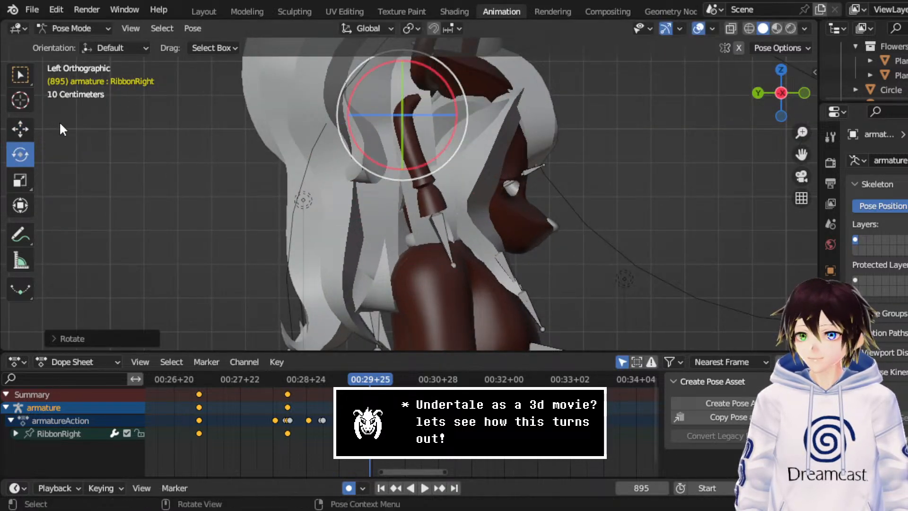
- Move RibbonRight forward and slightly down at frame 895, checking its attachment below the bow
click(10, 125)
drag(376, 88, 405, 100)
middle_drag(408, 135, 399, 157)
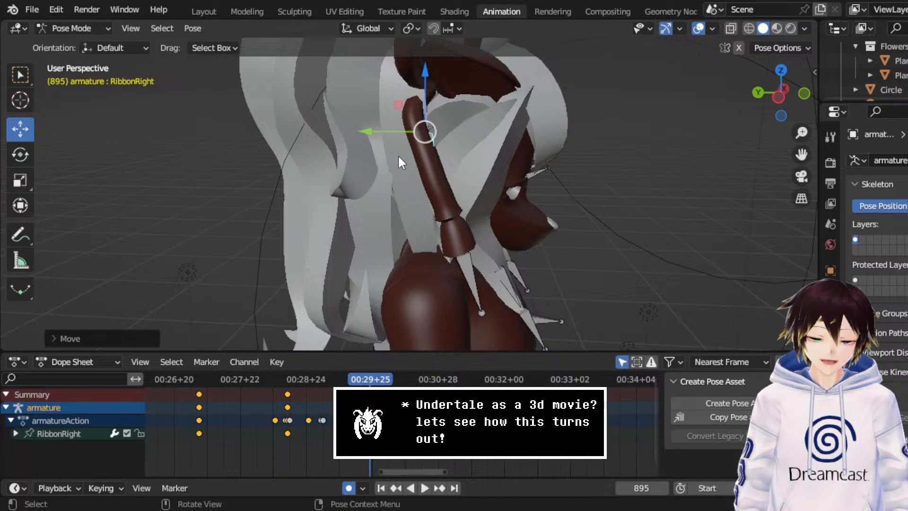
middle_drag(398, 155, 374, 159)
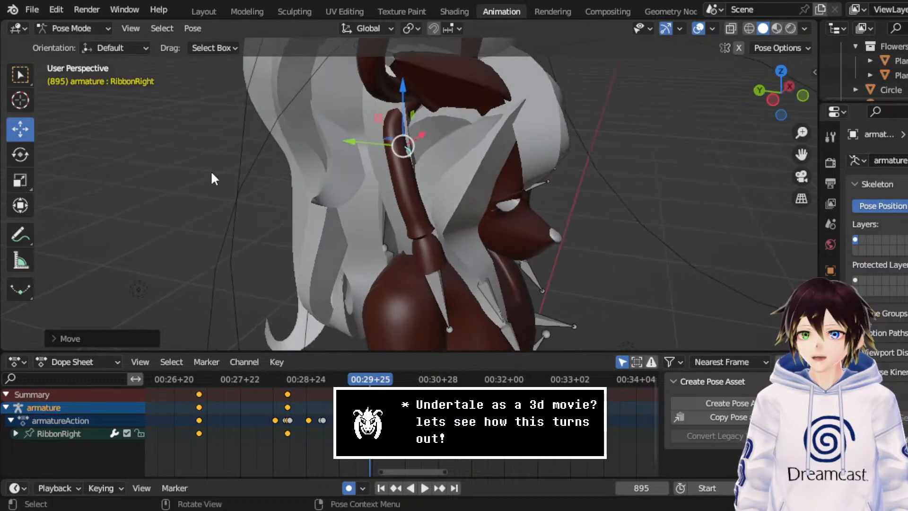
- Refine RibbonRight at frame 895 with two further rotations and a small move toward the face
click(23, 154)
middle_drag(302, 147, 482, 212)
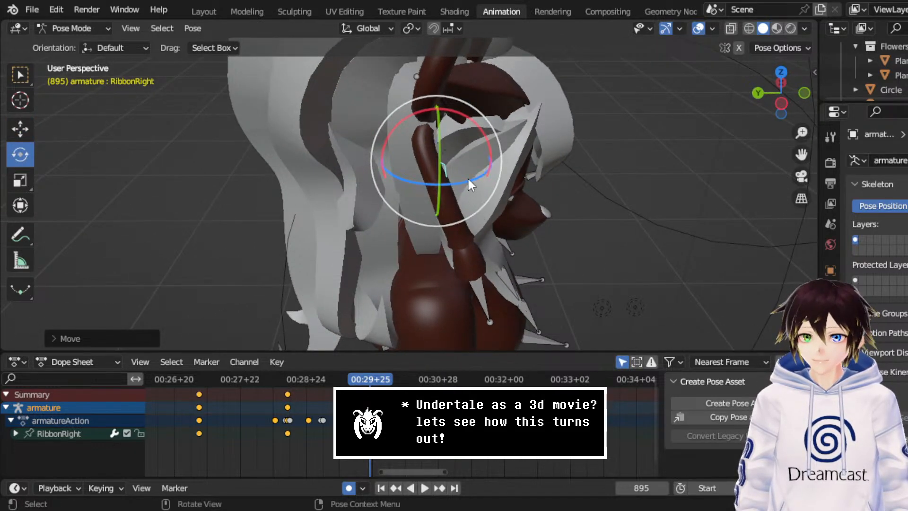
drag(465, 178, 436, 180)
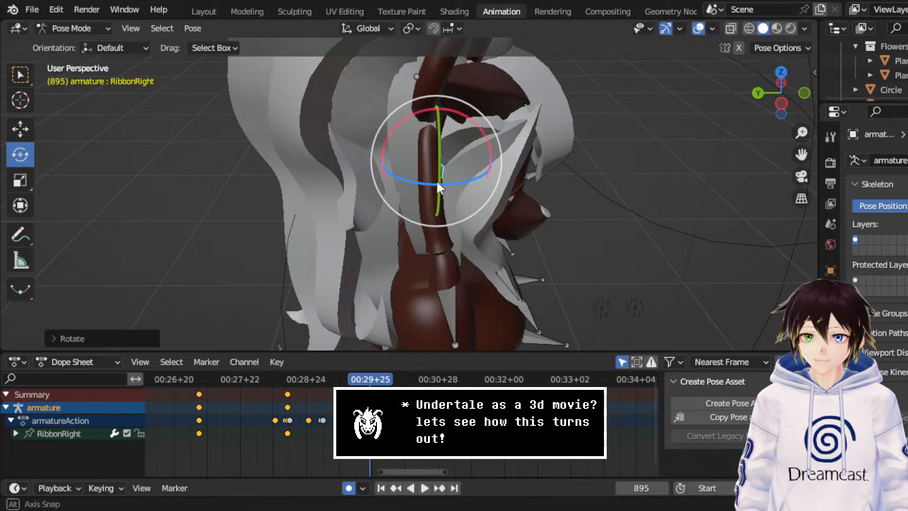
middle_drag(436, 180, 411, 147)
drag(430, 125, 433, 136)
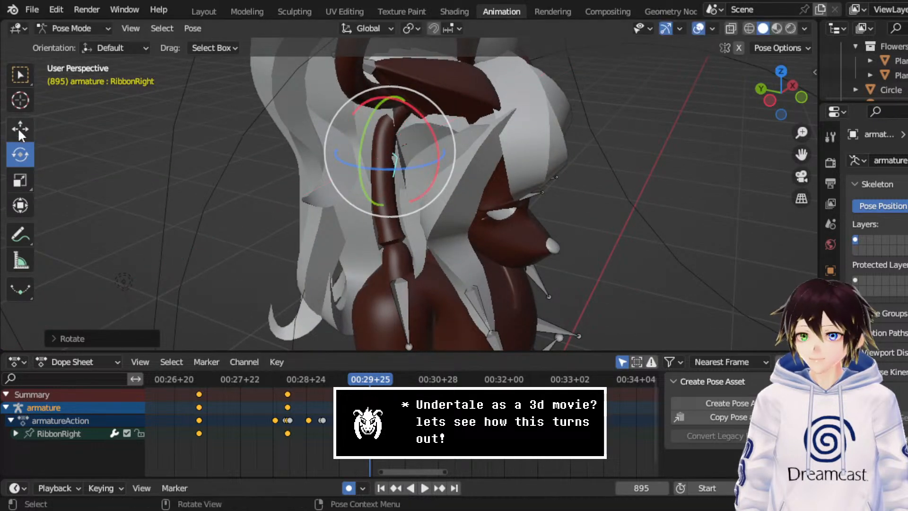
click(20, 128)
middle_drag(265, 152, 330, 149)
drag(350, 145, 377, 147)
middle_drag(422, 161, 387, 156)
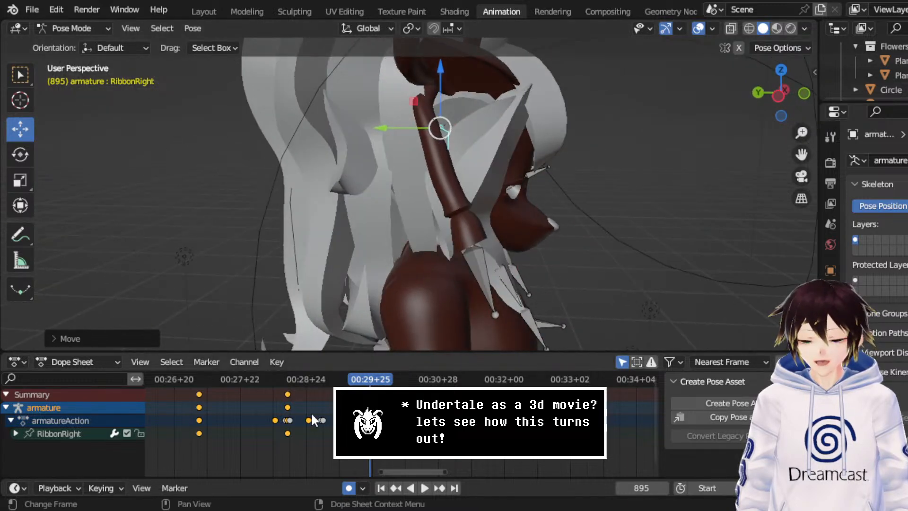
- Replay the ribbon motion leading into frame 895 and go to frame 885 to check the in-between pose
click(270, 375)
key(space)
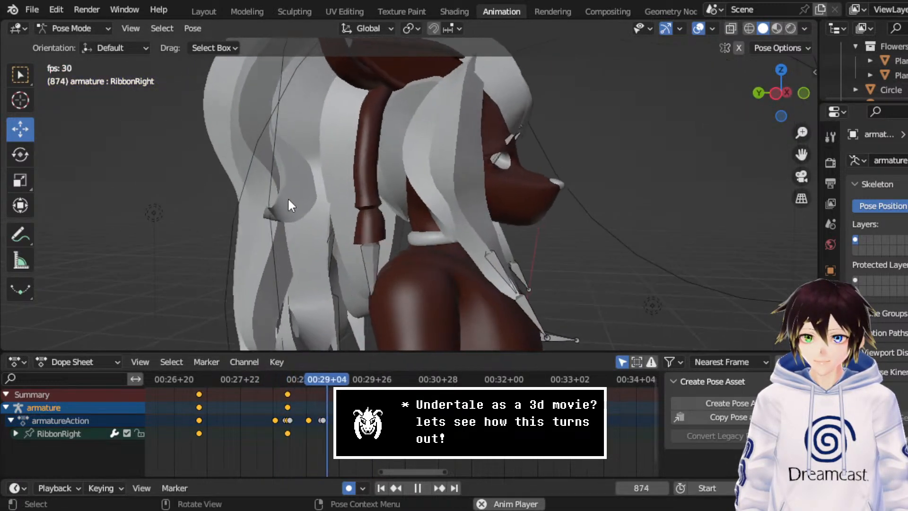
key(space)
click(349, 379)
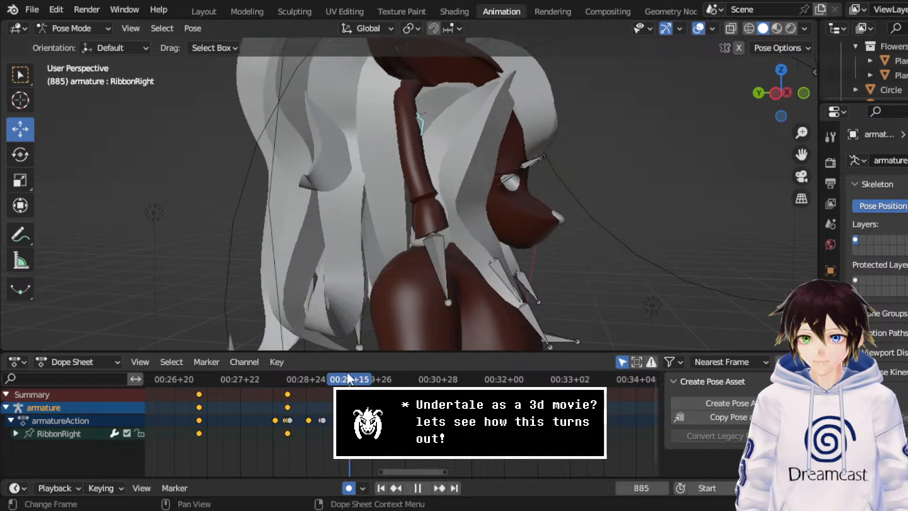
- Replay the RibbonRight motion and shift its frame 895 keyframe earlier to about frame 888
click(280, 378)
key(space)
key(space)
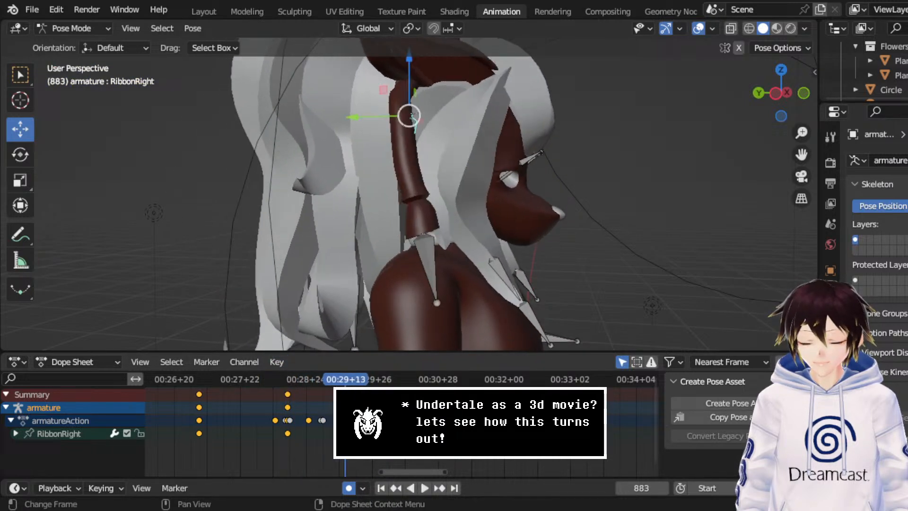
click(371, 382)
key(space)
drag(370, 394, 355, 394)
- Play forward to frame 902 and rotate RibbonRight so the ribbon starts swinging back from the face
click(284, 383)
key(space)
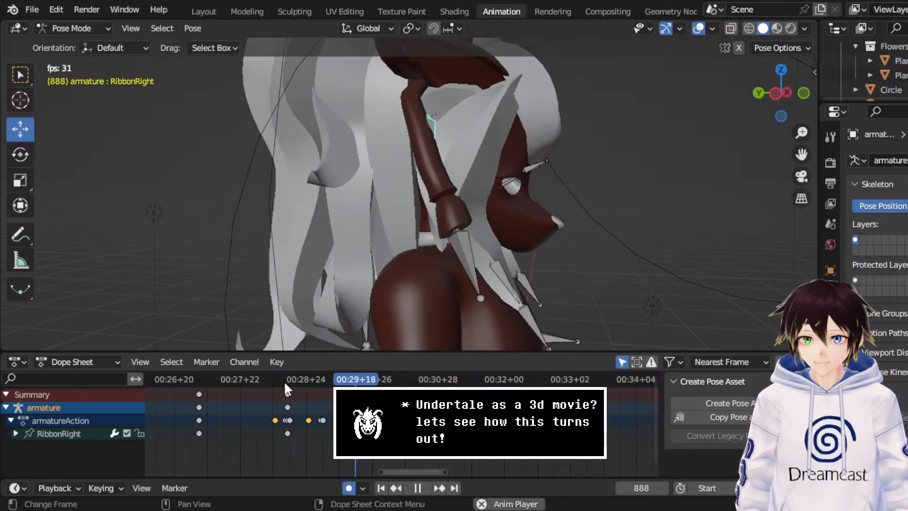
key(space)
key(space)
key(space)
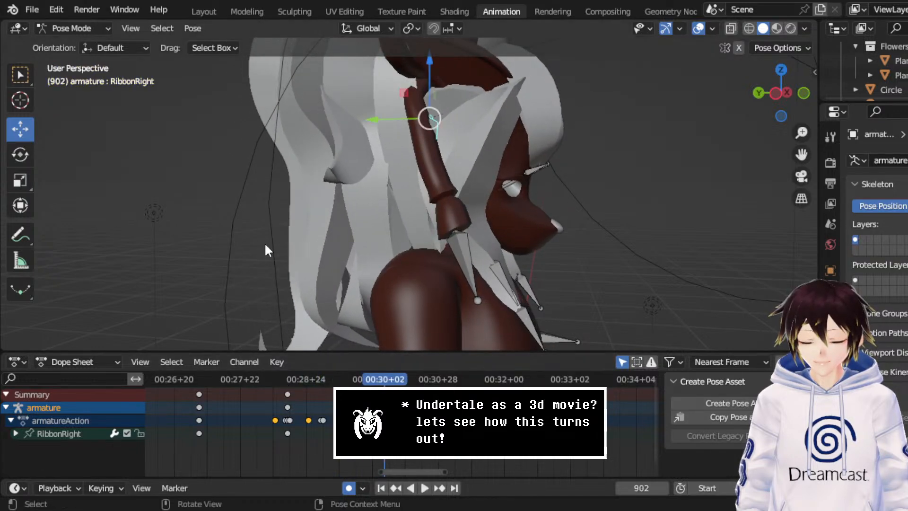
click(19, 155)
drag(476, 141, 455, 168)
middle_drag(457, 168, 482, 171)
click(21, 129)
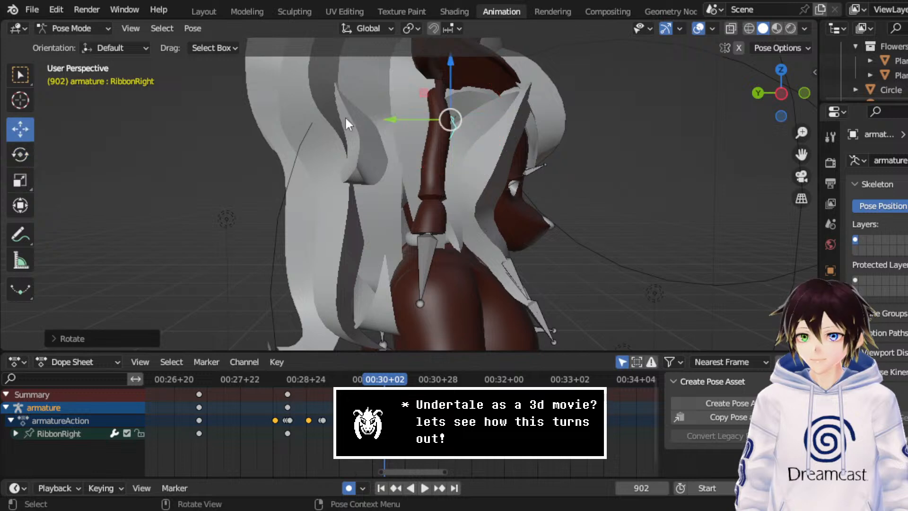
- Refine RibbonRight's rotation at frame 902 from several angles so the ribbon hangs almost straight down
middle_drag(345, 123, 211, 208)
click(20, 154)
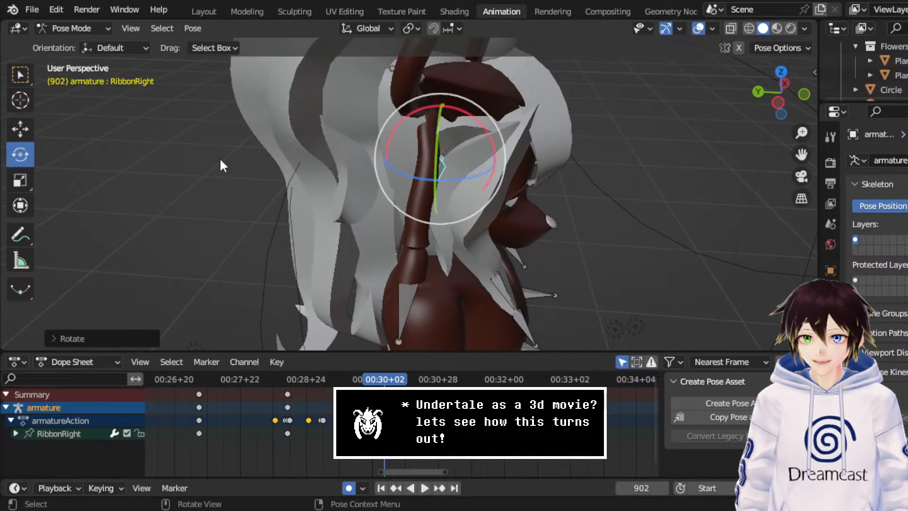
drag(459, 177, 486, 154)
middle_drag(487, 154, 452, 121)
drag(453, 106, 445, 106)
middle_drag(445, 106, 462, 103)
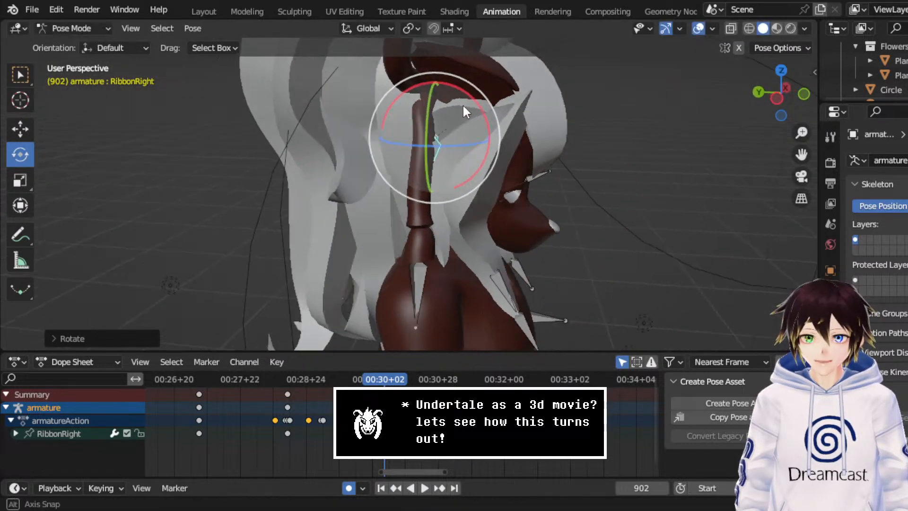
drag(473, 102, 487, 112)
- Move RibbonRight slightly toward the back of the head at frame 902, checking its attachment below the bow
click(24, 129)
middle_drag(471, 144, 416, 167)
drag(414, 164, 391, 161)
middle_drag(390, 161, 410, 135)
drag(410, 134, 406, 138)
- Rotate RibbonRight again at frame 902 so the ribbon swings backward, away from the face
click(19, 155)
drag(466, 148, 453, 142)
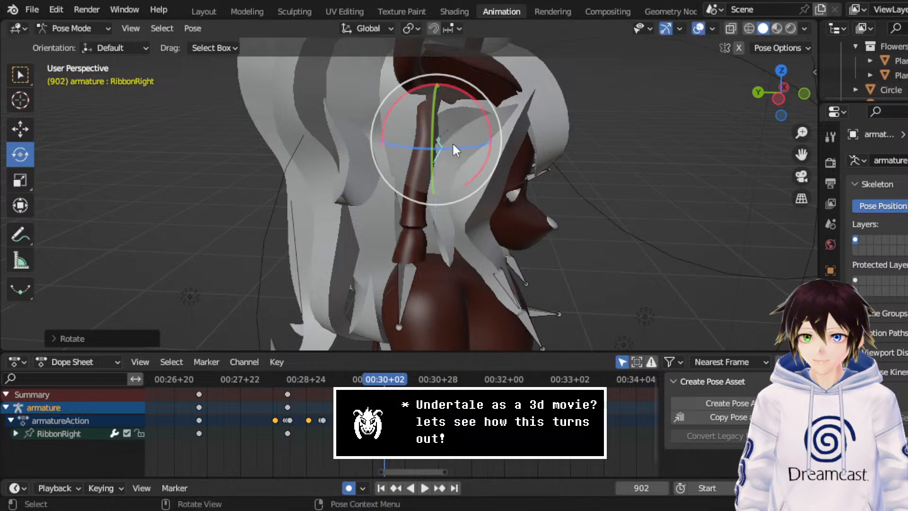
drag(479, 107, 450, 155)
middle_drag(449, 154, 441, 137)
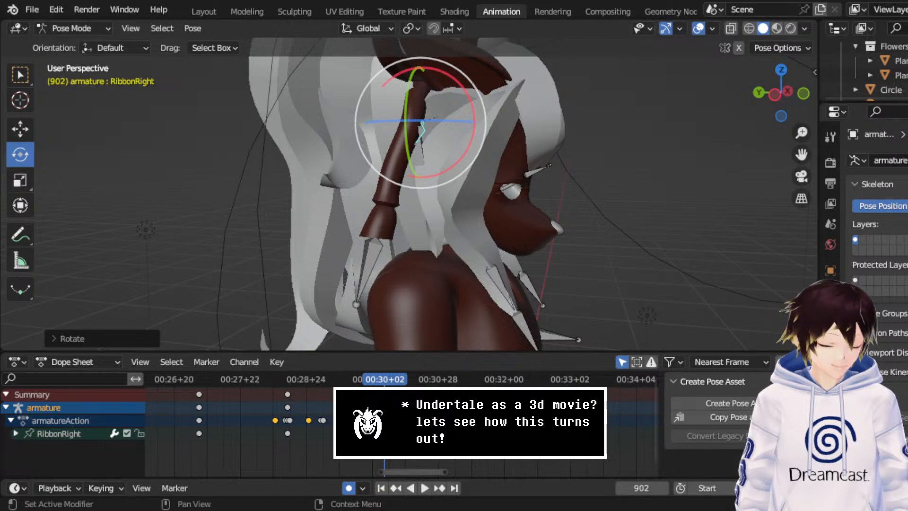
- Replay the backward swing and move RibbonRight's frame 902 keyframe to frame 909
key(space)
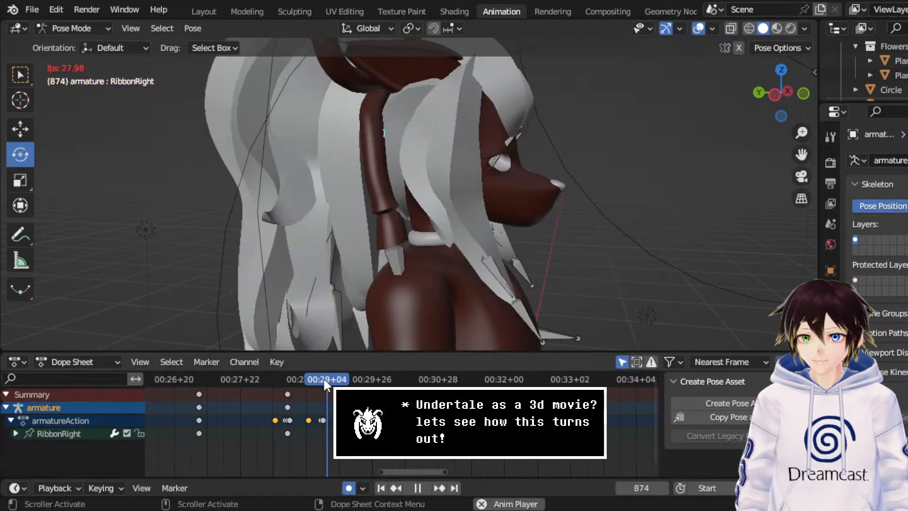
key(space)
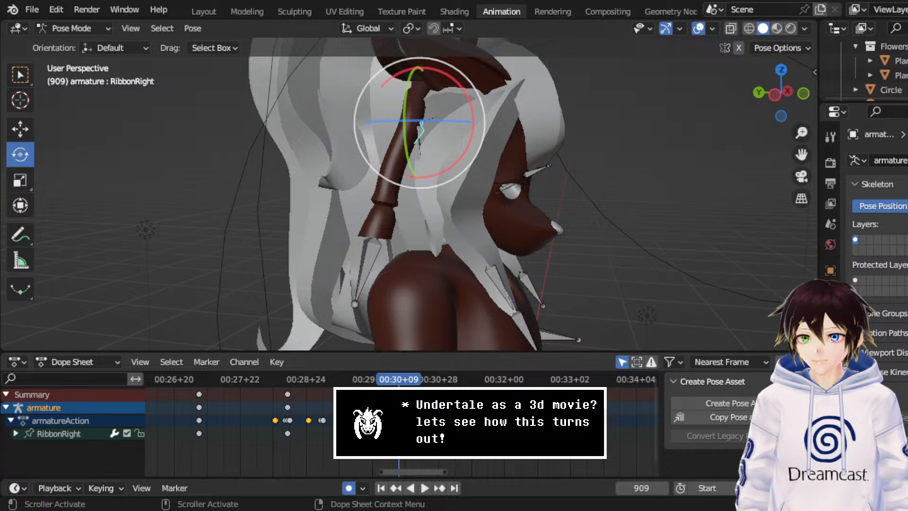
key(g)
click(400, 420)
- Play forward to frame 927 and duplicate RibbonRight's keyframe from about frame 888 to that frame
click(290, 380)
key(space)
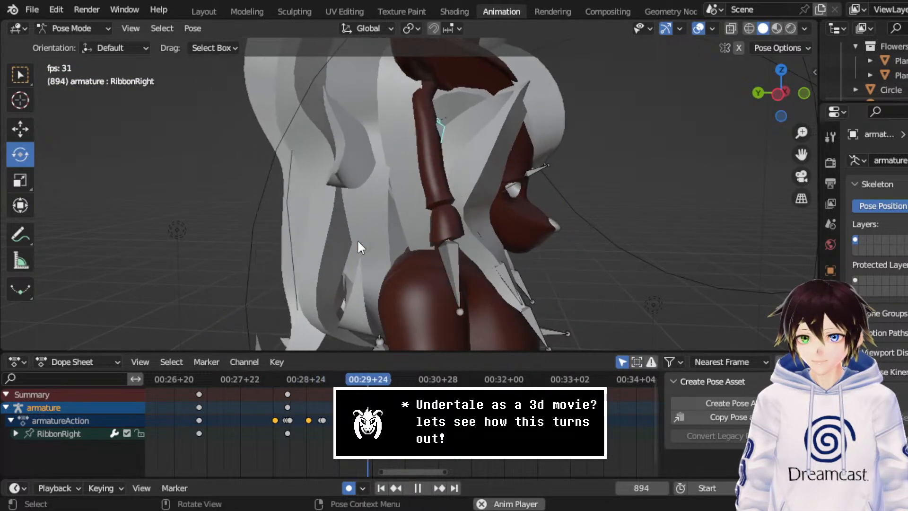
key(space)
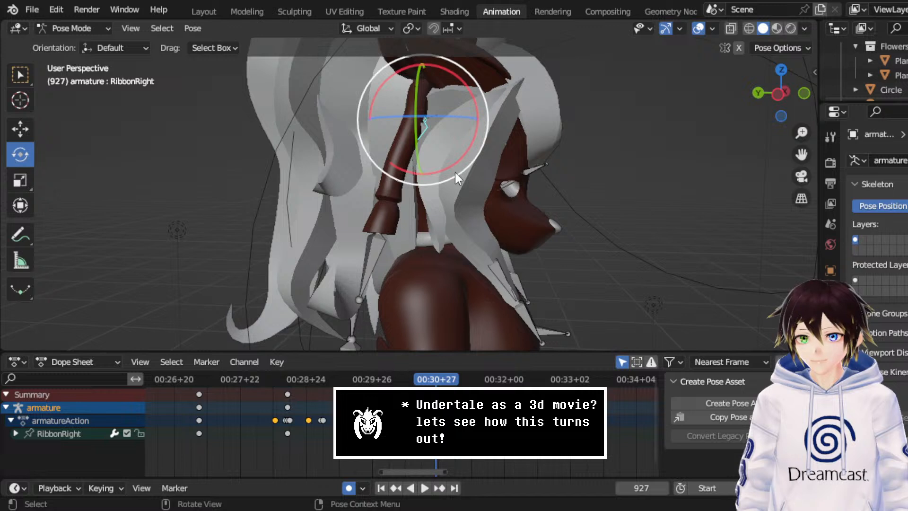
right_click(355, 404)
click(354, 403)
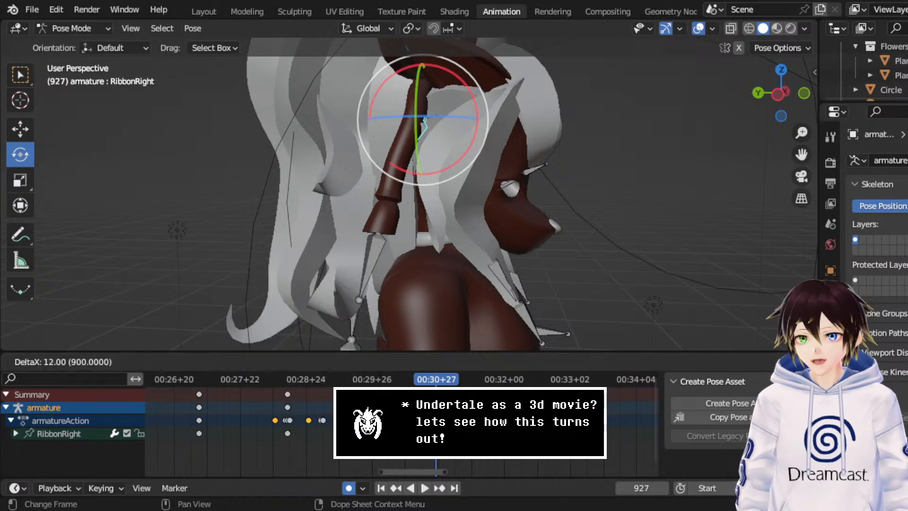
click(436, 404)
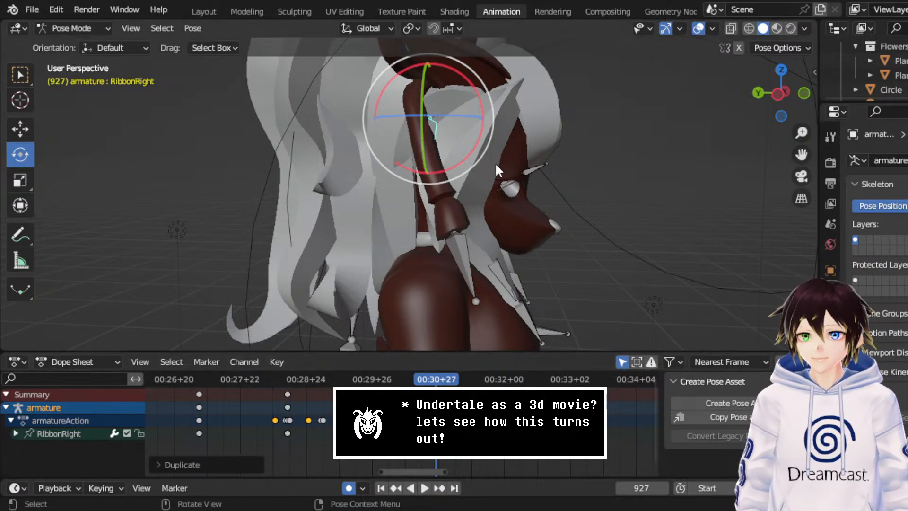
- Rotate RibbonRight at frame 927 so the ribbon hangs nearly vertical, and nudge its position slightly
drag(475, 148, 472, 168)
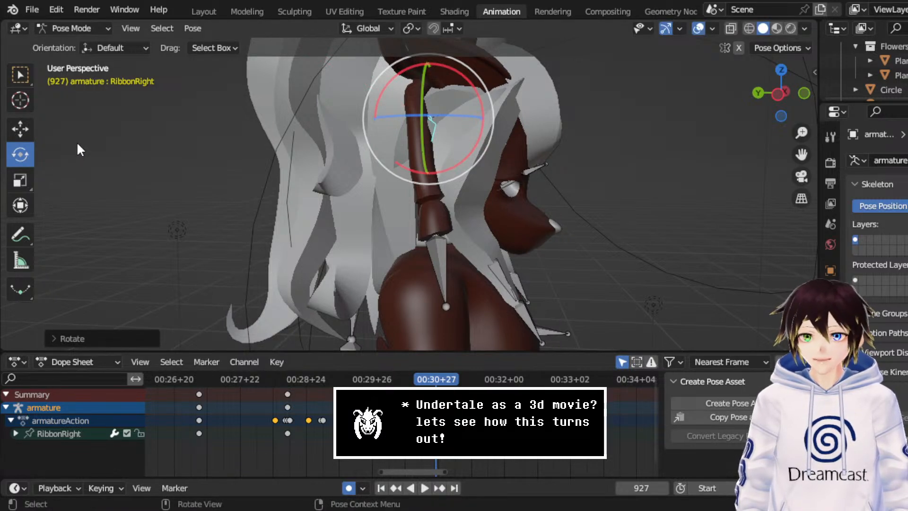
middle_drag(350, 131, 419, 150)
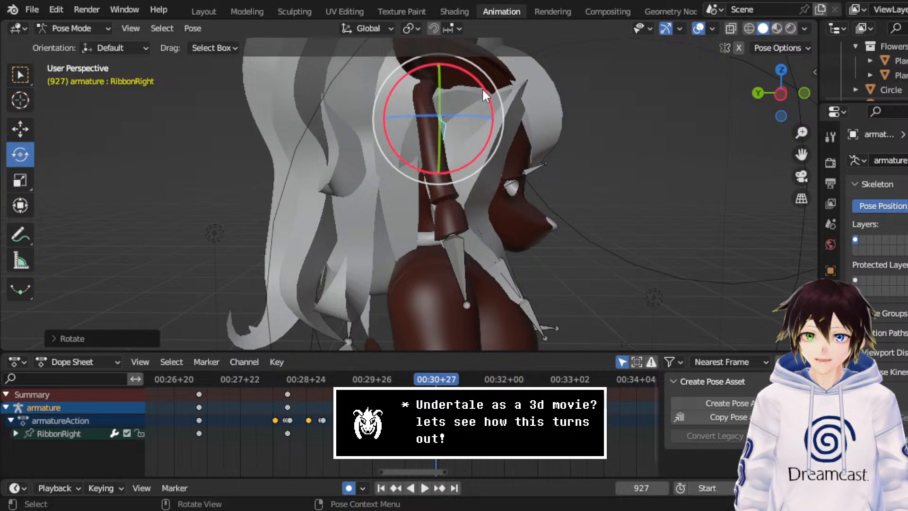
drag(482, 88, 485, 94)
click(20, 128)
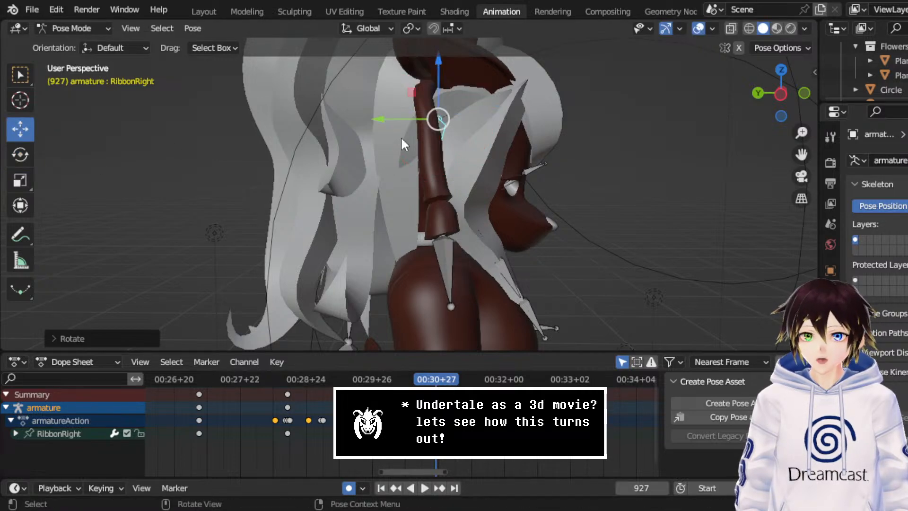
middle_drag(401, 136, 378, 158)
drag(377, 133, 375, 134)
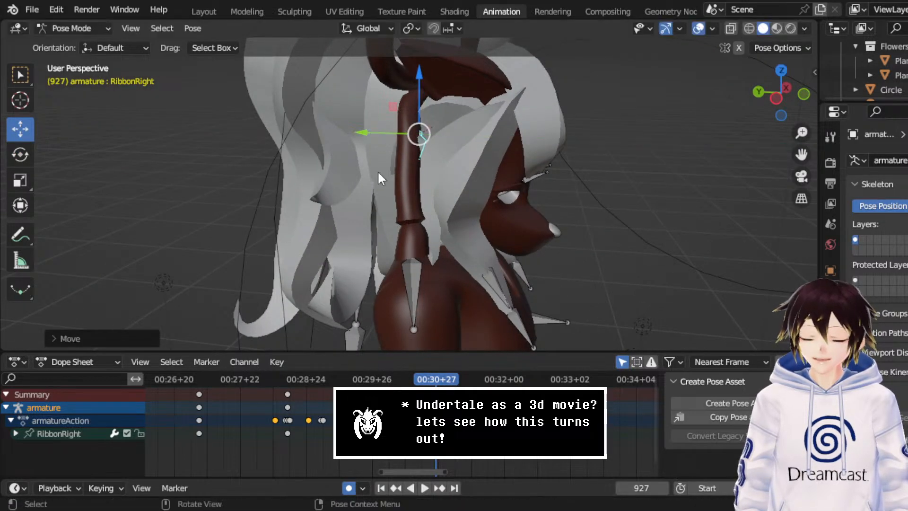
middle_drag(378, 171, 381, 156)
- Replay the ribbon swing from the side and front views, and save the animation file
drag(374, 379, 338, 379)
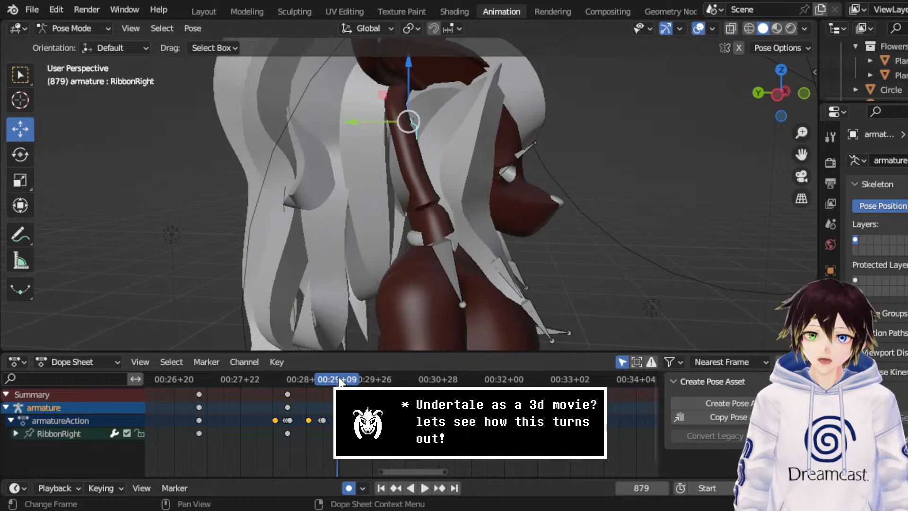
key(space)
key(space)
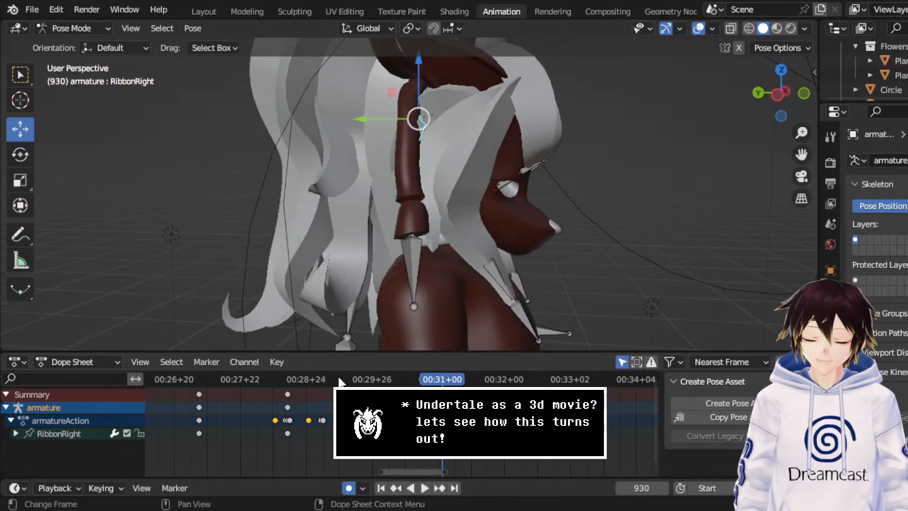
middle_drag(524, 214, 414, 222)
click(305, 377)
key(space)
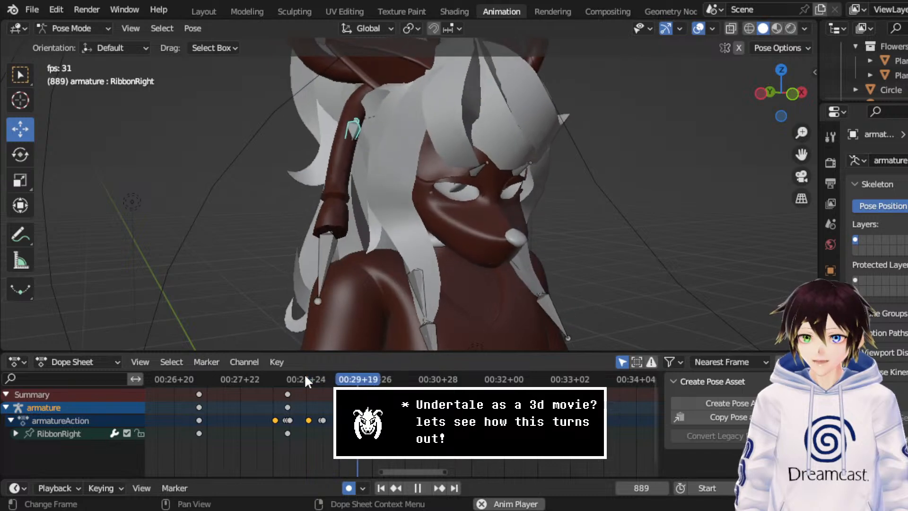
key(space)
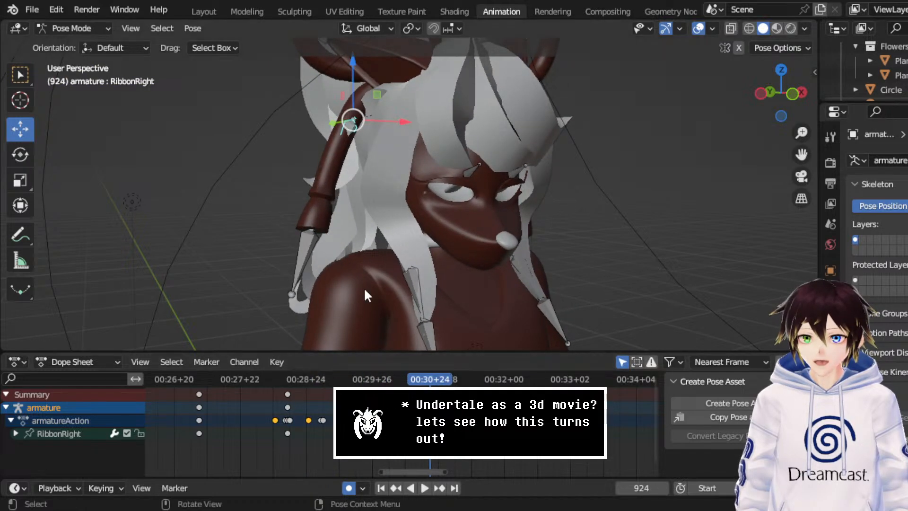
key(ctrl+s)
- Play forward to frame 945 and rotate RibbonRight freely so the ribbon lifts forward toward the face
middle_drag(339, 210, 379, 205)
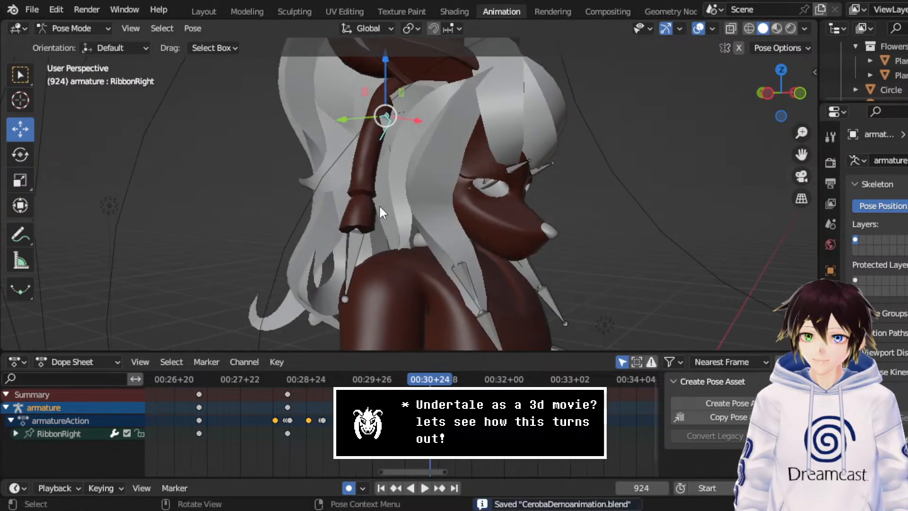
key(space)
key(space)
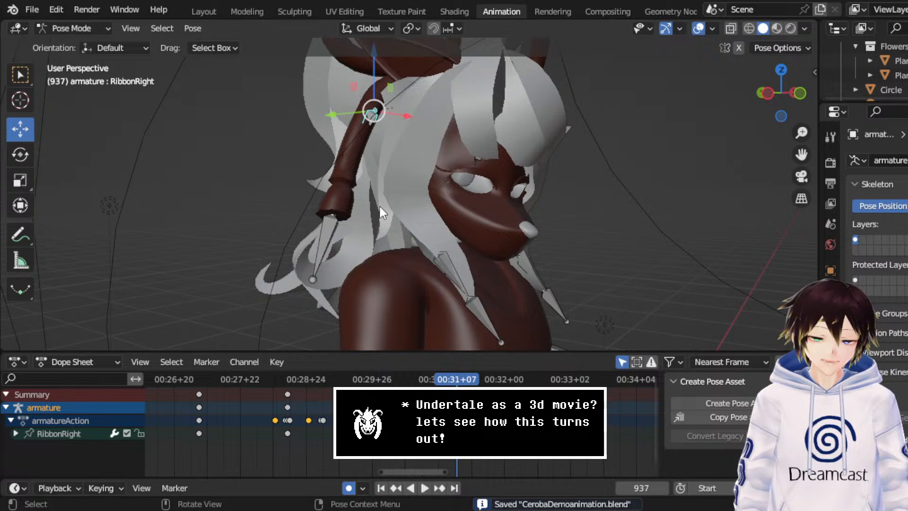
key(space)
key(space)
middle_drag(242, 169, 294, 162)
click(22, 152)
middle_drag(446, 144, 359, 158)
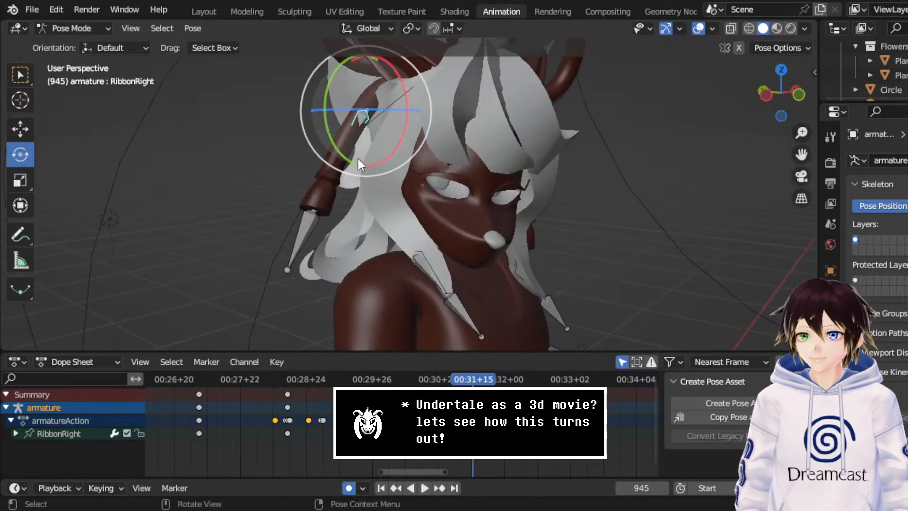
drag(383, 102, 347, 130)
middle_drag(337, 142, 320, 123)
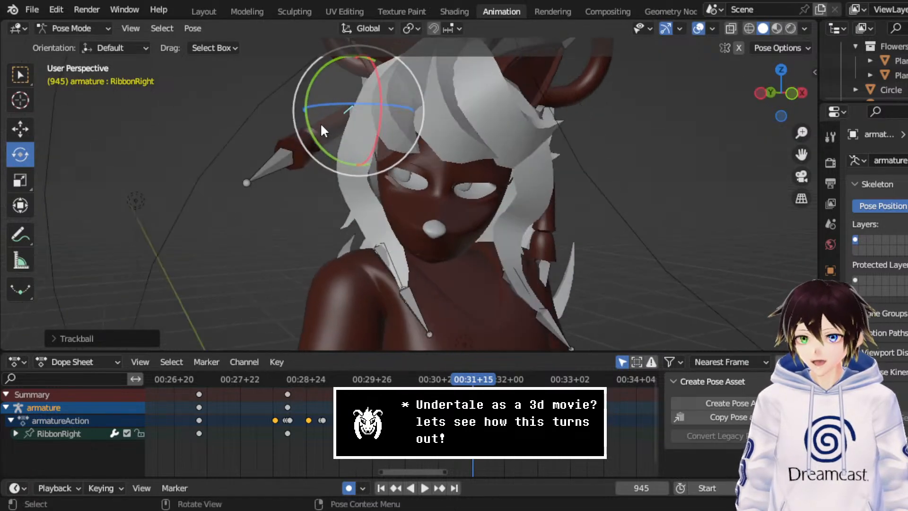
drag(320, 123, 327, 124)
middle_drag(326, 124, 413, 139)
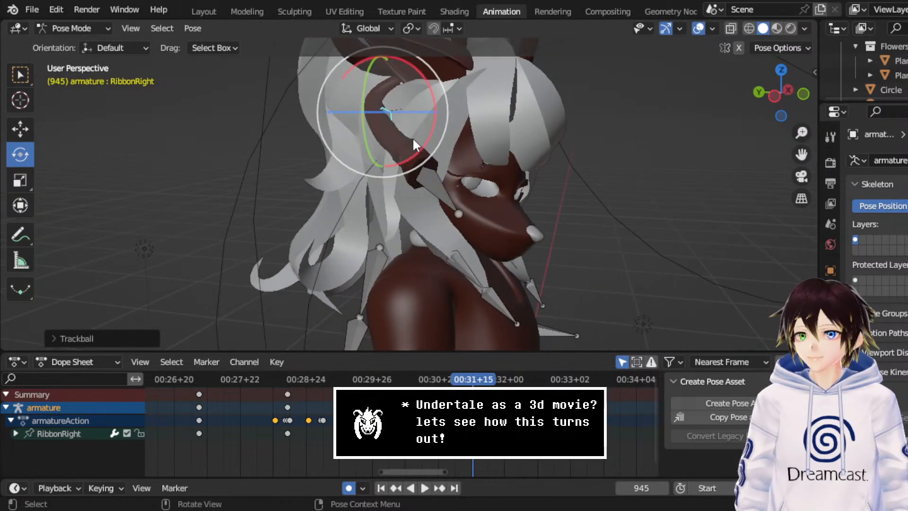
- Nudge RibbonRight's position at frame 945 and check its attachment briefly in Material Preview shading
click(28, 128)
middle_drag(329, 112, 403, 114)
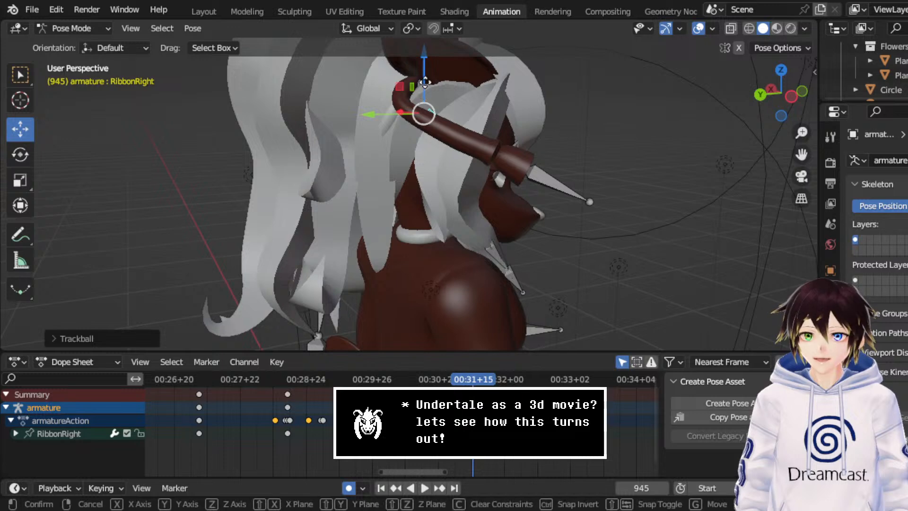
drag(418, 88, 420, 88)
middle_drag(420, 88, 501, 90)
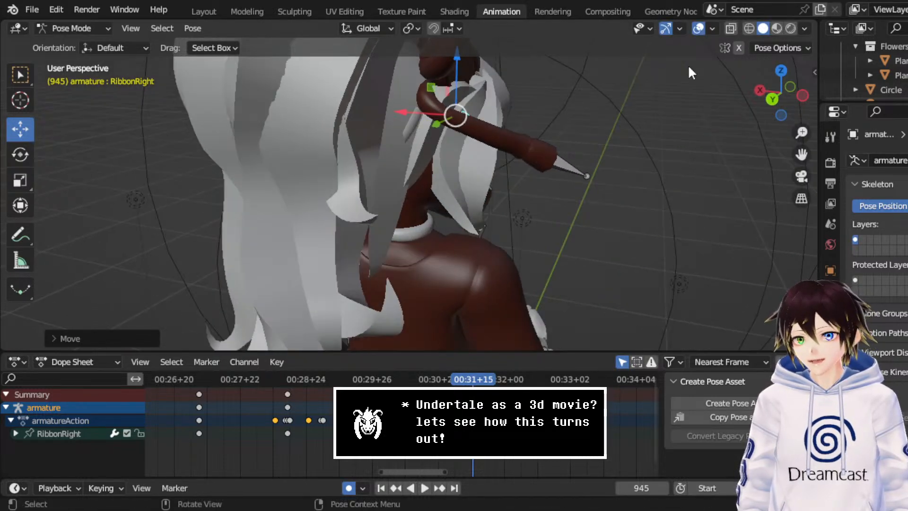
click(776, 28)
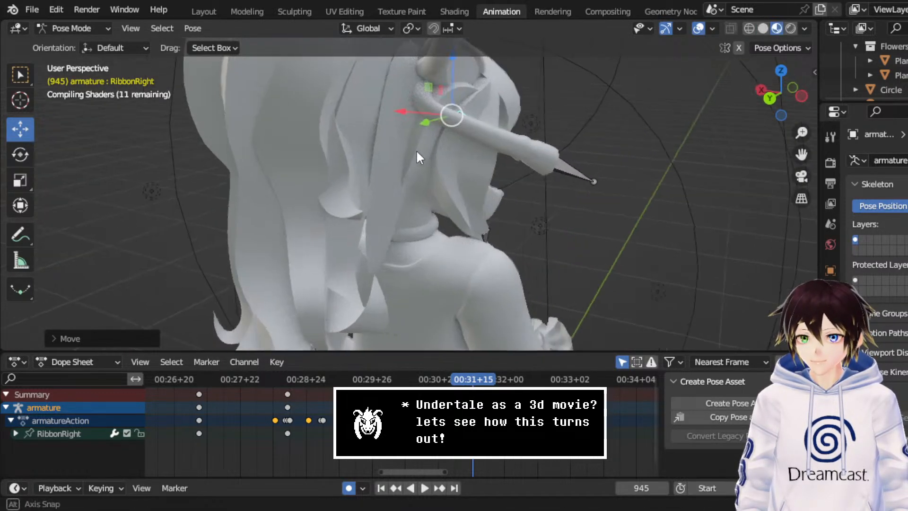
mouse_move(413, 149)
middle_down()
mouse_move(396, 127)
mouse_move(356, 111)
middle_up()
click(763, 28)
middle_drag(606, 188, 487, 199)
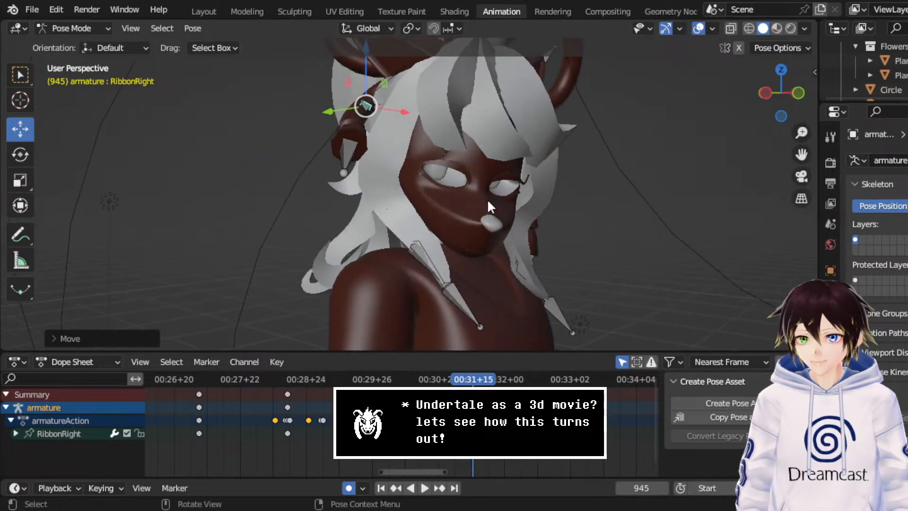
- Replay the forward lift and shift the frame 945 RibbonRight keyframe along the timeline in two moves
click(429, 379)
key(space)
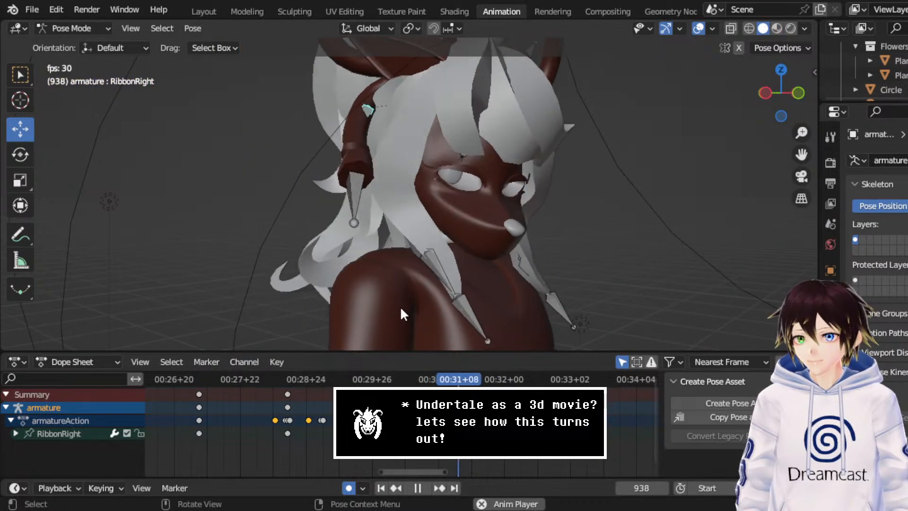
key(space)
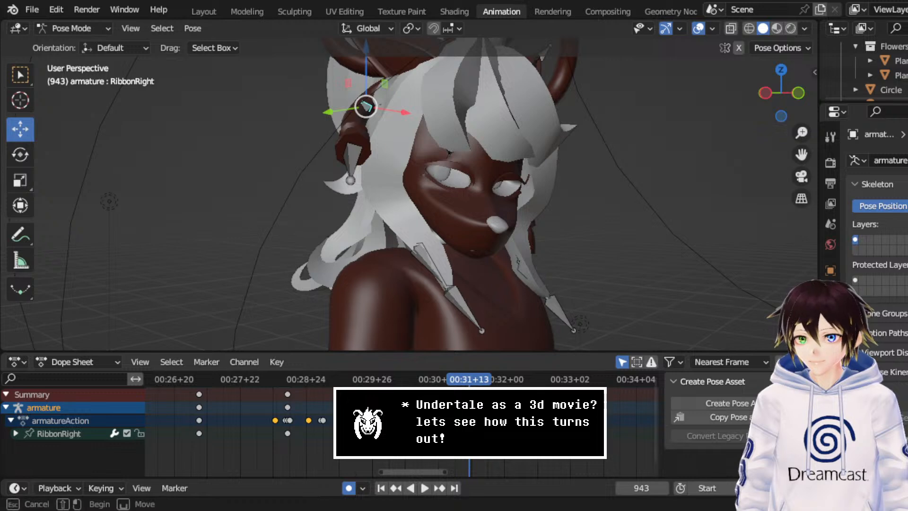
key(g)
click(442, 394)
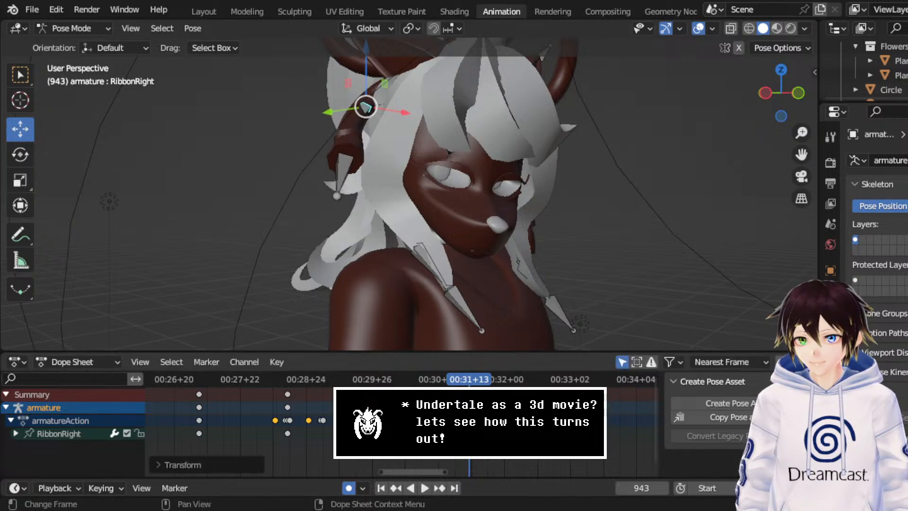
click(479, 394)
key(g)
click(470, 395)
- Replay the retimed ribbon swing through frame 956 and examine it from the side
click(436, 379)
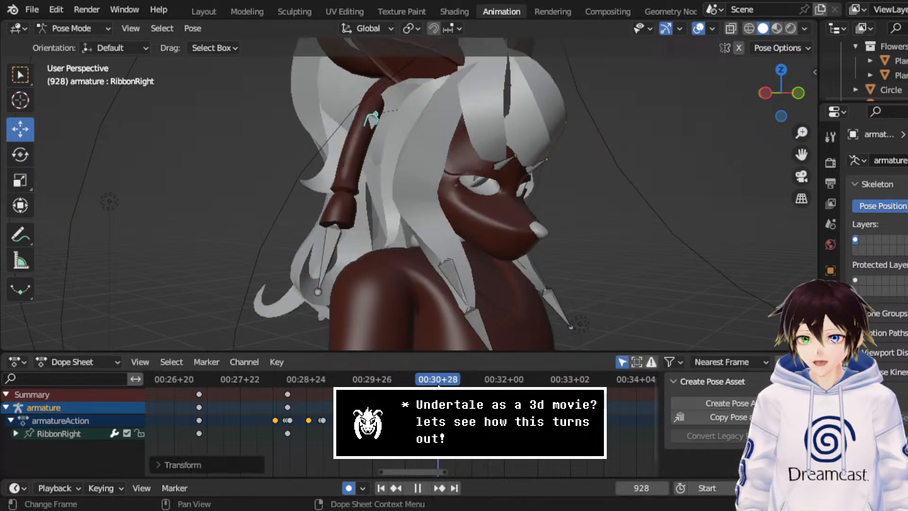
middle_drag(385, 259, 446, 245)
key(space)
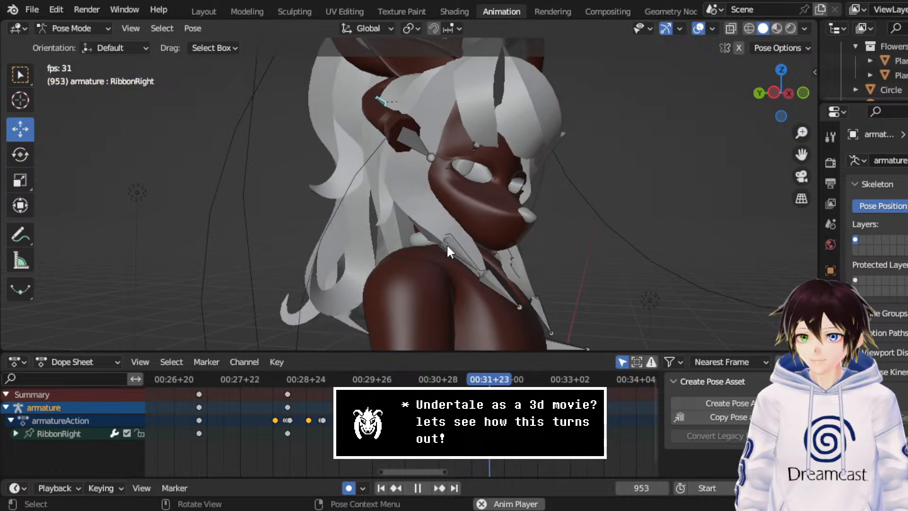
key(space)
middle_drag(404, 209, 453, 292)
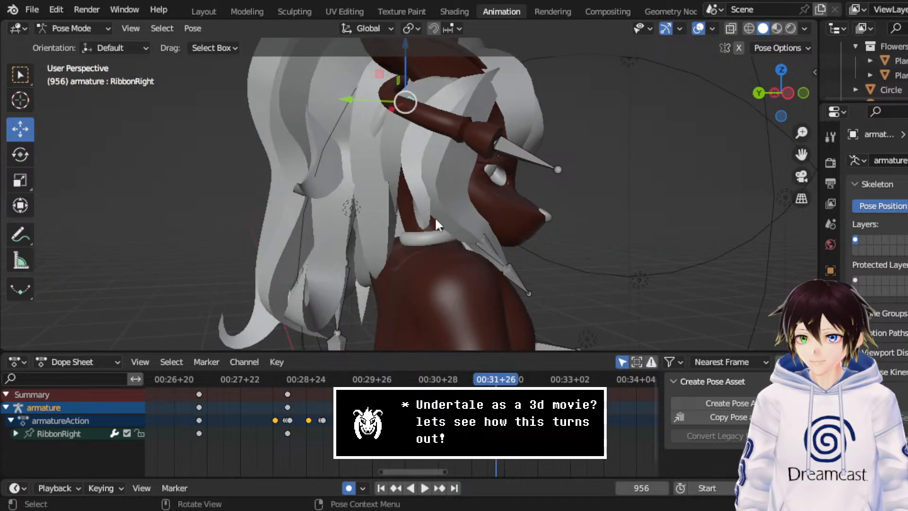
click(444, 381)
key(space)
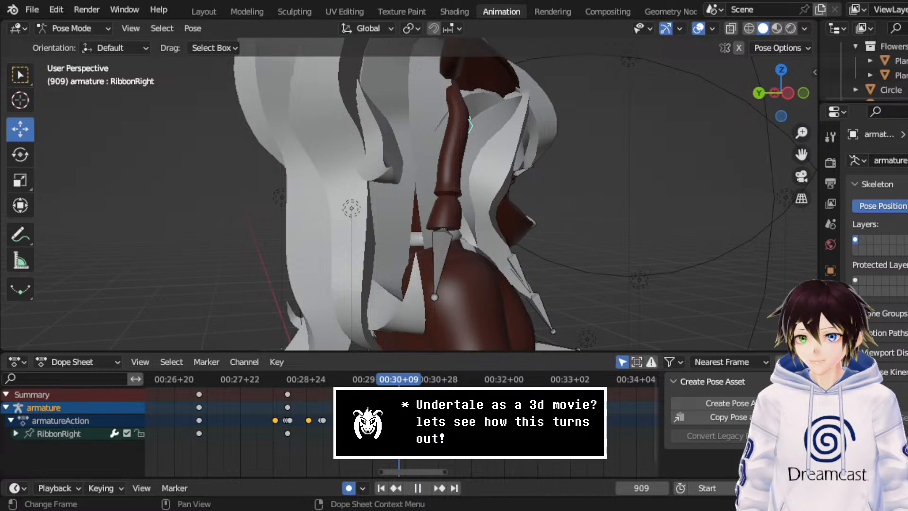
- Copy the RibbonRight bone's pose at about frame 909 and paste it at frame 964
right_click(541, 150)
click(534, 166)
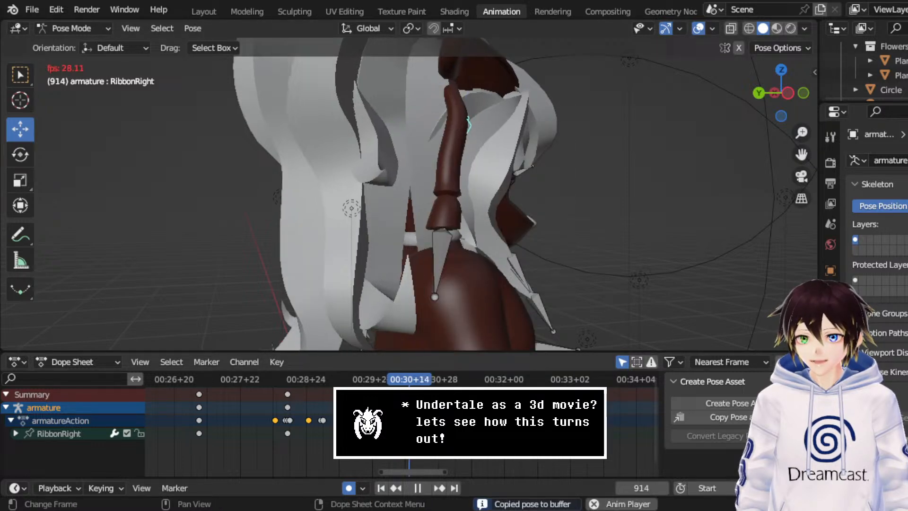
key(space)
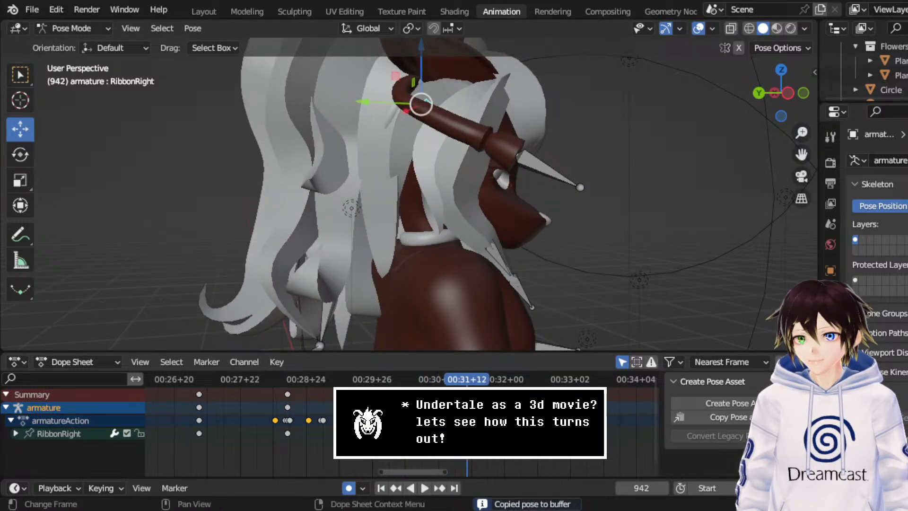
drag(456, 394, 463, 394)
click(438, 385)
key(space)
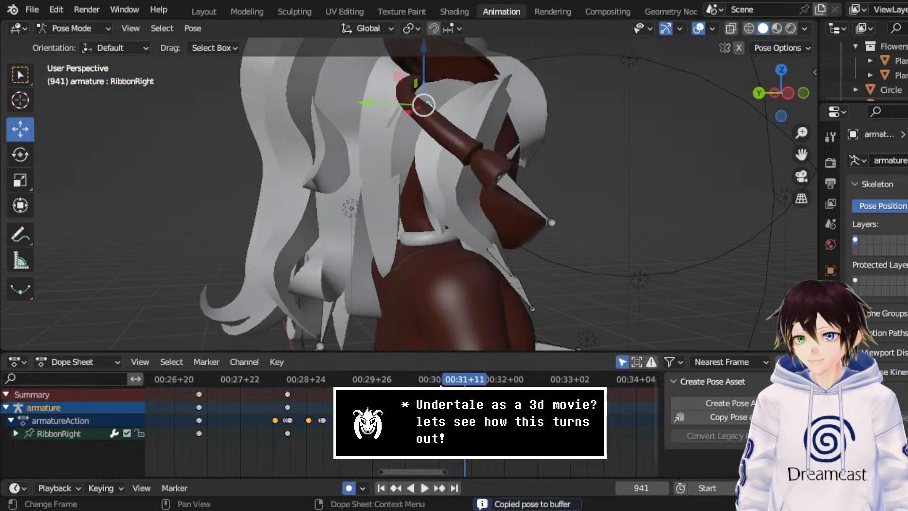
key(space)
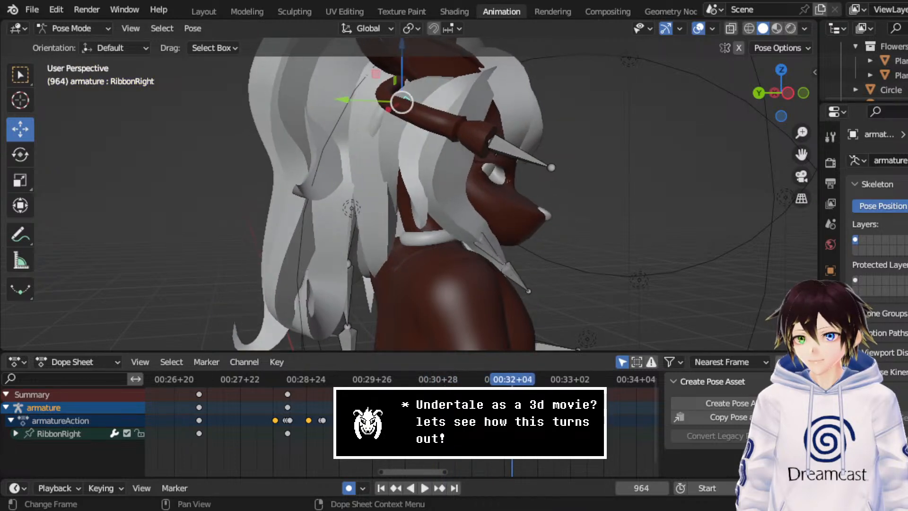
right_click(464, 153)
click(455, 172)
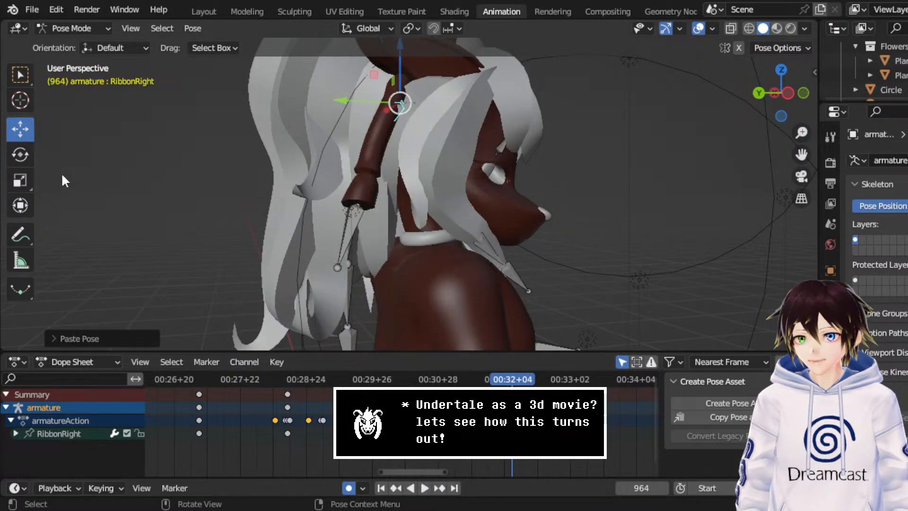
- Rotate the pasted RibbonRight pose freely at frame 964 so the ribbon hangs down behind the shoulder
click(30, 155)
middle_drag(424, 112, 464, 122)
drag(420, 141, 386, 146)
middle_drag(404, 146, 494, 148)
drag(479, 131, 453, 136)
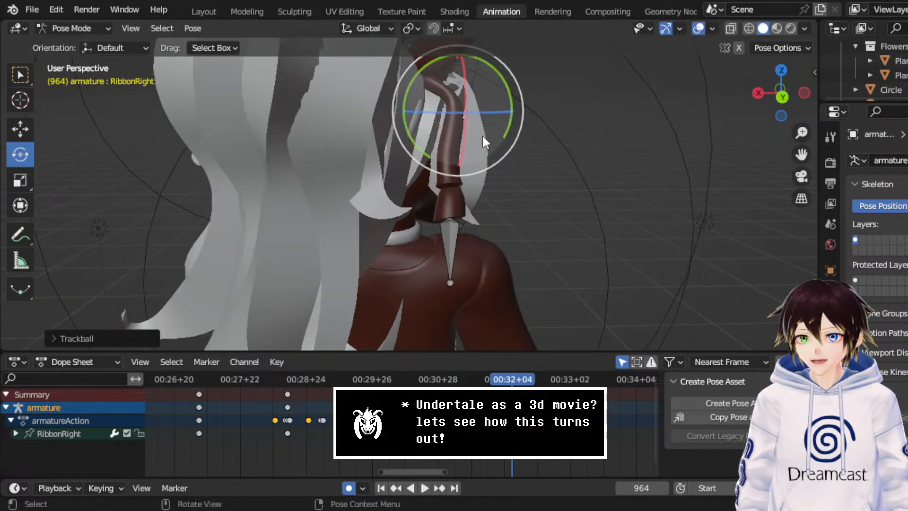
- Refine the ribbon's rotation at frame 964 from several angles so it swings backward, away from the face
middle_drag(482, 136, 314, 124)
middle_drag(380, 122, 333, 119)
drag(384, 129, 371, 128)
drag(308, 124, 320, 136)
middle_drag(320, 134, 467, 159)
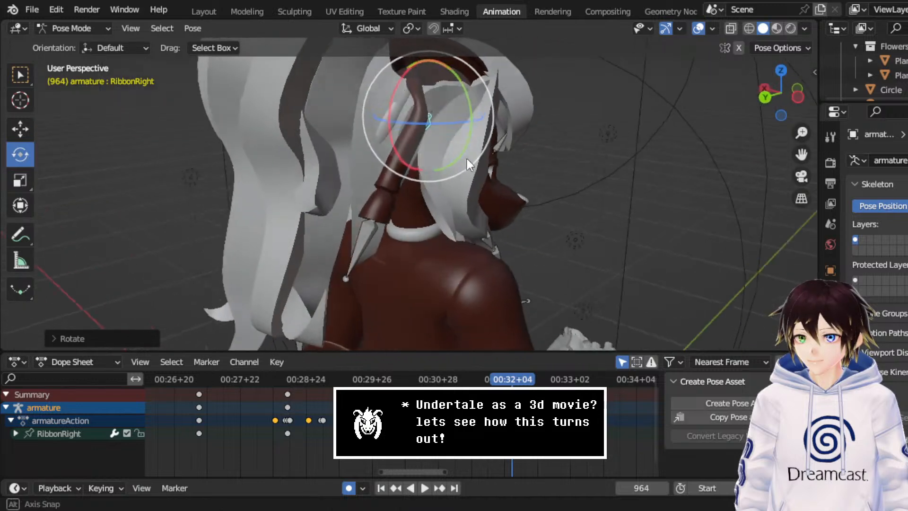
drag(466, 159, 480, 108)
mouse_move(417, 108)
middle_down()
mouse_move(496, 110)
mouse_move(413, 96)
middle_up()
drag(485, 79, 478, 79)
middle_drag(478, 79, 388, 75)
- Adjust the ribbon's position at frame 964 with the Move tool and play the swing from frame 933
click(20, 129)
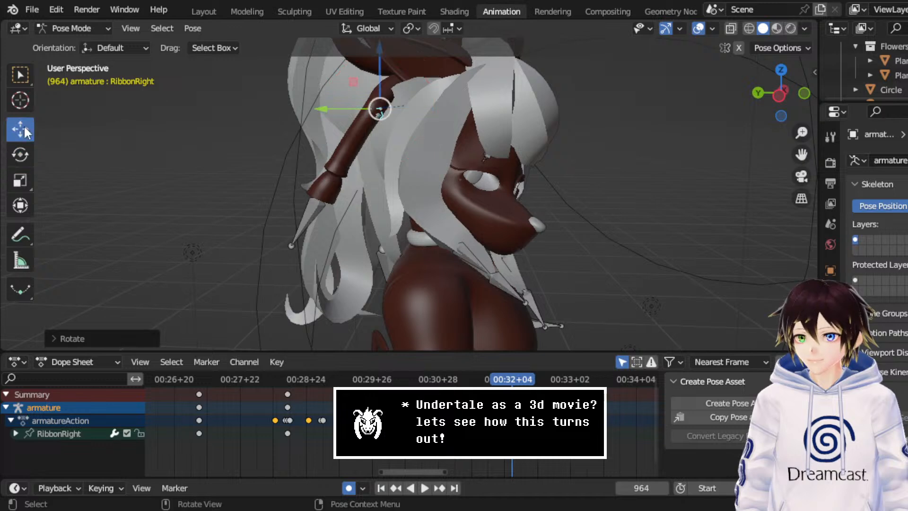
middle_drag(265, 124, 338, 123)
drag(379, 146, 360, 137)
middle_drag(360, 137, 396, 140)
click(450, 380)
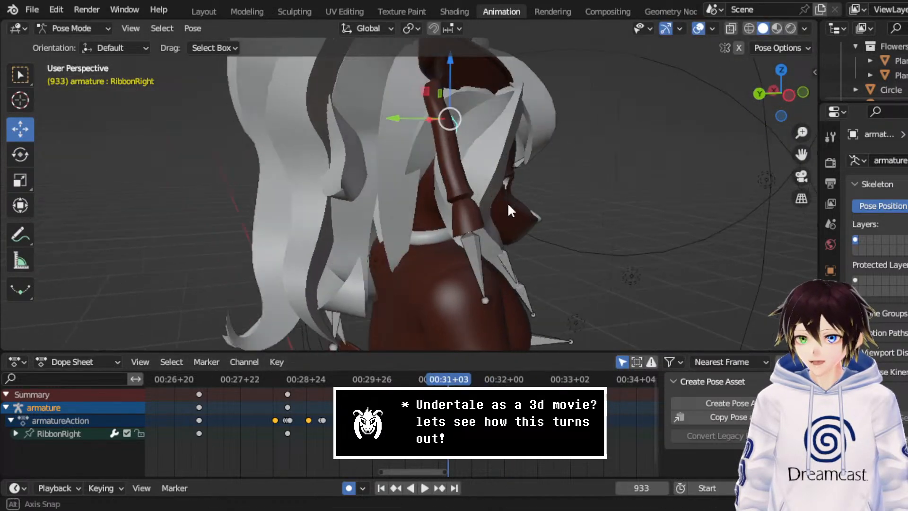
key(space)
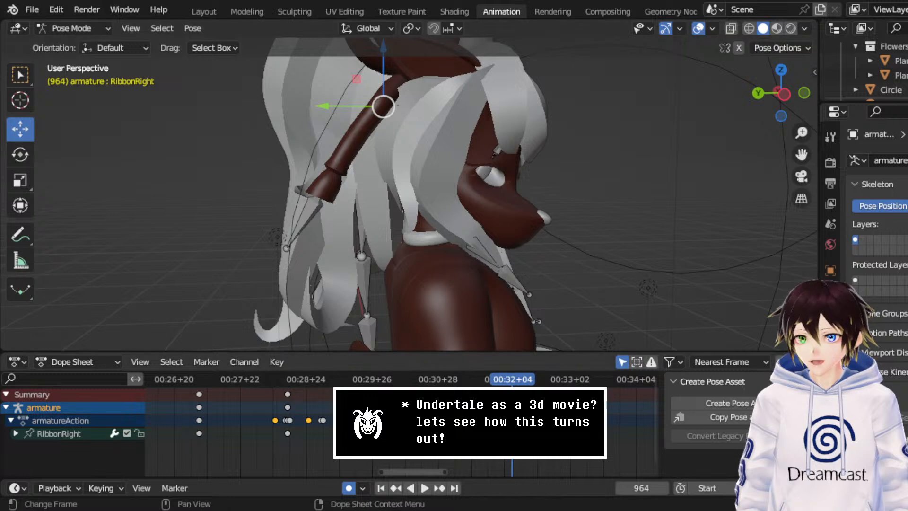
- Shift the ribbon's swing-back keyframe later in the Dope Sheet and replay the motion to check its timing
key(g)
click(445, 382)
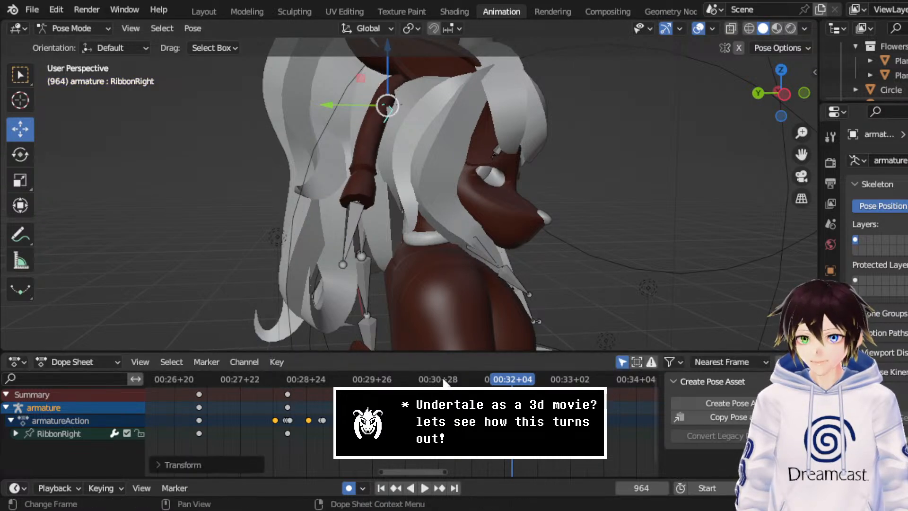
key(space)
key(space)
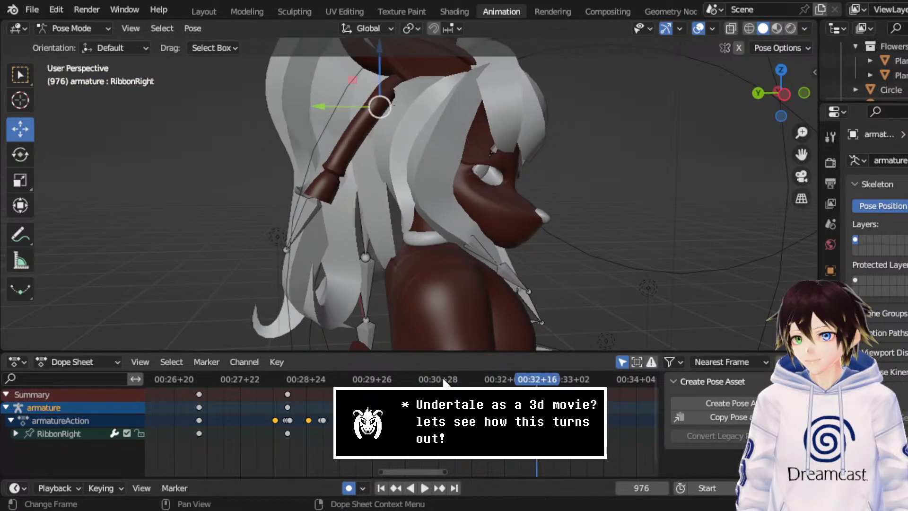
click(444, 389)
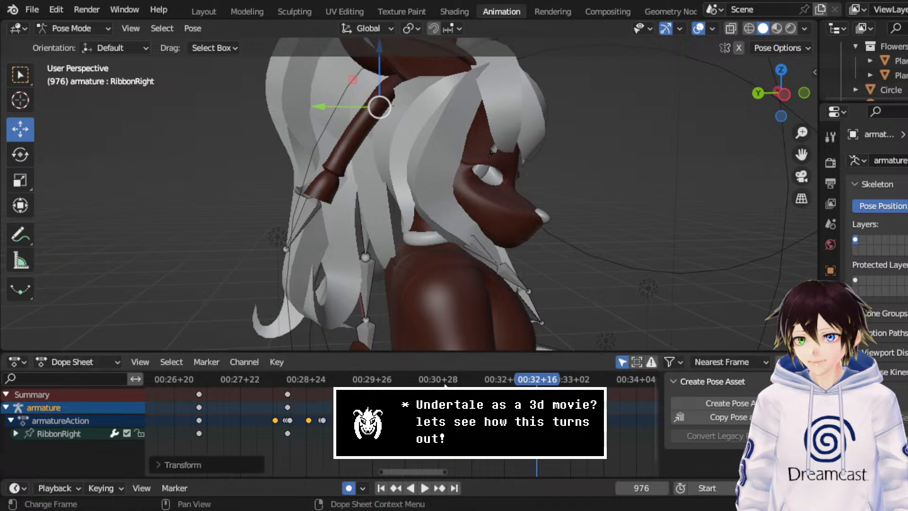
click(445, 383)
key(space)
key(space)
key(space)
key(space)
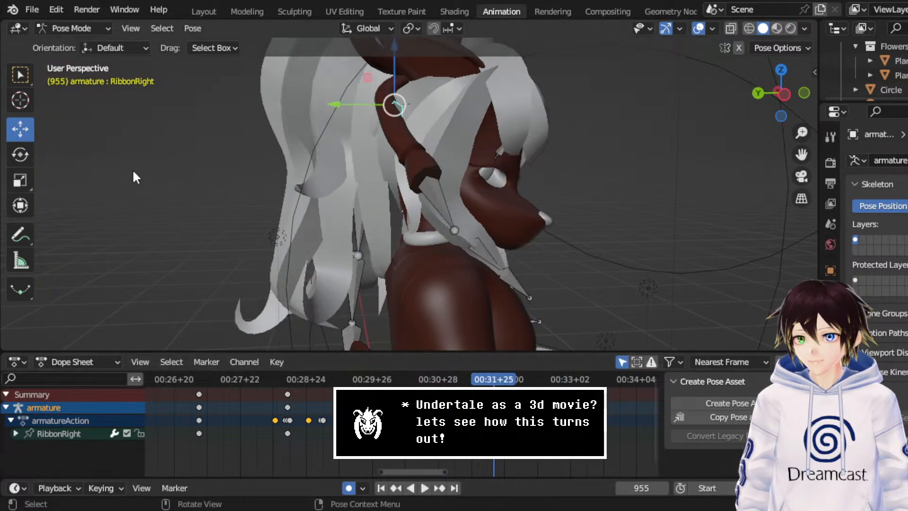
- Rotate the ribbon at frame 955 to adjust the middle of its swing and replay from frame 931
middle_drag(378, 135, 302, 134)
drag(365, 115, 362, 133)
key(space)
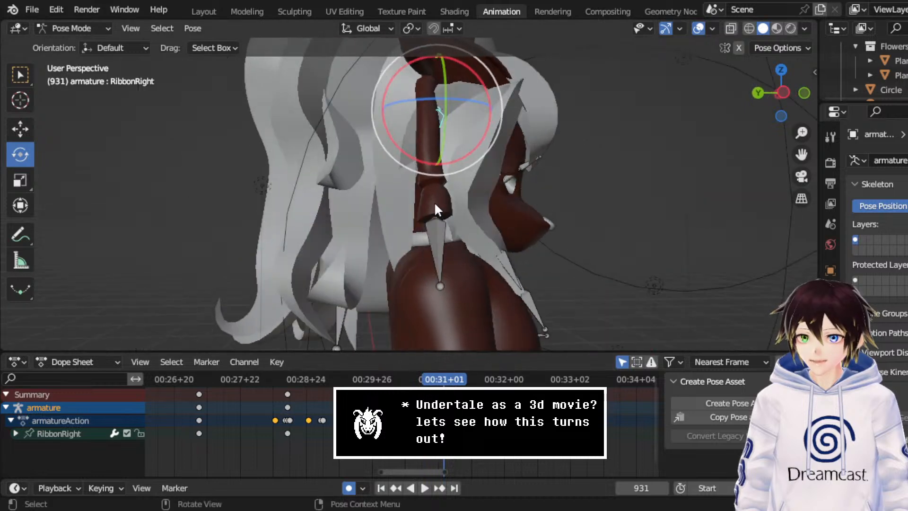
key(space)
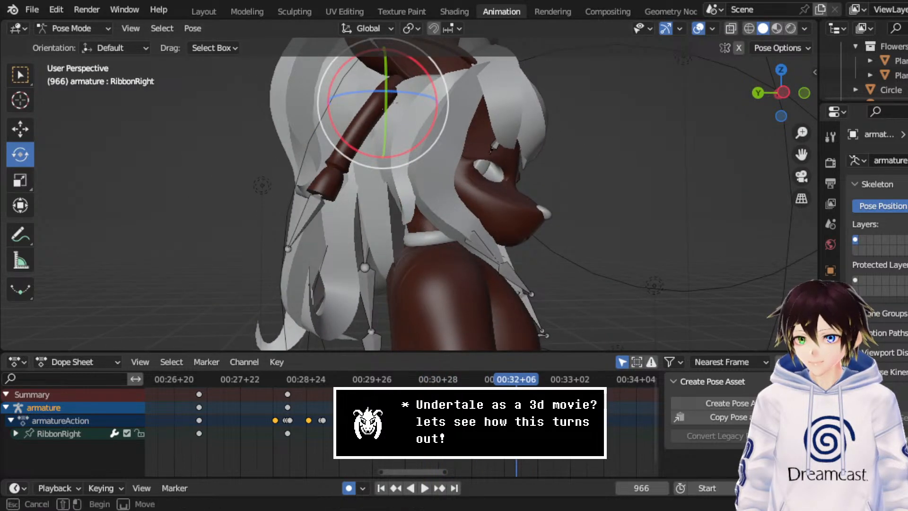
- Delay the ribbon's swing-back keyframe further and play the animation from frame 932 through frame 997
key(Return)
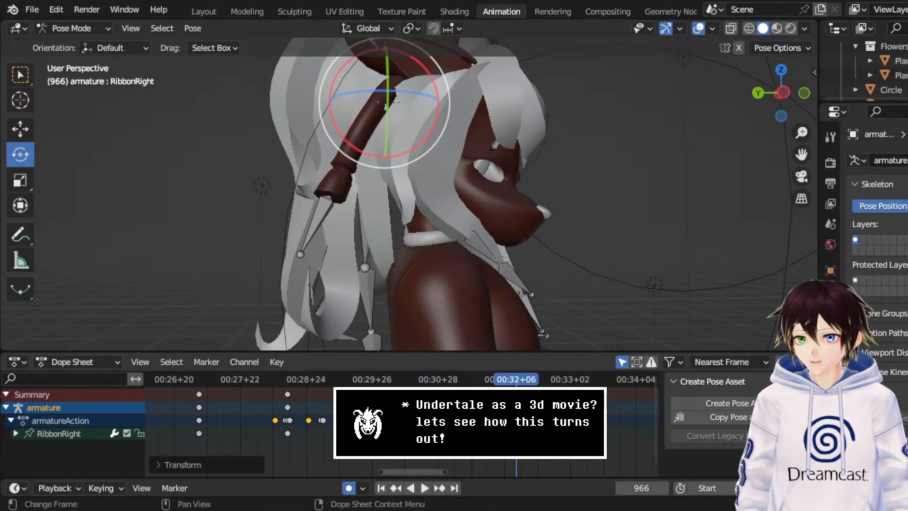
key(Return)
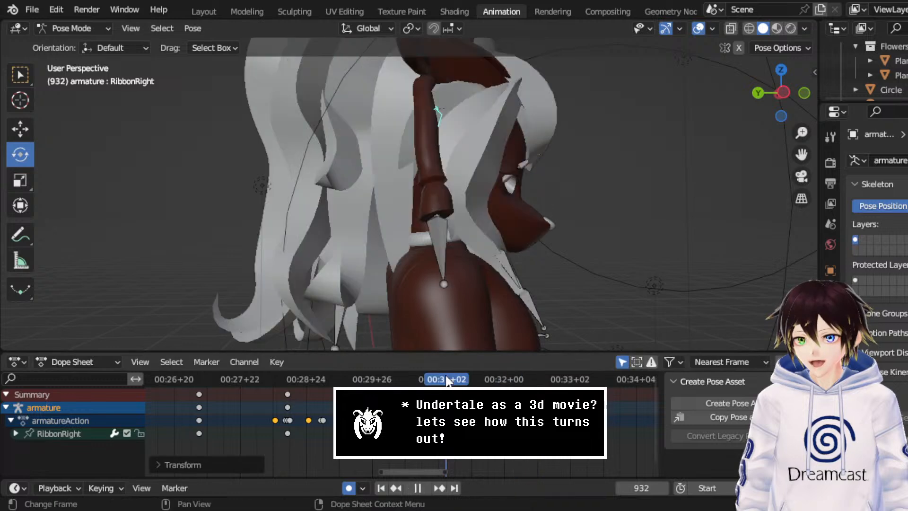
key(space)
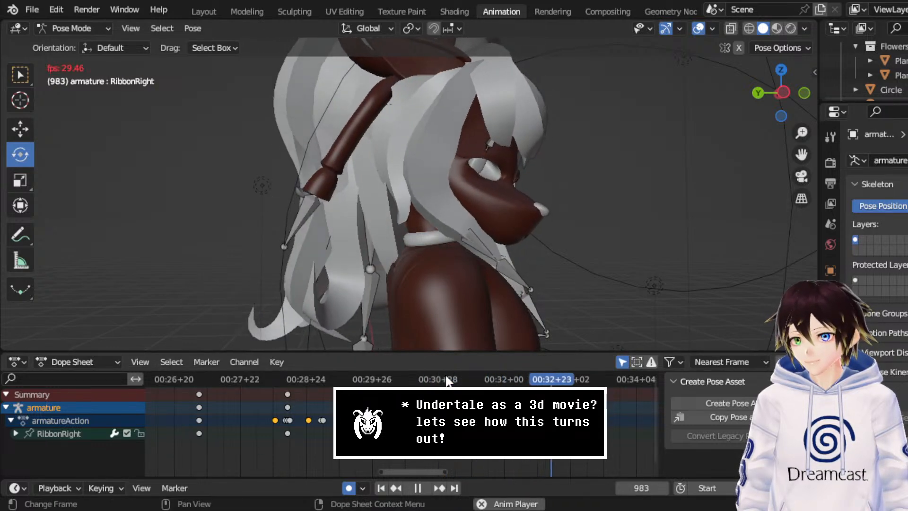
middle_drag(466, 314, 471, 185)
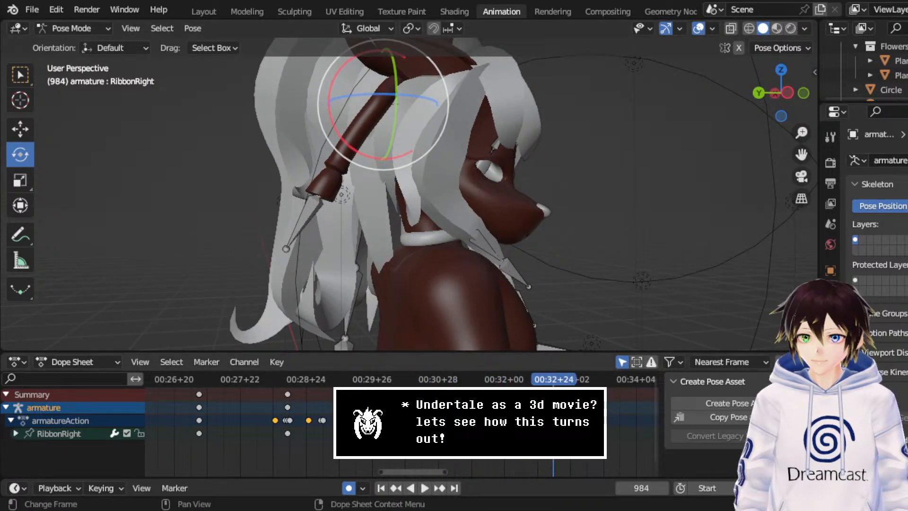
key(space)
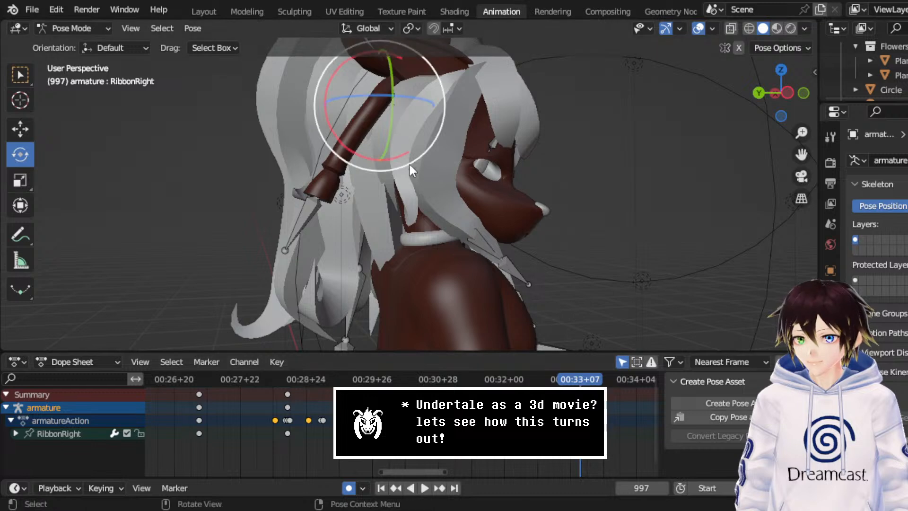
- Rotate the ribbon at frame 997 so it swings back down and hangs beside the head
drag(409, 164, 431, 160)
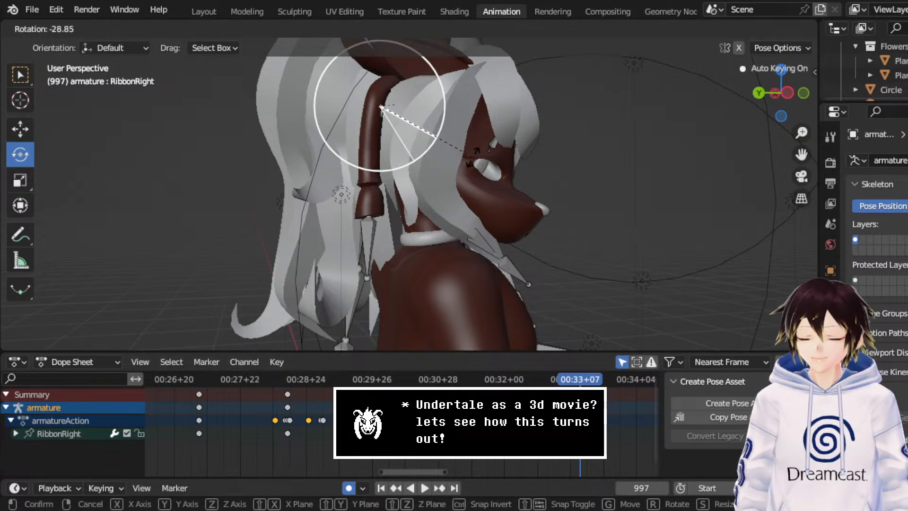
drag(492, 145, 491, 145)
middle_drag(492, 145, 441, 108)
drag(427, 99, 442, 102)
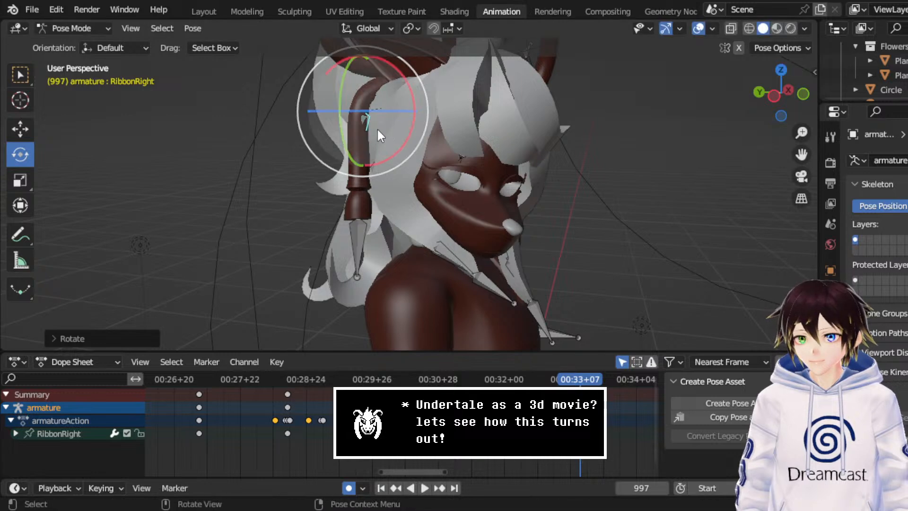
drag(378, 130, 385, 123)
middle_drag(381, 150, 440, 167)
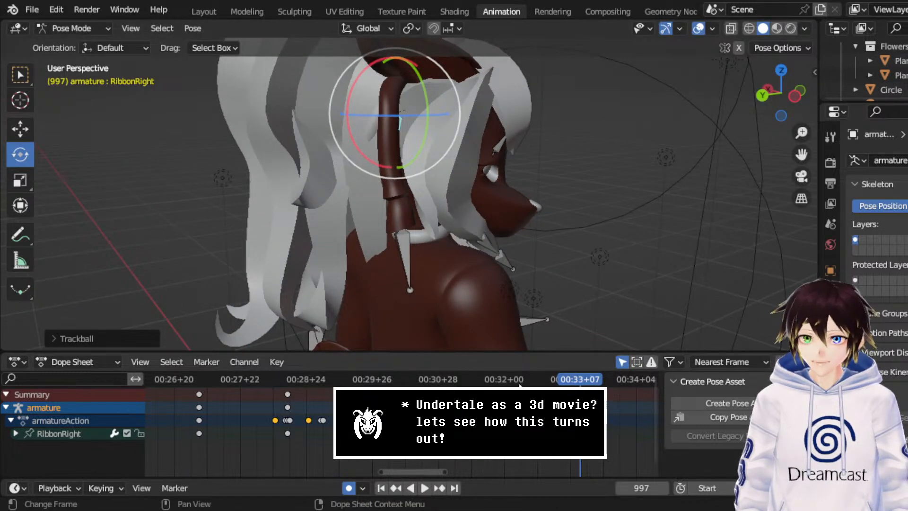
- Replay the ribbon's swing from around frame 933, stopping at frame 947 to examine its pose
drag(519, 384, 432, 364)
middle_drag(486, 192, 424, 178)
key(space)
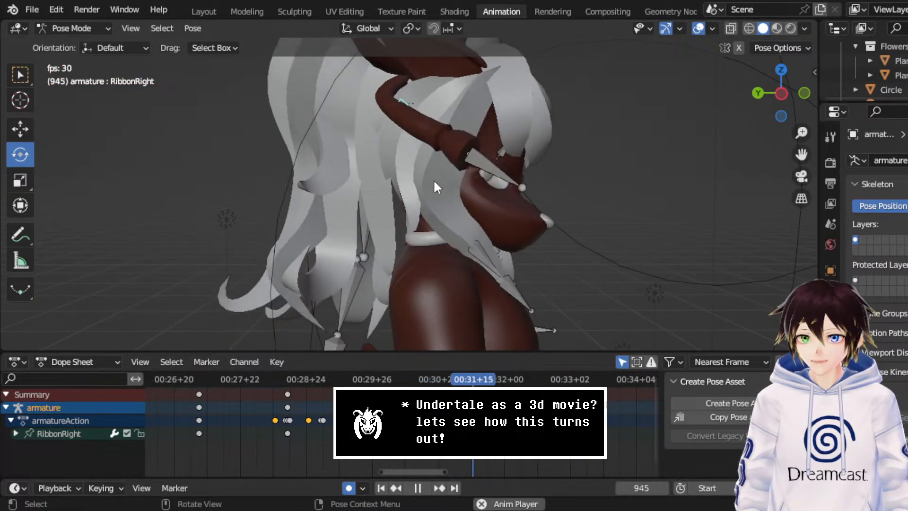
key(space)
drag(453, 381, 449, 382)
key(space)
key(space)
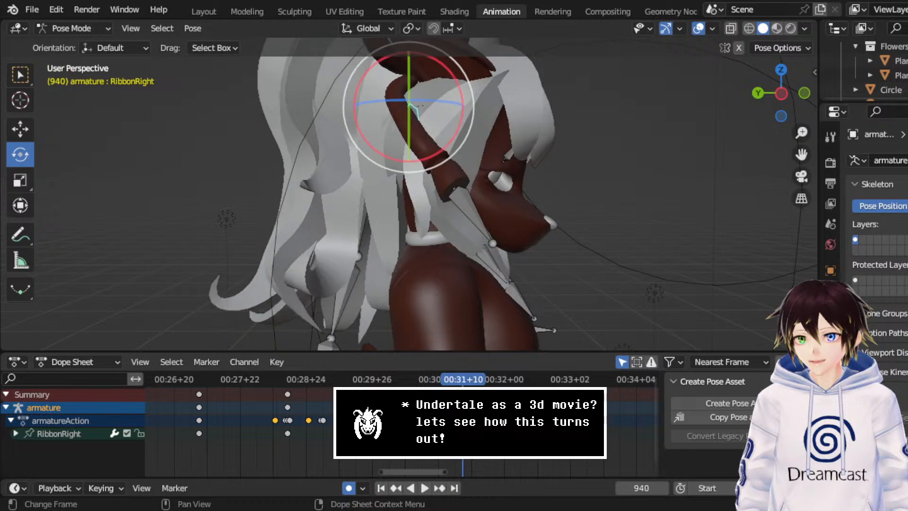
key(space)
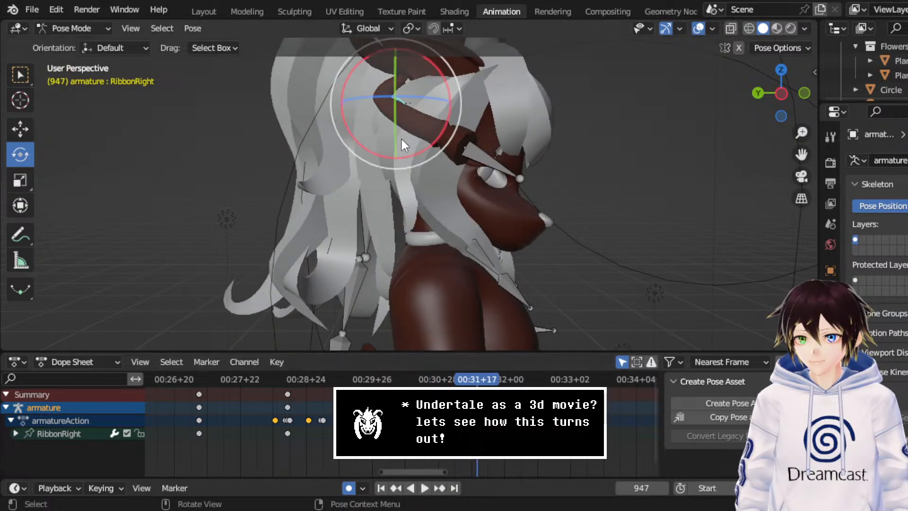
- Rotate the ribbon with trackball rotation at frame 947 so it hangs lower in front of the shoulder
middle_drag(402, 139, 342, 137)
key(r)
key(r)
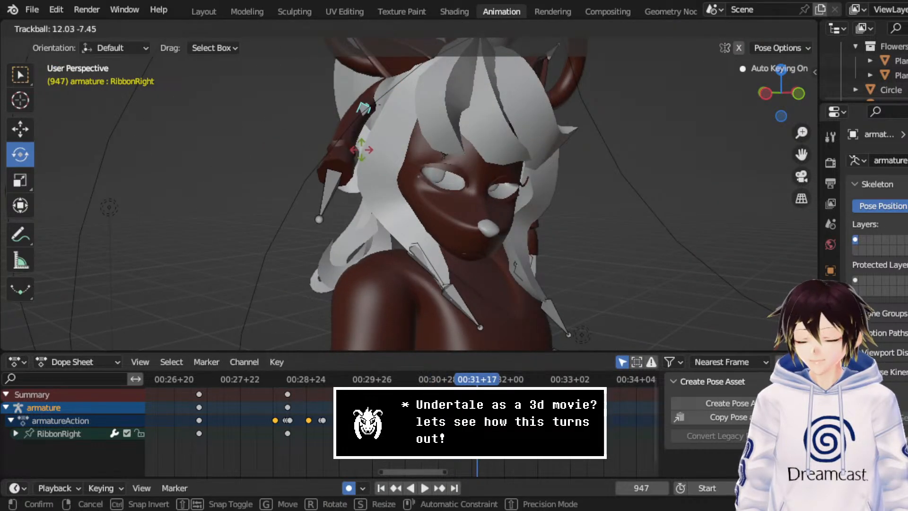
drag(360, 156, 361, 156)
middle_drag(361, 156, 365, 137)
drag(363, 139, 357, 159)
middle_drag(358, 157, 463, 154)
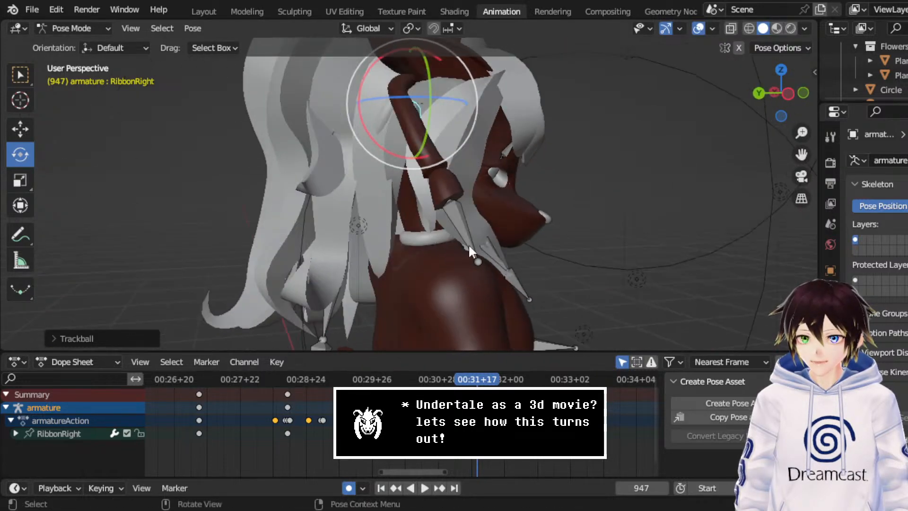
- Play the ribbon's motion repeatedly from around frame 933 to examine the swing around frame 947
drag(457, 381, 446, 384)
key(space)
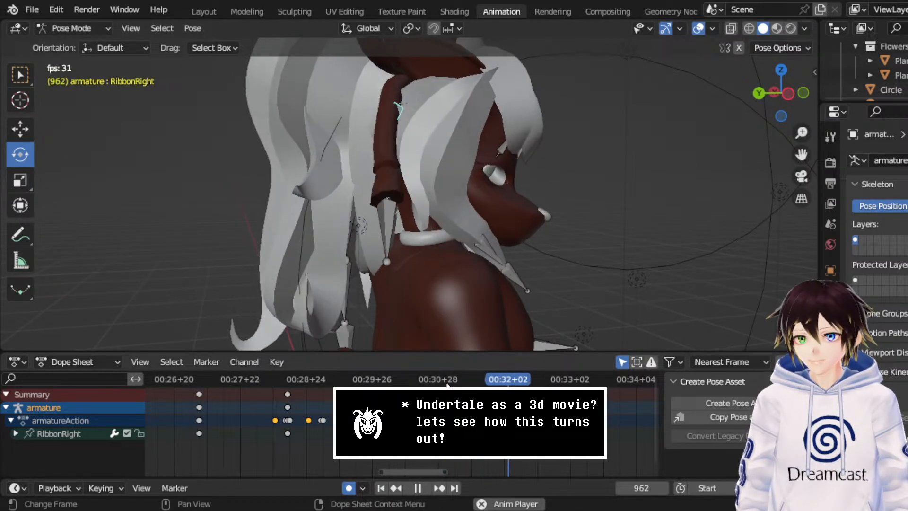
key(space)
click(476, 374)
key(space)
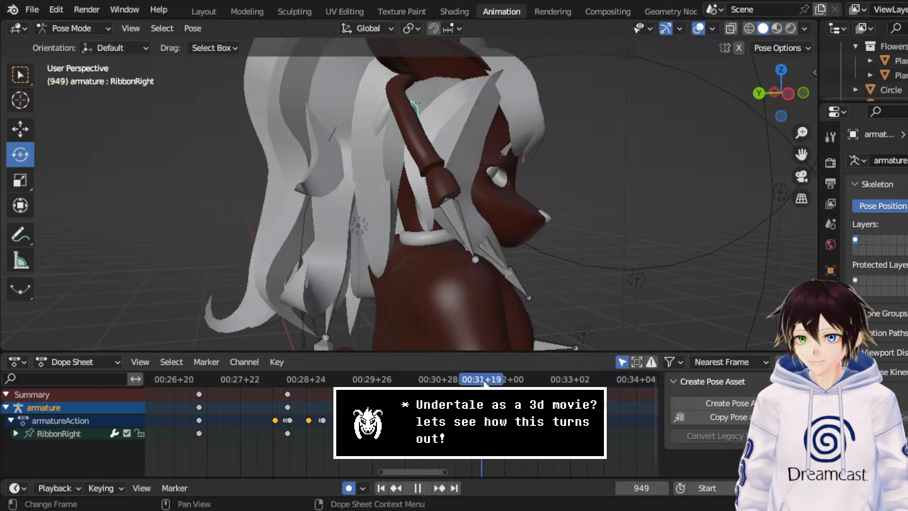
click(448, 380)
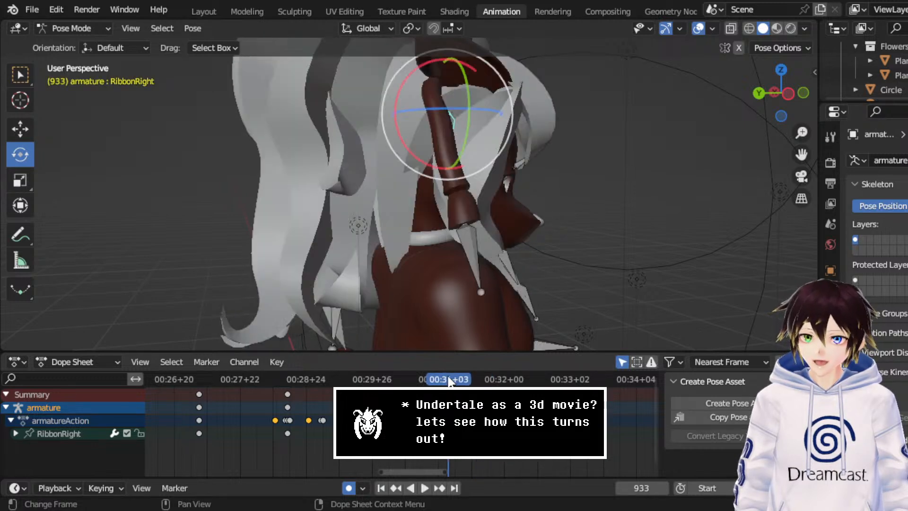
key(space)
key(space)
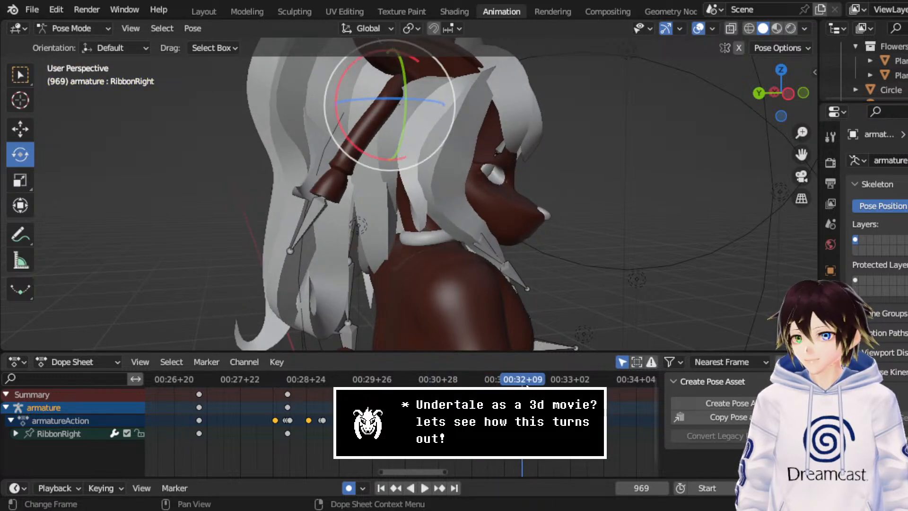
- Replay the swing once more and undo the last two changes to the ribbon animation
drag(526, 385, 452, 386)
key(space)
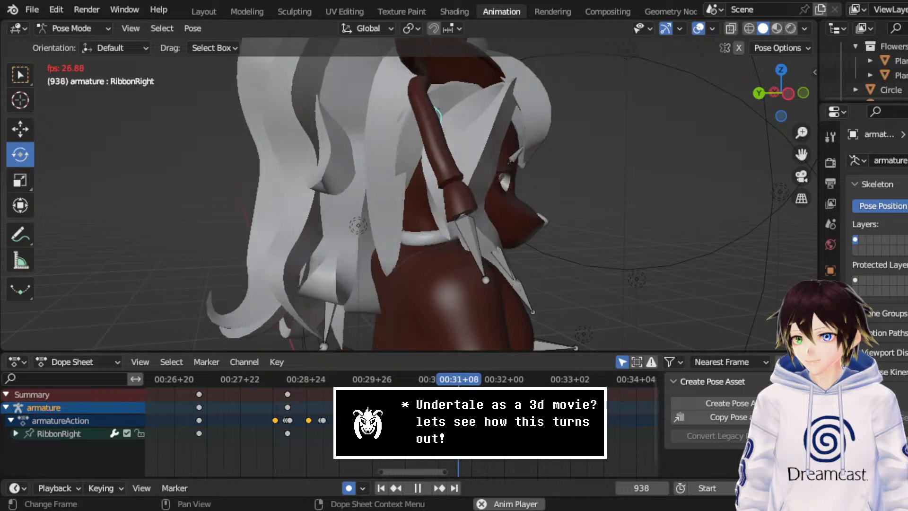
key(space)
key(ctrl+z)
key(ctrl+z)
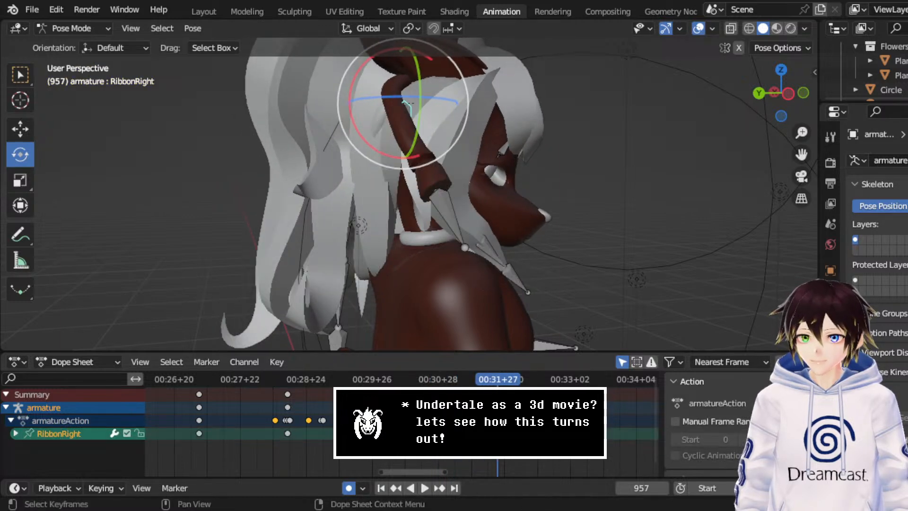
- Replay the ribbon's swing repeatedly from around frame 930 to examine its motion up to frame 997
click(442, 378)
key(space)
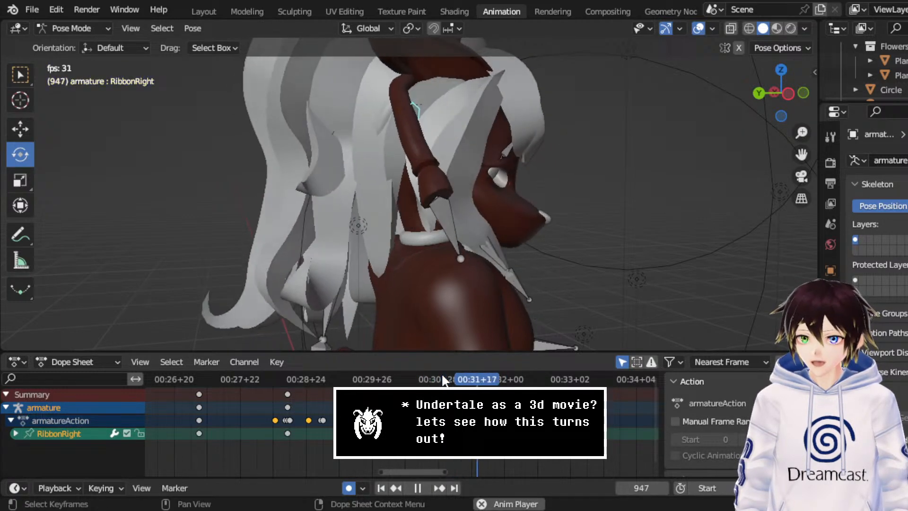
key(space)
click(442, 378)
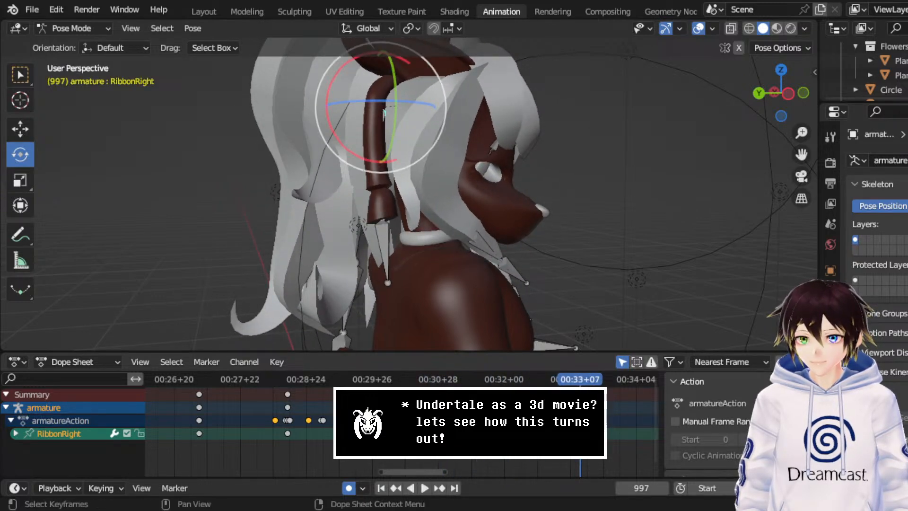
click(454, 421)
click(436, 379)
key(space)
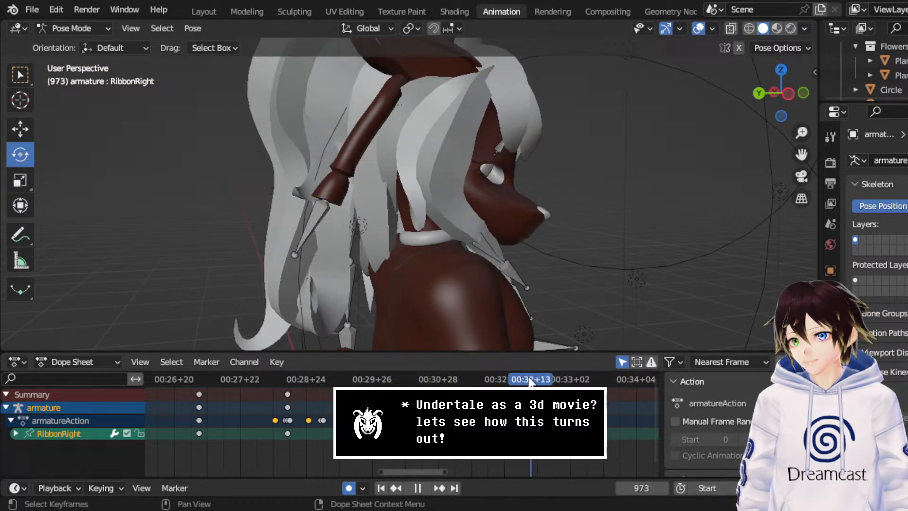
- Shift the ribbon keyframe near frame 970 earlier, to around frame 960, and replay the swing
drag(530, 382, 519, 387)
key(g)
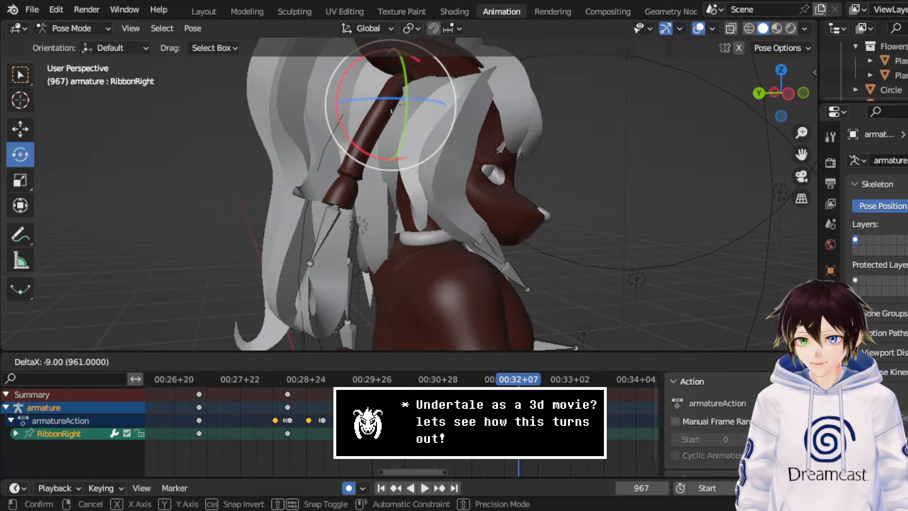
click(400, 370)
click(393, 380)
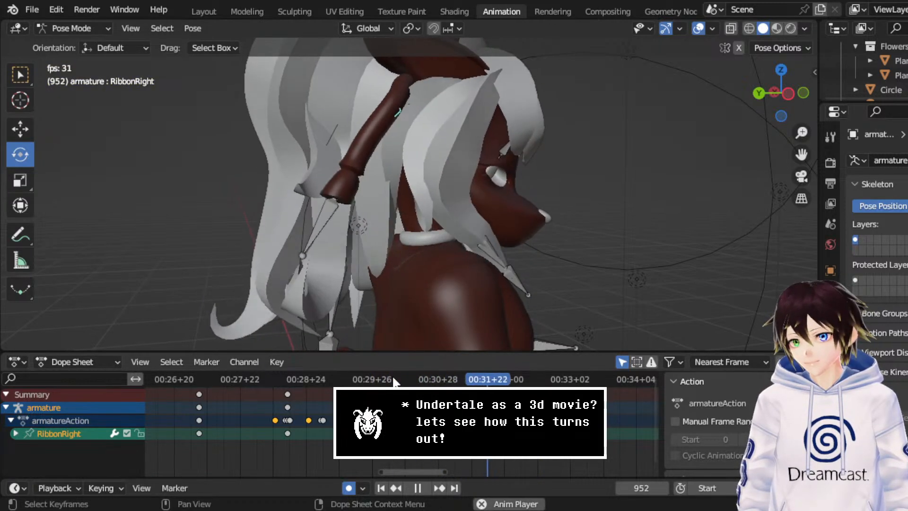
key(space)
- Replay the ribbon's swing from around frame 903 and stop at frame 998
click(454, 440)
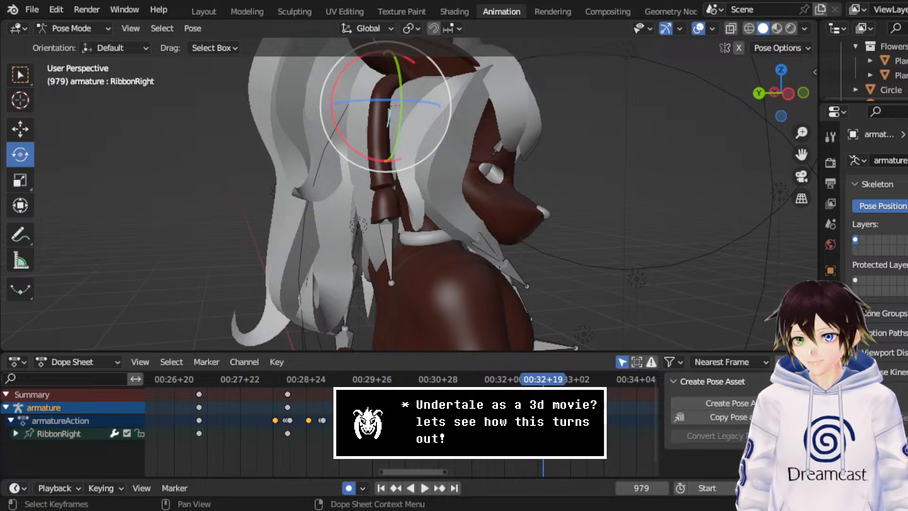
key(Return)
key(space)
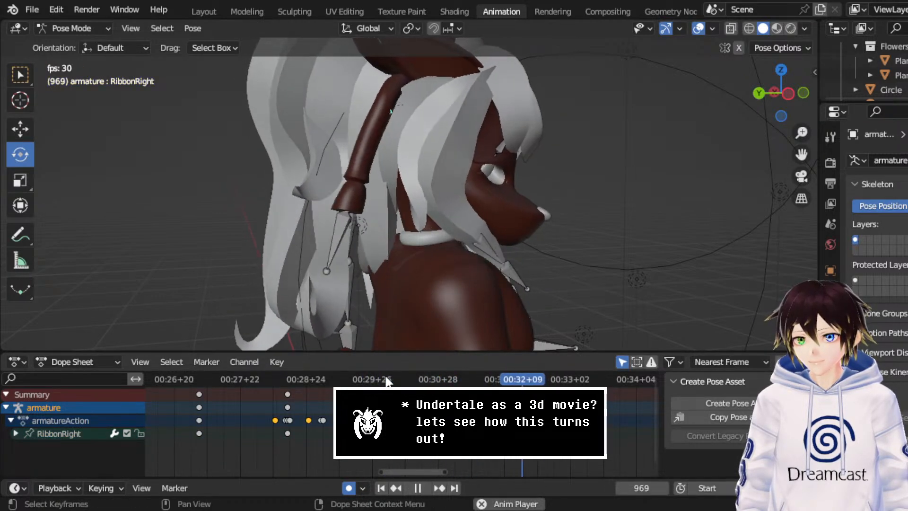
key(space)
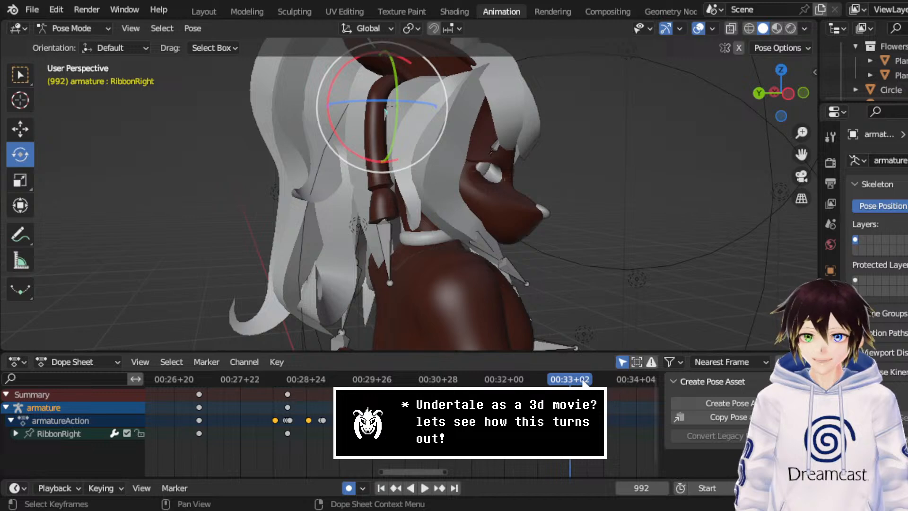
key(space)
key(space)
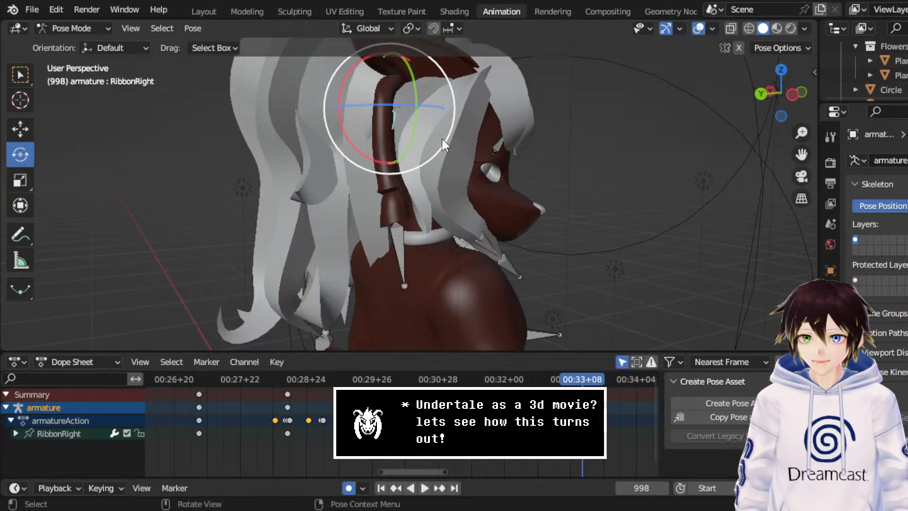
- Rotate the RibbonRight bone at frame 998, including around the Z axis, so the ribbon swings back behind the shoulder
drag(442, 139, 414, 158)
middle_drag(414, 158, 443, 153)
key(r)
key(z)
click(484, 159)
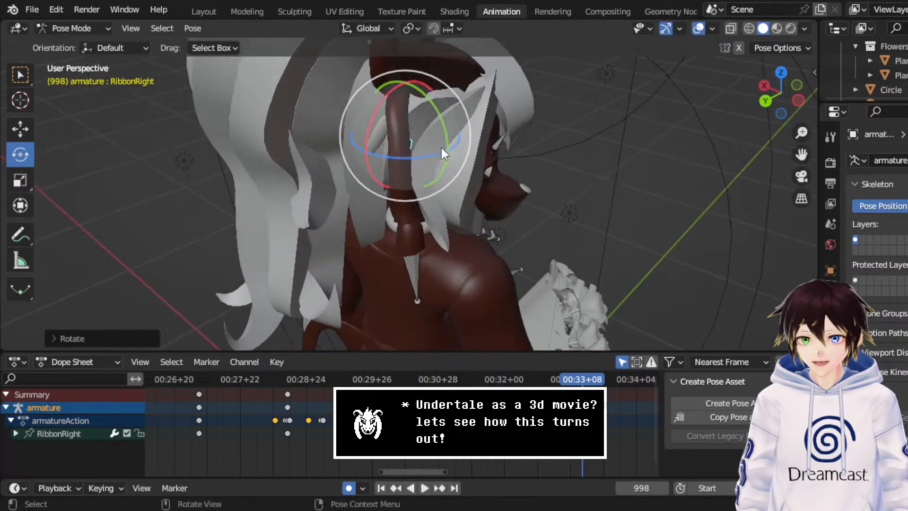
drag(474, 131, 467, 149)
middle_drag(442, 164, 396, 268)
- Replay the swing and shift the ribbon keyframe at frame 998 later, to about frame 1004
drag(537, 385, 382, 368)
key(space)
middle_drag(520, 242, 496, 231)
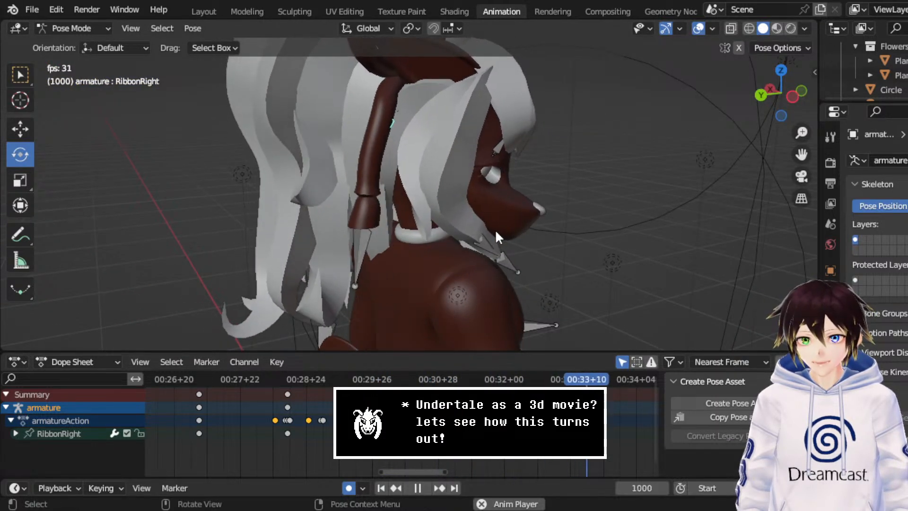
key(space)
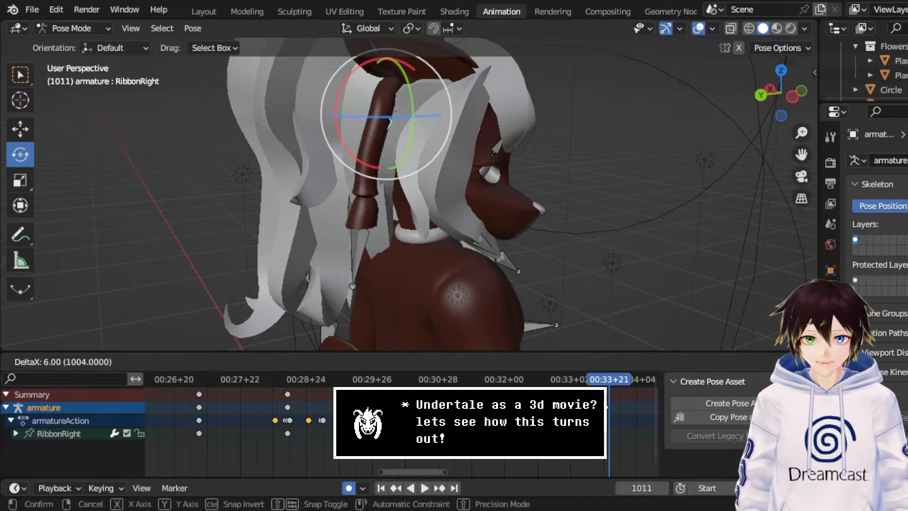
click(610, 407)
- Replay the animation from frame 857 to check the ribbon's swing, and save the file
click(293, 380)
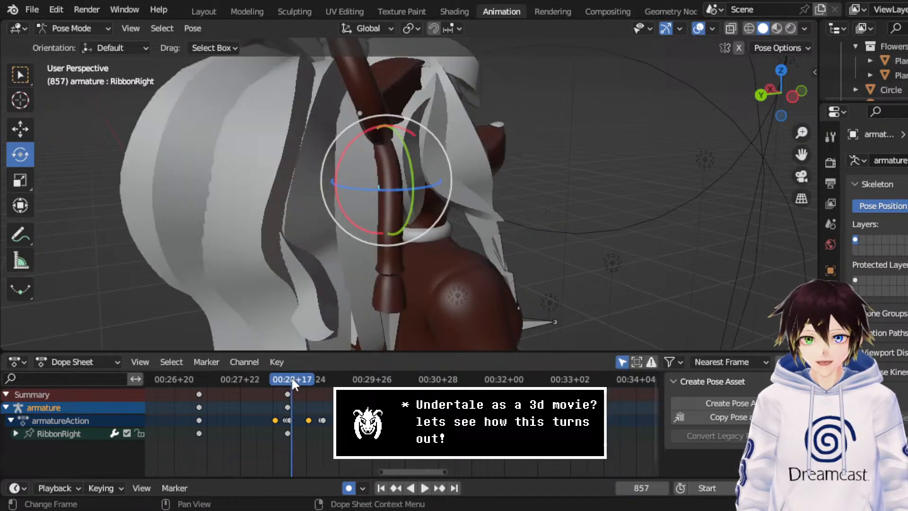
key(space)
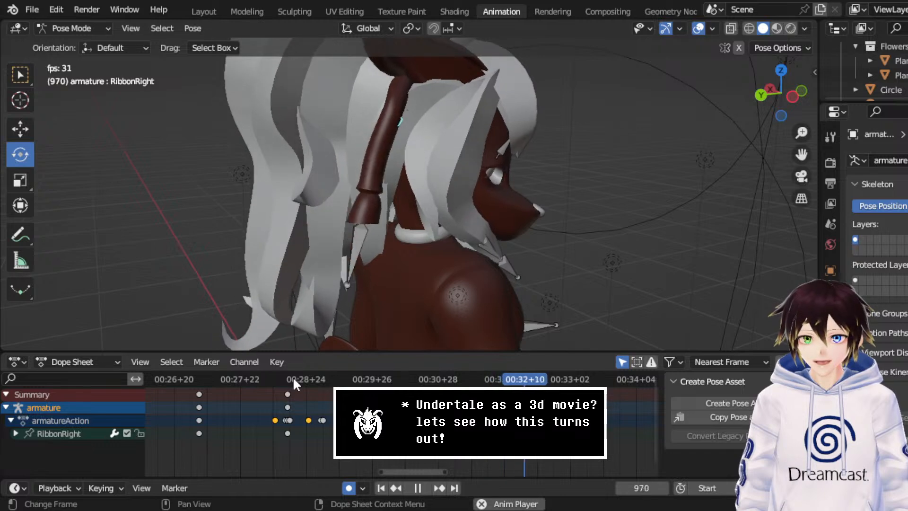
key(space)
middle_drag(371, 285, 315, 252)
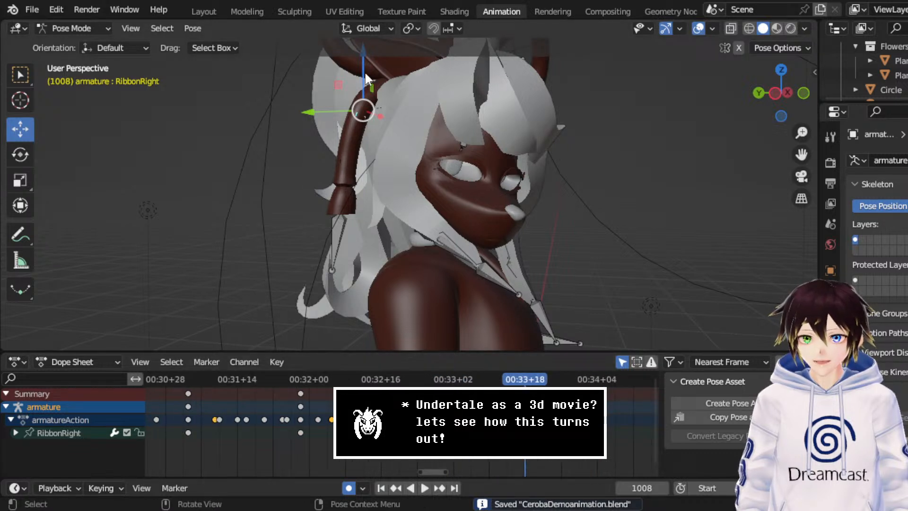
- Move the RibbonRight bone slightly at frame 1008 and replay the swing from around frame 934
click(326, 127)
click(325, 118)
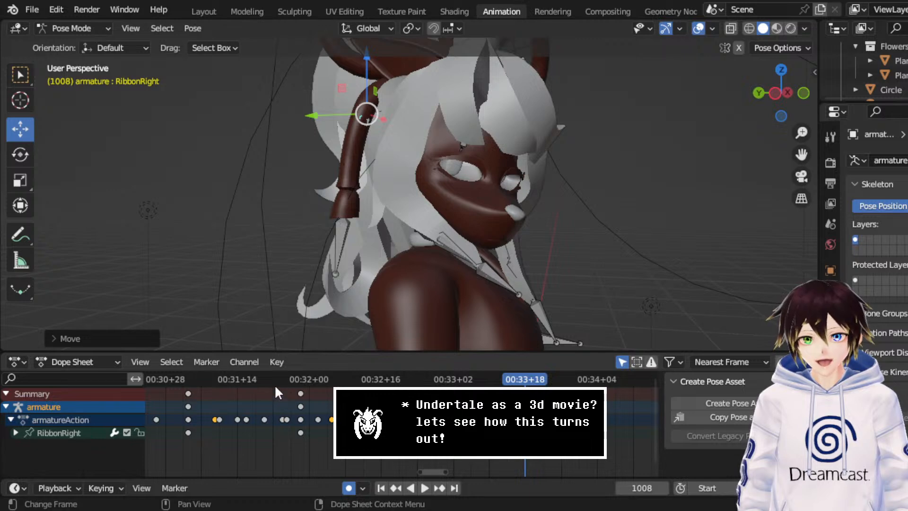
drag(276, 387, 207, 379)
key(space)
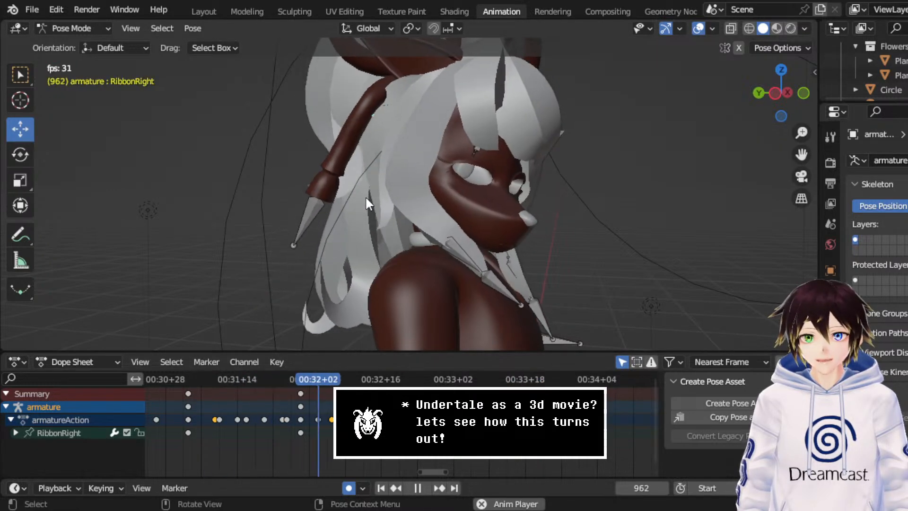
key(space)
click(191, 379)
key(space)
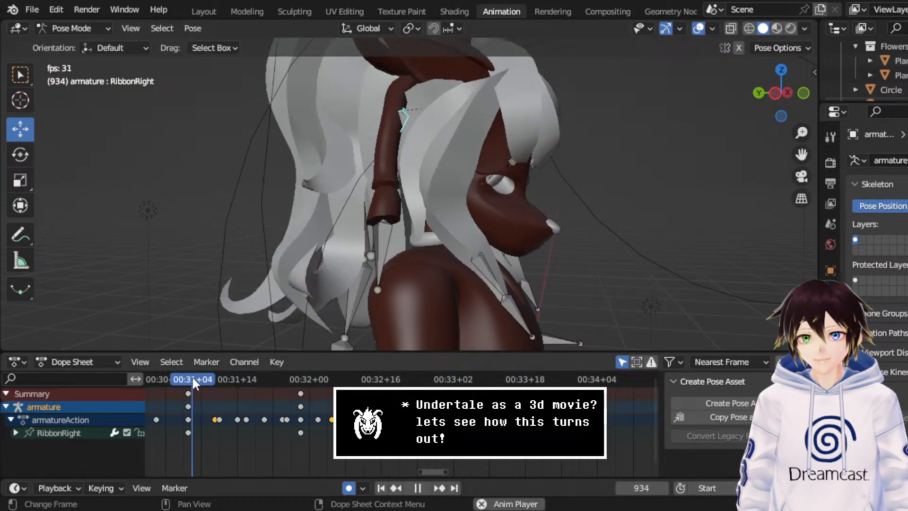
key(space)
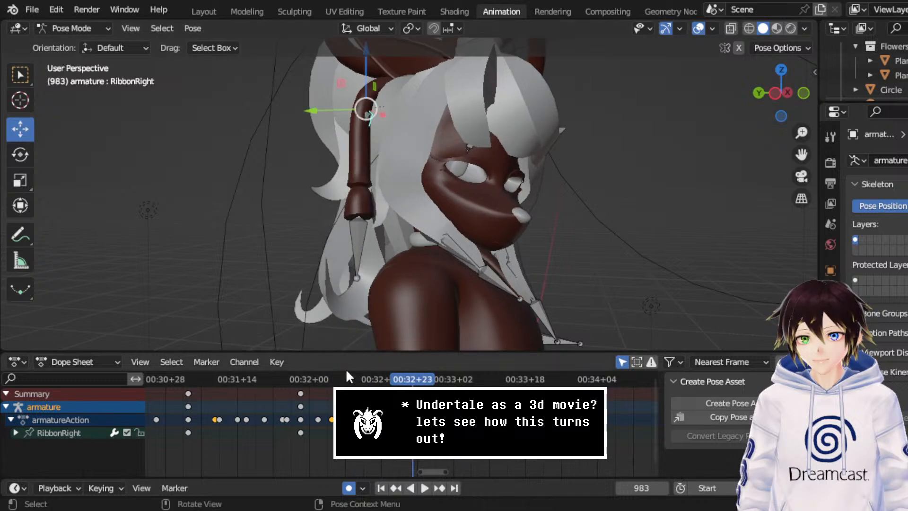
- Change the handle type of the ribbon keyframe near frame 958 and replay the swing
right_click(273, 396)
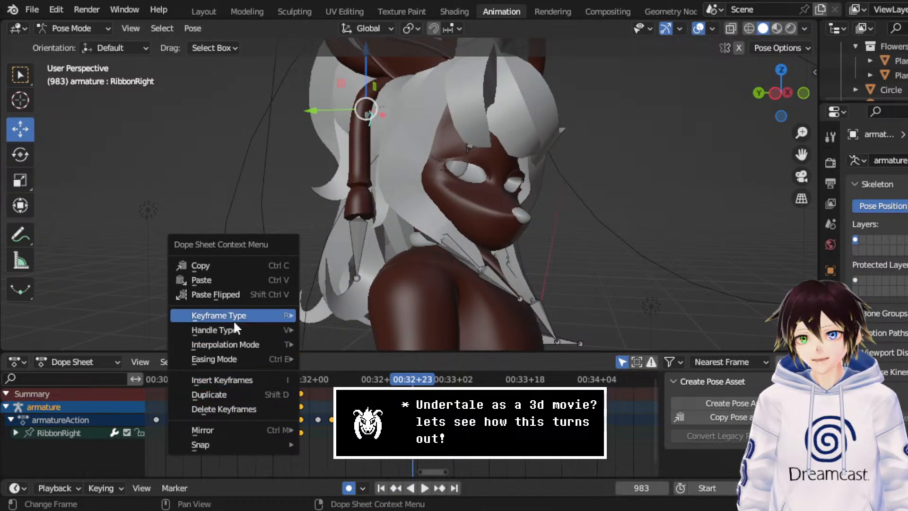
mouse_move(239, 328)
click(337, 345)
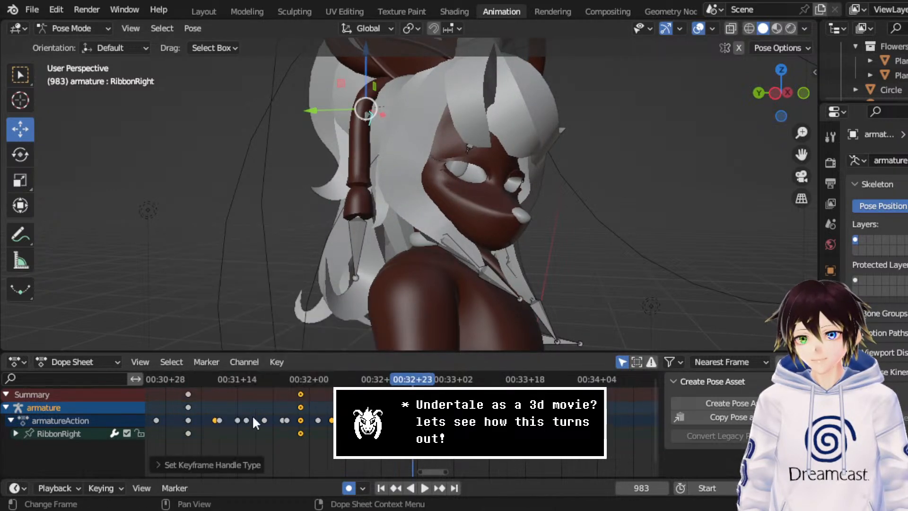
click(182, 381)
key(space)
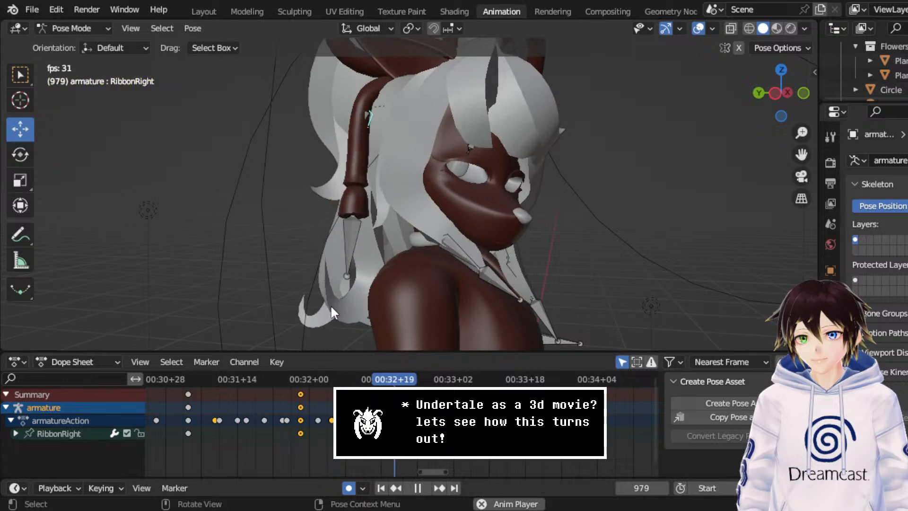
key(space)
- Examine the ribbon's swing from a side view by replaying it from around frame 932 to frame 1012
middle_drag(328, 227, 400, 218)
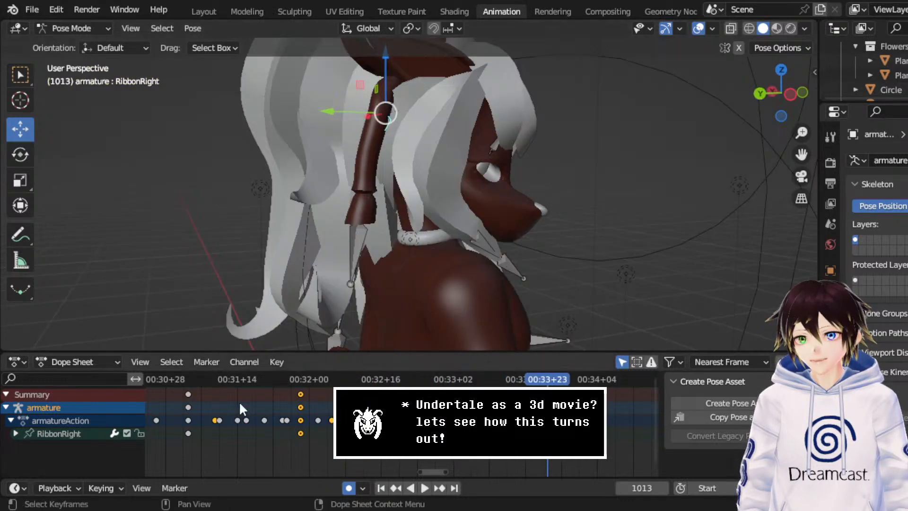
click(181, 382)
key(space)
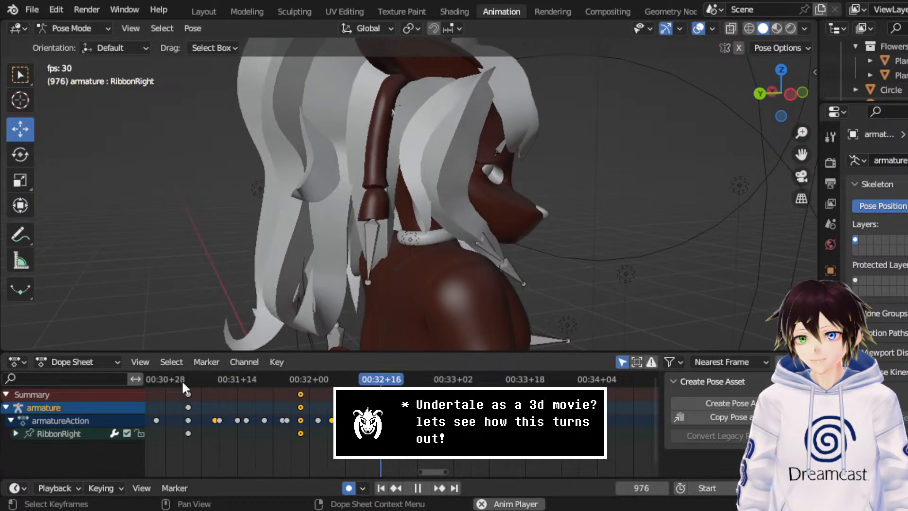
key(space)
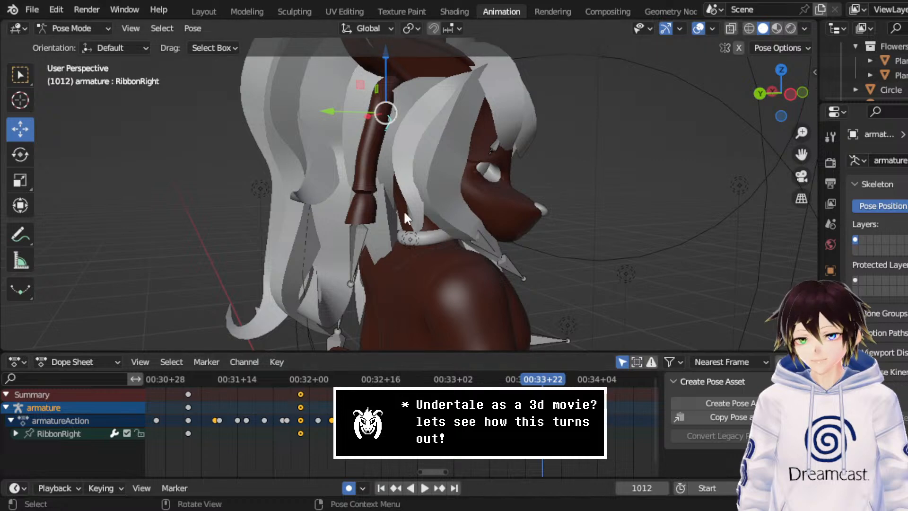
middle_drag(404, 210, 340, 204)
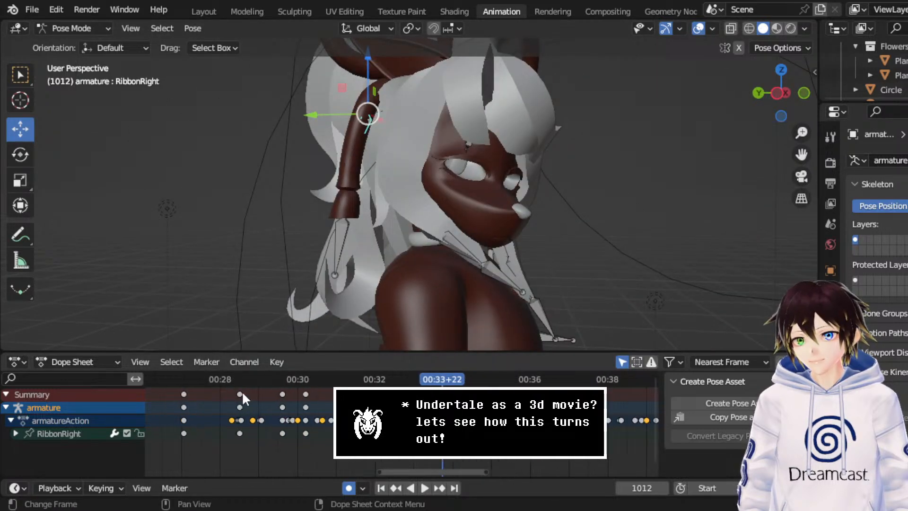
- Replay the earlier ribbon motion and change the handle type of the three ribbon keyframes between about 28 and 31 seconds
click(194, 382)
key(space)
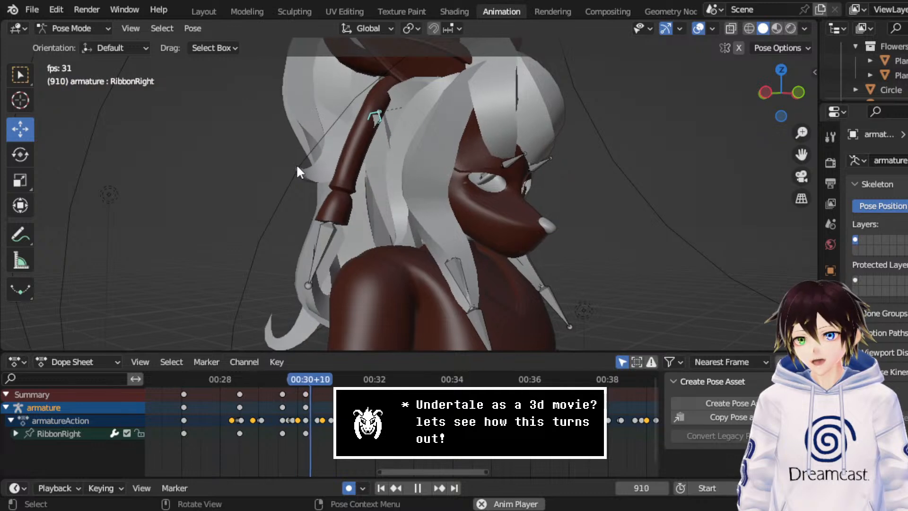
key(space)
right_click(231, 390)
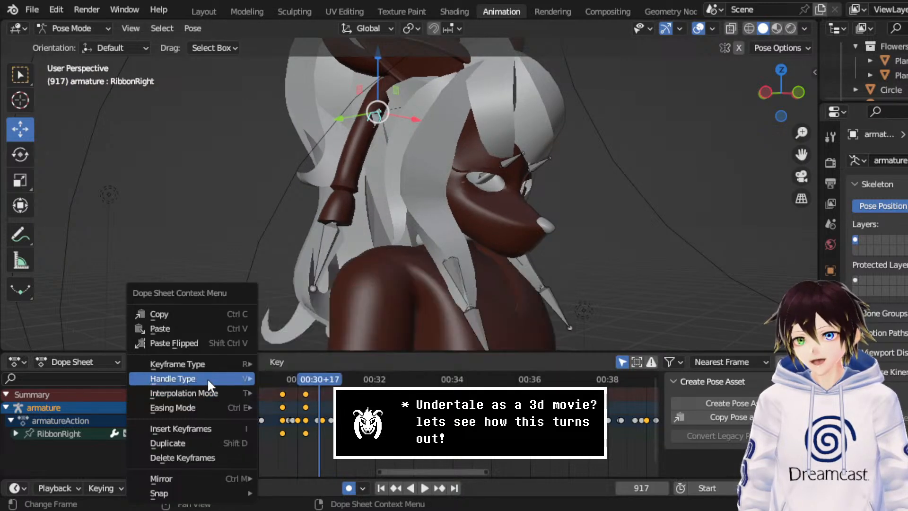
mouse_move(222, 378)
click(300, 427)
- Replay the ribbon animation from before 28 seconds to frame 1002 and save the file
click(190, 373)
key(space)
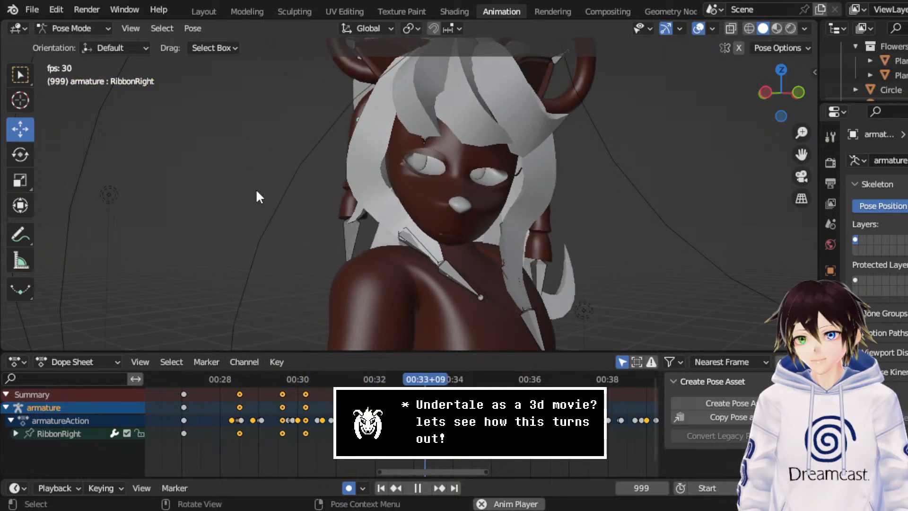
key(space)
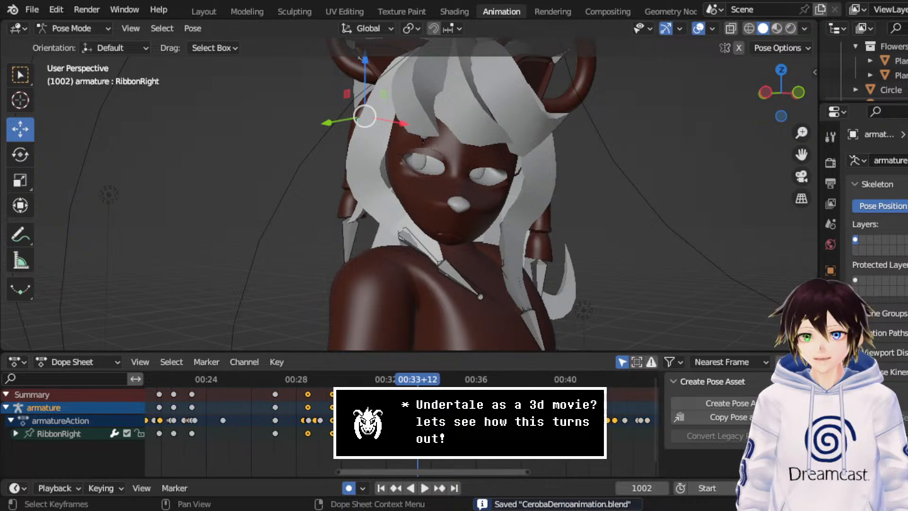
- Play the whole animation from frame 0, stop at frame 985, and examine the ribbon from the side and front
middle_drag(388, 425, 548, 426)
click(174, 382)
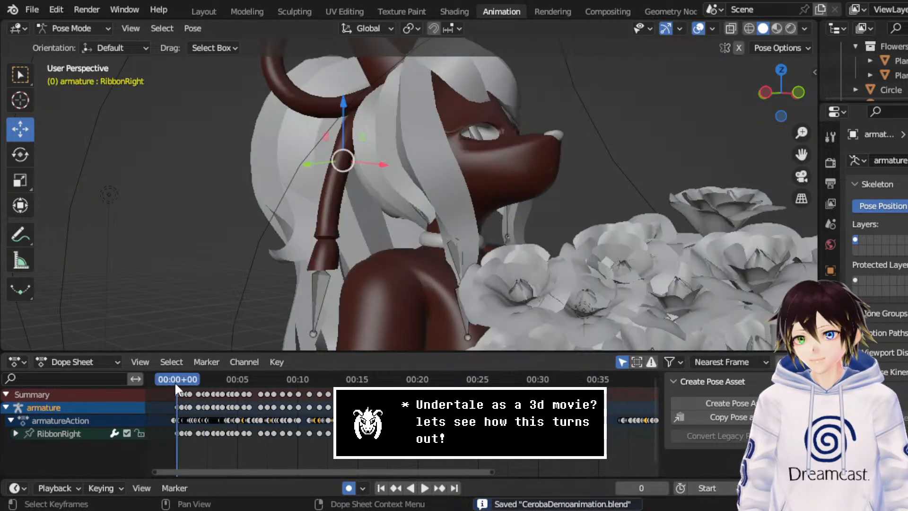
key(space)
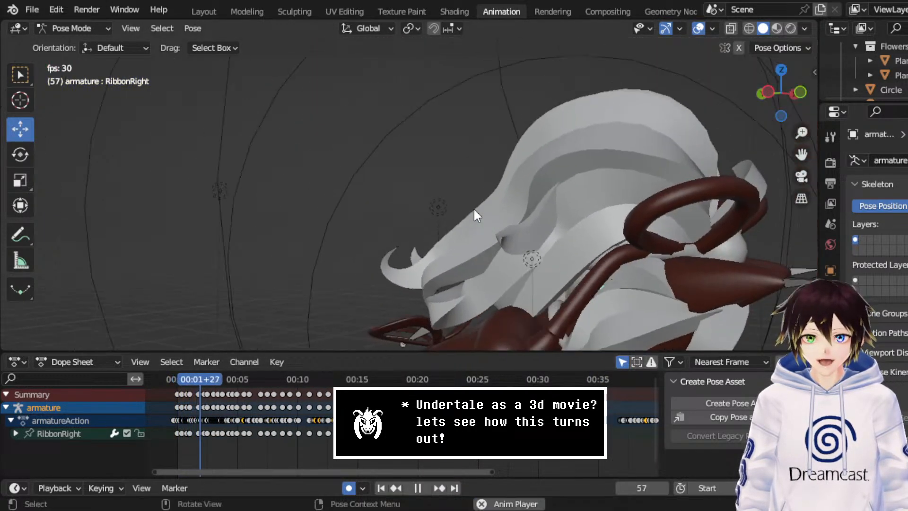
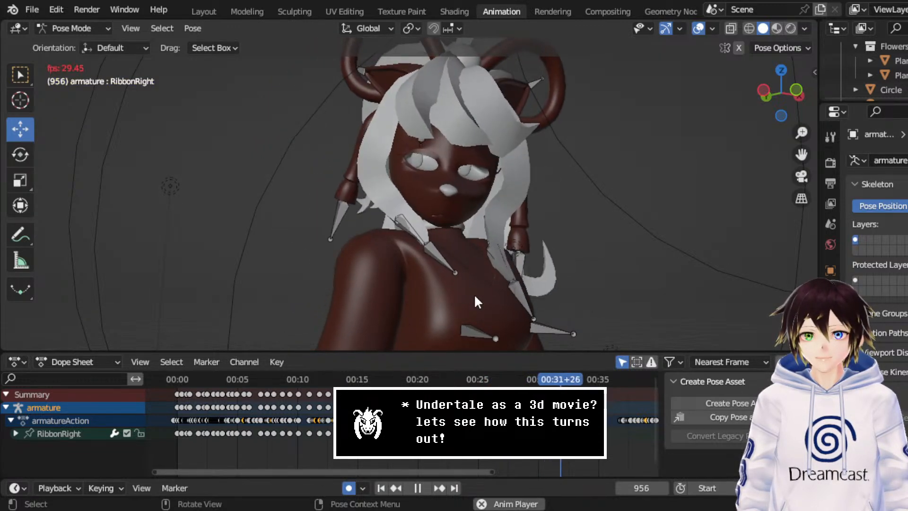
key(space)
middle_drag(385, 172, 461, 176)
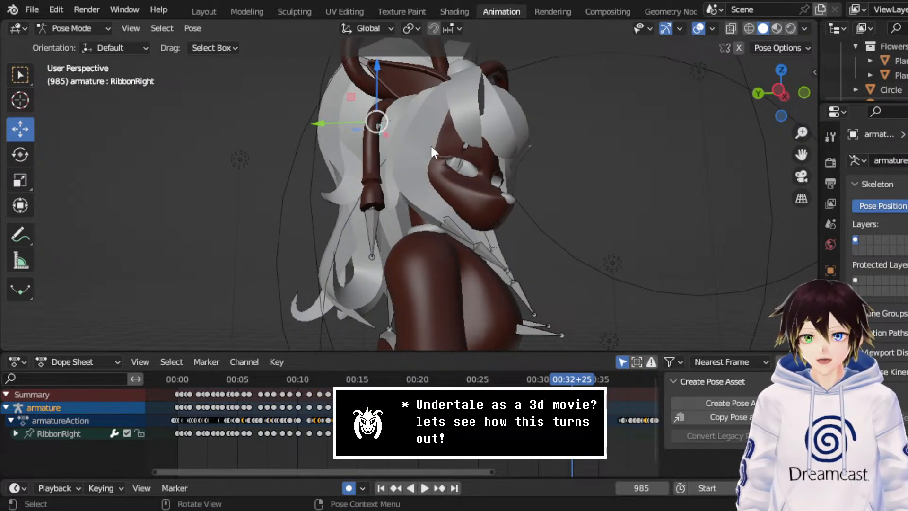
middle_drag(431, 144, 348, 129)
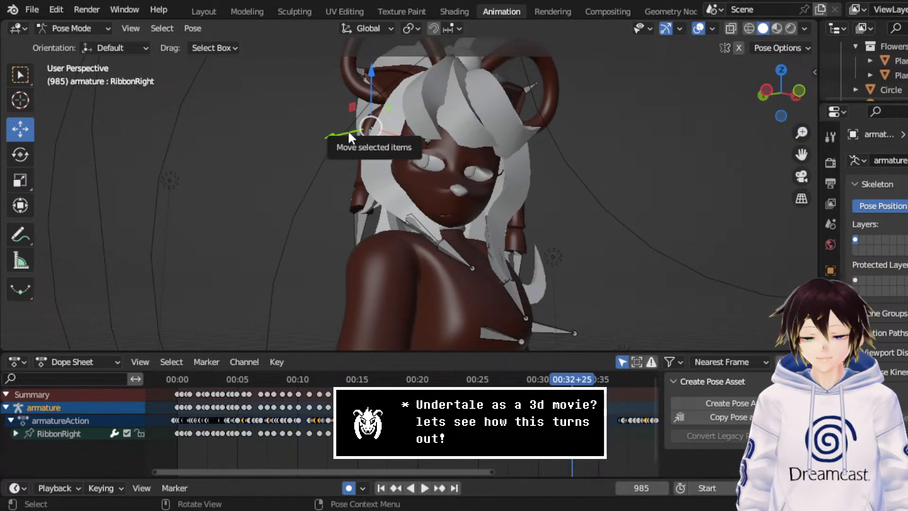
- Save the file and examine the character's head and ribbons at frame 985, both close up and with the whole body in view
middle_drag(631, 199, 576, 187)
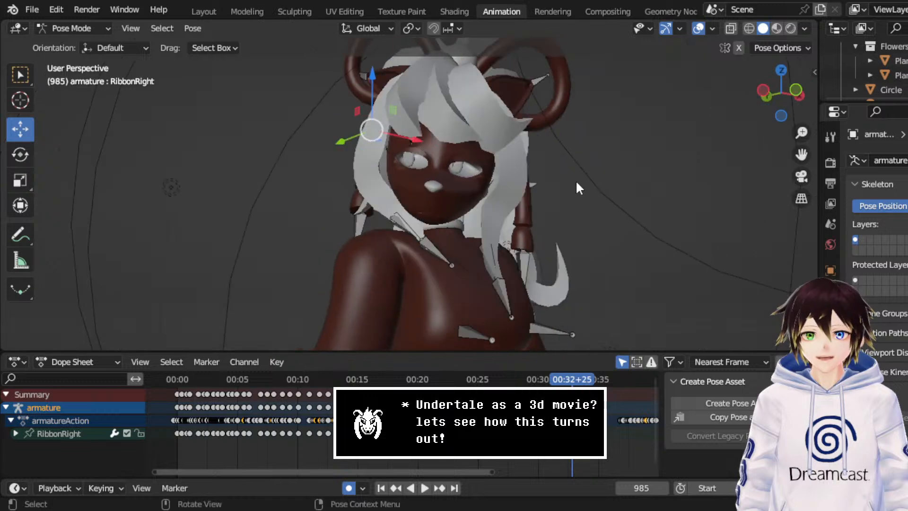
scroll(473, 261, down, 5)
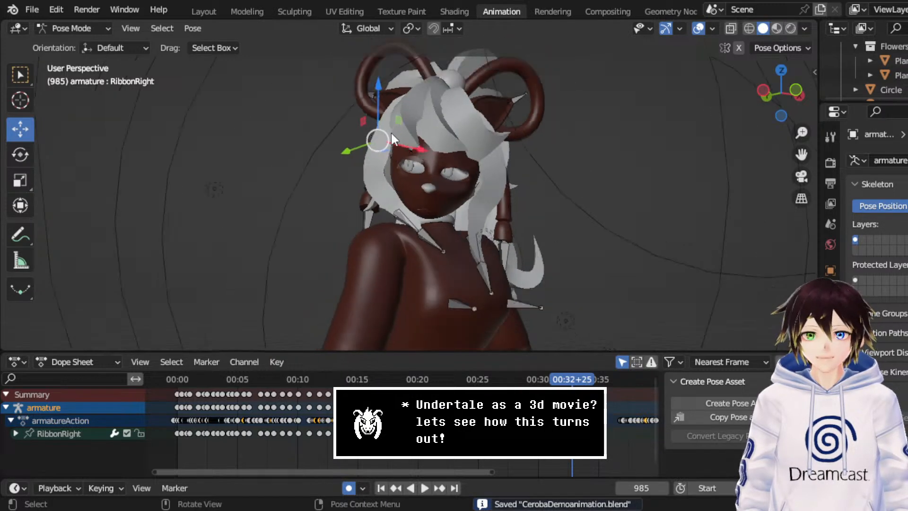
drag(804, 153, 797, 123)
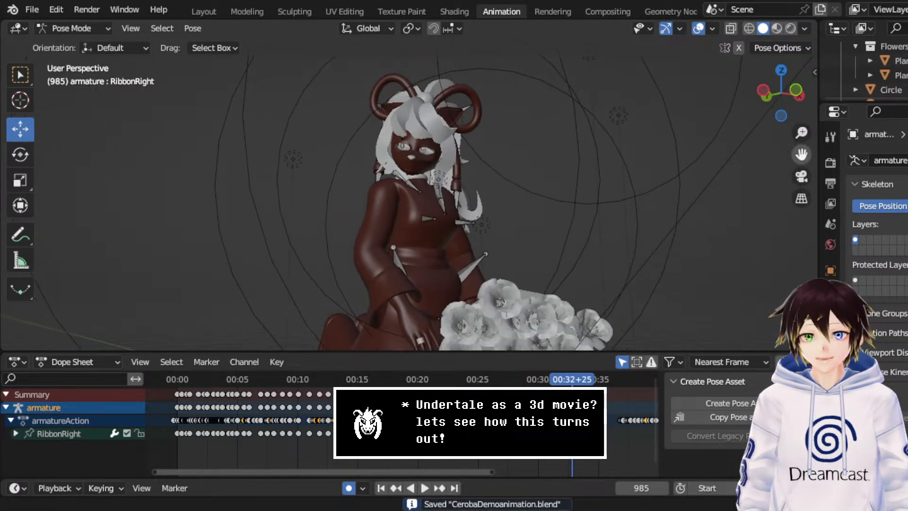
scroll(396, 107, up, 2)
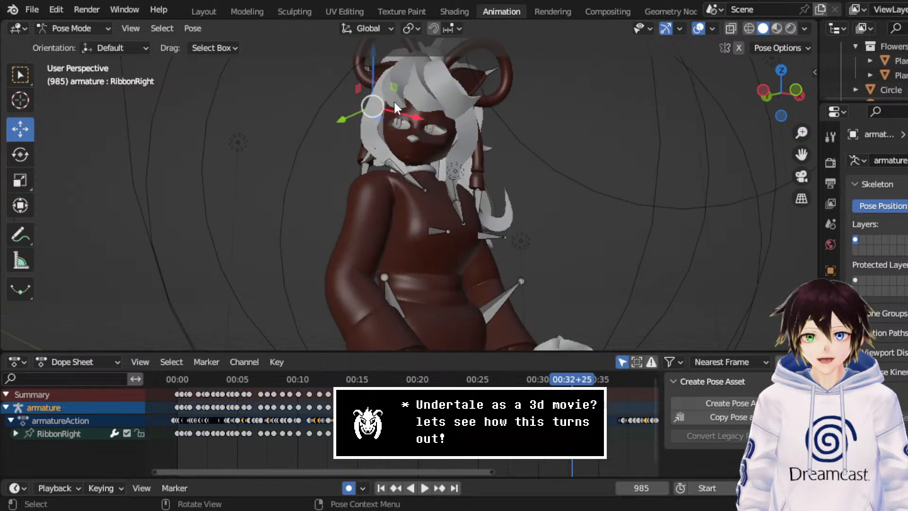
scroll(420, 385, down, 3)
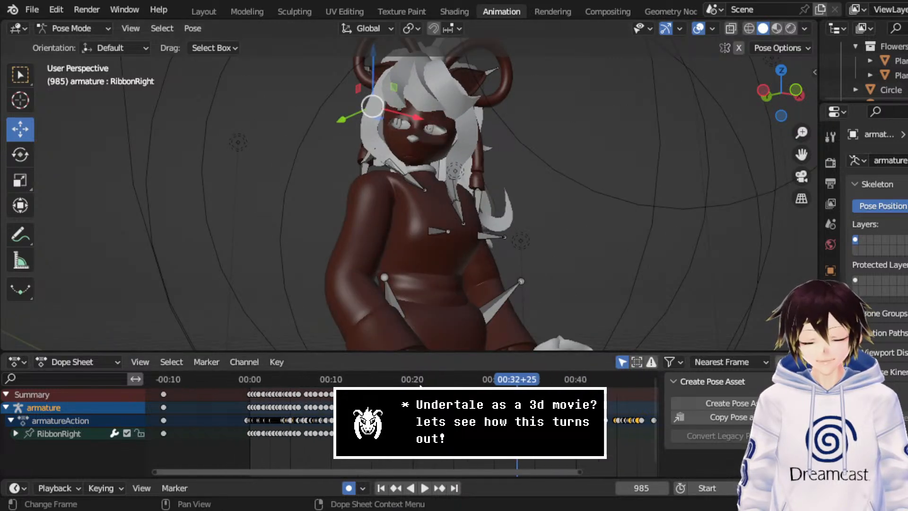
scroll(525, 383, up, 5)
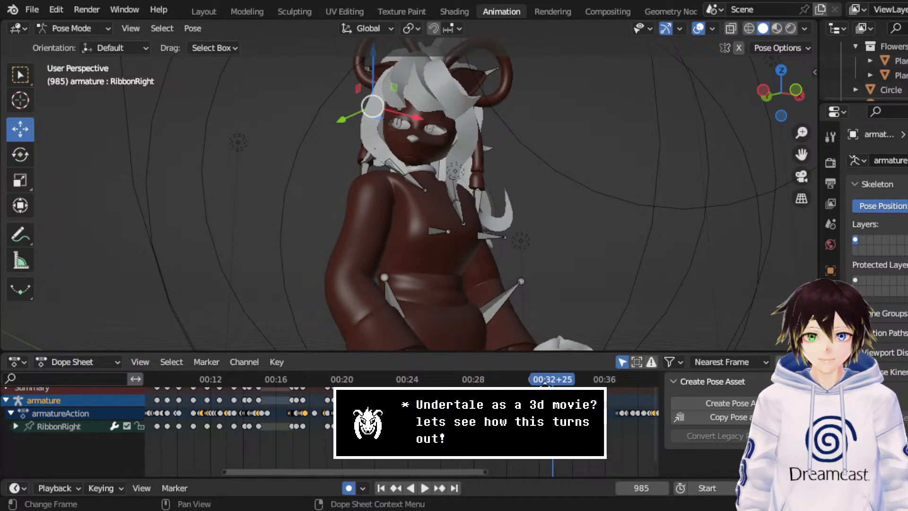
middle_drag(525, 383, 510, 383)
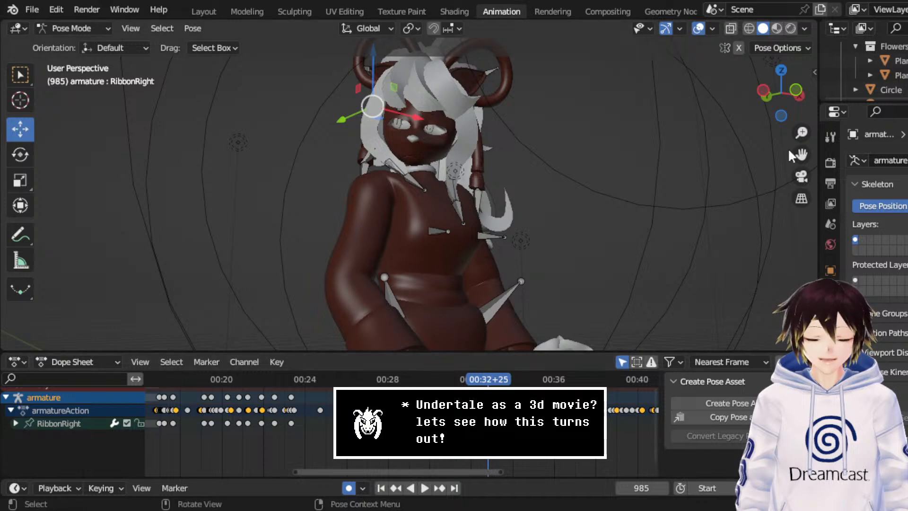
drag(801, 154, 807, 220)
scroll(568, 249, up, 3)
middle_drag(508, 213, 440, 206)
middle_drag(422, 157, 449, 217)
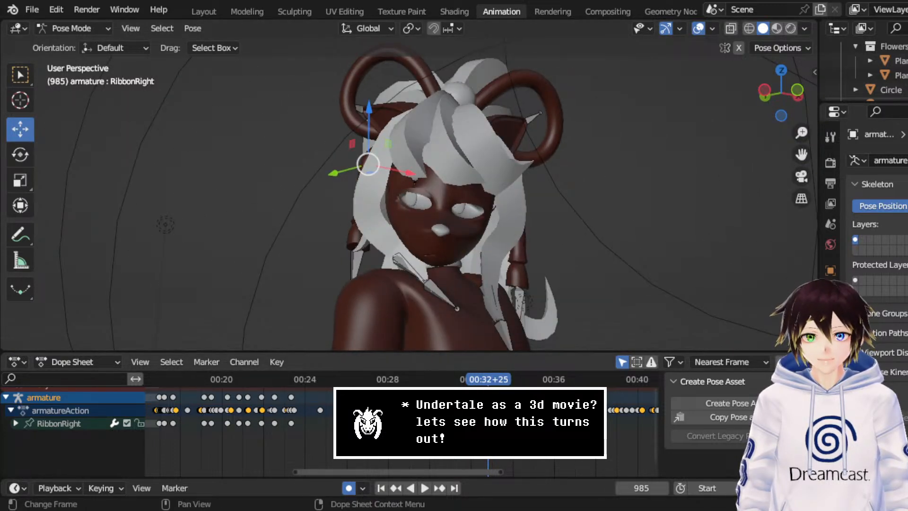
- Replay the ribbon's swing in side view repeatedly from around frame 980 to about frame 1030
key(space)
middle_drag(439, 175, 523, 173)
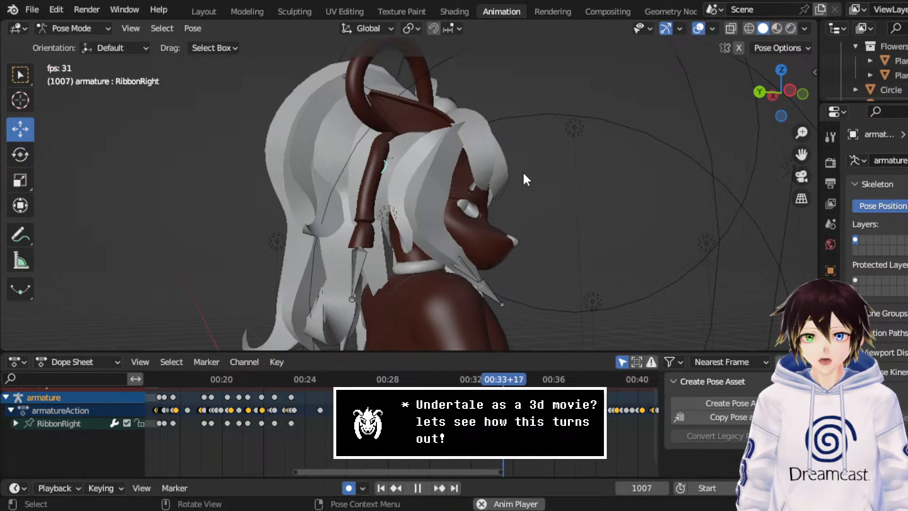
drag(466, 379, 444, 379)
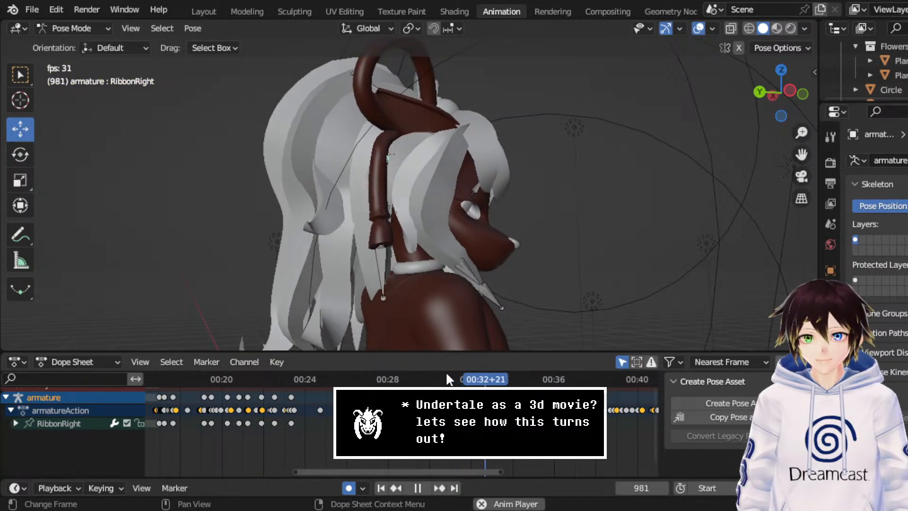
key(space)
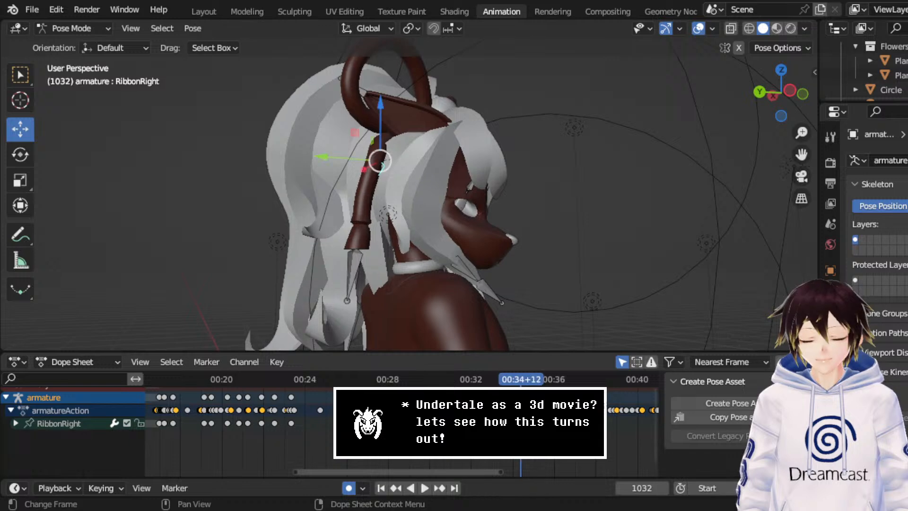
key(space)
key(space)
drag(508, 379, 457, 380)
key(space)
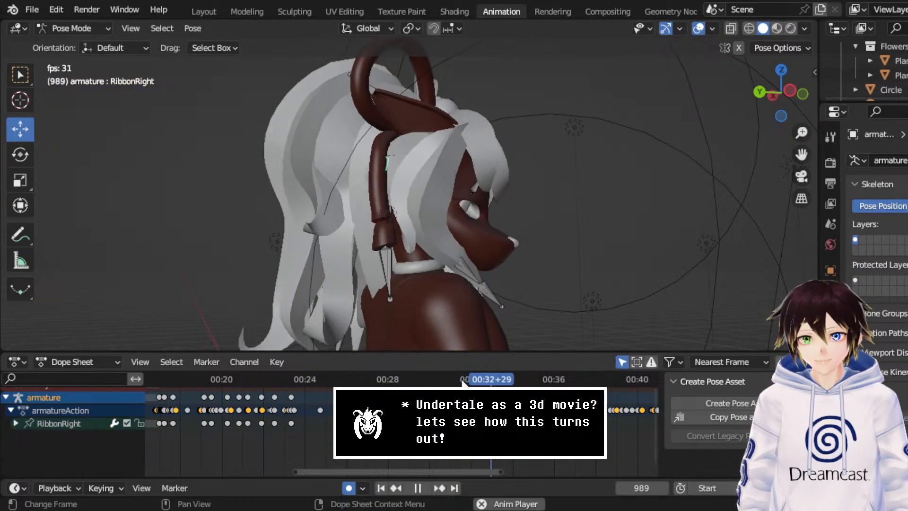
key(space)
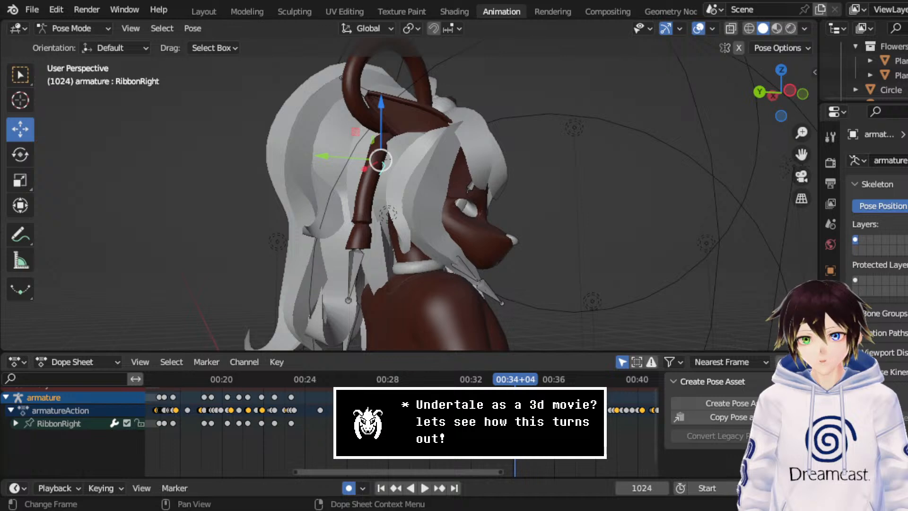
- Replay the last keyed ribbon motion and continue playback to about frame 1116, examining how the ribbon follows the head
drag(504, 424, 508, 424)
scroll(501, 424, up, 5)
click(447, 380)
key(space)
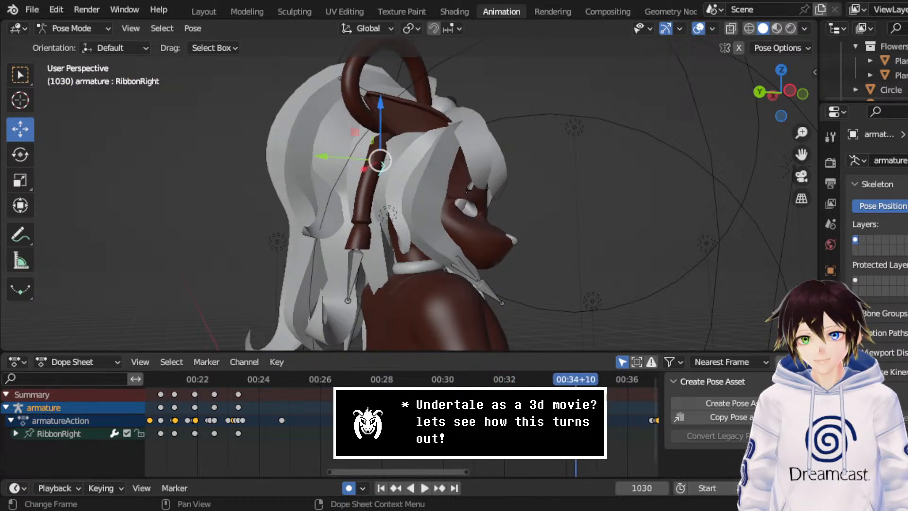
key(space)
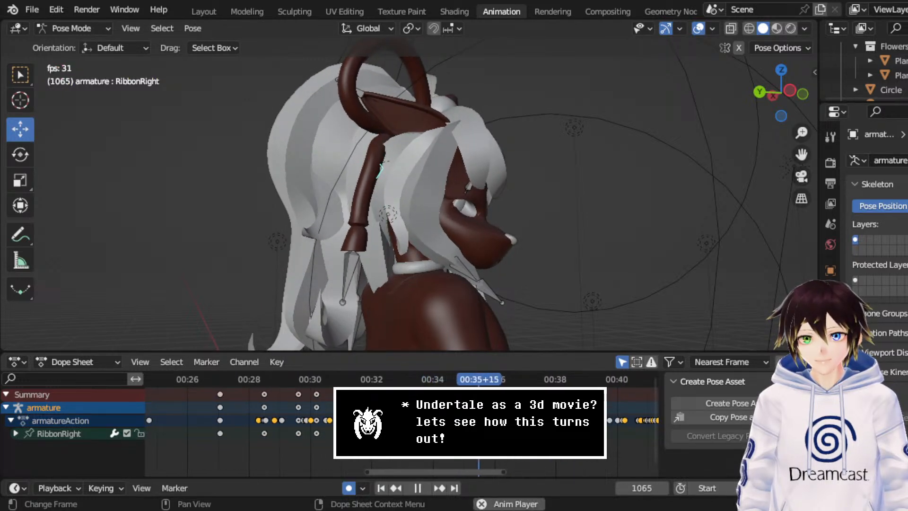
key(space)
key(space)
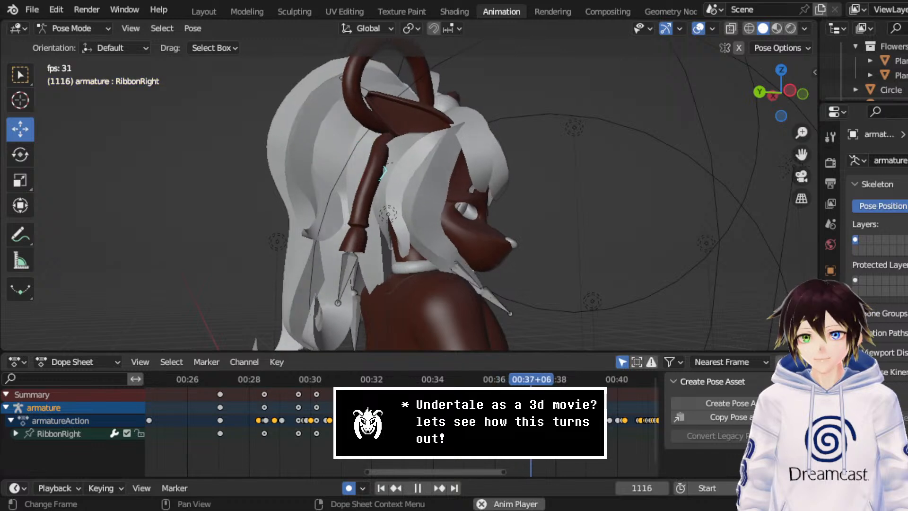
key(space)
- Insert a keyframe for the RibbonRight bone's current pose at frame 1107 and save the file
click(530, 379)
drag(530, 379, 522, 378)
right_click(532, 231)
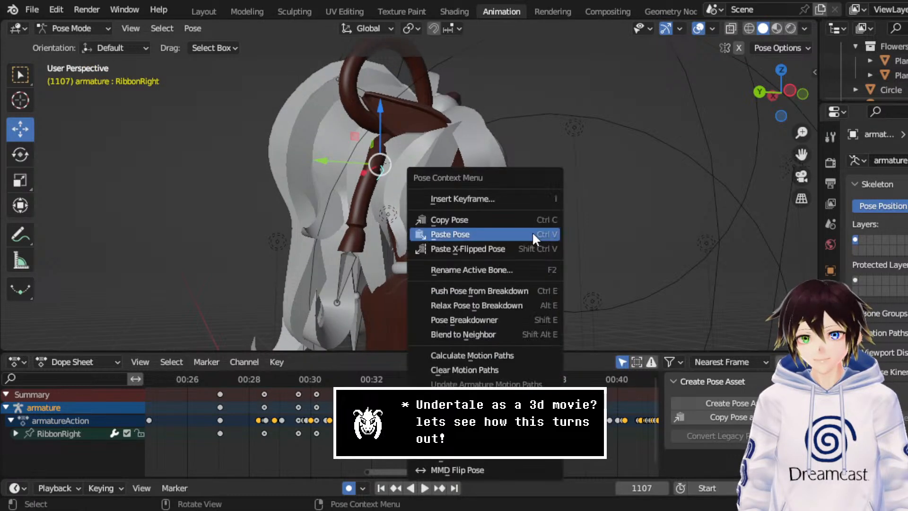
click(507, 195)
click(507, 191)
middle_drag(508, 197, 516, 222)
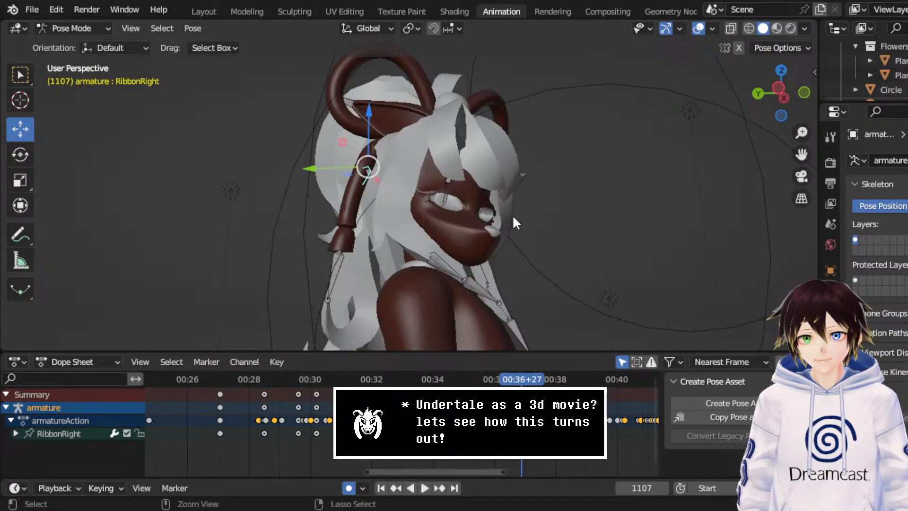
middle_drag(509, 407, 339, 386)
scroll(402, 377, down, 11)
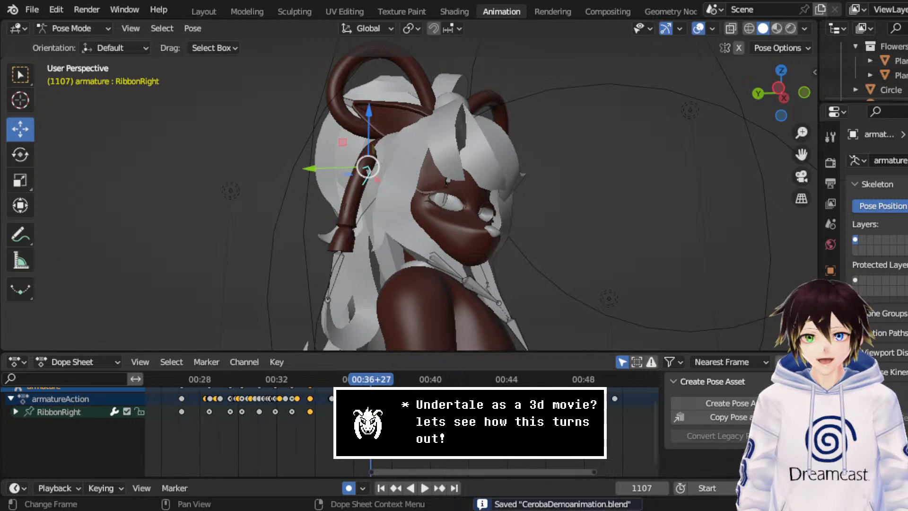
middle_drag(402, 381, 357, 403)
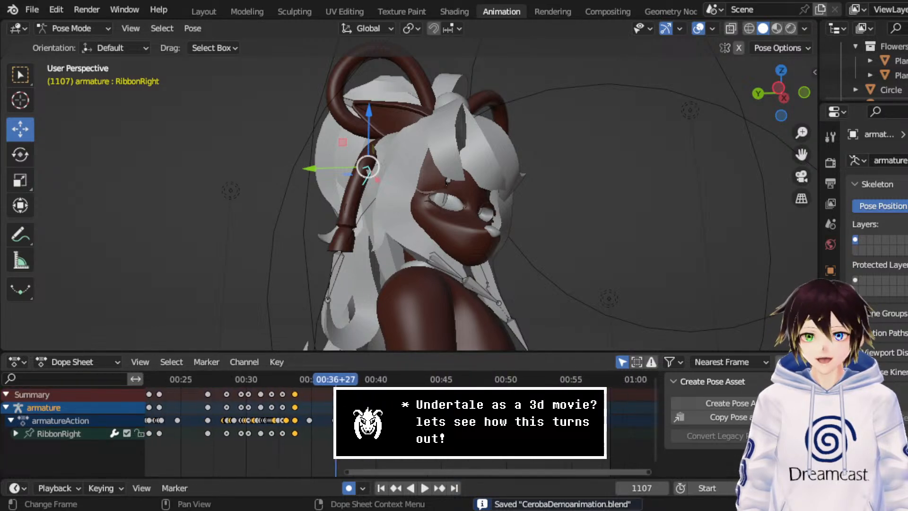
- Examine the ribbon and the character's full kneeling pose at frame 1107 from the side and front
mouse_move(510, 214)
middle_down()
mouse_move(419, 228)
mouse_move(514, 226)
middle_up()
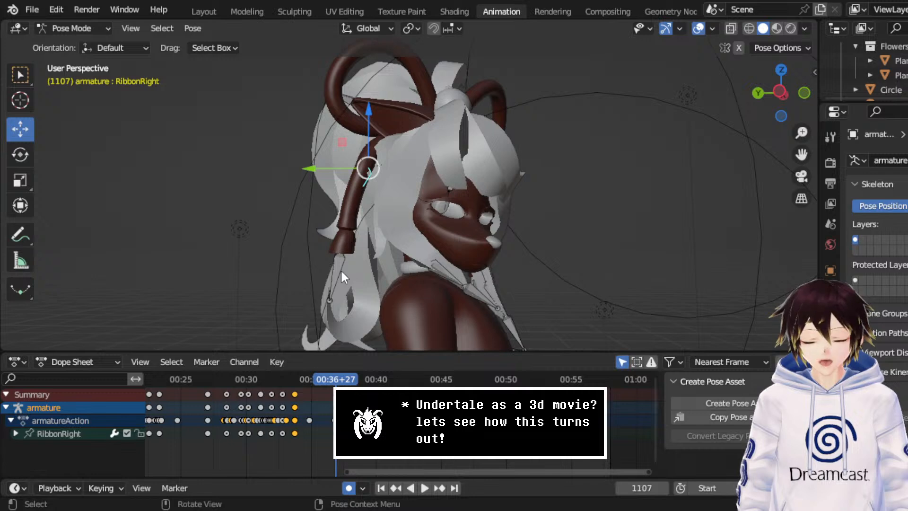
middle_drag(341, 273, 493, 268)
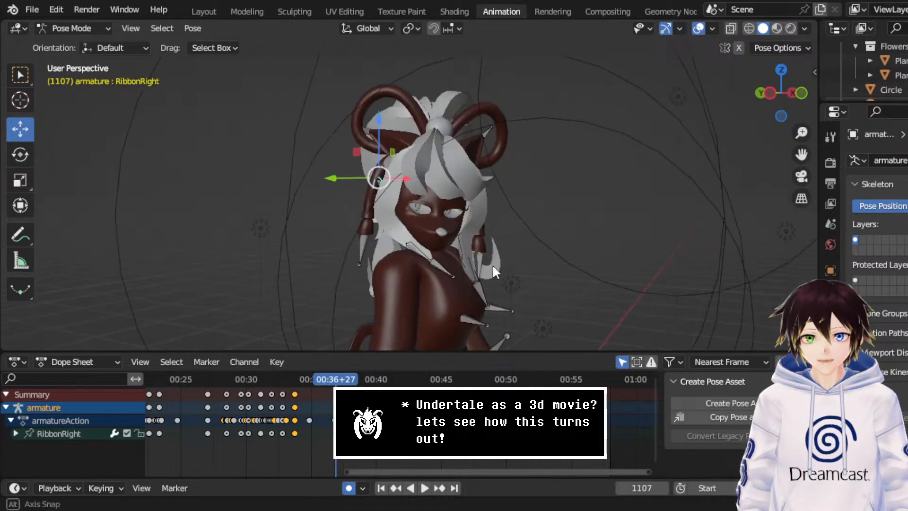
scroll(412, 145, up, 3)
scroll(395, 171, down, 3)
middle_drag(395, 171, 321, 244)
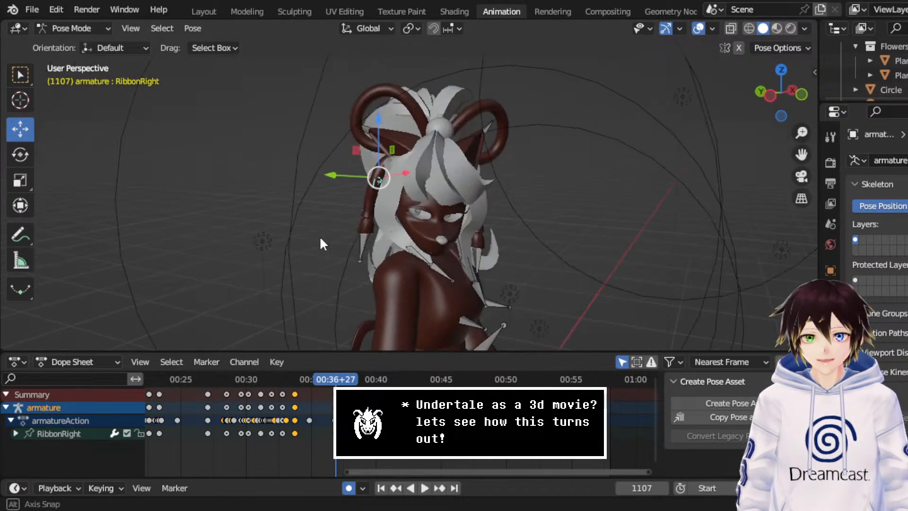
middle_drag(394, 163, 247, 184)
drag(801, 155, 794, 104)
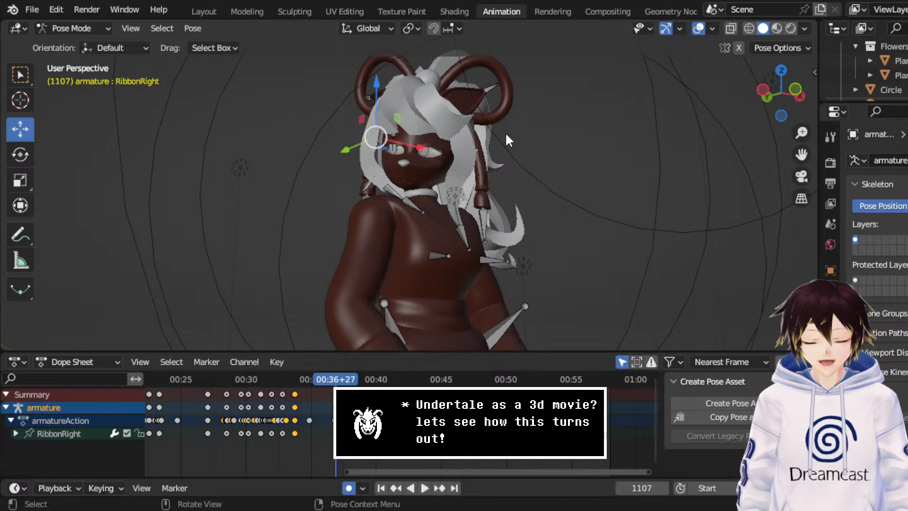
scroll(496, 148, down, 3)
middle_drag(436, 251, 470, 275)
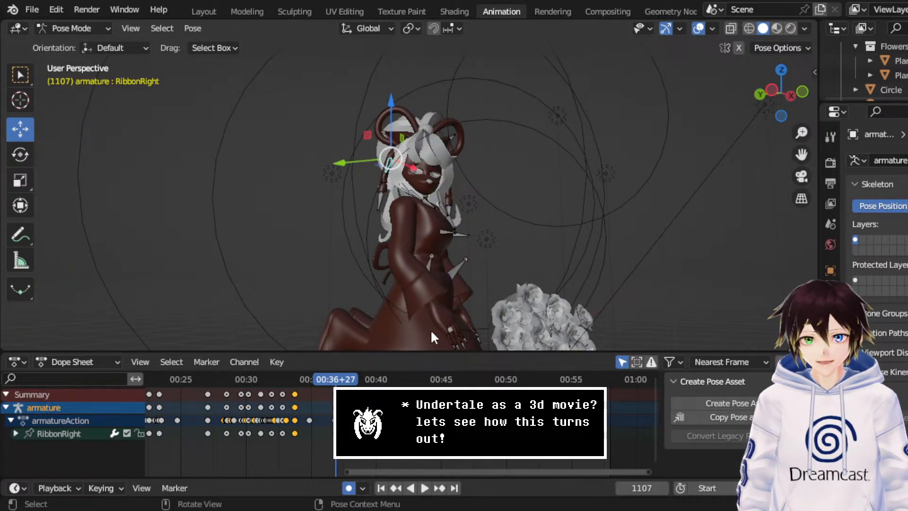
drag(801, 152, 777, 113)
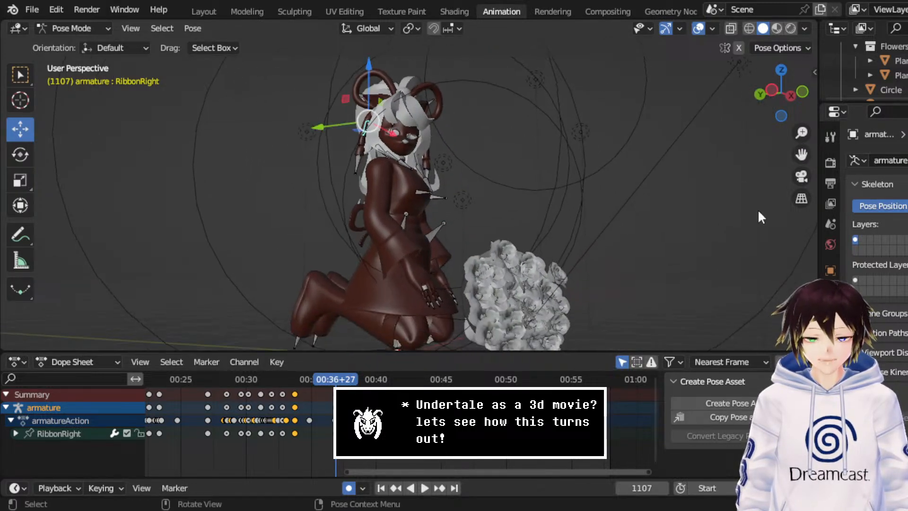
- Play the head turn on to frame 1174, examine the ribbon close up from the side, and replay from about frame 1104 to 1137
key(space)
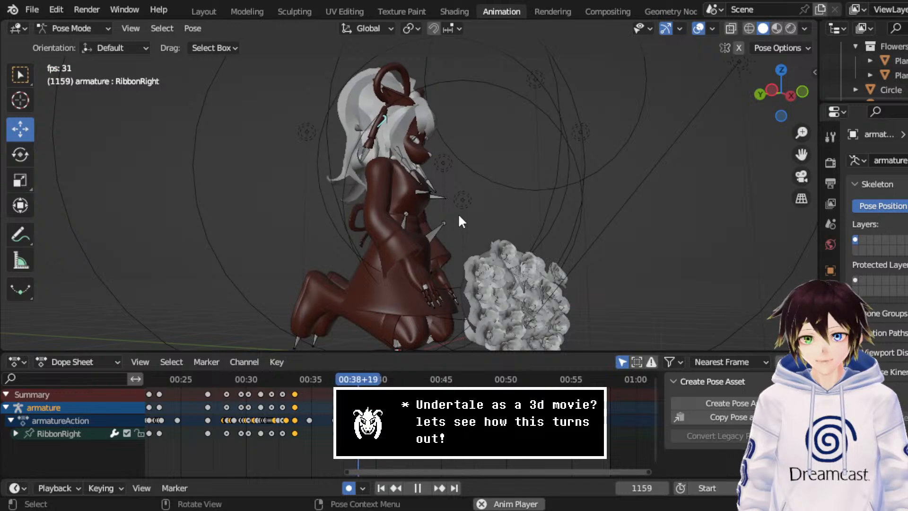
key(space)
drag(802, 156, 856, 217)
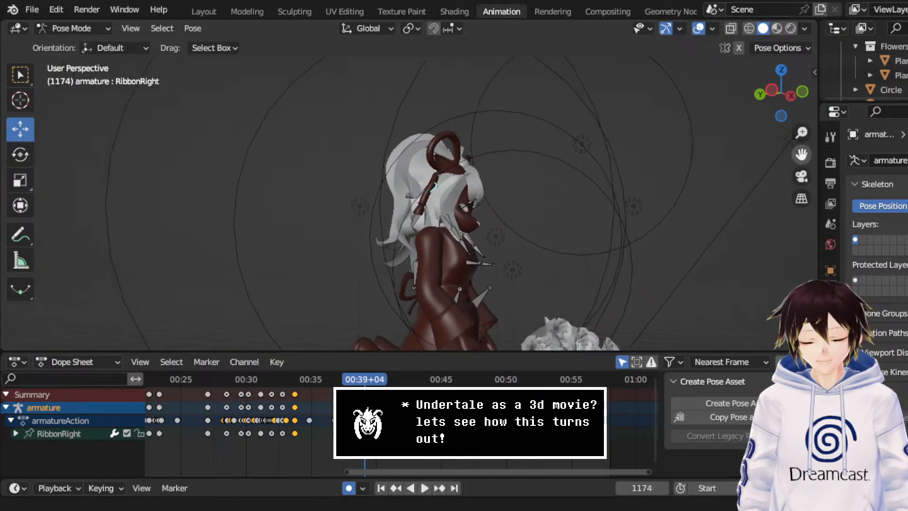
scroll(590, 173, up, 5)
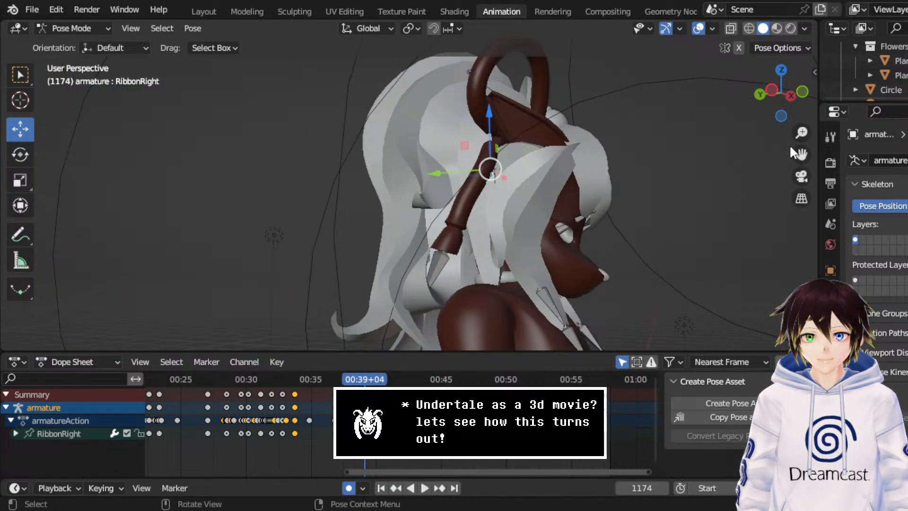
drag(801, 154, 733, 143)
middle_drag(642, 178, 657, 178)
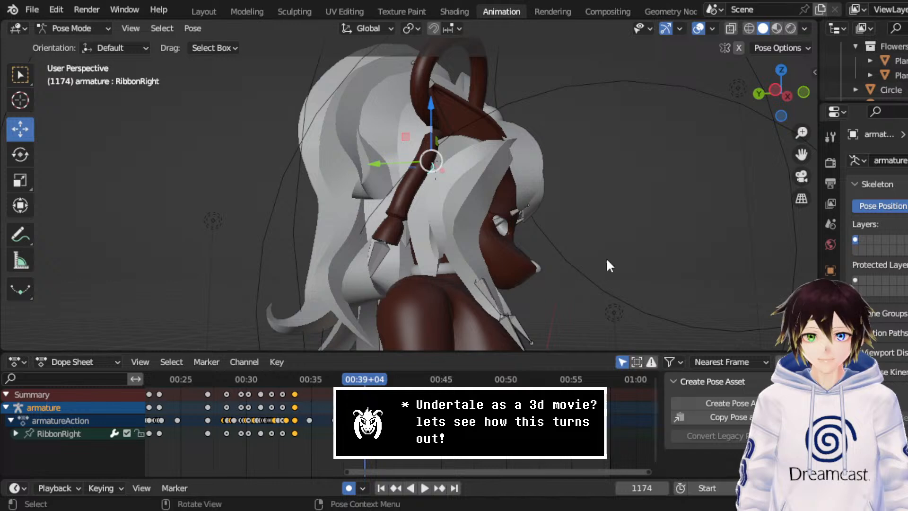
scroll(400, 426, up, 3)
click(302, 377)
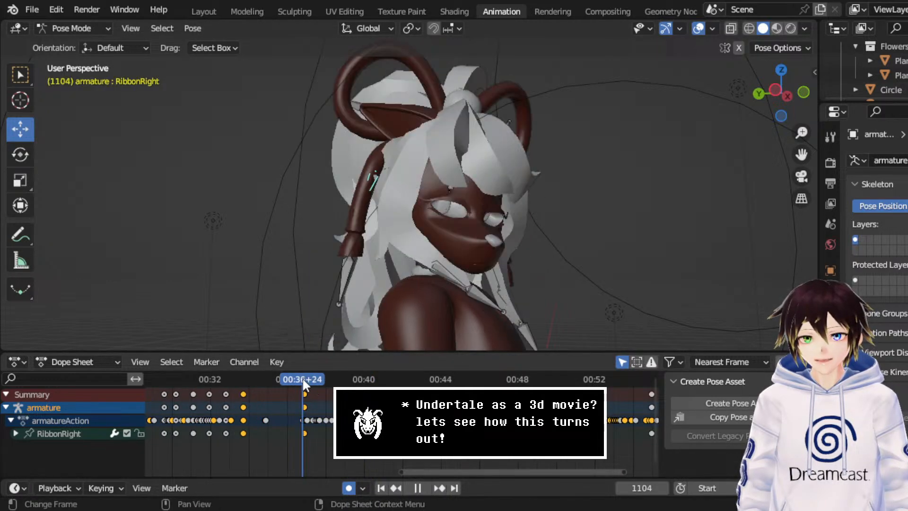
key(space)
key(space)
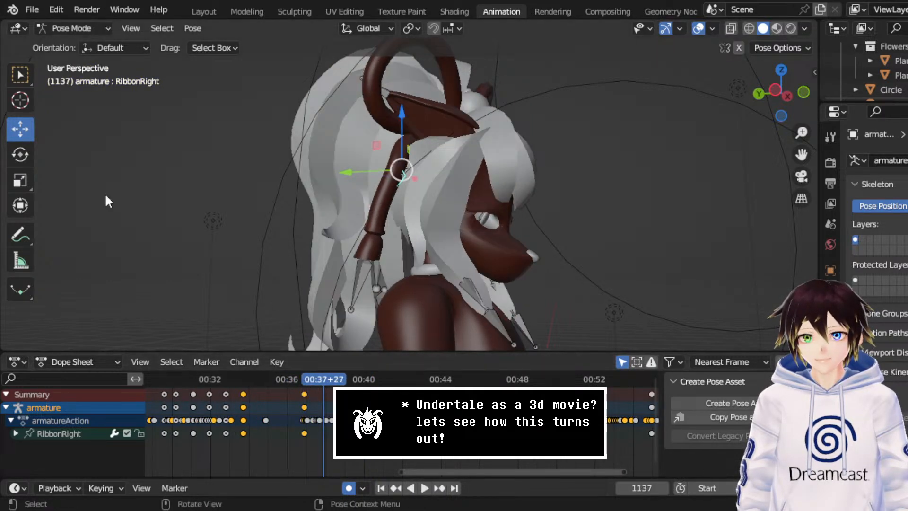
- Replay the head turn from frame 1105 to 1138 and rotate the RibbonRight bone there to swing the ribbon
click(19, 157)
click(302, 377)
key(space)
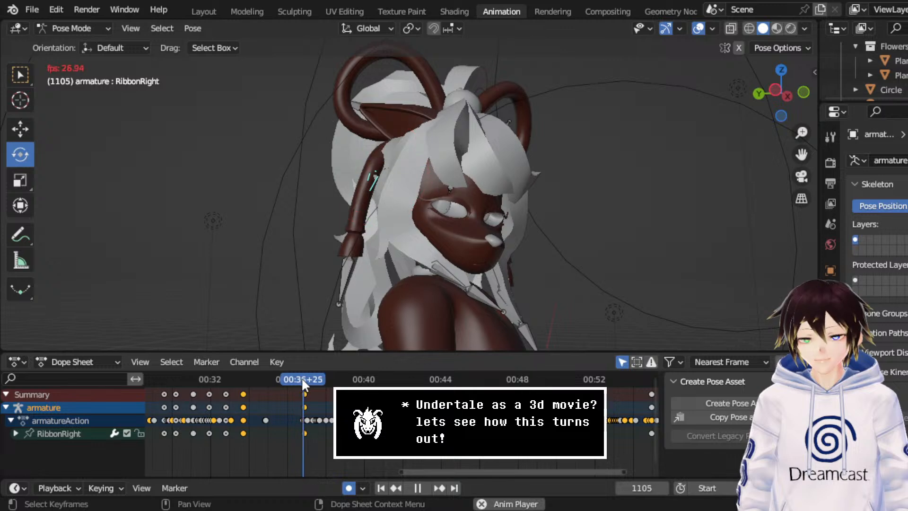
key(space)
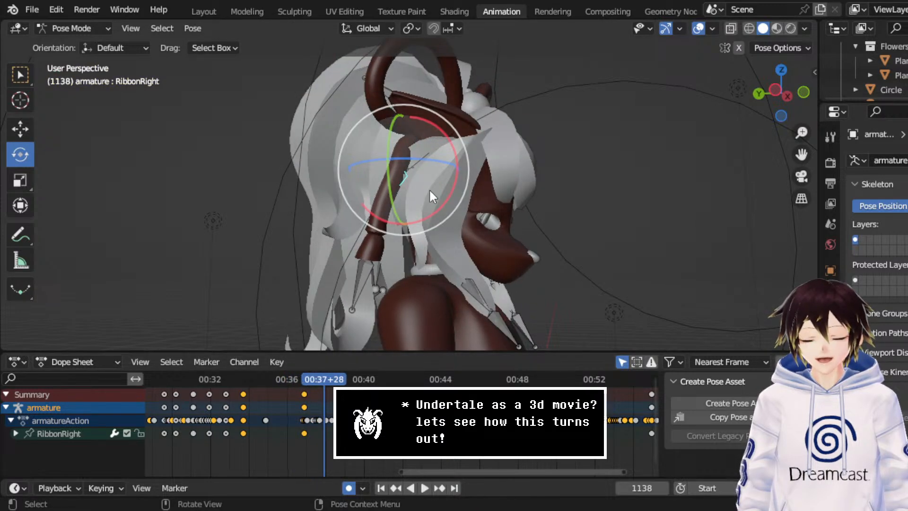
middle_drag(404, 188, 475, 180)
drag(473, 155, 473, 170)
middle_drag(447, 147, 338, 158)
key(r)
key(r)
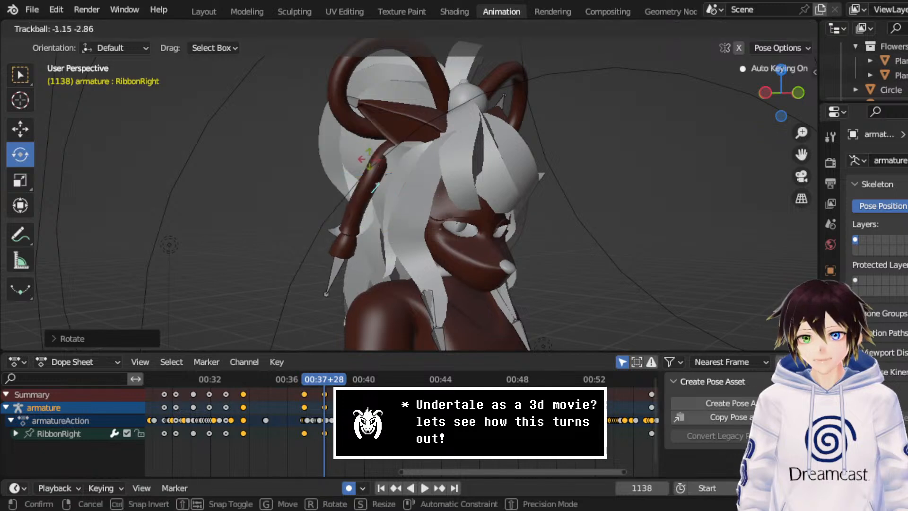
click(377, 183)
- Refine the RibbonRight bone's free rotation at frame 1138 from the side so the ribbon hangs beside the hair
middle_drag(377, 184, 418, 157)
key(r)
key(r)
click(468, 165)
key(r)
key(r)
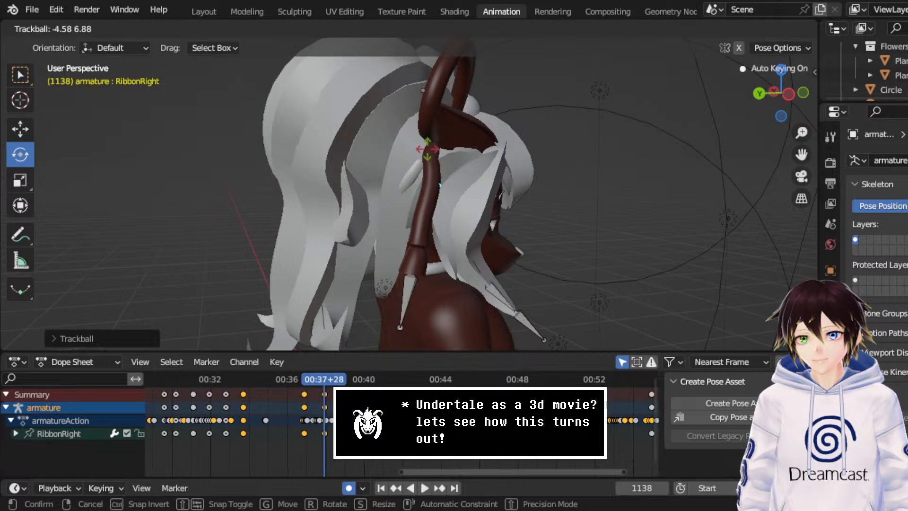
drag(428, 149, 428, 149)
- Shift the RibbonRight bone slightly along Y at frame 1138 and turn it around the vertical axis
click(20, 122)
middle_drag(510, 174, 496, 177)
drag(380, 186, 375, 185)
click(21, 161)
middle_drag(444, 197, 454, 217)
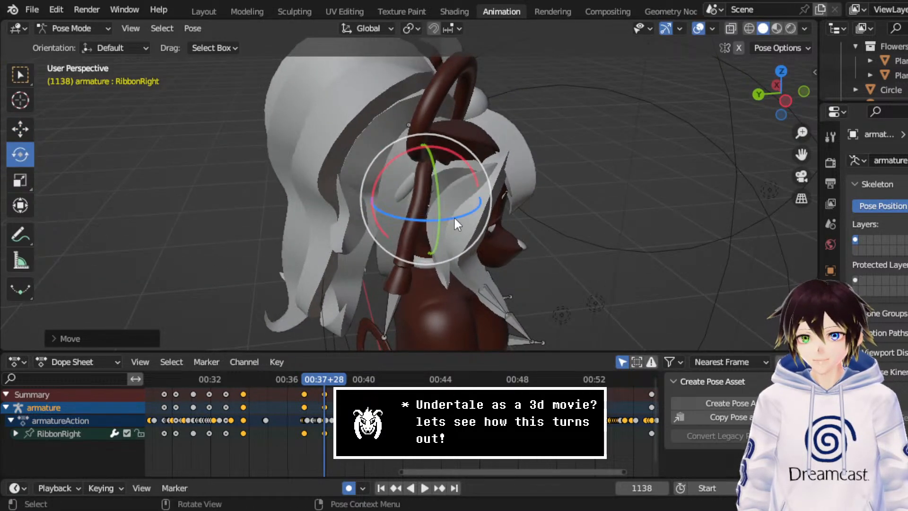
drag(453, 217, 484, 185)
- Replay from frame 1101 to 1133 and examine the ribbon swing from the side and front
middle_drag(477, 181, 427, 149)
drag(328, 378, 300, 373)
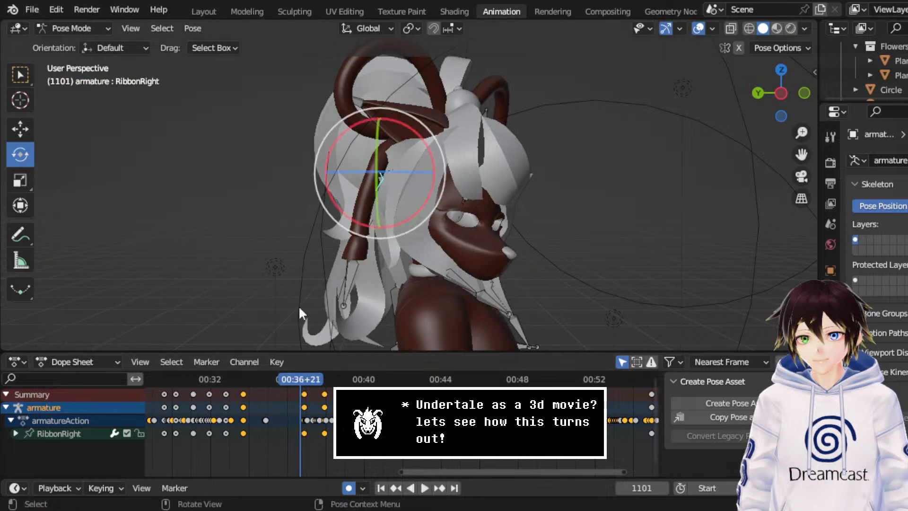
middle_drag(325, 250, 360, 244)
key(space)
key(space)
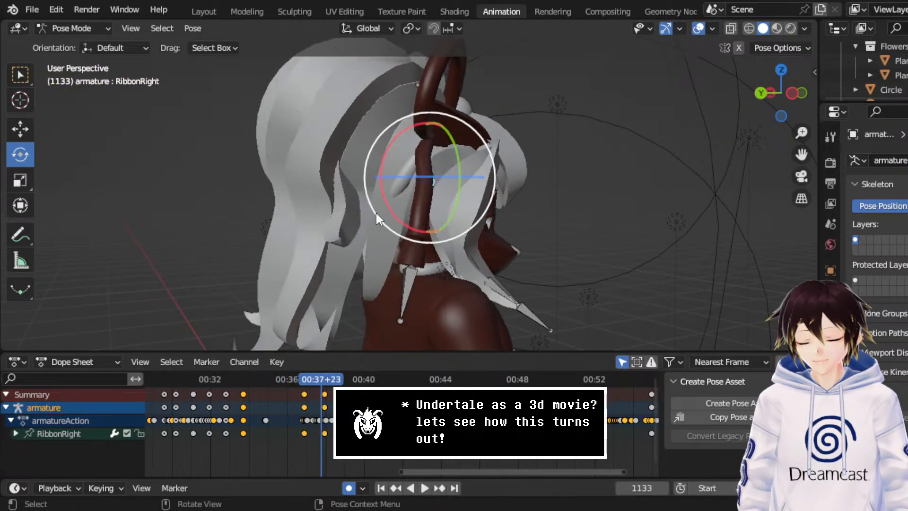
middle_drag(376, 212, 234, 191)
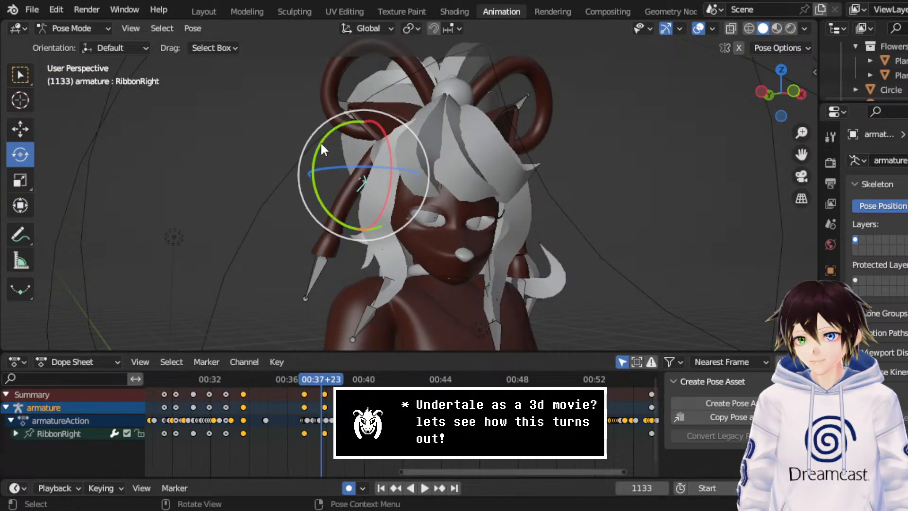
- Return to frame 1138 and rotate the RibbonRight bone to bring the ribbon inward, closer to the hair
scroll(325, 394, down, 3)
scroll(322, 392, up, 8)
key(space)
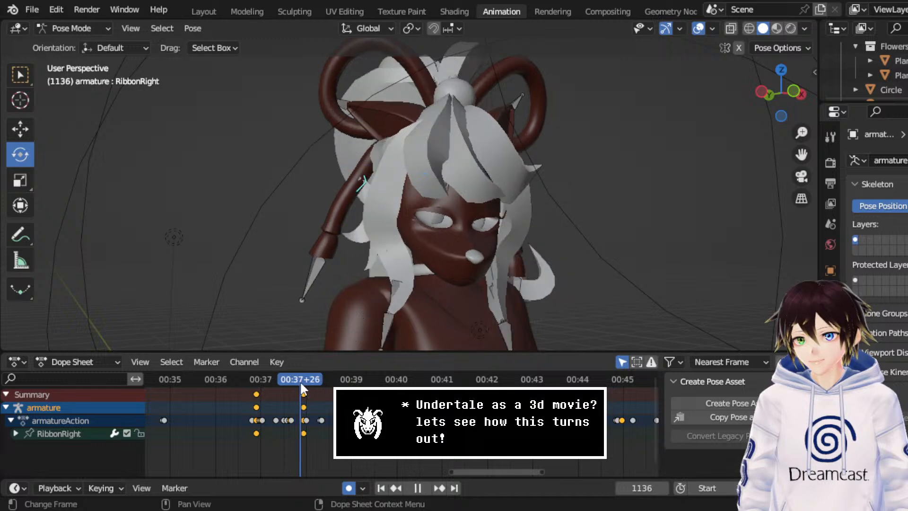
click(303, 382)
key(space)
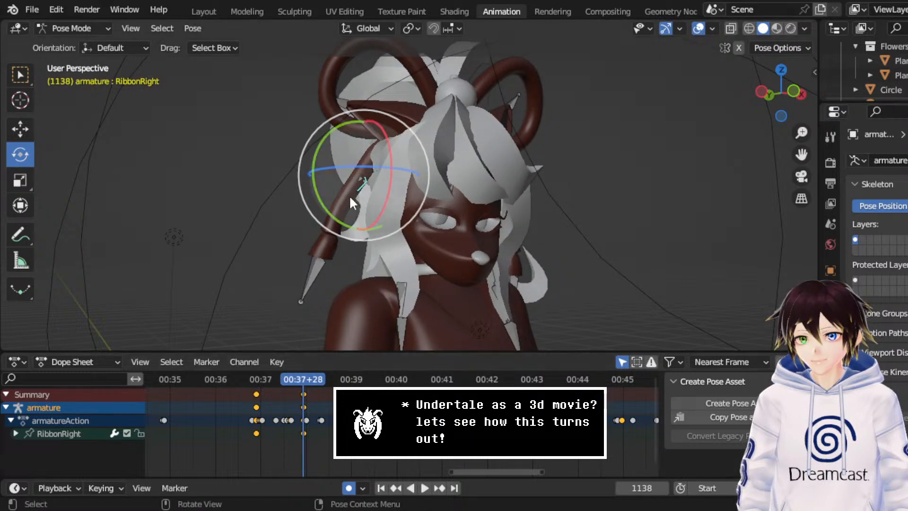
drag(327, 129, 336, 359)
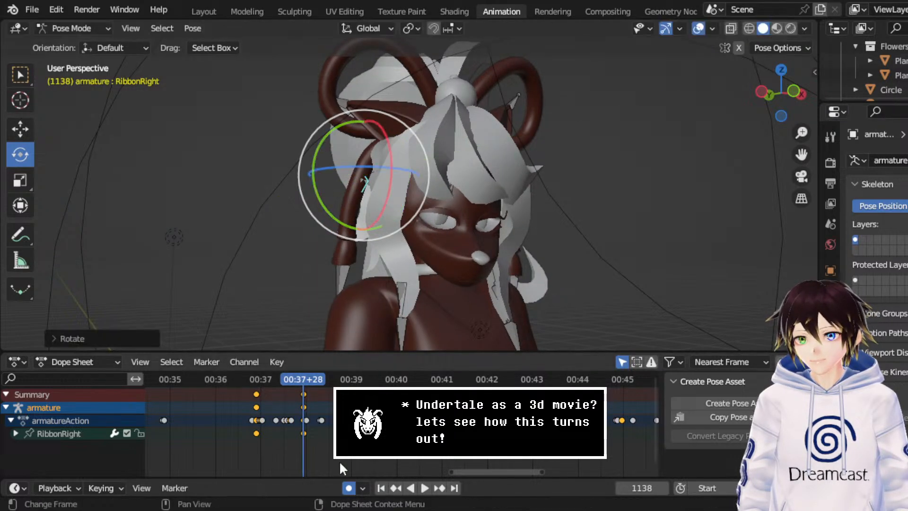
- Replay the ribbon motion from about frame 1107 and examine it from the front and side
click(256, 384)
key(space)
key(space)
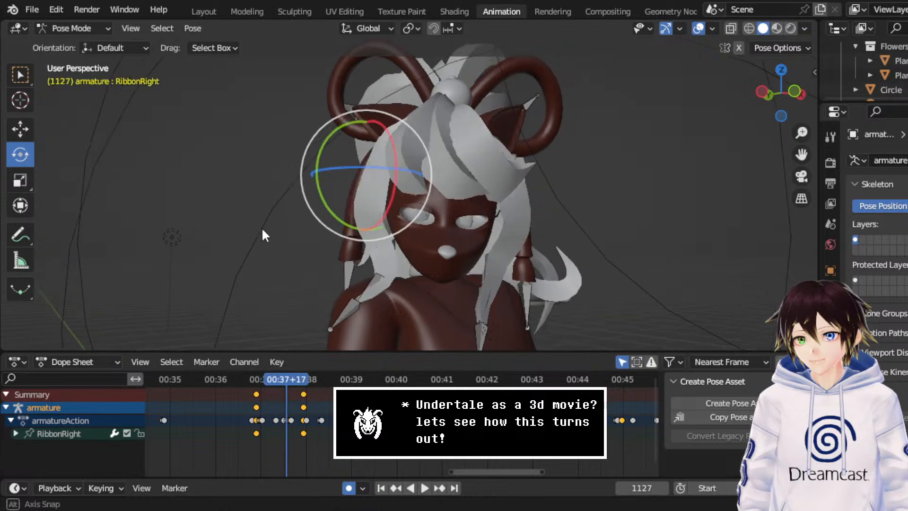
middle_drag(262, 229, 350, 232)
key(space)
key(space)
- Rotate the RibbonRight bone at frame 1138 so the ribbon swings further back behind the head
drag(296, 380, 305, 380)
middle_drag(357, 409, 400, 409)
scroll(400, 409, up, 8)
scroll(400, 409, up, 4)
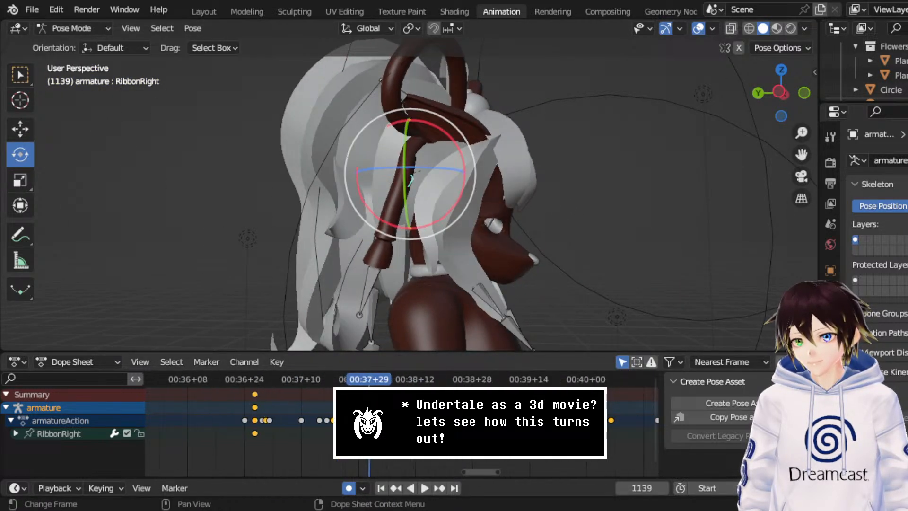
key(Left)
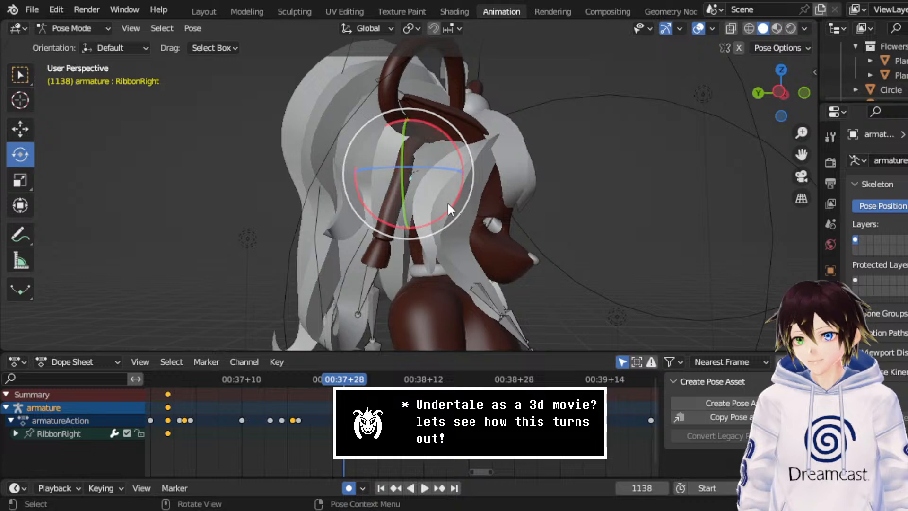
drag(447, 201, 438, 217)
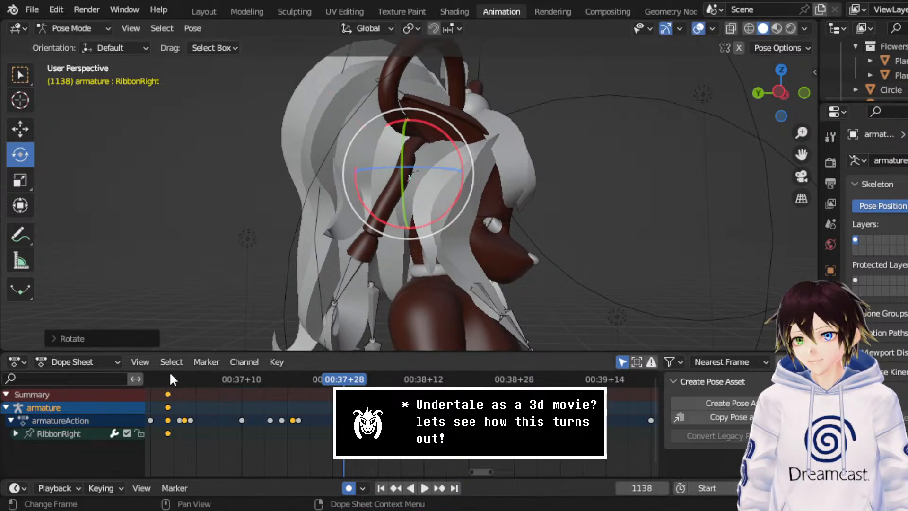
- Play on to frame 1155 and rotate the RibbonRight bone there to swing the ribbon forward
key(space)
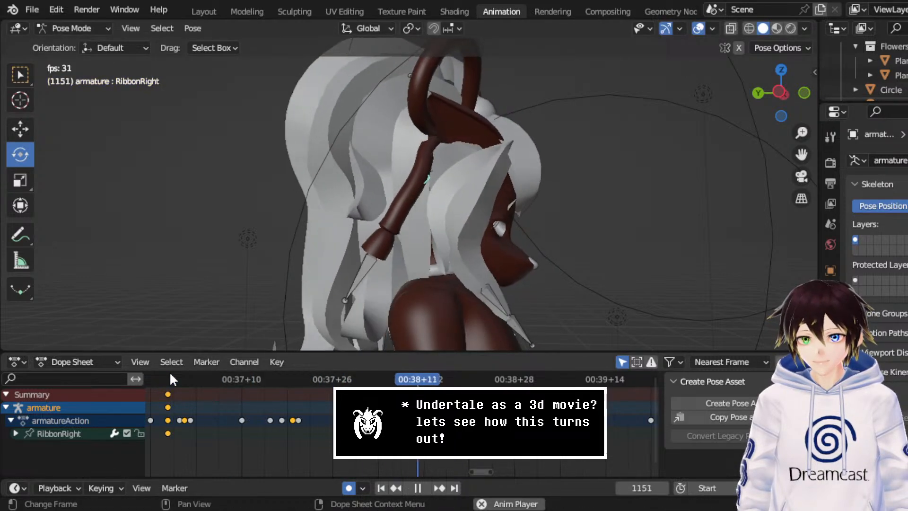
key(space)
drag(456, 220, 520, 195)
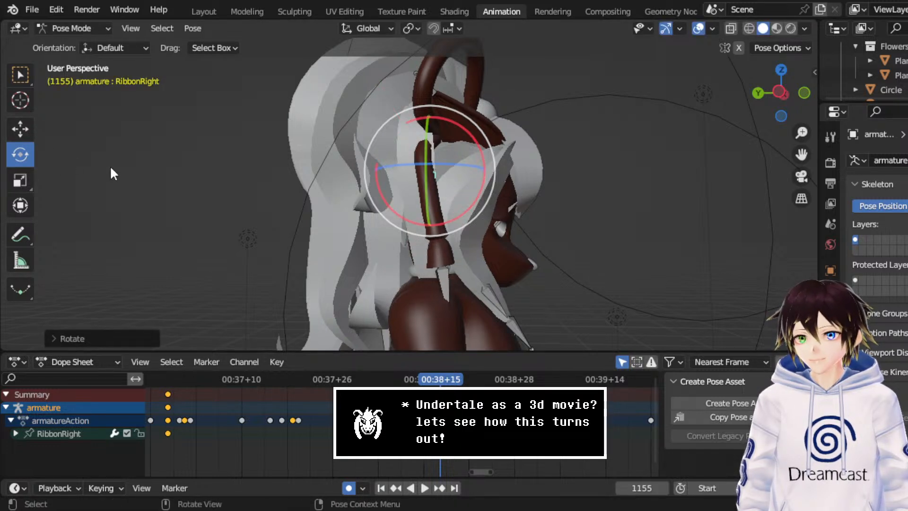
- Move the RibbonRight bone along the Y axis at frame 1155 to reposition the top of the ribbon
middle_drag(112, 170, 279, 197)
click(21, 135)
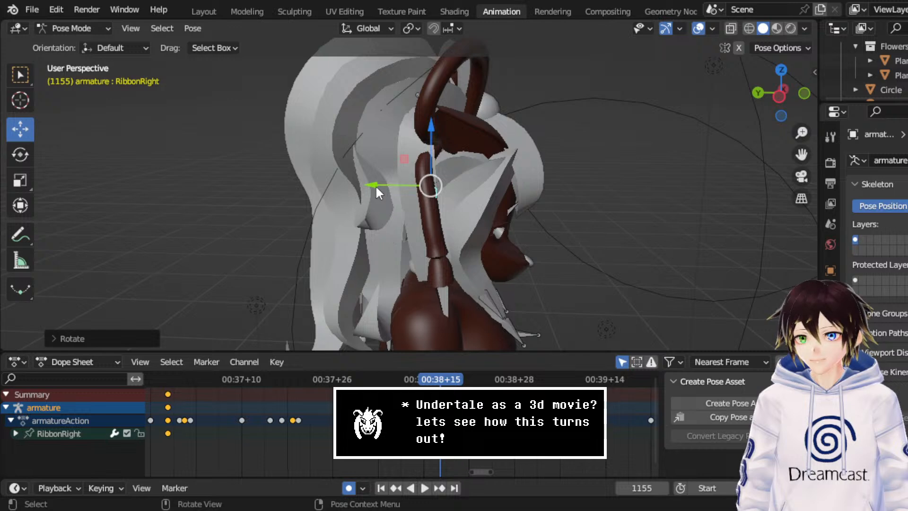
drag(375, 186, 308, 198)
click(19, 155)
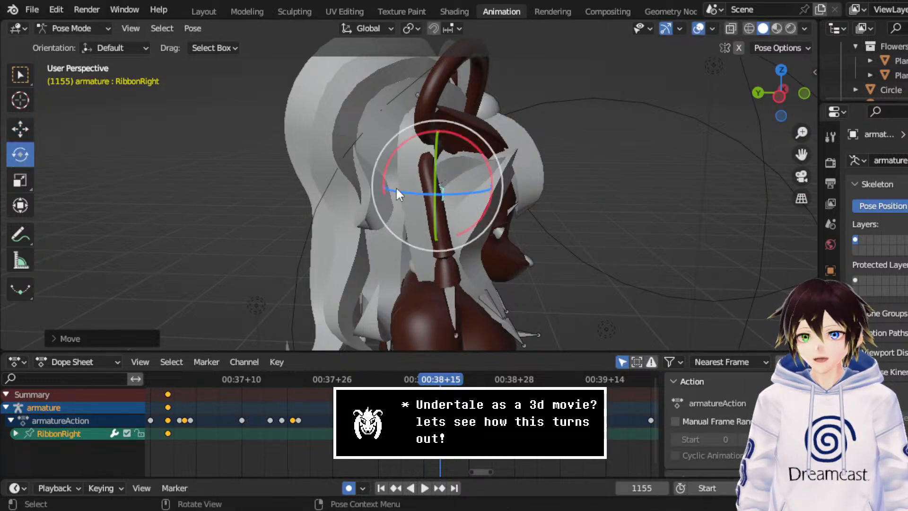
- Rotate the RibbonRight bone further forward at frame 1155 and correct its position along the Y axis
middle_drag(395, 186, 489, 230)
drag(480, 194, 462, 206)
drag(495, 178, 475, 169)
click(20, 129)
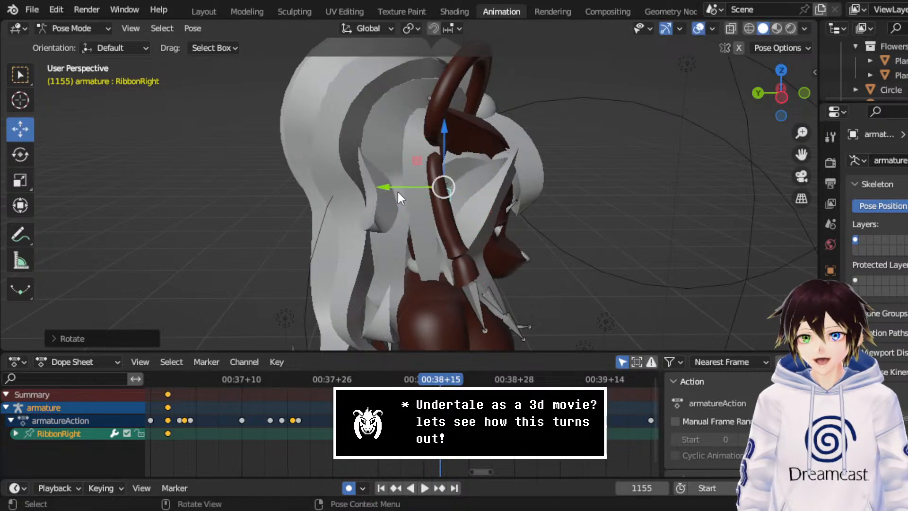
drag(398, 190, 407, 186)
- Replay the swing from frame 1138 to 1173 and move the RibbonRight keyframe at frame 1155 to 1160
key(space)
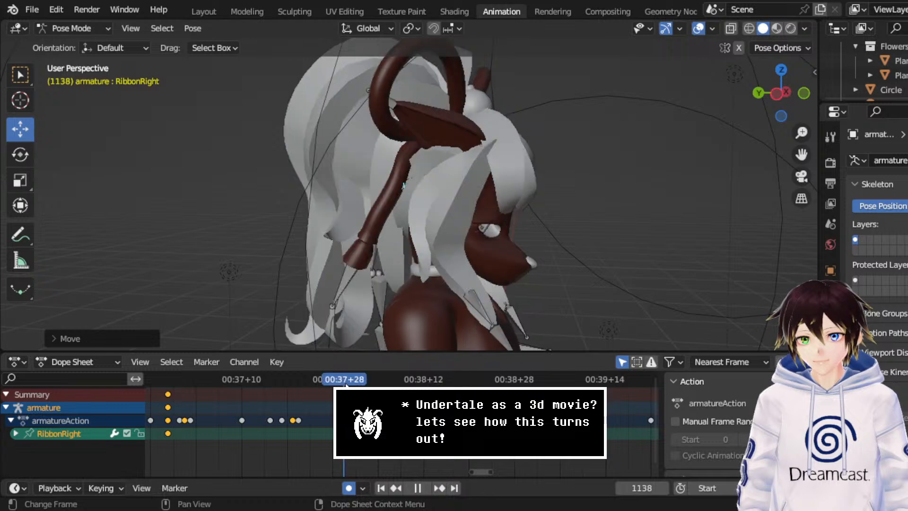
key(space)
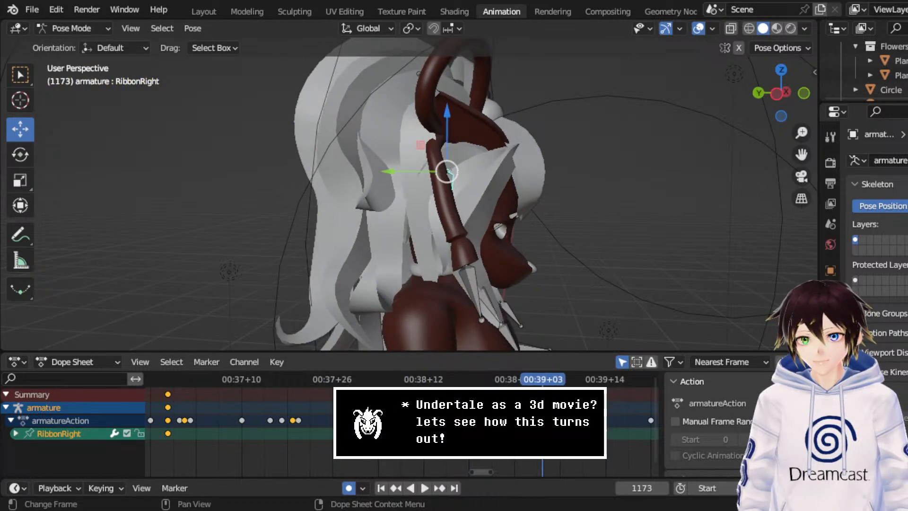
click(470, 440)
key(g)
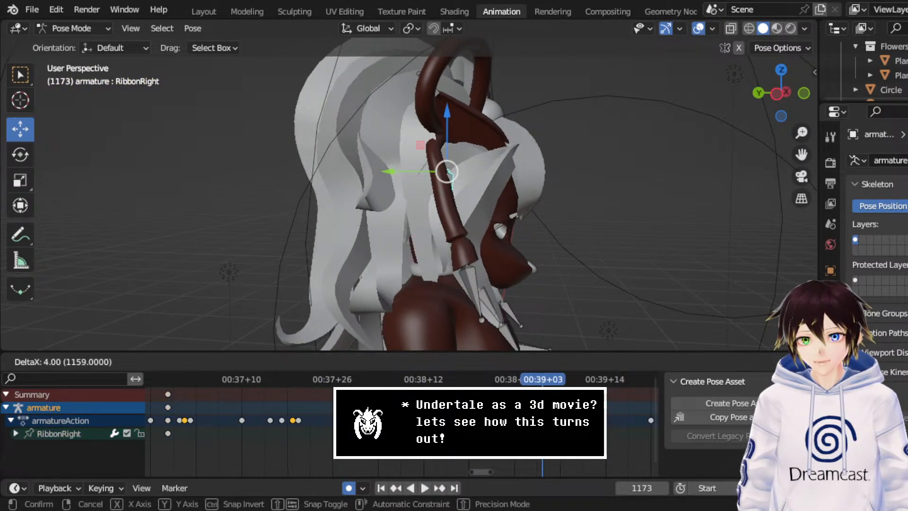
key(Return)
- Replay the swing to frame 1163 and move the forward-swing keyframe back to about frame 1157
click(335, 380)
key(space)
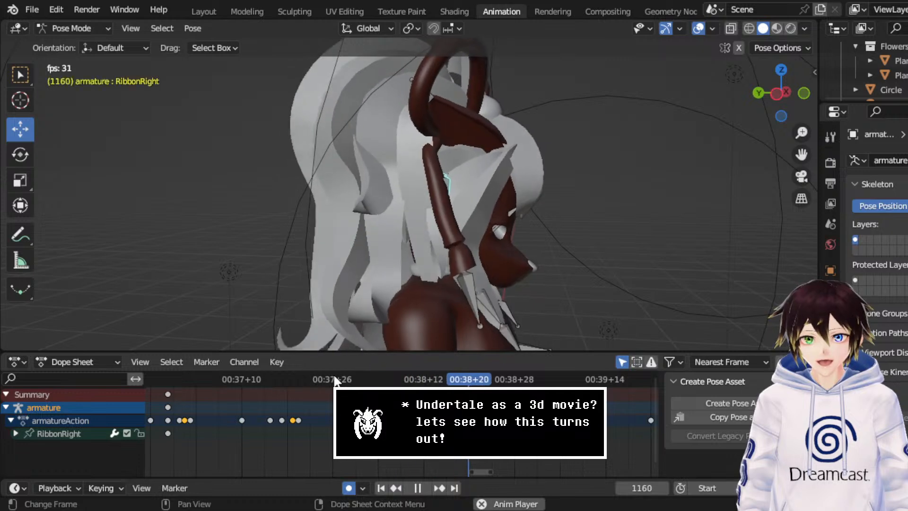
key(space)
key(g)
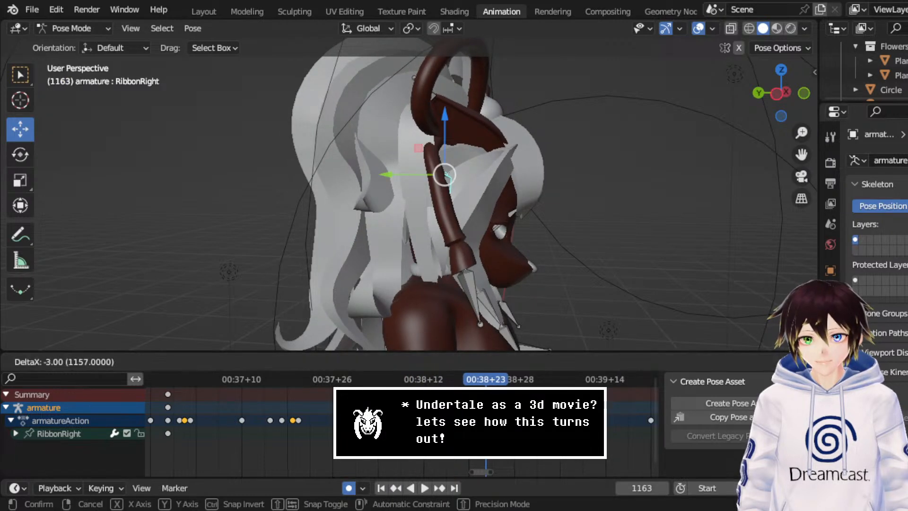
click(287, 377)
- Play on to frame 1176 and rotate the RibbonRight bone backward in the left orthographic view
click(287, 376)
key(space)
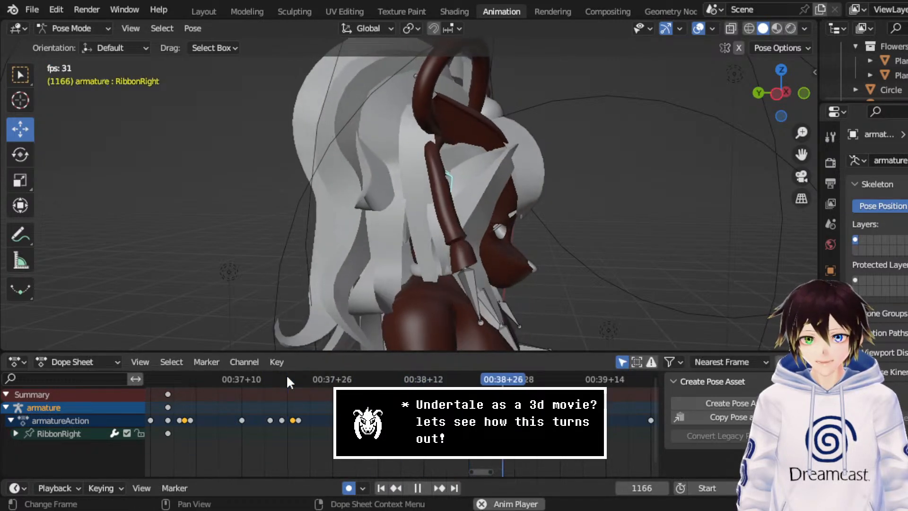
key(space)
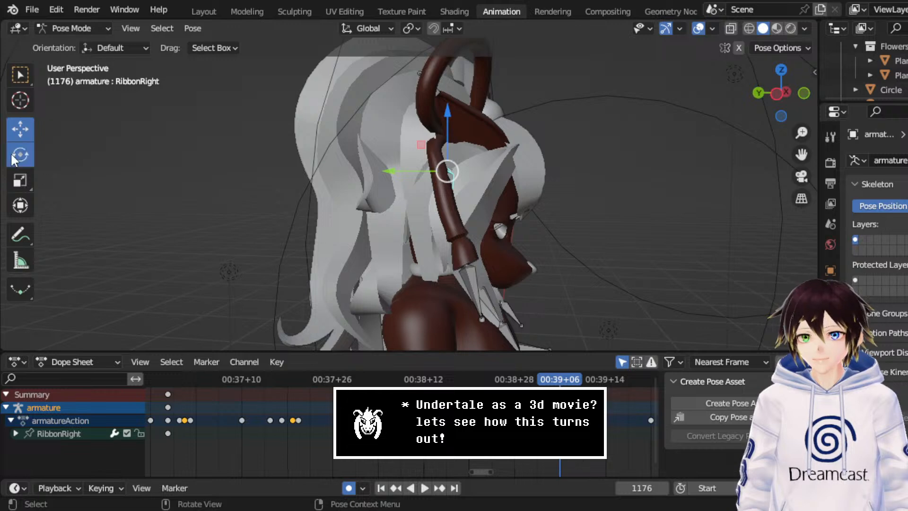
click(14, 157)
click(777, 95)
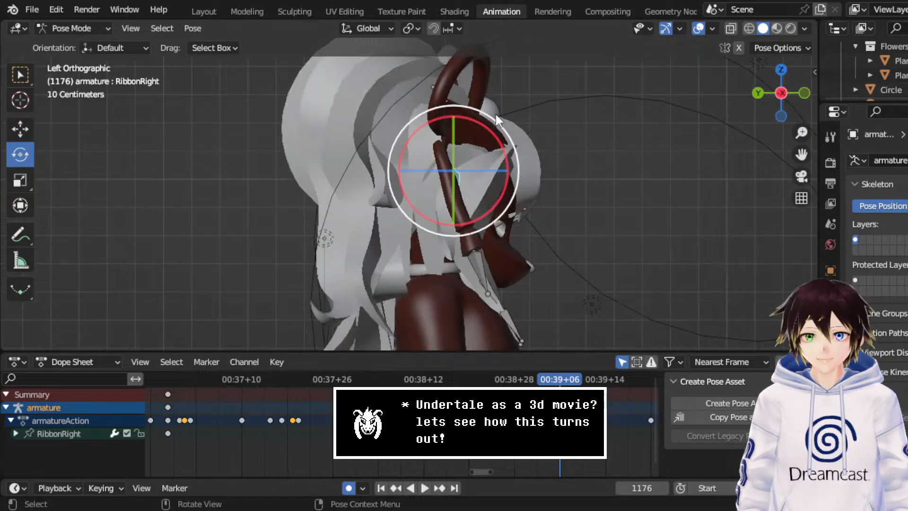
drag(499, 120, 499, 165)
- Rotate the RibbonRight bone freely at frame 1176 from an angled view so the ribbon trails behind the shoulder
middle_drag(500, 166, 471, 195)
key(r)
key(r)
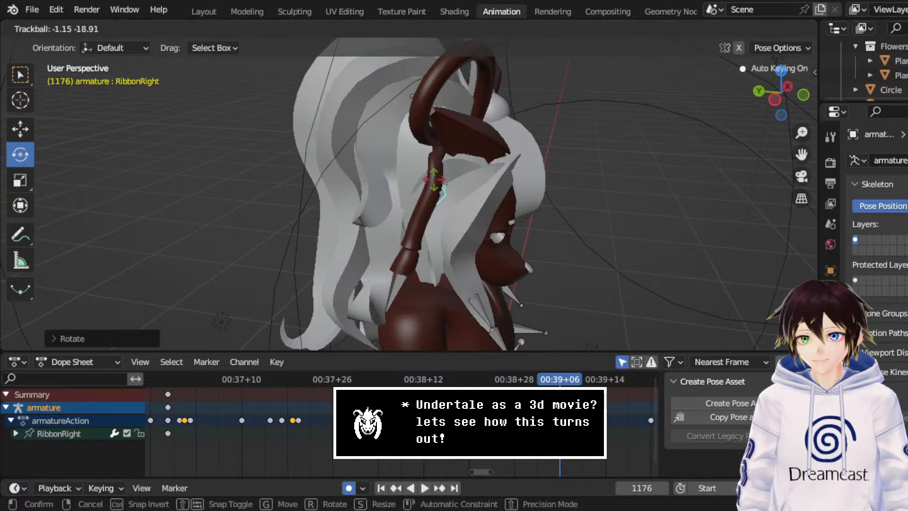
click(496, 167)
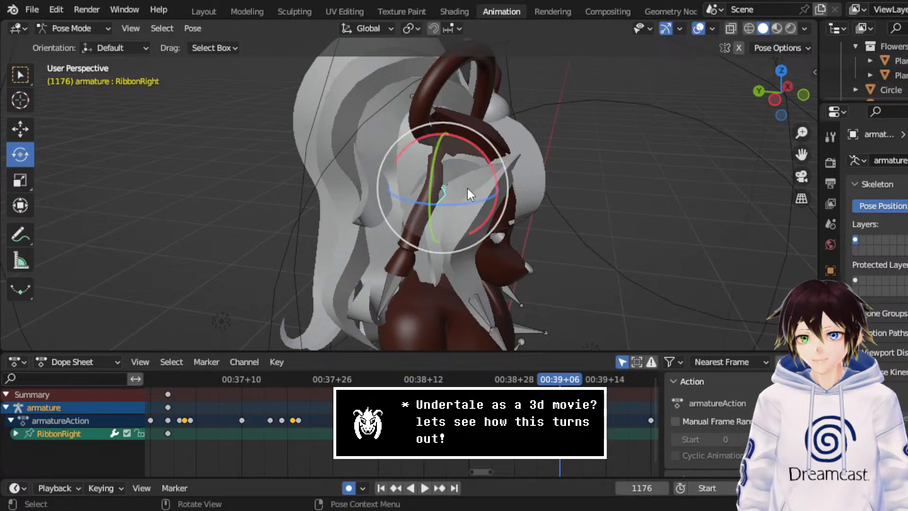
- Replay the return swing up to frame 1176 and examine the ribbon from the side and front
middle_drag(467, 186, 447, 170)
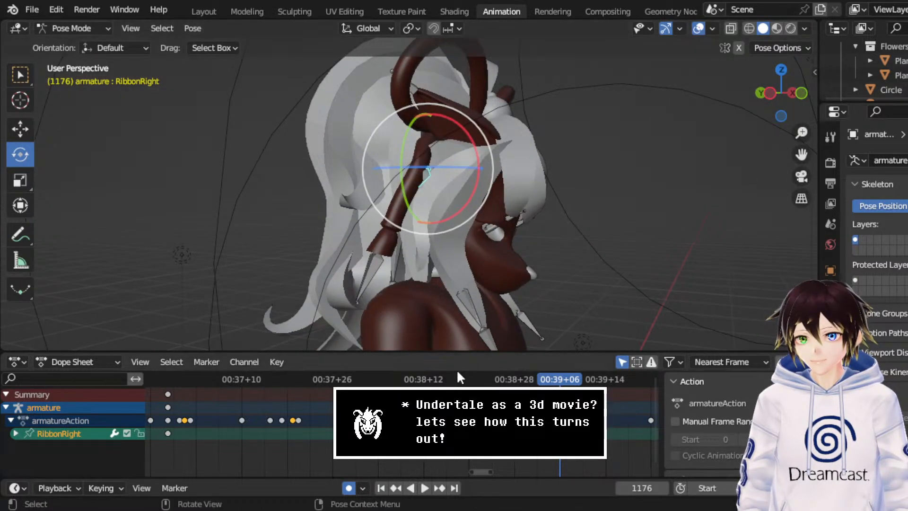
drag(457, 373, 397, 370)
key(space)
key(space)
middle_drag(435, 249, 358, 232)
click(442, 372)
key(space)
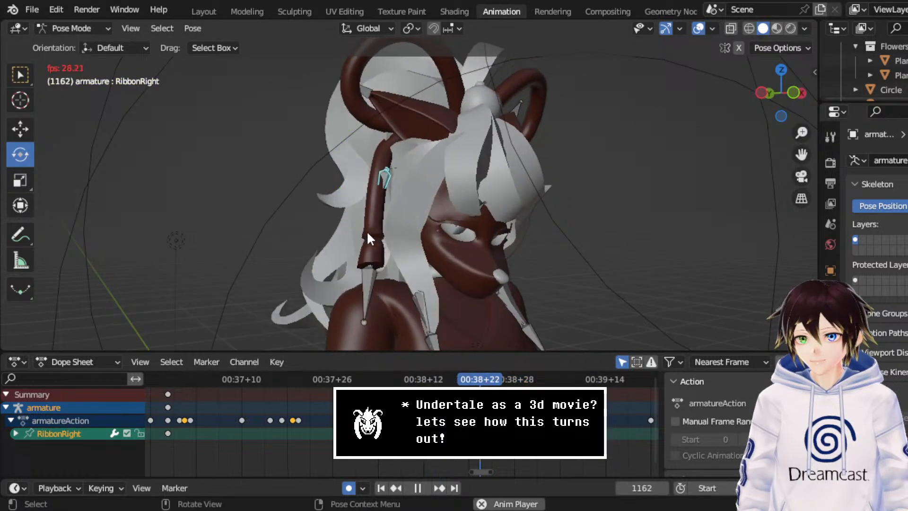
key(space)
middle_drag(453, 341, 434, 175)
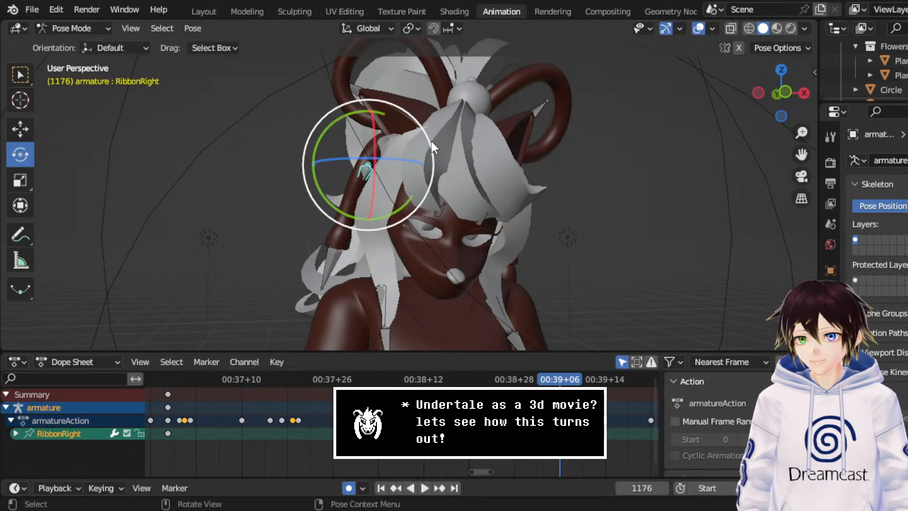
- Fine-tune the RibbonRight bone's rotation at frame 1176 from the front and side views
drag(431, 142, 410, 137)
middle_drag(411, 138, 530, 169)
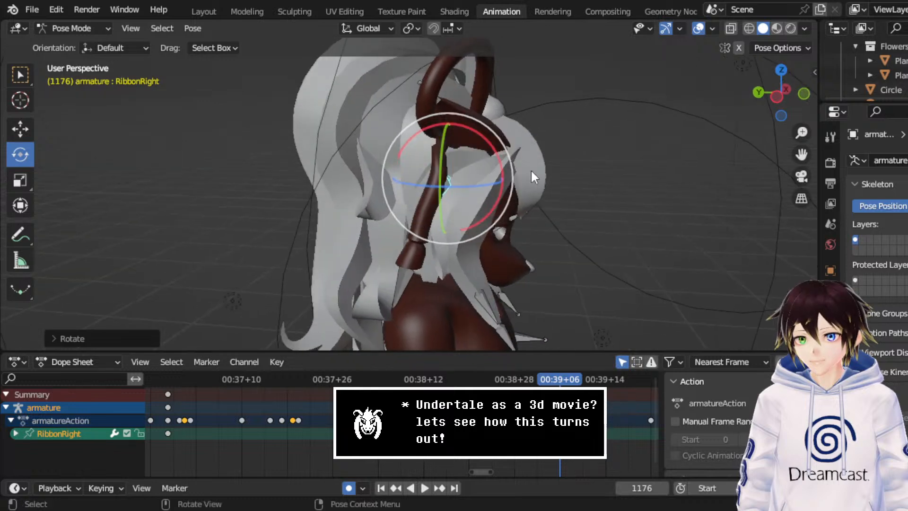
mouse_move(483, 183)
mouse_down()
mouse_move(507, 159)
mouse_move(466, 179)
mouse_up()
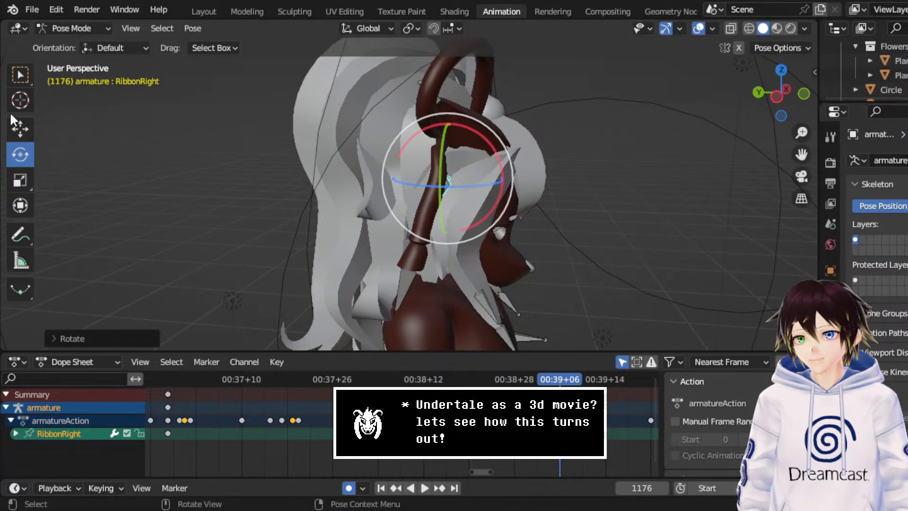
- Move the RibbonRight bone slightly along the global X axis at frame 1176
click(20, 129)
middle_drag(279, 181, 549, 186)
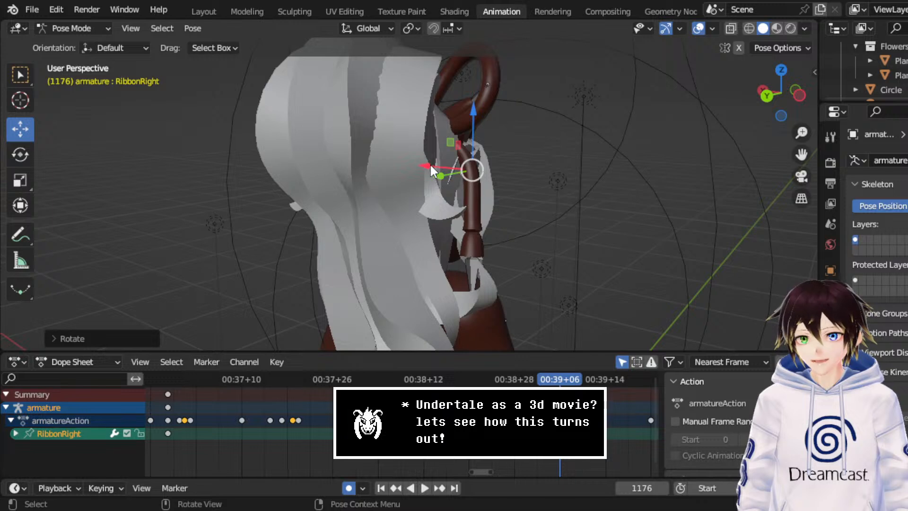
drag(432, 166, 439, 167)
middle_drag(501, 170, 437, 161)
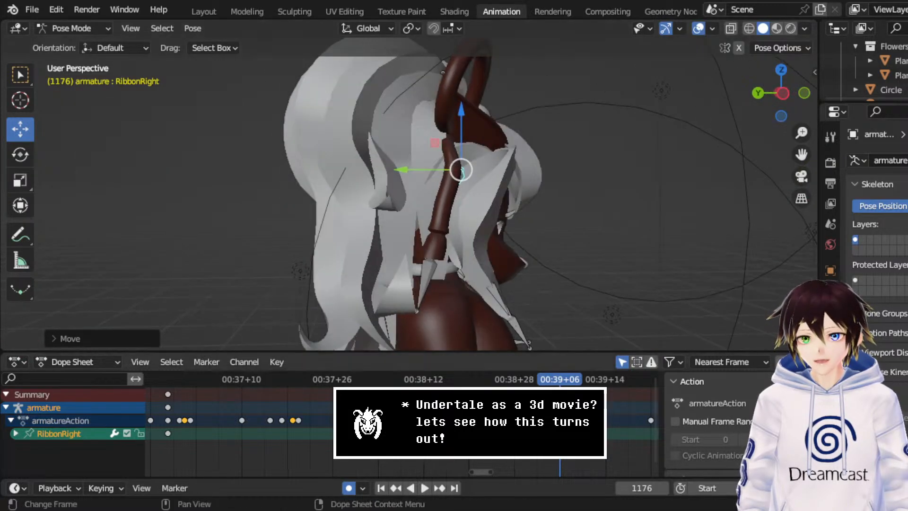
- Replay the swing up to frame 1176 and shift the ribbon's key at that frame slightly later in the Dope Sheet
click(452, 379)
middle_drag(469, 225, 458, 226)
key(space)
key(space)
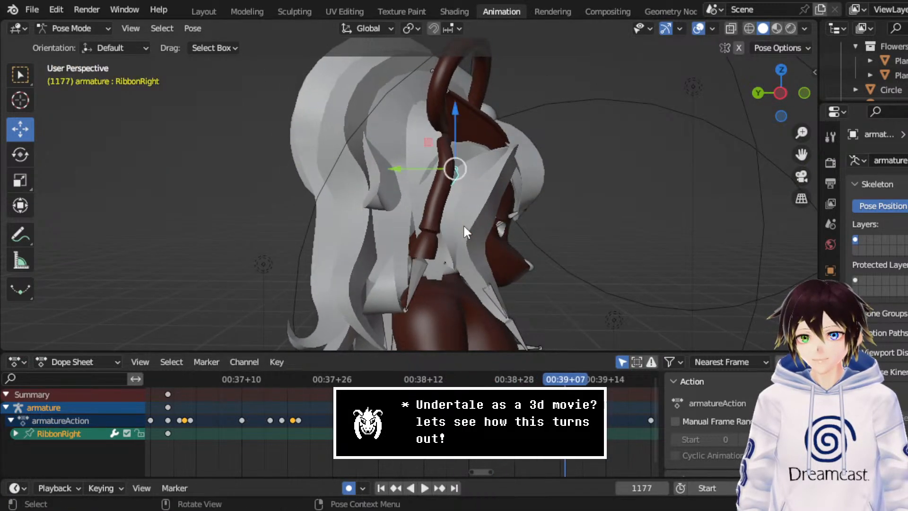
click(337, 380)
key(space)
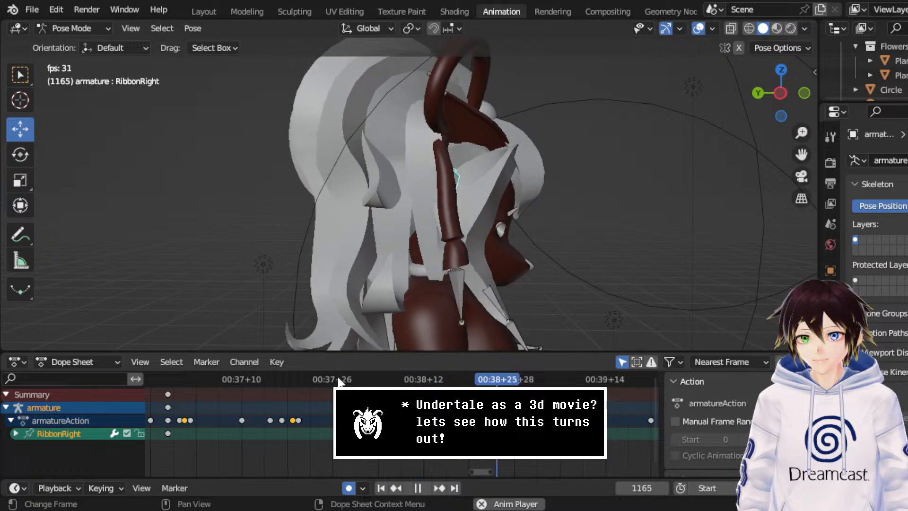
key(space)
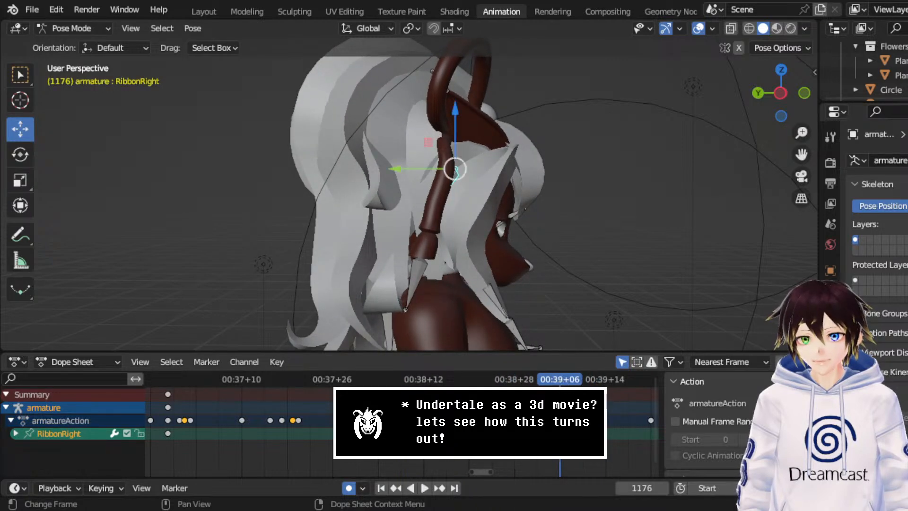
key(g)
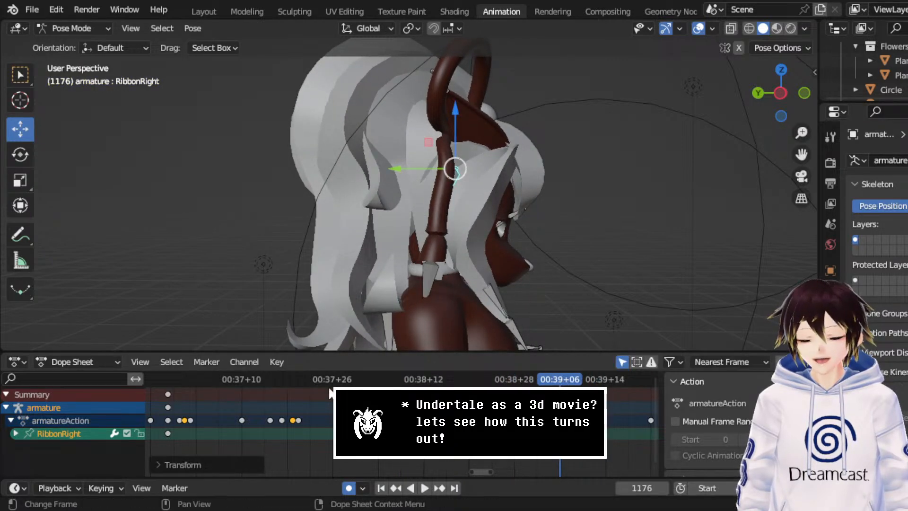
- Play on to frame 1195 and rotate the RibbonRight bone forward so the ribbon hangs almost straight down
click(314, 377)
key(space)
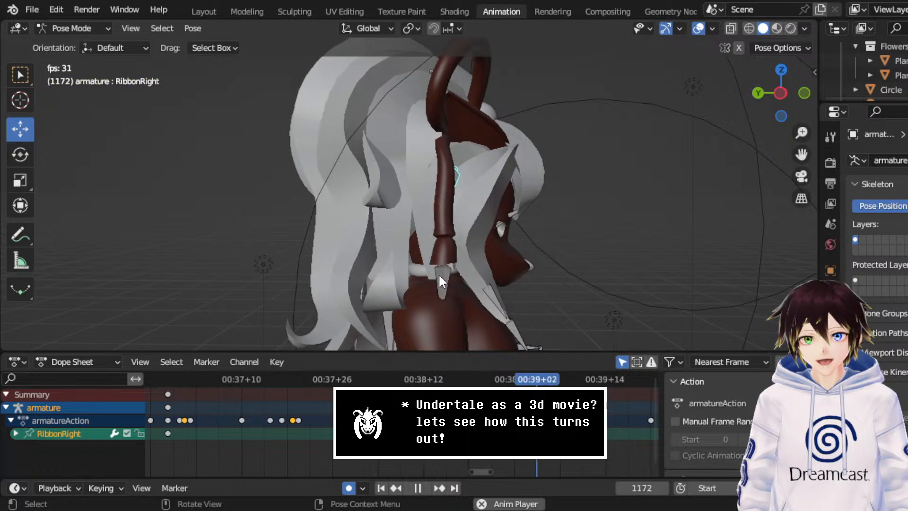
key(space)
scroll(608, 427, down, 3)
key(space)
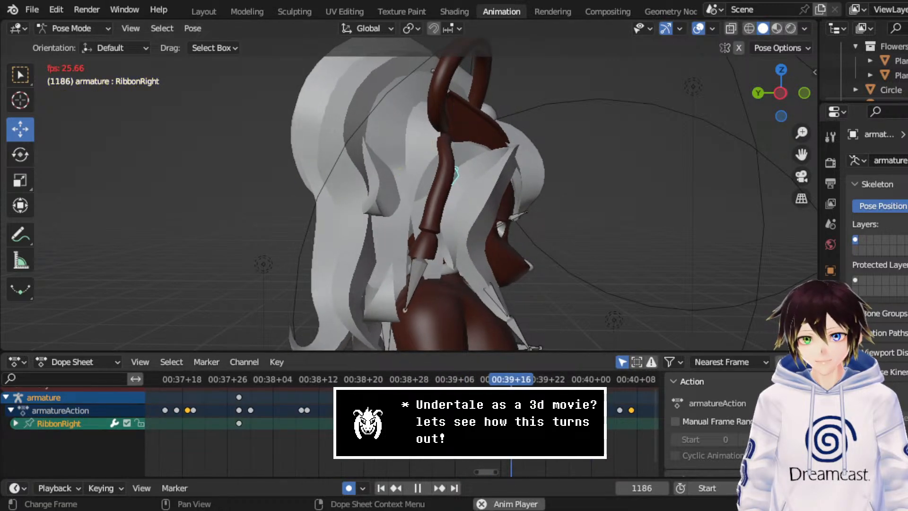
key(space)
click(20, 155)
middle_drag(525, 208, 499, 143)
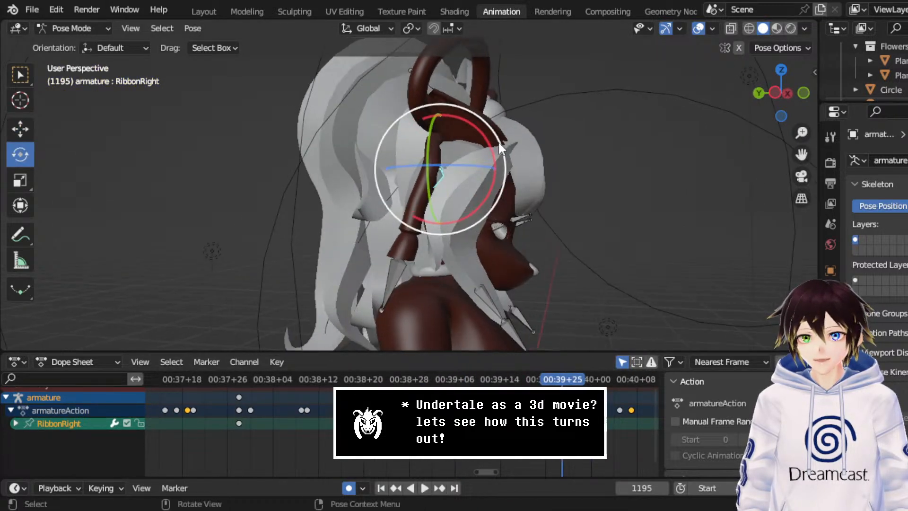
drag(498, 143, 468, 131)
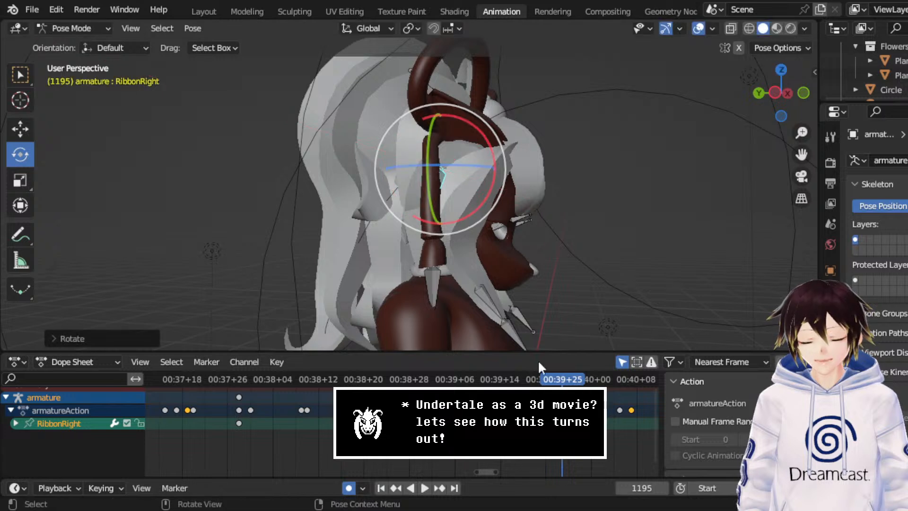
- Replay the settling motion and move the ribbon's key from frame 1195 to about frame 1204
click(334, 382)
key(space)
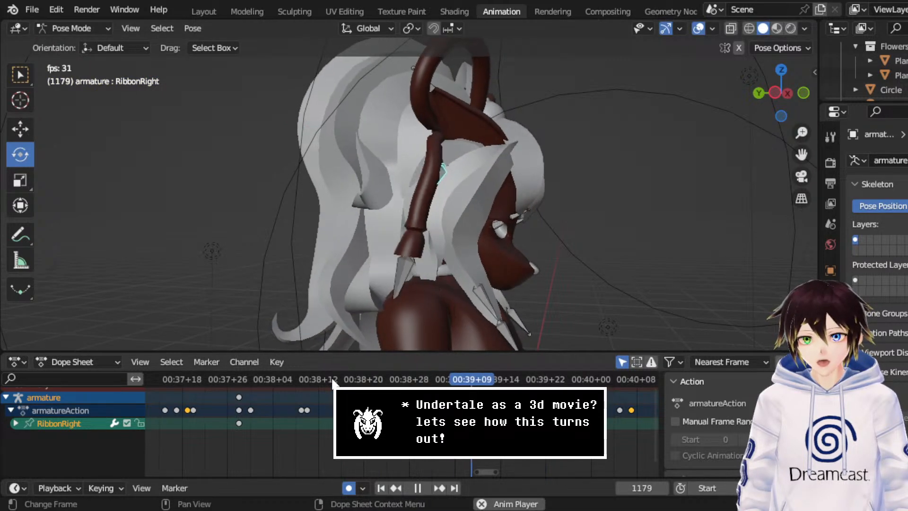
key(space)
drag(554, 402, 574, 430)
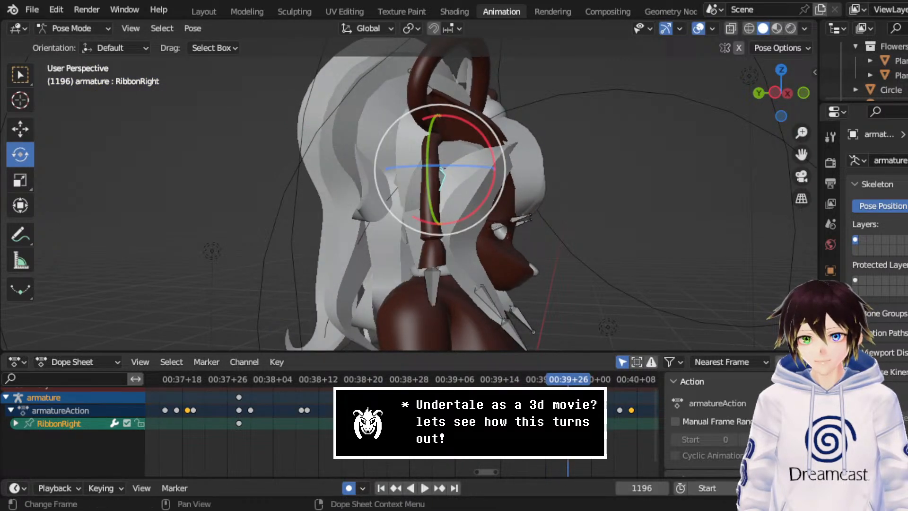
key(g)
click(620, 425)
- Replay the retimed ribbon swing through frame 1234 and save the file
click(220, 373)
key(space)
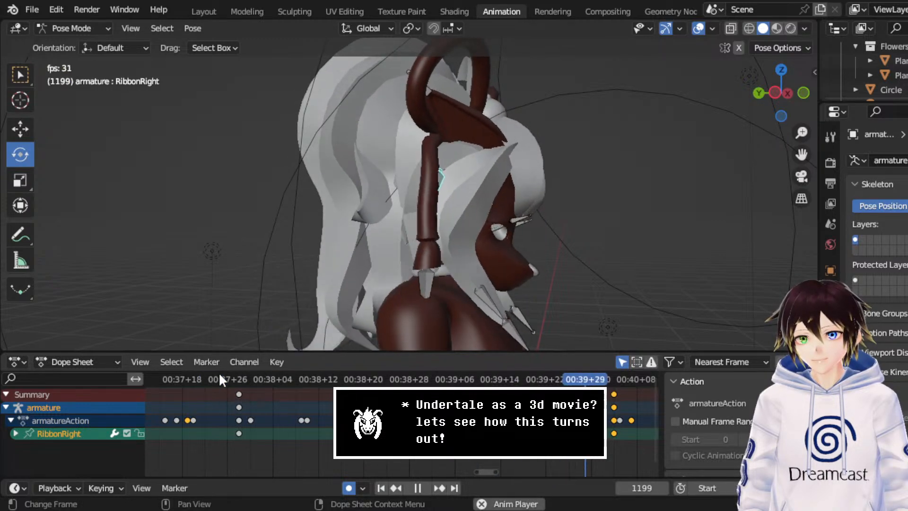
middle_drag(393, 287, 484, 203)
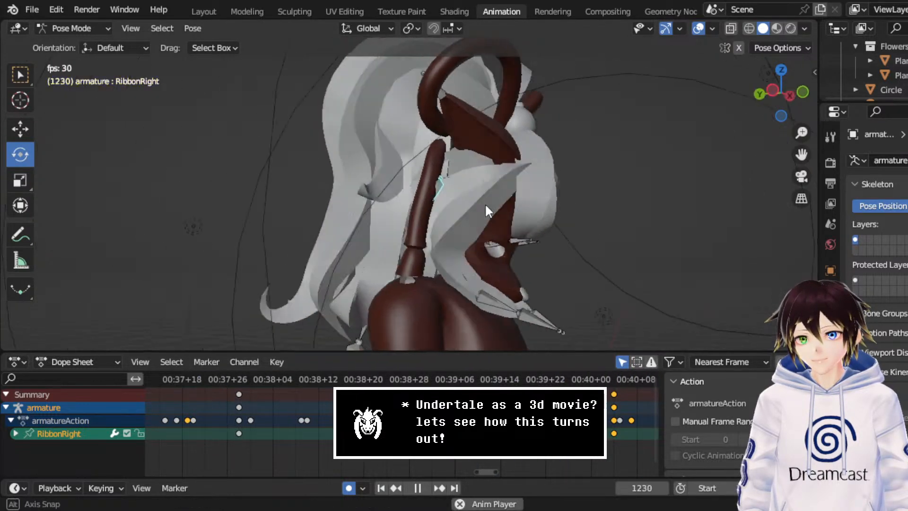
key(space)
key(ctrl+s)
- Check the ribbon's pose at frames 1204 and 1180 from an angled side view and save the file
scroll(426, 425, down, 5)
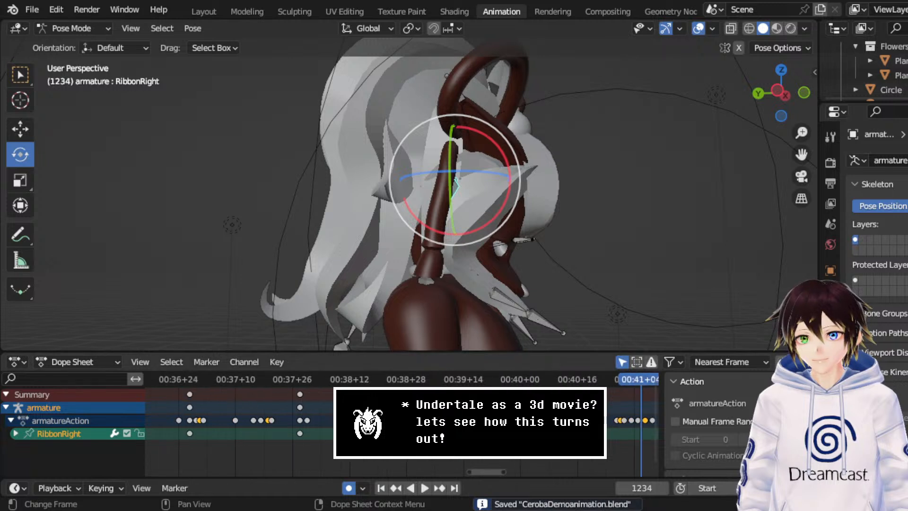
middle_drag(478, 428, 410, 424)
scroll(410, 424, up, 5)
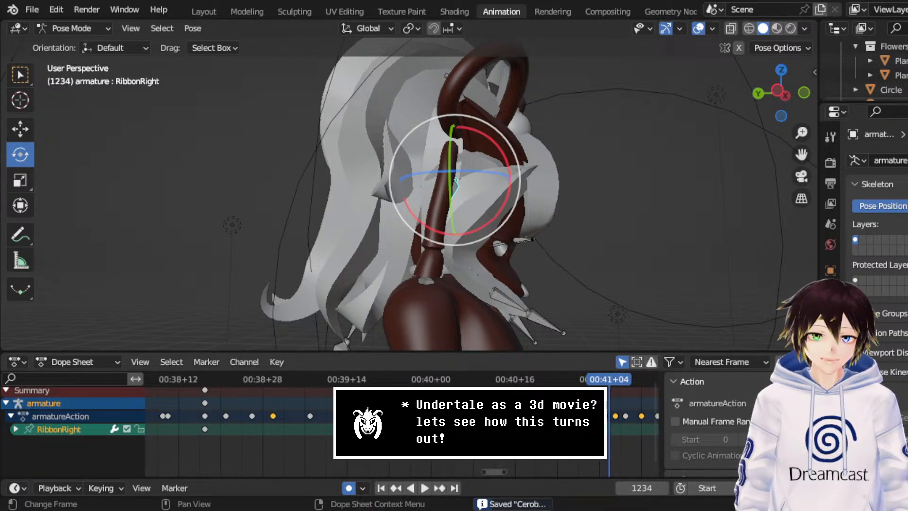
middle_drag(415, 190, 387, 186)
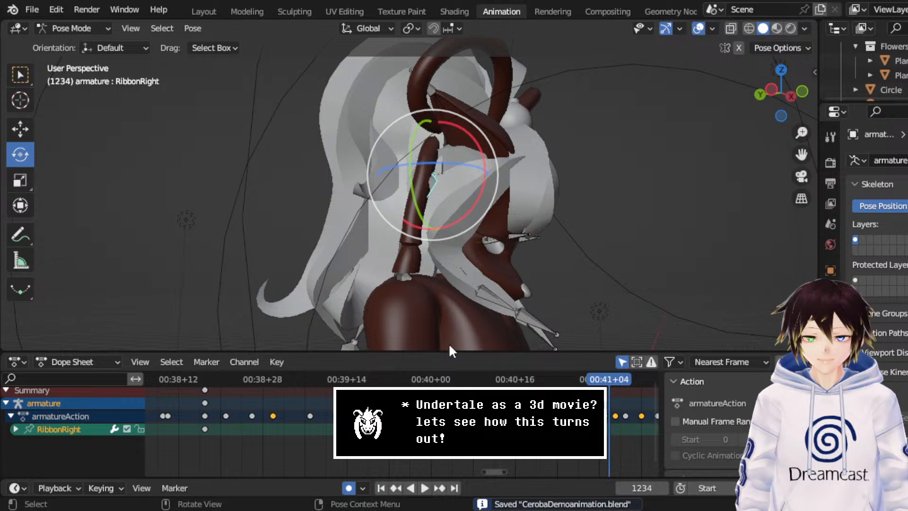
click(452, 379)
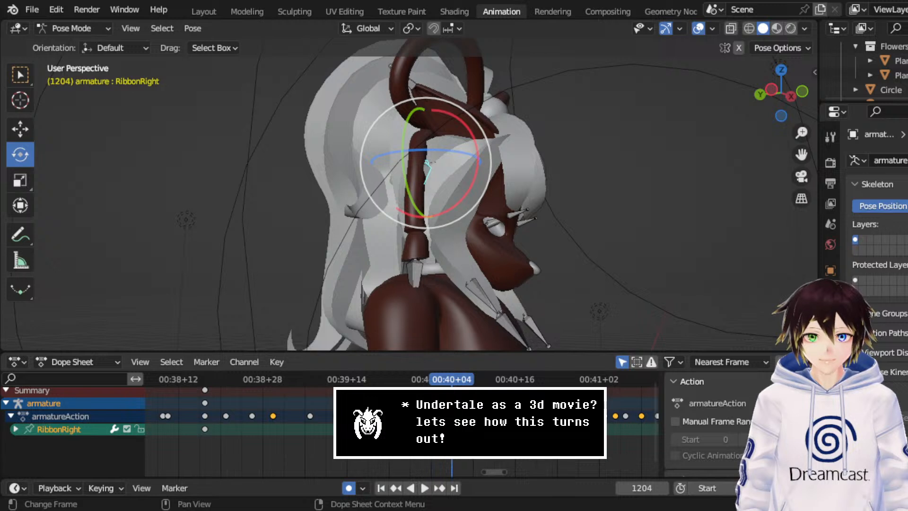
click(325, 380)
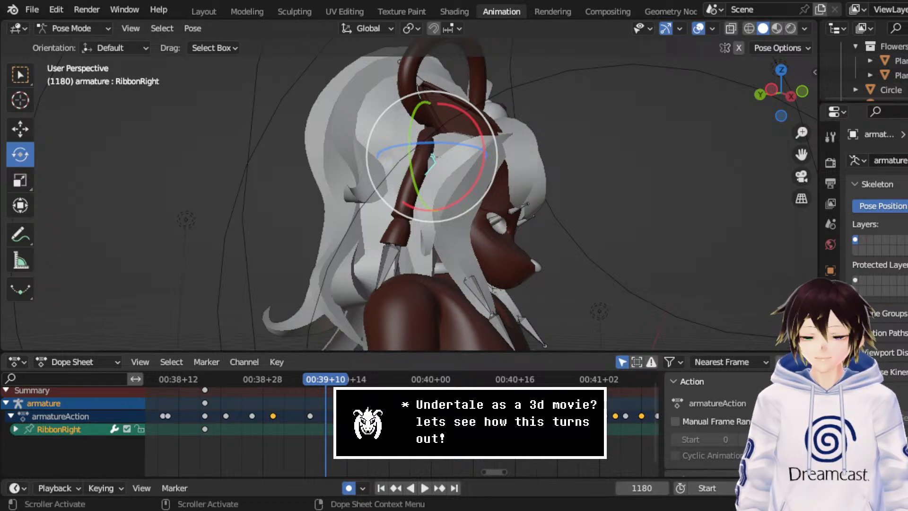
middle_drag(451, 160, 464, 166)
key(ctrl+s)
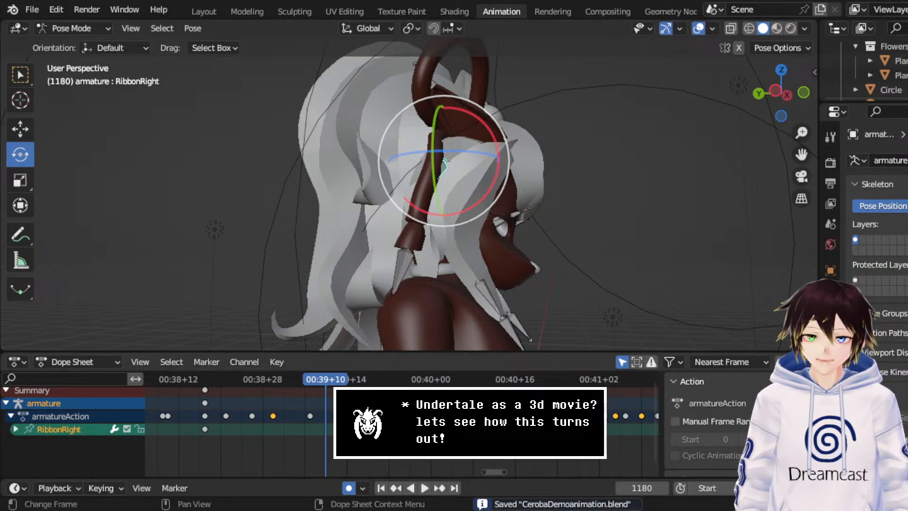
- Replay the ribbon swing up to frame 1220, inspect it from the front, and save the file again
click(199, 380)
key(space)
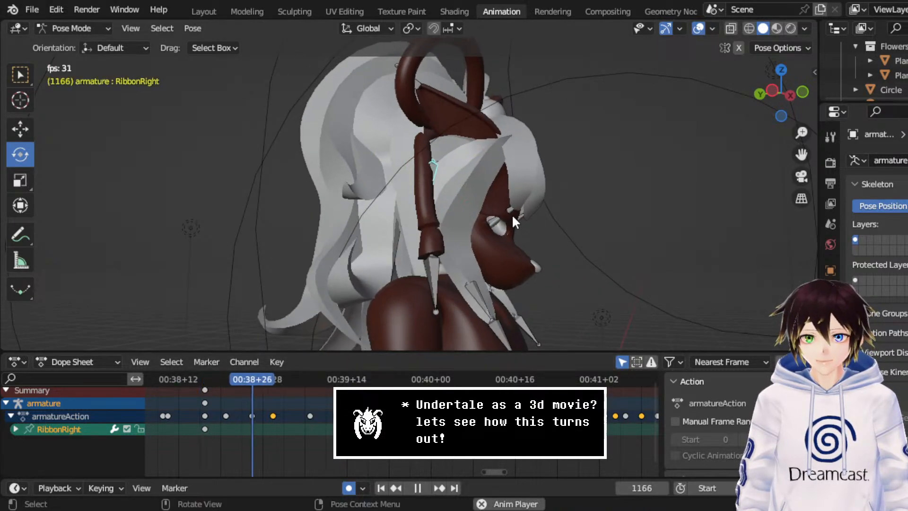
key(space)
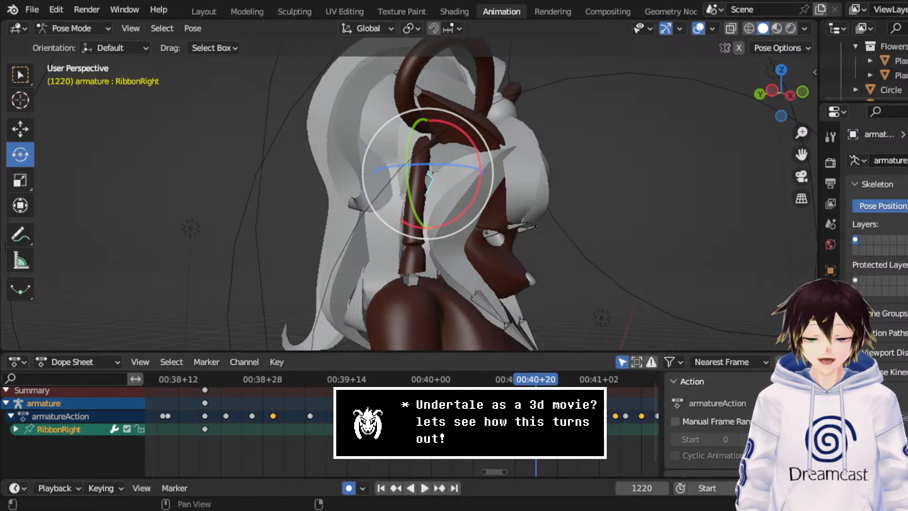
middle_drag(502, 142, 447, 128)
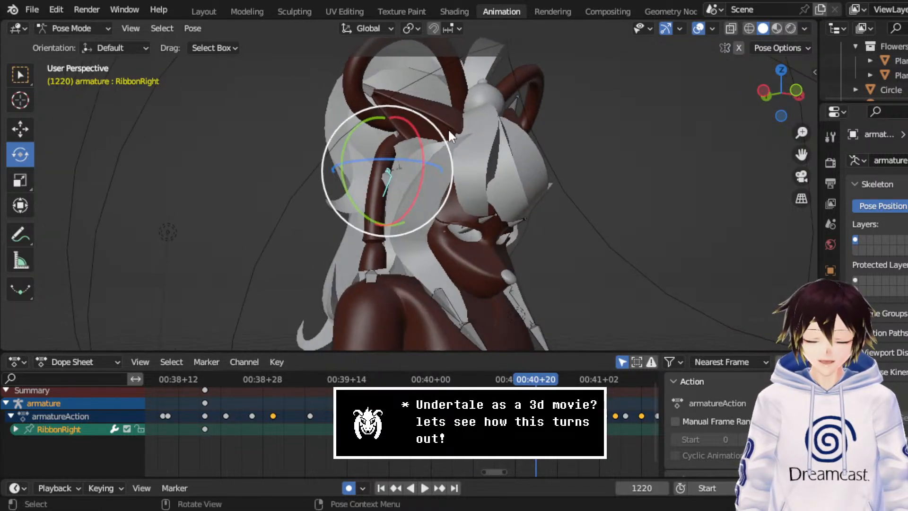
key(ctrl+s)
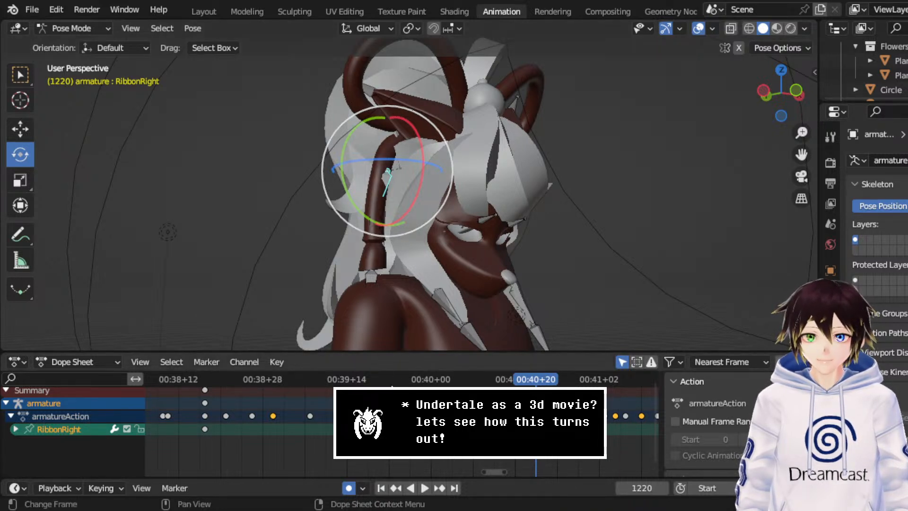
- Replay the whole head turn from frame 1134 to 1234 and examine the ribbon's swing from the front and side
scroll(393, 425, down, 1)
scroll(402, 425, down, 3)
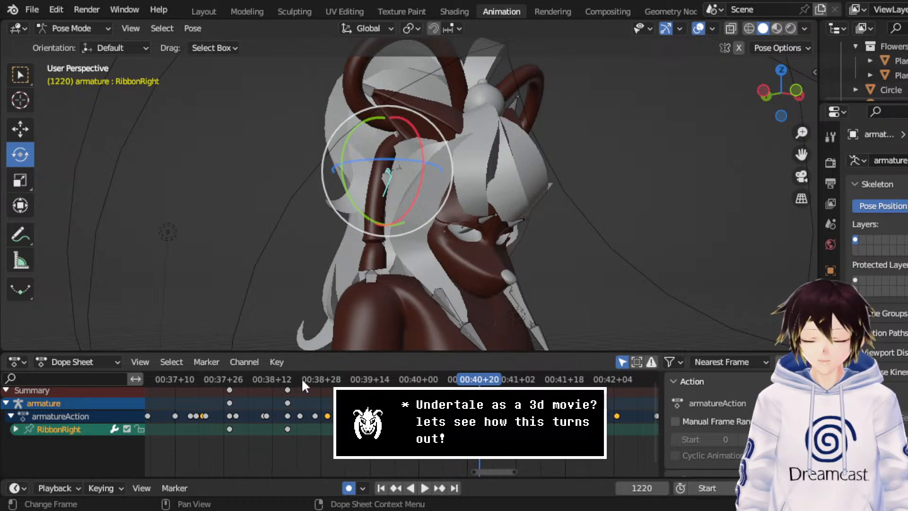
click(217, 376)
middle_drag(360, 255, 406, 254)
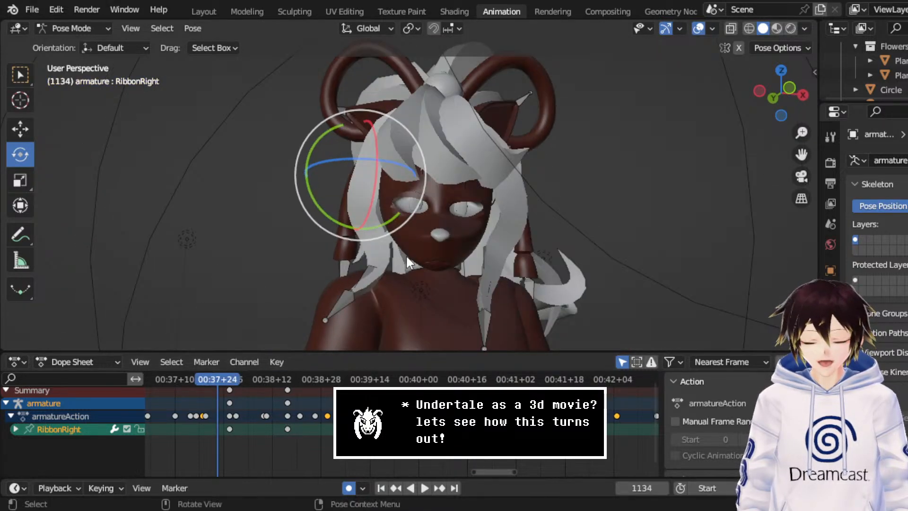
key(space)
middle_drag(416, 256, 468, 263)
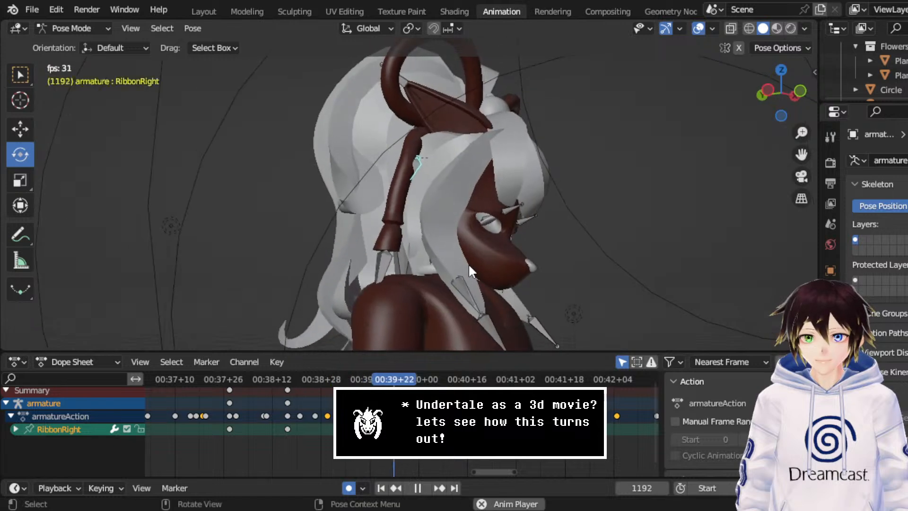
key(space)
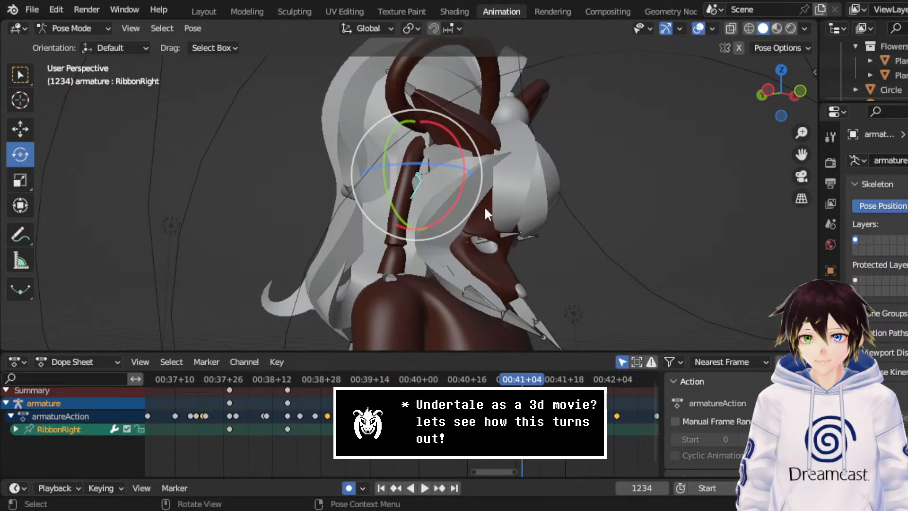
- Go back to frame 1220, where the head starts to dip, and insert a keyframe for the RibbonRight bone
middle_drag(484, 206, 501, 206)
click(500, 380)
key(space)
drag(500, 381, 471, 382)
middle_drag(494, 253, 432, 251)
key(Up)
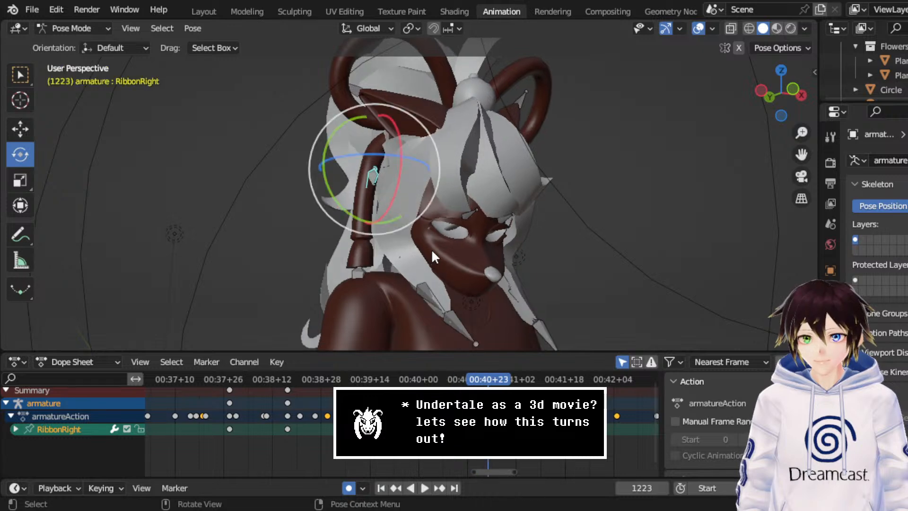
key(Left)
key(Left)
key(Left)
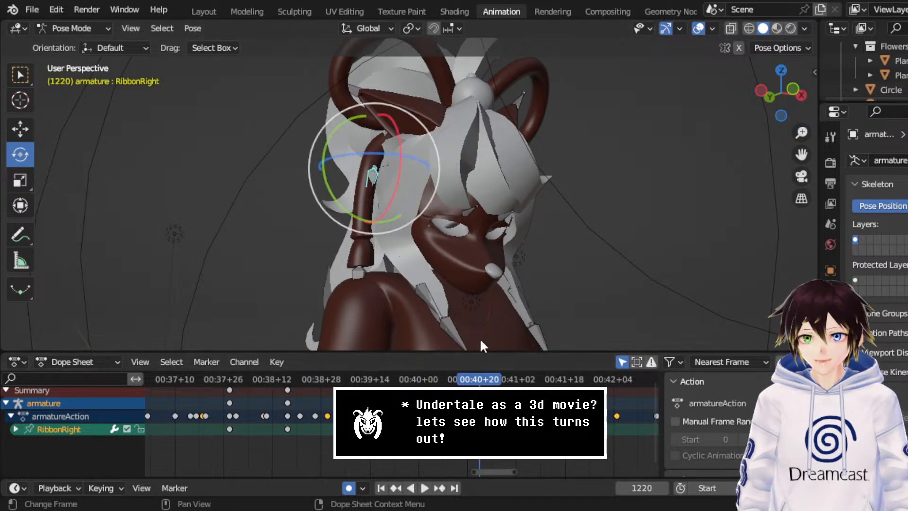
right_click(475, 163)
click(476, 163)
click(476, 163)
- Advance to frame 1230 and rotate the RibbonRight bone so the ribbon swings forward with the lowered head
middle_drag(476, 163, 507, 195)
key(space)
key(space)
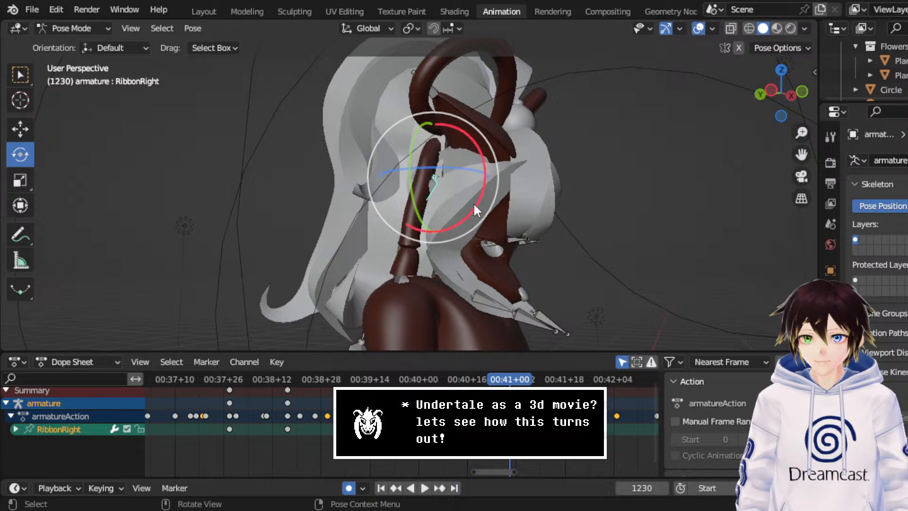
middle_drag(453, 151, 349, 139)
drag(312, 130, 343, 138)
middle_drag(343, 138, 465, 201)
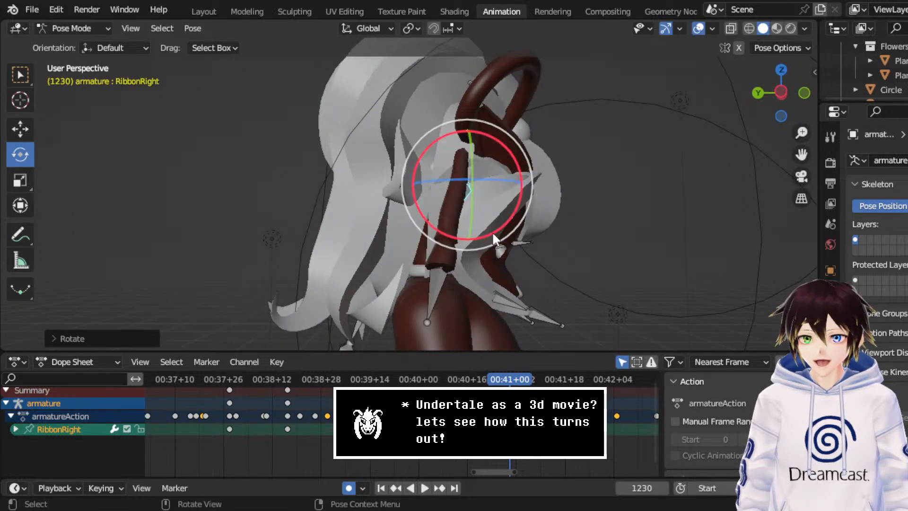
mouse_move(501, 224)
mouse_down()
mouse_move(493, 231)
mouse_move(518, 225)
mouse_up()
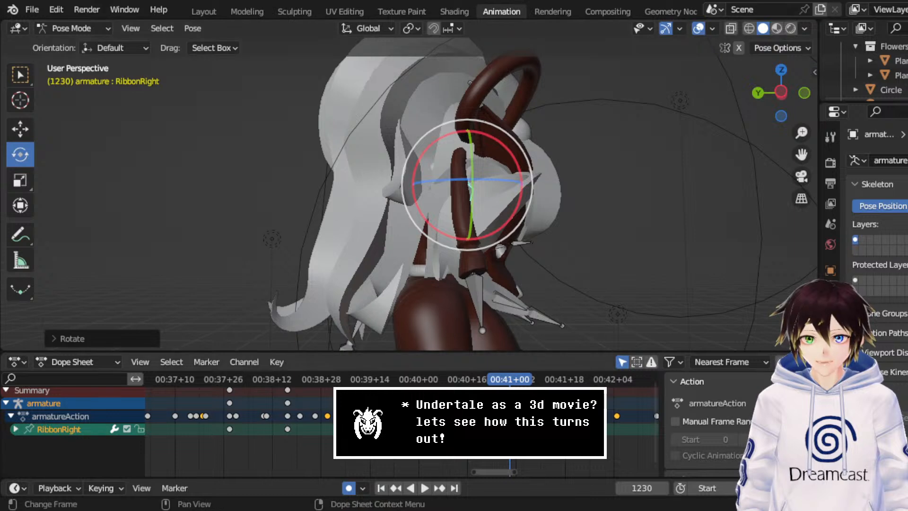
- Play the animation on to frame 1251 and examine the ribbon's forward swing from an angled side view
drag(494, 380, 483, 380)
key(space)
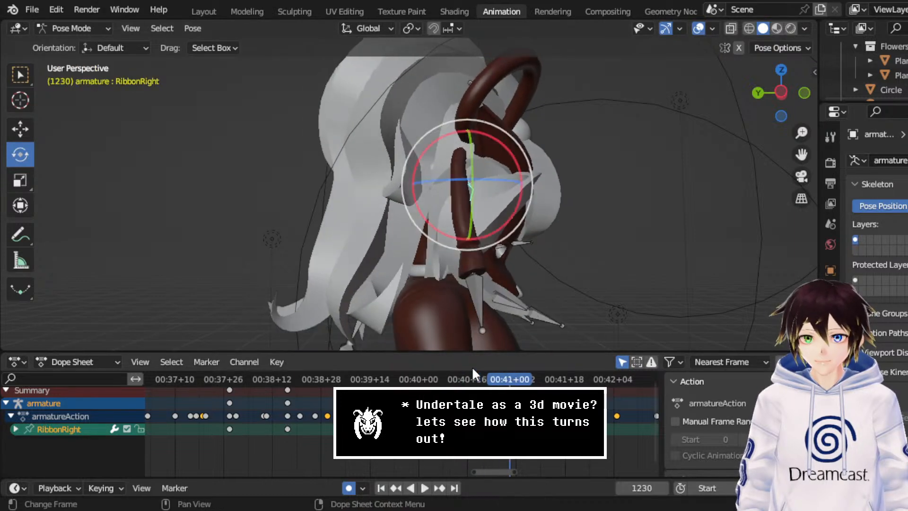
middle_drag(531, 203, 494, 160)
key(space)
key(space)
key(space)
key(space)
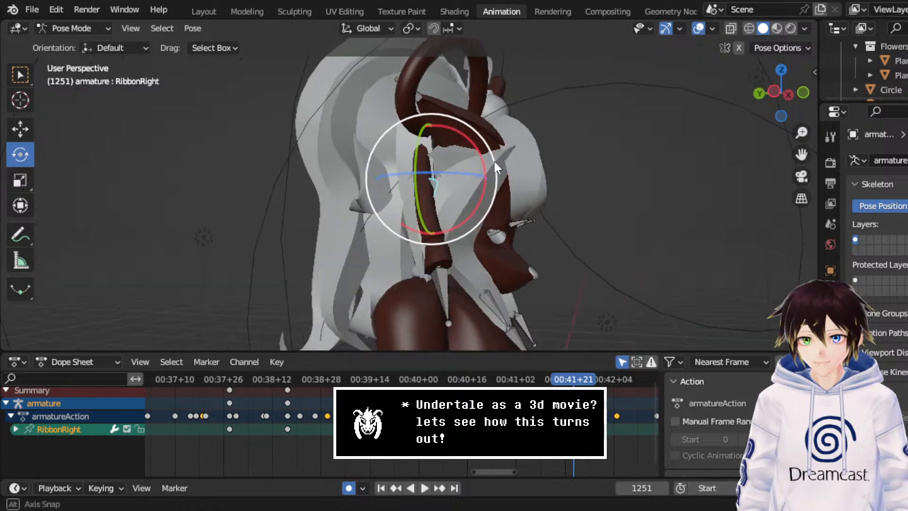
- Duplicate the RibbonRight keyframe at frame 1220 and place the copy at frame 1247
drag(571, 382, 562, 381)
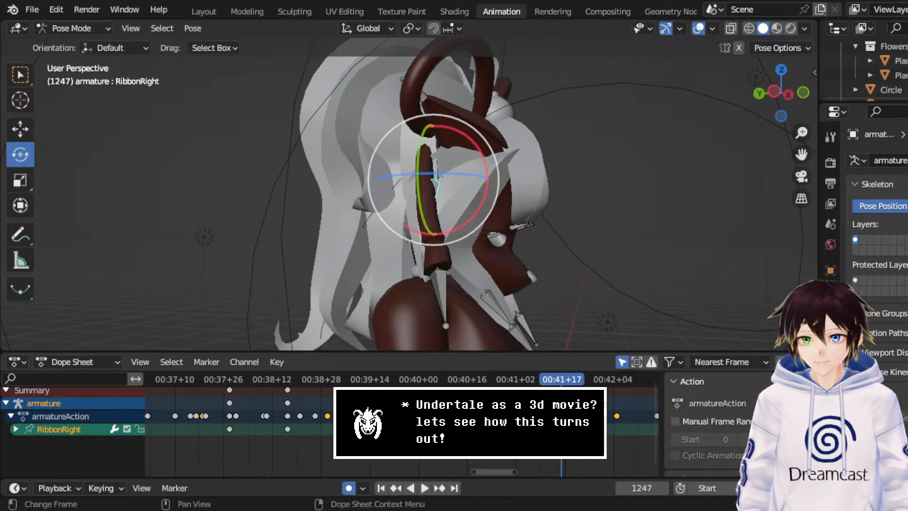
click(479, 416)
right_click(479, 416)
click(478, 444)
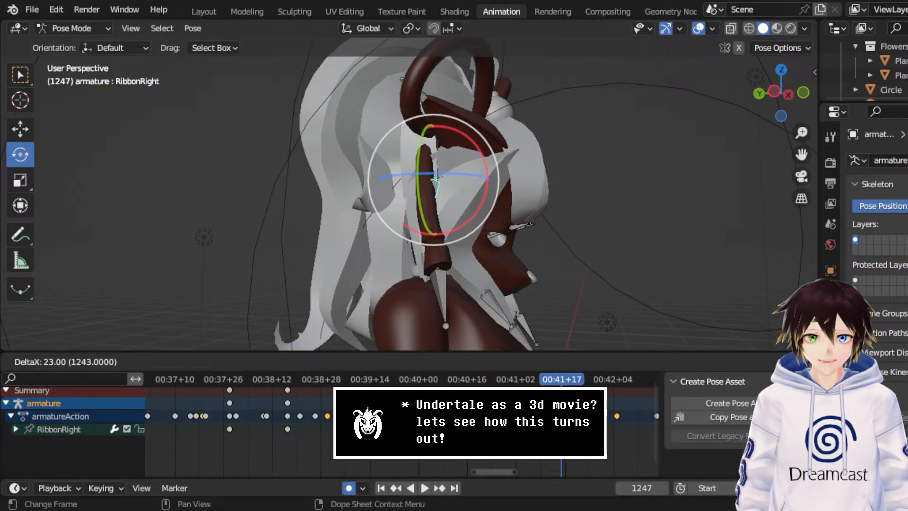
click(561, 434)
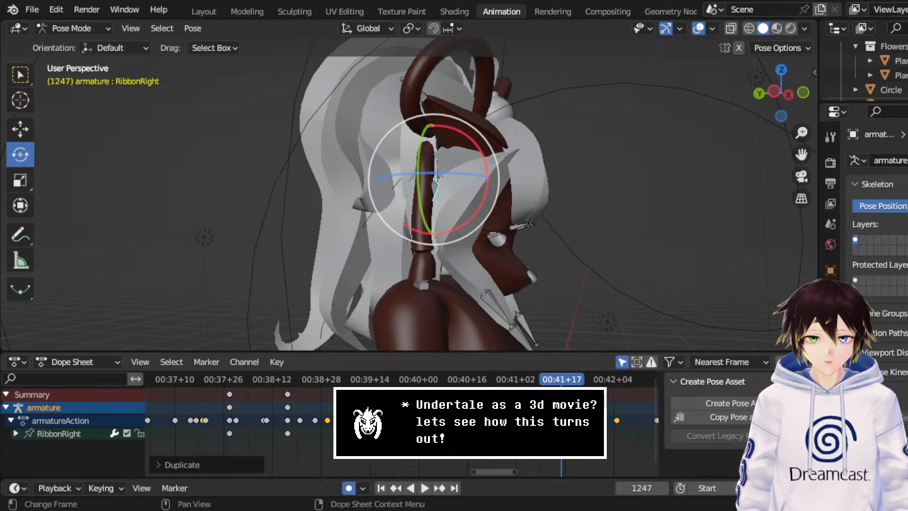
- Replay the dip, stop at frame 1230 and rotate the RibbonRight bone further forward in the left orthographic view
click(423, 384)
key(space)
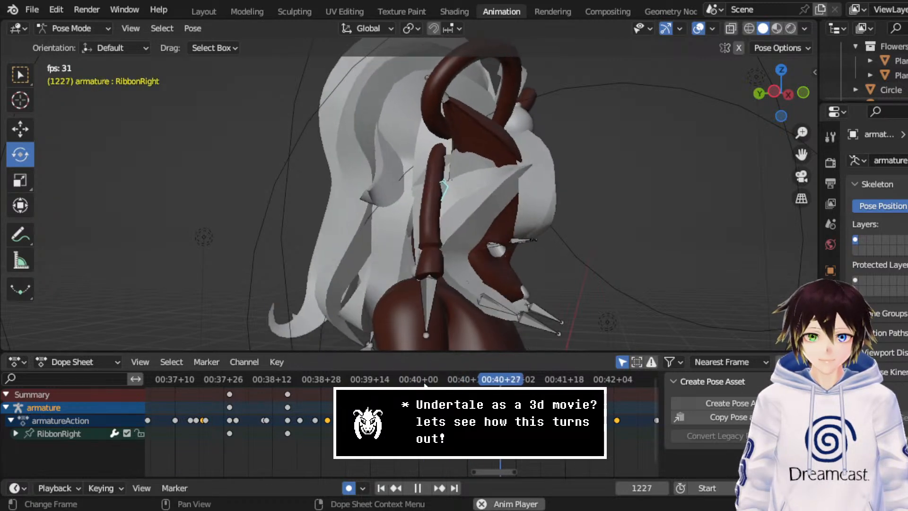
key(space)
click(482, 381)
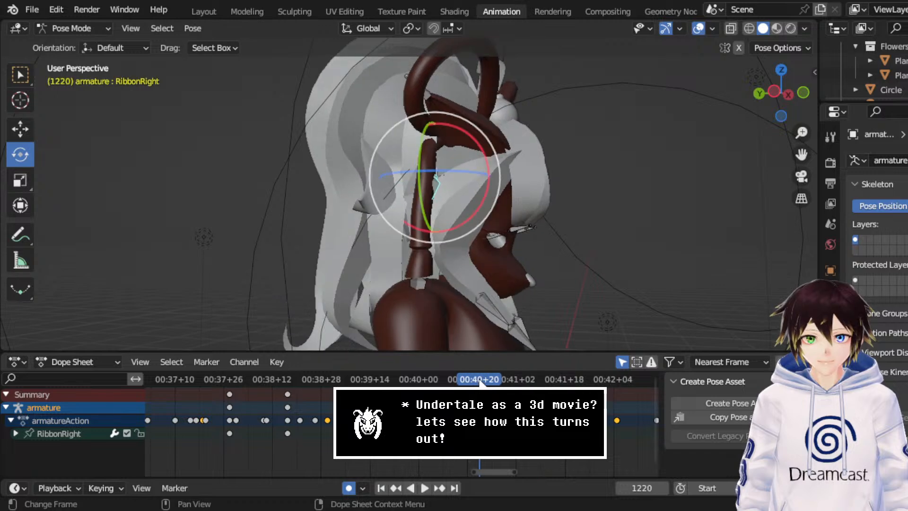
key(space)
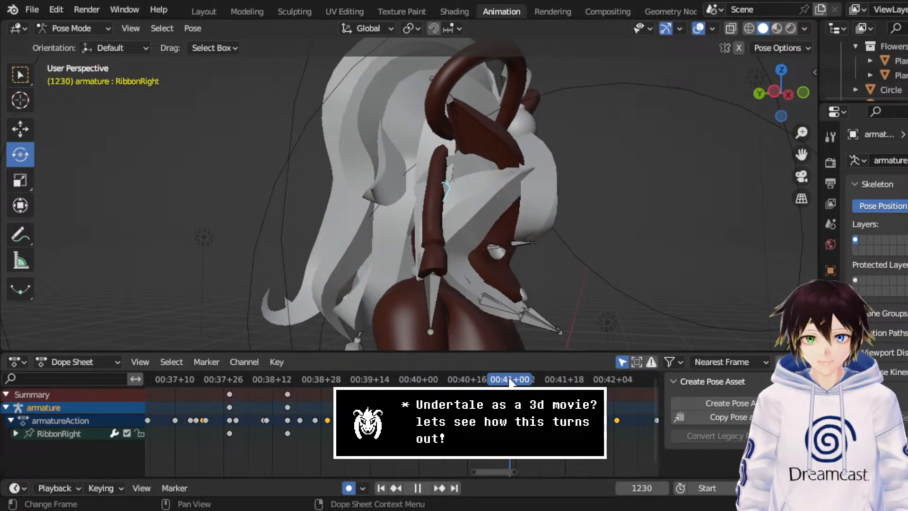
key(space)
click(770, 90)
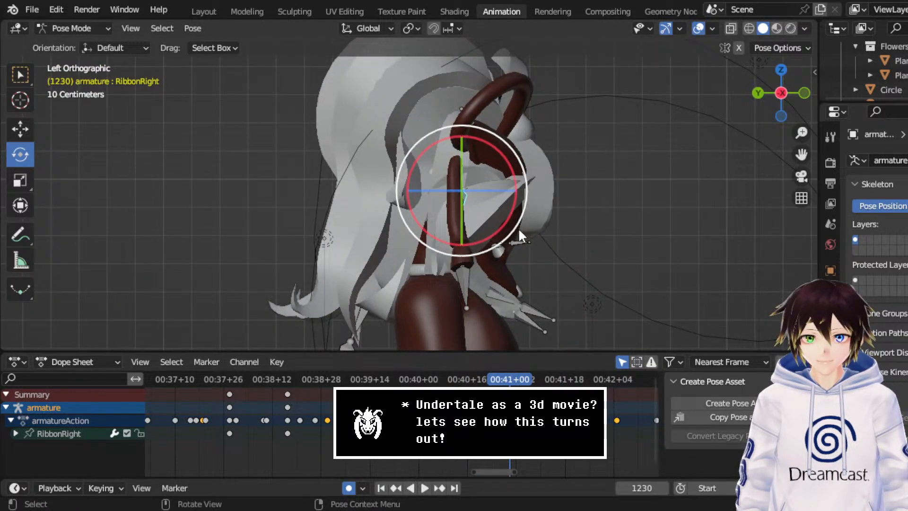
drag(519, 228, 547, 219)
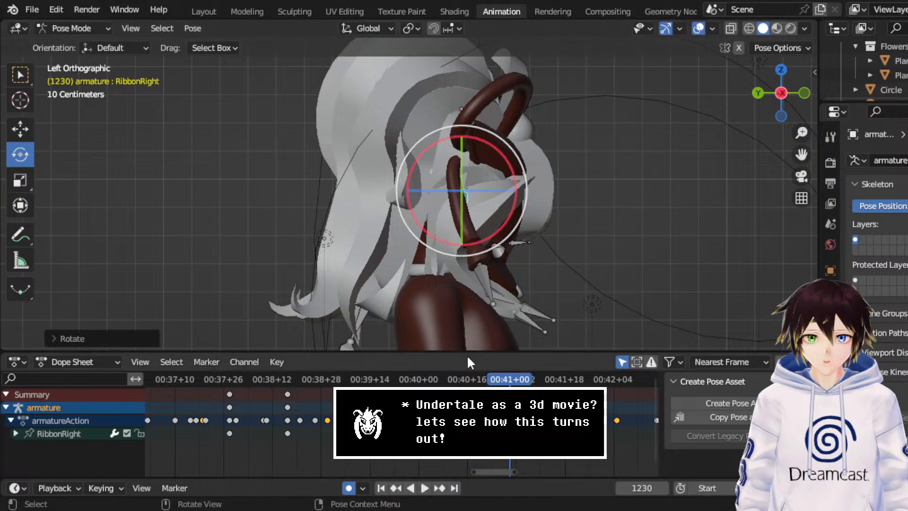
- Replay the stronger forward swing, then rotate the RibbonRight bone backward at frame 1247
drag(472, 380, 437, 380)
key(space)
key(space)
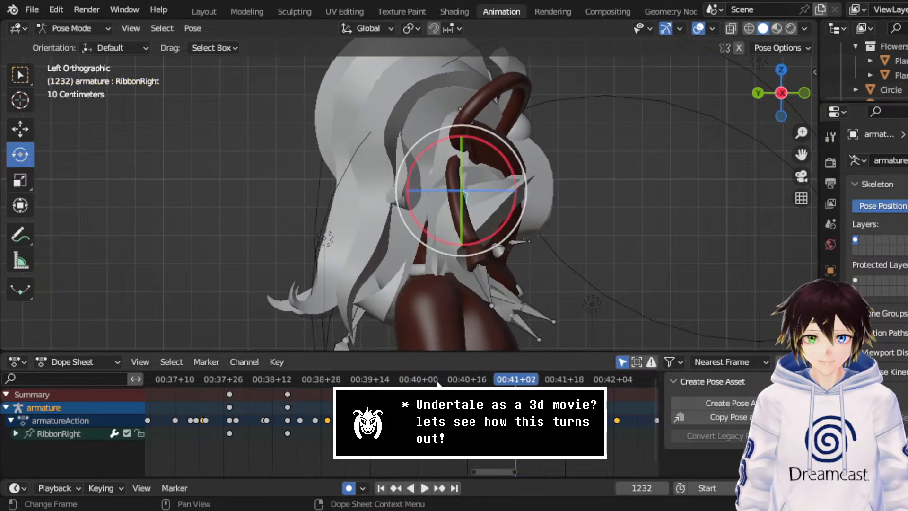
key(space)
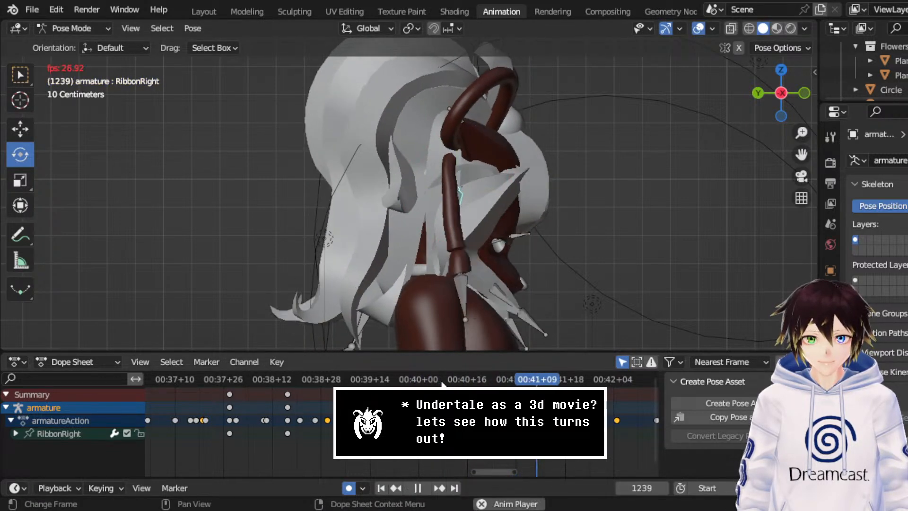
key(space)
drag(582, 379, 561, 380)
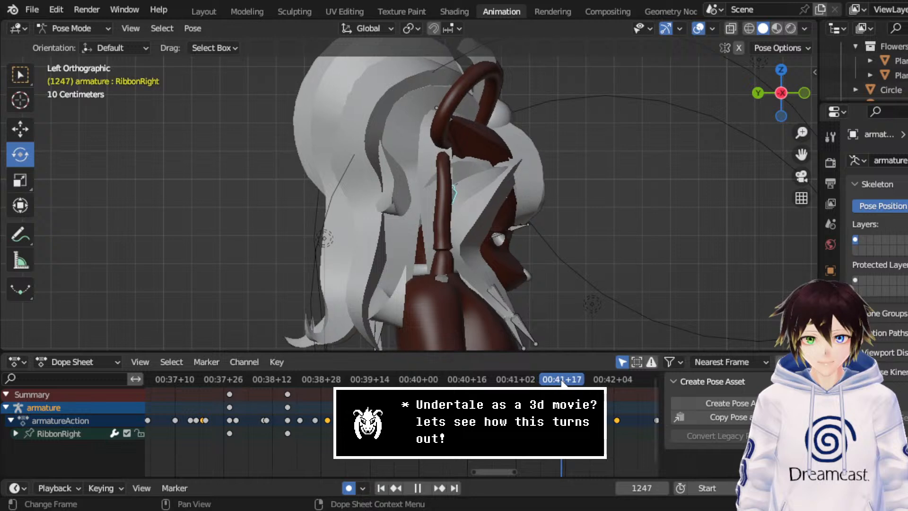
drag(495, 242, 458, 362)
- Replay the swing from frame 1219 and readjust the RibbonRight bone's backward rotation near frame 1247
key(space)
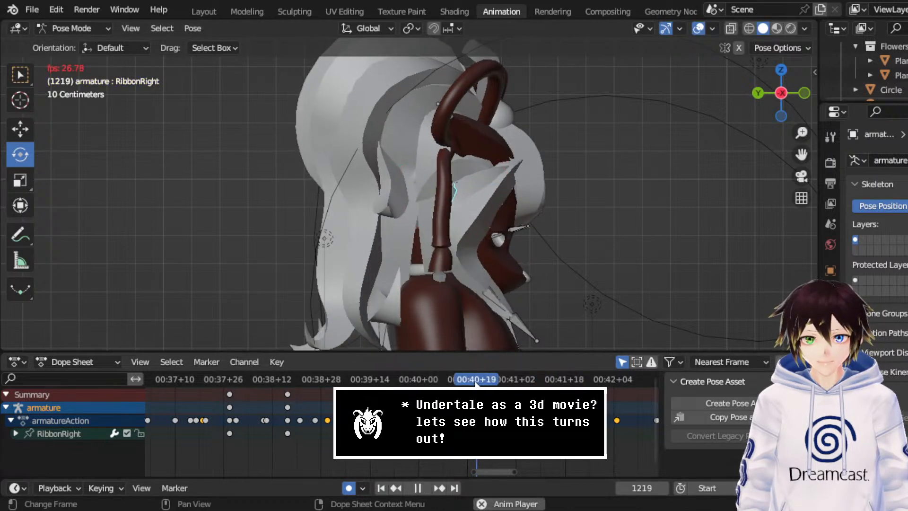
key(space)
drag(586, 379, 480, 370)
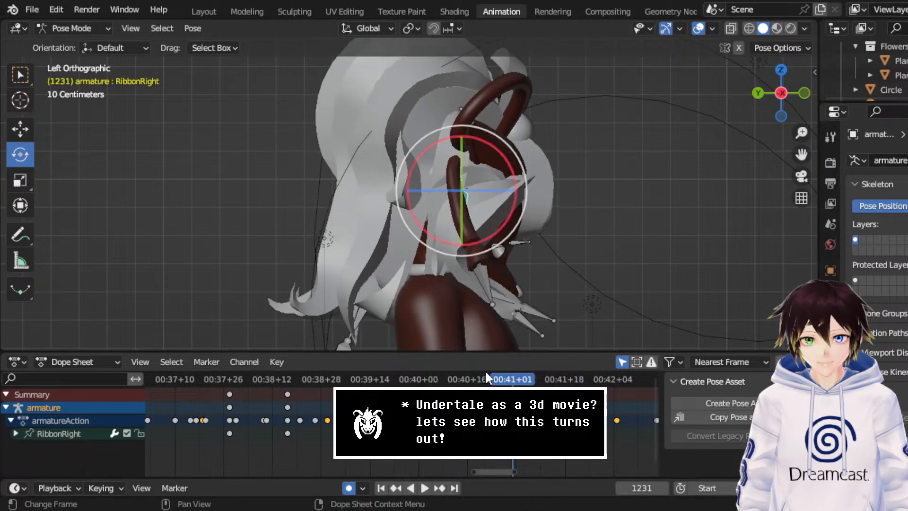
key(space)
key(space)
key(Right)
key(Right)
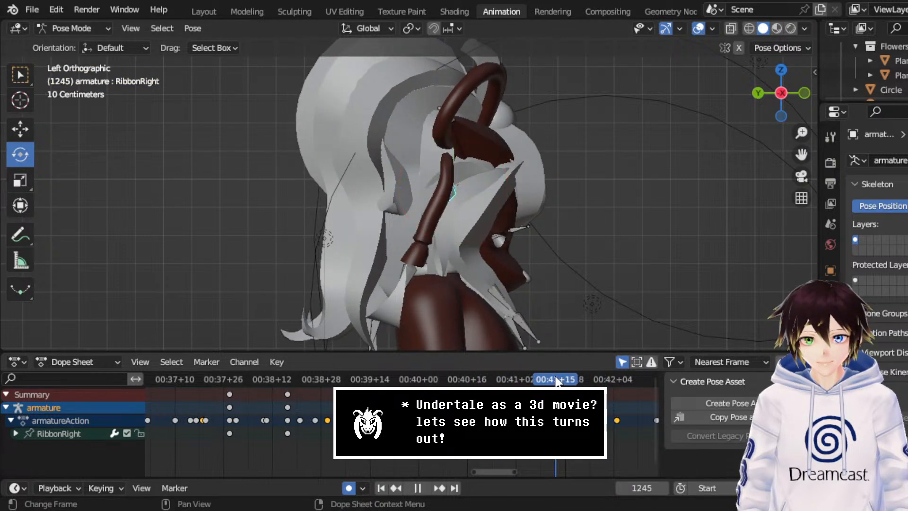
drag(477, 243, 468, 247)
- Play the animation on to frame 1262 and rotate the RibbonRight bone forward for the return swing
key(space)
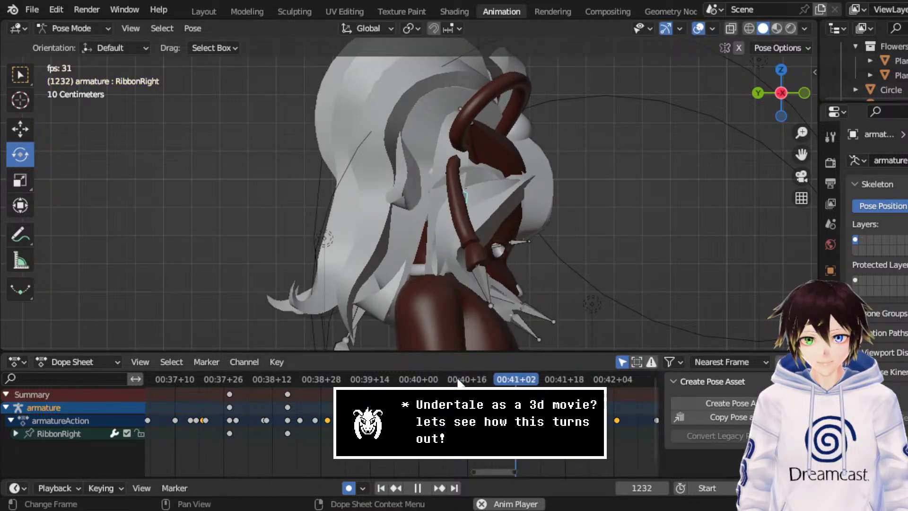
key(Escape)
key(space)
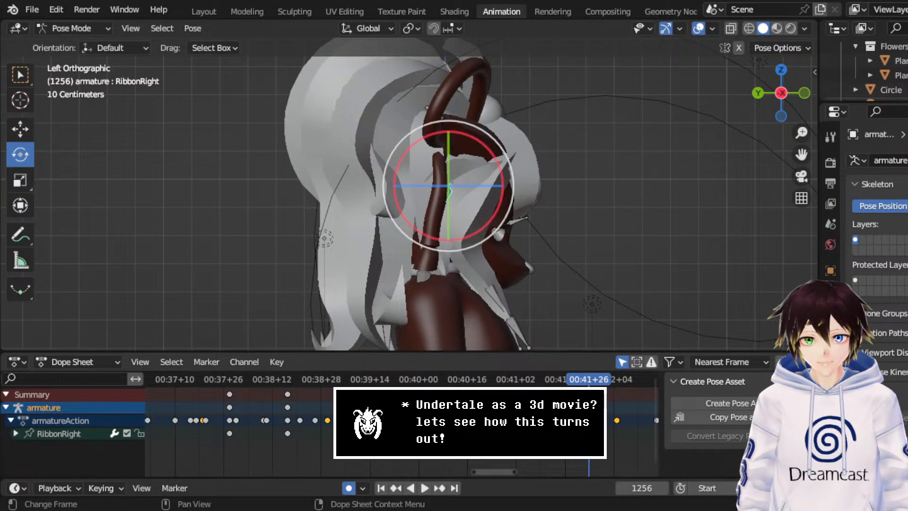
key(space)
drag(496, 243, 518, 247)
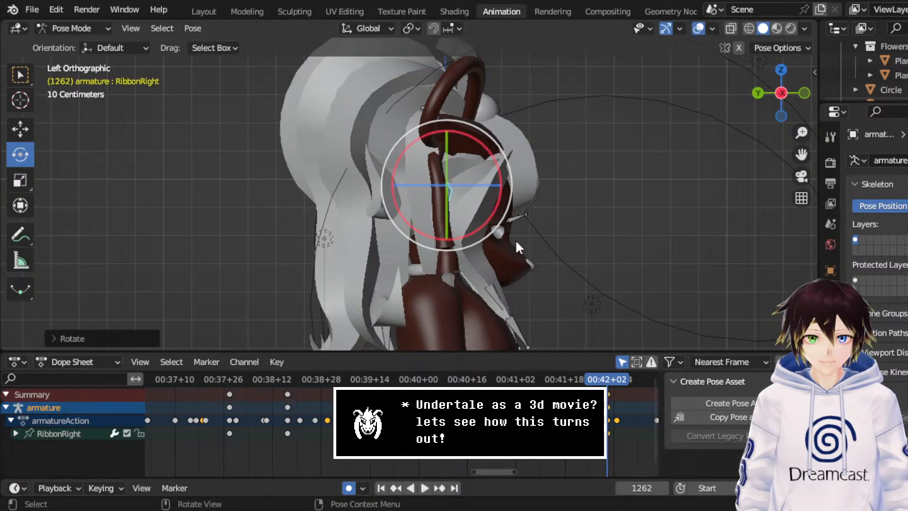
- Review the swing from frame 1220 at front and side angles, then rotate the RibbonRight bone slightly backward at frame 1278
click(479, 381)
middle_drag(536, 190, 505, 199)
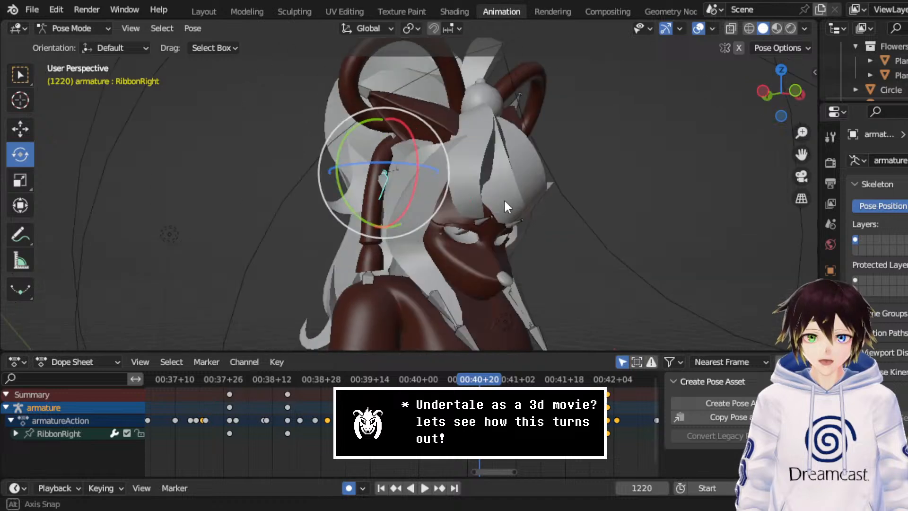
key(space)
key(space)
middle_drag(365, 248, 468, 249)
key(space)
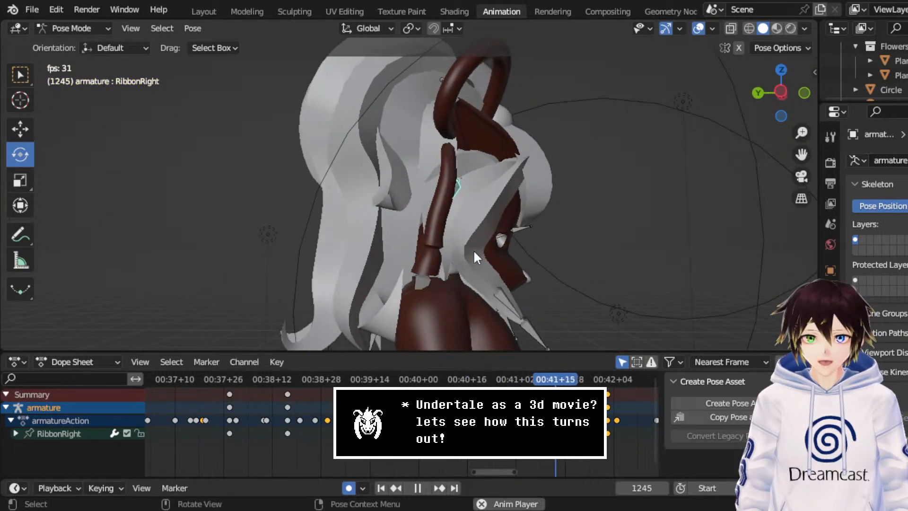
key(space)
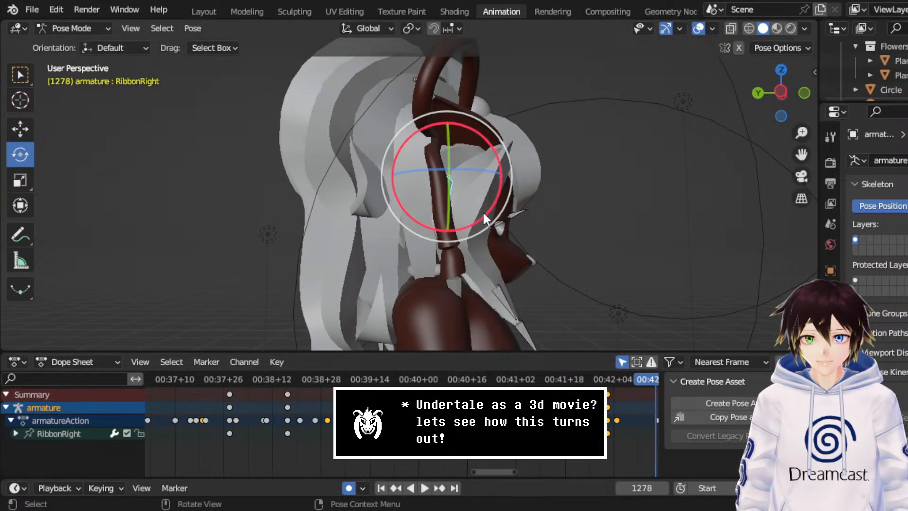
drag(494, 220, 476, 233)
- Replay the ribbon's swing up to frame 1279 from an angled front view and save the file
middle_drag(477, 233, 428, 190)
drag(636, 380, 396, 379)
key(space)
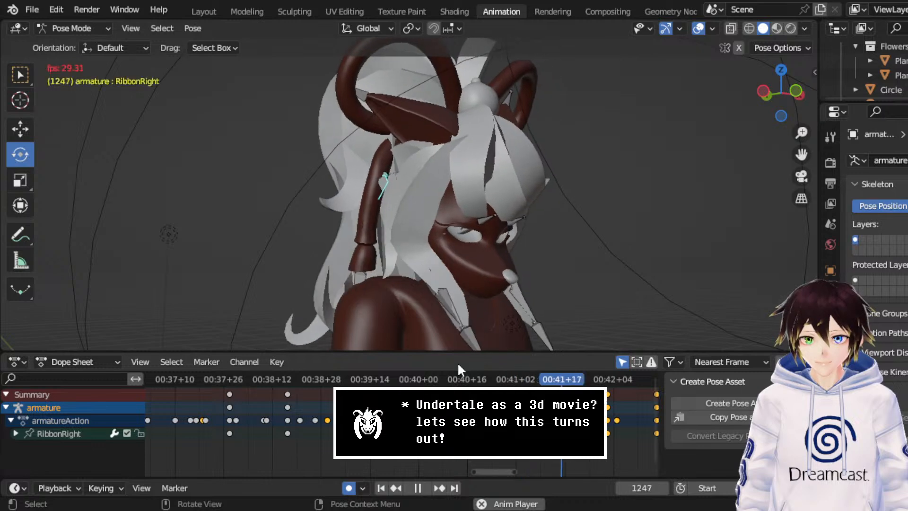
key(space)
middle_drag(419, 243, 475, 240)
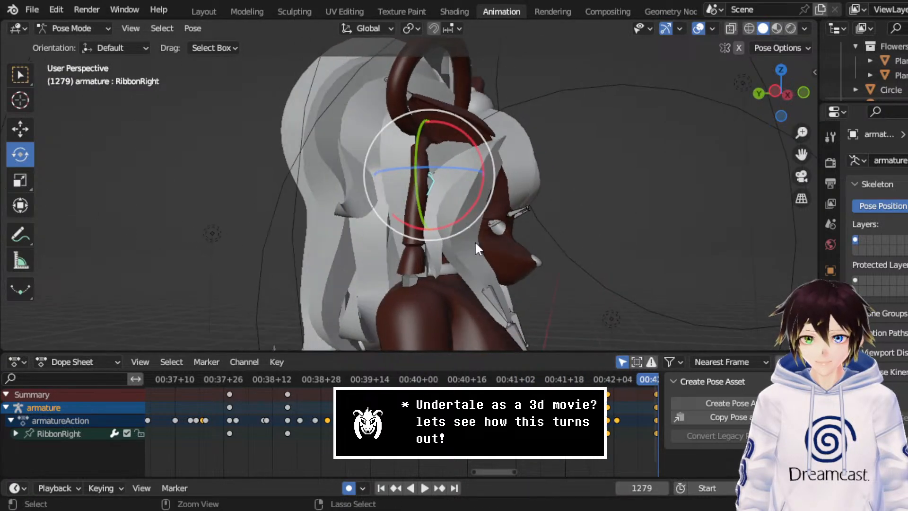
key(ctrl+s)
key(Home)
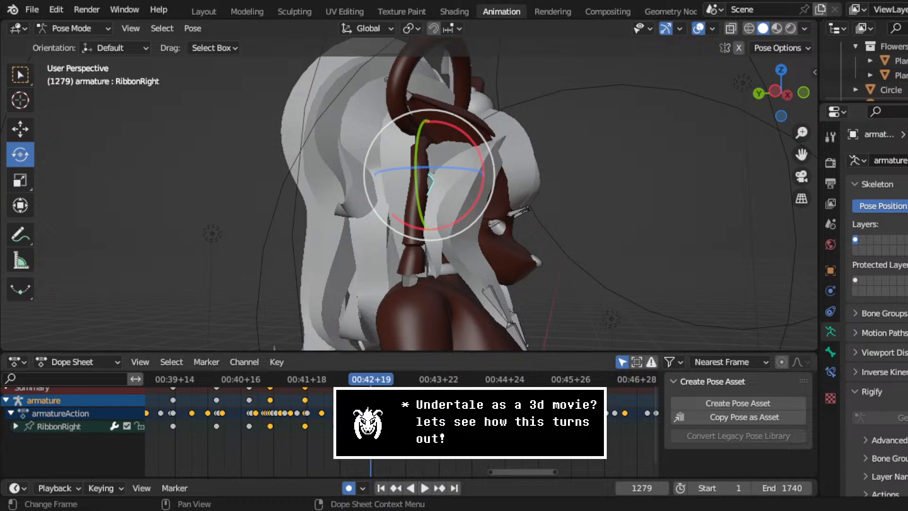
middle_drag(425, 426, 380, 434)
key(ctrl+s)
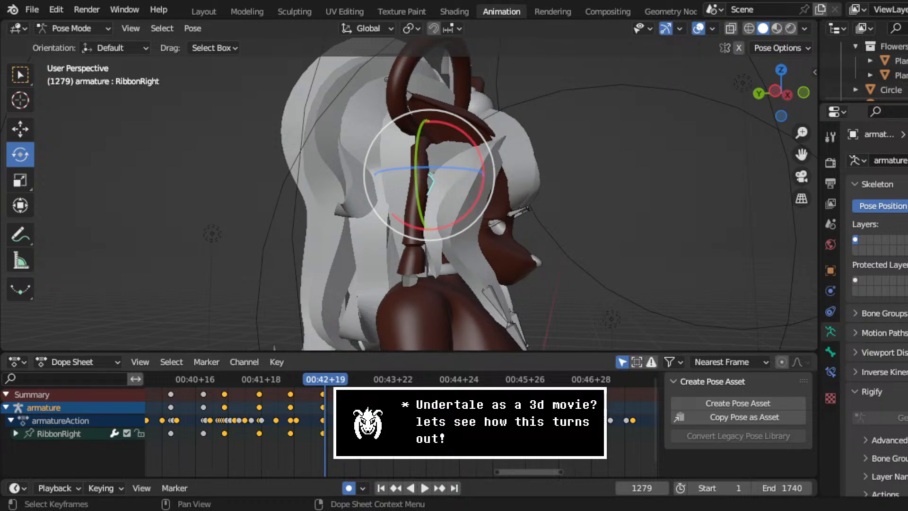
- Play past frame 1279, then return to frame 1306 and insert a Location, Rotation, Scale & Custom Properties keyframe for RibbonRight
scroll(397, 421, up, 3)
middle_drag(341, 421, 378, 421)
scroll(377, 421, up, 3)
key(space)
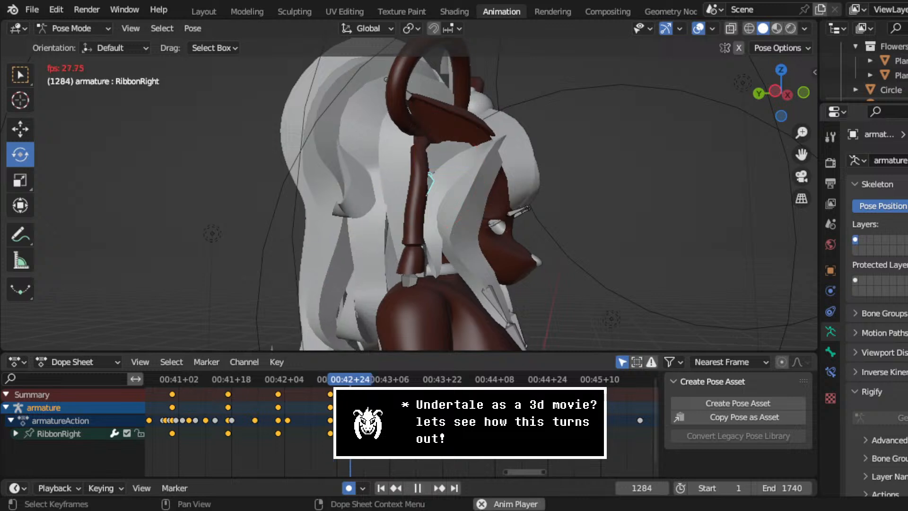
key(space)
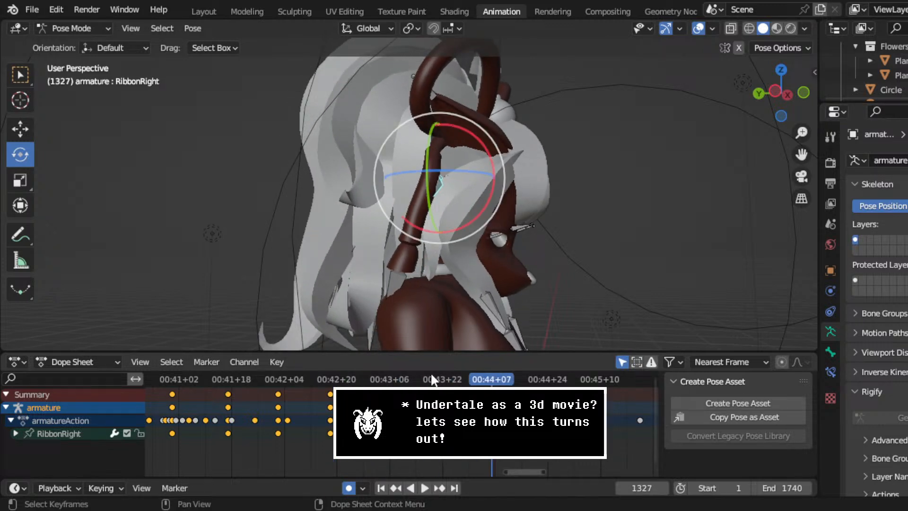
drag(430, 374, 422, 374)
right_click(480, 249)
click(476, 224)
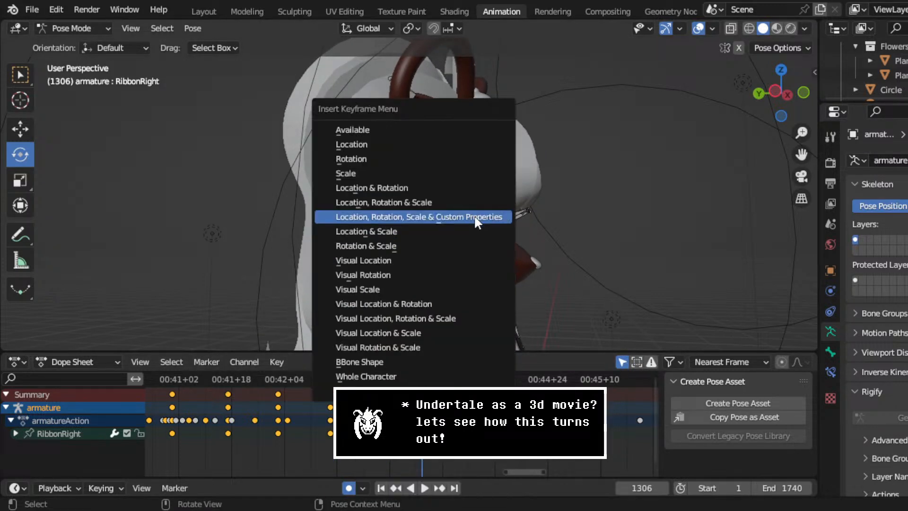
click(474, 216)
- Play on from frame 1306 through the next head movement and rotate the RibbonRight bone forward to follow it
middle_drag(264, 430, 200, 418)
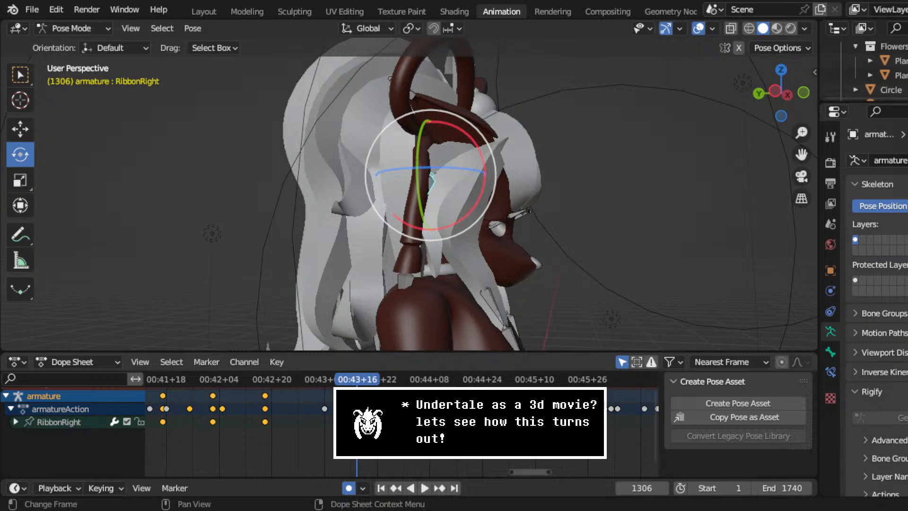
middle_drag(472, 423, 450, 423)
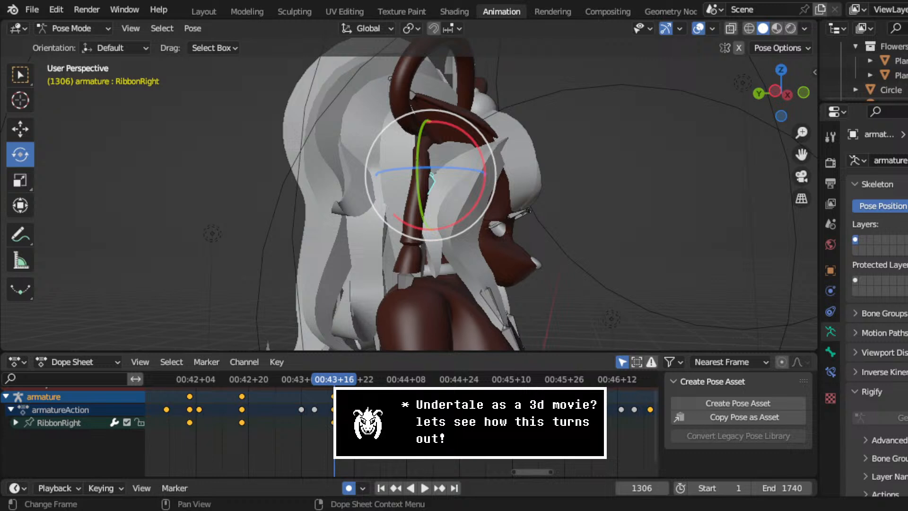
middle_drag(450, 424, 428, 423)
key(space)
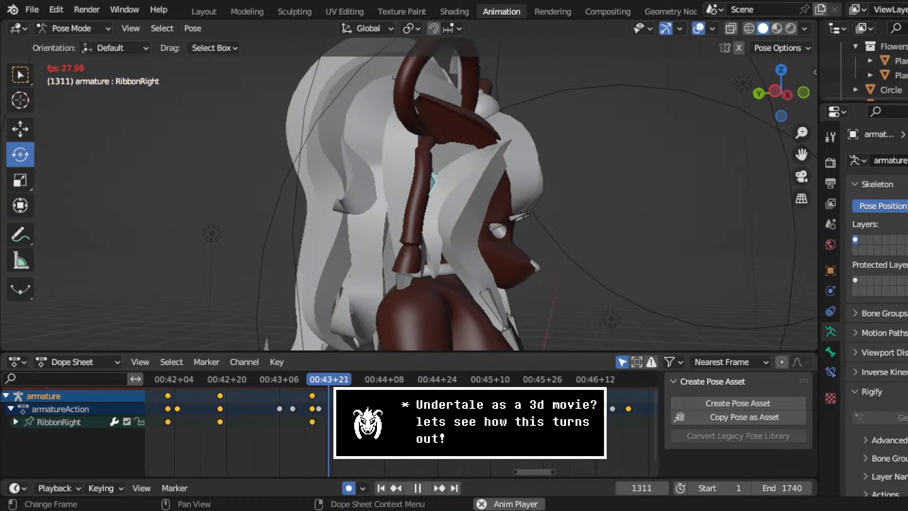
key(space)
drag(466, 245, 487, 224)
- Replay the movement from frame 1287 to 1349, then rotate the RibbonRight bone further forward at frame 1333
click(248, 378)
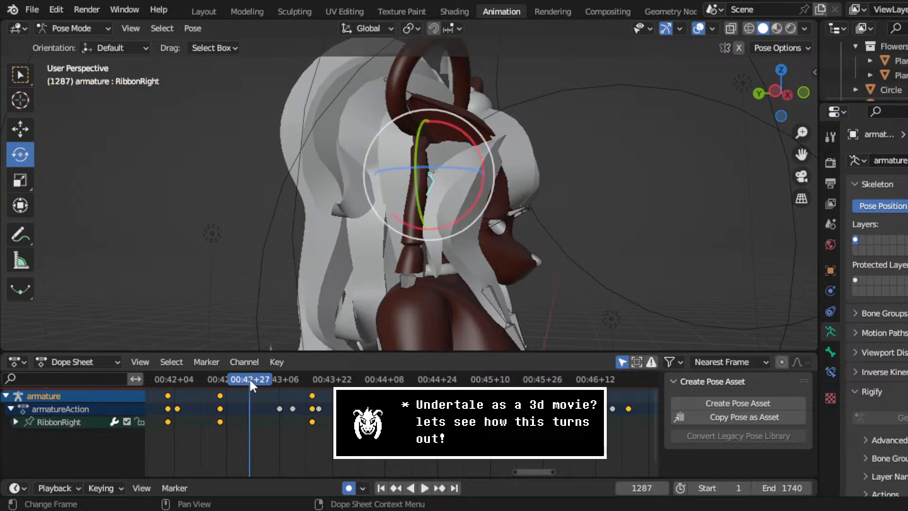
key(space)
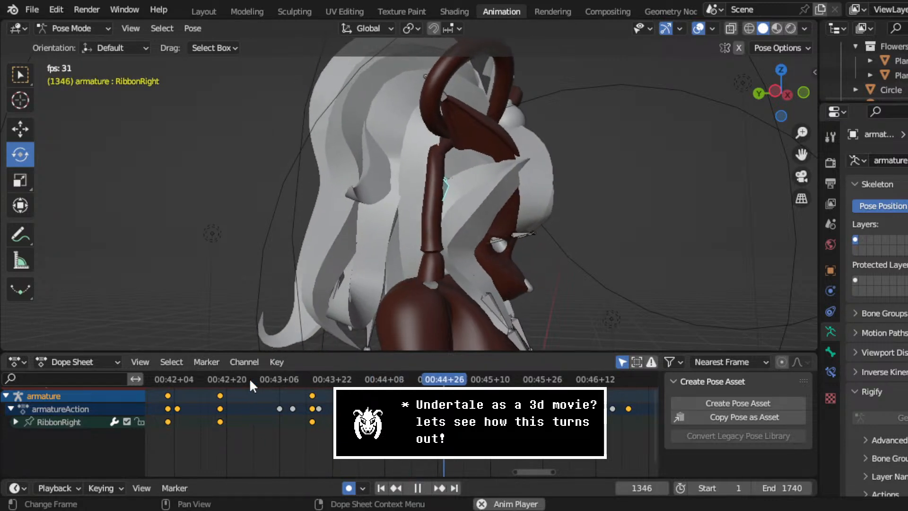
key(space)
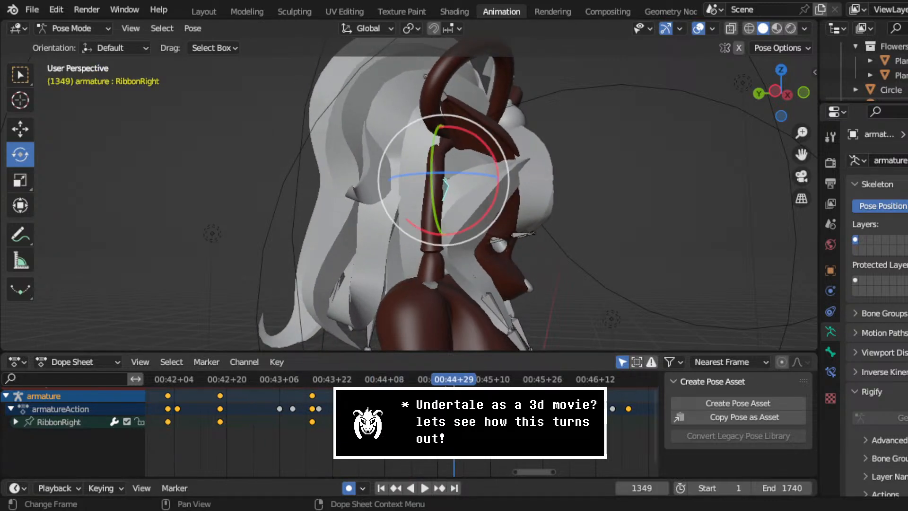
drag(437, 380, 402, 382)
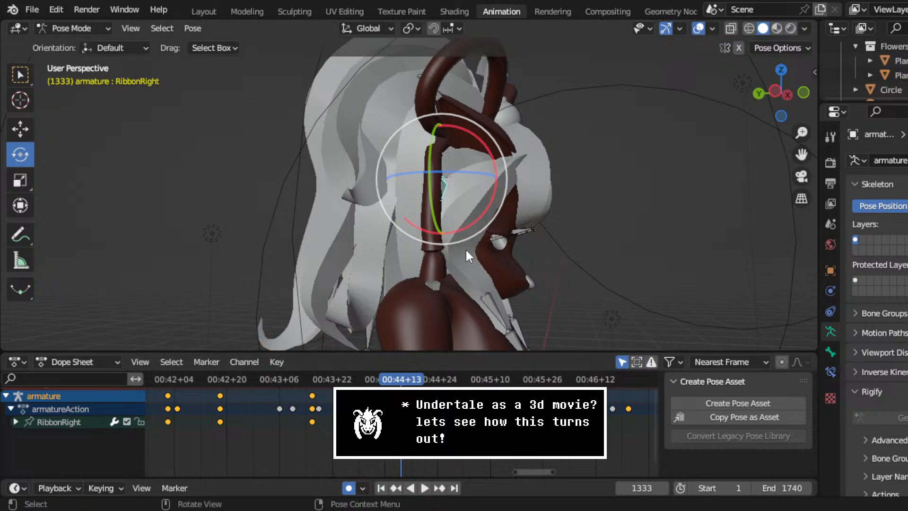
drag(465, 247, 462, 332)
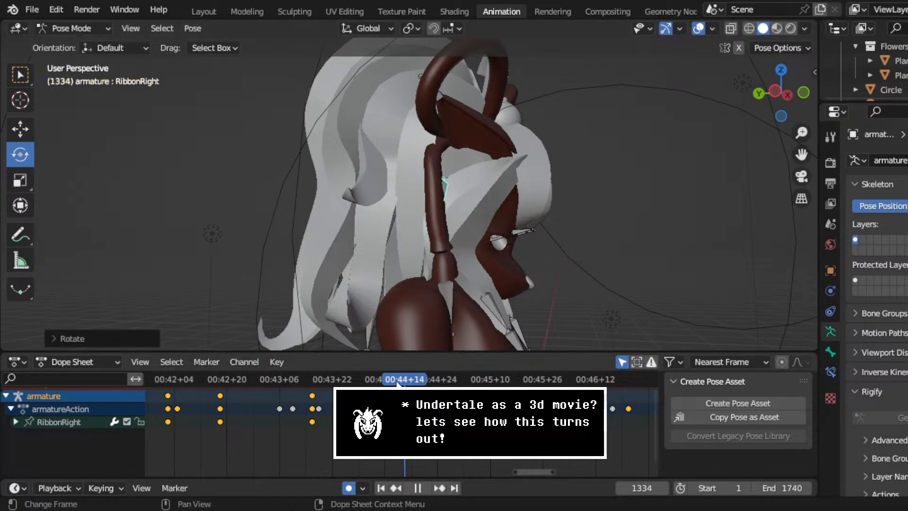
- Replay the movement past frame 1340 and rotate the RibbonRight bone slightly backward near frame 1359
click(274, 386)
key(space)
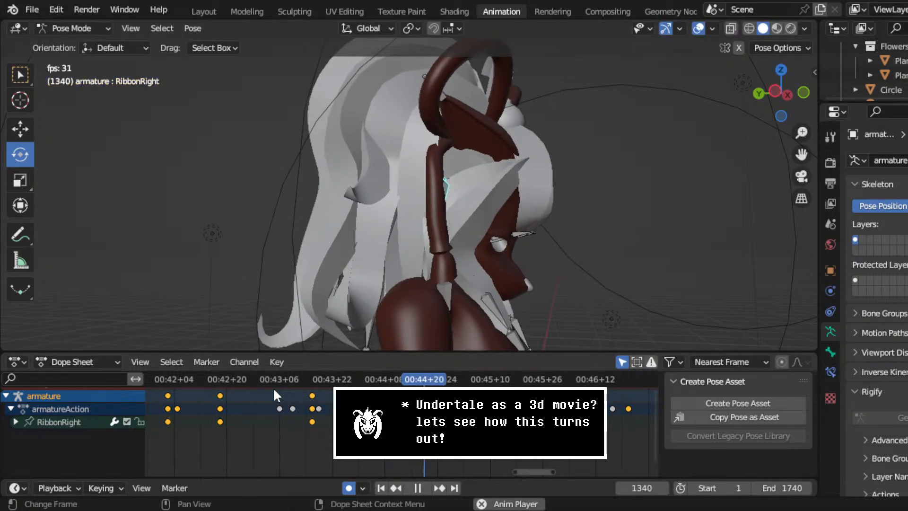
key(space)
drag(466, 240, 463, 256)
- Replay the ribbon's swing from about frame 1300, checking it from slightly different side angles, and stop at frame 1412
click(266, 378)
key(space)
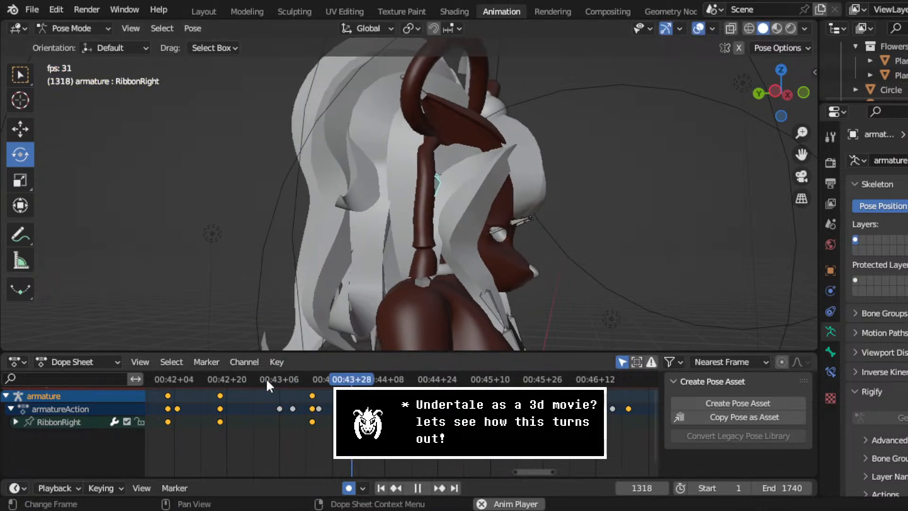
key(space)
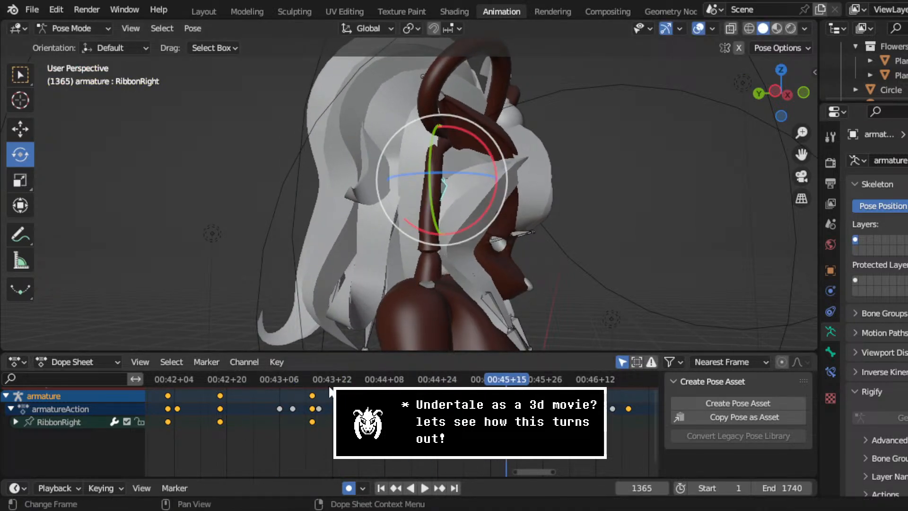
click(266, 378)
key(space)
middle_drag(367, 267, 336, 262)
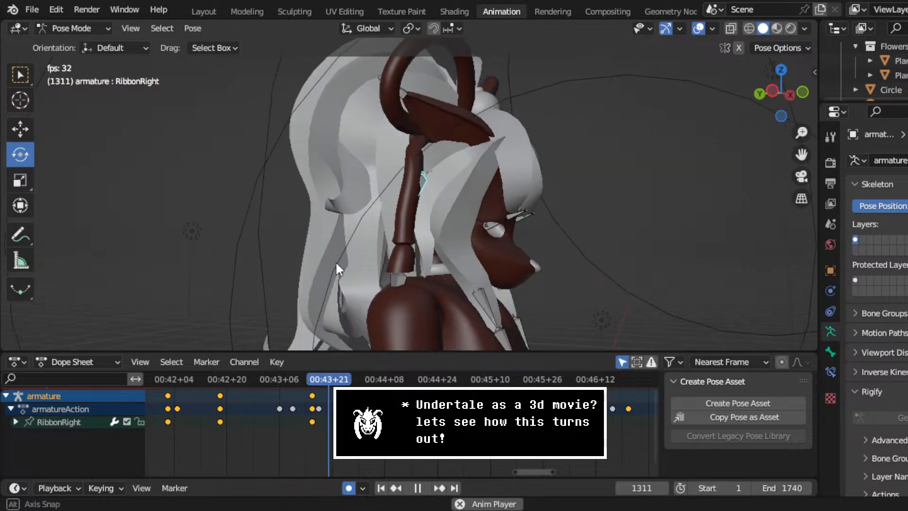
middle_drag(422, 269, 409, 246)
key(space)
key(space)
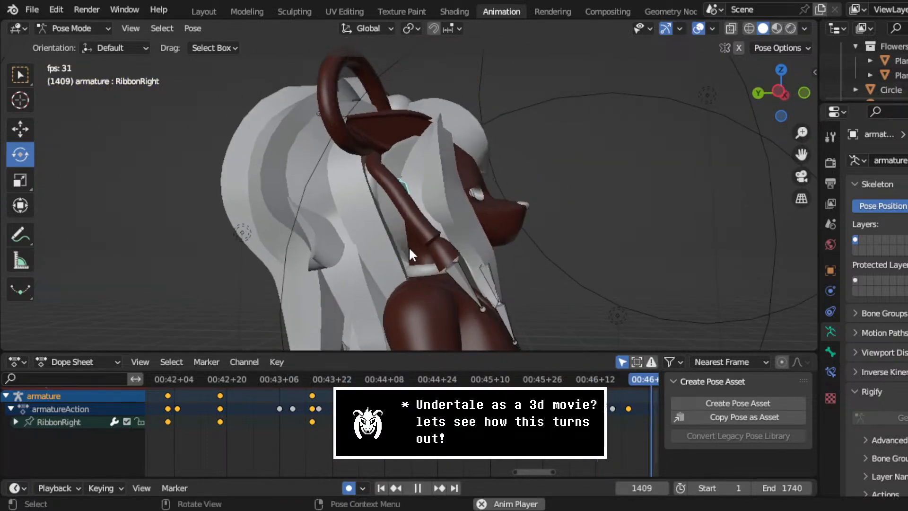
key(space)
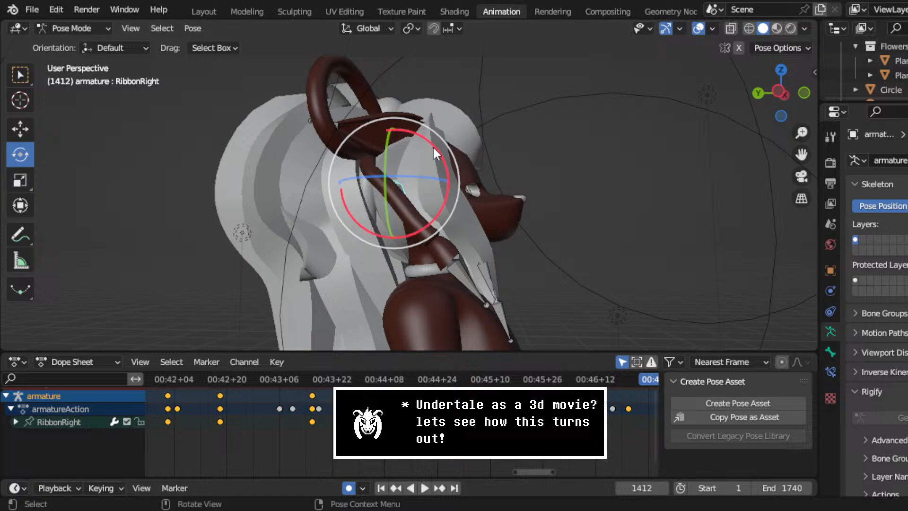
- Rotate the RibbonRight bone well backward at frame 1412 and reposition it beneath the ear
drag(432, 146, 351, 194)
click(28, 131)
click(20, 155)
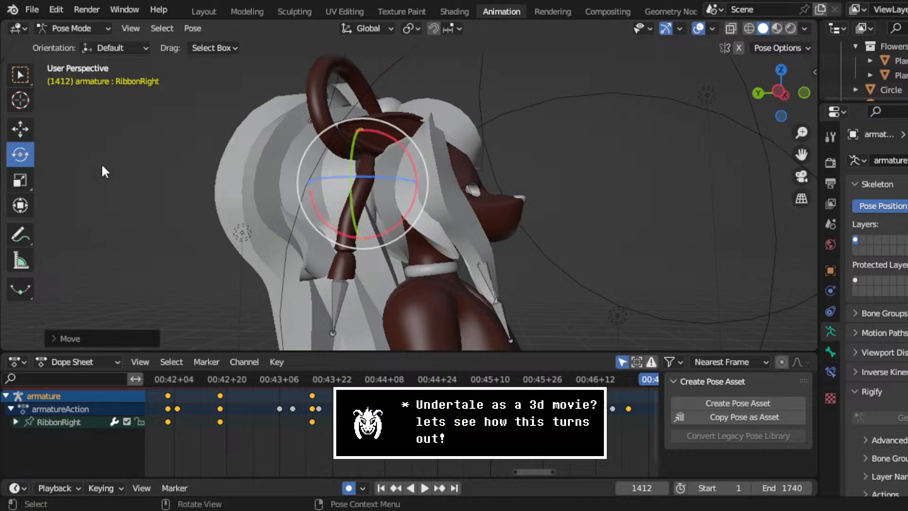
drag(404, 163, 394, 154)
mouse_move(395, 154)
middle_down()
mouse_move(284, 158)
mouse_move(393, 166)
mouse_move(412, 154)
middle_up()
drag(411, 154, 50, 210)
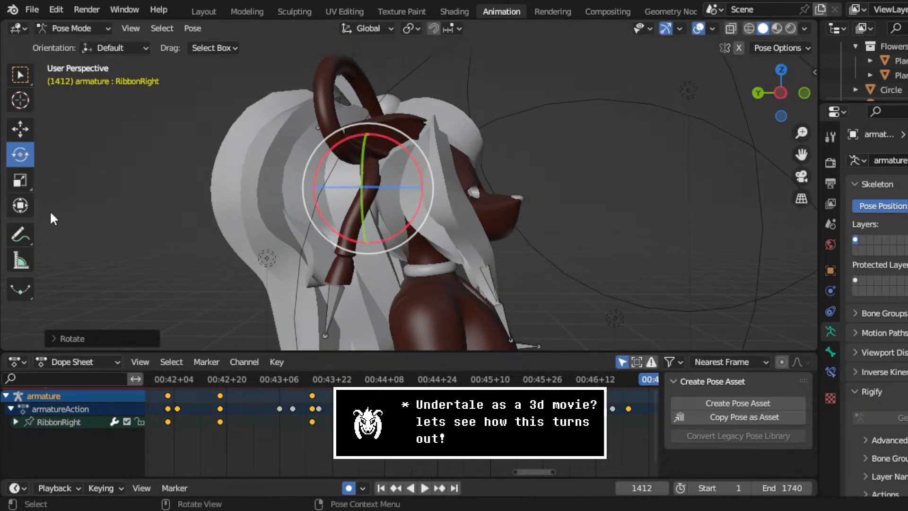
- Move the RibbonRight bone further back along the Y axis and fine-tune its rotation at frame 1412
click(21, 133)
drag(309, 184, 295, 193)
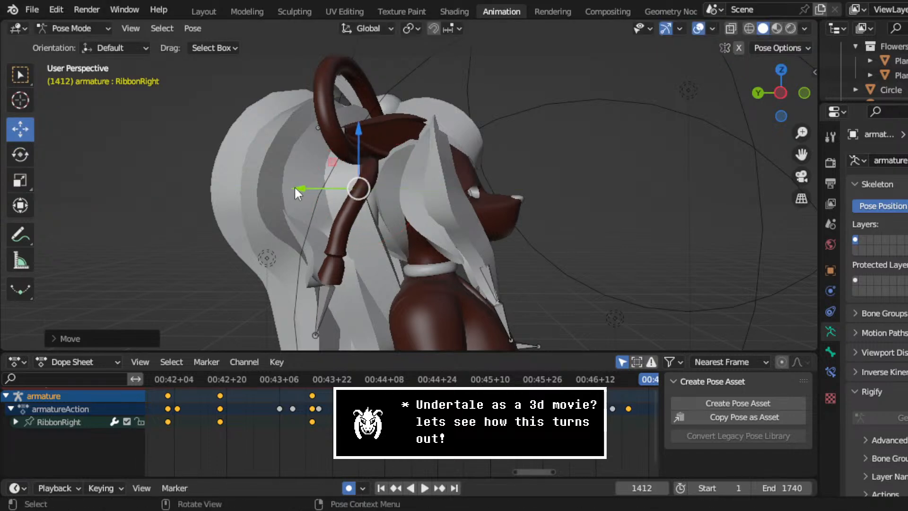
click(20, 154)
drag(392, 141, 390, 142)
middle_drag(392, 142, 344, 144)
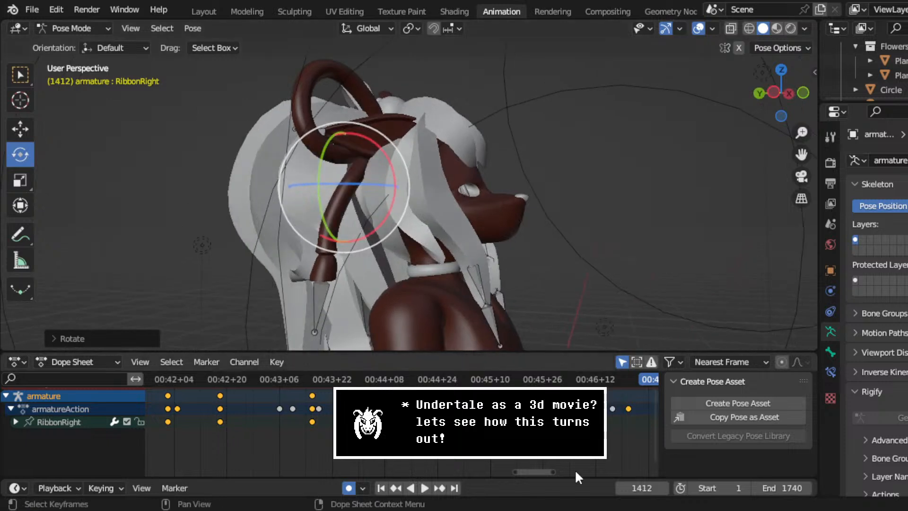
- Duplicate the RibbonRight keyframe 29 frames onward to frame 1388
middle_drag(551, 466, 431, 472)
click(371, 380)
drag(371, 383, 464, 381)
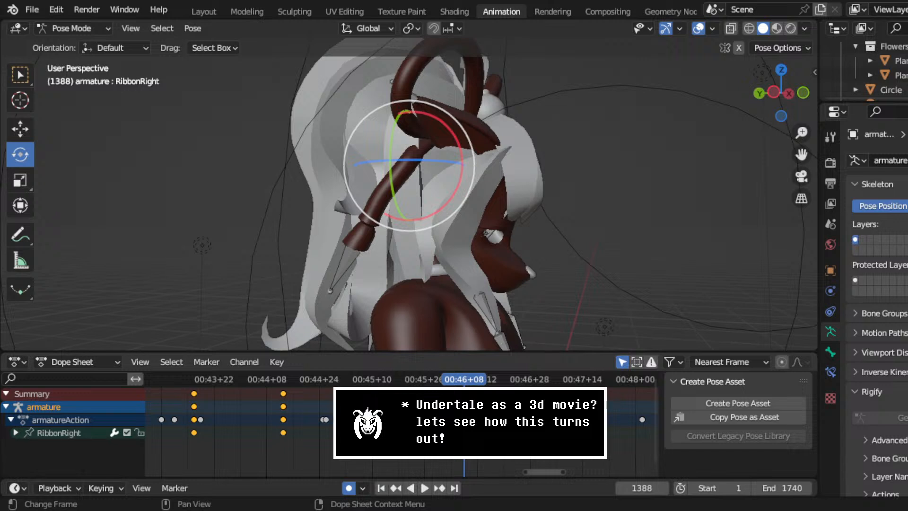
right_click(331, 406)
click(331, 406)
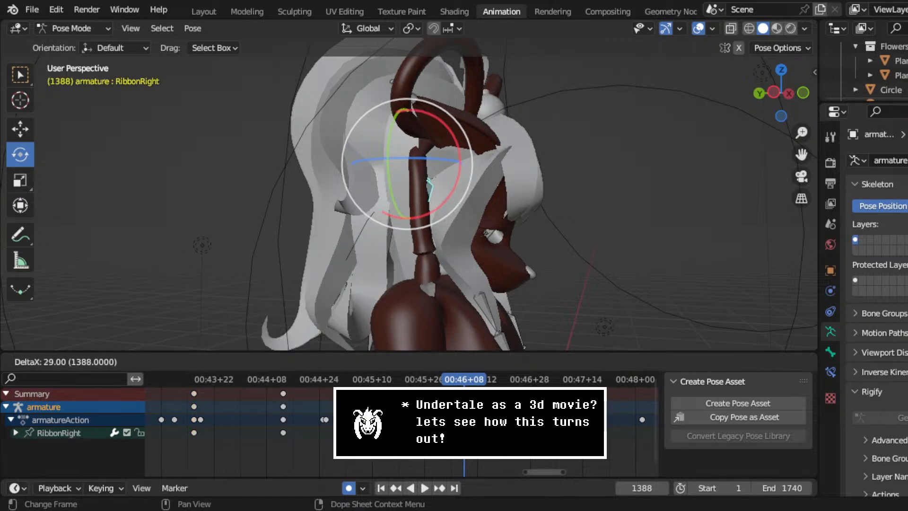
click(430, 457)
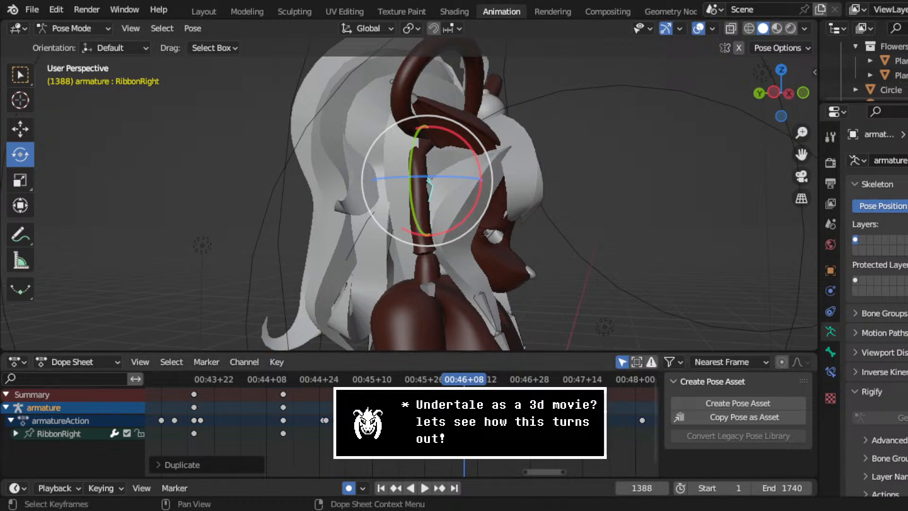
- Replay the stretch leading to frame 1388 and rotate the RibbonRight bone slightly backward at that frame
drag(467, 381, 261, 359)
key(space)
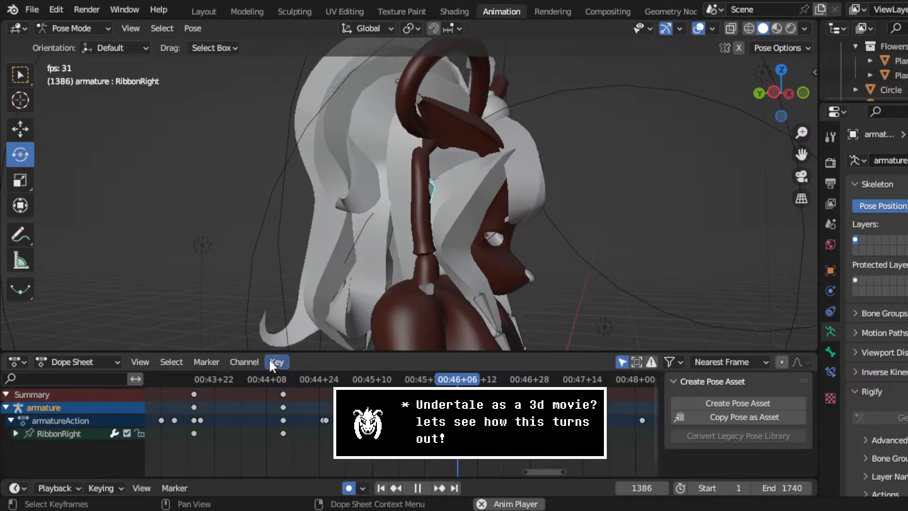
key(space)
drag(466, 381, 464, 380)
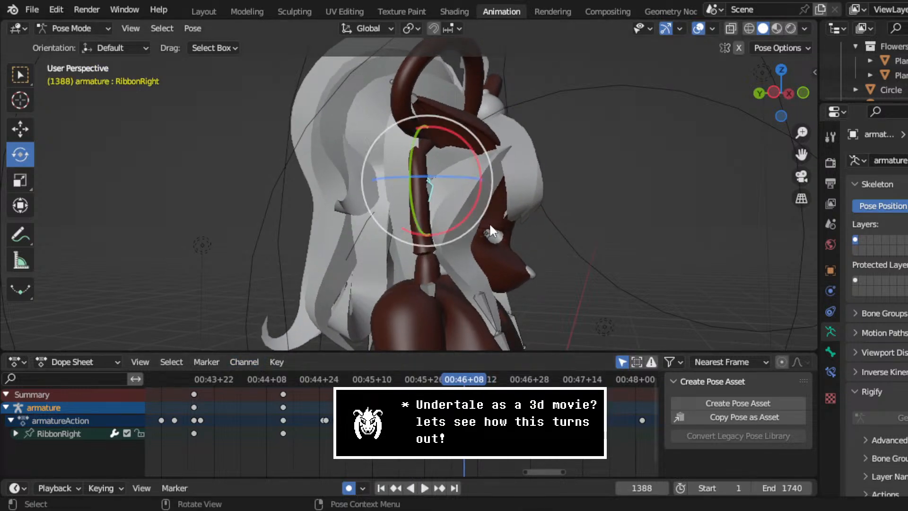
drag(480, 220, 475, 227)
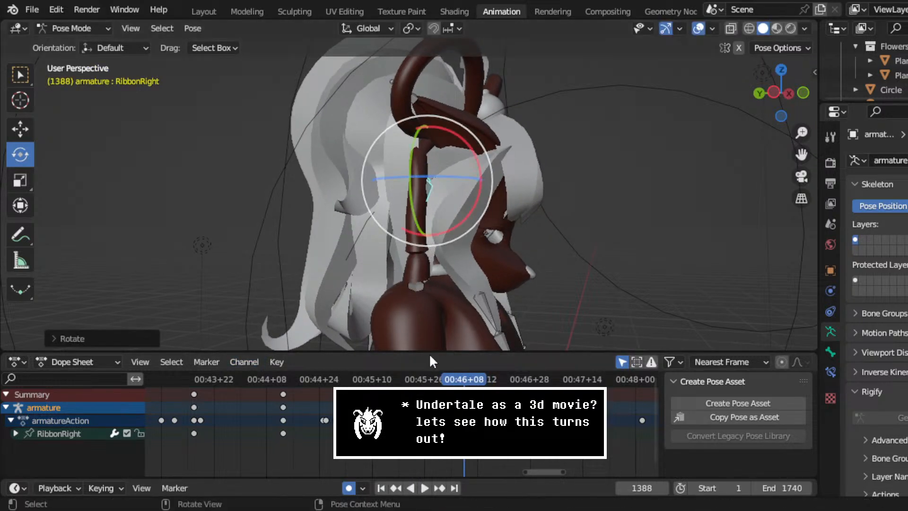
- Replay the ribbon's swing from around frame 1388 to 1412 repeatedly, examining it from several side angles
key(space)
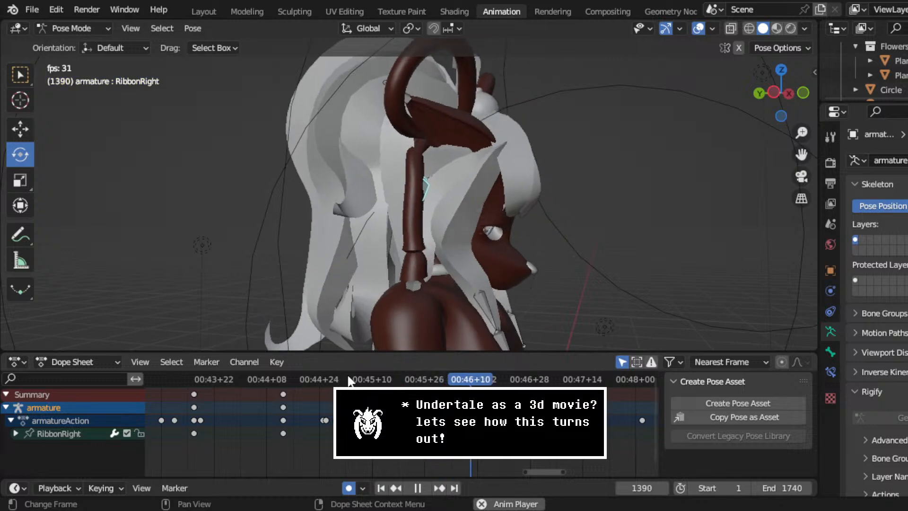
key(space)
middle_drag(375, 253, 406, 245)
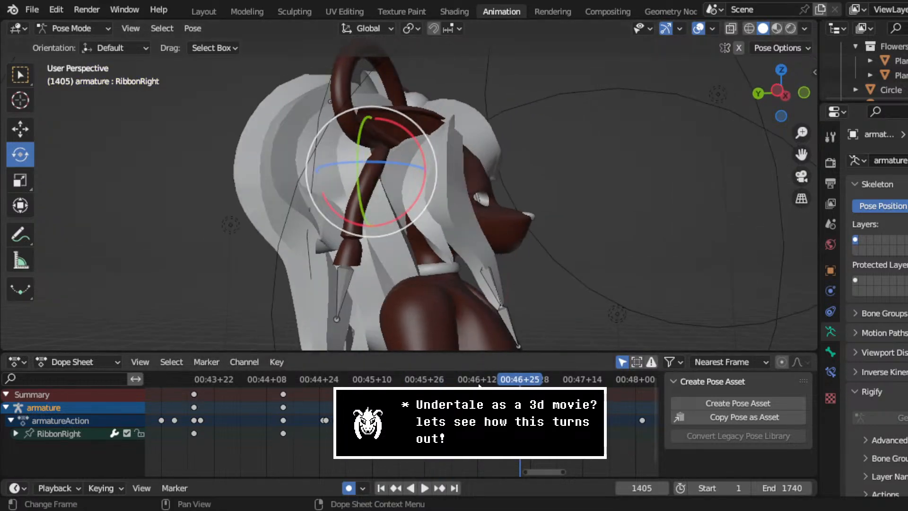
click(471, 380)
key(space)
key(space)
key(space)
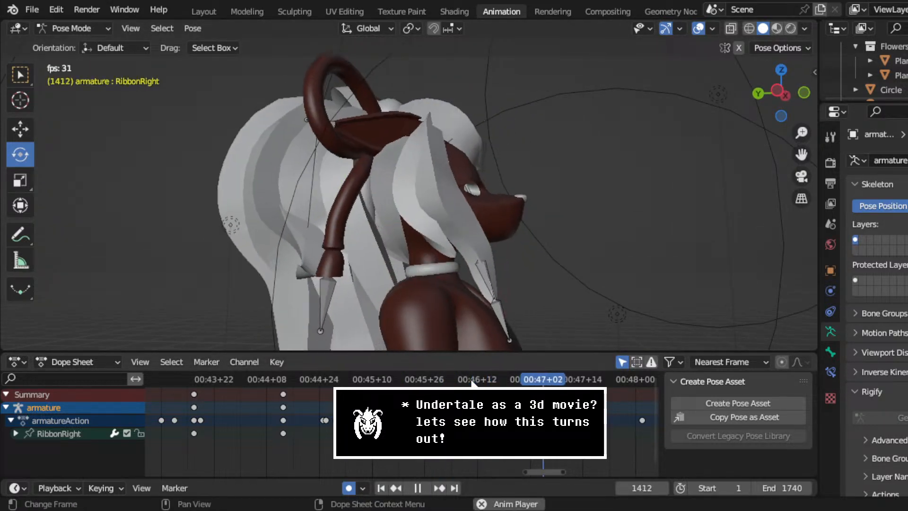
key(space)
middle_drag(352, 232, 435, 244)
click(468, 380)
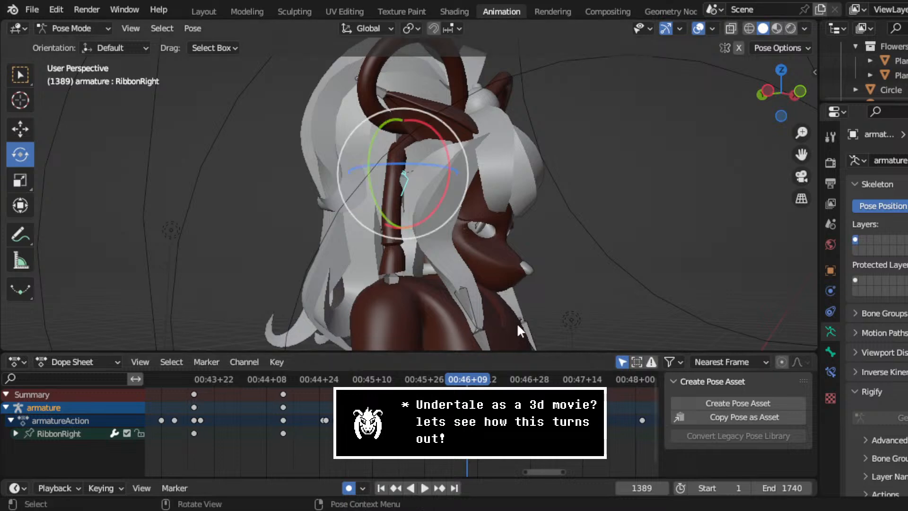
key(space)
middle_drag(518, 241, 544, 265)
key(space)
click(459, 381)
key(space)
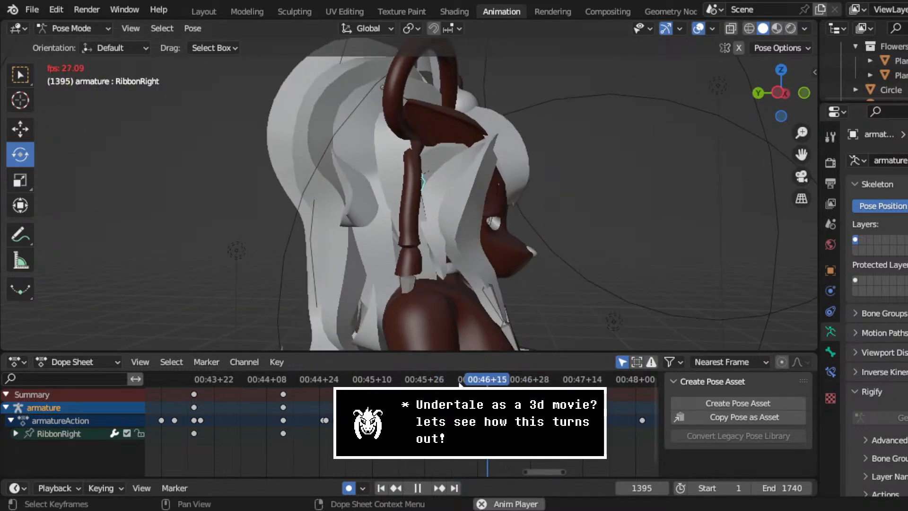
key(space)
- Shift the backward-swing keyframe slightly earlier and replay the motion from frame 1388 to 1417
drag(529, 421, 524, 421)
click(464, 381)
key(space)
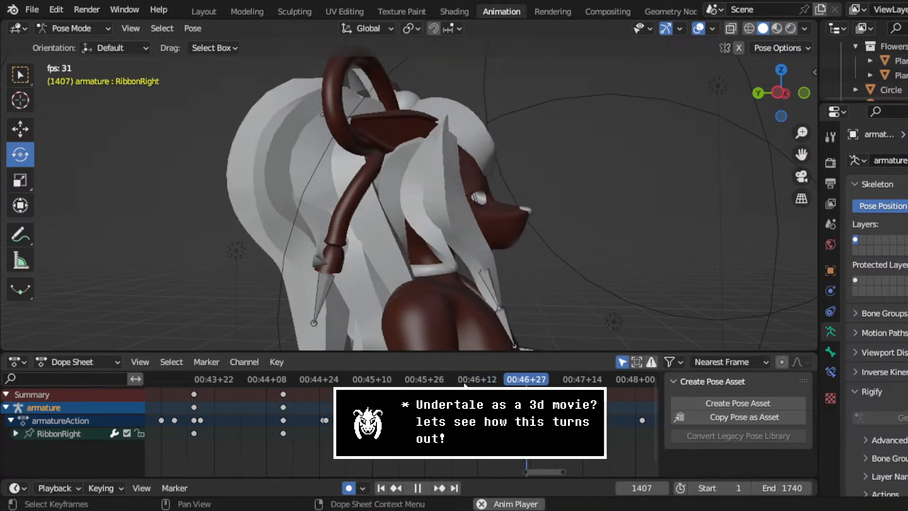
key(space)
key(space)
key(space)
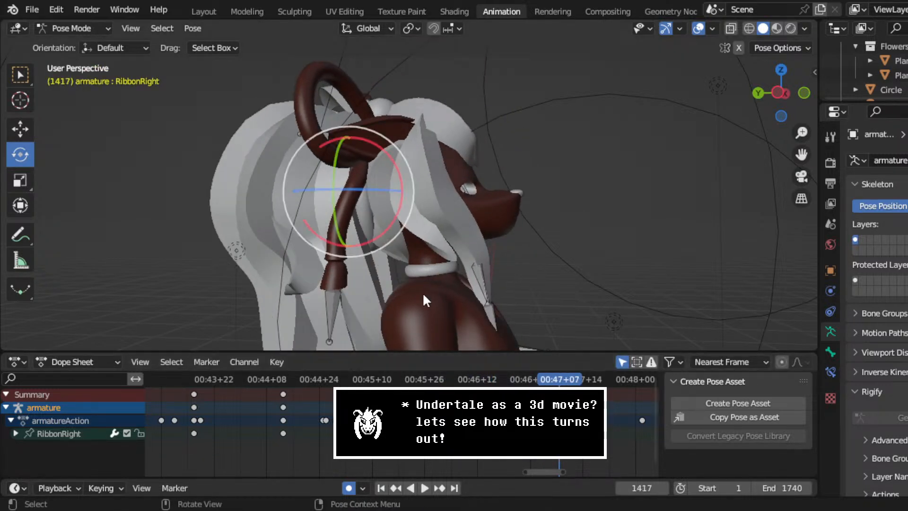
- Rotate the RibbonRight bone forward at frame 1415 and replay the swing up to frame 1426
mouse_move(561, 379)
mouse_down()
mouse_move(529, 376)
mouse_move(553, 376)
mouse_up()
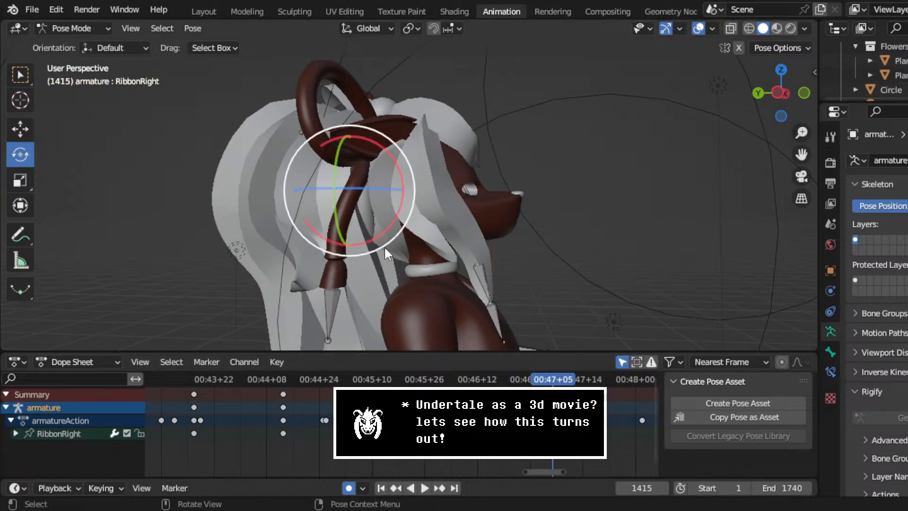
drag(384, 246, 410, 250)
click(407, 250)
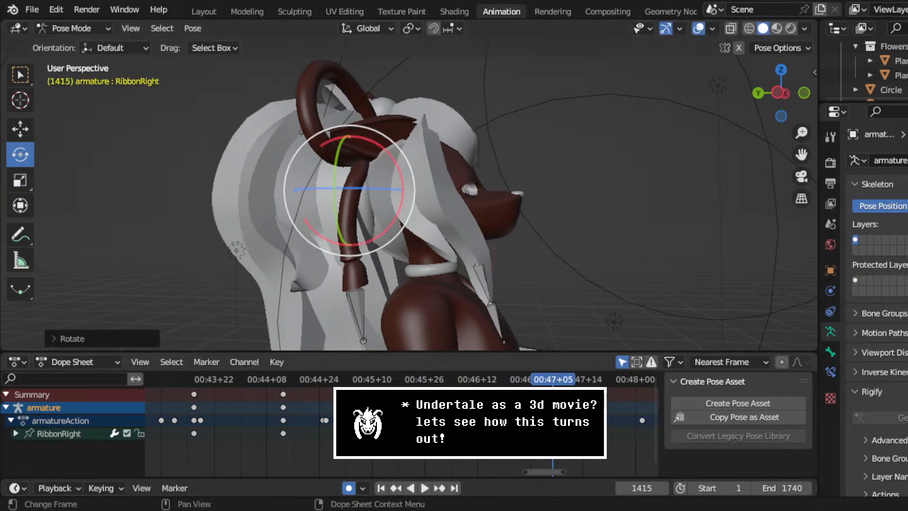
key(g)
click(456, 380)
key(space)
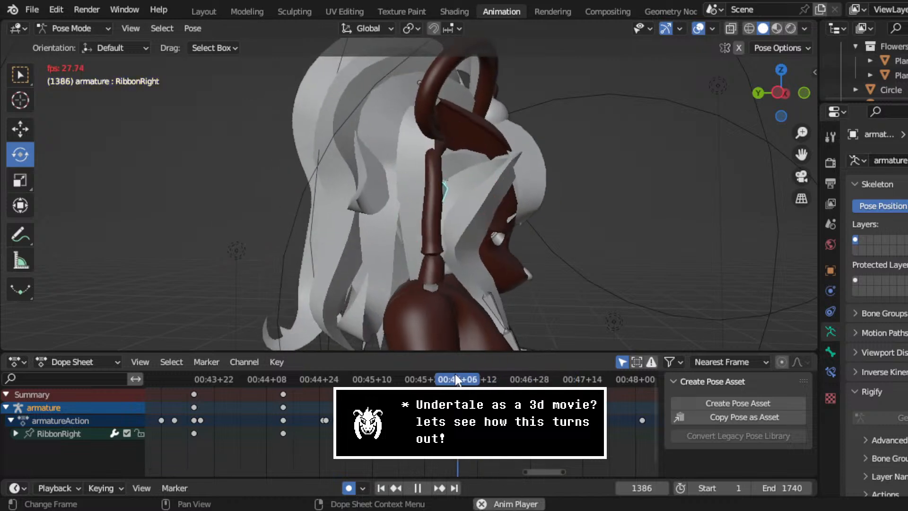
key(space)
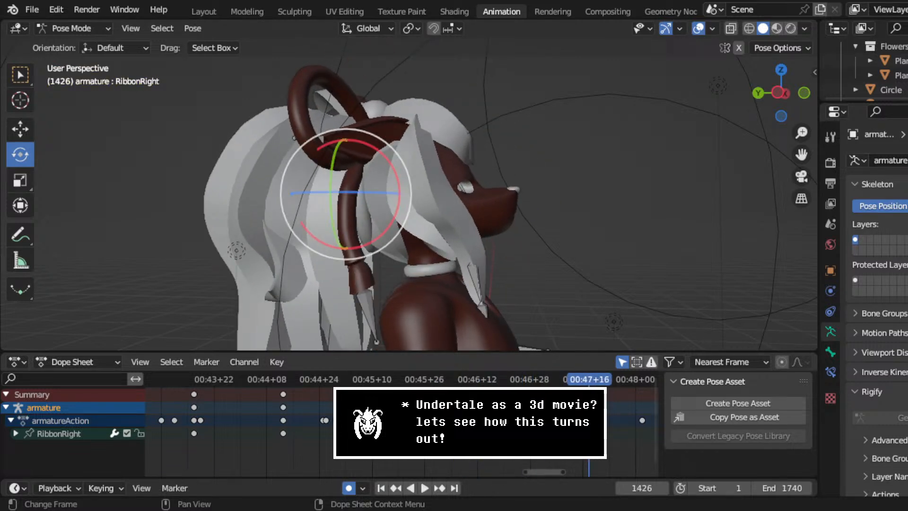
- Play on to frame 1434 and adjust the RibbonRight bone's rotation there to settle the ribbon's swing
key(space)
key(space)
drag(398, 231, 413, 231)
middle_drag(413, 231, 394, 220)
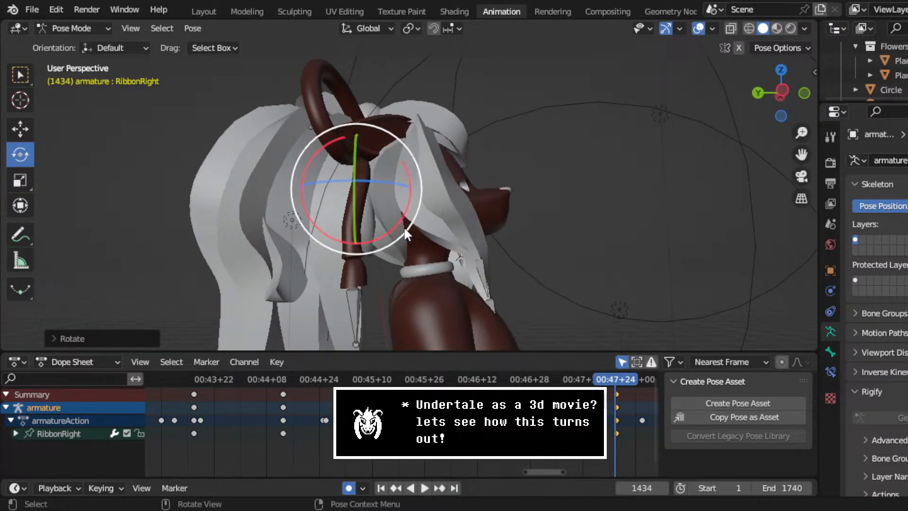
drag(403, 227, 398, 233)
- Replay the ribbon's swing through to frame 1442, check it from an angled view, and save the file
drag(518, 381, 357, 381)
key(space)
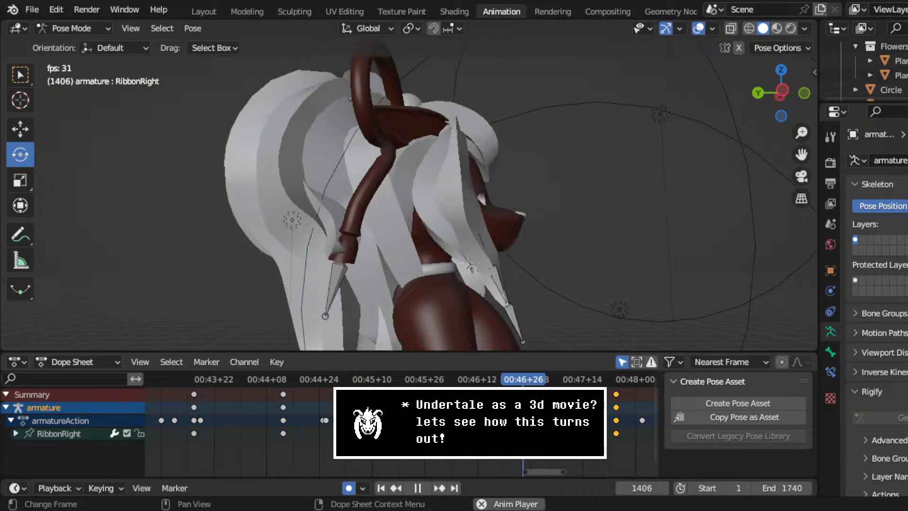
key(space)
middle_drag(471, 260, 393, 262)
middle_drag(456, 241, 412, 245)
middle_drag(497, 411, 380, 411)
middle_drag(394, 249, 446, 245)
key(ctrl+s)
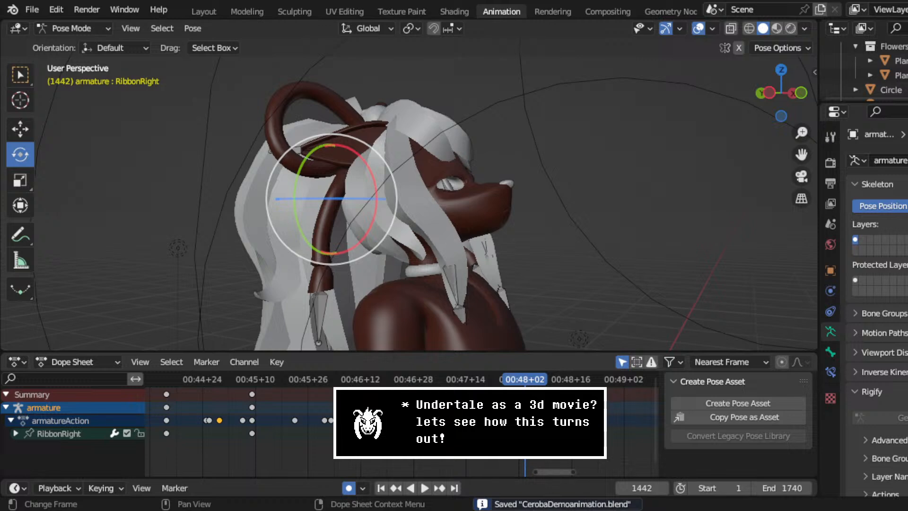
- Change the handle type of the selected keyframes in the Dope Sheet
right_click(361, 376)
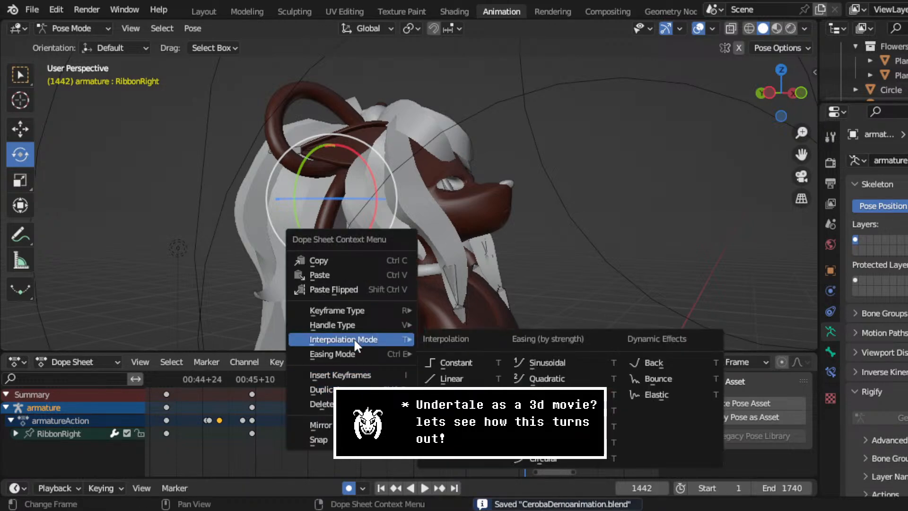
mouse_move(368, 329)
click(457, 370)
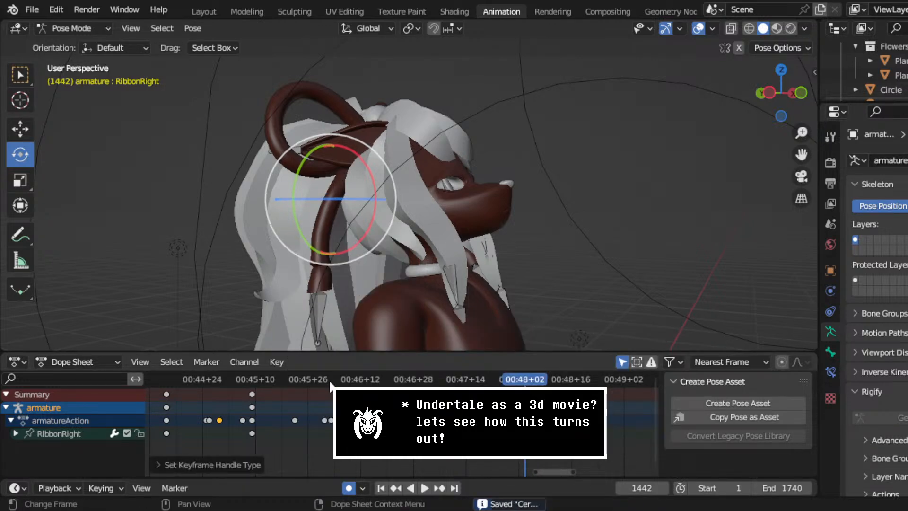
- Replay the ribbon's swing from the side up to frame 1446 and save the file
click(226, 378)
key(space)
middle_drag(417, 270, 345, 267)
key(space)
key(ctrl+s)
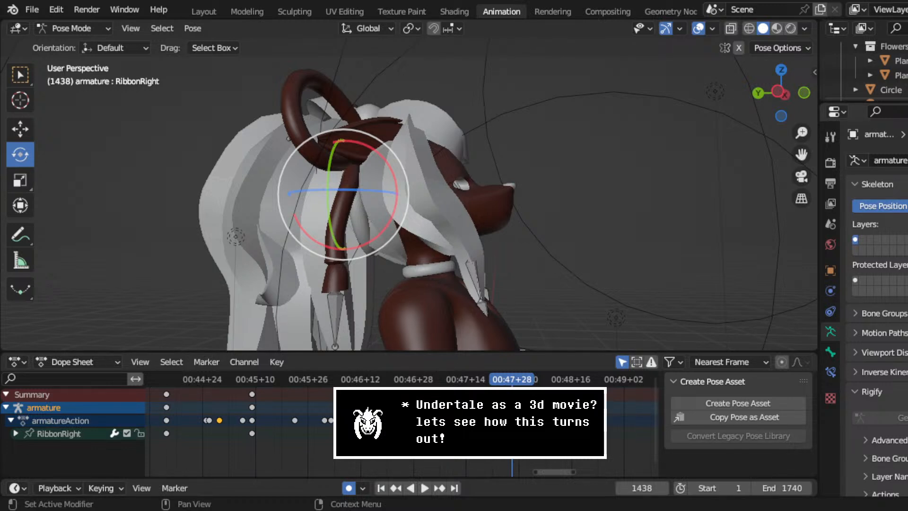
click(343, 376)
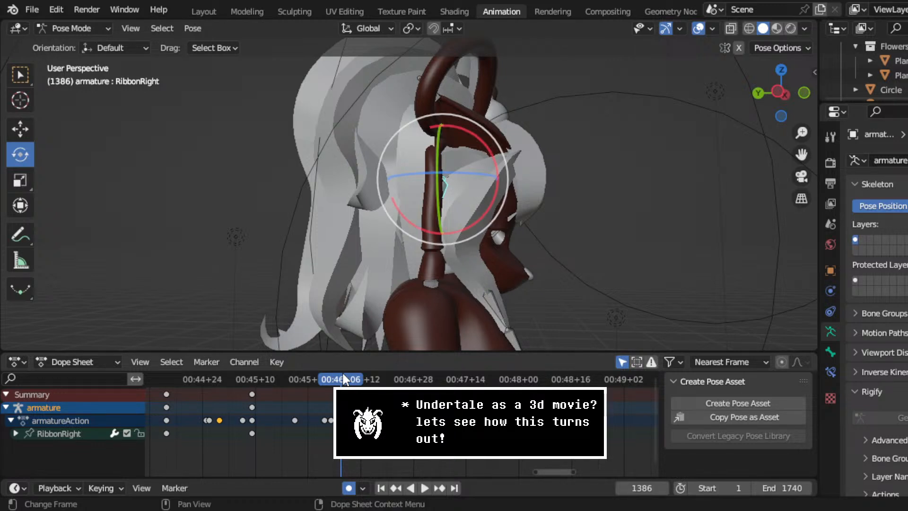
key(space)
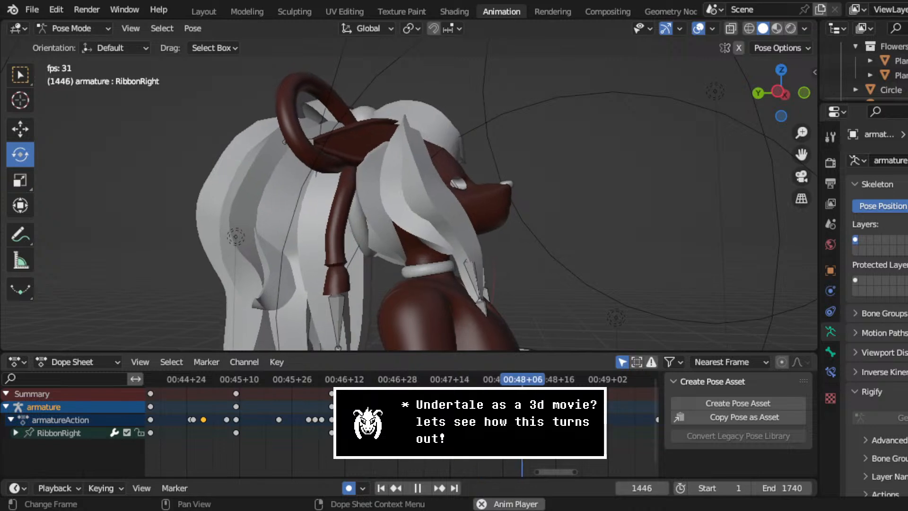
- Replay the ribbon's swing from the side and stop at frame 1434 to check the pose
key(space)
click(364, 379)
key(space)
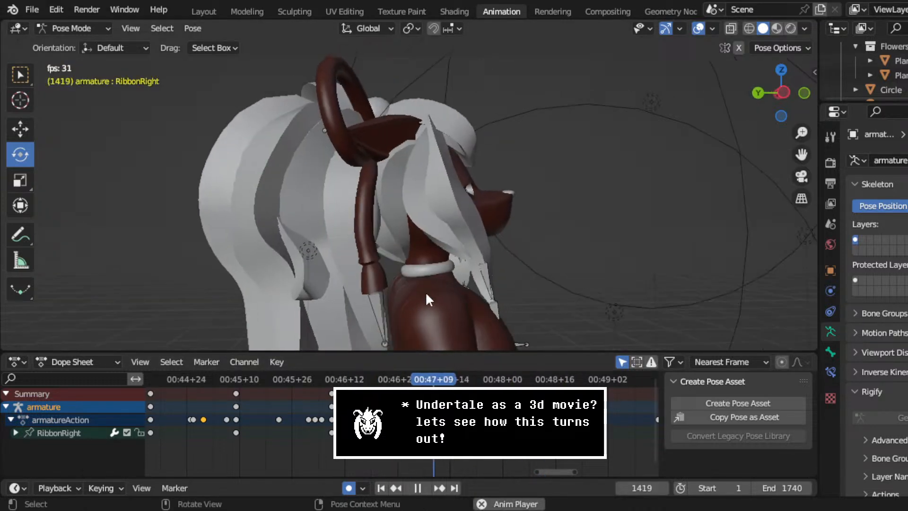
key(space)
click(482, 379)
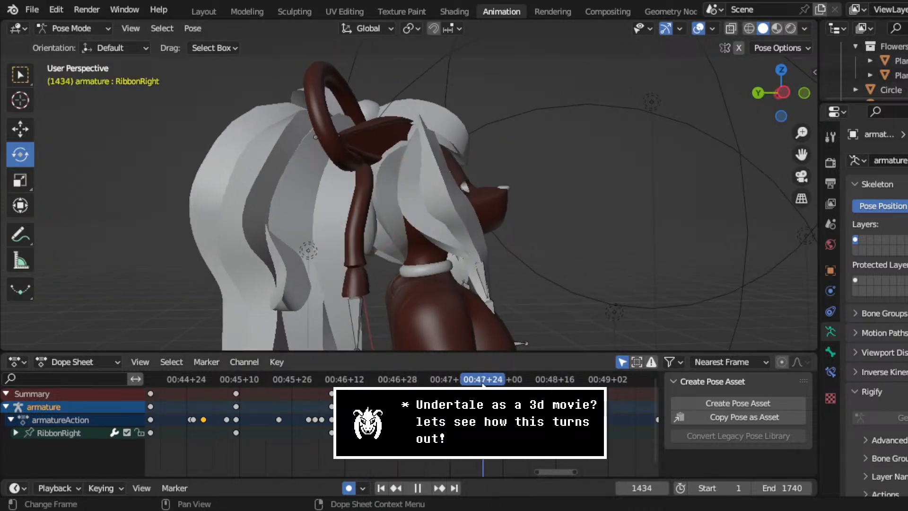
- Adjust the RibbonRight bone's rotation at frame 1434, and rotate and keyframe it at frame 1447
drag(407, 223, 399, 234)
drag(483, 387, 526, 386)
key(r)
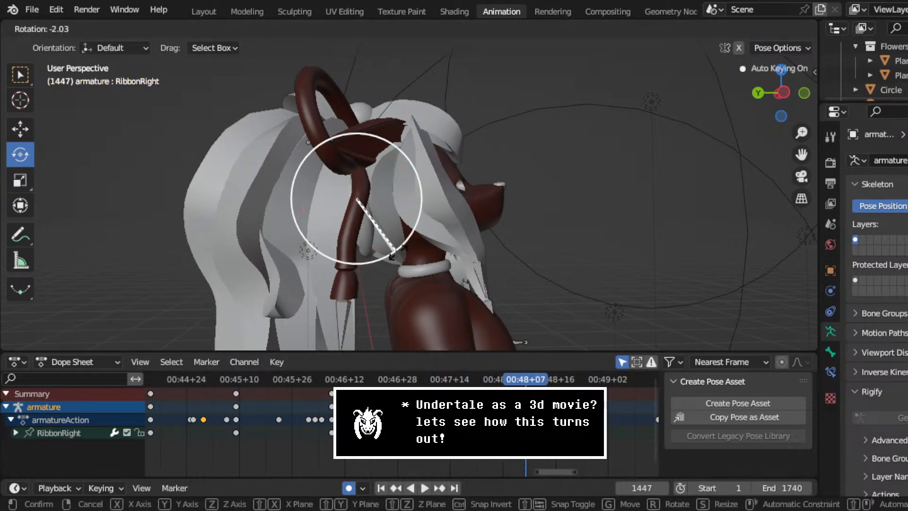
click(430, 320)
key(i)
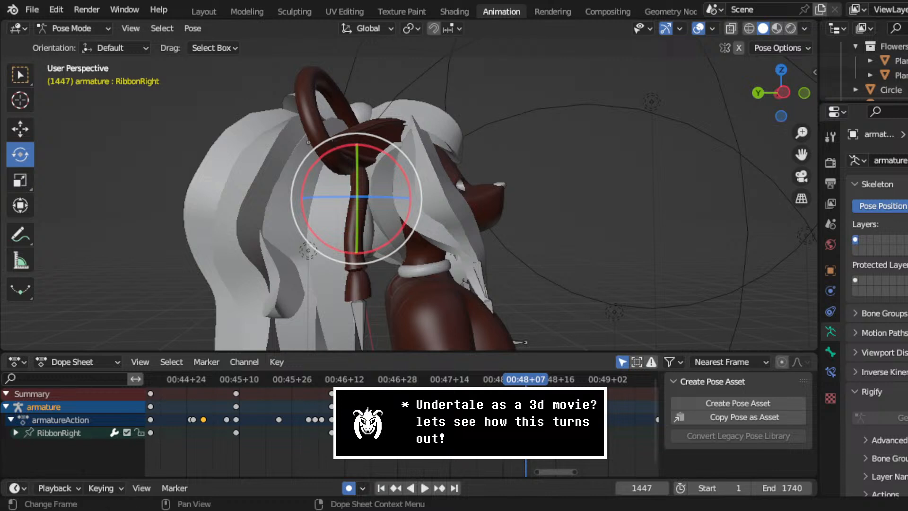
- Set the handle type of the selected keyframes in the Dope Sheet to Free
right_click(378, 393)
mouse_move(385, 378)
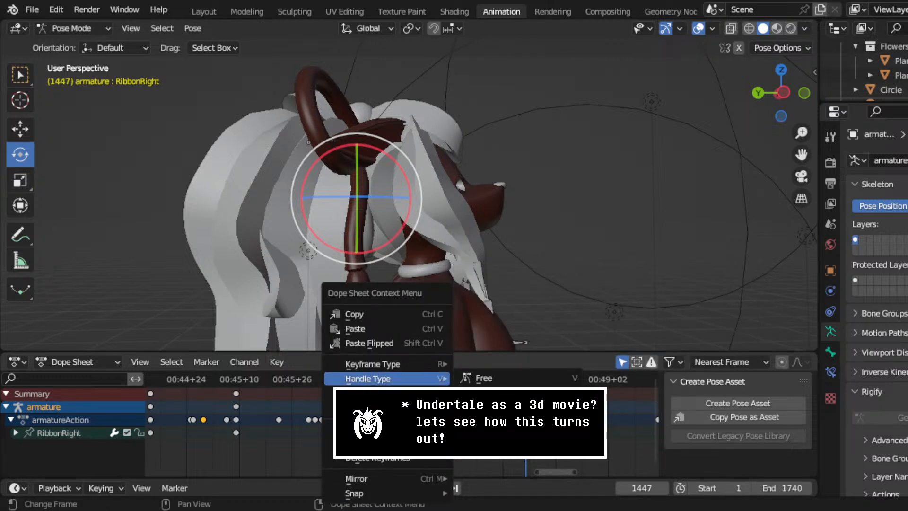
click(477, 378)
- Play the ribbon animation on past frame 1481, and replay it from frame 1447 up to frame 1560
click(270, 374)
key(space)
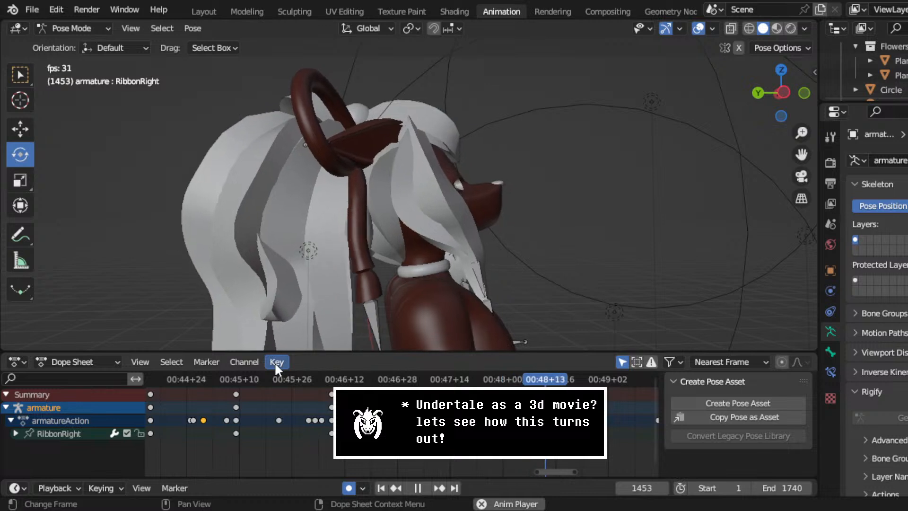
key(space)
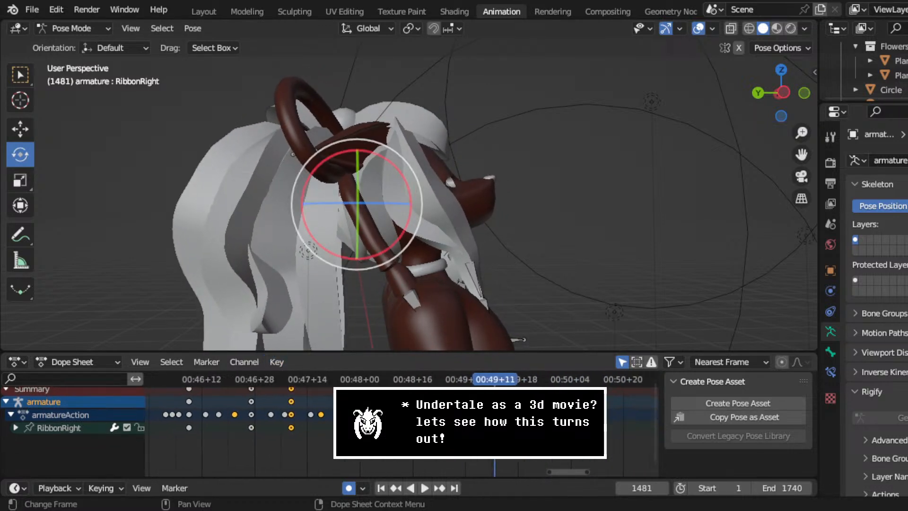
key(space)
key(space)
key(space)
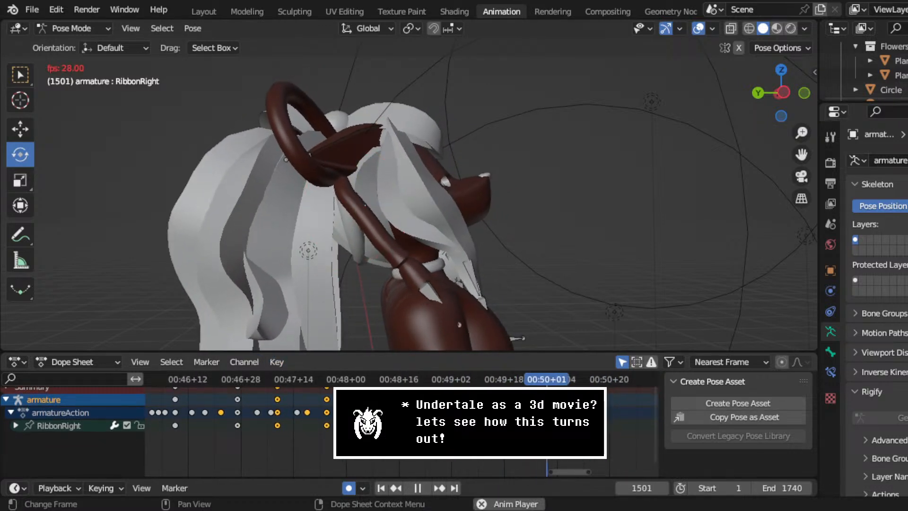
middle_drag(554, 422, 403, 431)
scroll(403, 430, down, 3)
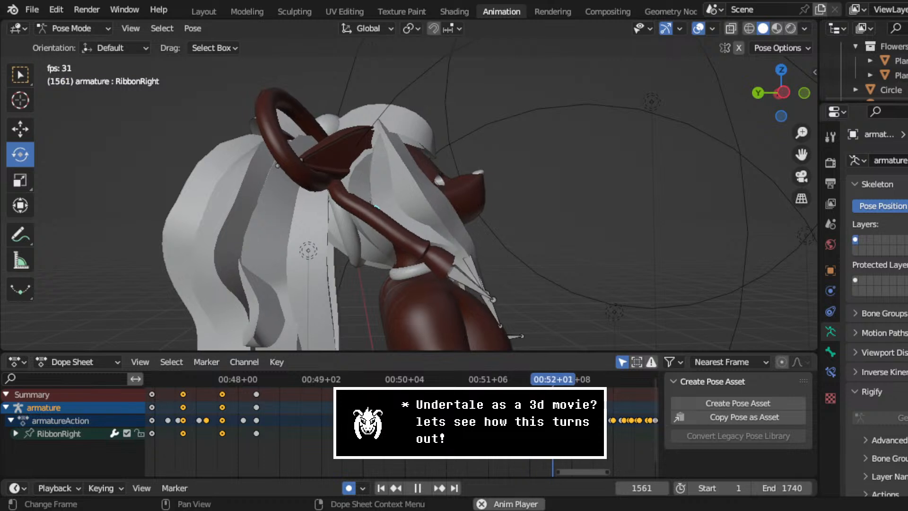
key(space)
click(256, 377)
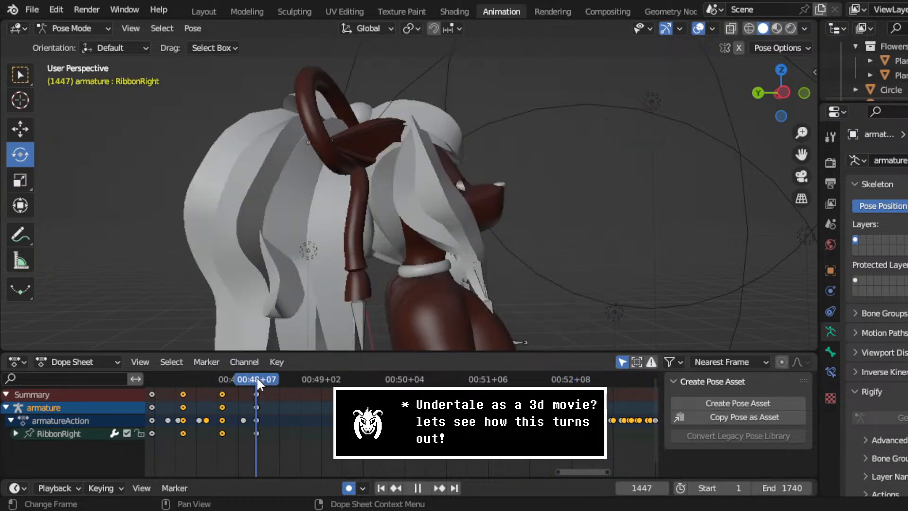
key(space)
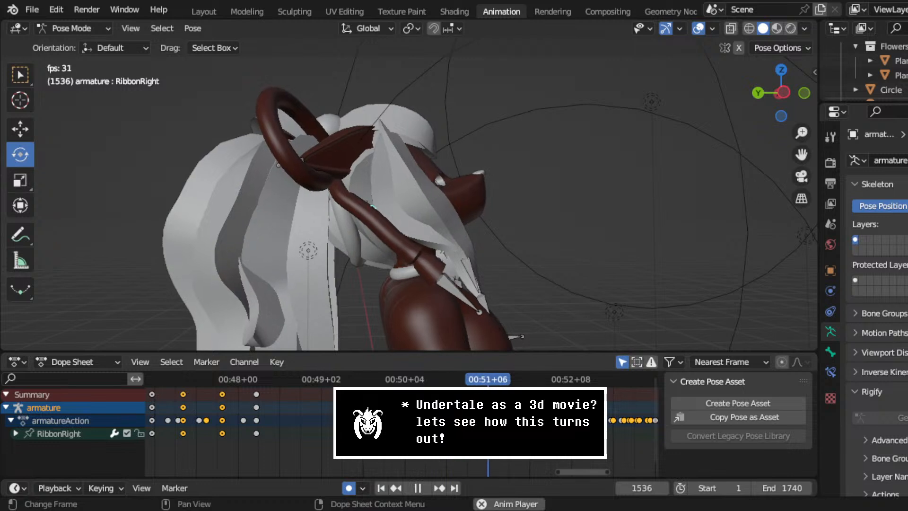
key(space)
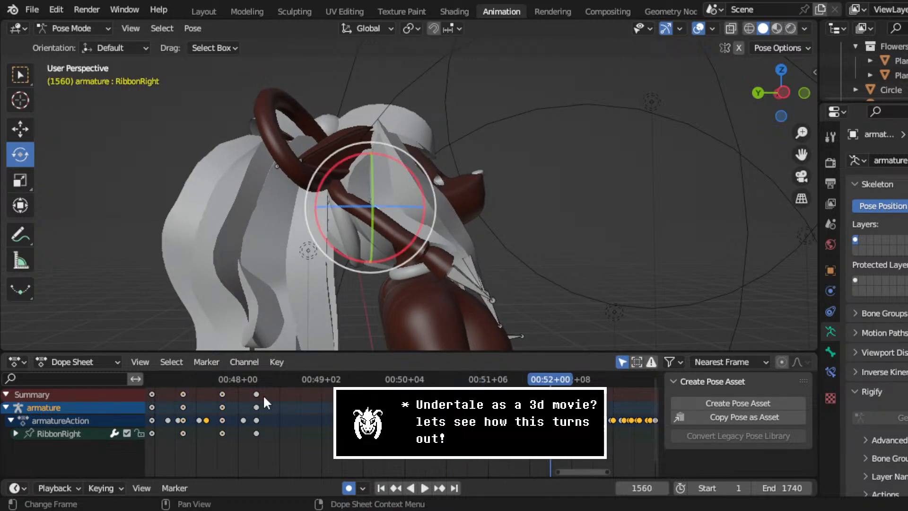
- Duplicate the RibbonRight keyframe at frame 1447 to frame 1560 and save the file
right_click(255, 406)
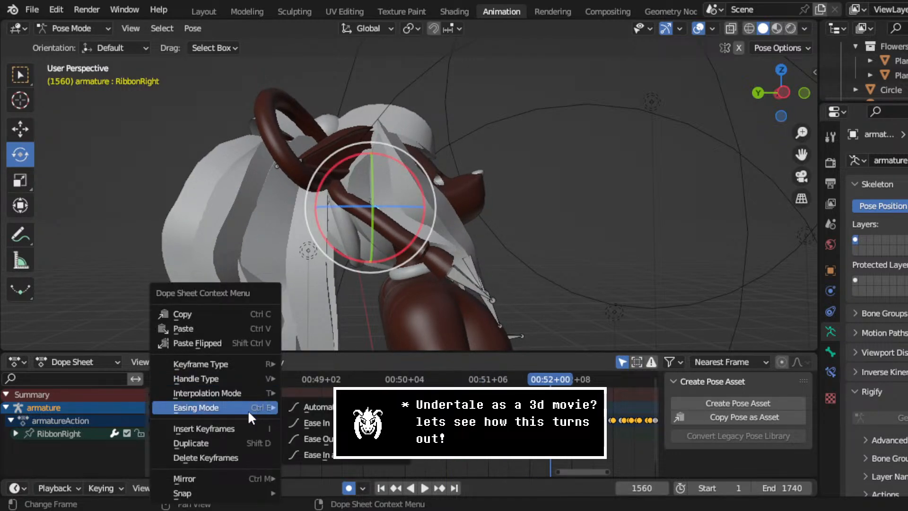
click(241, 444)
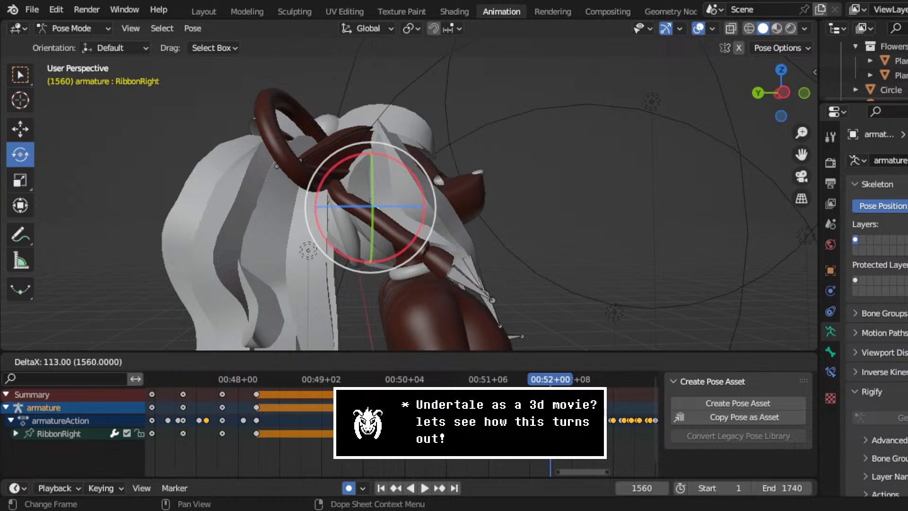
click(539, 431)
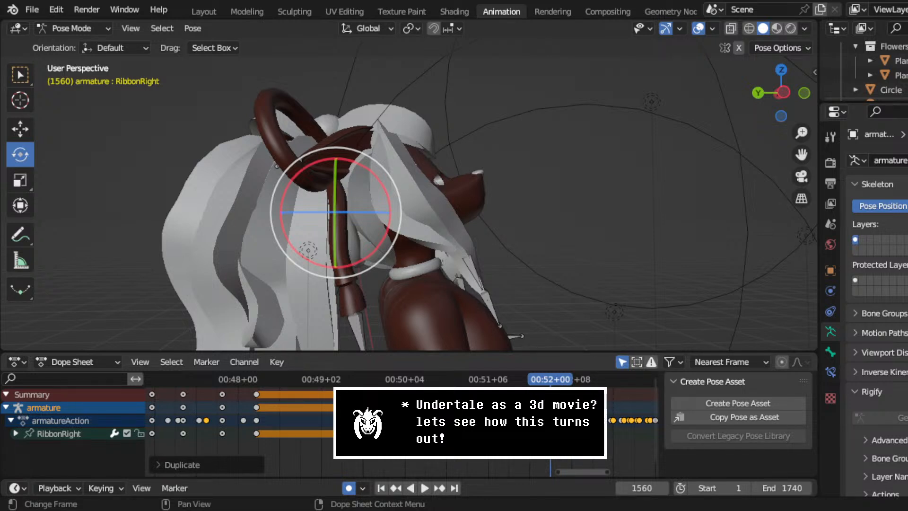
scroll(439, 425, down, 5)
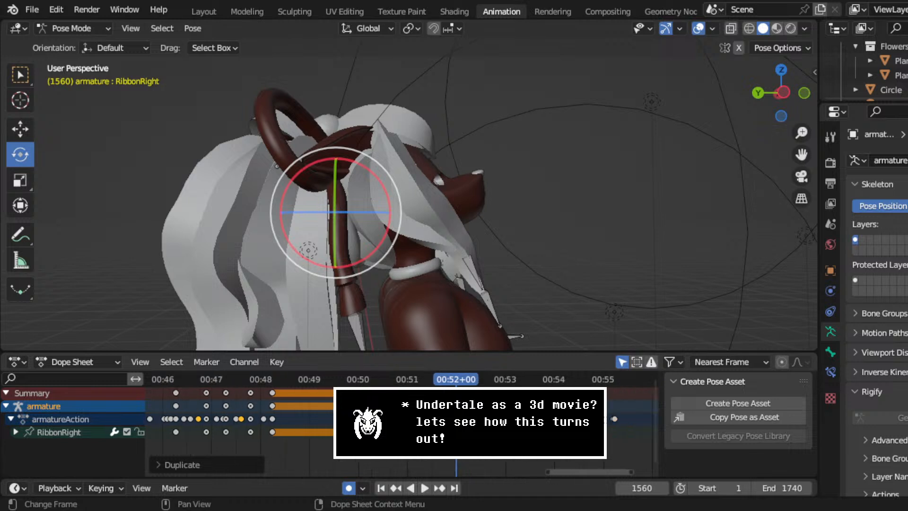
ctrl+scroll(402, 411, right, 1)
key(ctrl+s)
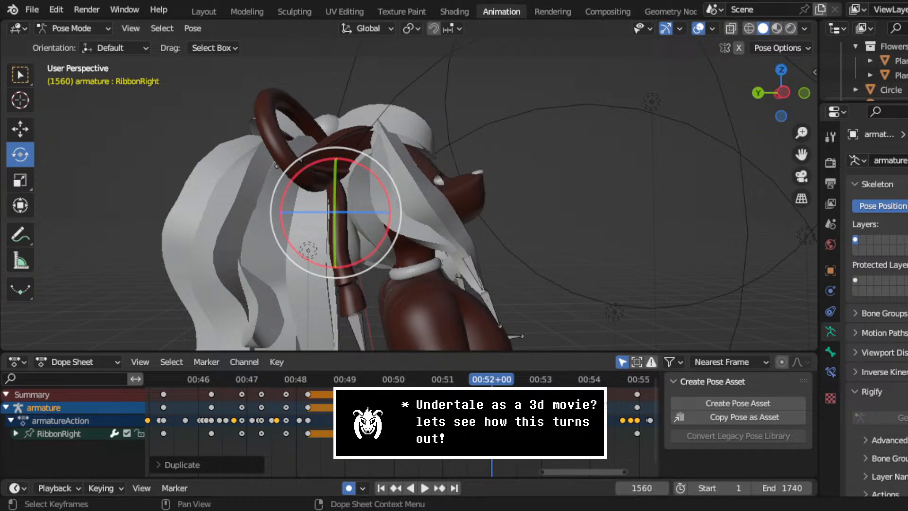
- Replay the animation from frame 1432 to frame 1558 to check how the ribbon holds its pose
click(283, 381)
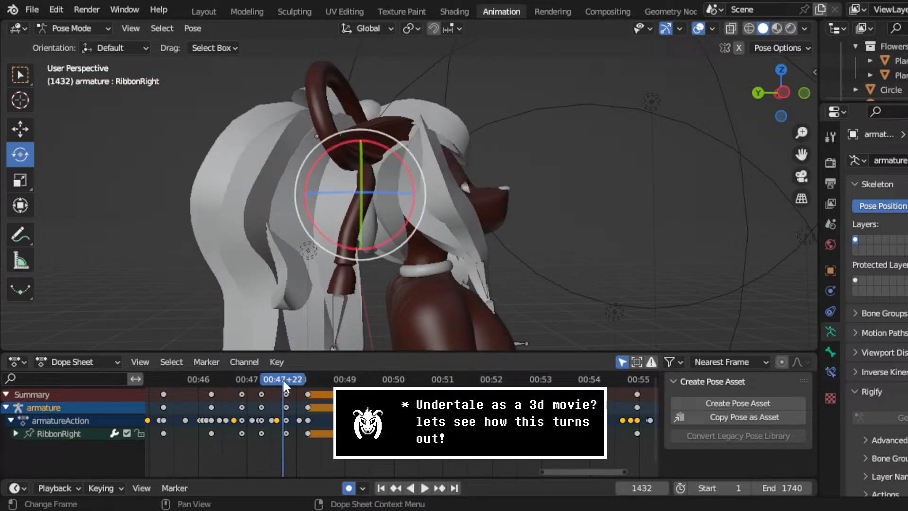
key(space)
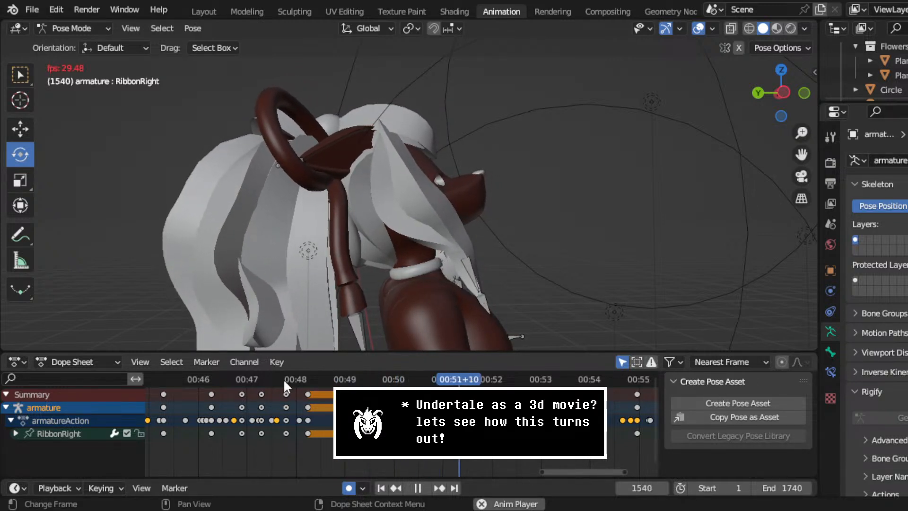
key(space)
scroll(510, 416, up, 5)
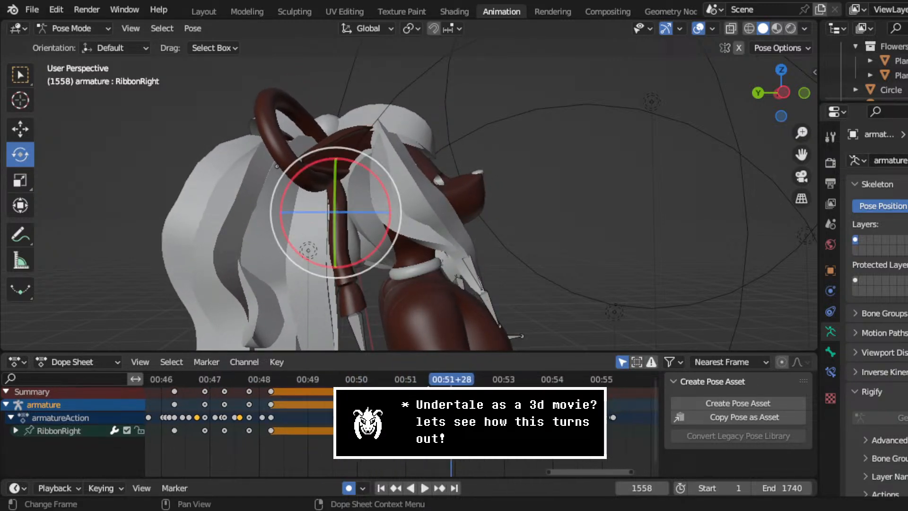
scroll(402, 421, up, 6)
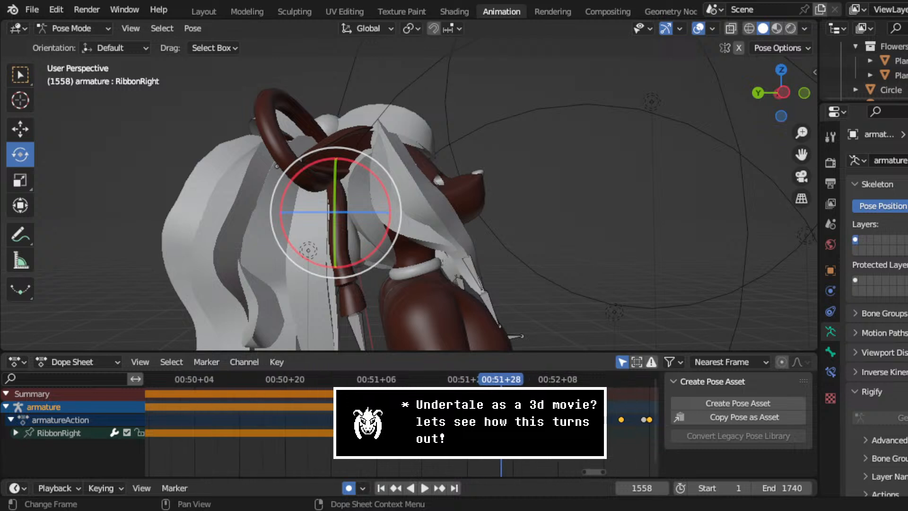
- At frame 1560, rotate the RibbonRight bone slightly from the side view and save the file
click(511, 380)
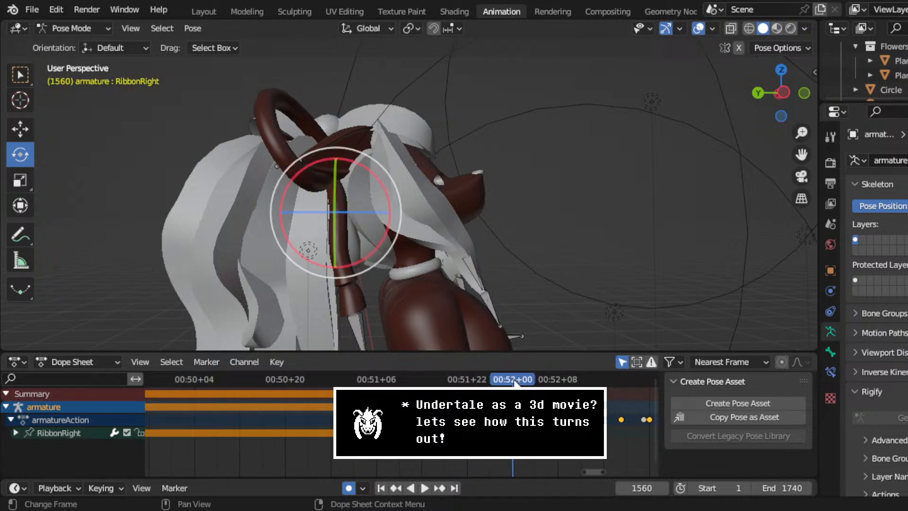
click(783, 93)
drag(401, 244, 398, 241)
key(KP_5)
key(ctrl+s)
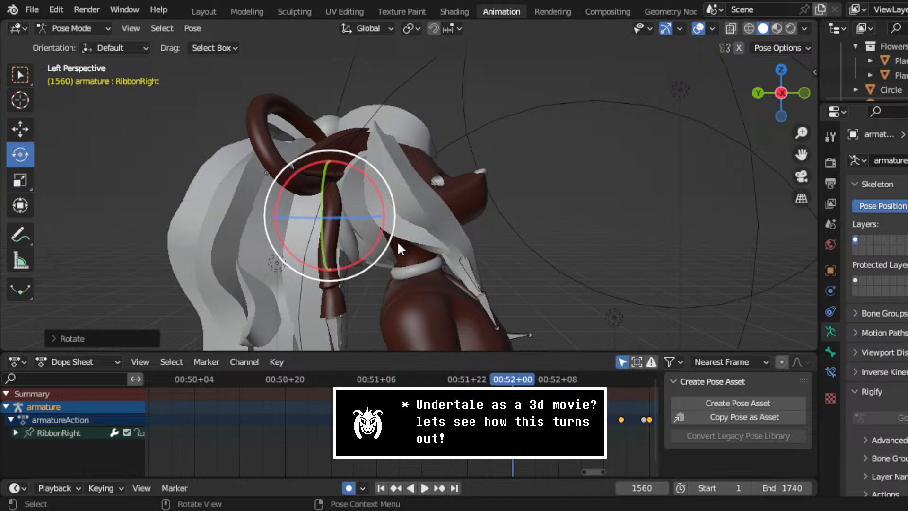
drag(801, 154, 785, 159)
key(ctrl+s)
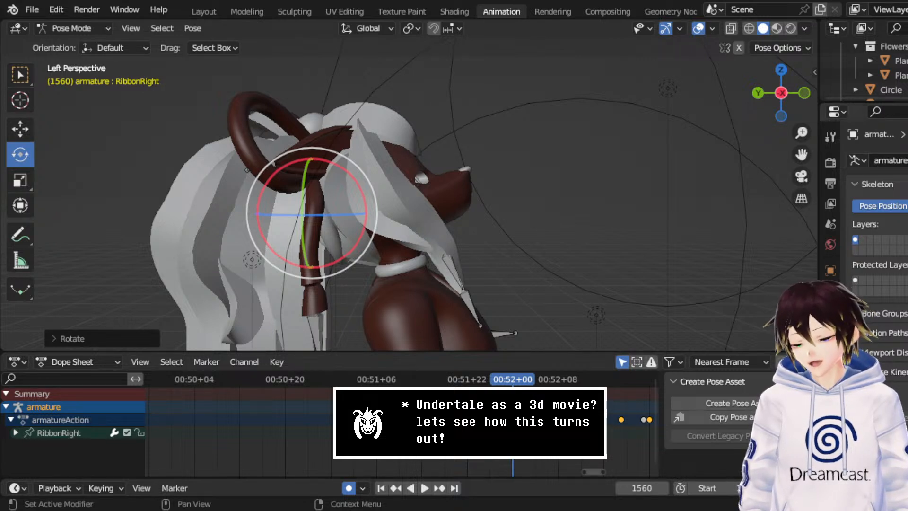
- Replay the ribbon's swing up to frame 1549, examine the surrounding keyframes, and save the file
scroll(401, 421, down, 20)
click(287, 383)
key(space)
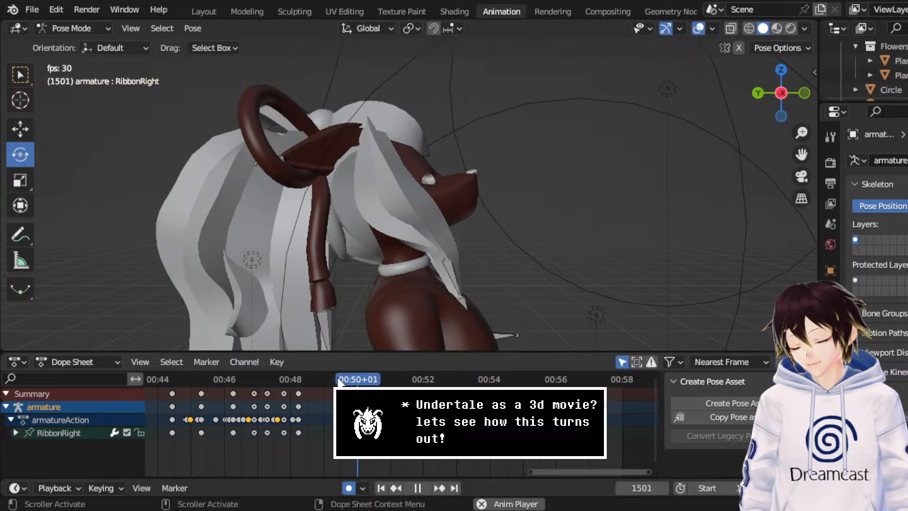
key(space)
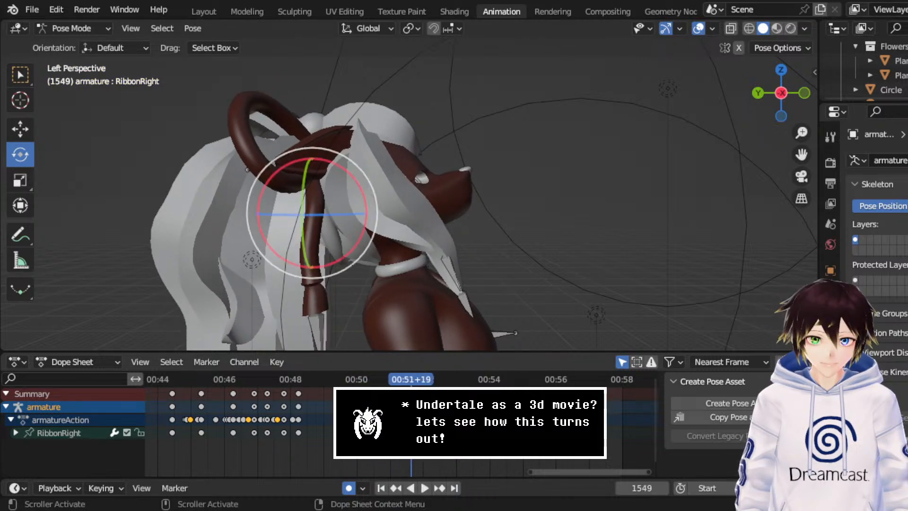
key(ctrl+s)
scroll(411, 426, up, 2)
scroll(551, 426, up, 1)
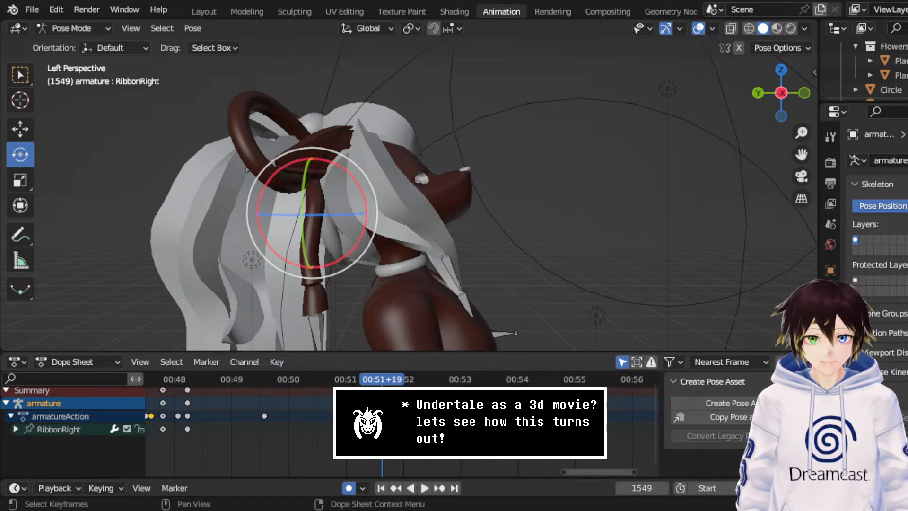
middle_drag(411, 411, 392, 413)
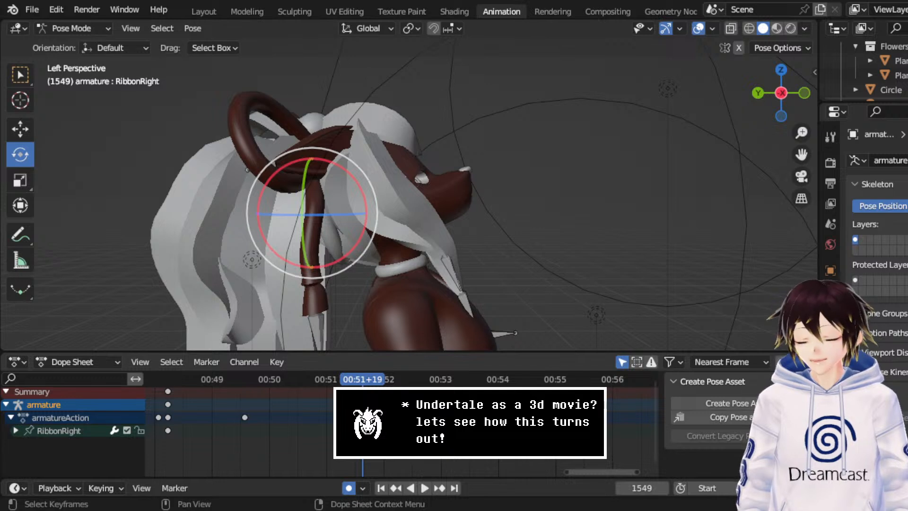
middle_drag(392, 413, 402, 415)
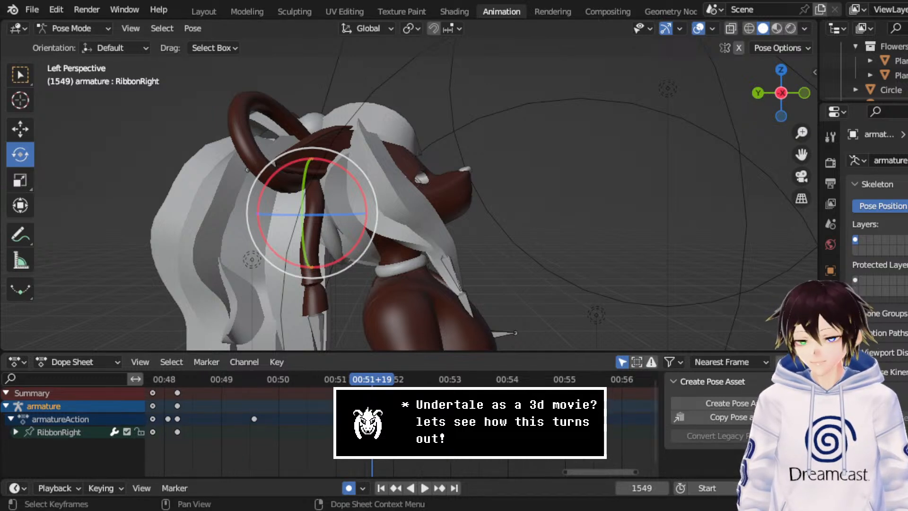
key(ctrl+s)
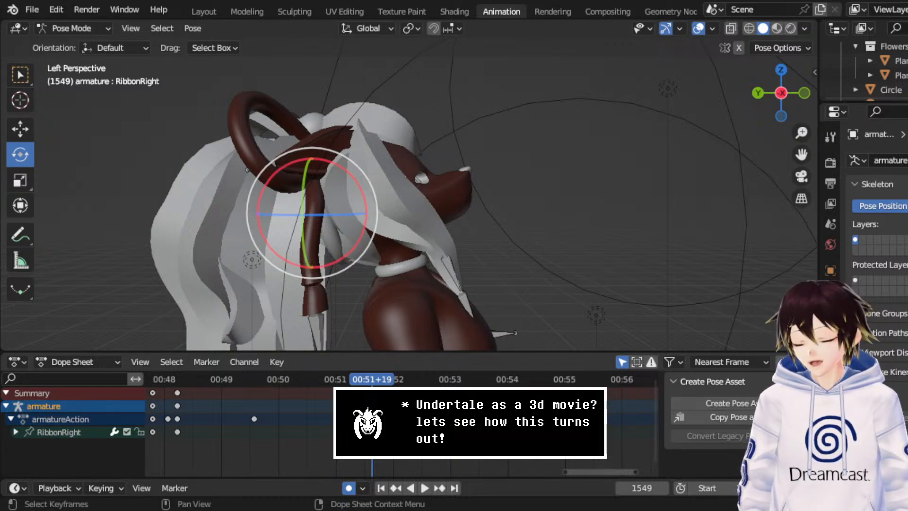
- Play on to frame 1579 to examine the ribbon during the head movement and save the file
key(space)
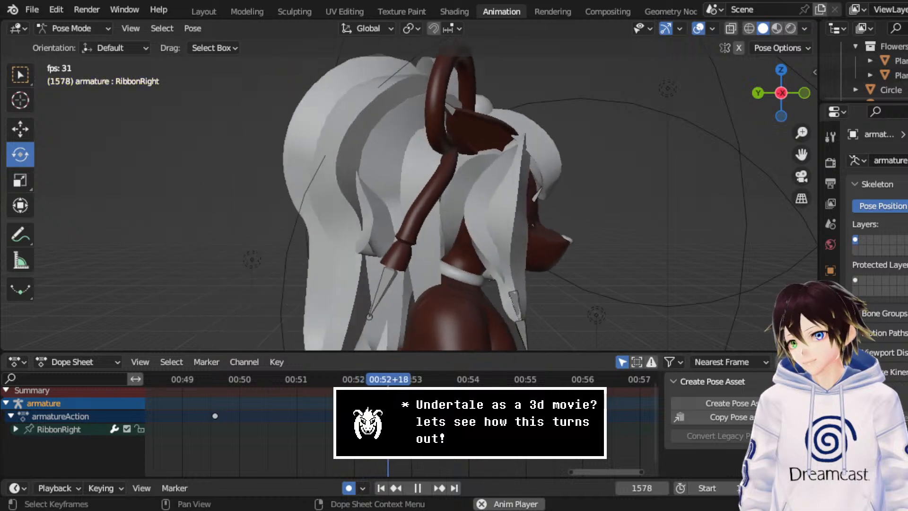
key(space)
middle_drag(356, 415, 319, 411)
key(ctrl+s)
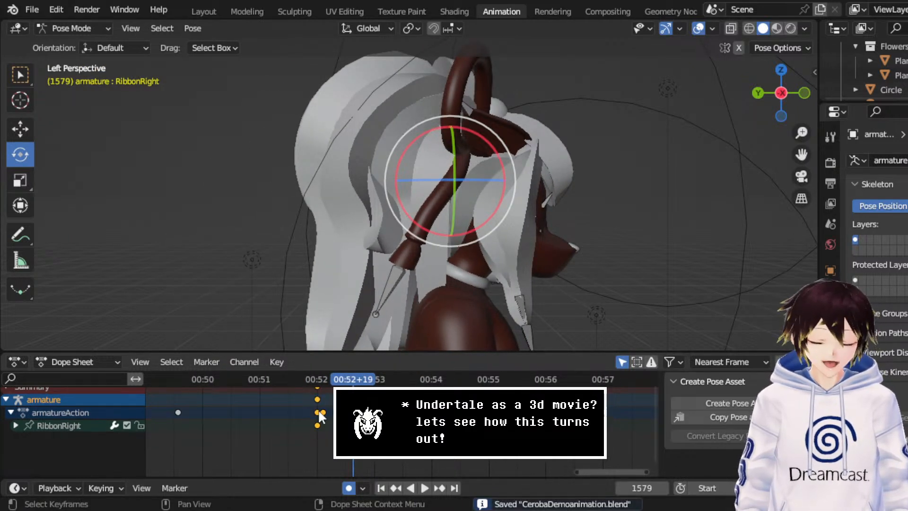
- Play the animation on from frame 1579 to frame 1648 to examine the ribbon as the head bends down
key(space)
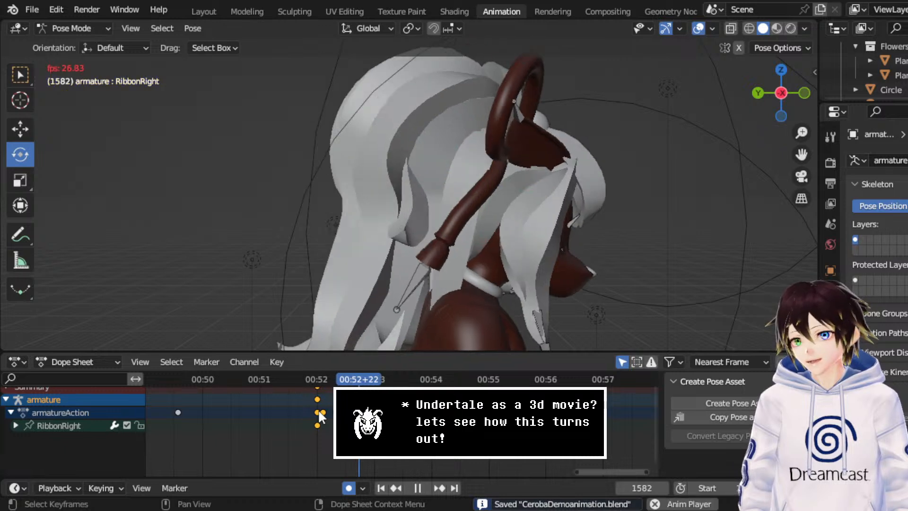
key(space)
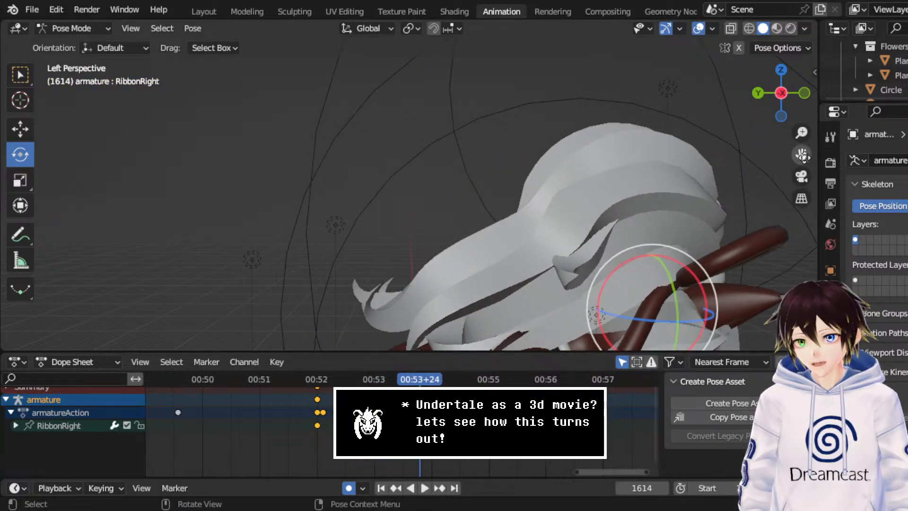
drag(809, 160, 745, 69)
middle_drag(731, 204, 708, 194)
key(space)
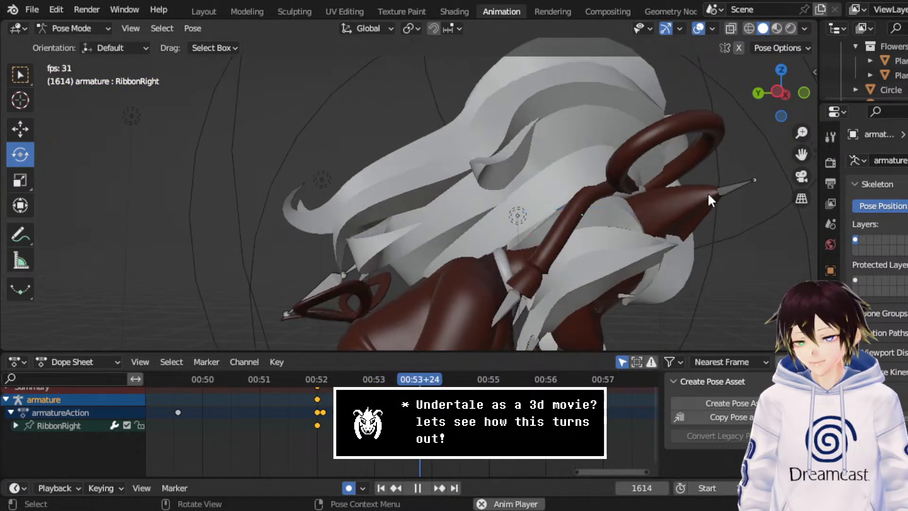
key(space)
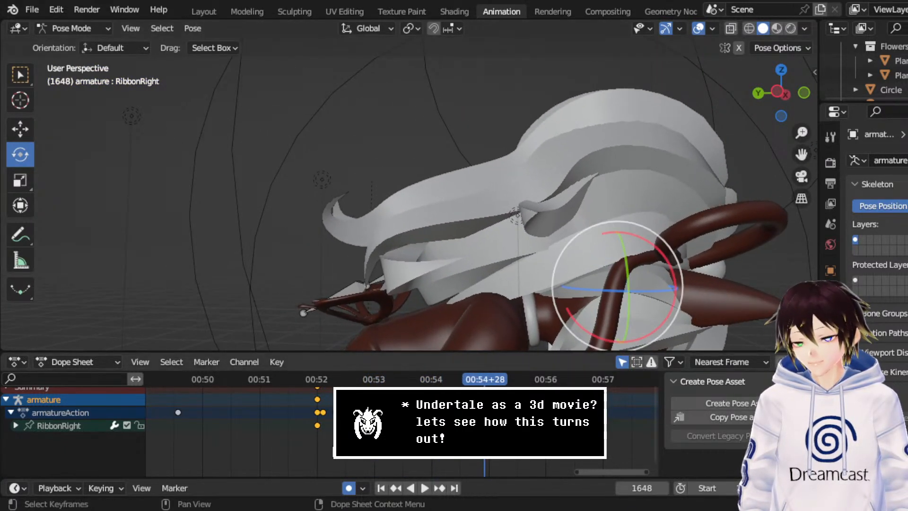
- Return to frame 1559 and save the file
click(313, 378)
middle_drag(354, 284, 376, 266)
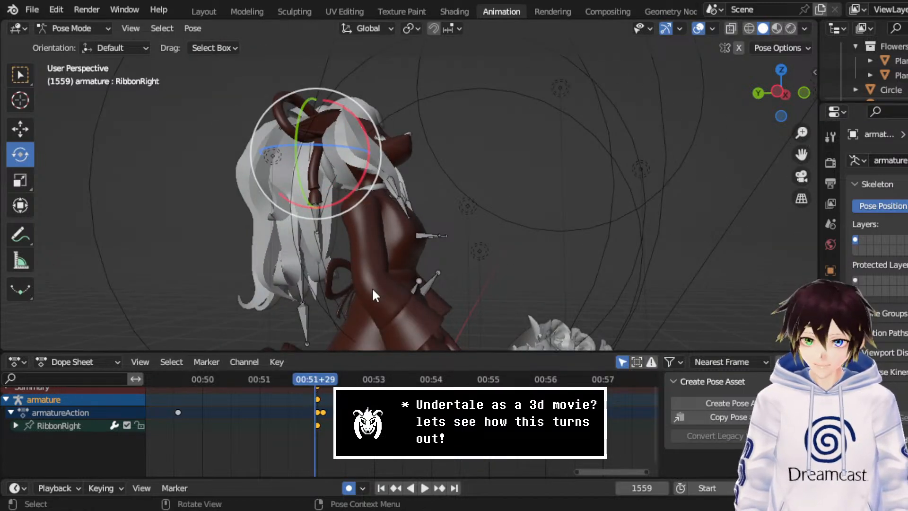
key(ctrl+s)
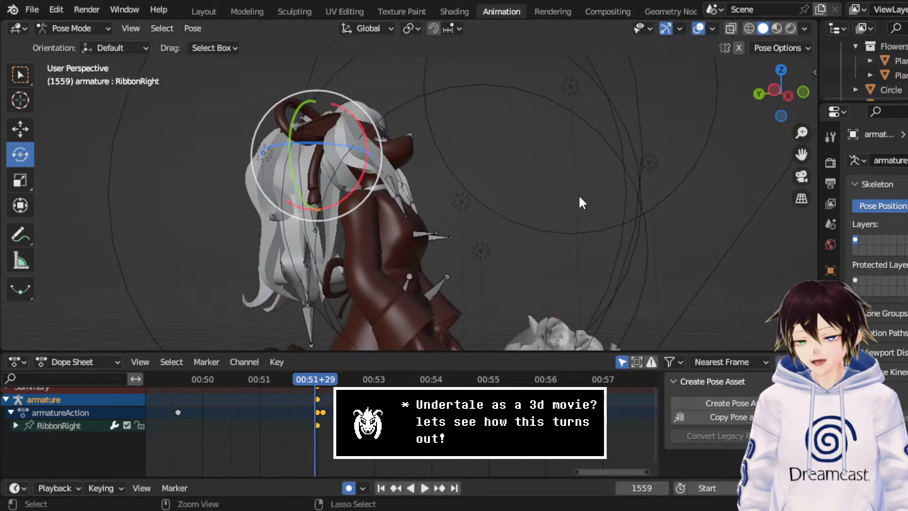
key(ctrl+s)
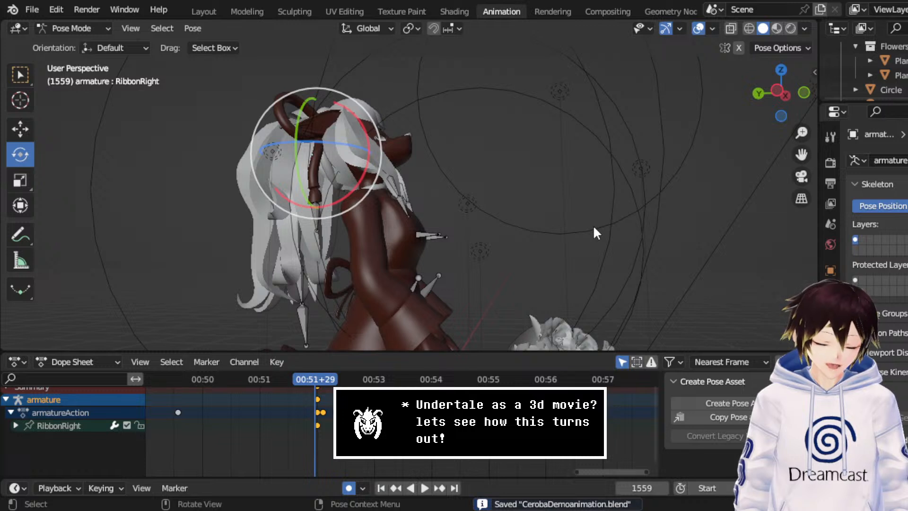
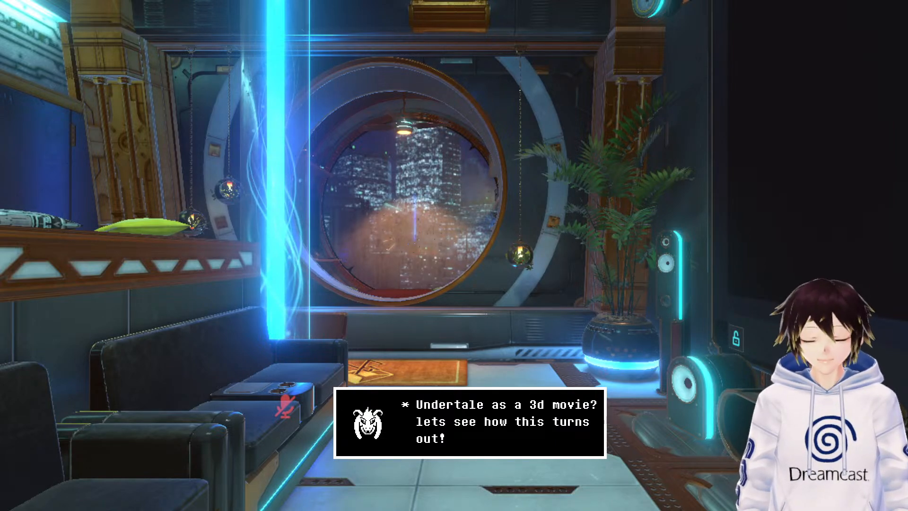
key(w)
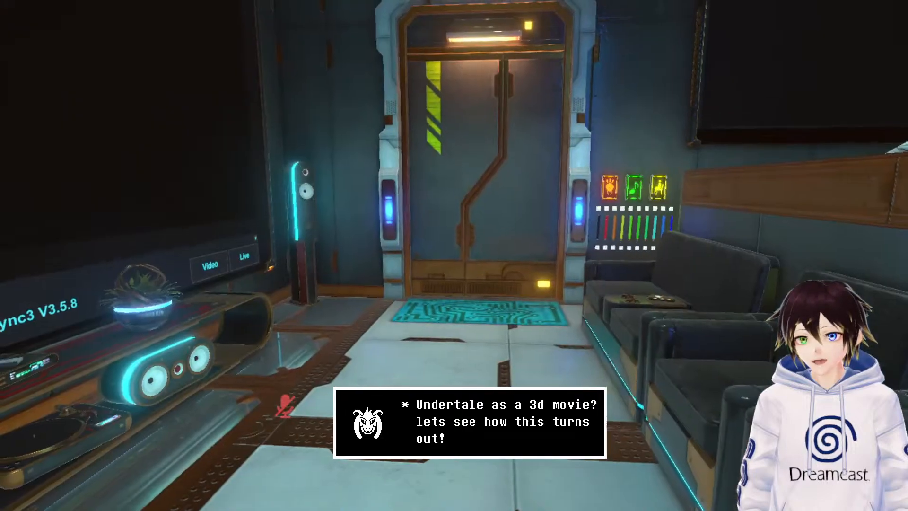
key(w)
key(s)
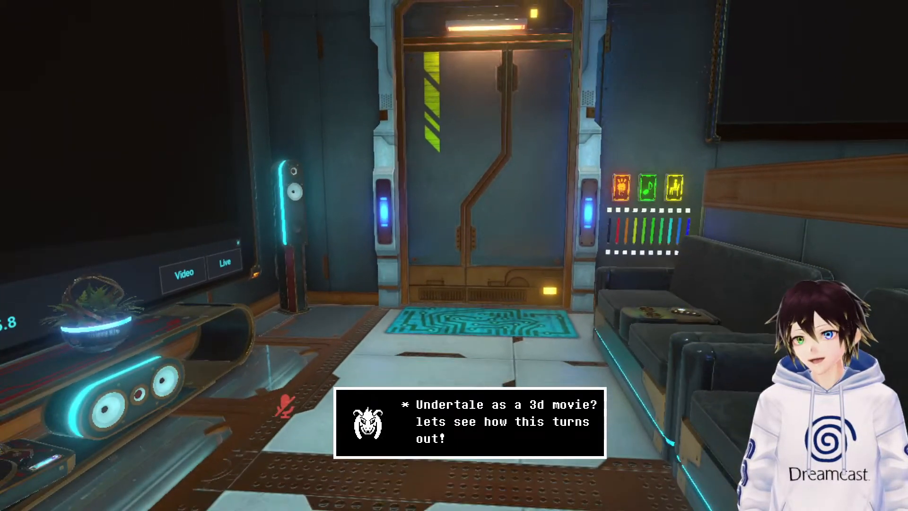
key(s)
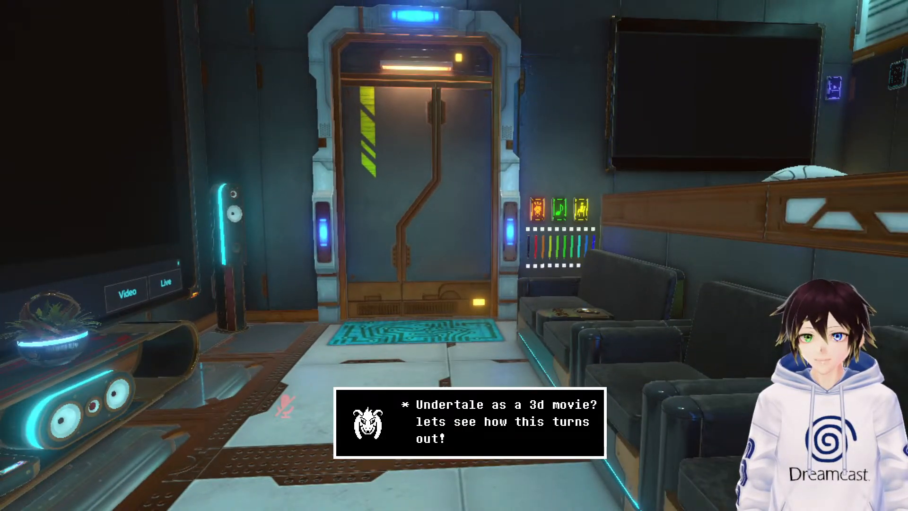
key(w)
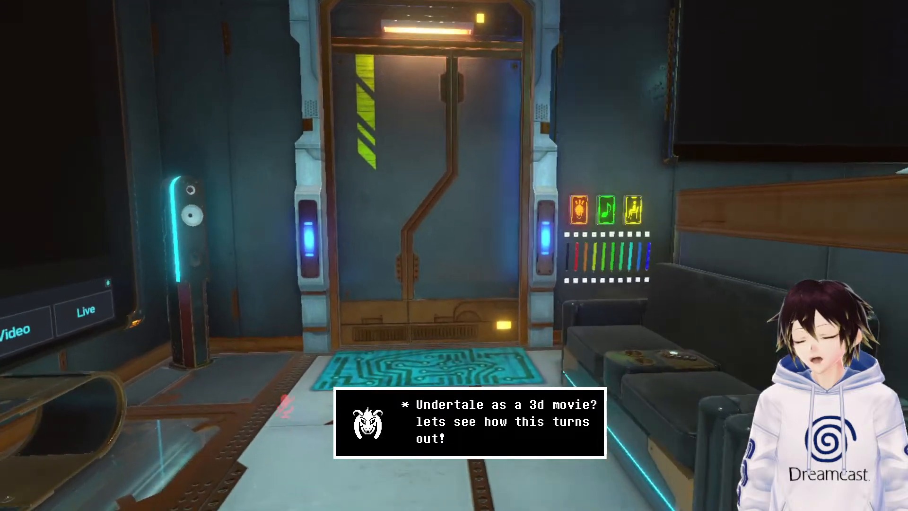
- View the pending world invite in the VRChat notifications and return to the Launch Pad
key(Escape)
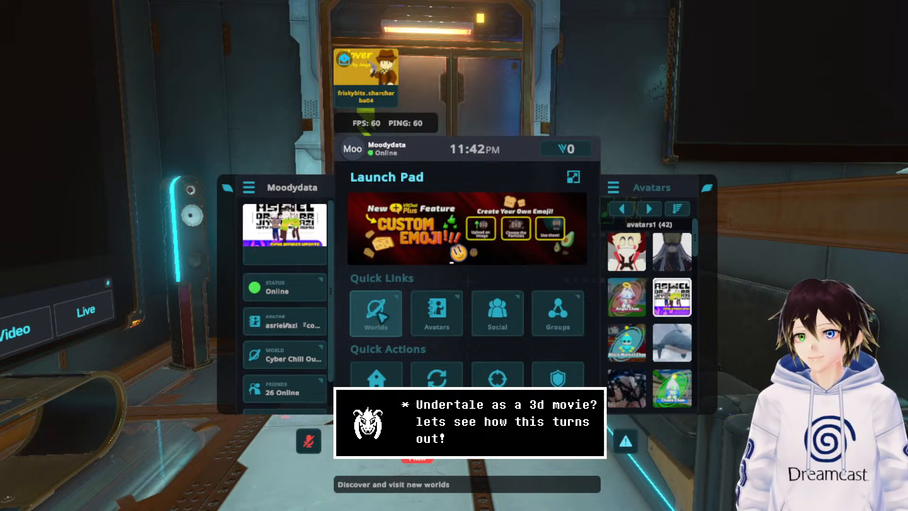
click(365, 78)
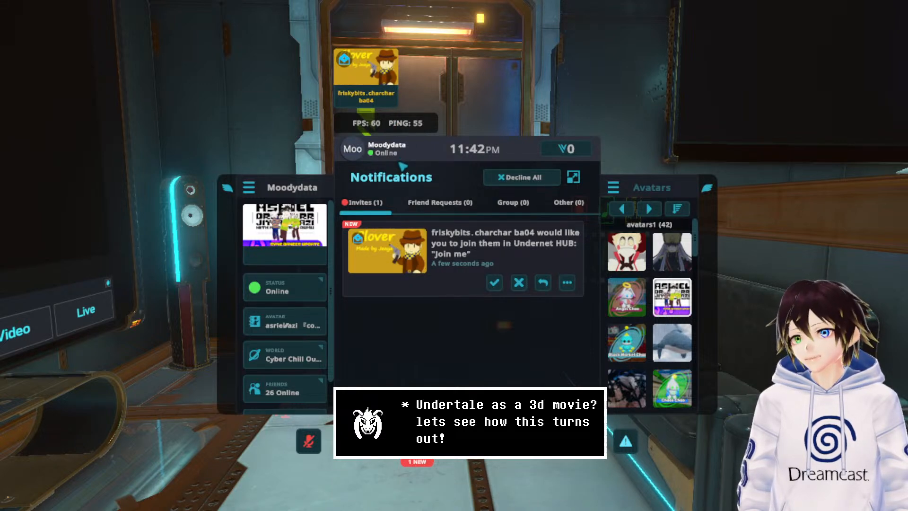
key(Escape)
key(Escape)
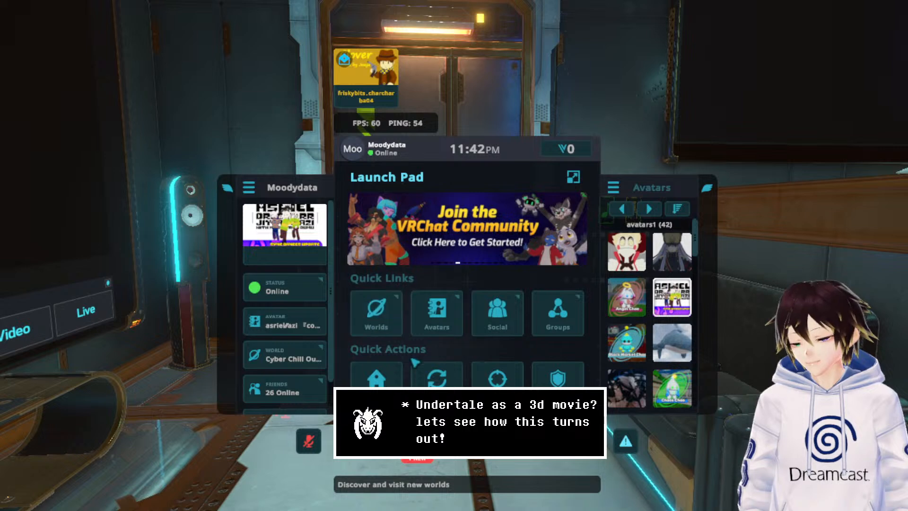
- Create a new Invite instance of the recently visited Underverse world and enter it
click(376, 310)
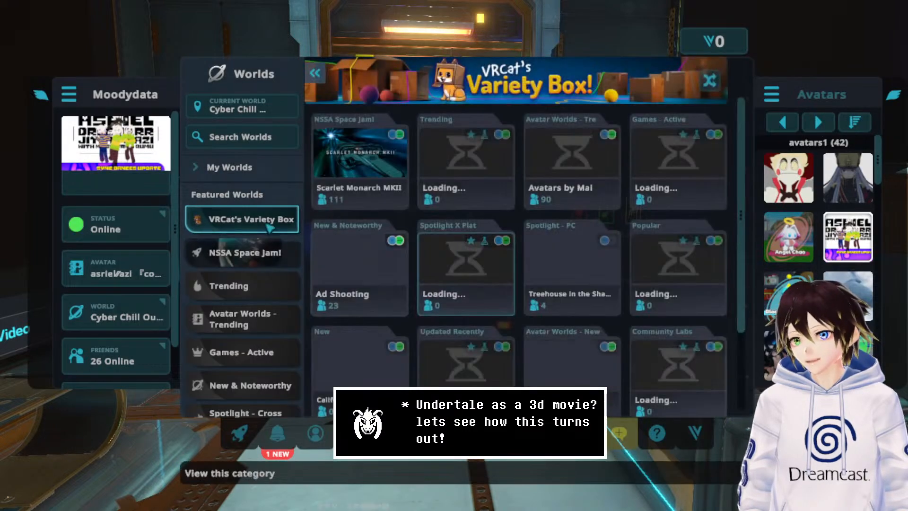
click(214, 167)
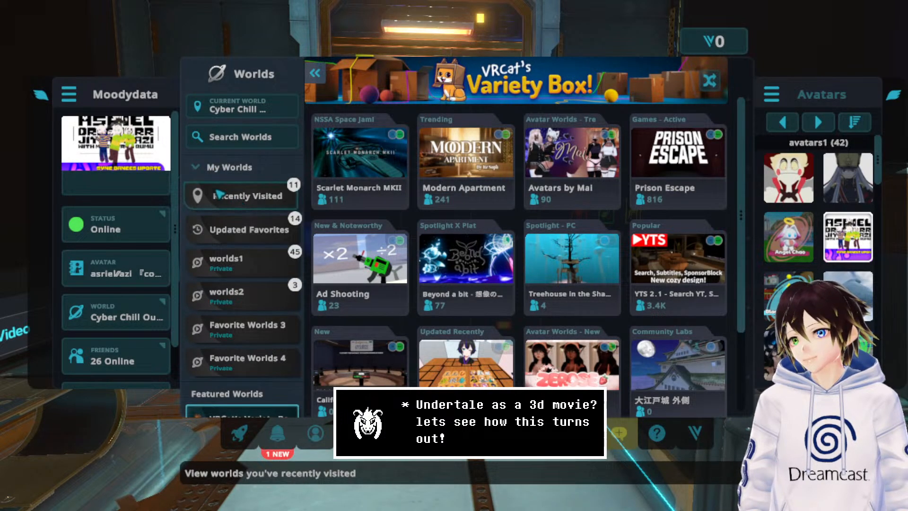
click(219, 194)
click(688, 147)
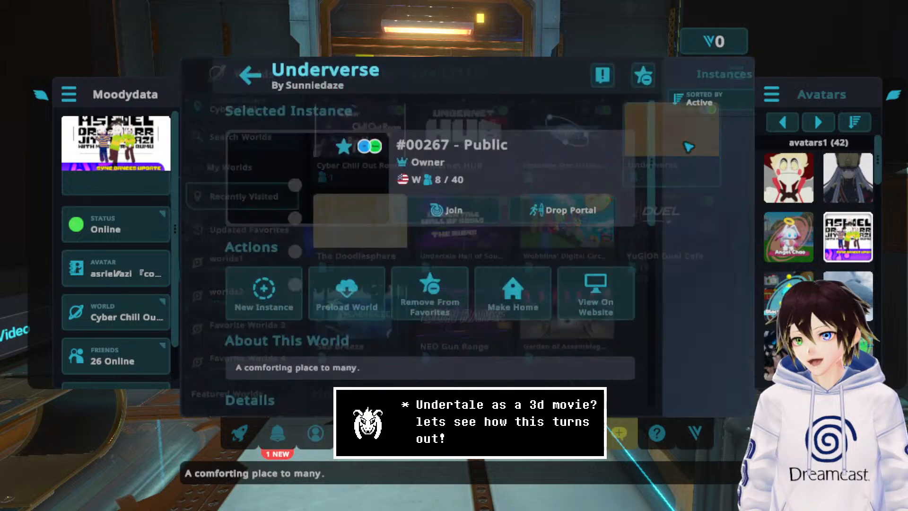
click(259, 298)
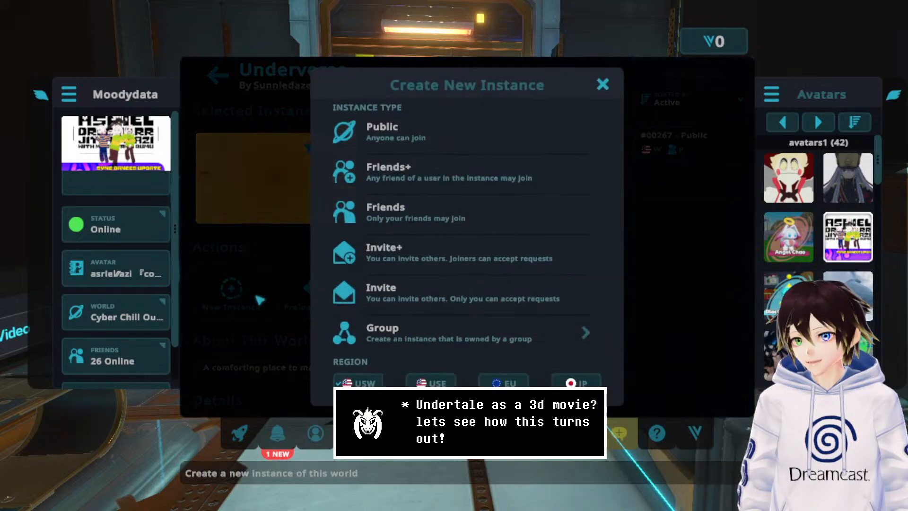
click(344, 292)
click(453, 286)
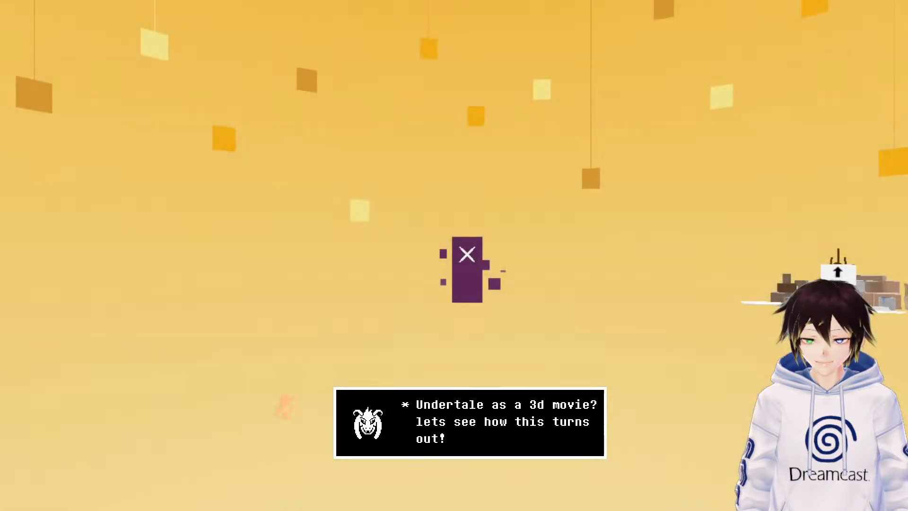
- Quit VRChat from the Underverse world and switch back to Blender
key(w)
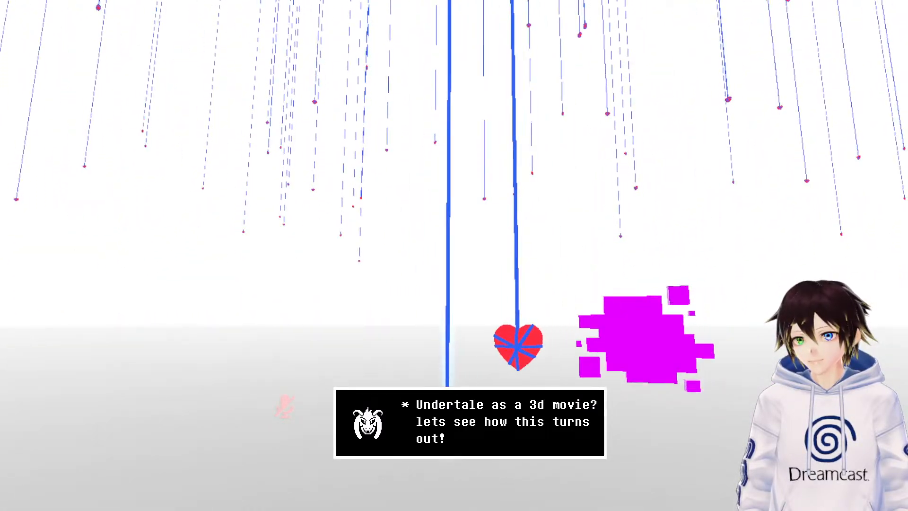
key(Escape)
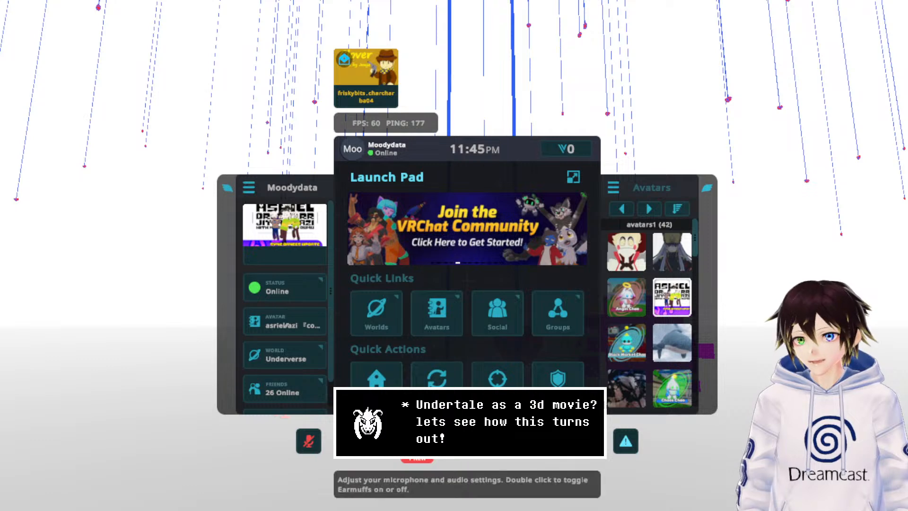
click(549, 463)
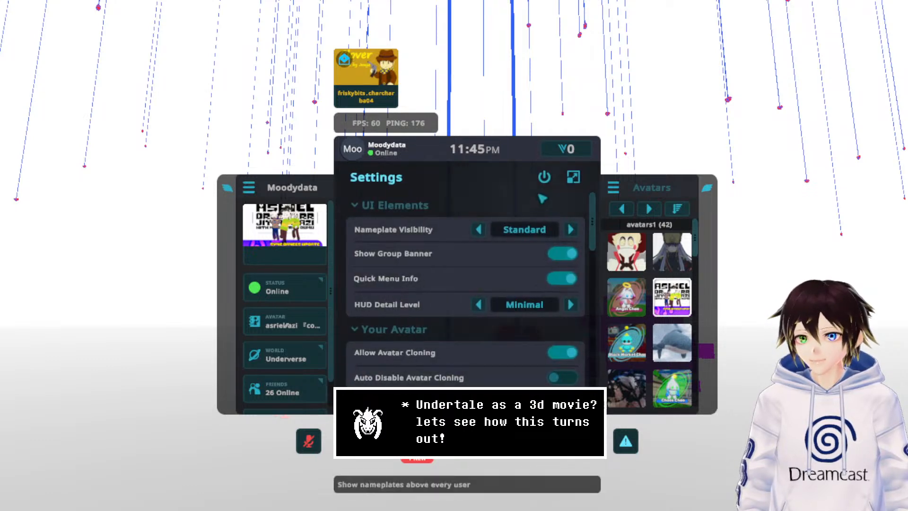
click(544, 179)
click(392, 383)
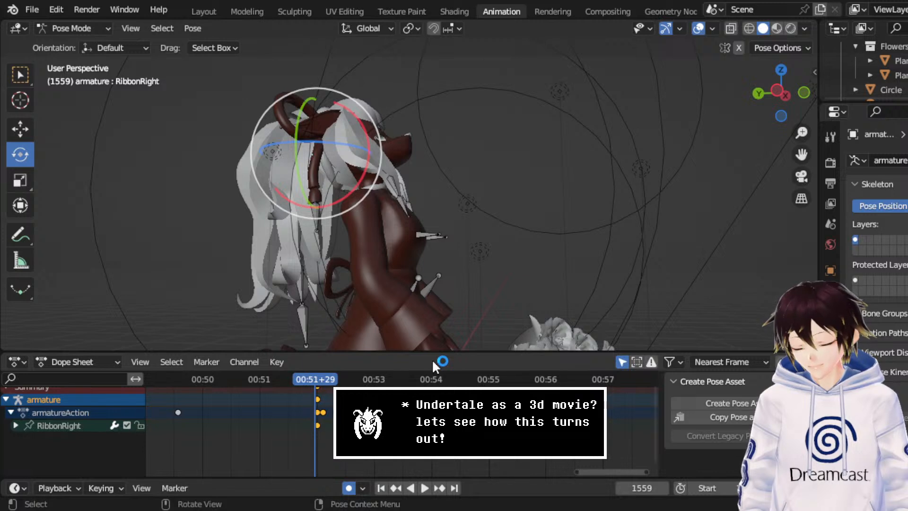
- At frame 1585, rotate the RibbonRight bone in the left wireframe view so the ribbon hangs straight down, and replay the swing in solid shading
key(space)
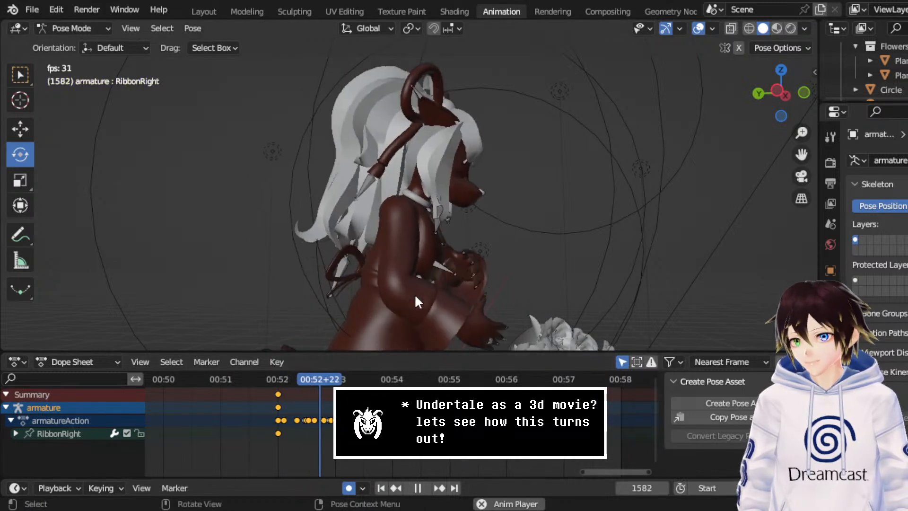
key(space)
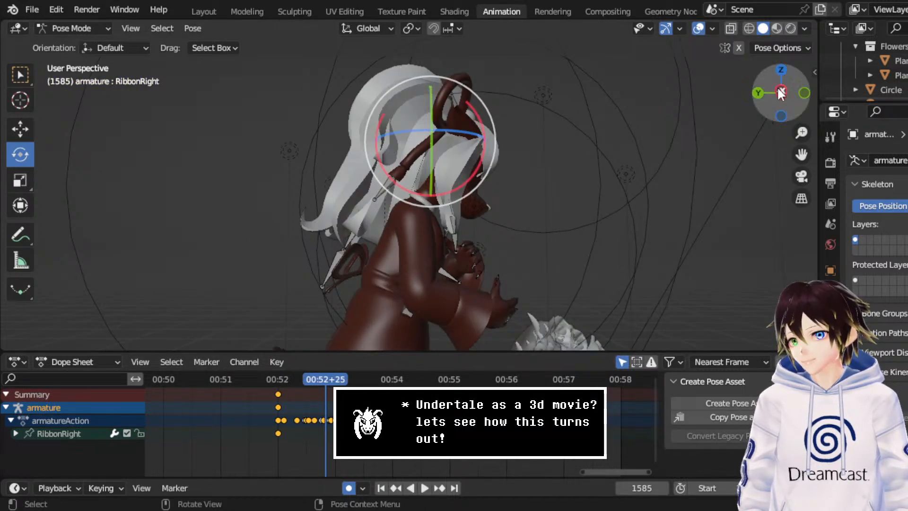
click(778, 91)
click(749, 29)
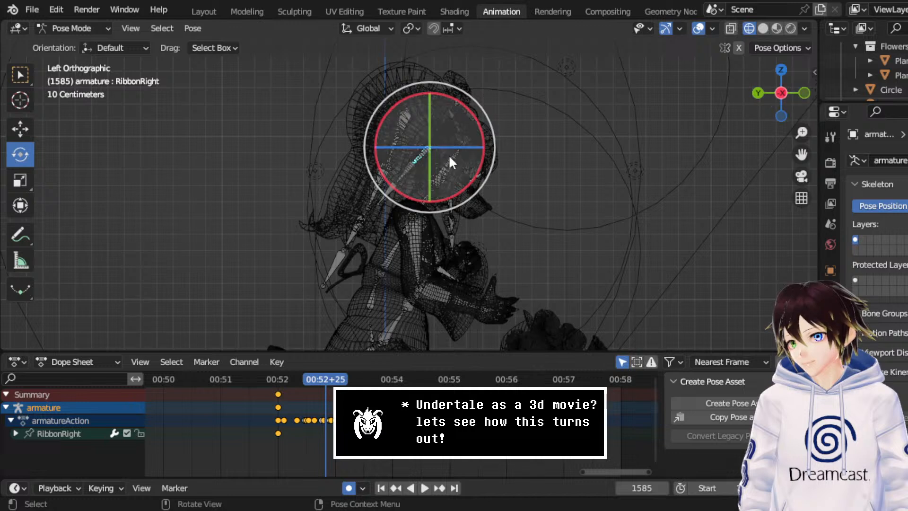
drag(455, 202, 567, 189)
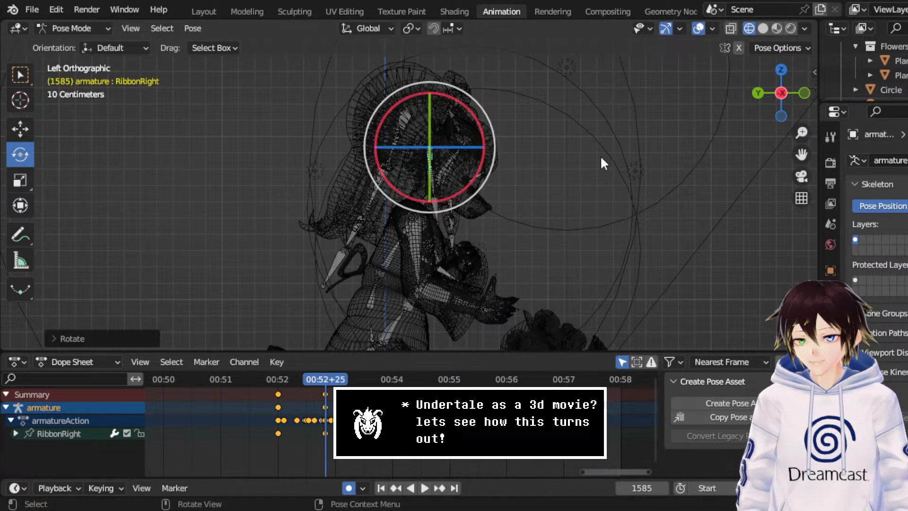
click(763, 28)
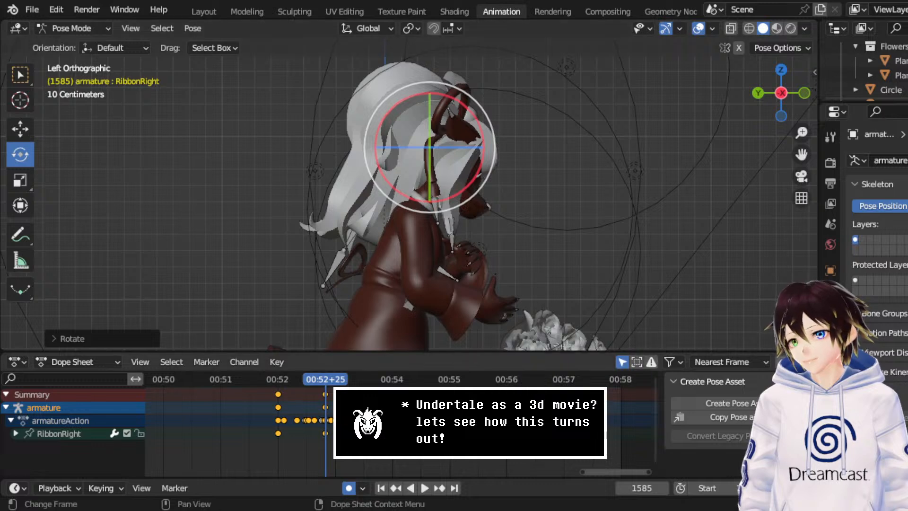
key(space)
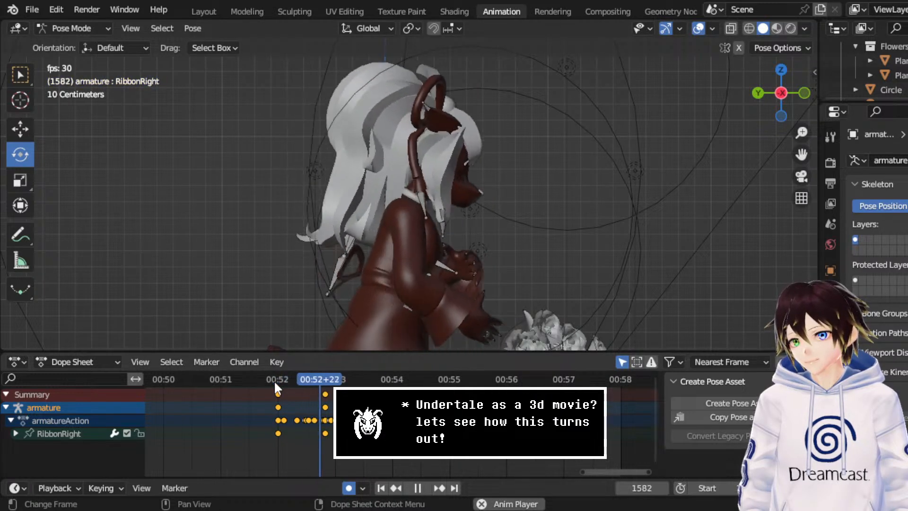
key(space)
- At frame 1585, rotate the RibbonRight bone further toward the face and move it slightly forward along the Y axis
drag(362, 382, 327, 402)
scroll(308, 405, up, 6)
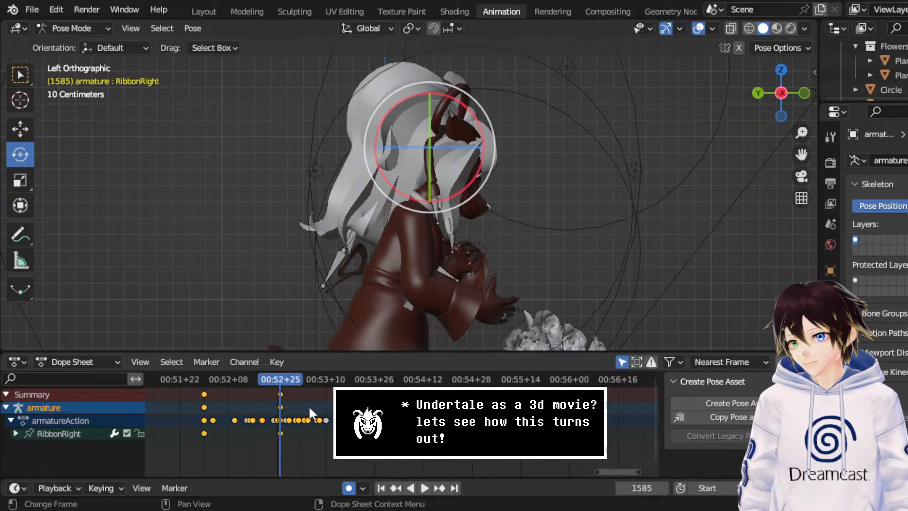
mouse_move(478, 180)
mouse_down()
mouse_move(499, 182)
mouse_move(492, 178)
mouse_up()
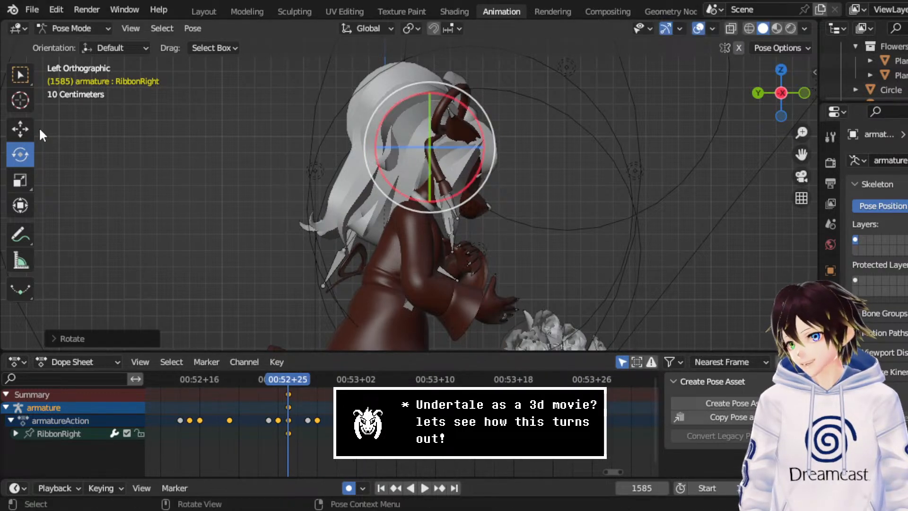
click(20, 128)
scroll(359, 157, up, 6)
drag(406, 113, 411, 112)
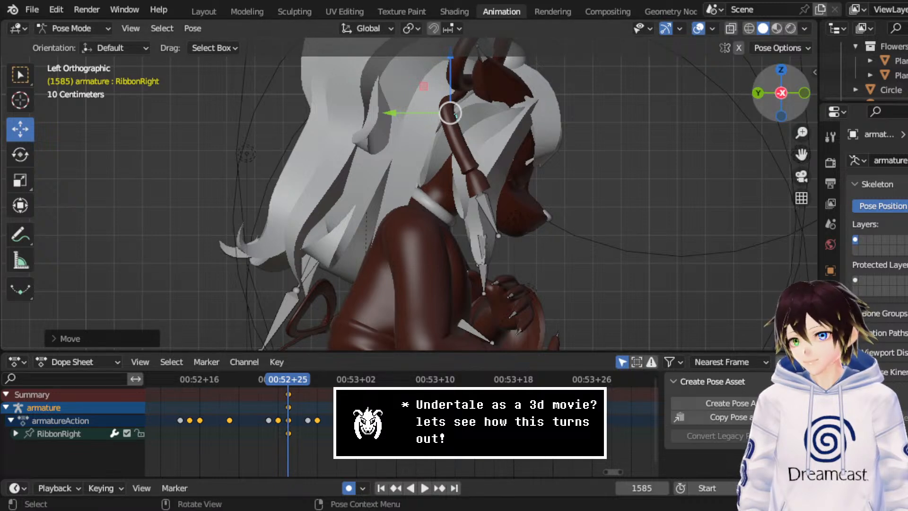
- Examine the ribbon's placement at frame 1585 from the right and top orthographic views
click(781, 92)
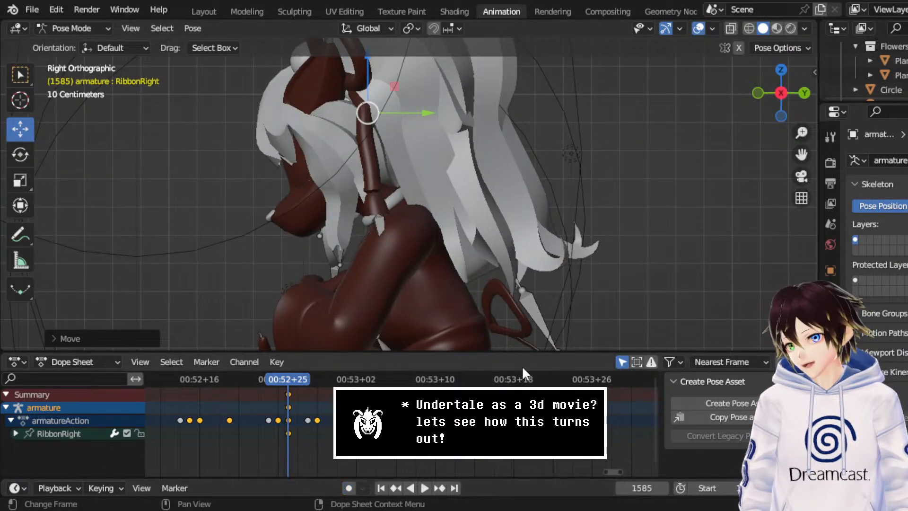
click(781, 67)
scroll(573, 257, down, 2)
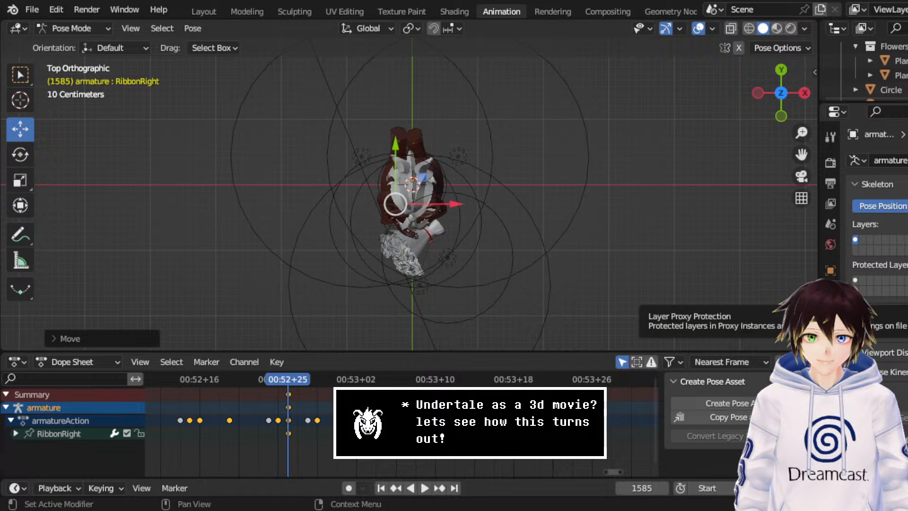
- In Object Mode, add the "Hey Boomers!" comic page image beside the character in the top view and move it further out along X
click(75, 28)
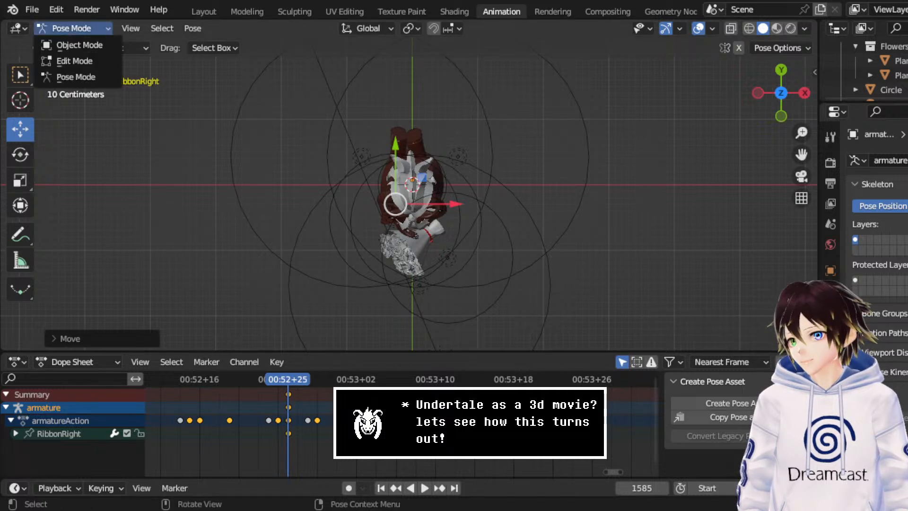
click(90, 41)
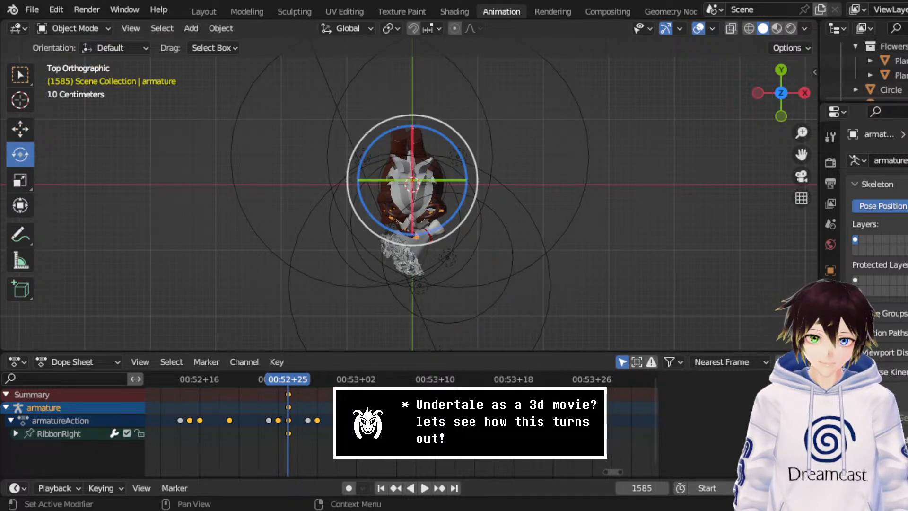
drag(598, 209, 599, 210)
drag(801, 155, 556, 162)
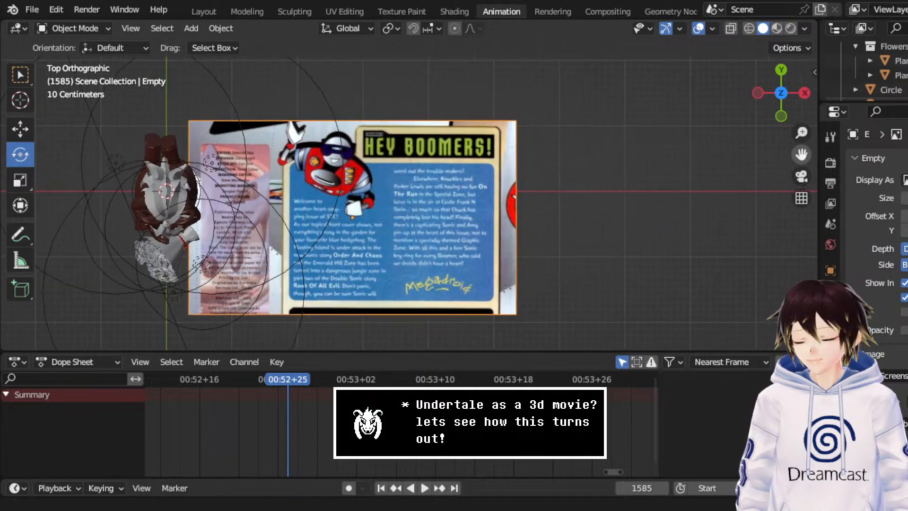
scroll(455, 234, up, 2)
click(19, 128)
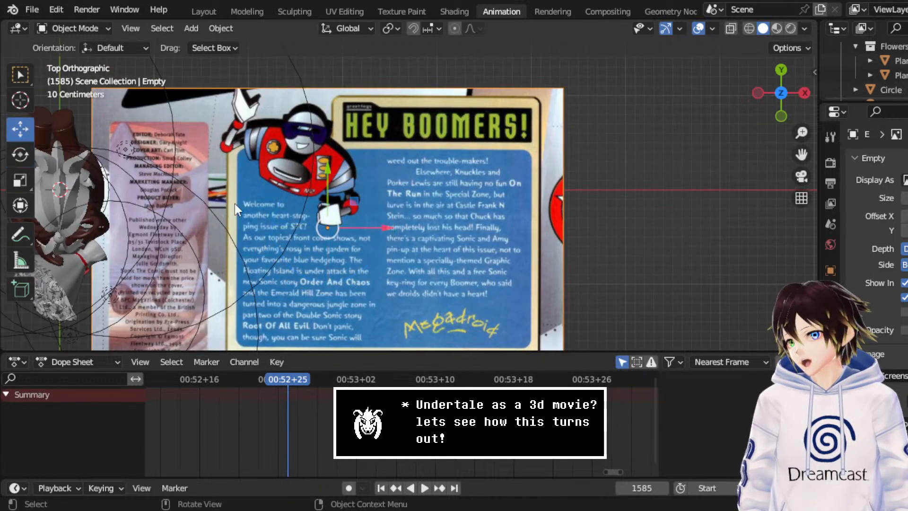
drag(352, 204, 481, 204)
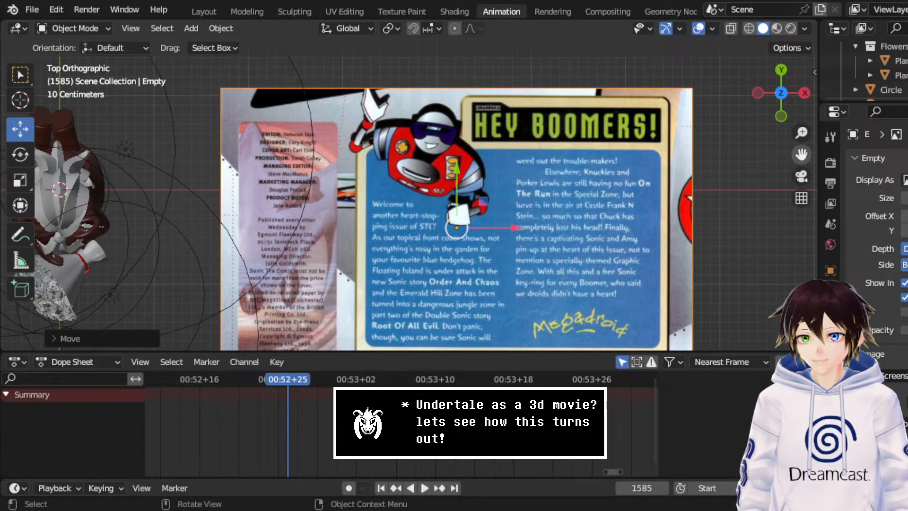
- Delete the "Hey Boomers!" comic page image from the scene
drag(801, 154, 802, 132)
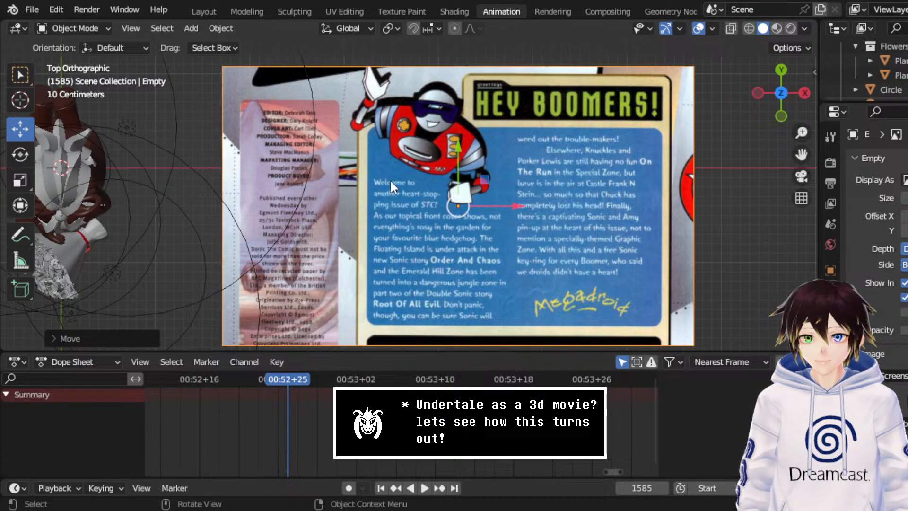
key(Delete)
scroll(493, 212, down, 3)
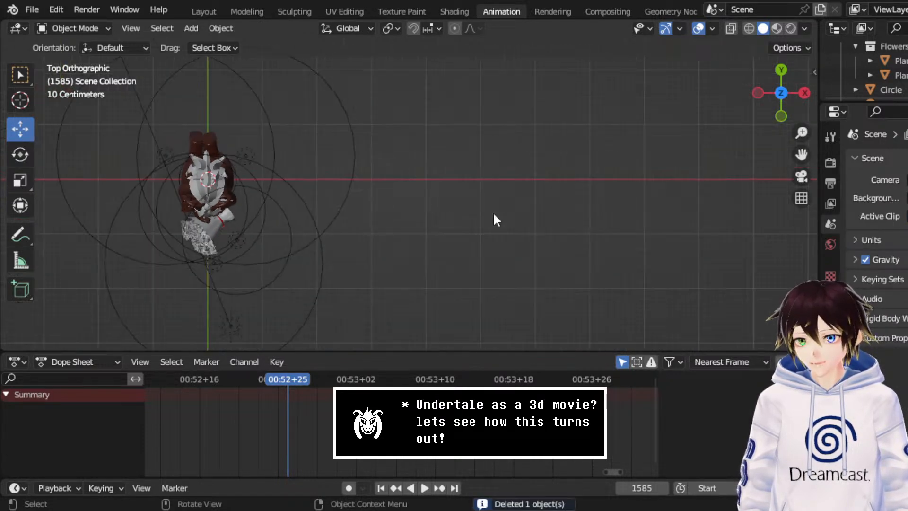
- Select the character's armature, return to Pose Mode with the RibbonRight bone active, and save the file
middle_drag(493, 212, 469, 151)
drag(801, 154, 905, 89)
scroll(568, 225, up, 4)
middle_drag(535, 194, 480, 145)
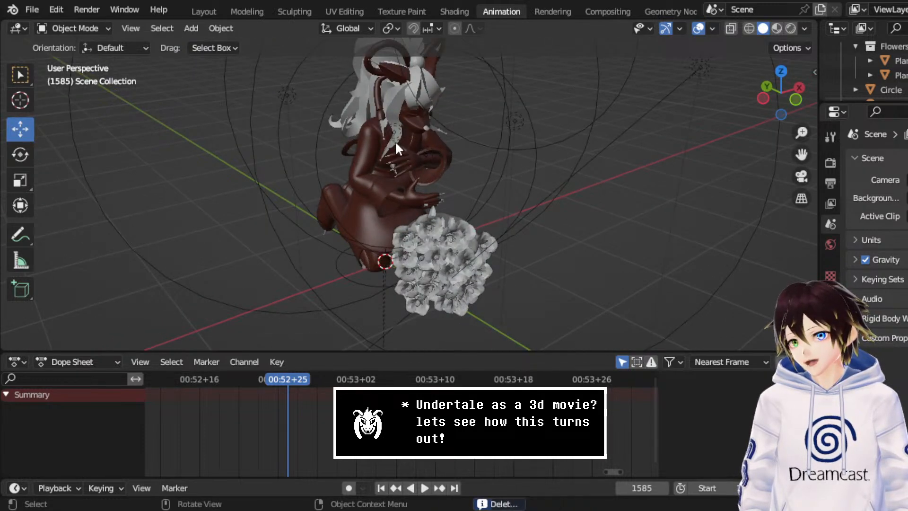
click(384, 158)
click(387, 153)
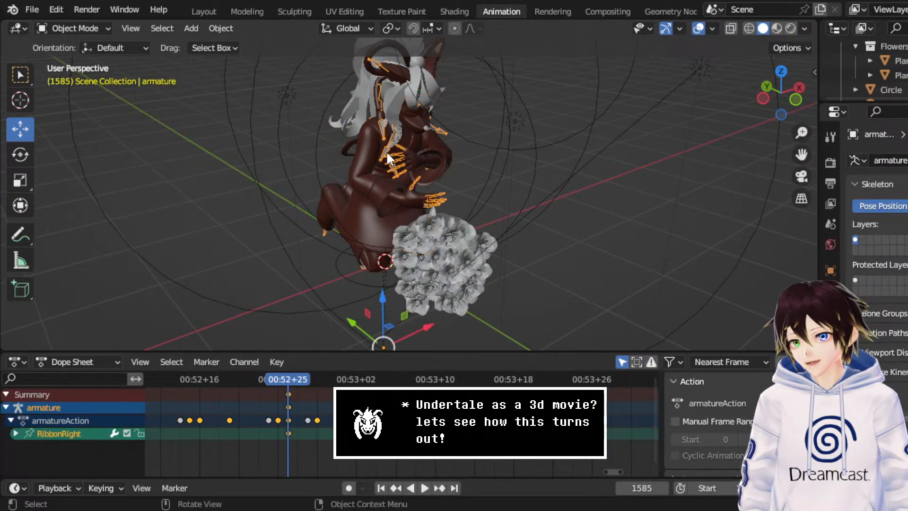
click(71, 29)
click(90, 71)
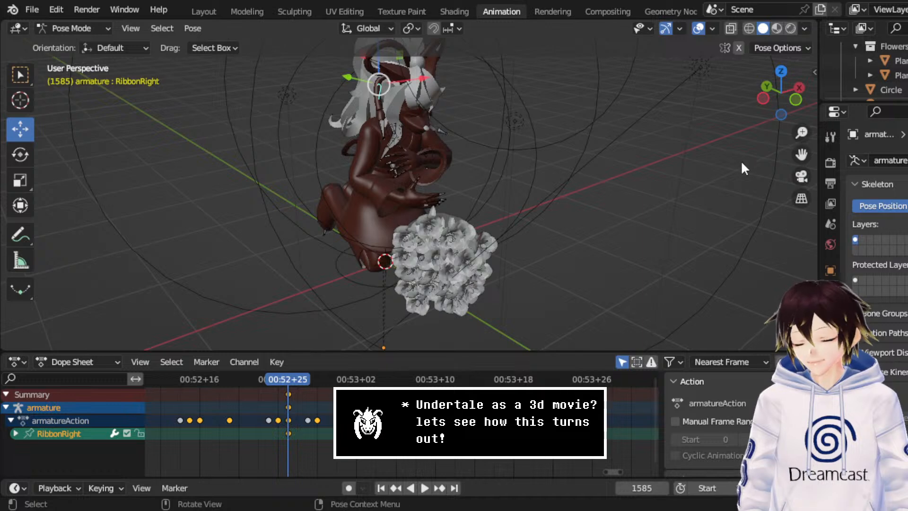
middle_drag(468, 163, 487, 164)
key(ctrl+s)
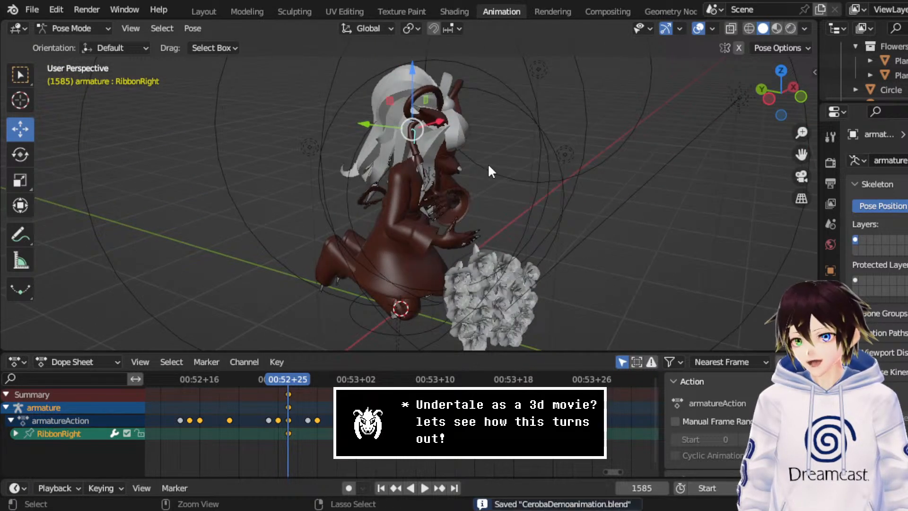
- Play back the ribbon swing from about frame 1558 through 1600 in the left orthographic view to check the motion
drag(801, 155, 772, 216)
middle_drag(469, 216, 484, 202)
scroll(484, 203, up, 4)
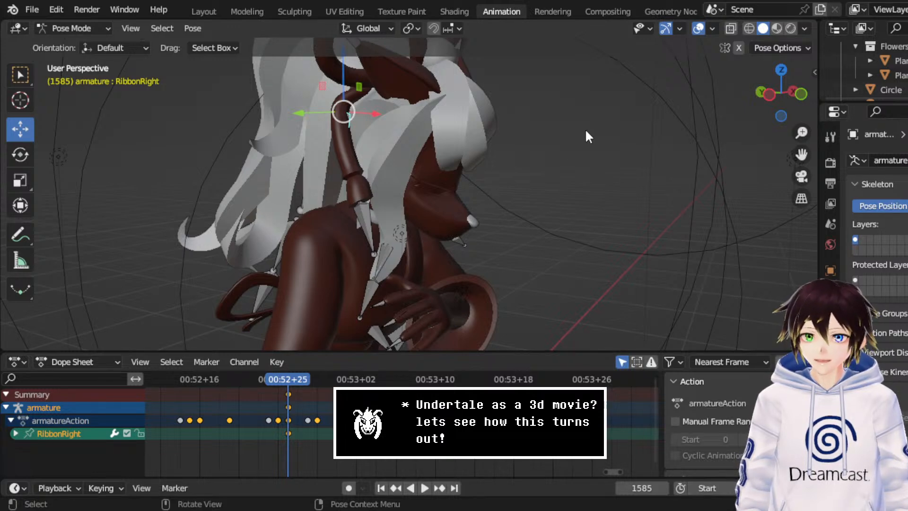
click(774, 95)
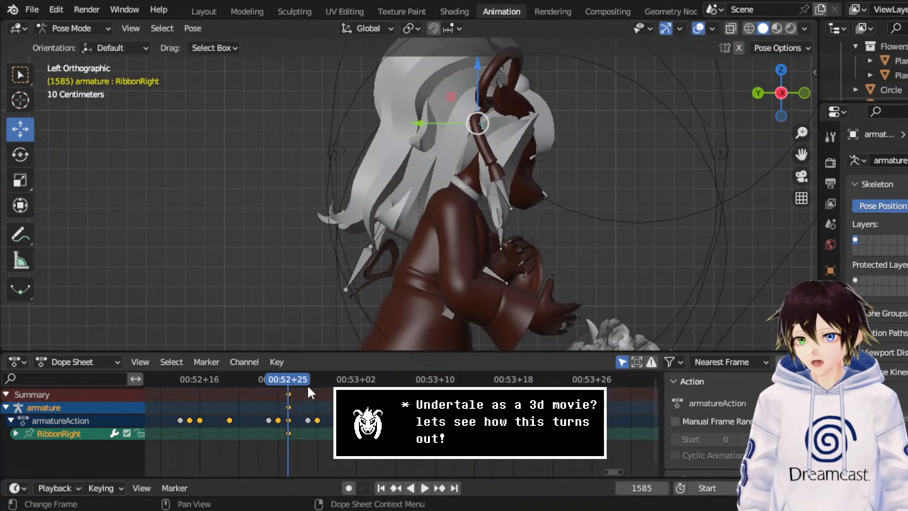
scroll(296, 441, down, 4)
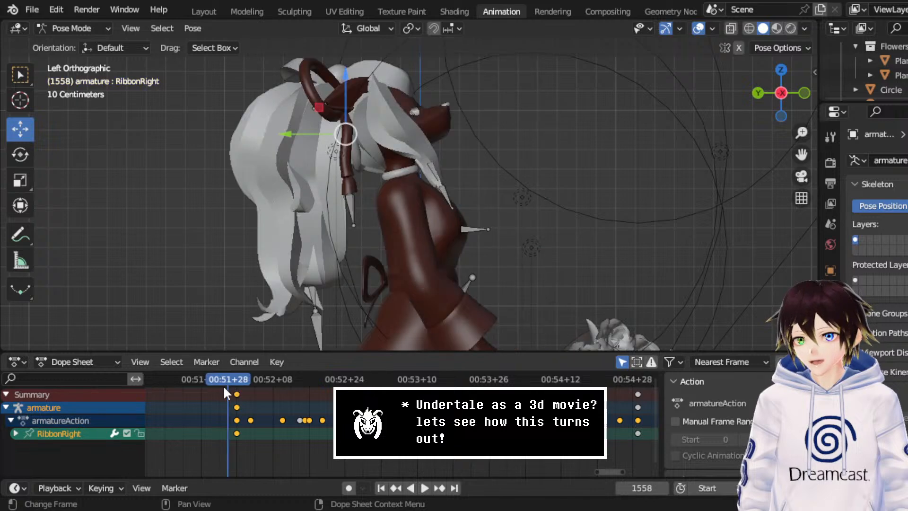
key(space)
key(space)
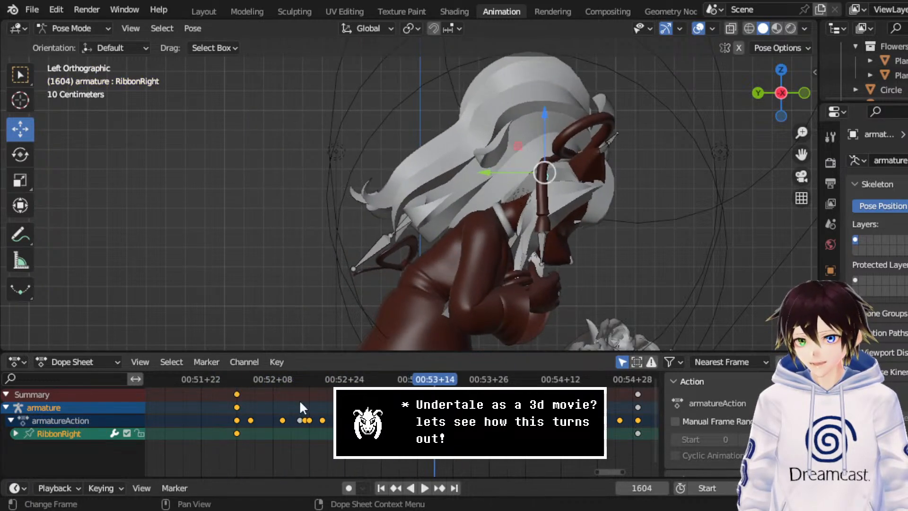
drag(355, 384, 239, 392)
key(space)
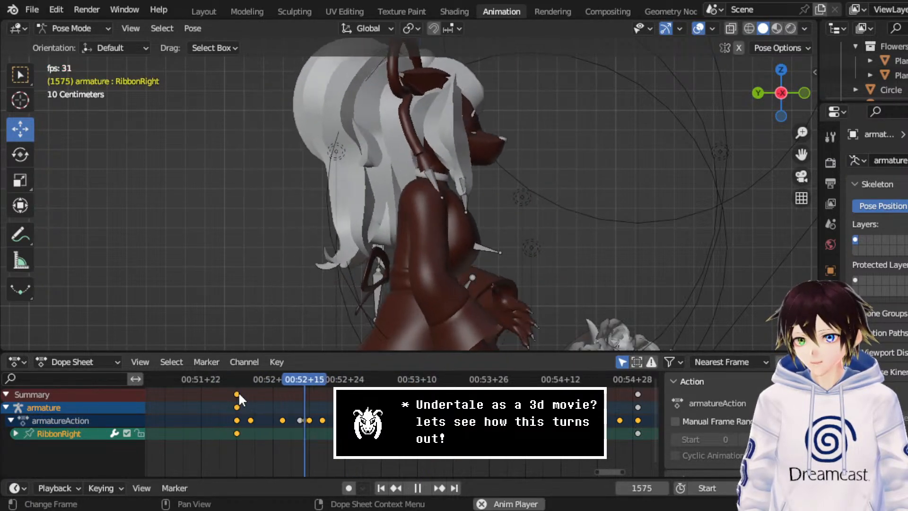
key(space)
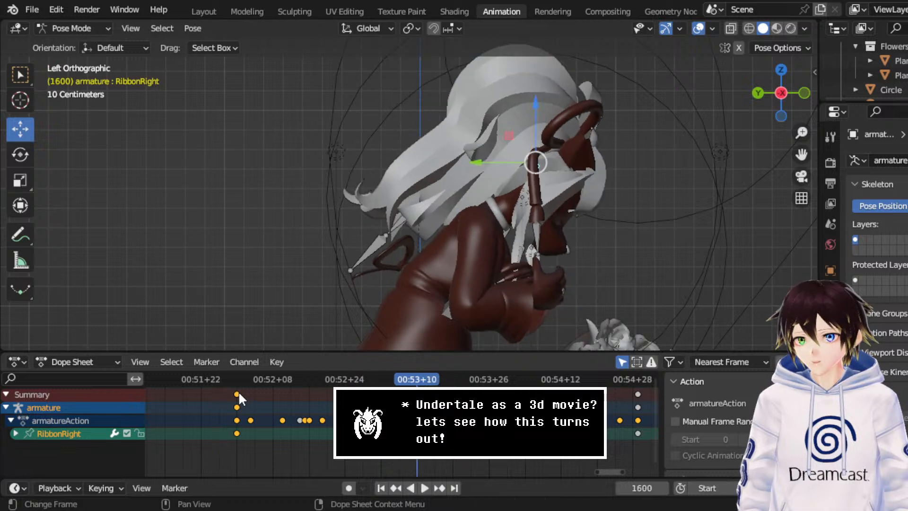
- Go back to frame 1585, swing the RibbonRight bone up toward the muzzle and shift it slightly forward along Y
click(21, 154)
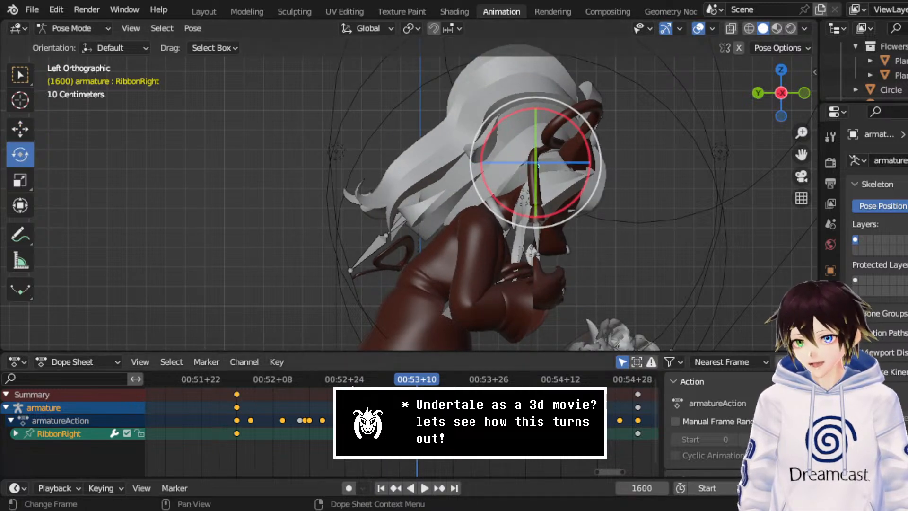
alt+scroll(473, 180, up, 15)
drag(505, 182, 518, 175)
click(22, 130)
drag(420, 123, 436, 126)
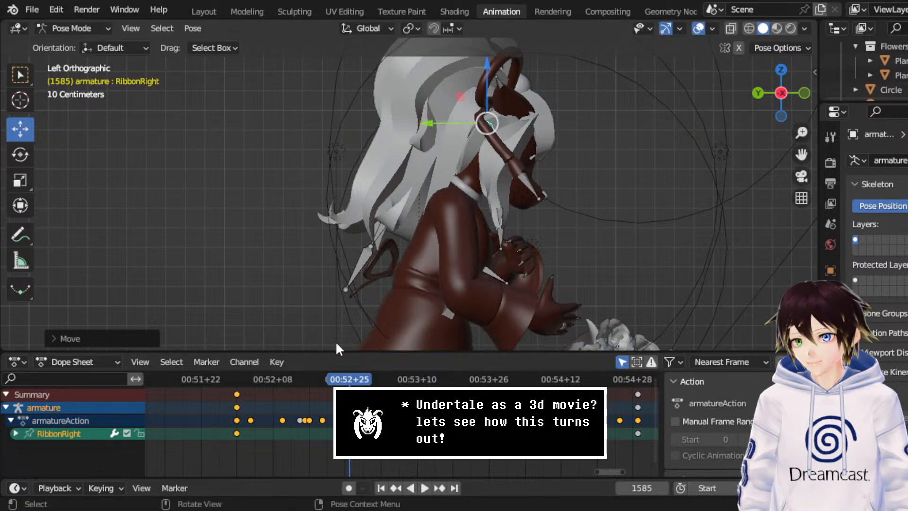
- Replay the swing, and shift the RibbonRight keyframe at frame 1585 earlier to frame 1580
click(235, 374)
key(space)
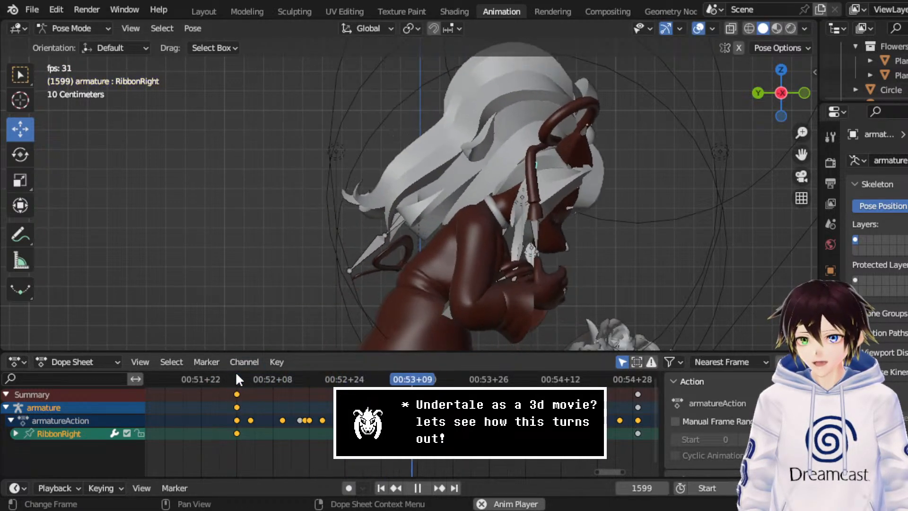
key(space)
drag(368, 385, 321, 393)
- Replay the swing from frame 1556 and, at frame 1596, try rotating the RibbonRight bone back toward the shoulder
click(219, 377)
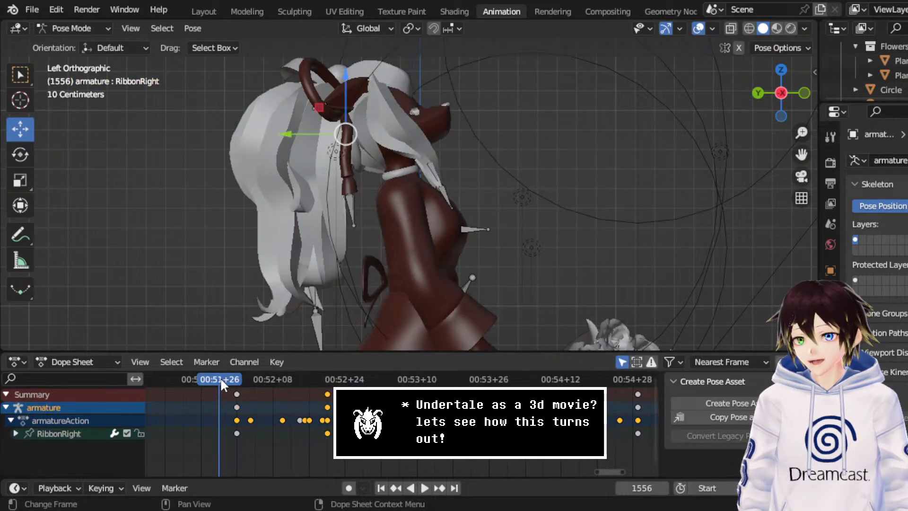
key(space)
key(space)
key(space)
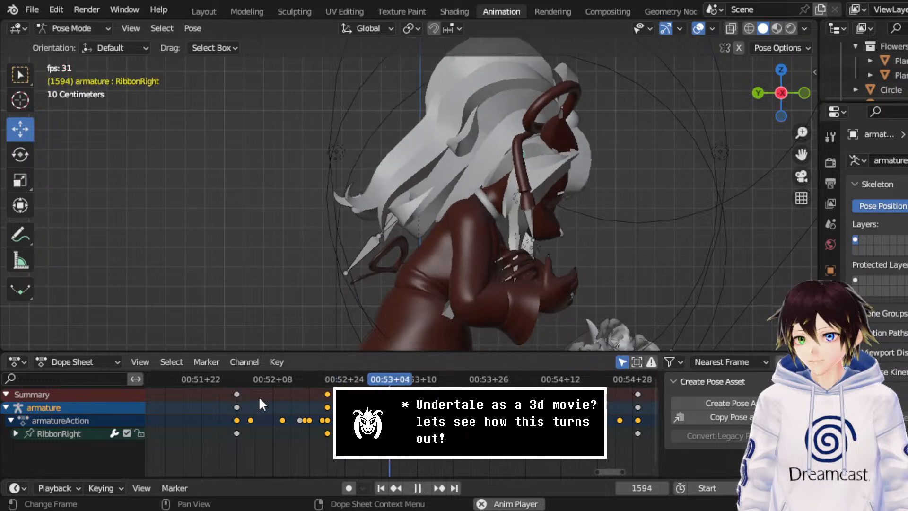
key(space)
click(20, 155)
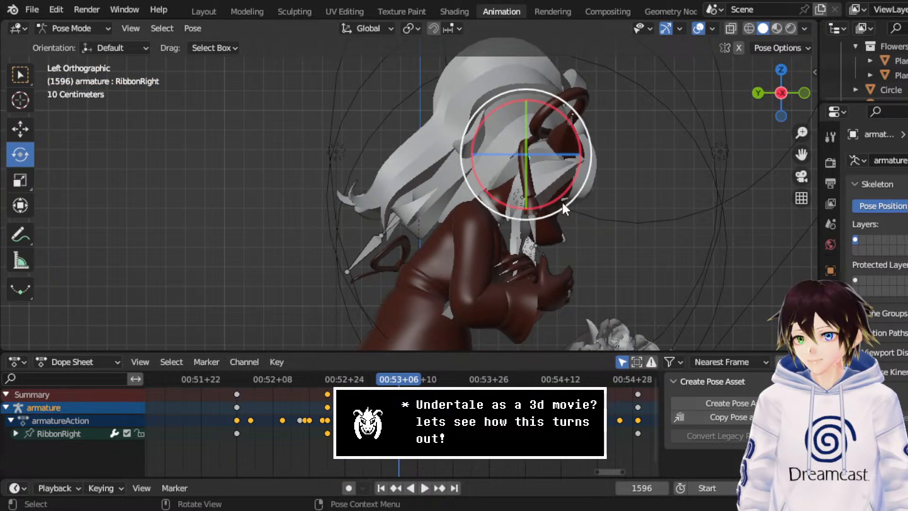
drag(562, 201, 526, 215)
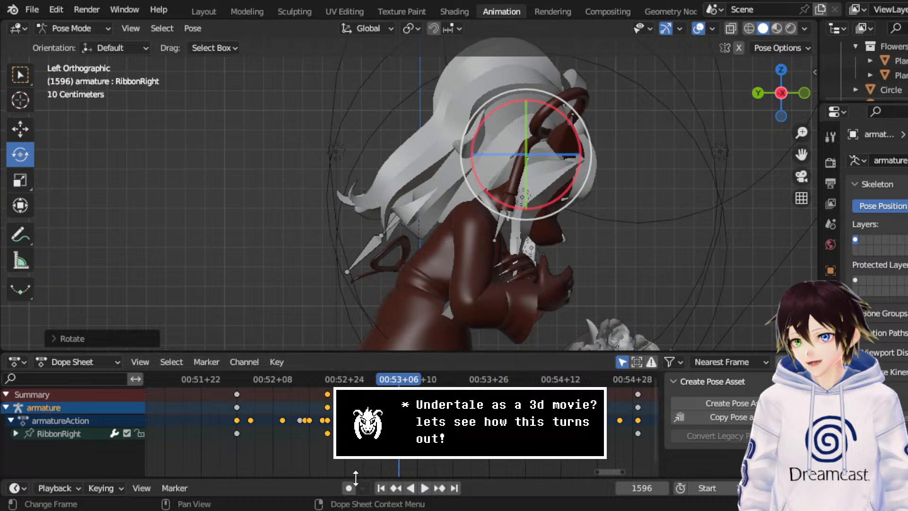
- Undo the ribbon rotation at frame 1596 and turn on auto keying
key(ctrl+z)
key(ctrl+z)
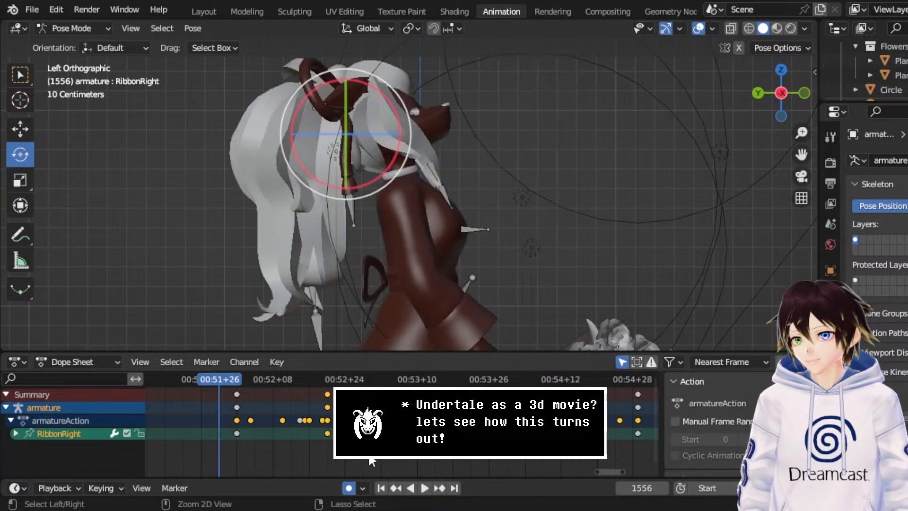
- Check the swing up to frame 1587, return to frame 1580 and slightly rotate the RibbonRight bone to key its pose
key(space)
key(space)
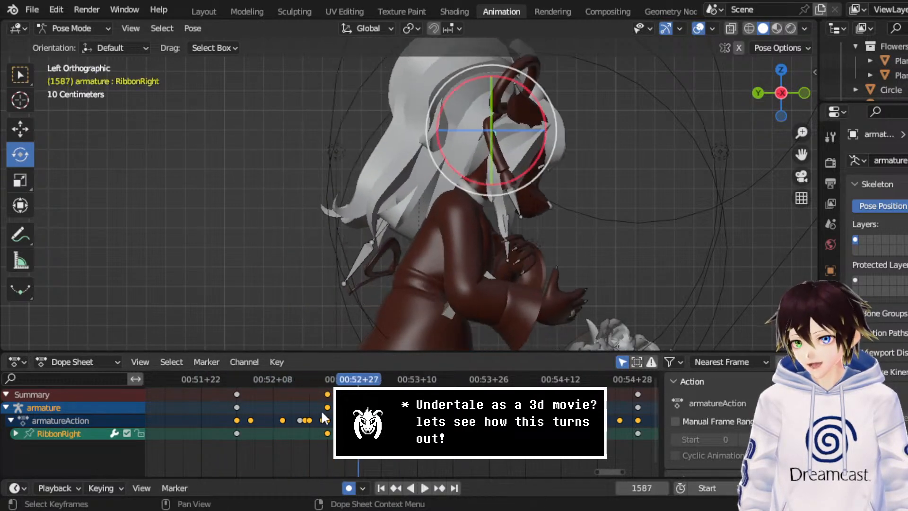
drag(338, 380, 326, 380)
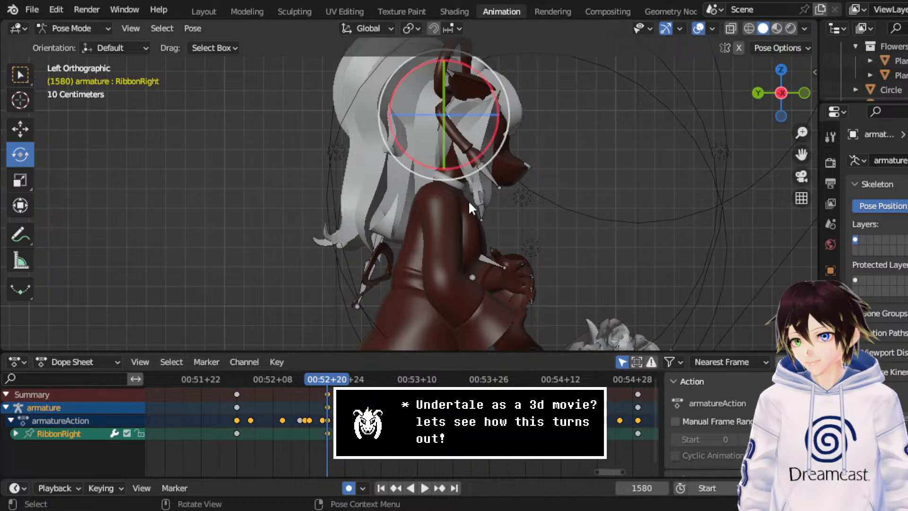
drag(481, 176, 487, 164)
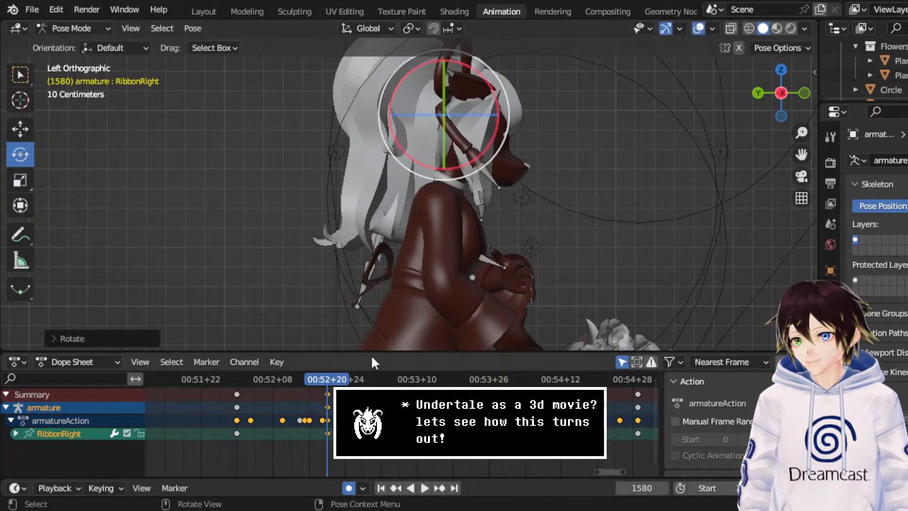
- At frame 1594, rotate the RibbonRight bone backward so the ribbon swings toward the shoulder
key(space)
key(space)
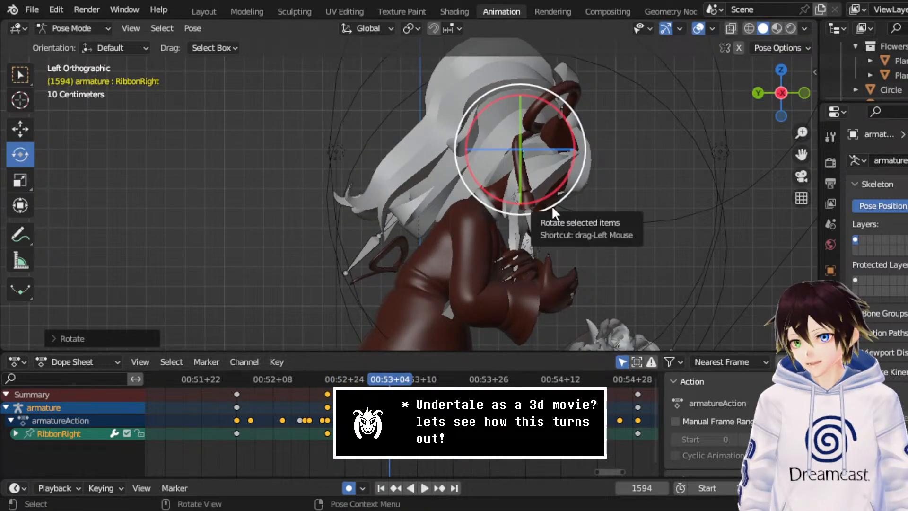
drag(556, 214, 523, 227)
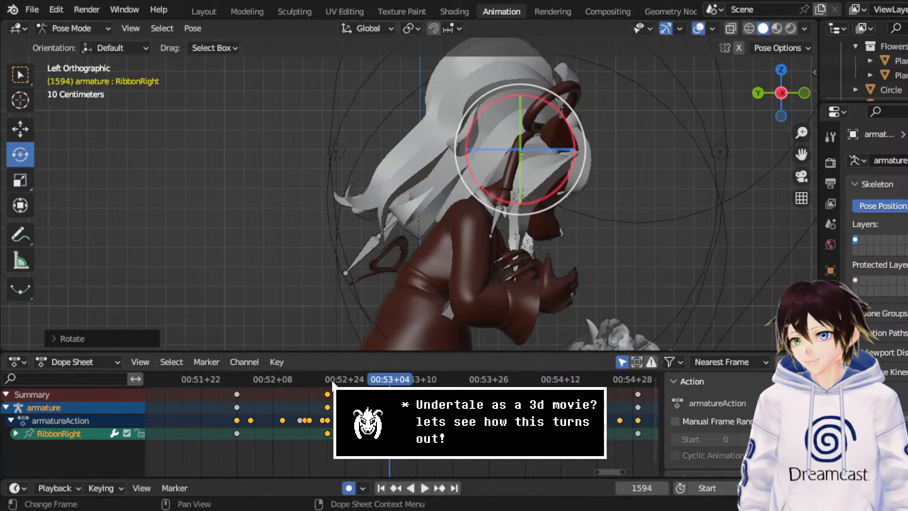
- Replay the swing through to frame 1617 and rotate the RibbonRight bone there so the ribbon hangs straight down
click(233, 379)
key(space)
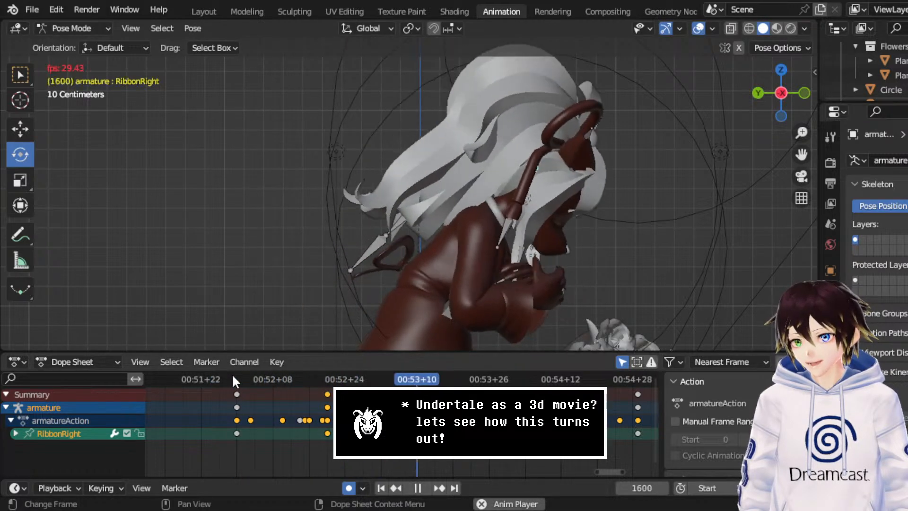
key(space)
key(space)
key(space)
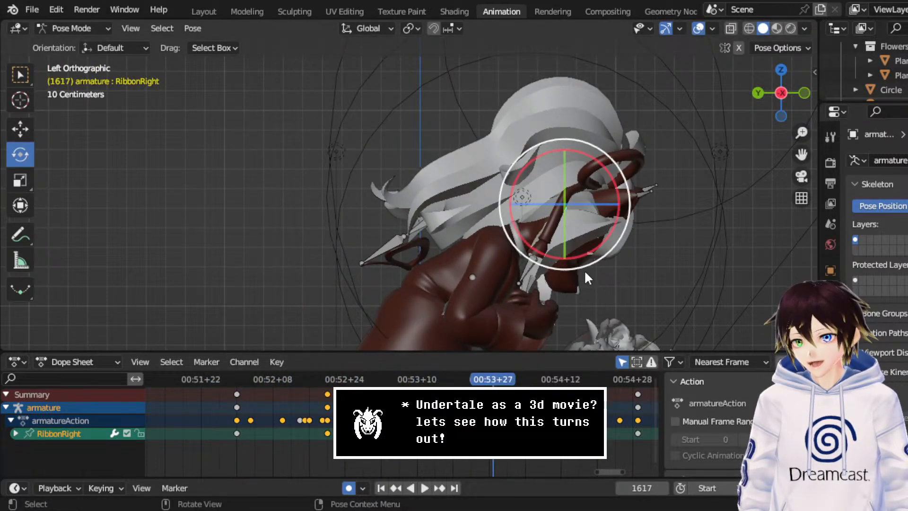
drag(583, 269, 600, 285)
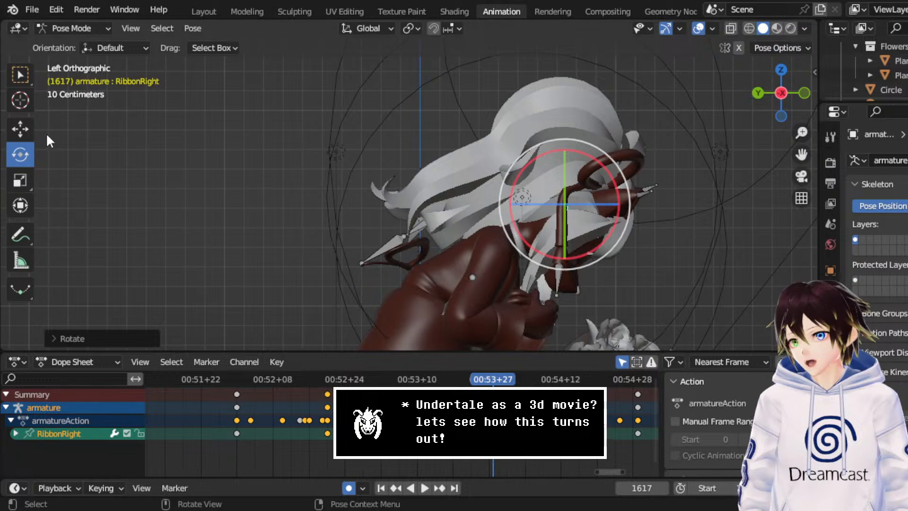
- Inspect the ribbon at frame 1617 from another angle and replay the swing in the left orthographic view
click(20, 128)
middle_drag(586, 194, 761, 146)
click(777, 94)
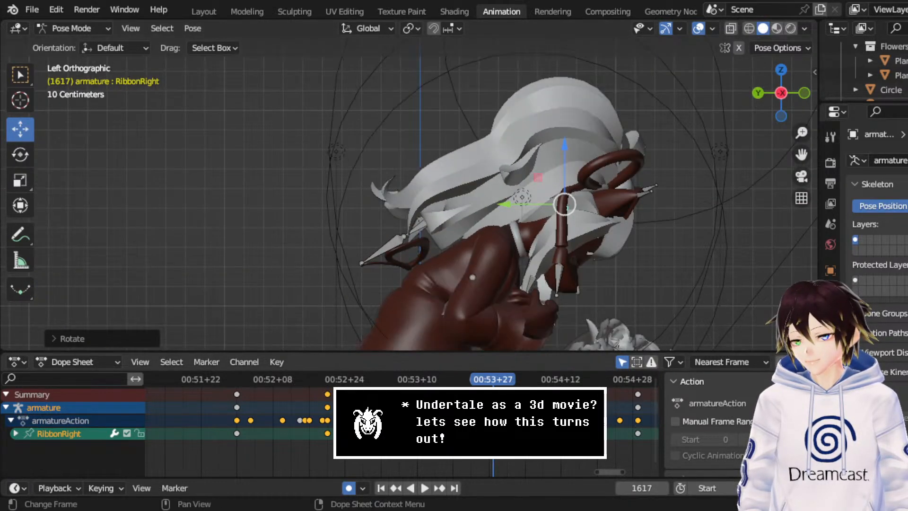
click(253, 381)
key(space)
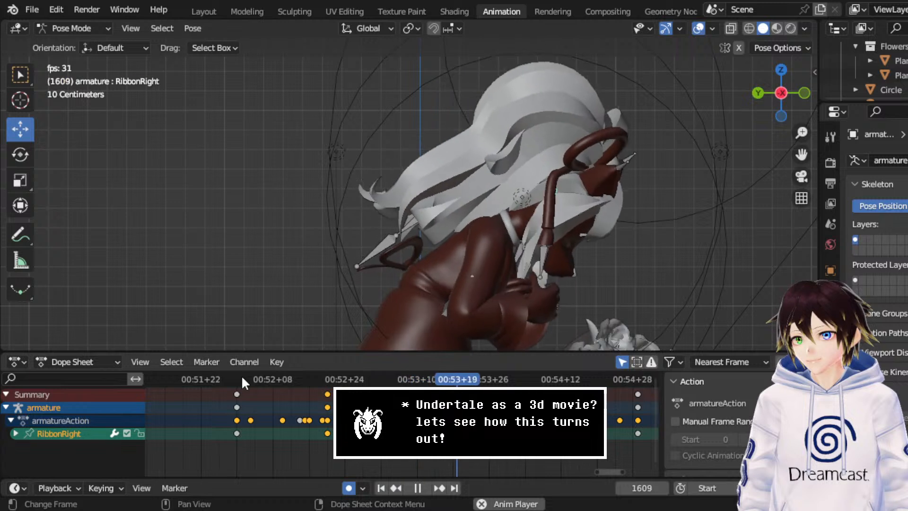
- Retime the latest RibbonRight keyframes by moving them along the timeline, replaying the swing between adjustments
key(space)
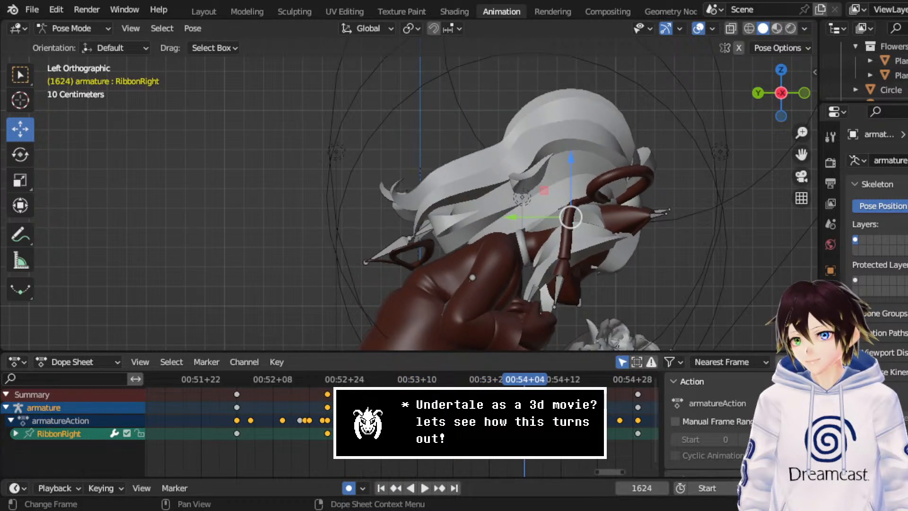
key(g)
click(415, 386)
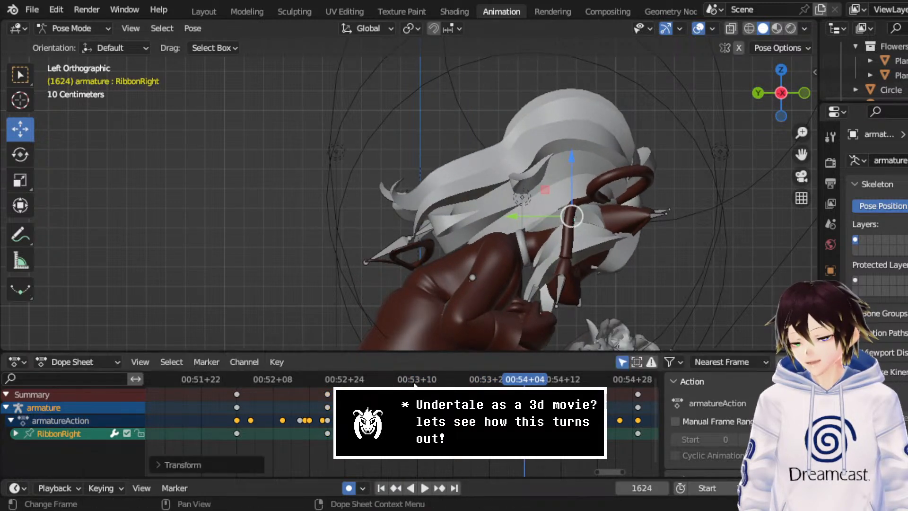
click(376, 382)
key(space)
key(space)
click(454, 409)
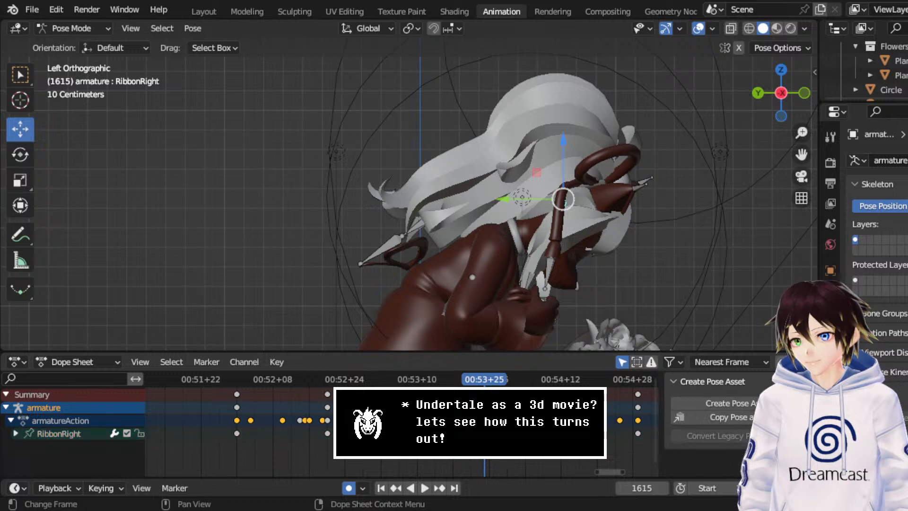
key(g)
click(494, 378)
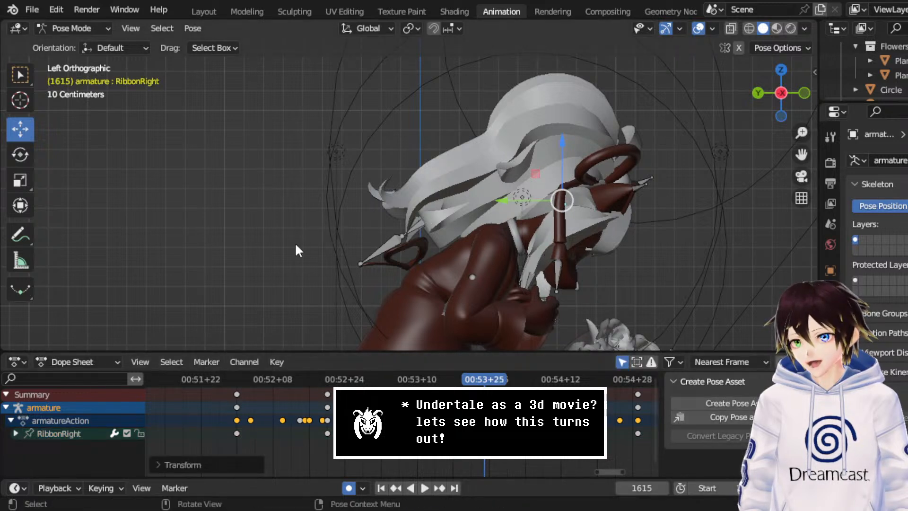
- At frame 1615, rotate the RibbonRight bone with the Rotate tool and play the swing onward
click(21, 157)
drag(530, 258, 519, 331)
key(space)
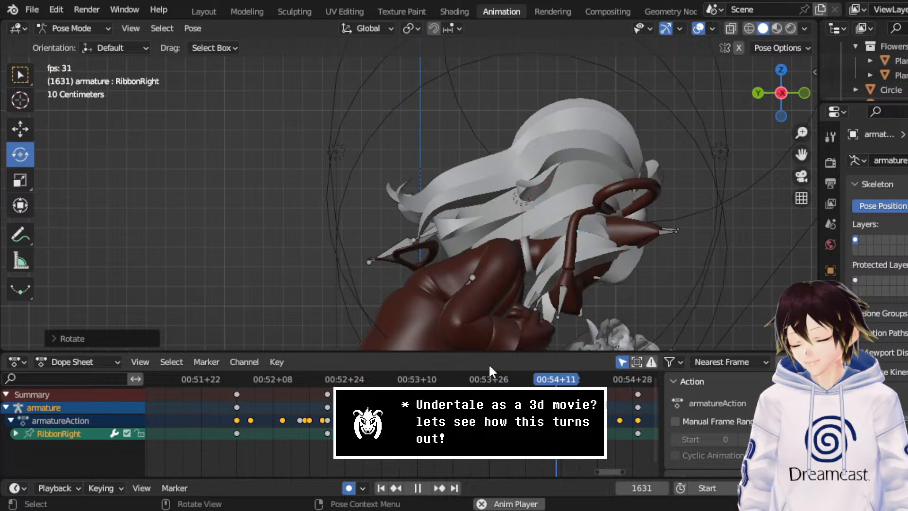
- Near frame 1650, rotate the RibbonRight bone so the ribbon hangs straight down, and replay the swing
middle_drag(582, 459, 458, 449)
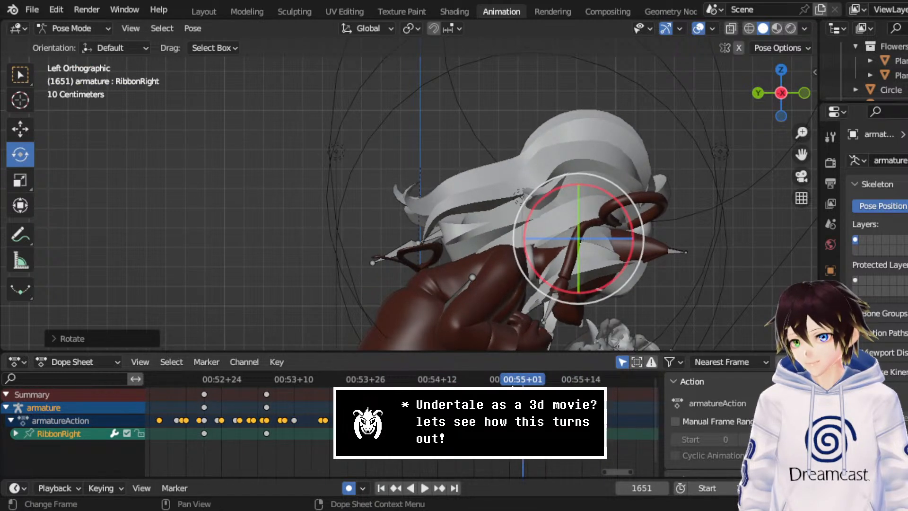
click(513, 380)
drag(591, 305, 615, 310)
scroll(211, 407, down, 4)
click(215, 378)
key(space)
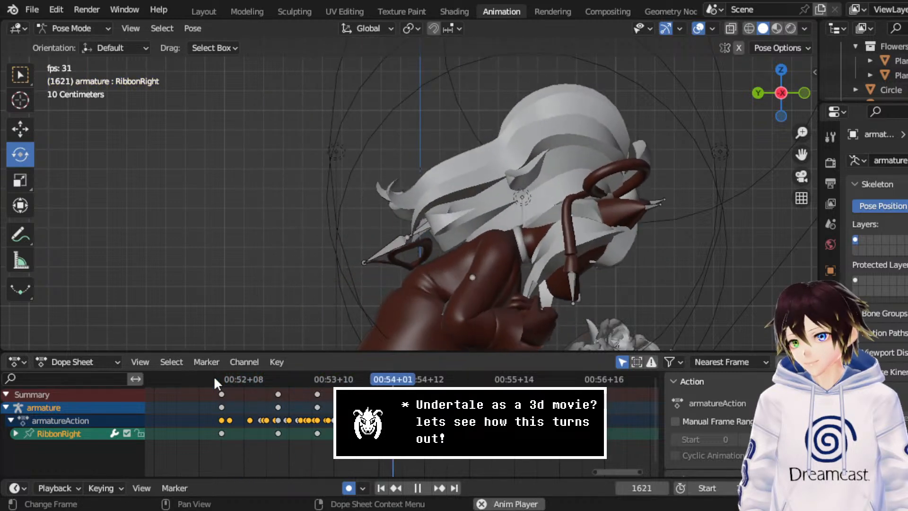
- Replay the swing from frame 1580, rotate the RibbonRight bone slightly forward near frame 1615 and check the motion again
key(space)
drag(446, 380, 278, 402)
key(space)
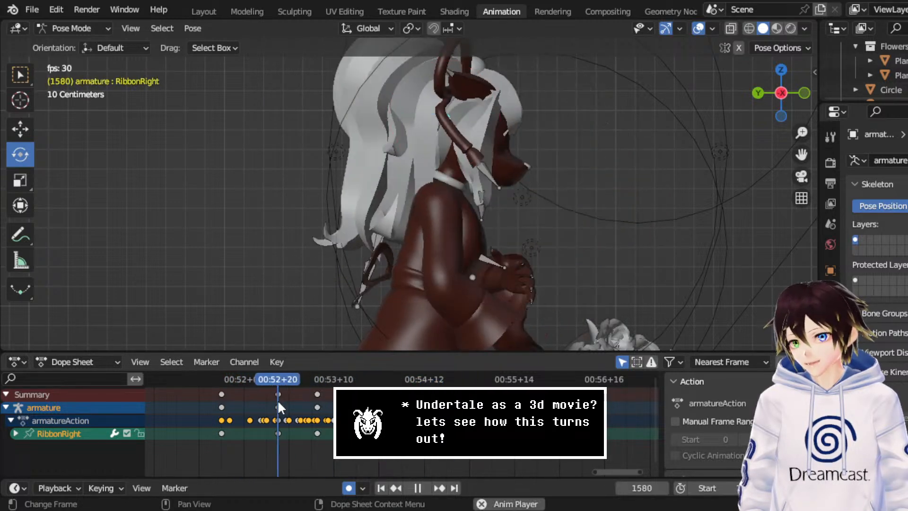
key(space)
key(space)
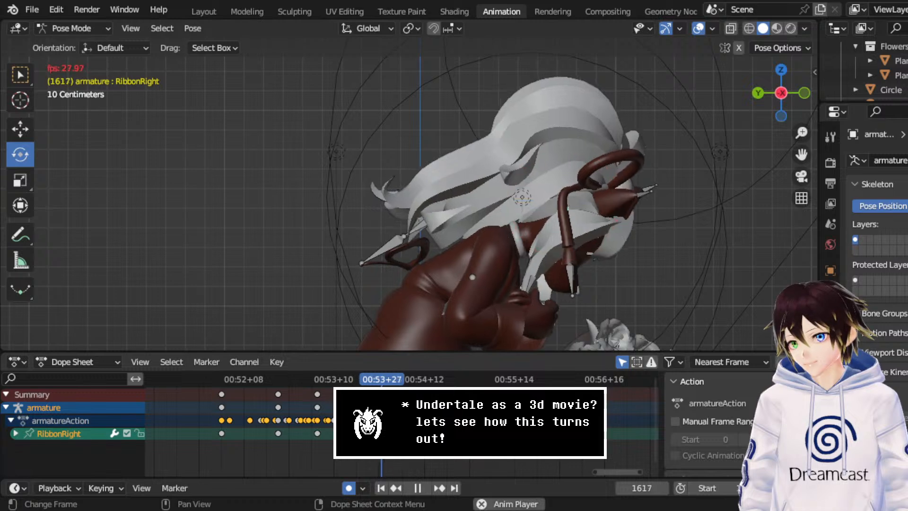
key(space)
drag(385, 381, 377, 381)
drag(590, 271, 601, 269)
click(226, 376)
key(space)
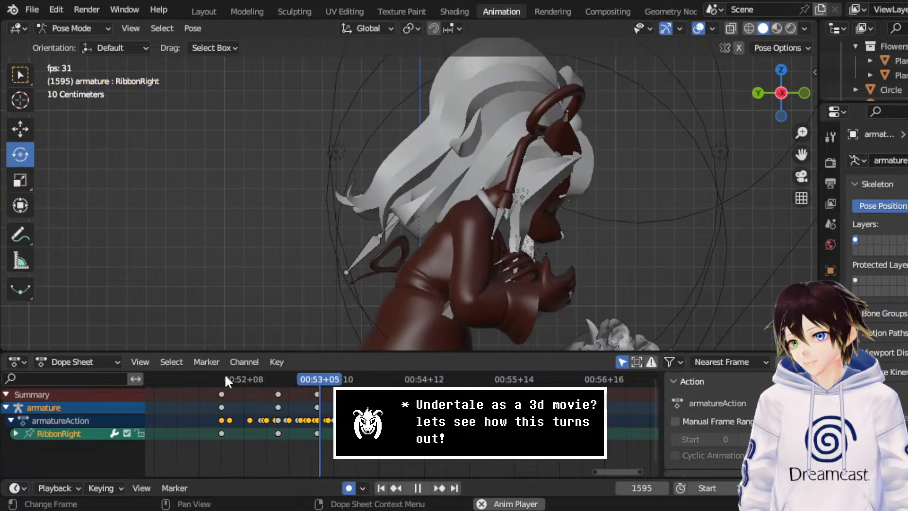
key(space)
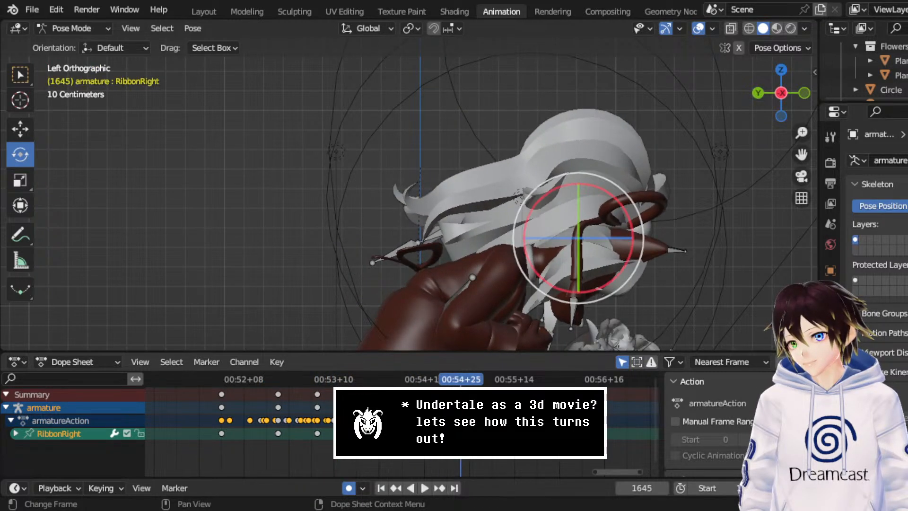
- Rotate the RibbonRight bone slightly backward in the part after frame 1619, replay the swing and save the file
click(266, 397)
key(space)
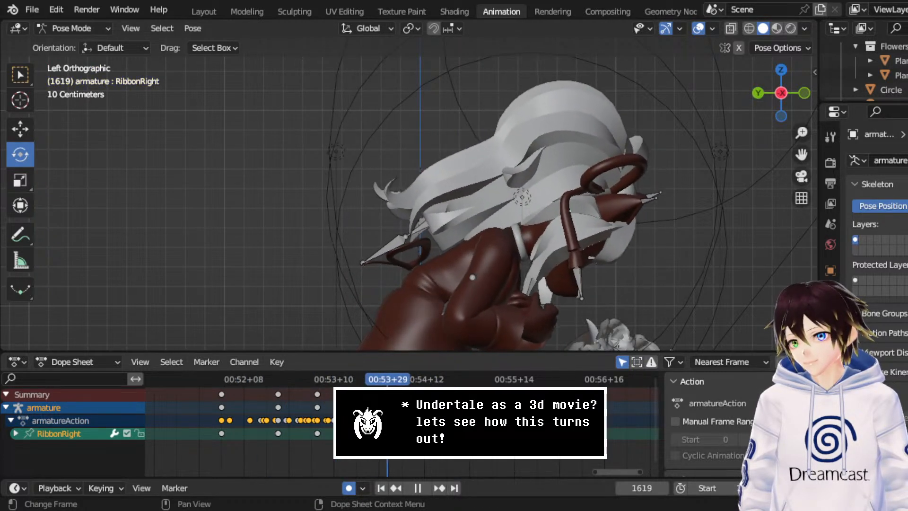
key(space)
drag(595, 295, 574, 297)
key(space)
key(space)
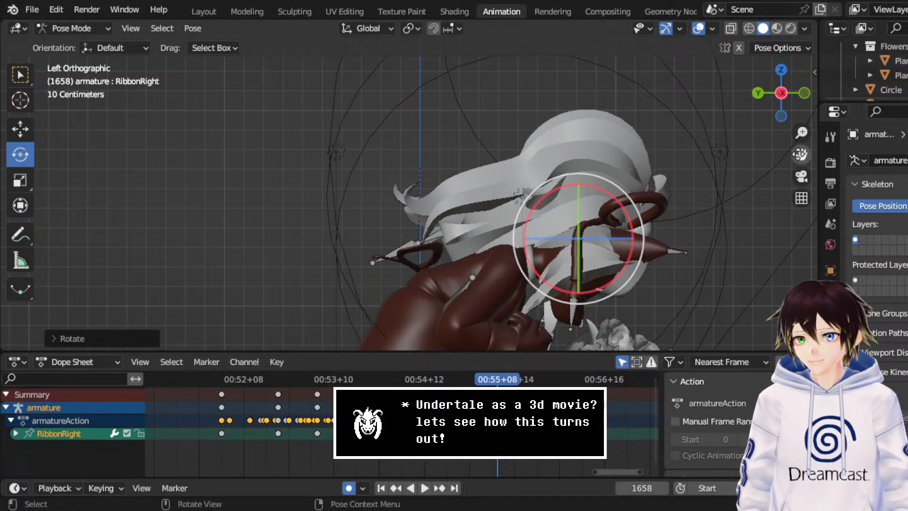
drag(801, 154, 812, 134)
key(ctrl+s)
- Set the handle type of the RibbonRight keyframes from frame 1580 onward to Automatic, replay the swing and save the file
drag(416, 401, 250, 391)
right_click(278, 407)
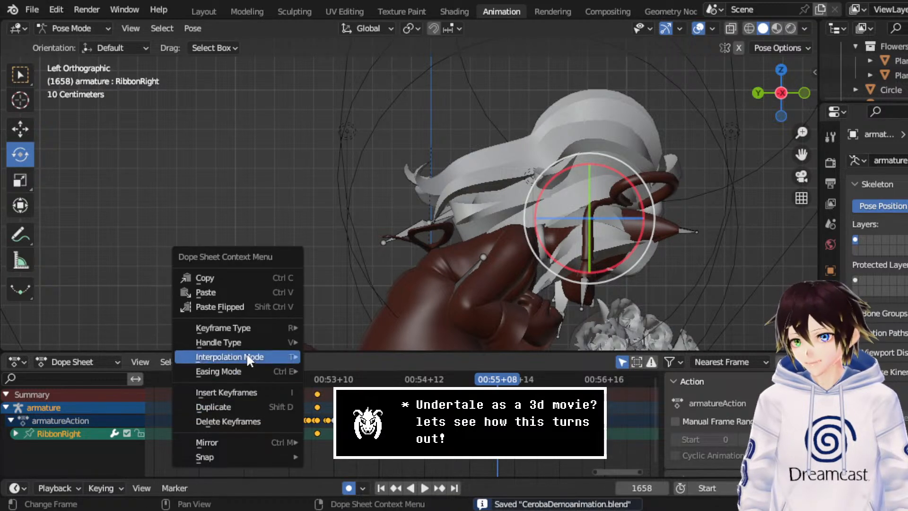
mouse_move(199, 327)
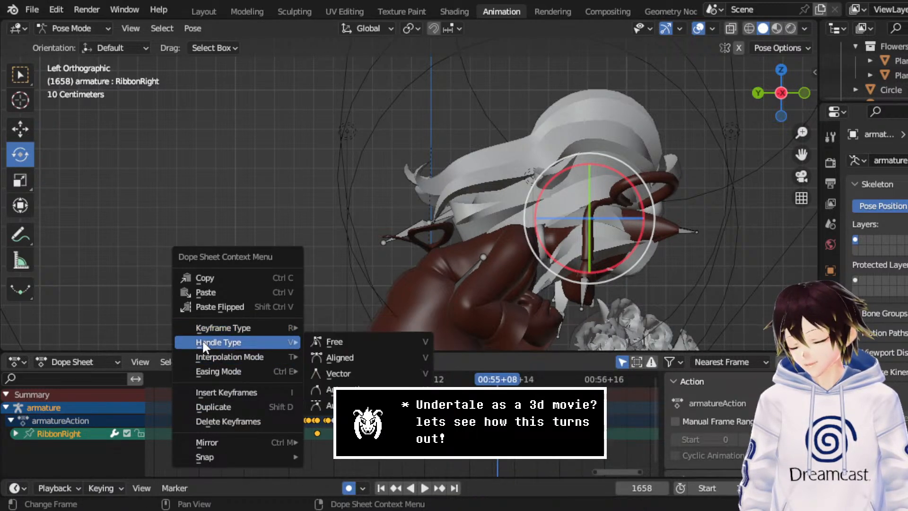
click(341, 390)
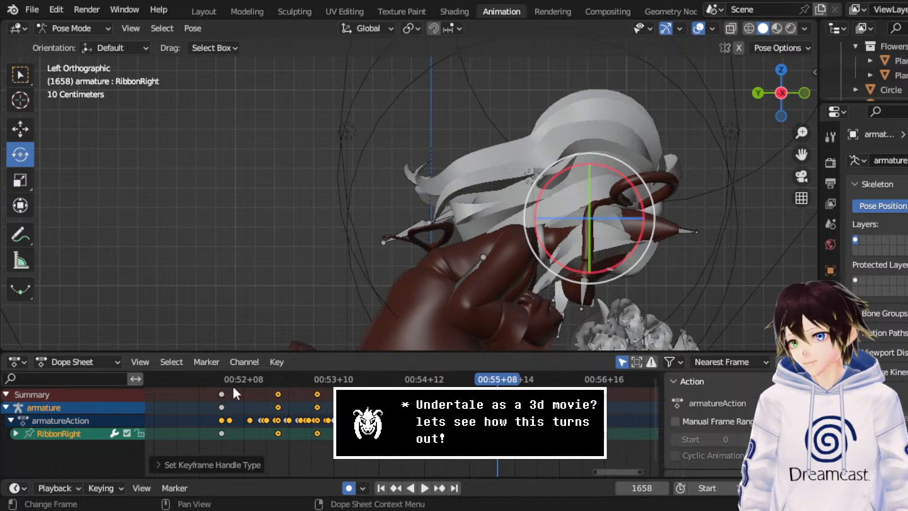
click(220, 379)
key(space)
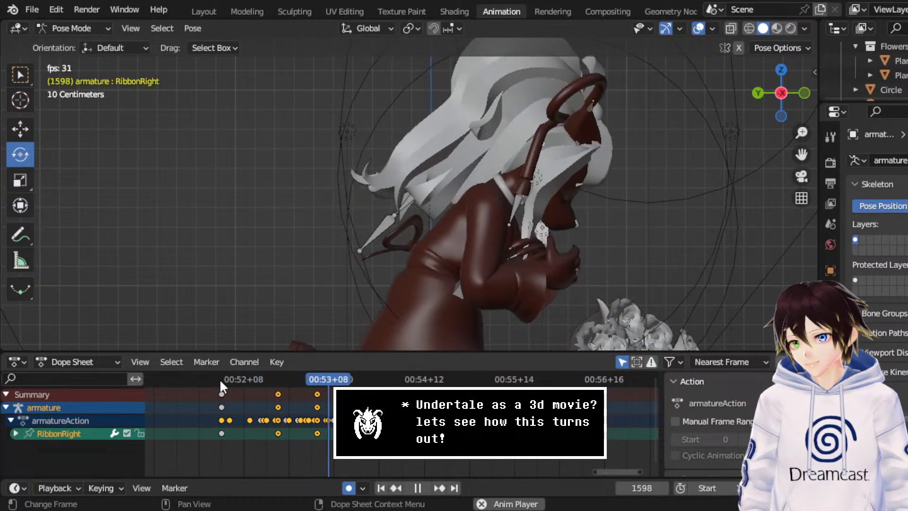
key(space)
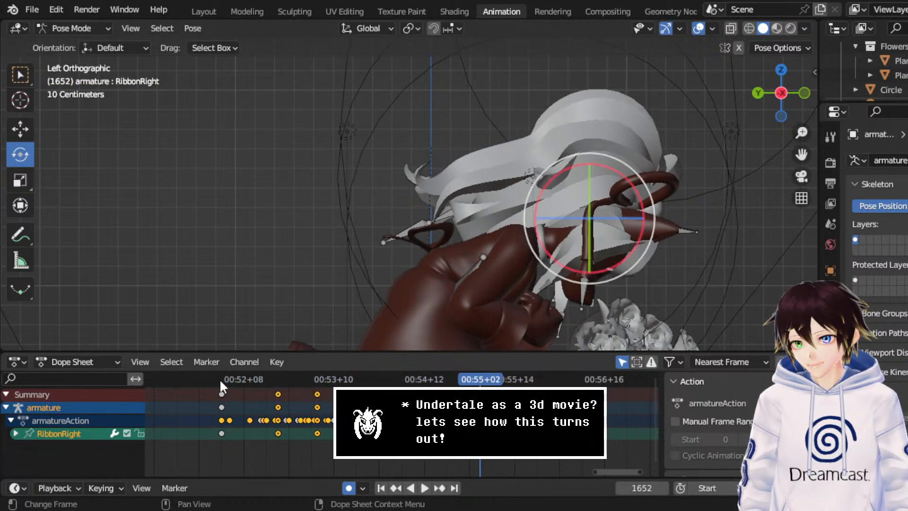
key(ctrl+s)
- Examine the full keyframe range and the bent-over pose at frame 1652 from several angles
scroll(402, 425, down, 5)
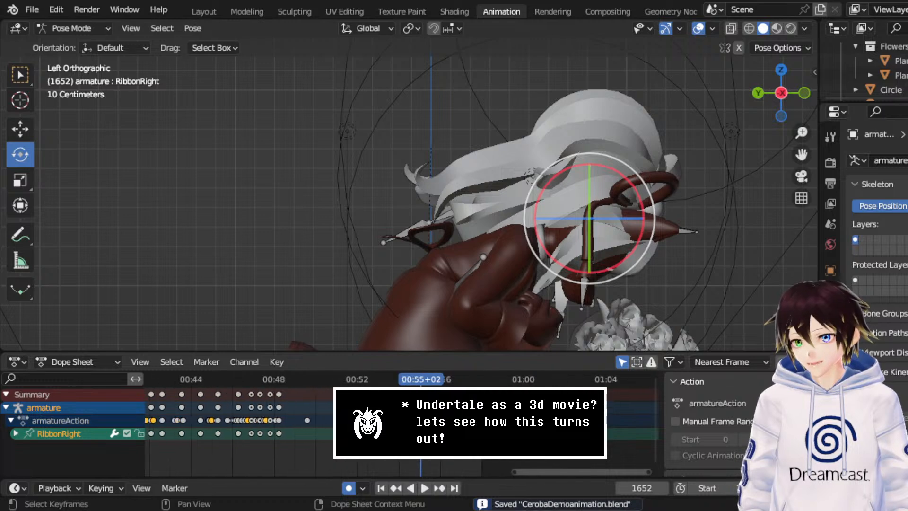
scroll(482, 461, down, 8)
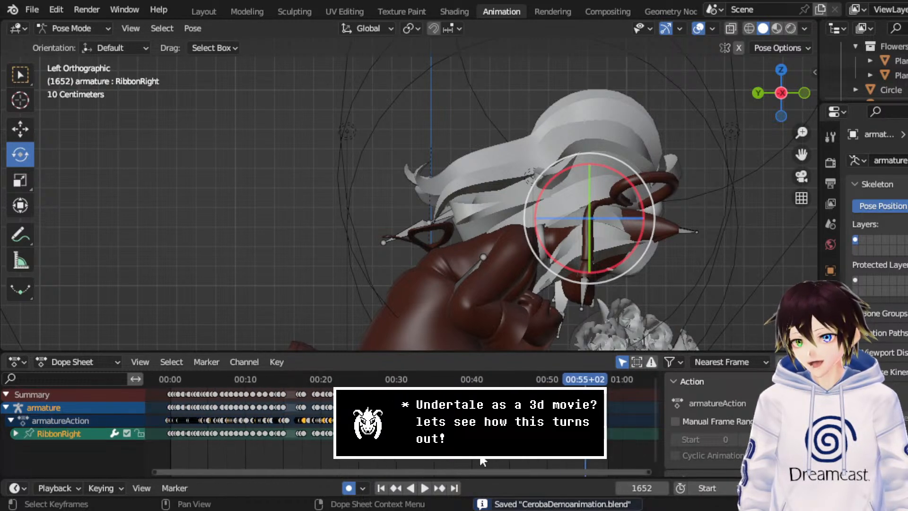
scroll(482, 461, down, 2)
middle_drag(534, 214, 450, 228)
scroll(449, 228, down, 4)
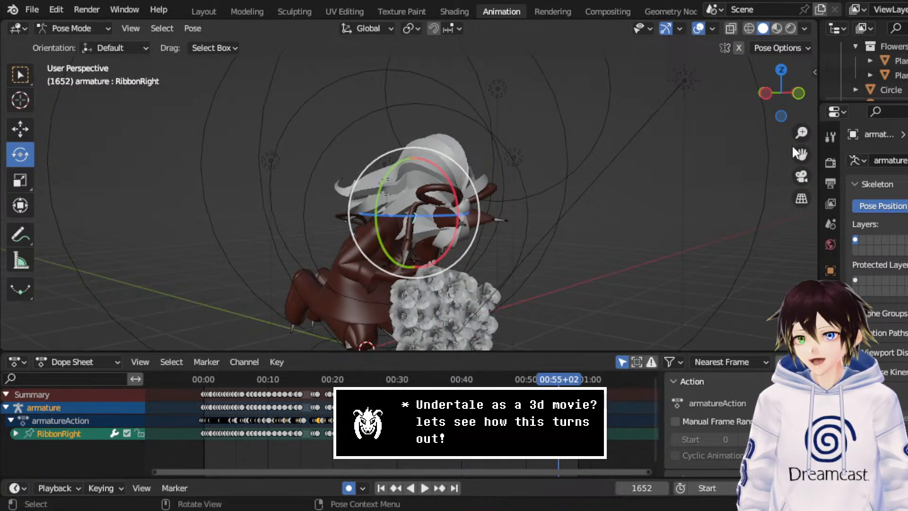
drag(795, 151, 835, 142)
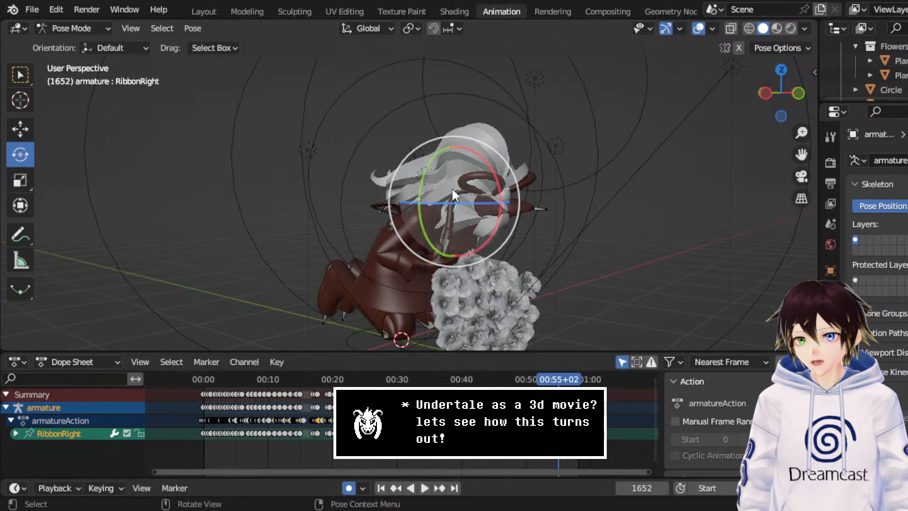
scroll(452, 188, up, 1)
middle_drag(551, 276, 511, 246)
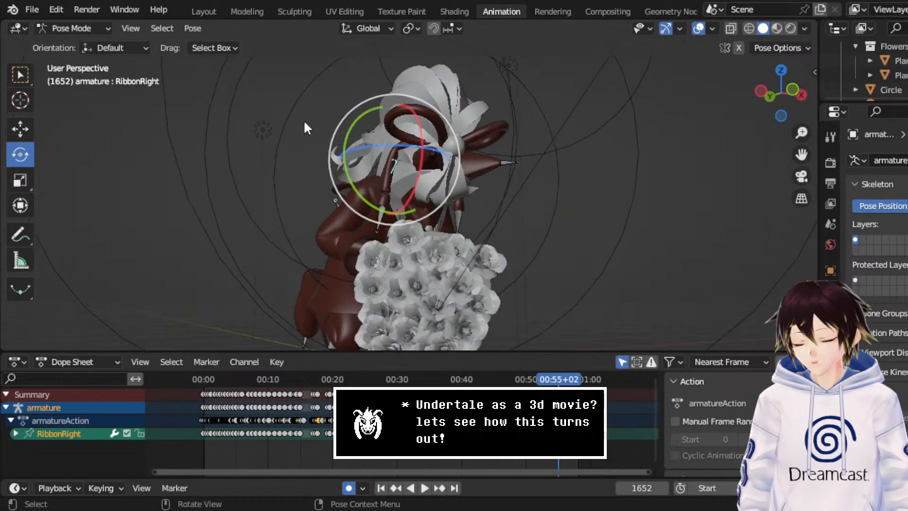
middle_drag(395, 229, 434, 229)
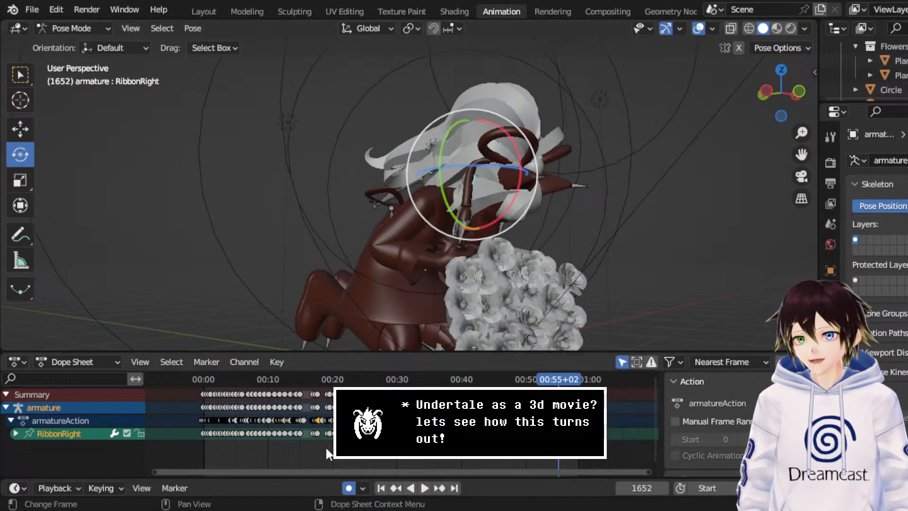
- Hide the viewport overlays and play the whole animation from frame 0
key(Home)
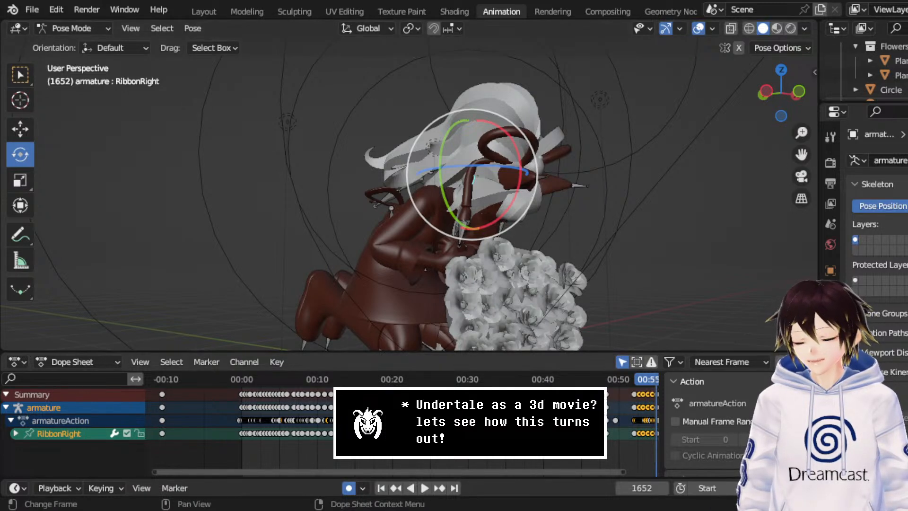
drag(261, 378, 241, 378)
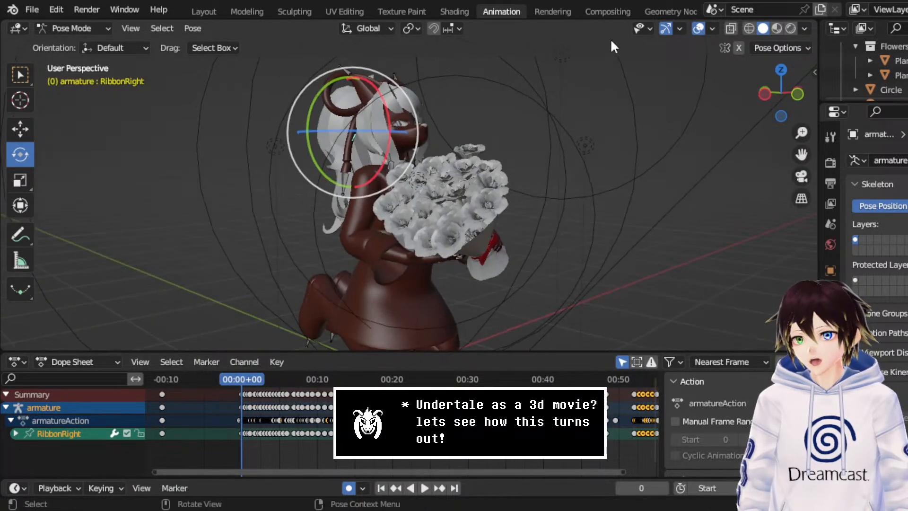
click(699, 29)
drag(805, 160, 853, 172)
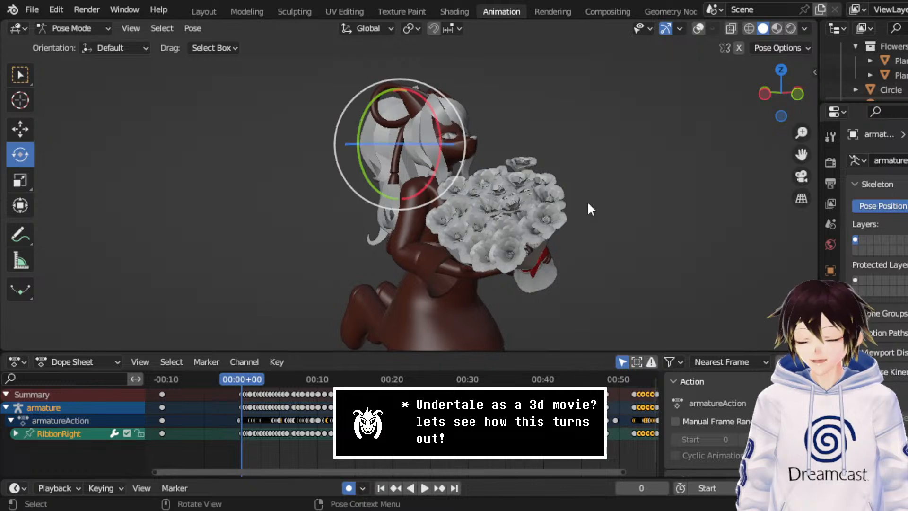
scroll(588, 204, up, 2)
key(space)
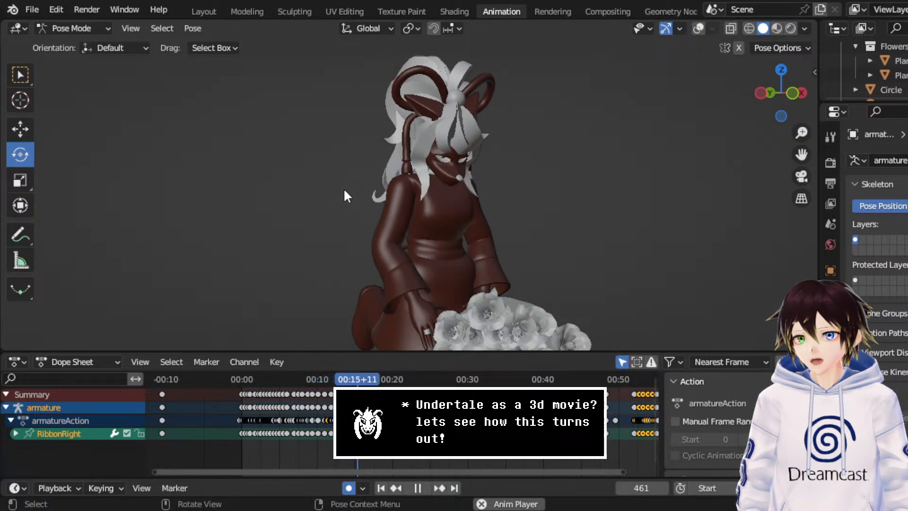
- Stop playback at frame 474, turn the viewport overlays back on and inspect the right ribbon from the side
key(space)
click(713, 28)
middle_drag(591, 123, 512, 121)
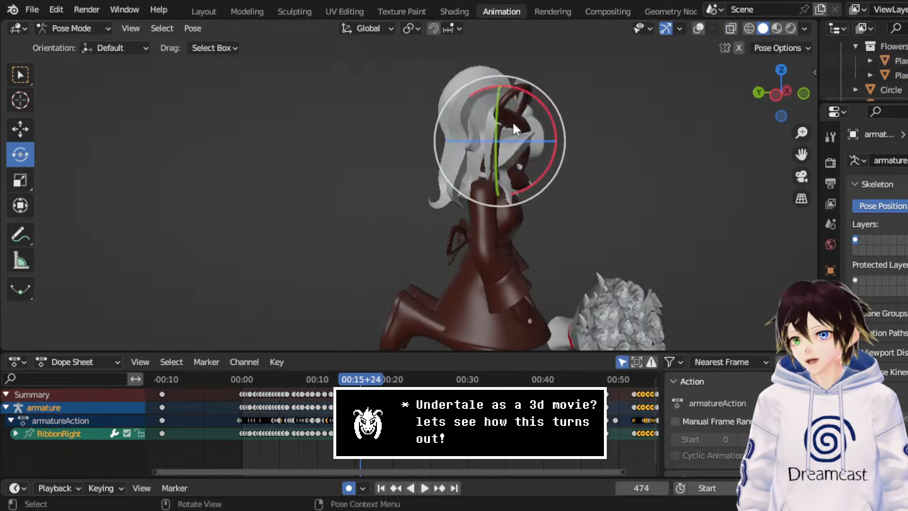
click(699, 29)
middle_drag(587, 123, 532, 152)
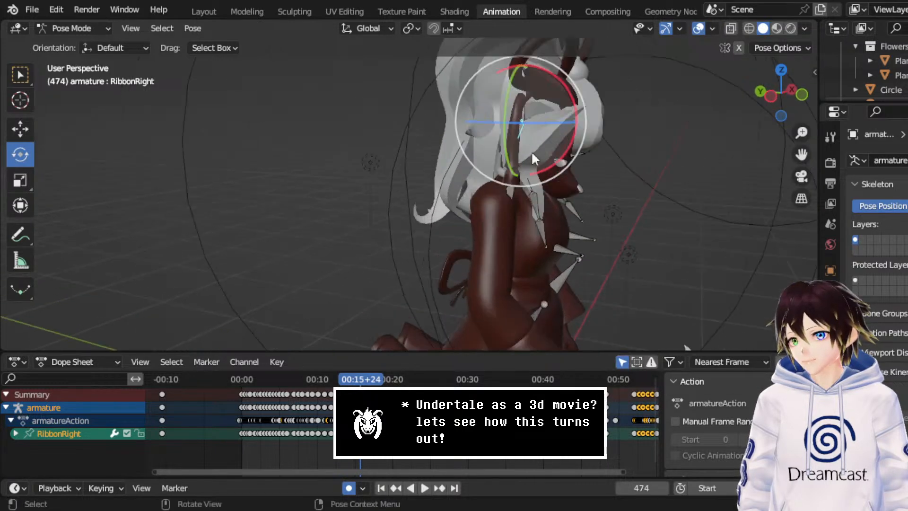
- Replay the ribbon's motion up close in the section leading up to frame 424
scroll(305, 419, up, 5)
middle_drag(304, 415, 382, 416)
scroll(382, 416, up, 6)
drag(371, 381, 316, 389)
key(space)
key(space)
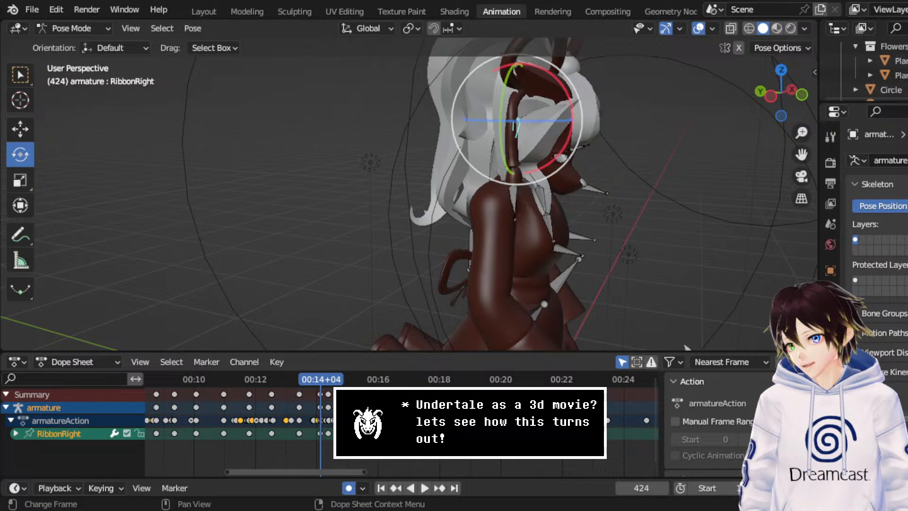
- Select the two neighbouring RibbonRight keyframes at about frame 424 and set their handle type to Automatic, checking playback in between
click(327, 395)
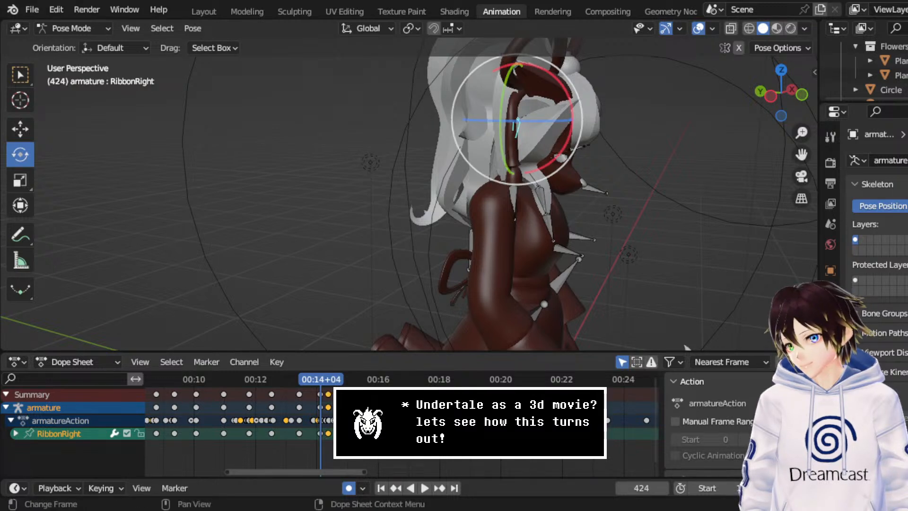
right_click(313, 396)
mouse_move(262, 376)
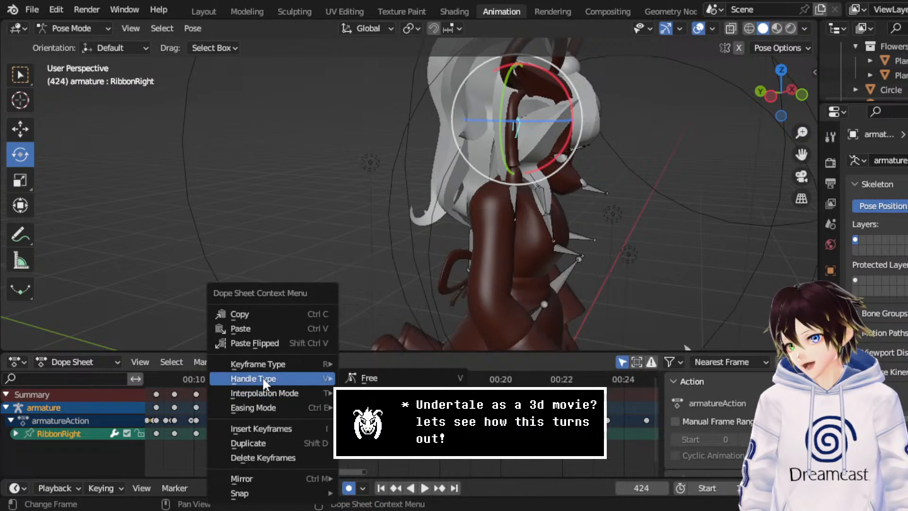
click(369, 378)
click(285, 382)
key(space)
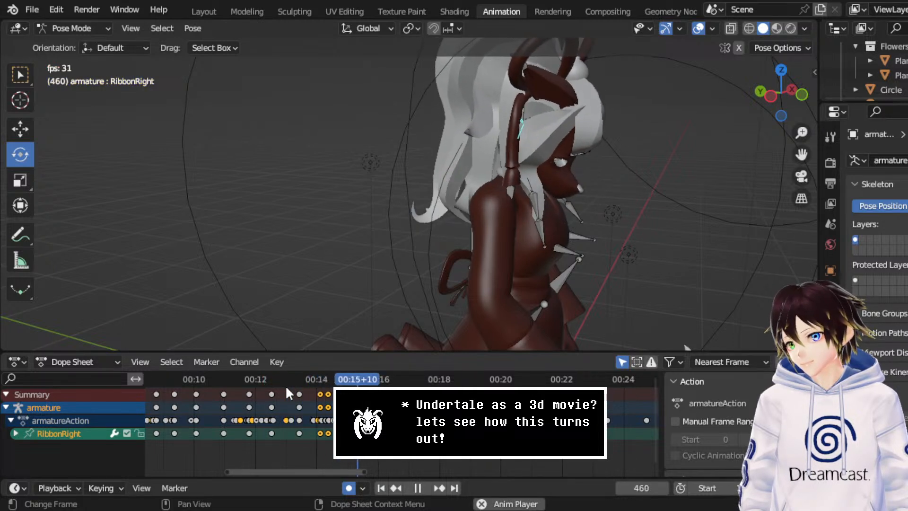
key(space)
right_click(319, 387)
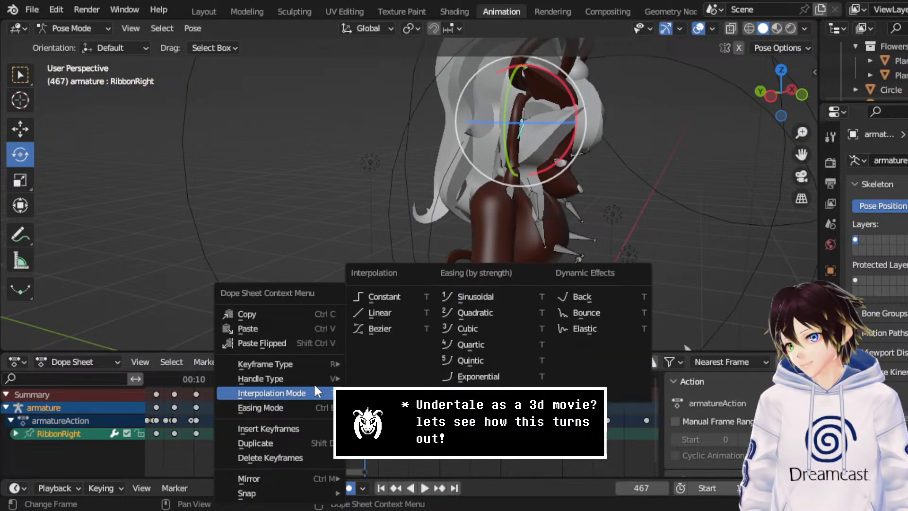
click(374, 422)
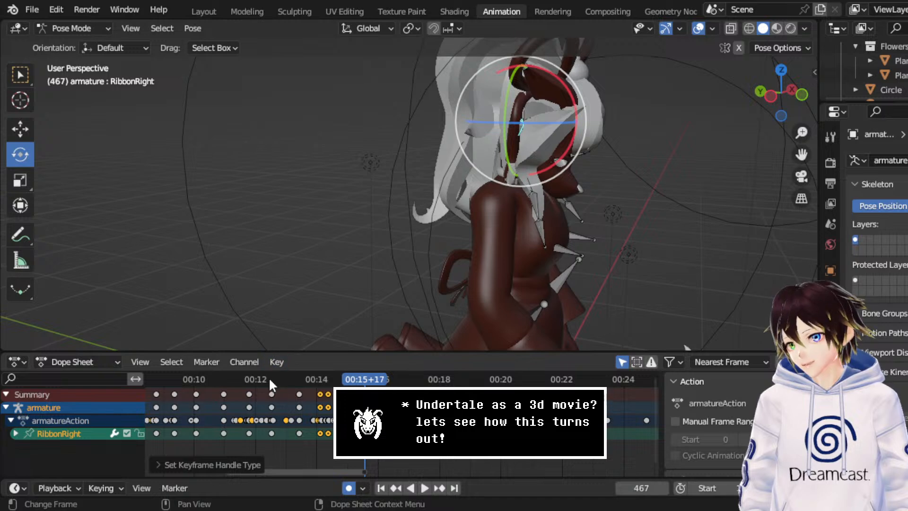
- Replay the swing from a front angle, slightly rotate the RibbonRight bone at frame 462 and go back to frame 393 for checking
click(282, 380)
middle_drag(470, 228, 436, 225)
key(space)
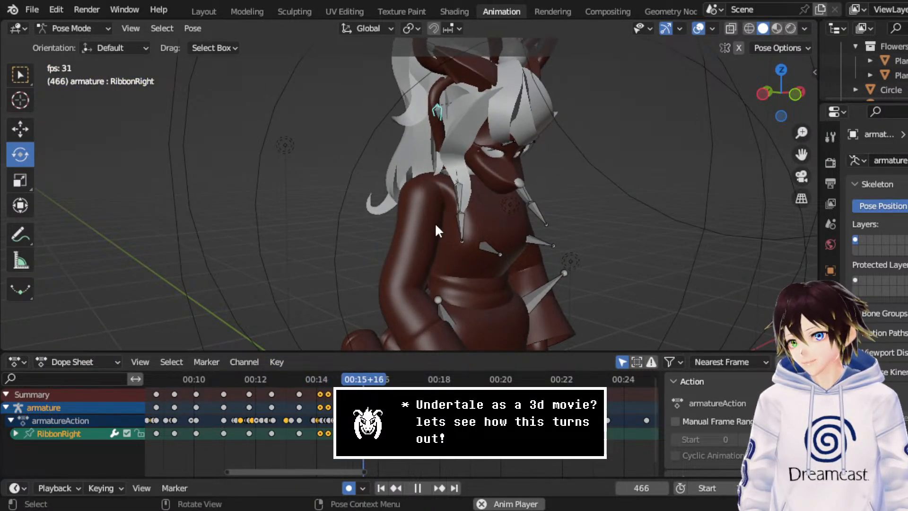
key(space)
drag(370, 383, 361, 386)
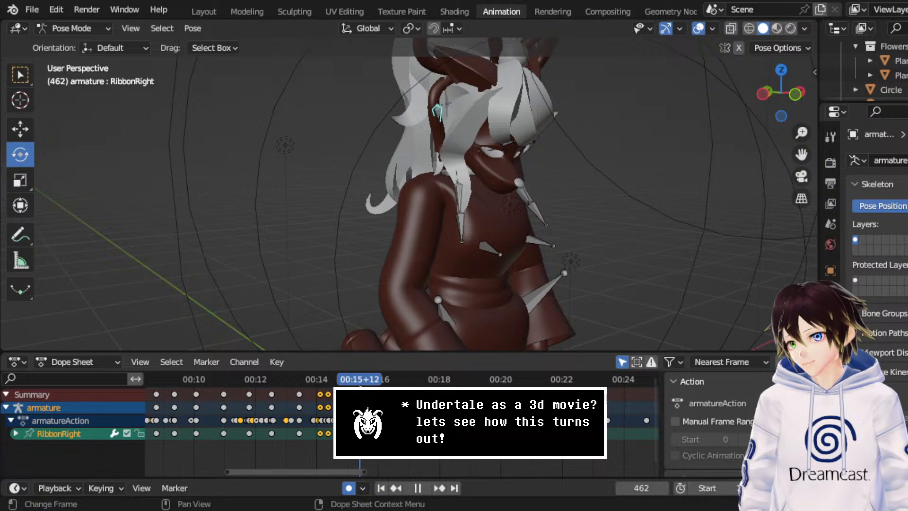
middle_drag(402, 106, 361, 76)
drag(362, 77, 387, 79)
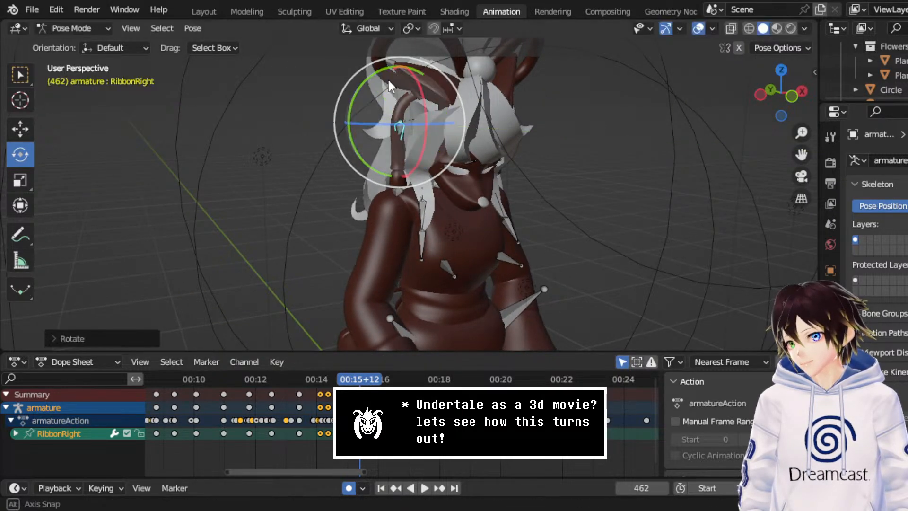
middle_drag(388, 78, 441, 72)
drag(306, 376, 289, 375)
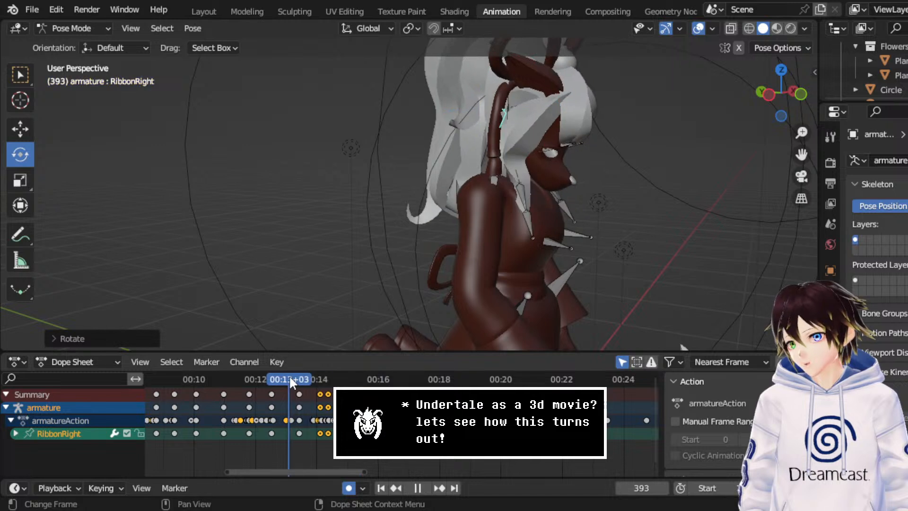
- Move the RibbonRight keyframe that follows 00:15 to just before 00:16, replay the motion, and save the file
key(space)
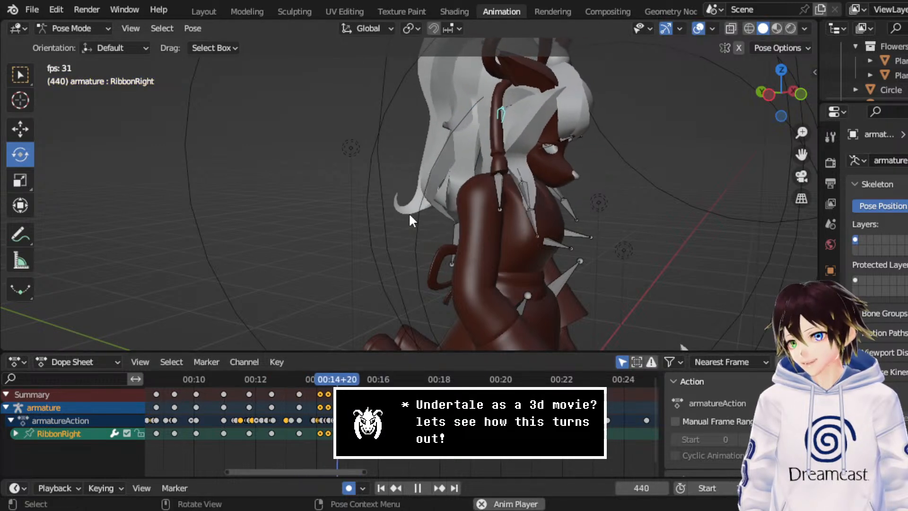
key(space)
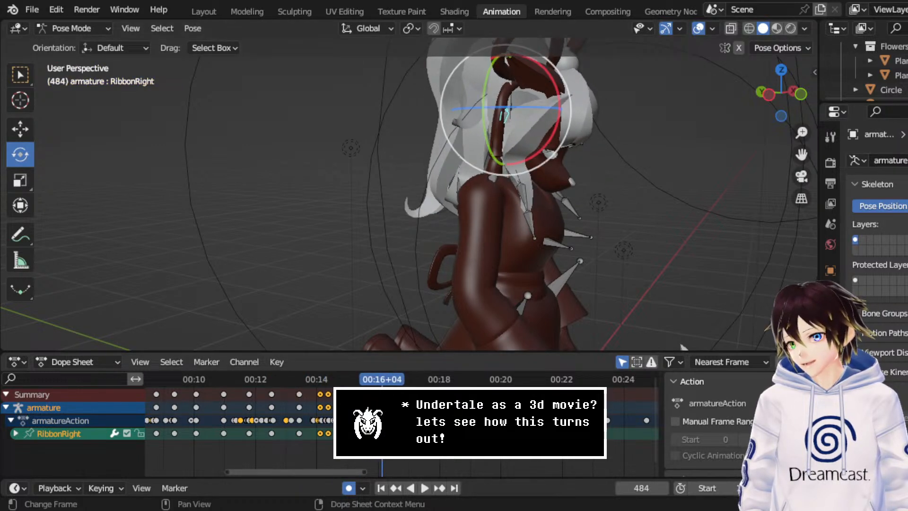
drag(360, 407, 372, 407)
drag(289, 380, 268, 381)
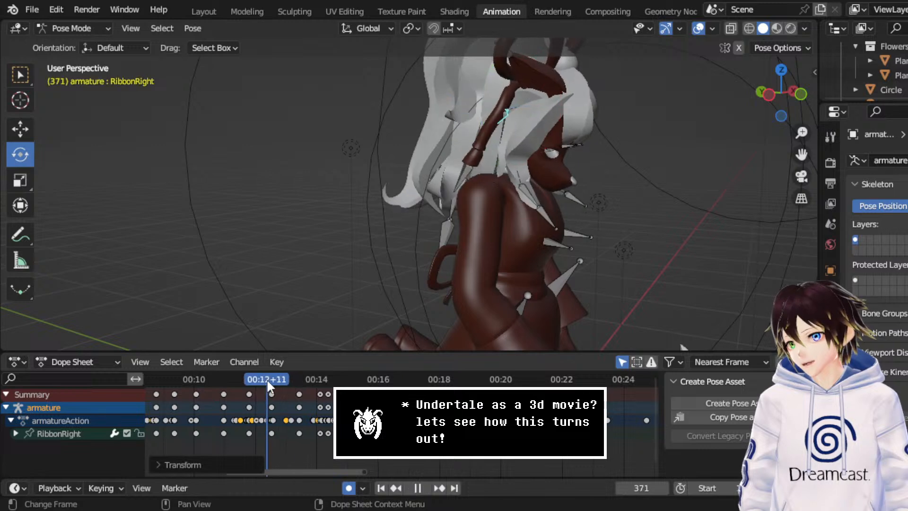
key(space)
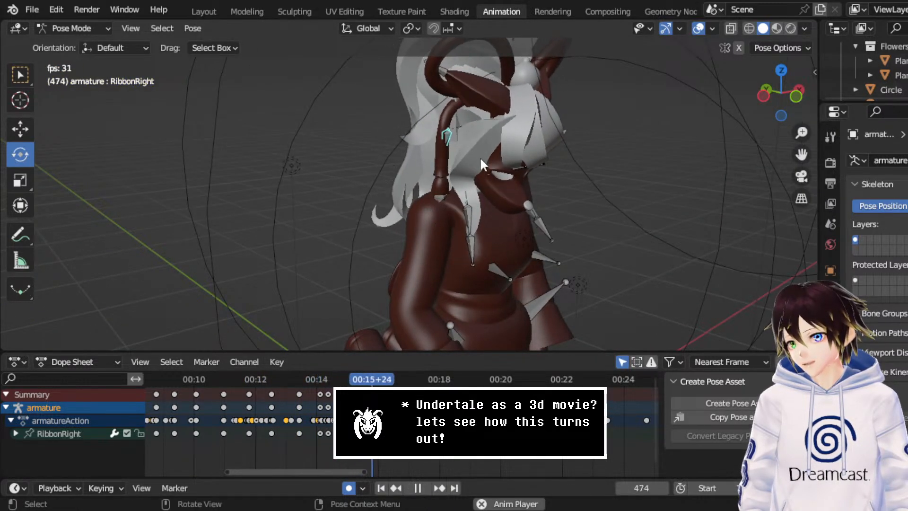
key(space)
middle_drag(479, 157, 481, 176)
key(ctrl+s)
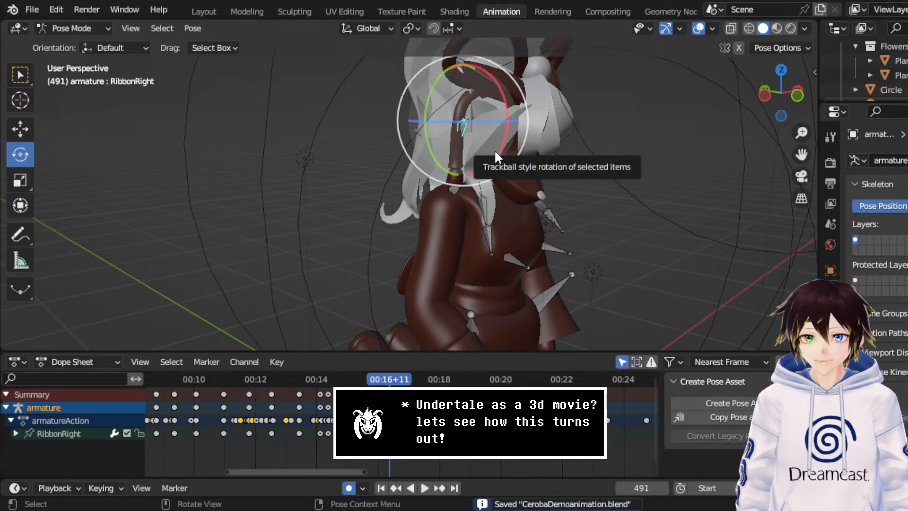
- Select the two RibbonRight keyframes between 00:17 and 00:18 and change their handle type
ctrl+scroll(275, 400, down, 5)
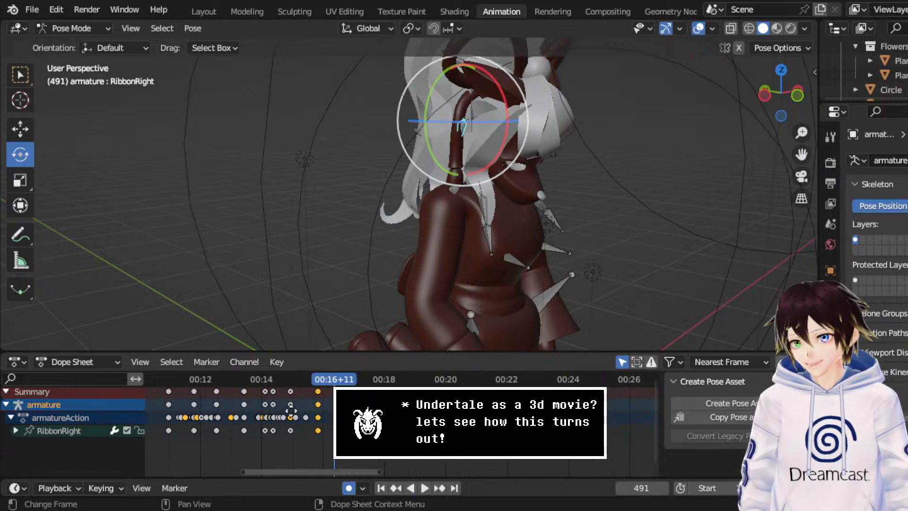
key(space)
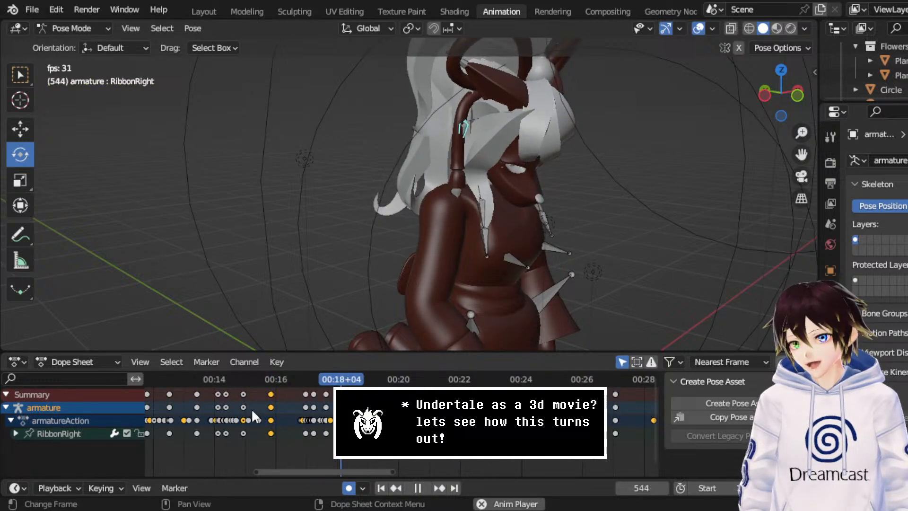
key(space)
key(b)
right_click(310, 386)
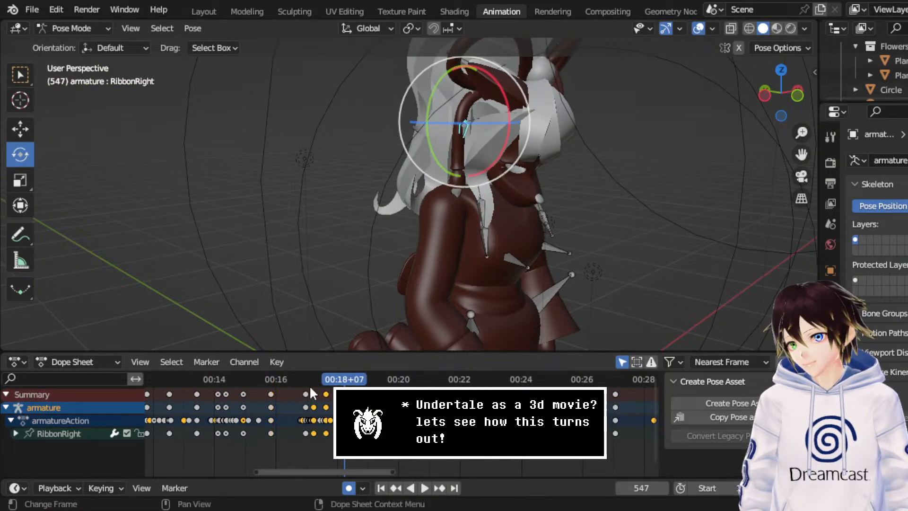
right_click(309, 385)
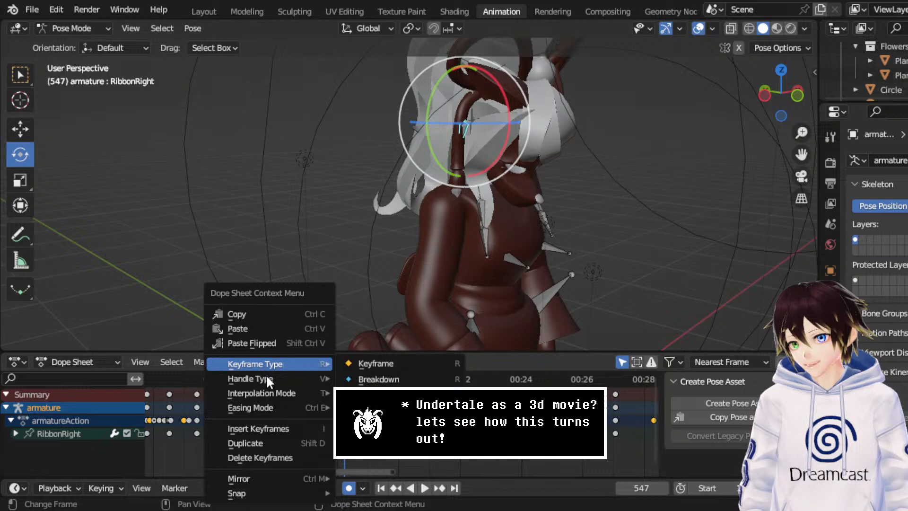
mouse_move(247, 381)
click(373, 422)
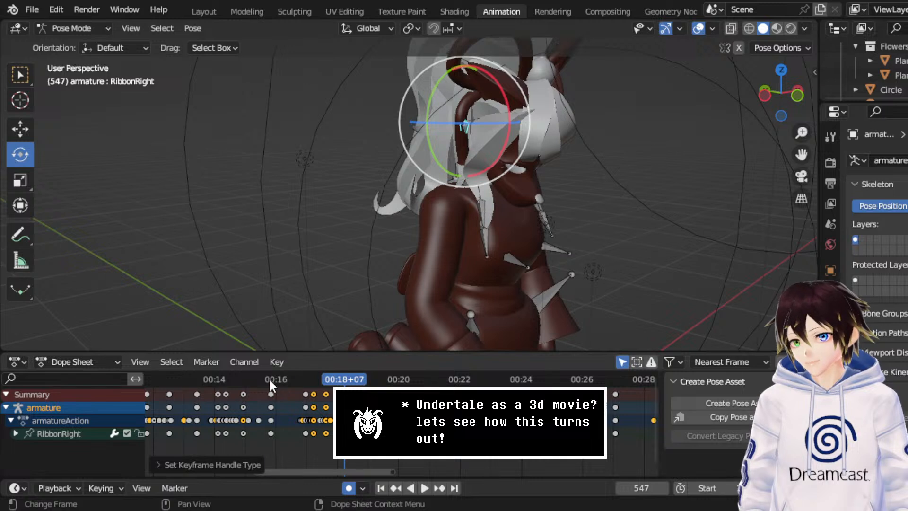
- Rotate the RibbonRight bone slightly at frame 550 and replay the motion from shortly before 00:16
key(space)
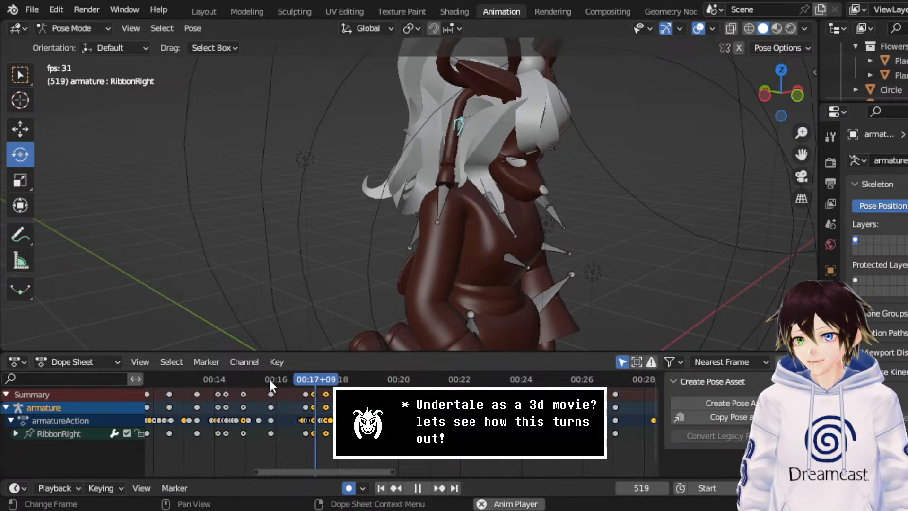
key(space)
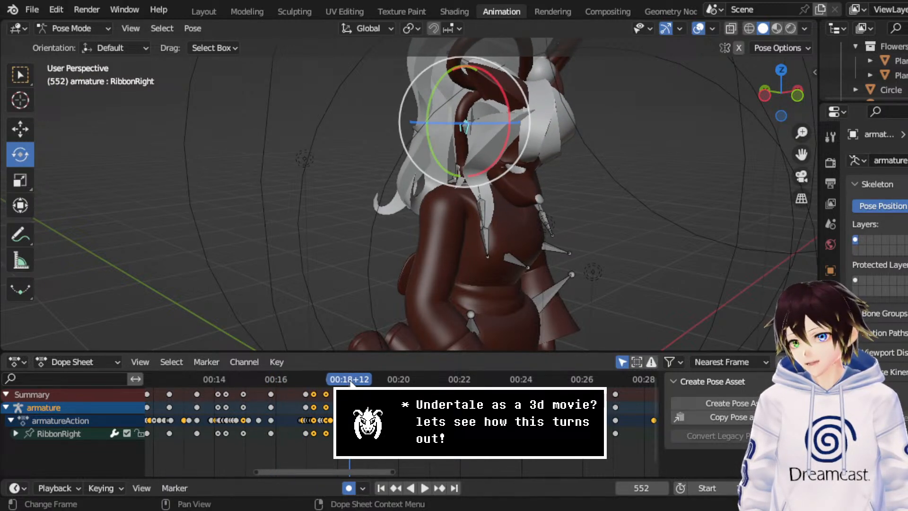
drag(351, 383, 348, 383)
drag(442, 76, 449, 72)
middle_drag(477, 133, 420, 138)
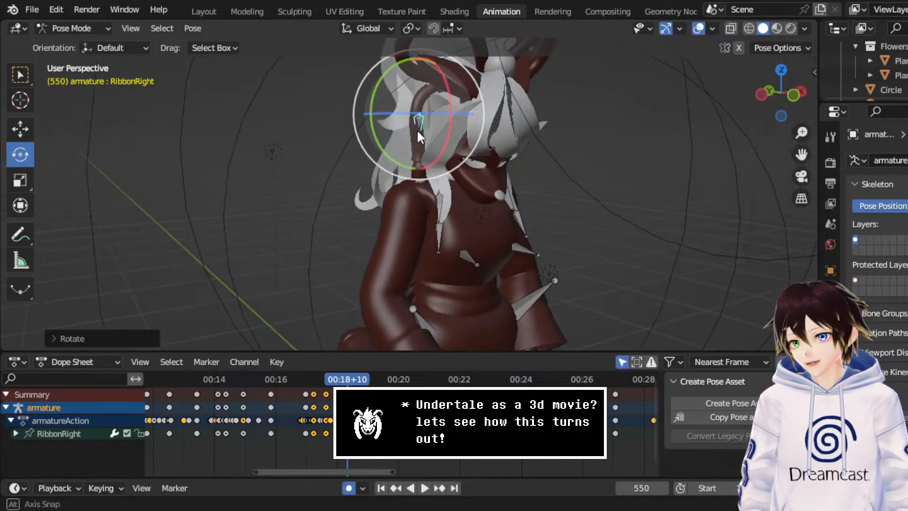
drag(402, 81, 388, 75)
click(268, 376)
key(space)
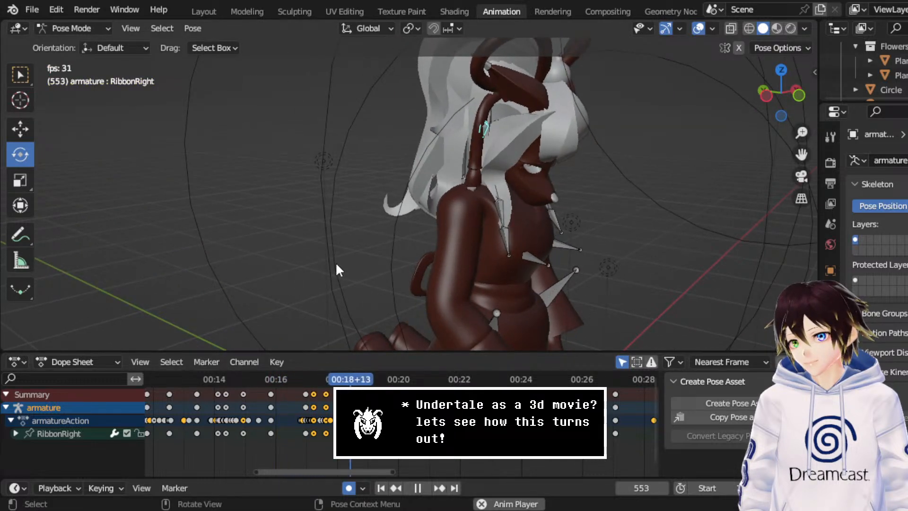
key(space)
- Play the animation past 00:21 and change the handle type of the selected RibbonRight keyframes near 00:20
key(space)
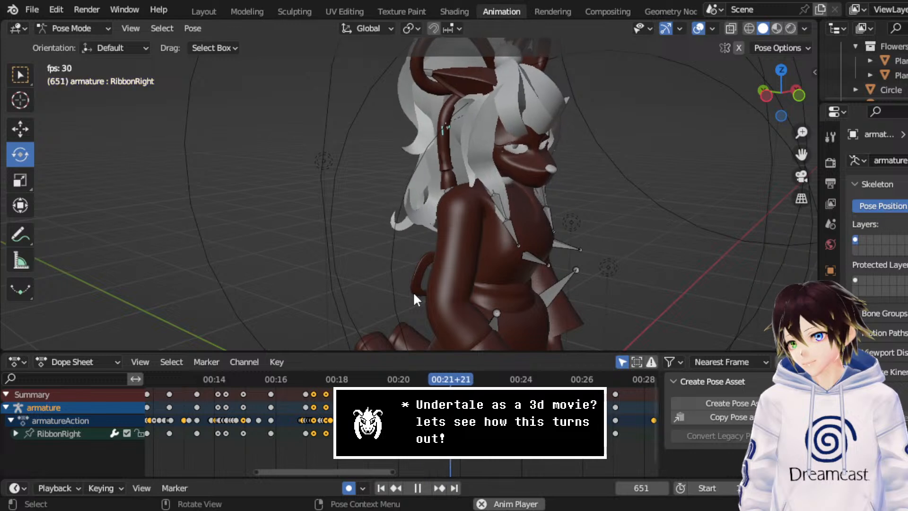
key(space)
click(373, 379)
key(space)
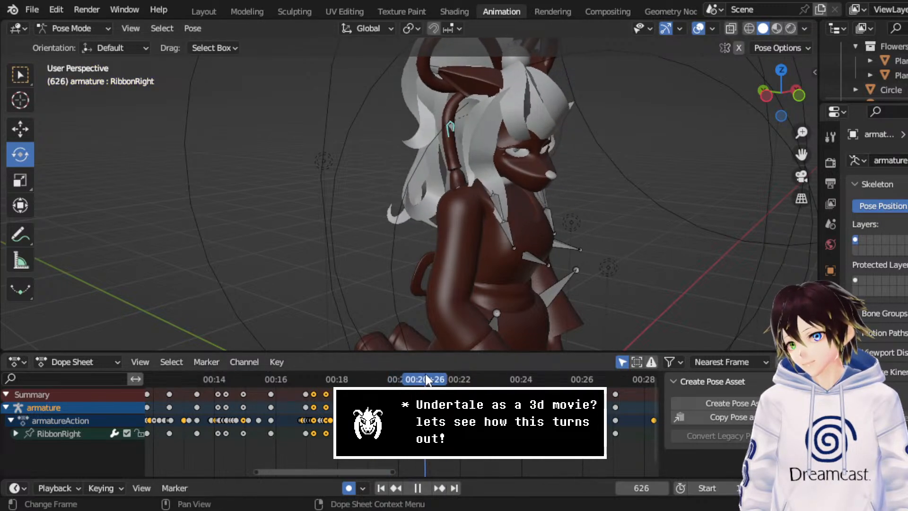
key(space)
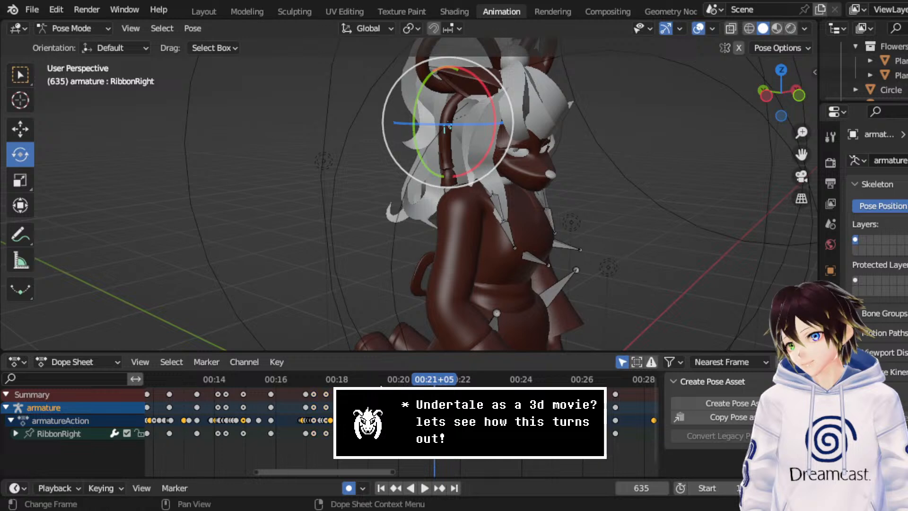
right_click(364, 378)
mouse_move(364, 381)
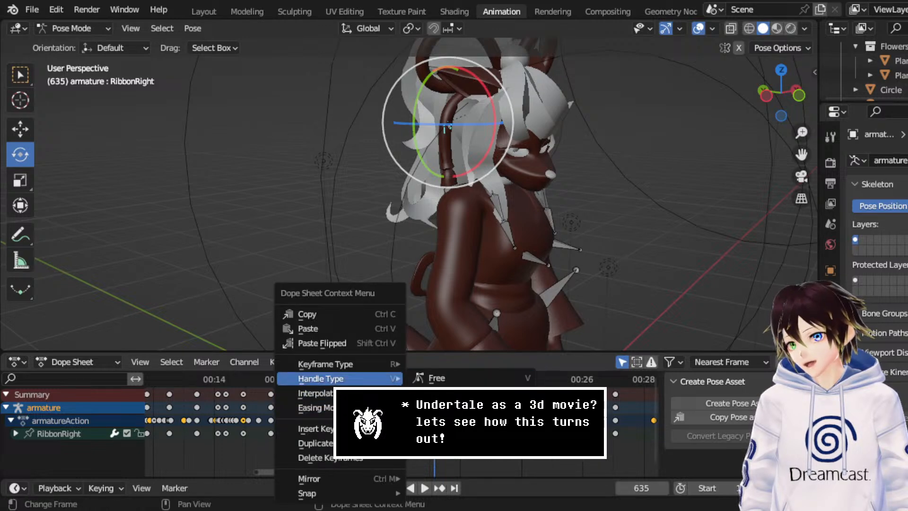
click(437, 378)
- Replay the ribbon motion from about 00:19 and save the animation file
click(366, 377)
key(space)
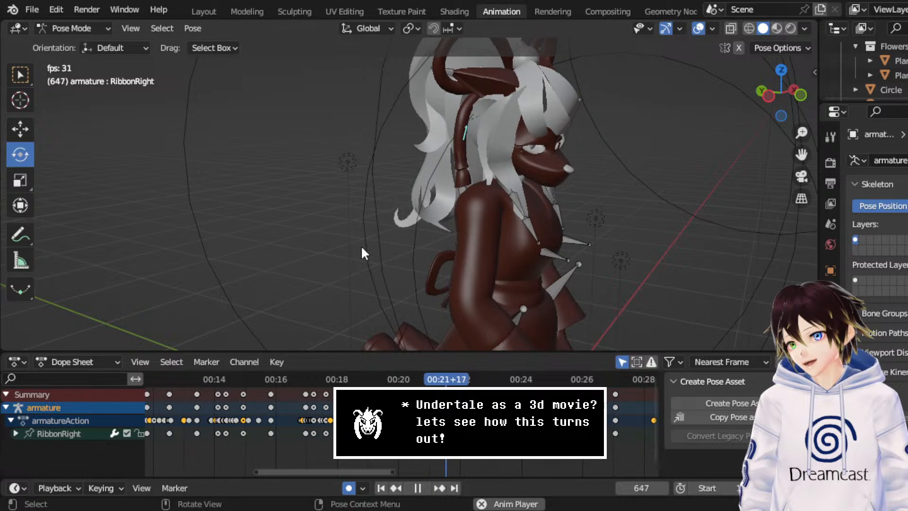
key(space)
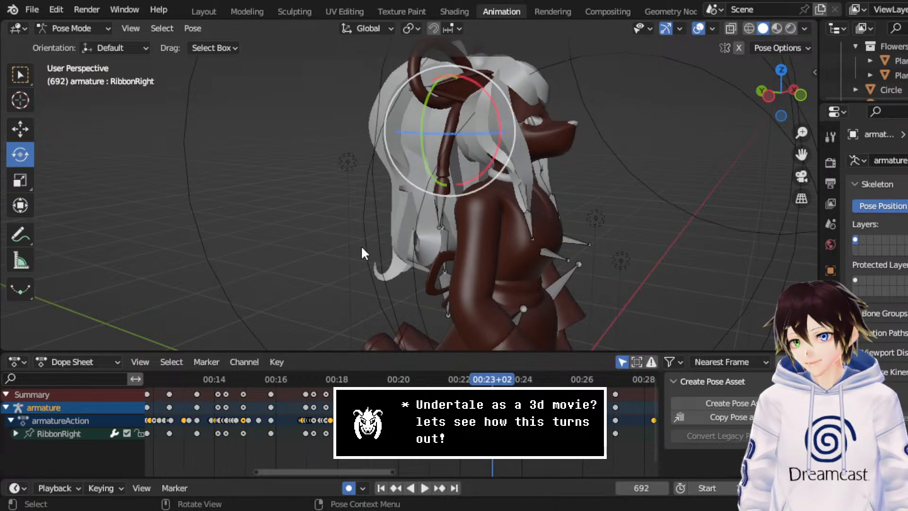
key(ctrl+s)
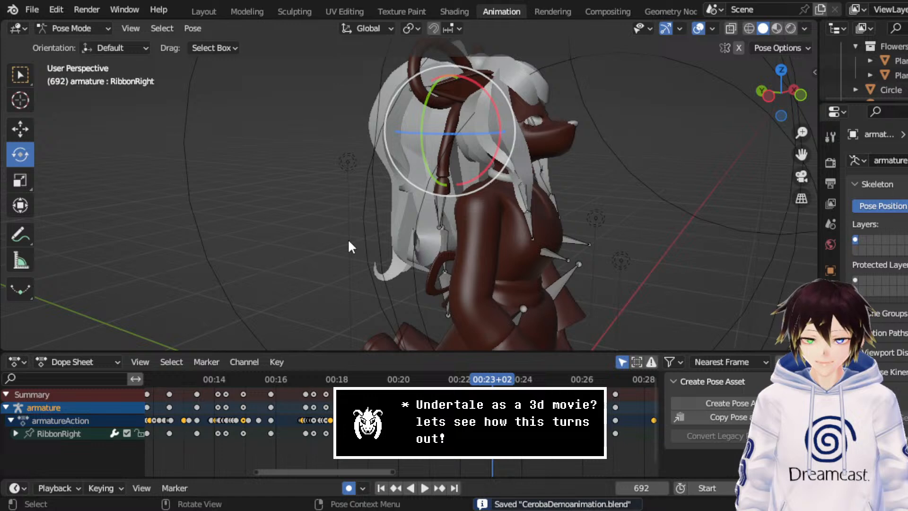
- Examine the ribbon motion by playing the animation onward, from about 00:06, and again from about 00:36
middle_drag(336, 272, 326, 214)
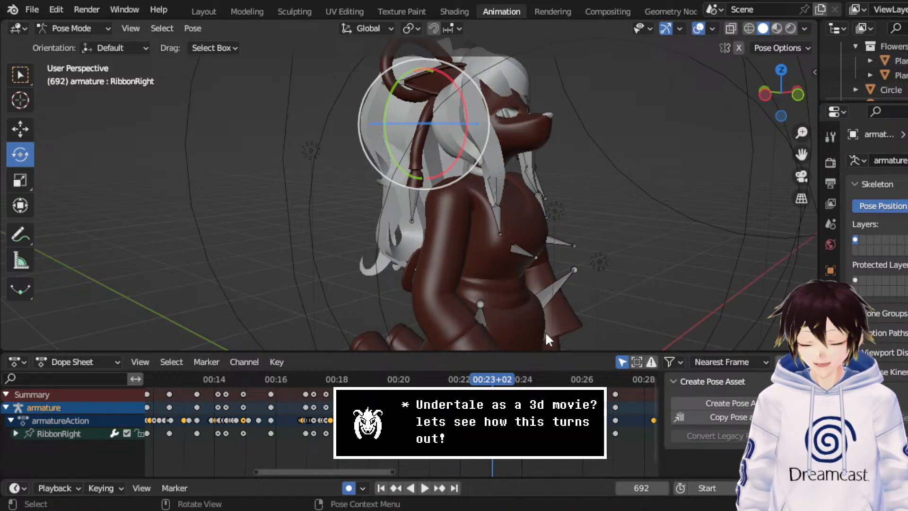
key(space)
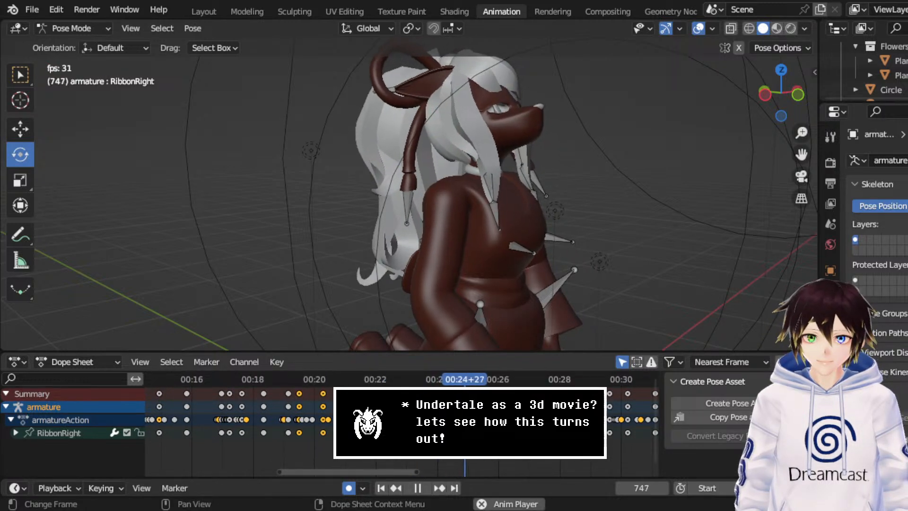
key(space)
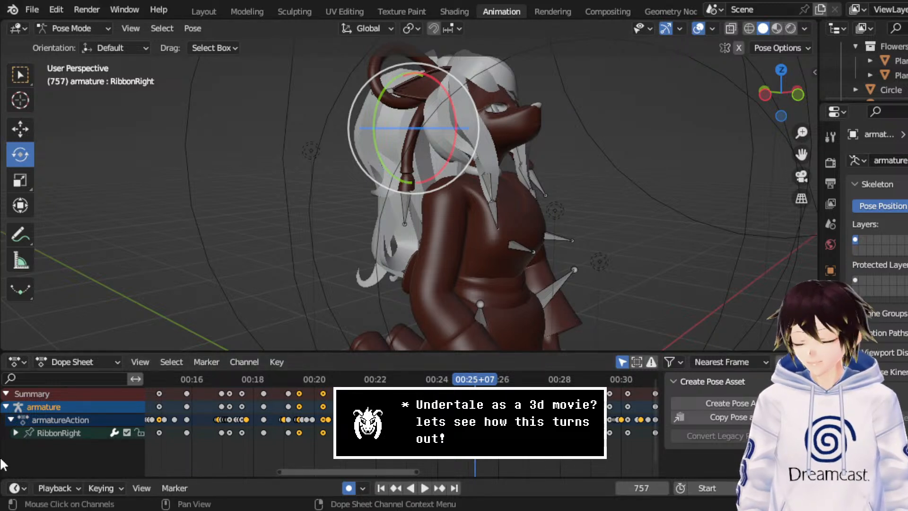
key(Home)
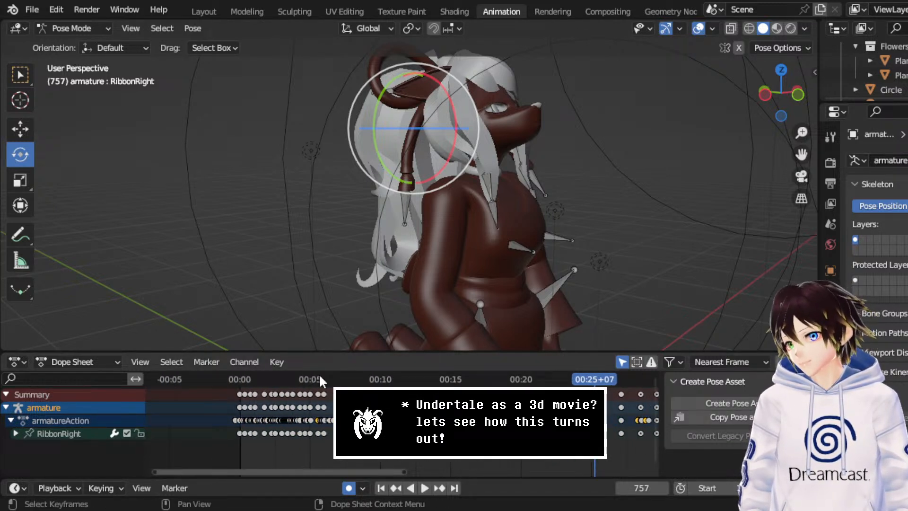
click(319, 377)
key(space)
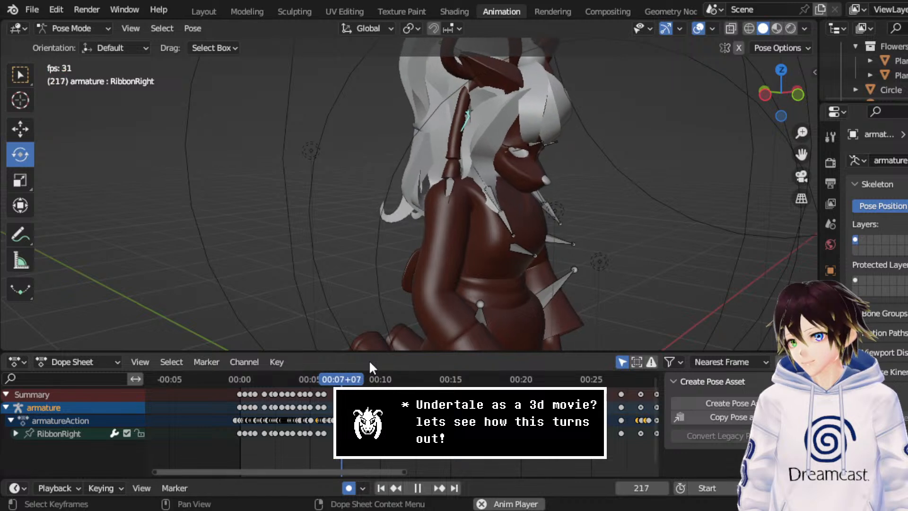
scroll(402, 421, up, 1)
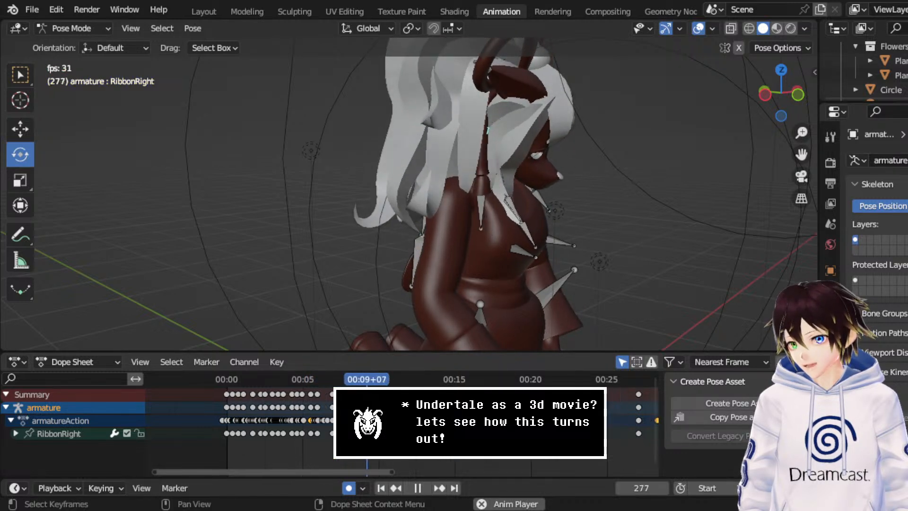
middle_drag(502, 417, 313, 405)
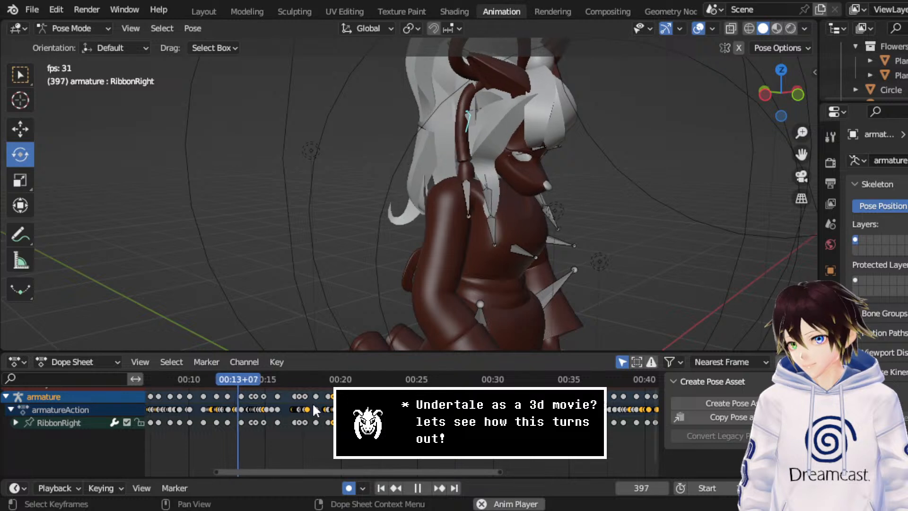
middle_drag(420, 433, 367, 424)
click(362, 381)
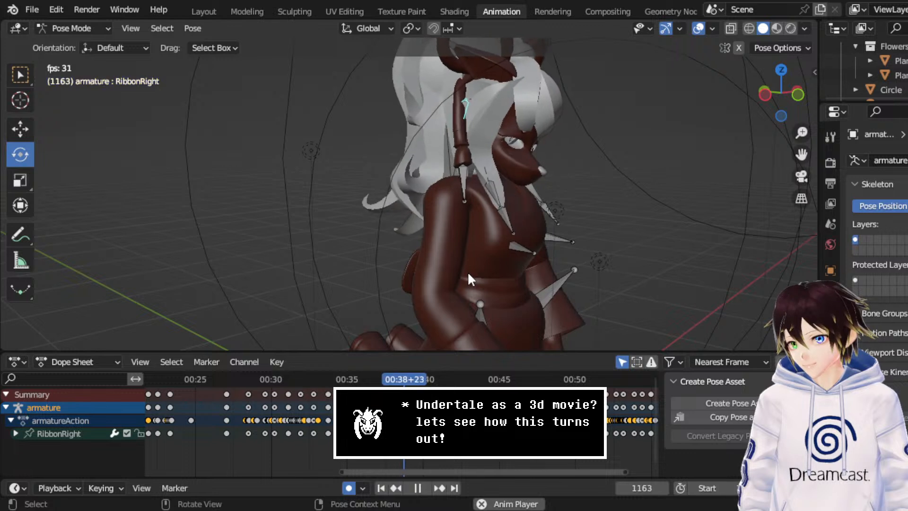
key(space)
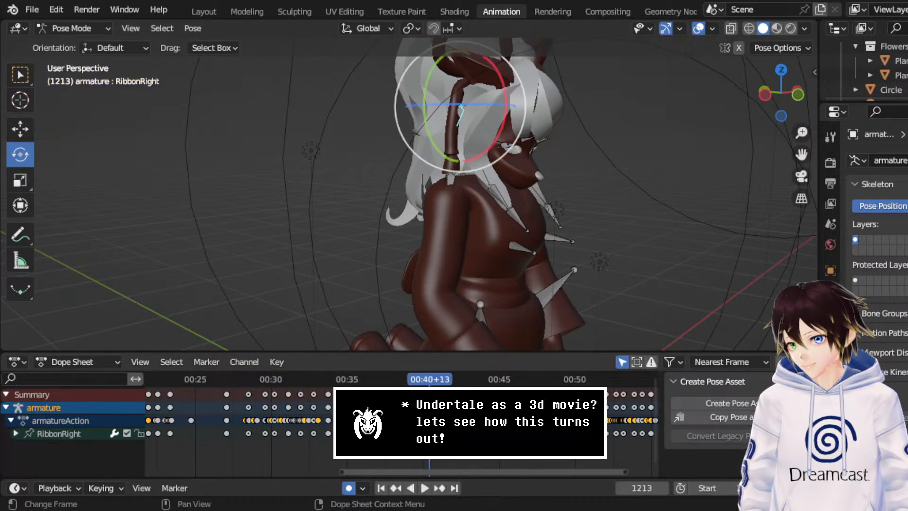
- Change the handle type of the selected RibbonRight keyframes shortly before 00:40
drag(414, 407, 394, 423)
key(ctrl+z)
scroll(401, 407, up, 5)
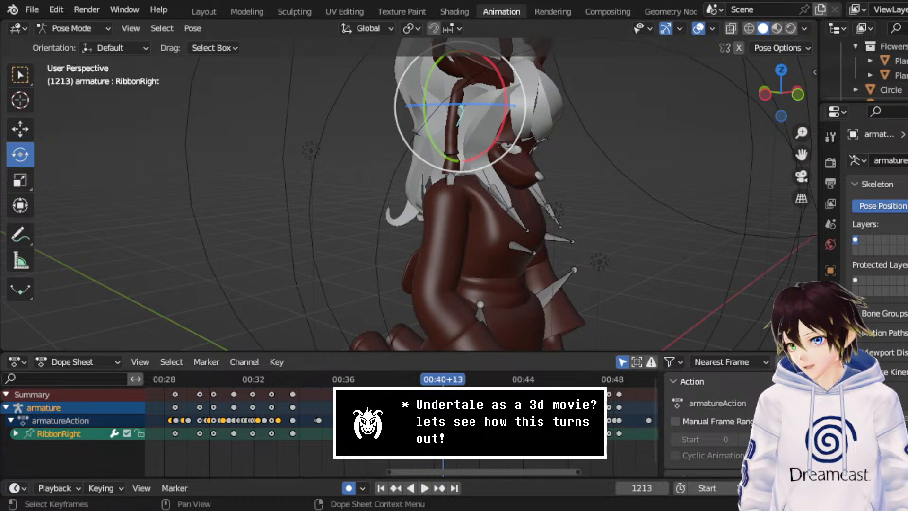
right_click(397, 393)
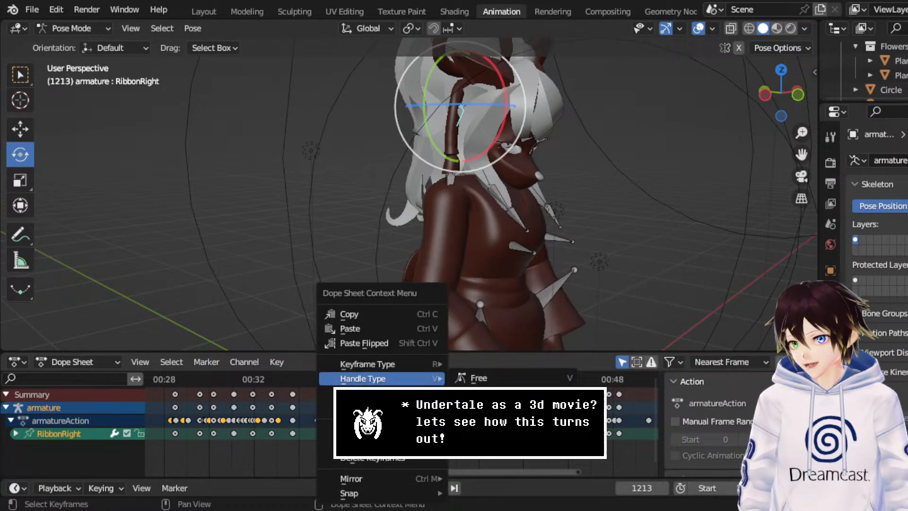
click(492, 422)
- Replay the ribbon motion from about 00:37 to 00:41 while viewing it from different angles
click(367, 380)
key(space)
middle_drag(446, 277, 444, 247)
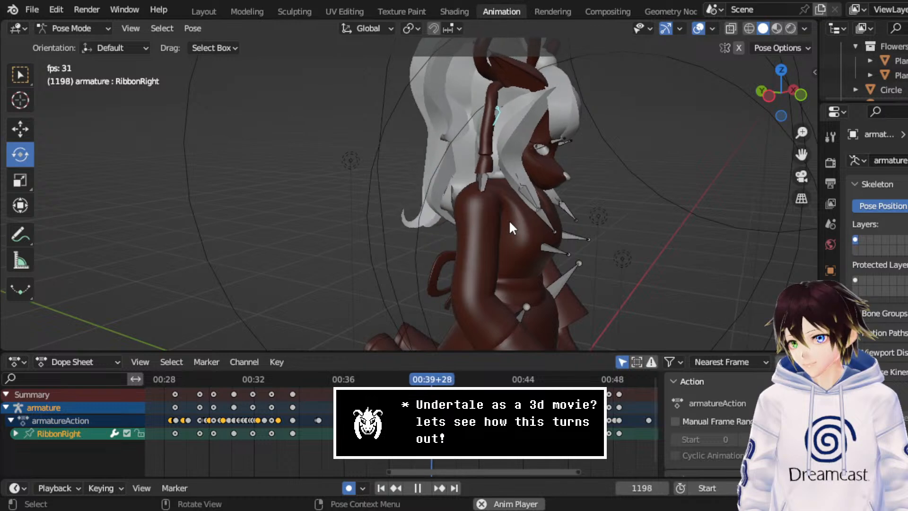
middle_drag(509, 221, 489, 217)
key(space)
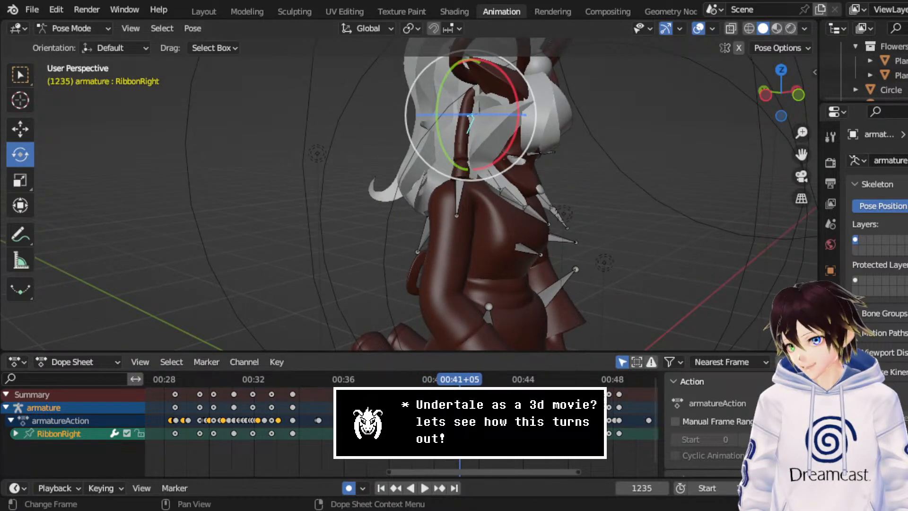
- Change the handle type of the selected RibbonRight keyframes around 00:40
right_click(399, 381)
mouse_move(401, 382)
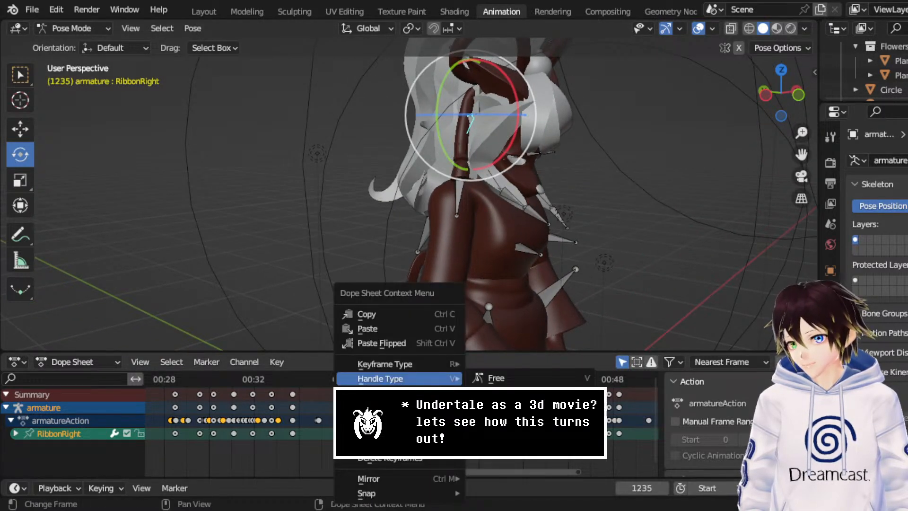
click(504, 422)
- Examine the ribbon motion by playing the animation from before 00:40 and again from just before 00:41
click(381, 372)
key(space)
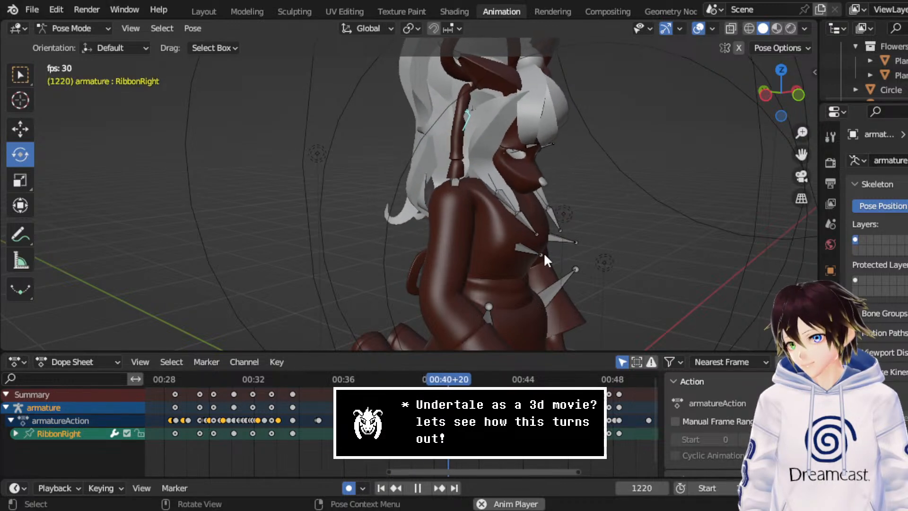
key(space)
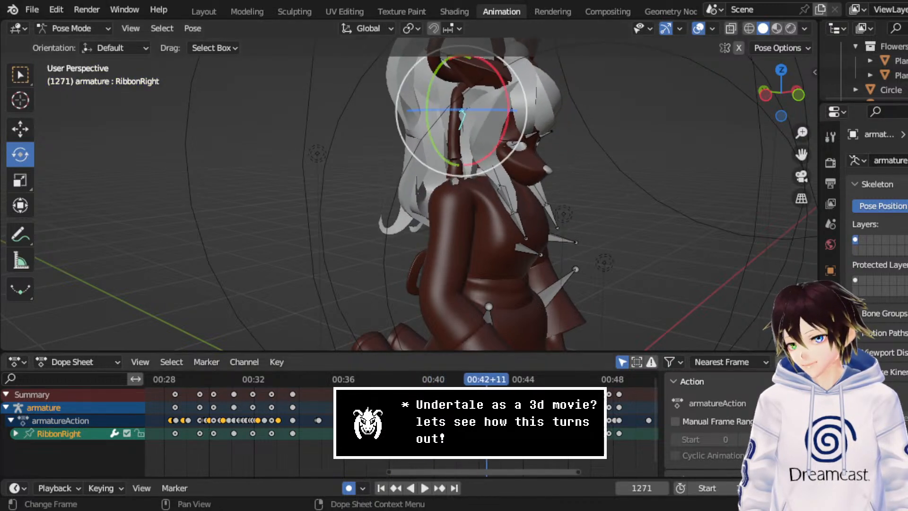
click(450, 379)
key(space)
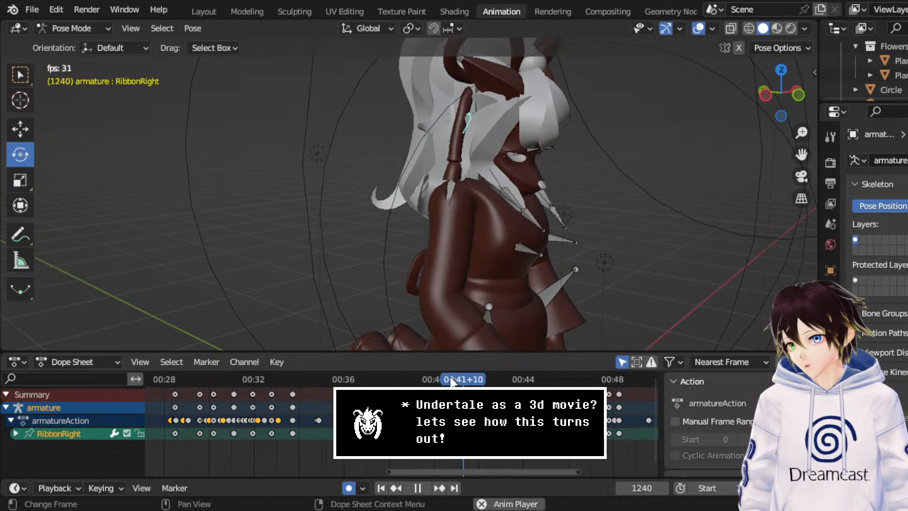
key(space)
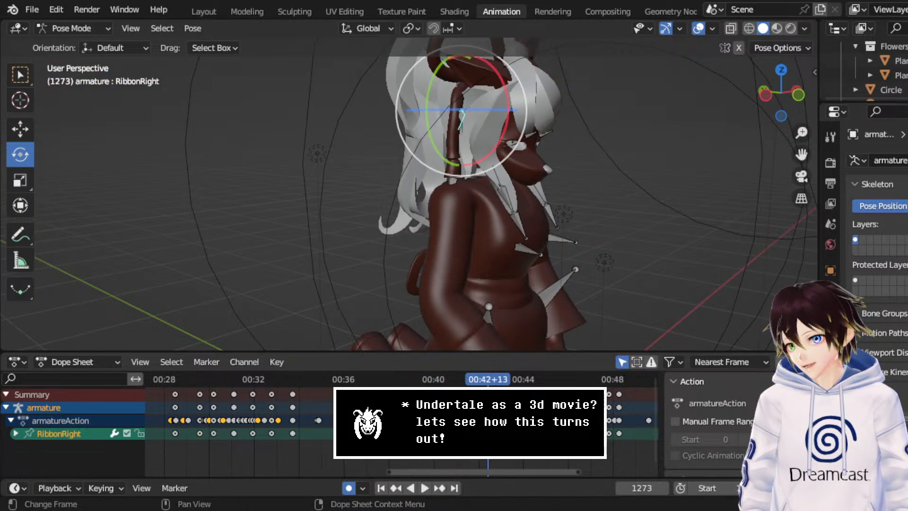
- Undo the keyframe transform and change the handle type of the selected RibbonRight keyframes between about 00:41 and 00:43
drag(448, 420, 450, 421)
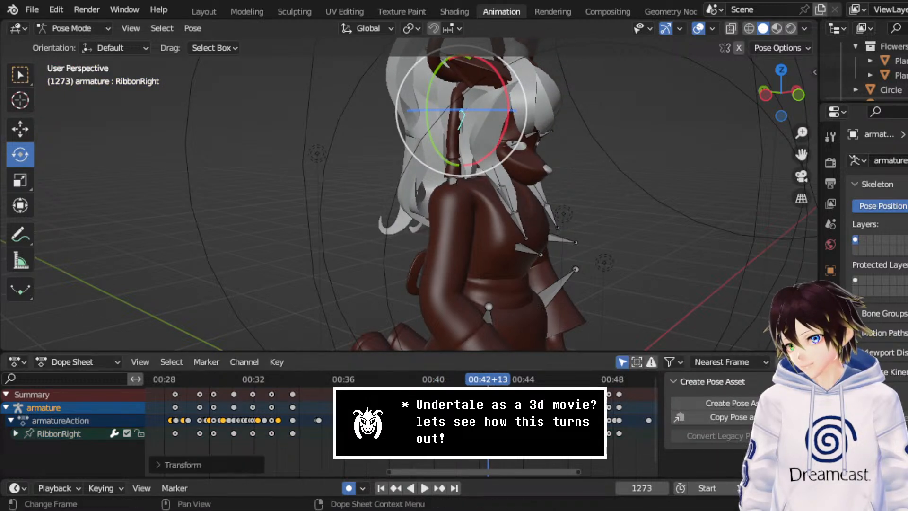
key(ctrl+z)
scroll(412, 416, up, 9)
middle_drag(411, 416, 303, 415)
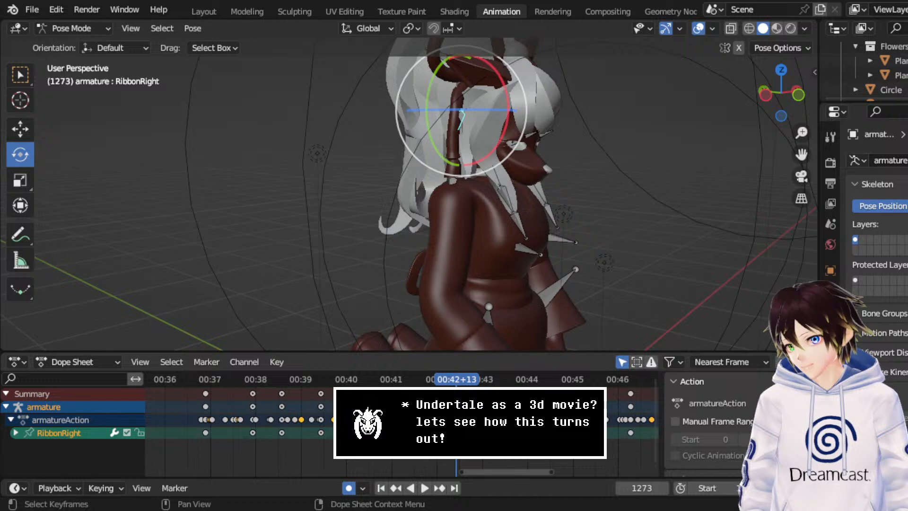
right_click(393, 381)
mouse_move(392, 380)
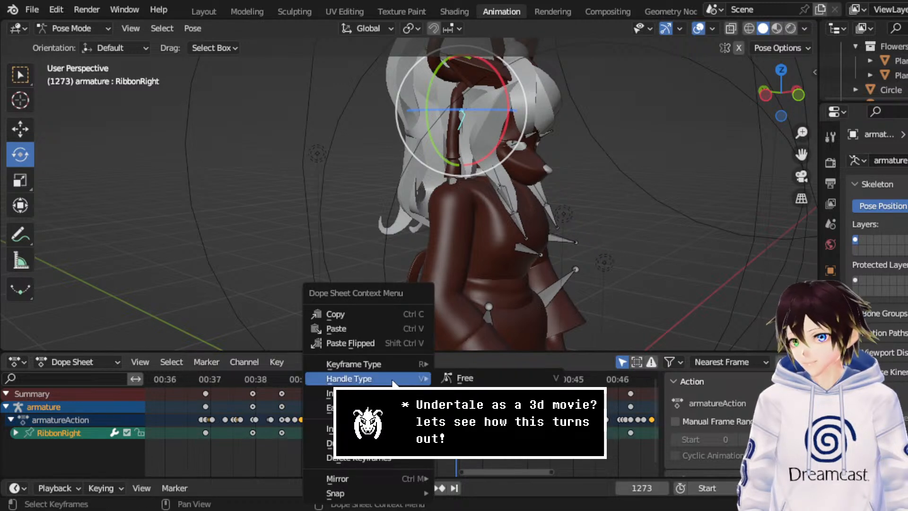
click(456, 422)
- Replay the ribbon motion from about 00:40 to 00:43
click(368, 379)
key(space)
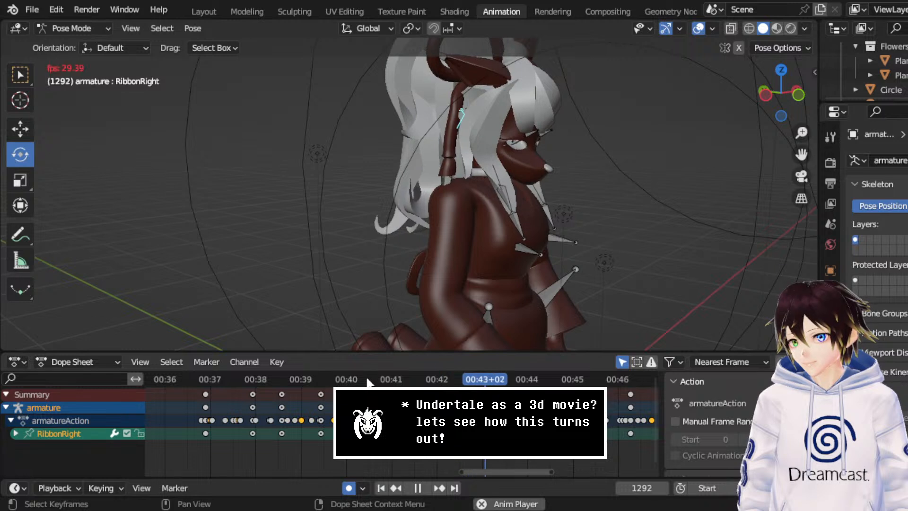
key(space)
right_click(368, 381)
mouse_move(359, 393)
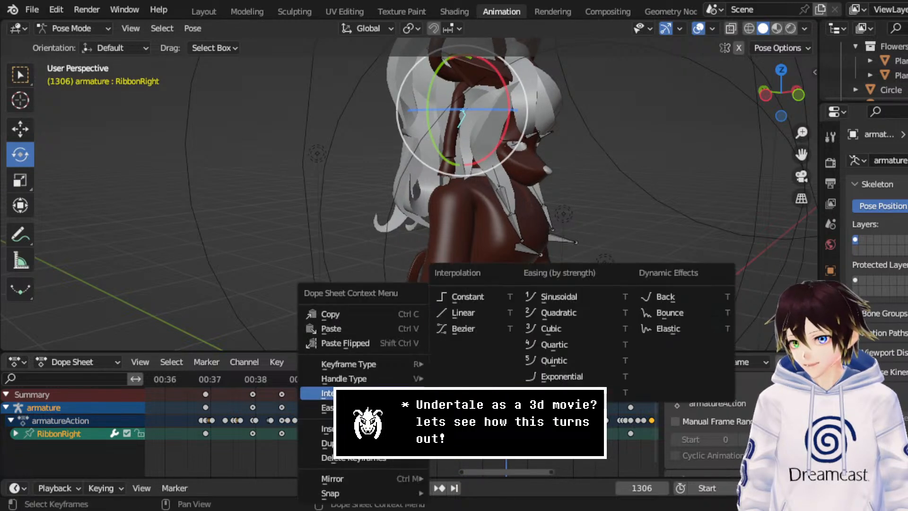
key(Escape)
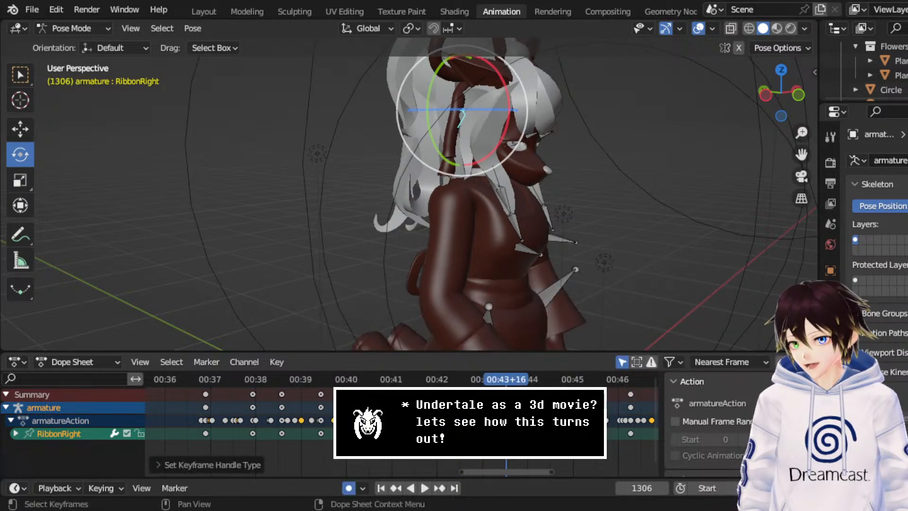
- Replay the ribbon motion from about 00:41 to 00:45 and save the animation file
click(389, 380)
key(space)
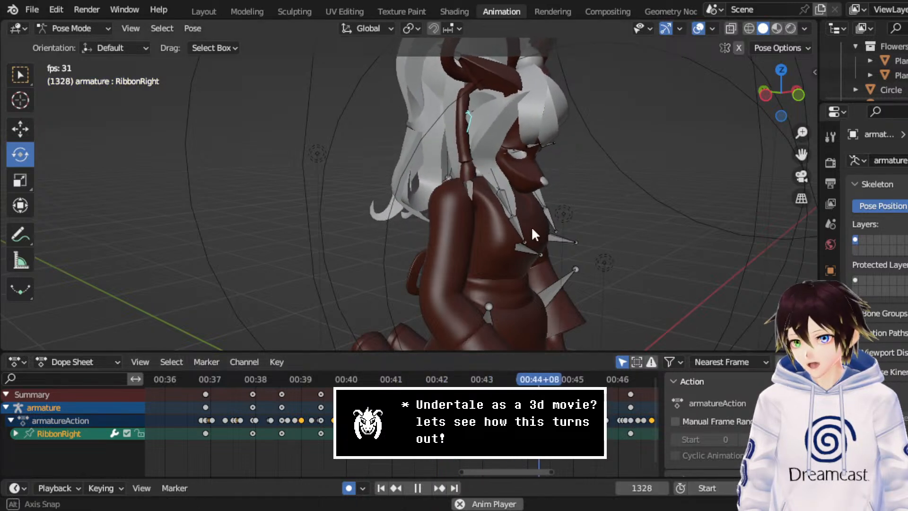
key(space)
key(ctrl+s)
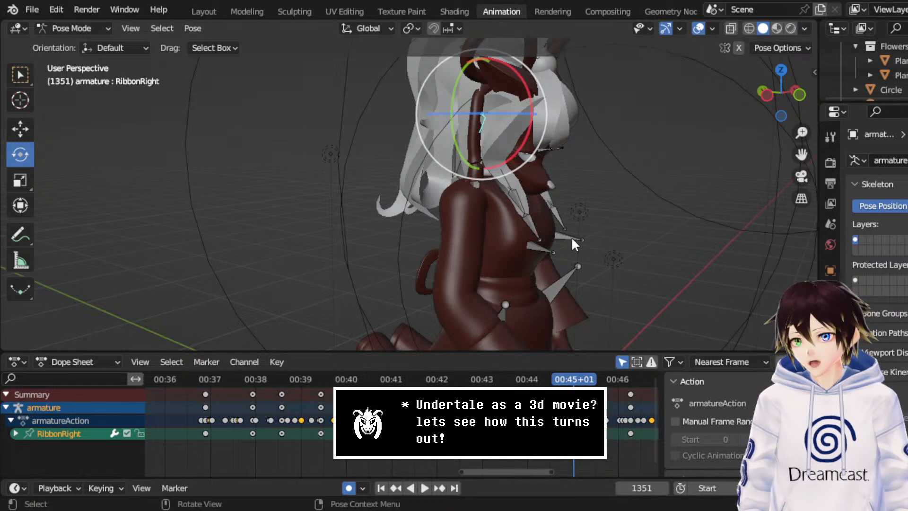
middle_drag(539, 428, 364, 429)
scroll(402, 414, down, 3)
key(ctrl+s)
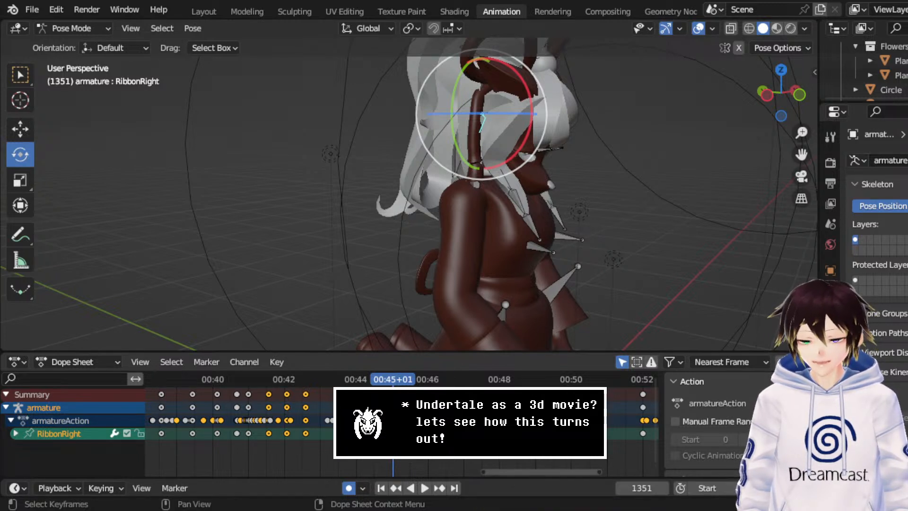
- Play the animation from 00:45 to past 00:55 and save the animation file
scroll(390, 426, down, 5)
key(space)
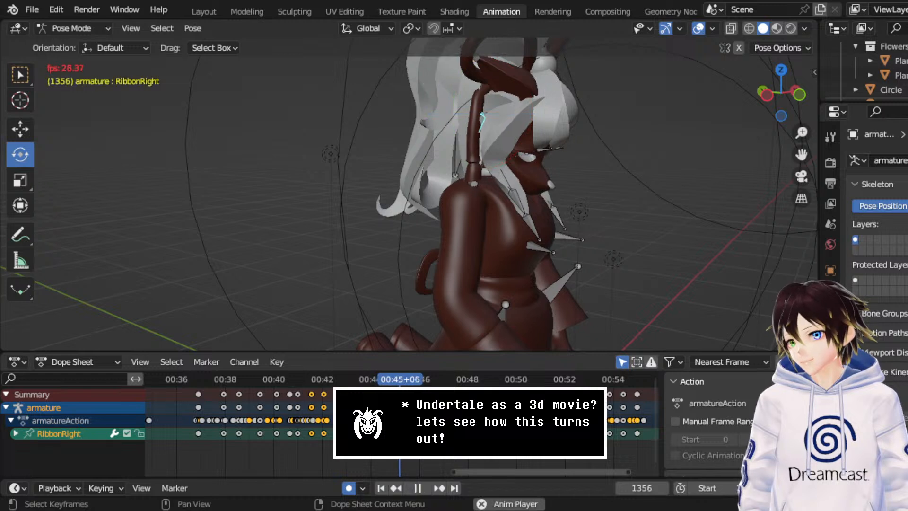
middle_drag(511, 426, 382, 422)
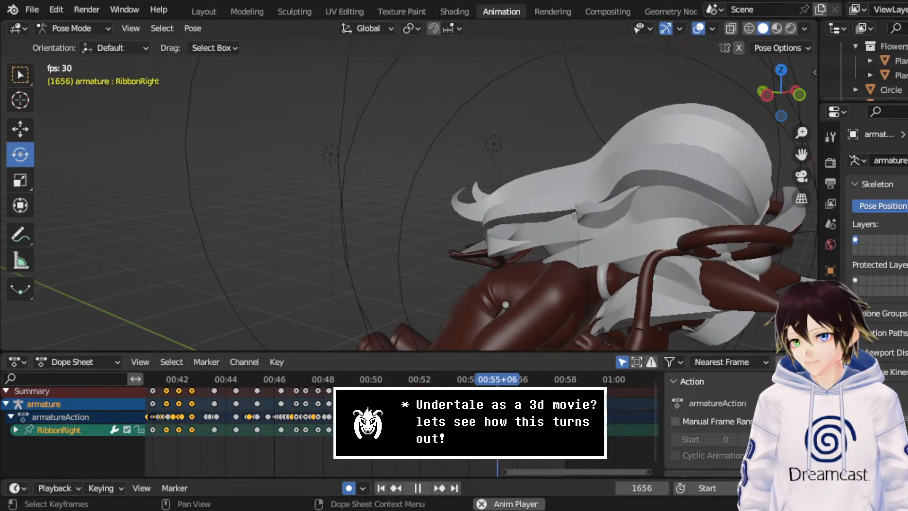
key(space)
key(ctrl+s)
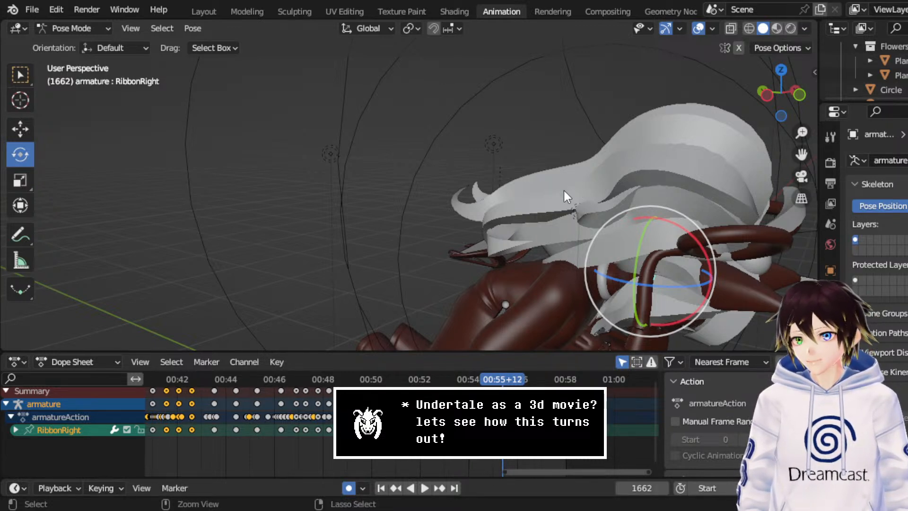
key(ctrl+s)
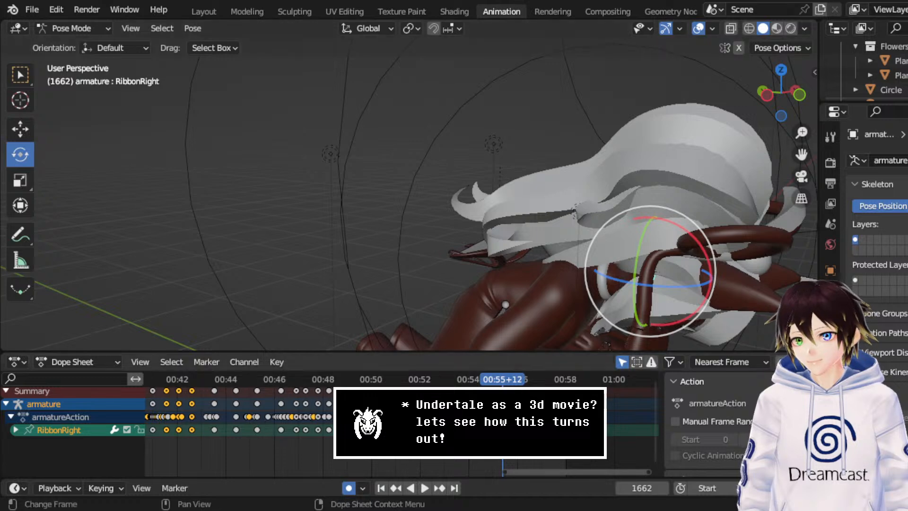
key(ctrl+s)
key(space)
key(space)
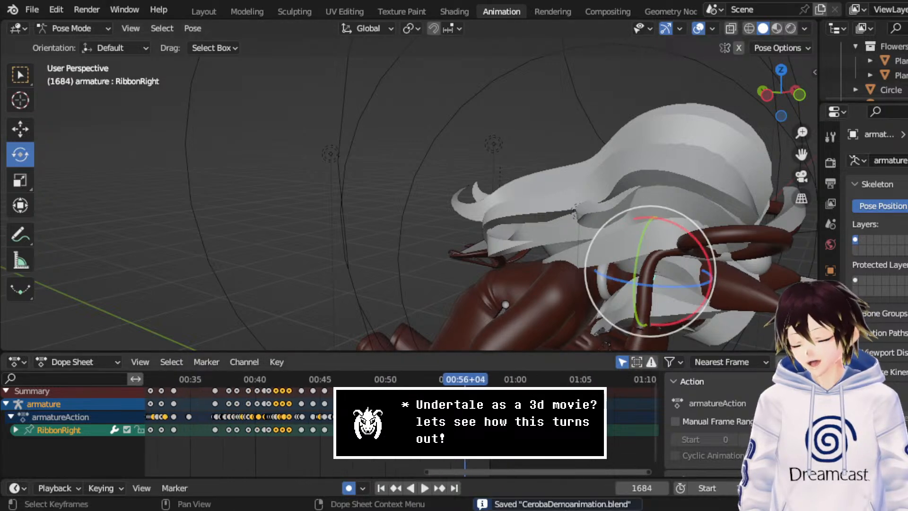
- Play the whole animation from its first frame with the viewport overlays hidden
scroll(508, 384, down, 5)
key(shift+Left)
key(space)
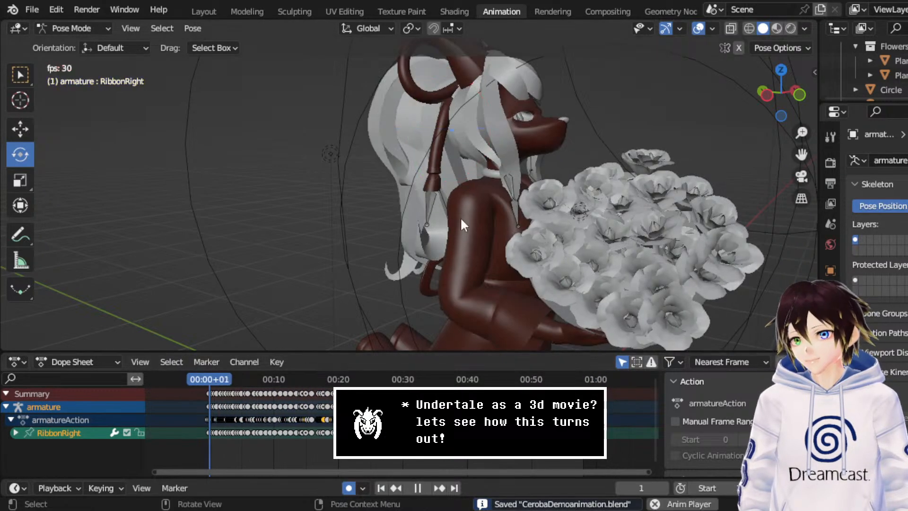
click(698, 29)
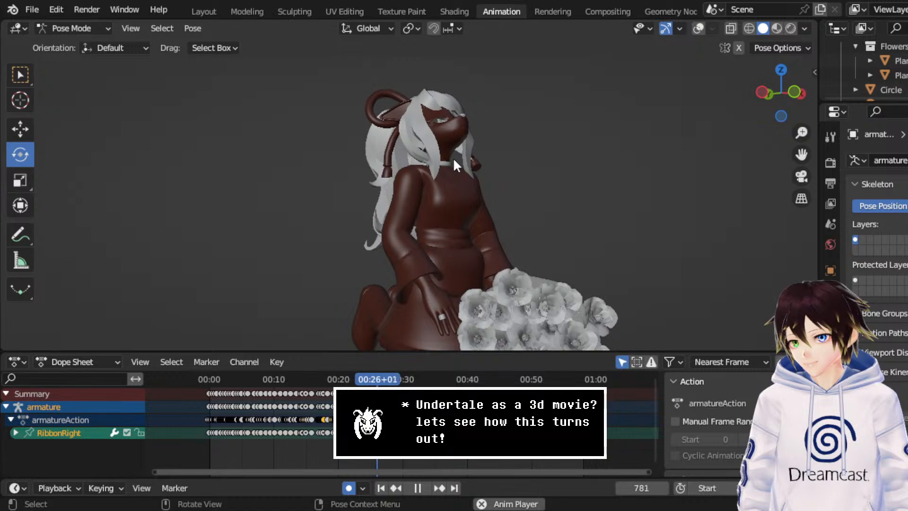
- Examine the character's ribbon and body motion from several front angles through the end of the animation
mouse_move(427, 167)
middle_down()
mouse_move(578, 151)
mouse_move(481, 148)
mouse_move(412, 180)
mouse_move(436, 175)
mouse_move(430, 164)
middle_up()
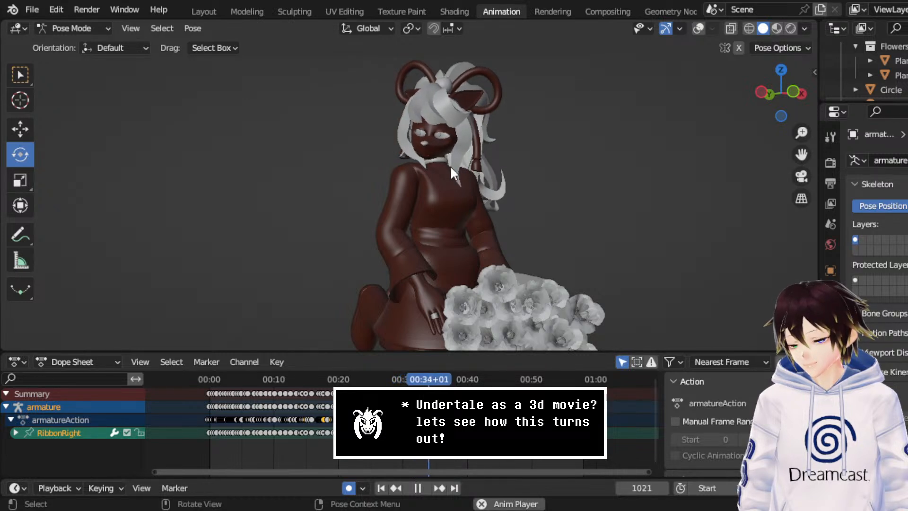
middle_drag(470, 101, 453, 100)
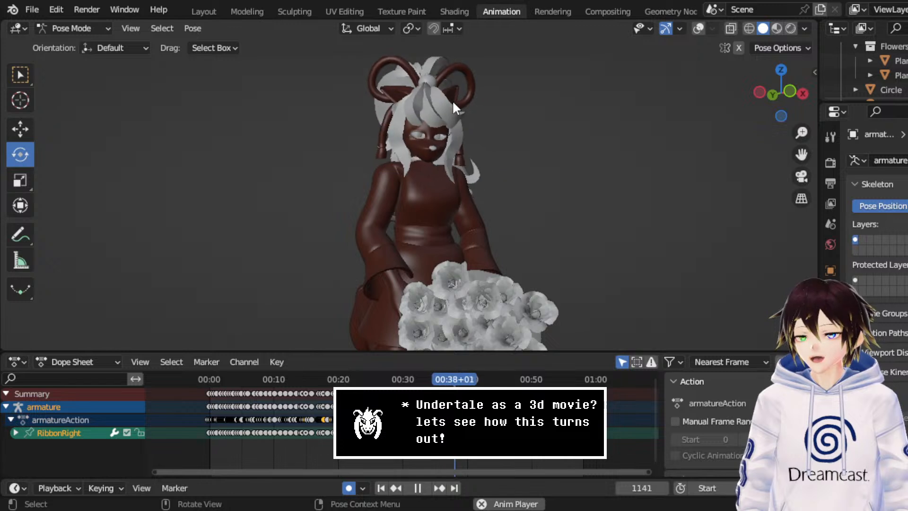
middle_drag(452, 100, 500, 108)
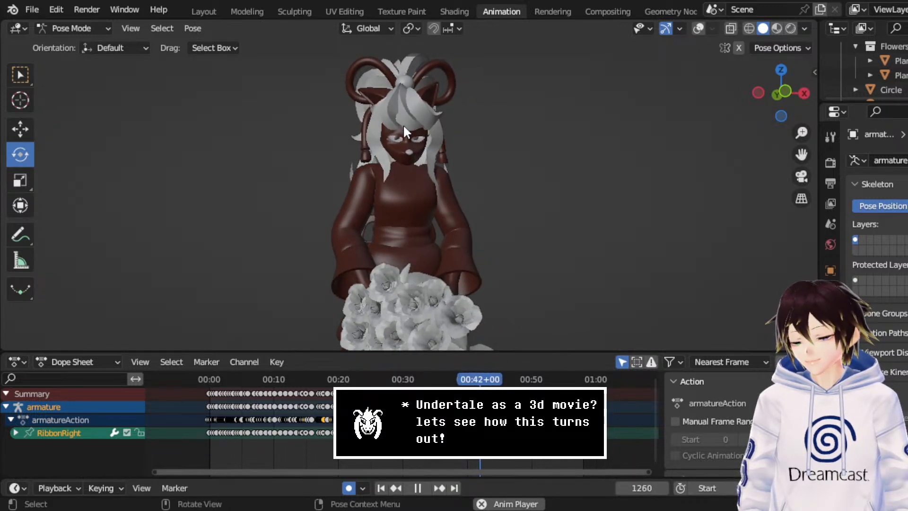
mouse_move(431, 130)
middle_down()
mouse_move(414, 128)
mouse_move(420, 127)
middle_up()
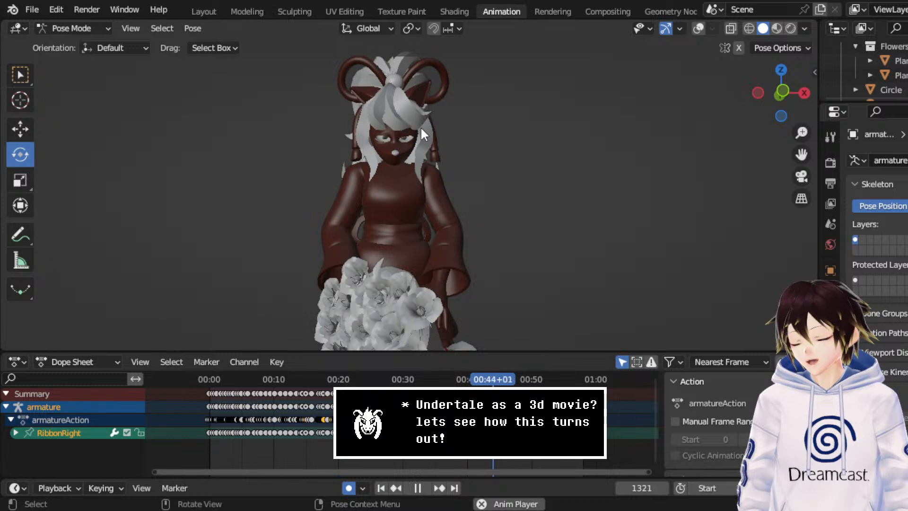
drag(799, 154, 873, 168)
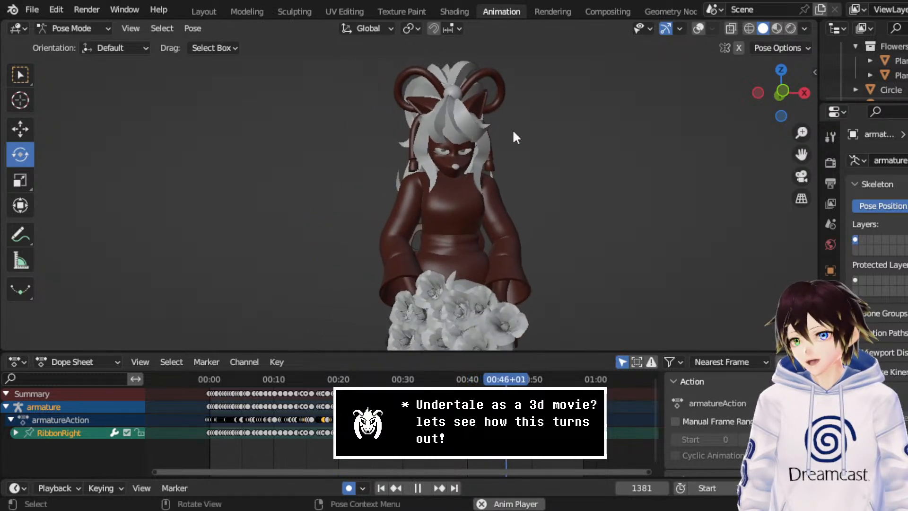
middle_drag(476, 153, 463, 164)
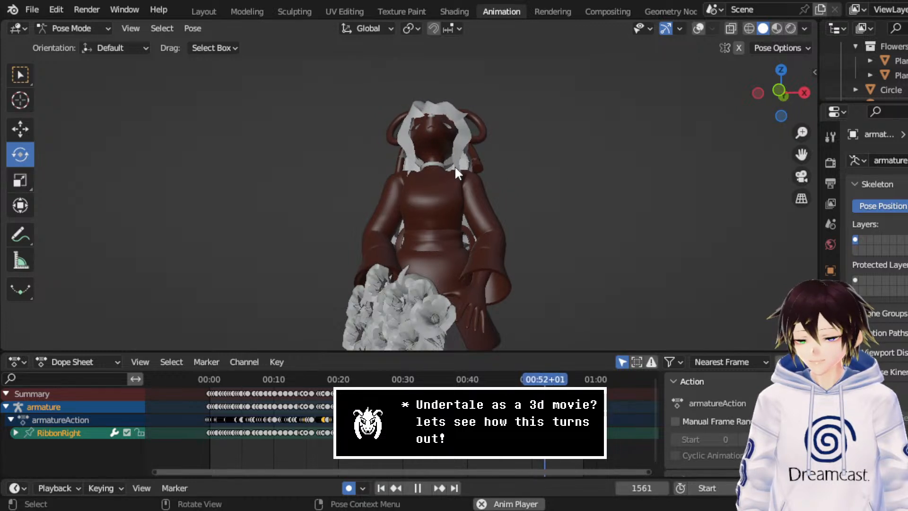
middle_drag(464, 170, 472, 176)
key(space)
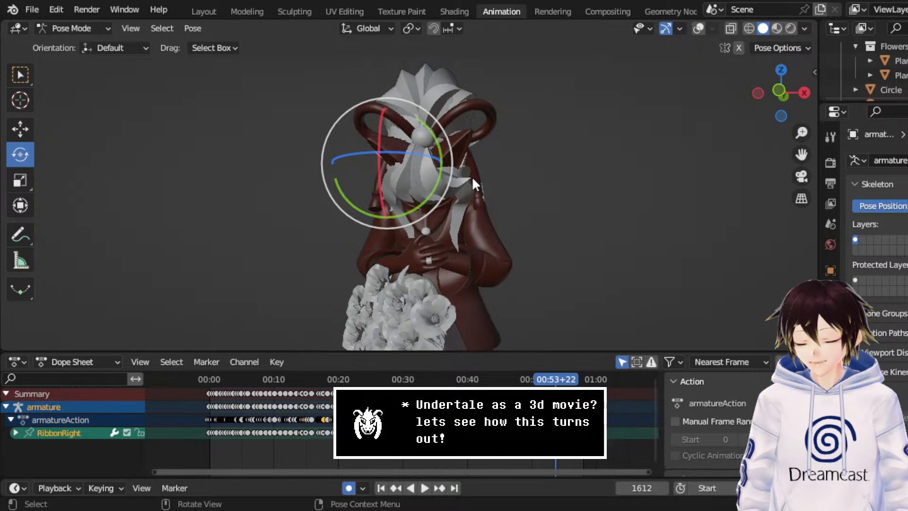
key(space)
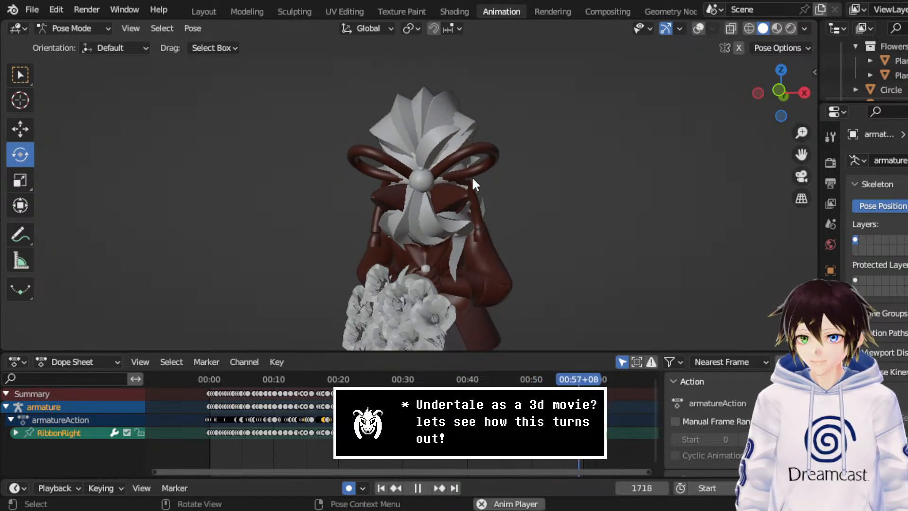
key(space)
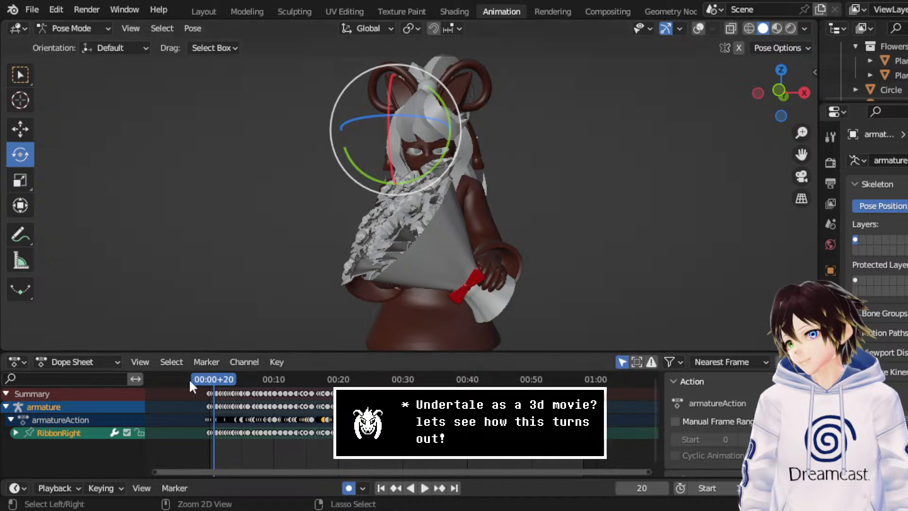
- Save the animation file and return to frame 0 with a close side view of the ribbon
key(ctrl+s)
click(205, 377)
key(space)
middle_drag(447, 222, 342, 171)
scroll(341, 172, up, 3)
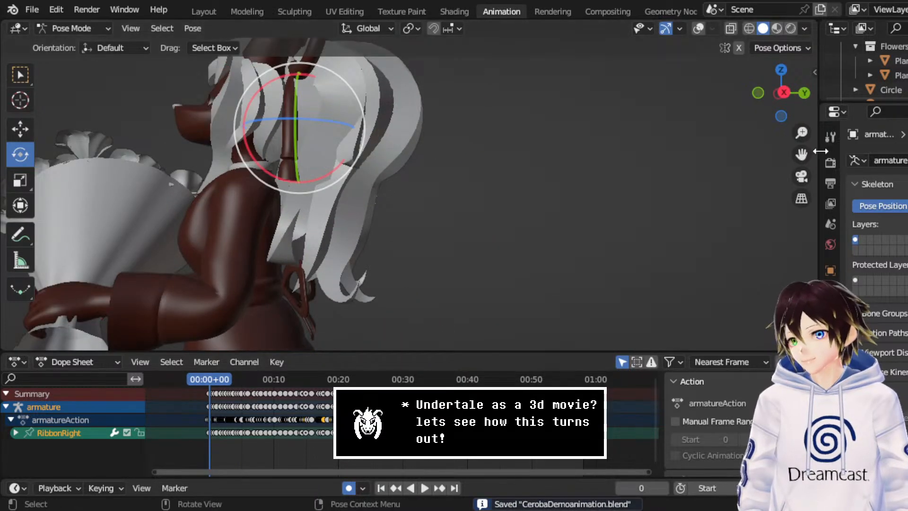
- Play the first frames of the animation and turn the viewport overlays back on
drag(801, 154, 907, 193)
key(space)
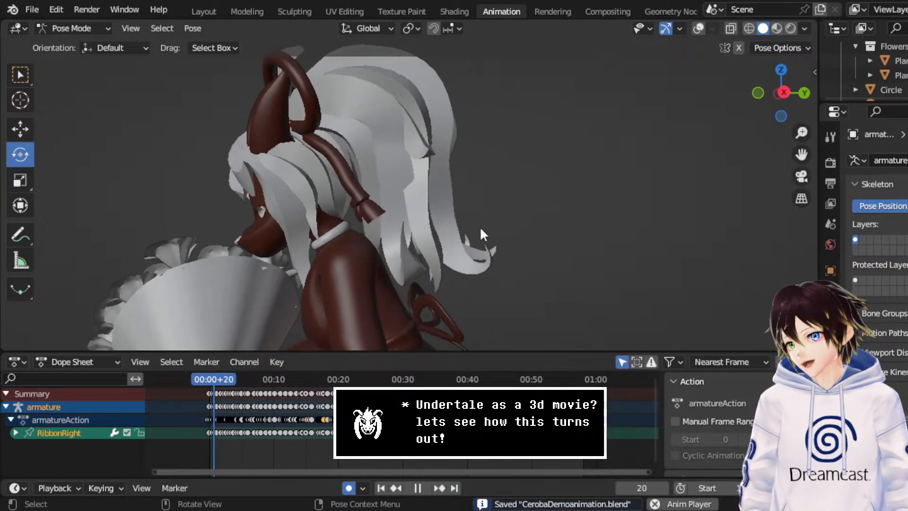
key(space)
click(700, 28)
middle_drag(665, 73, 746, 45)
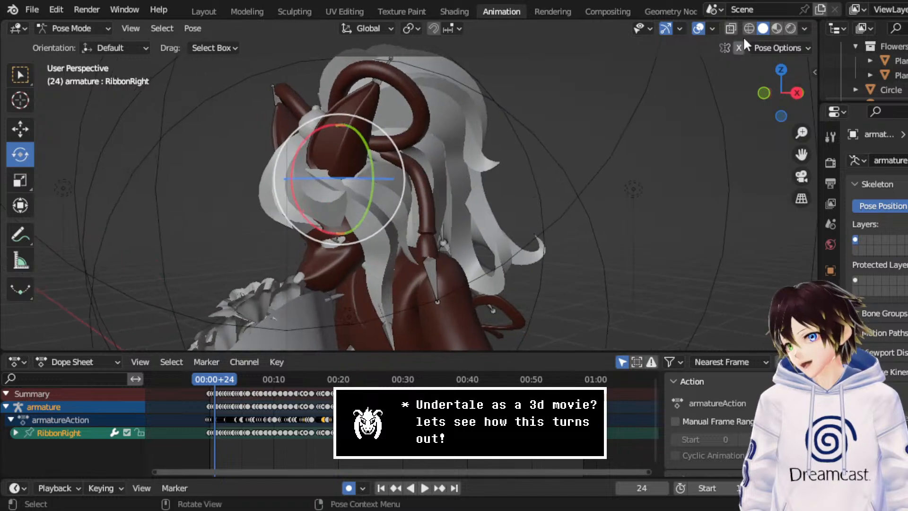
- Use wireframe shading to select the RibbonLeft bone, and view it from the right in solid shading
click(749, 28)
click(420, 188)
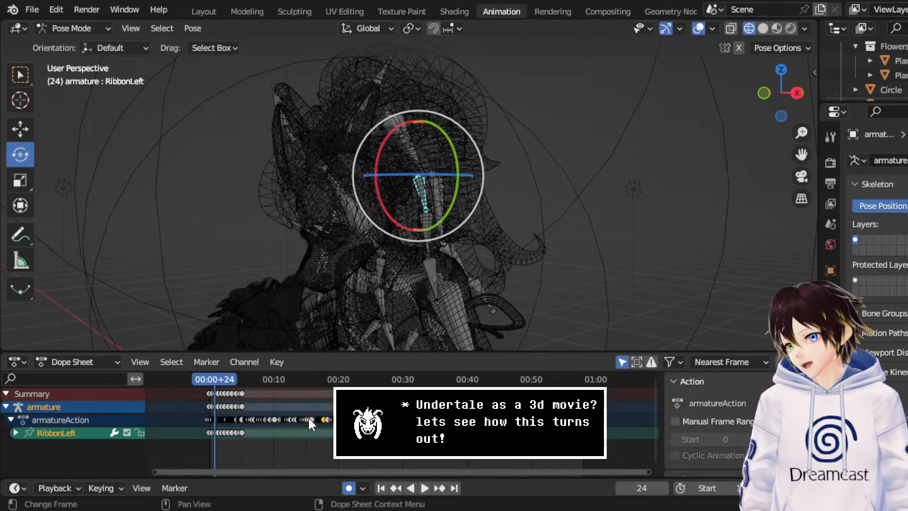
click(421, 224)
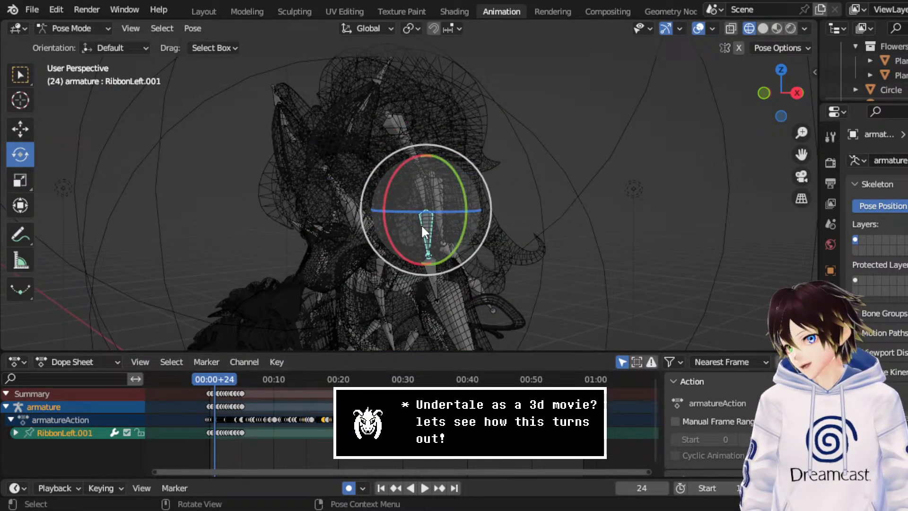
click(435, 269)
click(421, 184)
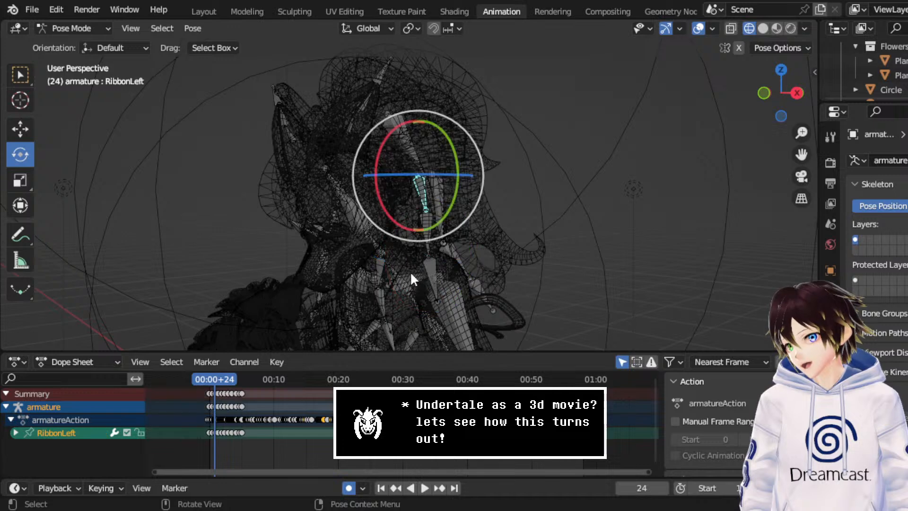
click(798, 93)
drag(801, 154, 892, 141)
click(762, 28)
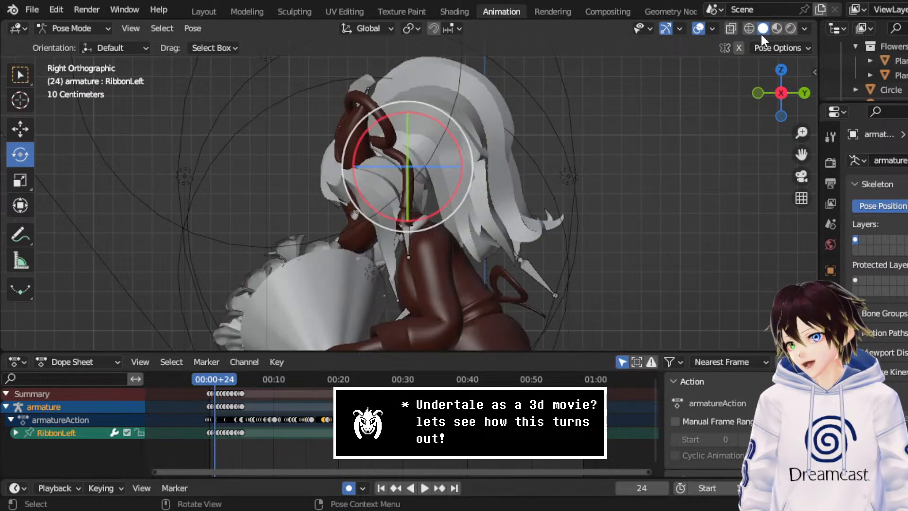
- Play the left ribbon's motion from frame 24 to frame 178, saving the animation file along the way
scroll(222, 416, up, 3)
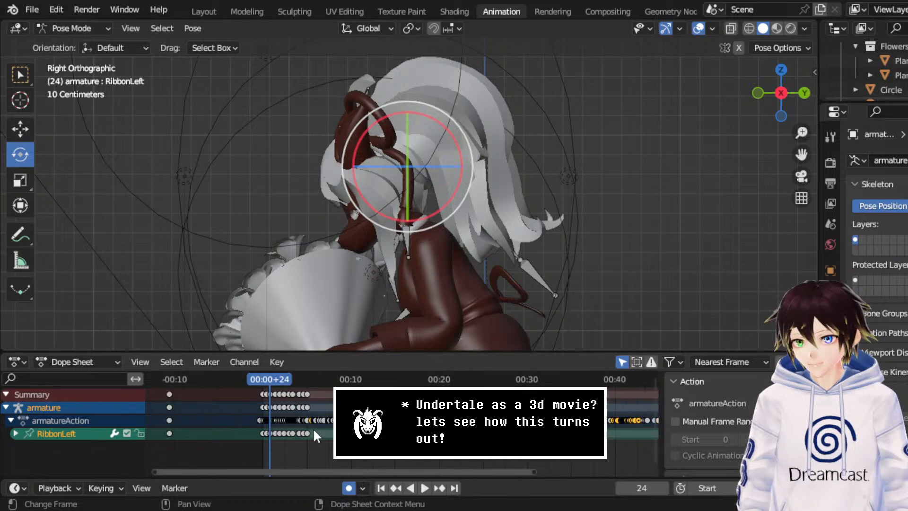
key(space)
key(space)
key(ctrl+s)
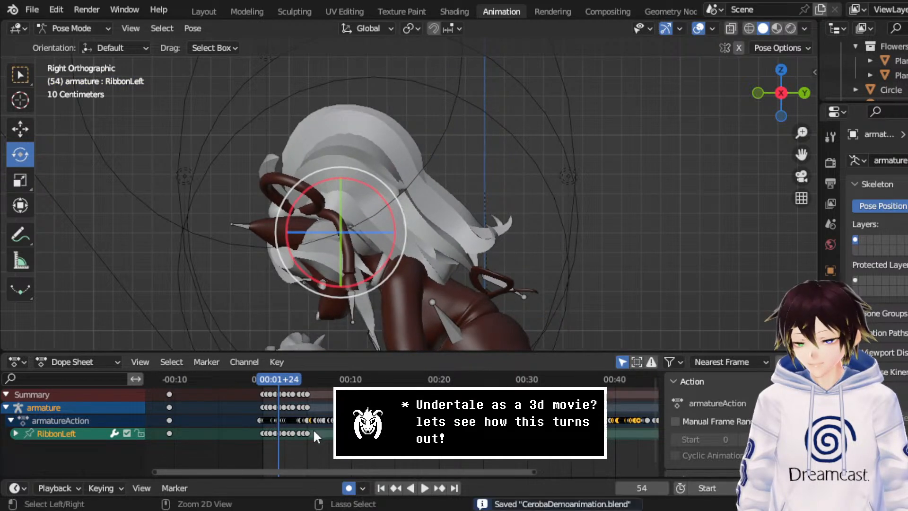
key(space)
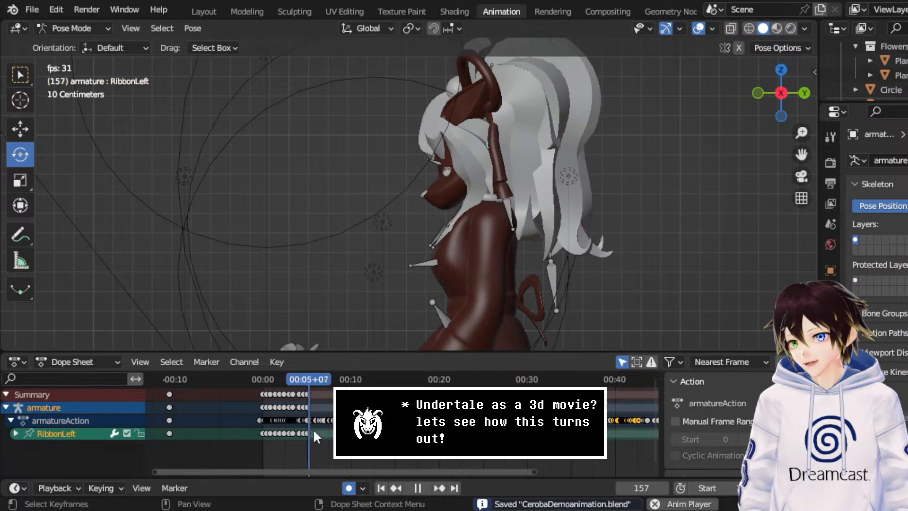
key(space)
- Replay the left ribbon's motion before frame 178 and rotate the RibbonLeft bone at frame 165 so the ribbon hangs straighter
scroll(472, 180, up, 2)
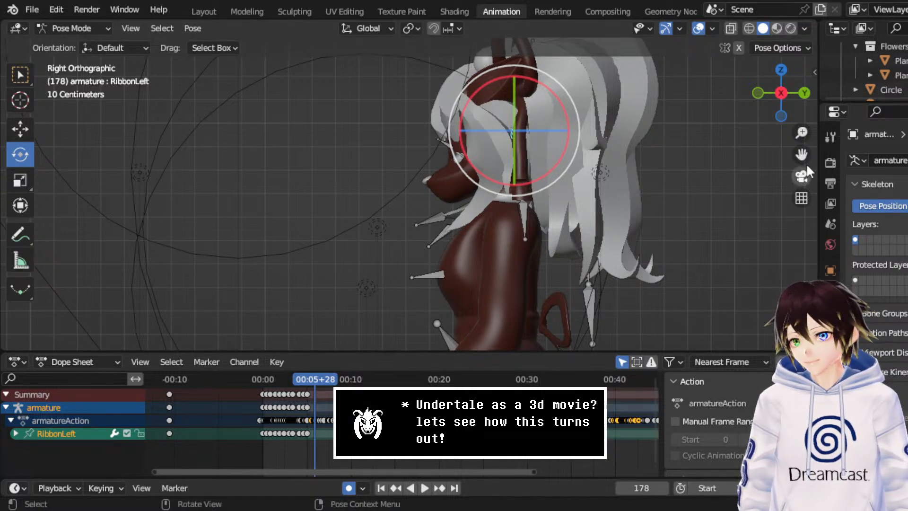
drag(802, 156, 809, 133)
scroll(468, 423, up, 3)
scroll(262, 425, up, 3)
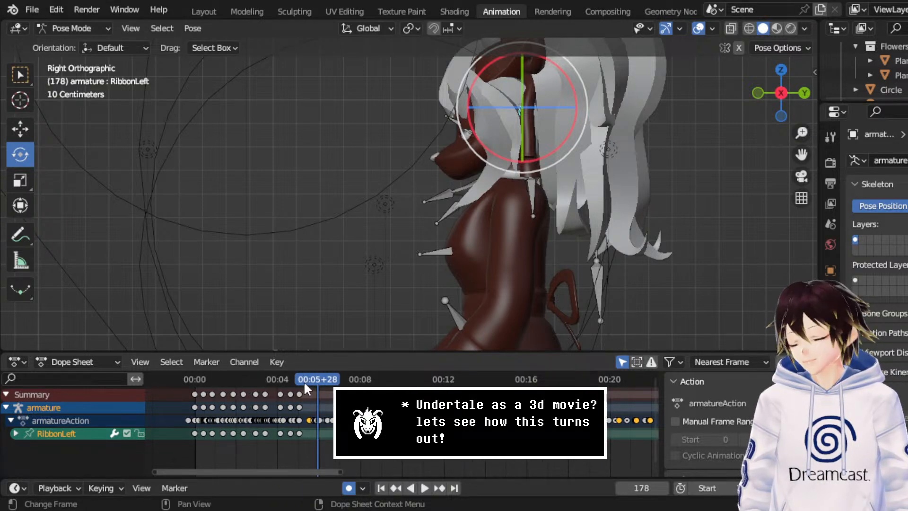
drag(304, 381, 266, 368)
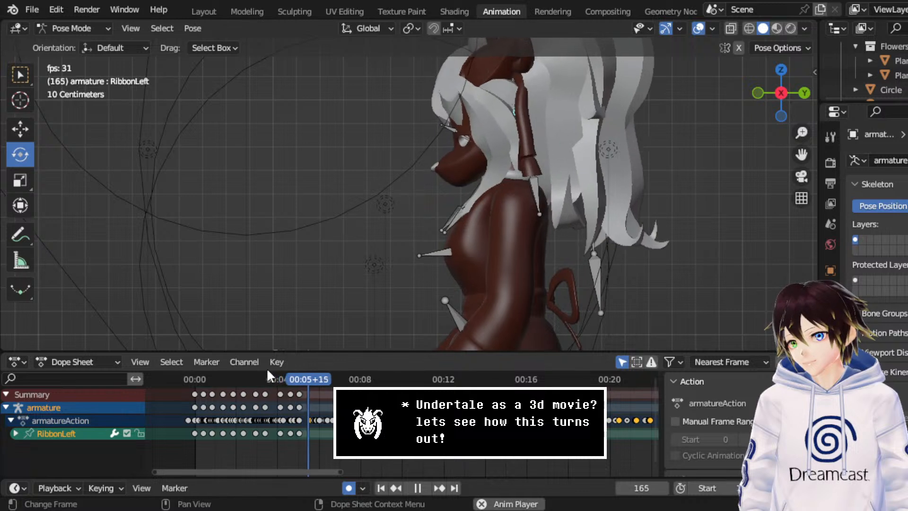
key(space)
drag(334, 381, 299, 377)
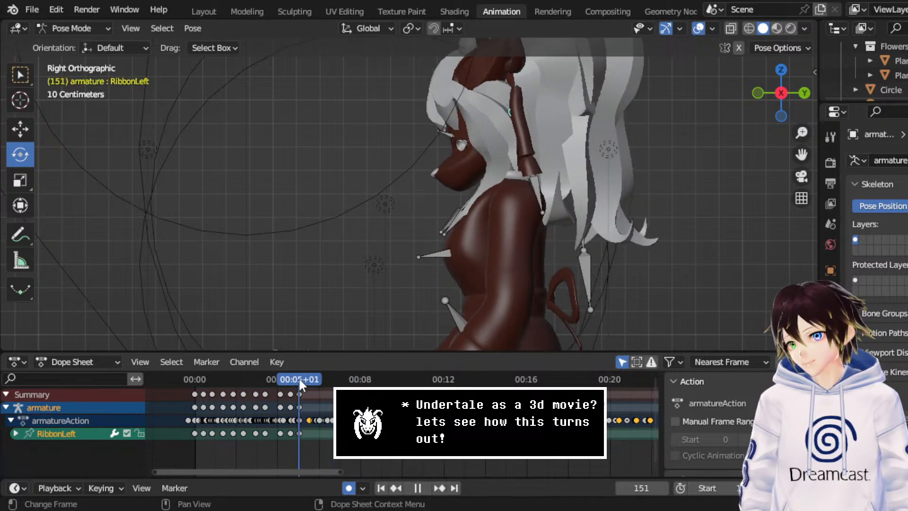
key(space)
key(space)
drag(547, 161, 543, 171)
click(544, 171)
- Replay the left ribbon's motion up to frame 119 and change the handle type of its keyframes
scroll(283, 417, up, 4)
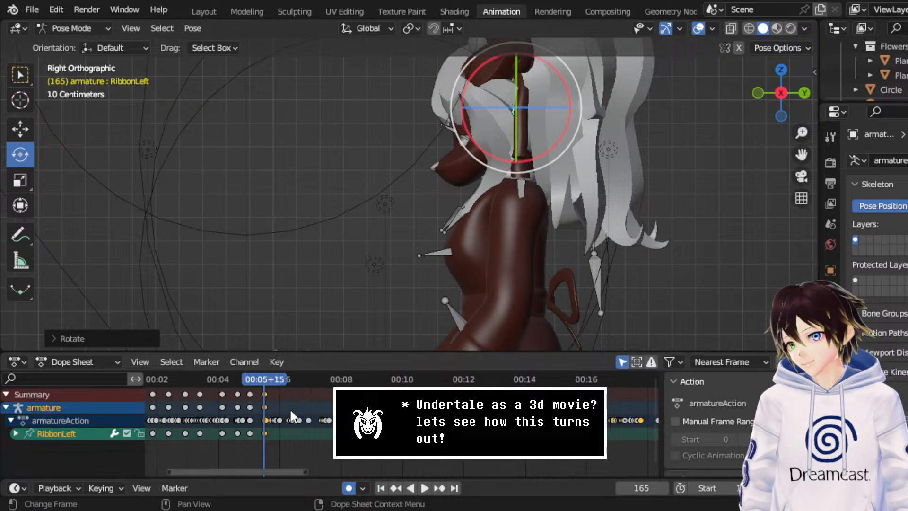
click(324, 380)
key(space)
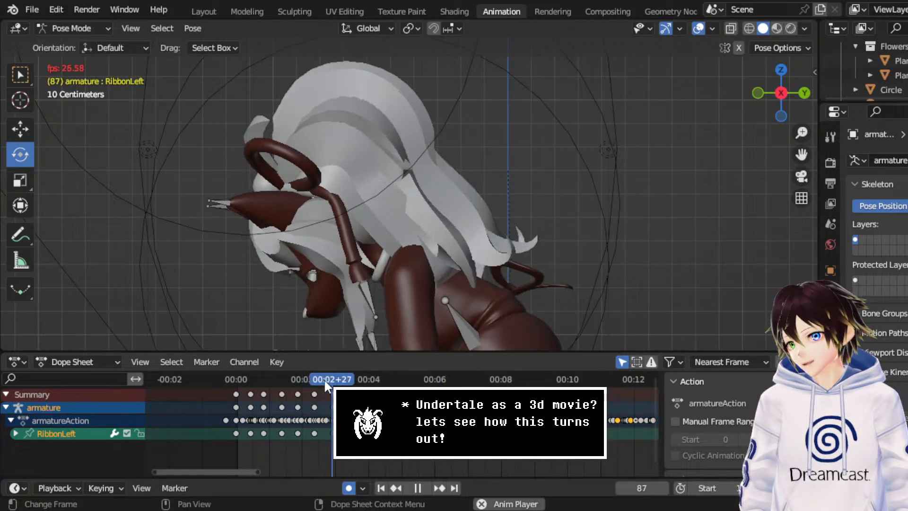
key(space)
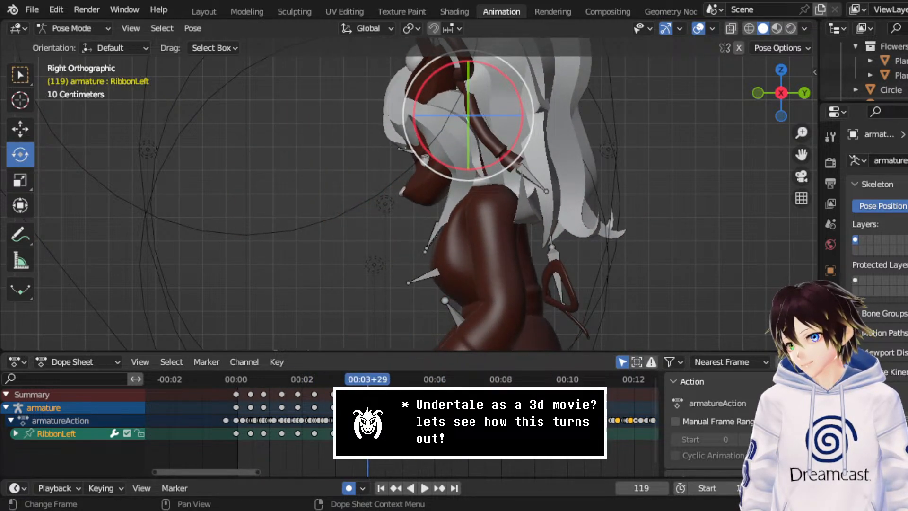
right_click(308, 393)
mouse_move(344, 381)
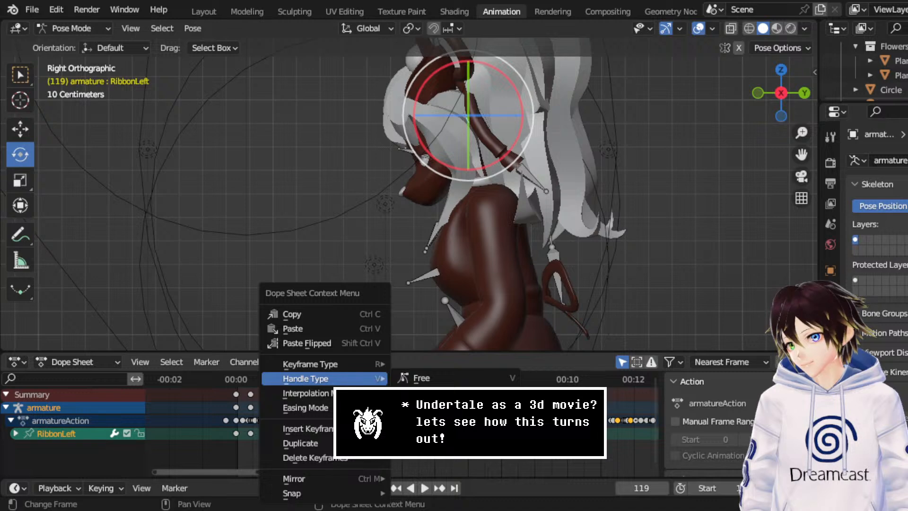
click(420, 407)
- Review the left ribbon between frames 165 and 187 from the front and side, and save the file
drag(313, 377, 287, 377)
key(space)
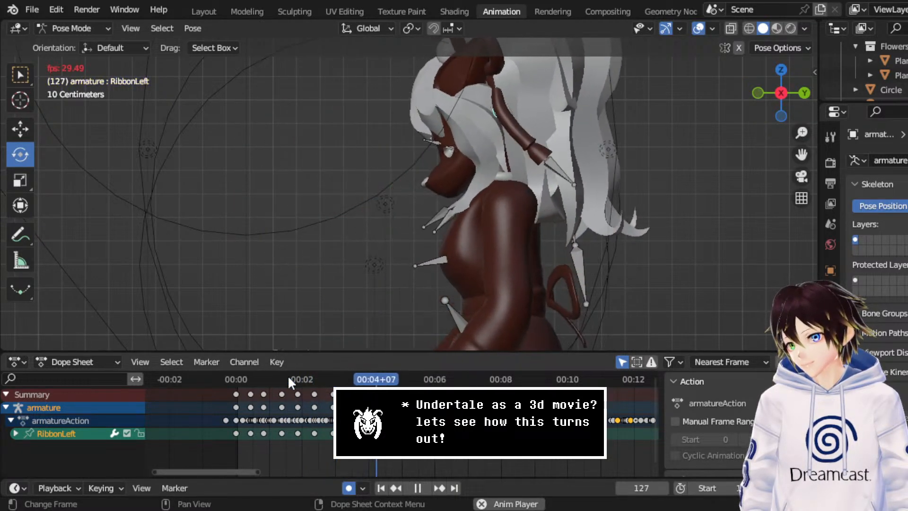
key(space)
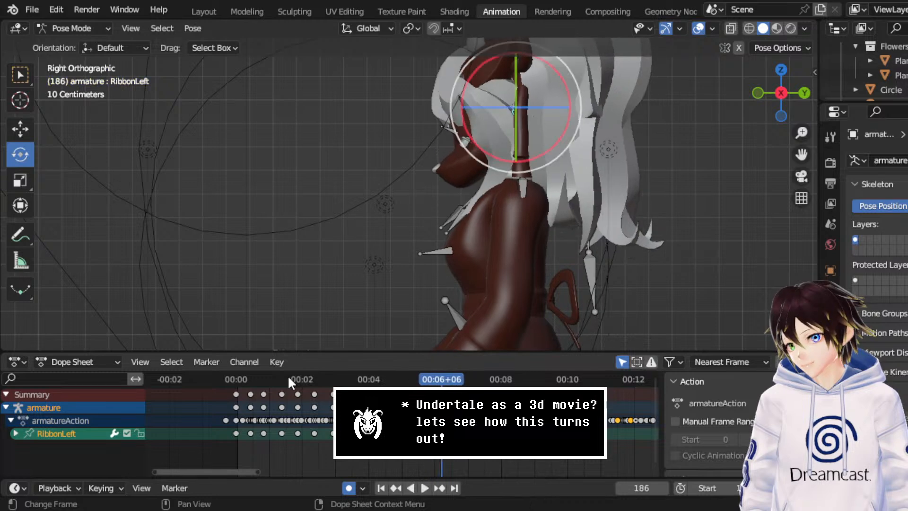
mouse_move(441, 378)
mouse_down()
mouse_move(456, 379)
mouse_move(419, 380)
mouse_move(434, 379)
mouse_up()
middle_drag(500, 254, 579, 213)
drag(425, 379, 418, 378)
key(space)
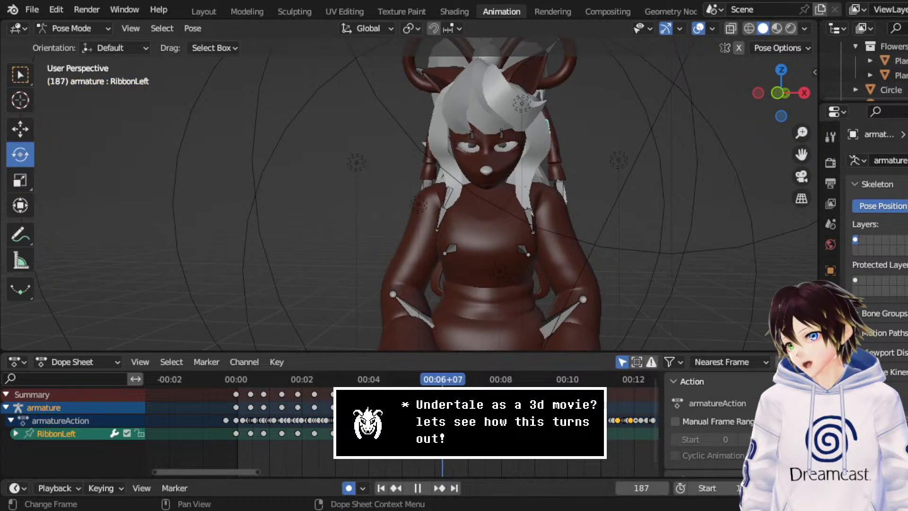
key(Escape)
middle_drag(520, 246, 406, 246)
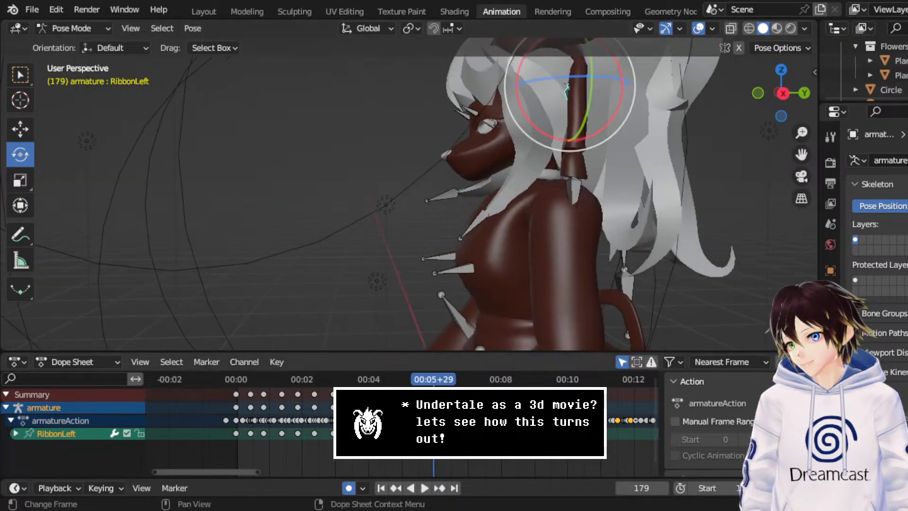
drag(428, 380, 418, 380)
middle_drag(544, 216, 536, 210)
key(ctrl+s)
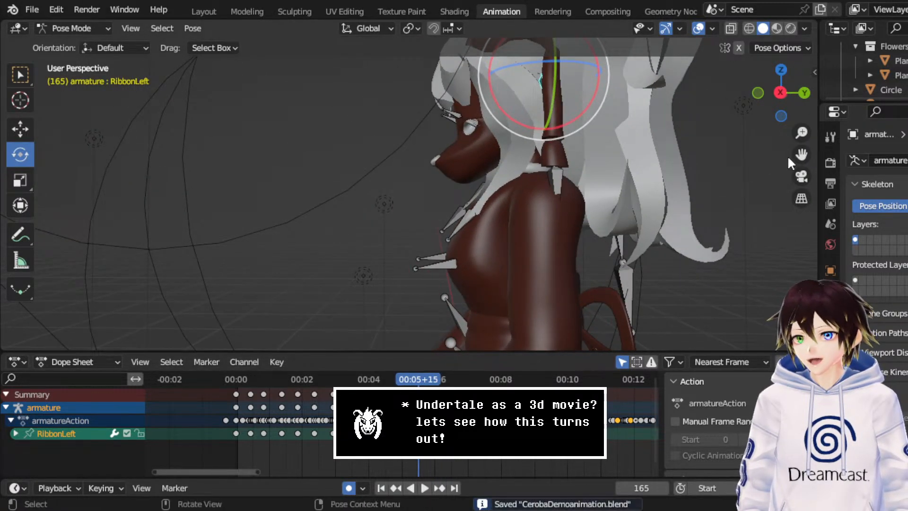
- Advance from frame 165 to frame 178 and rotate the RibbonLeft bone slightly about the global X axis
drag(801, 154, 762, 203)
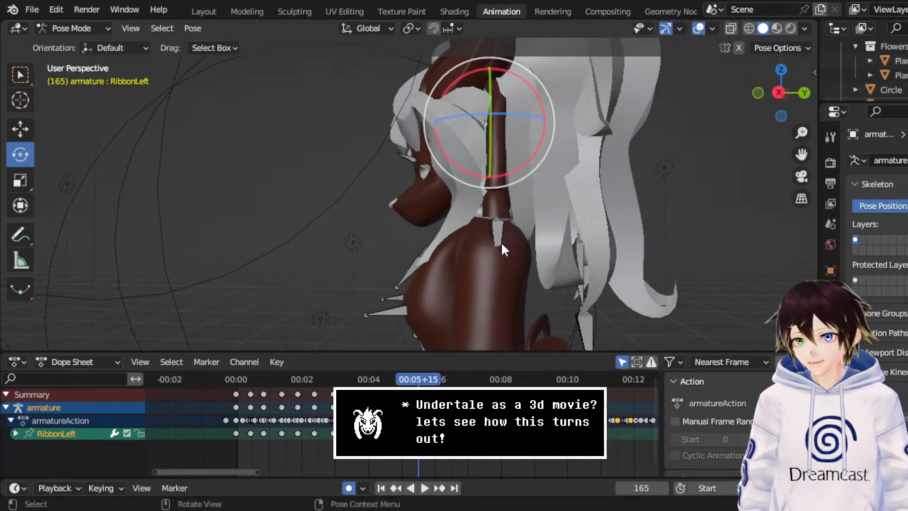
key(space)
key(space)
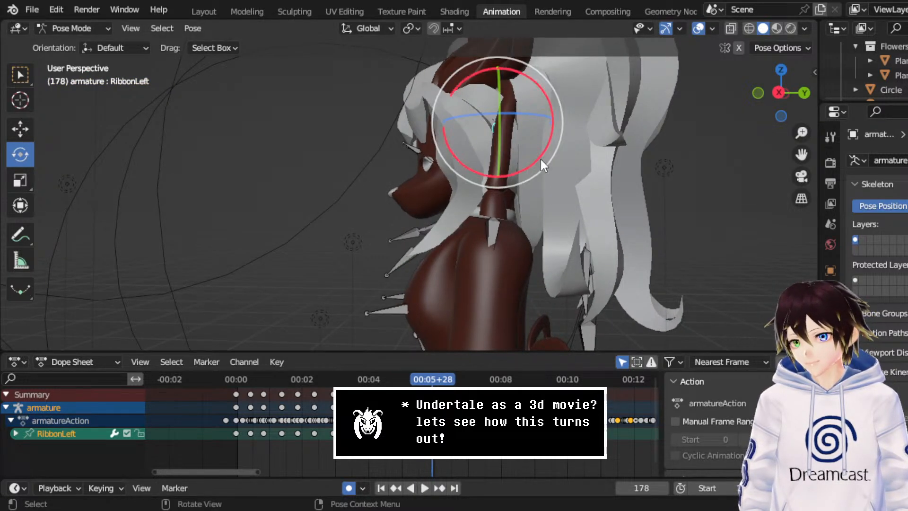
drag(540, 157, 530, 181)
middle_drag(537, 155, 556, 163)
- Move the RibbonLeft bone slightly along the X axis at frame 178, away from the character's head
click(24, 130)
middle_drag(449, 161, 546, 160)
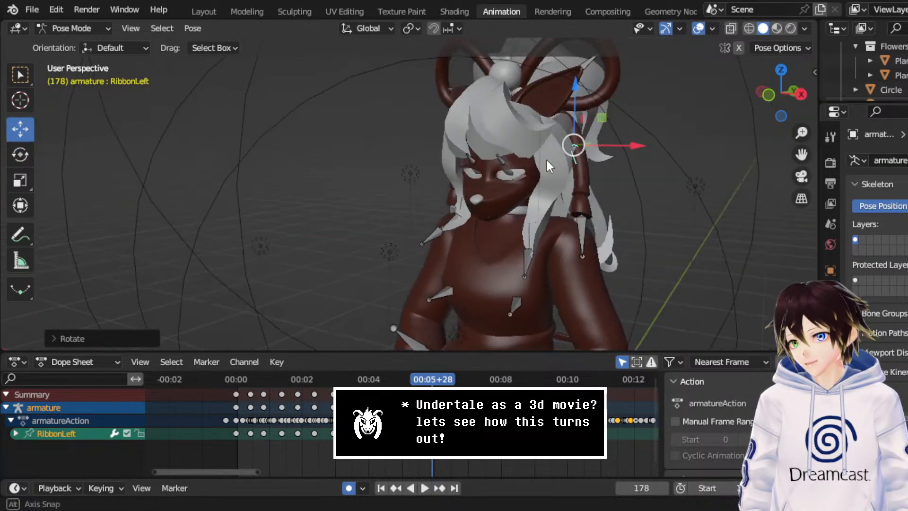
drag(619, 145, 626, 146)
middle_drag(623, 146, 552, 148)
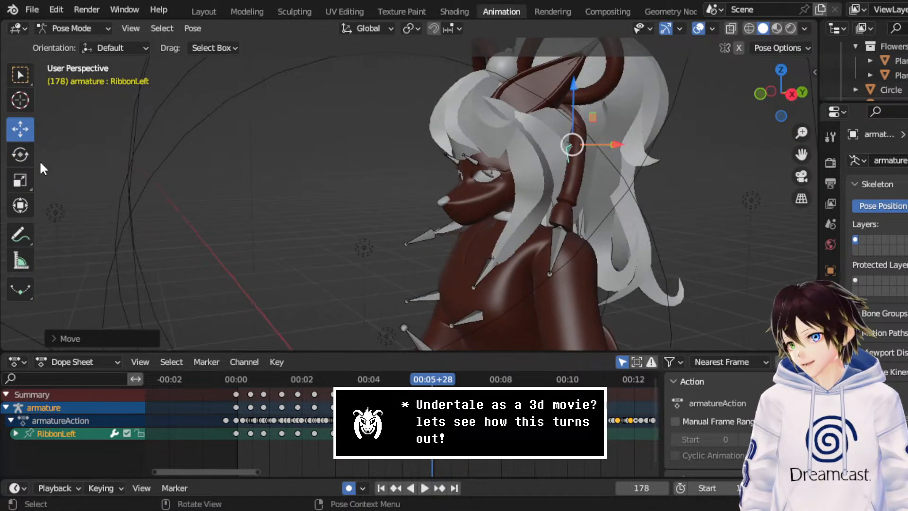
- Rotate the RibbonLeft bone again at frame 178 to correct how the ribbon hangs beside the shoulder
click(22, 155)
middle_drag(362, 144, 440, 146)
drag(624, 124, 571, 120)
middle_drag(558, 125, 414, 119)
- Replay the ribbon's motion around frame 160 and move its frame 178 keyframe back to frame 175
drag(420, 382, 413, 383)
key(space)
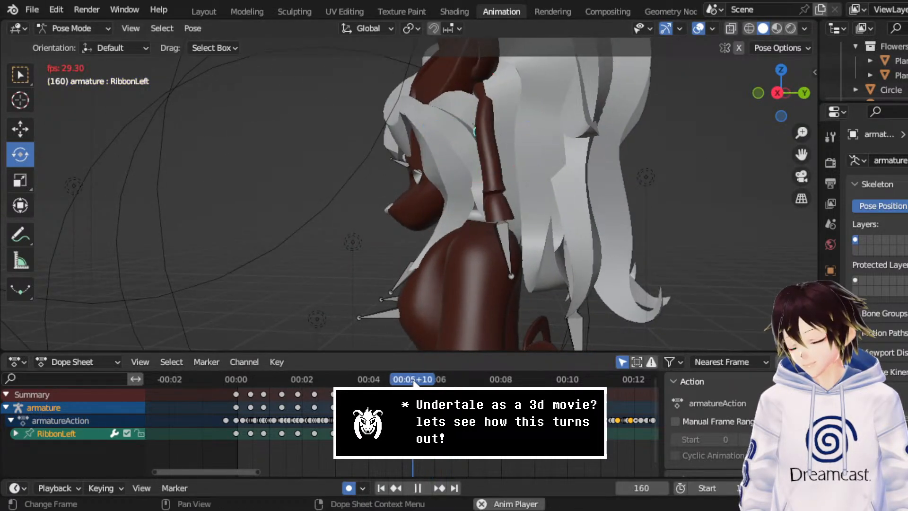
key(space)
scroll(411, 412, up, 9)
middle_drag(425, 412, 412, 412)
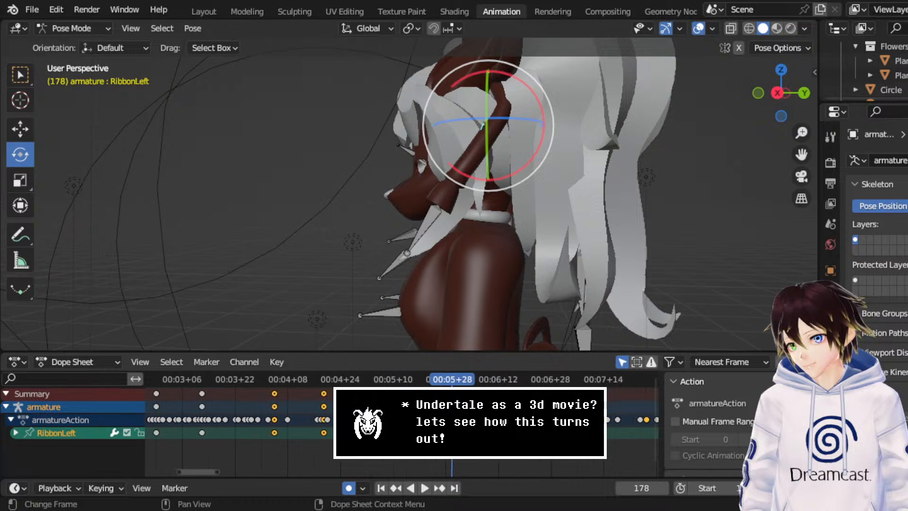
scroll(421, 412, up, 6)
click(421, 410)
drag(460, 408, 448, 408)
- Move the ribbon's frame 175 keyframe to frame 174, playing the swing before and after the change
drag(413, 381, 407, 378)
key(space)
key(space)
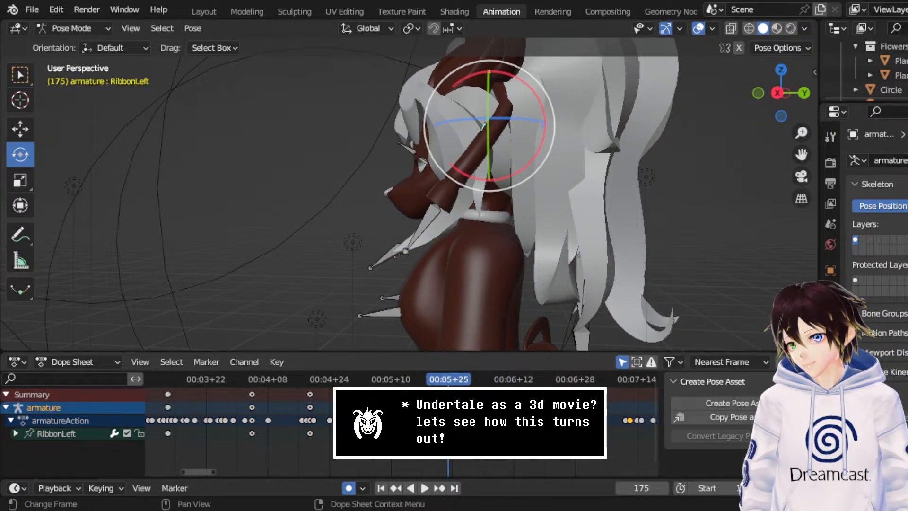
key(g)
click(440, 407)
drag(408, 378, 405, 365)
key(space)
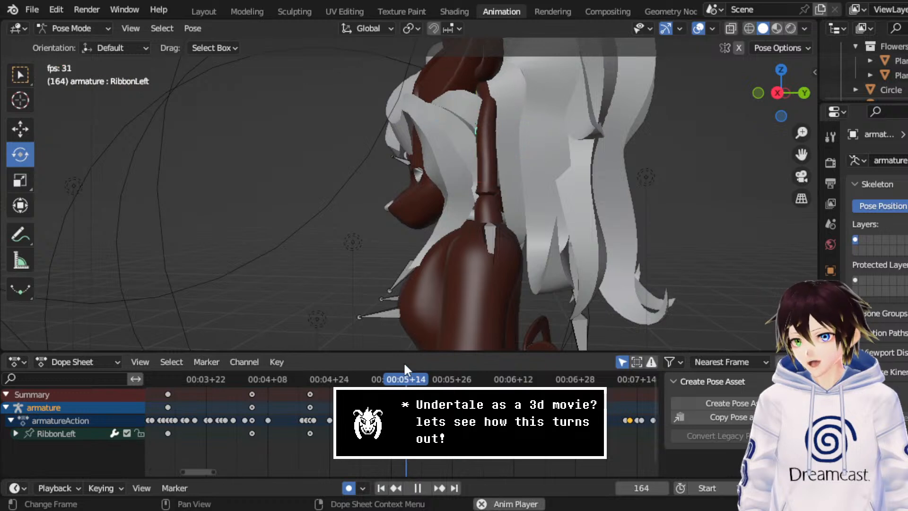
key(space)
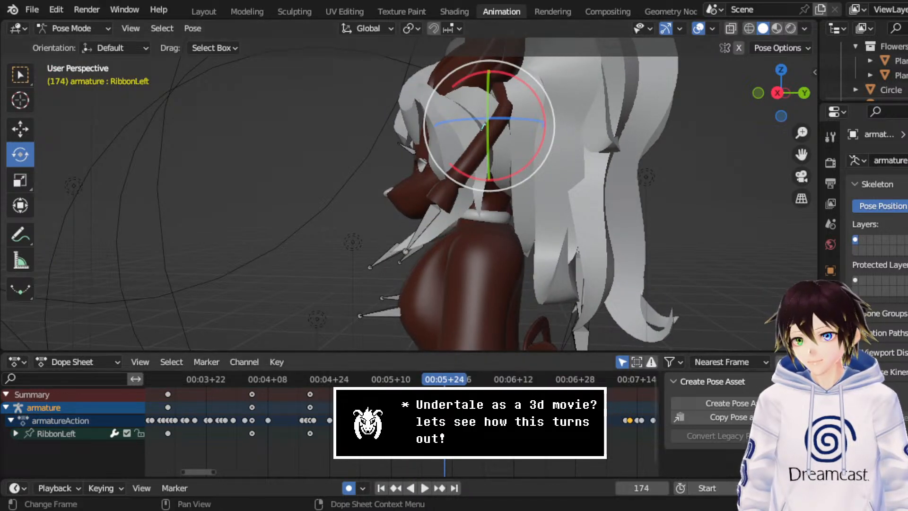
- Save the animation file and play the left ribbon's swing through frame 181
middle_drag(461, 416, 479, 417)
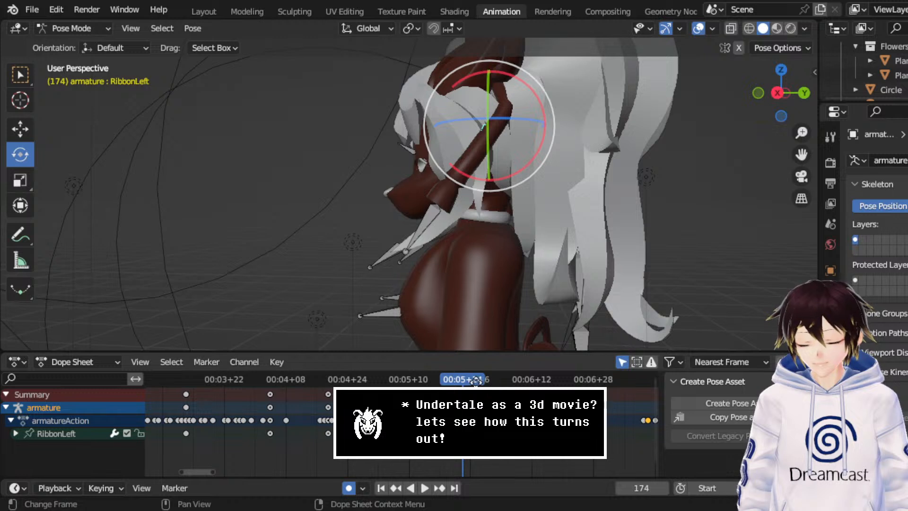
middle_drag(476, 380, 436, 387)
key(ctrl+s)
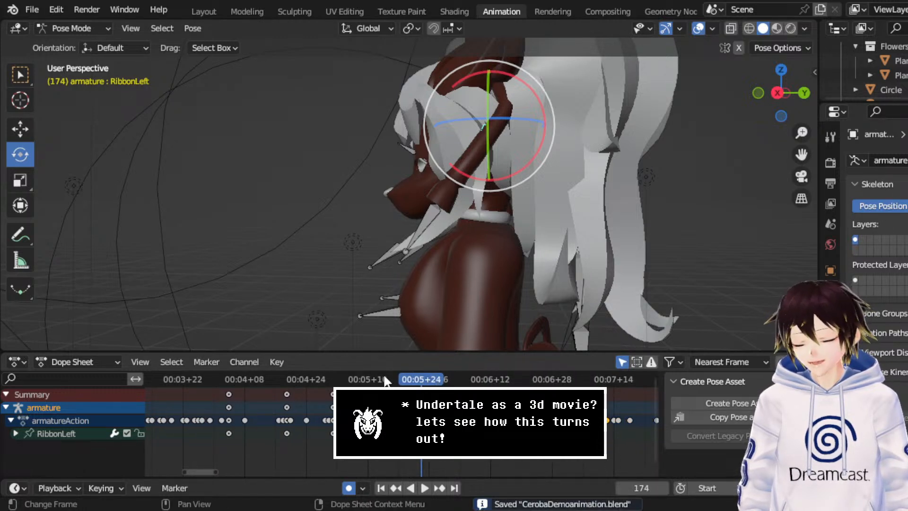
key(space)
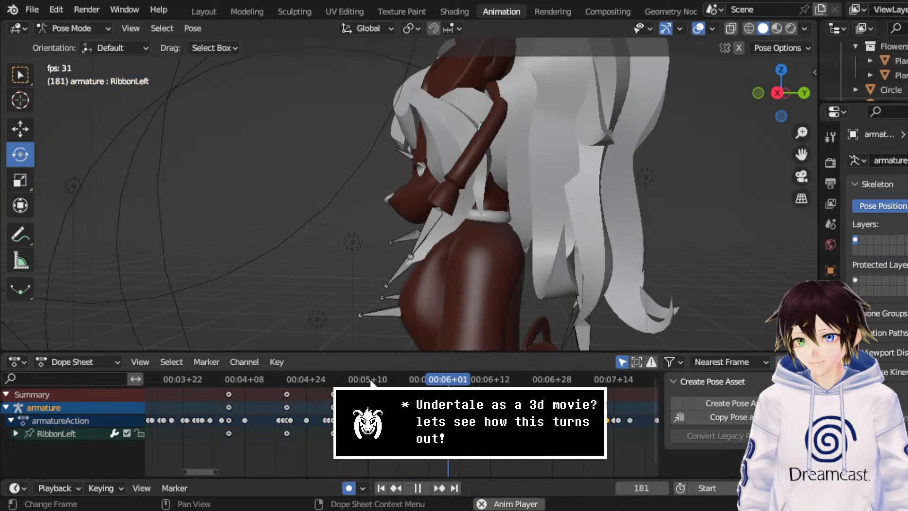
key(space)
- Replay the swing up to frame 171, move the ribbon's frame 174 keyframe about three frames earlier, and return to frame 146
drag(372, 382, 335, 380)
key(space)
key(space)
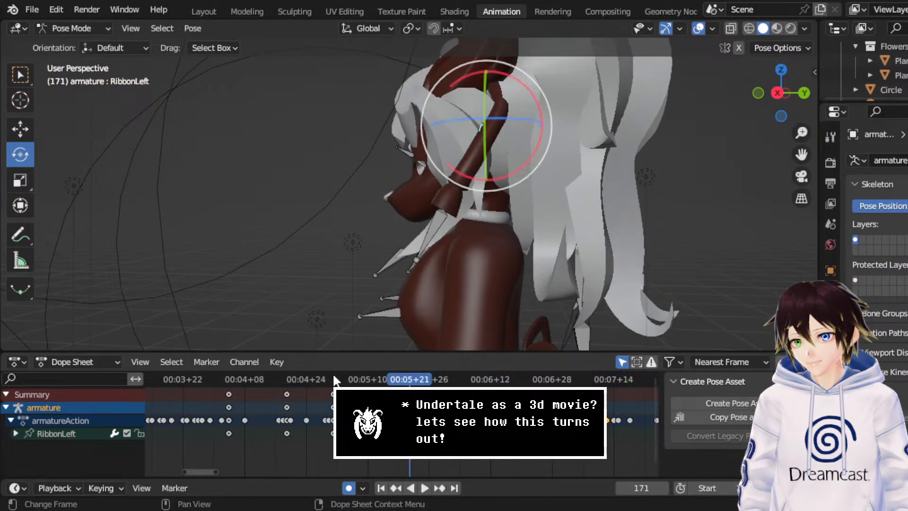
key(g)
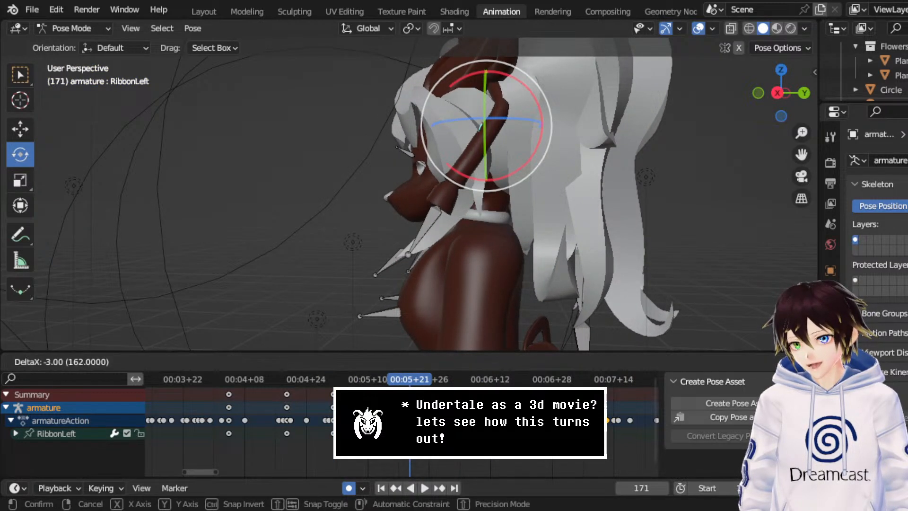
click(318, 387)
click(314, 383)
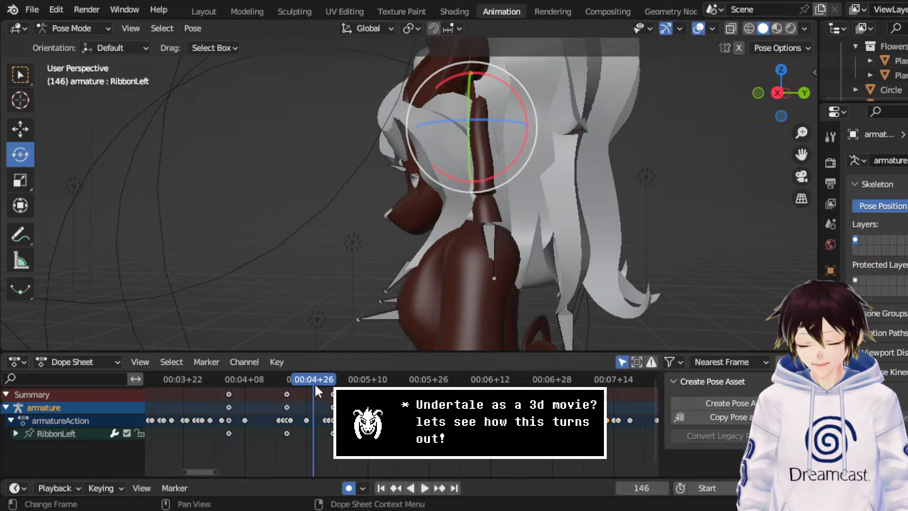
- Replay the left ribbon's swing, rotate the ribbon bone further forward at frame 178, and play the motion again
key(space)
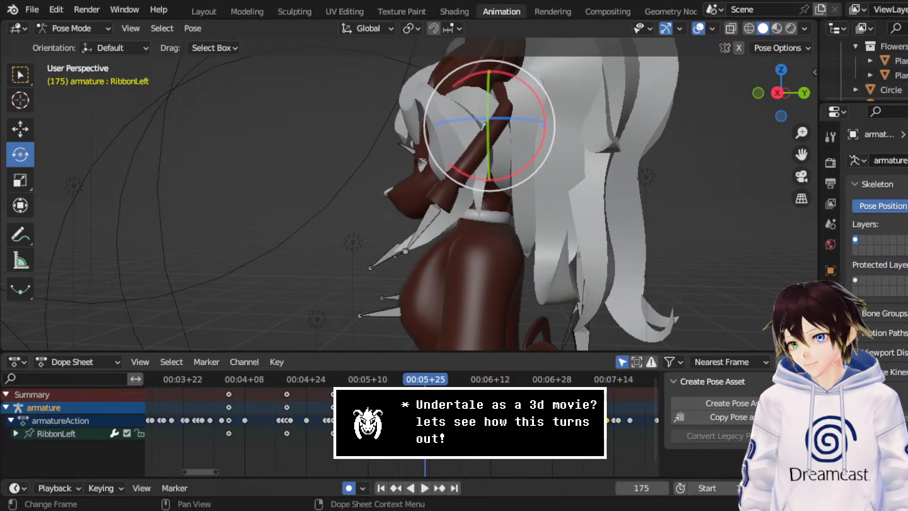
click(444, 382)
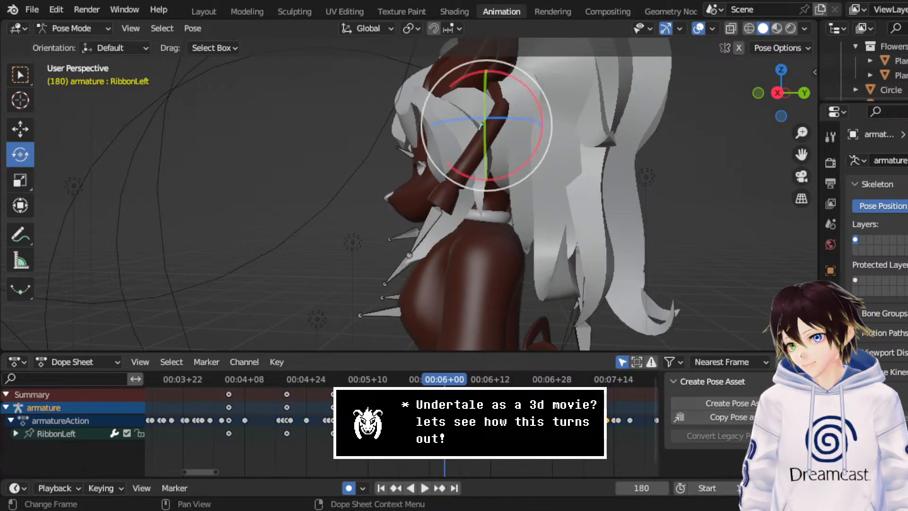
drag(444, 382, 438, 383)
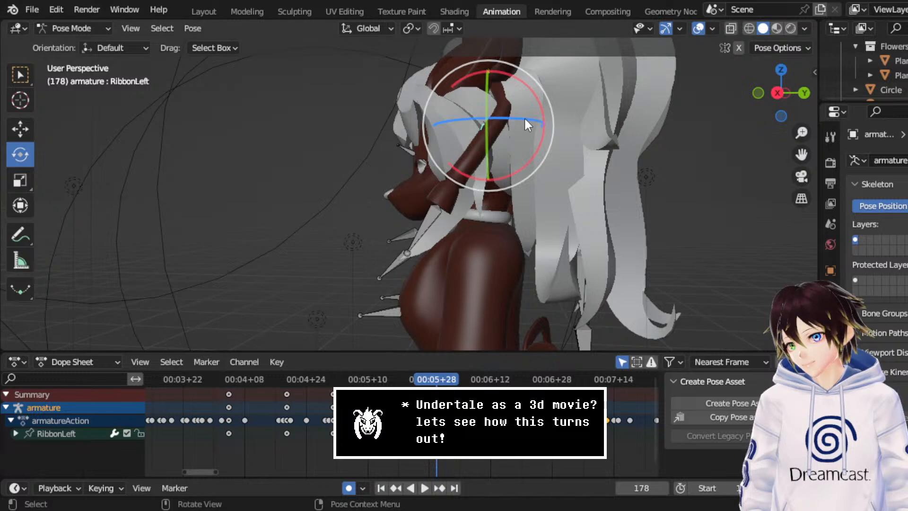
drag(524, 118, 450, 150)
mouse_move(449, 150)
middle_down()
mouse_move(532, 143)
mouse_move(454, 150)
middle_up()
key(space)
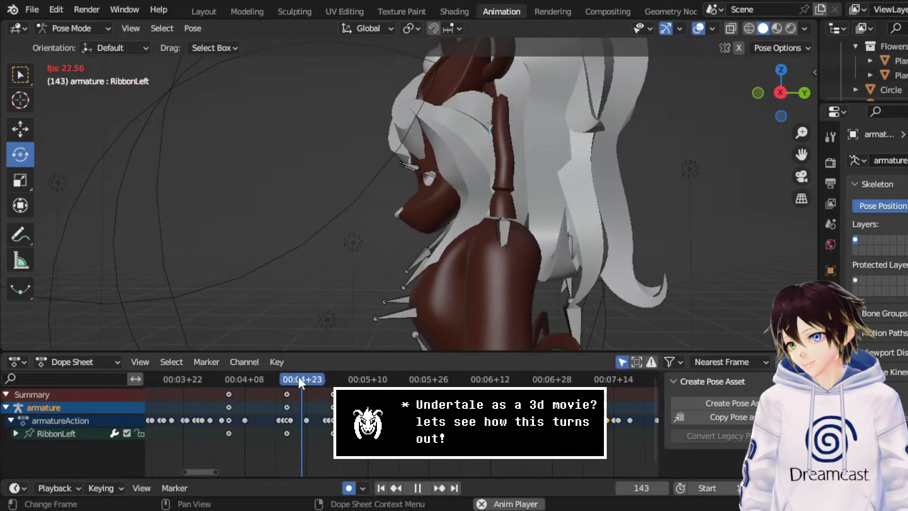
key(Escape)
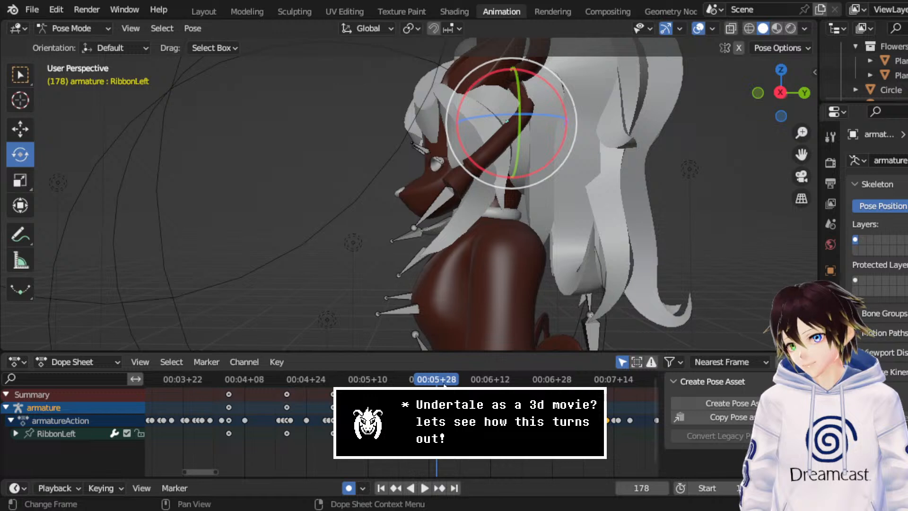
- Move the left ribbon's keyframe near frame 168 to an earlier frame and play the swing through frame 192
drag(444, 386, 398, 382)
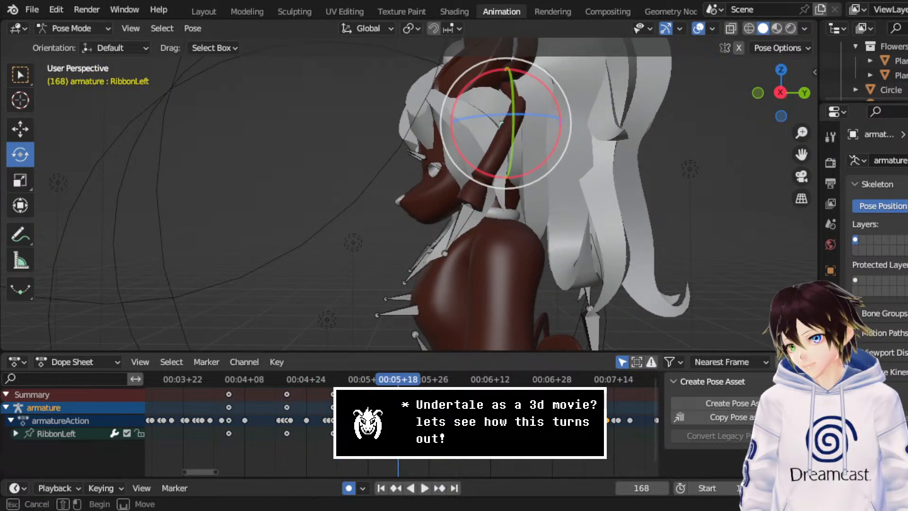
key(g)
key(Return)
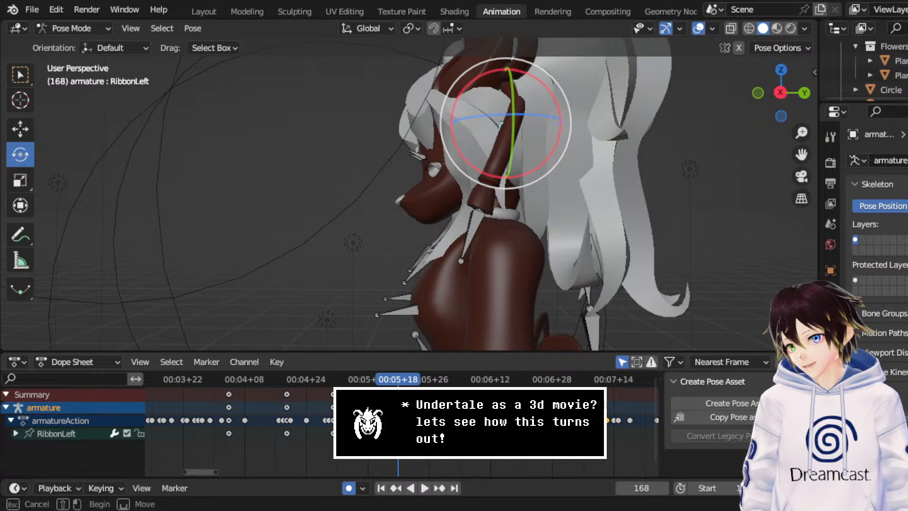
key(g)
key(Return)
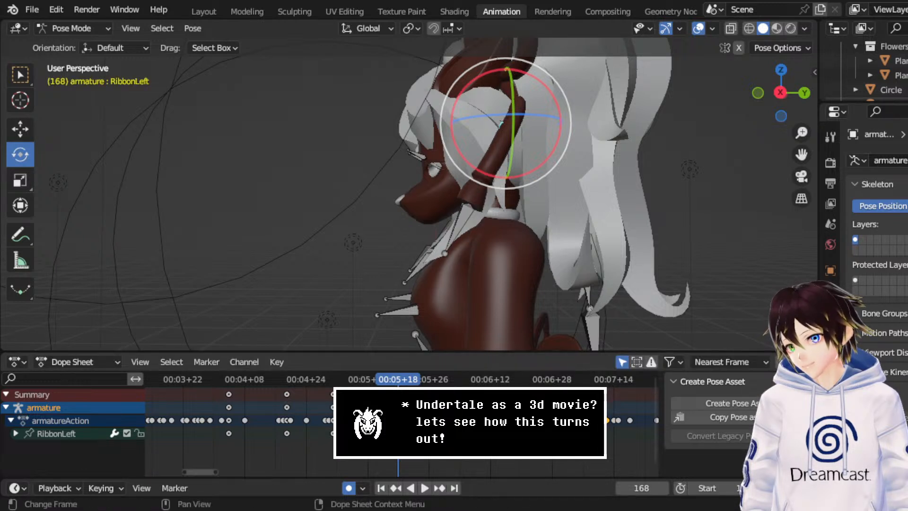
key(g)
key(Return)
click(326, 381)
key(space)
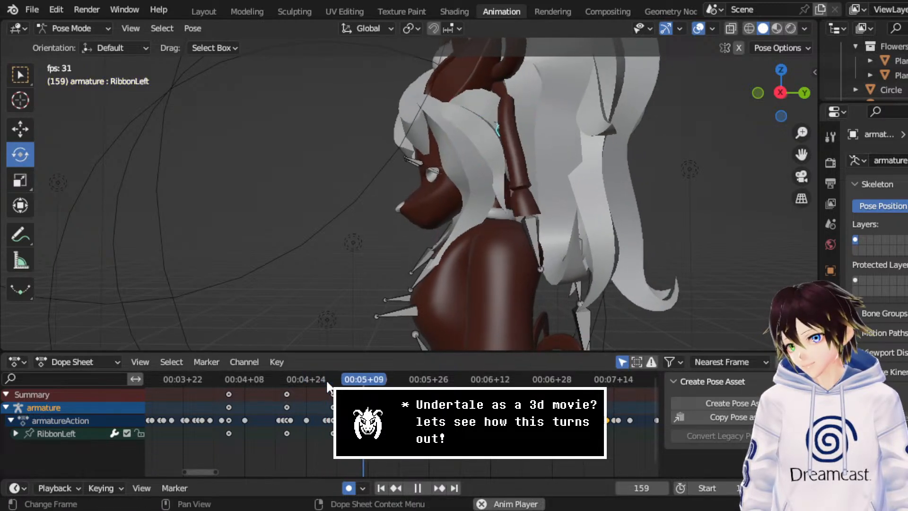
key(space)
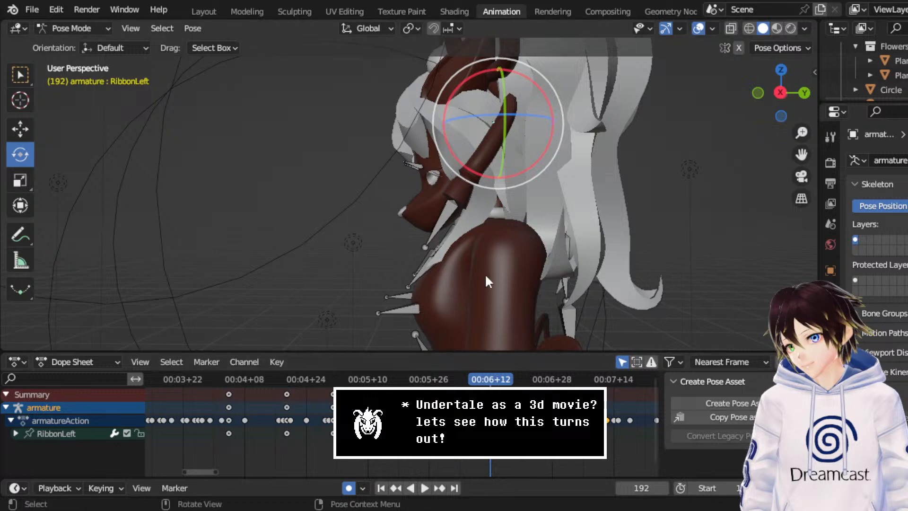
- Rotate the left ribbon bone backward following its forward swing and replay the motion from before frame 161 twice
drag(521, 184, 610, 172)
mouse_move(594, 188)
middle_down()
mouse_move(562, 185)
mouse_move(578, 189)
middle_up()
click(356, 383)
key(space)
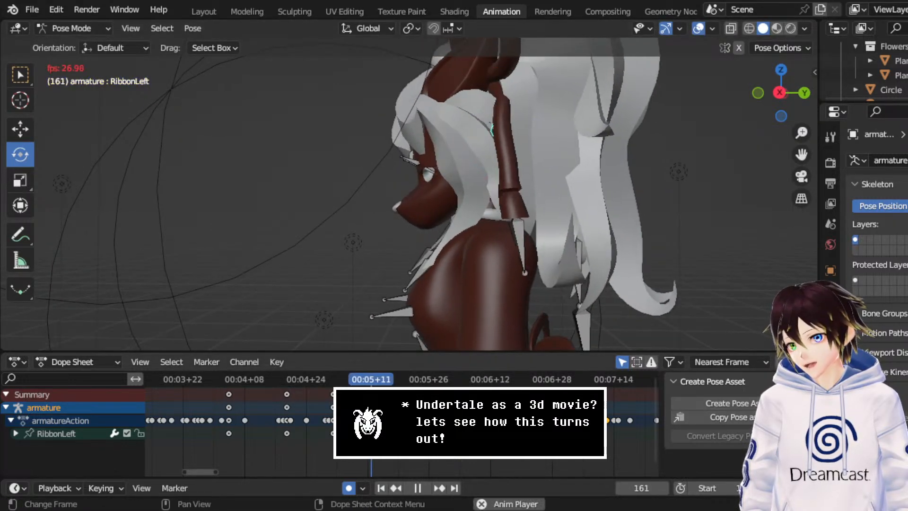
key(space)
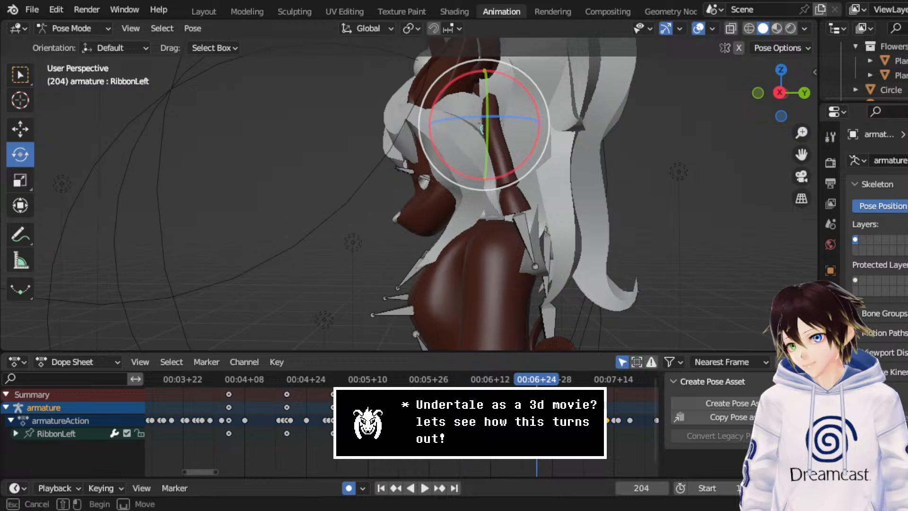
click(337, 380)
key(space)
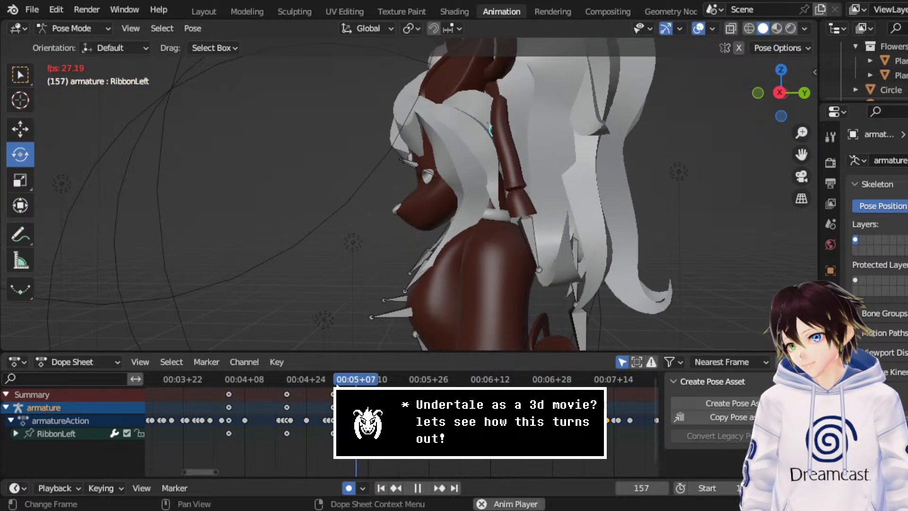
key(space)
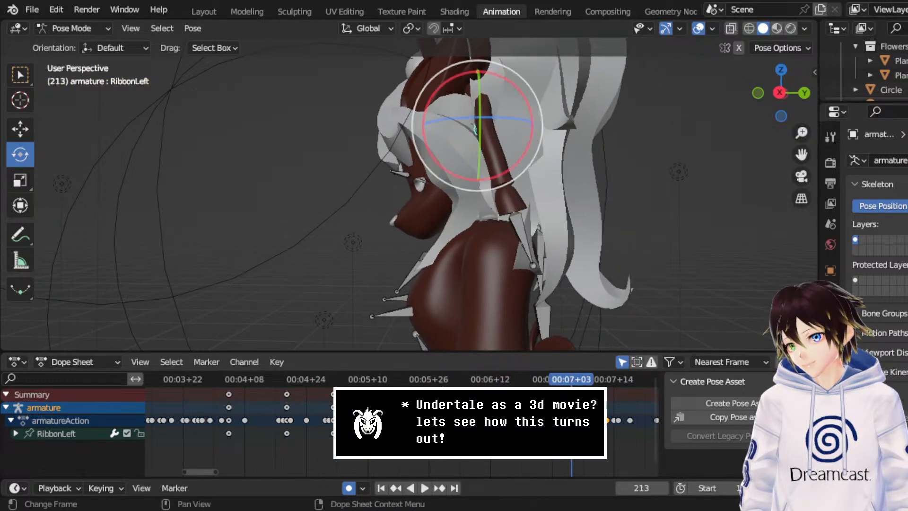
- Move the left ribbon's frame 164 keyframe about two frames earlier and play the swing through frame 211
drag(373, 399, 393, 440)
key(g)
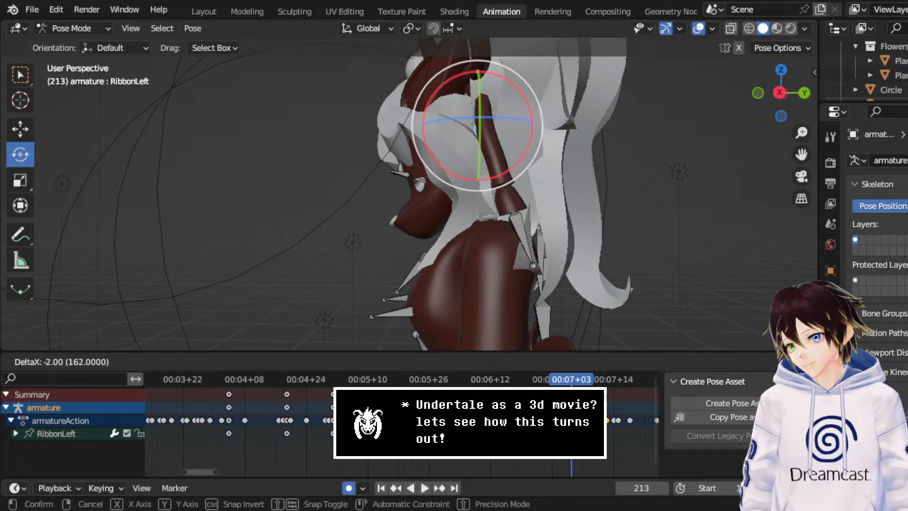
click(381, 426)
click(308, 379)
key(space)
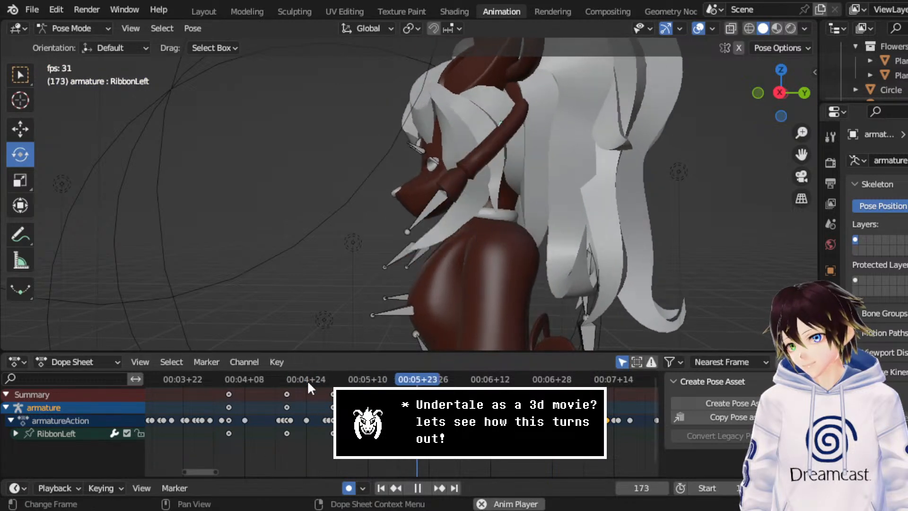
key(space)
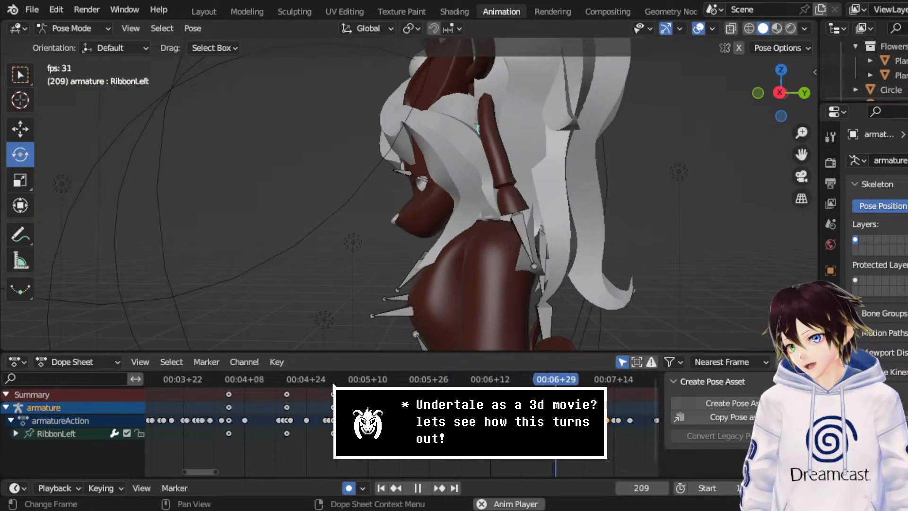
key(space)
- Change the handle type of the selected ribbon keyframe and play the swing from frame 148 to 193
right_click(352, 381)
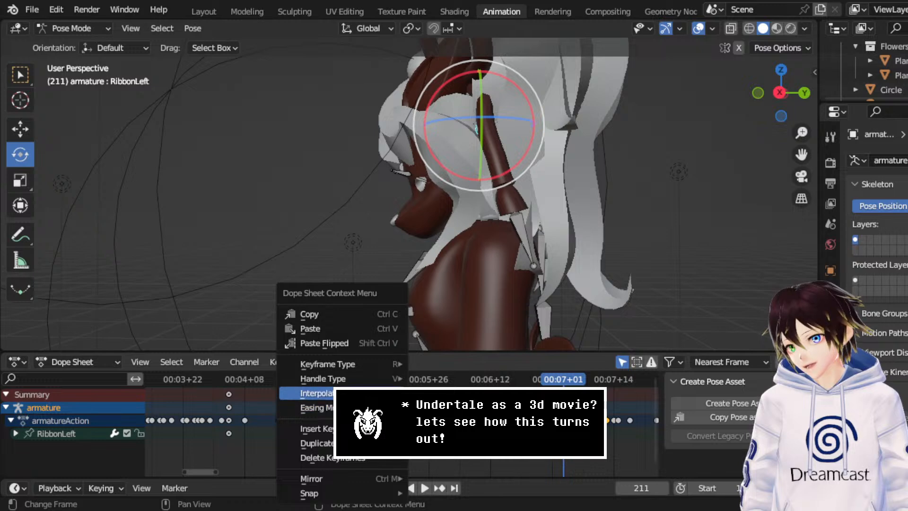
mouse_move(352, 381)
click(431, 377)
click(316, 376)
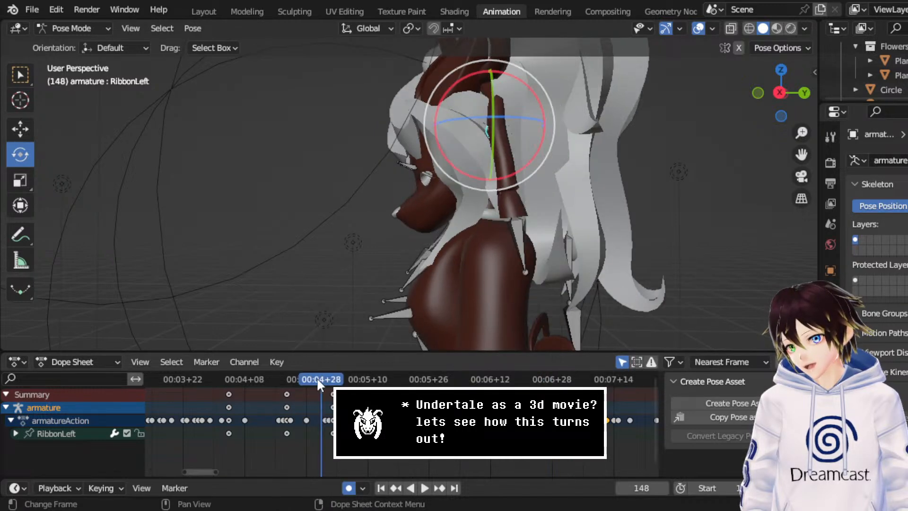
key(space)
key(space)
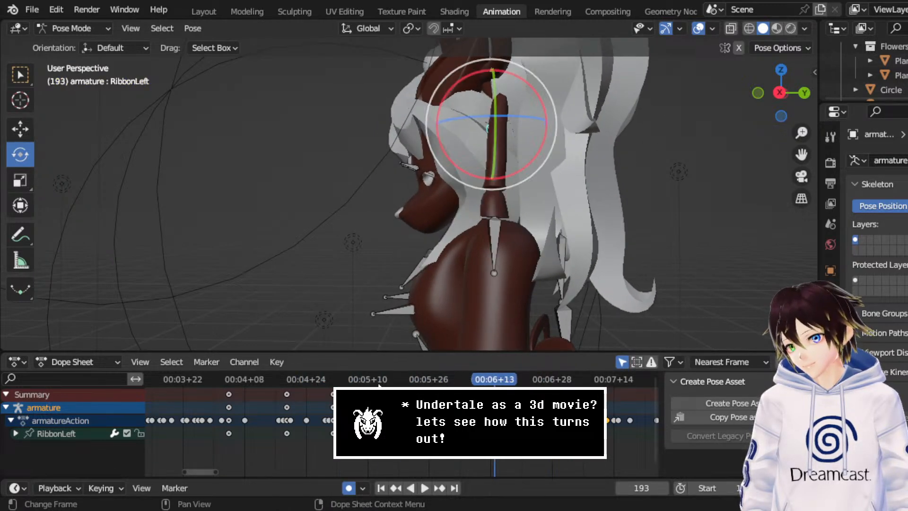
- Play the forward swing up to frame 176, move the ribbon's frame 178 keyframe to frame 176, and replay through frame 183
click(374, 381)
key(space)
key(space)
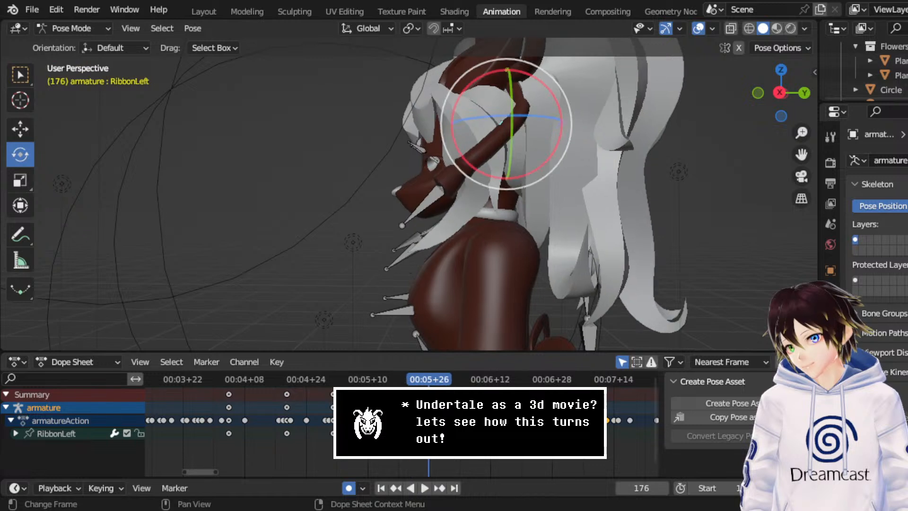
key(g)
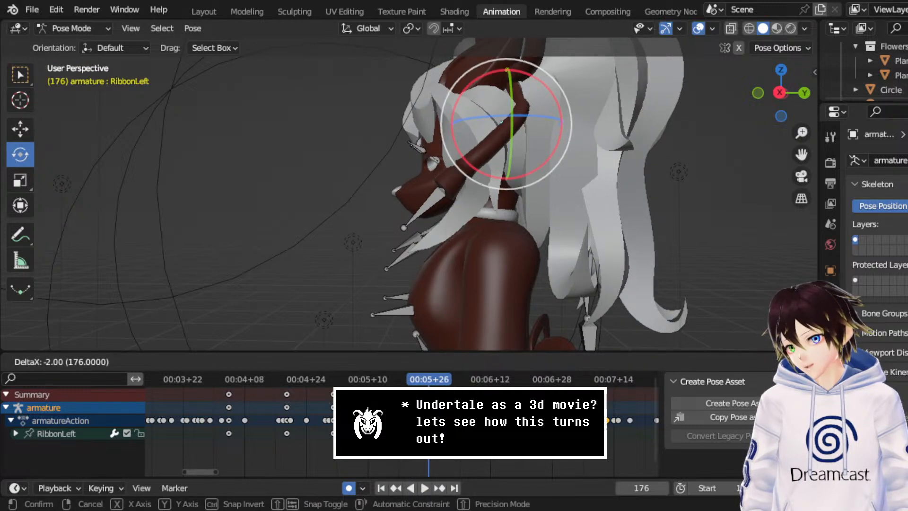
key(Return)
click(306, 380)
key(space)
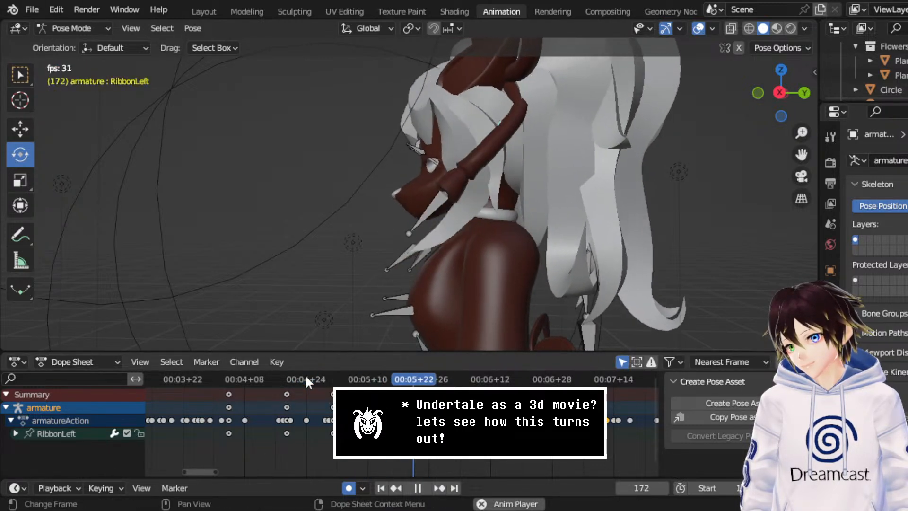
key(space)
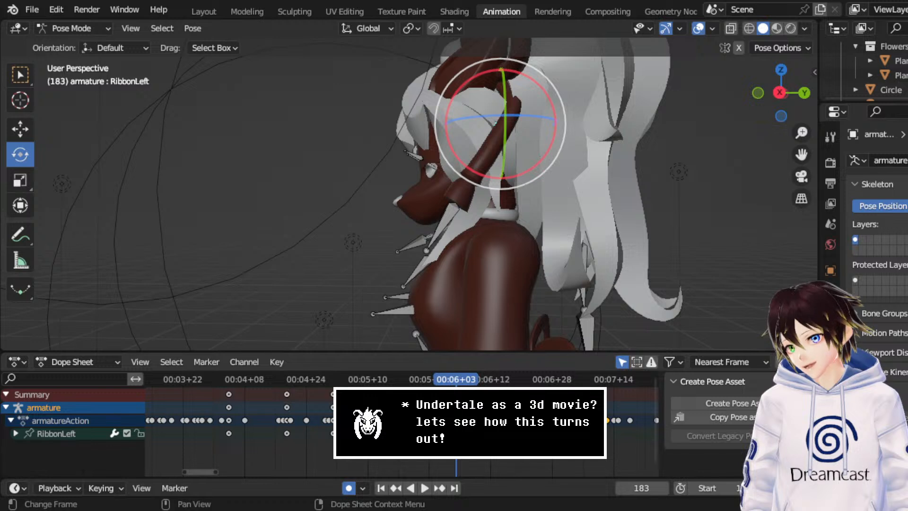
- Retime the left ribbon's keyframes around the forward swing and play the motion from frame 148 to 219
key(g)
click(411, 397)
click(399, 394)
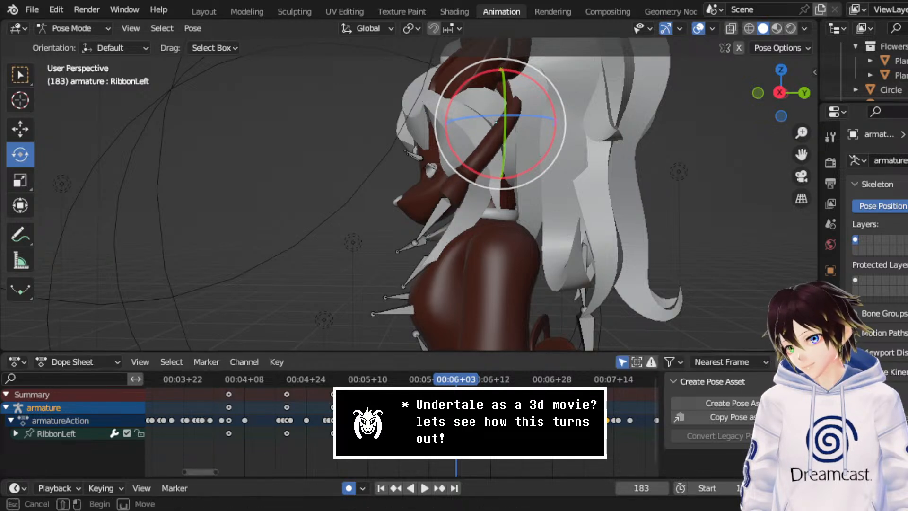
key(g)
click(330, 387)
click(320, 378)
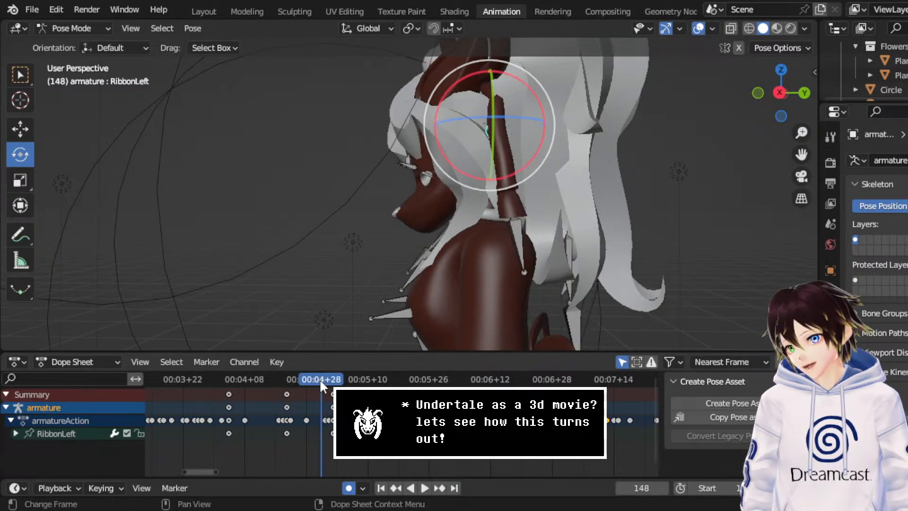
key(space)
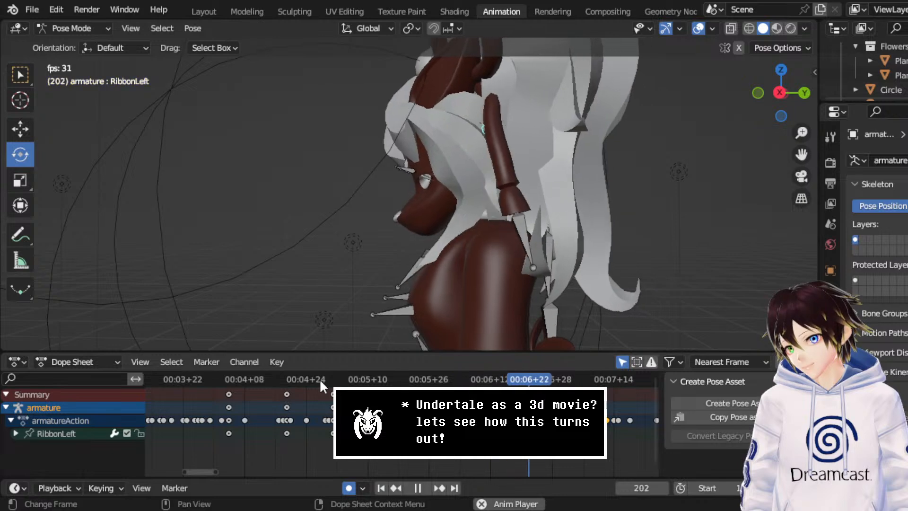
key(space)
- Move the left ribbon's frame 204 keyframe about eight frames earlier and replay the swing from the side around frame 161
middle_drag(402, 201, 532, 308)
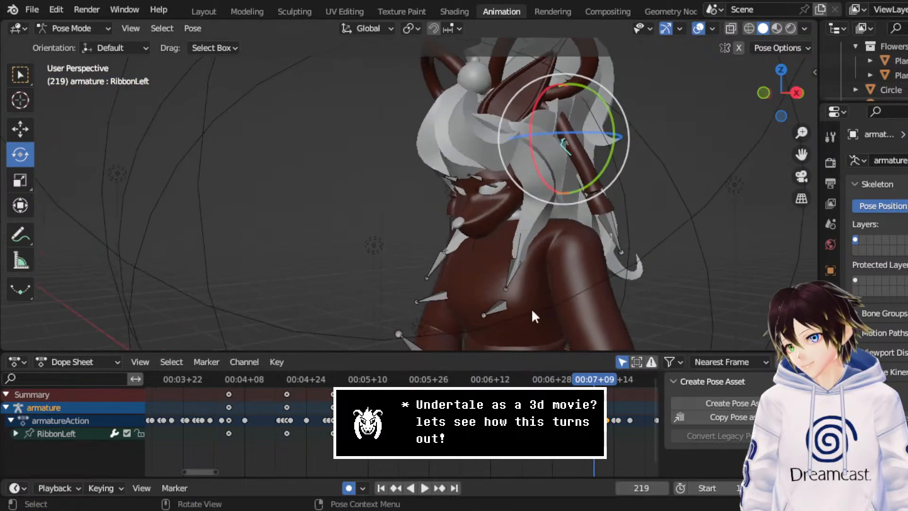
key(g)
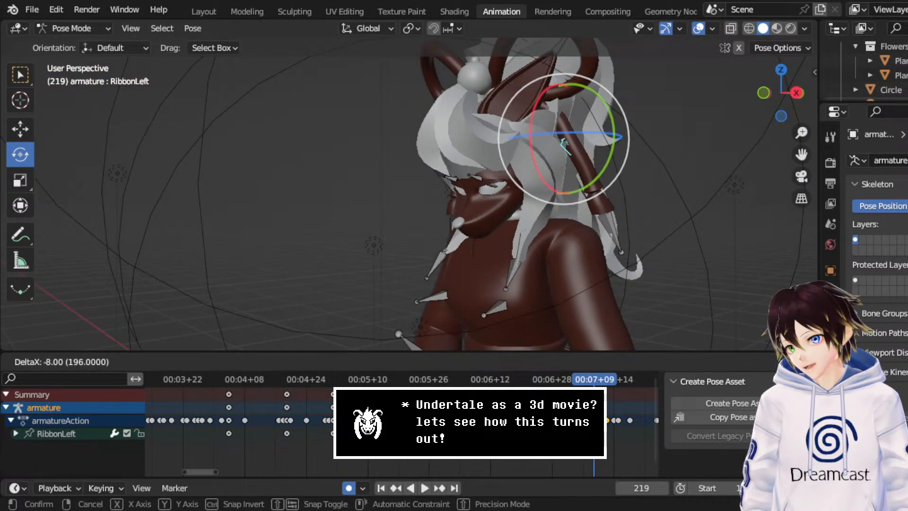
click(529, 416)
click(371, 380)
middle_drag(543, 258, 455, 241)
key(space)
key(space)
click(372, 380)
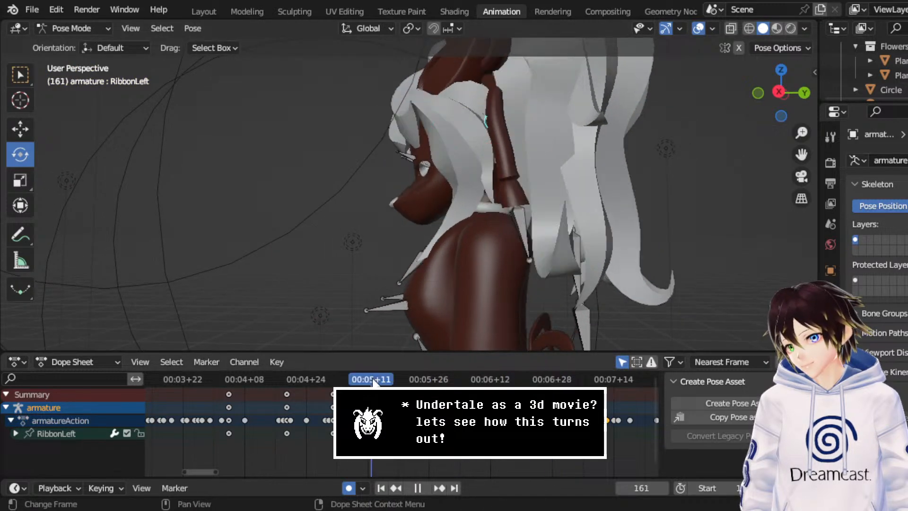
key(space)
- Move the left ribbon's frame 171 keyframe slightly earlier and replay the swing through frame 194
scroll(401, 421, up, 5)
drag(402, 412, 426, 432)
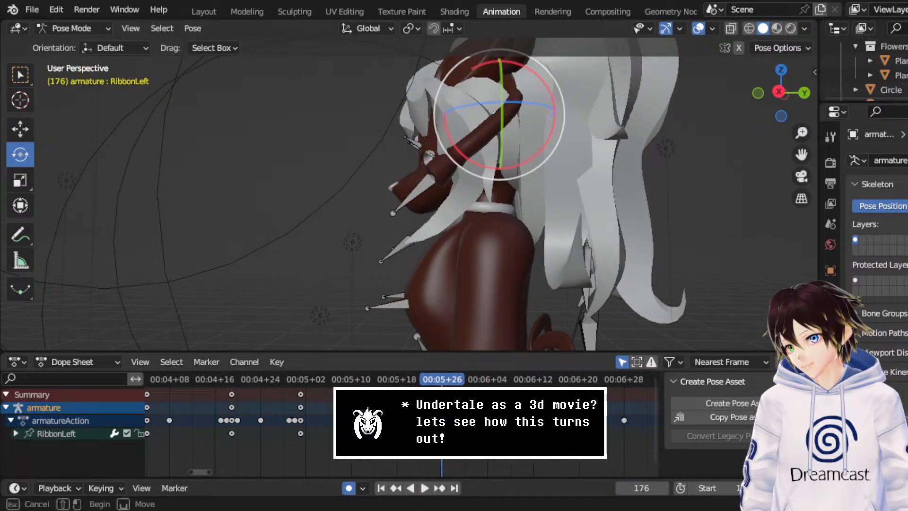
drag(402, 402, 421, 426)
key(g)
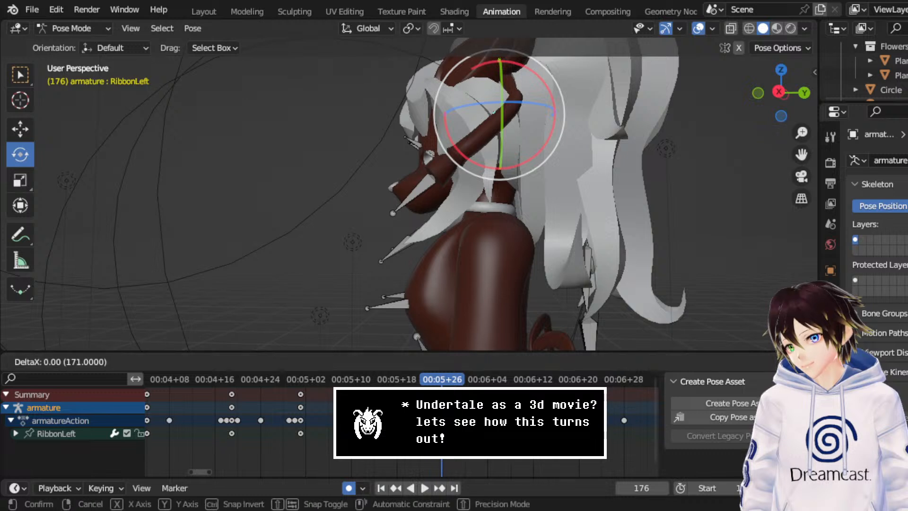
click(406, 417)
click(380, 381)
key(space)
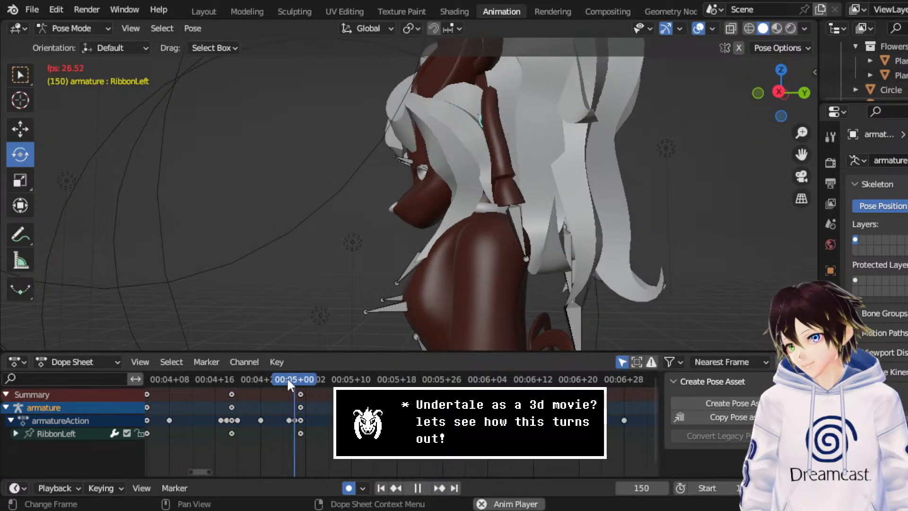
key(space)
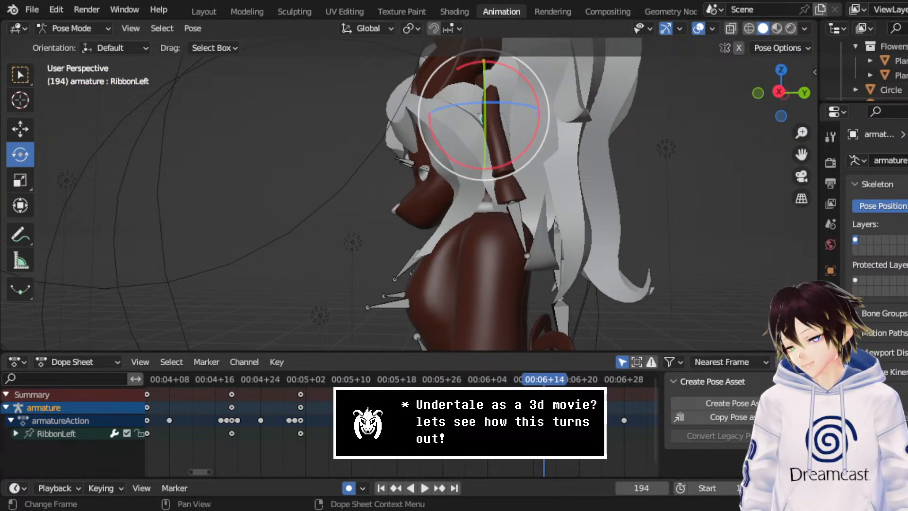
- Retime the left ribbon's keyframe following the forward swing and return to frame 161 to replay the motion
key(g)
click(511, 416)
click(358, 380)
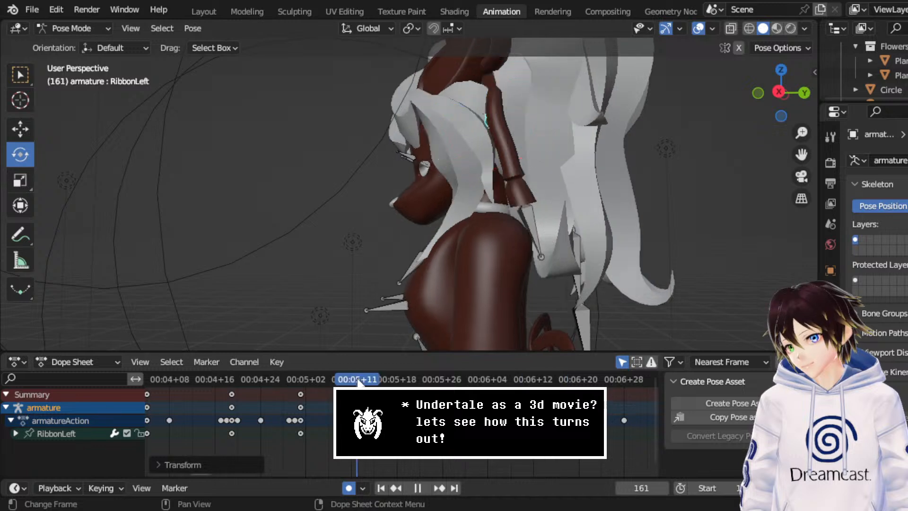
- Play the left ribbon's swing from frame 161 to 207 and save the file
key(space)
key(space)
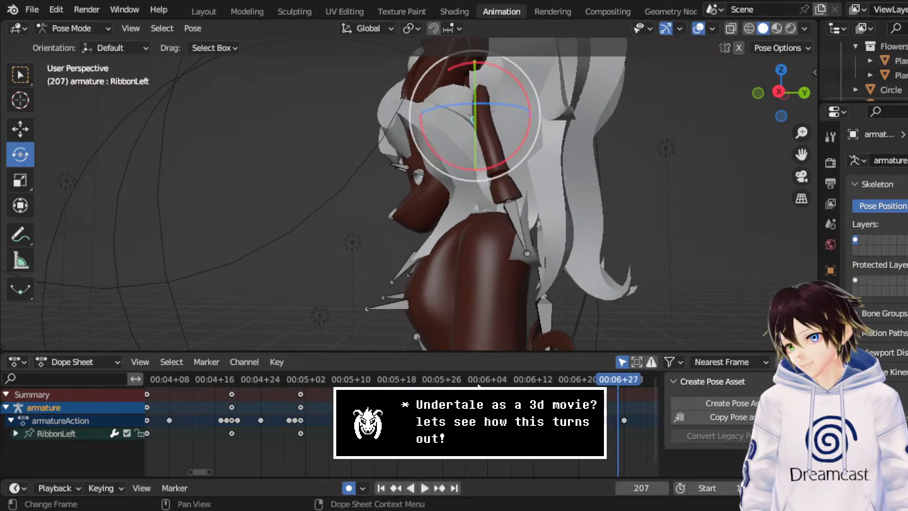
middle_drag(504, 386, 471, 384)
key(ctrl+s)
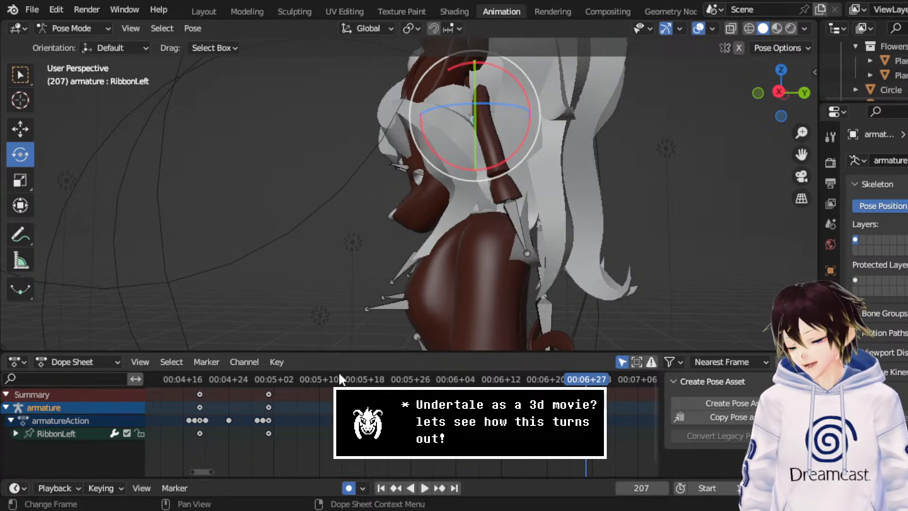
- Move the left ribbon's keyframe near frame 188 about three frames earlier, to around frame 185, and replay the swing
click(263, 384)
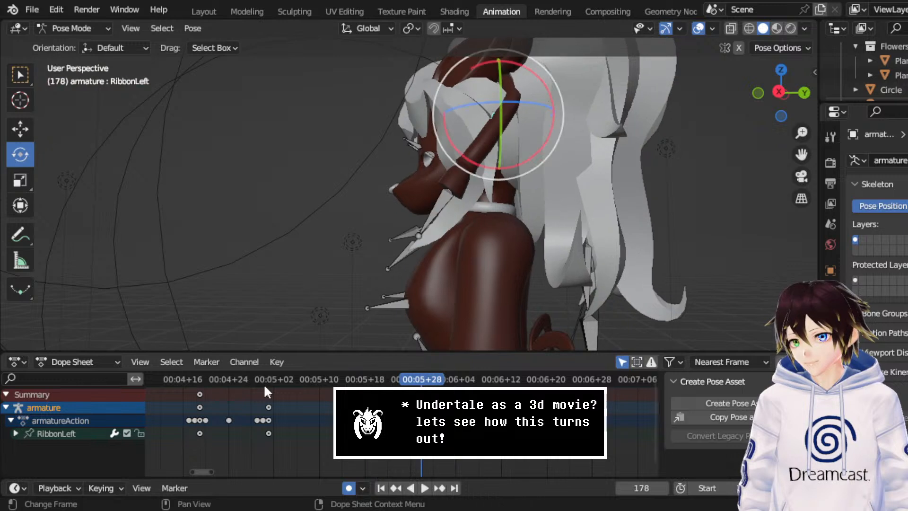
key(space)
key(g)
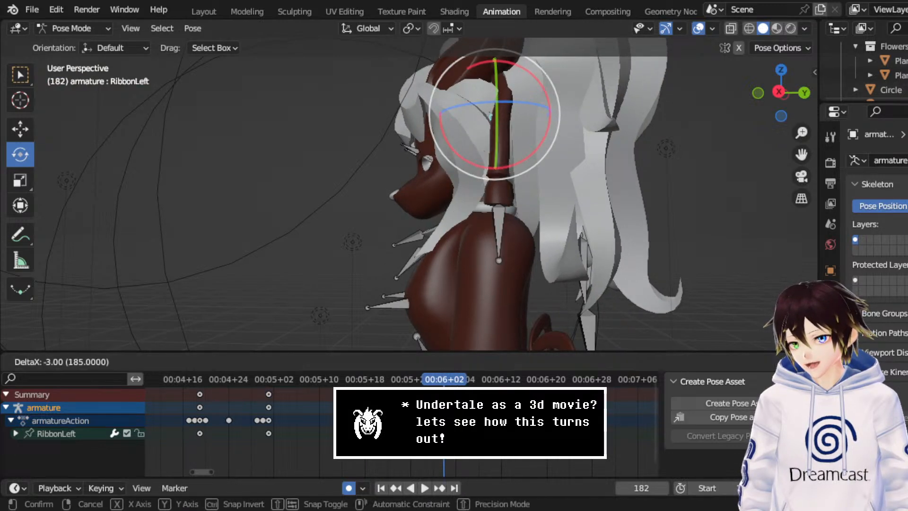
click(461, 420)
click(325, 383)
key(space)
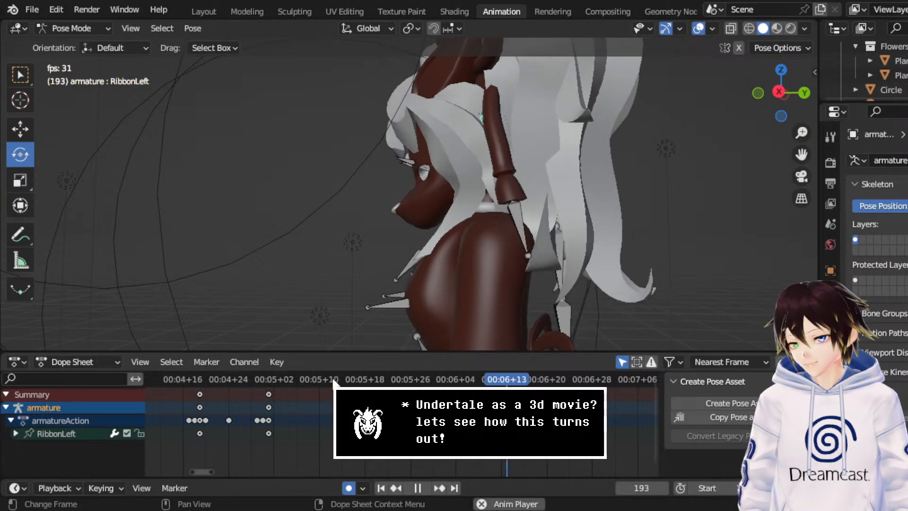
- Rotate the left ribbon slightly farther backward at frame 194 and replay the swing from around frame 163
key(space)
key(r)
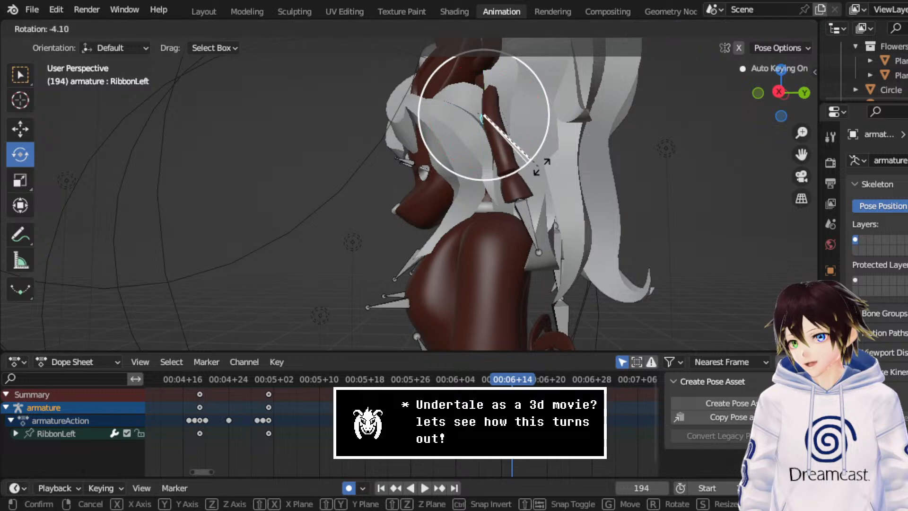
click(544, 160)
mouse_move(544, 161)
middle_down()
mouse_move(573, 155)
mouse_move(532, 151)
middle_up()
click(334, 375)
key(space)
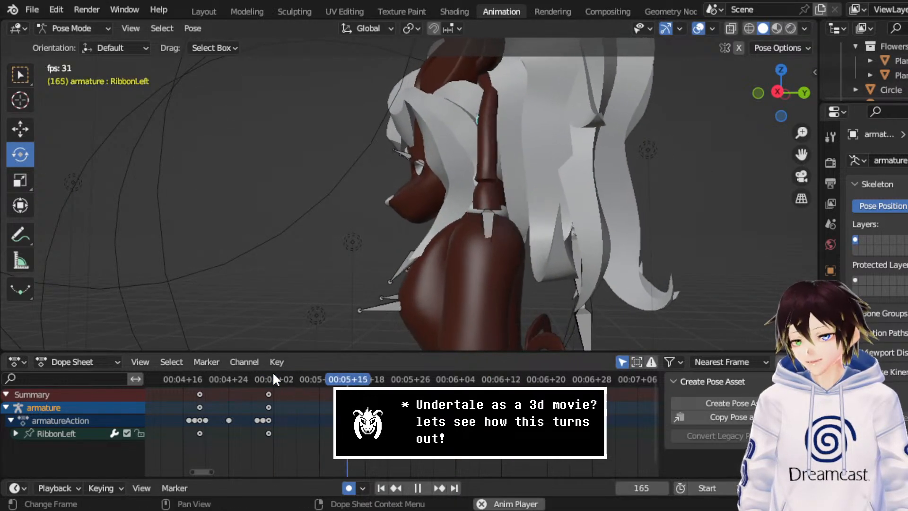
- Move the left ribbon's frame 194 keyframe about three frames later, to around frame 197, and replay the swing
key(space)
click(523, 373)
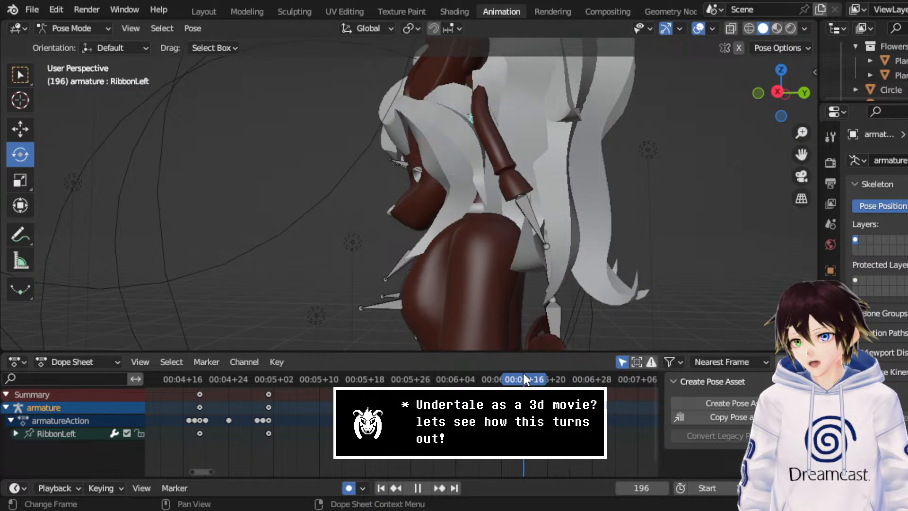
click(512, 375)
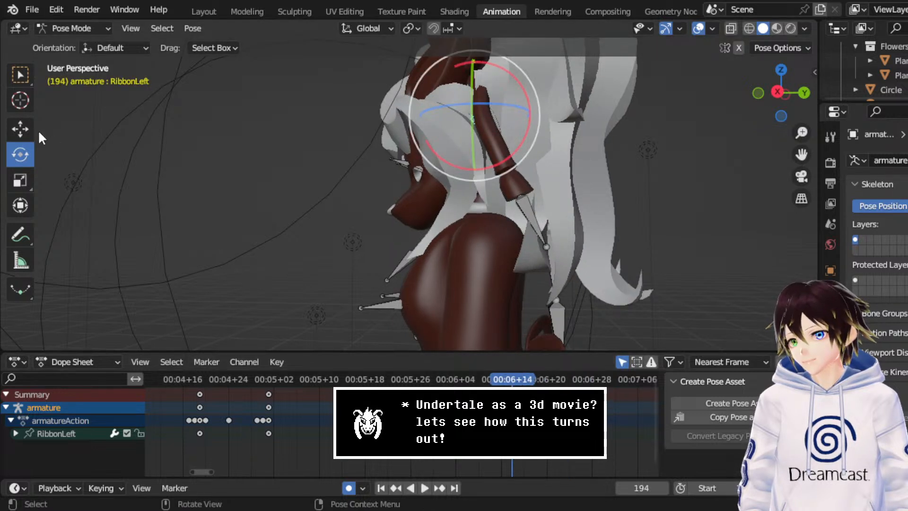
key(g)
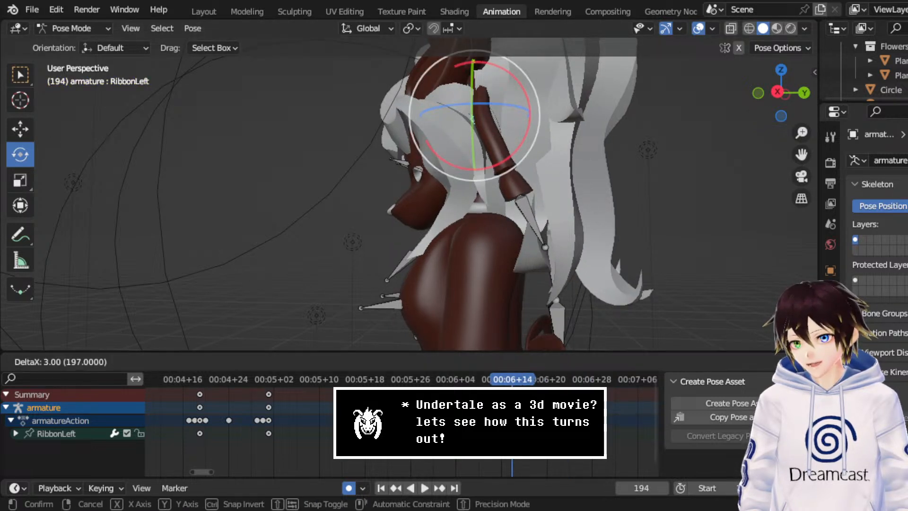
click(341, 401)
click(333, 379)
key(space)
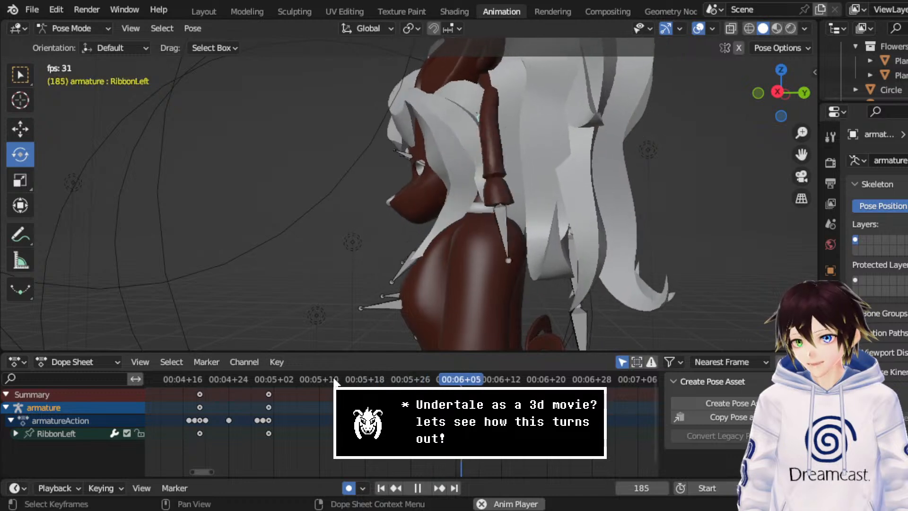
- Play the swing through frame 207 and rotate the left ribbon forward there, adjusting it from the side and front
key(space)
click(309, 380)
key(space)
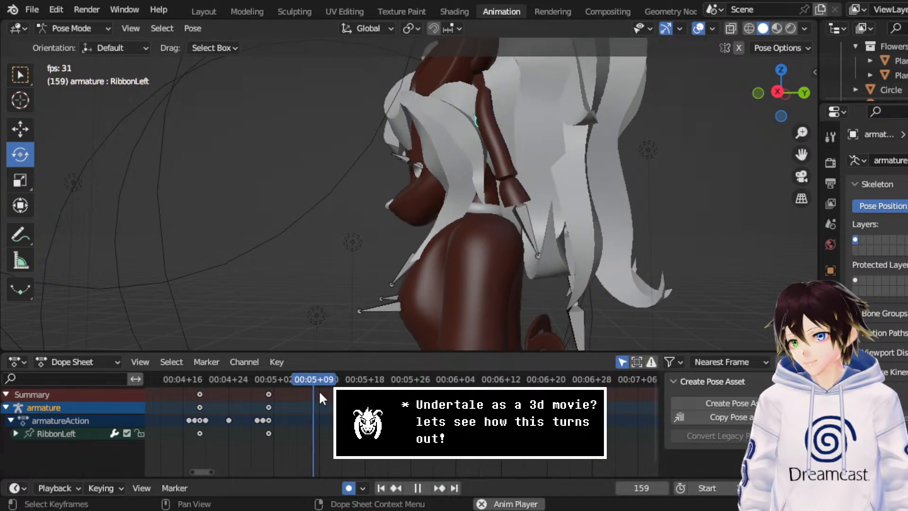
key(space)
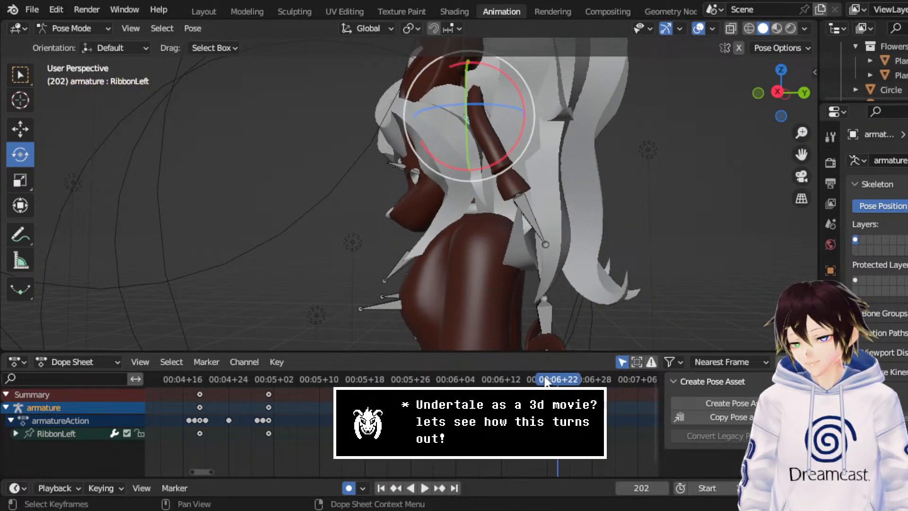
key(space)
key(space)
drag(523, 151, 490, 203)
middle_drag(490, 203, 618, 182)
drag(610, 176, 594, 187)
middle_drag(595, 187, 458, 180)
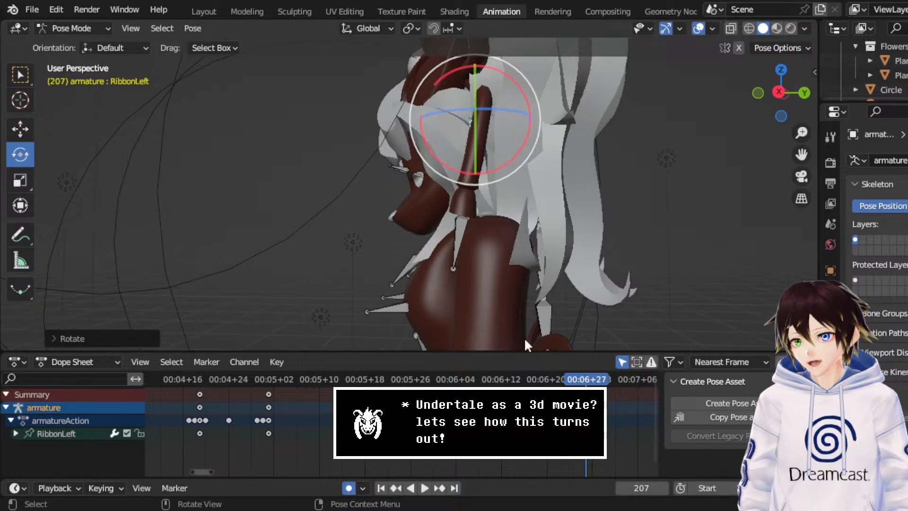
- Replay the left ribbon's swing from the front between about frames 163 and 193
drag(406, 381, 337, 379)
middle_drag(521, 217, 608, 208)
key(space)
key(space)
key(space)
key(space)
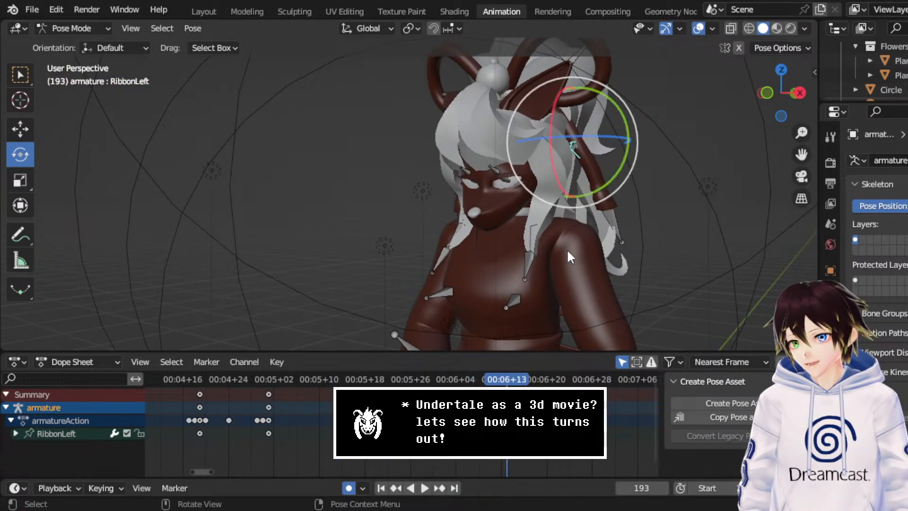
click(347, 382)
middle_drag(524, 168, 545, 166)
key(space)
key(space)
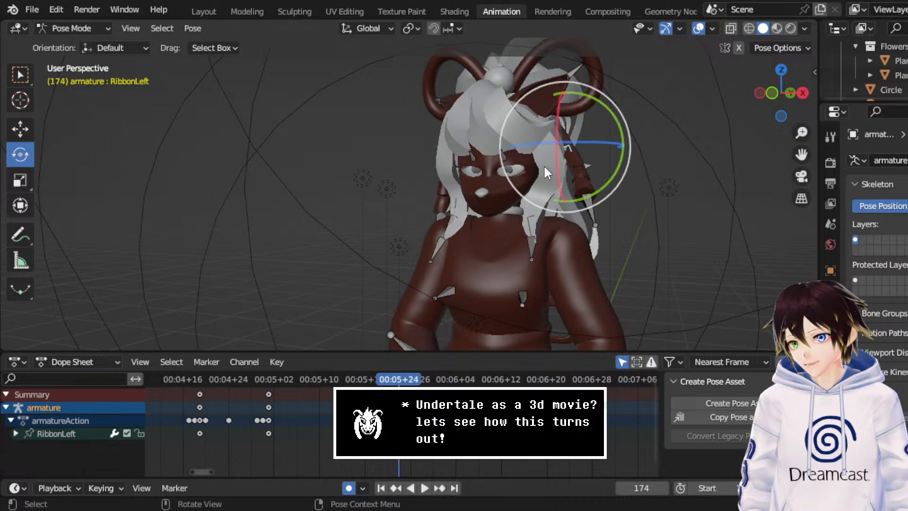
key(space)
key(space)
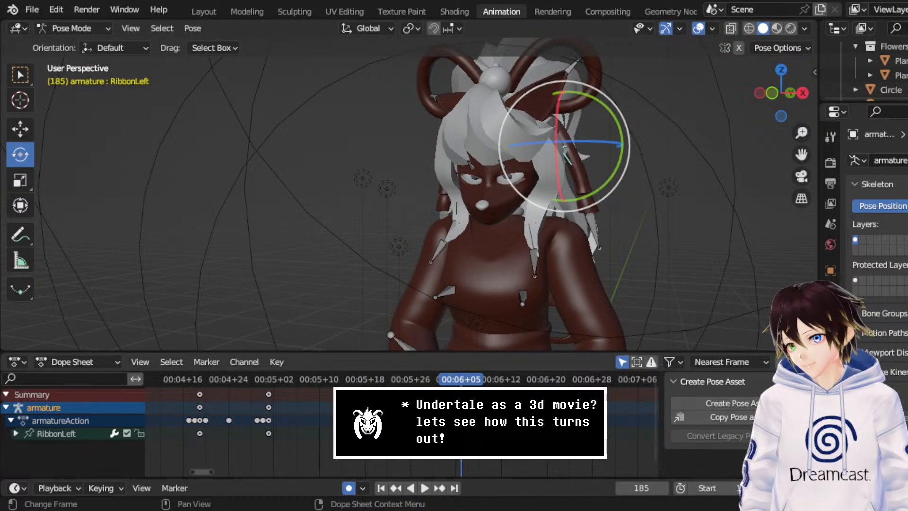
- Rotate the left ribbon slightly at frames 185 and 197 as seen from the front
drag(615, 182, 614, 190)
key(space)
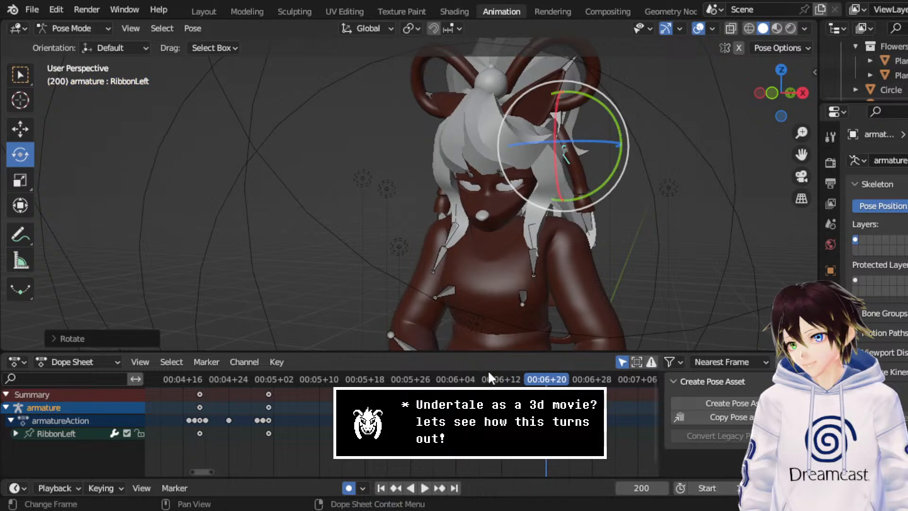
drag(547, 385, 529, 385)
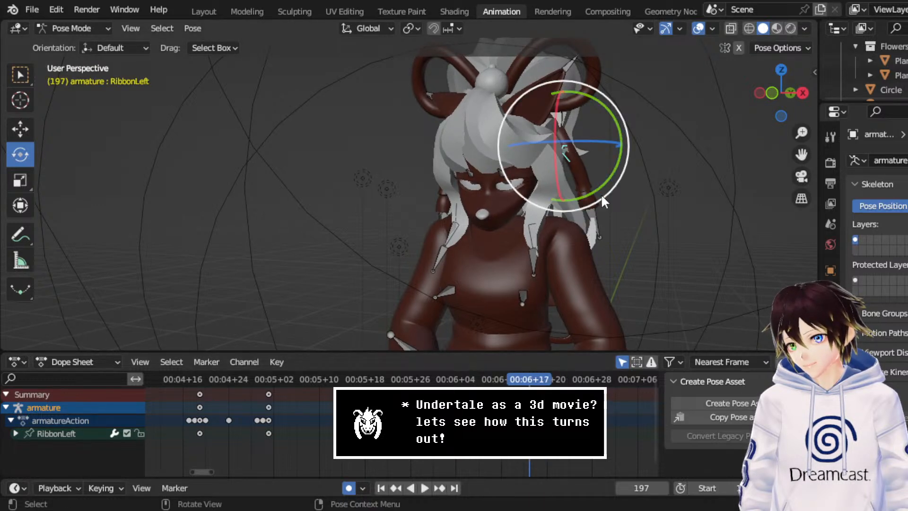
drag(600, 194, 592, 208)
- Change the handle type of the left ribbon's selected keyframe and replay the swing from frame 164 in side view
middle_drag(611, 169, 501, 156)
right_click(433, 385)
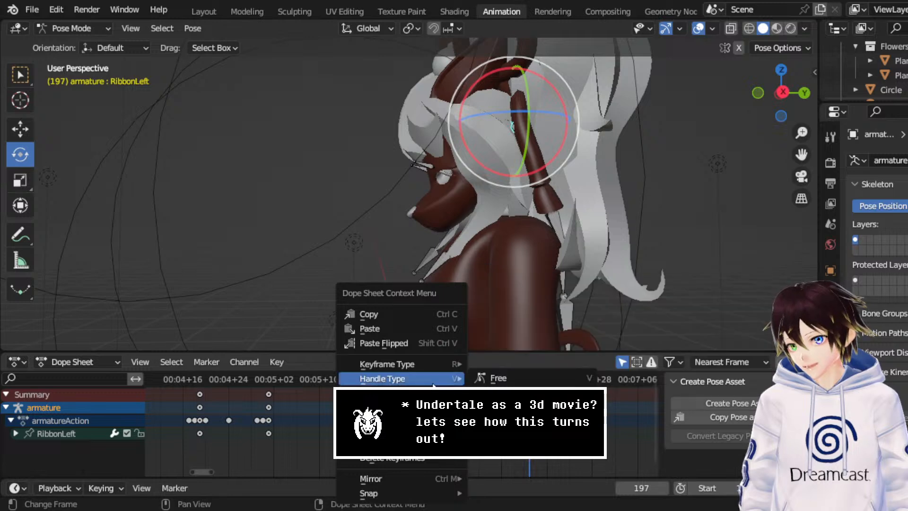
click(500, 408)
click(342, 380)
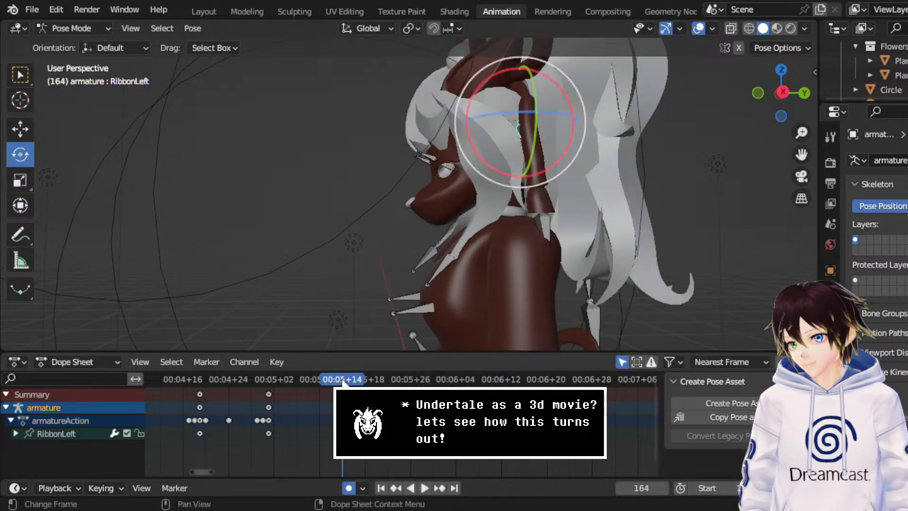
mouse_move(518, 224)
middle_down()
mouse_move(504, 223)
mouse_move(522, 223)
middle_up()
key(space)
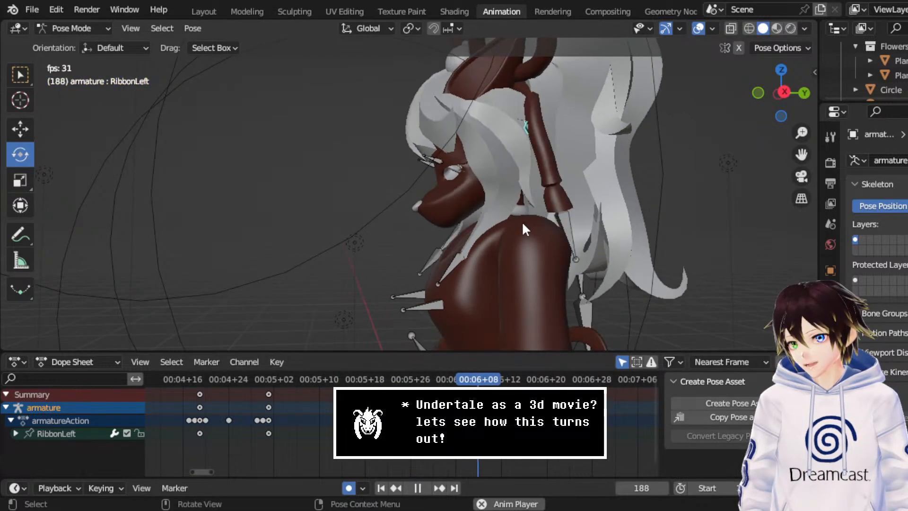
key(space)
- Rotate the left ribbon farther forward at frame 207 in side view
middle_drag(588, 193, 569, 170)
click(517, 382)
drag(518, 381, 587, 382)
drag(520, 168, 466, 215)
middle_drag(465, 215, 473, 197)
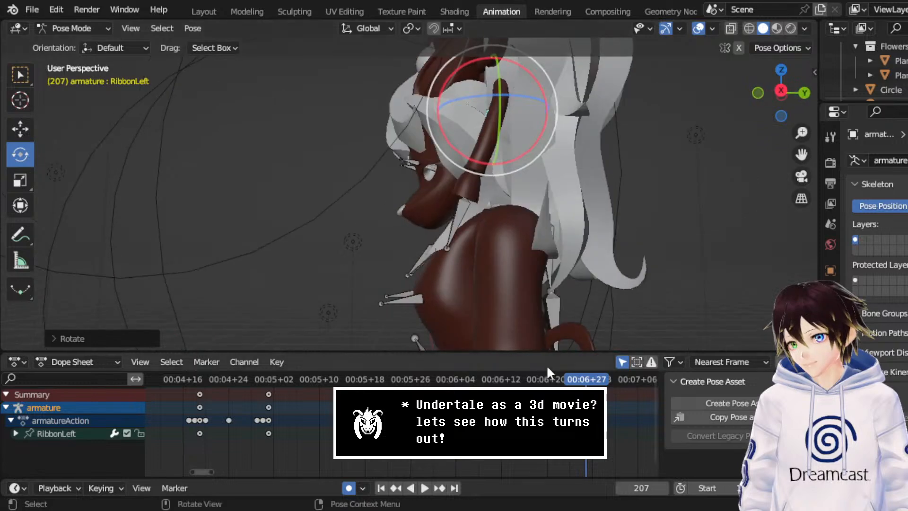
- Rotate the left ribbon backward at frame 224 and replay the motion through frame 230
middle_drag(553, 414, 395, 414)
key(space)
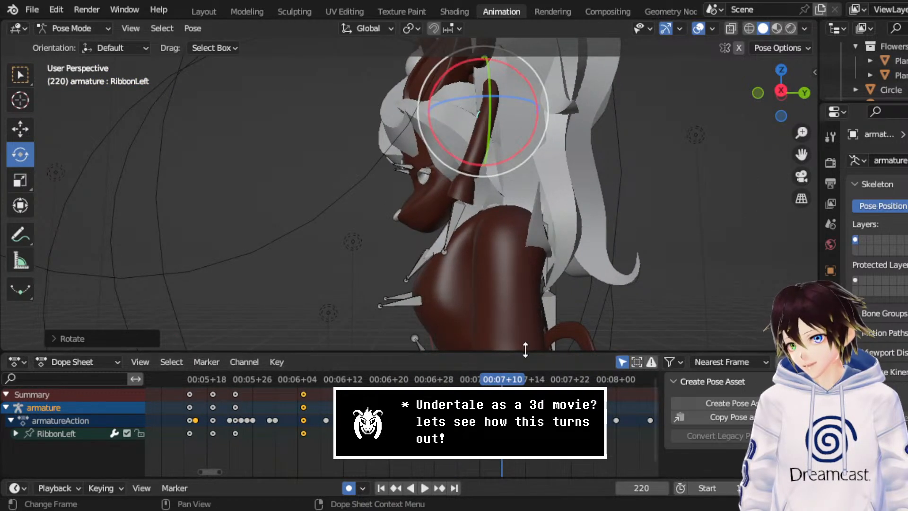
key(space)
key(r)
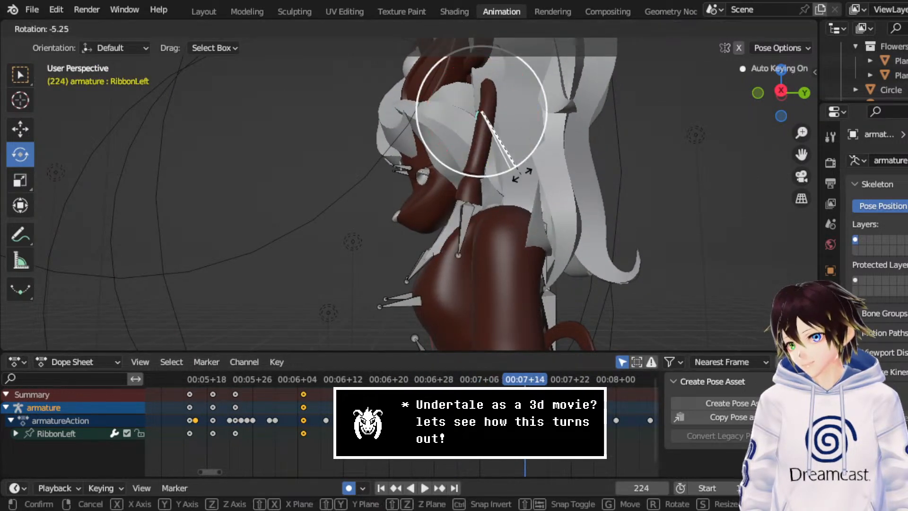
click(549, 180)
drag(254, 378, 235, 378)
key(space)
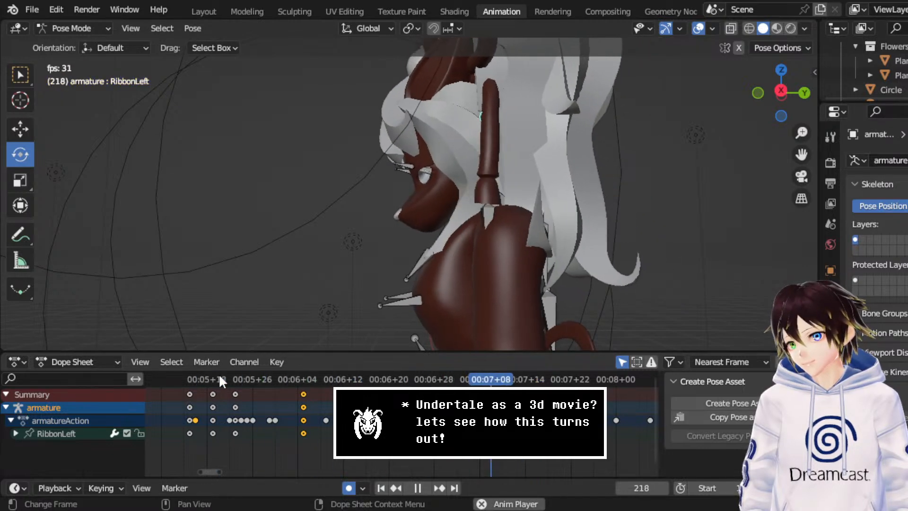
key(space)
- Set the handle type of the left ribbon's selected keyframe to Free and replay the motion through frame 232
right_click(368, 397)
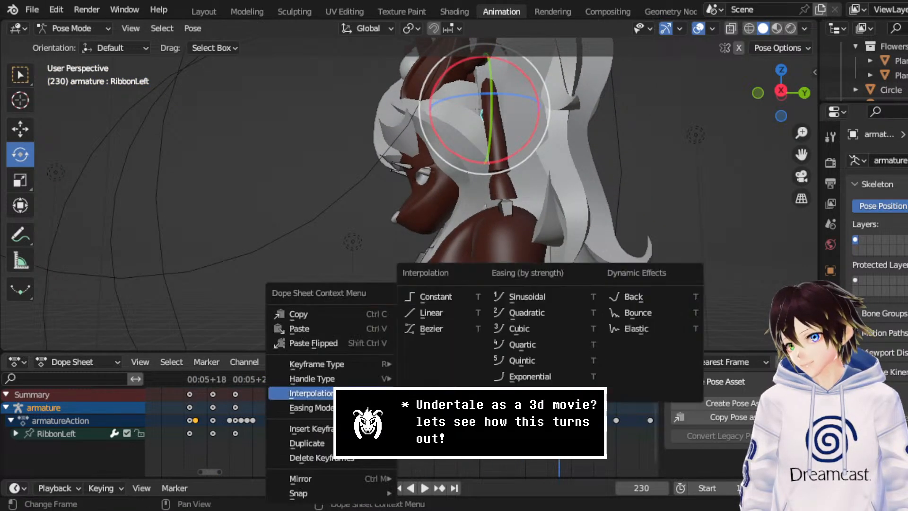
click(407, 418)
right_click(374, 394)
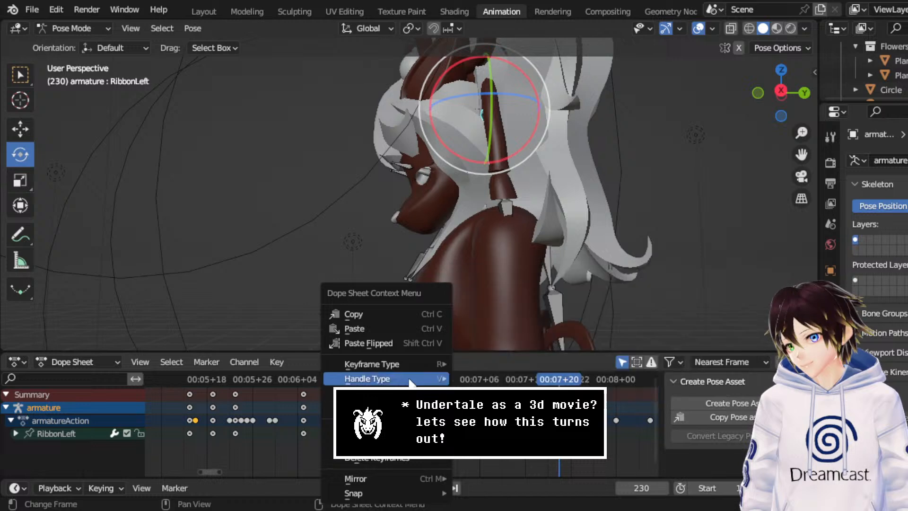
mouse_move(402, 379)
click(483, 378)
key(space)
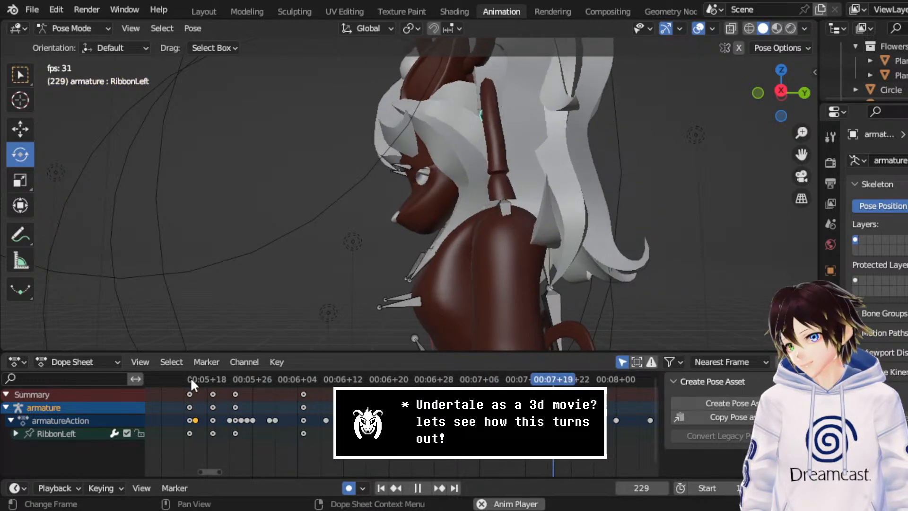
key(space)
- Save the file with the updated ribbon animation
key(ctrl+s)
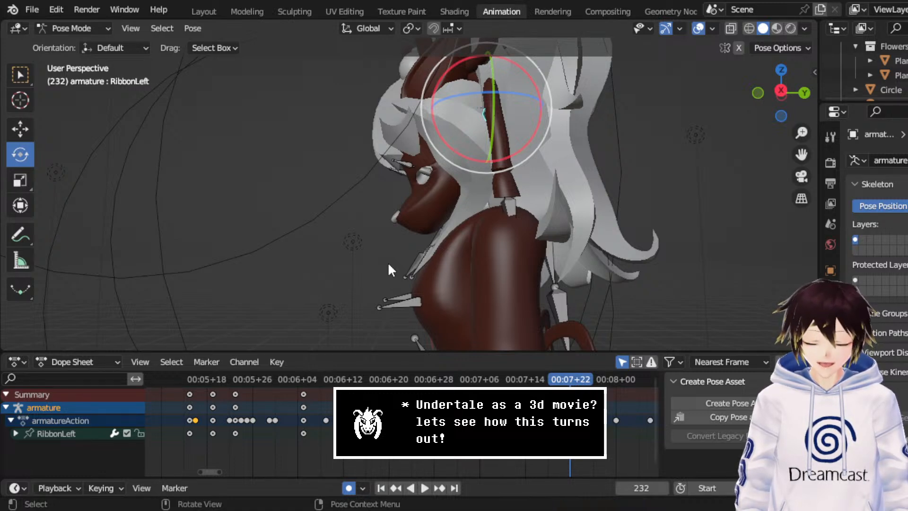
middle_drag(388, 270, 438, 230)
key(ctrl+s)
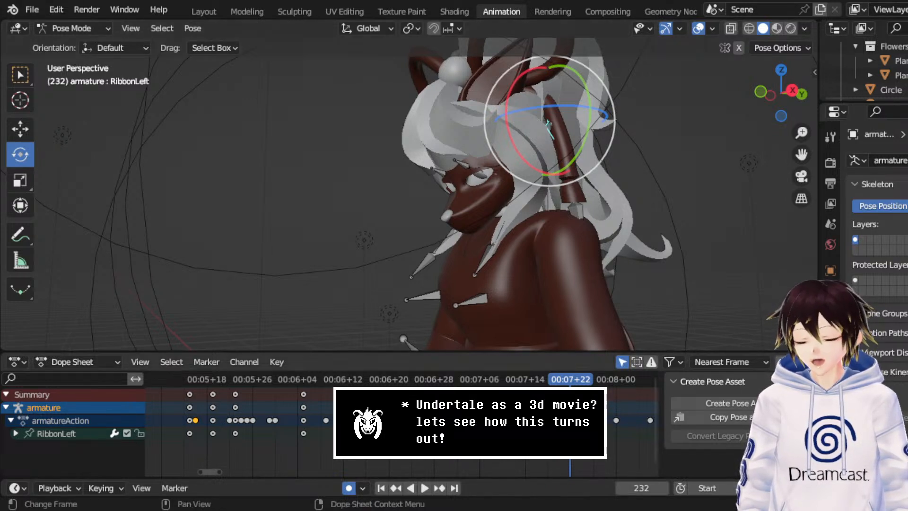
middle_drag(516, 424, 396, 423)
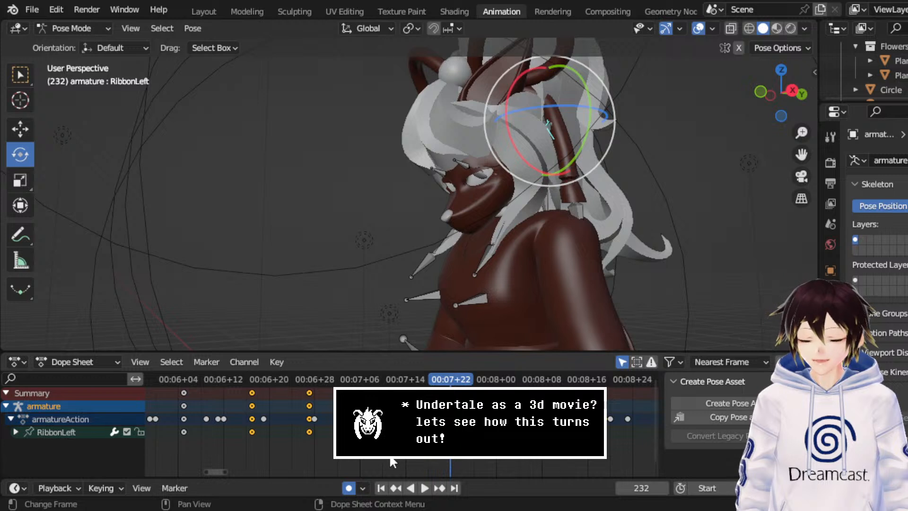
middle_drag(391, 458, 340, 459)
key(ctrl+s)
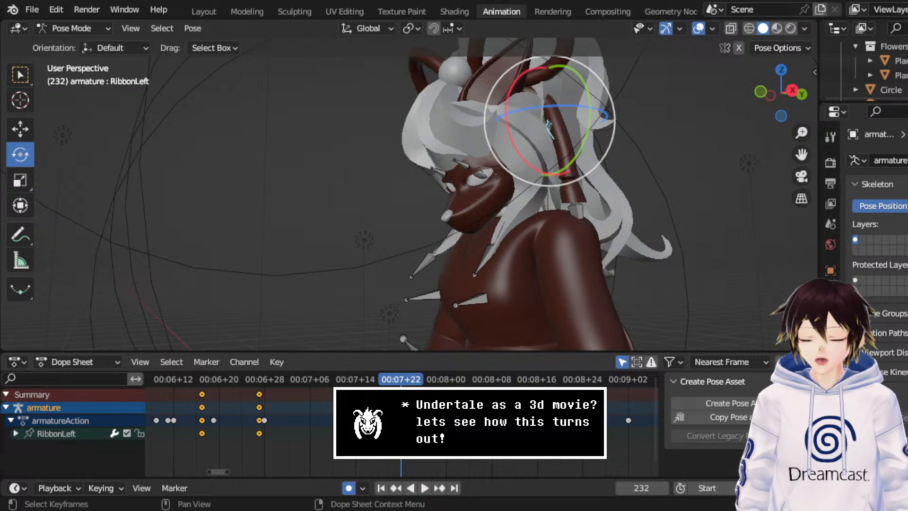
middle_drag(473, 423, 458, 424)
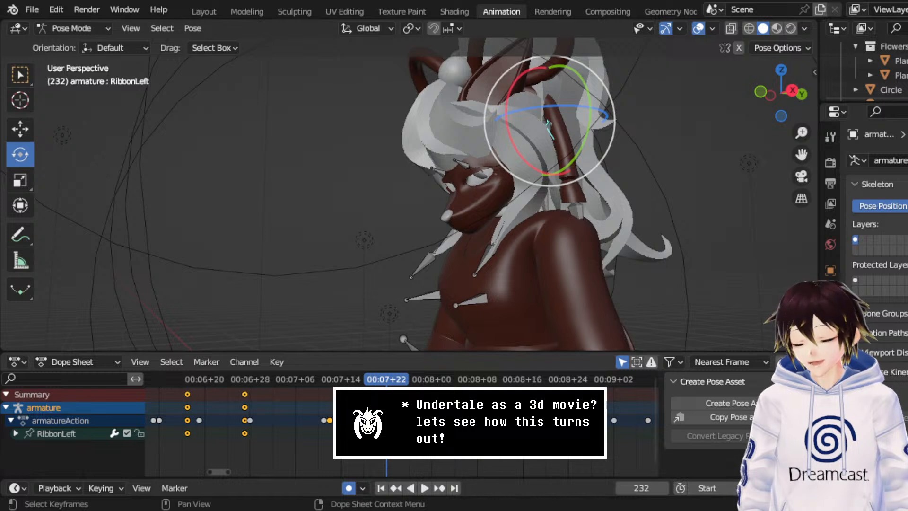
key(ctrl+s)
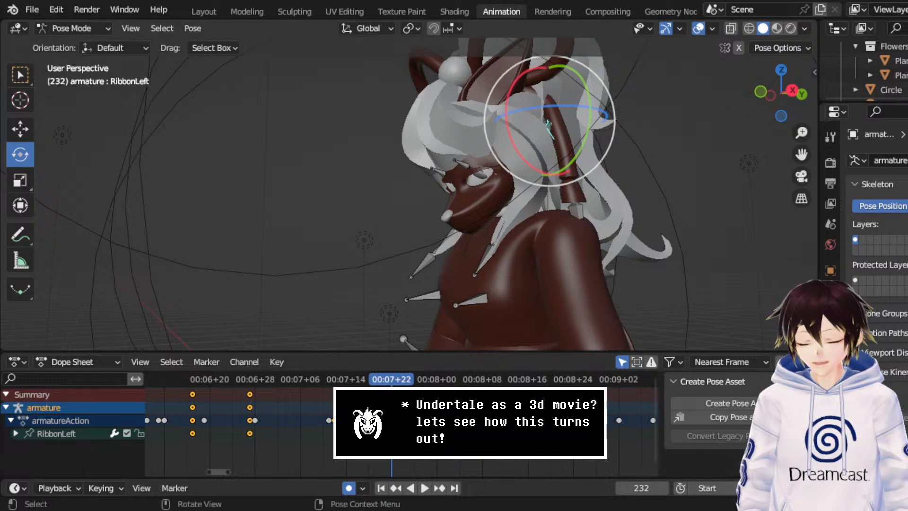
- Inspect the character's full pose at frame 232 in material preview shading, and return the viewport to solid shading
click(776, 28)
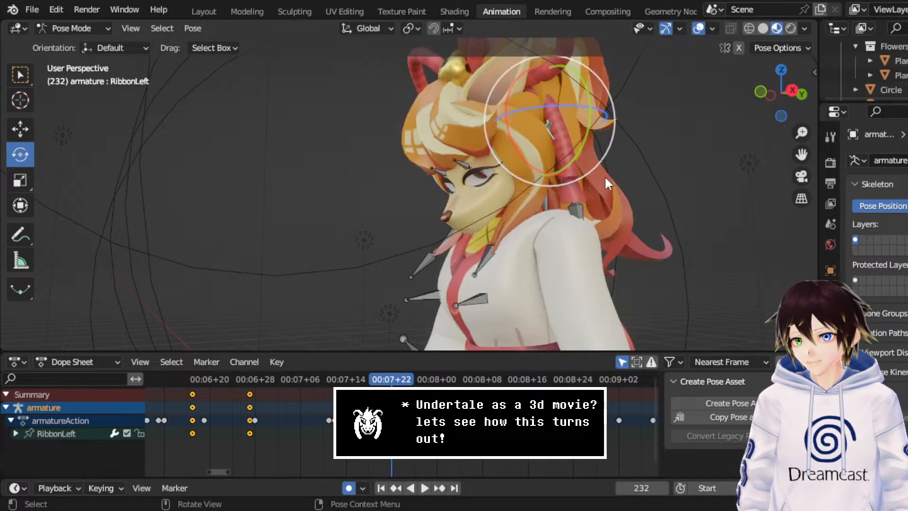
mouse_move(605, 175)
middle_down()
mouse_move(610, 201)
mouse_move(722, 184)
middle_up()
drag(802, 156, 778, 124)
scroll(474, 209, down, 1)
middle_drag(474, 209, 492, 167)
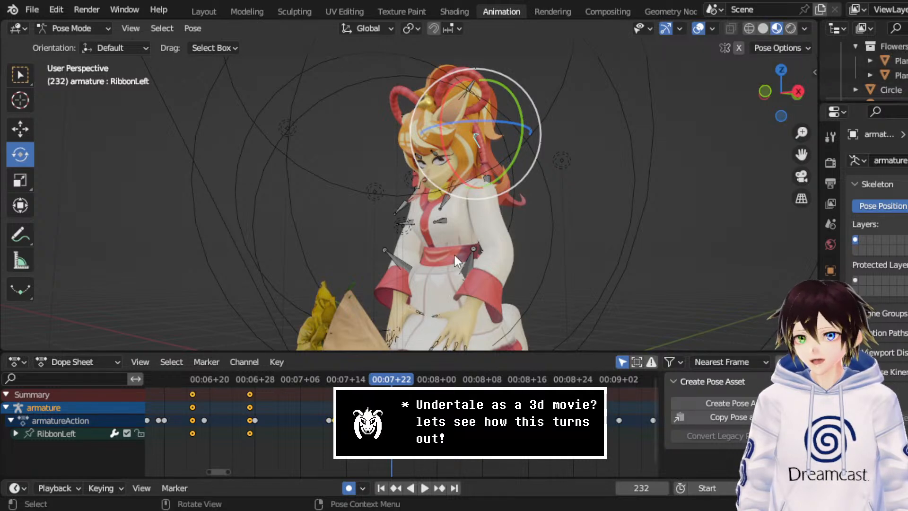
click(764, 28)
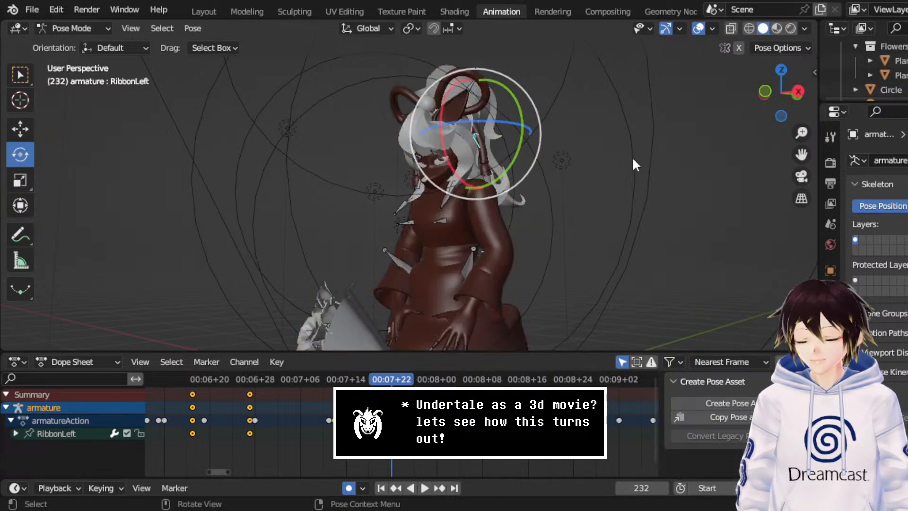
- Replay the left ribbon's swing from frame 208 and examine it from the side
scroll(632, 157, up, 5)
mouse_move(801, 154)
mouse_down()
mouse_move(841, 163)
mouse_move(803, 180)
mouse_up()
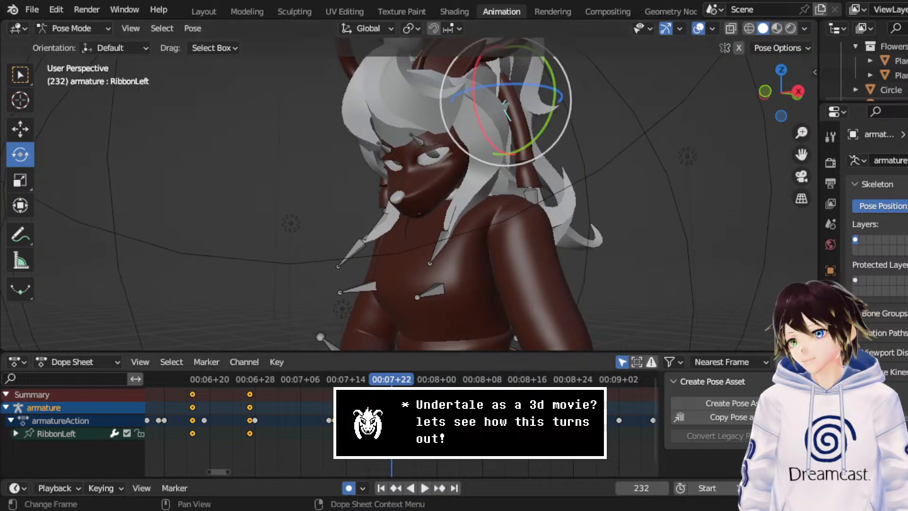
click(255, 380)
key(space)
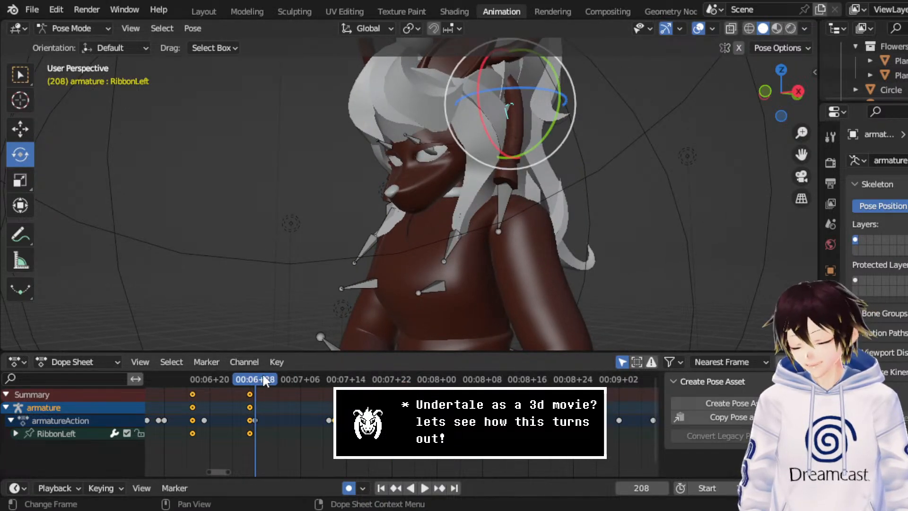
key(space)
middle_drag(482, 199, 441, 197)
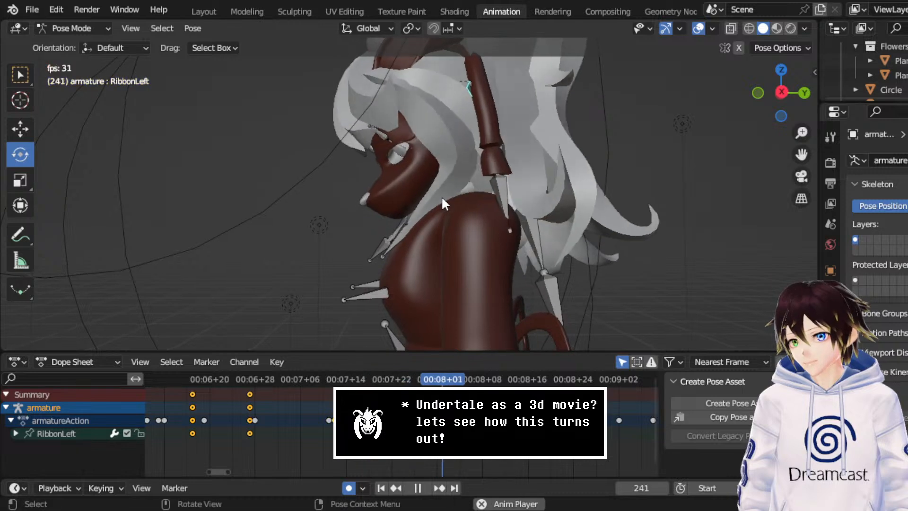
key(space)
- Replay the ribbon motion from frame 224 to frame 252 in an angled front view
click(346, 380)
middle_drag(340, 123, 421, 118)
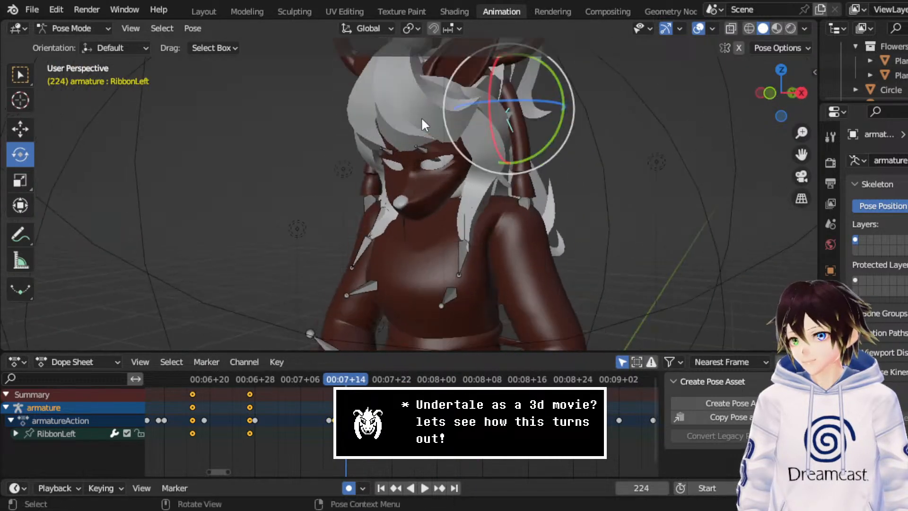
key(space)
key(space)
middle_drag(508, 111, 476, 109)
key(space)
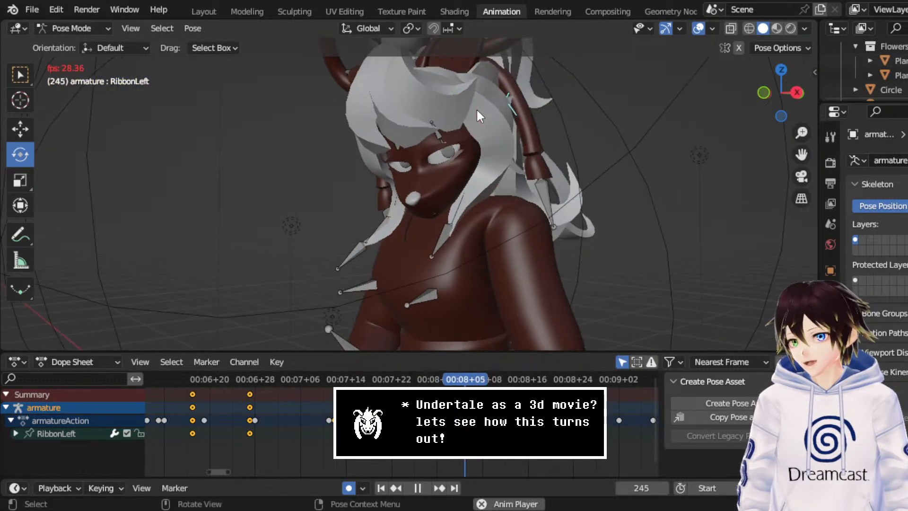
key(space)
- Rotate the left ribbon bone at frame 252, turning it freely and around the global X axis in side view
drag(536, 133, 532, 140)
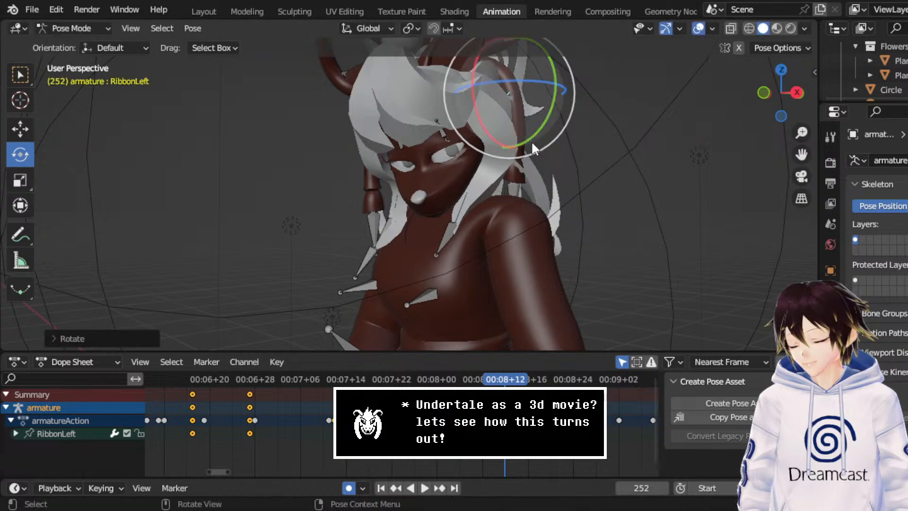
middle_drag(531, 140, 460, 111)
key(r)
key(r)
drag(465, 94, 444, 131)
mouse_move(444, 131)
middle_down()
mouse_move(505, 145)
mouse_move(439, 133)
middle_up()
drag(489, 121, 475, 130)
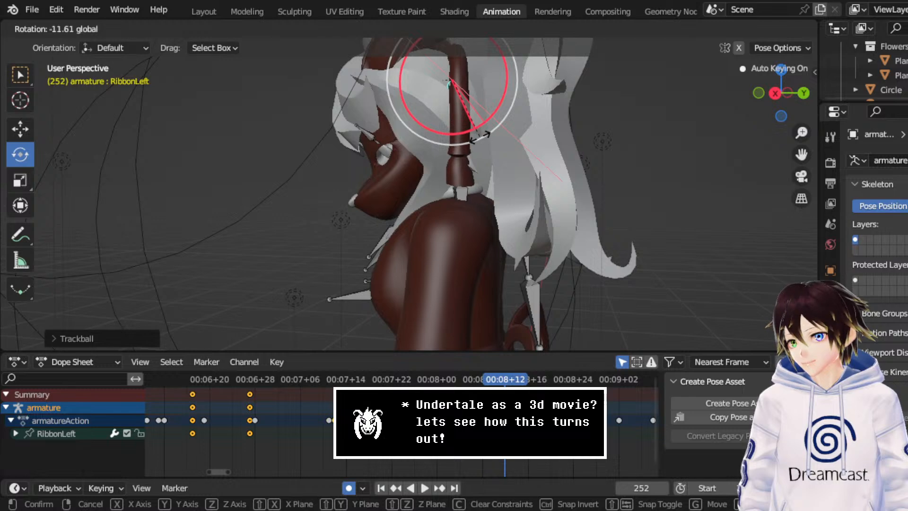
- Fine-tune the left ribbon's rotation at frame 252 with a free trackball turn and a side-view rotation, and activate the Move tool
mouse_move(476, 130)
middle_down()
mouse_move(467, 137)
mouse_move(476, 125)
middle_up()
key(r)
key(r)
click(537, 106)
key(r)
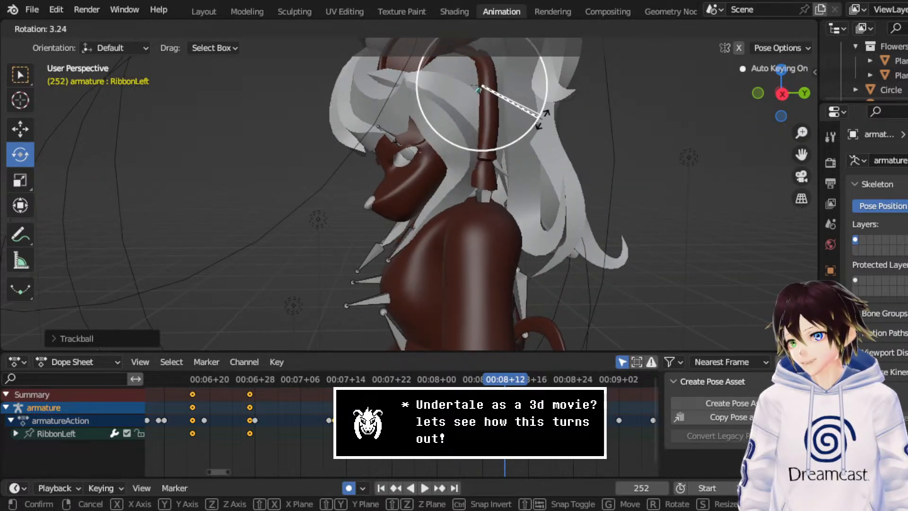
click(525, 116)
mouse_move(525, 115)
middle_down()
mouse_move(553, 125)
mouse_move(532, 112)
middle_up()
click(21, 129)
middle_drag(360, 124, 454, 128)
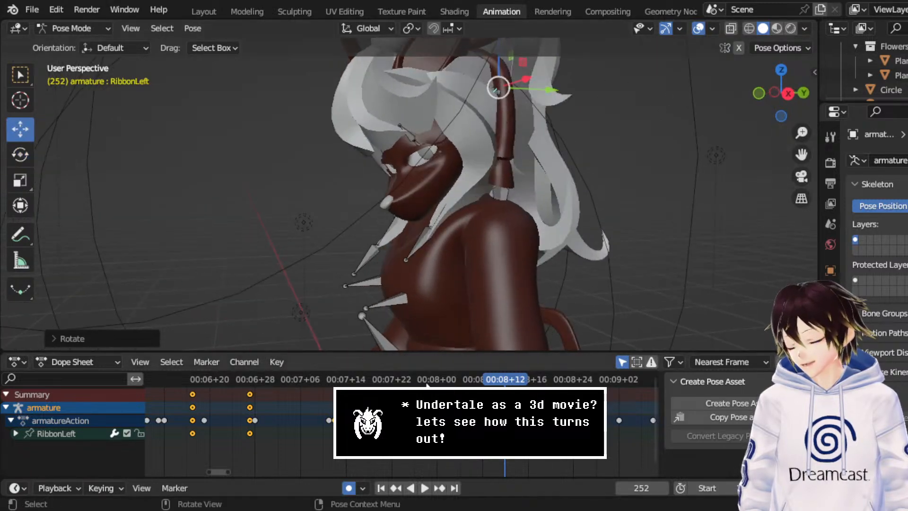
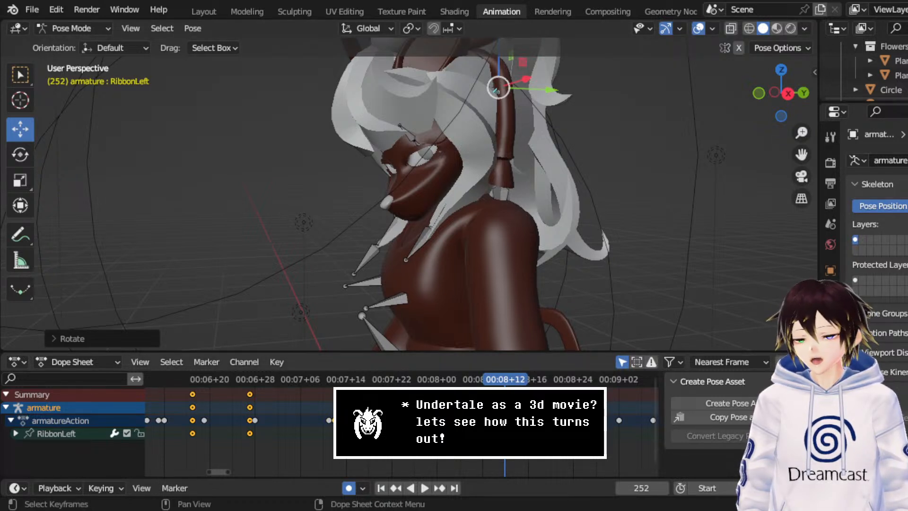
- Fit all keyframes in the Dope Sheet and go to frame 0 with the whole character in view
middle_drag(468, 425, 380, 418)
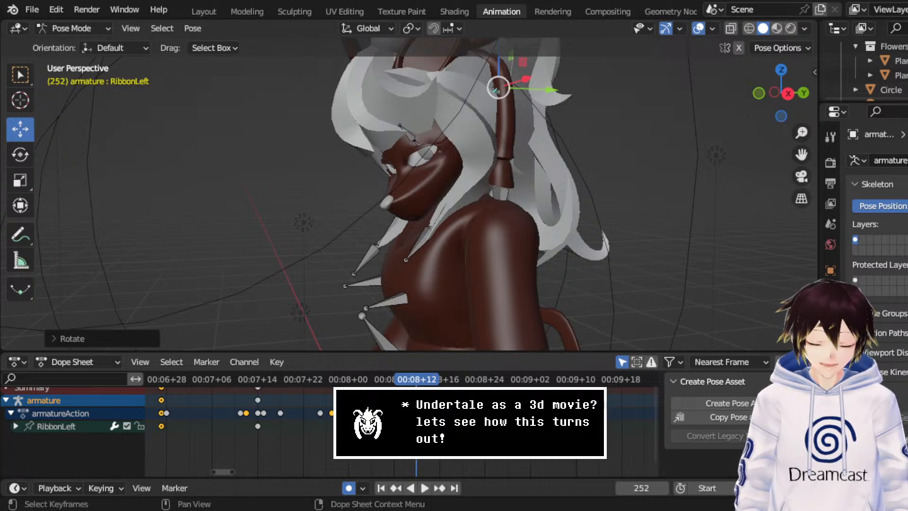
key(Home)
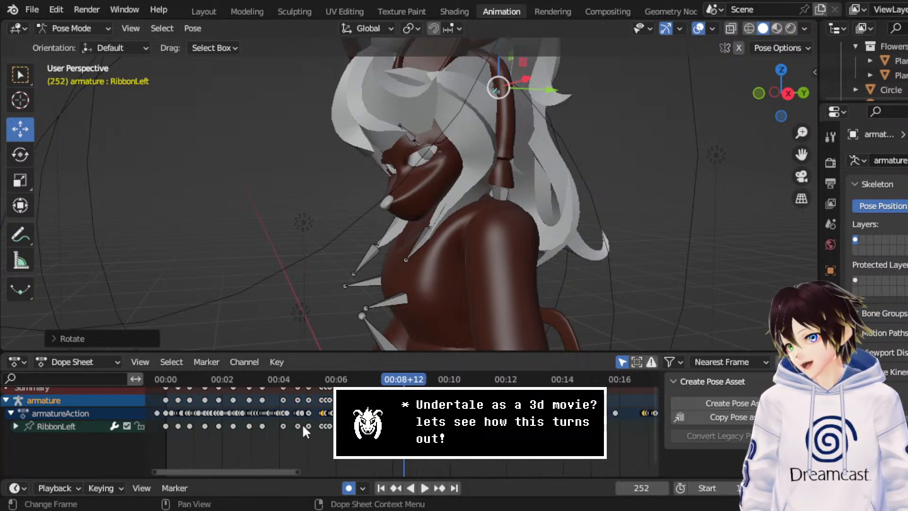
scroll(304, 398, down, 3)
drag(317, 379, 274, 377)
middle_drag(360, 227, 619, 179)
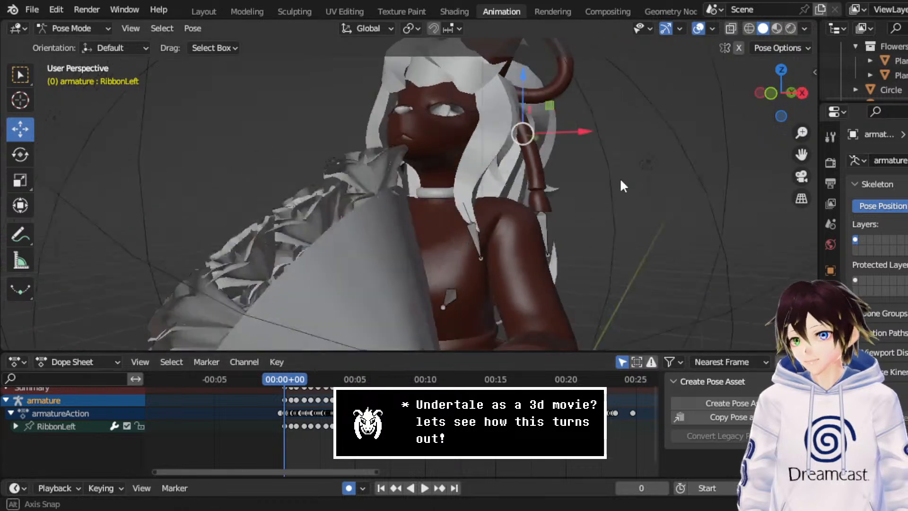
scroll(615, 181, down, 5)
middle_drag(425, 253, 606, 195)
- Set the viewport to material preview shading with overlays and gizmos hidden
click(775, 29)
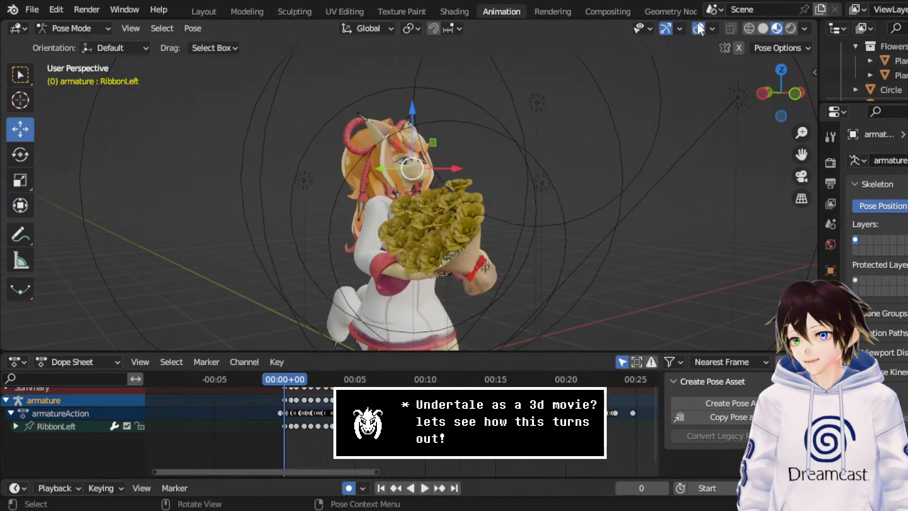
click(698, 29)
drag(802, 155, 829, 120)
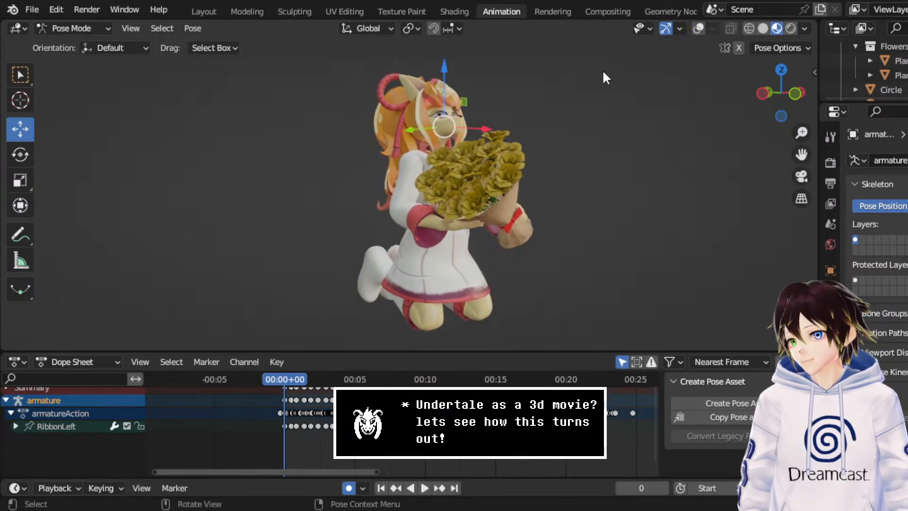
click(666, 28)
- Play the full animation from frame 0 to frame 1472 and examine the character's motion
key(space)
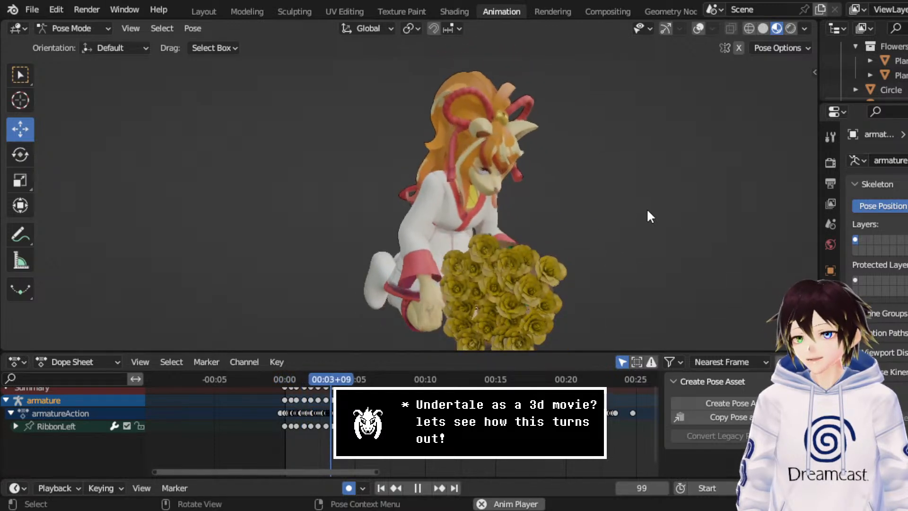
middle_drag(647, 206, 635, 199)
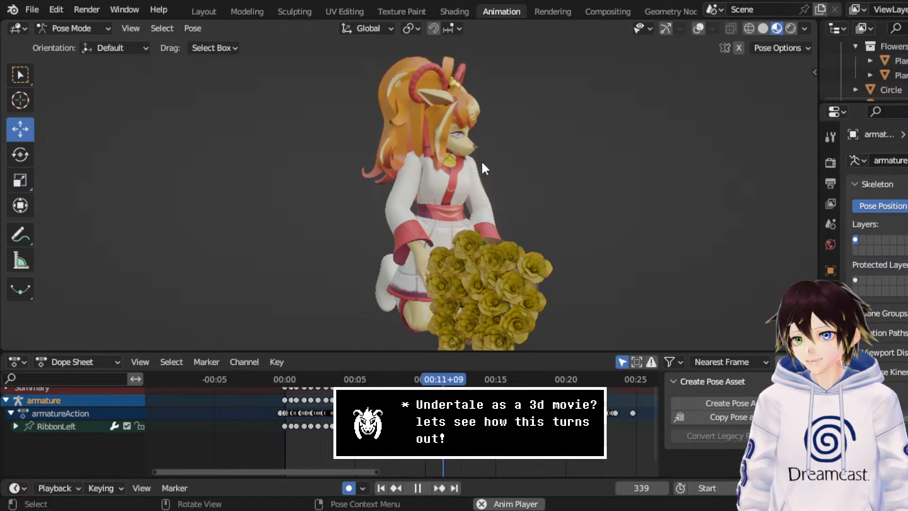
scroll(493, 164, up, 1)
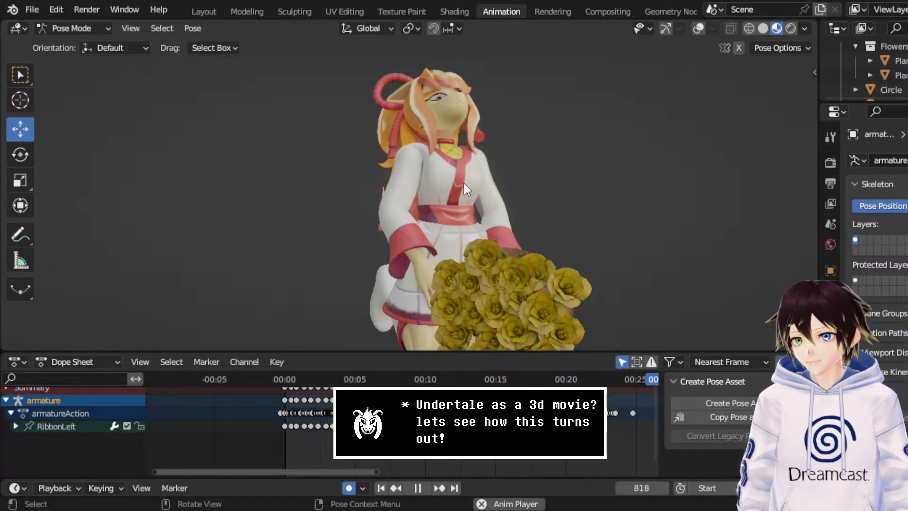
scroll(463, 423, down, 6)
middle_drag(463, 423, 352, 431)
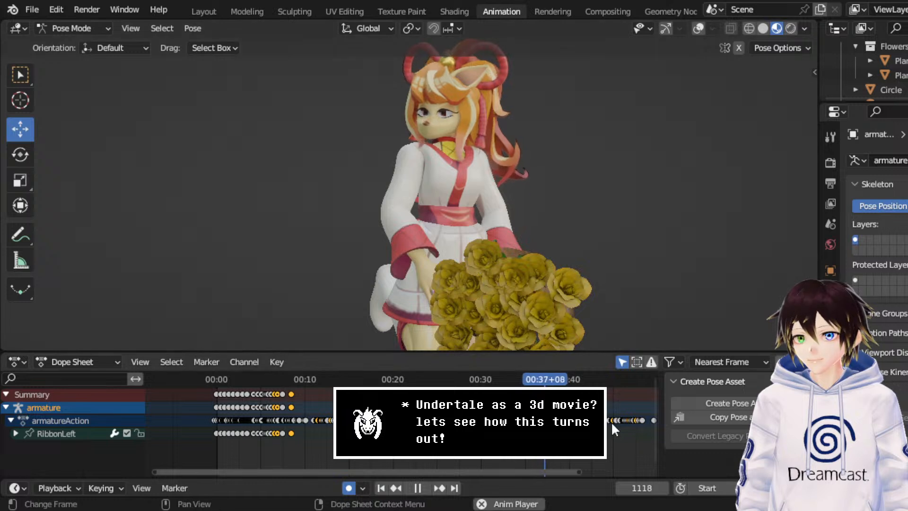
middle_drag(611, 422, 474, 416)
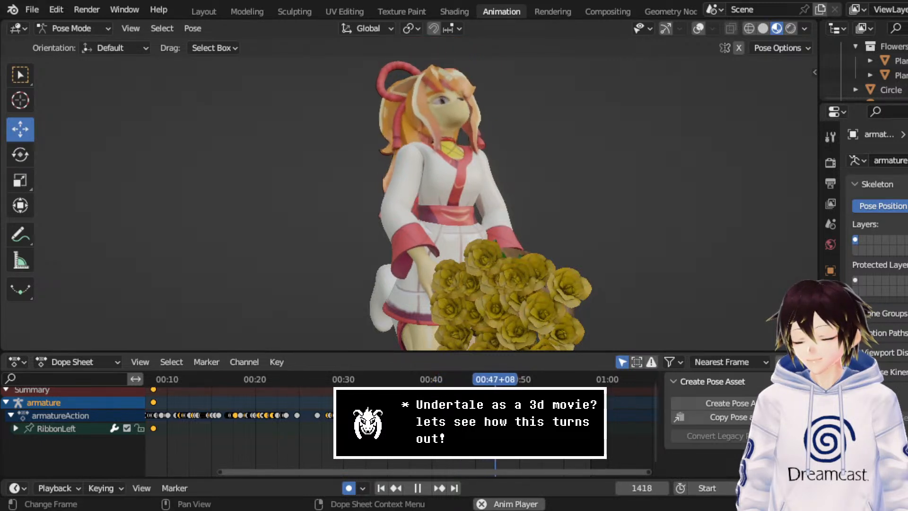
key(space)
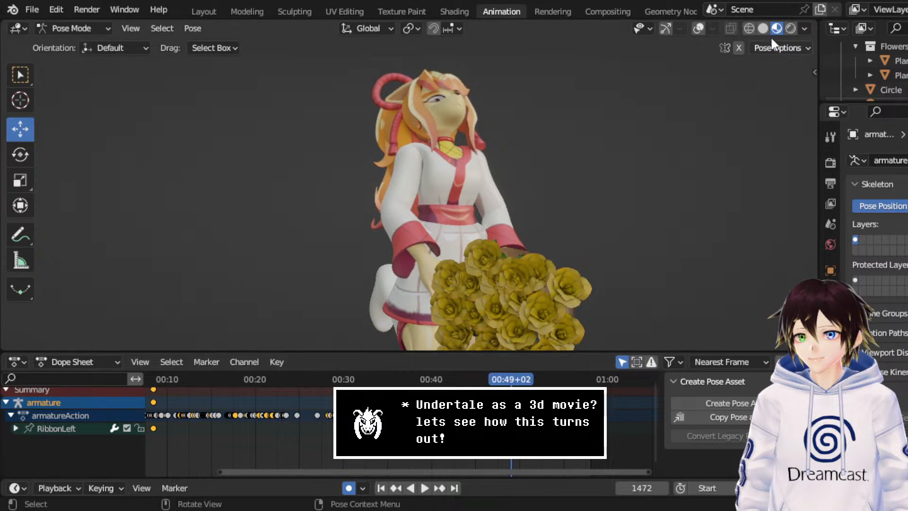
- Restore solid shading, gizmos and overlays, and go to frame 249 with the left ribbon in side view
click(763, 29)
middle_drag(426, 411, 589, 418)
scroll(589, 419, down, 1)
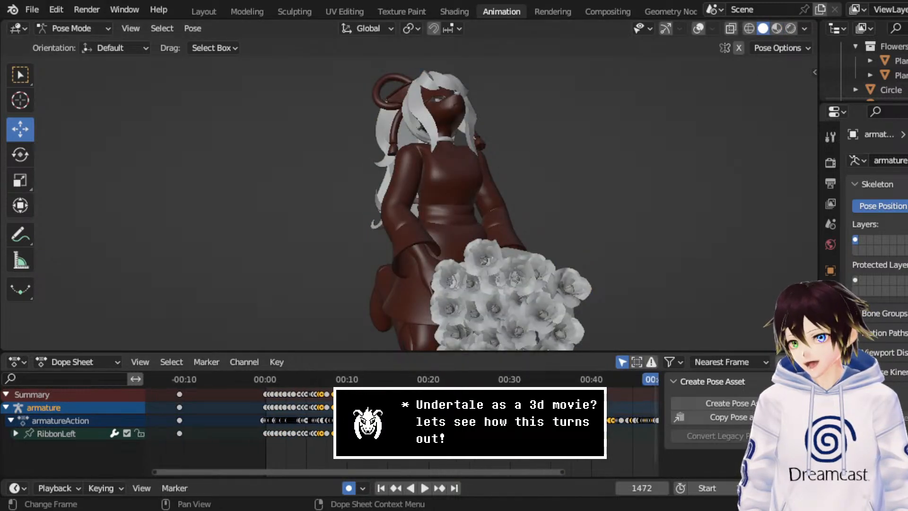
drag(339, 380, 333, 380)
middle_drag(548, 109, 416, 121)
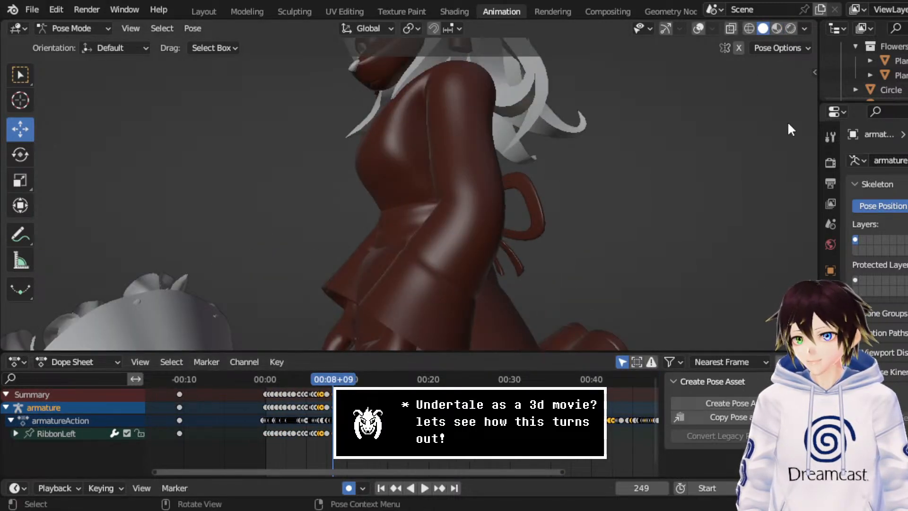
click(665, 29)
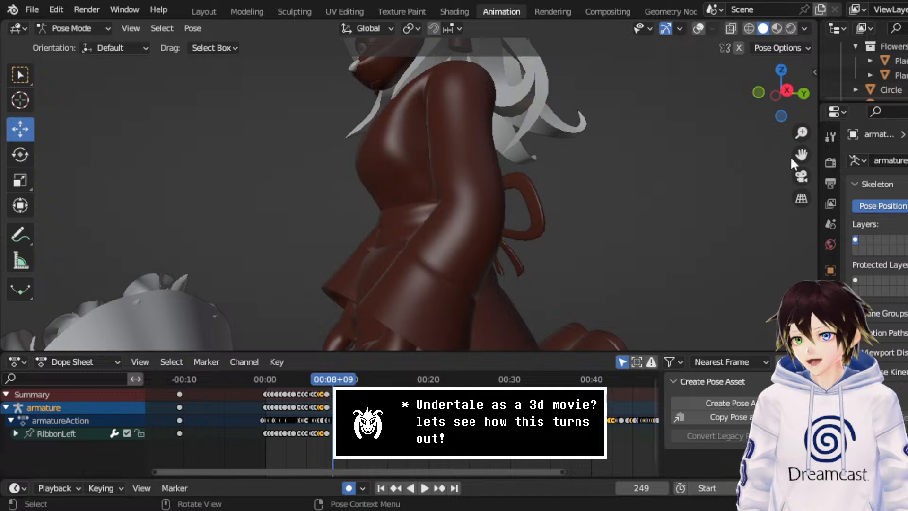
drag(799, 155, 798, 265)
click(699, 28)
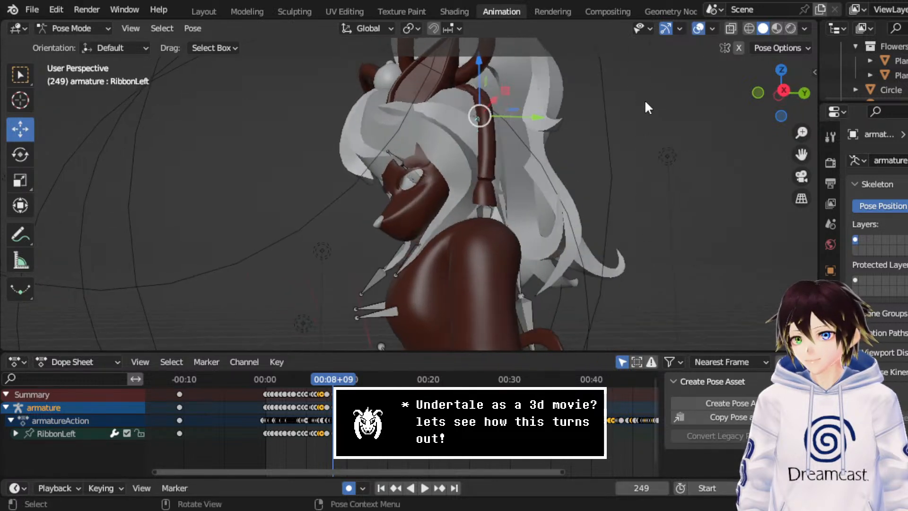
- Save the animation file with the left ribbon's pose changes
key(ctrl+s)
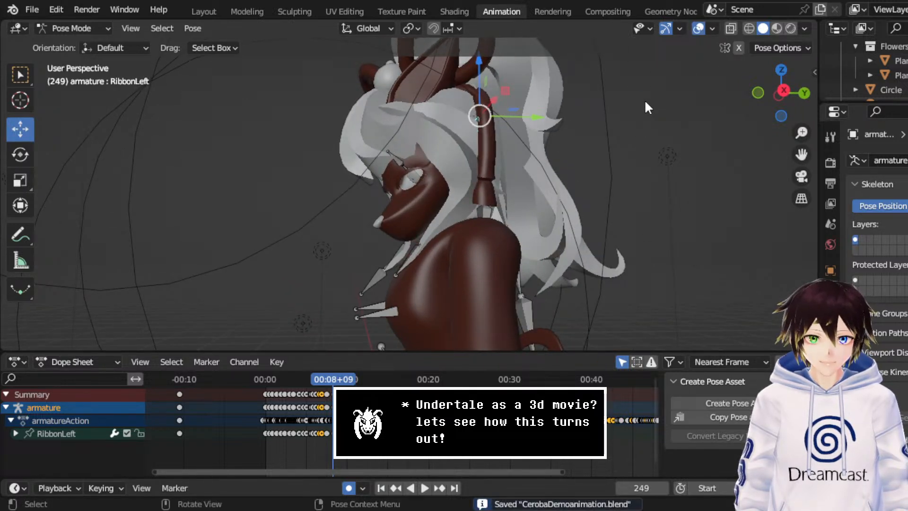
middle_drag(617, 125, 625, 126)
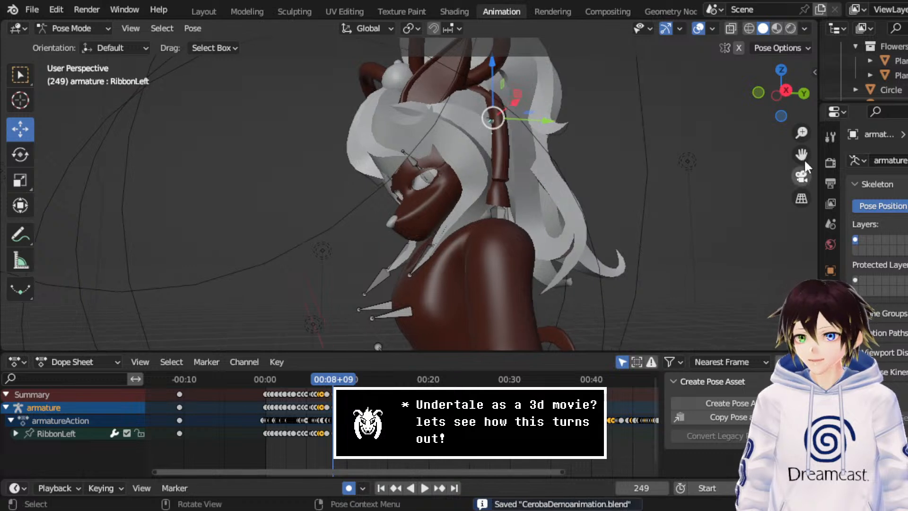
drag(801, 156, 761, 195)
scroll(321, 425, up, 10)
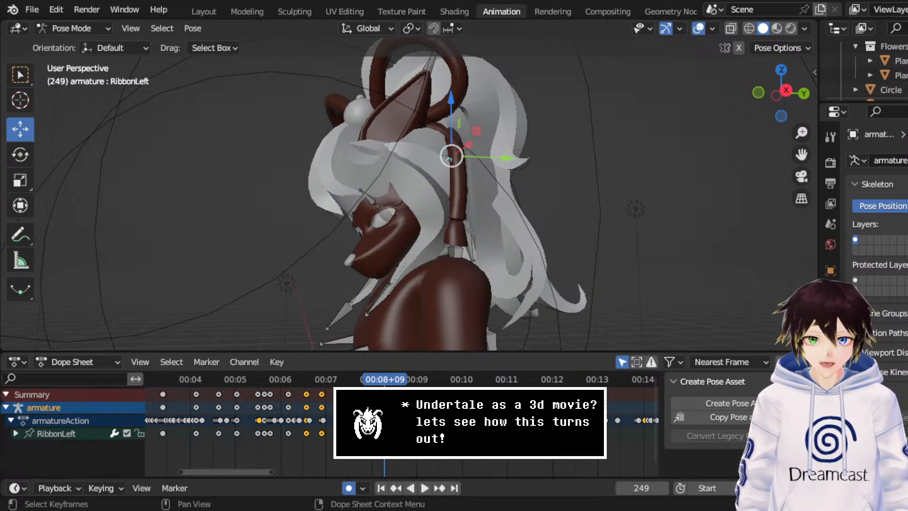
middle_drag(407, 339, 431, 339)
key(ctrl+s)
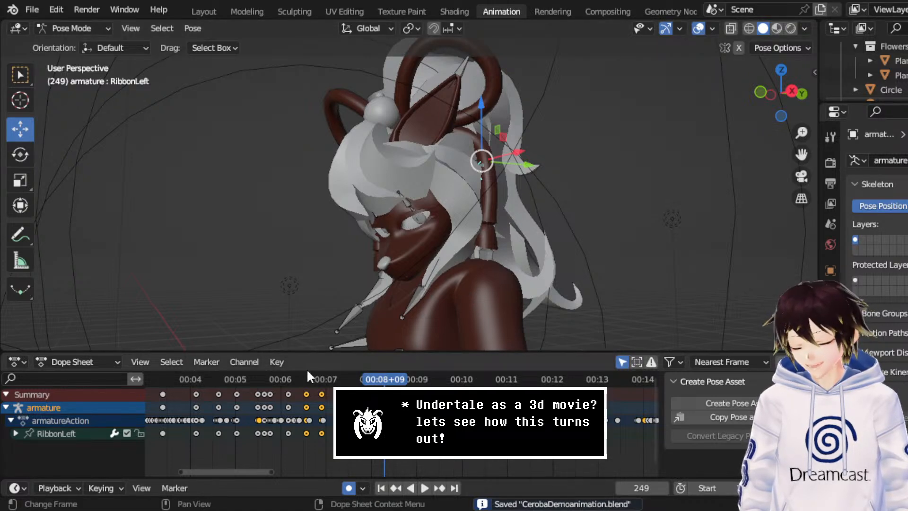
- Play the animation repeatedly up to about frame 321 and examine the left ribbon's swing from the side and front
key(space)
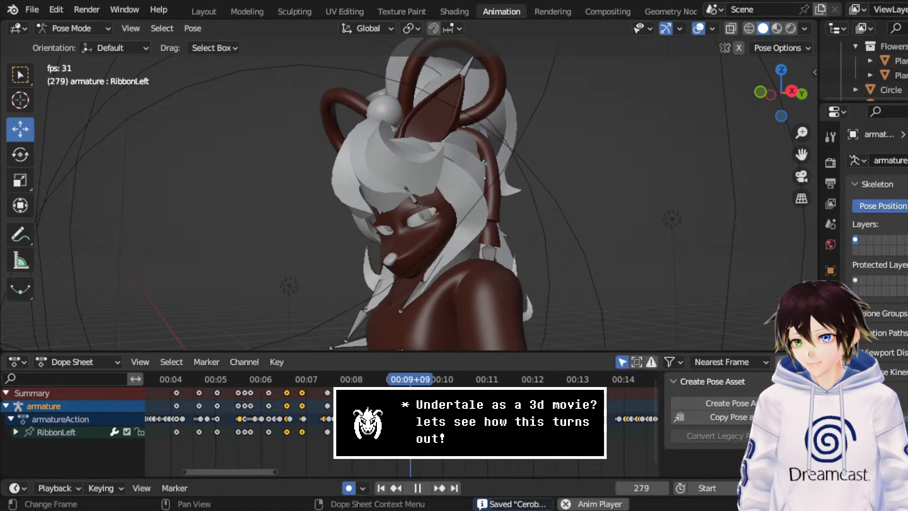
middle_drag(466, 220, 406, 224)
key(space)
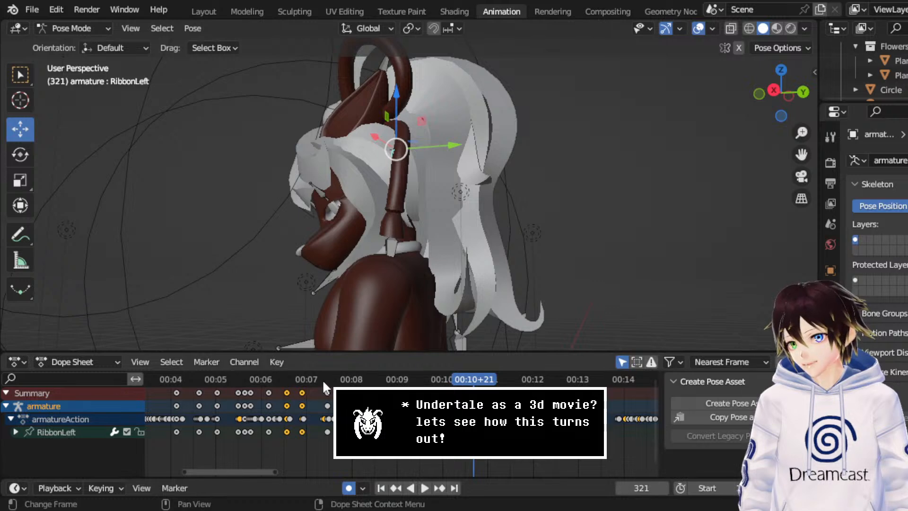
click(285, 374)
key(space)
middle_drag(287, 197, 331, 199)
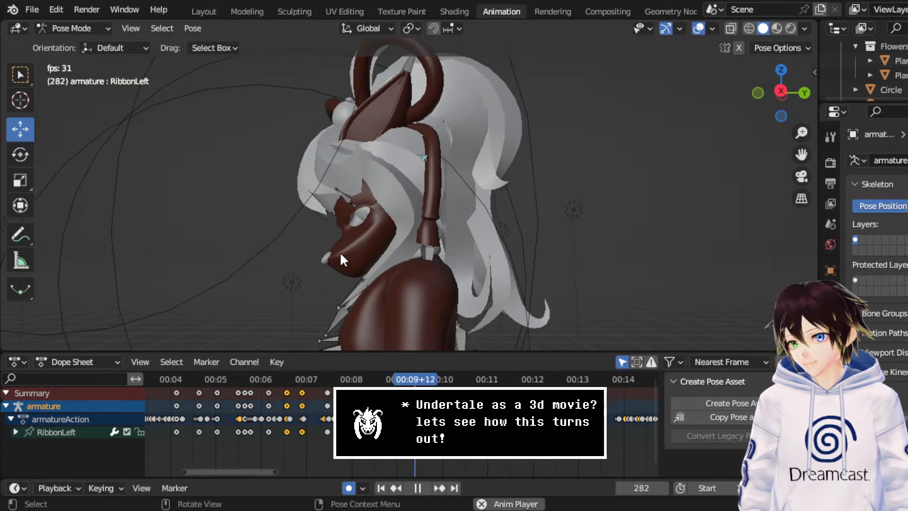
key(space)
middle_drag(323, 256, 342, 253)
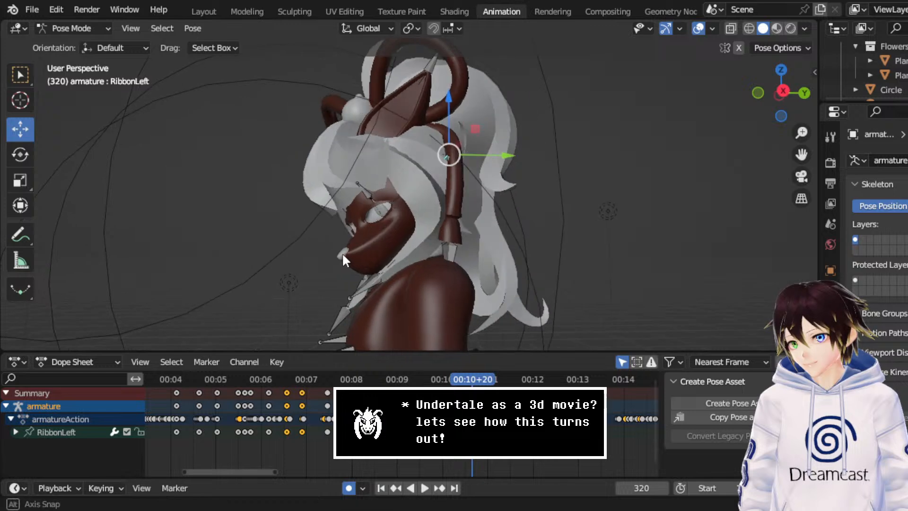
click(287, 379)
key(space)
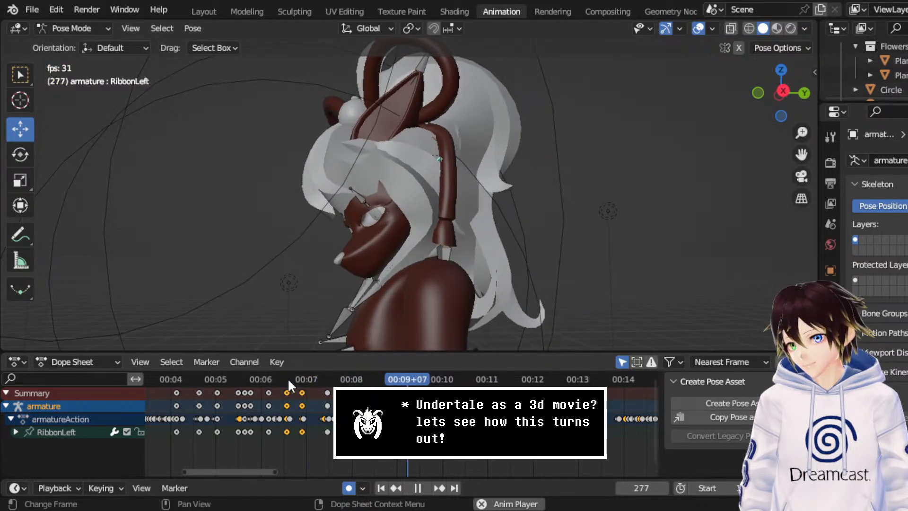
middle_drag(302, 283, 338, 286)
key(space)
- Insert a Location, Rotation, Scale & Custom Properties keyframe for the left ribbon at frame 343
drag(490, 378, 506, 378)
right_click(563, 180)
click(563, 180)
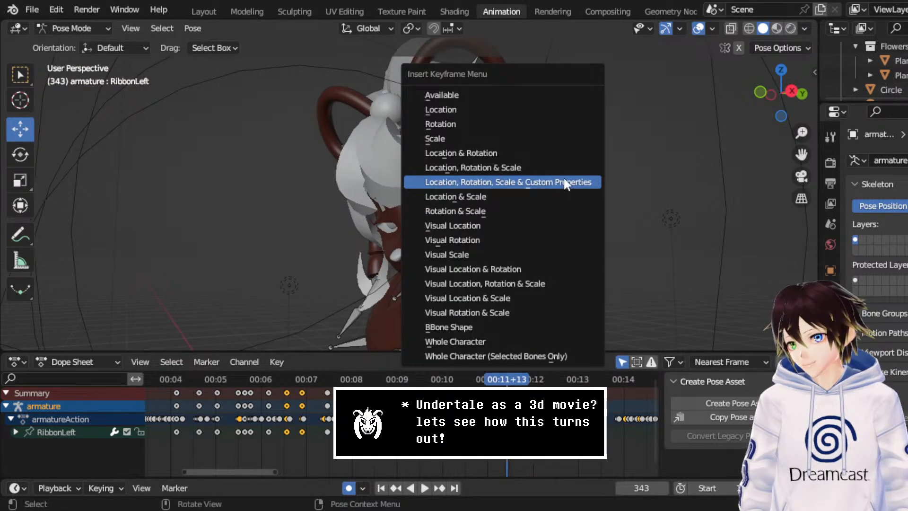
click(564, 180)
- Rotate the left ribbon bone into a new swing pose at frame 361, adjusting it from side and front views
middle_drag(564, 178, 535, 167)
key(space)
key(space)
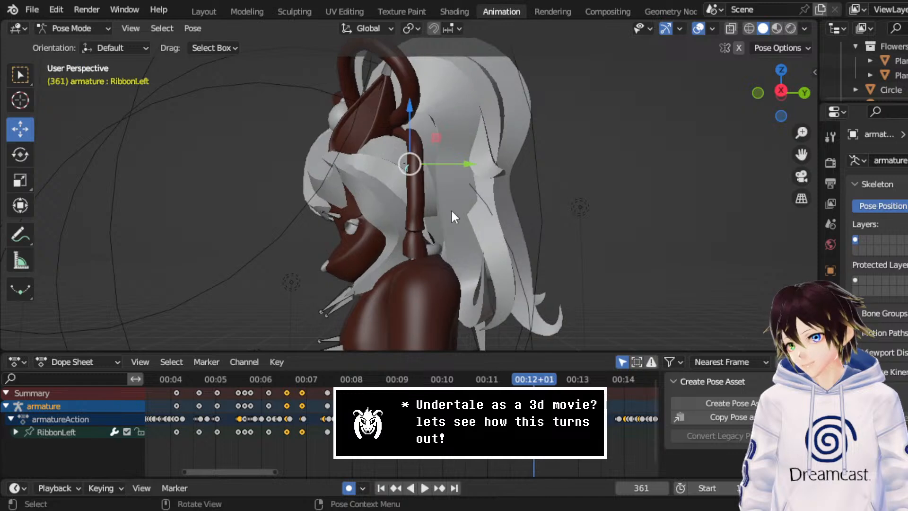
middle_drag(452, 211, 486, 207)
click(20, 155)
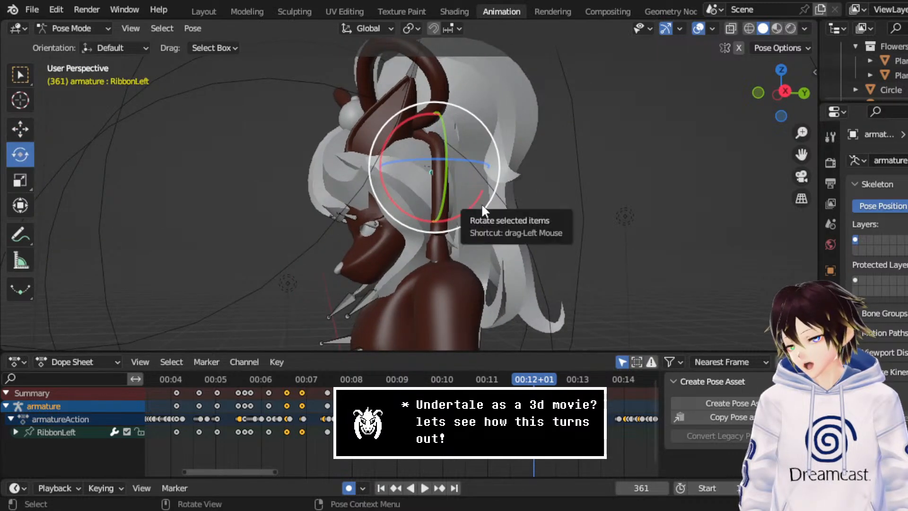
mouse_move(482, 205)
mouse_down()
mouse_move(504, 200)
mouse_move(491, 206)
mouse_up()
middle_drag(485, 205, 558, 202)
drag(558, 202, 562, 179)
- Check the new swing from frame 343 and move the left ribbon's frame 361 keyframe five frames earlier to frame 356
click(508, 380)
key(space)
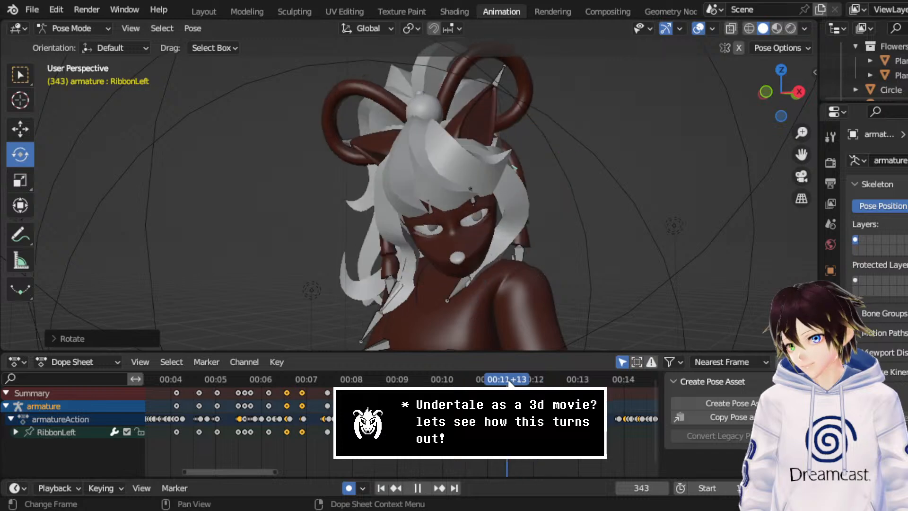
key(space)
middle_drag(537, 285, 475, 251)
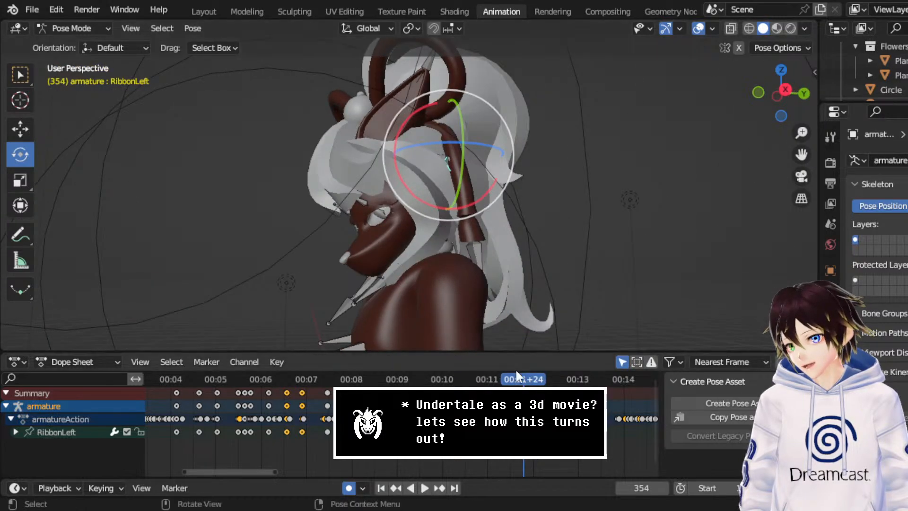
scroll(501, 421, up, 5)
middle_drag(535, 419, 379, 421)
scroll(402, 421, up, 5)
drag(439, 447, 466, 416)
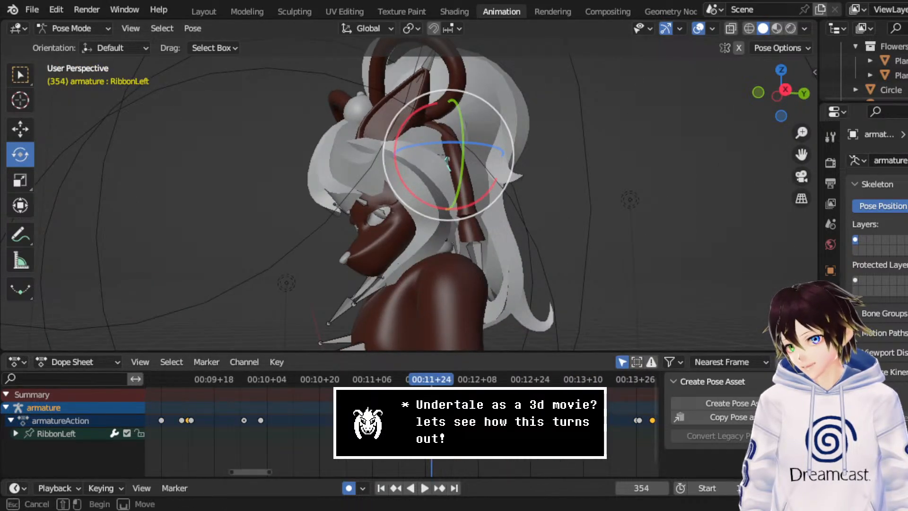
key(g)
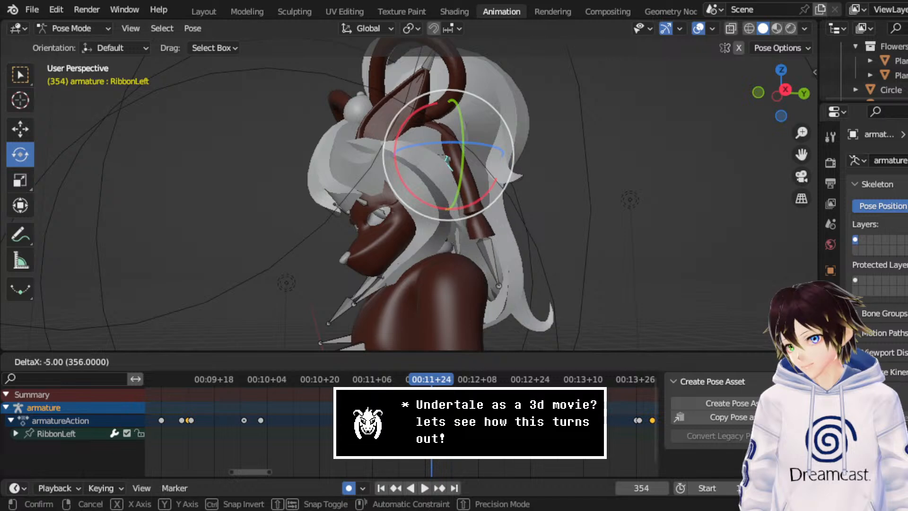
click(449, 419)
- Replay the retimed swing and refine the left ribbon bone's rotation at frame 356
click(395, 379)
middle_drag(372, 184, 454, 173)
key(space)
key(space)
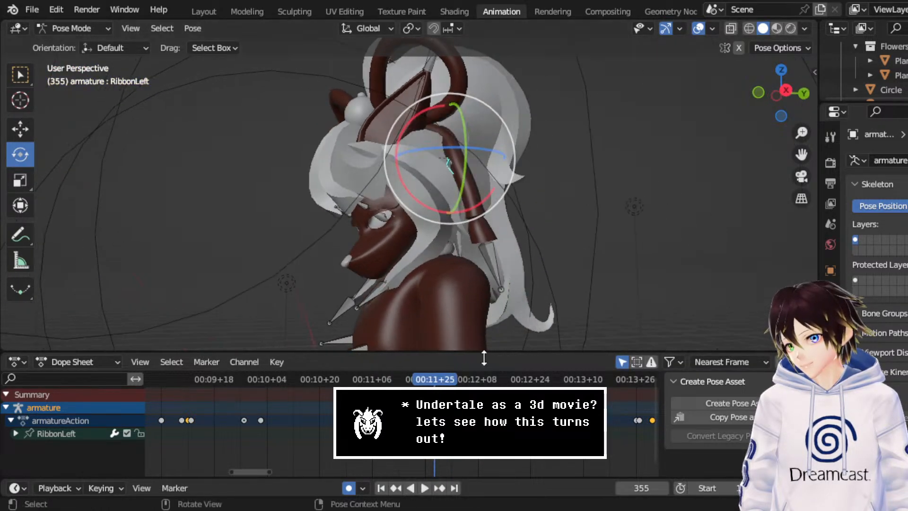
click(436, 380)
middle_drag(507, 223, 428, 215)
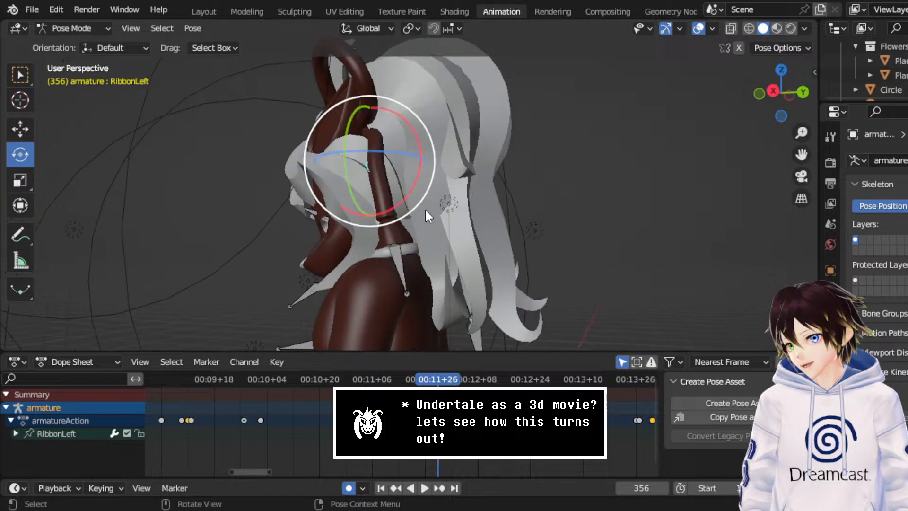
drag(424, 208, 416, 218)
middle_drag(416, 218, 498, 186)
- Rotate the left ribbon bone freely into its follow-through pose at frame 377
key(space)
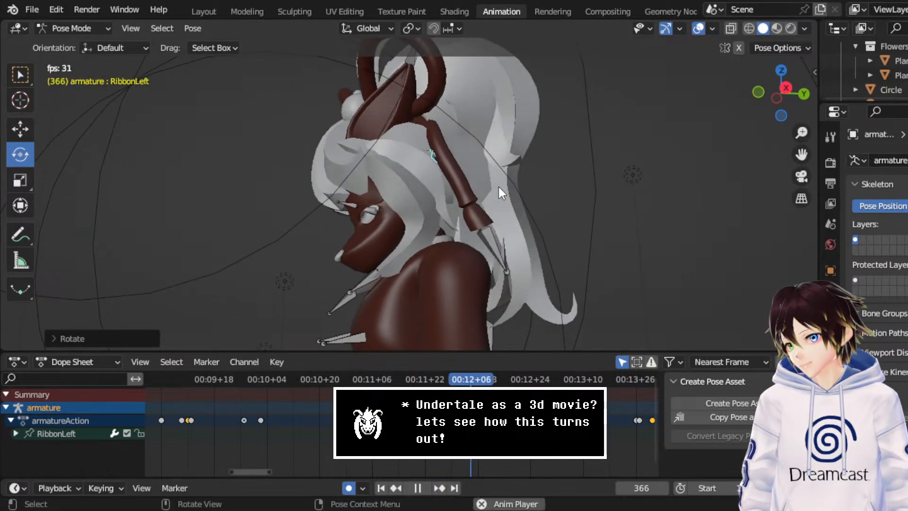
drag(498, 185, 414, 217)
middle_drag(413, 217, 492, 199)
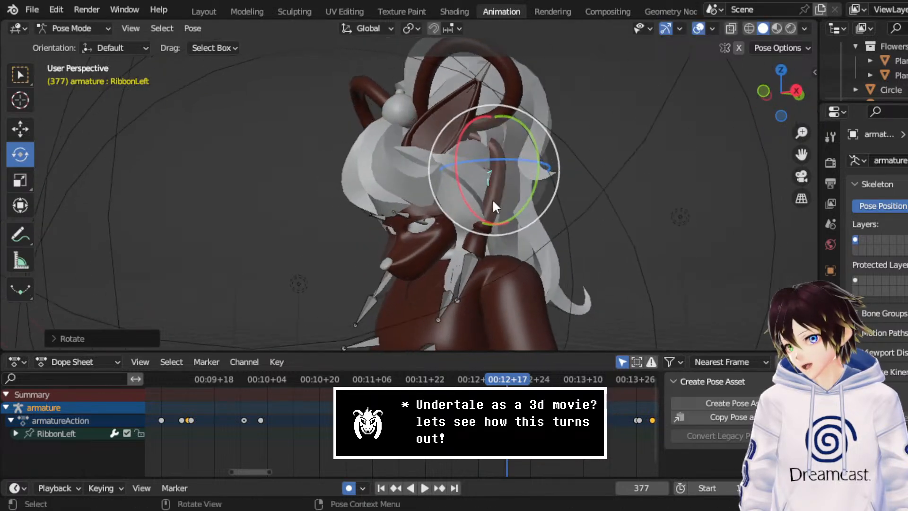
drag(493, 202, 497, 195)
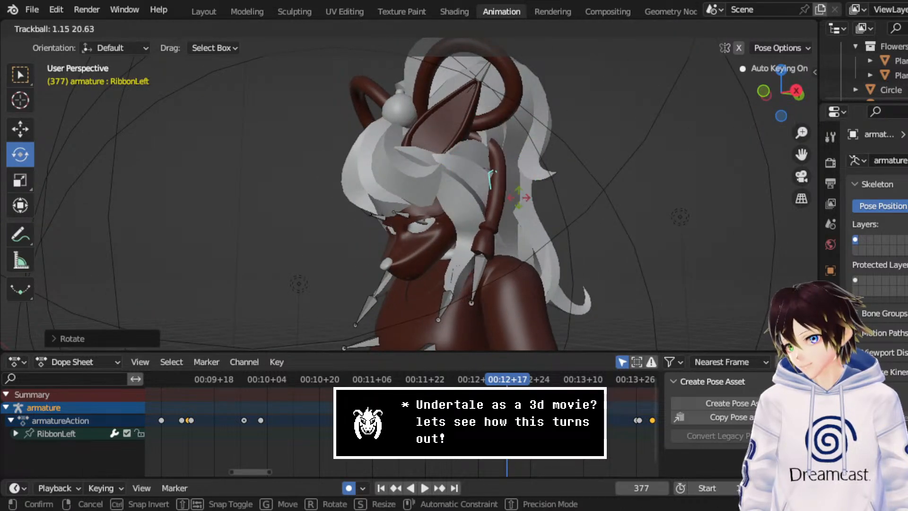
click(520, 189)
- Review the follow-through from frame 354, rotate the left ribbon backward for the return swing, and replay the motion
alt+scroll(524, 222, up, 20)
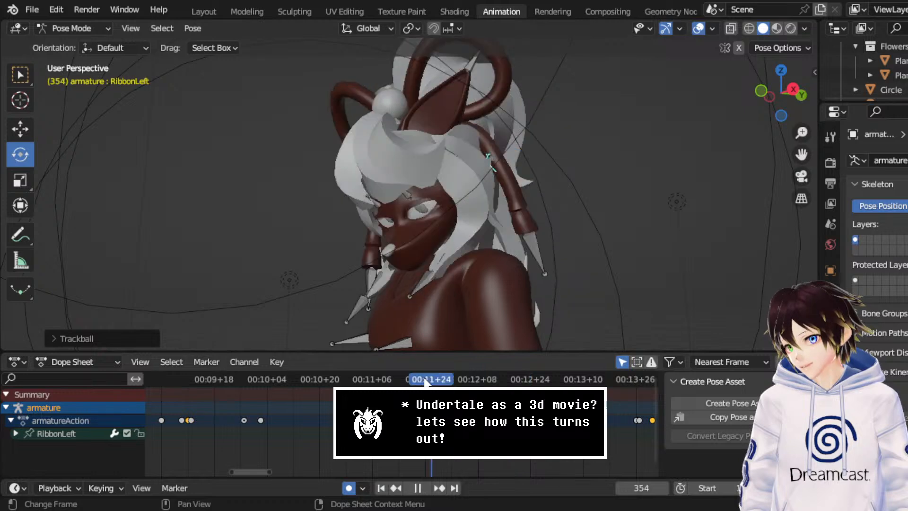
key(space)
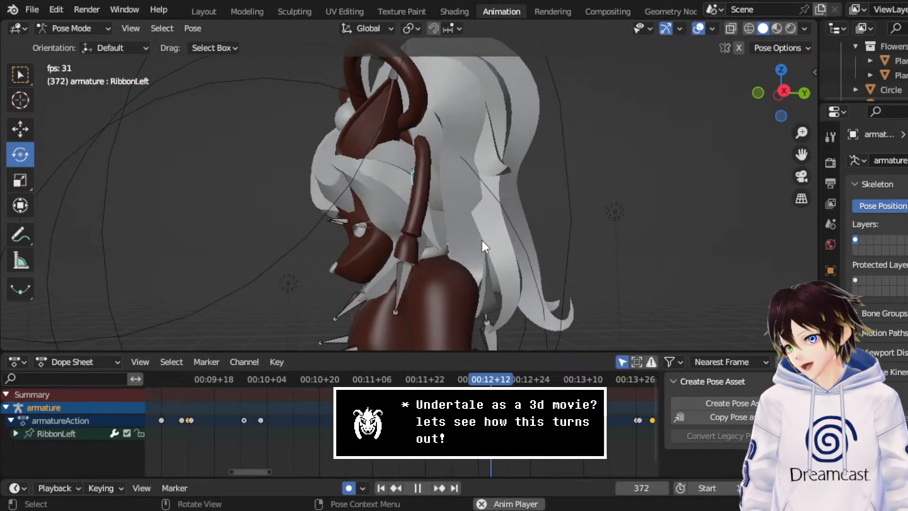
key(space)
drag(445, 228, 510, 223)
drag(482, 379, 372, 381)
key(space)
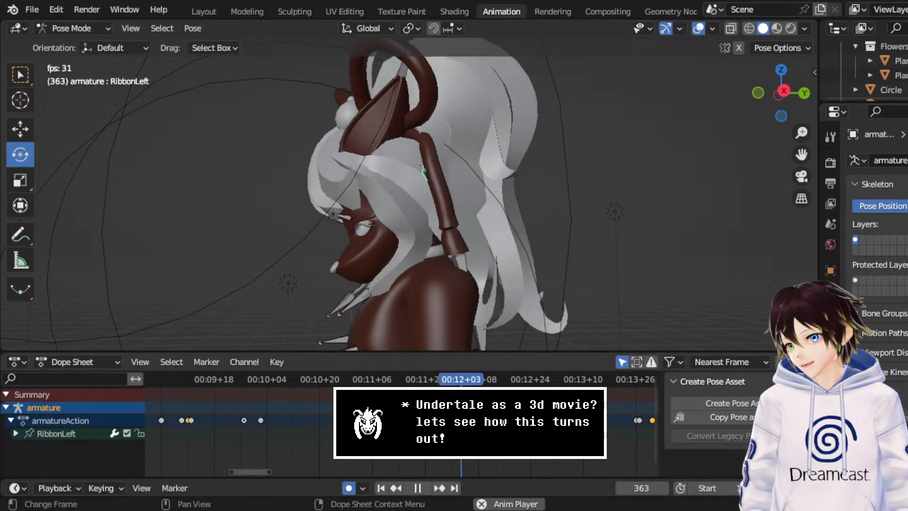
key(space)
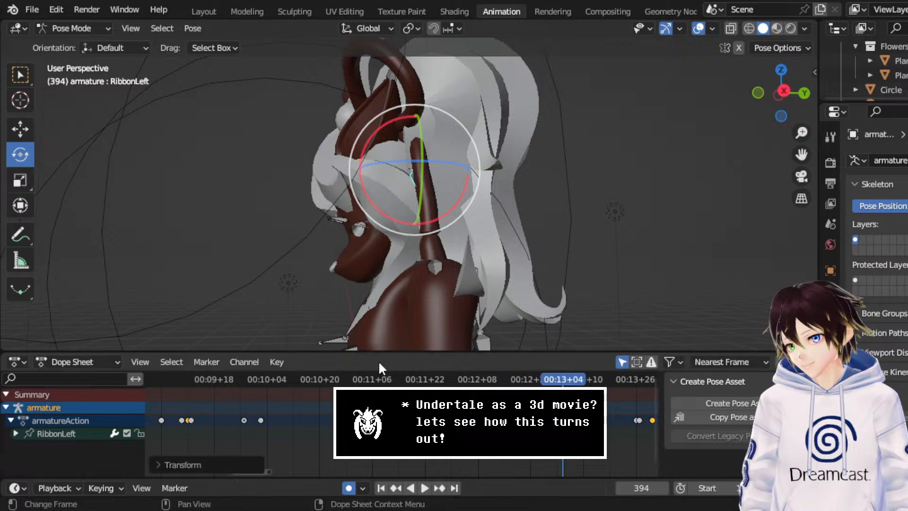
- Replay the return swing and rotate the left ribbon bone at frame 400 to adjust where it settles
click(373, 379)
key(space)
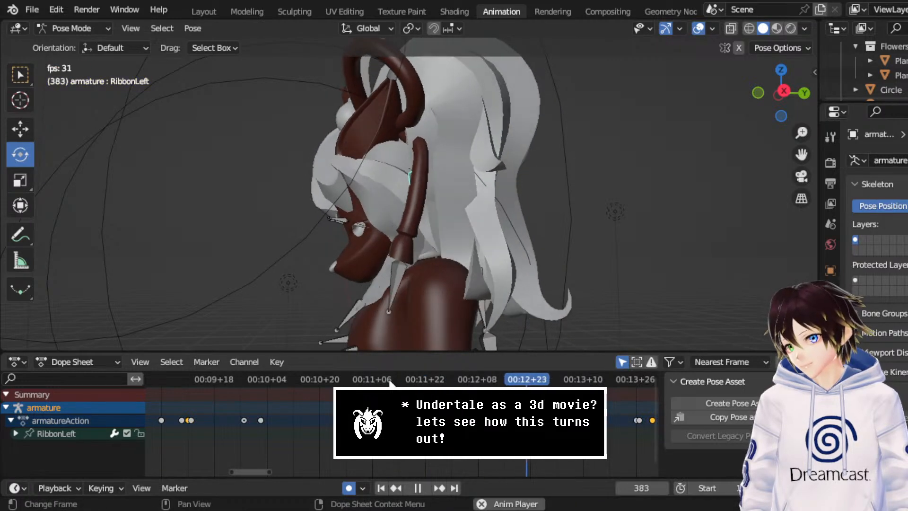
key(space)
click(583, 379)
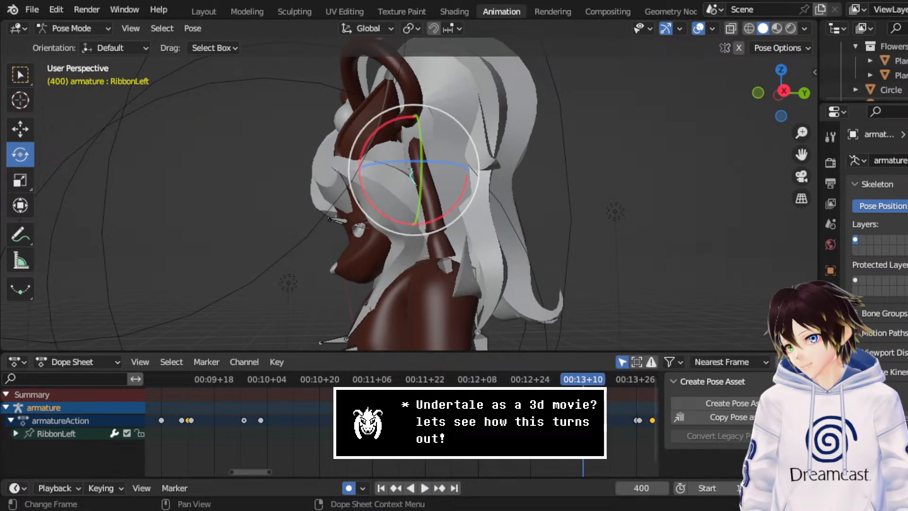
drag(455, 220, 447, 228)
- Replay the settling motion and change the handle type of the left ribbon's selected keyframes
click(390, 379)
key(space)
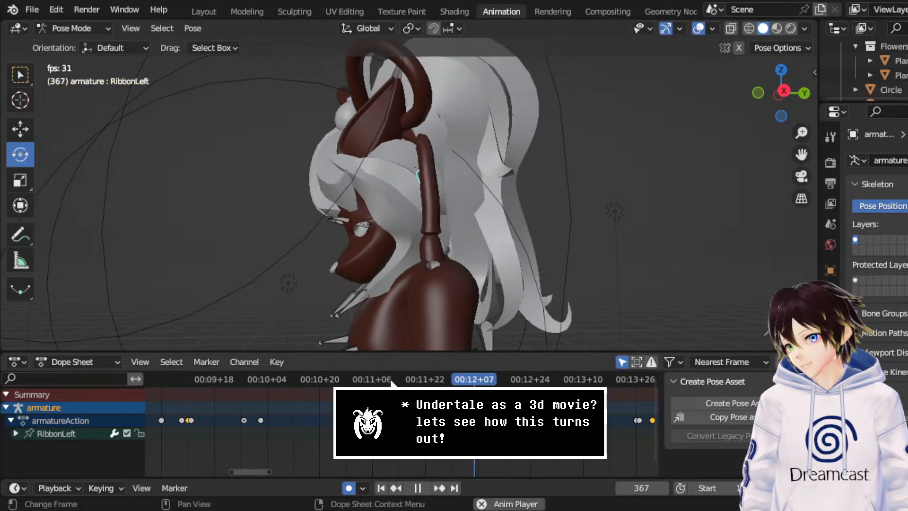
key(space)
right_click(400, 378)
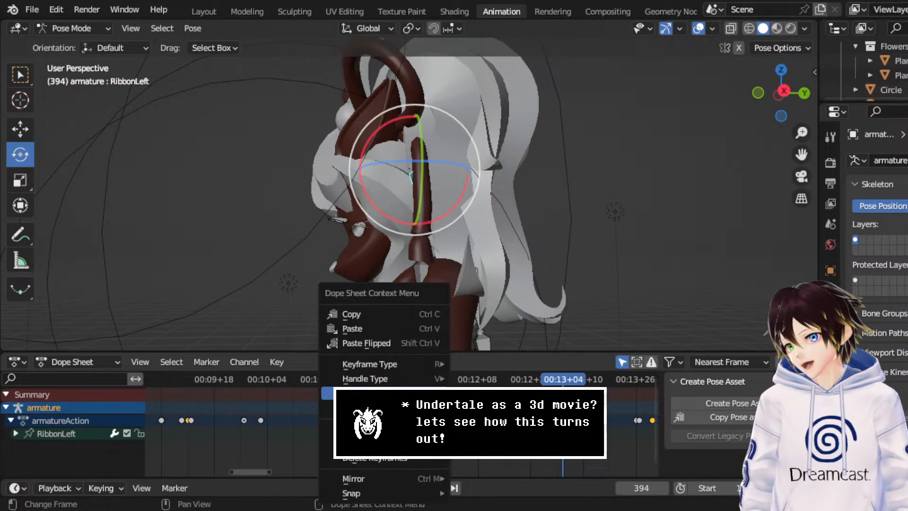
mouse_move(401, 381)
click(480, 378)
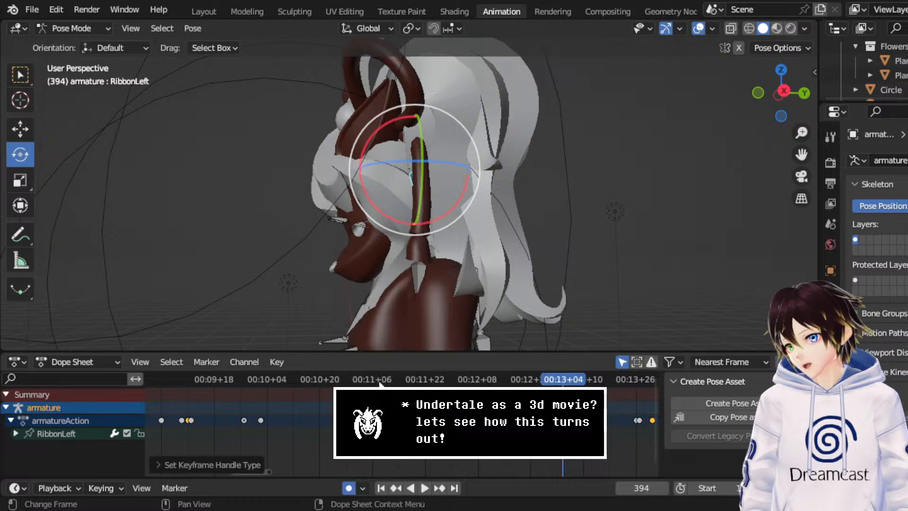
- Check the left ribbon's motion through frame 402 and save the animation file
click(371, 378)
key(space)
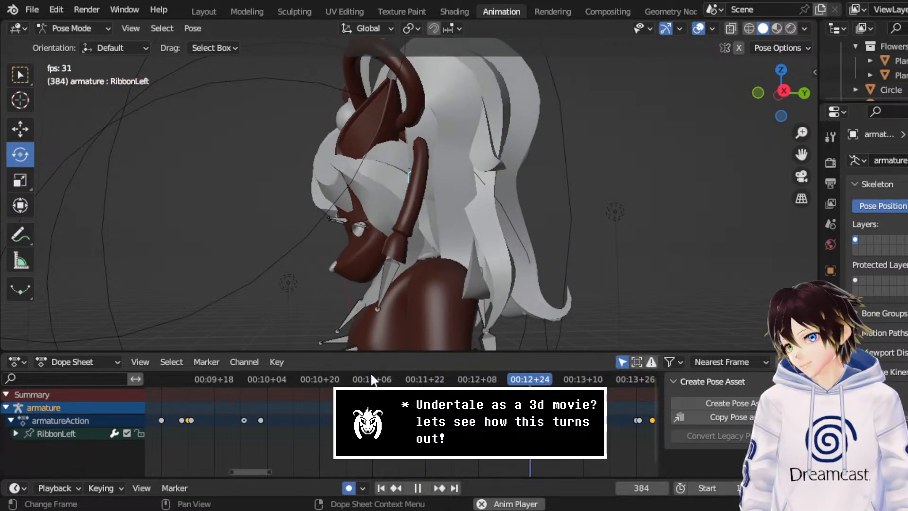
key(space)
key(ctrl+s)
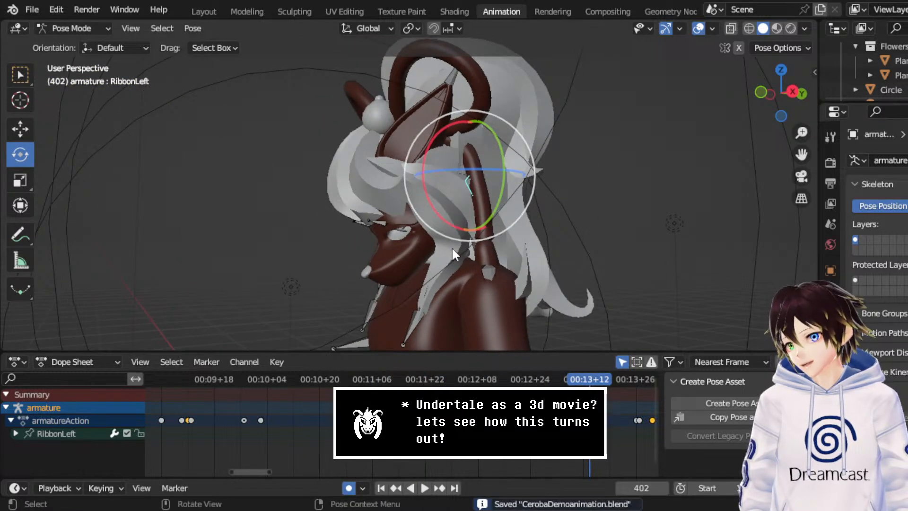
- Play the animation from about frame 250 to frame 418, examine the left ribbon's swing, and return to frame 400
scroll(409, 383, down, 3)
scroll(243, 376, down, 2)
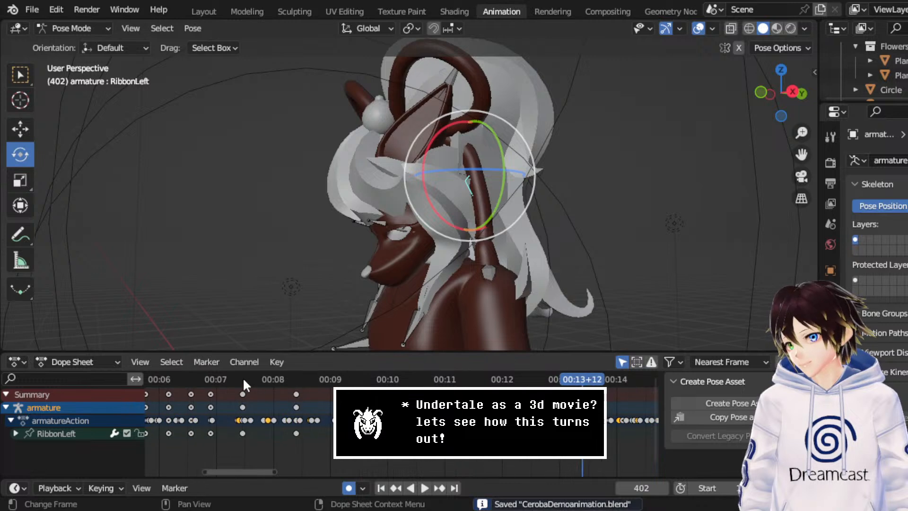
drag(223, 376, 266, 382)
key(space)
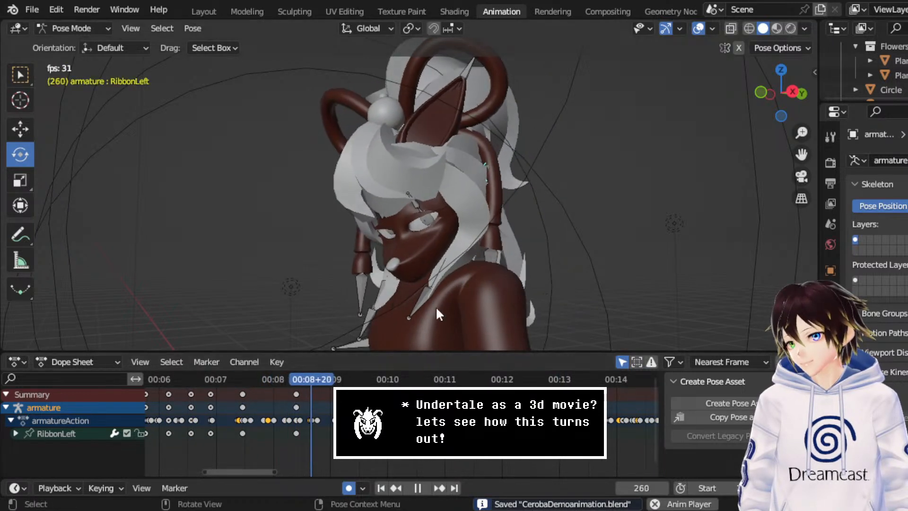
middle_drag(435, 263, 412, 264)
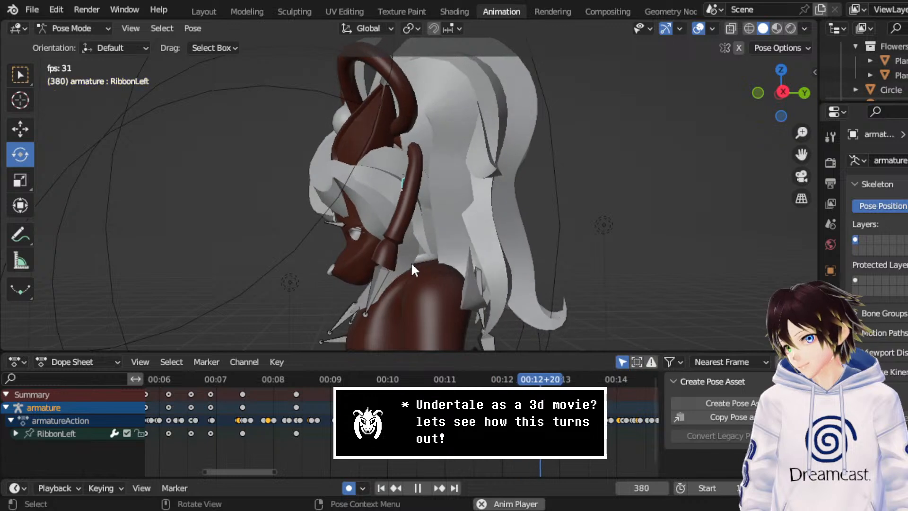
key(space)
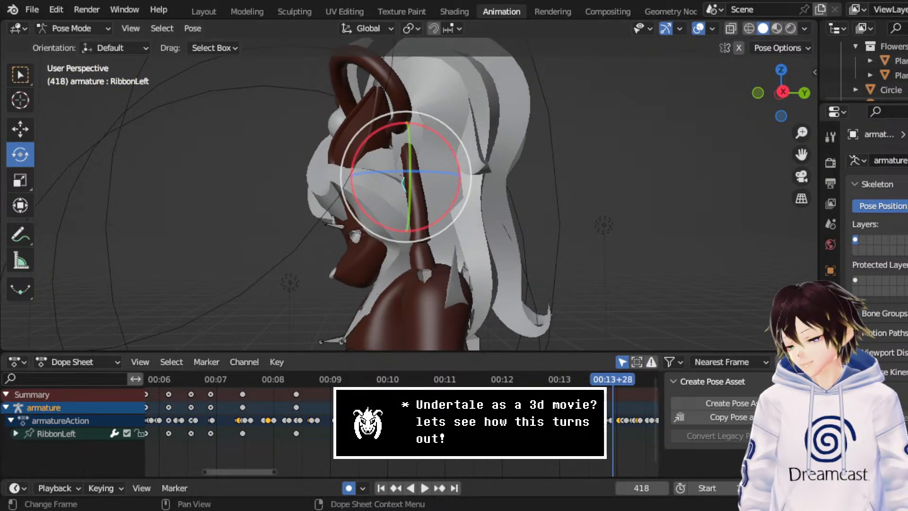
middle_drag(534, 430, 440, 429)
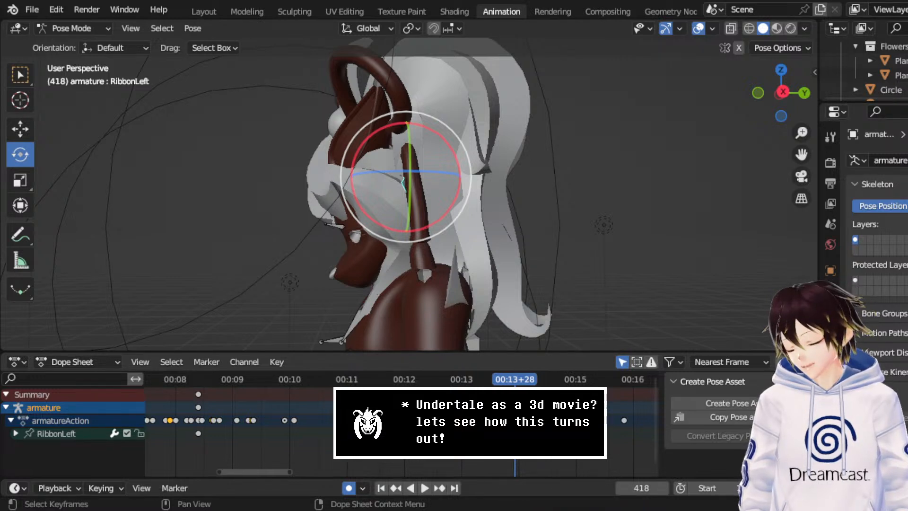
scroll(470, 426, up, 4)
key(space)
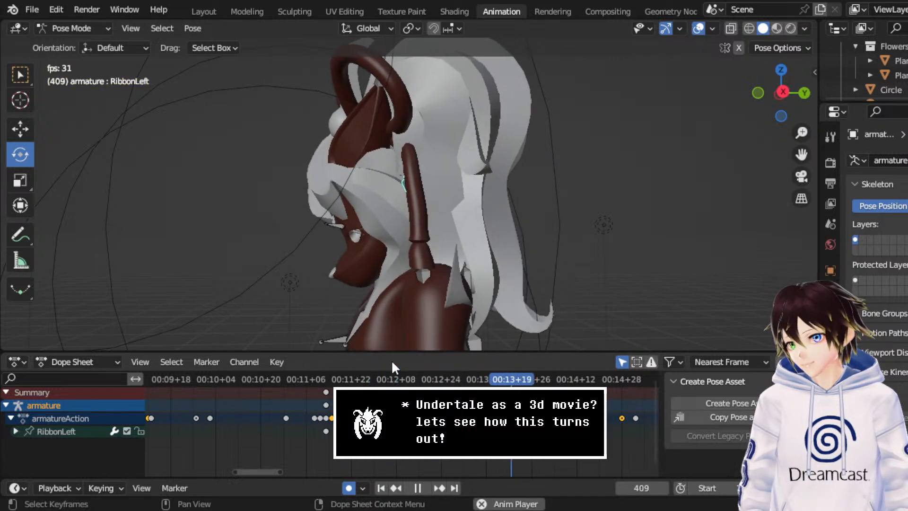
drag(526, 380, 487, 381)
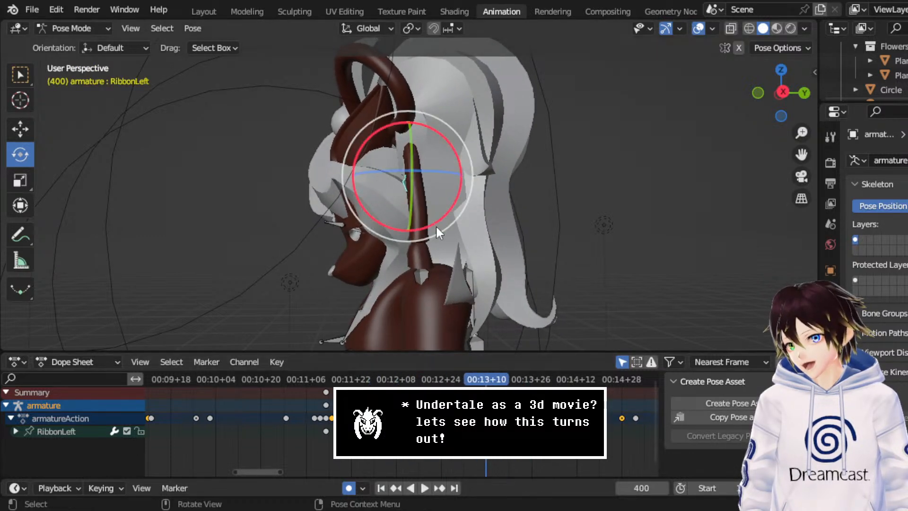
- Rotate the left ribbon bone at frame 400, play the motion on to frame 420 and adjust the bone's rotation there
drag(436, 226, 450, 238)
click(457, 238)
key(space)
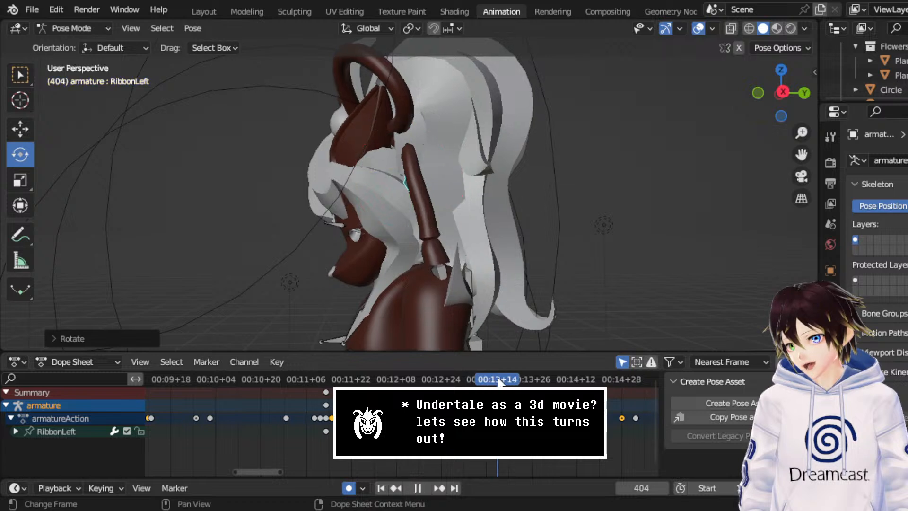
key(space)
drag(463, 218, 449, 231)
- Set the left ribbon's selected keyframes to the Free handle type, replay the motion, and save the animation file
right_click(443, 384)
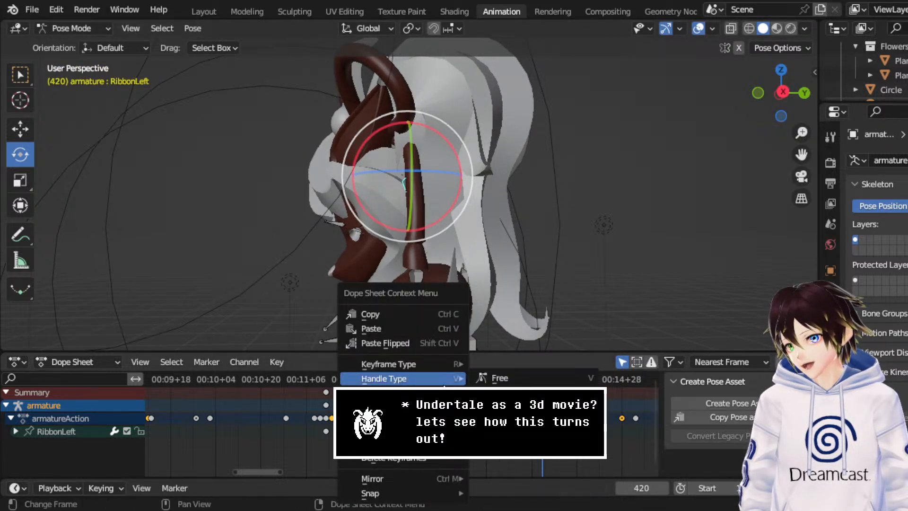
click(492, 377)
key(space)
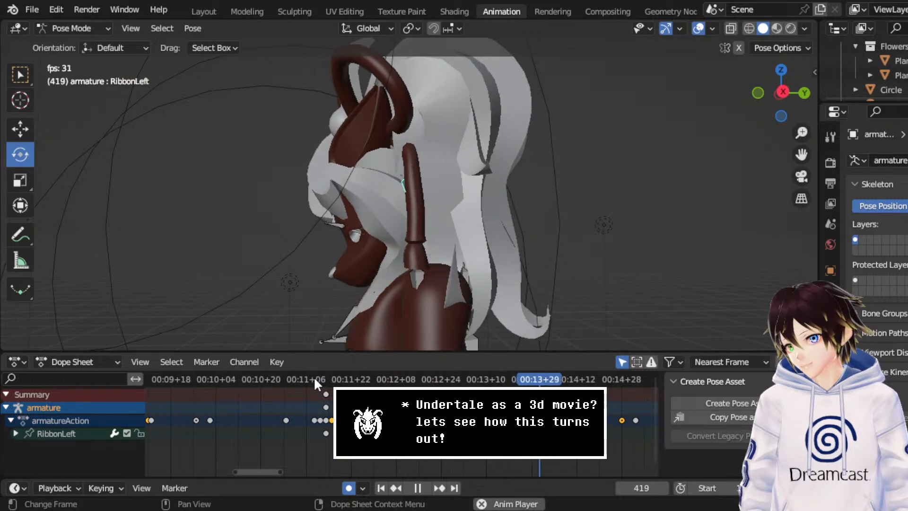
key(space)
- Go to frame 430 and freely rotate the left ribbon bone in trackball mode to repose it against the head
mouse_move(568, 379)
mouse_down()
mouse_move(545, 380)
mouse_move(565, 382)
mouse_up()
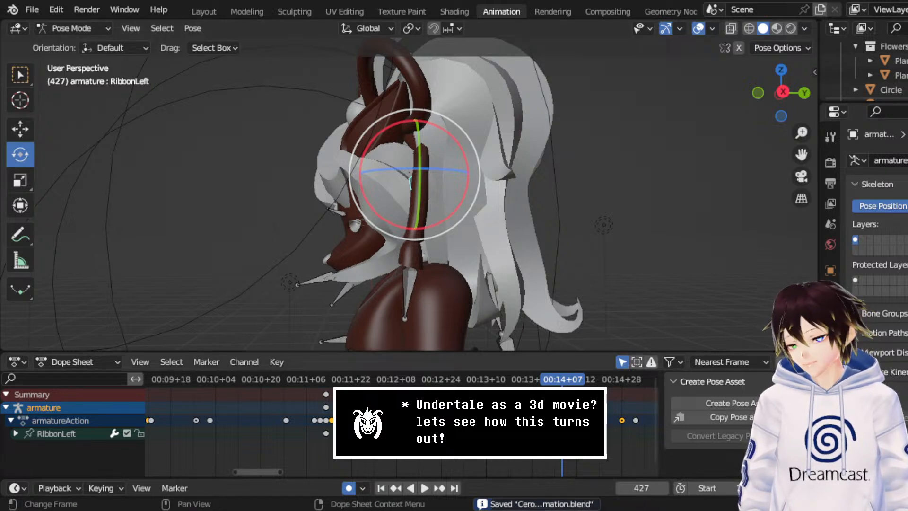
click(539, 421)
drag(547, 380, 573, 381)
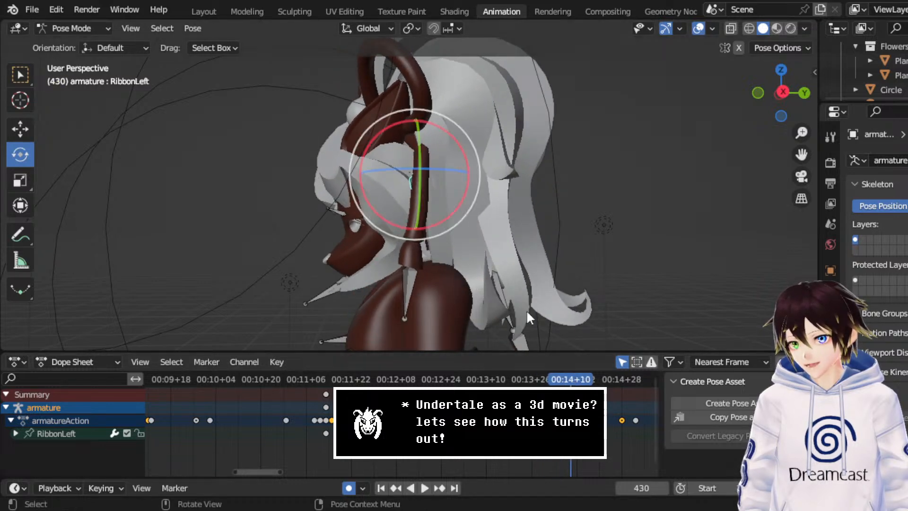
middle_drag(523, 318, 502, 189)
key(r)
key(r)
click(458, 148)
key(r)
key(r)
click(444, 172)
- Retime the left ribbon's keyframe near frame 426 and replay the swing from frame 418
drag(539, 379, 538, 381)
middle_drag(559, 381, 497, 380)
scroll(496, 380, up, 3)
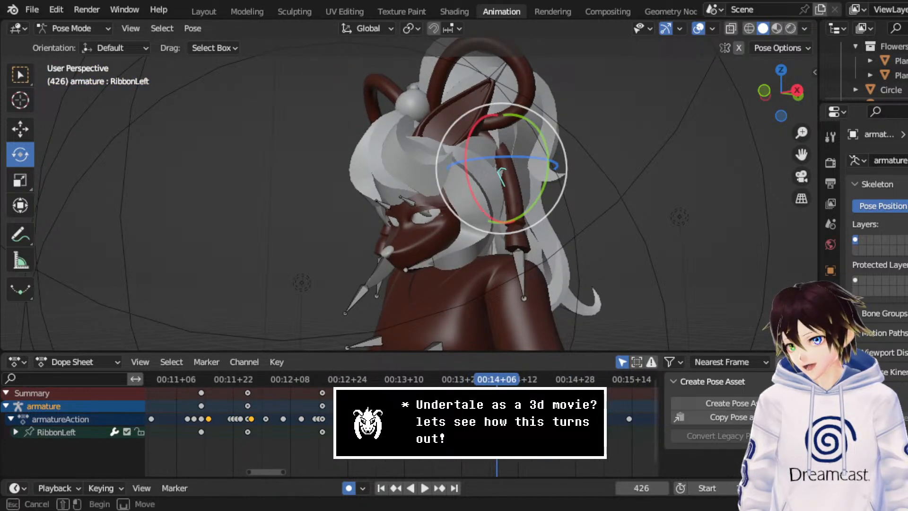
key(g)
click(500, 416)
click(468, 381)
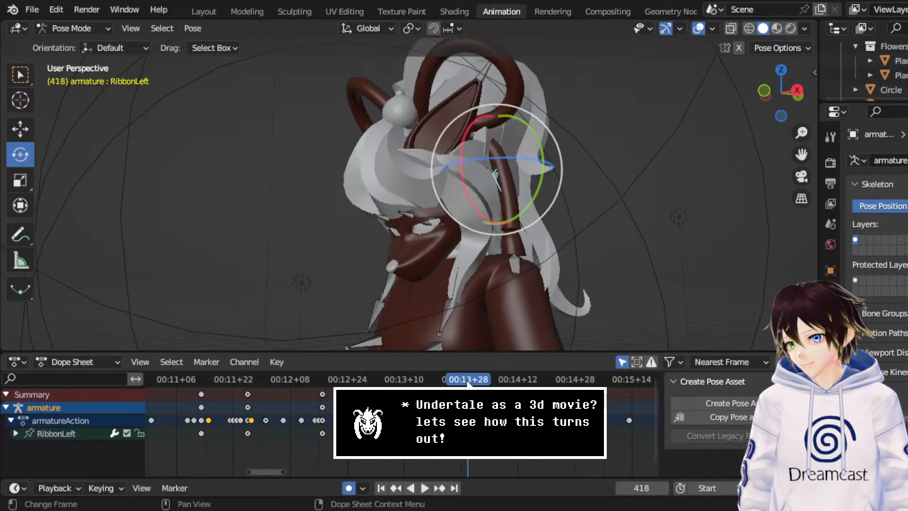
key(space)
key(space)
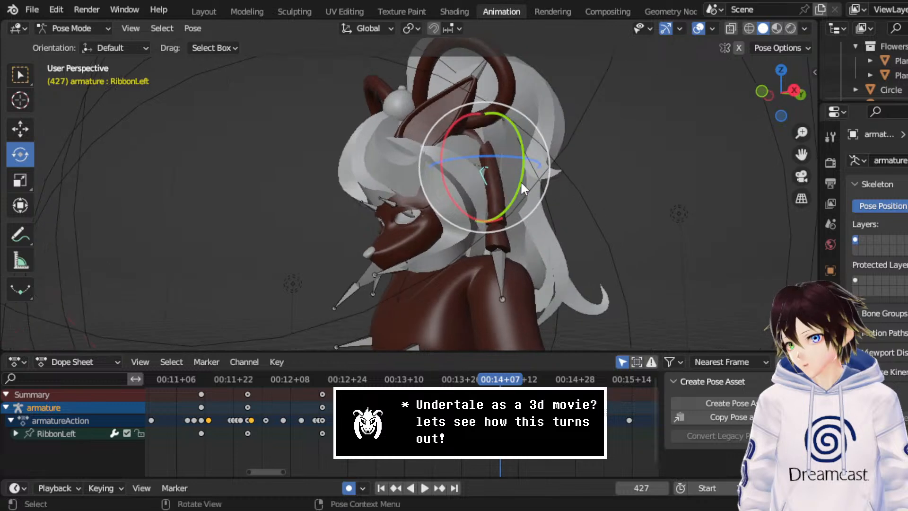
- Rotate the left ribbon bone at frame 427 from the front view and replay the swing from frame 417
middle_drag(520, 180, 636, 181)
drag(589, 167, 592, 157)
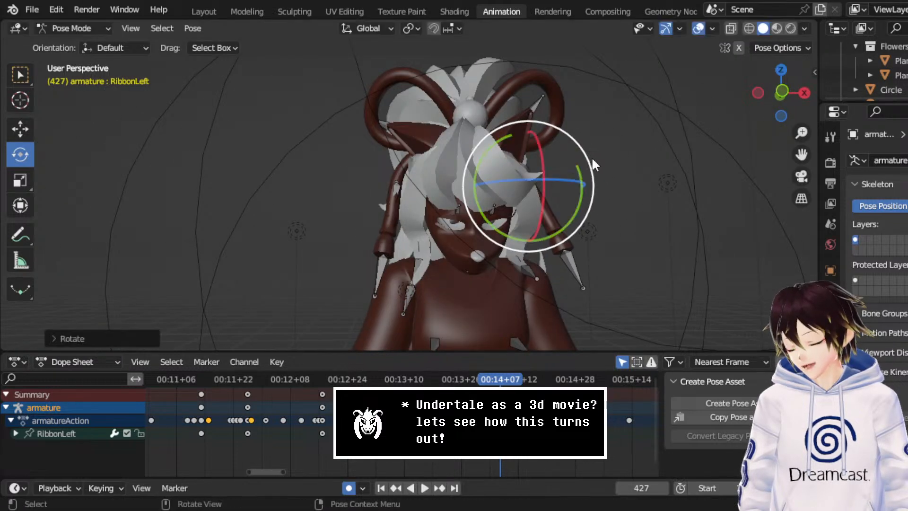
middle_drag(591, 157, 546, 160)
drag(474, 382, 466, 382)
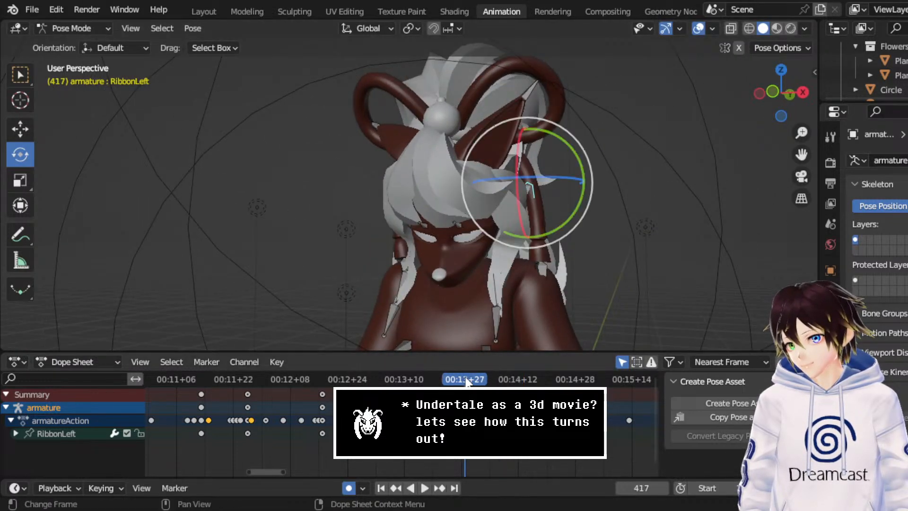
key(space)
key(space)
- Retime the left ribbon's keyframe near frame 428 and replay the motion from about frame 418 to 427
middle_drag(540, 193, 520, 384)
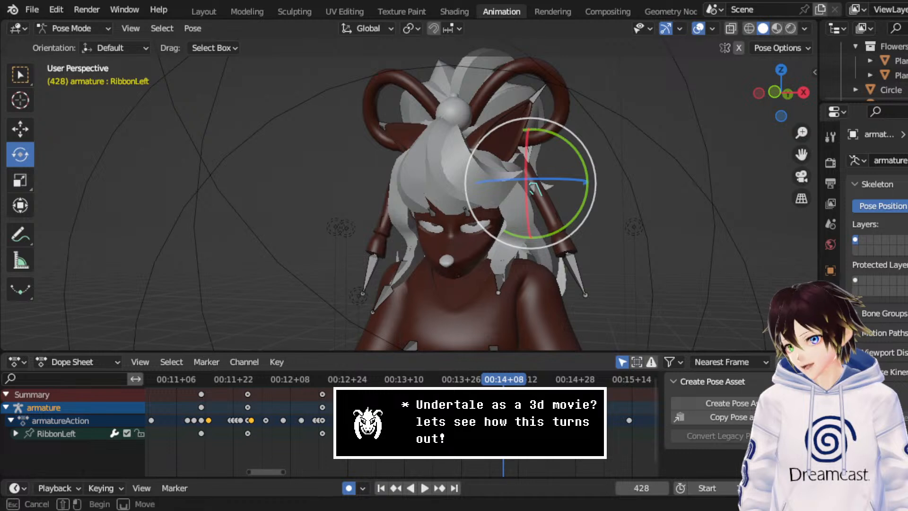
key(g)
click(489, 420)
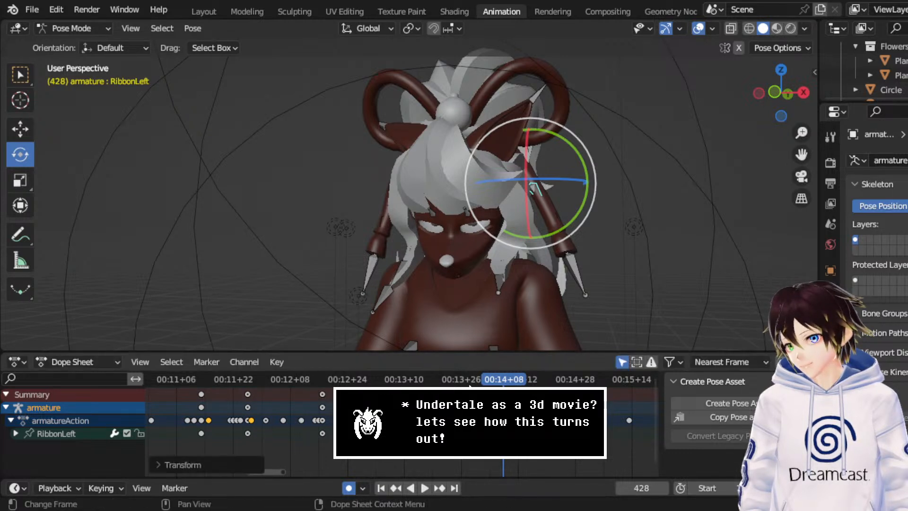
click(468, 382)
key(space)
key(space)
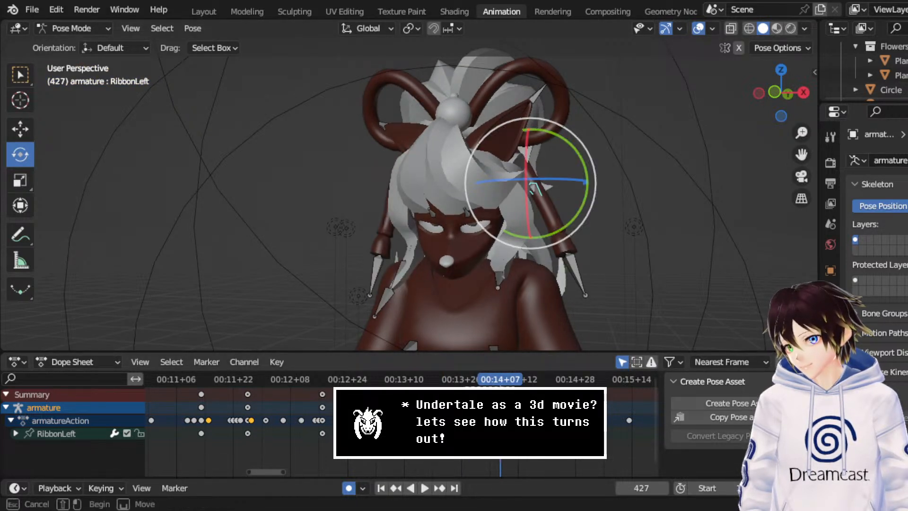
- Shift the left ribbon's keyframe near frame 427 once more and play the swing through to frame 426
key(g)
click(474, 420)
click(467, 382)
key(space)
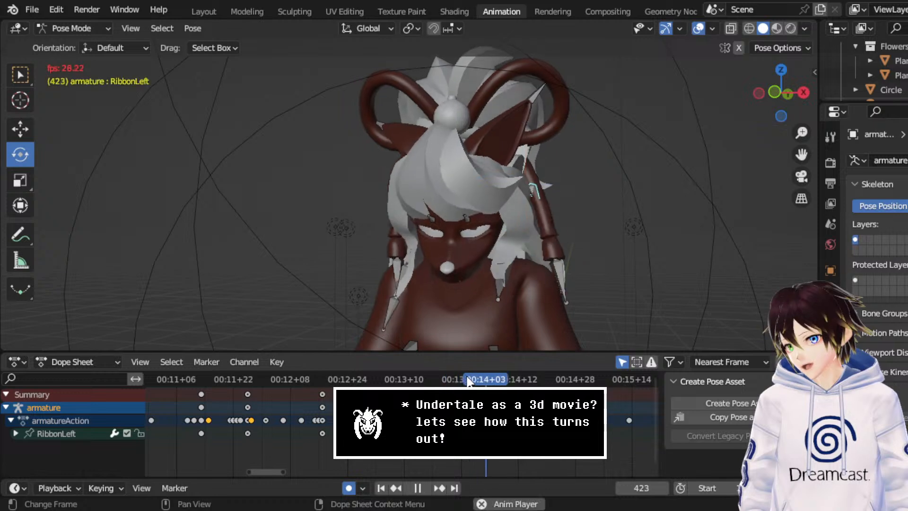
key(space)
- Fine-tune the timing of the ribbon keyframe around frame 426 and replay the swing up to frame 428
middle_drag(561, 236, 522, 238)
key(g)
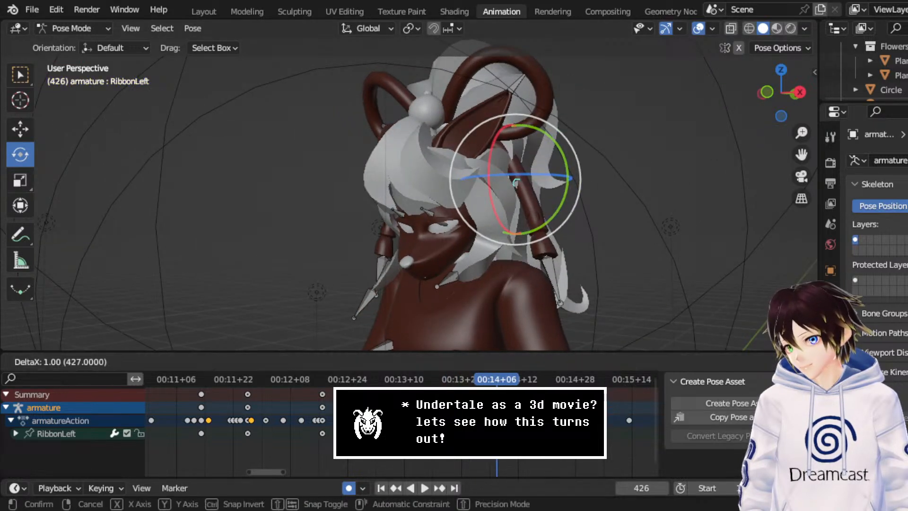
click(495, 417)
click(477, 381)
key(space)
key(space)
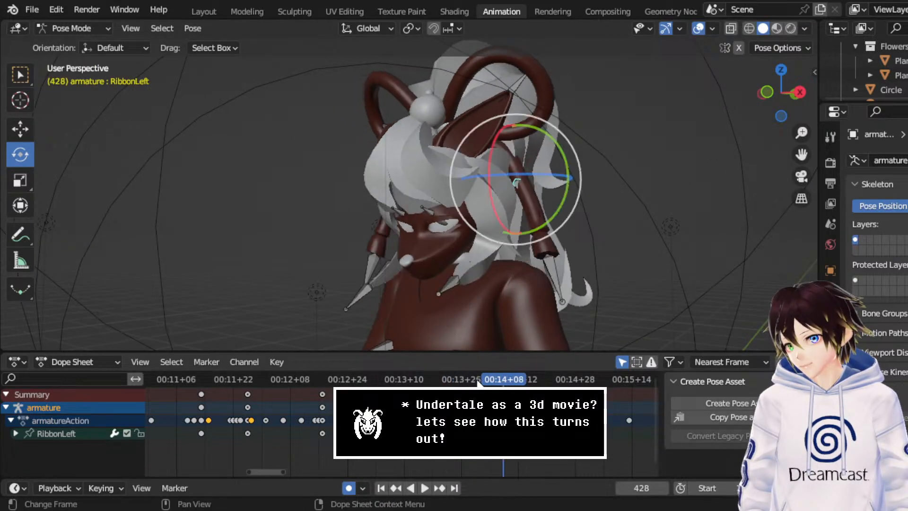
- Check the swing from the side, rotate the left ribbon bone at frame 428, and replay through frame 442
middle_drag(552, 224, 464, 225)
key(space)
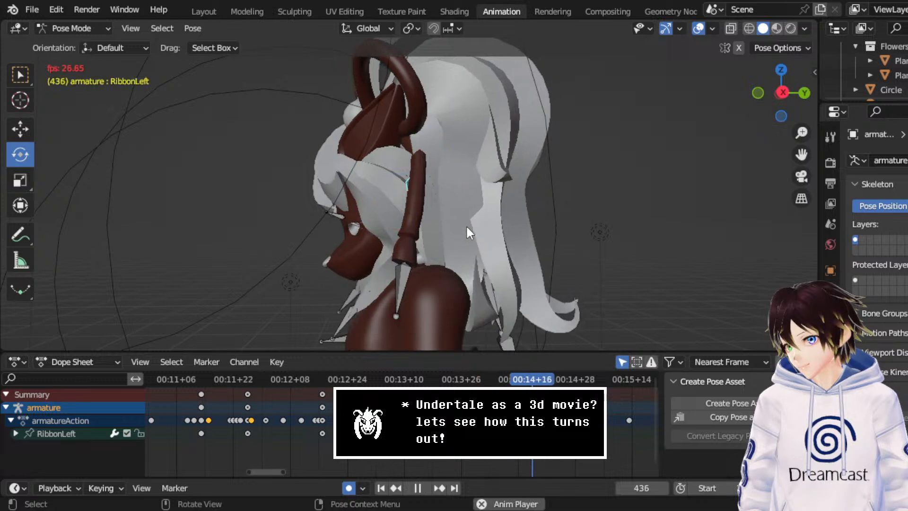
key(space)
drag(516, 380, 503, 378)
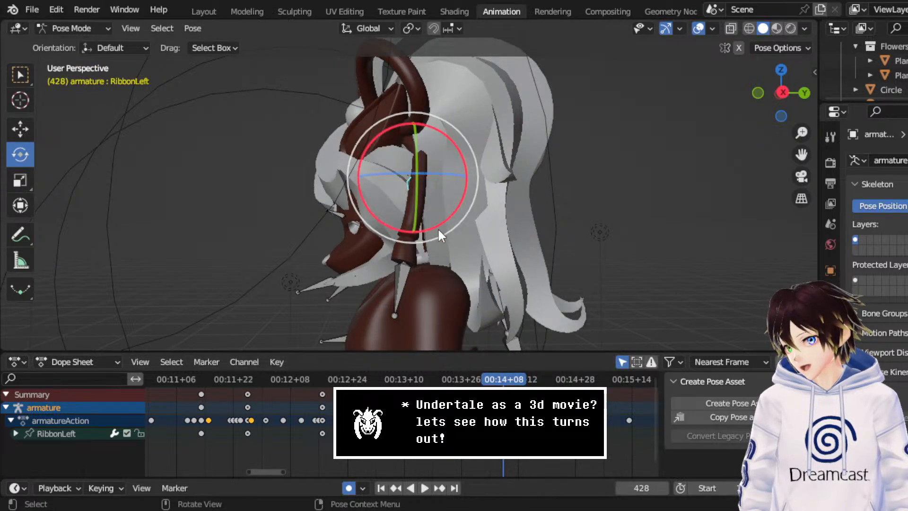
drag(438, 228, 440, 245)
key(space)
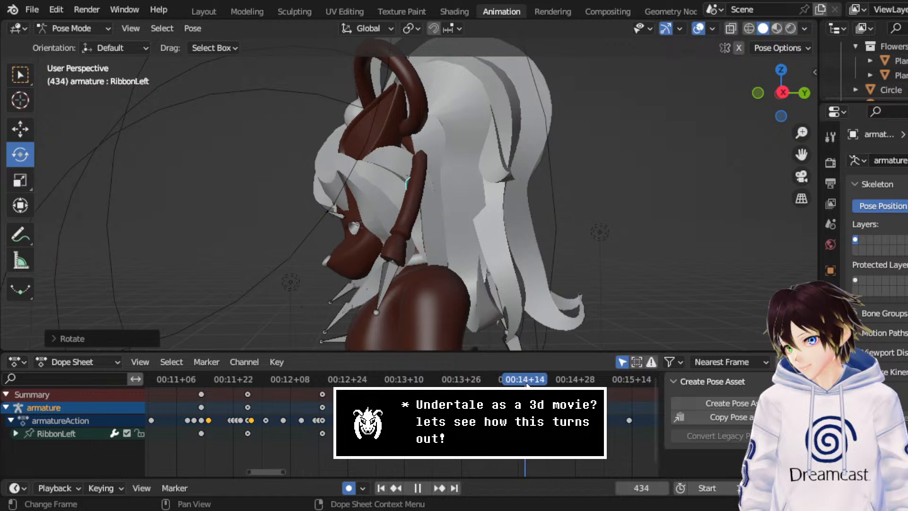
key(space)
- Edit the left ribbon's selected keyframes in the Dope Sheet and replay the swing through frame 448
right_click(425, 458)
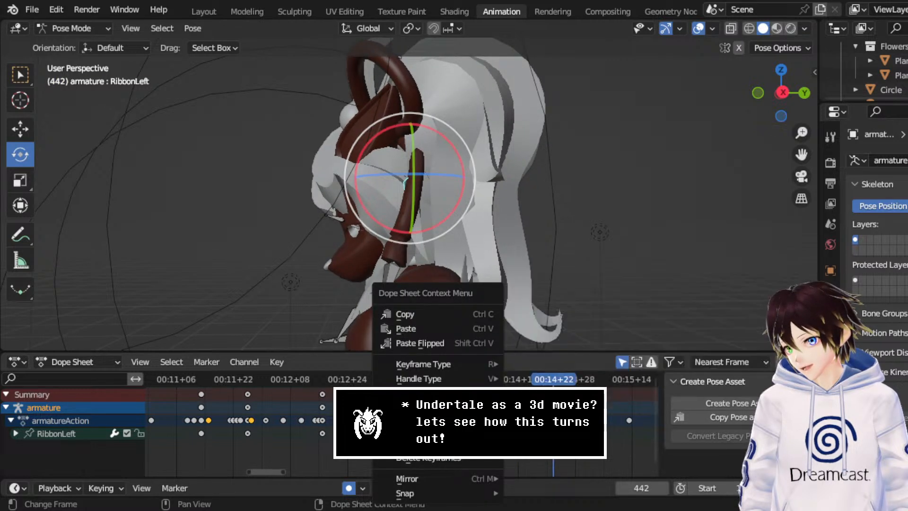
click(477, 443)
click(568, 440)
click(458, 380)
key(space)
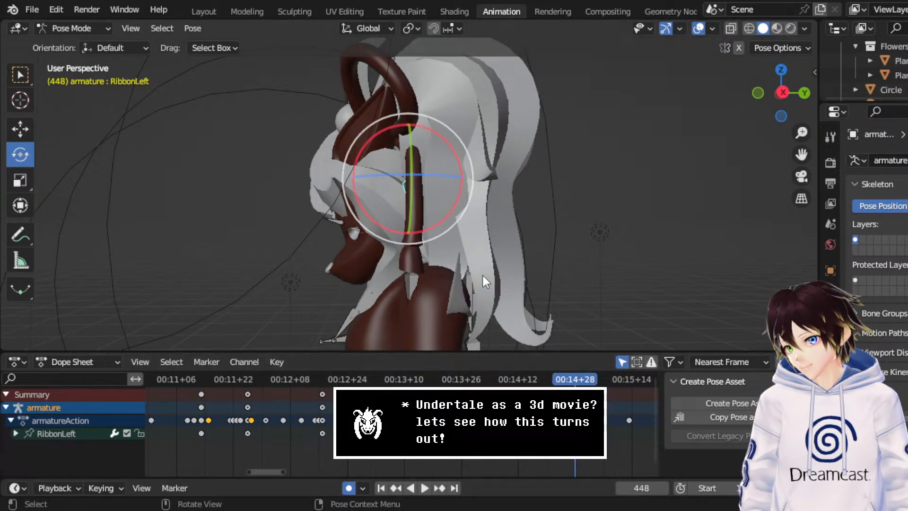
- Rotate the left ribbon bone backward at frame 448, refine it from another angle, and replay the swing
drag(441, 233, 484, 225)
mouse_move(458, 211)
middle_down()
mouse_move(489, 208)
mouse_move(462, 204)
middle_up()
drag(457, 201, 486, 208)
mouse_move(487, 209)
middle_down()
mouse_move(565, 200)
mouse_move(480, 199)
middle_up()
click(478, 379)
key(space)
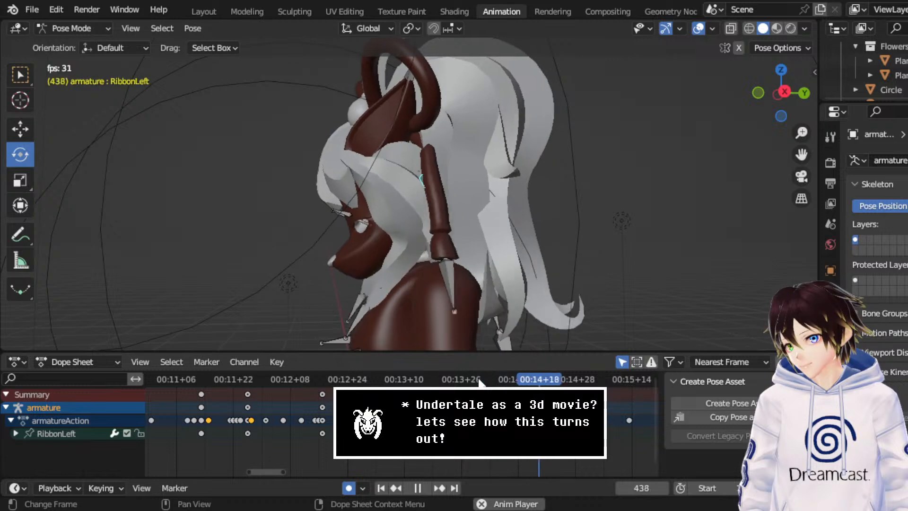
key(space)
- Replay from frame 422, rotate the left ribbon bone backward at frame 435, and play the motion through frame 447
drag(516, 381, 484, 380)
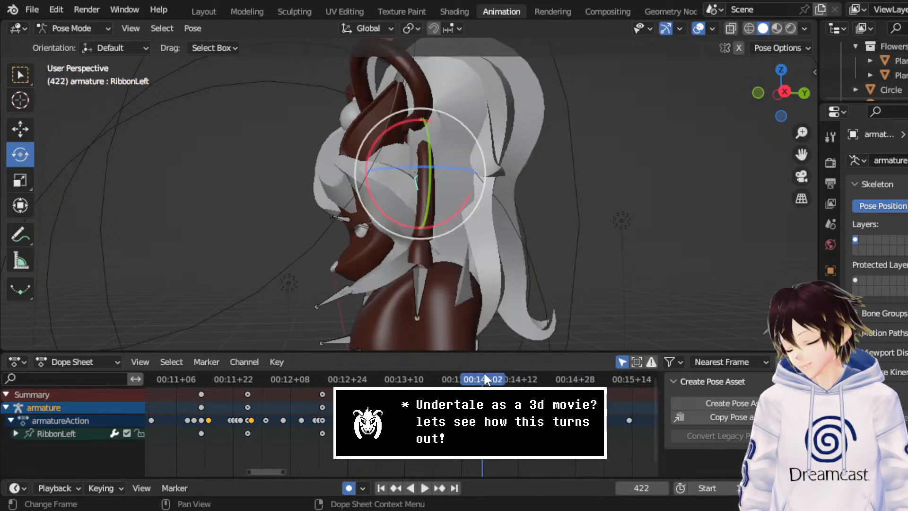
key(space)
key(space)
key(space)
key(space)
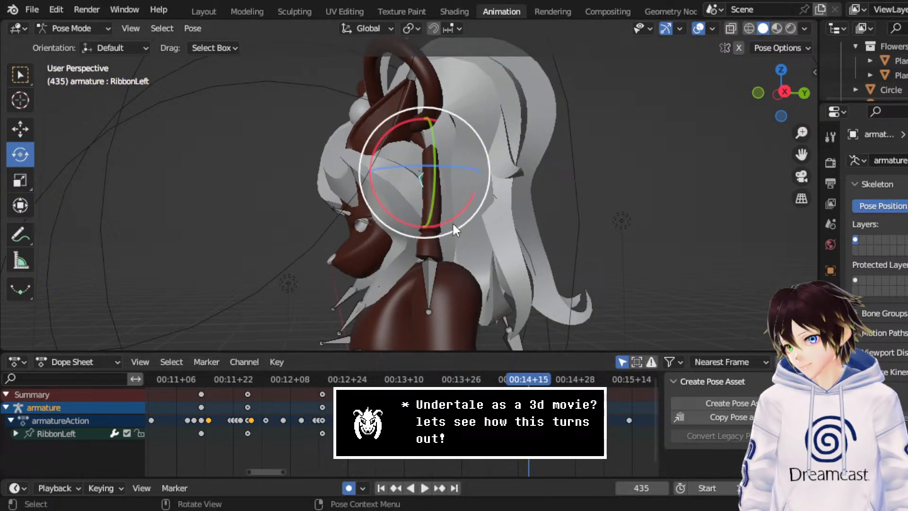
drag(454, 226, 472, 223)
key(space)
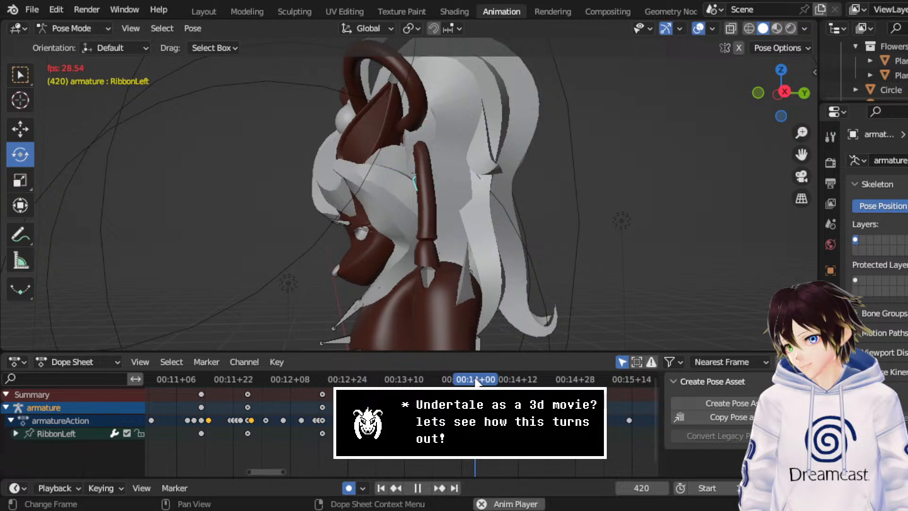
key(space)
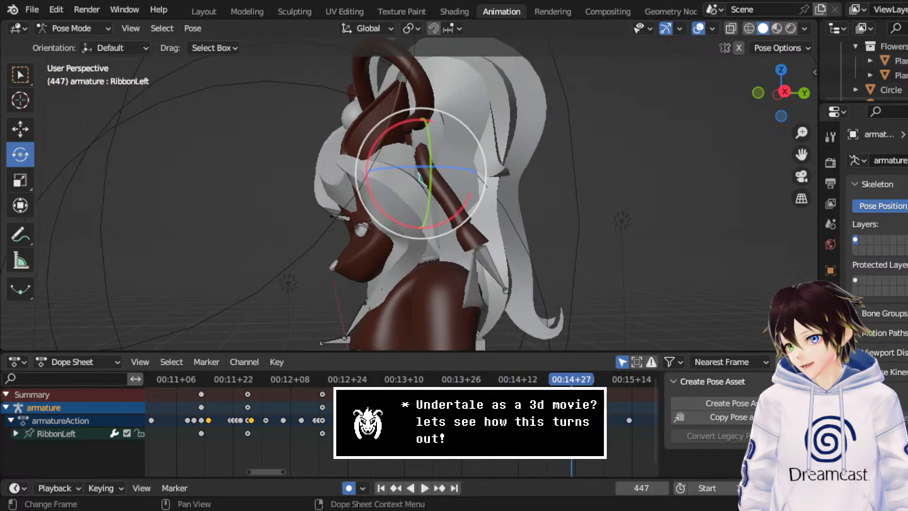
- Replay the swing from about frame 399 and rotate the left ribbon bone slightly at frame 428
right_click(520, 391)
drag(416, 375, 399, 373)
key(space)
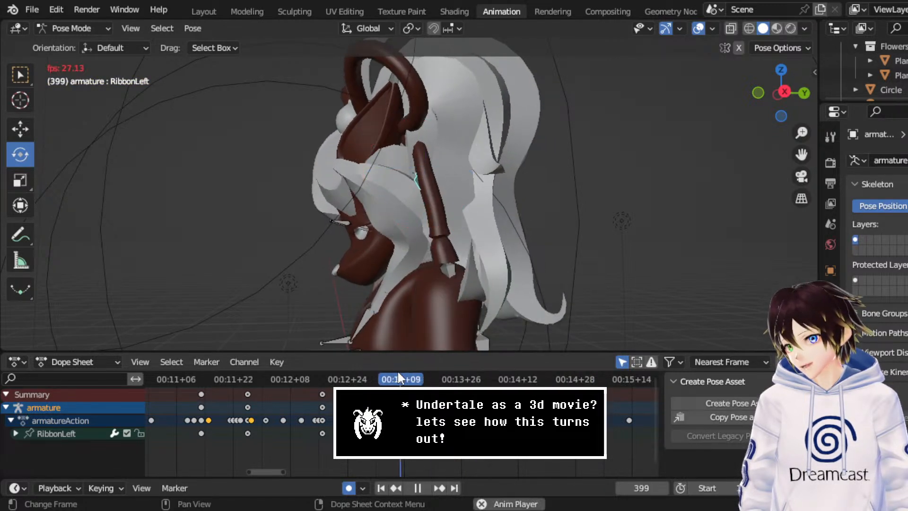
key(space)
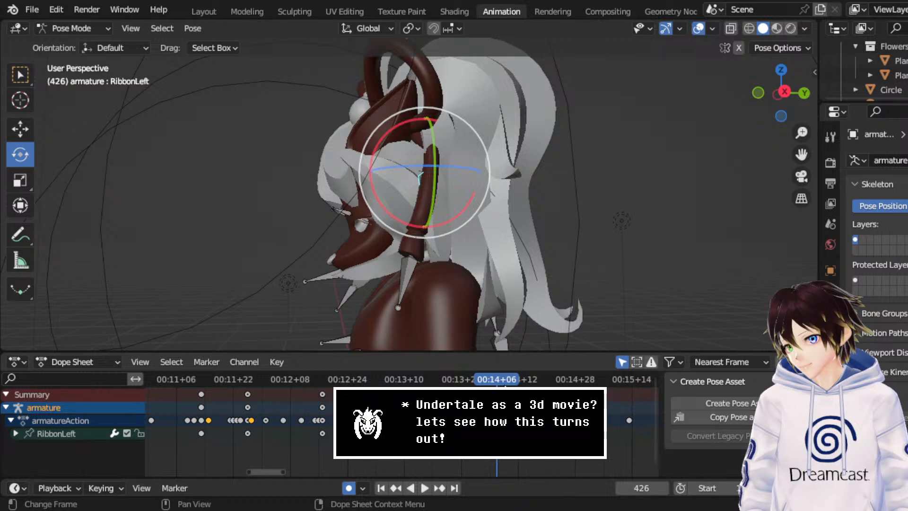
key(space)
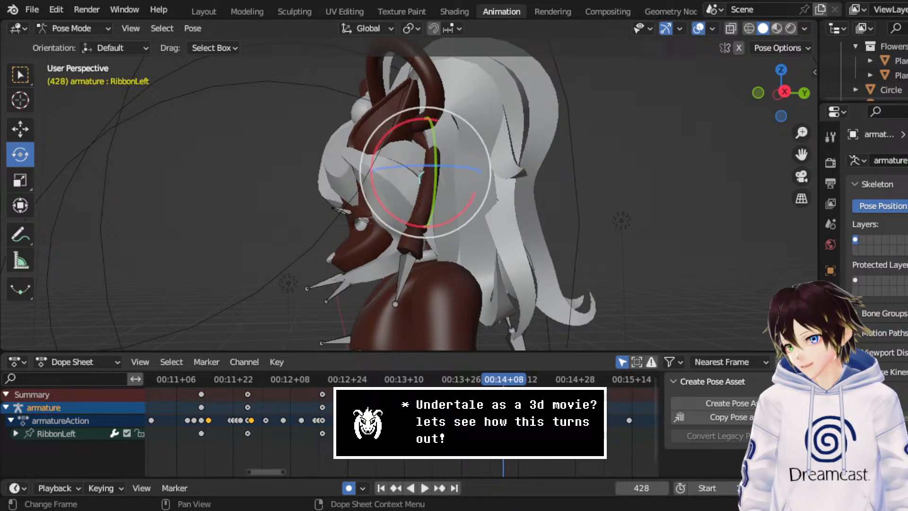
drag(445, 225, 447, 233)
click(440, 236)
- Move the left ribbon bone slightly along the X axis at frame 428 and replay the swing from frame 419 to 459
middle_drag(440, 237, 499, 235)
click(20, 129)
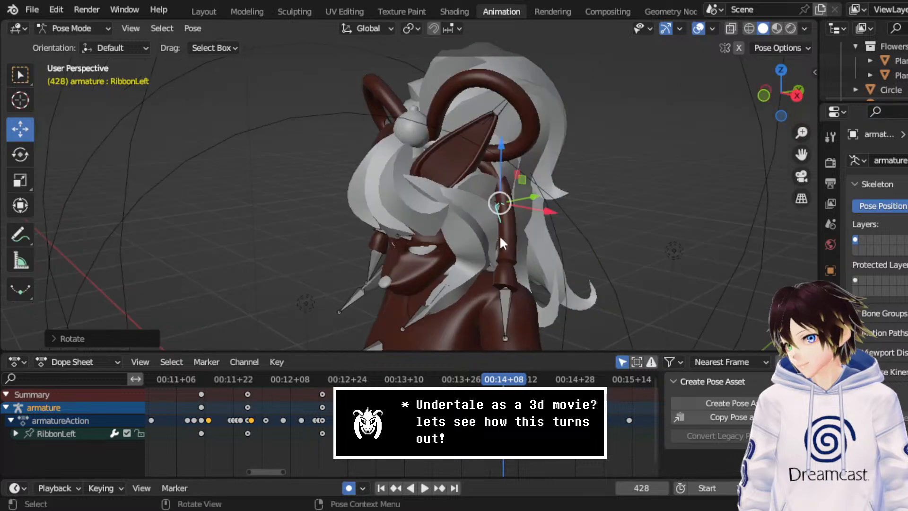
drag(546, 210, 551, 214)
middle_drag(536, 194, 474, 282)
click(471, 381)
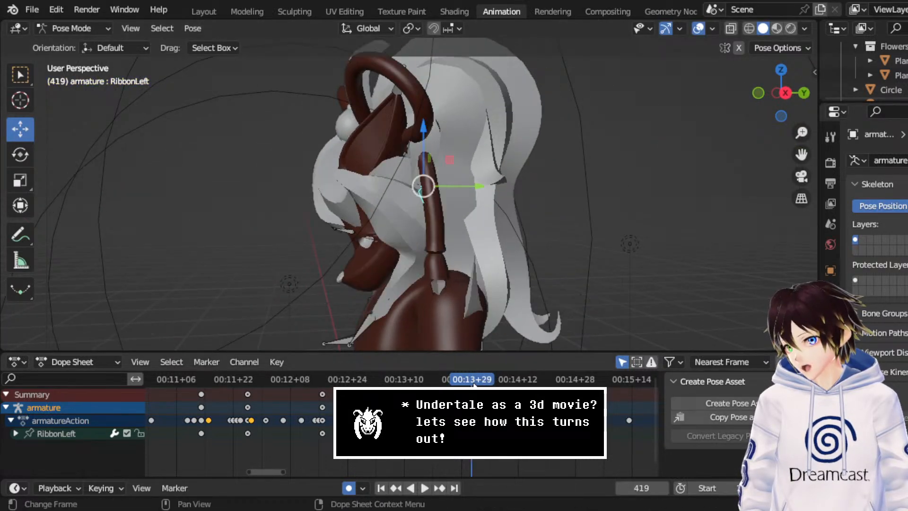
key(space)
key(space)
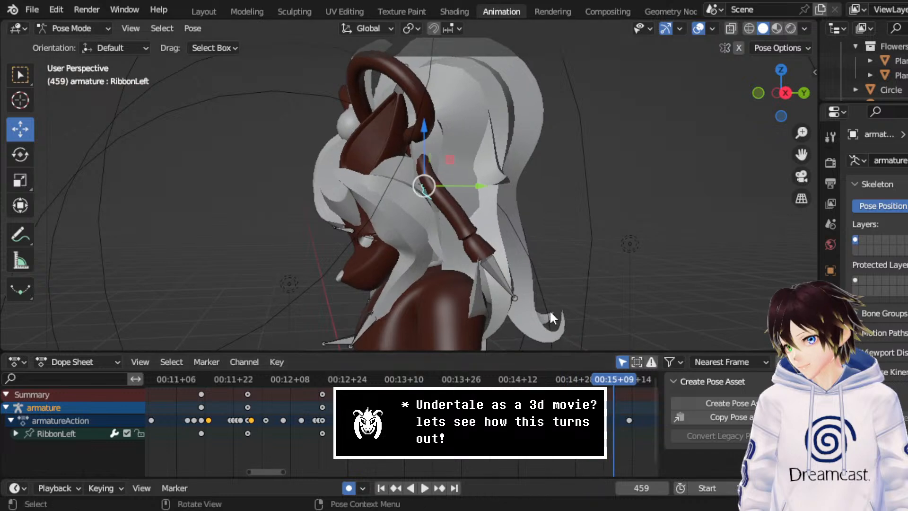
- Replay the left ribbon's swing from frame 412 to 458 and again up to frame 427 to examine its flow
mouse_move(586, 379)
mouse_down()
mouse_move(568, 378)
mouse_move(576, 378)
mouse_up()
click(443, 378)
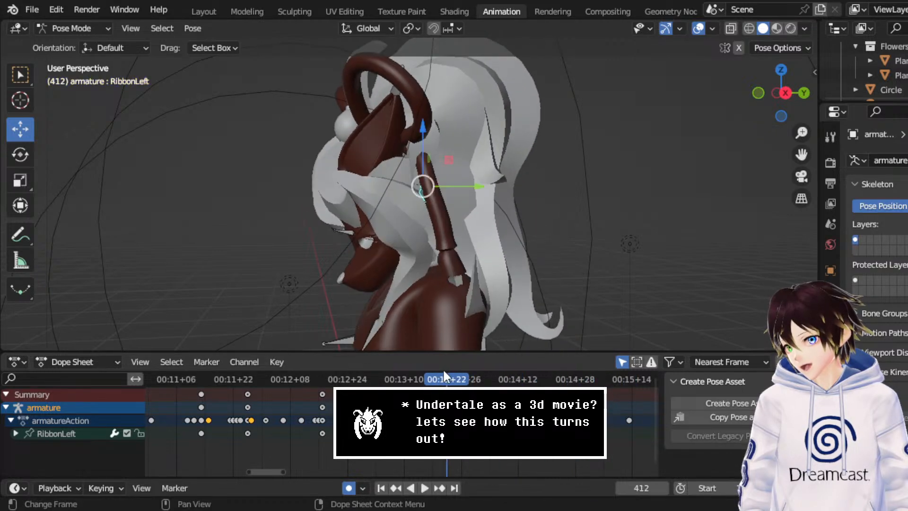
key(space)
key(space)
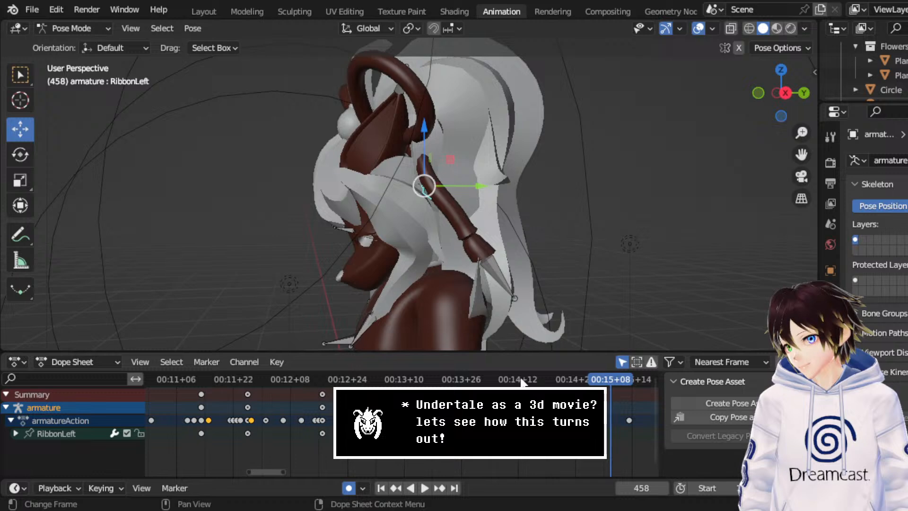
click(475, 379)
key(space)
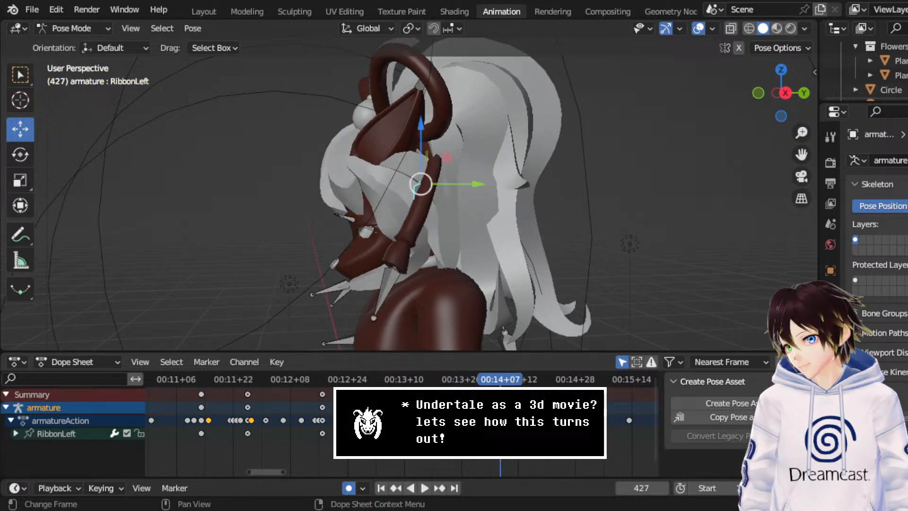
- Replay the swing from about frame 427 and rotate the left ribbon bone forward and slightly inward at frame 469
click(475, 379)
key(space)
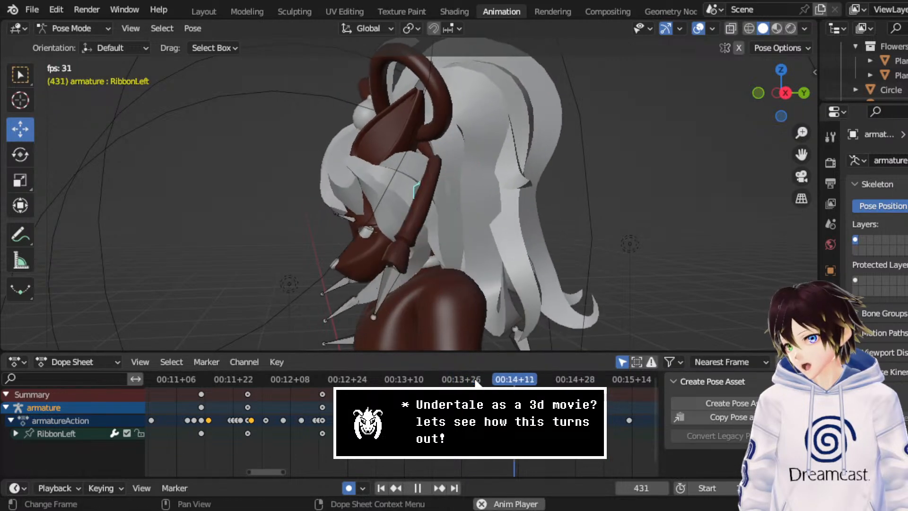
key(space)
key(space)
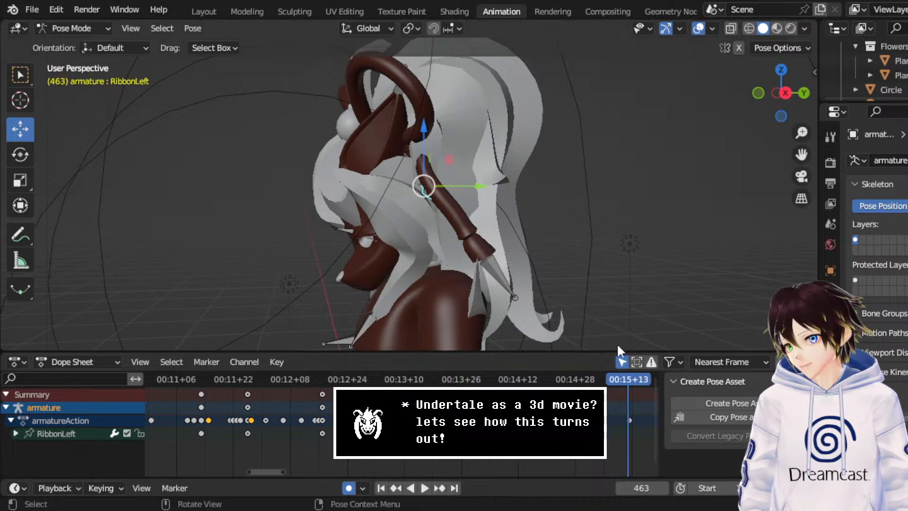
middle_drag(584, 419, 462, 419)
key(space)
key(space)
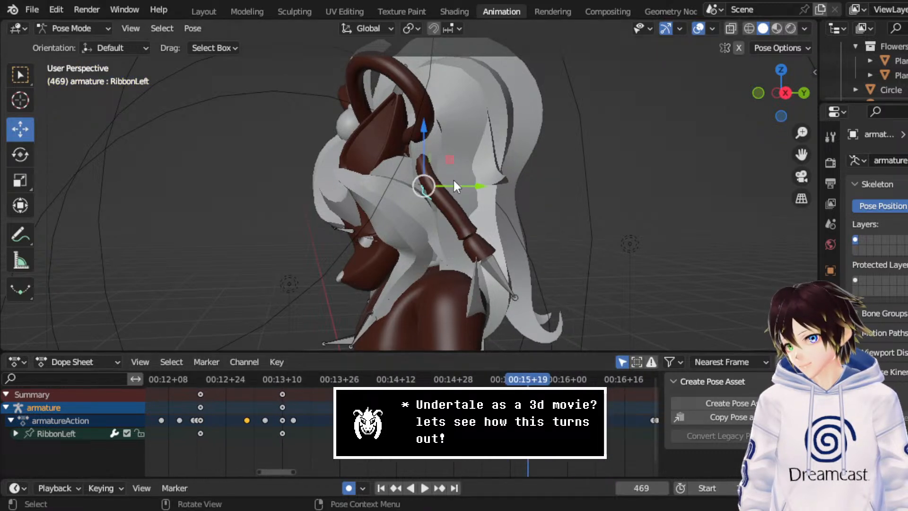
click(20, 155)
click(785, 93)
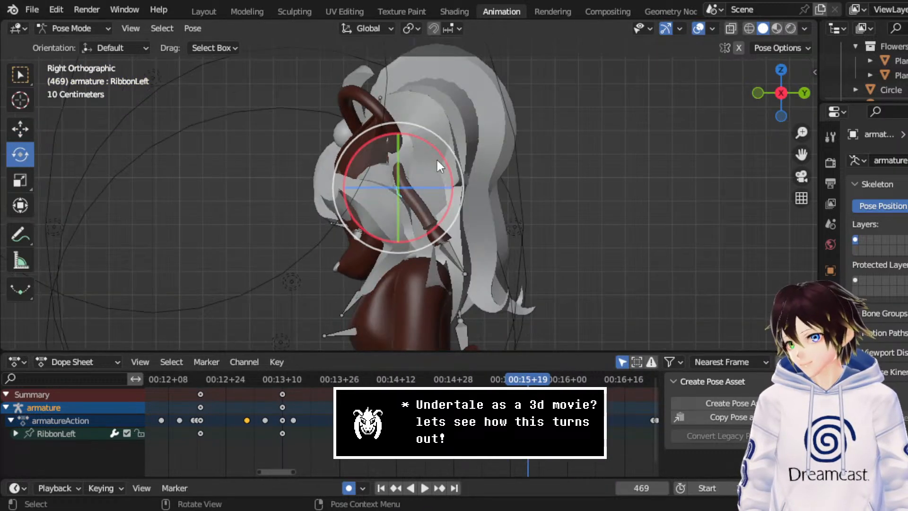
drag(449, 143, 444, 195)
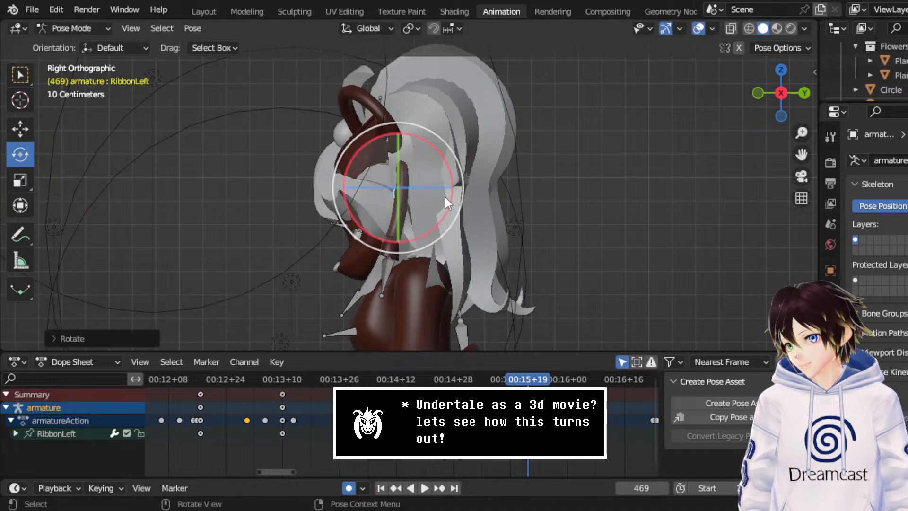
middle_drag(444, 195, 571, 158)
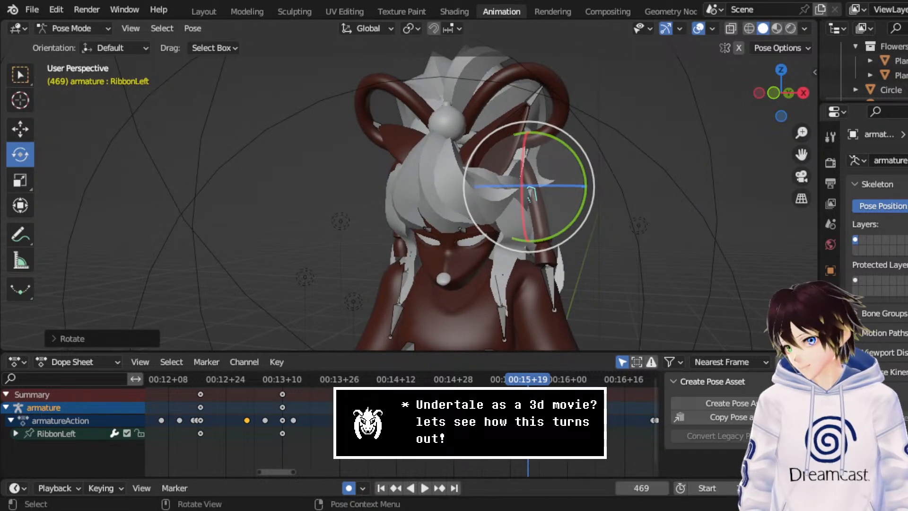
drag(572, 158, 573, 186)
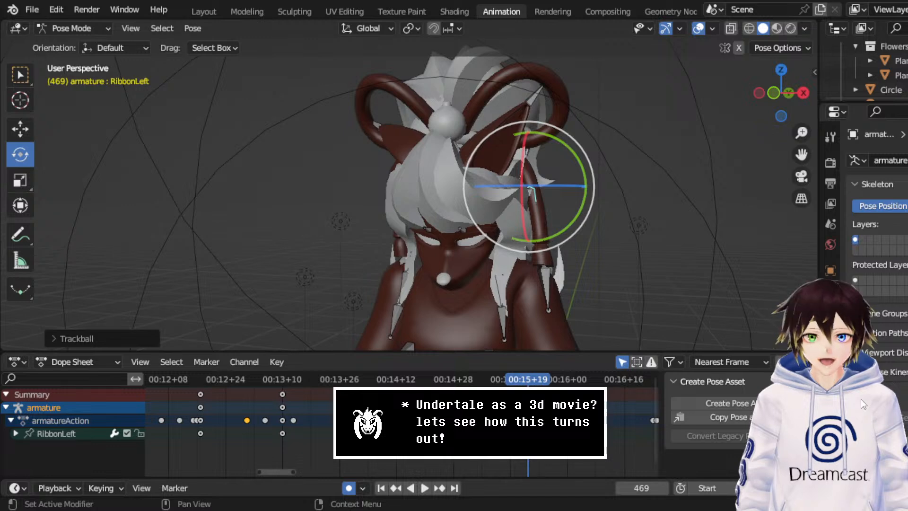
- Replay the left ribbon's swing through frame 469 and change the handle type of the selected keyframes
key(space)
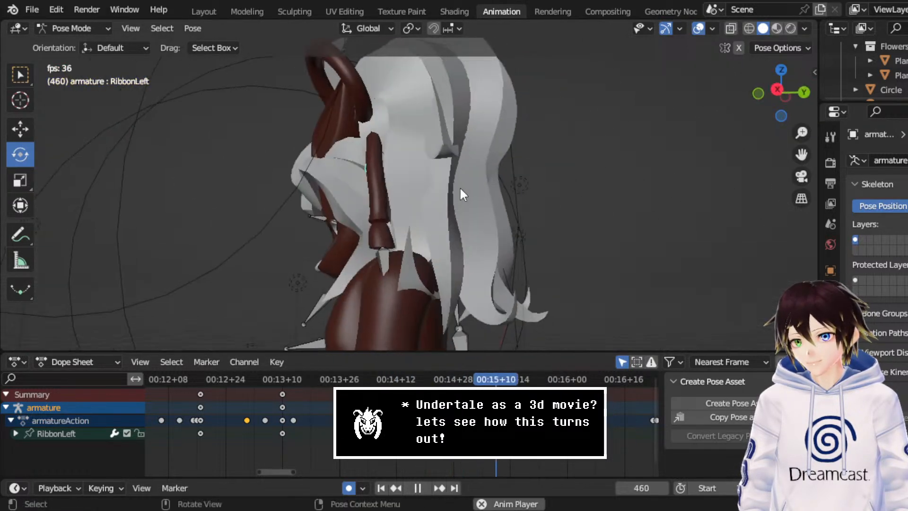
key(space)
click(280, 376)
key(space)
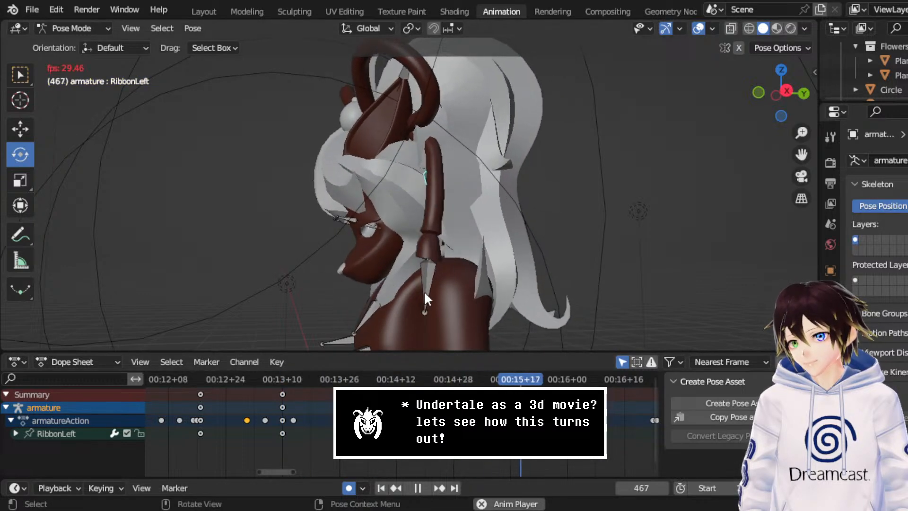
key(space)
right_click(364, 373)
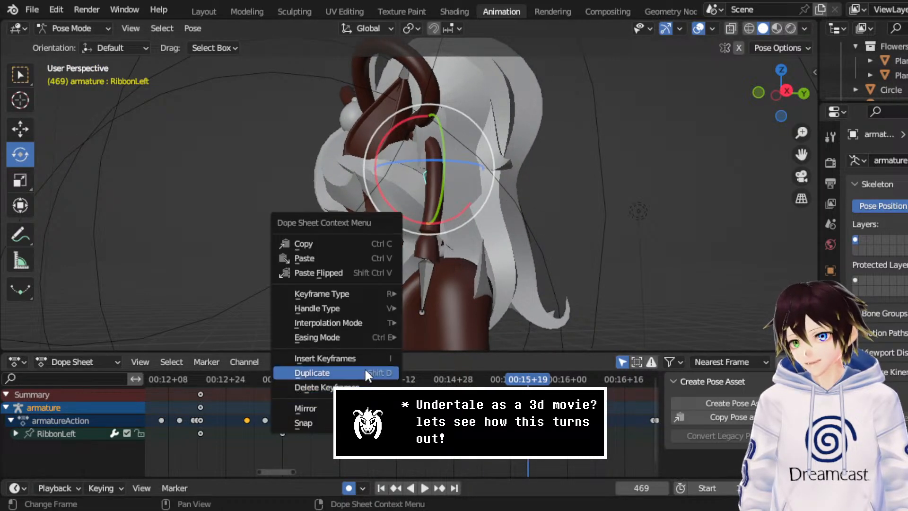
mouse_move(371, 308)
click(464, 354)
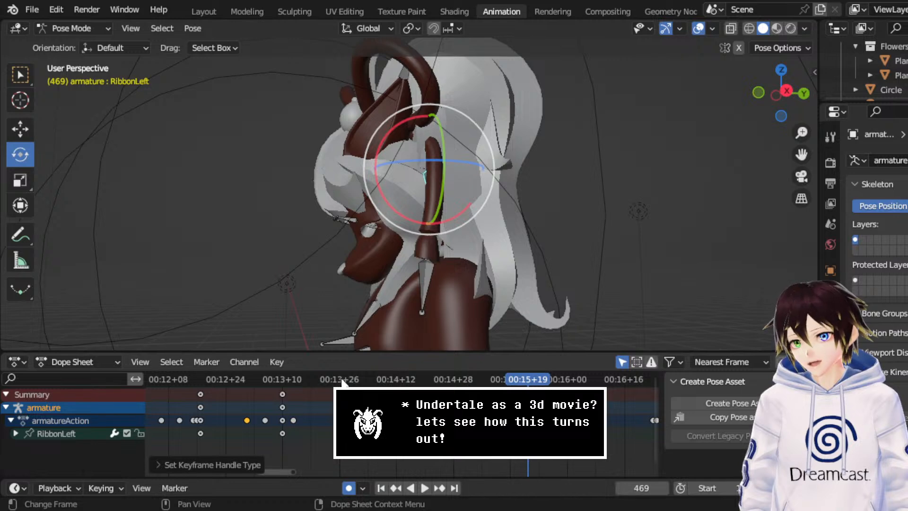
- Replay the left ribbon's swing up to frame 468 from the side and again around frame 430 from behind to examine its flow
key(space)
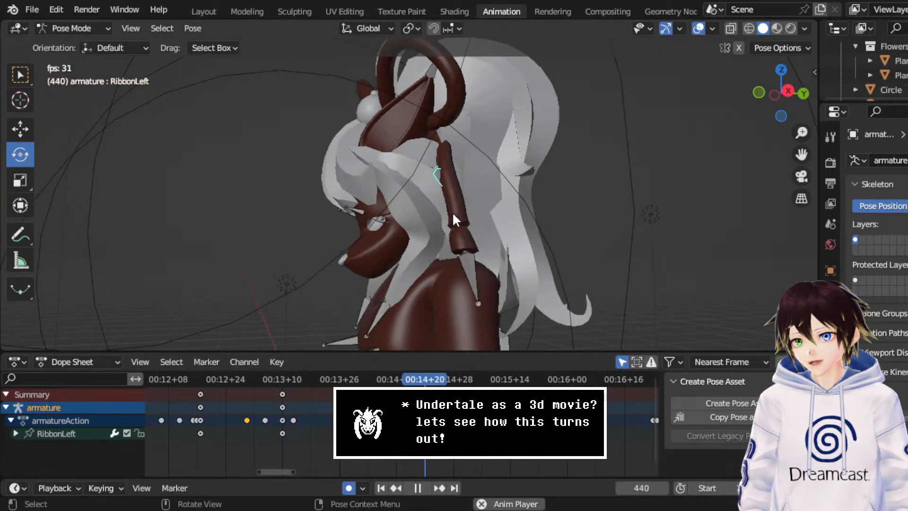
key(space)
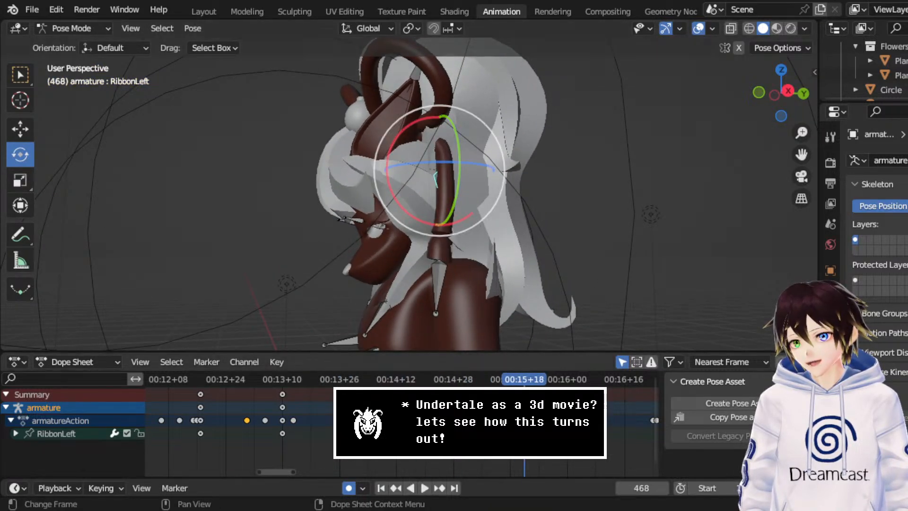
click(381, 380)
key(space)
drag(388, 380, 390, 380)
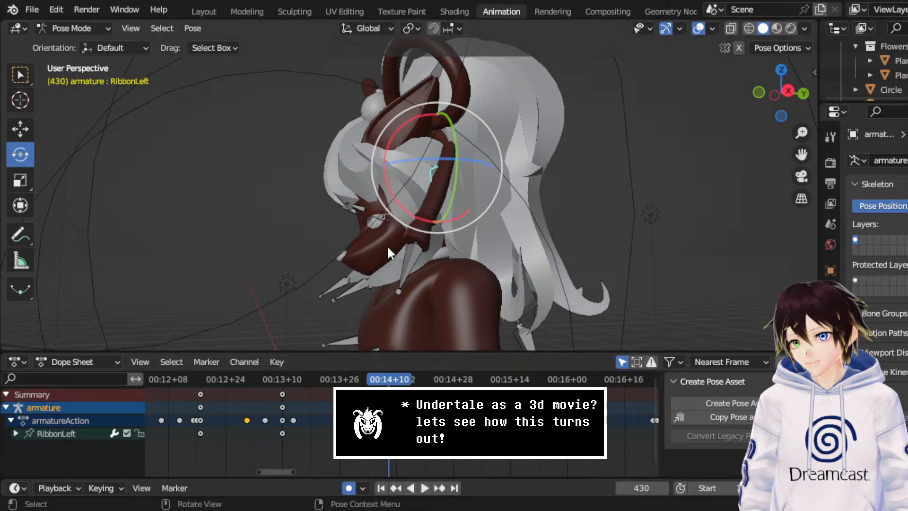
middle_drag(387, 246, 348, 307)
key(space)
key(space)
click(374, 381)
key(space)
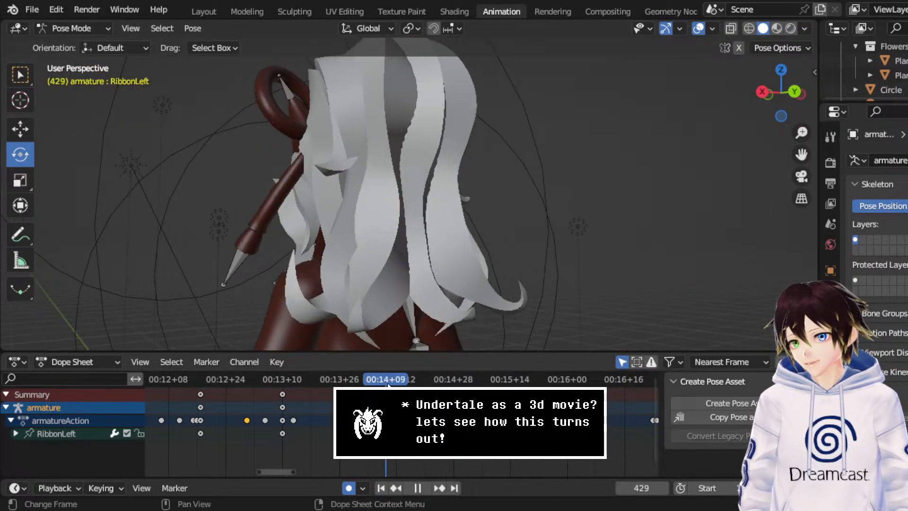
- Rotate the left ribbon bone outward at frame 448 and replay the swing through frame 479
drag(461, 387, 454, 387)
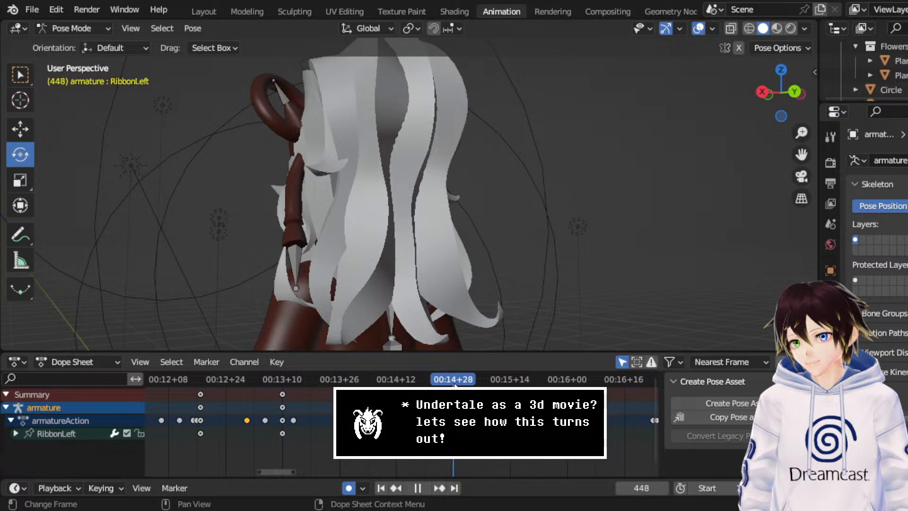
middle_drag(322, 195, 319, 196)
drag(354, 146, 322, 186)
middle_drag(323, 186, 477, 183)
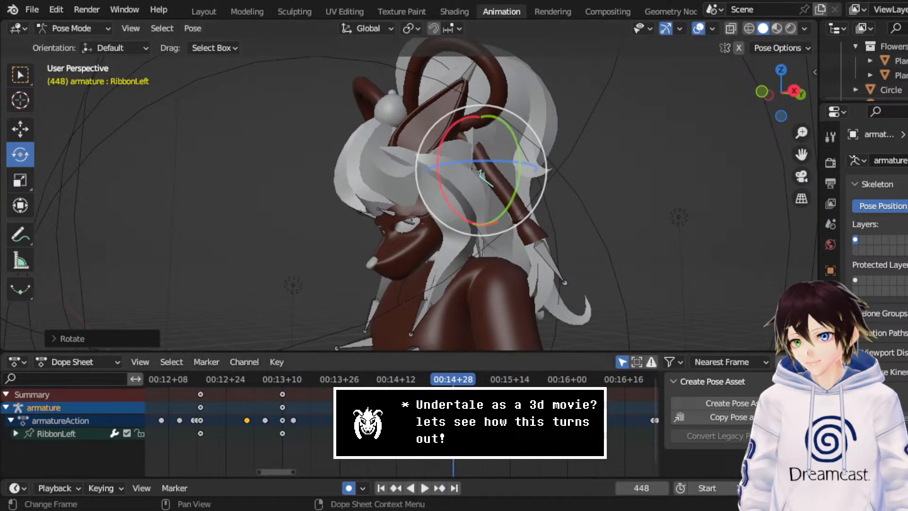
click(346, 380)
middle_drag(476, 235, 452, 239)
key(space)
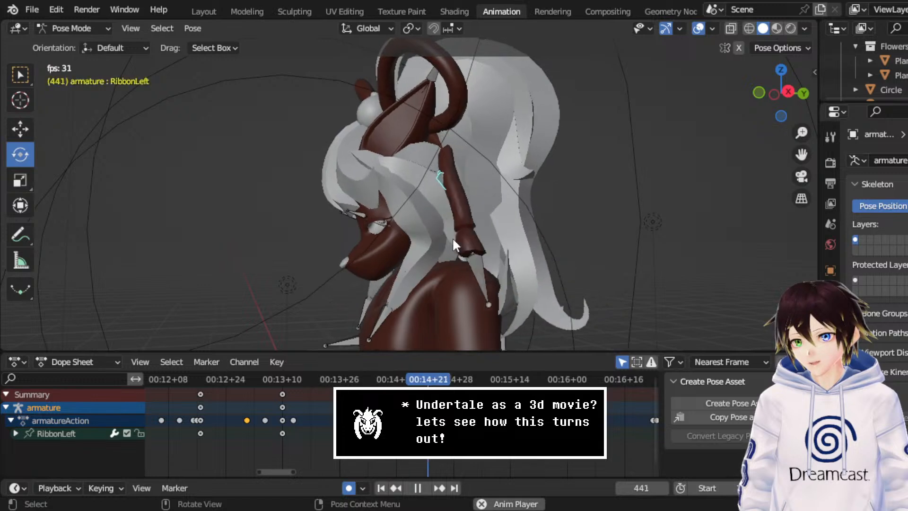
key(space)
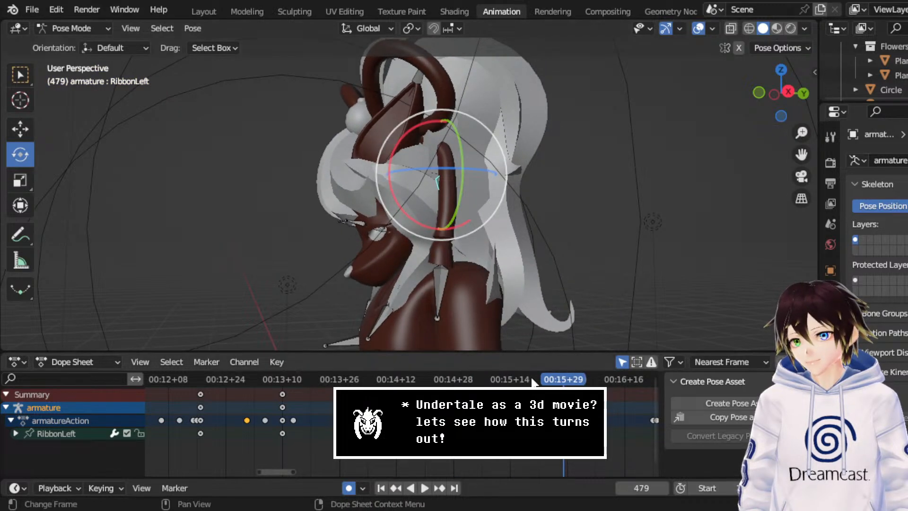
- Rotate the left ribbon bone further forward at frame 469 and play the motion briefly
drag(530, 379, 529, 378)
middle_drag(529, 186, 508, 184)
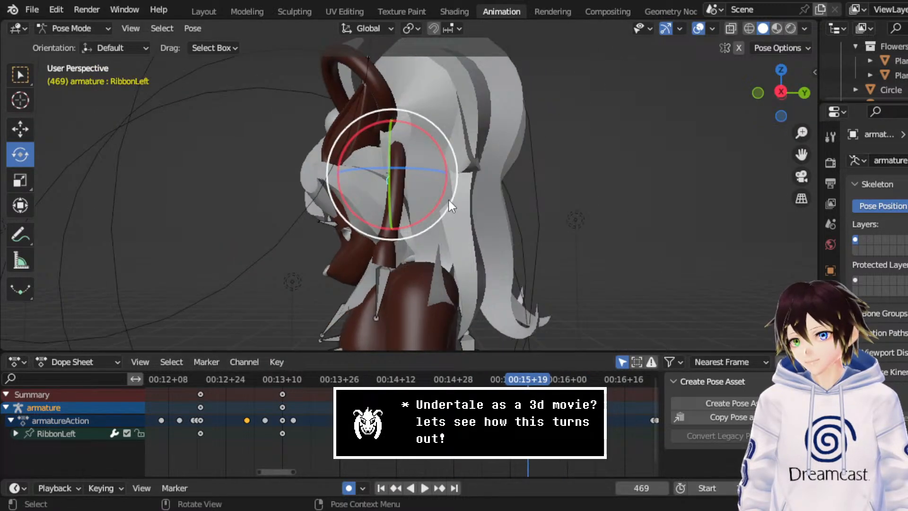
drag(448, 199, 441, 215)
key(space)
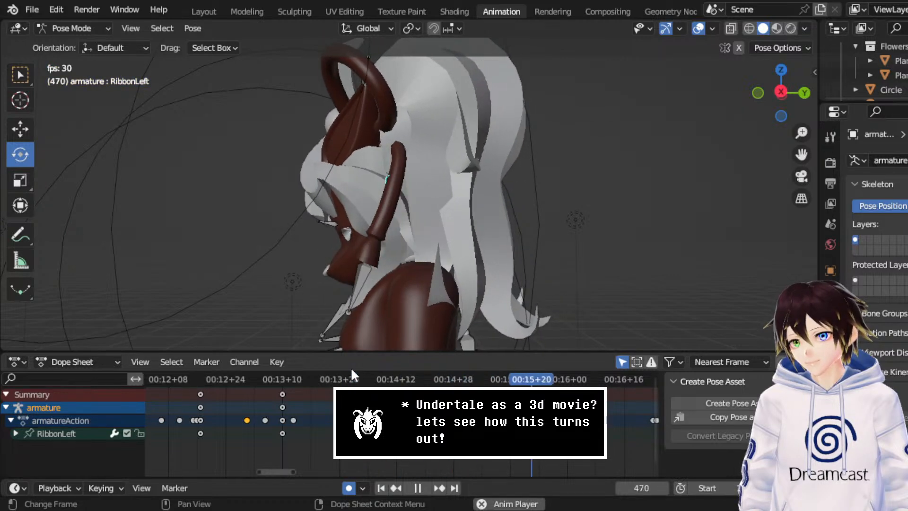
key(space)
drag(423, 231, 453, 227)
middle_drag(453, 227, 585, 217)
drag(561, 230, 559, 232)
key(ctrl+z)
key(ctrl+z)
middle_drag(509, 241, 407, 219)
- Play the swing up to frame 494 and set the handle type of the selected keyframes
key(space)
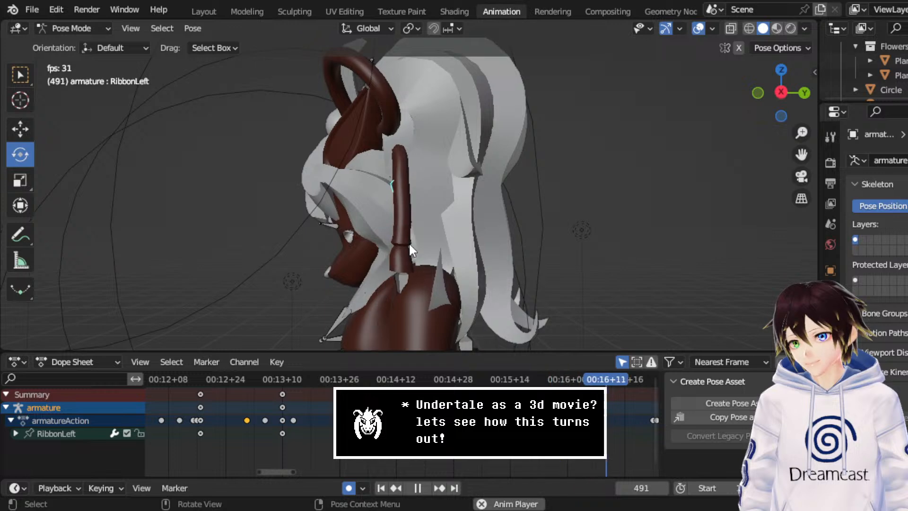
key(space)
right_click(356, 373)
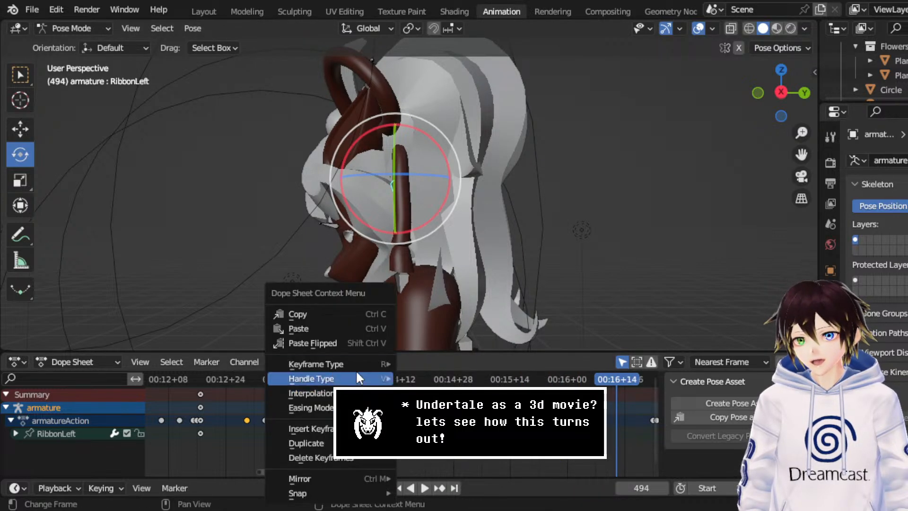
mouse_move(360, 375)
click(426, 375)
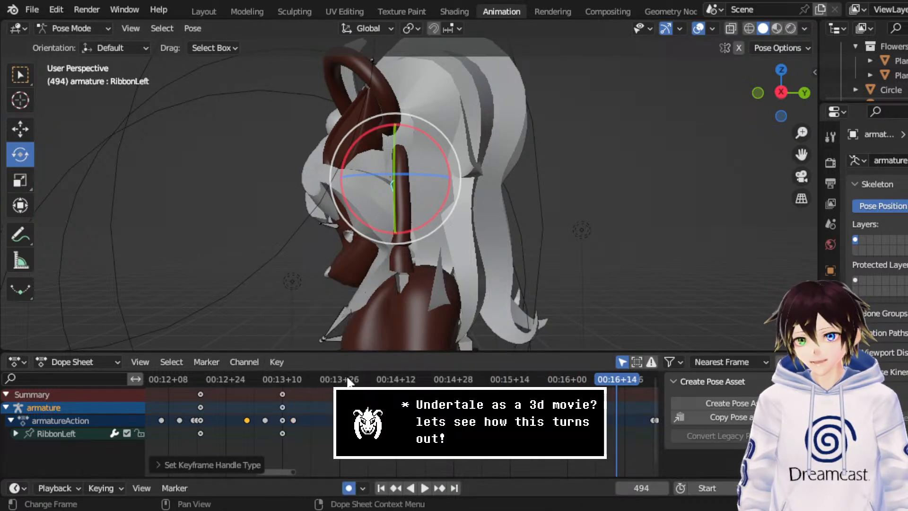
- Replay the left ribbon's swing through frame 495 and save the animation file
key(space)
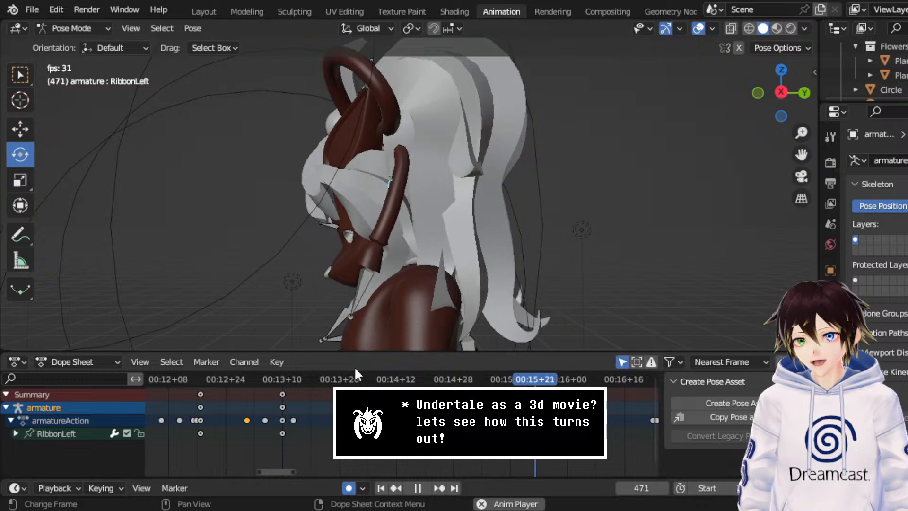
key(space)
key(ctrl+s)
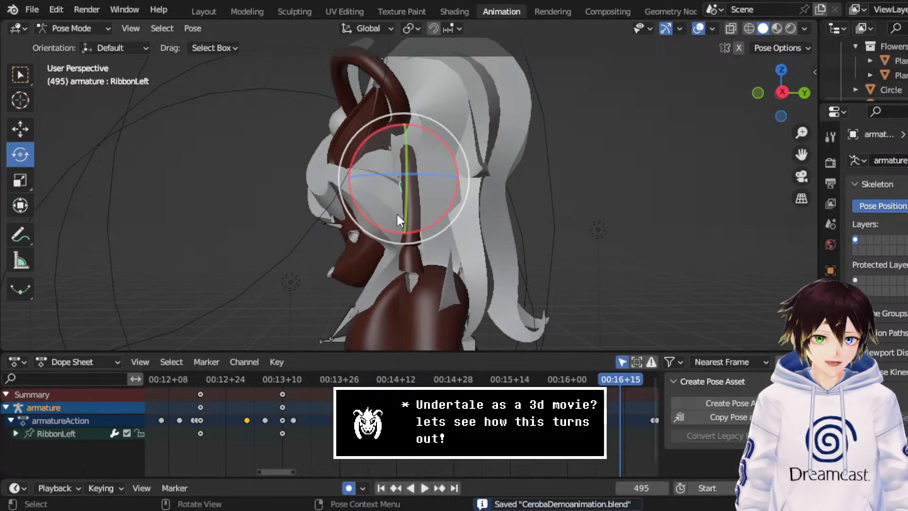
- Play on to frame 509, return to frame 503, and save the file again
middle_drag(477, 433, 299, 435)
key(space)
key(space)
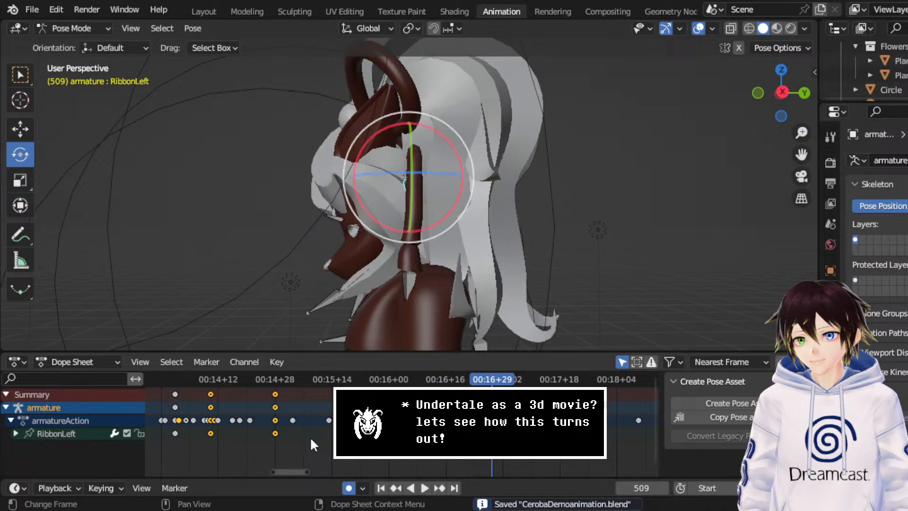
drag(492, 381, 471, 381)
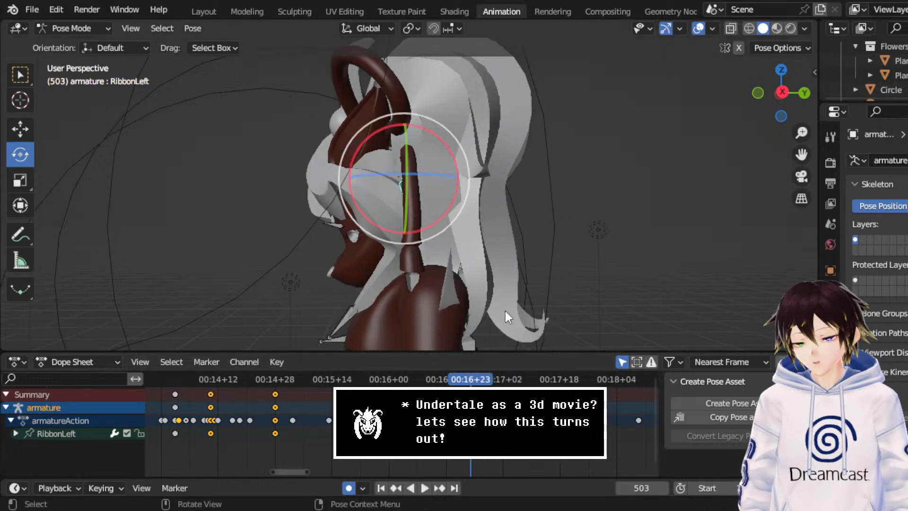
middle_drag(518, 258, 605, 242)
key(ctrl+s)
- Replay the motion after frame 503 and rotate the left ribbon bone slightly at frame 514
middle_drag(473, 426, 356, 425)
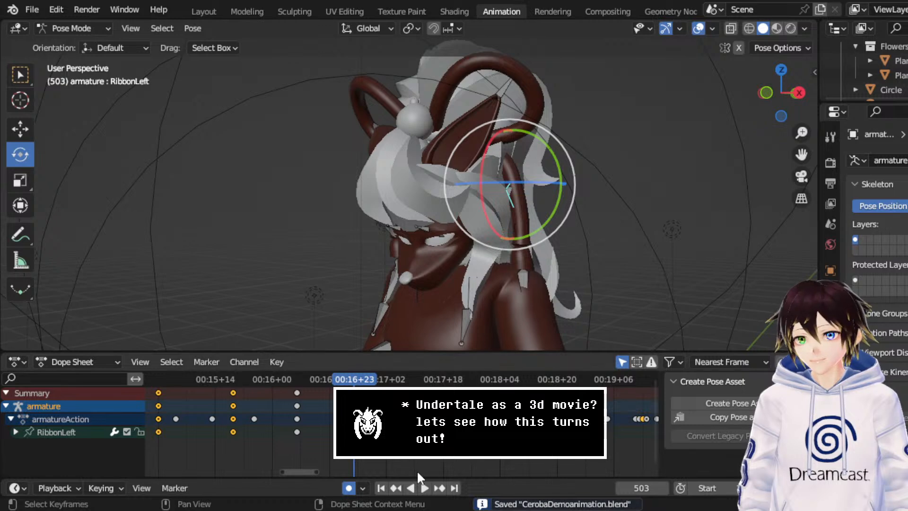
key(space)
key(space)
drag(396, 375, 366, 374)
middle_drag(473, 261, 409, 260)
key(space)
key(space)
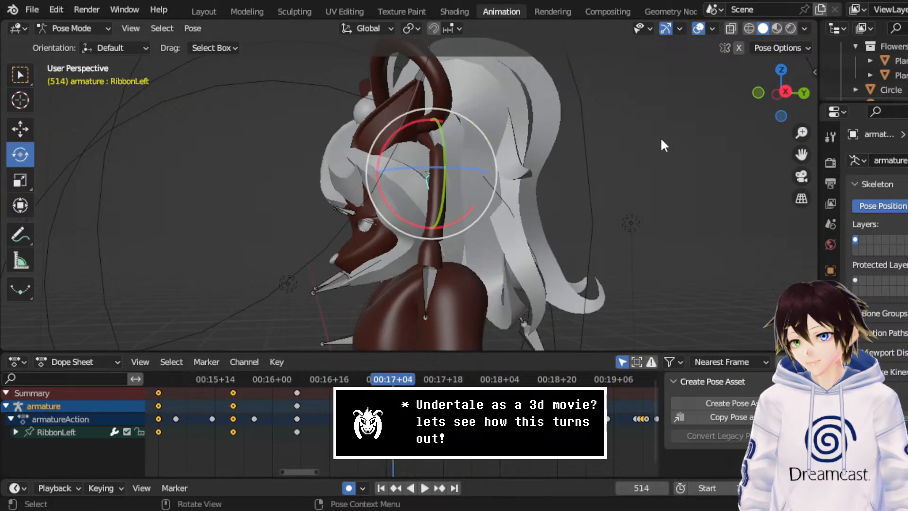
middle_drag(495, 215, 615, 233)
drag(579, 160, 580, 173)
middle_drag(567, 189, 461, 192)
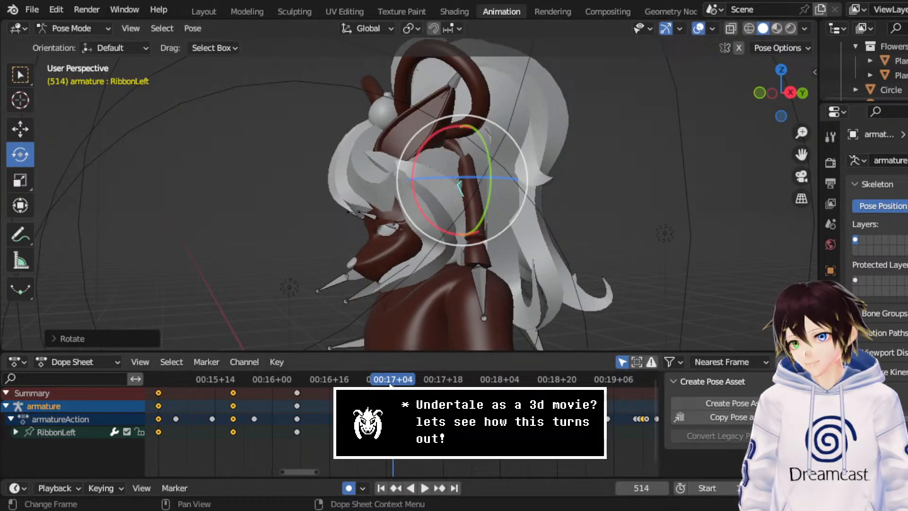
- Insert a keyframe for the left ribbon bone at frame 506
drag(389, 383, 364, 382)
middle_drag(466, 176, 528, 175)
right_click(528, 175)
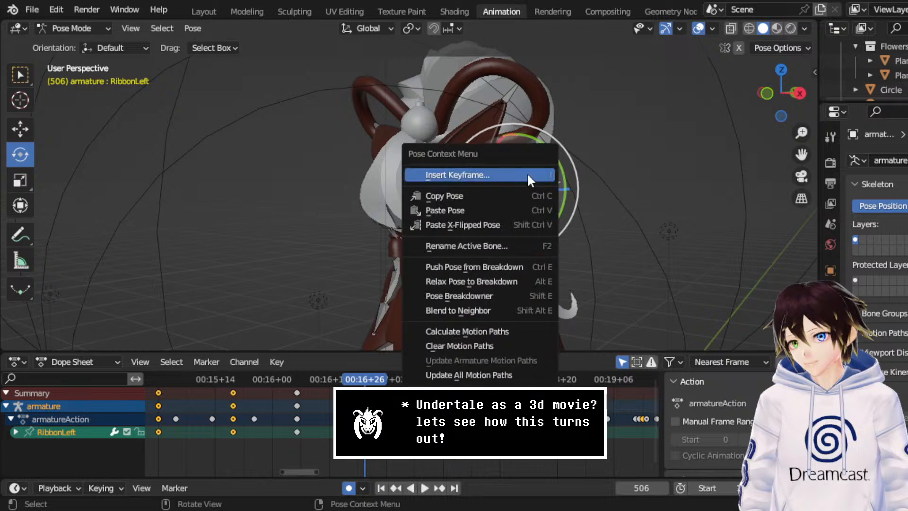
click(527, 172)
click(526, 173)
- Advance to frame 516 and rotate the left ribbon bone outward, adjusting its angle from the front and side
key(Up)
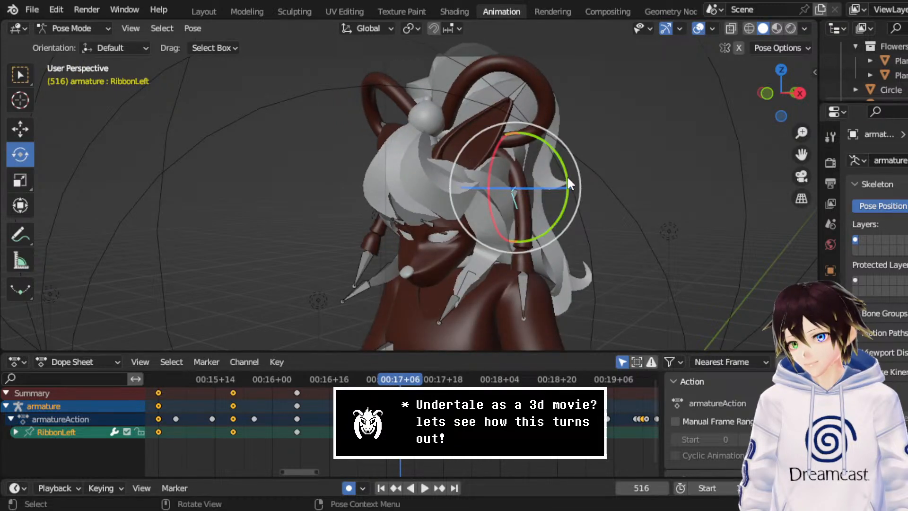
drag(561, 160, 543, 185)
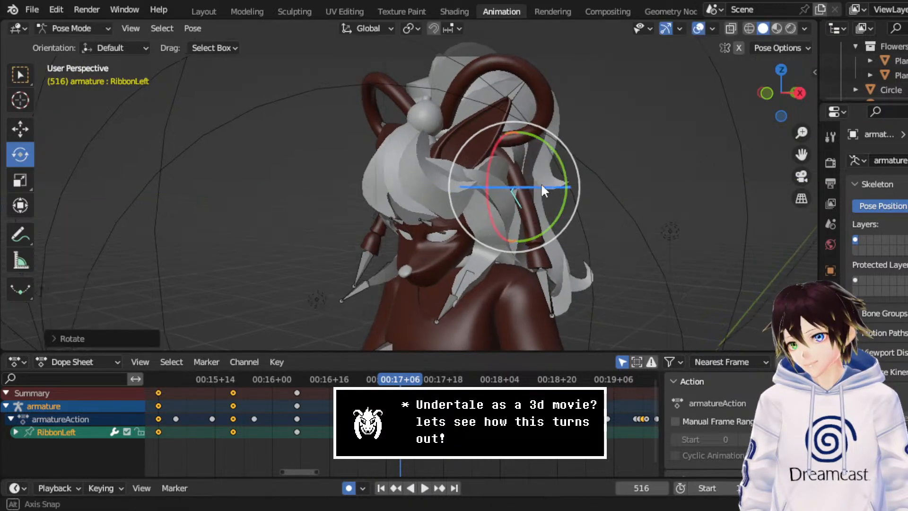
middle_drag(542, 185, 473, 179)
drag(451, 156, 456, 140)
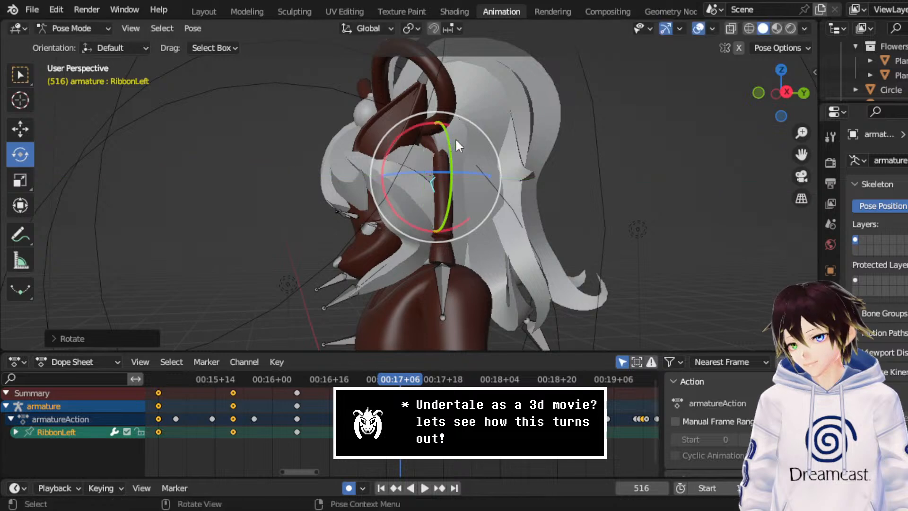
- Shift the left ribbon bone slightly at frame 516 and play the animation on to frame 527
middle_drag(456, 140, 178, 141)
click(21, 129)
drag(580, 192, 582, 189)
middle_drag(582, 188, 575, 232)
key(space)
key(space)
key(space)
key(space)
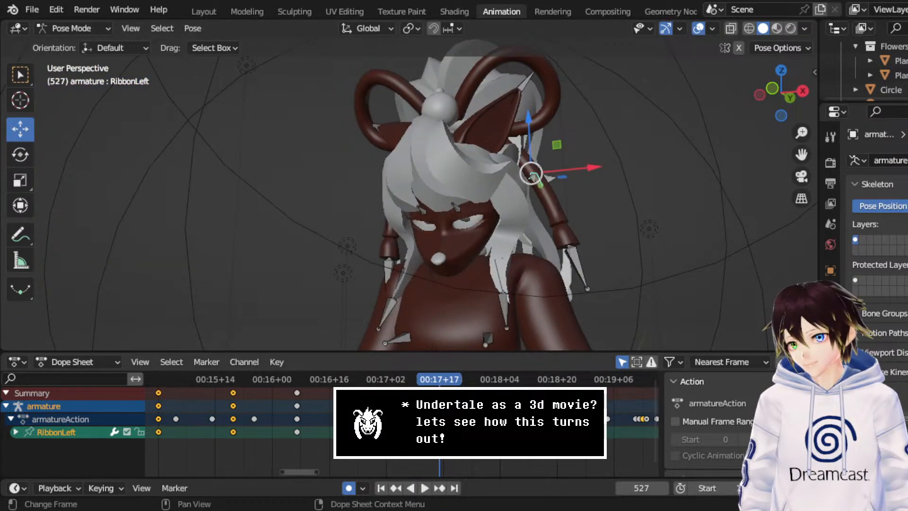
- Duplicate the left ribbon bone's keyframe from frame 506 to frame 526 and replay the motion from frame 505
right_click(364, 408)
click(362, 443)
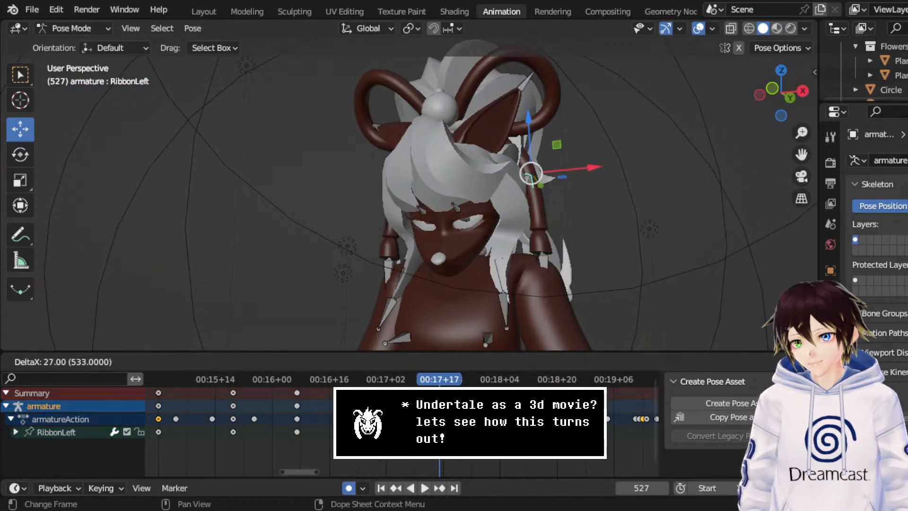
click(434, 443)
click(362, 380)
middle_drag(561, 223, 535, 244)
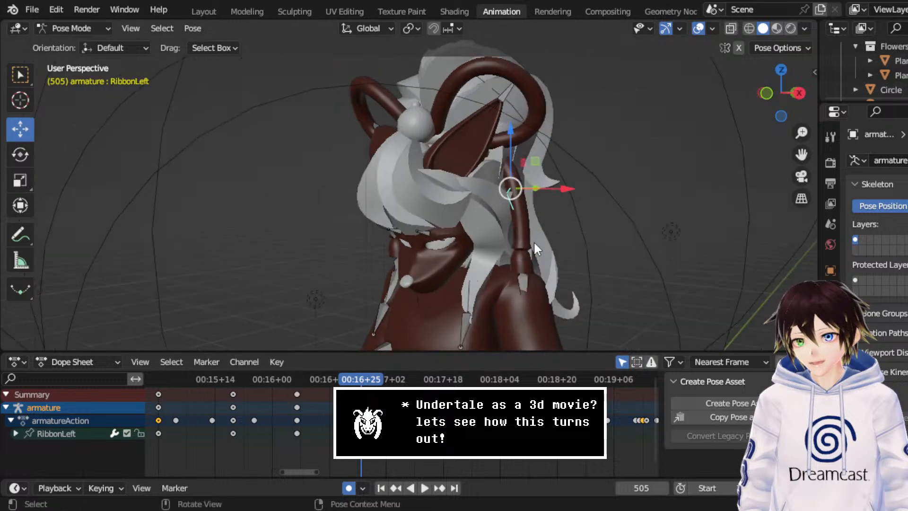
key(space)
key(space)
key(space)
key(space)
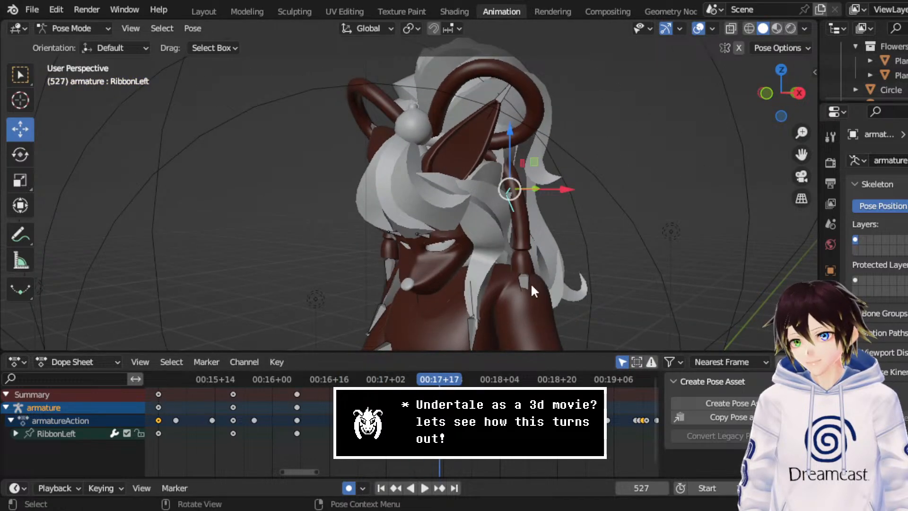
middle_drag(532, 285, 517, 217)
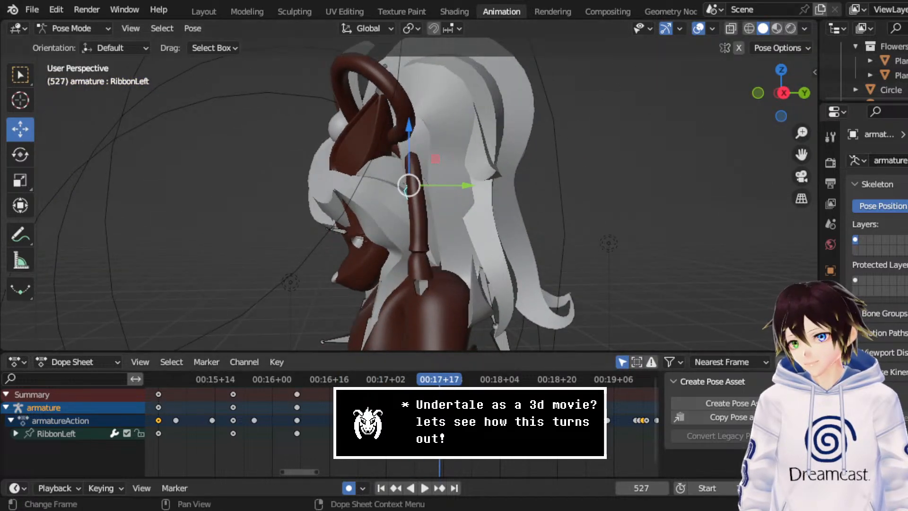
- Rotate and move the left ribbon bone at frame 526, adjusting it from the side and front
key(Left)
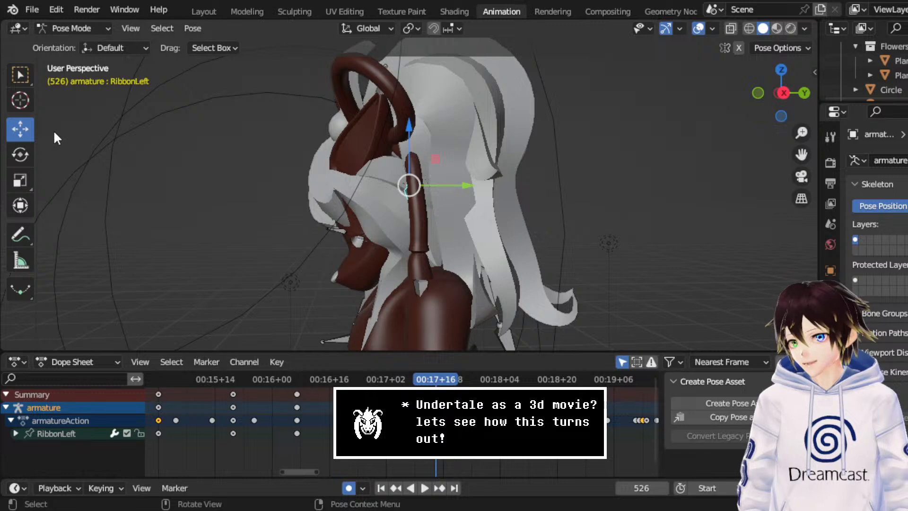
click(20, 154)
mouse_move(458, 157)
mouse_down()
mouse_move(466, 163)
mouse_move(457, 159)
mouse_up()
mouse_move(456, 158)
middle_down()
mouse_move(408, 155)
mouse_move(447, 157)
middle_up()
click(20, 129)
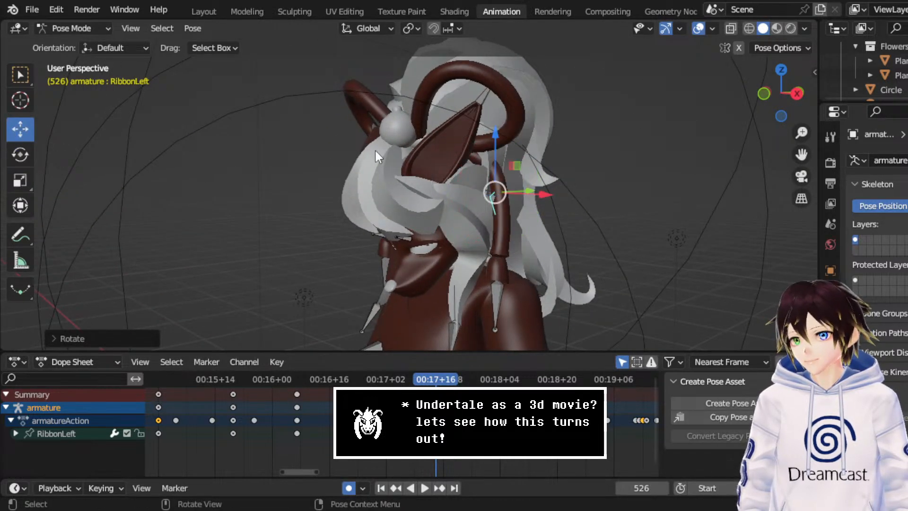
middle_drag(375, 148, 432, 200)
drag(465, 206, 458, 206)
middle_drag(458, 207, 470, 218)
mouse_move(470, 217)
mouse_down()
mouse_move(480, 203)
mouse_move(472, 202)
mouse_up()
middle_drag(472, 202, 445, 188)
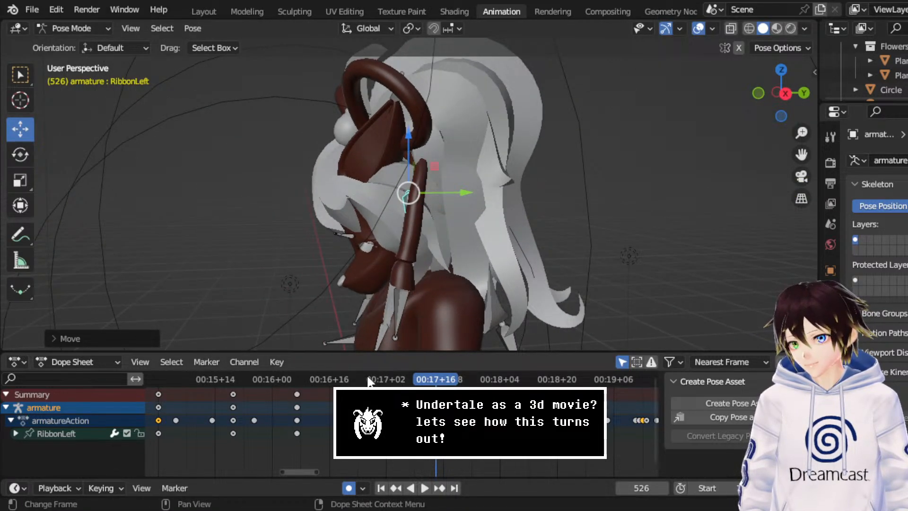
- Replay the ribbon's swing from about frame 507, checking the motion around frame 520 from the side
click(368, 379)
middle_drag(428, 263, 414, 258)
key(space)
key(space)
middle_drag(389, 192, 402, 189)
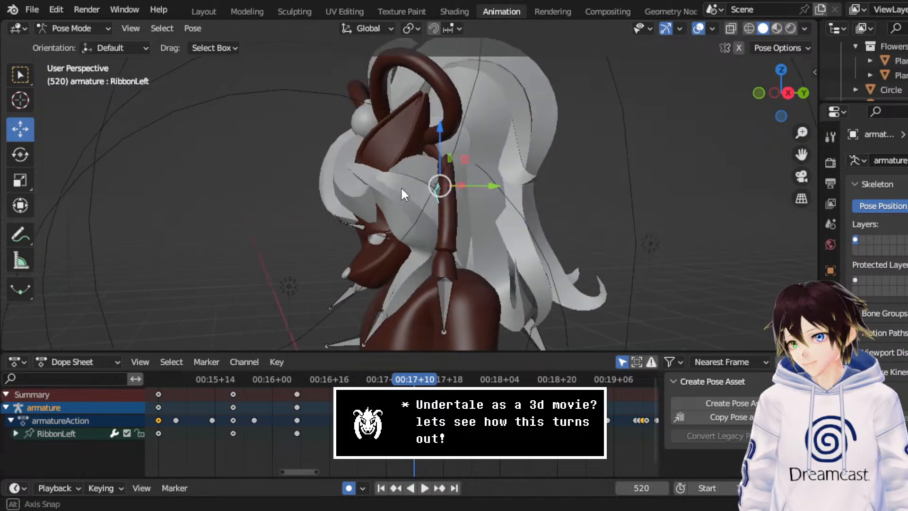
key(space)
key(space)
- Return to frame 506, play on to frame 516, and move the left ribbon bone slightly there
drag(401, 377, 367, 377)
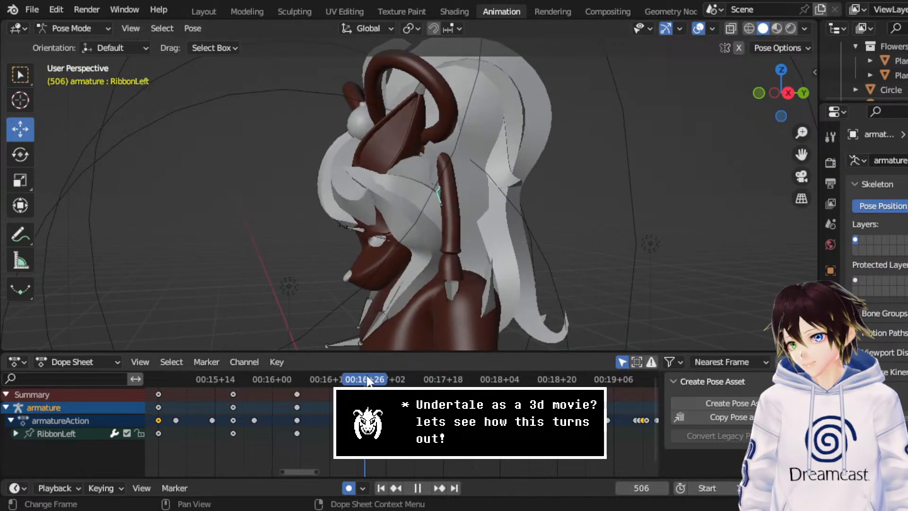
key(space)
middle_drag(440, 265, 461, 268)
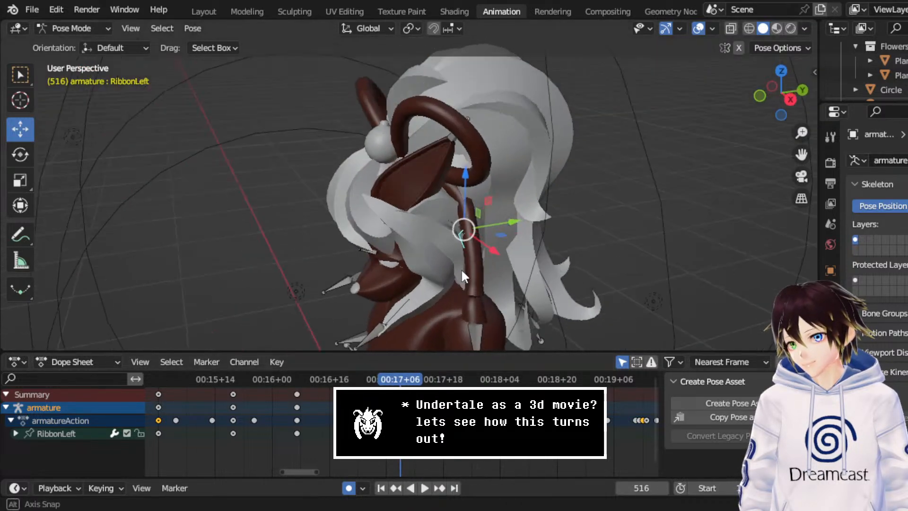
key(g)
click(498, 225)
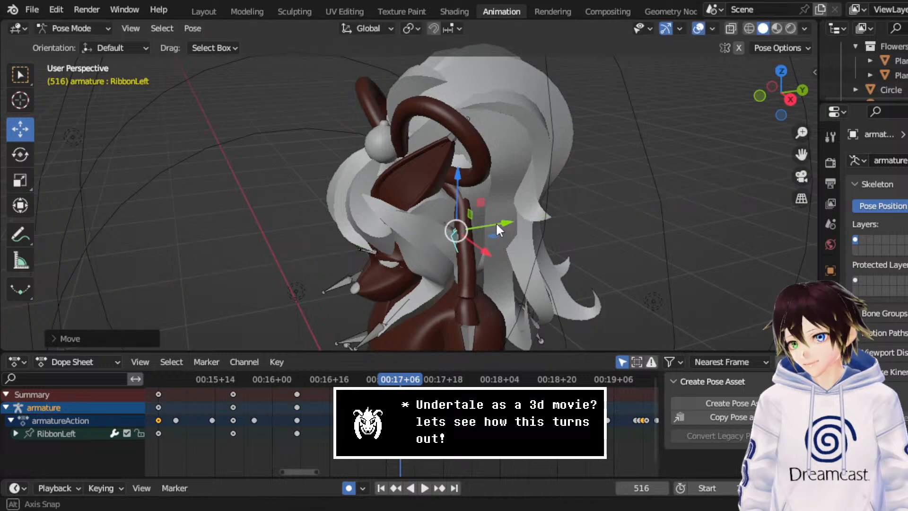
middle_drag(496, 227, 468, 237)
- Replay the ribbon's motion from about frame 506 through frame 534, viewing it from the side
click(365, 380)
key(space)
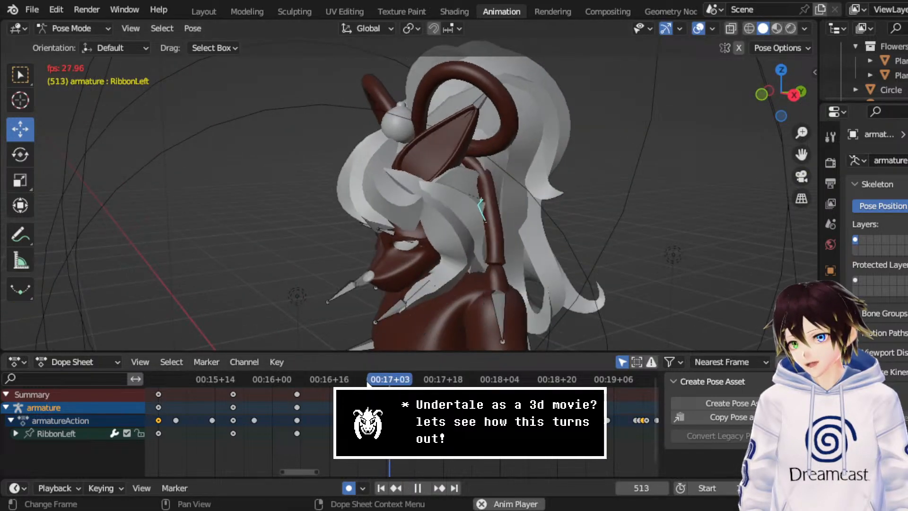
key(space)
middle_drag(462, 215, 414, 206)
key(space)
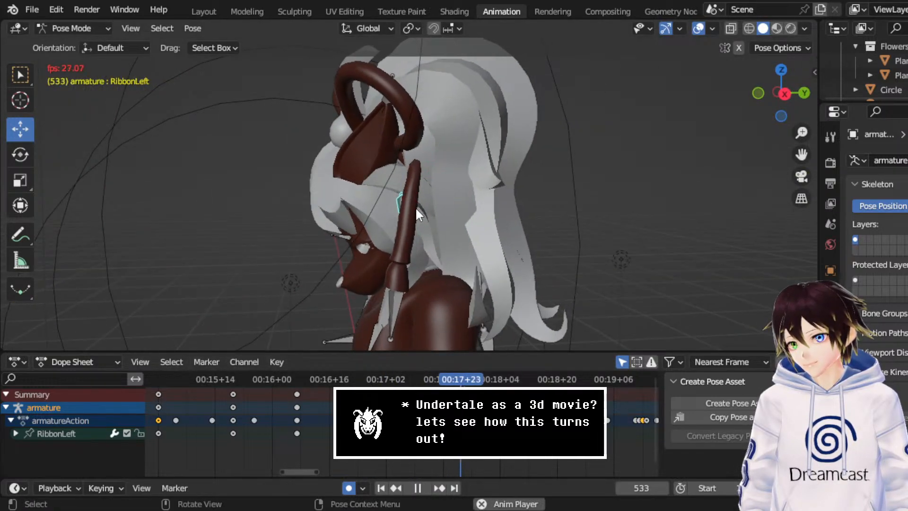
key(space)
- Duplicate the left ribbon keyframe further along the timeline and replay the motion through frame 554
right_click(296, 404)
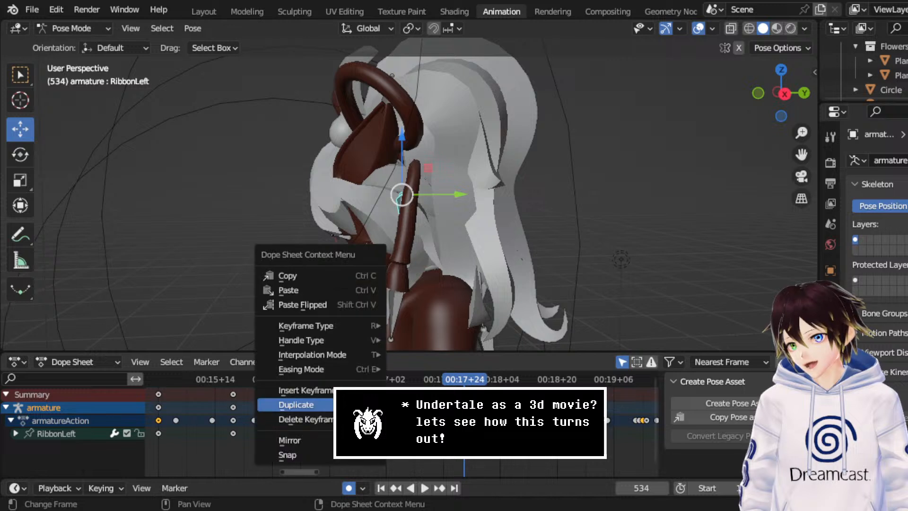
click(296, 404)
click(428, 405)
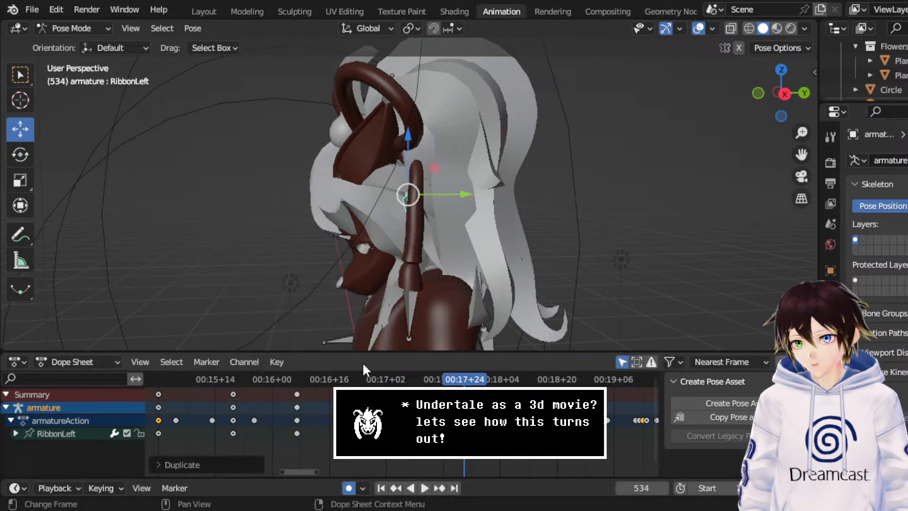
click(355, 381)
key(space)
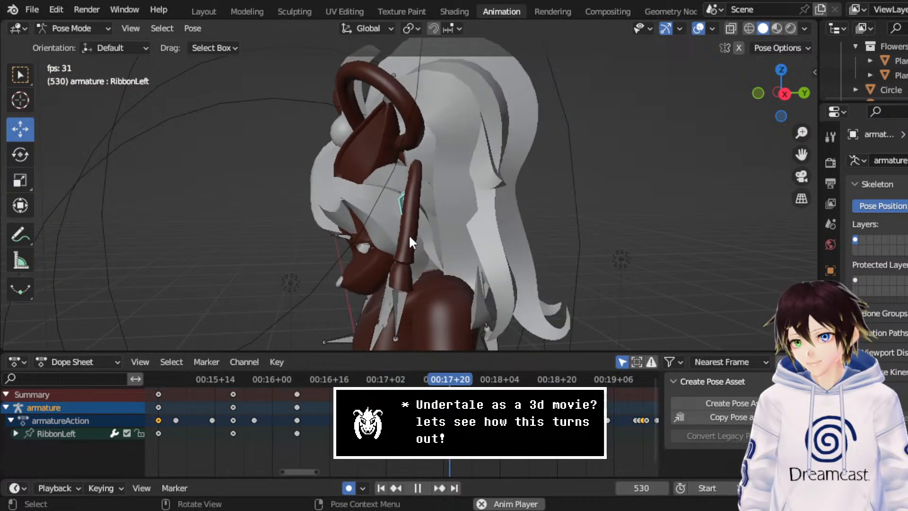
key(space)
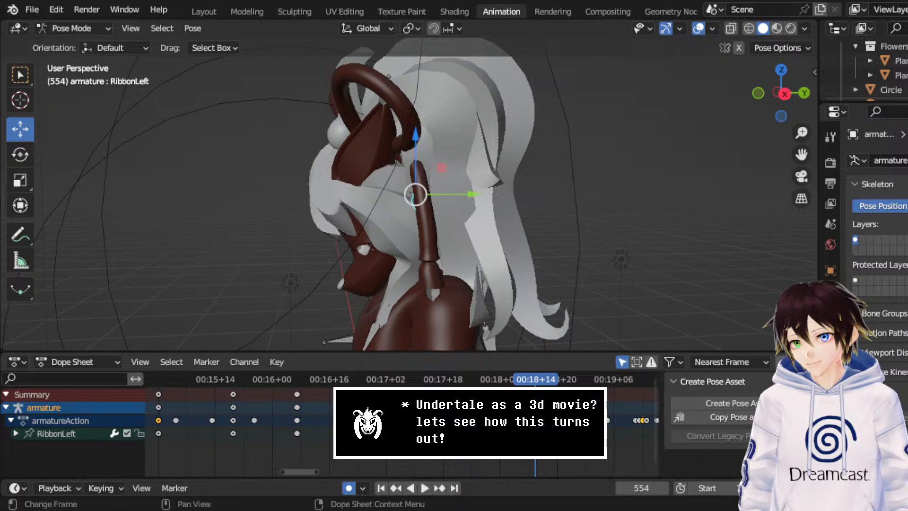
- Change the handle type of the selected ribbon keyframes
right_click(355, 378)
mouse_move(354, 326)
click(447, 373)
- Replay the ribbon's motion from frame 498 to about frame 564 and save the file
click(337, 378)
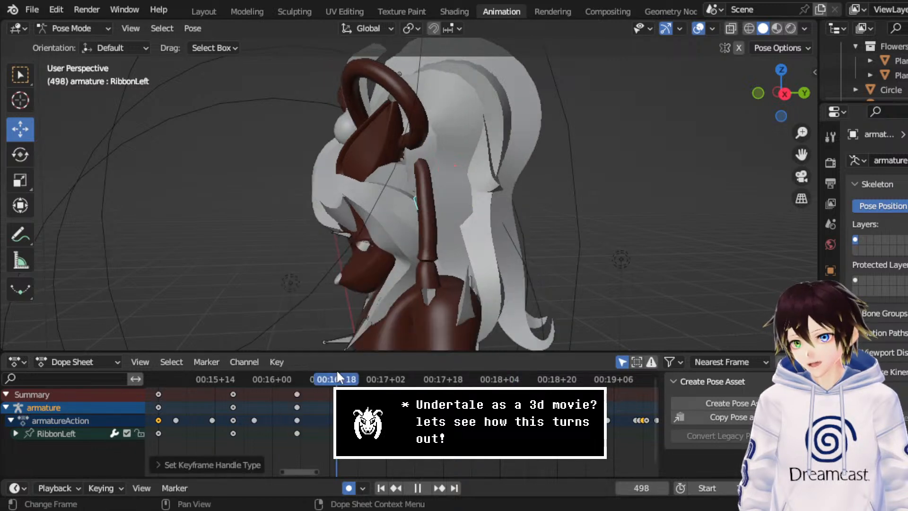
key(space)
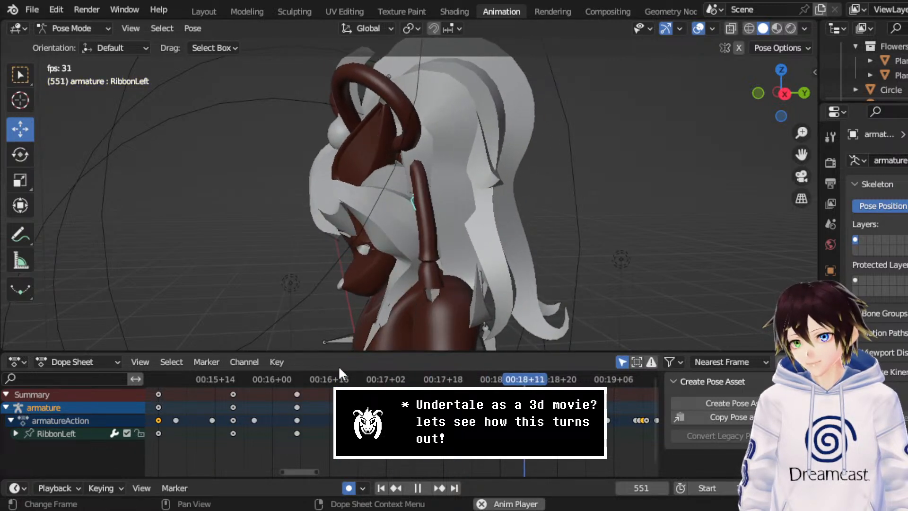
key(space)
key(ctrl+s)
- Go to frame 544 and move the left ribbon bone toward the face
click(500, 379)
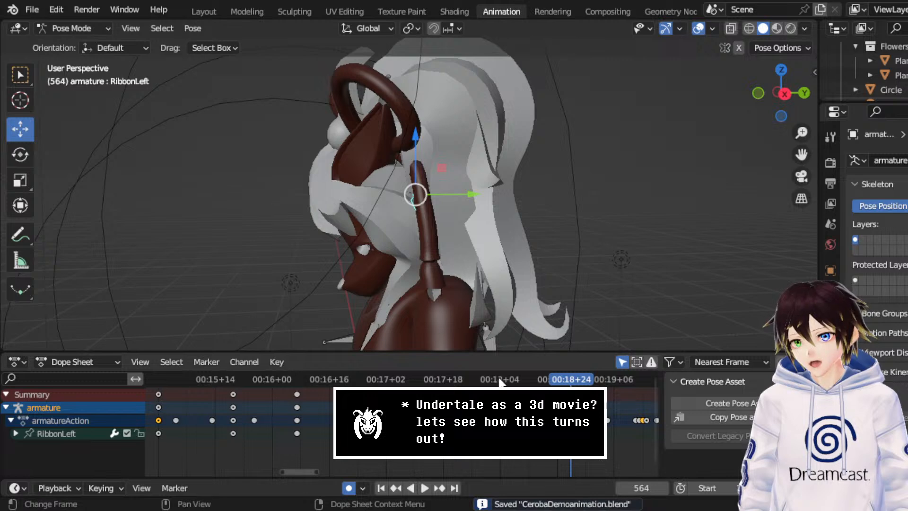
mouse_move(461, 191)
mouse_down()
mouse_move(438, 200)
mouse_move(446, 201)
mouse_up()
middle_drag(447, 201, 458, 207)
- Try rotating the left ribbon bone at frame 544 from different view angles, undoing each attempt
click(20, 154)
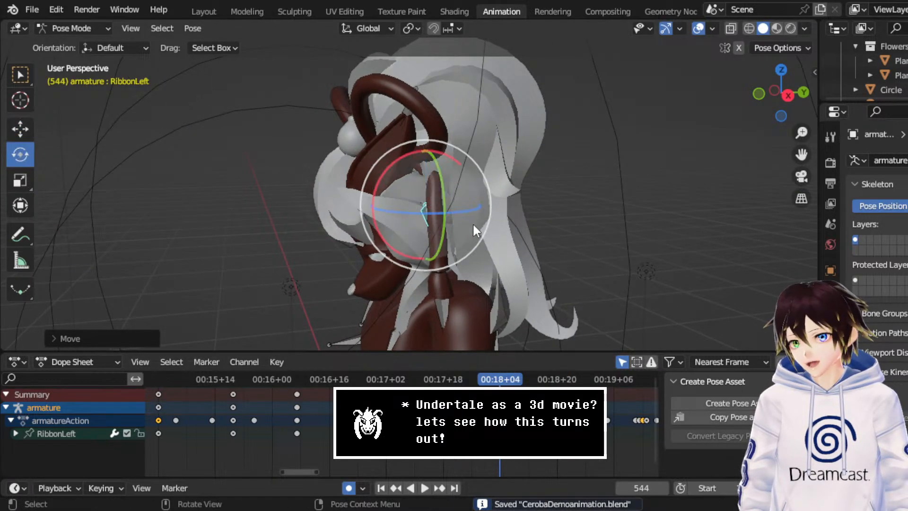
drag(464, 209, 494, 203)
key(ctrl+z)
middle_drag(457, 201, 489, 208)
scroll(488, 208, up, 2)
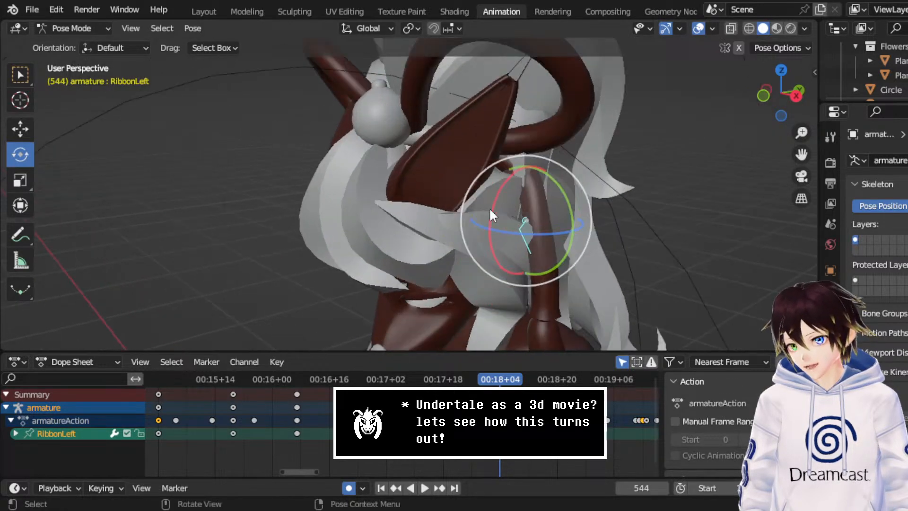
mouse_move(529, 213)
mouse_down()
mouse_move(556, 204)
mouse_move(536, 178)
mouse_move(543, 204)
mouse_up()
key(ctrl+z)
click(20, 129)
key(ctrl+z)
middle_drag(567, 188, 541, 190)
- Replay the motion after frame 544 and insert a keyframe for the left ribbon bone at frame 566
key(space)
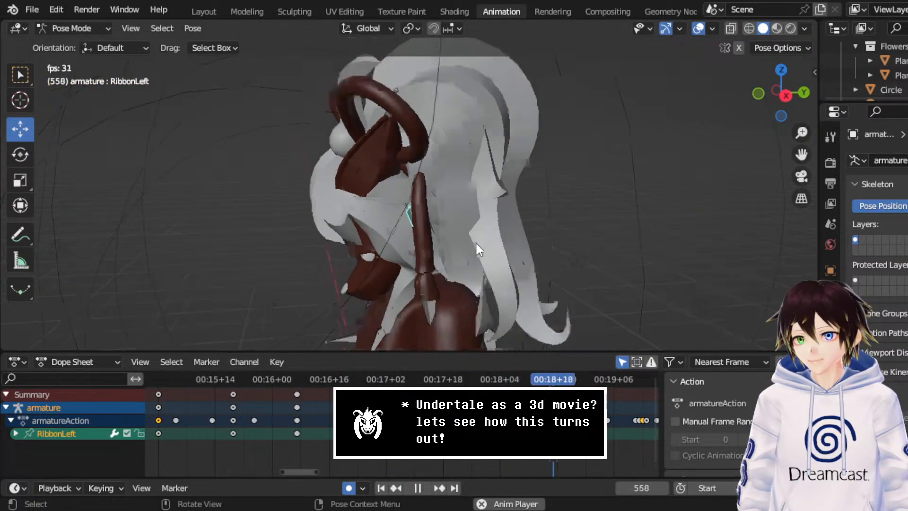
key(space)
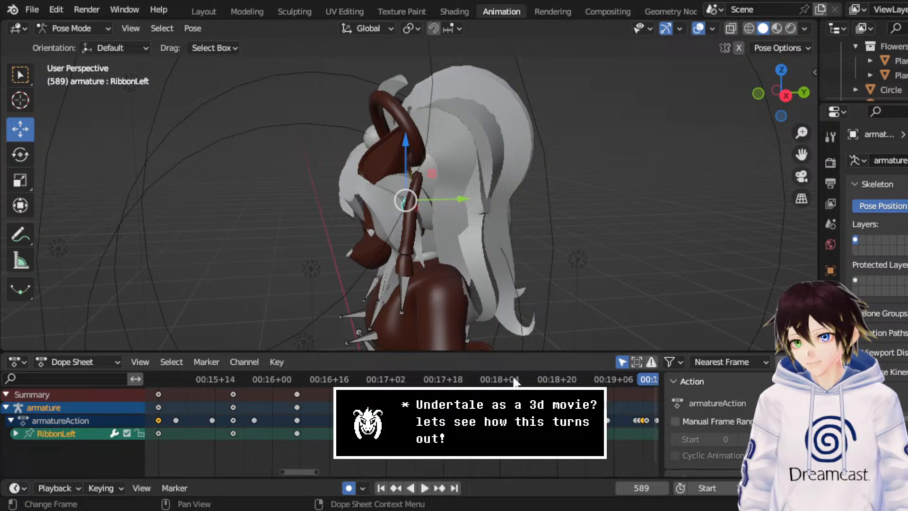
key(space)
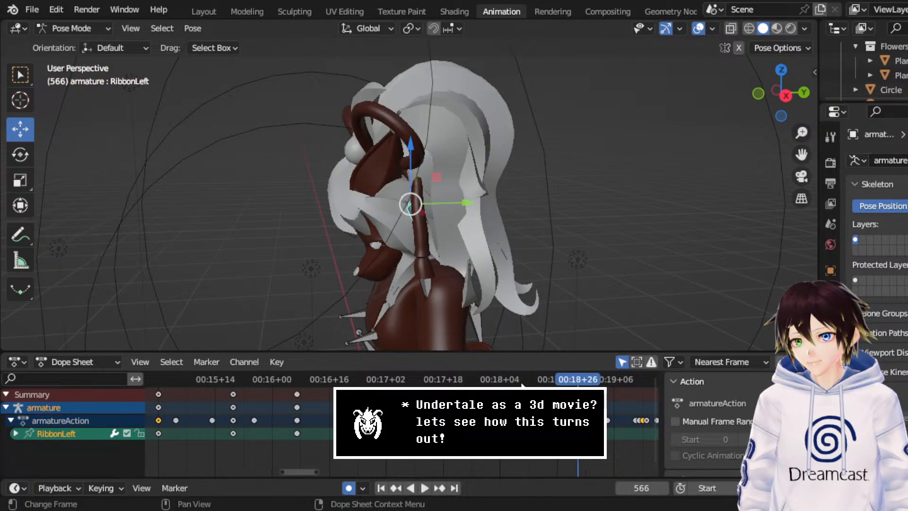
right_click(558, 180)
click(559, 178)
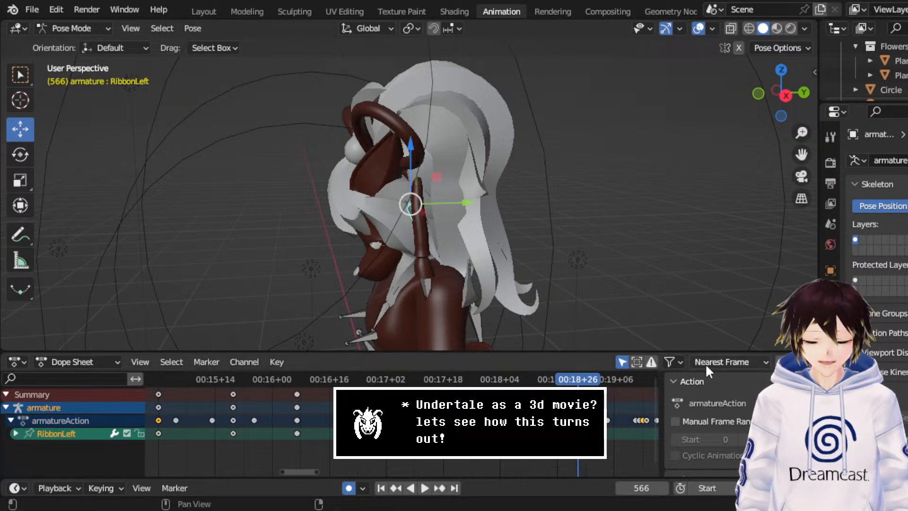
- Replay the ribbon's motion from about frame 523, then from about frame 566, stopping at frame 582
middle_drag(575, 421, 410, 421)
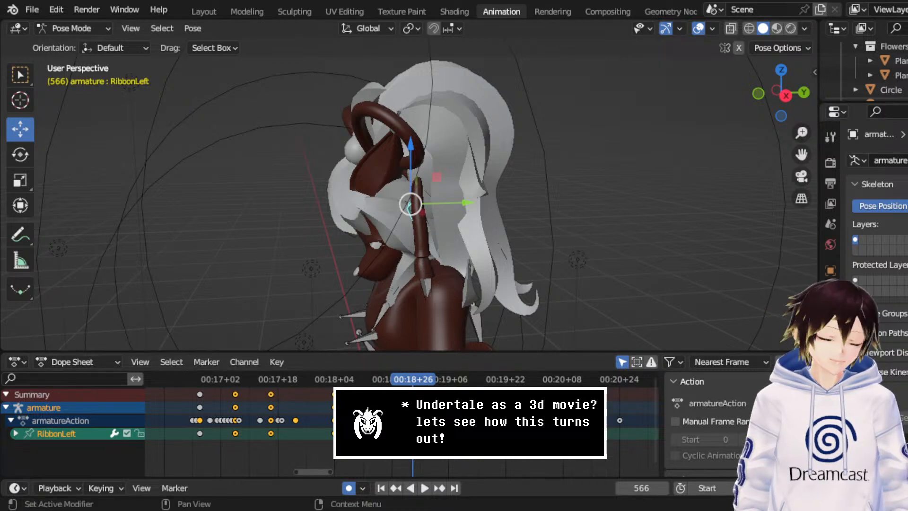
middle_drag(491, 421, 424, 420)
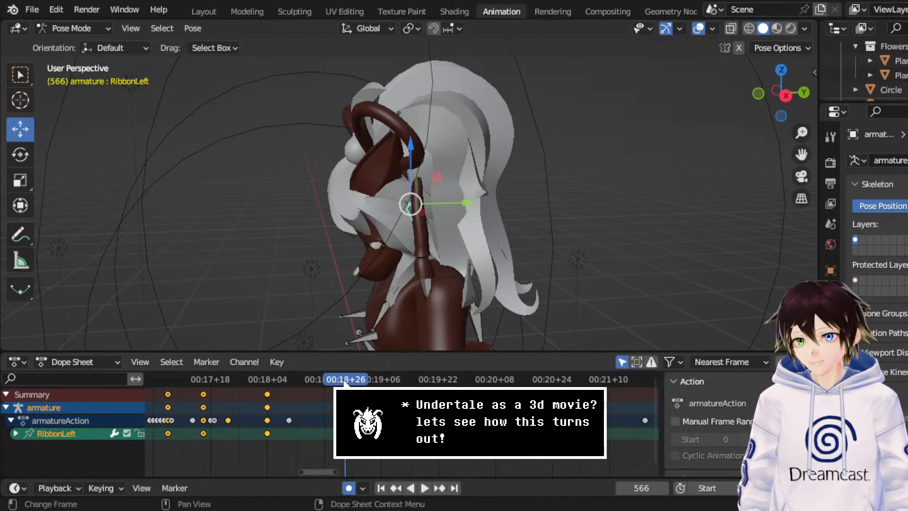
drag(345, 382, 192, 372)
key(space)
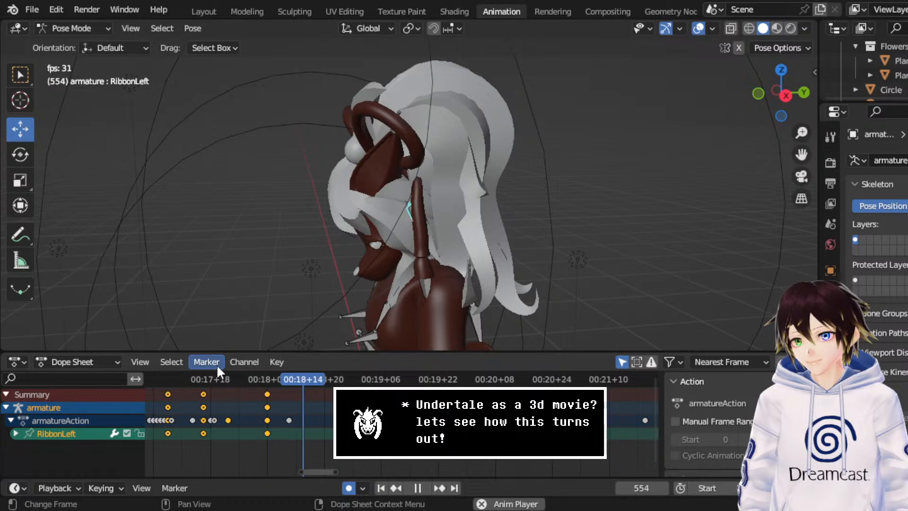
key(space)
drag(440, 385, 342, 384)
key(space)
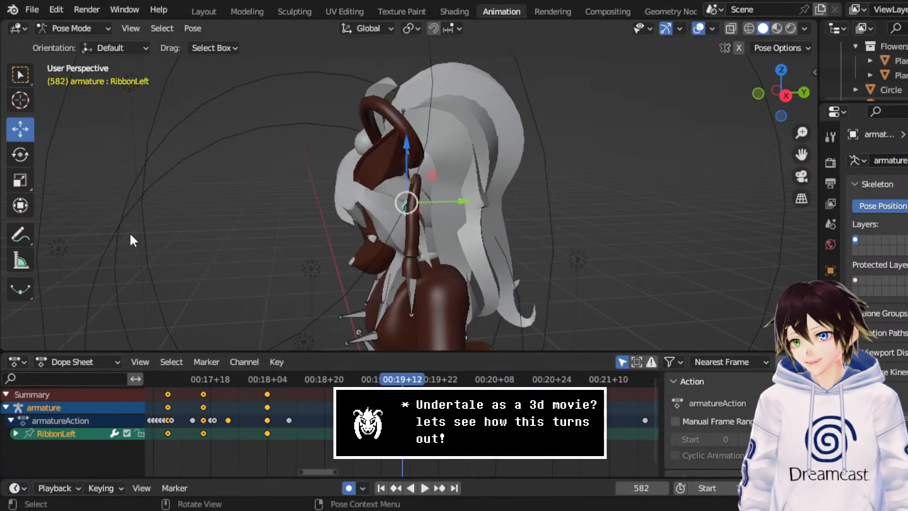
- Rotate the left ribbon bone at frame 582, adjusting its angle from the front and side
click(20, 154)
middle_drag(284, 199, 382, 173)
drag(382, 173, 357, 164)
middle_drag(360, 165, 434, 168)
drag(434, 168, 432, 170)
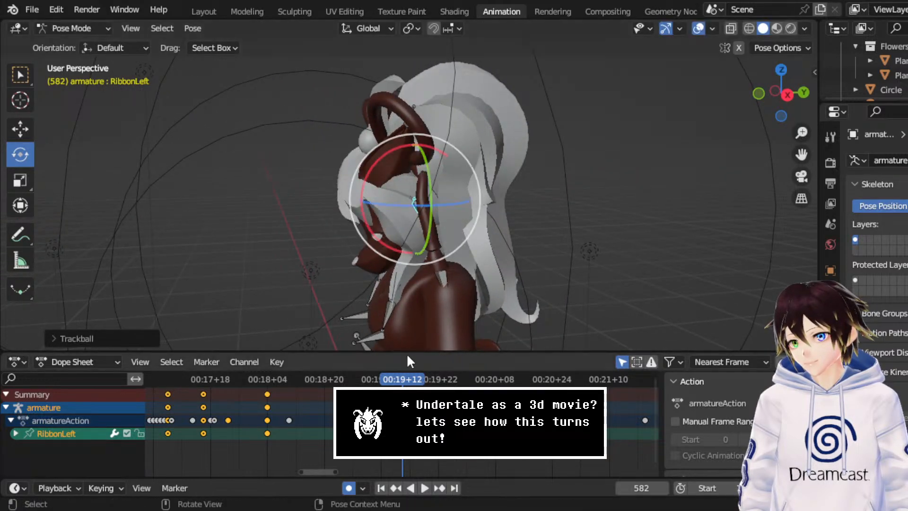
- Replay the new swing from about frame 566 and play on past frame 602
drag(403, 379, 346, 379)
key(space)
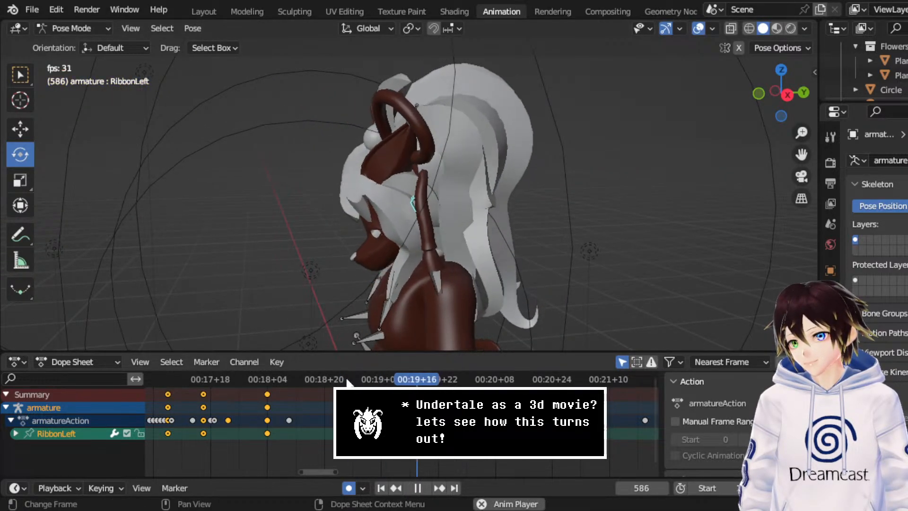
key(space)
key(space)
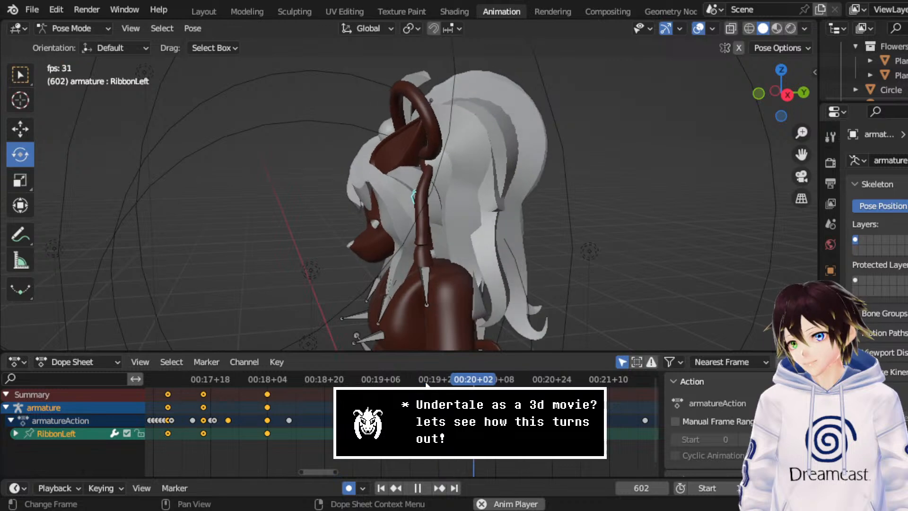
key(space)
- Rotate the left ribbon bone at the frame where playback stopped and replay from about frame 564
drag(470, 227, 457, 236)
middle_drag(457, 236, 555, 220)
drag(544, 219, 540, 227)
middle_drag(538, 226, 434, 218)
click(337, 383)
key(space)
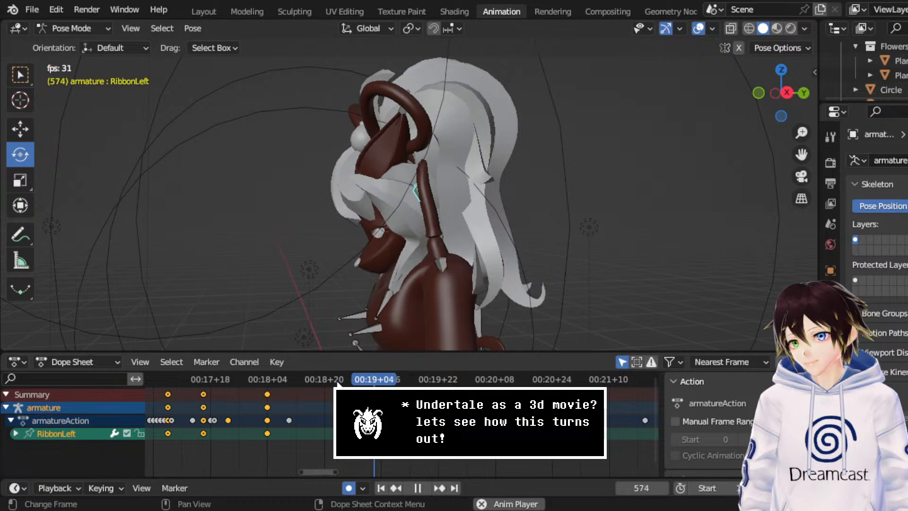
- Play the animation on to frame 621 and rotate the left ribbon bone there from the side and an angled view
key(space)
key(space)
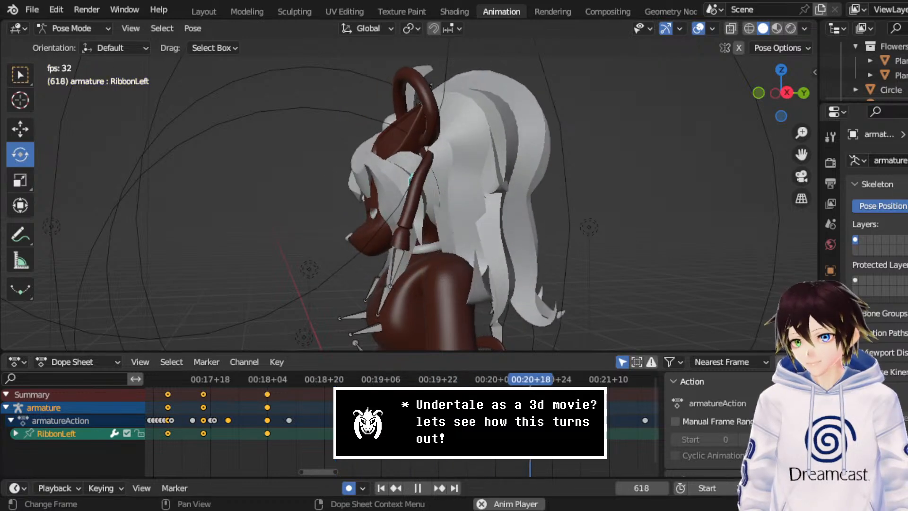
key(space)
drag(452, 224, 484, 220)
middle_drag(485, 221, 549, 206)
drag(549, 206, 545, 218)
middle_drag(545, 218, 469, 228)
drag(472, 228, 471, 232)
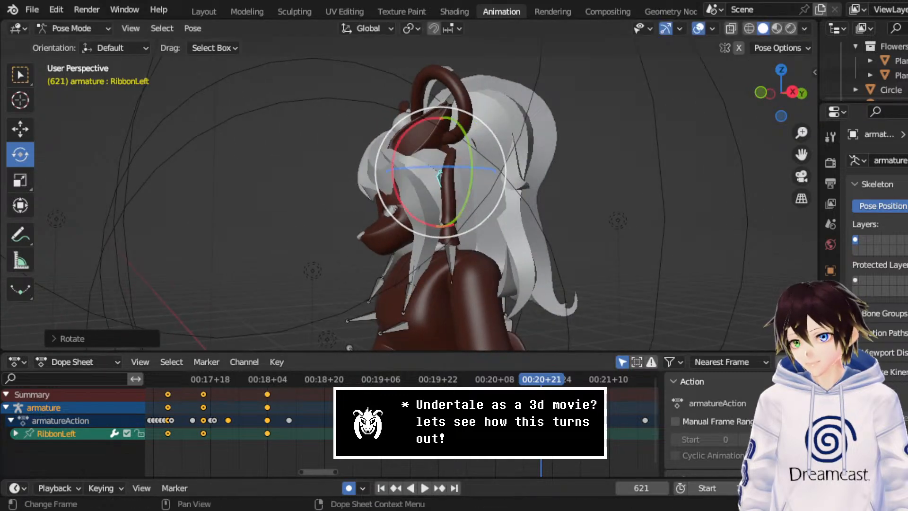
- Replay the swing from about frame 577, move the ribbon keyframe from frame 621 to about frame 632, and replay from about frame 561
click(386, 379)
key(space)
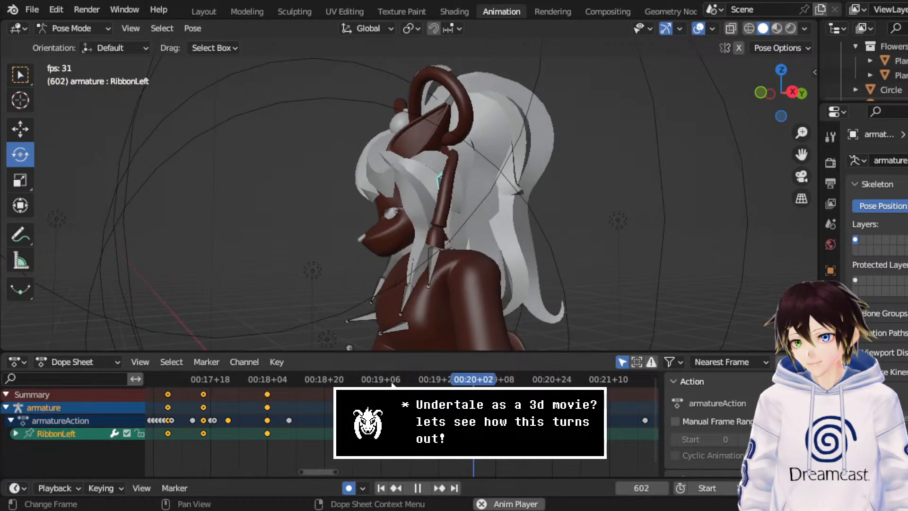
key(space)
drag(541, 394, 577, 395)
click(328, 381)
key(space)
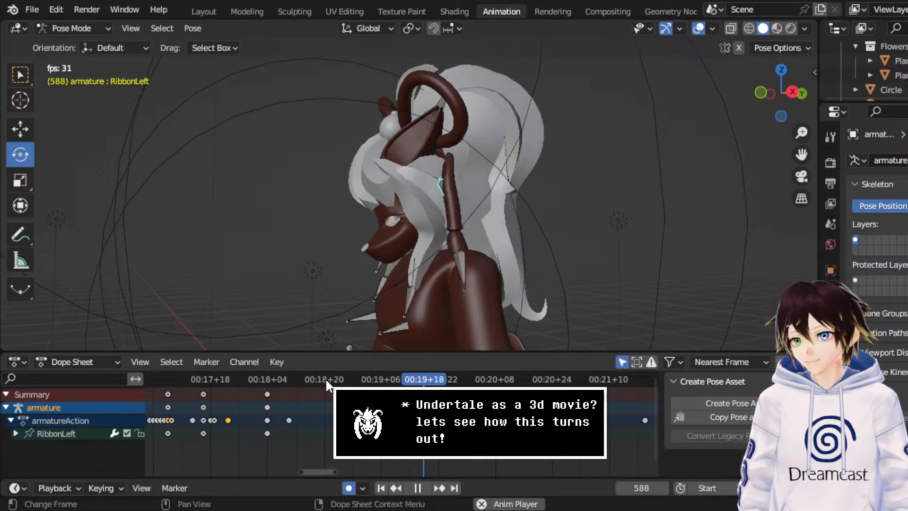
key(space)
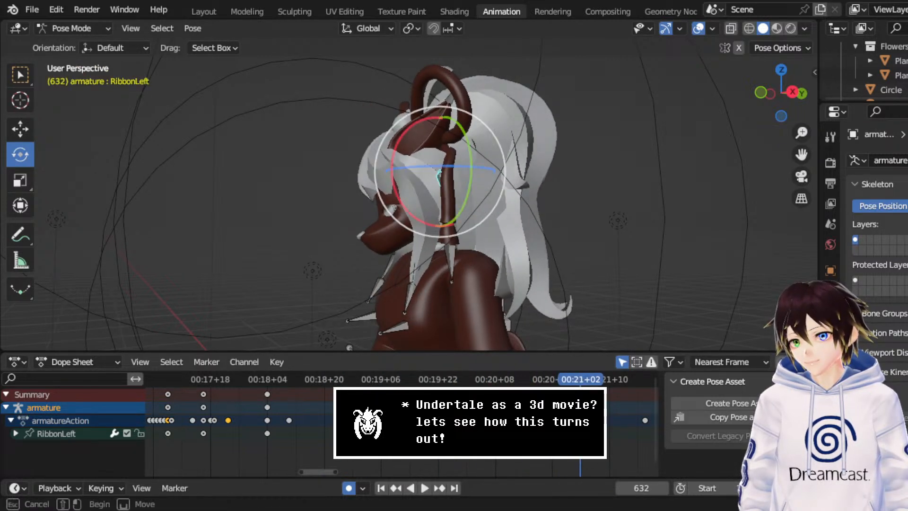
- Change the handle type of the ribbon keyframes around frames 582 and 605, and replay from about frame 559
drag(359, 393, 379, 407)
right_click(379, 400)
mouse_move(363, 382)
click(442, 419)
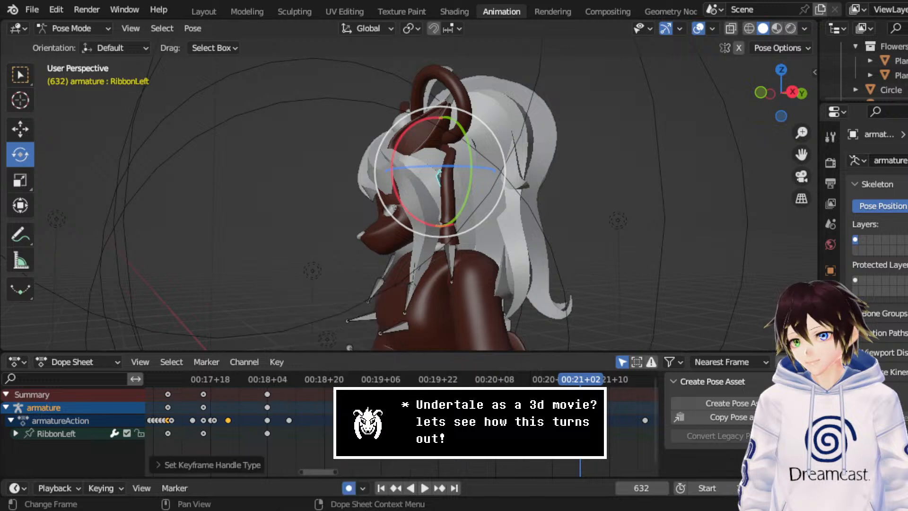
click(318, 382)
key(space)
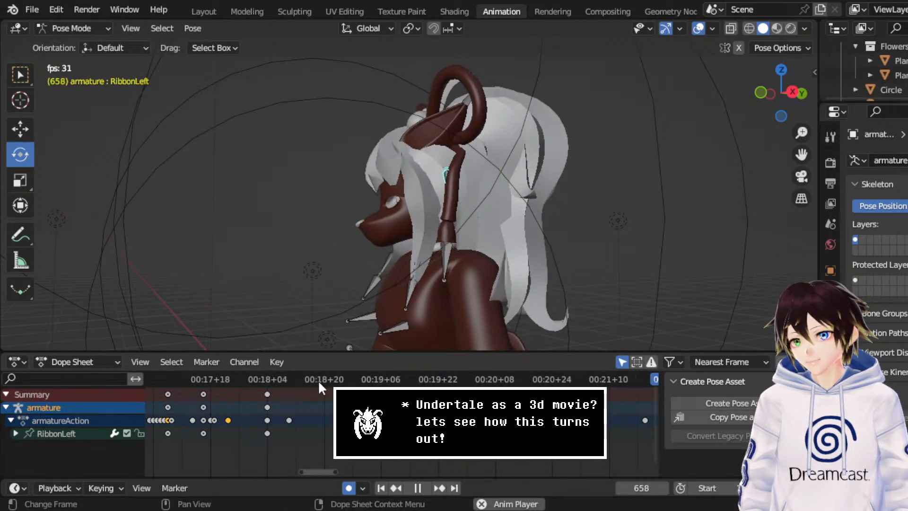
key(space)
- Save the file and insert a Location, Rotation, Scale & Custom Properties keyframe for the left ribbon bone at frame 653
middle_drag(582, 410, 412, 407)
key(ctrl+s)
drag(538, 378, 488, 385)
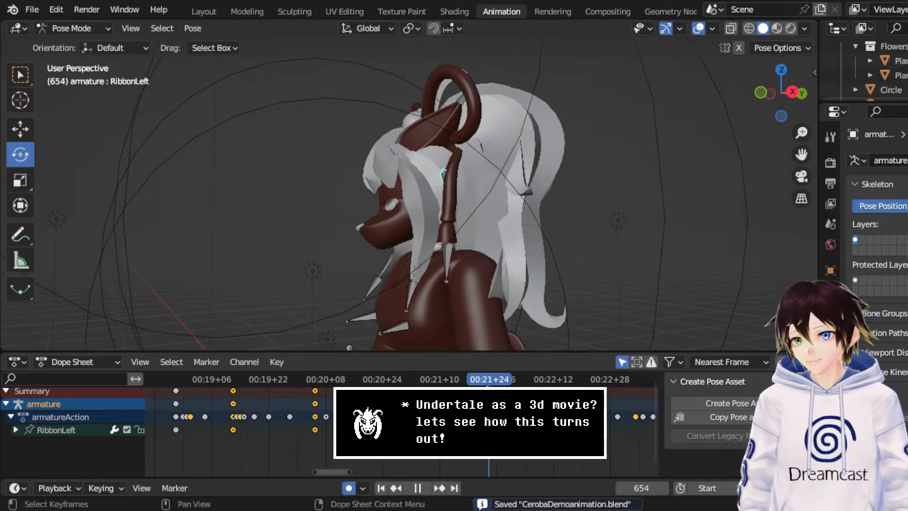
key(Left)
right_click(507, 267)
click(480, 224)
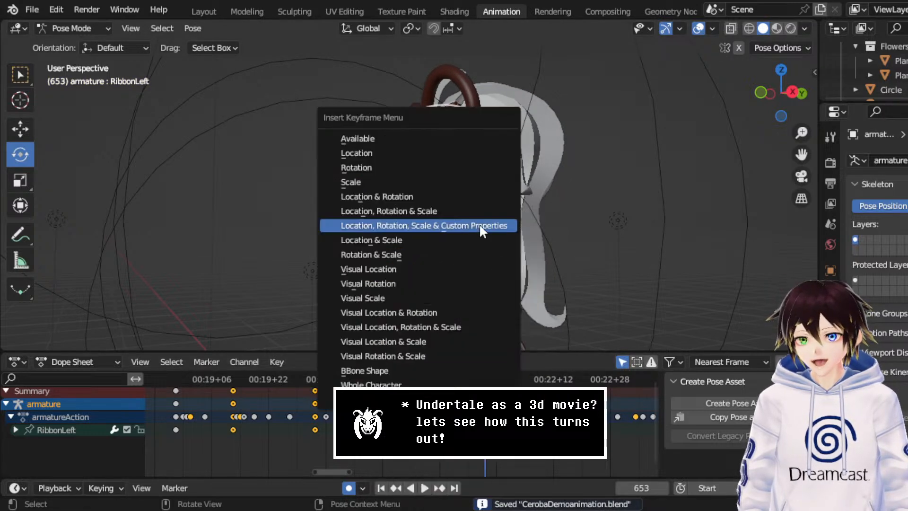
click(479, 225)
- Play on from frame 653 to frame 678, then replay from frame 653 in side view and stop at frame 671
middle_drag(482, 416, 374, 416)
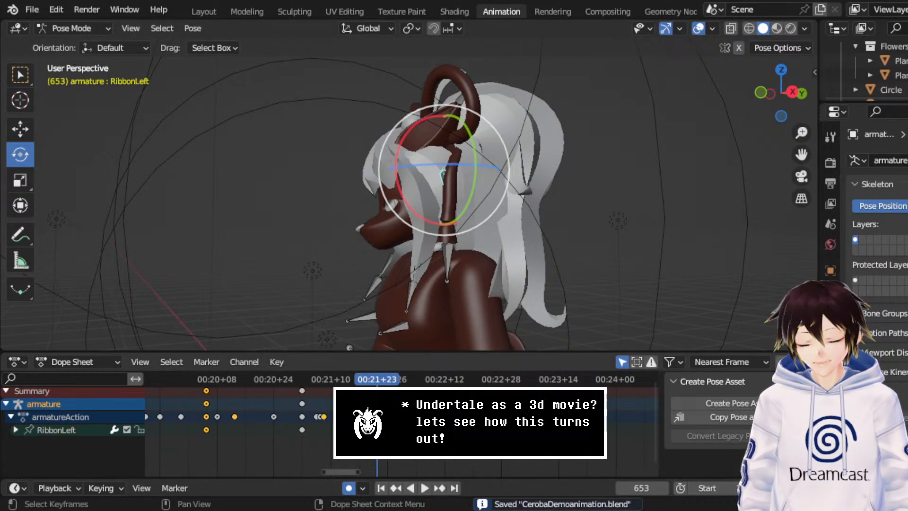
middle_drag(473, 416, 414, 420)
key(space)
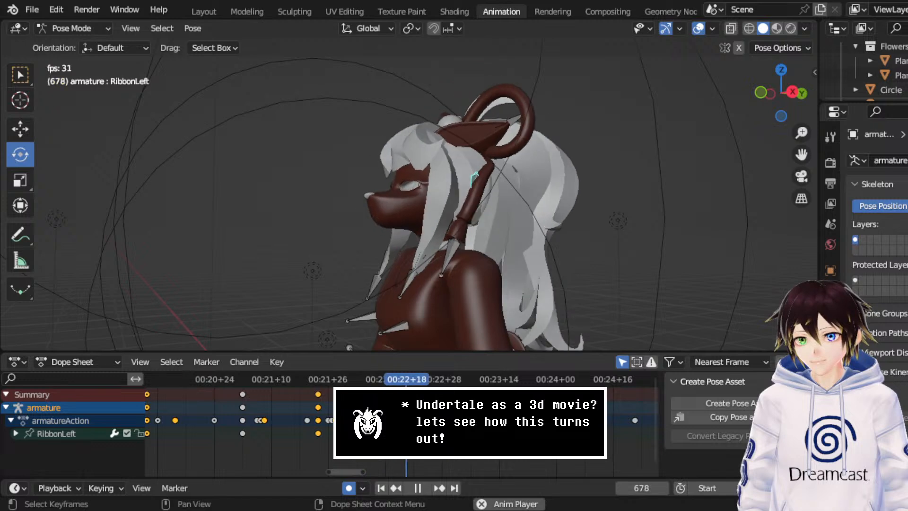
key(space)
middle_drag(388, 302, 349, 359)
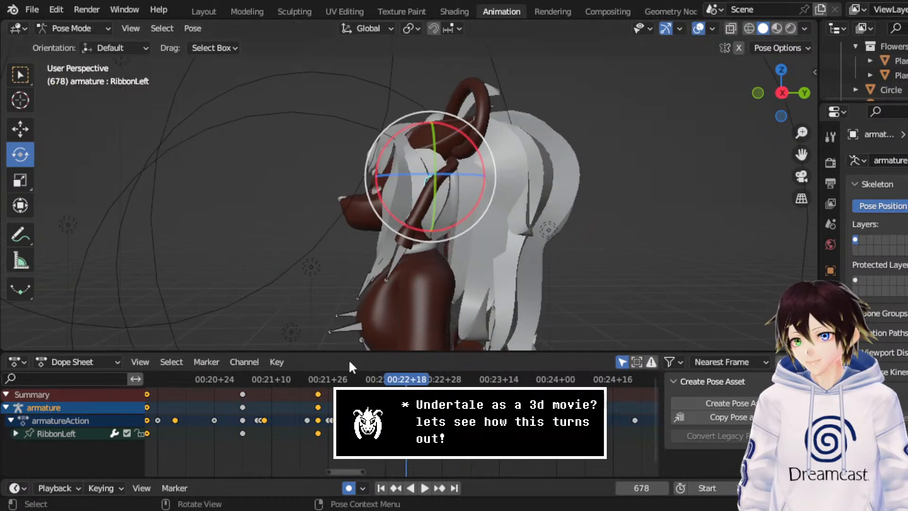
click(318, 378)
key(space)
key(space)
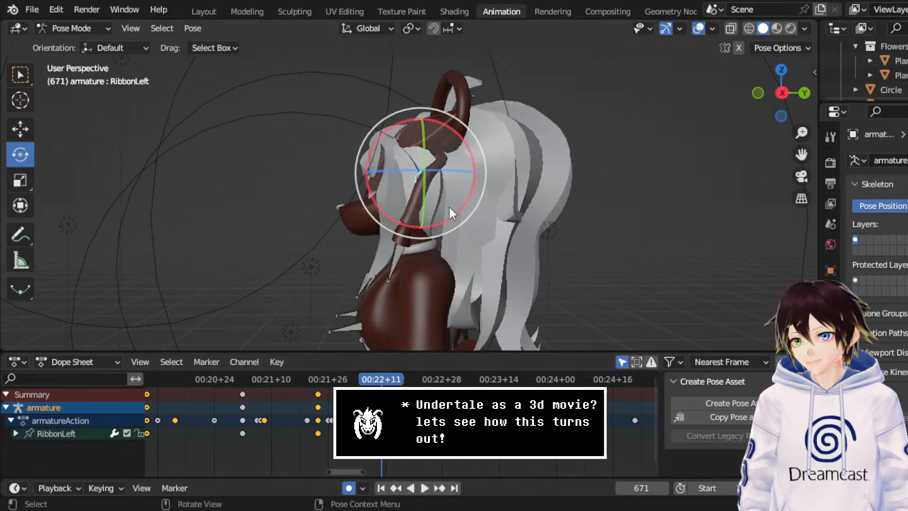
- Rotate the left ribbon bone toward the face at frame 671, and replay from frame 653, stopping at frame 697
drag(466, 216, 456, 224)
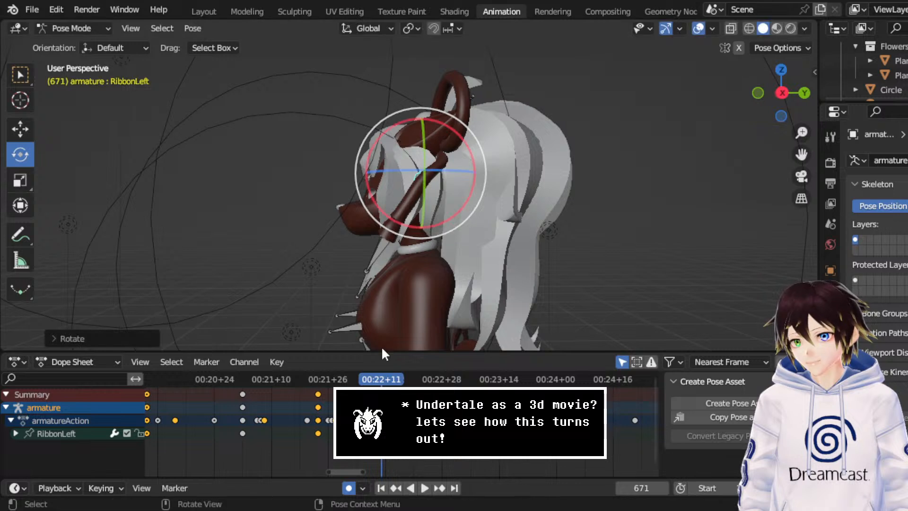
click(318, 379)
key(space)
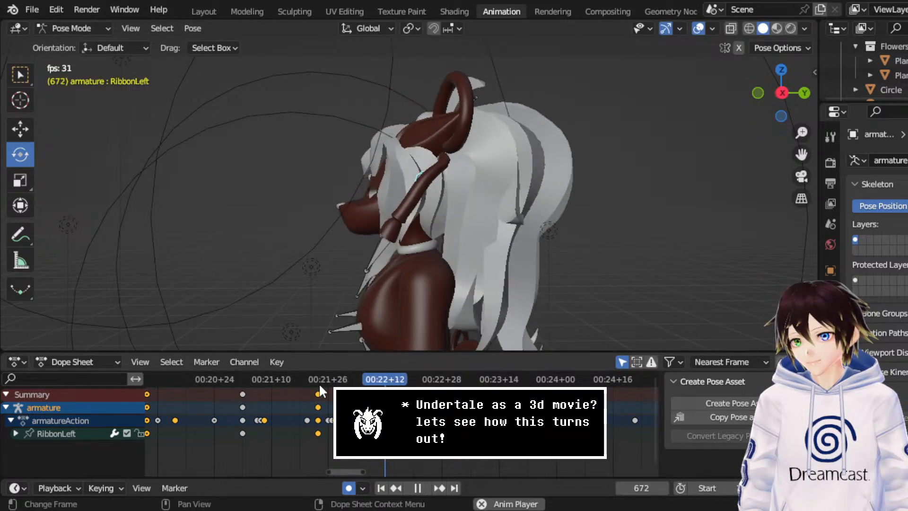
key(space)
- Pose the left ribbon bone at frame 697 by rotating it, moving it back along Y and adjusting its angle with a trackball rotation
drag(473, 238, 599, 221)
middle_drag(599, 221, 462, 235)
key(shift+space)
key(g)
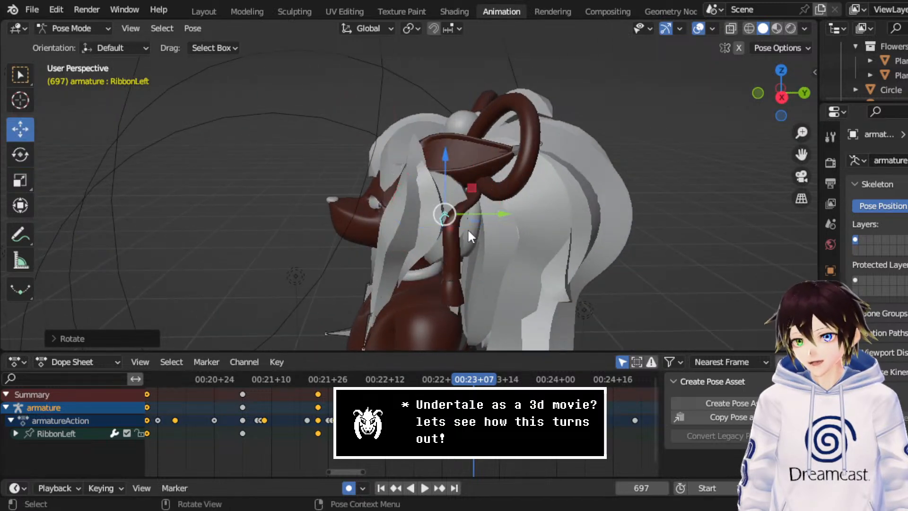
drag(498, 214, 528, 221)
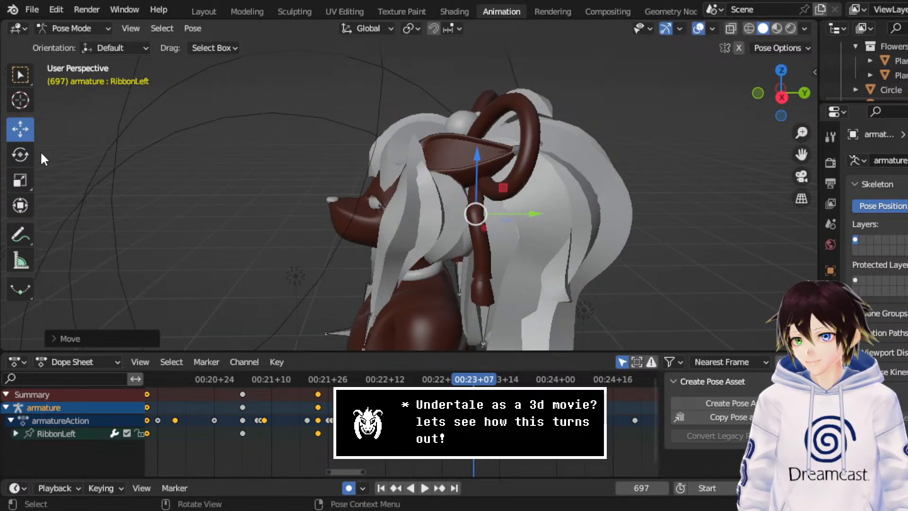
click(19, 155)
key(r)
key(r)
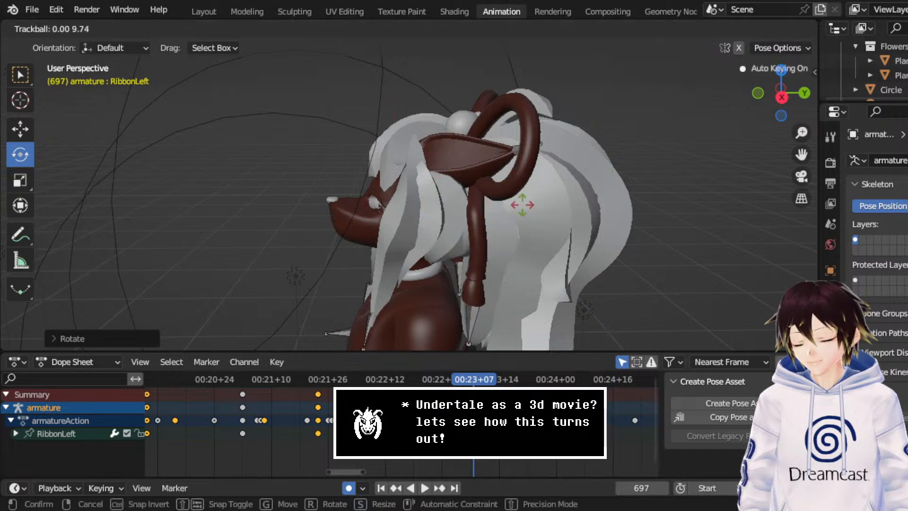
click(505, 209)
- Scrub through the ribbon's motion from about frame 590 to frame 649 from an angled front view
middle_drag(505, 209, 540, 229)
key(space)
drag(385, 376, 603, 359)
middle_drag(309, 446, 615, 434)
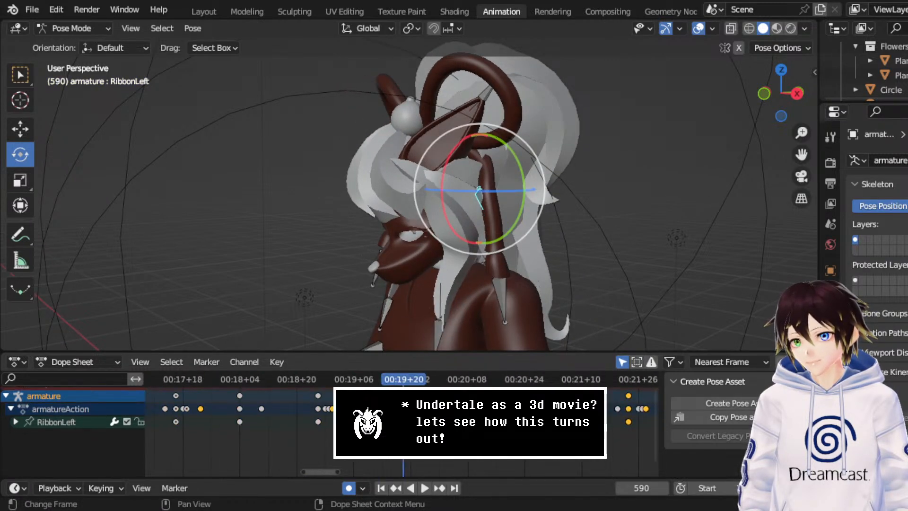
drag(403, 376, 615, 376)
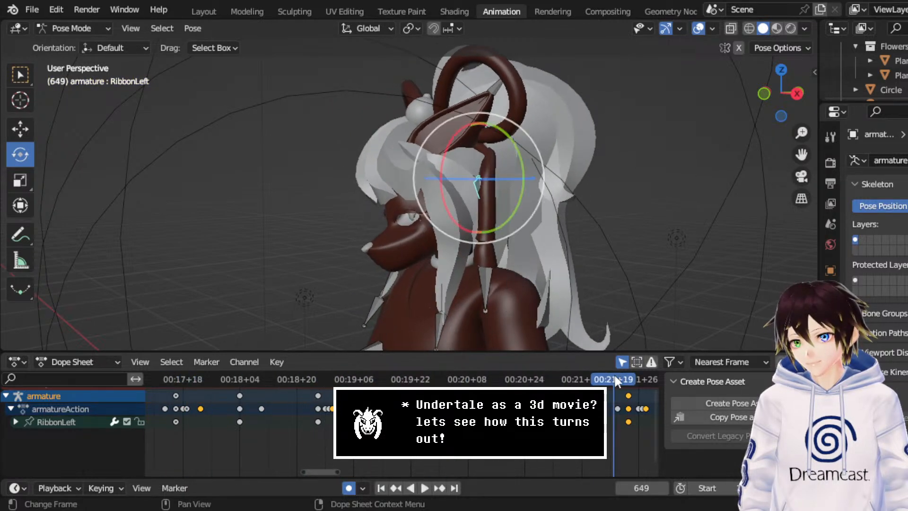
- Play the ribbon's motion on from frame 649 to frame 682, then continue from the side past frame 703
middle_drag(618, 381, 454, 388)
key(space)
middle_drag(593, 425, 308, 426)
key(space)
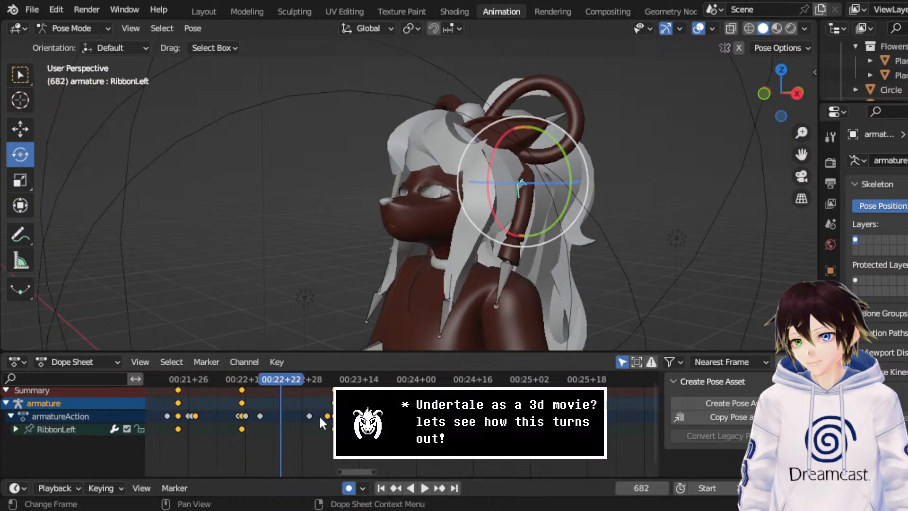
middle_drag(496, 236, 458, 225)
key(space)
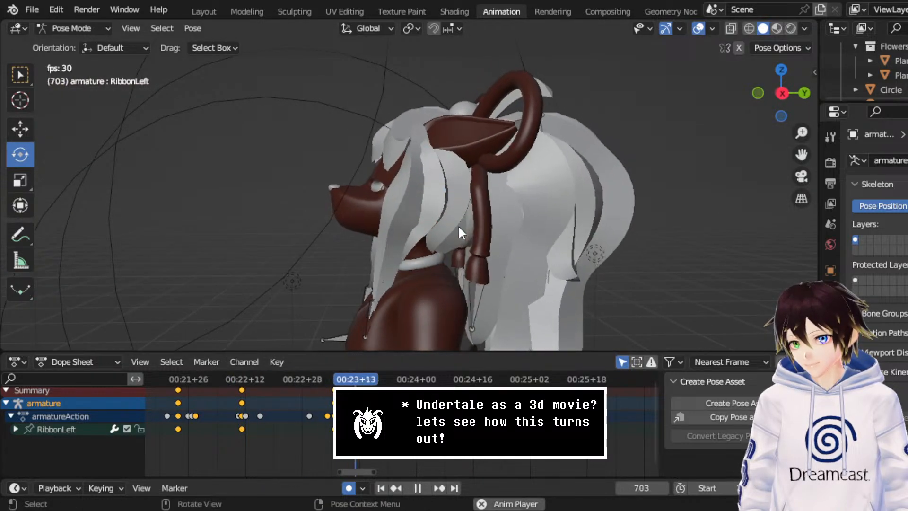
key(space)
- Rotate the left ribbon bone at frame 697 so its end swings backward, and move it slightly back along Y
drag(384, 372, 335, 373)
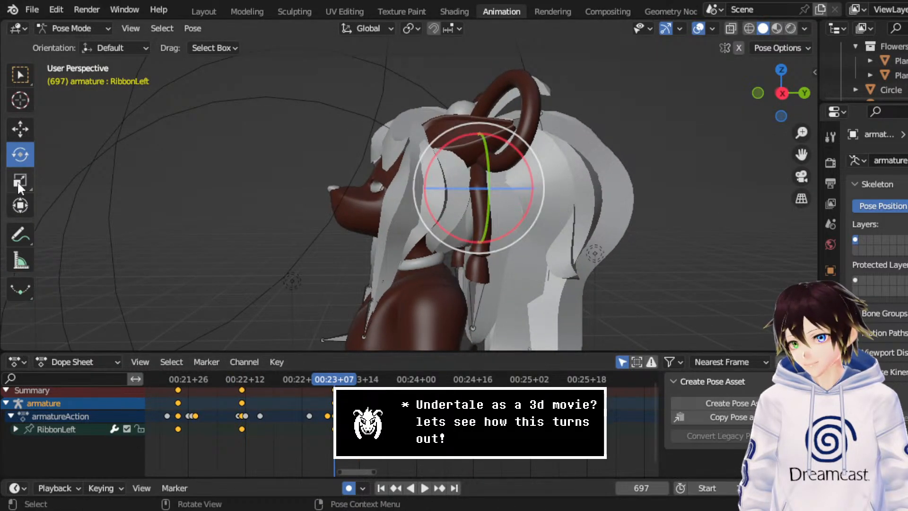
drag(532, 226, 562, 224)
middle_drag(563, 222, 544, 223)
click(24, 132)
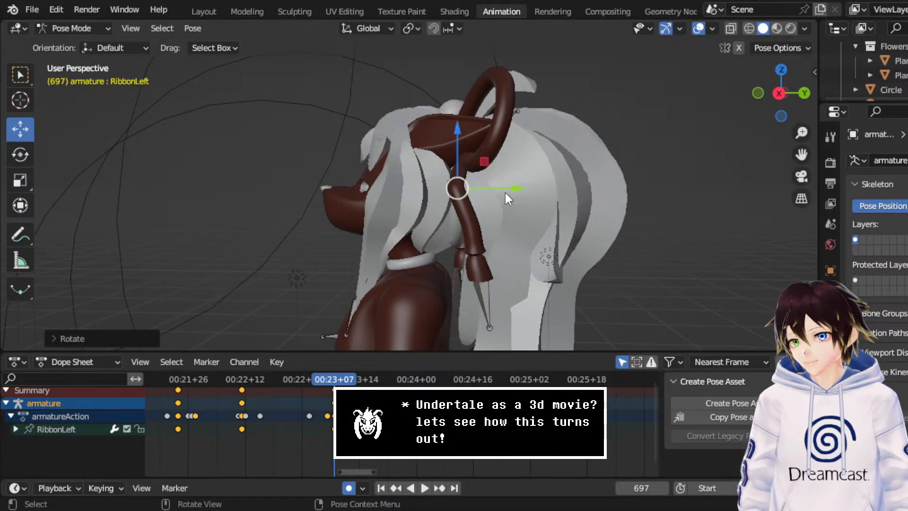
drag(509, 192, 519, 192)
- Replay the ribbon's swing from about frame 633, stopping at frame 721
scroll(284, 403, down, 4)
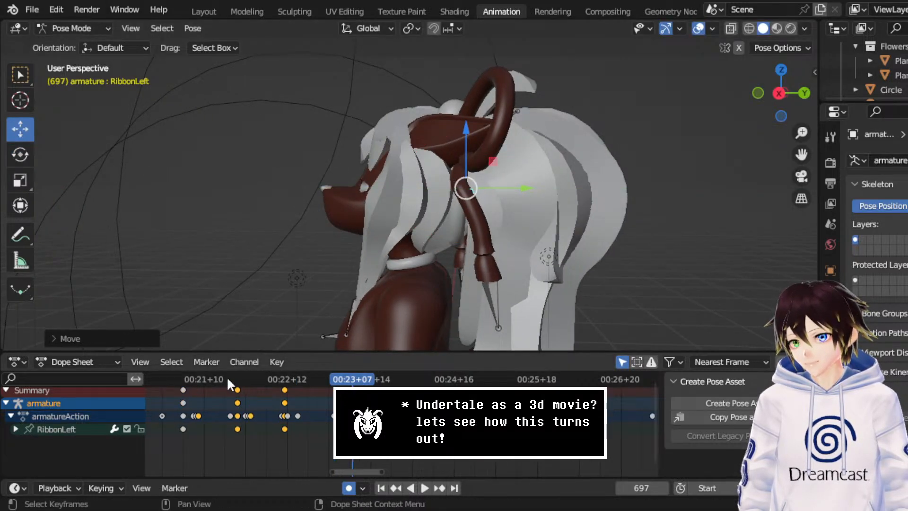
click(185, 379)
key(space)
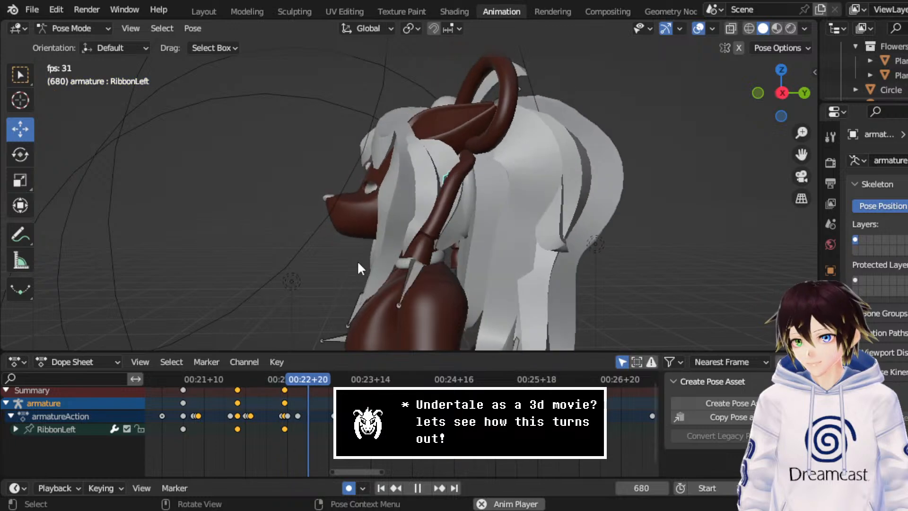
key(space)
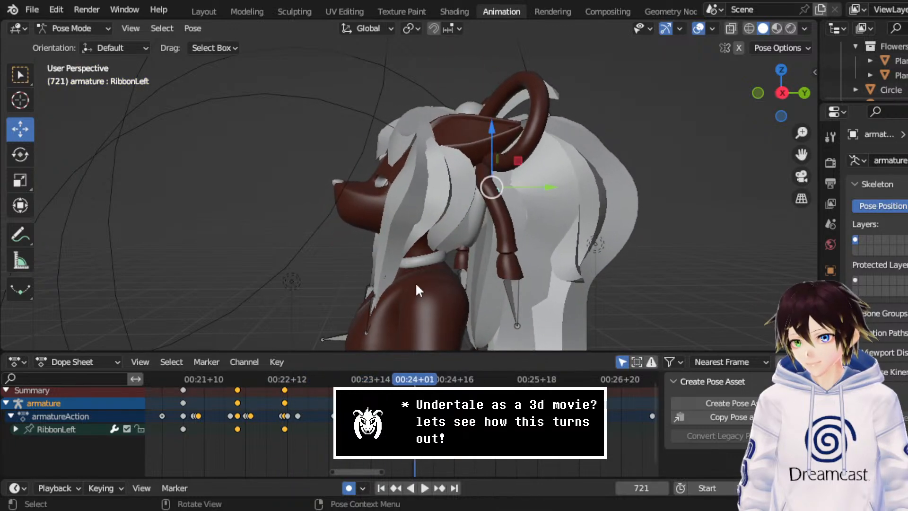
- Rotate the left ribbon bone at frame 721 from the side, and move it slightly inward from the front
click(20, 154)
drag(540, 209, 520, 223)
middle_drag(520, 223, 419, 197)
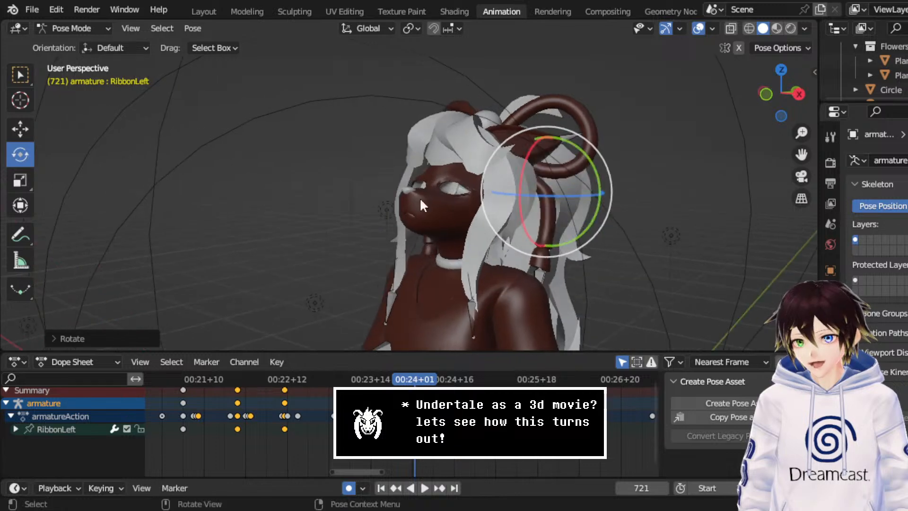
click(27, 135)
drag(587, 195, 578, 195)
middle_drag(577, 195, 482, 182)
- Replay the ribbon's motion from about frame 647, stopping at frame 725
click(222, 379)
key(space)
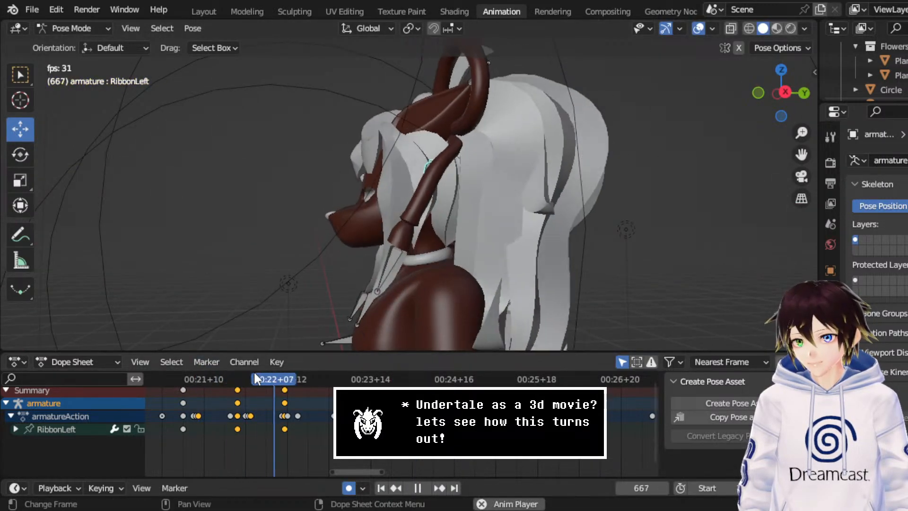
key(space)
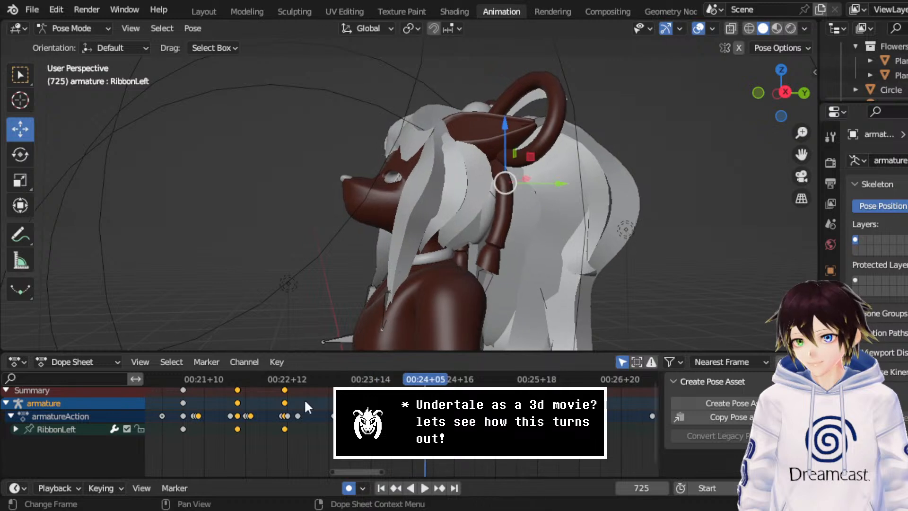
- Change the handle type of the selected ribbon keyframes, including those at frames 653 and 671
right_click(228, 390)
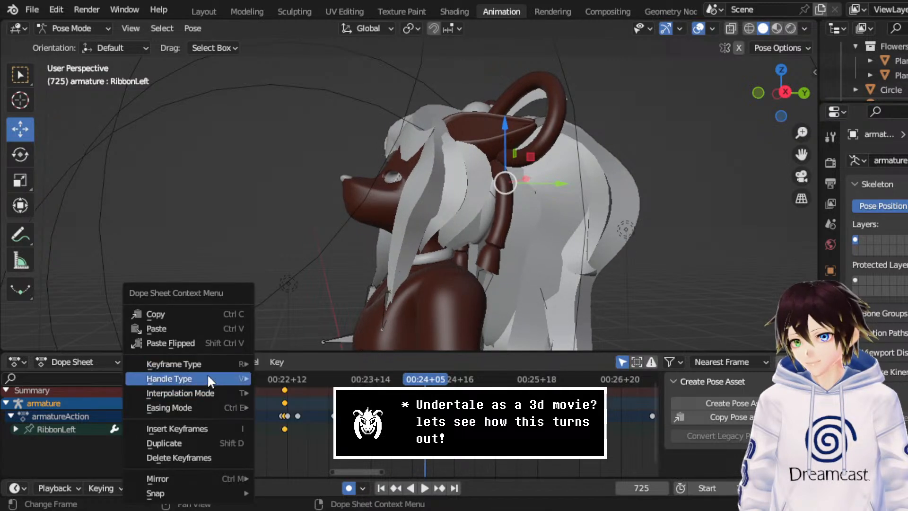
mouse_move(207, 373)
click(316, 425)
- Replay the ribbon's motion from frame 627, stopping at frame 739
click(169, 382)
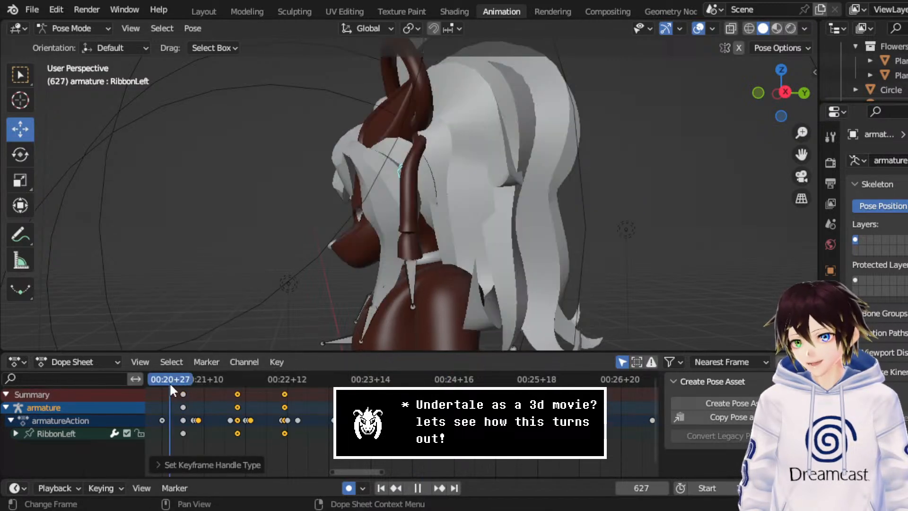
key(space)
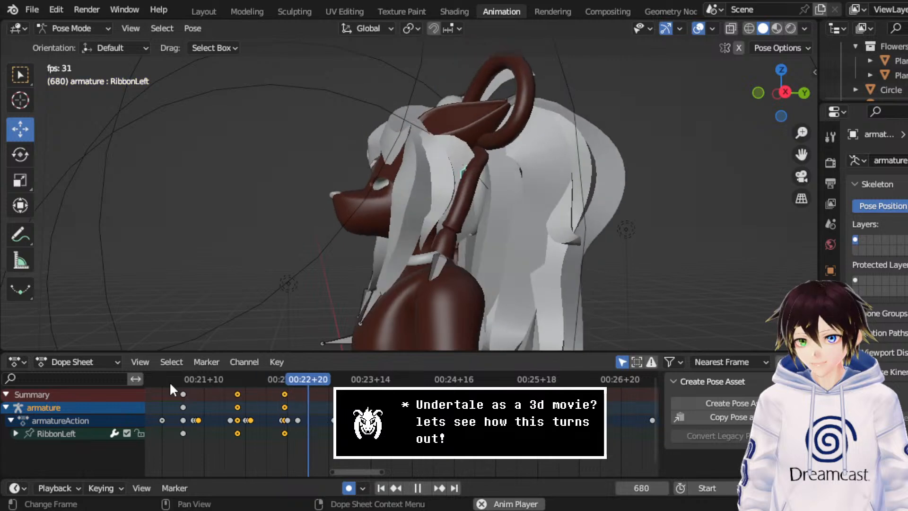
key(space)
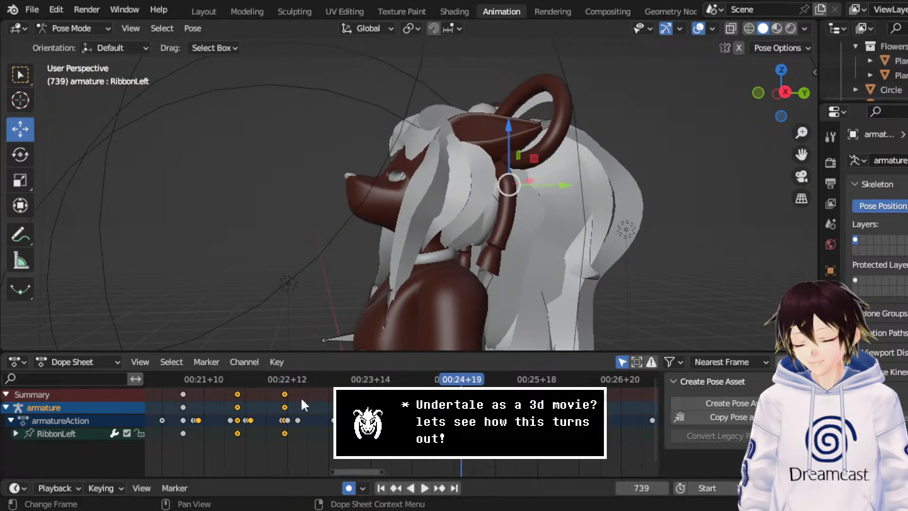
- Play from about frame 690 to frame 721 and rotate the left ribbon bone there, swinging the ribbon forward toward the chest
click(334, 380)
key(space)
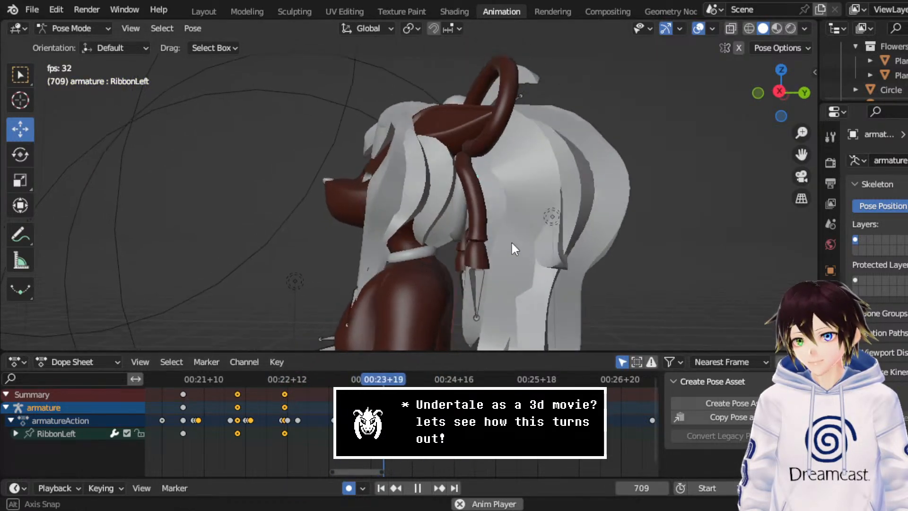
key(space)
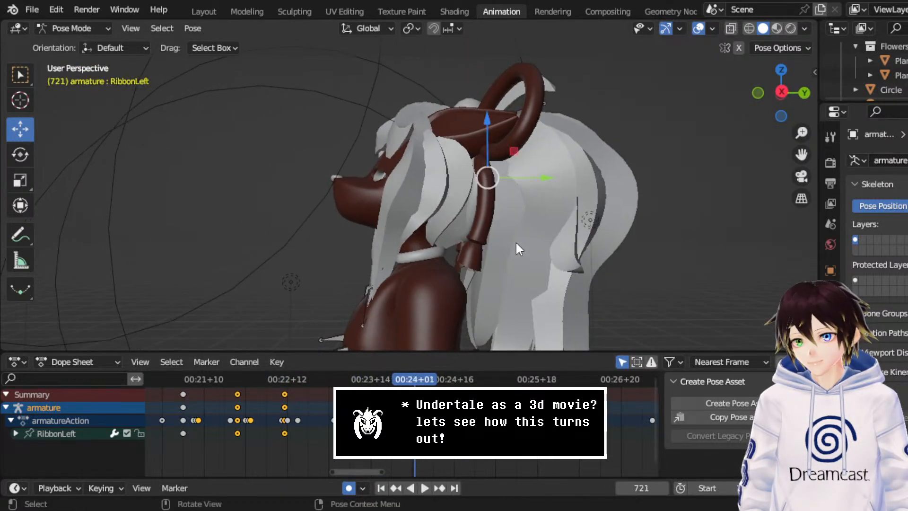
click(28, 158)
drag(533, 204, 521, 215)
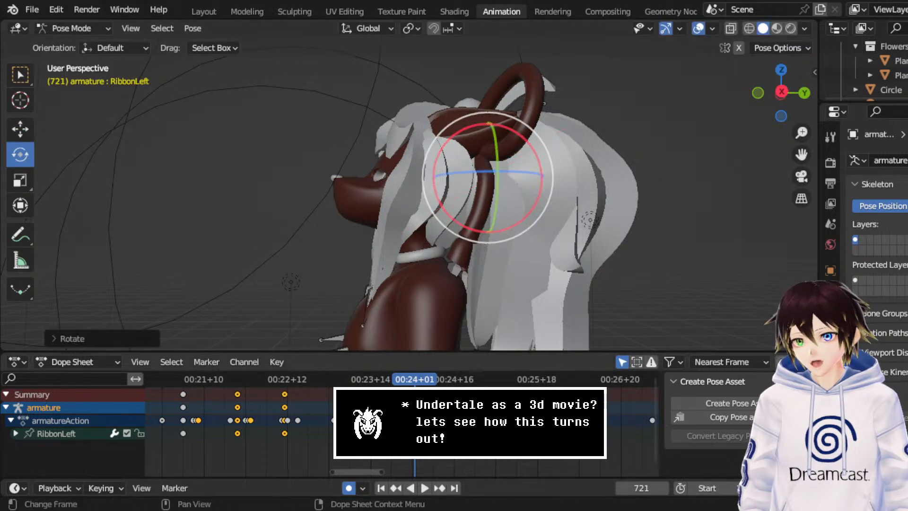
- Replay the ribbon's swing through frame 721, stopping at about frame 746
key(space)
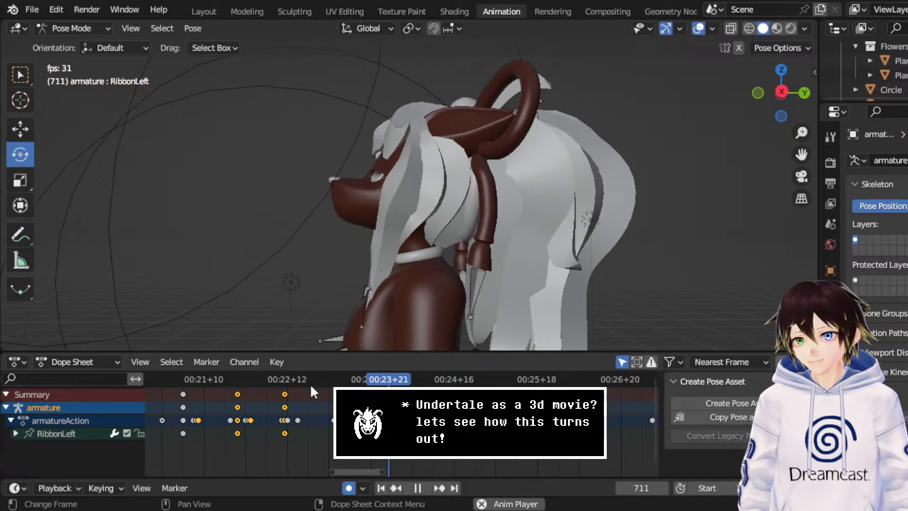
key(space)
key(space)
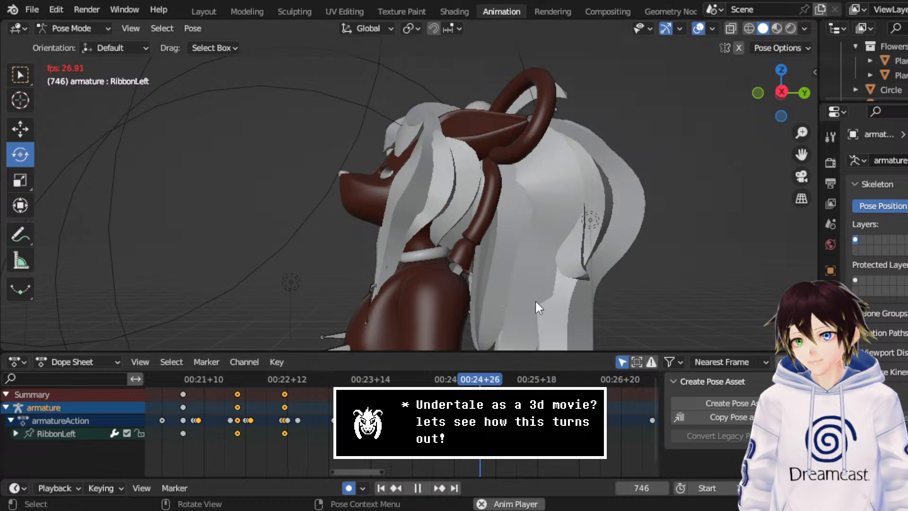
key(space)
- Rotate the left ribbon bone slightly at frame 743 from the side
click(472, 379)
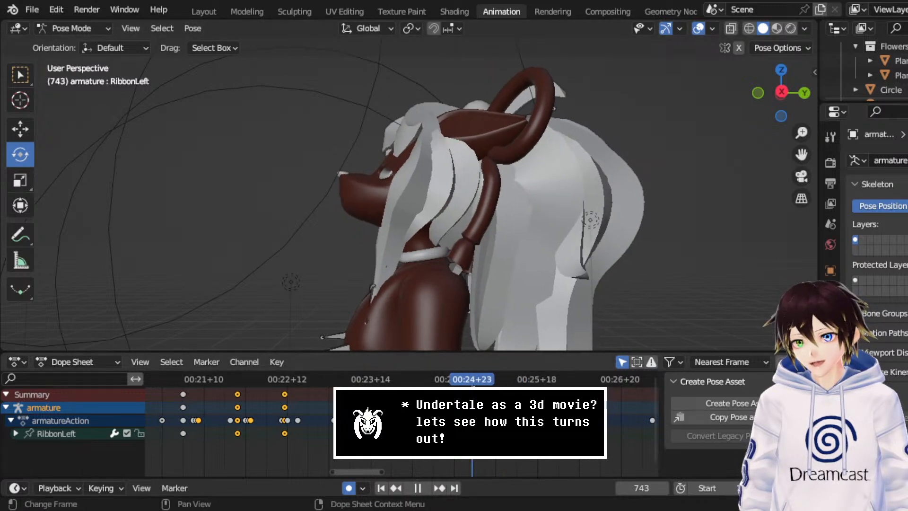
key(r)
drag(529, 243, 540, 242)
- Replay the ribbon's motion from about frame 647 through frame 720
click(223, 379)
key(space)
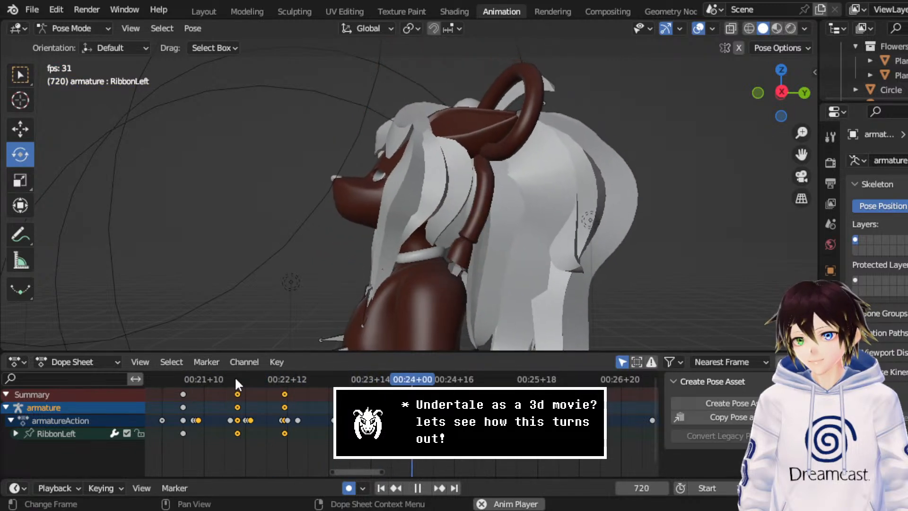
- Play back the left ribbon's motion up to about 00:25 and save the file
key(space)
right_click(364, 382)
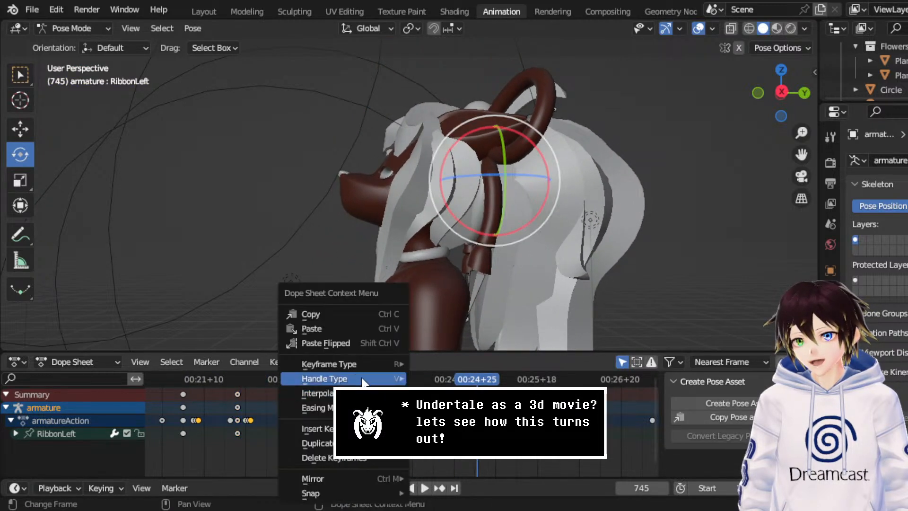
click(437, 378)
click(290, 379)
key(space)
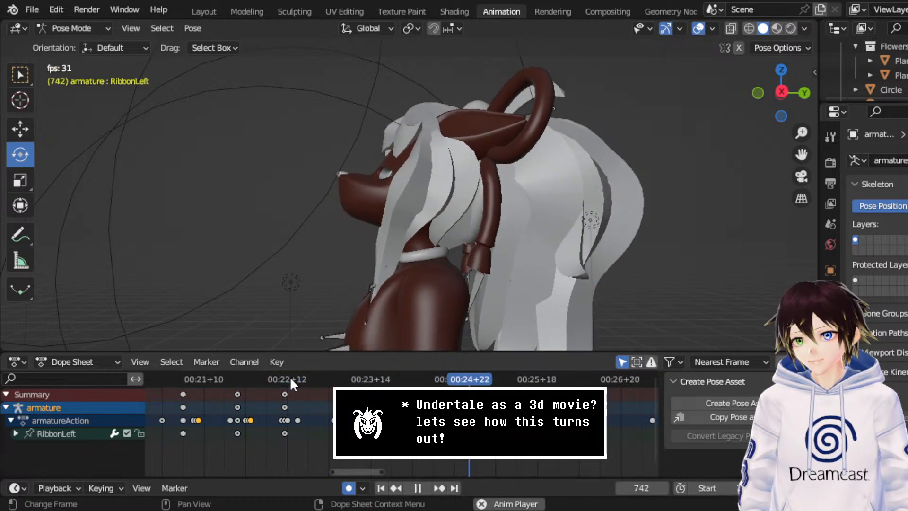
key(space)
key(ctrl+s)
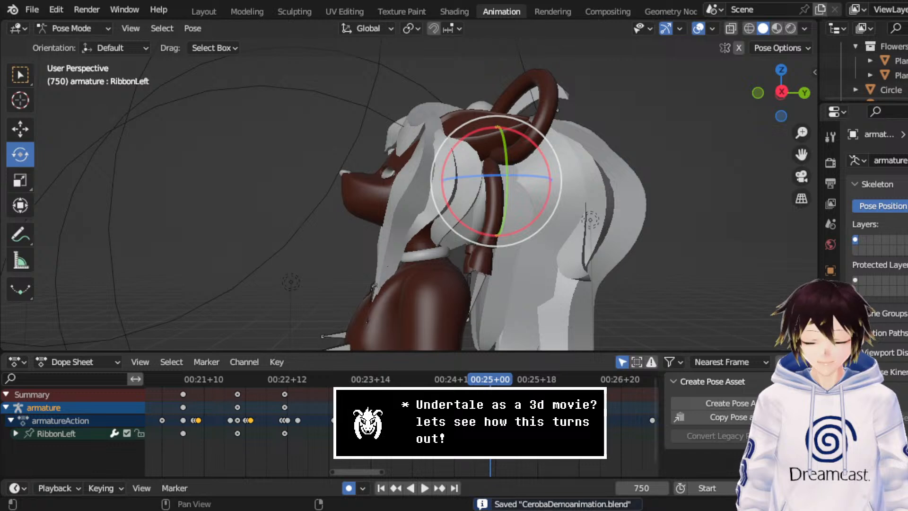
- Play the animation from the 00:18–00:20 range to past 00:28 and examine the ribbons from both sides of the head
scroll(402, 425, down, 9)
click(251, 378)
key(space)
middle_drag(348, 223, 254, 413)
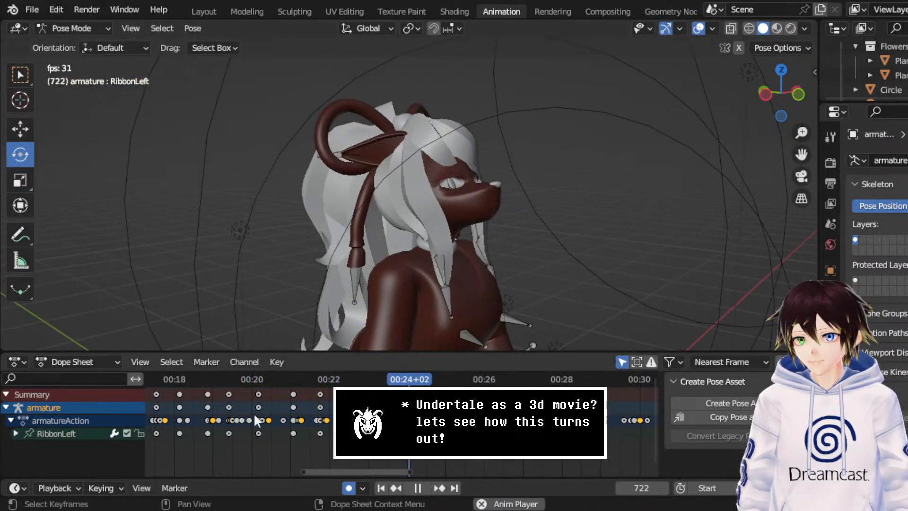
click(189, 381)
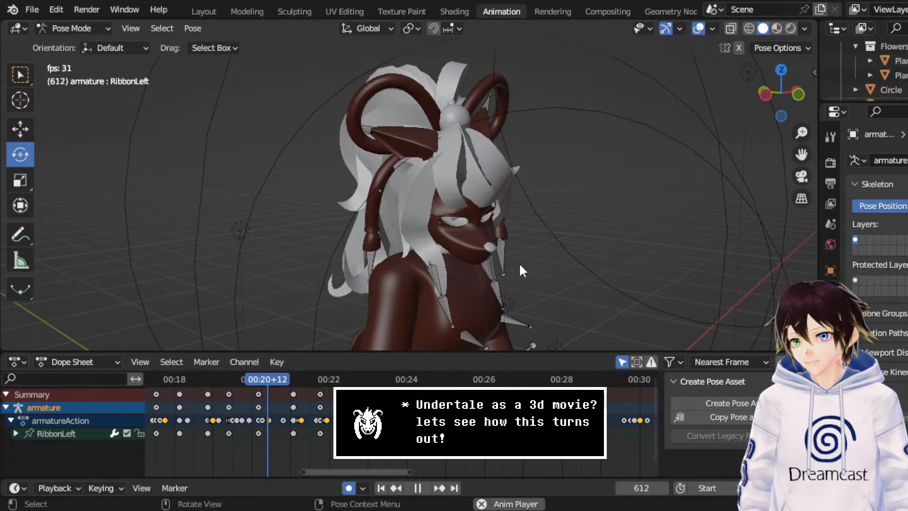
middle_drag(519, 265, 280, 246)
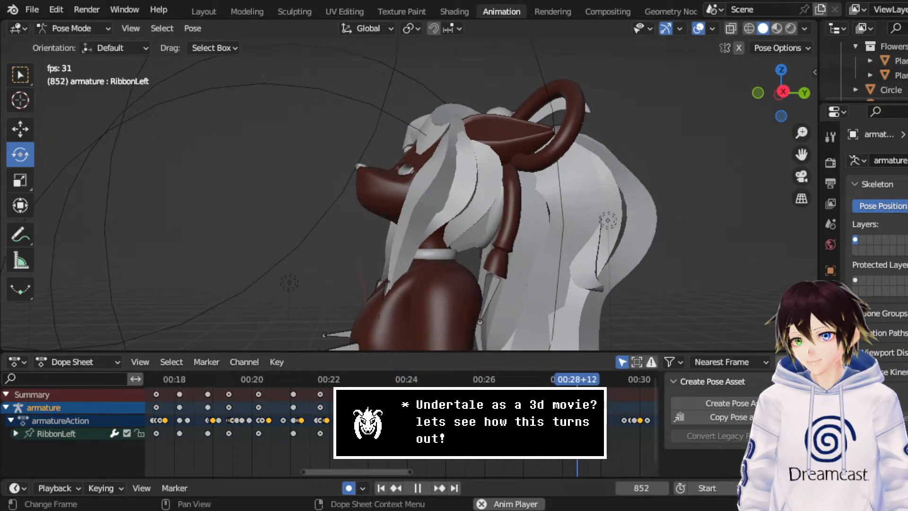
key(space)
- At frame 849, rotate the RibbonLeft bone about -7 degrees, check the playback and save the file
drag(581, 383, 573, 382)
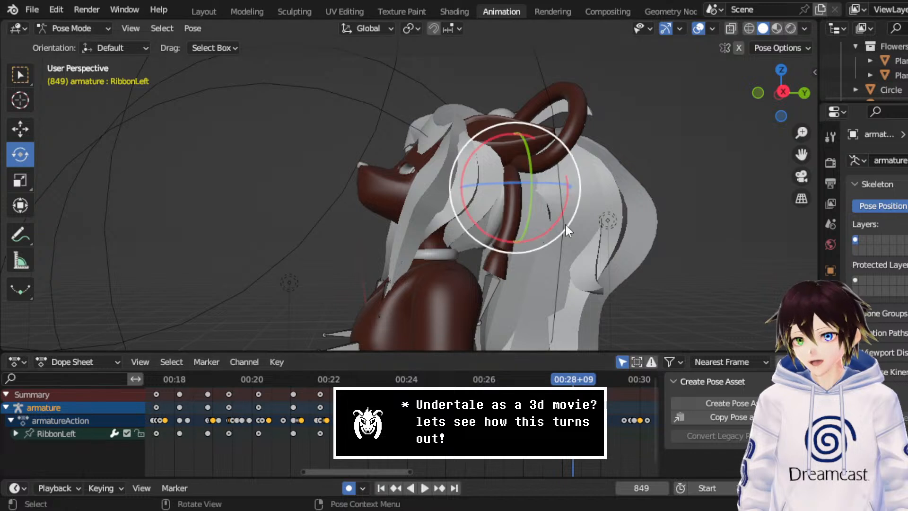
middle_drag(565, 224, 528, 229)
drag(536, 243, 552, 244)
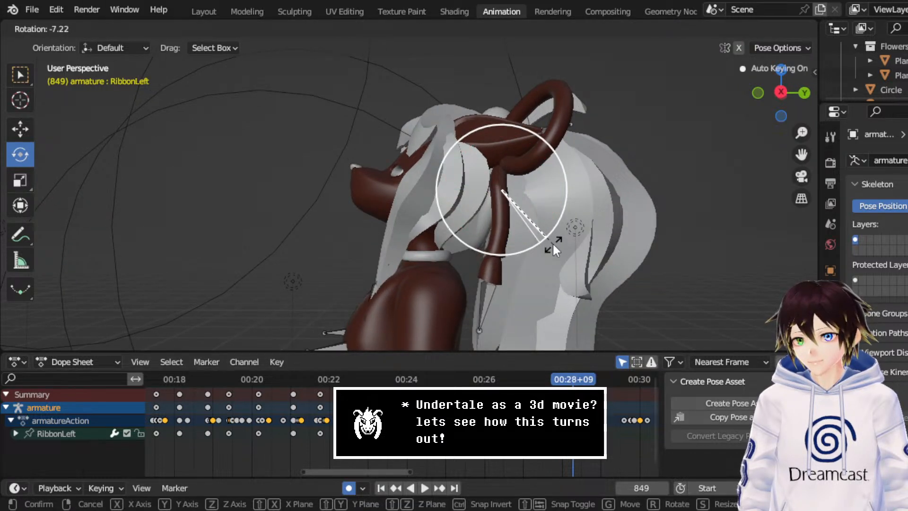
click(553, 242)
click(432, 381)
key(space)
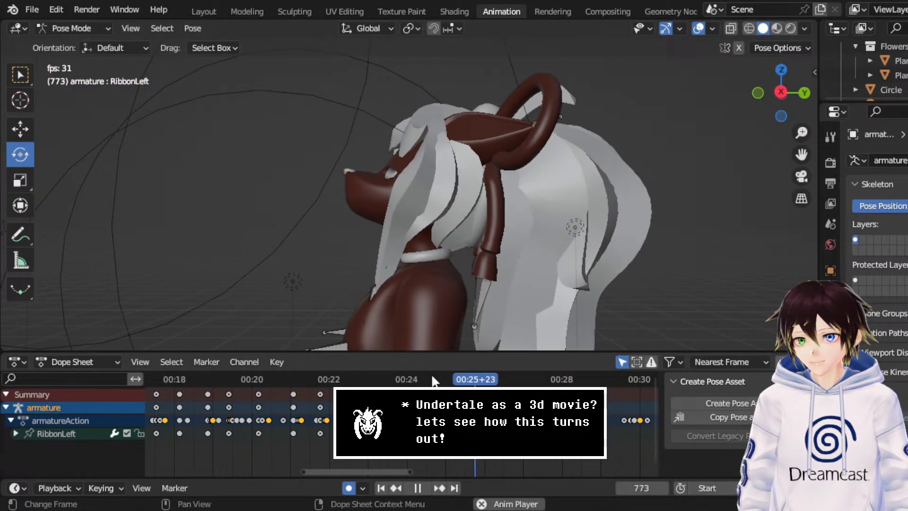
key(space)
key(ctrl+s)
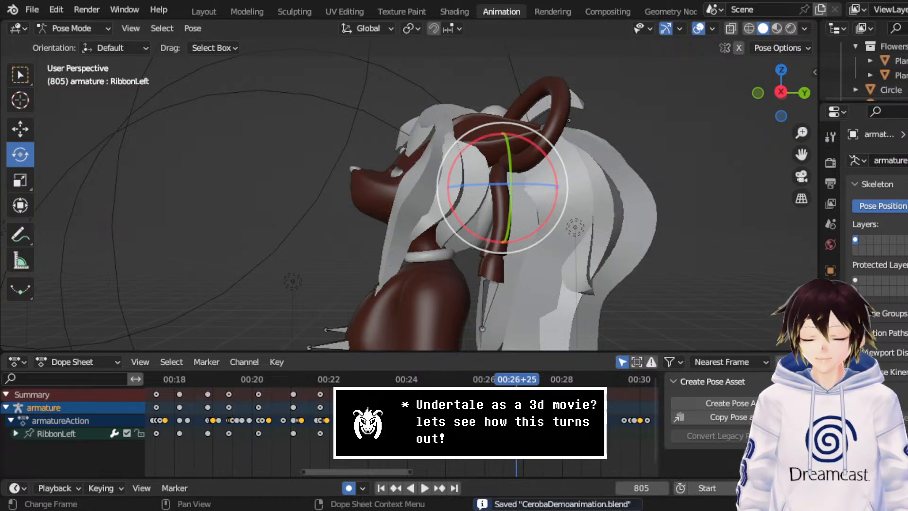
- Advance the animation to frame 892 and rotate the RibbonLeft bone so the ribbon hangs down toward the shoulder
key(KP_Decimal)
key(space)
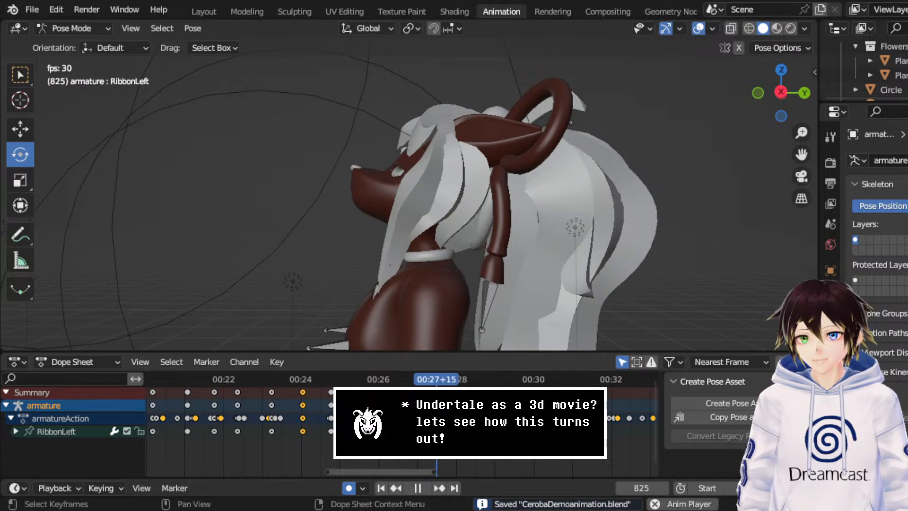
key(space)
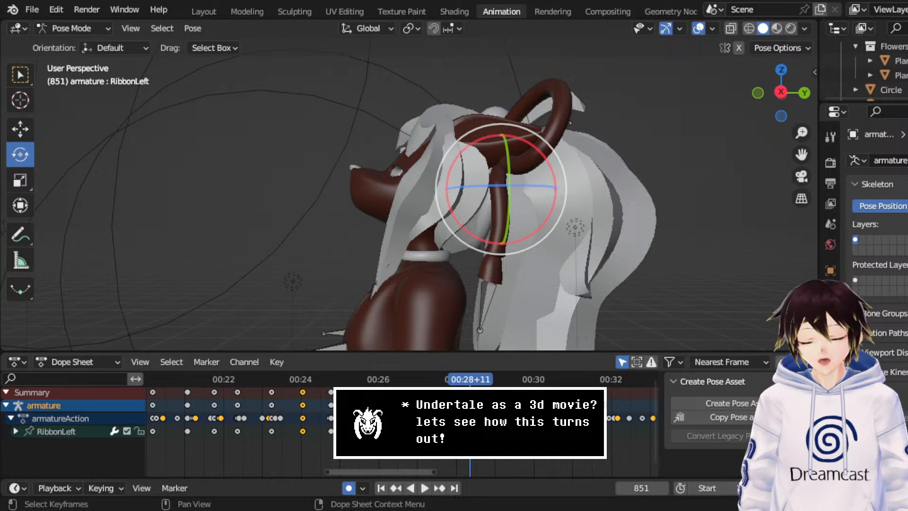
key(space)
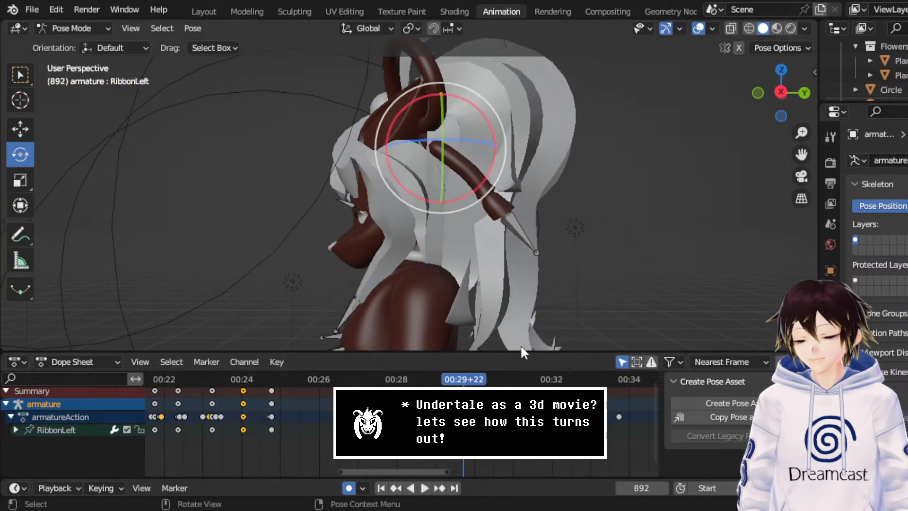
drag(469, 209, 374, 256)
middle_drag(377, 209, 392, 203)
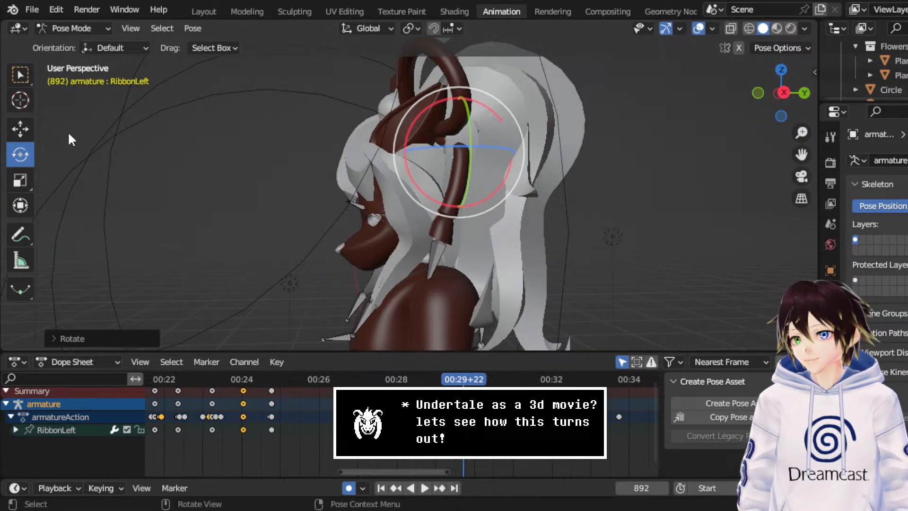
- At frame 892, move the RibbonLeft bone along the Y and X axes to refit the ribbon behind the ear
click(21, 129)
middle_drag(316, 139, 320, 162)
scroll(449, 215, up, 3)
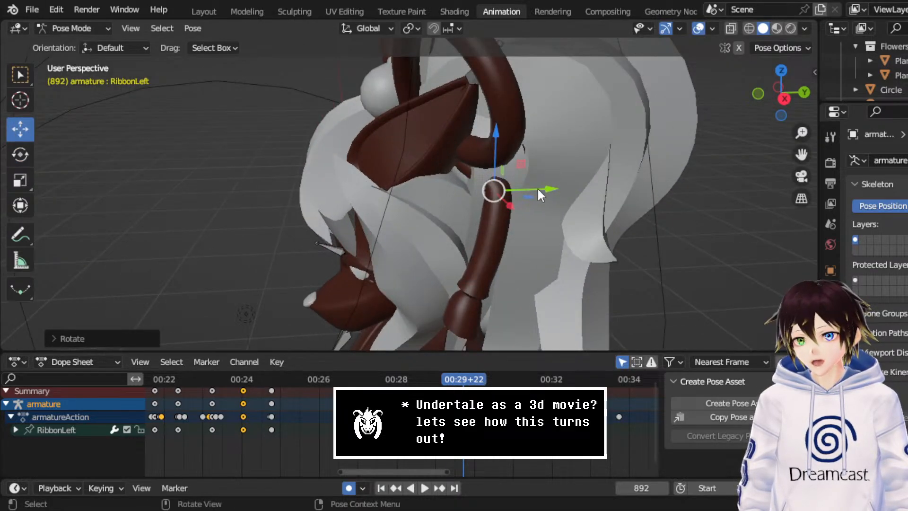
drag(538, 187, 507, 197)
middle_drag(507, 198, 529, 222)
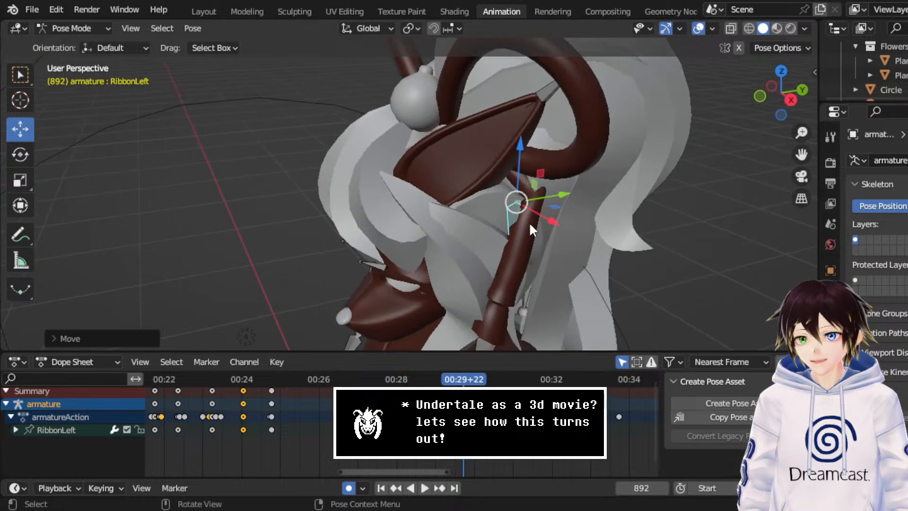
drag(543, 215, 549, 219)
middle_drag(549, 218, 528, 185)
drag(532, 168, 465, 189)
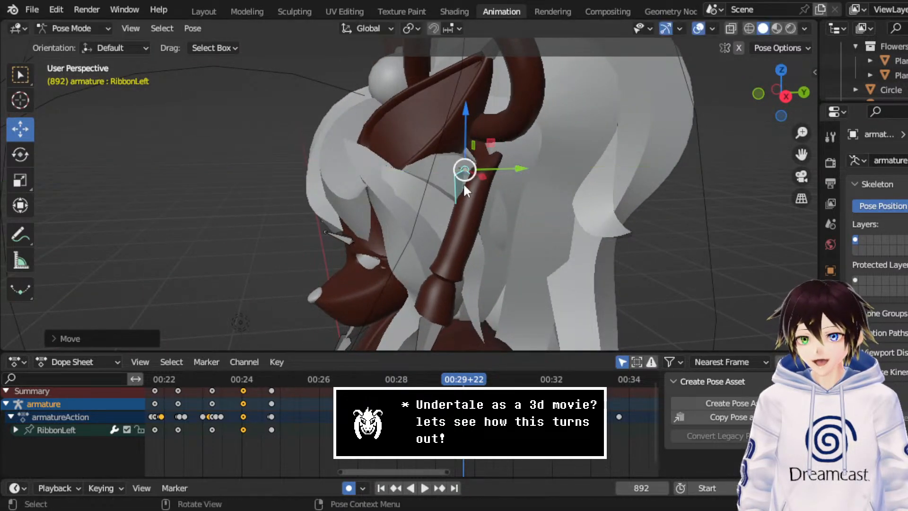
- Rotate the RibbonLeft bone slightly around the Z axis at frame 892
middle_drag(465, 190, 195, 202)
click(19, 156)
middle_drag(359, 213, 702, 263)
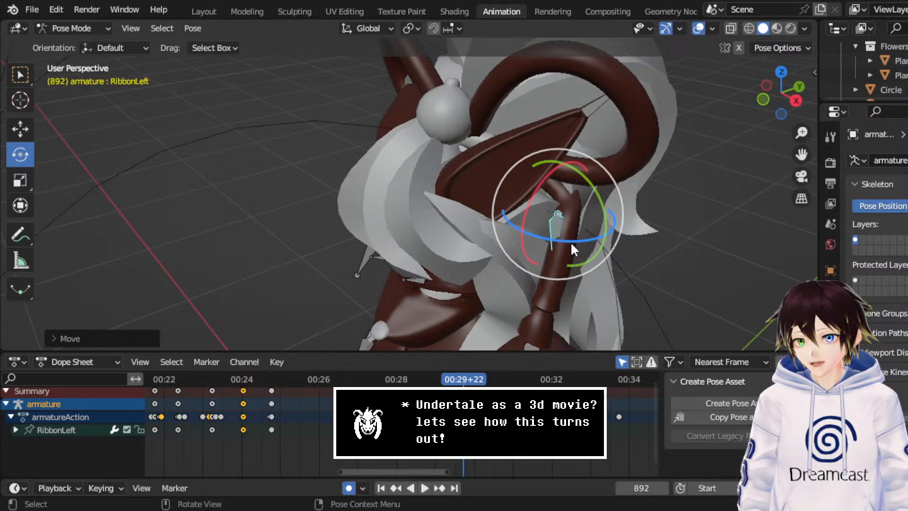
drag(572, 238, 599, 237)
middle_drag(599, 235, 552, 190)
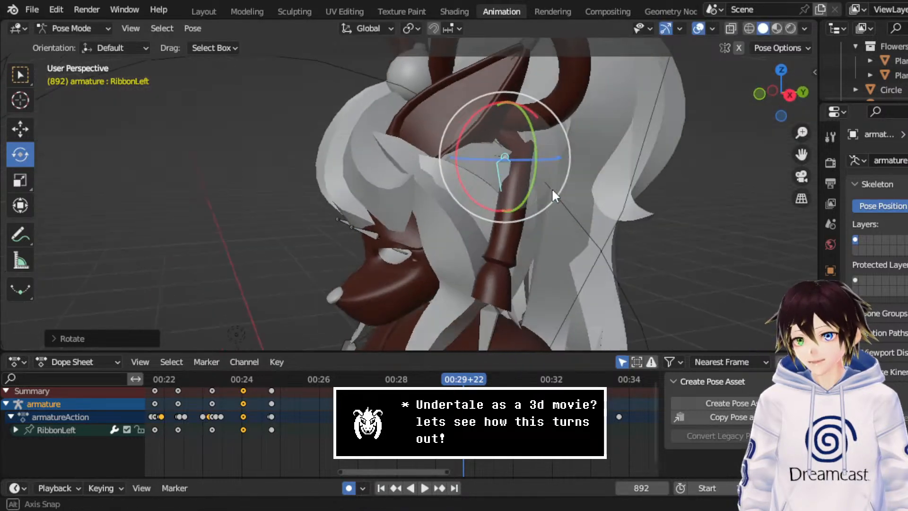
- Play back the left ribbon's swing between about 00:28 and 00:29+06 to check its timing against the head motion
drag(414, 381, 408, 379)
middle_drag(551, 262, 526, 243)
key(space)
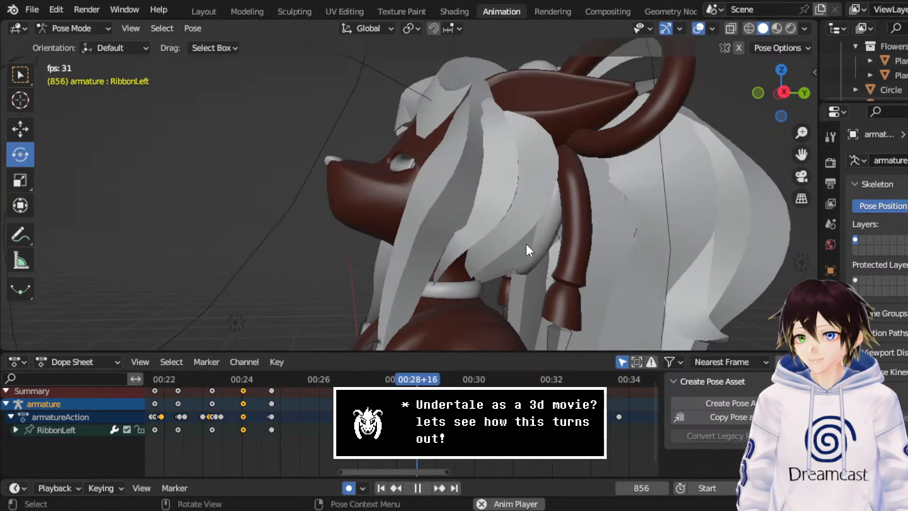
key(space)
key(space)
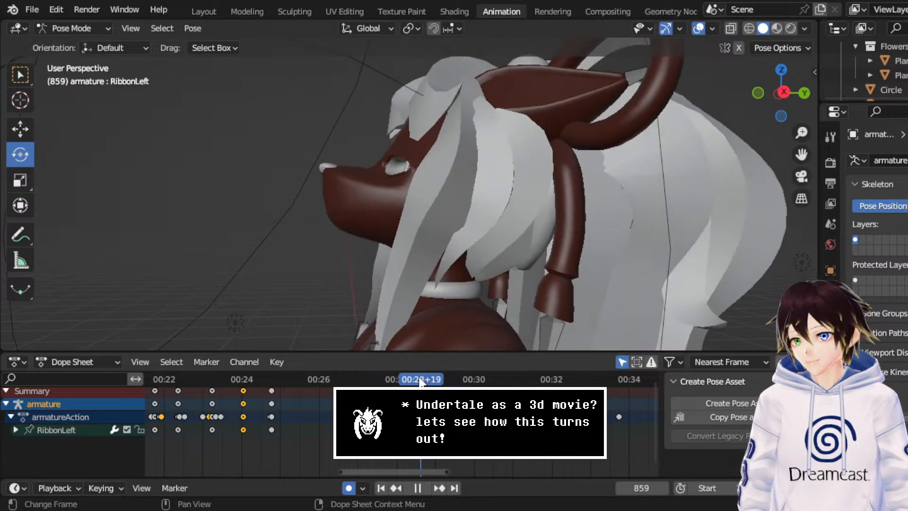
key(space)
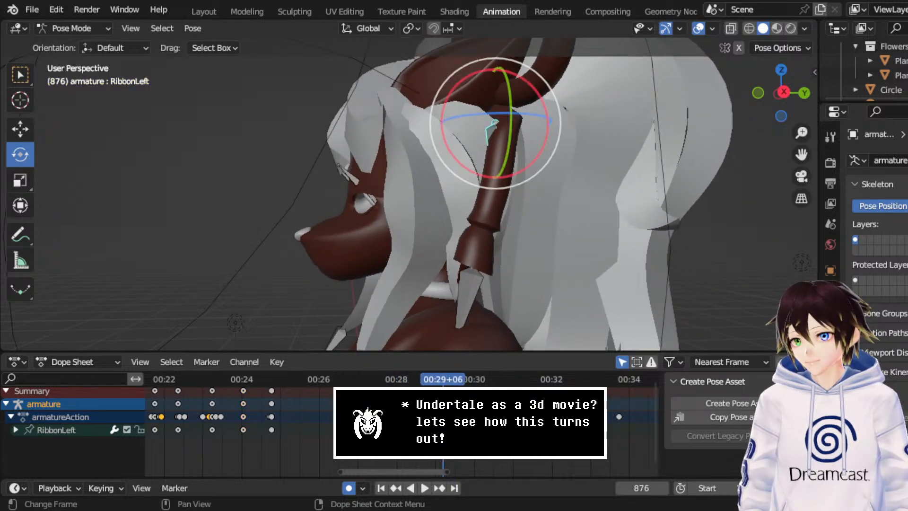
key(space)
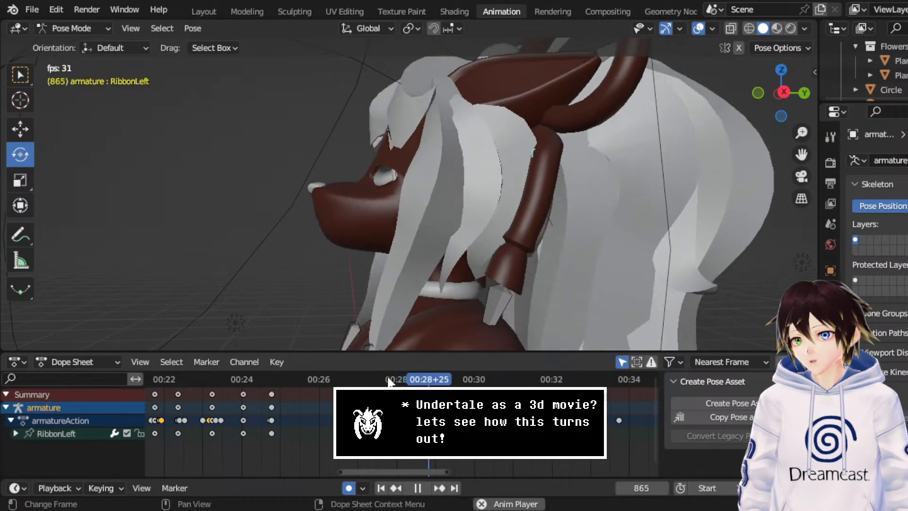
key(space)
- Move the RibbonLeft keyframe at frame 849 forward 8 frames to frame 857 and play back the result
key(g)
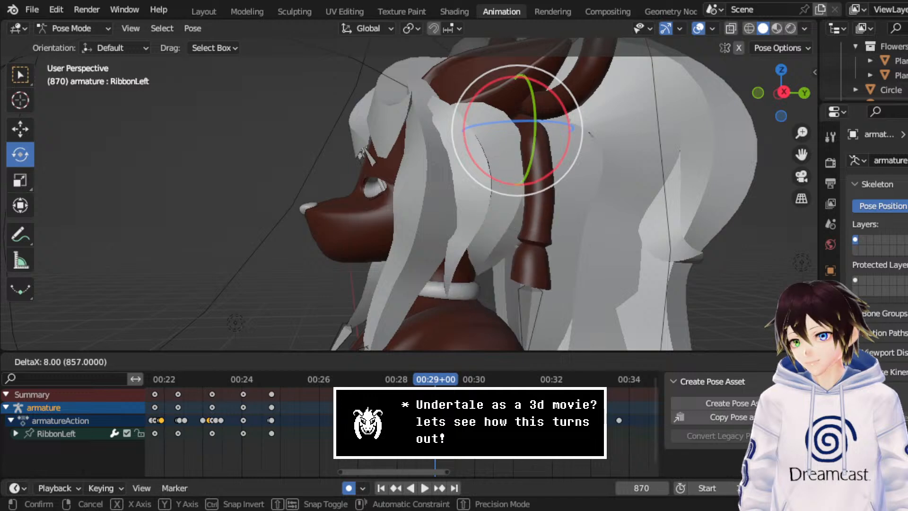
click(418, 408)
click(398, 378)
key(space)
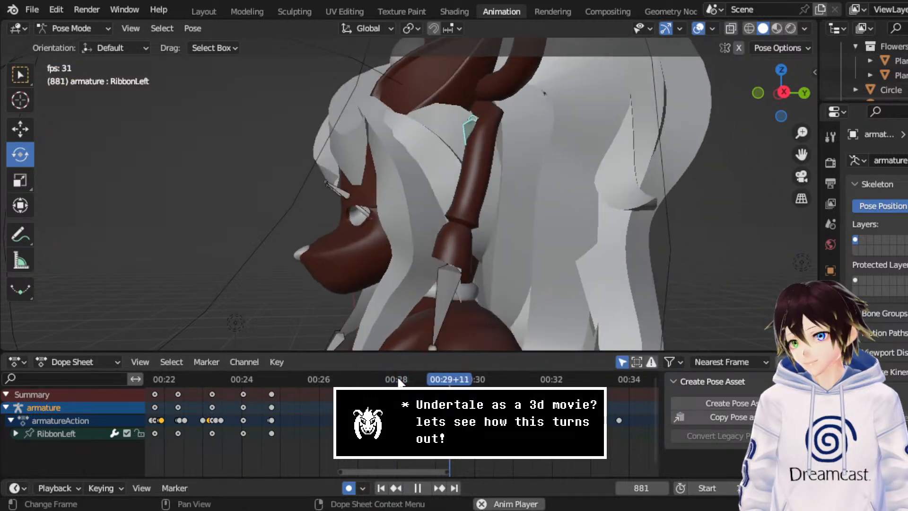
key(space)
- Shift the RibbonLeft keyframe near frame 892 back to about frame 886 and replay the swing
key(g)
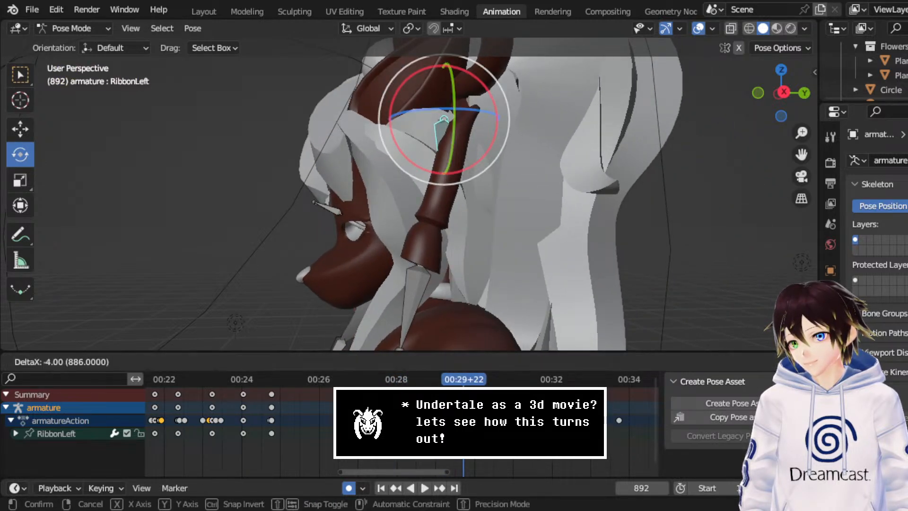
key(Return)
click(411, 381)
key(space)
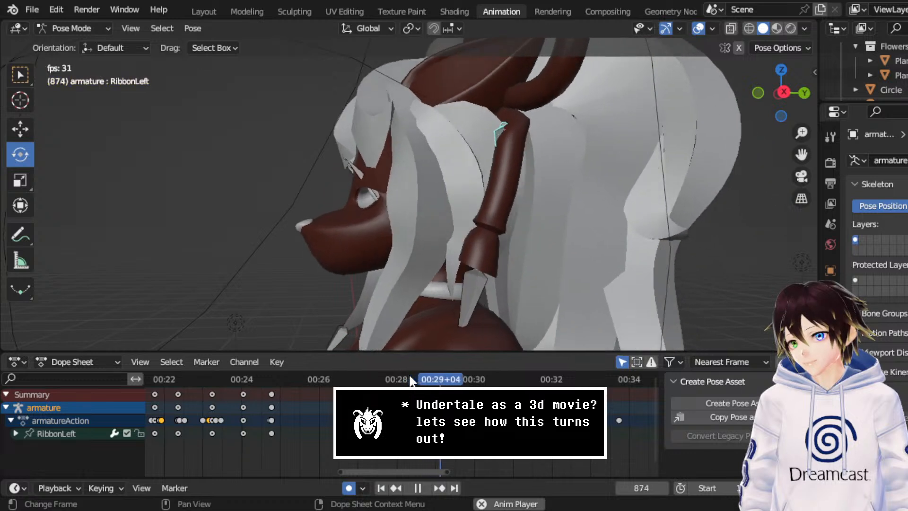
key(space)
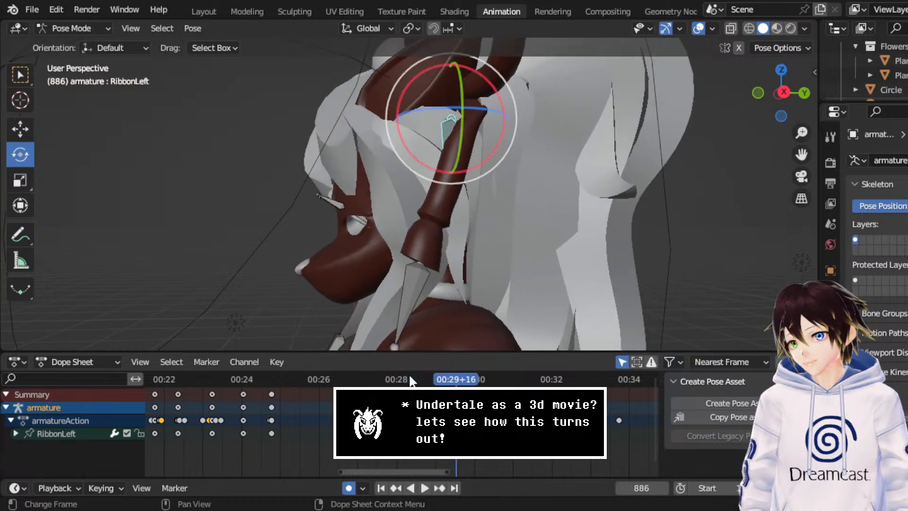
- At frame 885, move the RibbonLeft bone slightly along the Y and X axes to adjust the ribbon's attachment
click(30, 126)
scroll(422, 416, up, 5)
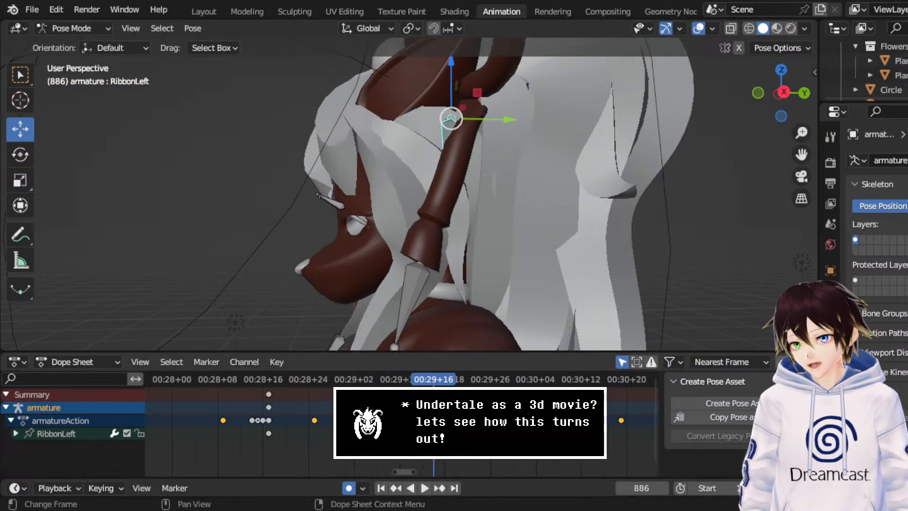
drag(433, 380, 427, 380)
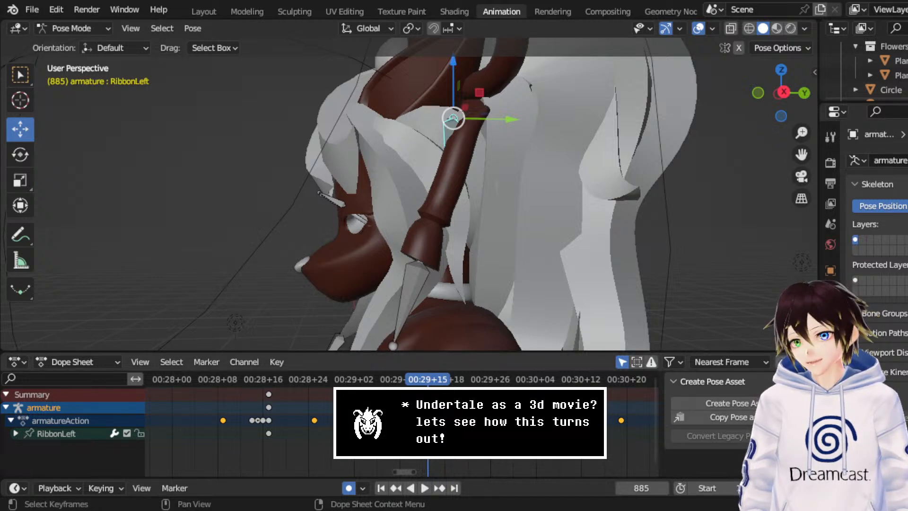
middle_drag(411, 424, 324, 425)
middle_drag(496, 191, 507, 202)
drag(516, 142, 529, 143)
middle_drag(530, 145, 595, 160)
mouse_move(615, 176)
mouse_down()
mouse_move(623, 179)
mouse_move(598, 177)
mouse_up()
middle_drag(598, 177, 549, 179)
- Play from about frame 857 to past frame 902 and rotate the RibbonLeft bone so the ribbon swings backward
click(180, 381)
middle_drag(622, 188, 596, 184)
key(space)
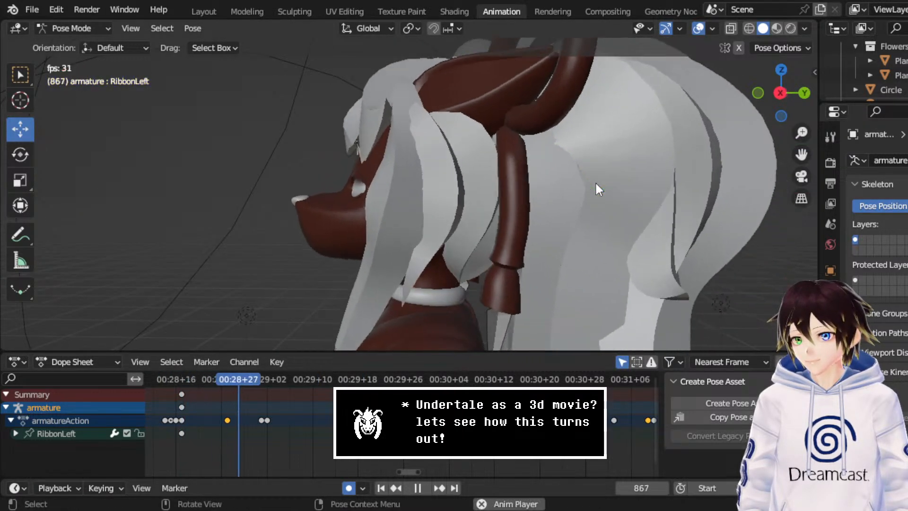
key(space)
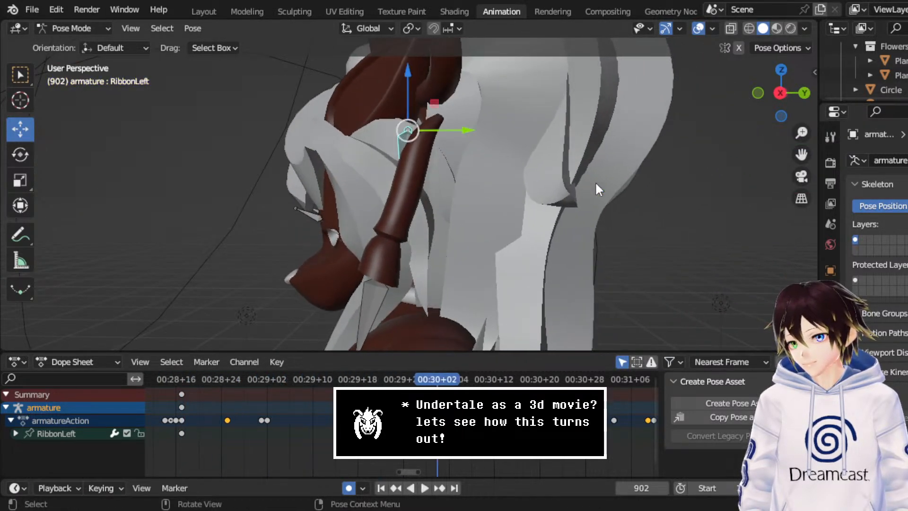
click(25, 151)
key(space)
key(space)
drag(448, 183, 473, 176)
middle_drag(473, 176, 552, 176)
- Replay the left ribbon's swing up to frame 910, viewing it from the side
click(336, 379)
key(space)
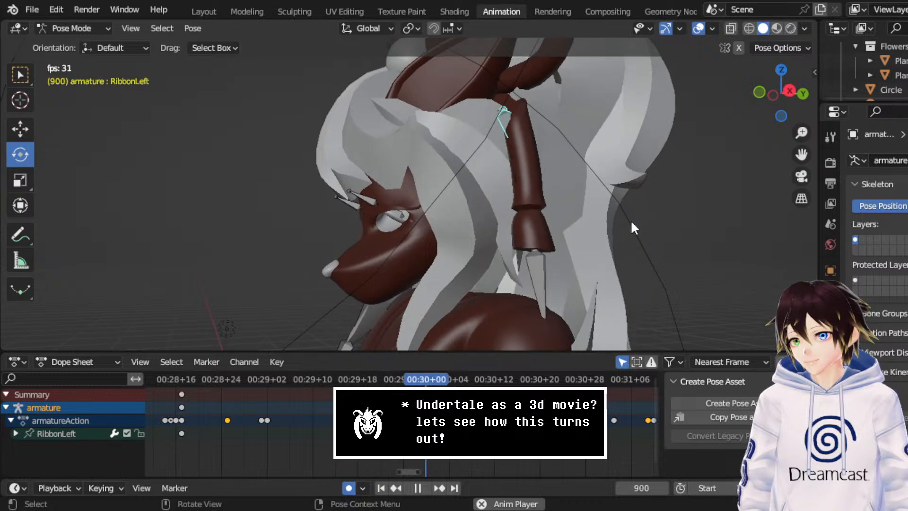
key(space)
middle_drag(631, 220, 592, 225)
click(244, 379)
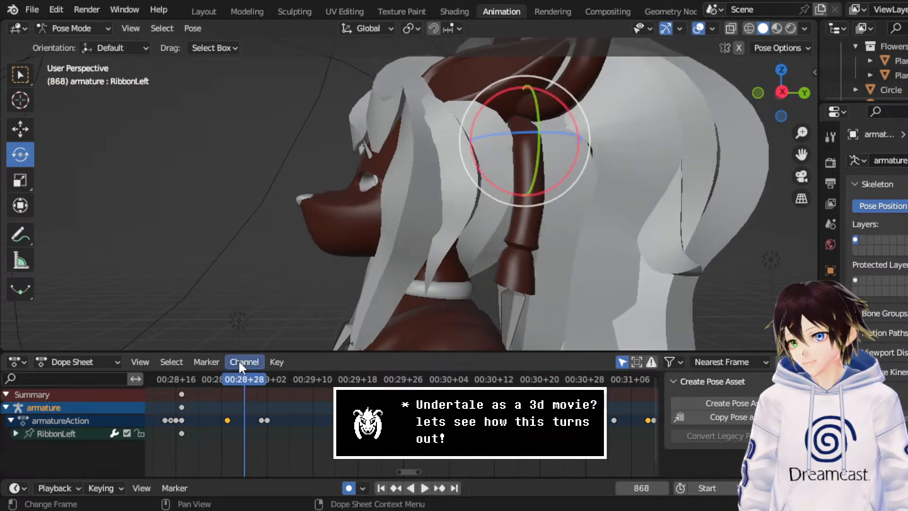
key(space)
key(space)
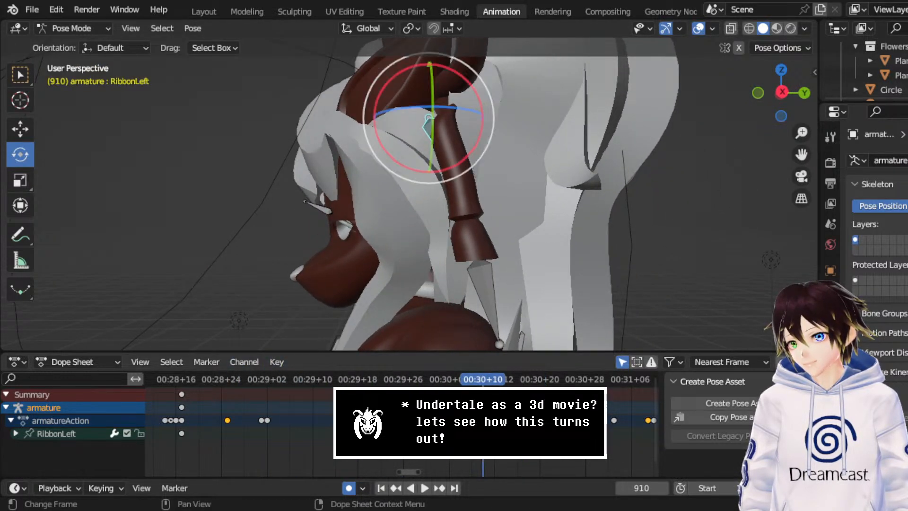
- Shift the selected RibbonLeft keyframe along the timeline and replay the swing from frame 910 to 940
key(g)
click(316, 378)
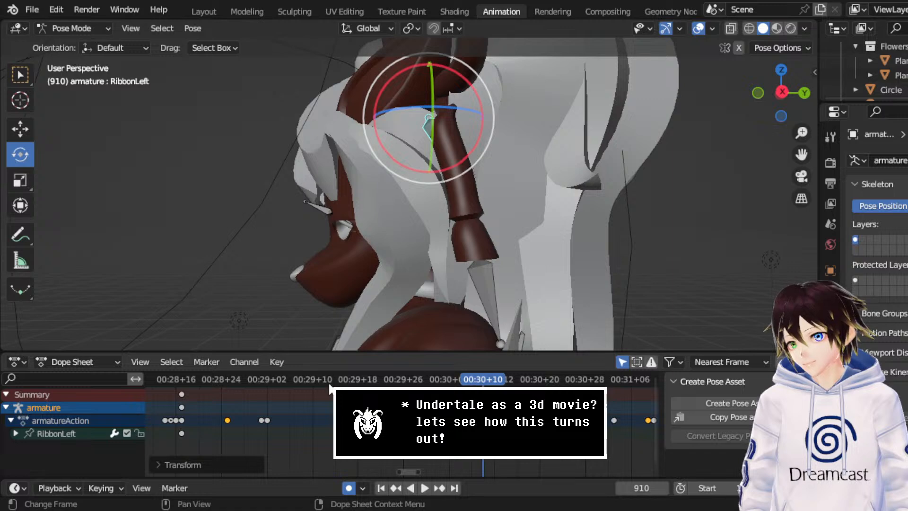
key(space)
key(space)
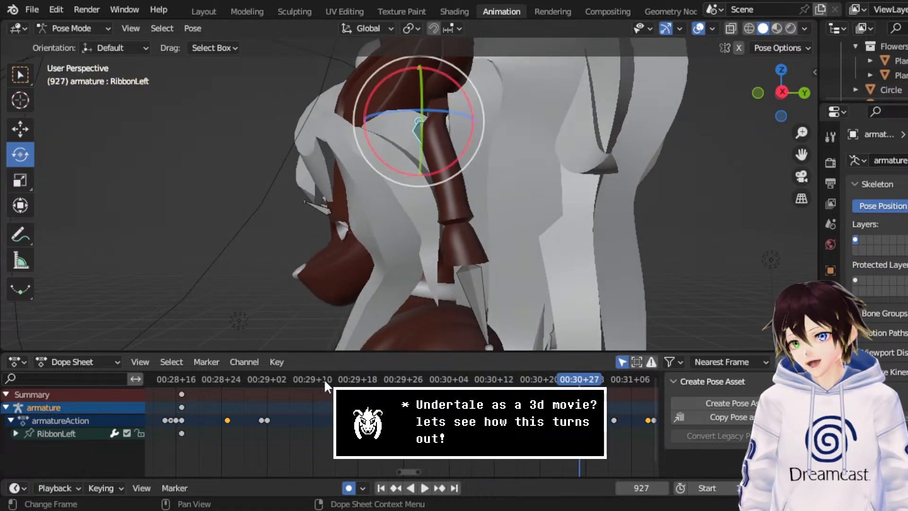
middle_drag(497, 228, 521, 227)
key(space)
key(space)
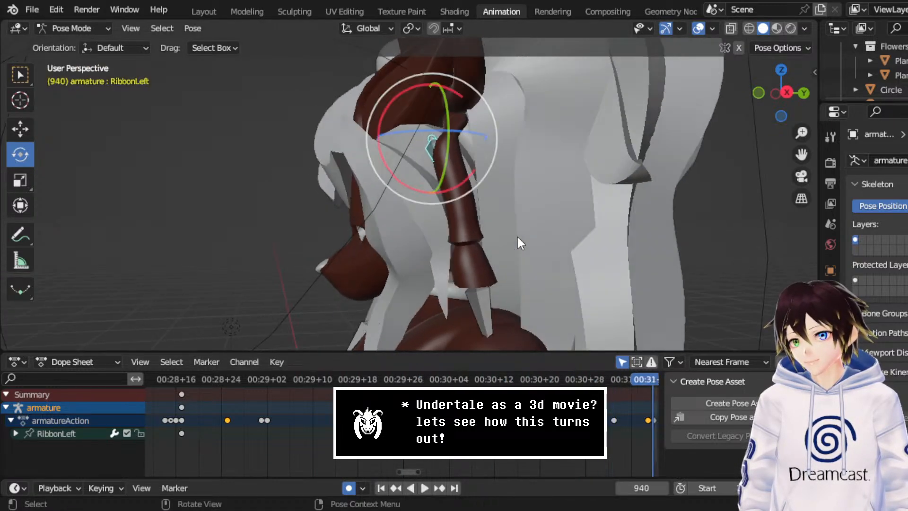
- At frame 919, rotate the RibbonLeft bone so the ribbon swings forward toward the face, refining the angle from the side
click(448, 379)
key(space)
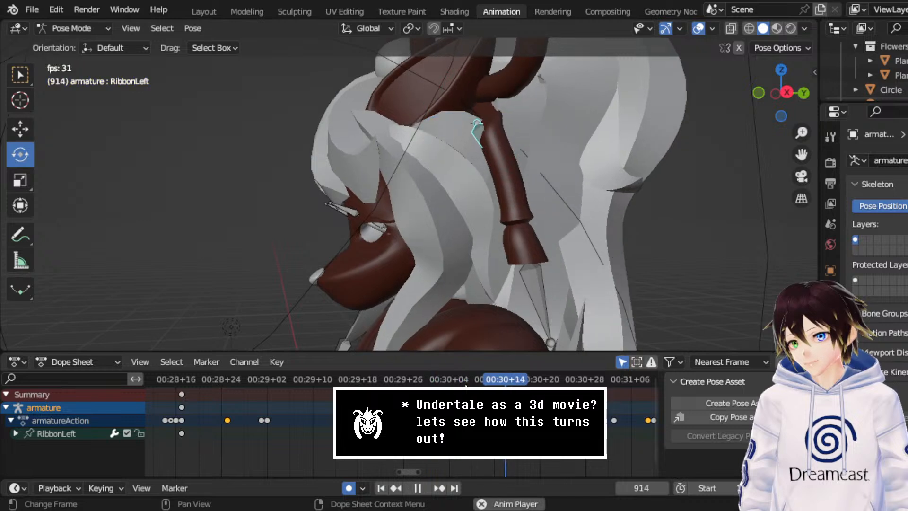
key(space)
drag(513, 178, 494, 189)
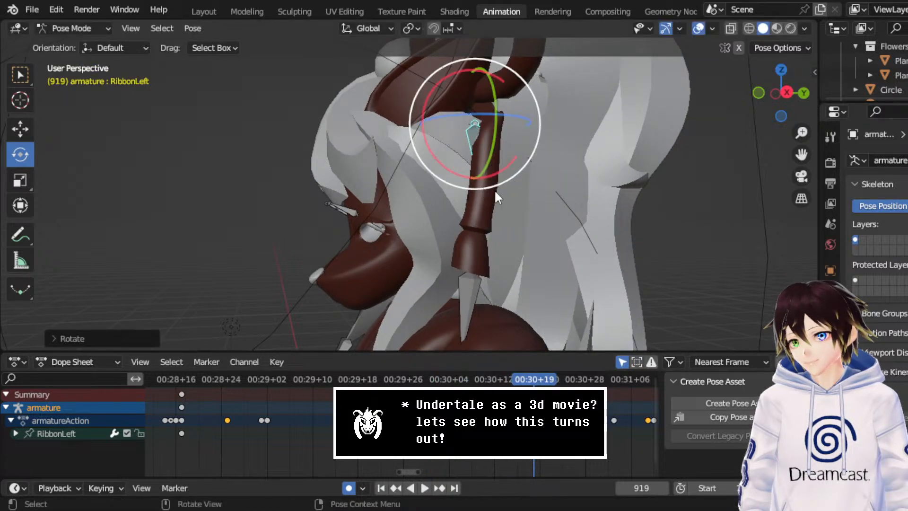
middle_drag(494, 189, 557, 199)
drag(572, 152, 600, 153)
middle_drag(600, 152, 528, 156)
mouse_move(525, 157)
mouse_down()
mouse_move(527, 167)
mouse_move(534, 157)
mouse_up()
- Replay from about frame 882 and, at frame 936, rotate the RibbonLeft bone so the ribbon swings backward
click(332, 374)
key(space)
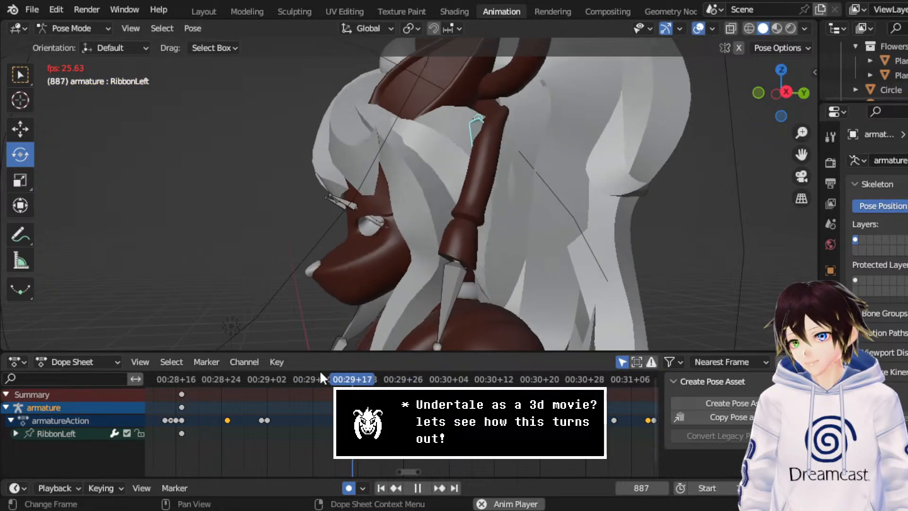
key(space)
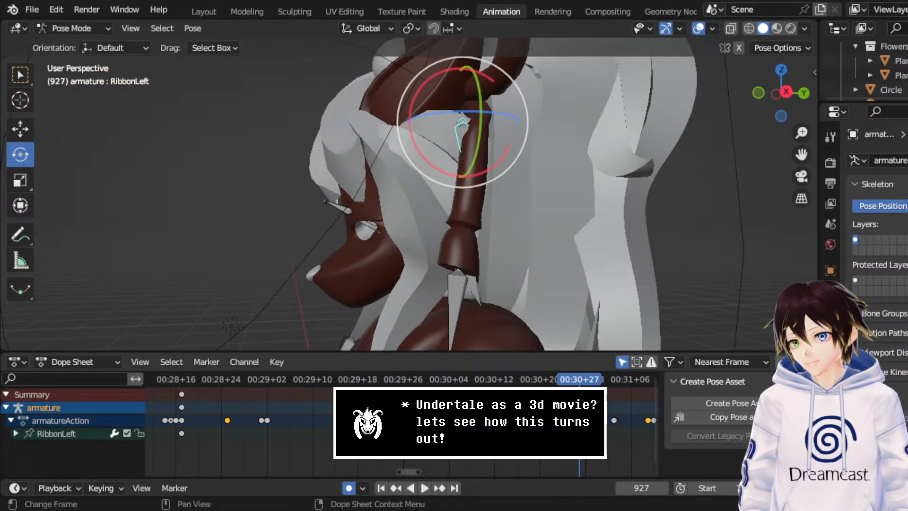
drag(579, 383, 630, 383)
drag(469, 197, 488, 189)
middle_drag(488, 189, 381, 152)
drag(381, 156, 400, 184)
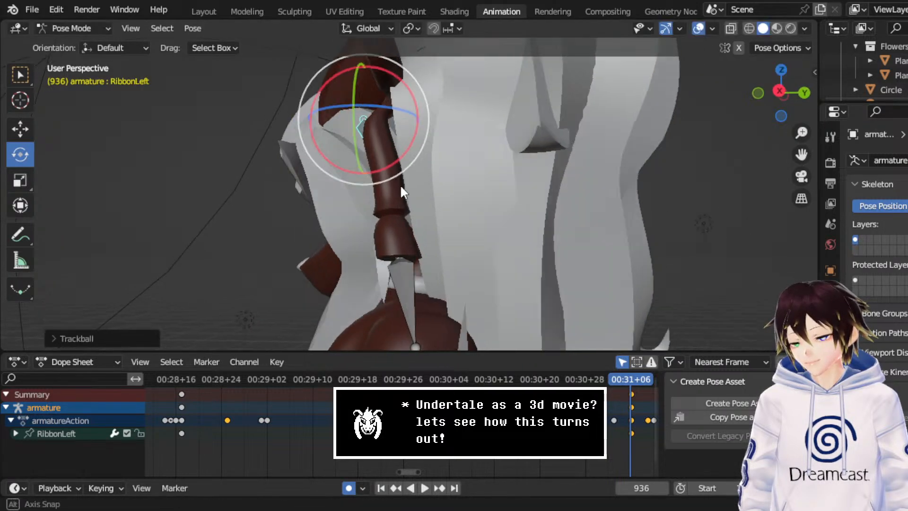
- Play on to frame 954 and rotate the RibbonLeft bone forward, refining the ribbon's pose from the side and front
middle_drag(400, 184, 576, 251)
middle_drag(577, 421, 410, 420)
key(space)
key(space)
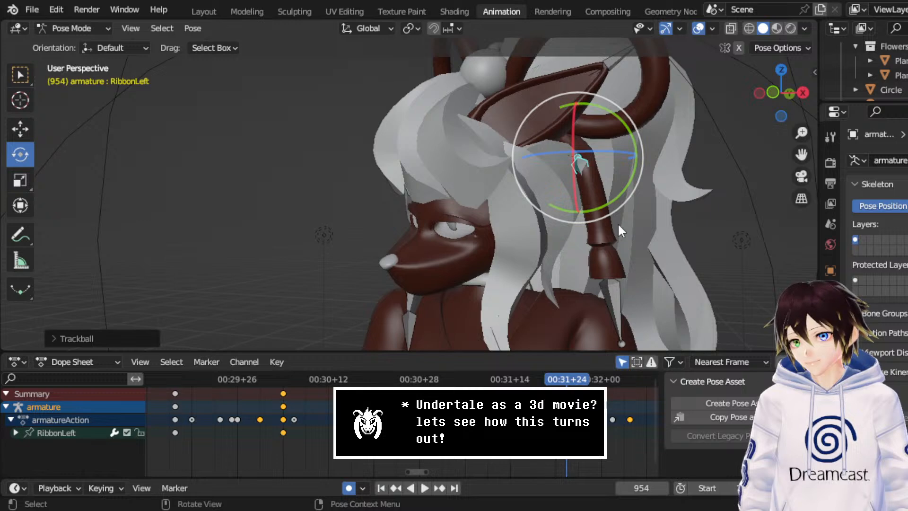
middle_drag(620, 231, 535, 201)
drag(525, 193, 497, 220)
middle_drag(500, 220, 618, 214)
drag(591, 191, 590, 195)
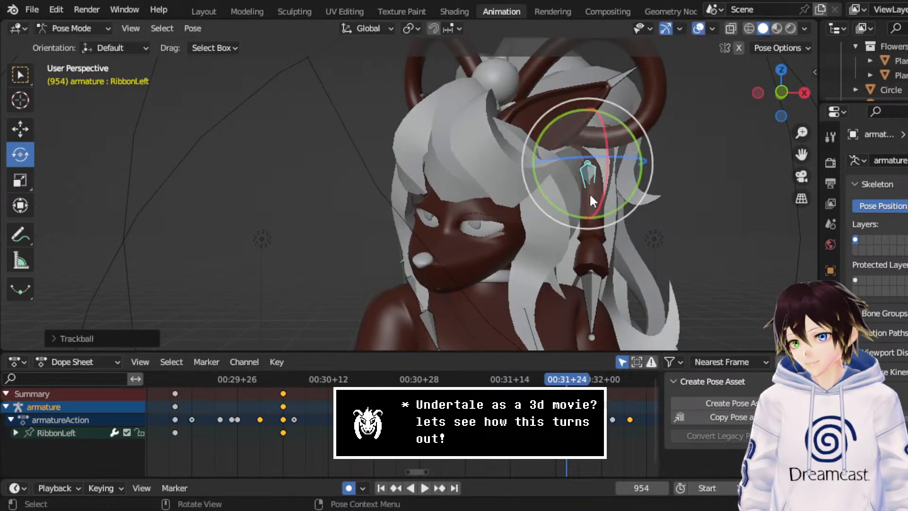
middle_drag(590, 195, 555, 187)
drag(545, 185, 544, 186)
middle_drag(544, 186, 562, 187)
- Replay the swing up to frame 977 and rotate the RibbonLeft bone there so the ribbon swings backward
drag(261, 376, 225, 373)
key(space)
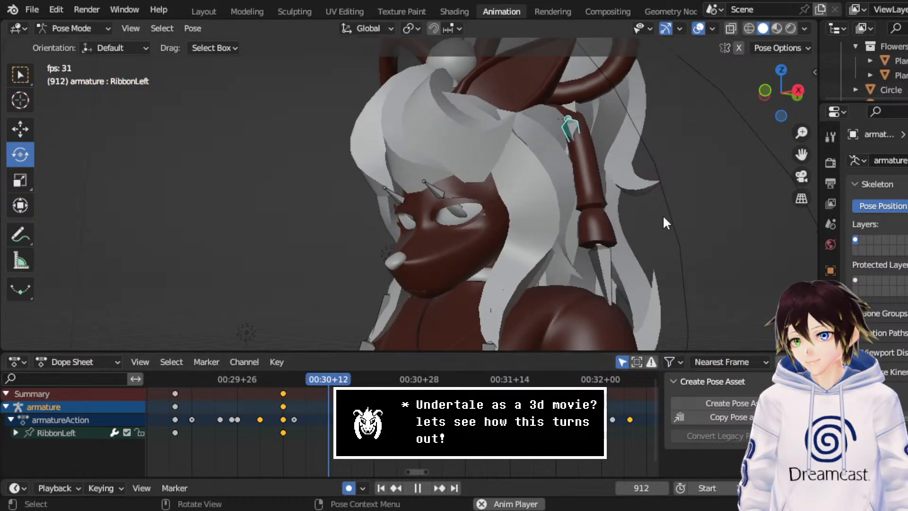
key(space)
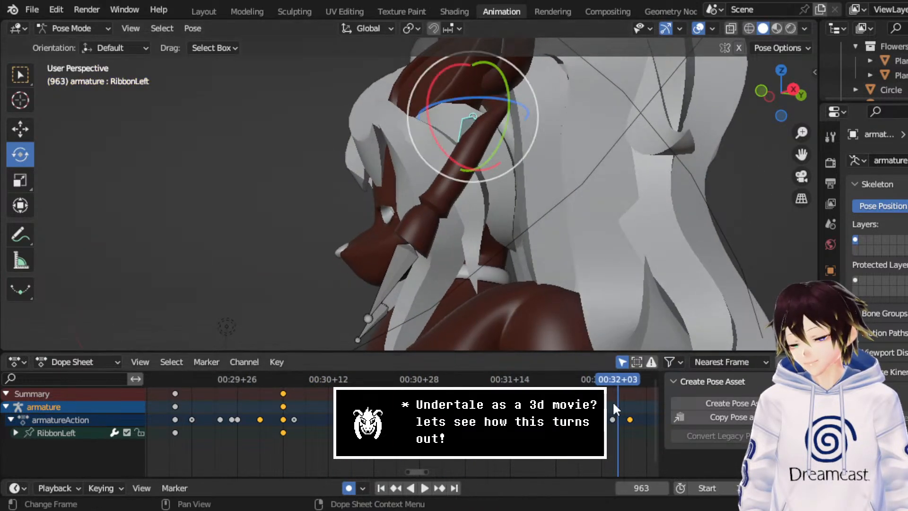
key(space)
key(space)
middle_drag(492, 420, 399, 416)
scroll(399, 417, down, 3)
key(space)
key(space)
key(r)
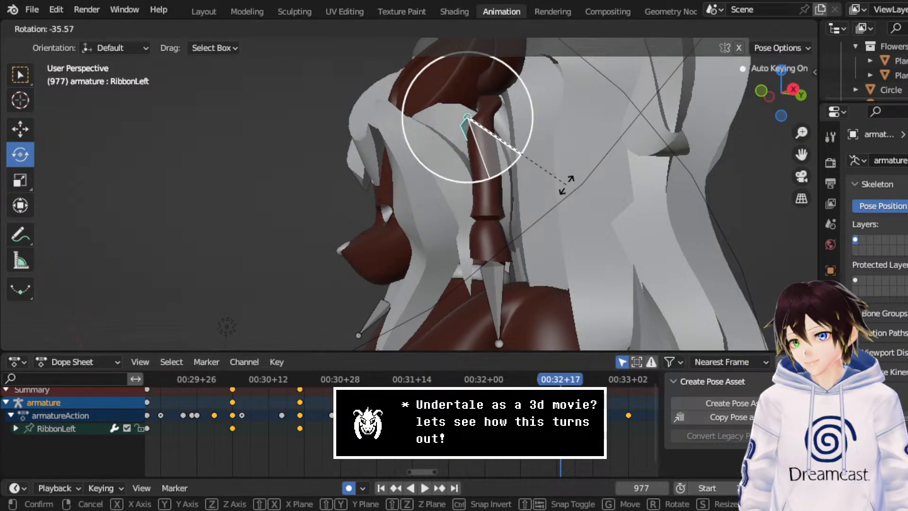
click(586, 187)
- Replay the swing and, at about frame 987, rotate the RibbonLeft bone forward so the ribbon hangs down
click(404, 379)
key(space)
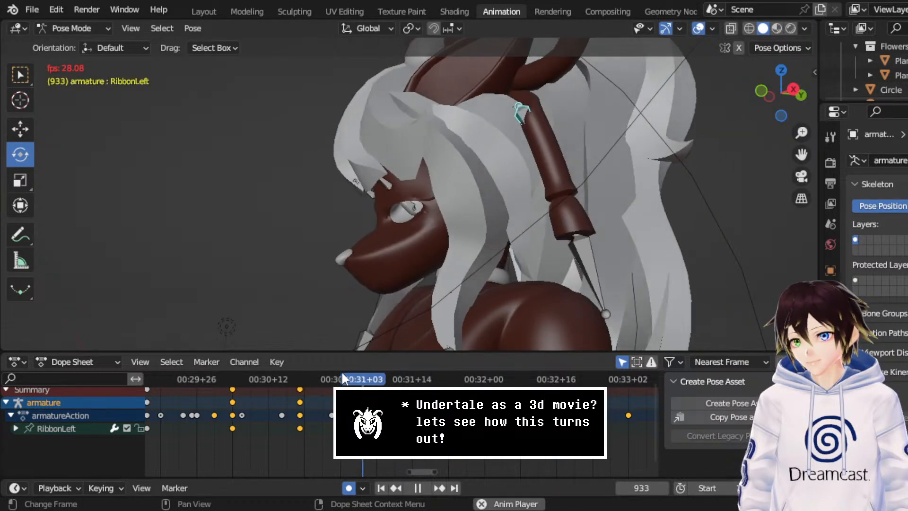
key(space)
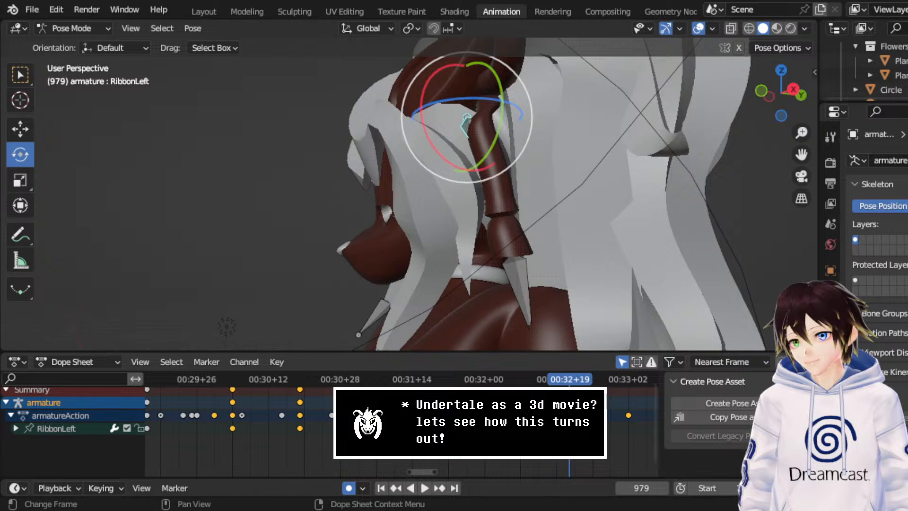
key(space)
key(space)
drag(510, 169, 488, 179)
key(space)
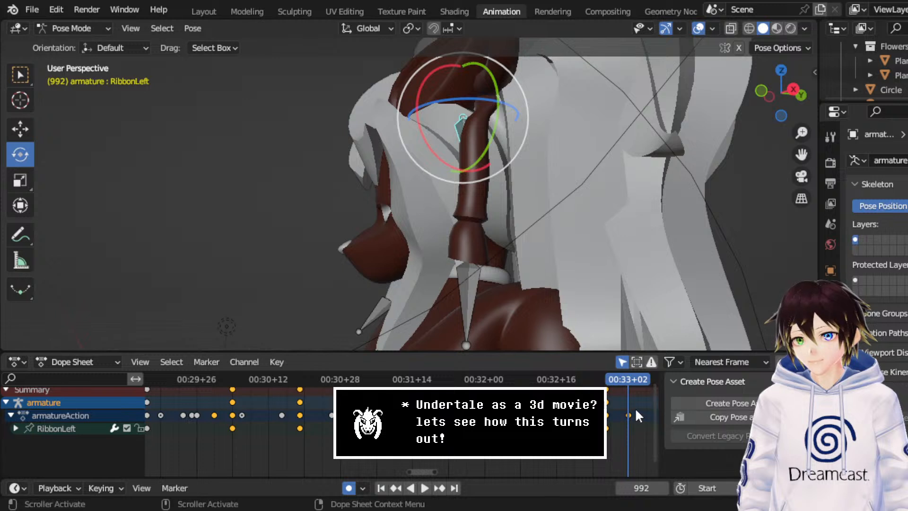
- Shift the last RibbonLeft keyframe from about frame 987 to about frame 994 and replay the swing
middle_drag(639, 413, 496, 420)
click(600, 408)
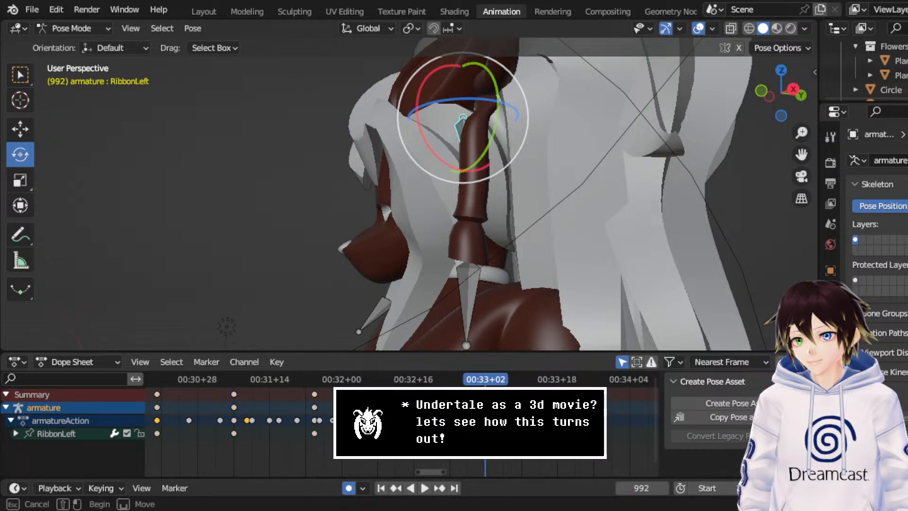
drag(463, 421, 497, 420)
scroll(402, 420, down, 6)
scroll(242, 385, down, 2)
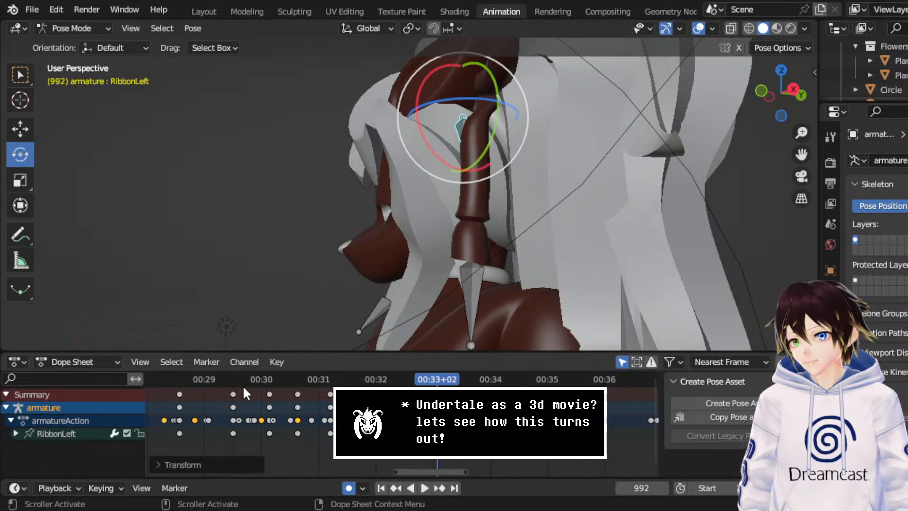
click(228, 377)
key(space)
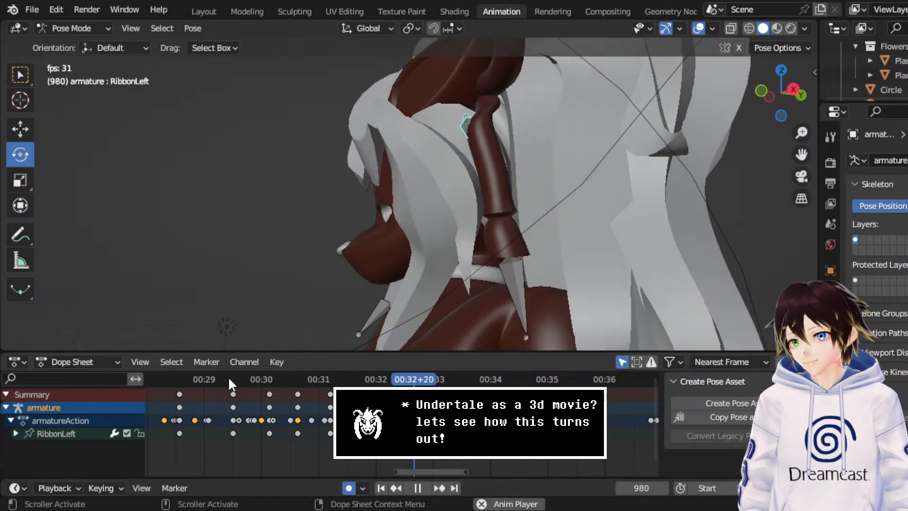
key(space)
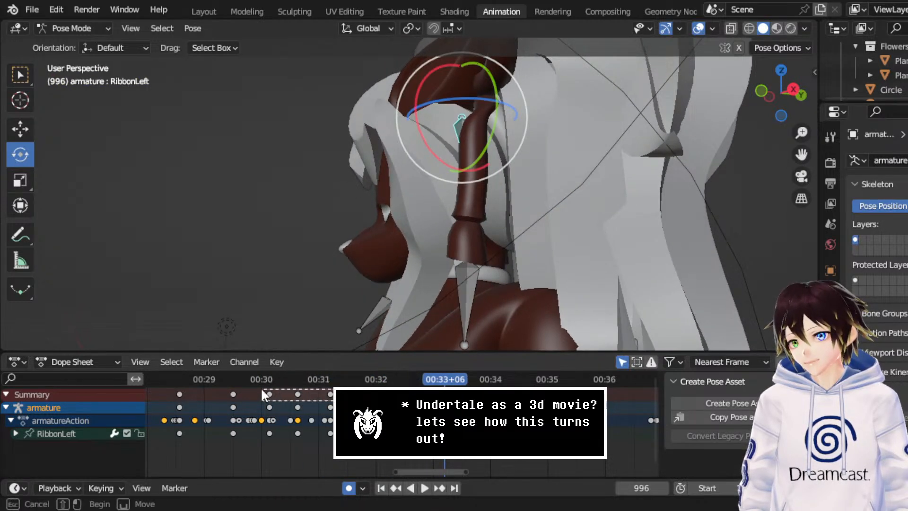
- Change the handle type of the RibbonLeft keyframes from about frame 900 onward and replay the motion to frame 1017
right_click(262, 388)
mouse_move(239, 379)
click(315, 426)
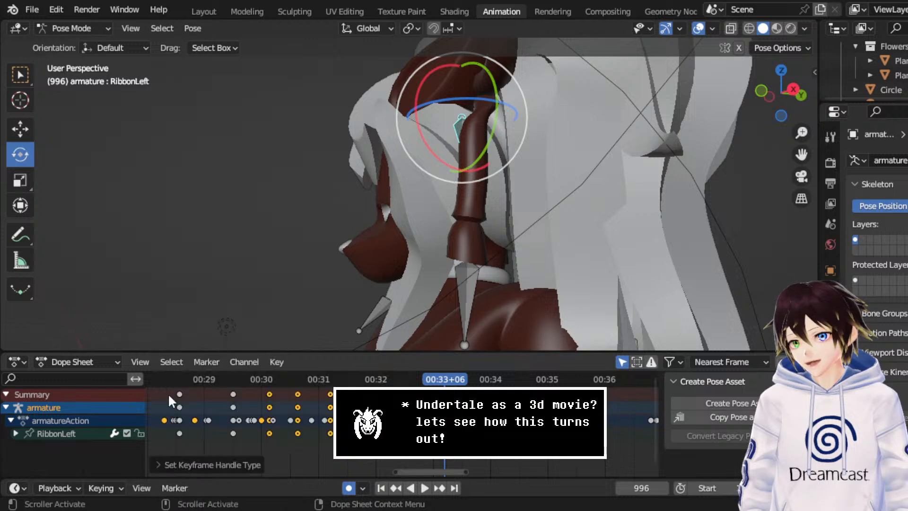
scroll(231, 390, down, 3)
click(255, 379)
key(space)
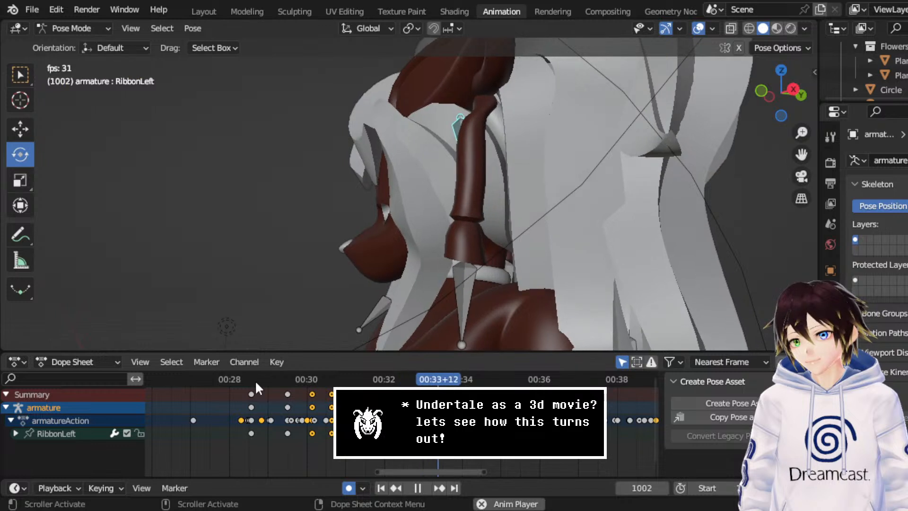
key(space)
- Change the handle type of the later RibbonLeft keyframes again and replay the swing to frame 1056
scroll(459, 426, up, 7)
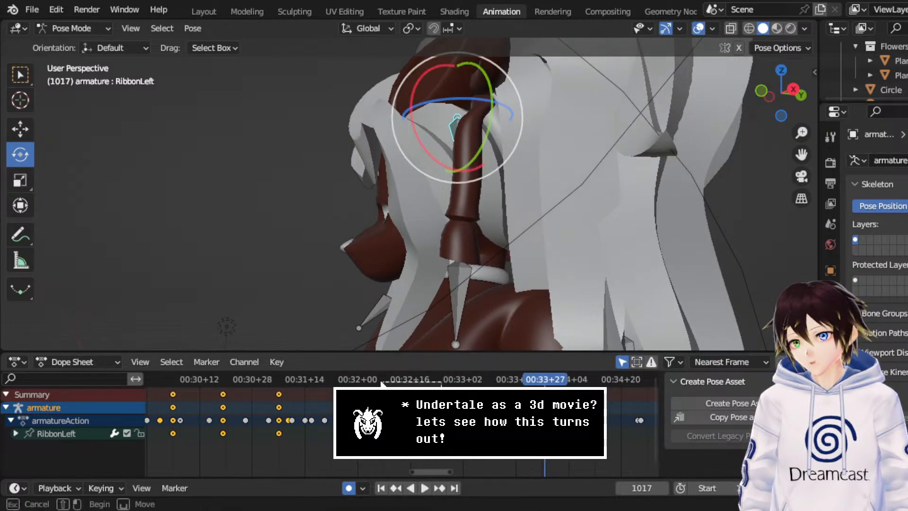
right_click(353, 380)
mouse_move(382, 381)
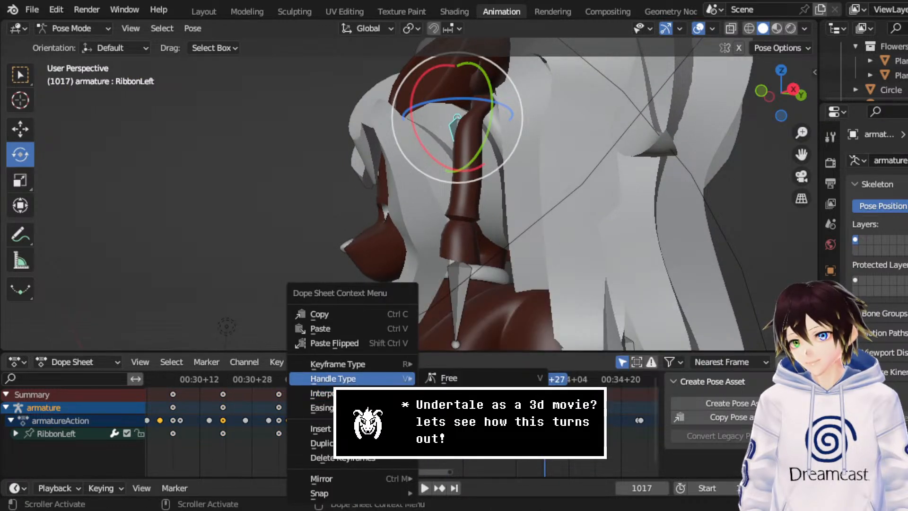
click(452, 378)
right_click(379, 379)
mouse_move(420, 384)
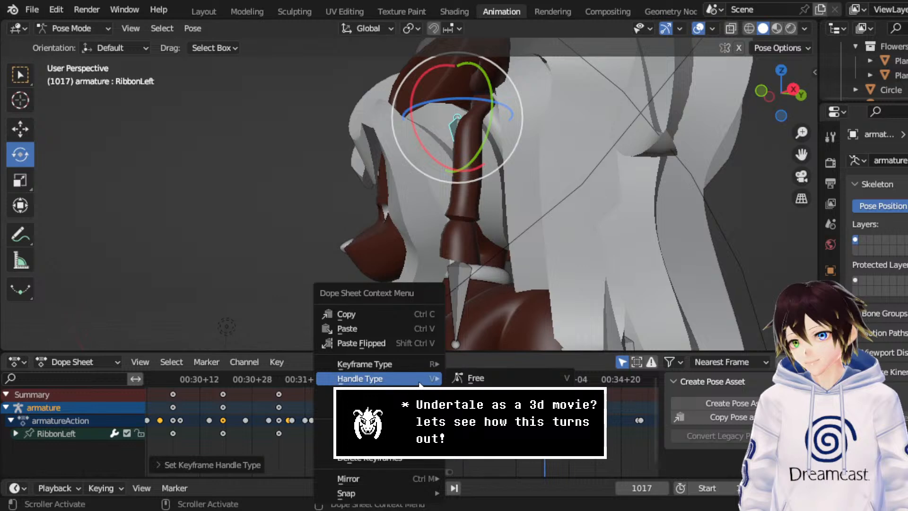
click(489, 437)
click(258, 382)
key(space)
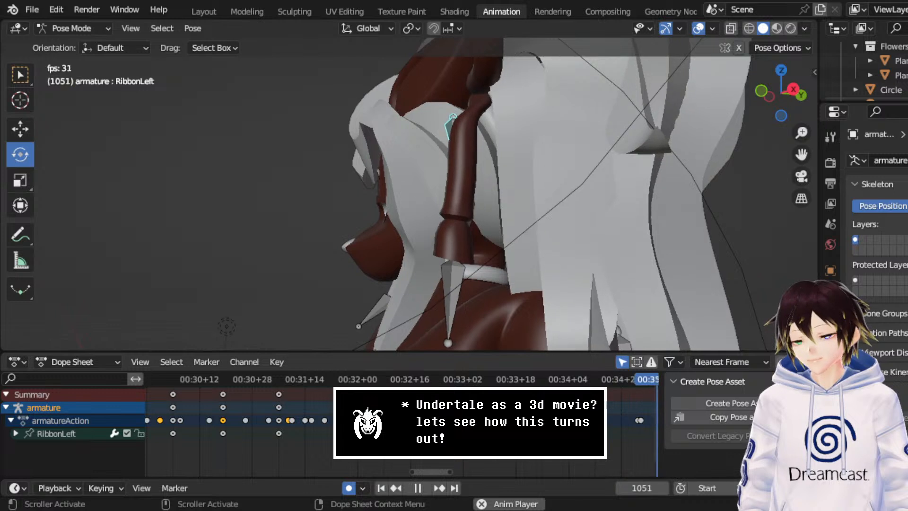
key(space)
scroll(402, 416, down, 4)
- Save the file and play the animation from frame 1056 to 1126, viewing the ribbon from the front
key(ctrl+s)
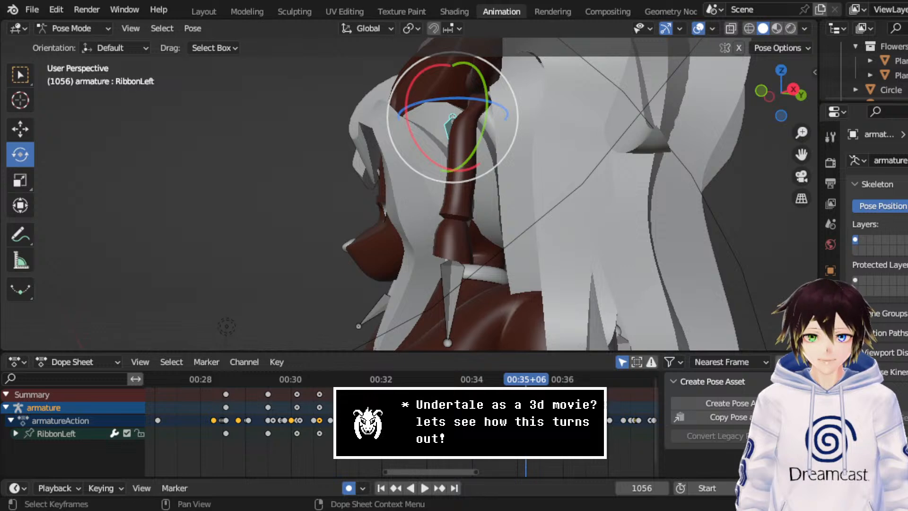
key(ctrl+s)
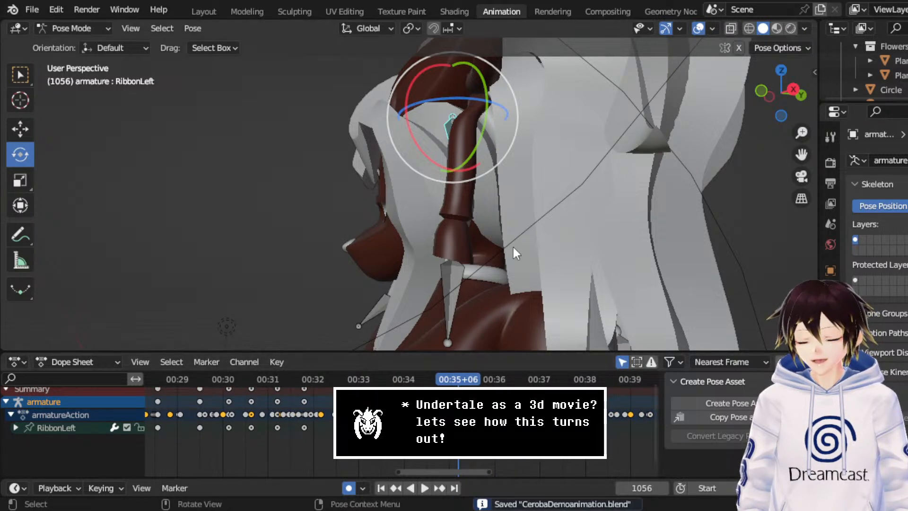
middle_drag(512, 245, 614, 220)
key(space)
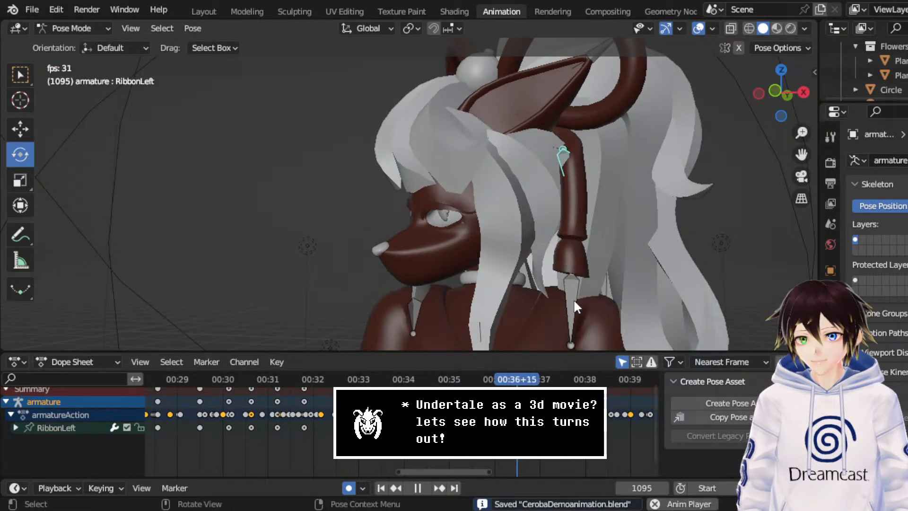
key(space)
key(space)
key(space)
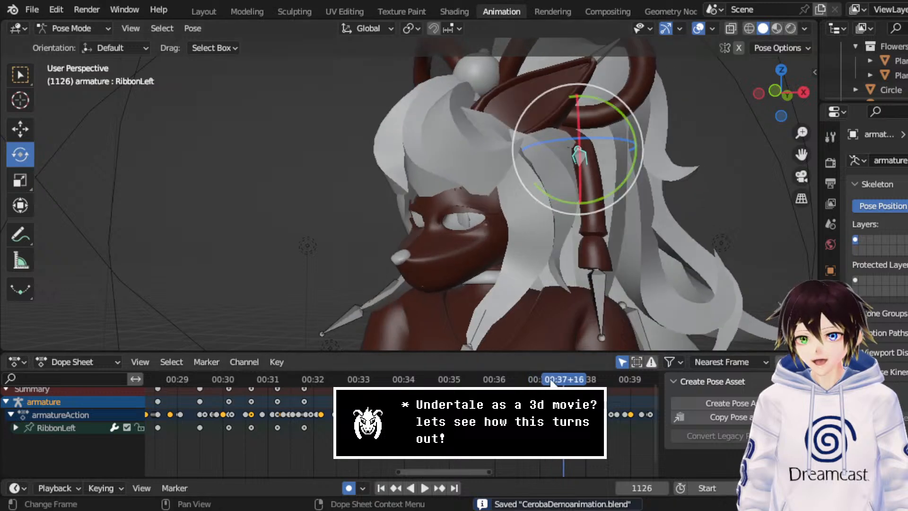
- At frame 1111, insert a Location, Rotation, Scale & Custom Properties keyframe for the RibbonLeft bone and save the file
click(541, 379)
key(space)
key(Escape)
right_click(581, 190)
click(581, 190)
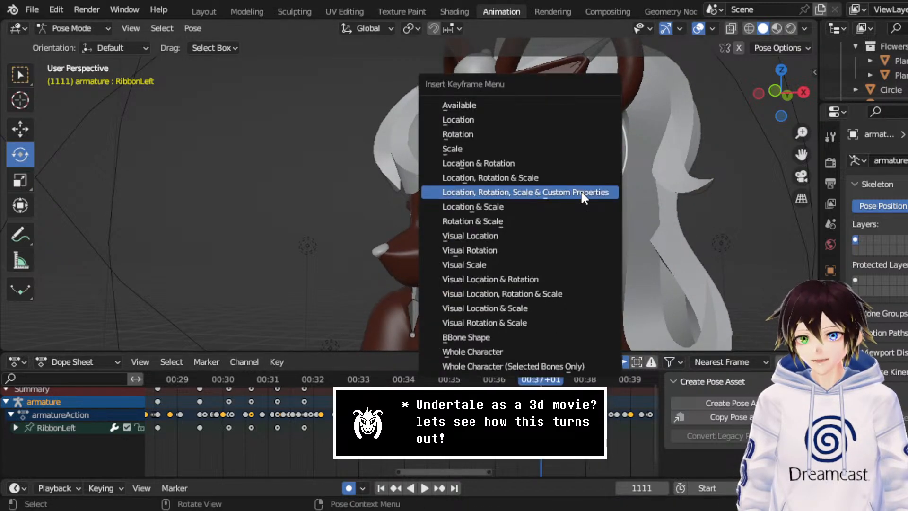
click(581, 190)
middle_drag(580, 189, 525, 219)
middle_drag(513, 443, 289, 449)
scroll(289, 450, down, 4)
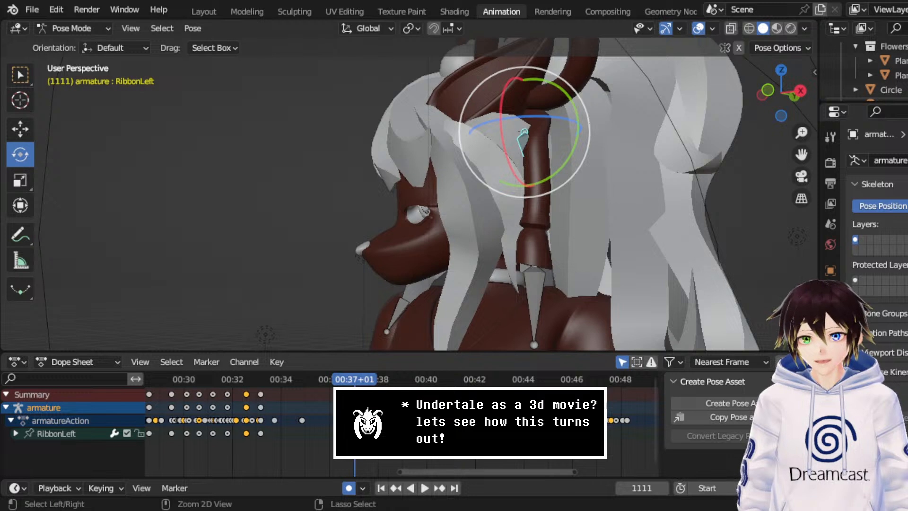
key(ctrl+s)
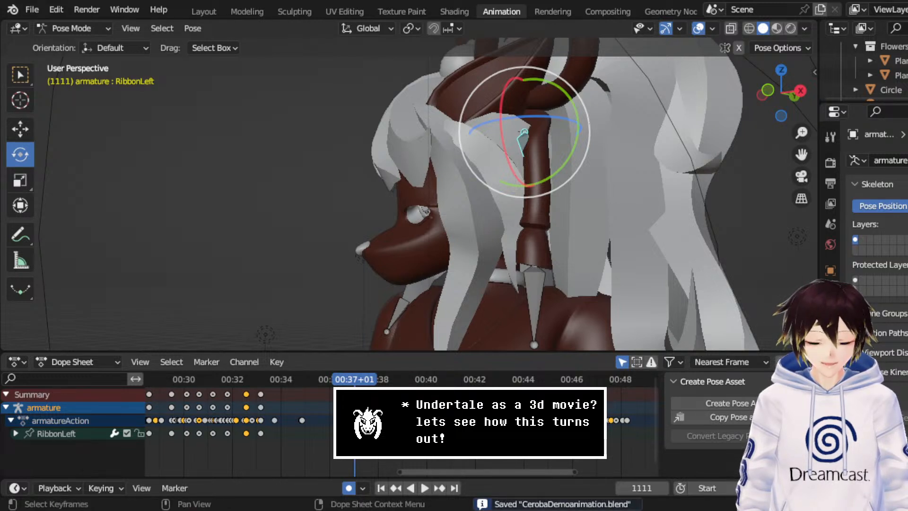
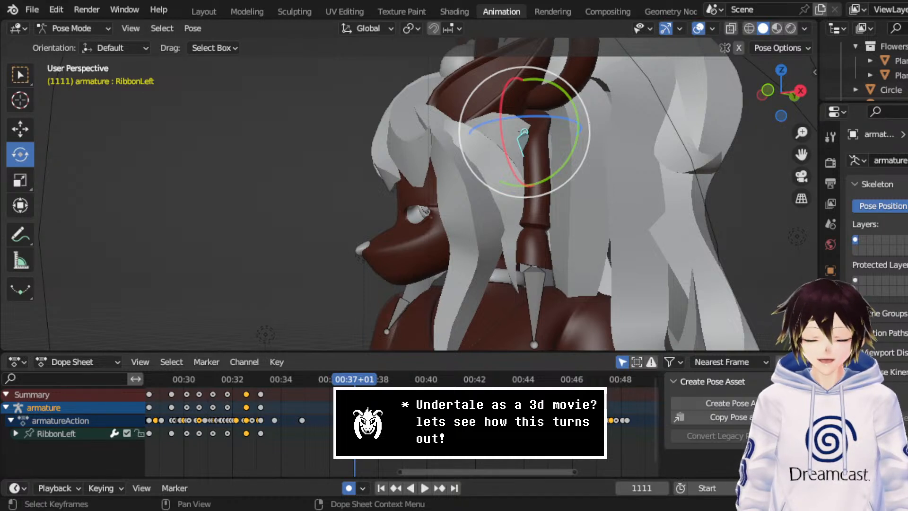
scroll(364, 425, up, 6)
middle_drag(364, 426, 412, 426)
scroll(411, 426, up, 4)
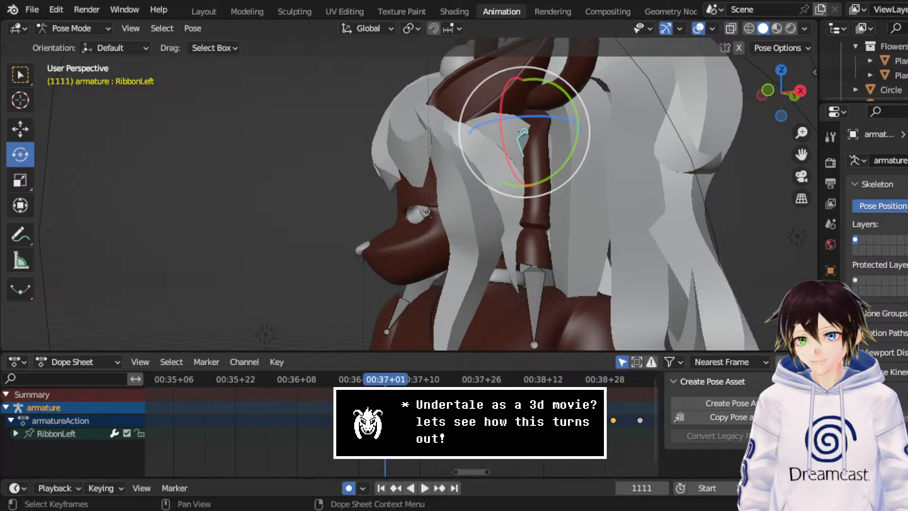
- Replay the ribbon swing from frame 1104 to 1131 and save the file
scroll(408, 426, up, 5)
middle_drag(408, 426, 363, 424)
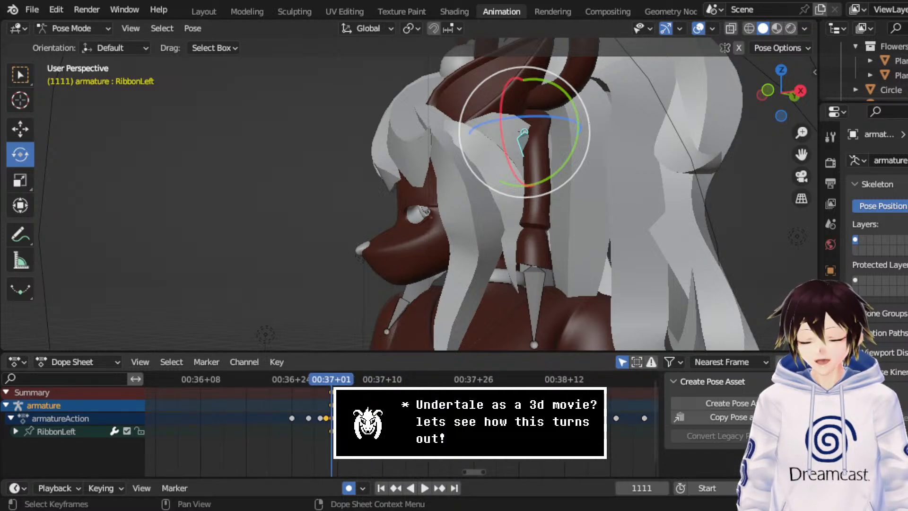
drag(331, 379, 290, 379)
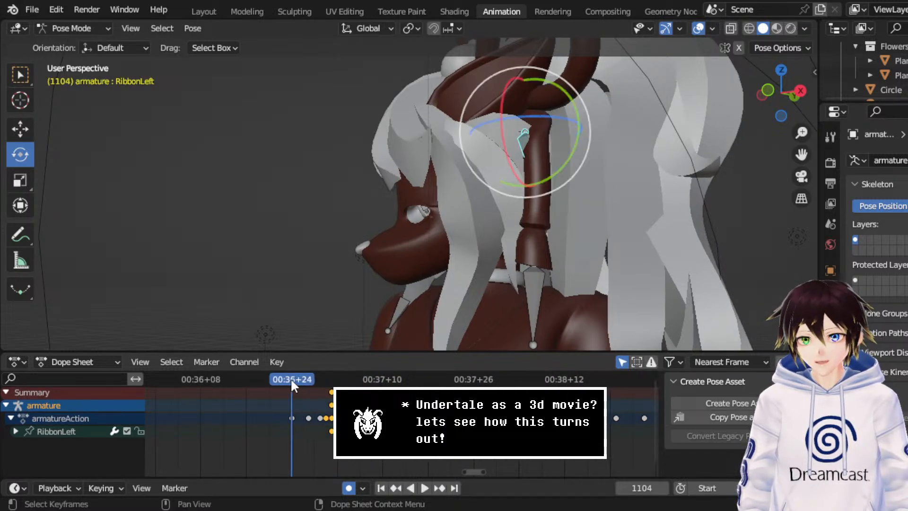
key(space)
key(Escape)
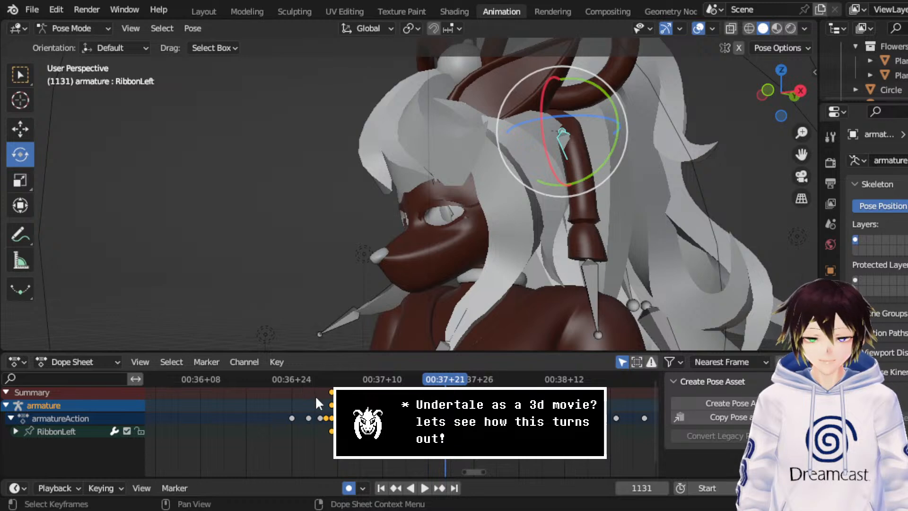
middle_drag(315, 395, 287, 391)
key(ctrl+s)
click(306, 377)
key(space)
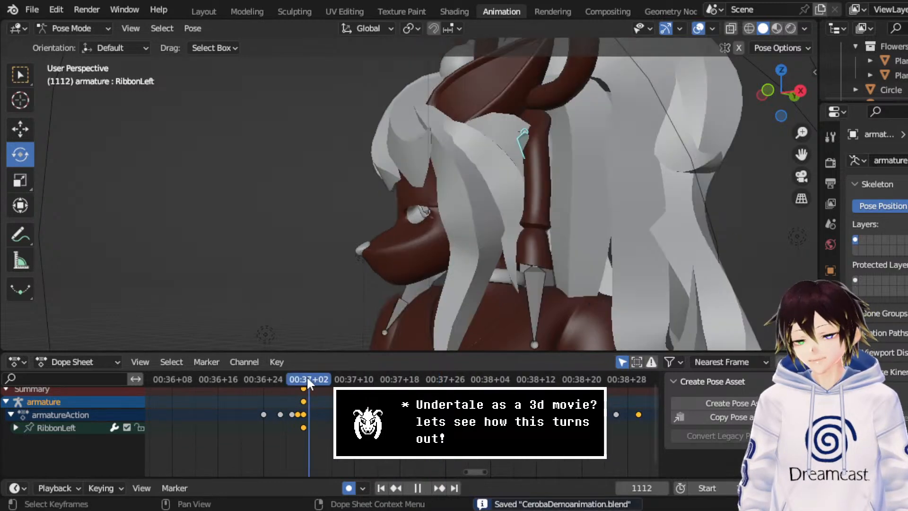
key(Escape)
- Inspect the posed character in Material Preview shading at frame 1112 and return the viewport to Solid shading
click(777, 29)
scroll(548, 148, down, 5)
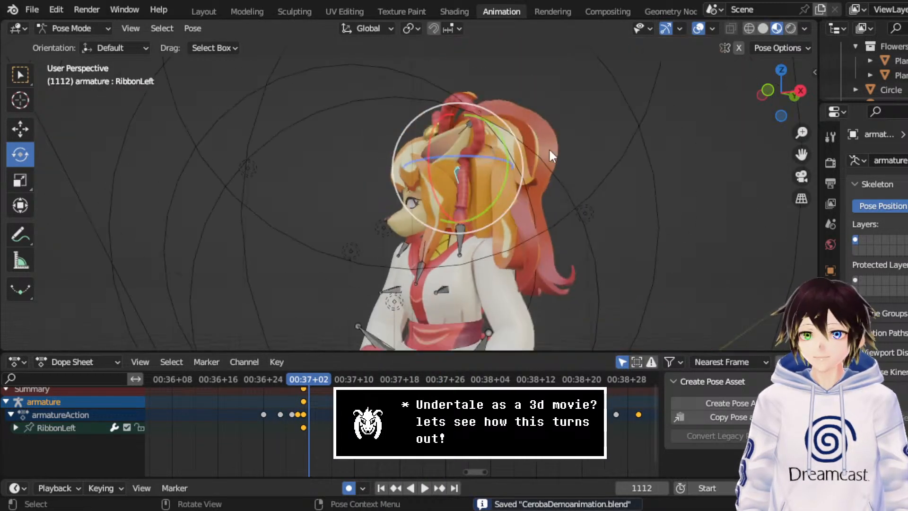
mouse_move(548, 149)
middle_down()
mouse_move(577, 192)
mouse_move(774, 128)
middle_up()
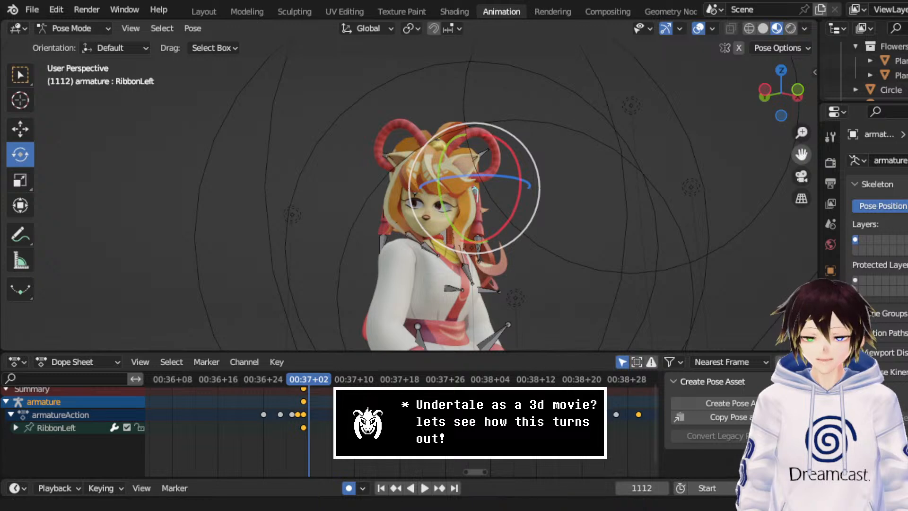
drag(801, 155, 773, 84)
scroll(645, 175, down, 2)
middle_drag(483, 174, 380, 203)
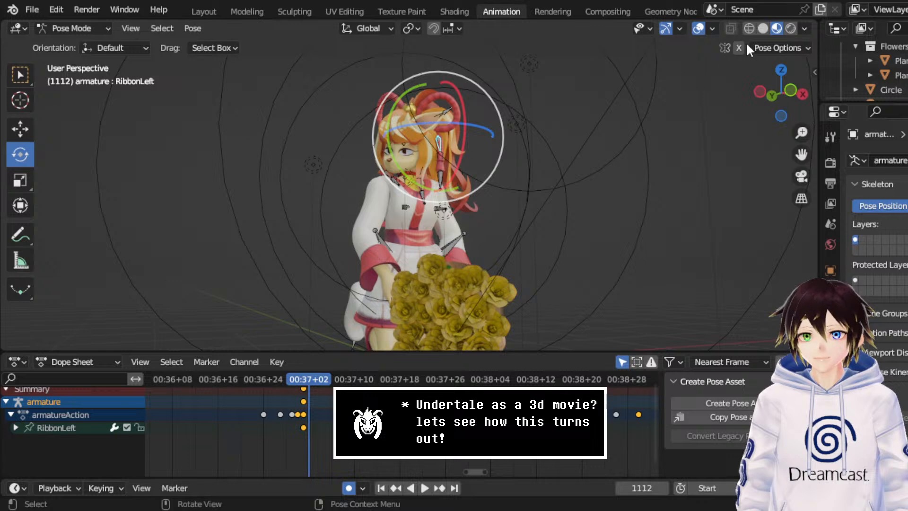
click(763, 30)
scroll(444, 171, up, 2)
mouse_move(501, 172)
middle_down()
mouse_move(444, 172)
mouse_move(425, 199)
middle_up()
scroll(472, 183, up, 1)
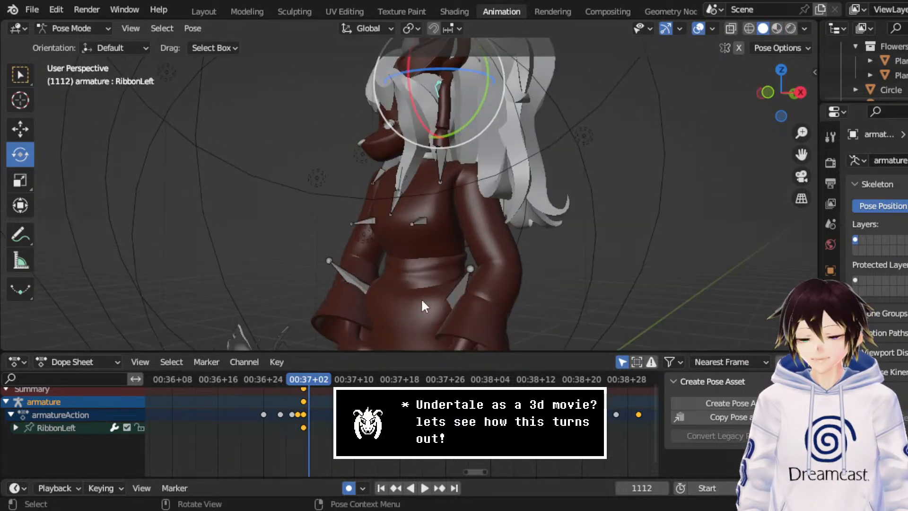
- Play the animation from frame 1111 to 1129 and rotate the RibbonLeft bone there
click(300, 379)
key(space)
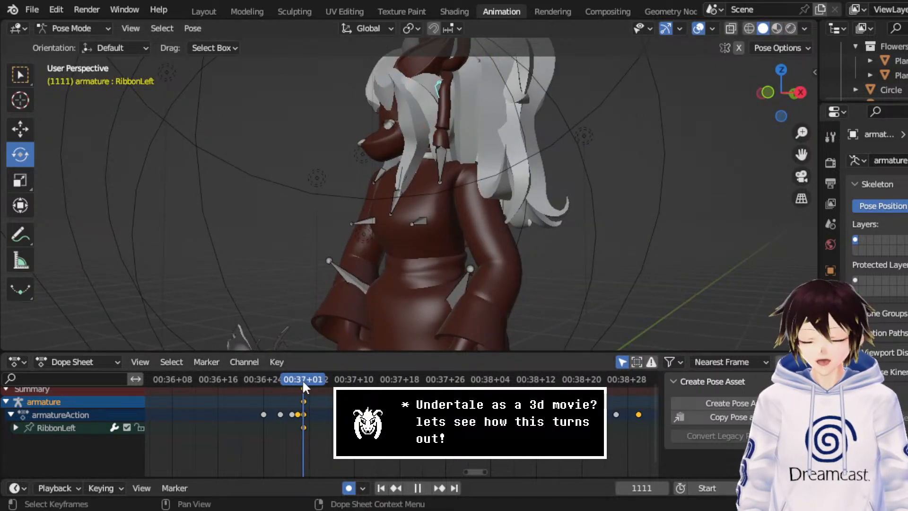
key(space)
middle_drag(370, 225, 371, 223)
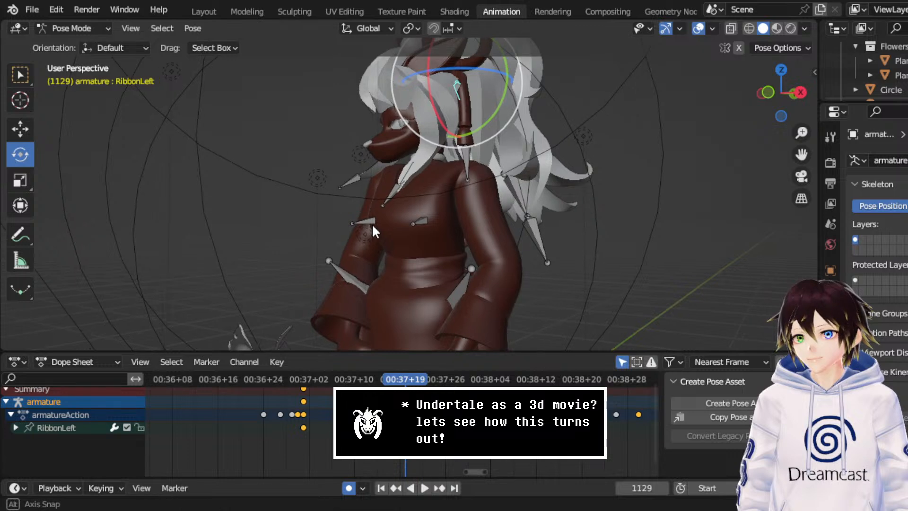
middle_drag(463, 200, 509, 198)
drag(480, 102, 474, 92)
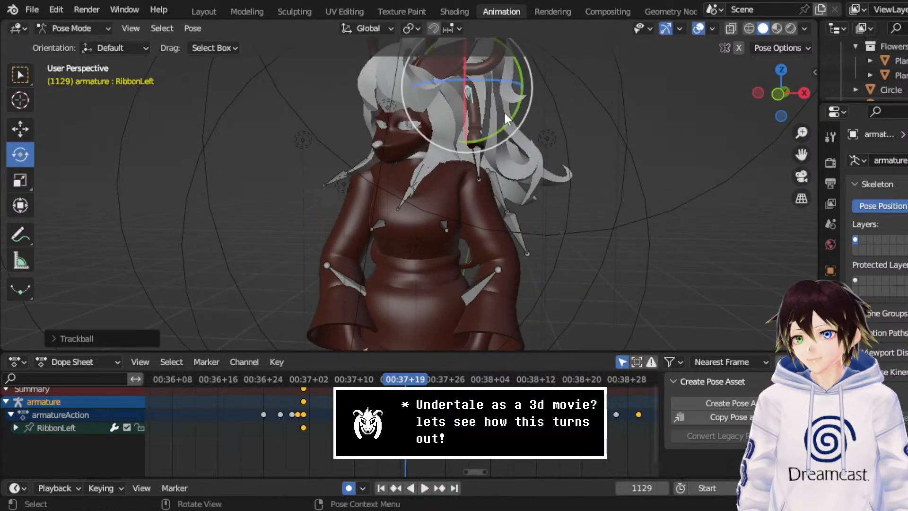
drag(512, 120, 479, 105)
middle_drag(466, 105, 379, 105)
middle_drag(439, 131, 468, 135)
- Replay the ribbon motion from frame 1110 to 1130 and examine the ribbon from the side
click(300, 378)
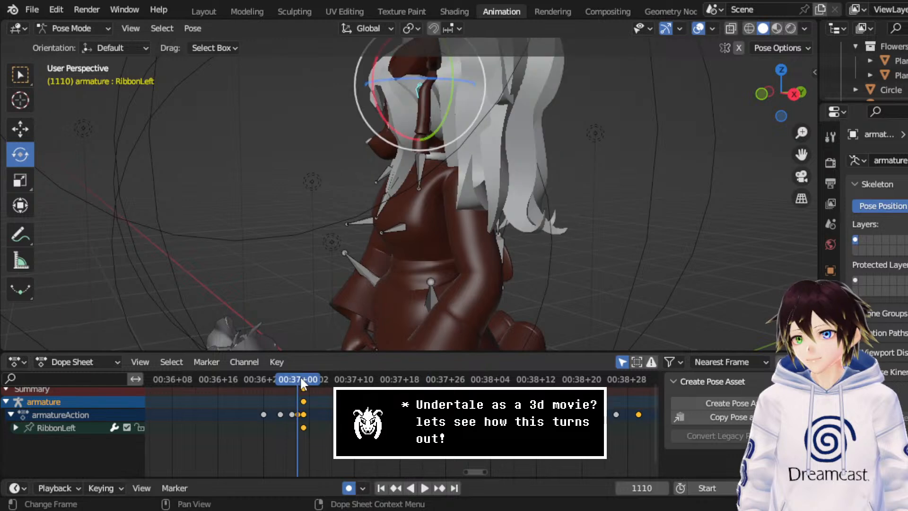
key(space)
key(space)
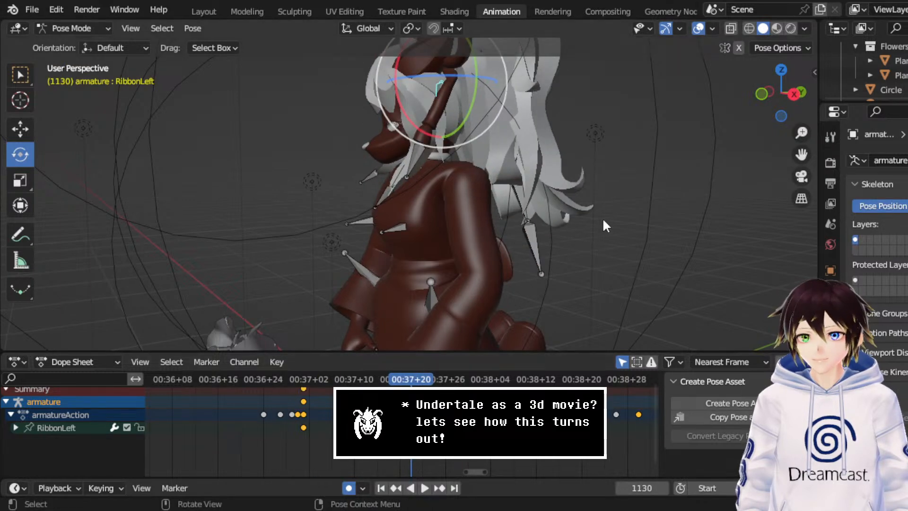
middle_drag(785, 163, 460, 264)
scroll(299, 425, up, 2)
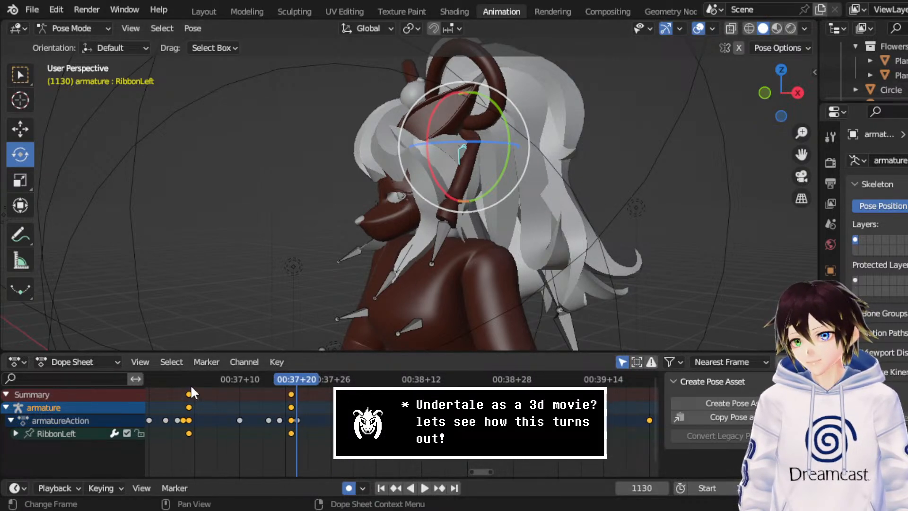
- Play on to frame 1139 and move the RibbonLeft keyframe at frame 1129 to frame 1125
key(space)
key(space)
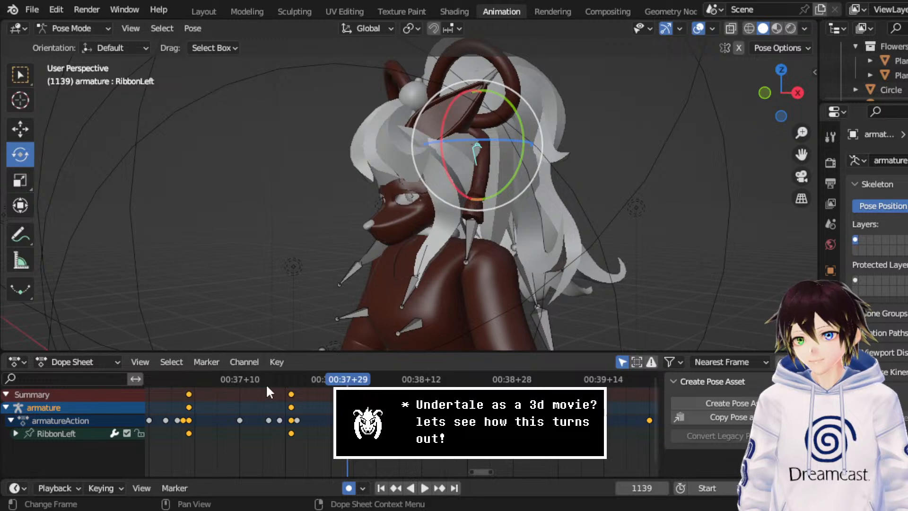
key(g)
click(268, 395)
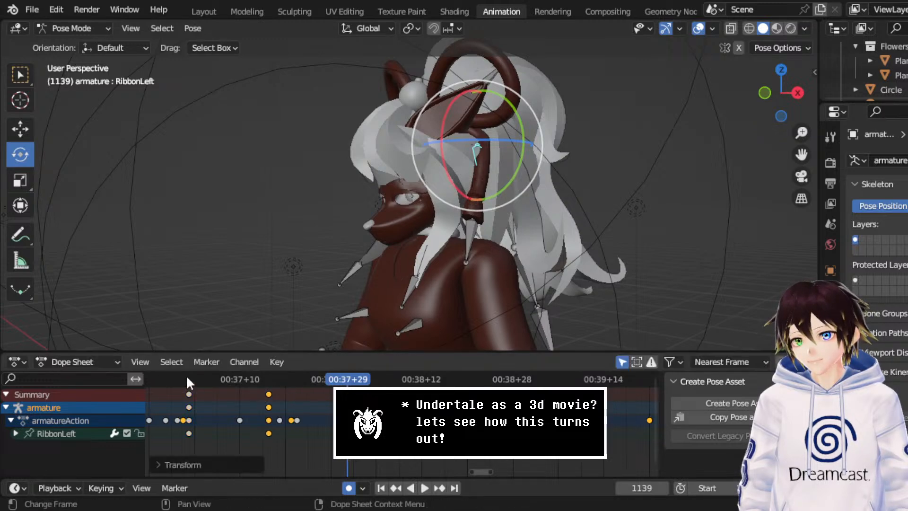
- Play the animation from frame 1111 to 1147 and rotate the RibbonLeft bone about -28 degrees there in side view
click(186, 376)
key(space)
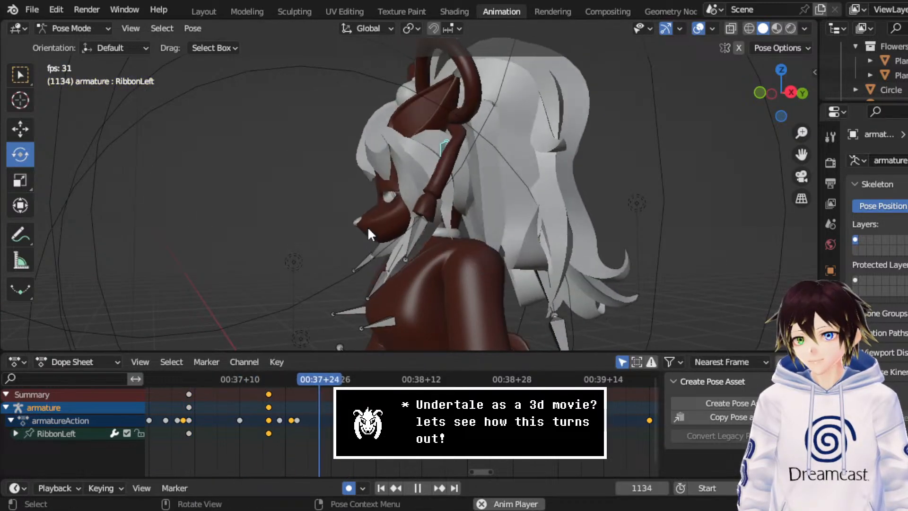
key(space)
middle_drag(367, 226, 453, 194)
key(r)
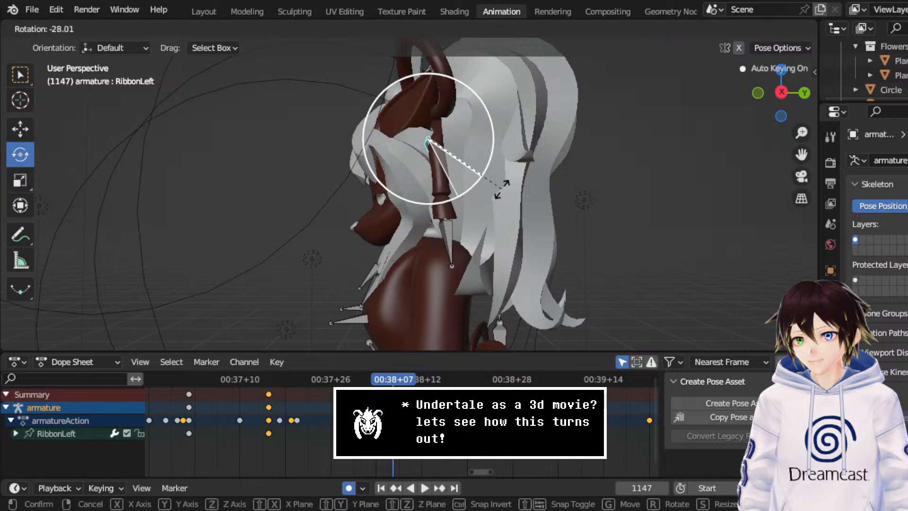
click(510, 187)
- Replay the swing from frame 1111 to 1159 and rotate the RibbonLeft bone at that frame
click(189, 379)
key(space)
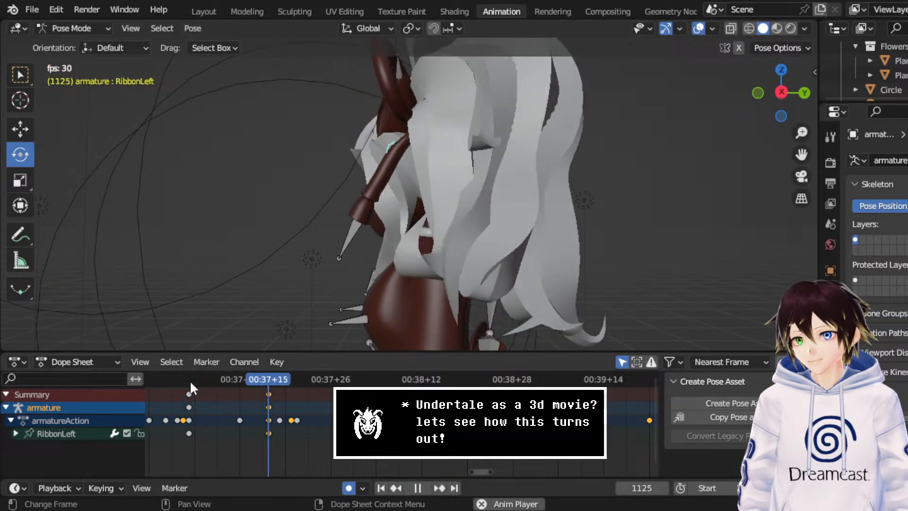
key(space)
key(r)
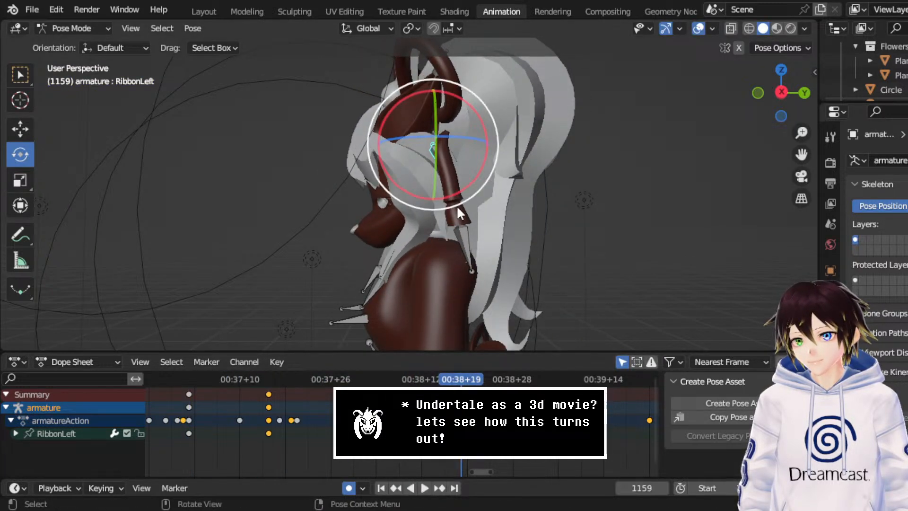
click(461, 230)
- Replay the ribbon swing twice from about frame 1111, stopping at frames 1165 and 1168
middle_drag(461, 231, 450, 202)
click(190, 378)
key(space)
key(space)
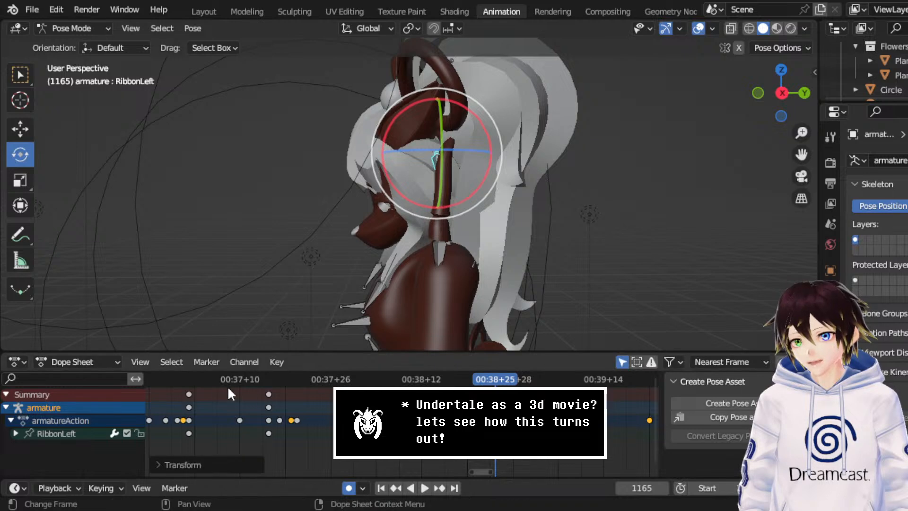
click(186, 380)
key(space)
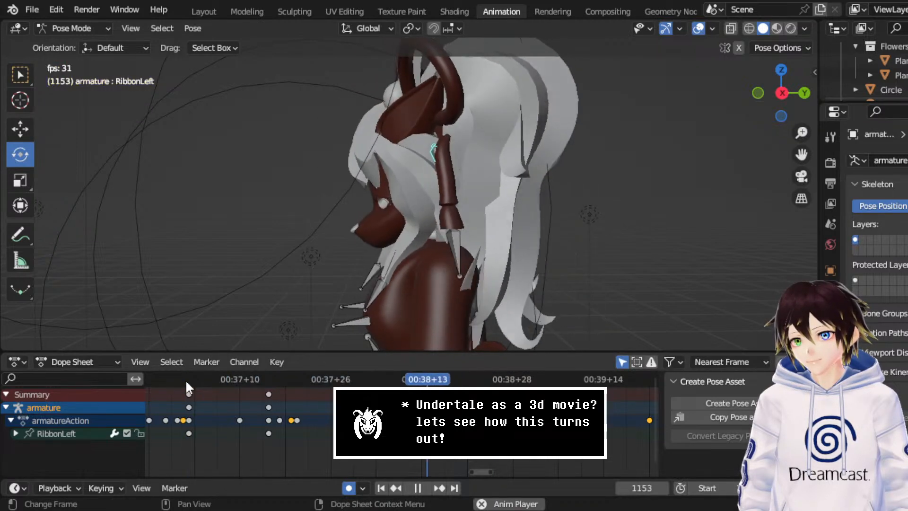
key(space)
- Change the handle type of the RibbonLeft keyframes from frame 1125 onward, replay to frame 1216 and save the file
right_click(251, 386)
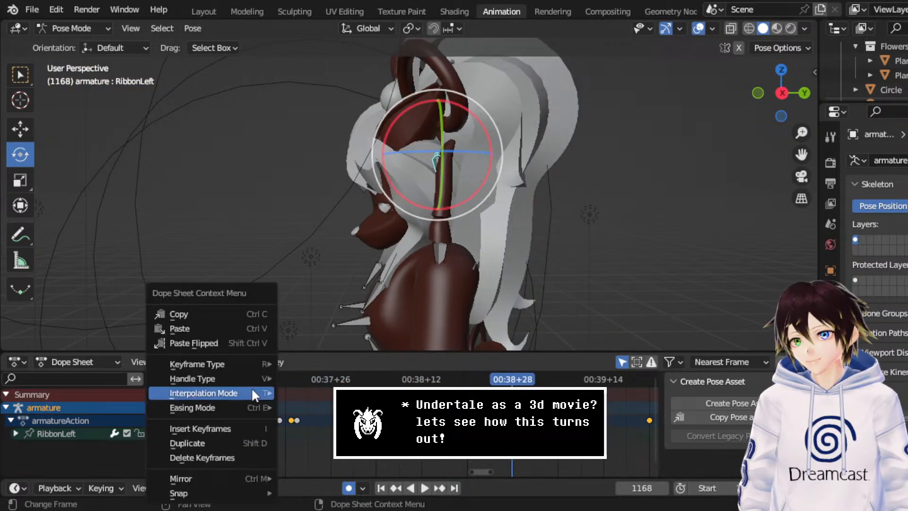
mouse_move(248, 386)
click(303, 424)
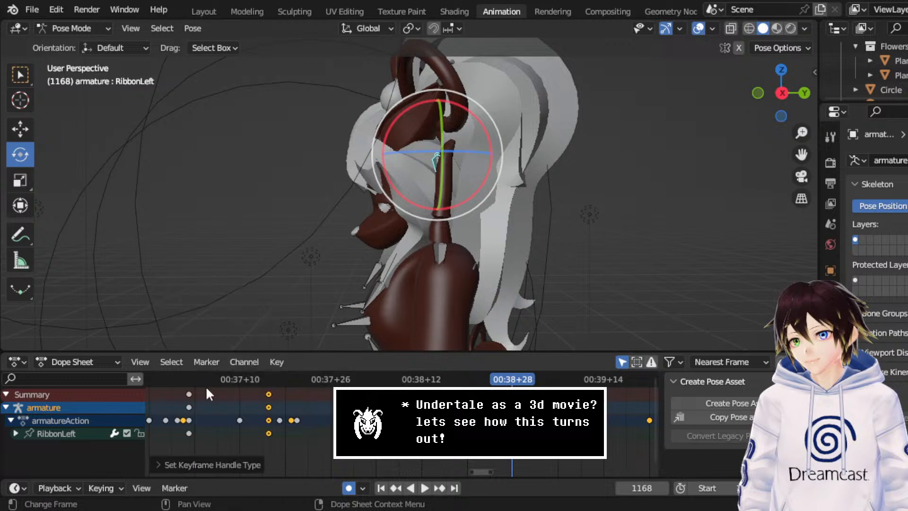
click(183, 378)
key(space)
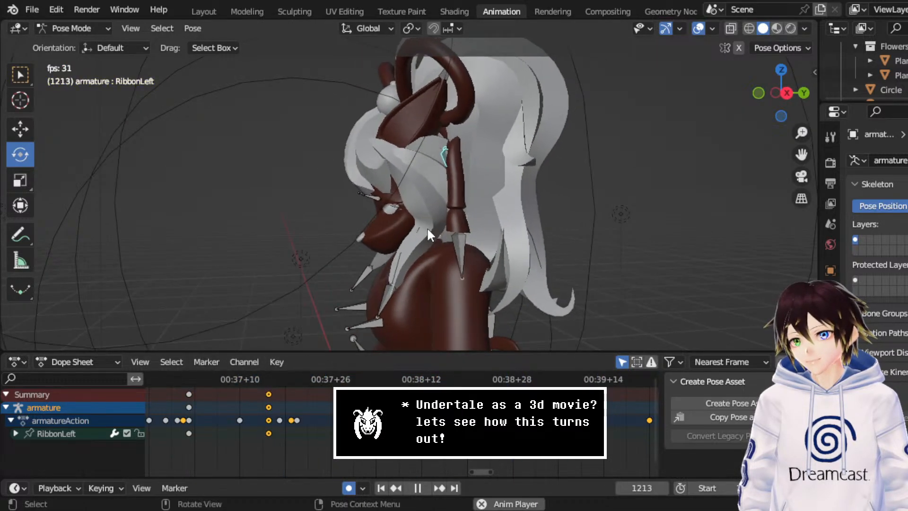
key(space)
key(ctrl+s)
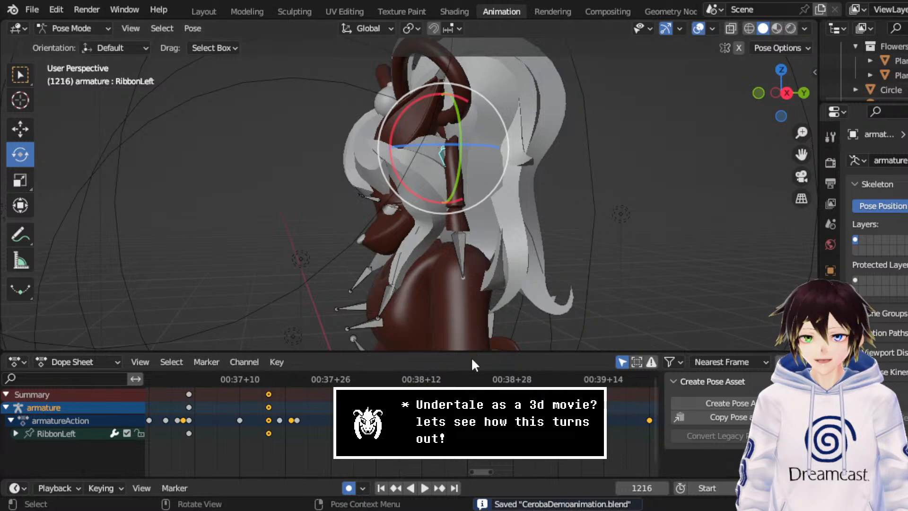
- Examine the ribbon's movement between frames 1204 and 1229 by replaying and stepping through that stretch
scroll(473, 402, down, 2)
middle_drag(562, 425, 376, 423)
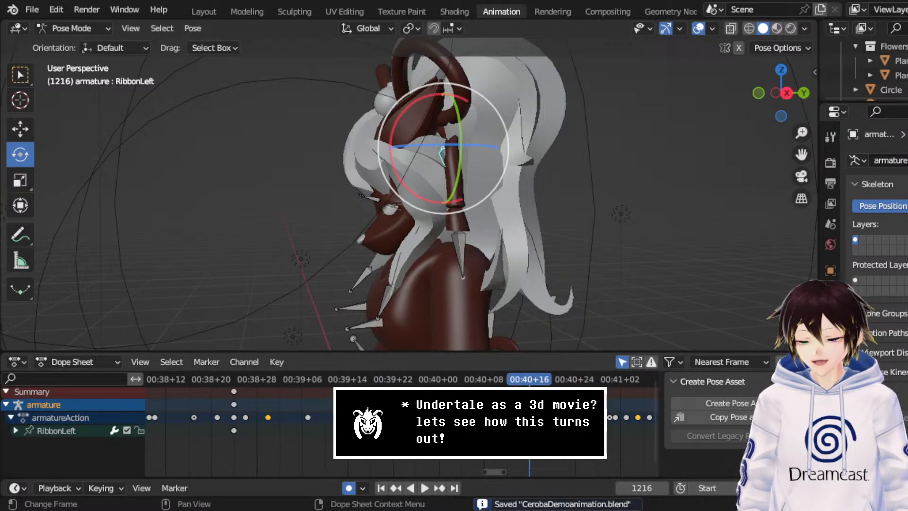
key(Down)
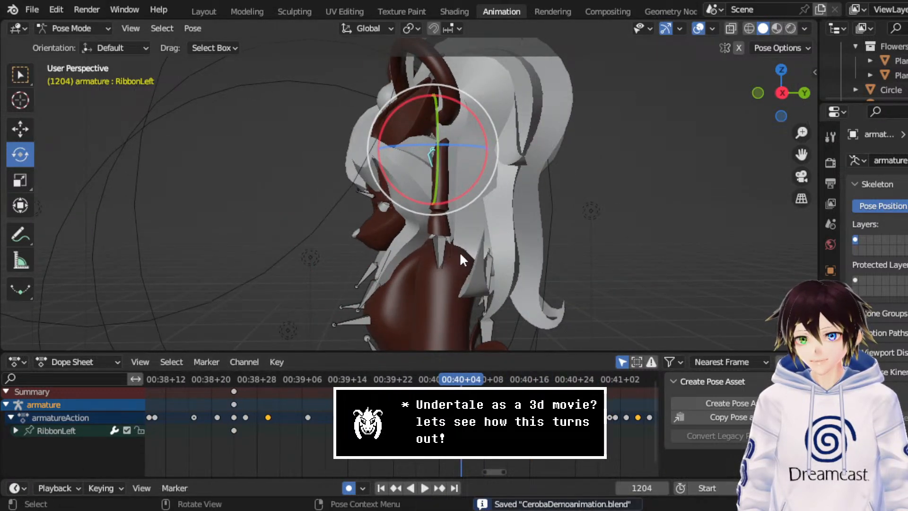
key(space)
key(space)
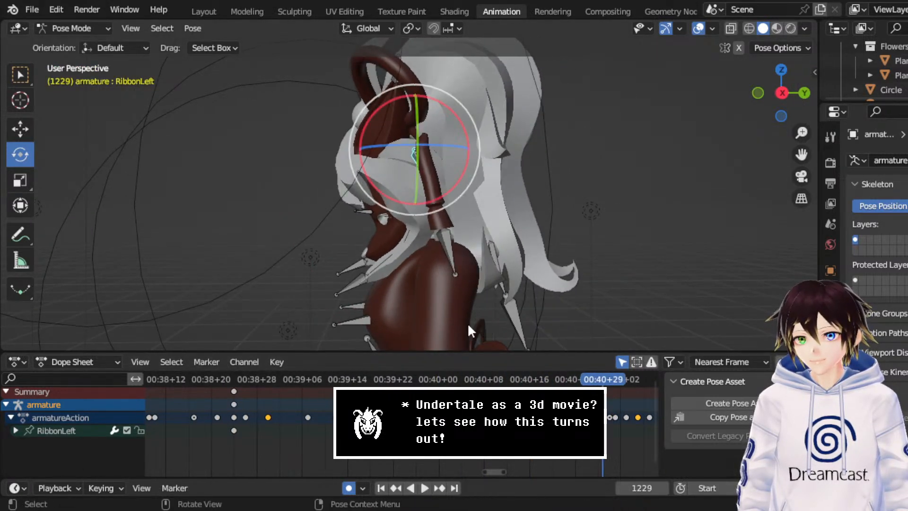
click(483, 381)
key(Up)
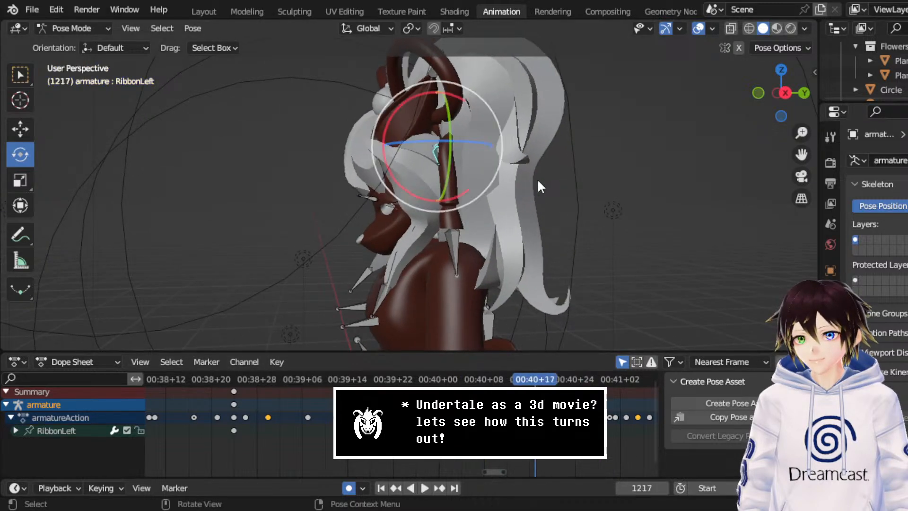
key(Up)
key(Down)
key(Down)
key(Down)
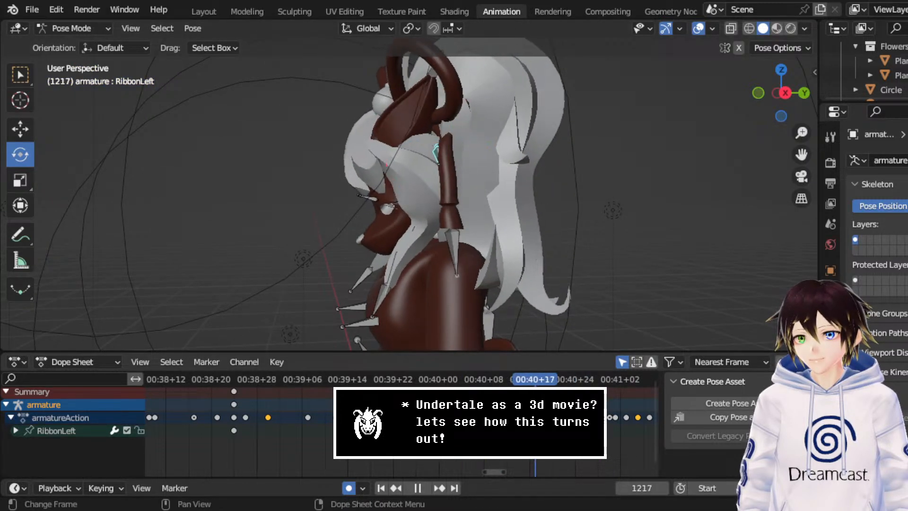
right_click(502, 151)
key(Escape)
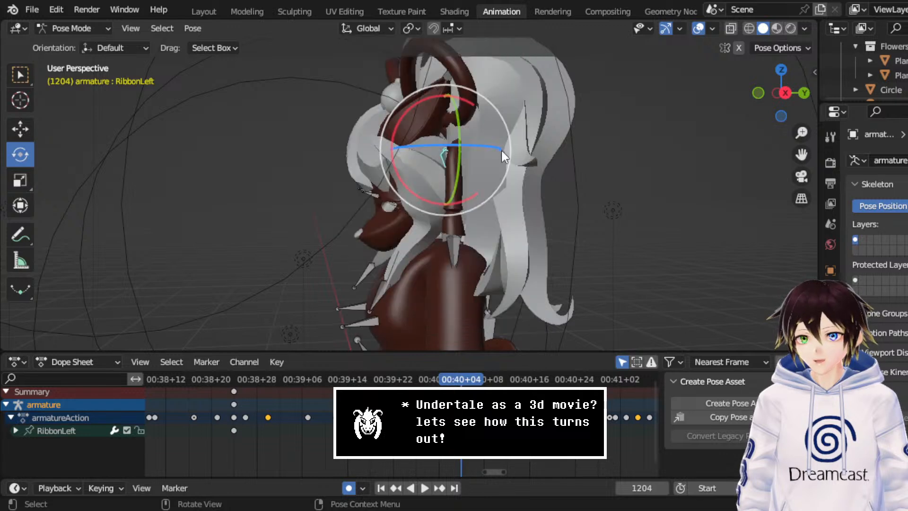
key(space)
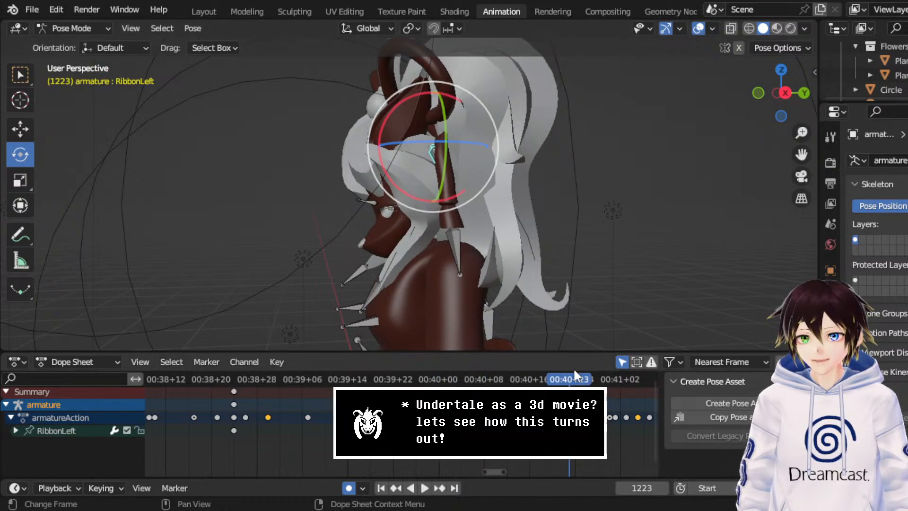
- Rotate the RibbonLeft bone at frame 1223 from the side and front views, and save the file
drag(573, 370, 569, 371)
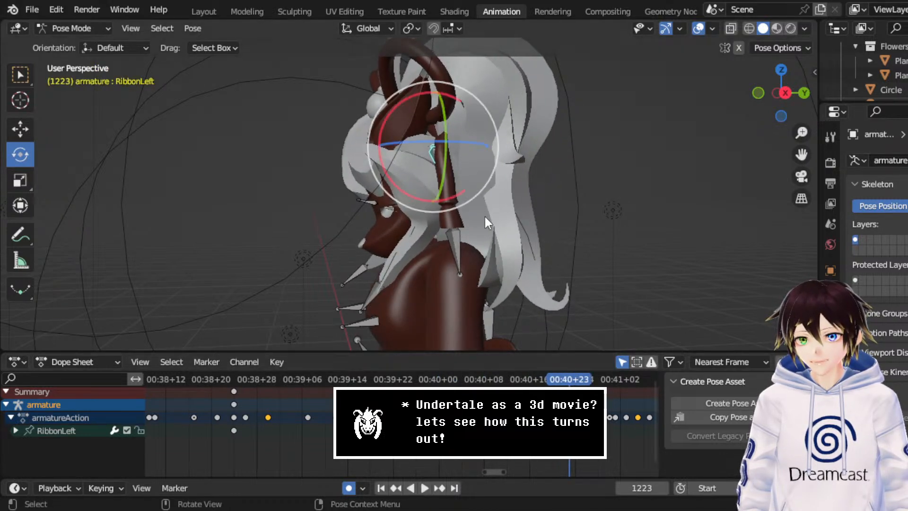
drag(471, 203, 458, 209)
middle_drag(459, 209, 573, 212)
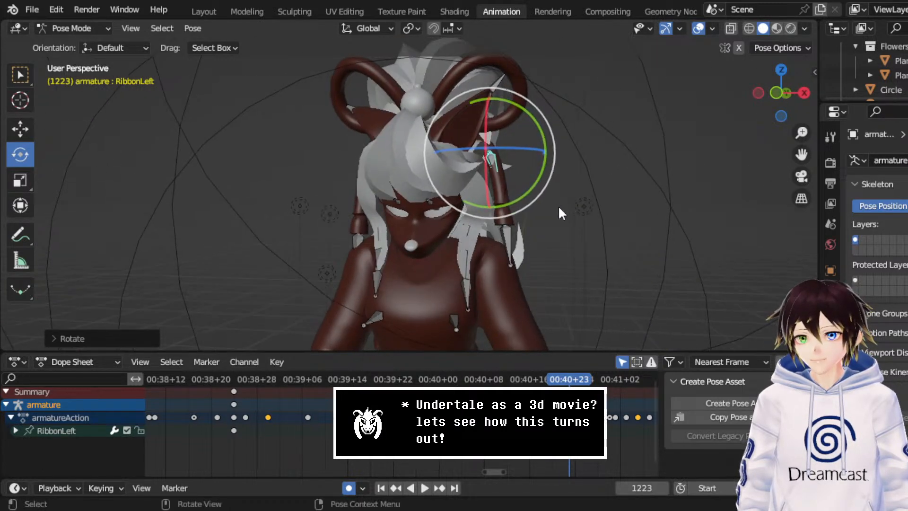
drag(537, 192, 531, 201)
middle_drag(530, 201, 424, 293)
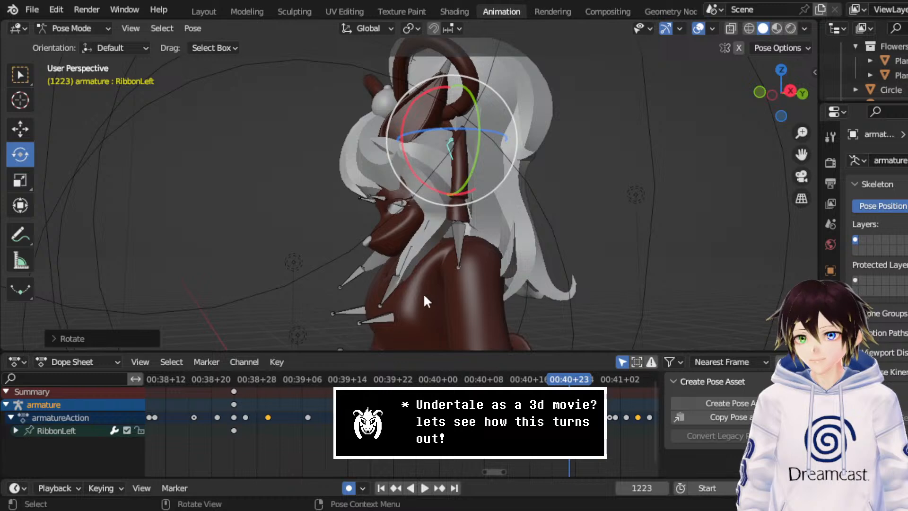
key(ctrl+s)
- Examine the ribbon's swing after frame 1223 from the side and front, replaying up to frame 1256
middle_drag(535, 420, 399, 423)
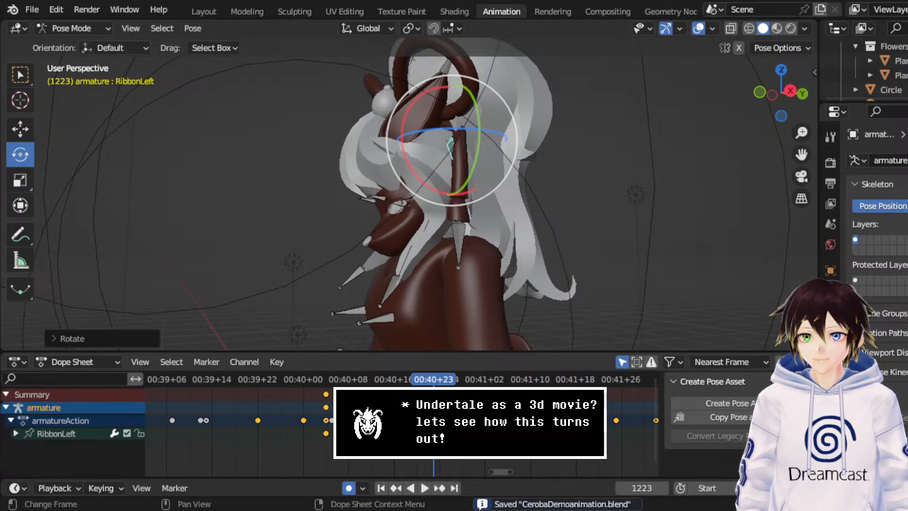
mouse_move(508, 226)
middle_down()
mouse_move(484, 224)
mouse_move(501, 226)
middle_up()
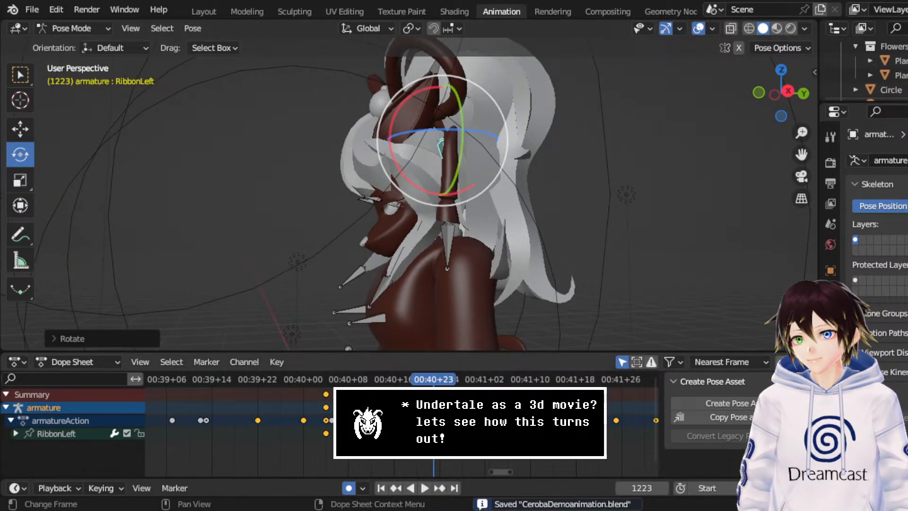
middle_drag(525, 422, 494, 422)
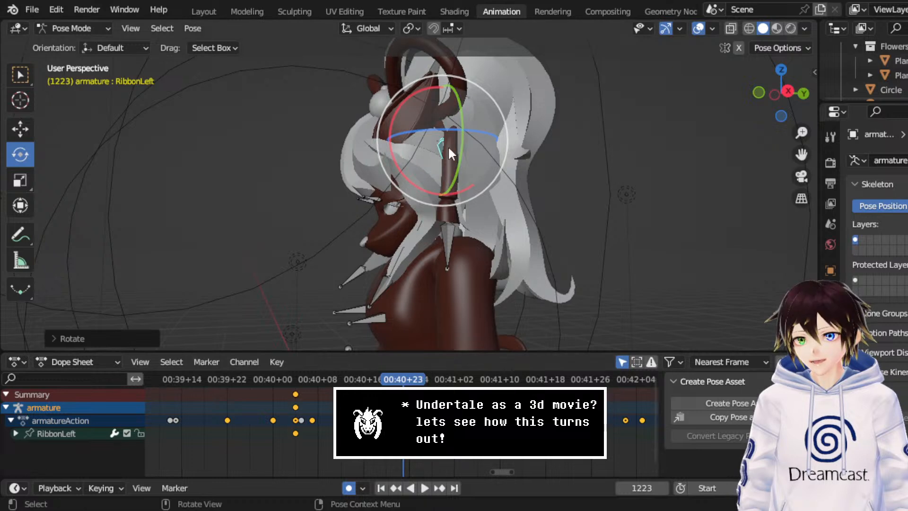
middle_drag(434, 197, 359, 53)
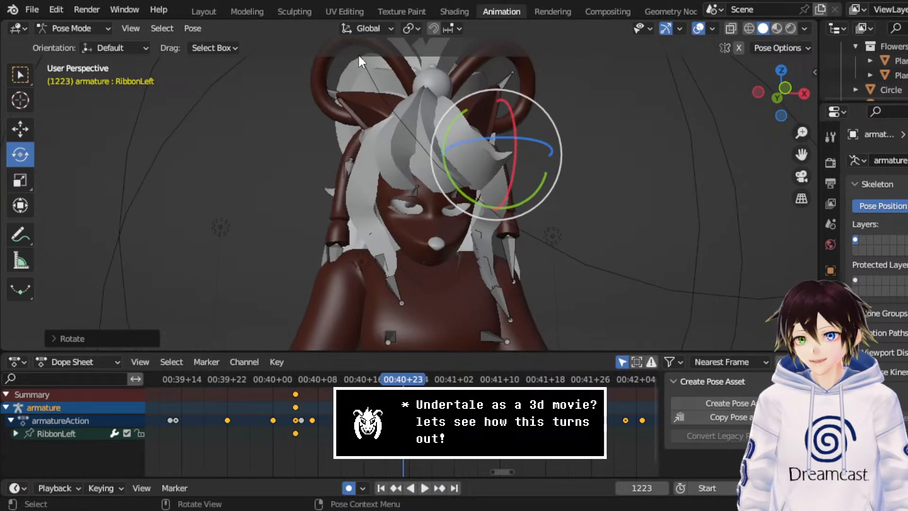
middle_drag(462, 152, 405, 227)
middle_drag(473, 426, 393, 420)
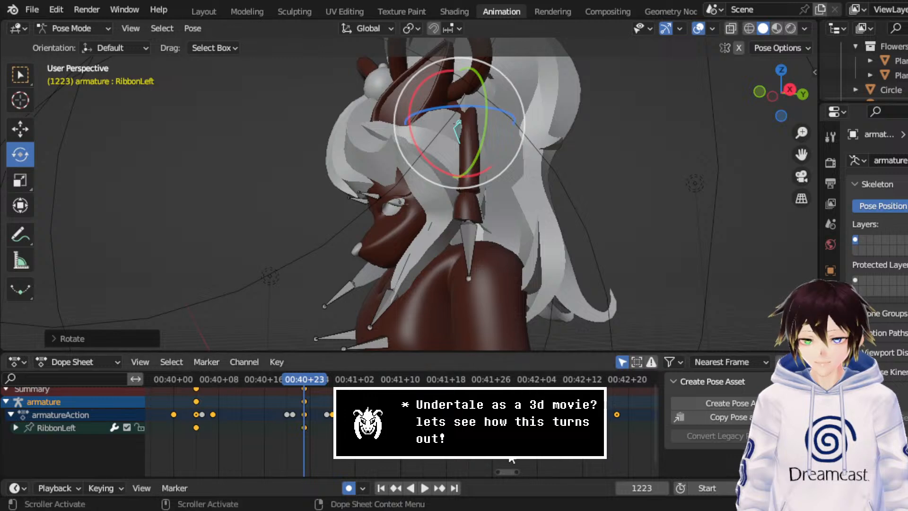
middle_drag(473, 426, 501, 430)
key(space)
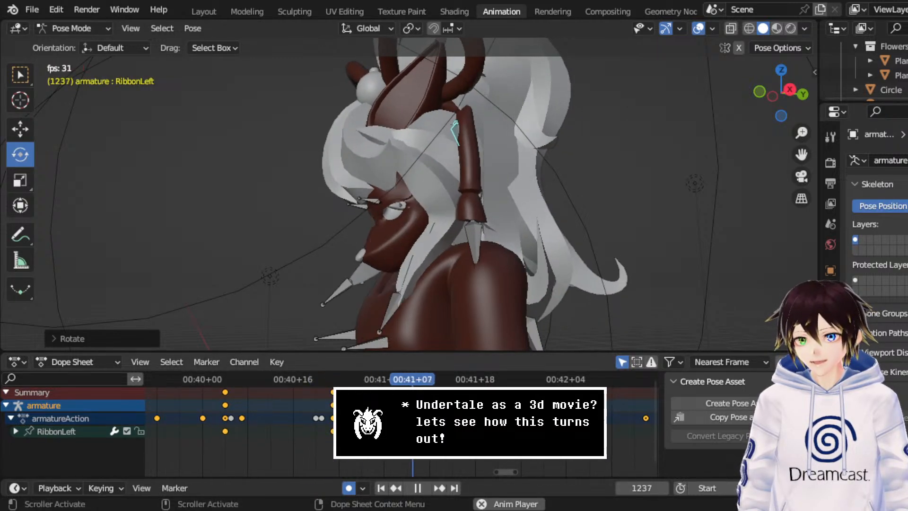
key(space)
key(space)
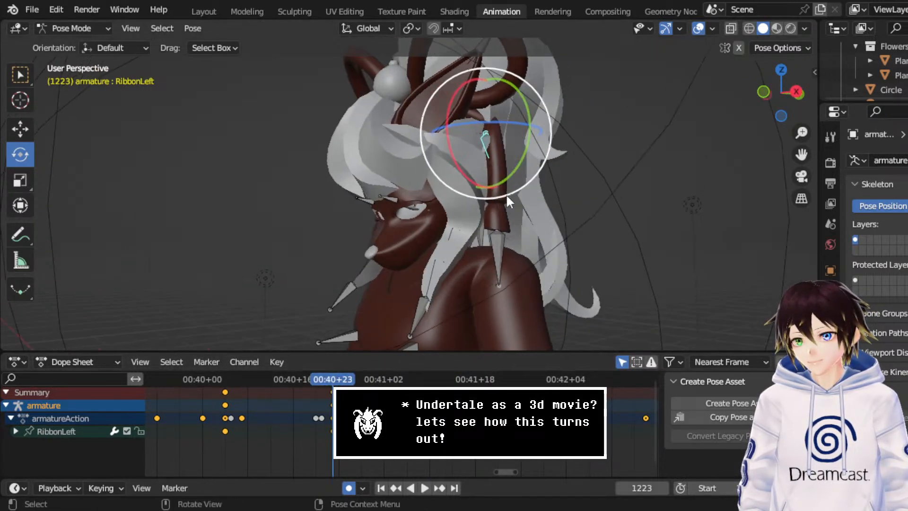
key(KP_4)
key(KP_4)
key(space)
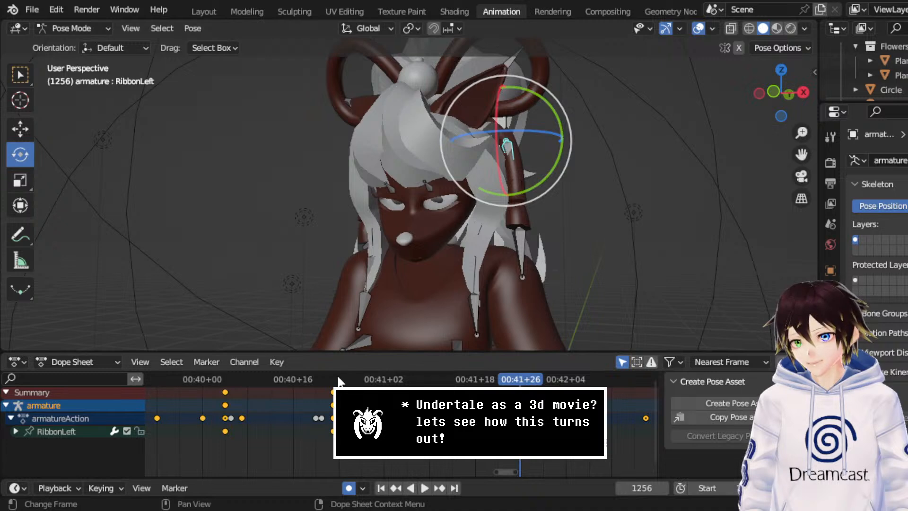
- Replay the swing from frame 1223 to 1234 and rotate the RibbonLeft bone at frame 1229
click(334, 377)
key(space)
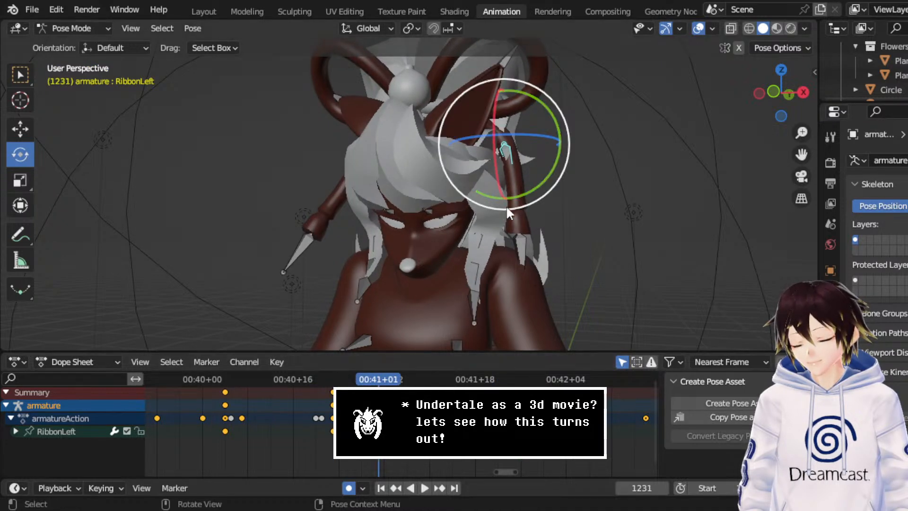
middle_drag(506, 205, 347, 279)
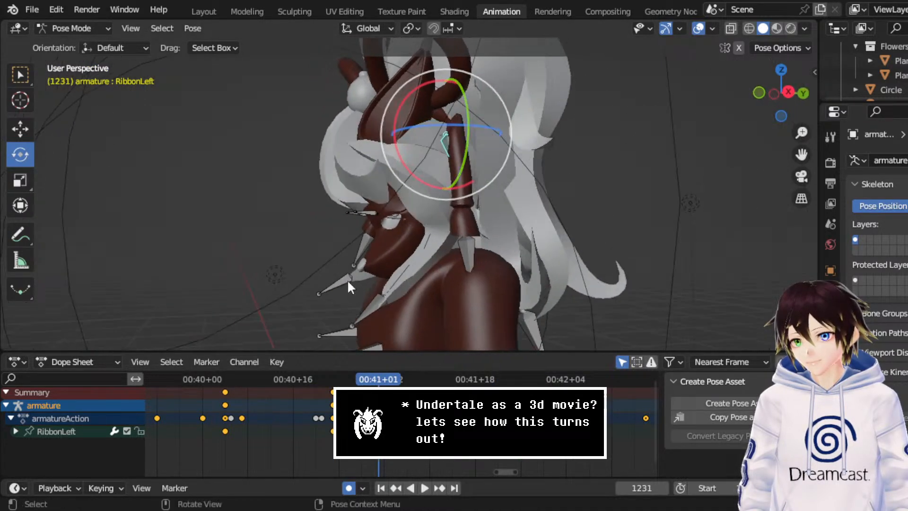
key(space)
key(space)
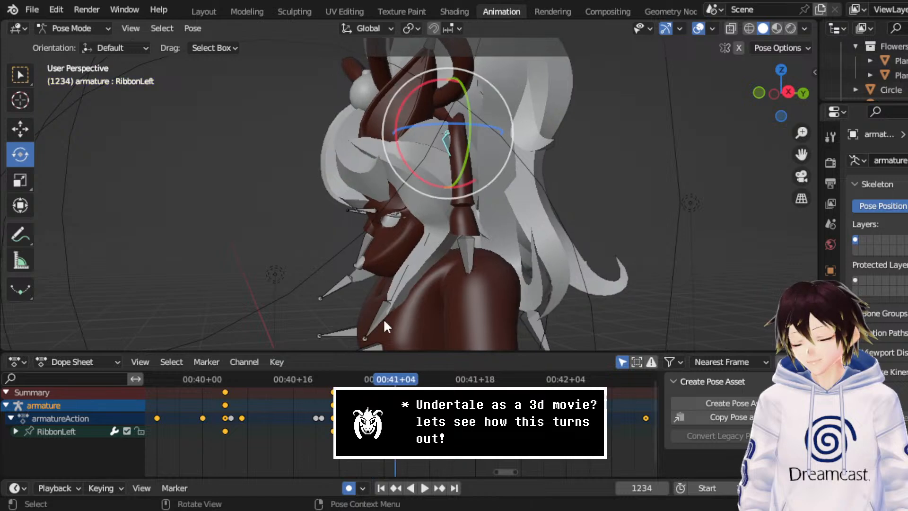
drag(403, 379, 366, 379)
mouse_move(459, 169)
mouse_down()
mouse_move(465, 144)
mouse_move(464, 158)
mouse_up()
middle_drag(464, 157, 548, 163)
drag(519, 149, 511, 157)
middle_drag(511, 157, 437, 163)
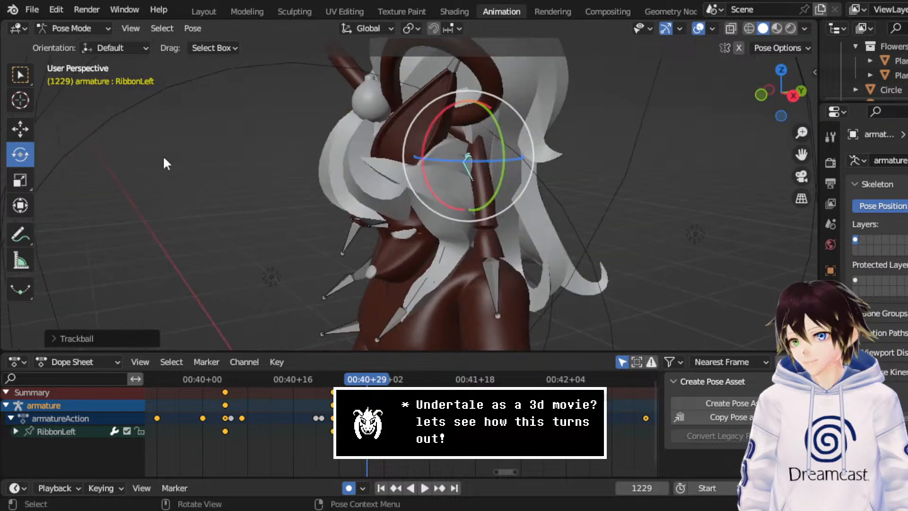
- Move the RibbonLeft bone at frame 1229 and refine its rotation
click(20, 130)
middle_drag(543, 208, 516, 236)
drag(481, 184, 463, 188)
middle_drag(464, 188, 481, 199)
drag(452, 213, 502, 193)
click(21, 155)
middle_drag(502, 194, 432, 126)
drag(431, 126, 464, 131)
- Replay the ribbon's swing from frame 1223 to 1242, checking it from the front and side
drag(350, 380, 334, 384)
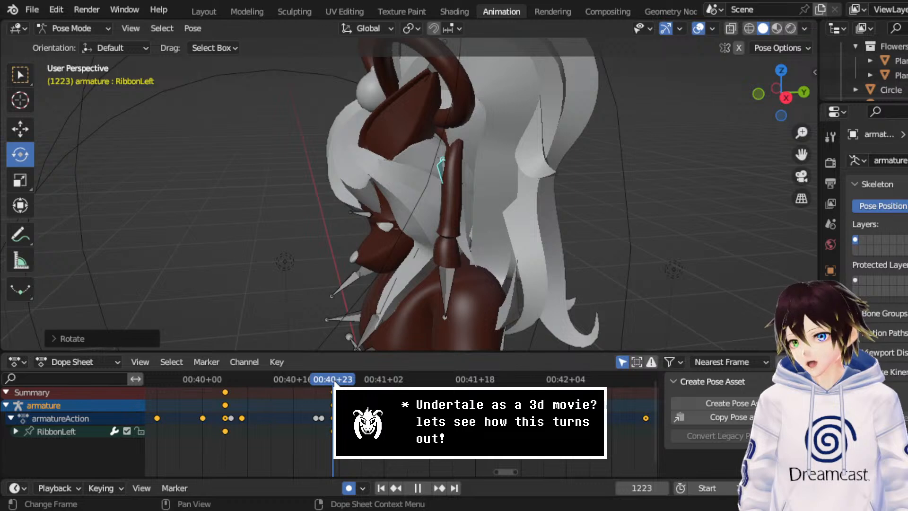
middle_drag(378, 255, 459, 236)
key(space)
key(space)
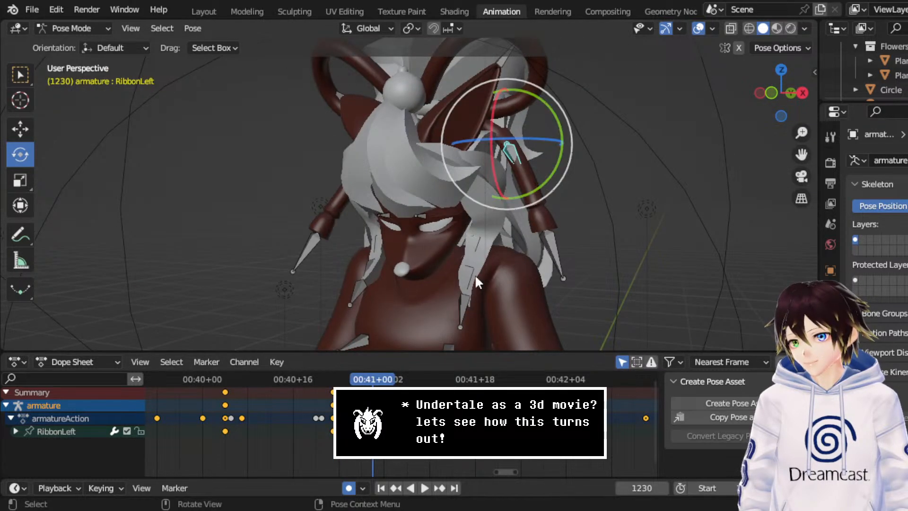
middle_drag(501, 209, 377, 201)
key(space)
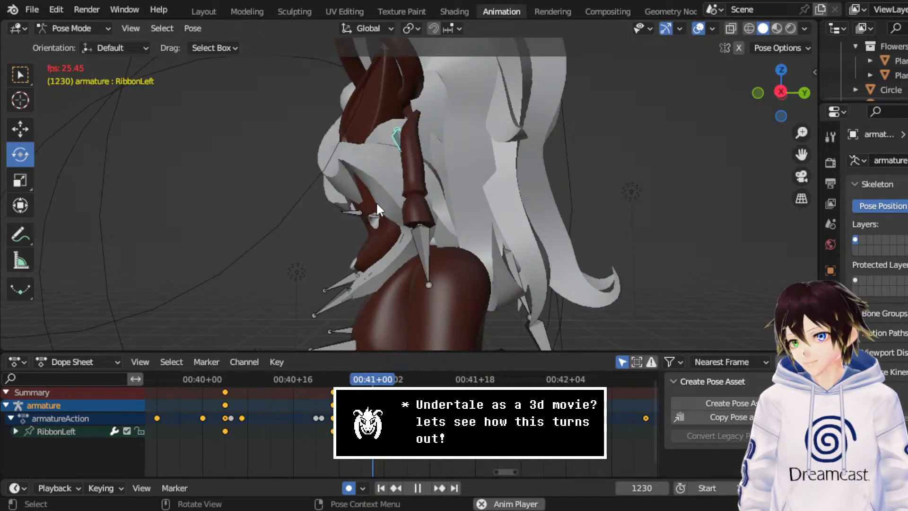
key(space)
- Rotate the RibbonLeft bone inward at frame 1242 and move it slightly down along Z
middle_drag(342, 166, 516, 163)
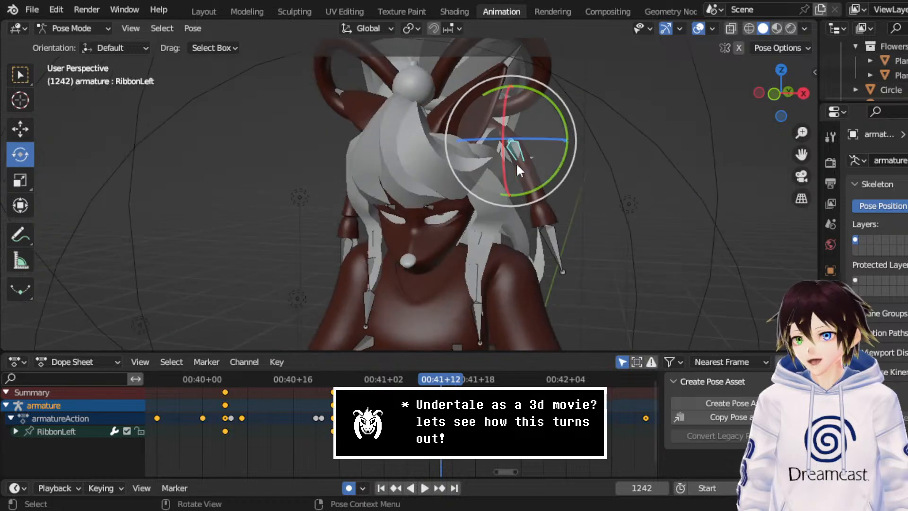
drag(564, 151, 548, 142)
click(20, 129)
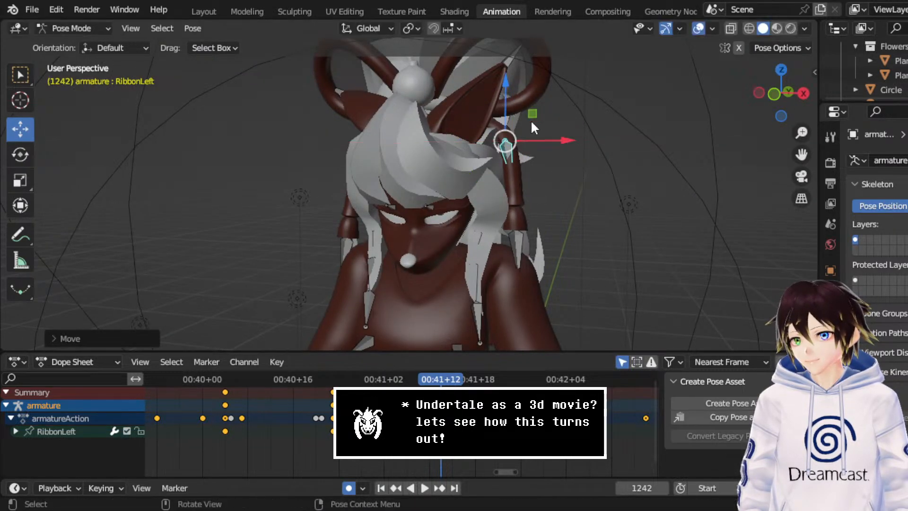
drag(505, 101, 505, 109)
middle_drag(518, 132, 416, 137)
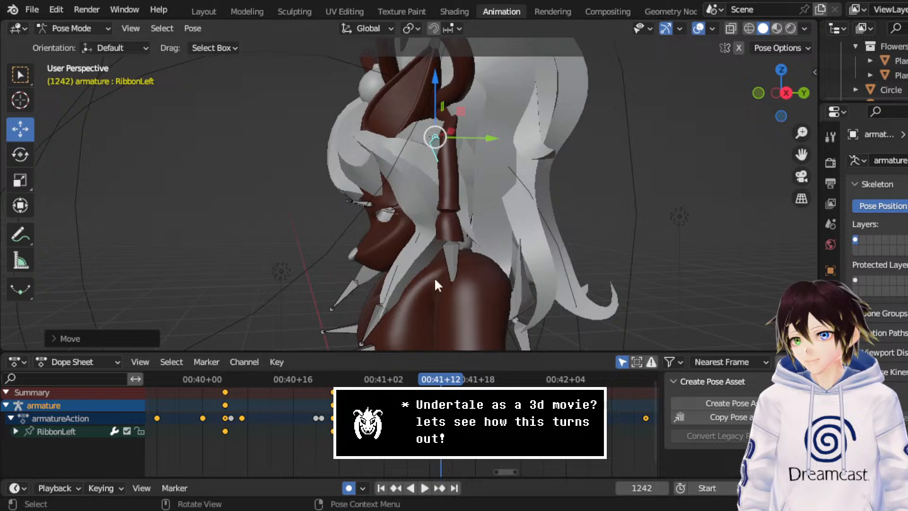
- Check the motion leading up to frame 1242 and rotate the RibbonLeft bone about X at that frame
drag(375, 381, 443, 384)
key(space)
middle_drag(450, 271, 430, 271)
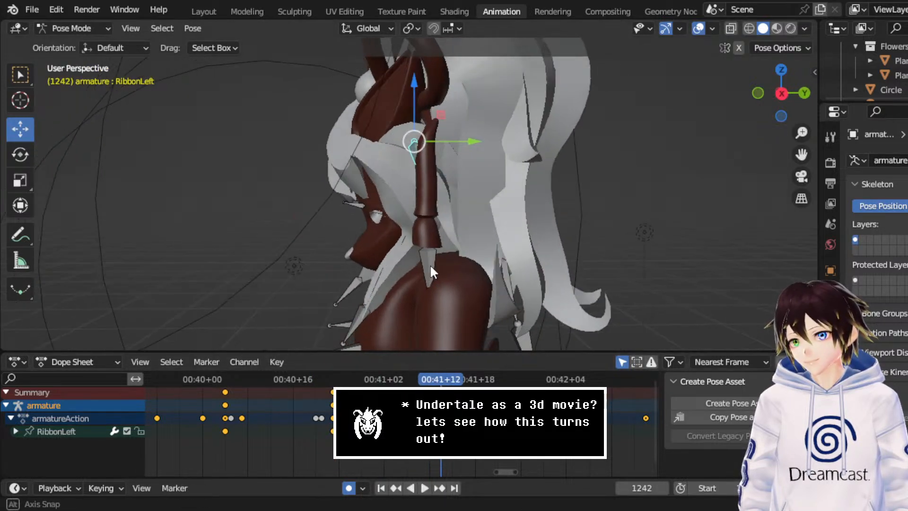
click(24, 153)
drag(463, 122, 454, 140)
click(22, 129)
- Replay the swing from frame 1223 to 1242 and adjust the RibbonLeft bone's X rotation at frame 1229
click(335, 382)
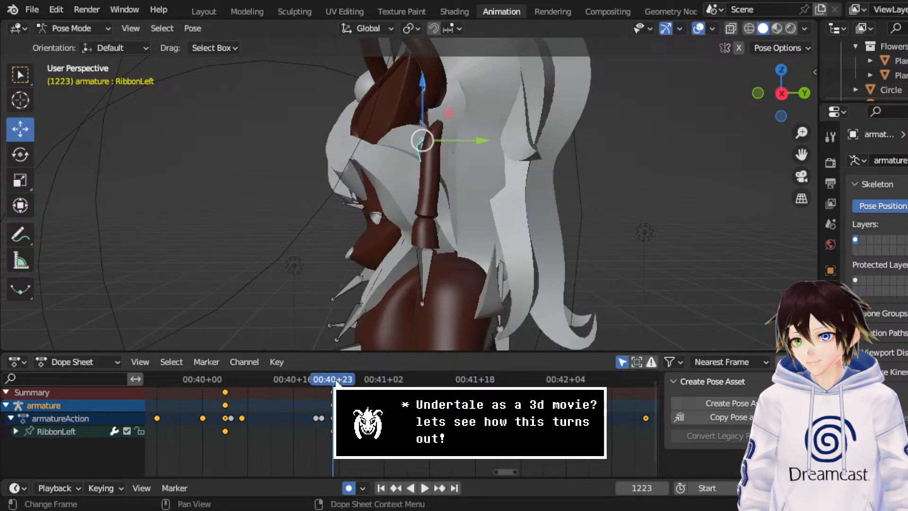
key(space)
key(space)
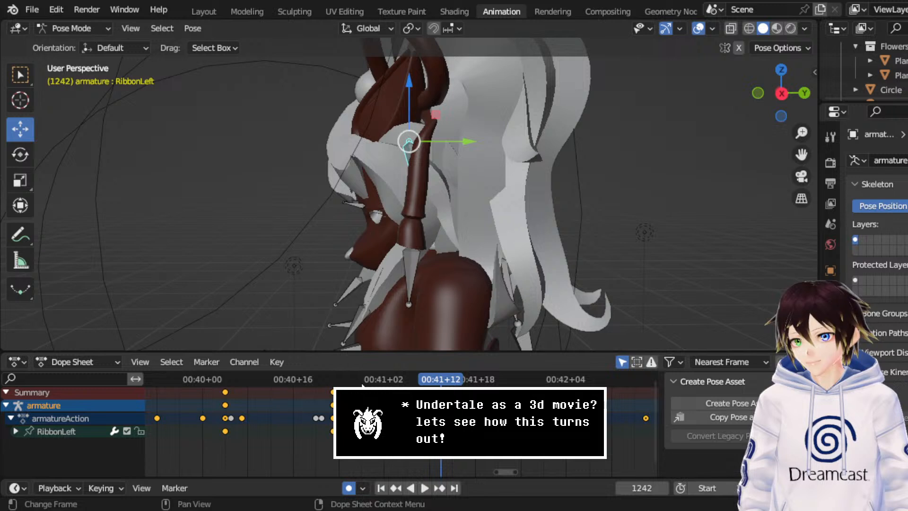
key(space)
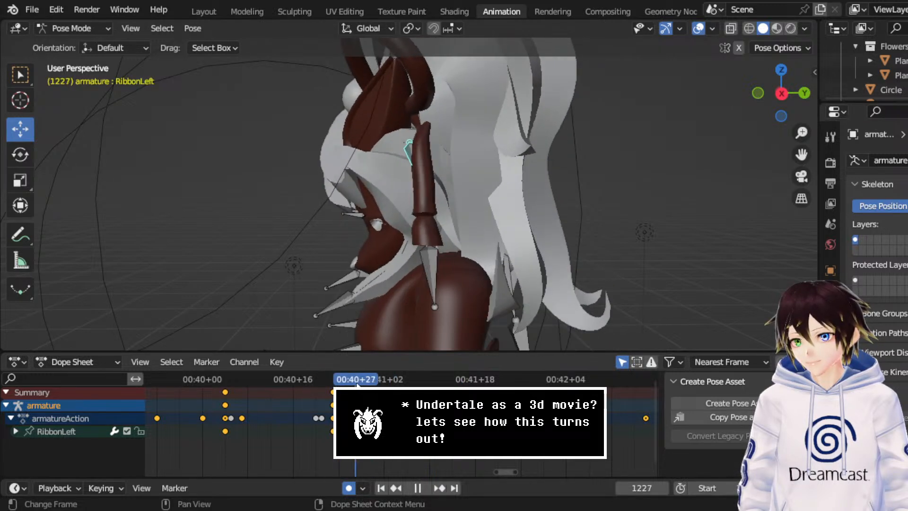
key(space)
click(20, 154)
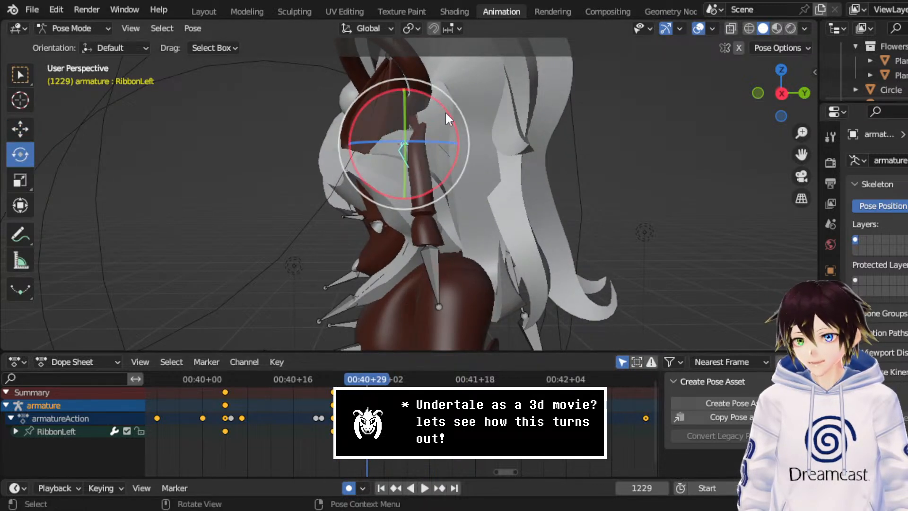
drag(449, 119, 444, 132)
- Replay the ribbon's swing repeatedly from frame 1229 onward in different views, stopping at frame 1260
key(space)
key(space)
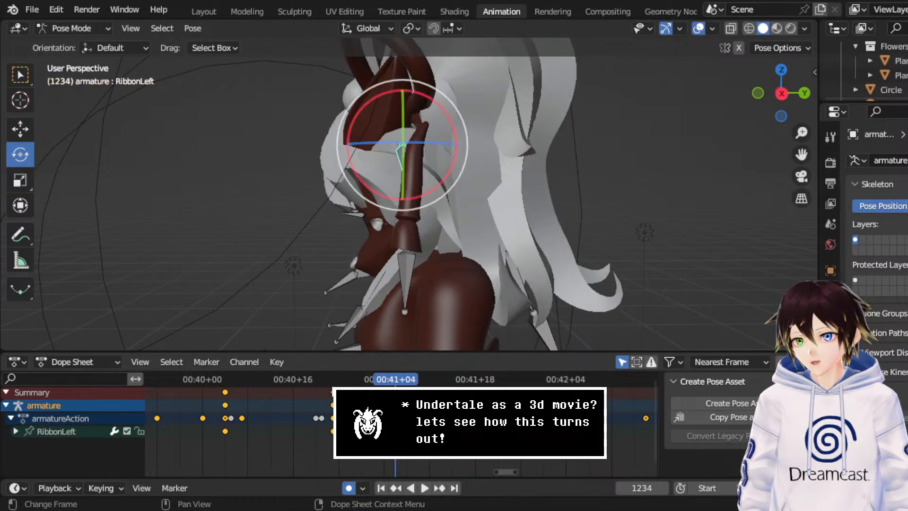
click(369, 381)
middle_drag(397, 227, 425, 211)
middle_drag(365, 336, 481, 199)
key(space)
key(space)
key(space)
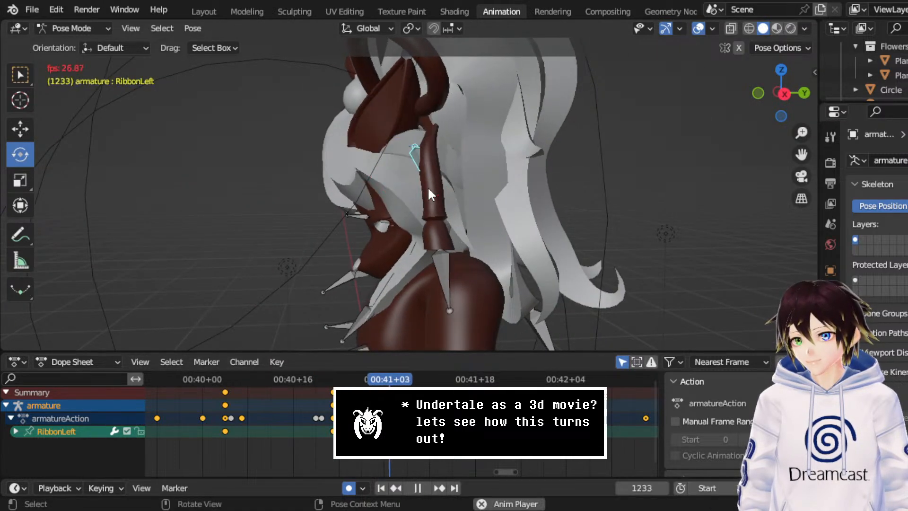
key(space)
key(space)
key(space)
middle_drag(458, 257, 505, 229)
key(space)
key(space)
key(space)
key(space)
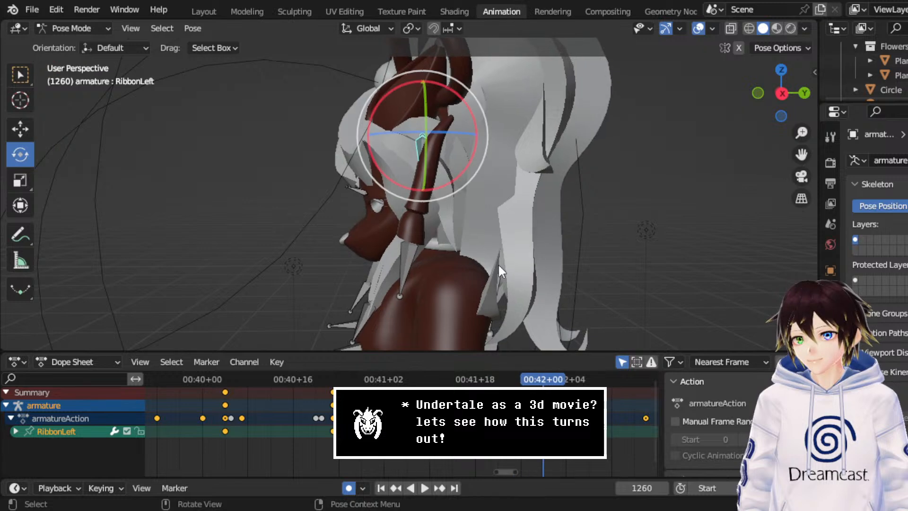
- Rotate the RibbonLeft bone backward at frame 1260 and replay the motion to frame 1270
key(r)
click(474, 199)
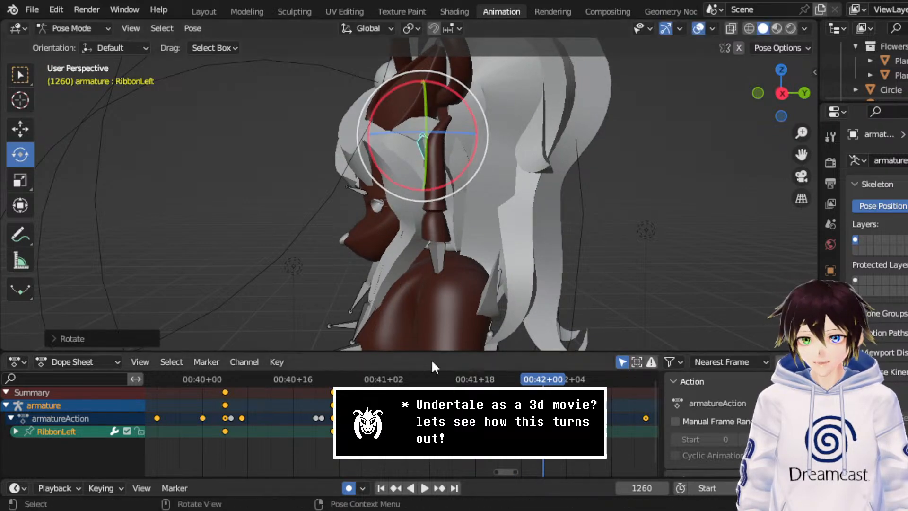
key(space)
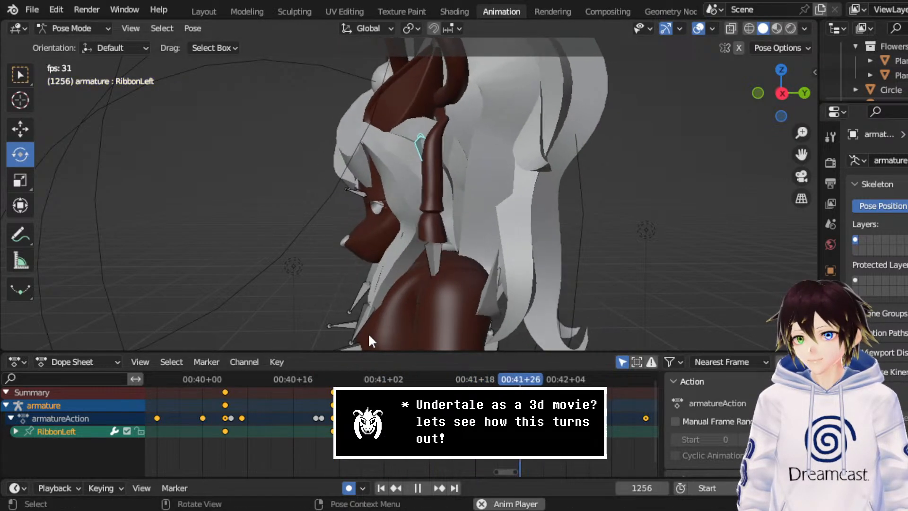
key(space)
middle_drag(407, 272, 474, 265)
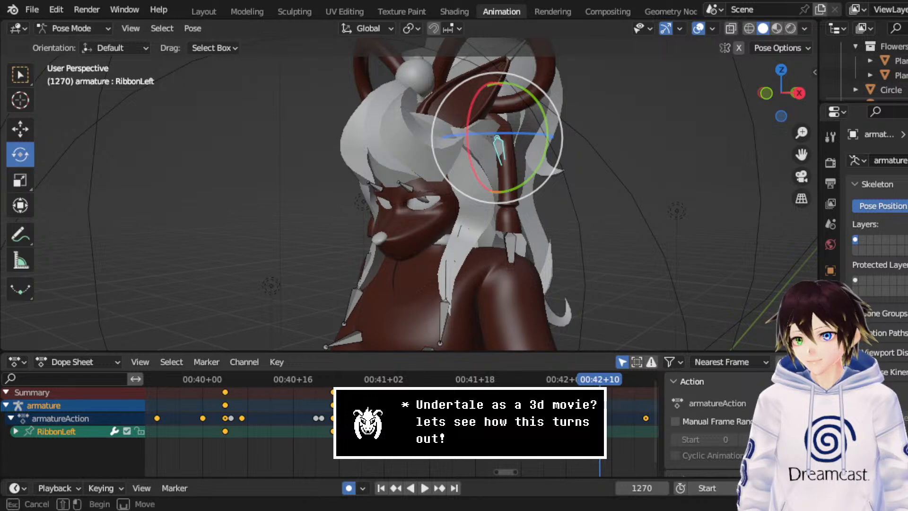
- Change the handle type of the selected RibbonLeft keyframes and replay the swing
right_click(341, 381)
mouse_move(341, 381)
click(416, 378)
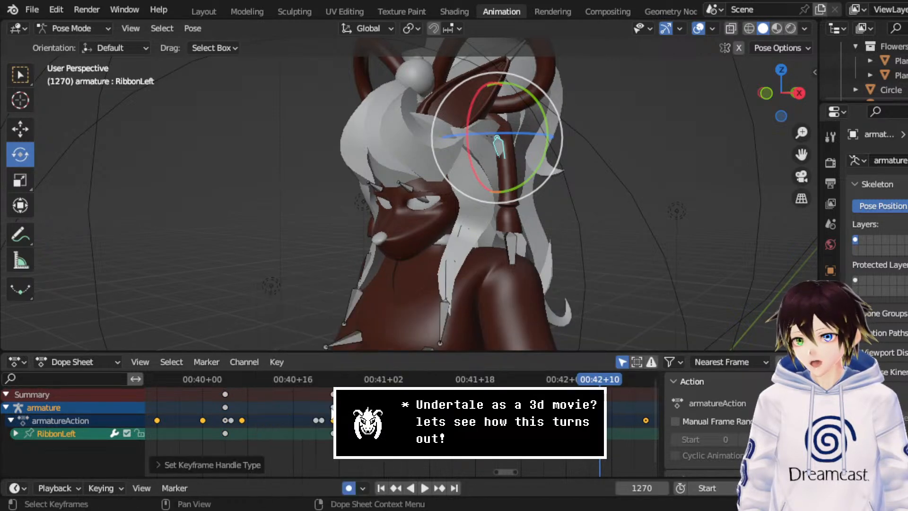
key(space)
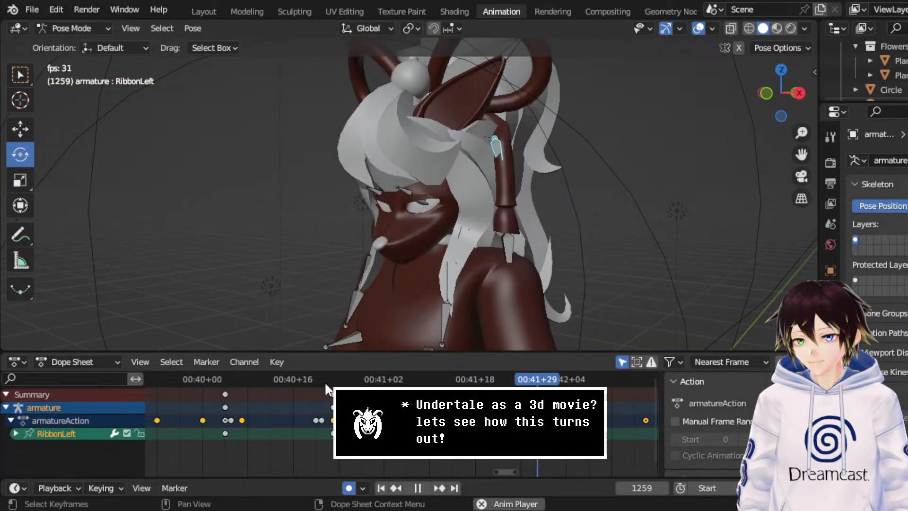
key(space)
drag(372, 384, 378, 388)
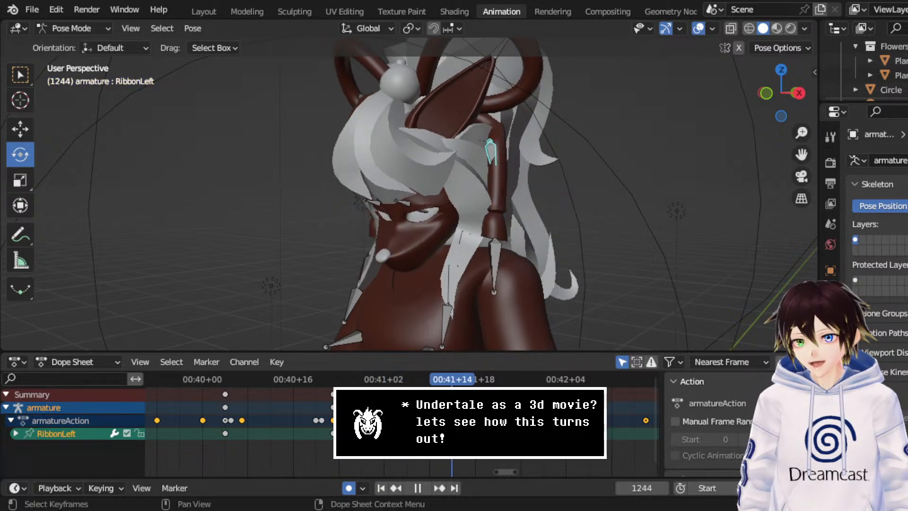
- Stop playback at frame 1247 and adjust the RibbonLeft bone's rotation there from two viewing angles
key(space)
key(Left)
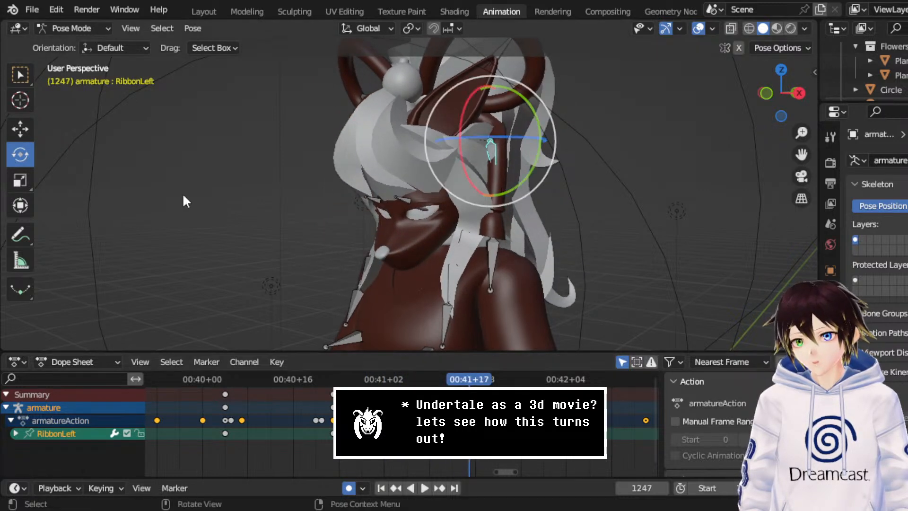
drag(530, 171, 546, 164)
middle_drag(546, 164, 456, 158)
drag(474, 184, 480, 181)
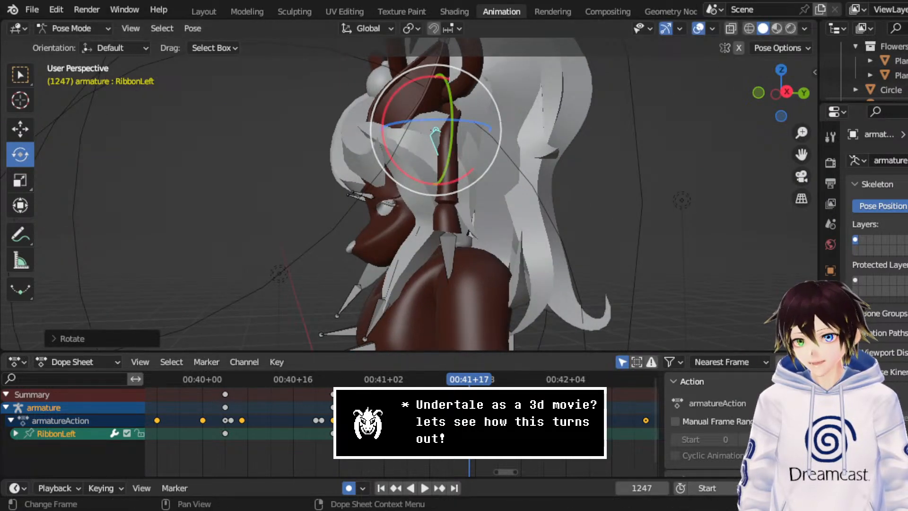
- Change the handle type of the selected RibbonLeft keyframes and go back to frame 1223
right_click(376, 376)
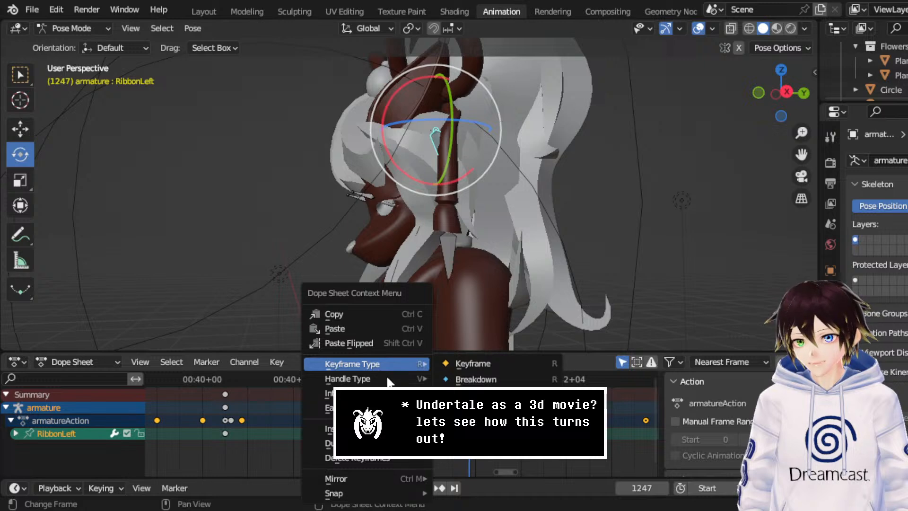
mouse_move(422, 381)
click(462, 378)
key(space)
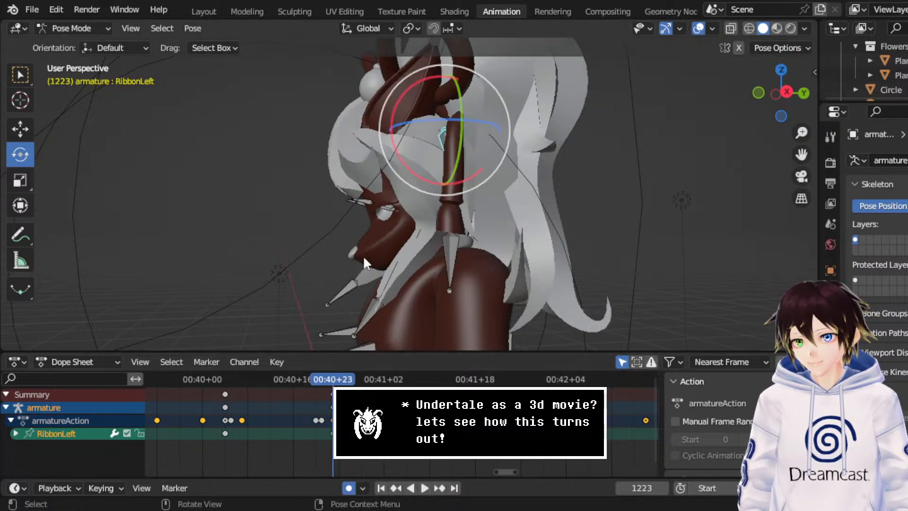
- Replay the ribbon swing from frame 1223 to frame 1309 and save the file
key(space)
middle_drag(450, 229, 413, 158)
key(space)
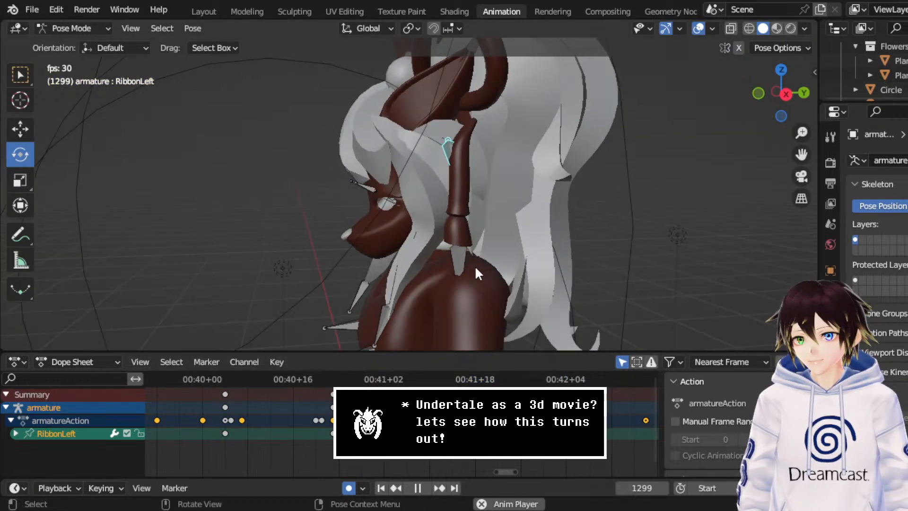
key(space)
scroll(538, 382, down, 4)
key(ctrl+s)
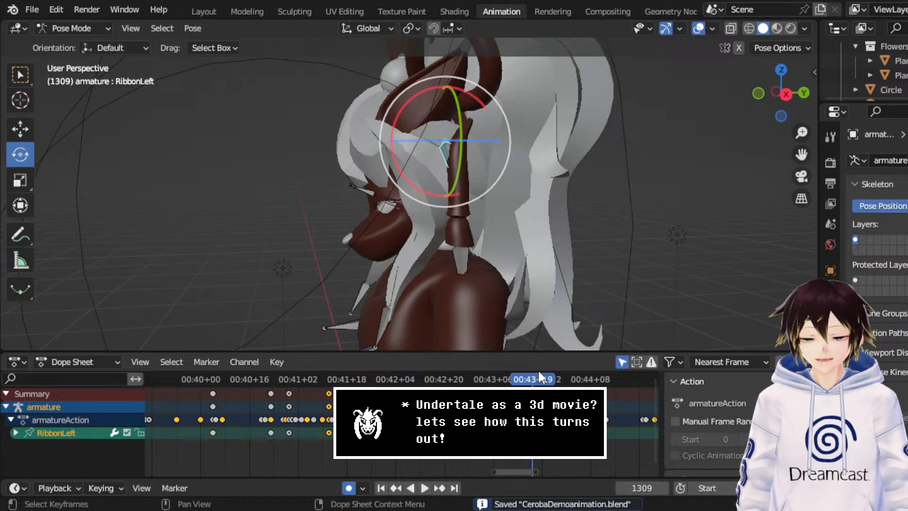
- Insert a Location, Rotation, Scale & Custom Properties keyframe for the RibbonLeft bone at frame 1308
key(space)
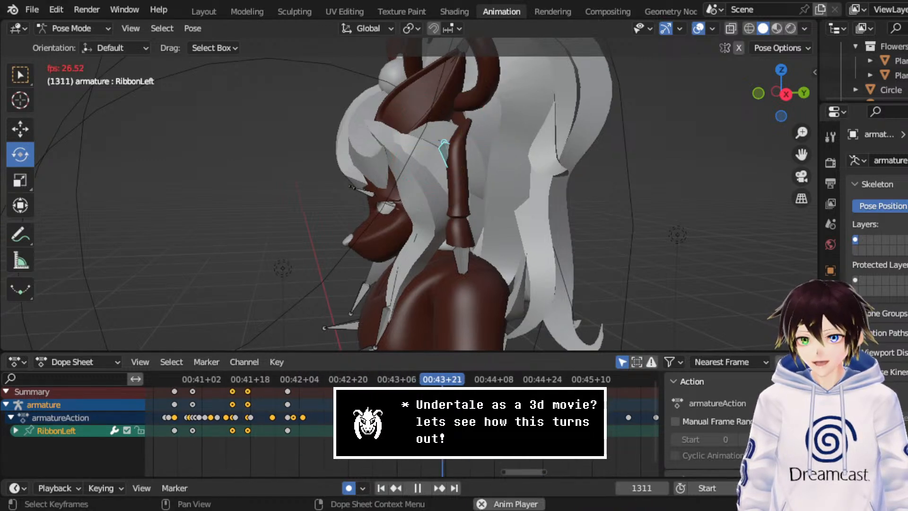
key(space)
drag(507, 377, 433, 378)
right_click(501, 156)
click(501, 157)
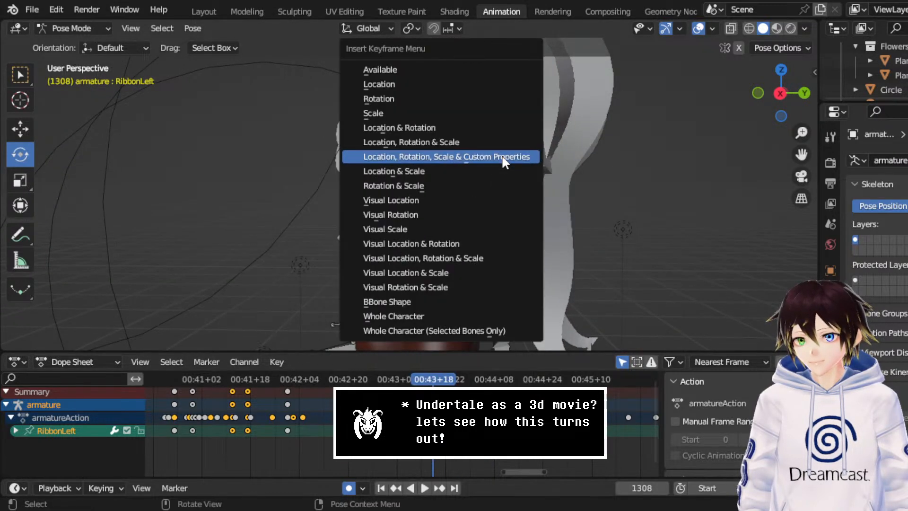
click(502, 156)
- Play on to frame 1347 and rotate the RibbonLeft bone forward so the ribbon hangs straighter down
key(space)
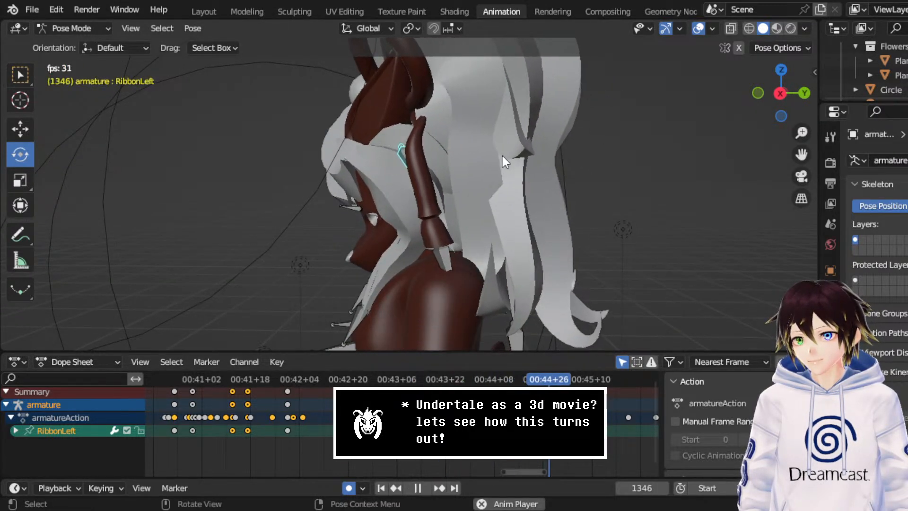
key(space)
drag(466, 151, 438, 167)
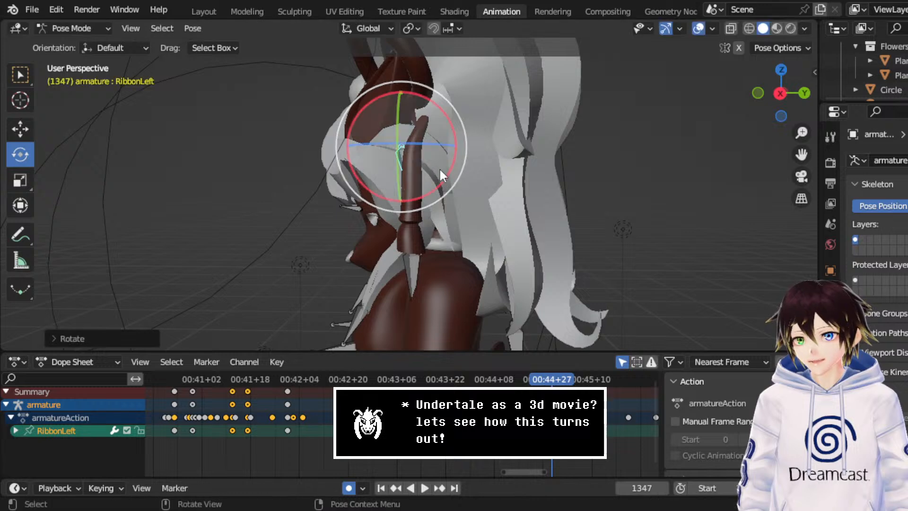
middle_drag(439, 167, 428, 152)
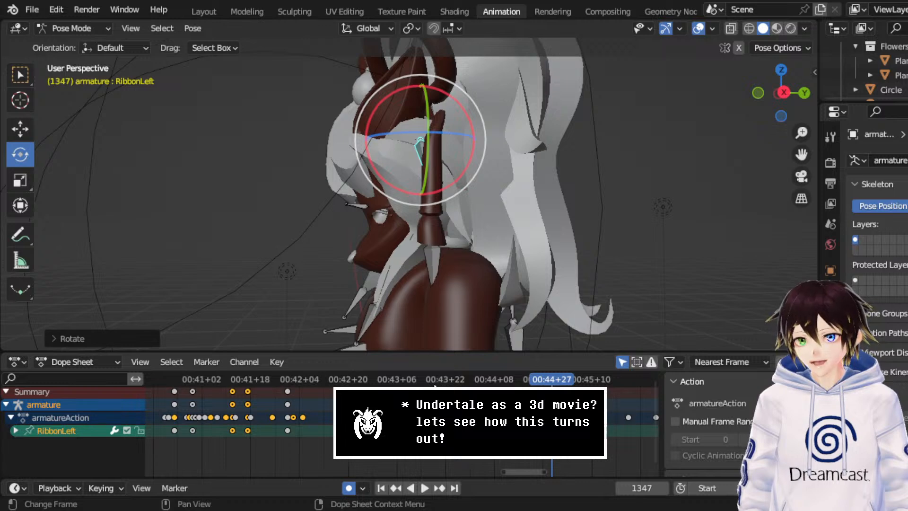
- Replay the ribbon's motion through the keyframe at 1347 and on to about frame 1380
click(435, 385)
key(space)
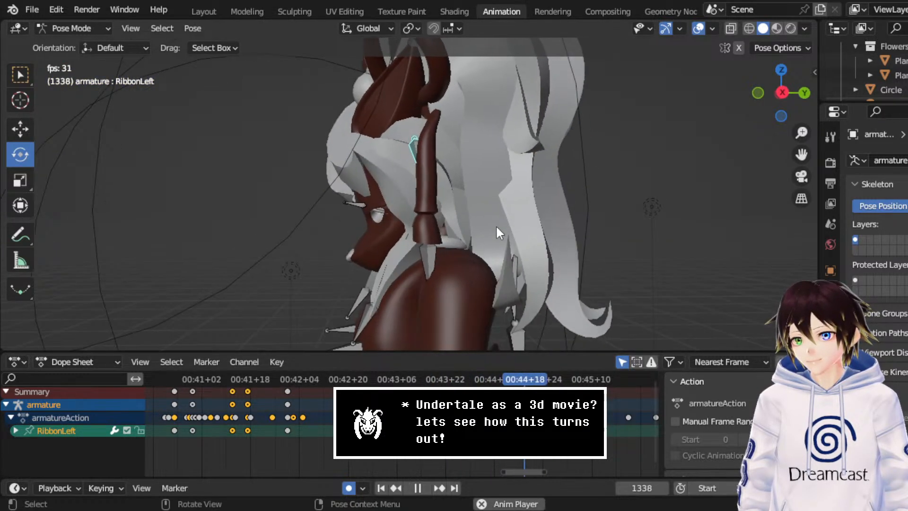
key(space)
key(space)
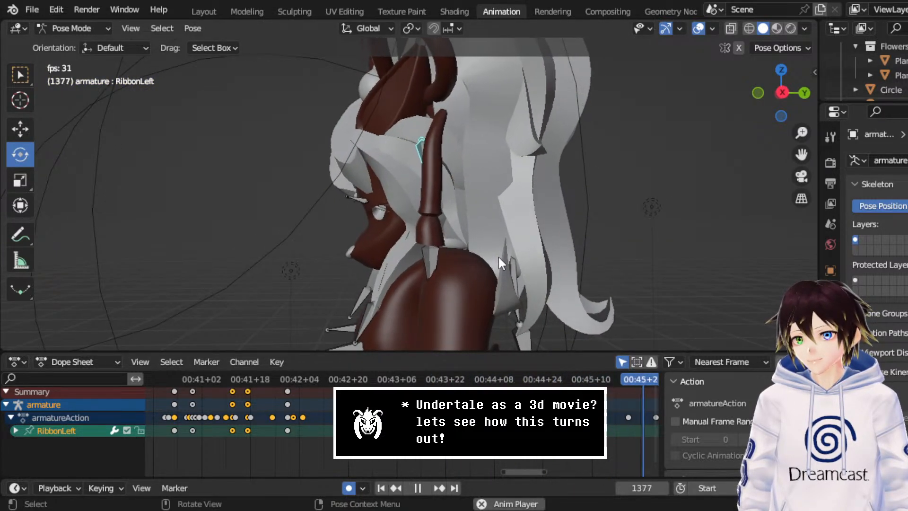
key(space)
- Insert a keyframe for the RibbonLeft bone at frame 1380
middle_drag(514, 416, 363, 417)
click(513, 385)
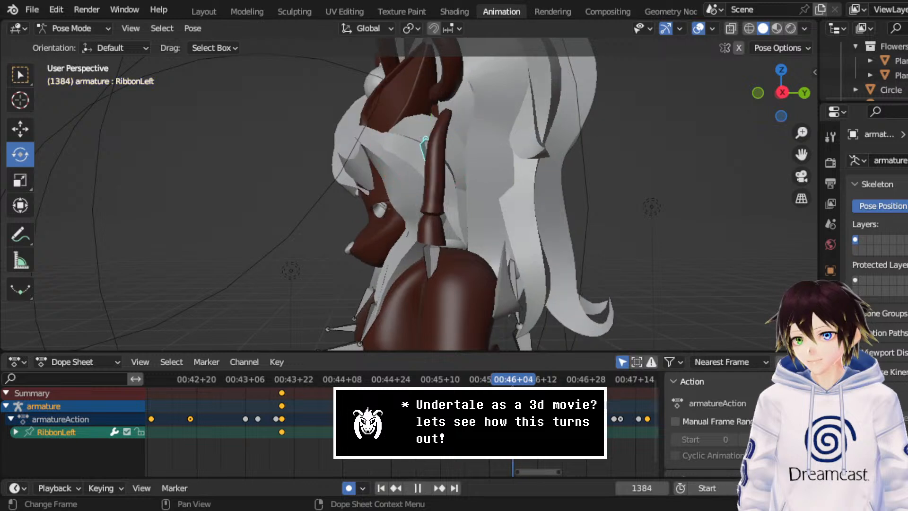
click(501, 385)
right_click(495, 149)
click(495, 149)
click(495, 148)
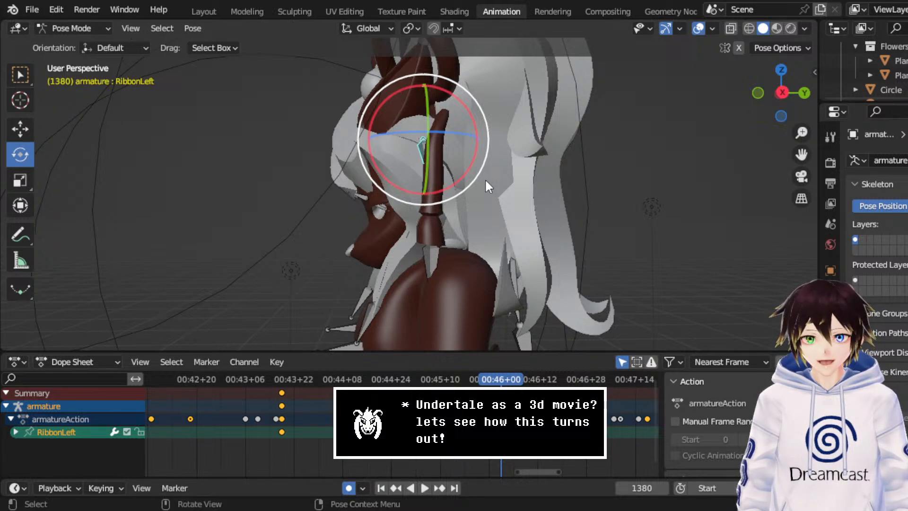
- Play to frame 1410 and rotate the RibbonLeft bone about -49° in the right orthographic view
middle_drag(456, 421, 376, 417)
key(space)
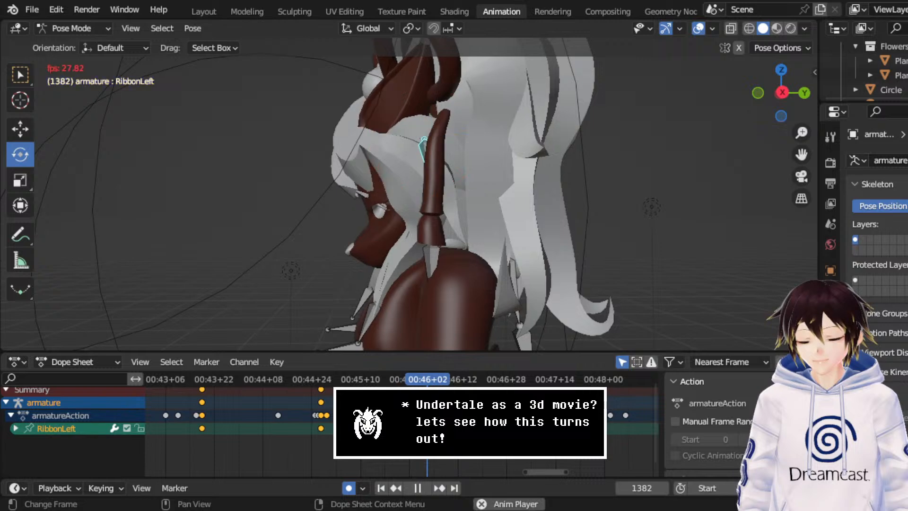
key(space)
key(space)
key(space)
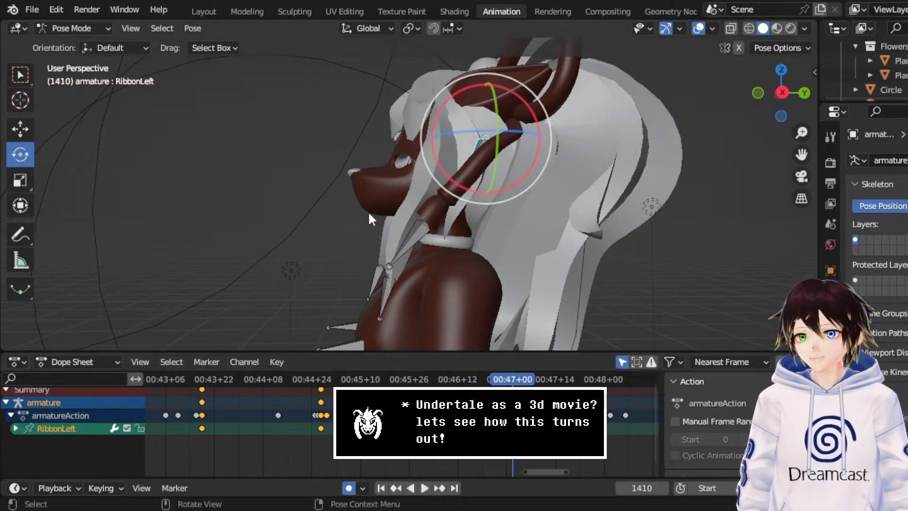
click(782, 93)
key(r)
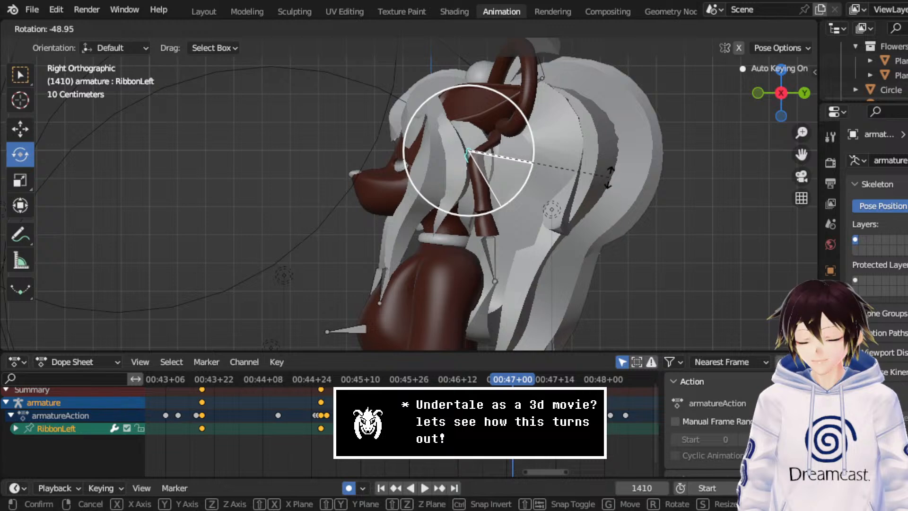
click(609, 176)
- Move the RibbonLeft bone at frame 1410 slightly backward along Y and down along Z
click(20, 129)
drag(527, 146, 551, 151)
drag(492, 119, 495, 132)
mouse_move(496, 131)
middle_down()
mouse_move(557, 135)
mouse_move(498, 125)
middle_up()
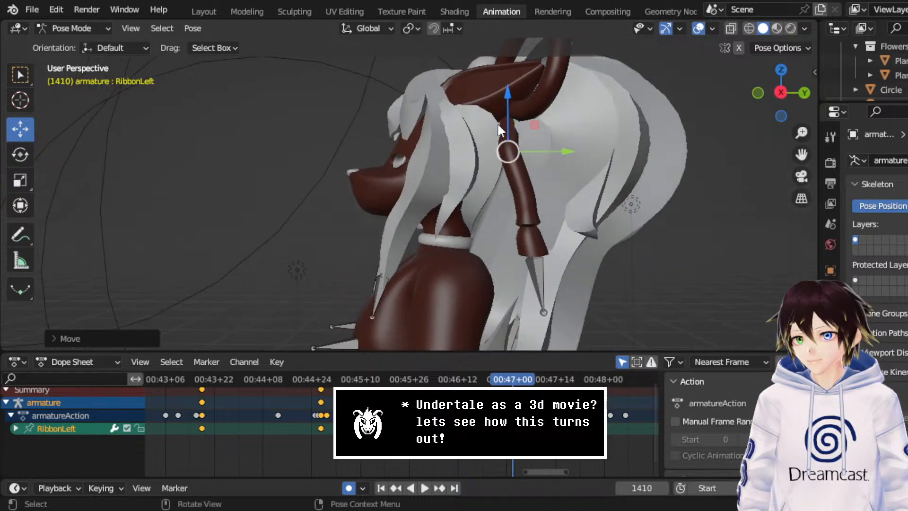
- Shift the RibbonLeft keyframes at frames 1380 and 1410 to about frames 1388 and 1418, and replay the motion to frame 1424
drag(424, 371, 497, 374)
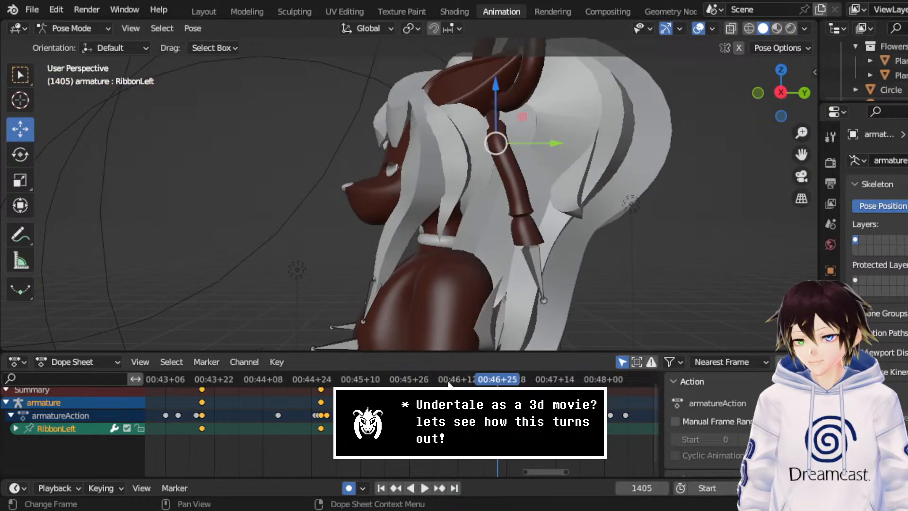
key(space)
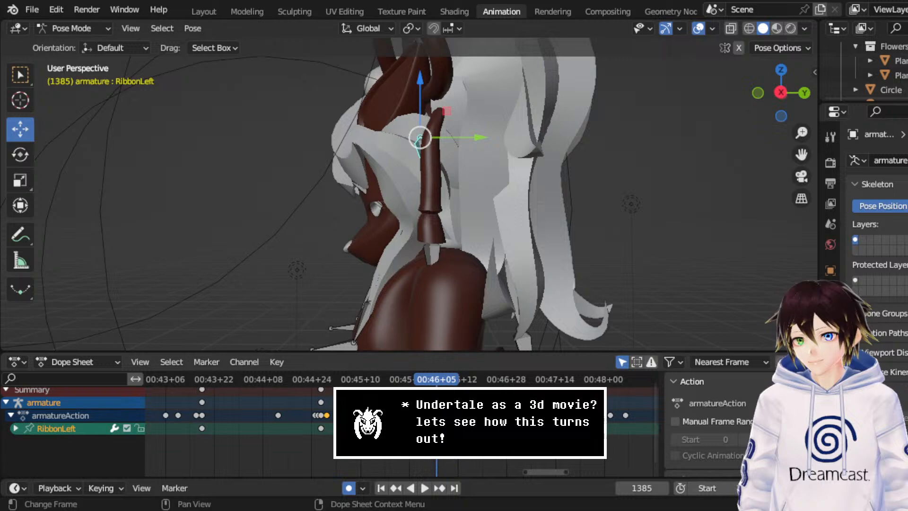
key(g)
click(379, 402)
drag(370, 378, 225, 375)
key(space)
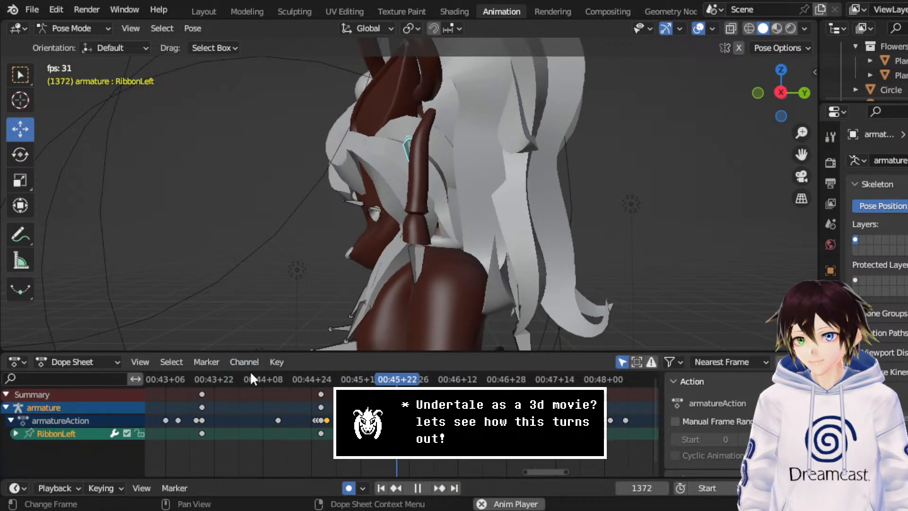
key(space)
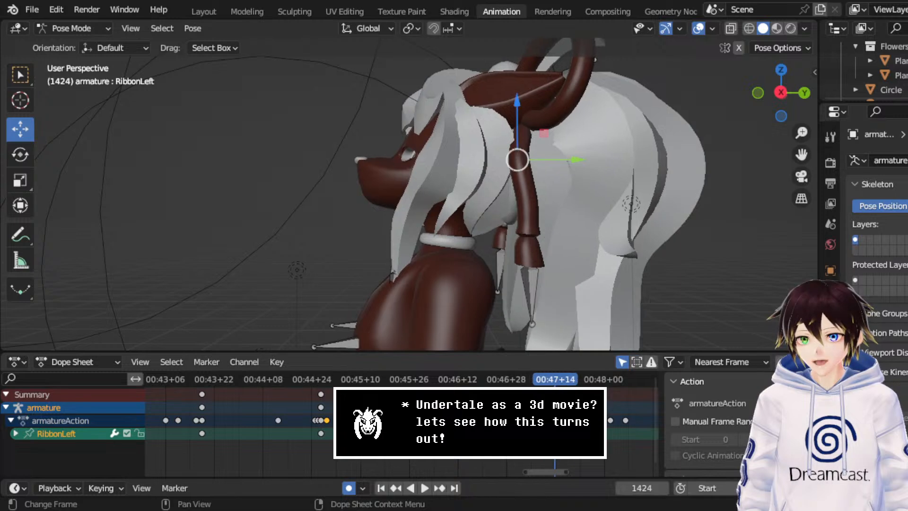
- Rotate the RibbonLeft bone forward at frame 1399 and replay the swing
mouse_move(480, 379)
mouse_down()
mouse_move(440, 379)
mouse_move(479, 379)
mouse_up()
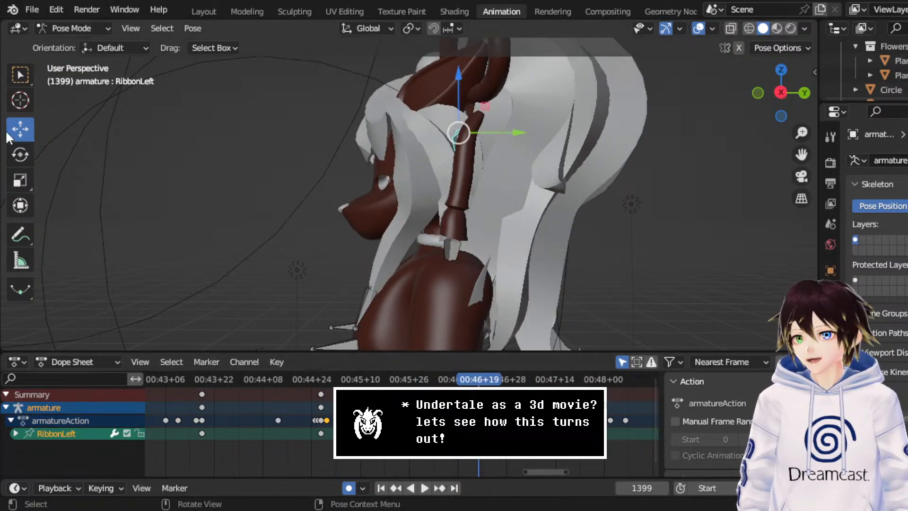
click(20, 155)
drag(475, 195, 462, 199)
drag(456, 379, 438, 378)
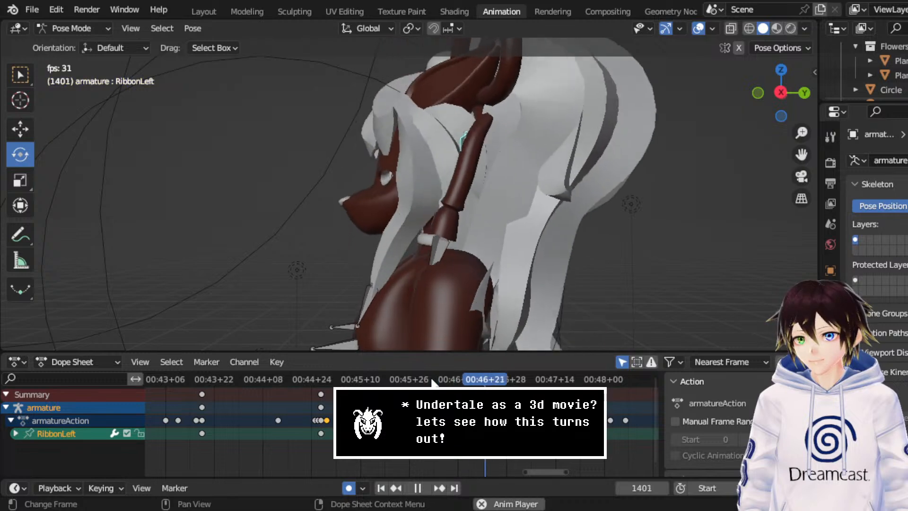
key(space)
- Rotate the RibbonLeft bone backward at frame 1418 in the right orthographic view
drag(548, 380, 536, 380)
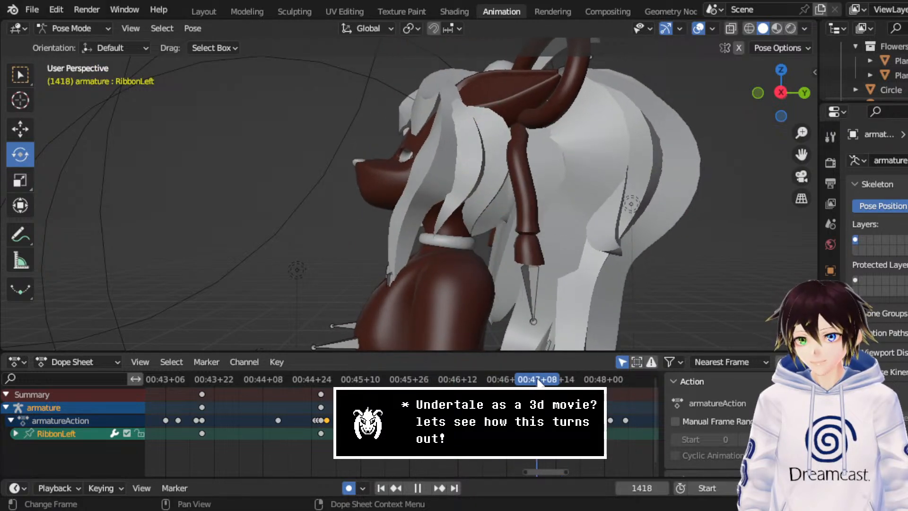
middle_drag(562, 269, 533, 268)
click(778, 91)
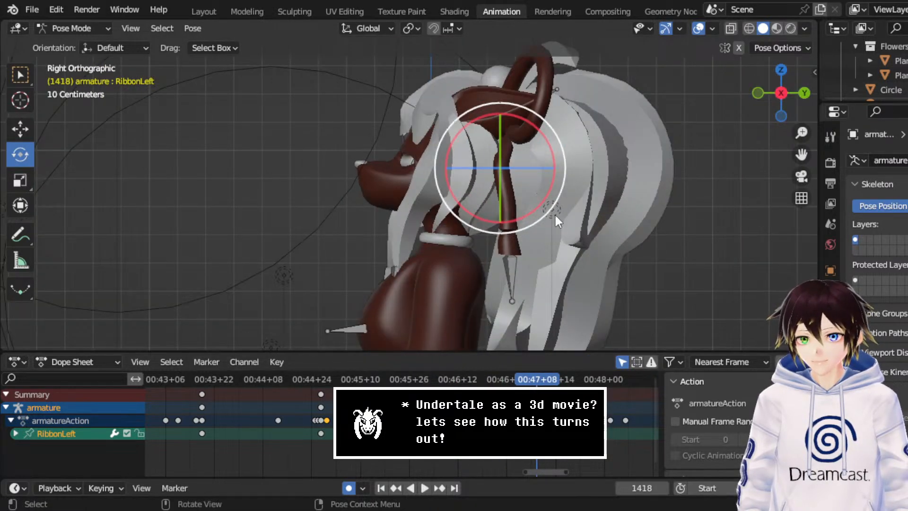
drag(554, 213, 571, 228)
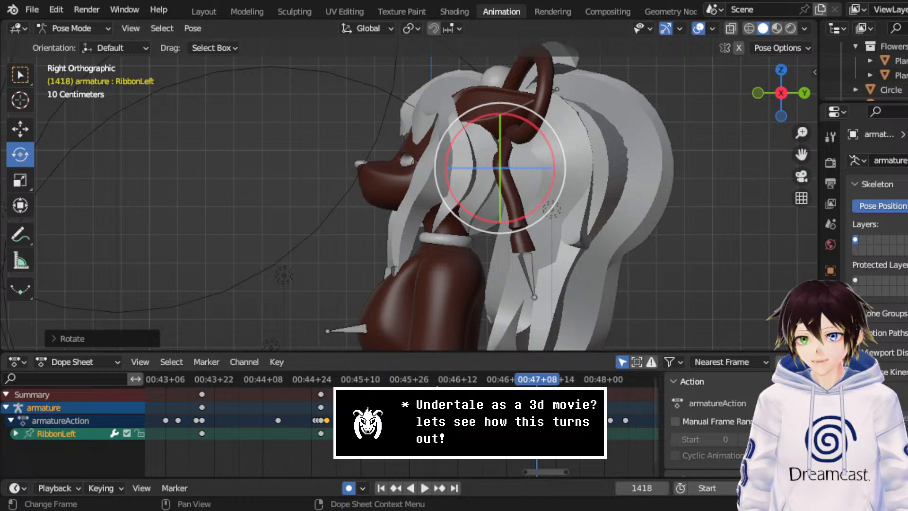
- Play on to about frame 1436 and rotate the RibbonLeft bone forward there
key(space)
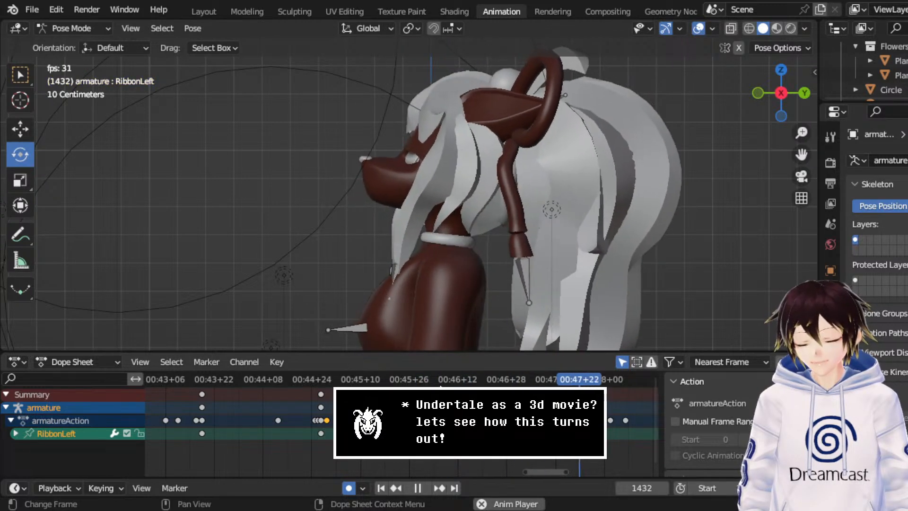
key(space)
drag(535, 232, 521, 236)
- Replay the ribbon's motion past frames 1457 and 1486 in short stretches, ending at frame 1560
key(space)
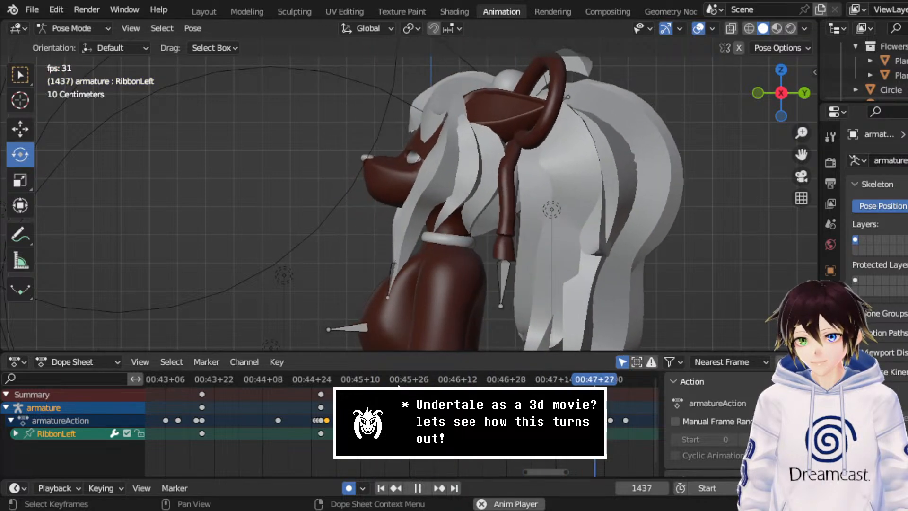
key(space)
key(space)
key(space)
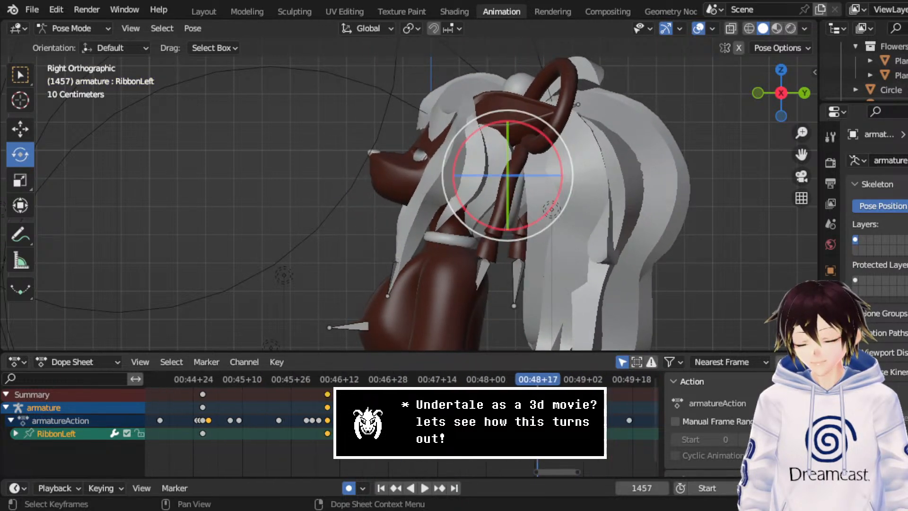
key(space)
key(space)
key(space)
key(space)
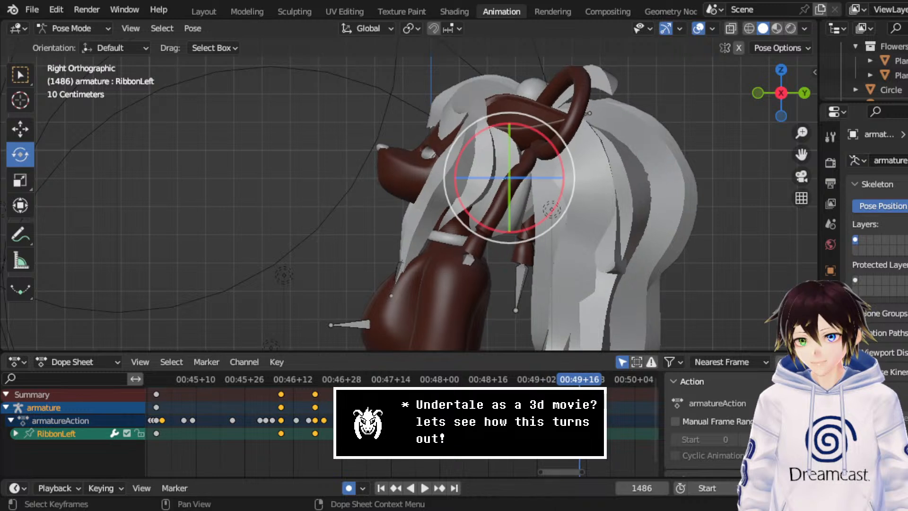
key(KP_Decimal)
key(space)
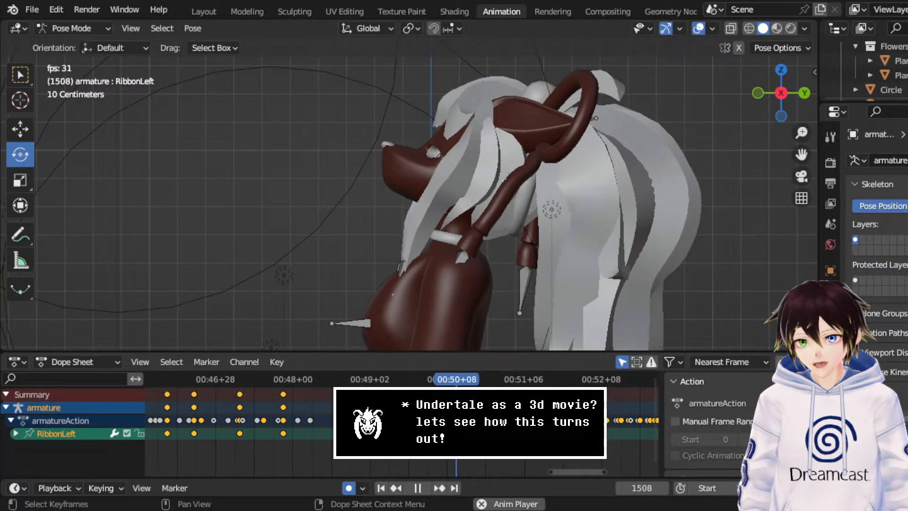
key(space)
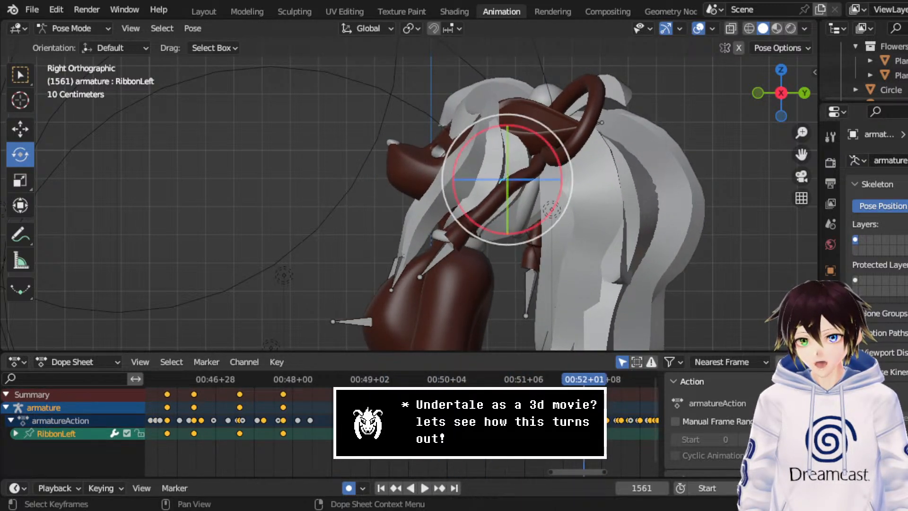
click(582, 379)
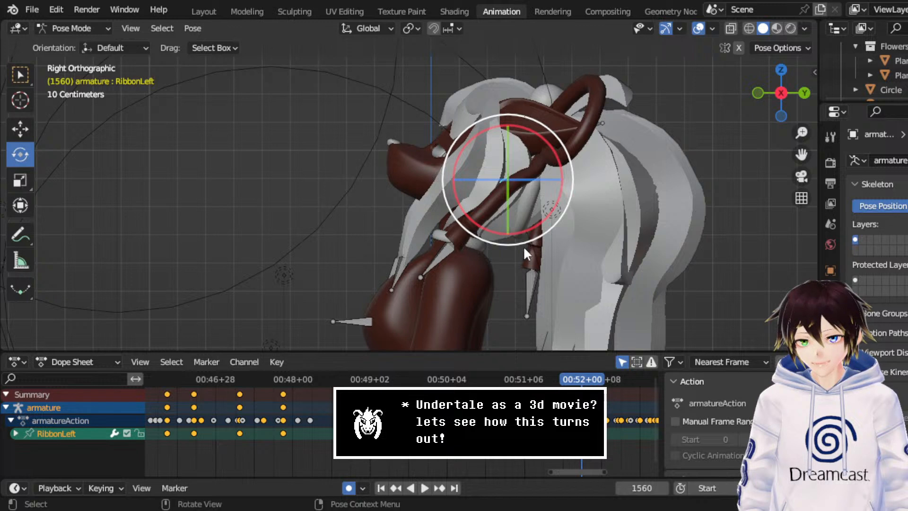
- At frame 1560, rotate the RibbonLeft bone back until it hangs vertically and shift it backward along the Y axis
key(r)
click(569, 258)
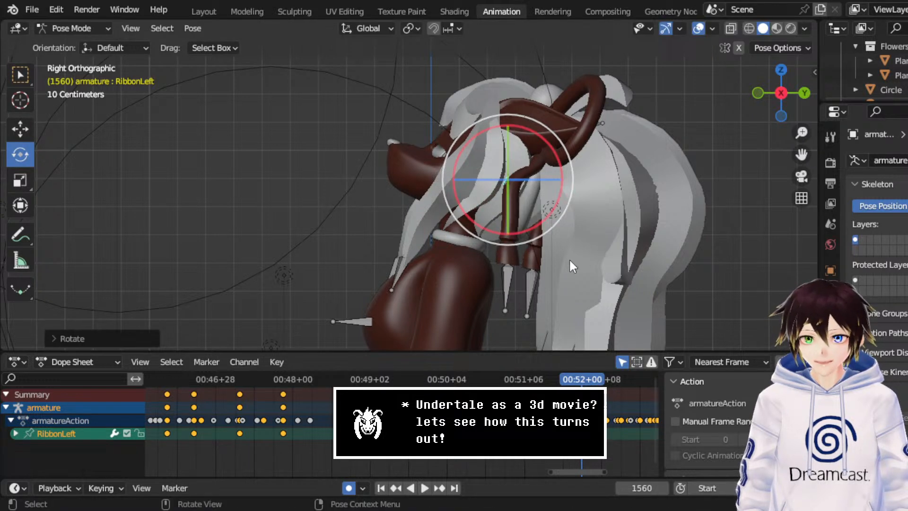
click(20, 128)
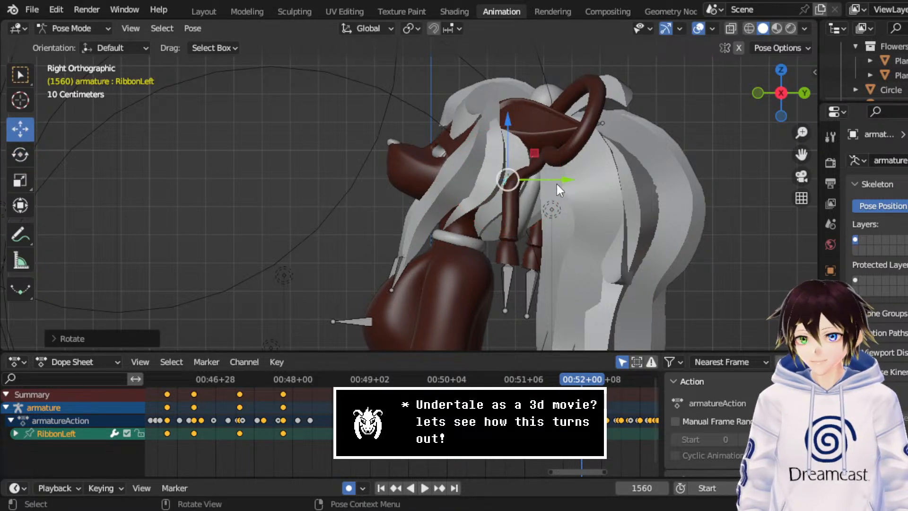
drag(558, 188, 593, 190)
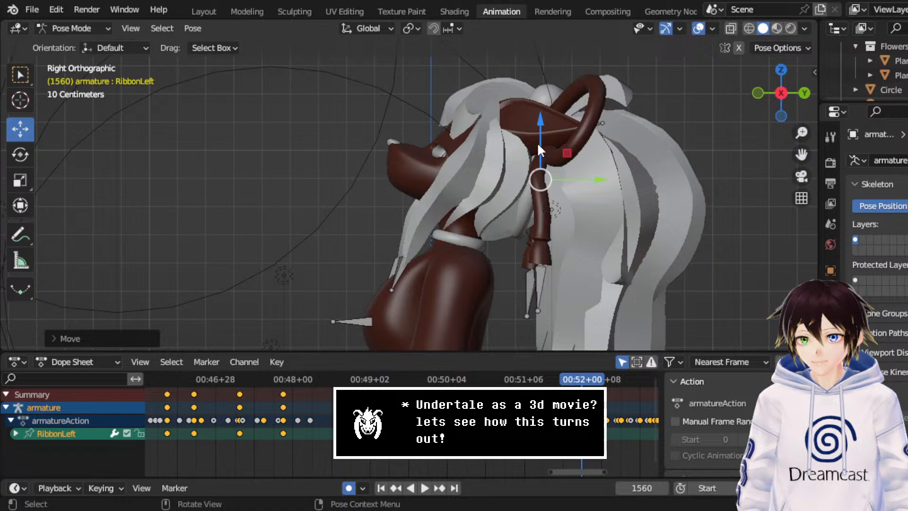
drag(540, 148, 543, 154)
middle_drag(545, 155, 627, 167)
drag(613, 185, 613, 185)
middle_drag(584, 185, 504, 177)
- Change the handle type of the selected RibbonLeft keyframes and replay the swing from about 00:46 and again from about 00:48
scroll(311, 425, down, 3)
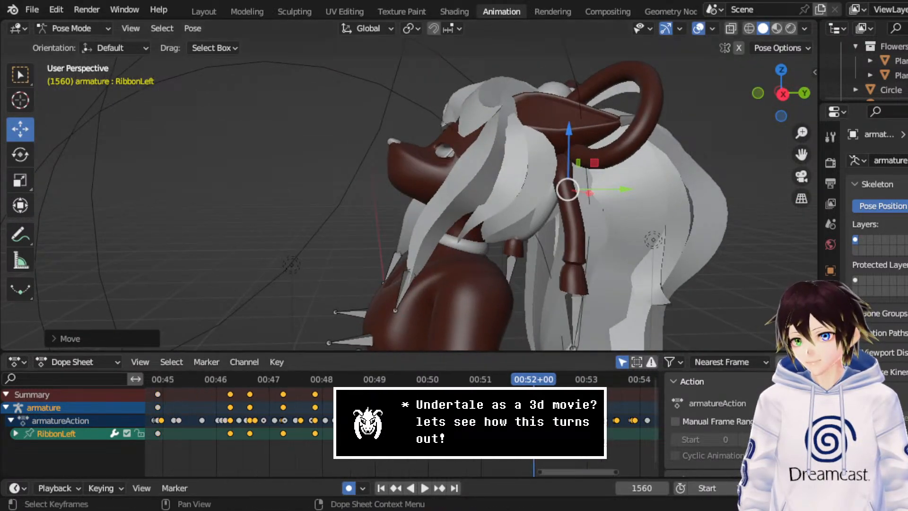
right_click(240, 384)
mouse_move(223, 380)
click(291, 408)
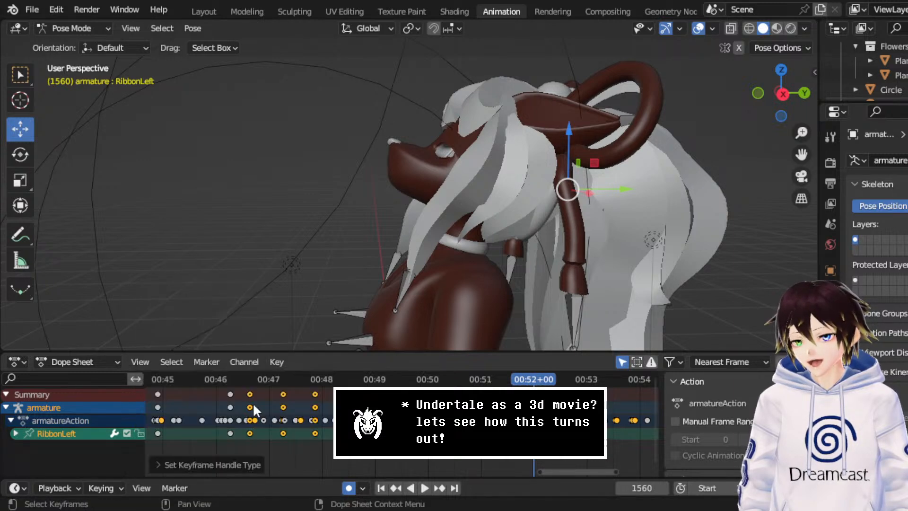
click(213, 377)
key(space)
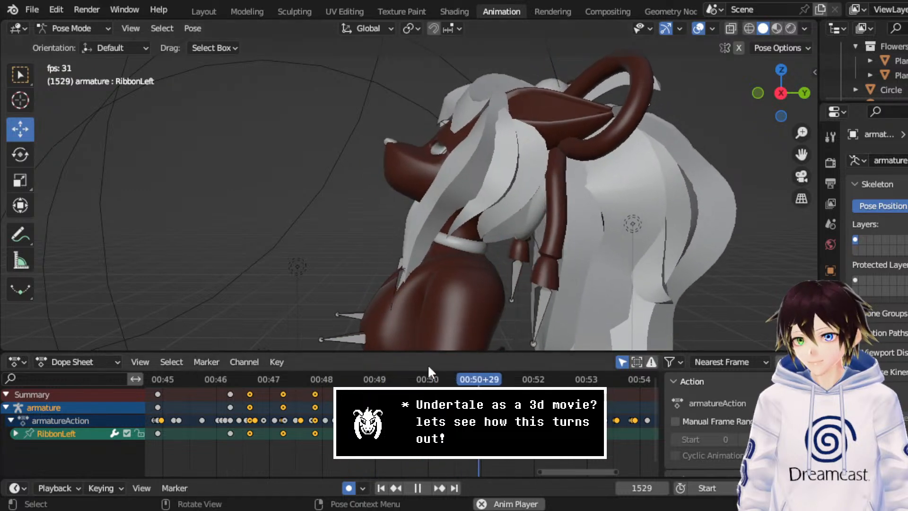
key(space)
click(312, 380)
key(space)
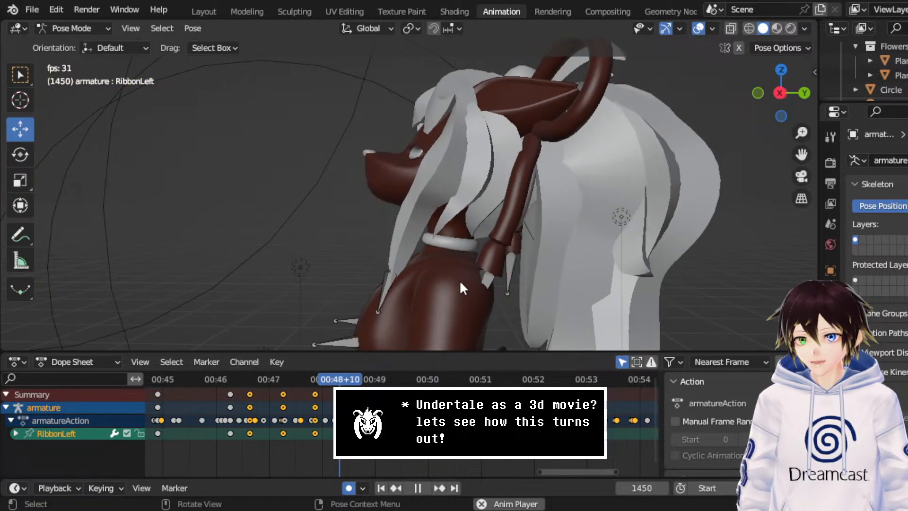
key(space)
- In the right orthographic view at frame 1450, rotate the RibbonLeft bone backward and nudge it backward along the Y axis
click(780, 93)
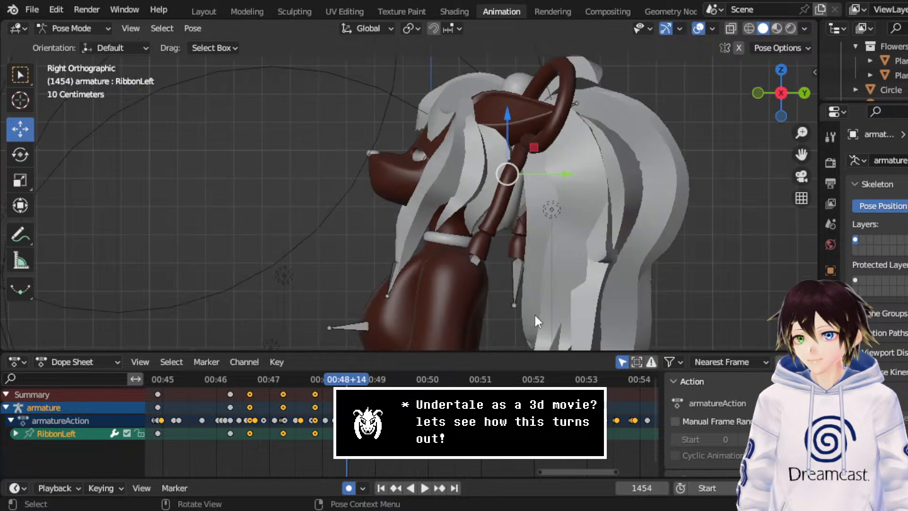
click(275, 377)
click(234, 373)
key(space)
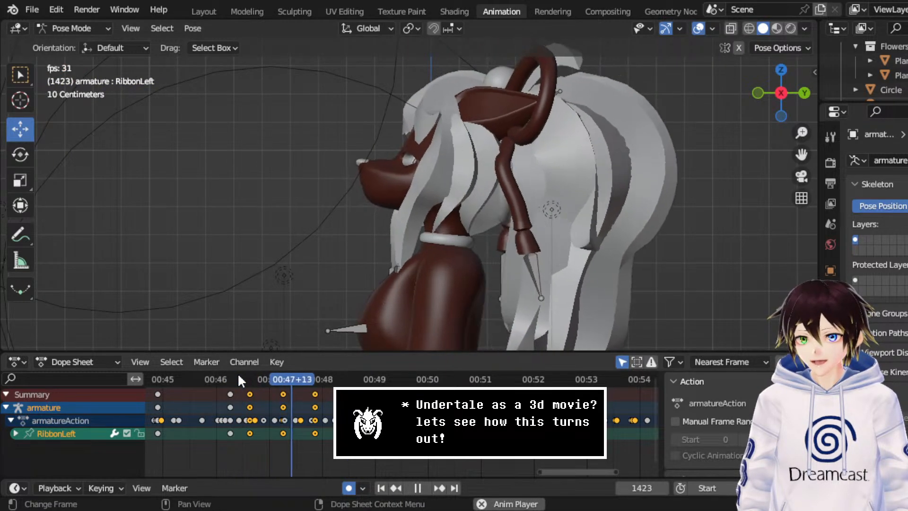
key(space)
click(21, 154)
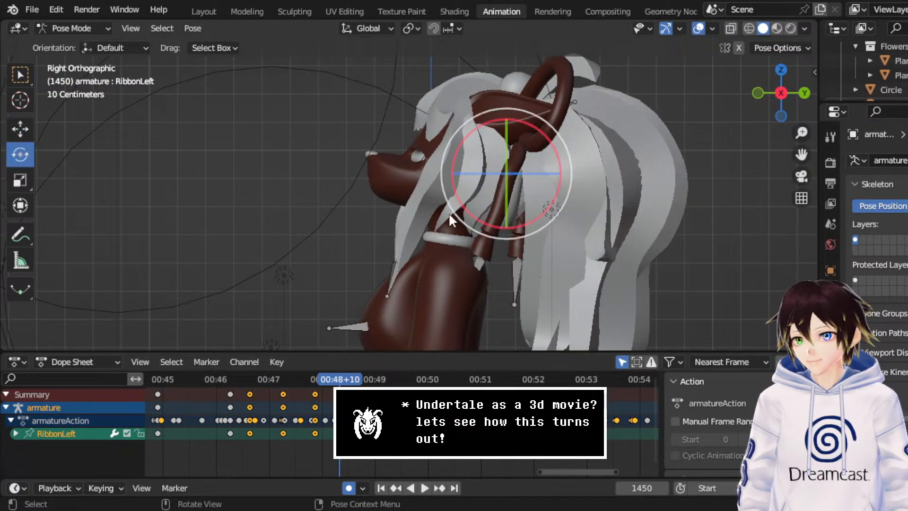
drag(507, 235, 534, 228)
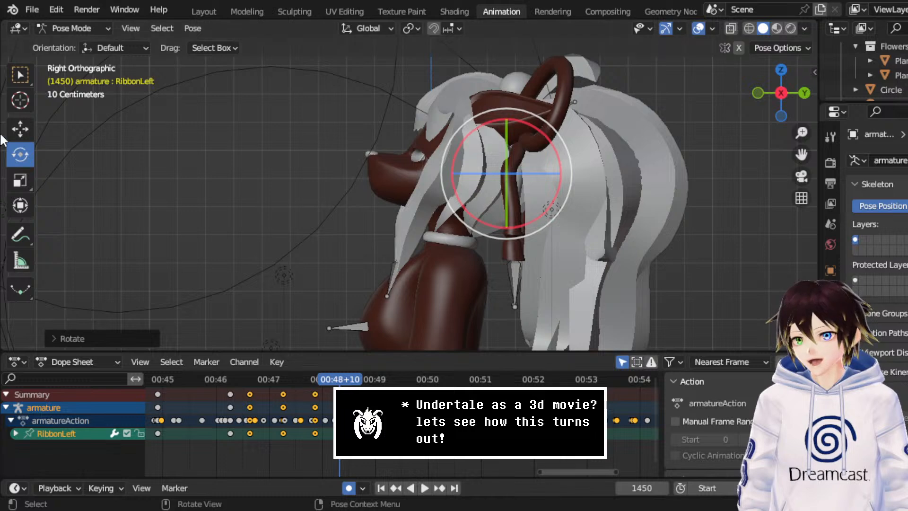
click(23, 135)
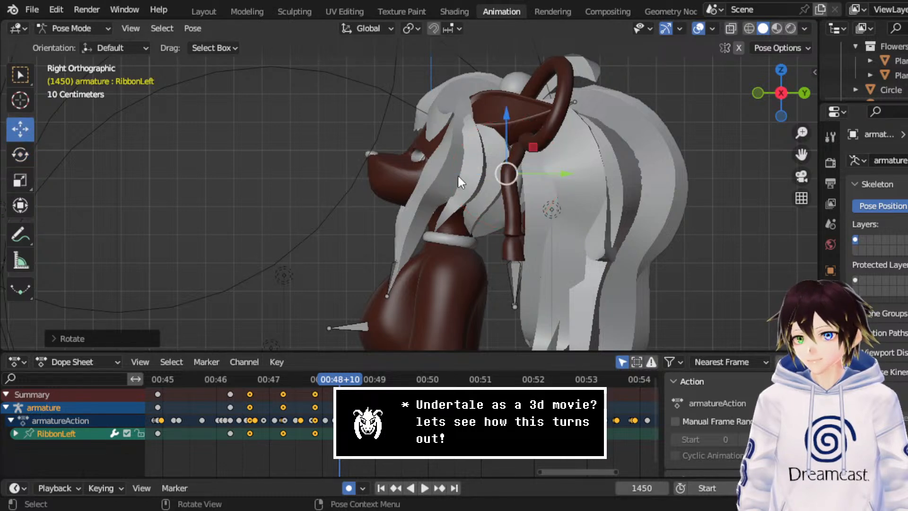
drag(541, 179, 552, 179)
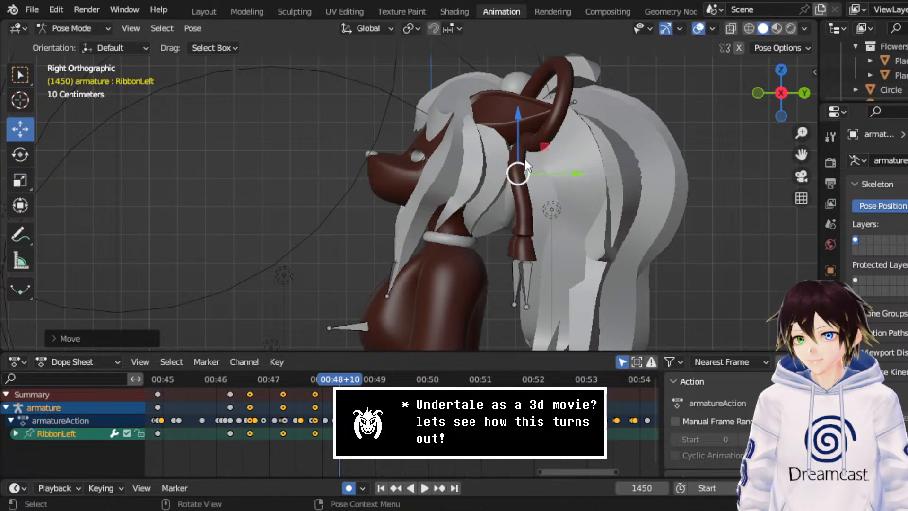
- Shift the RibbonLeft keyframe at frame 1450 about ten frames later, replay the swing and save the file
key(space)
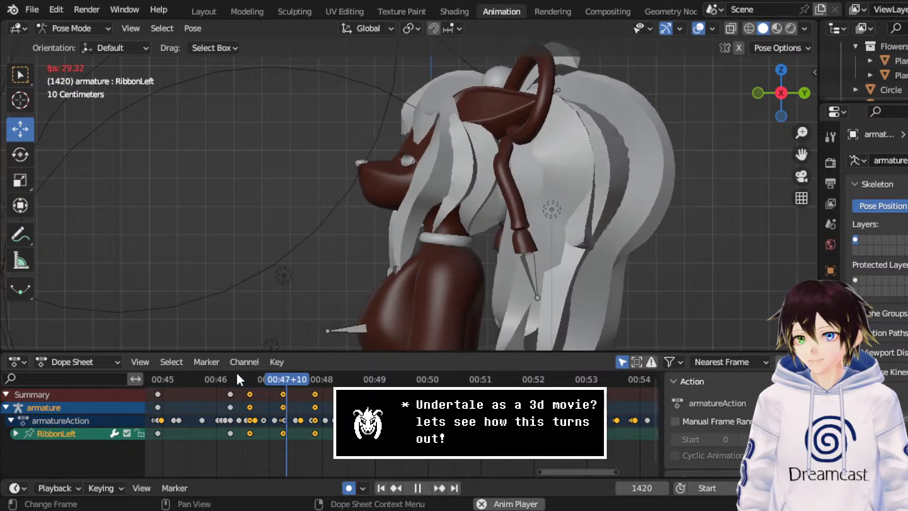
key(space)
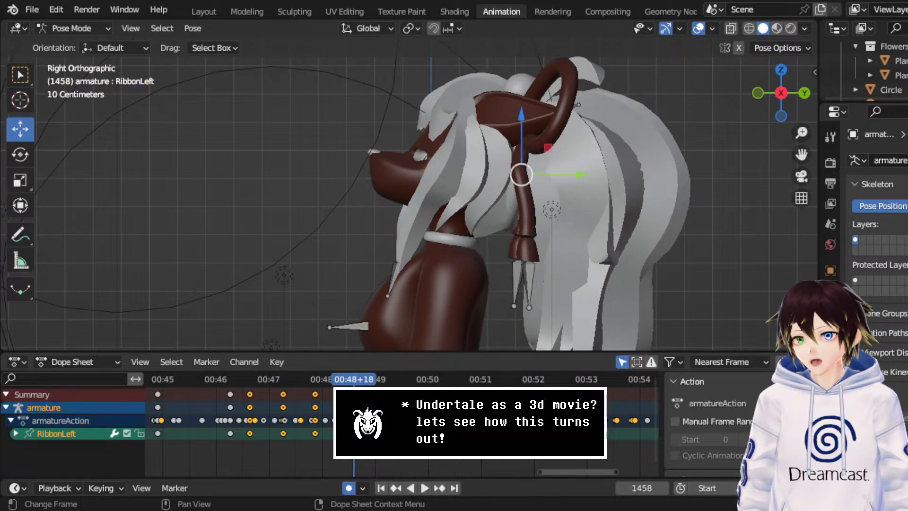
drag(339, 394, 357, 394)
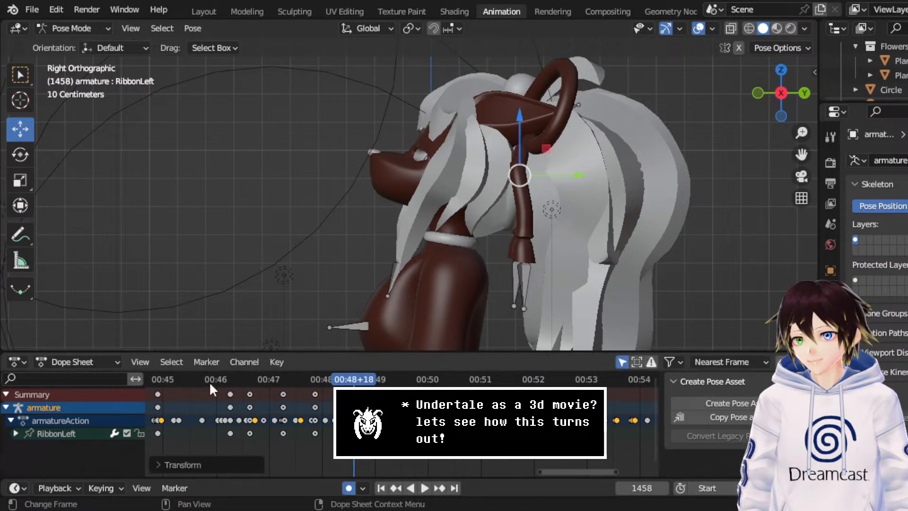
key(space)
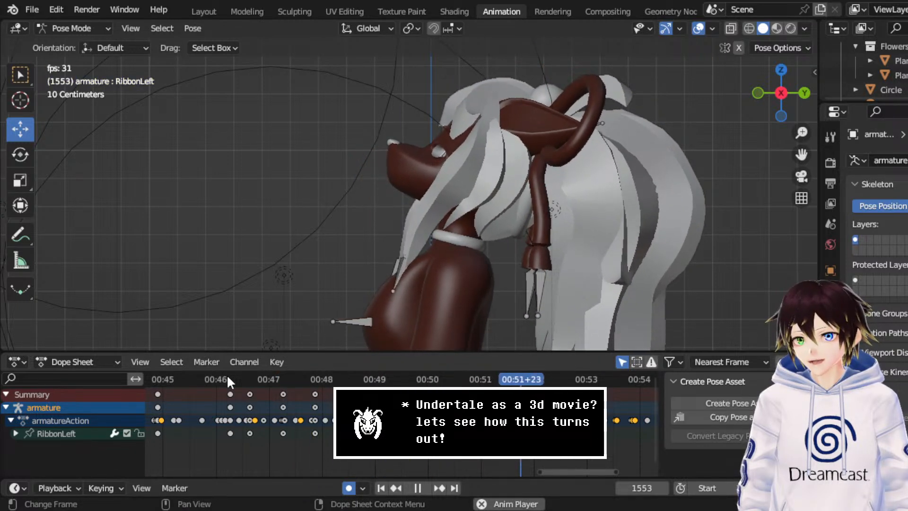
key(space)
key(ctrl+s)
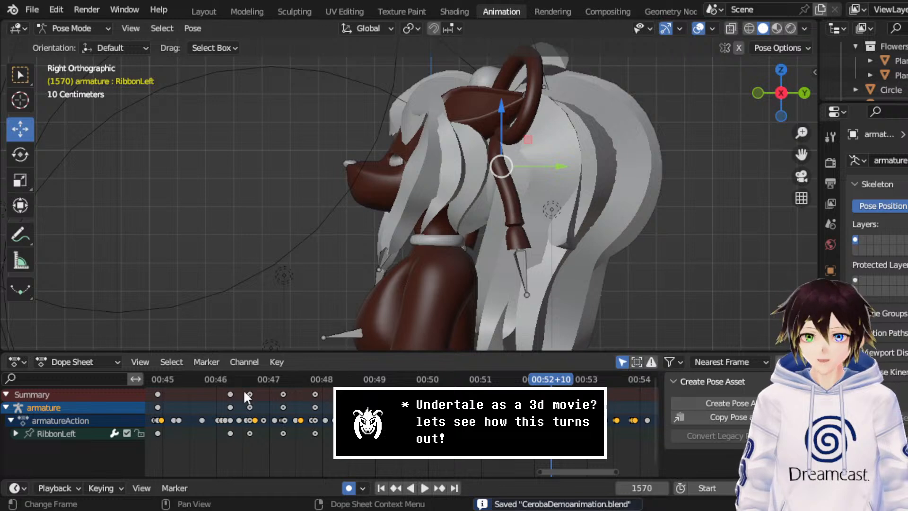
- Play on to frame 1649, rotate the RibbonLeft bone forward until it hangs vertically, and move it slightly down and forward
ctrl+scroll(222, 416, right, 5)
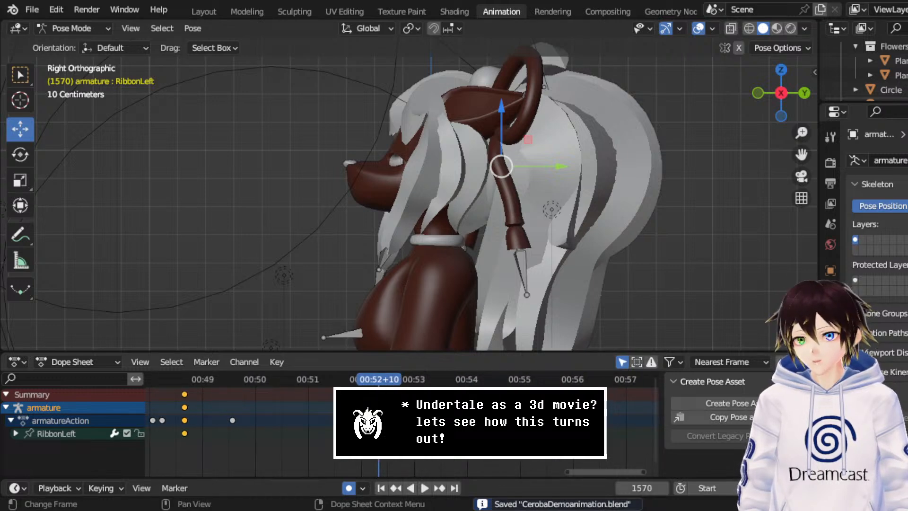
key(space)
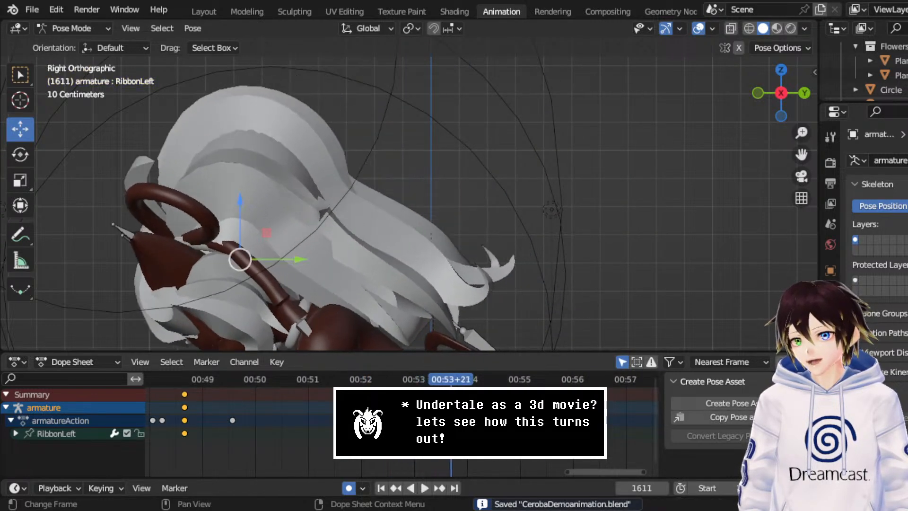
key(space)
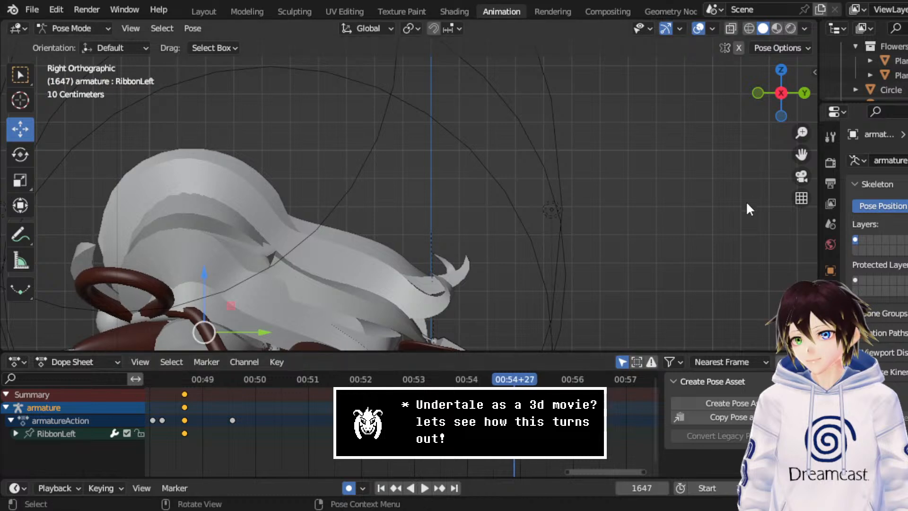
drag(801, 155, 907, 1)
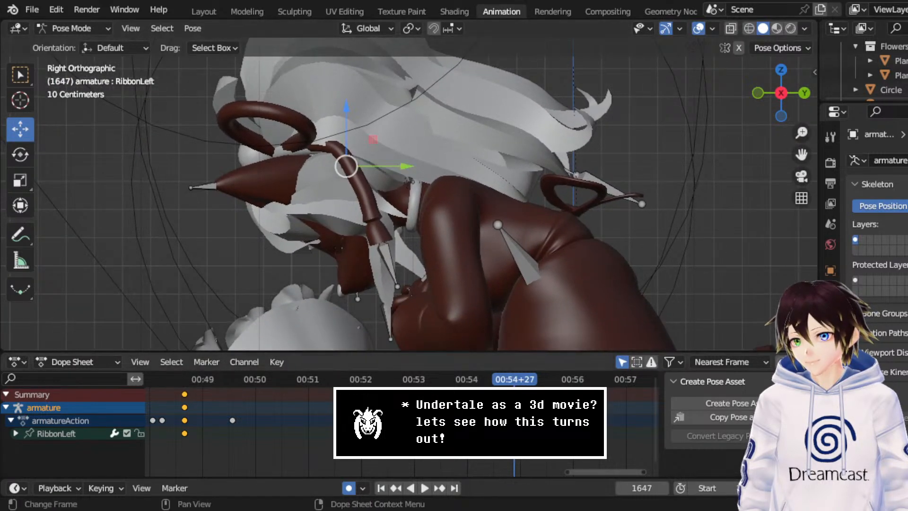
click(519, 385)
click(22, 156)
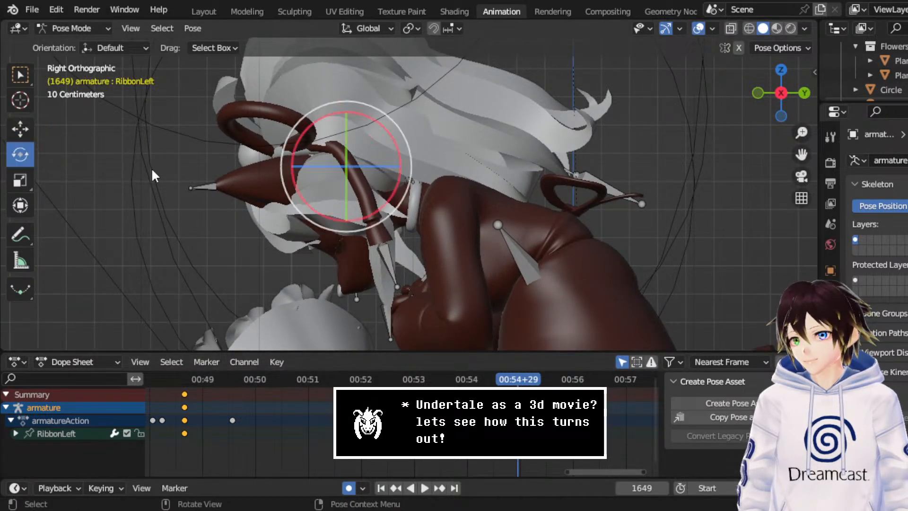
drag(404, 138, 398, 166)
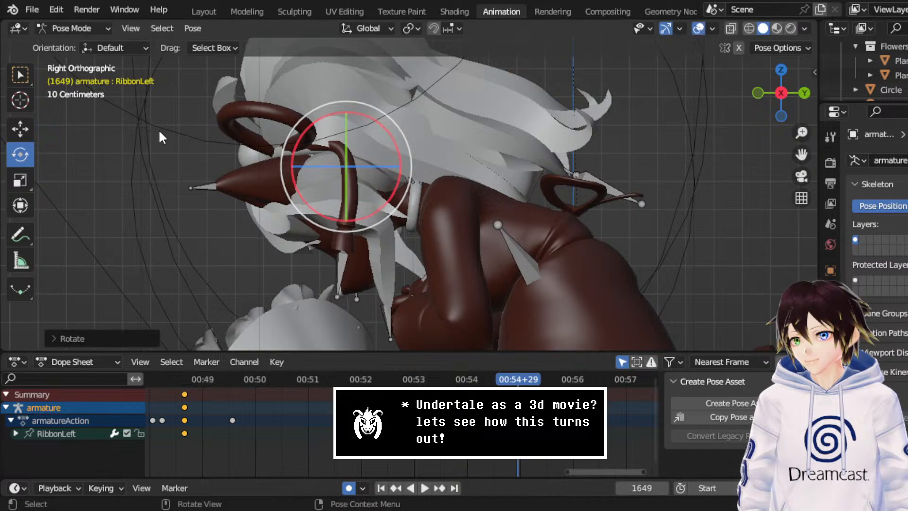
click(29, 122)
drag(347, 132, 345, 141)
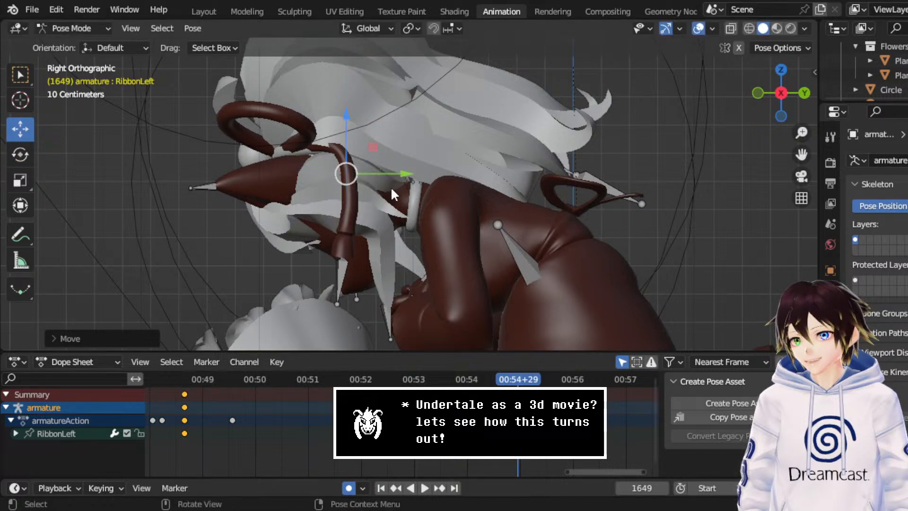
drag(388, 177, 373, 176)
middle_drag(373, 176, 347, 163)
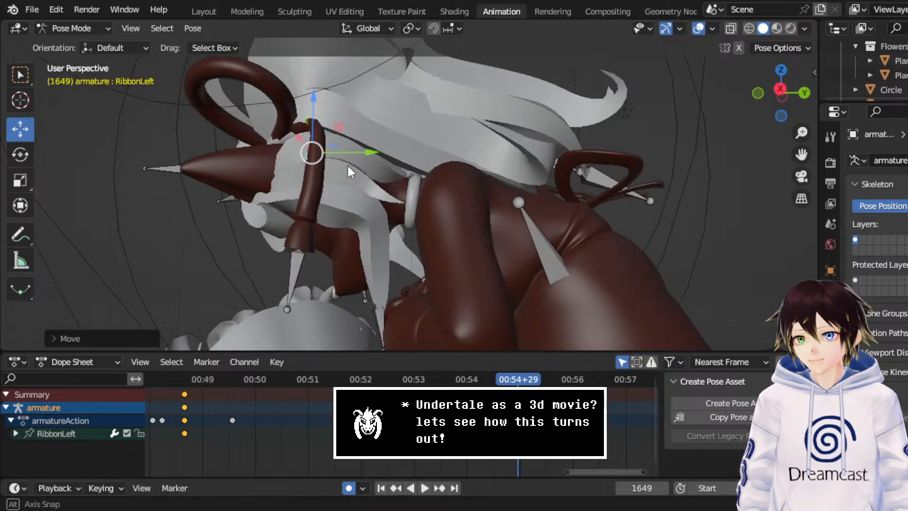
- Return the playhead to frame 1560 and save the file
key(ctrl+s)
click(364, 381)
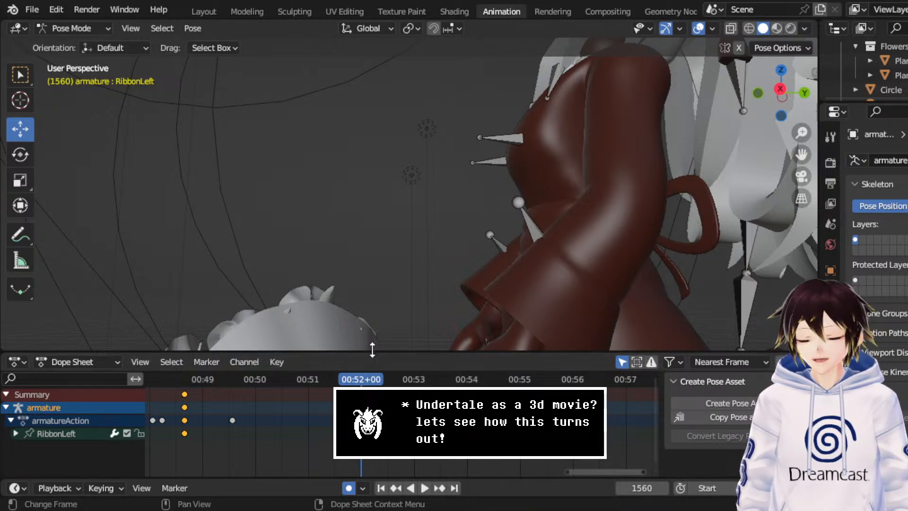
key(ctrl+s)
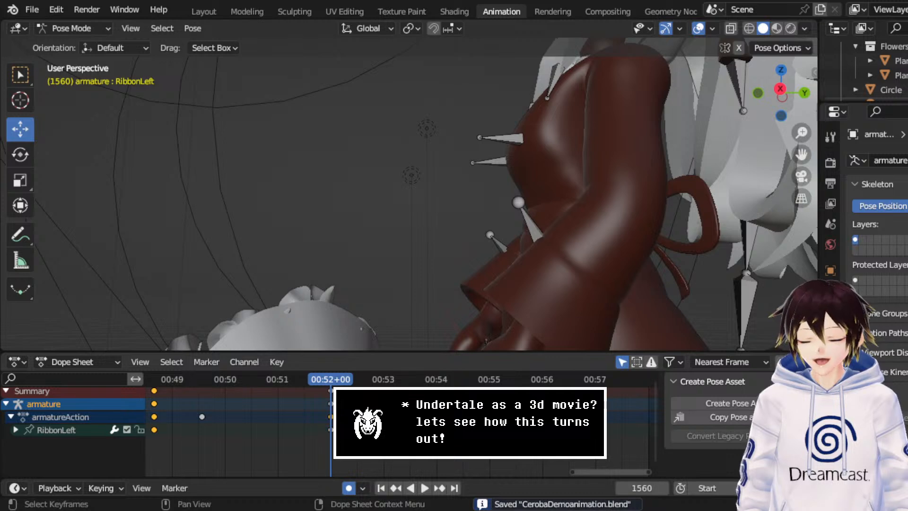
- Play from frame 1560 to frame 1582 and rotate the RibbonLeft bone backward and upward there
scroll(321, 421, up, 2)
middle_drag(402, 426, 349, 452)
scroll(478, 196, down, 4)
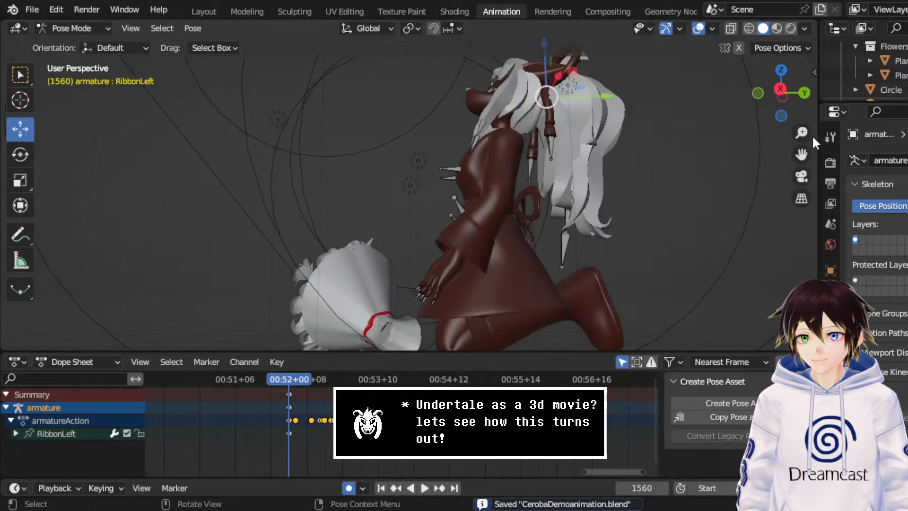
drag(801, 154, 801, 201)
middle_drag(638, 156, 639, 184)
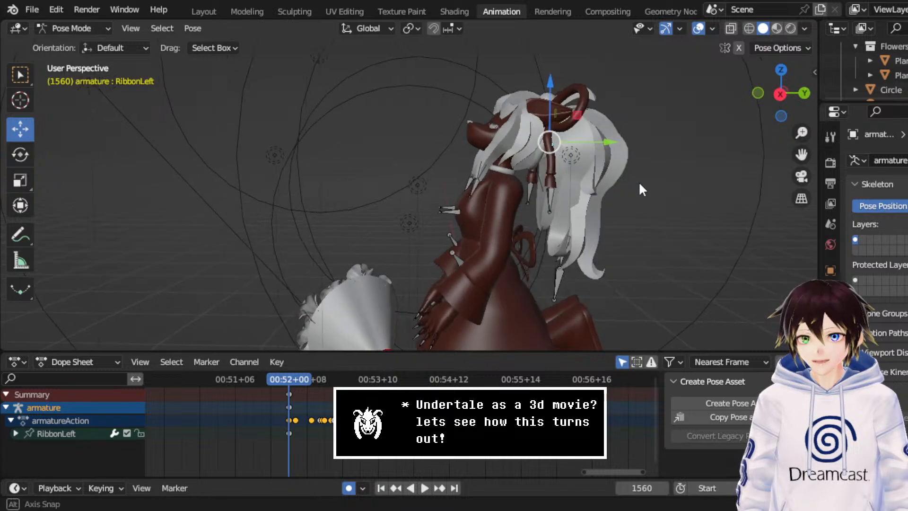
key(space)
key(space)
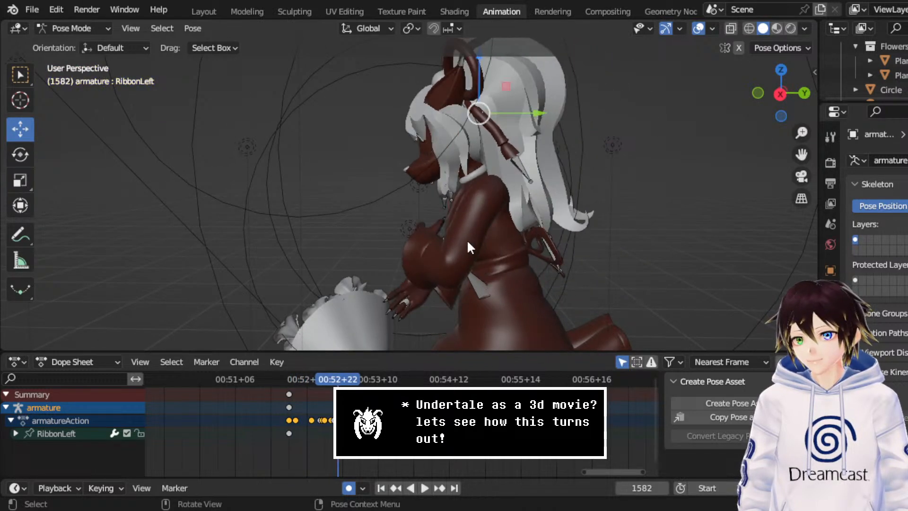
click(21, 154)
drag(495, 163, 524, 157)
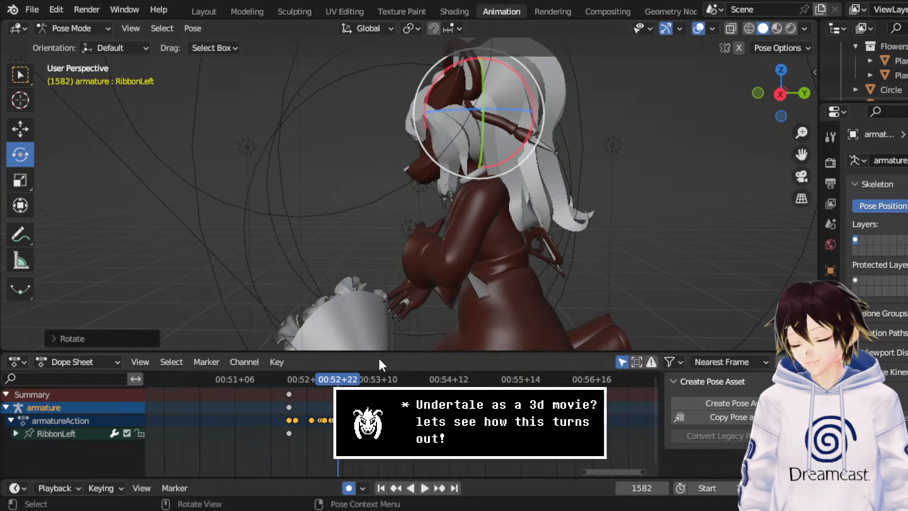
- Move the RibbonLeft keyframe at frame 1582 a few frames earlier and replay the swing
key(space)
key(Escape)
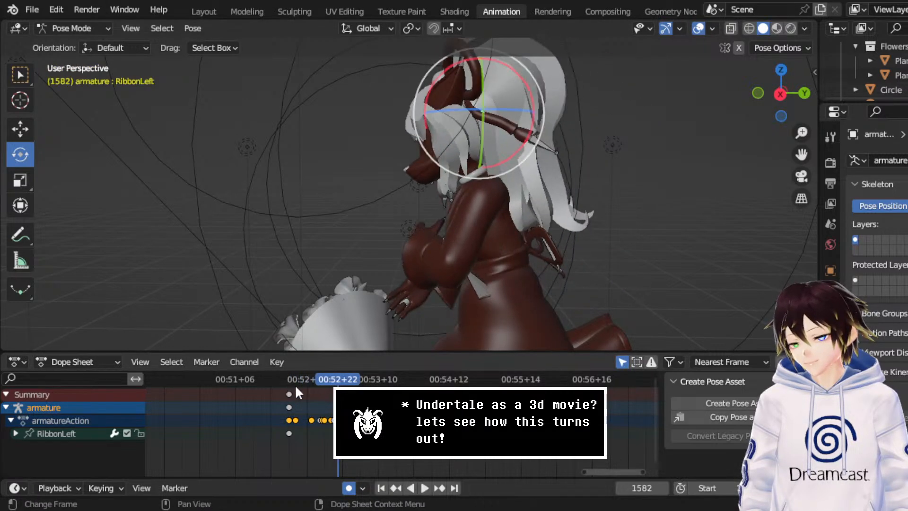
drag(327, 374, 317, 373)
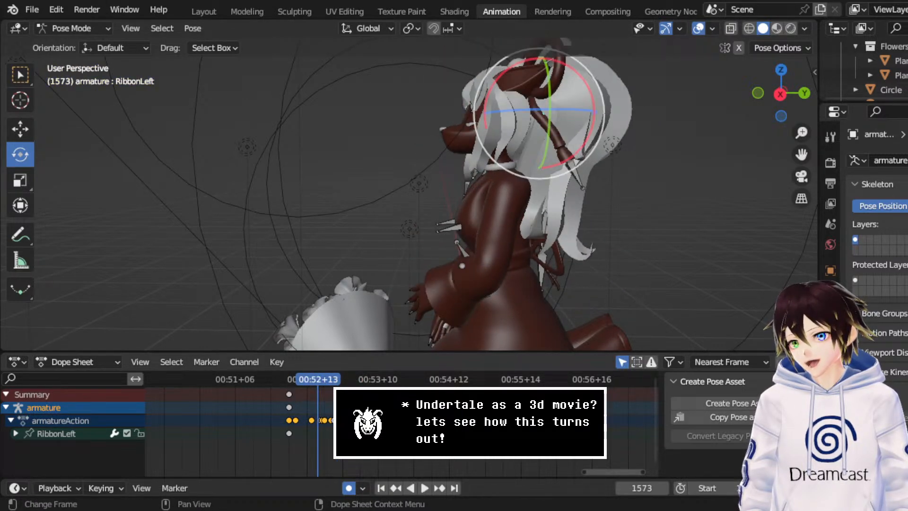
key(g)
click(312, 381)
key(space)
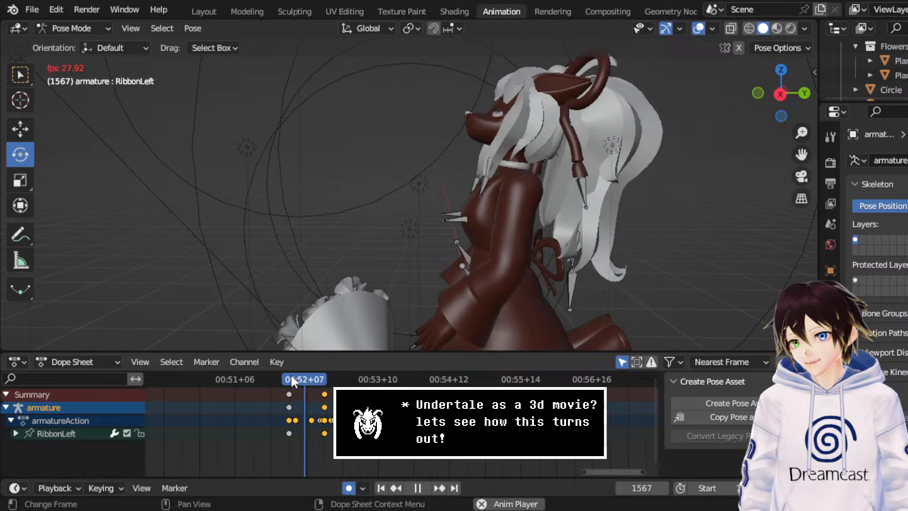
- Play on to frame 1590, rotate the RibbonLeft bone forward past vertical, and move it slightly down and forward
key(space)
key(space)
key(space)
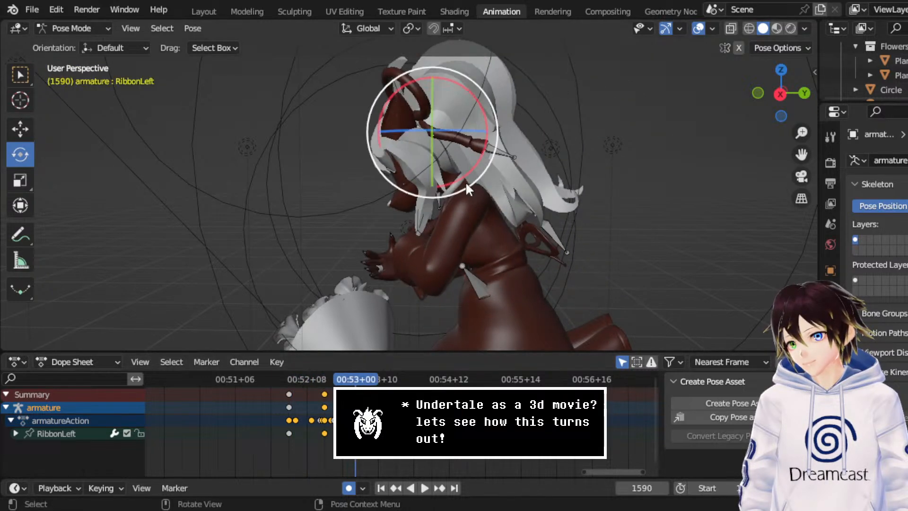
drag(492, 156, 443, 196)
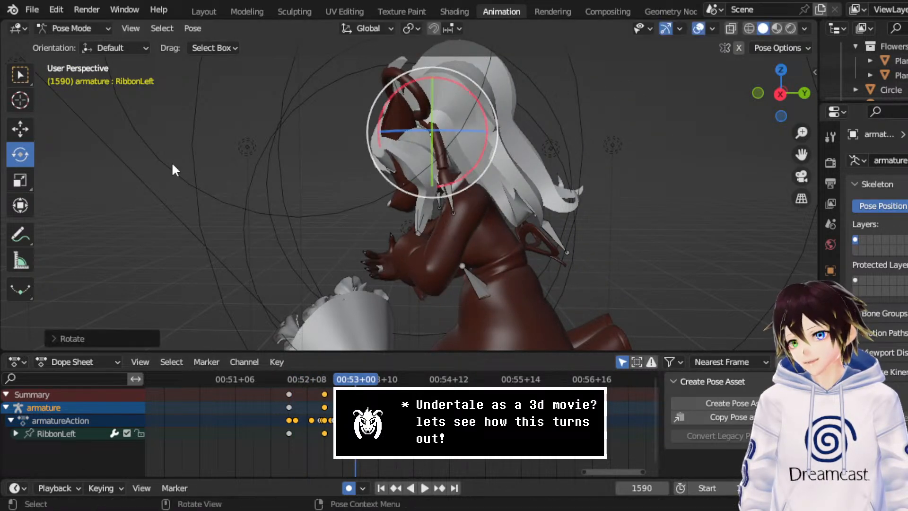
drag(485, 171, 450, 195)
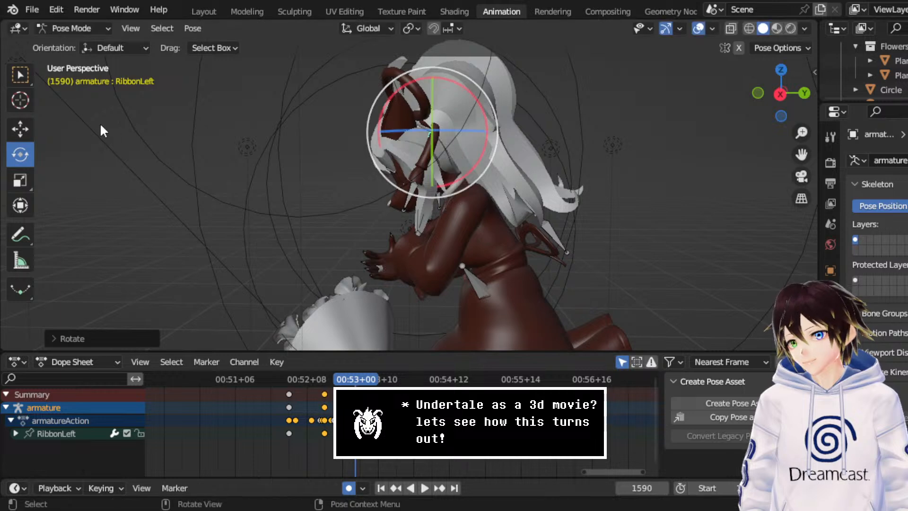
click(22, 127)
drag(468, 129, 465, 152)
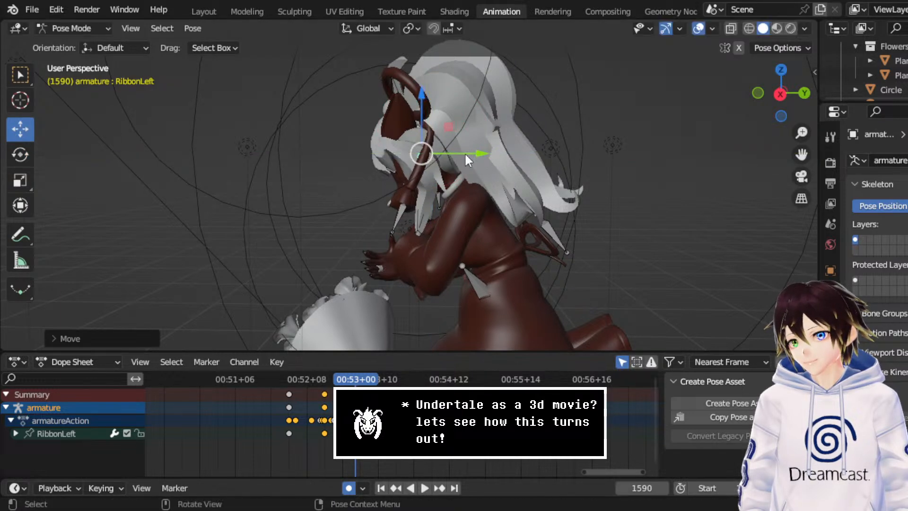
mouse_move(464, 152)
middle_down()
mouse_move(563, 140)
mouse_move(607, 146)
mouse_move(475, 142)
middle_up()
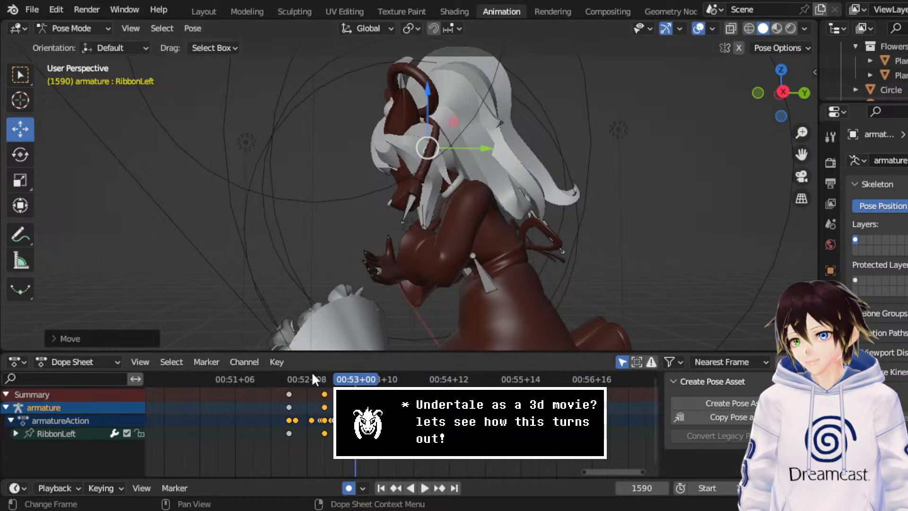
- Replay the swing, move the RibbonLeft keyframe at frame 1590 about seven frames later, and play it again
click(289, 378)
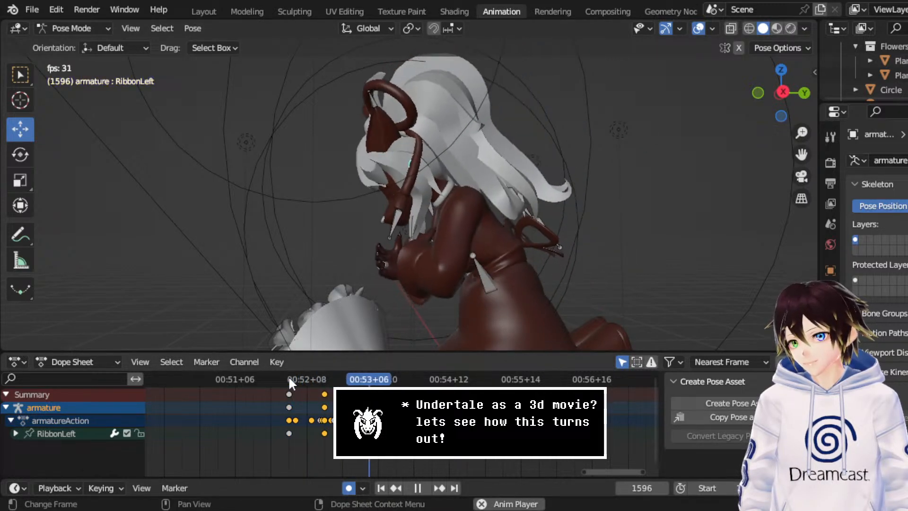
key(space)
key(g)
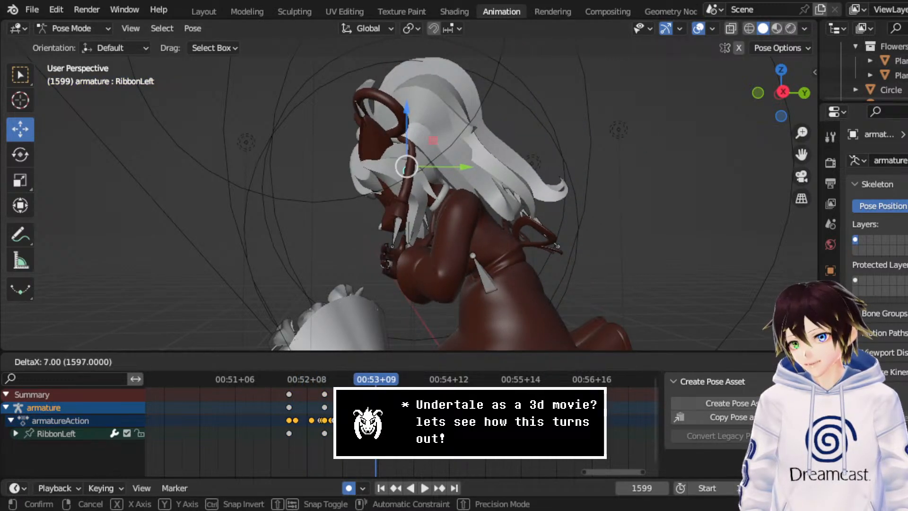
click(283, 384)
key(space)
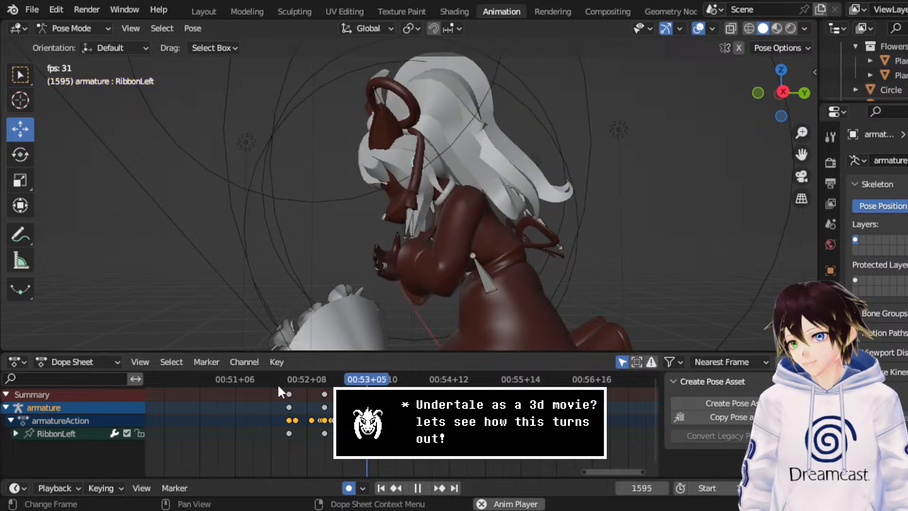
key(space)
- Go to frame 1617, rotate the RibbonLeft bone further forward, and switch to the right orthographic view
drag(431, 382, 420, 383)
click(20, 155)
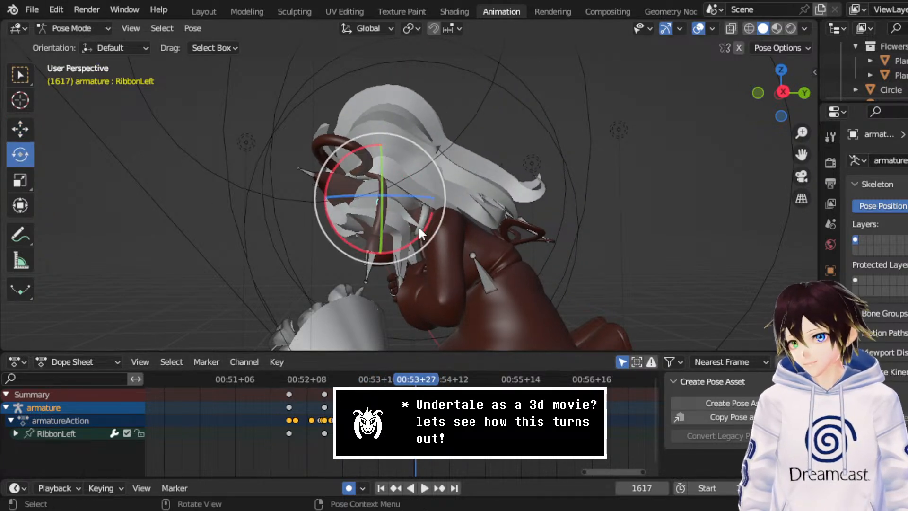
drag(425, 228, 388, 227)
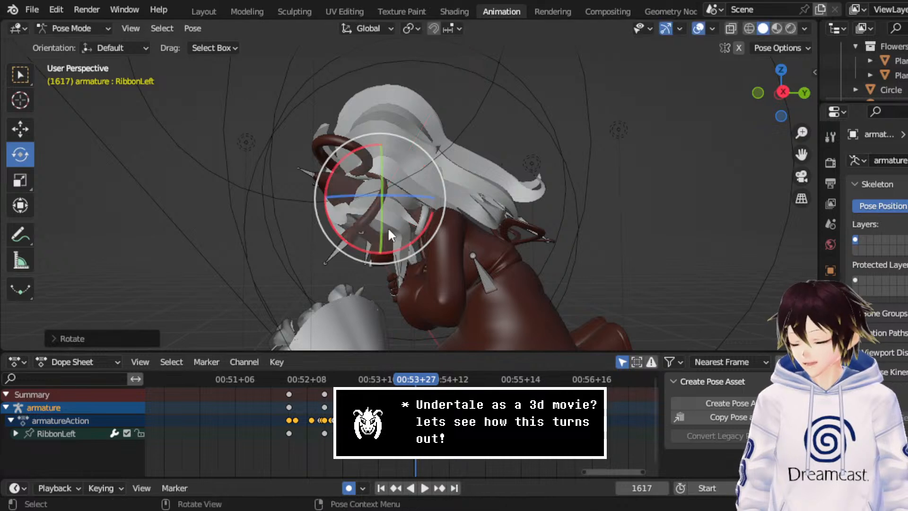
middle_drag(388, 227, 417, 189)
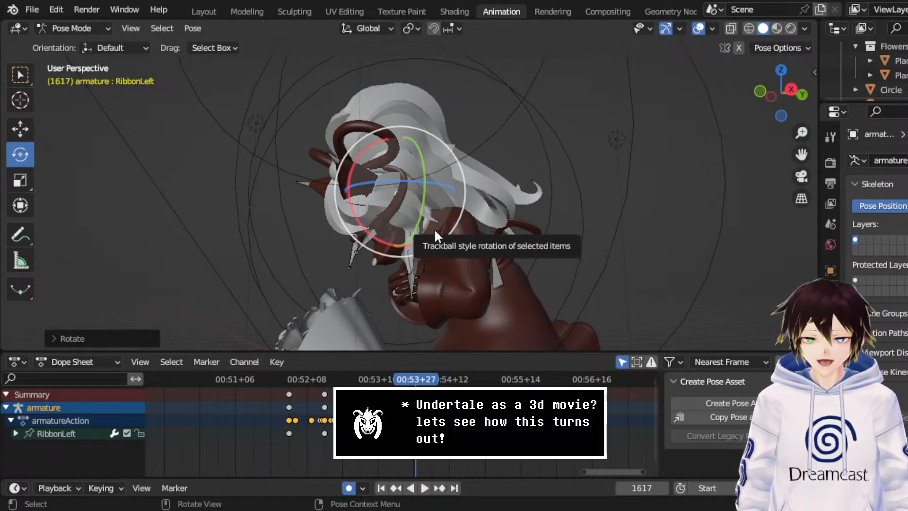
click(792, 89)
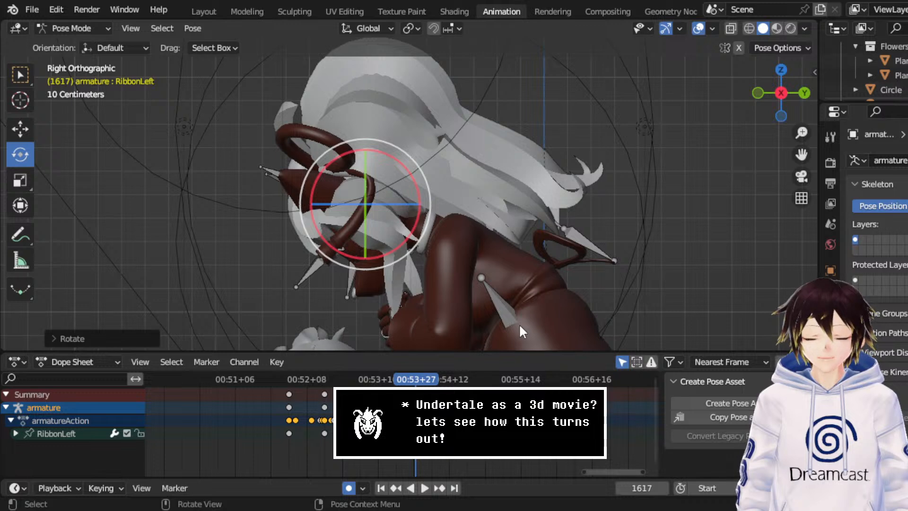
- Replay the swing from before frame 1560 and move the RibbonLeft keyframe at frame 1617 a few frames earlier
click(293, 378)
key(space)
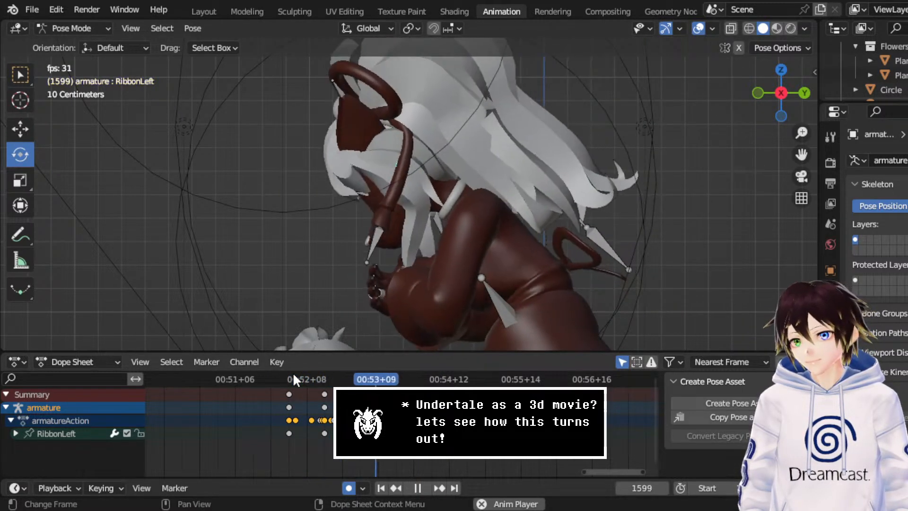
key(space)
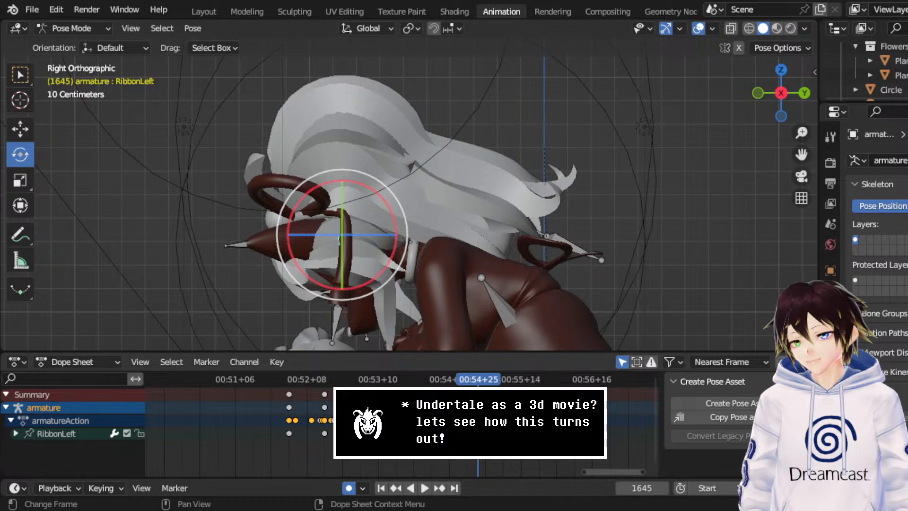
click(273, 379)
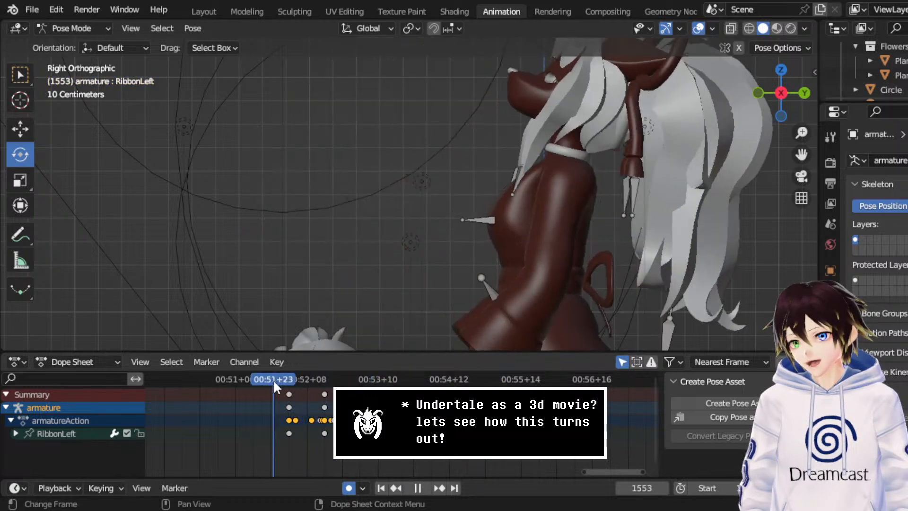
key(space)
key(space)
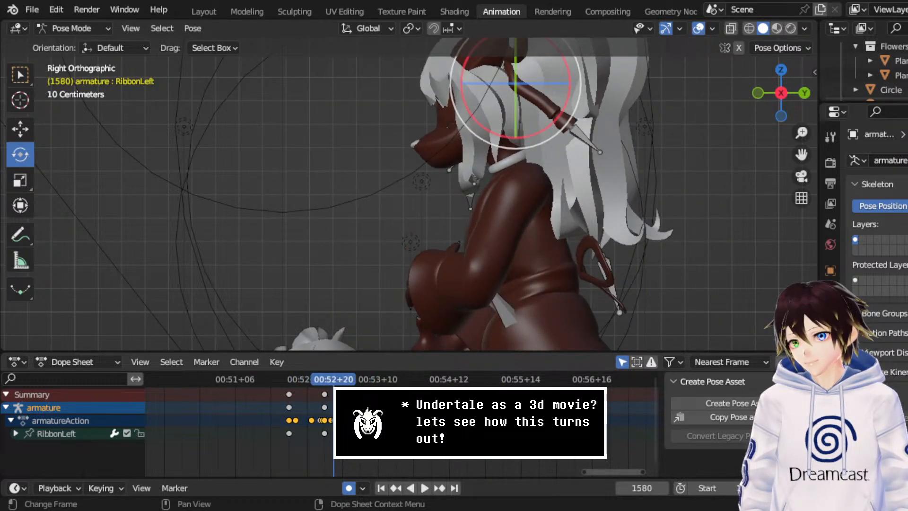
key(g)
click(284, 373)
key(space)
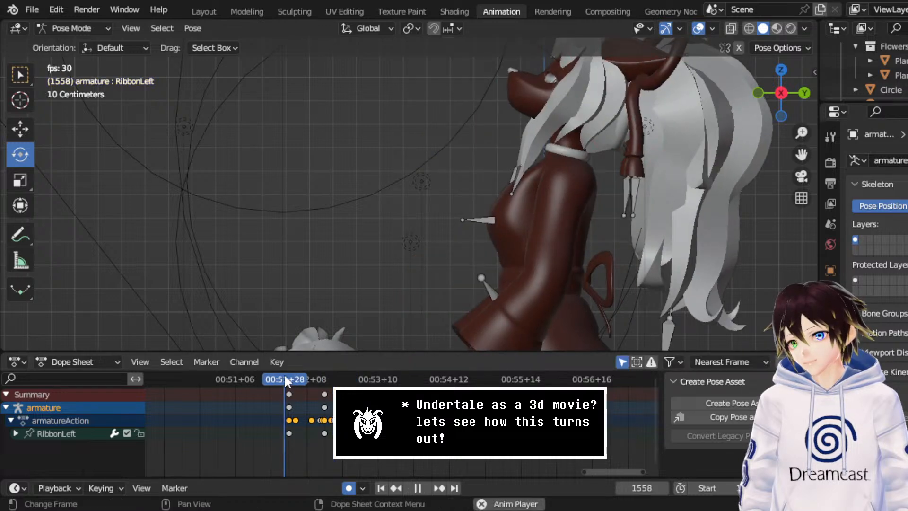
key(space)
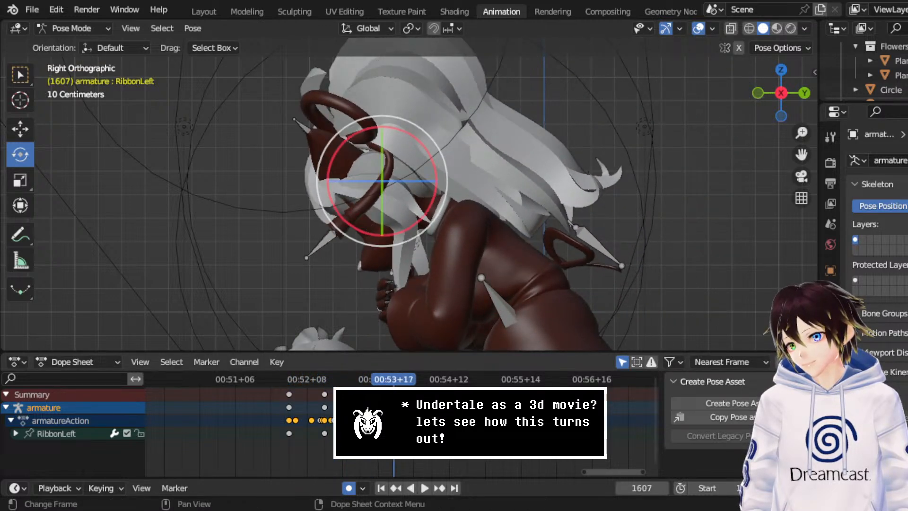
- Move the forward-swing RibbonLeft keyframe about nine frames earlier, to about frame 1603, and replay from about frame 1558
key(g)
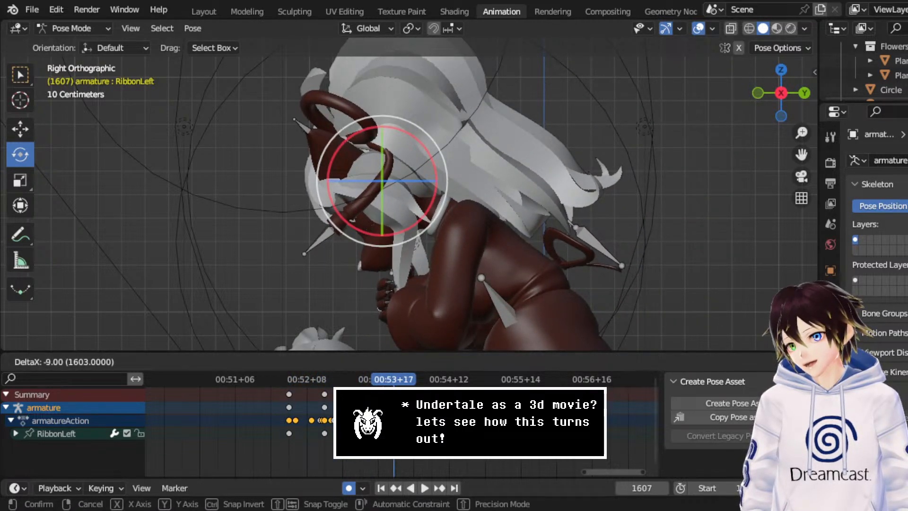
click(286, 377)
click(285, 376)
key(space)
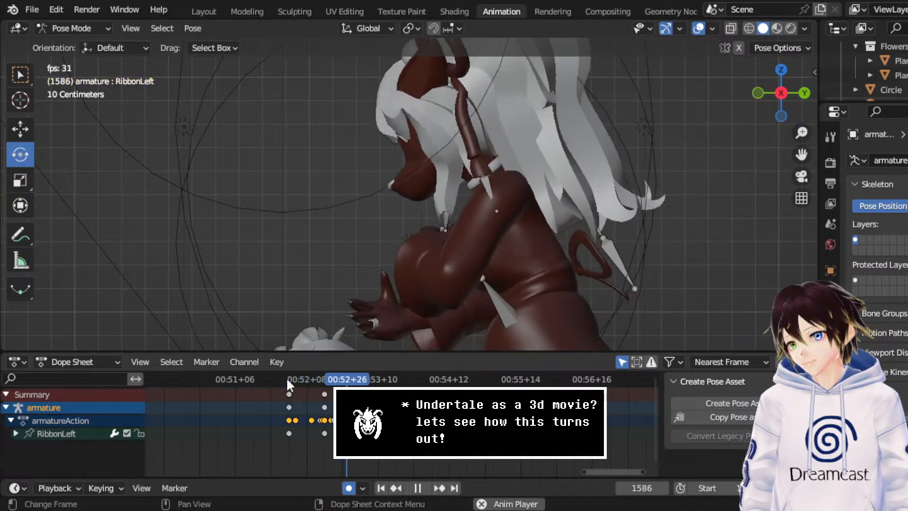
- Stop at frame 1621, rotate the RibbonLeft bone backward past vertical, and replay the motion through frame 1628
key(space)
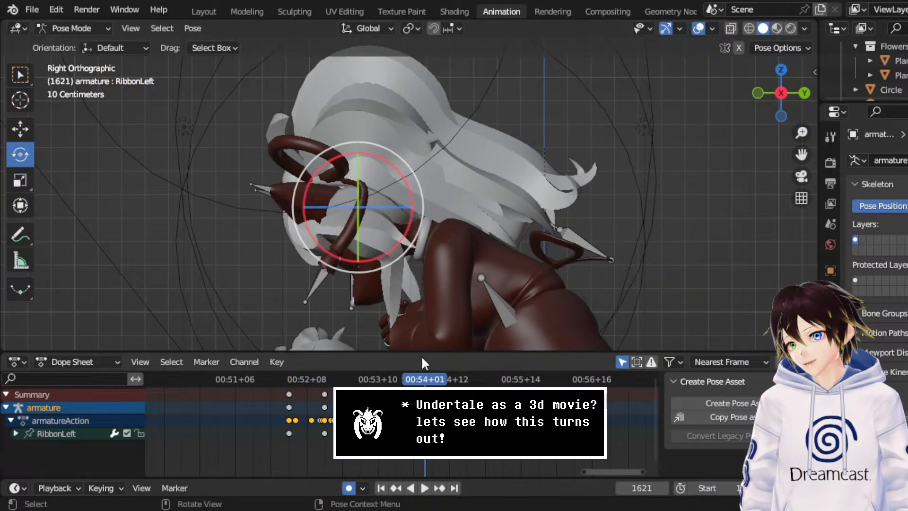
drag(385, 262, 466, 241)
click(318, 377)
key(space)
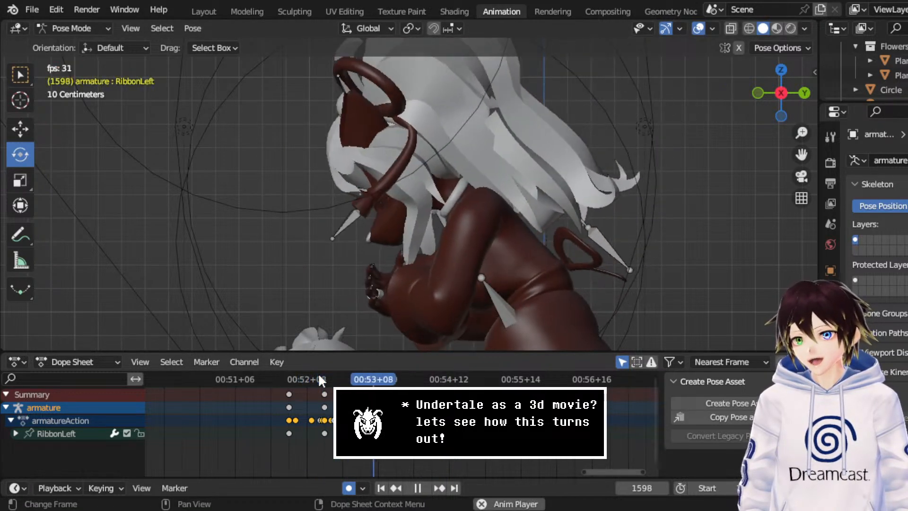
key(space)
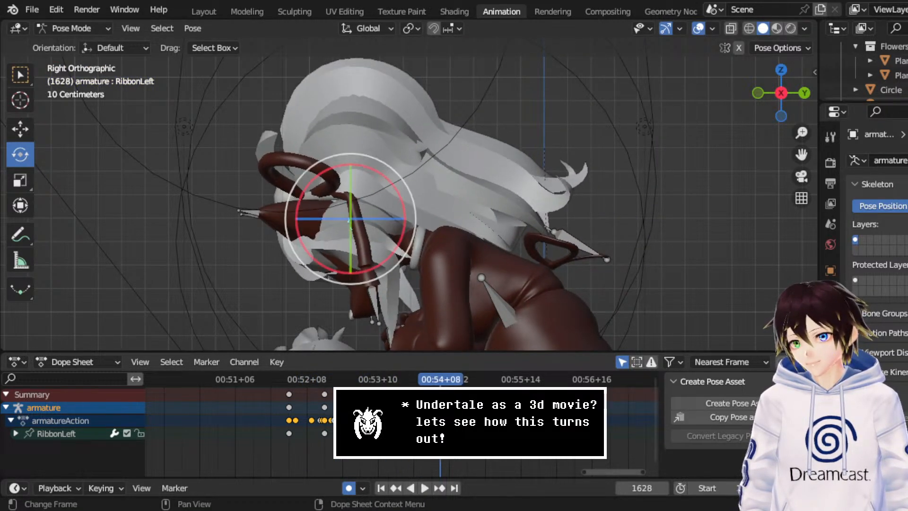
- Move the RibbonLeft keyframe at frame 1621 a few frames later and replay the swing through frame 1659
key(g)
click(313, 373)
click(283, 381)
key(space)
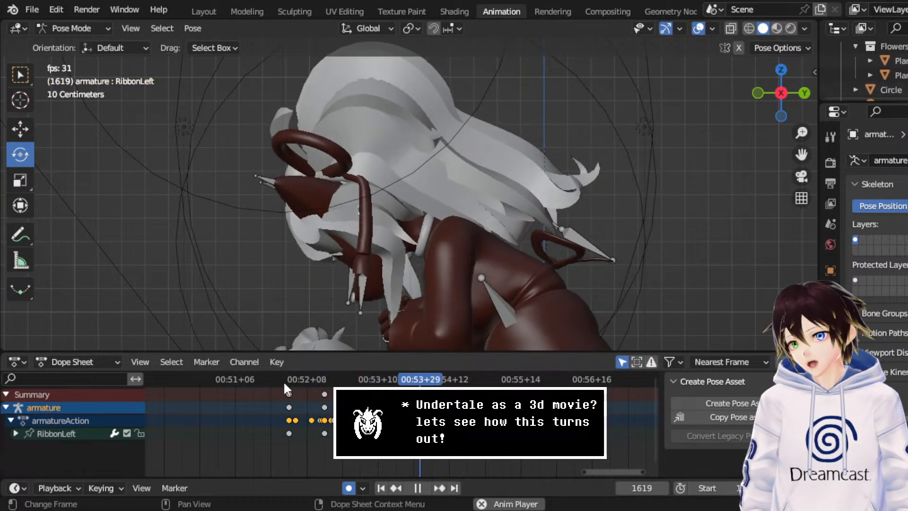
key(space)
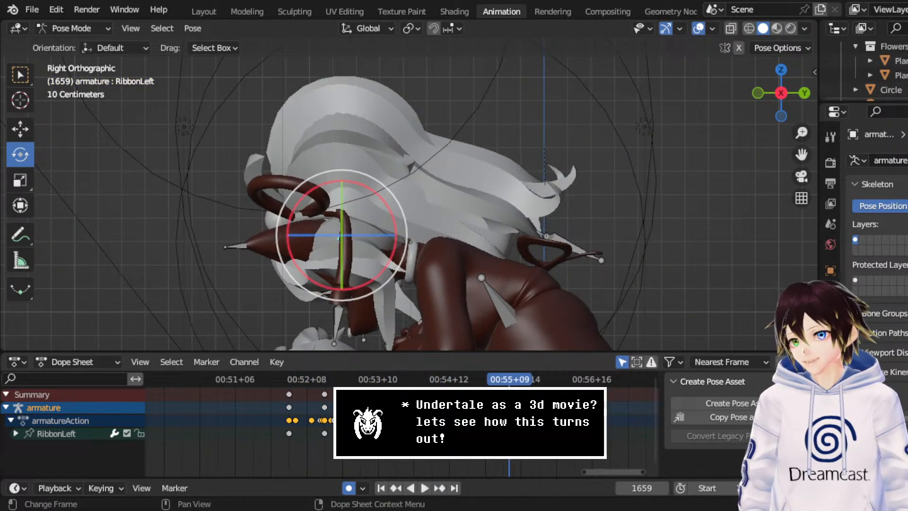
- Change the handle type of the selected RibbonLeft keyframes and play the swing back
right_click(318, 385)
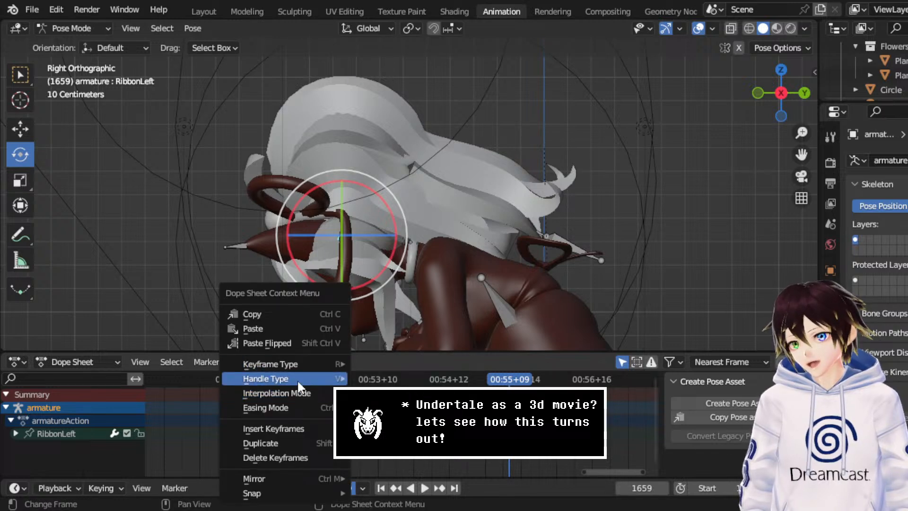
mouse_move(297, 379)
click(378, 378)
key(space)
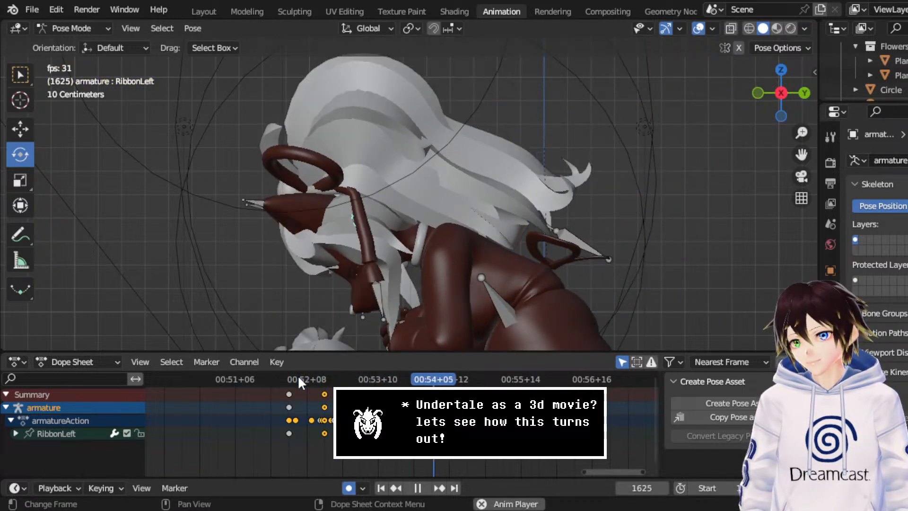
key(space)
- Move the second RibbonLeft keyframe about five frames earlier and replay the swing from about frame 1558
mouse_move(308, 378)
mouse_down()
mouse_move(329, 379)
mouse_move(314, 395)
mouse_up()
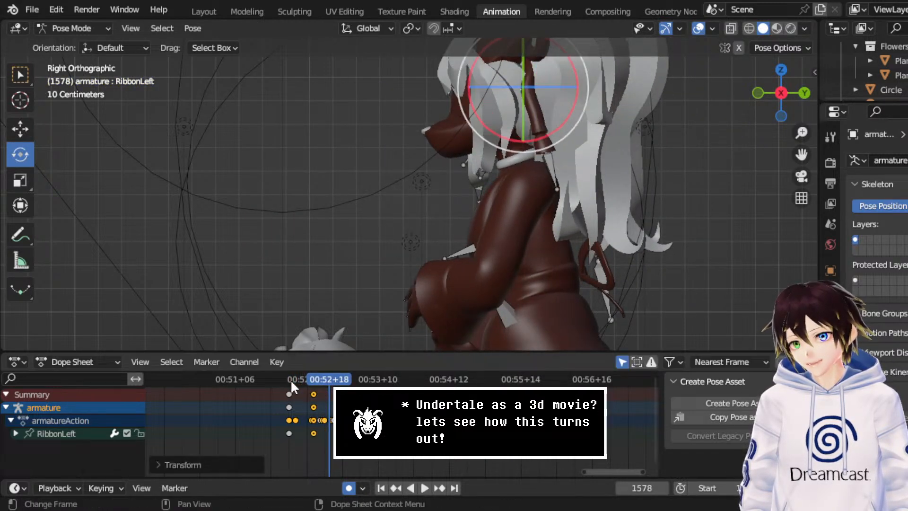
click(284, 379)
key(space)
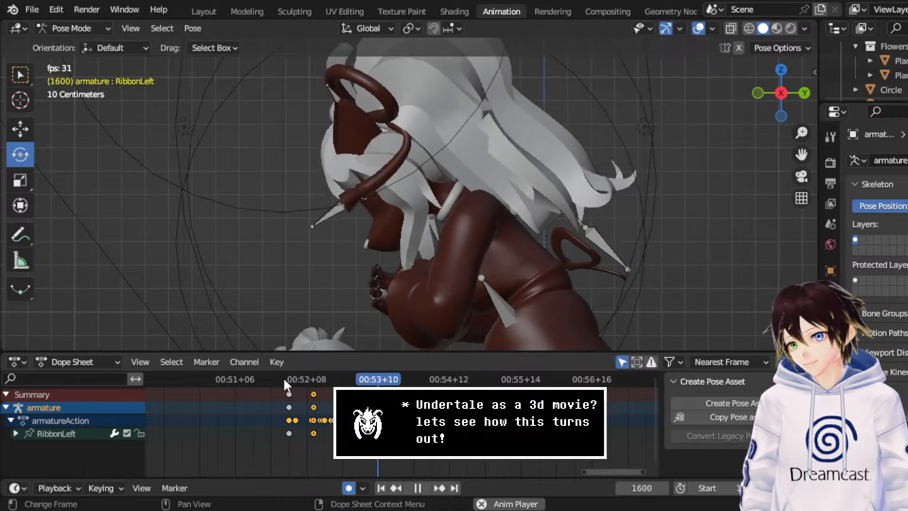
key(space)
- Move the RibbonLeft keyframe at frame 1587 earlier and replay the start of the swing
key(g)
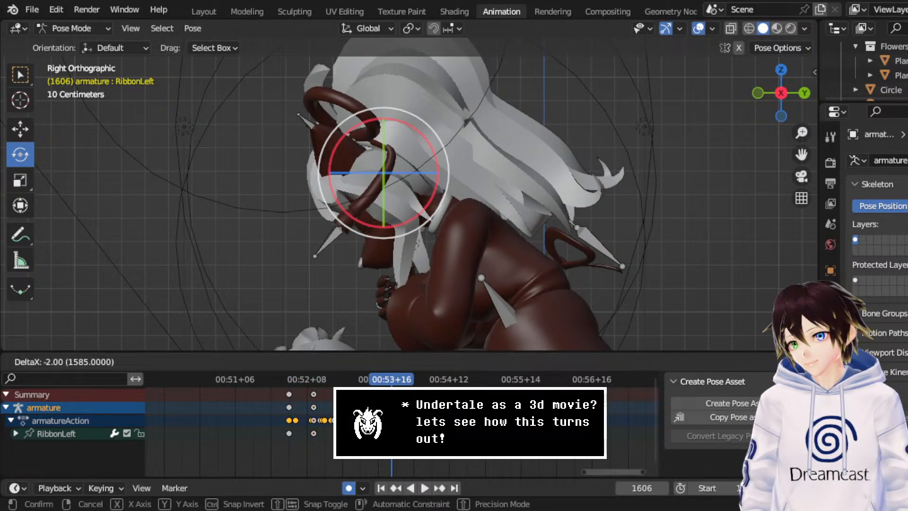
click(284, 373)
click(283, 374)
key(space)
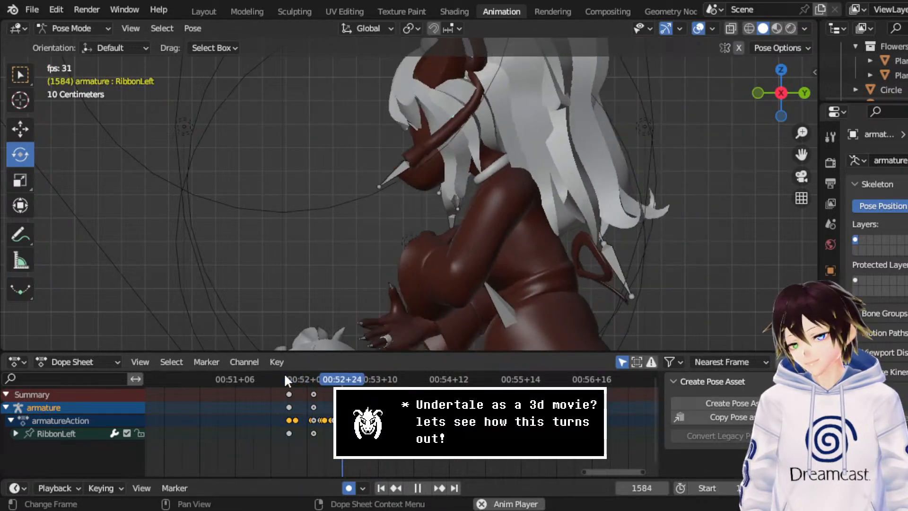
key(space)
- Undo the last change, move the RibbonLeft keyframe at frame 1595 about nine frames earlier, and replay the swing
drag(305, 381, 337, 382)
key(space)
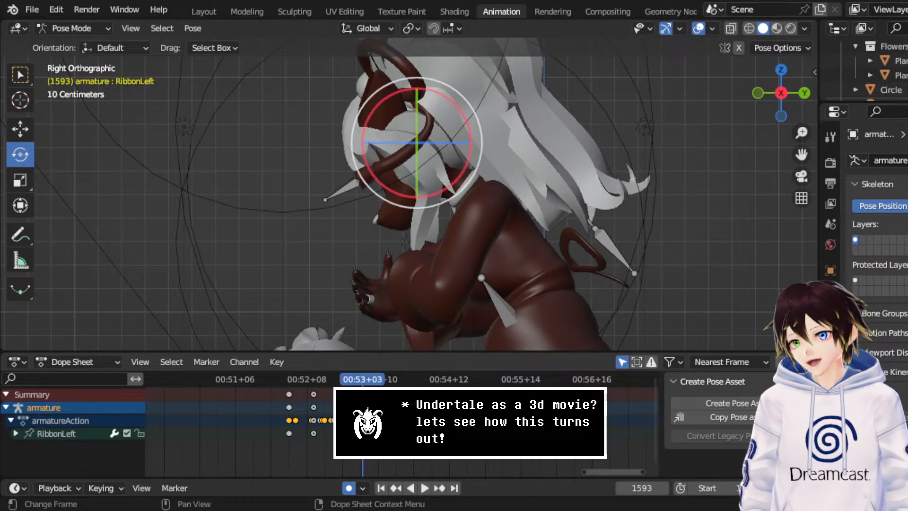
key(ctrl+z)
key(g)
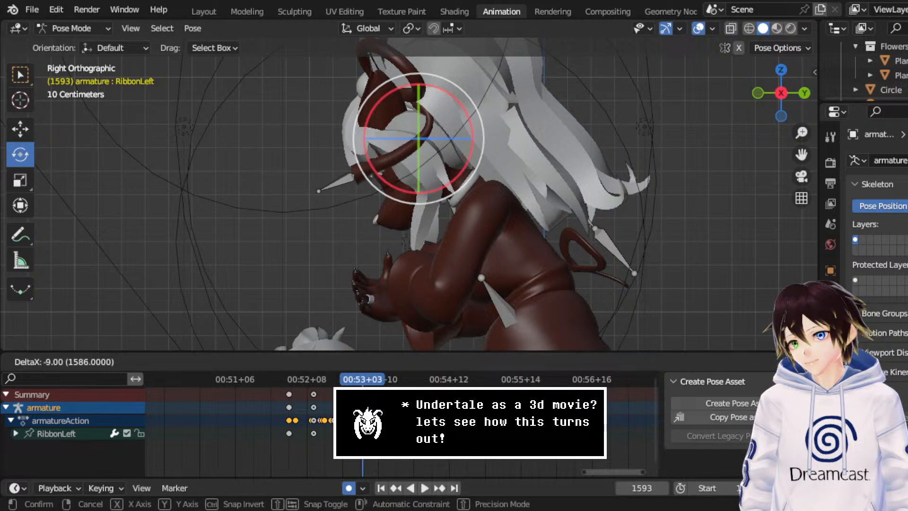
click(311, 378)
key(space)
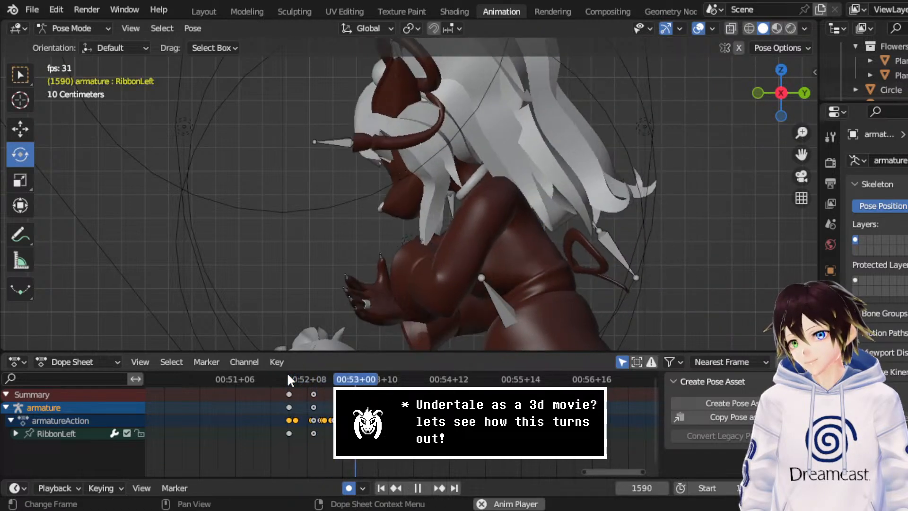
- Stop playback at frame 1600 and retime the selected RibbonLeft keyframe once more
key(space)
key(g)
click(361, 420)
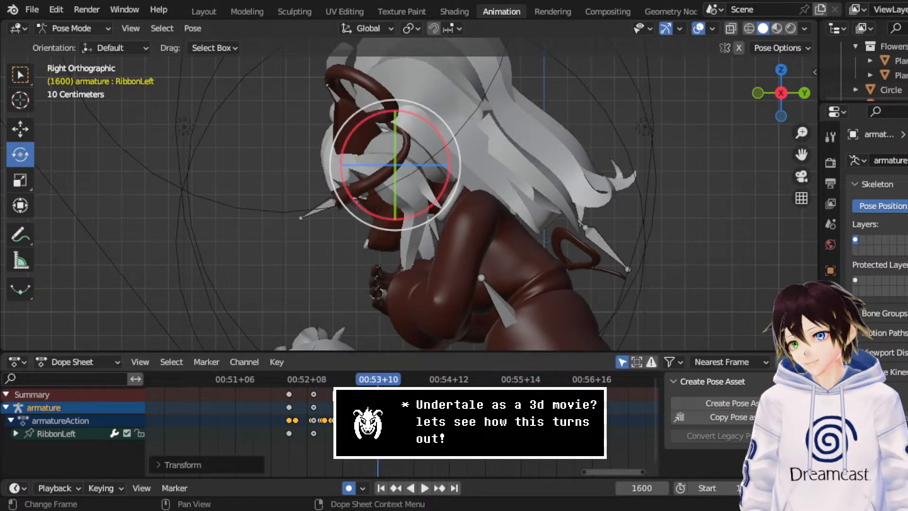
- Replay the ribbon swing and move the selected RibbonLeft keyframe about 16 frames earlier, to about frame 1611
click(291, 381)
key(space)
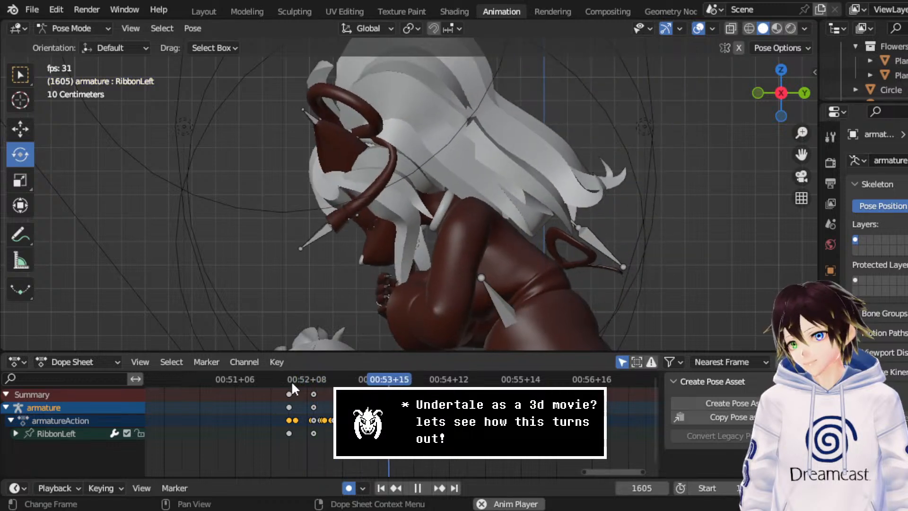
key(space)
key(g)
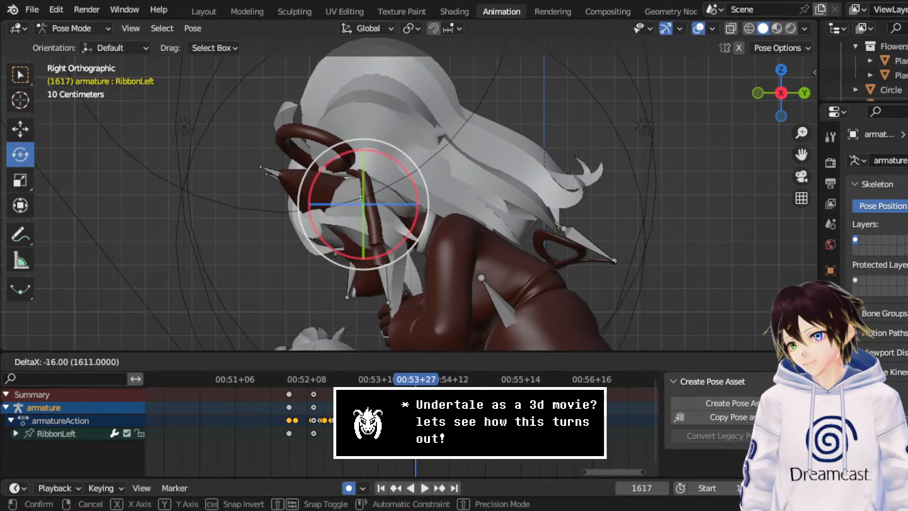
click(283, 378)
- Replay the retimed ribbon swing from the side and from the front, and save the file
click(283, 378)
key(space)
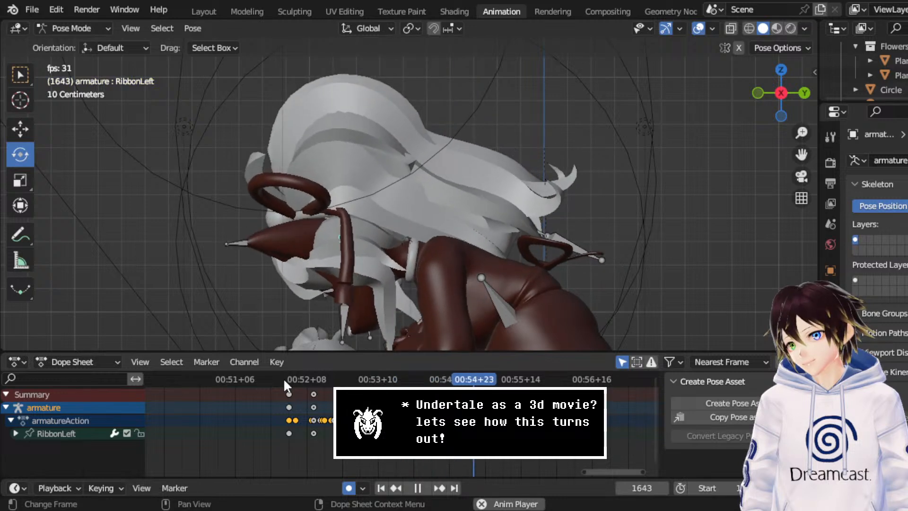
key(space)
key(ctrl+s)
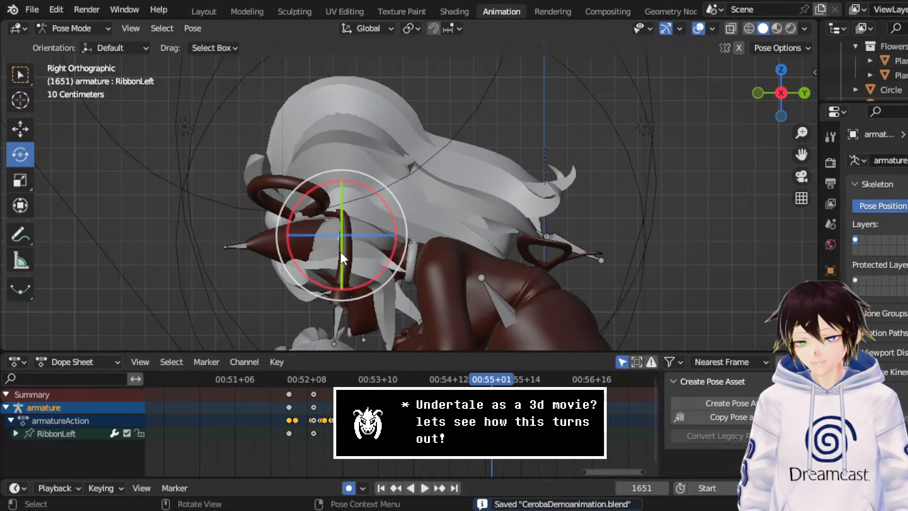
middle_drag(340, 251, 463, 246)
click(296, 379)
key(space)
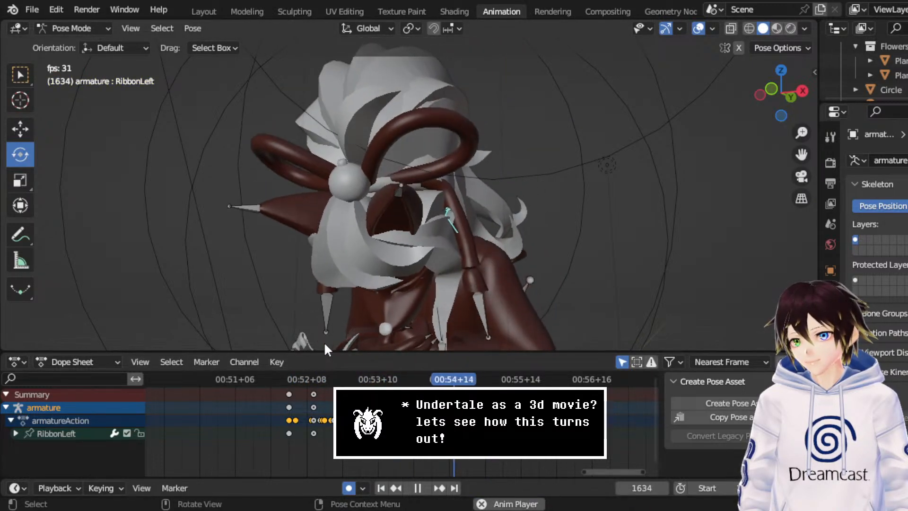
key(space)
key(ctrl+s)
- Switch the armature to Object Mode and hide the viewport overlays for an unobstructed view of the character
middle_drag(324, 341, 271, 191)
click(88, 30)
click(84, 47)
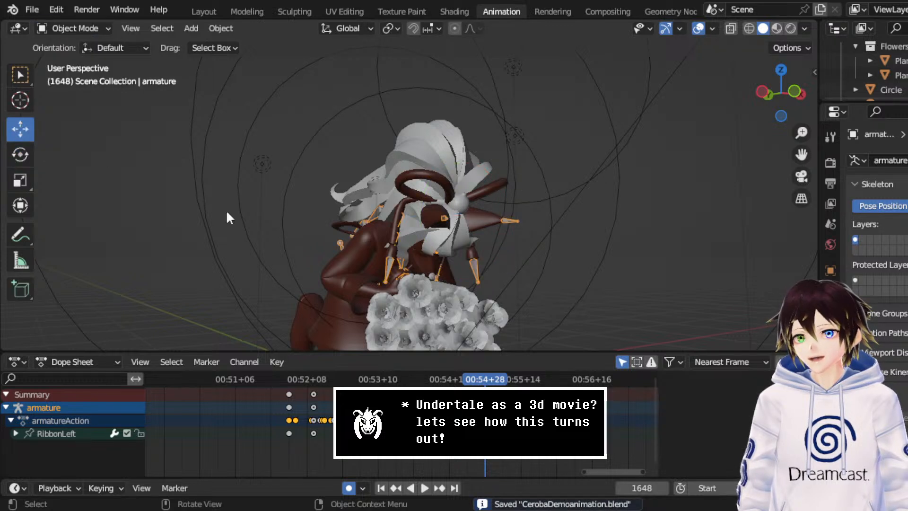
click(700, 28)
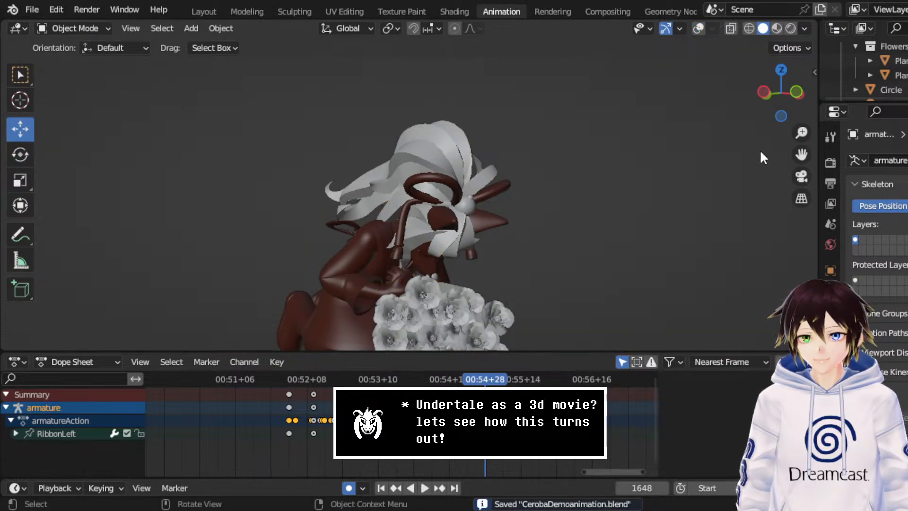
drag(801, 156, 801, 132)
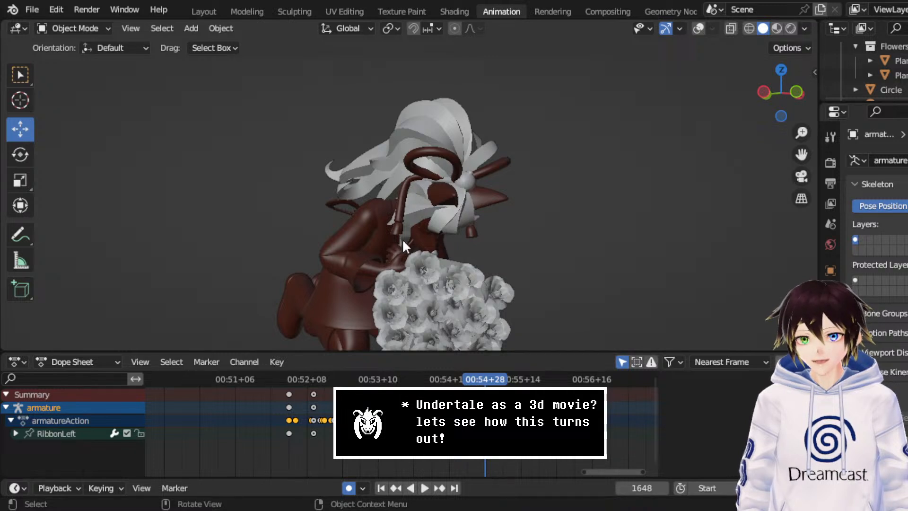
- Play the whole animation without overlays, stop at frame 1657, and save the file
scroll(307, 391, down, 8)
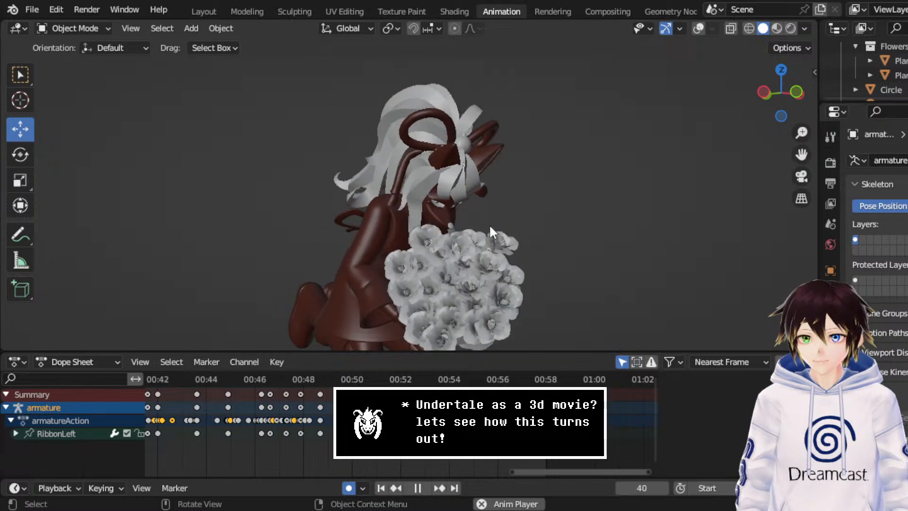
key(ctrl+s)
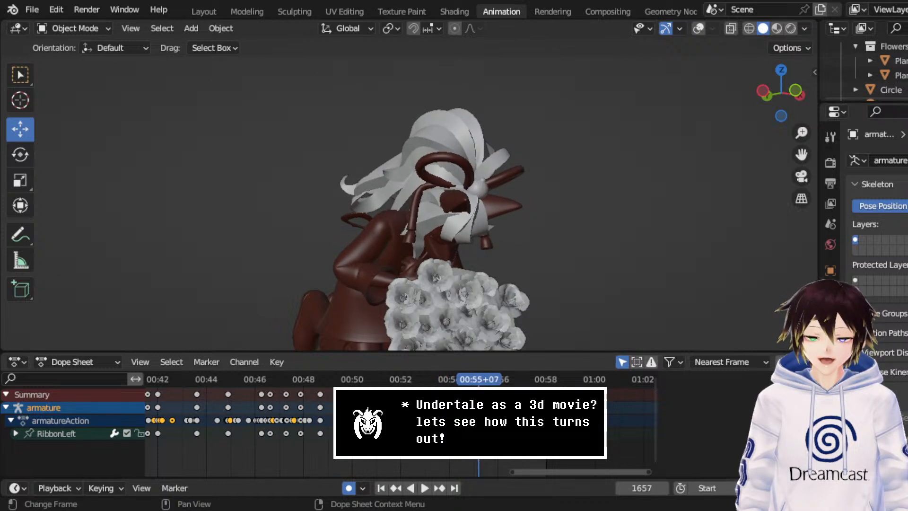
key(ctrl+s)
- Switch the Dope Sheet timeline from seconds to frame numbers and back to seconds
click(148, 363)
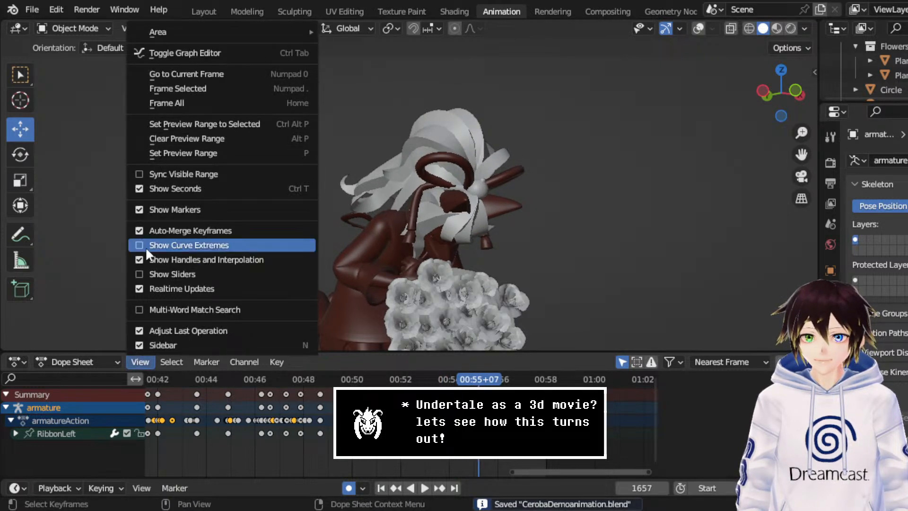
click(142, 189)
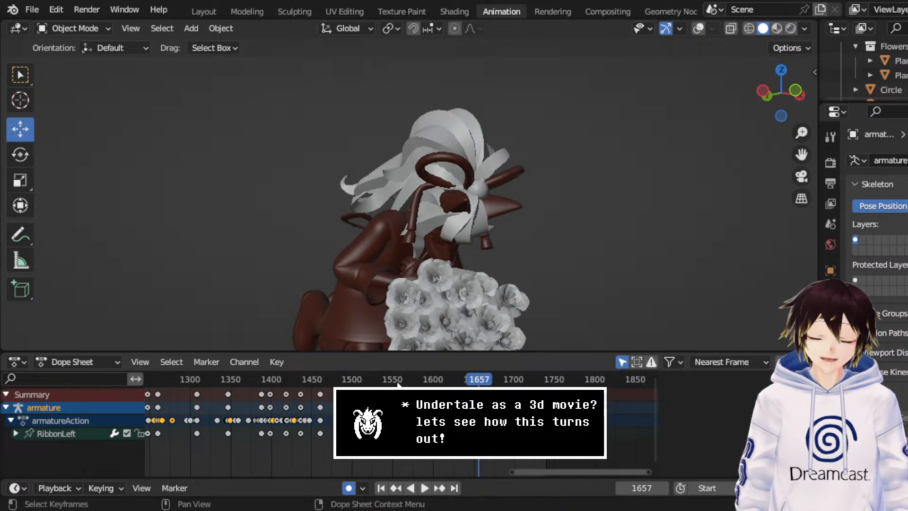
click(142, 363)
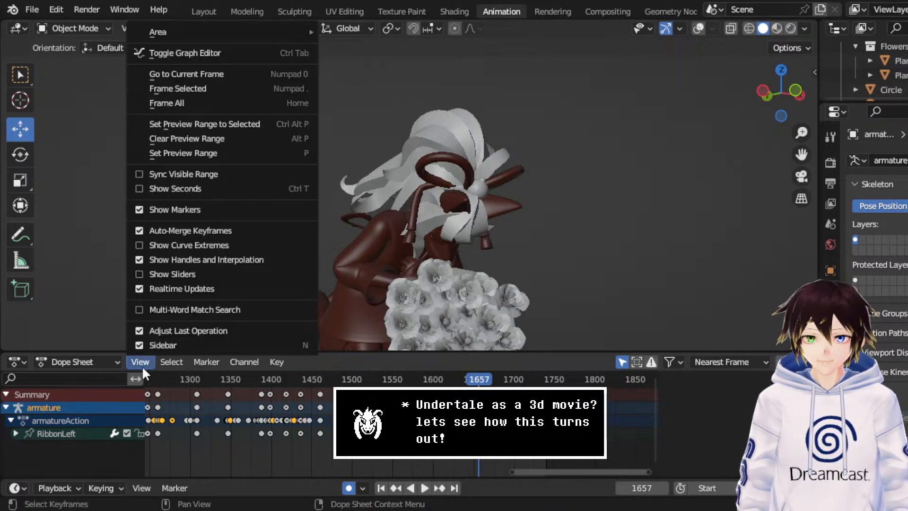
click(141, 189)
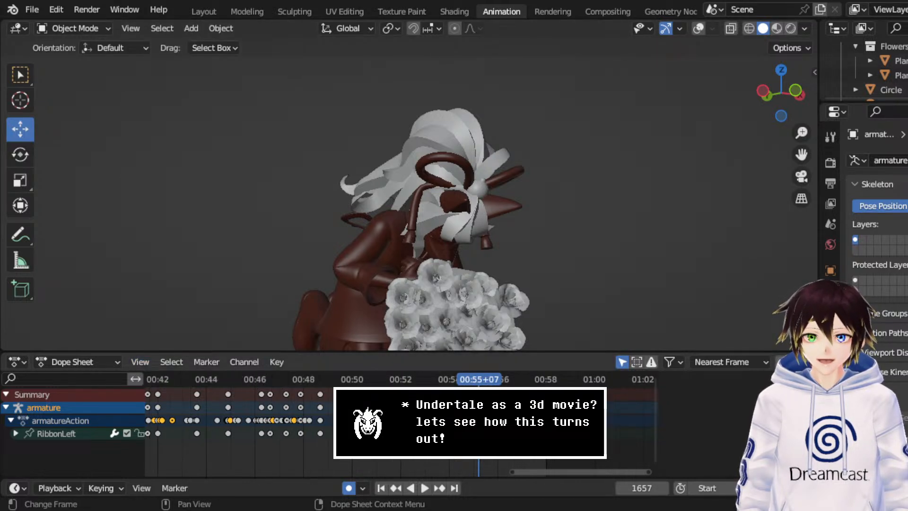
- Fit the keyframes of the whole animation into the Dope Sheet view and save the file
middle_drag(379, 421, 423, 421)
key(ctrl+s)
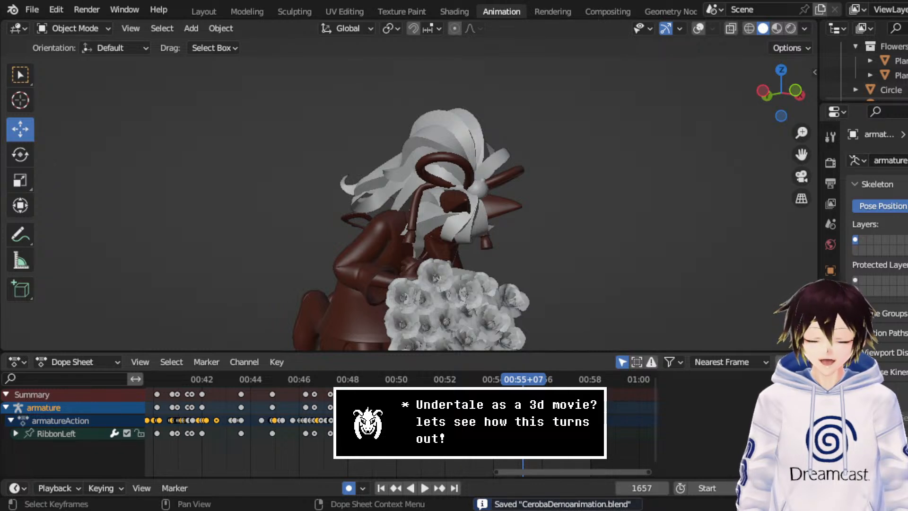
scroll(328, 406, down, 4)
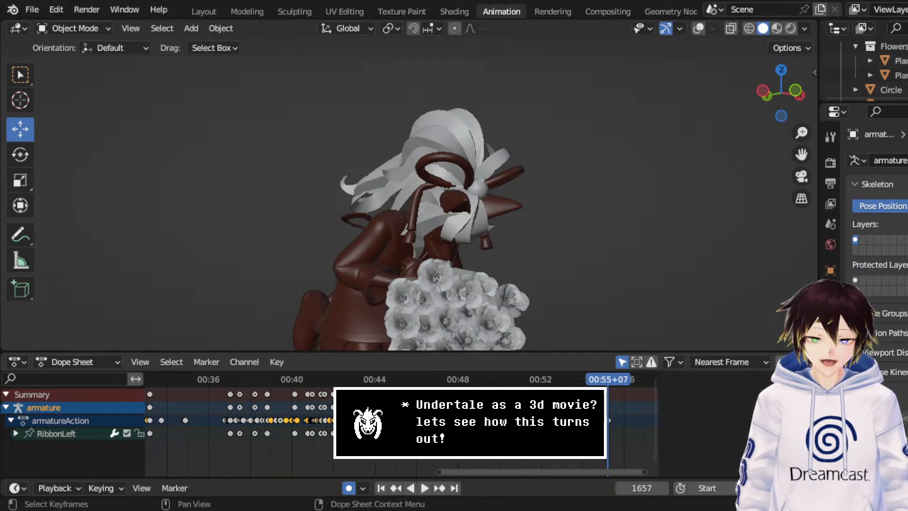
scroll(345, 380, down, 6)
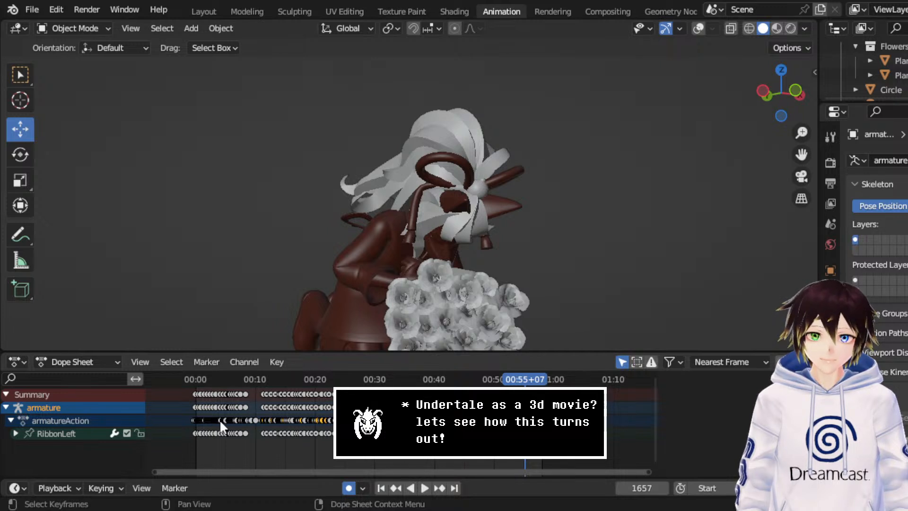
middle_drag(308, 405, 331, 403)
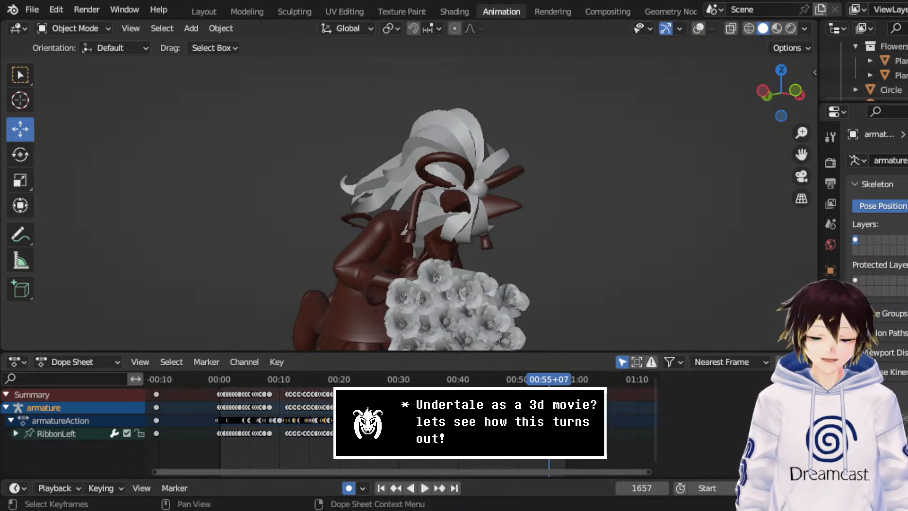
key(ctrl+s)
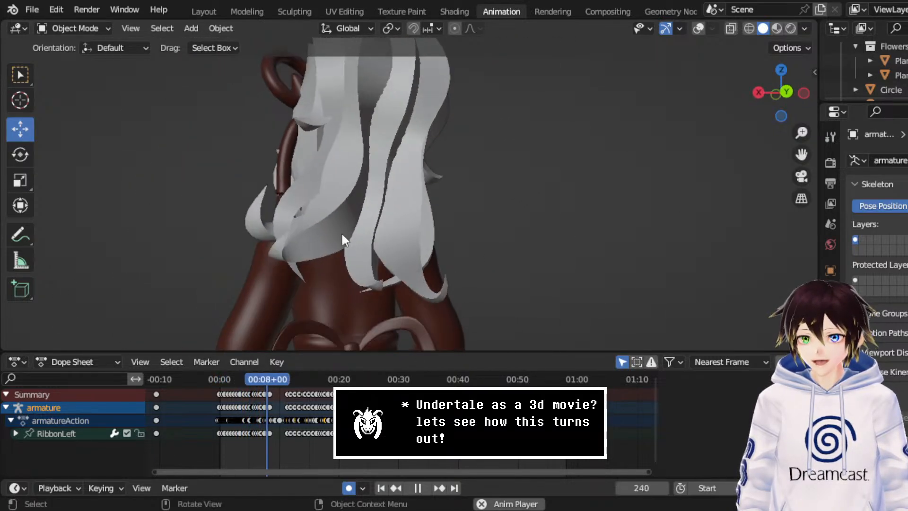
- Review the ribbon and hair motion from several angles during playback up to frame 1676
mouse_move(393, 208)
middle_down()
mouse_move(453, 226)
mouse_move(404, 207)
middle_up()
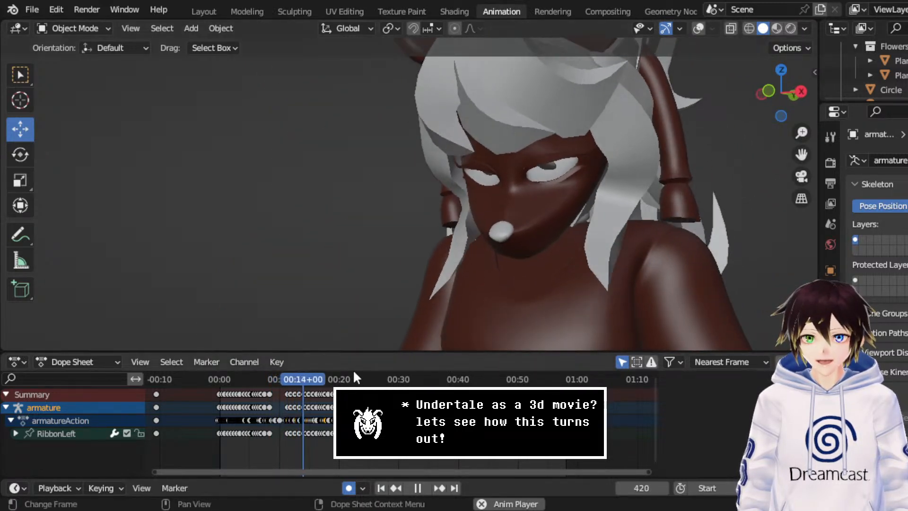
click(234, 374)
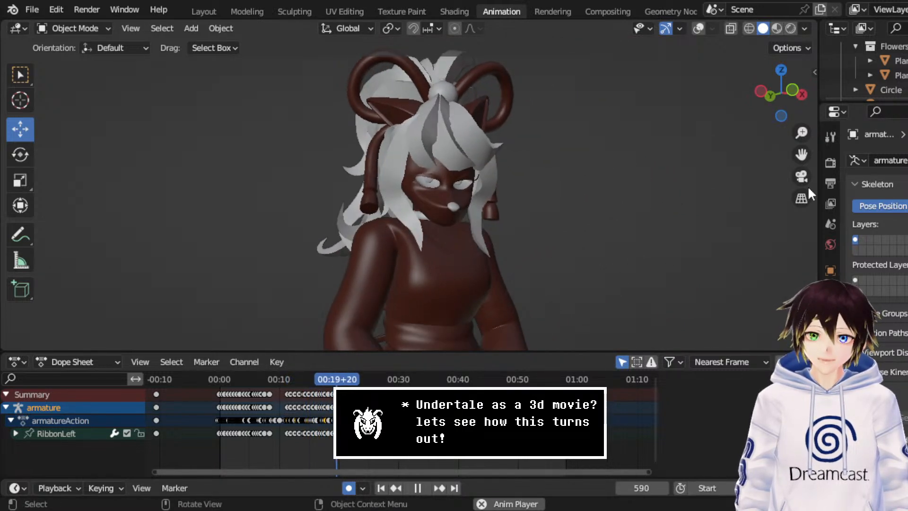
drag(800, 157, 813, 135)
middle_drag(609, 220, 605, 220)
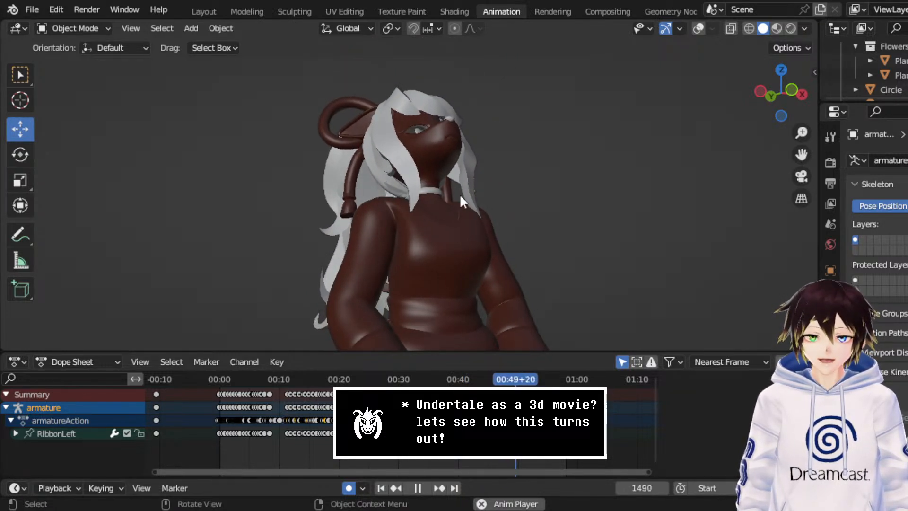
mouse_move(450, 223)
middle_down()
mouse_move(498, 225)
mouse_move(452, 224)
middle_up()
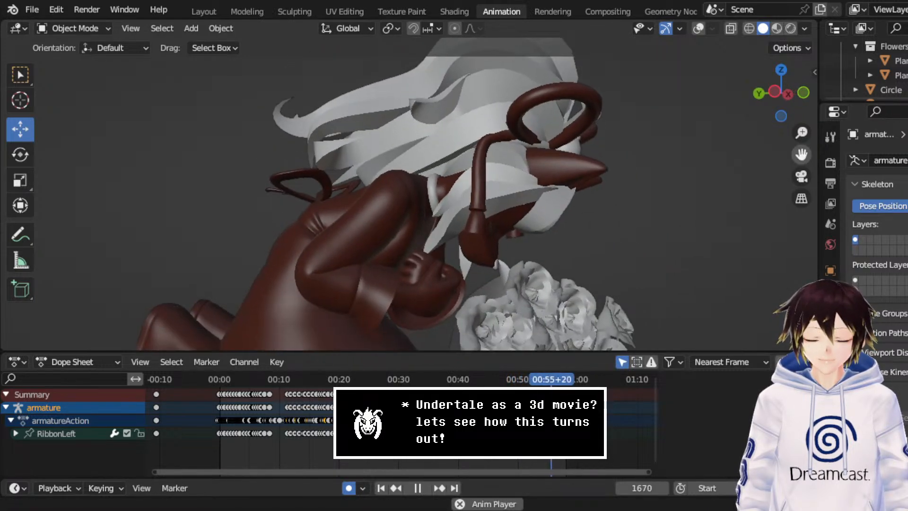
key(space)
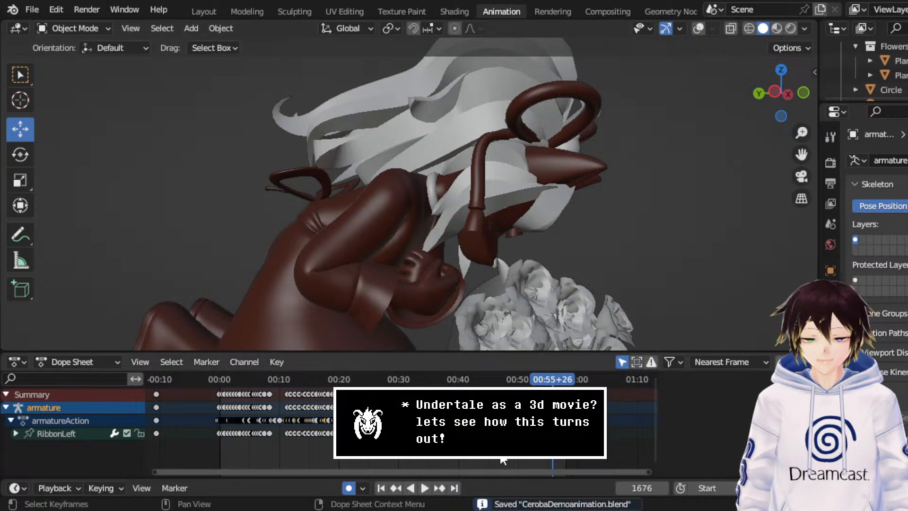
middle_drag(466, 237, 416, 237)
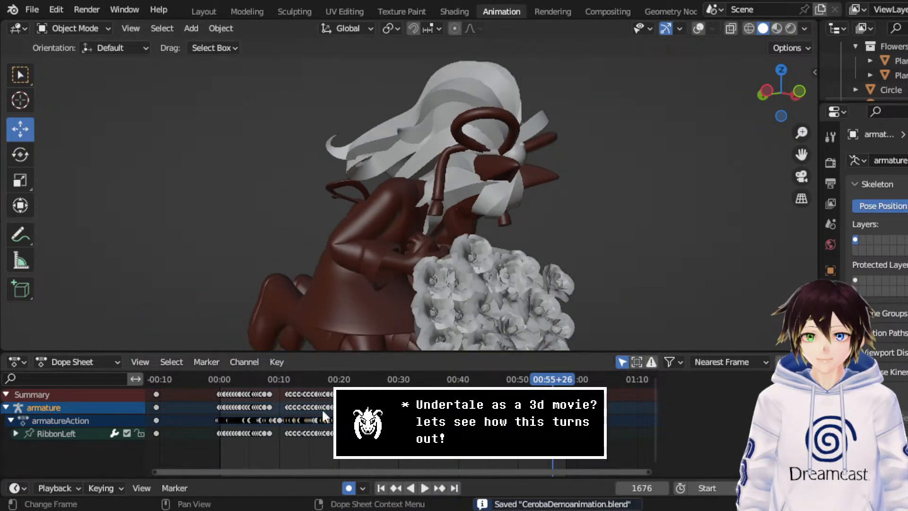
- Return to frame 0 and display the character in Material Preview shading
drag(254, 379, 195, 377)
middle_drag(436, 166, 560, 165)
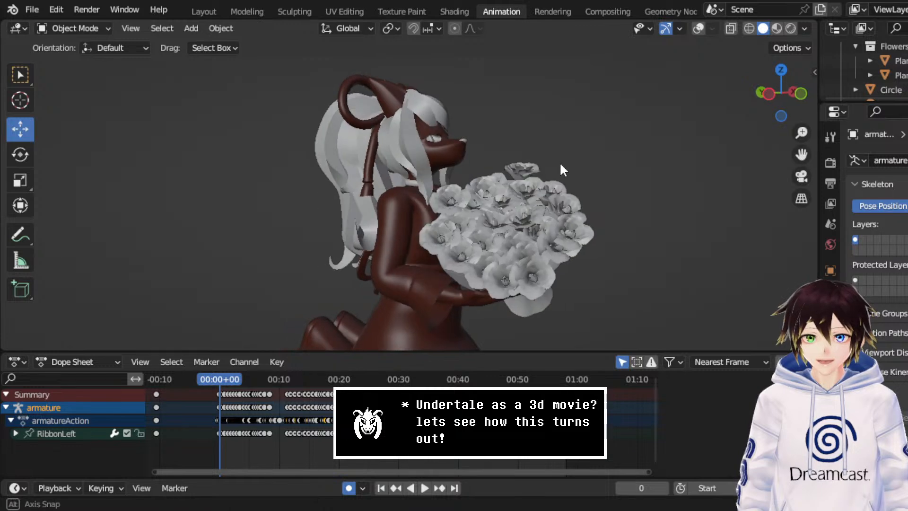
click(776, 29)
middle_drag(719, 40, 637, 177)
- Play the animation in Material Preview and examine the ribbons, hair and face from several angles
key(space)
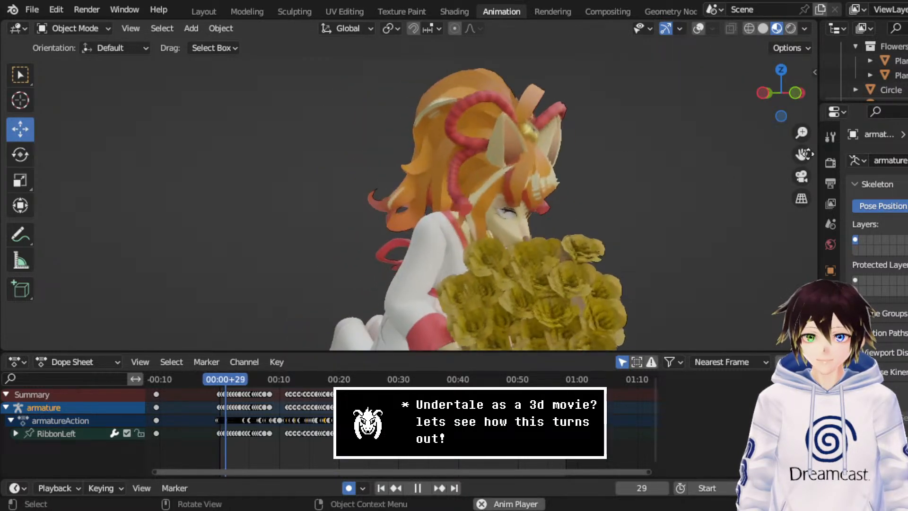
drag(805, 155, 757, 127)
middle_drag(610, 184, 592, 191)
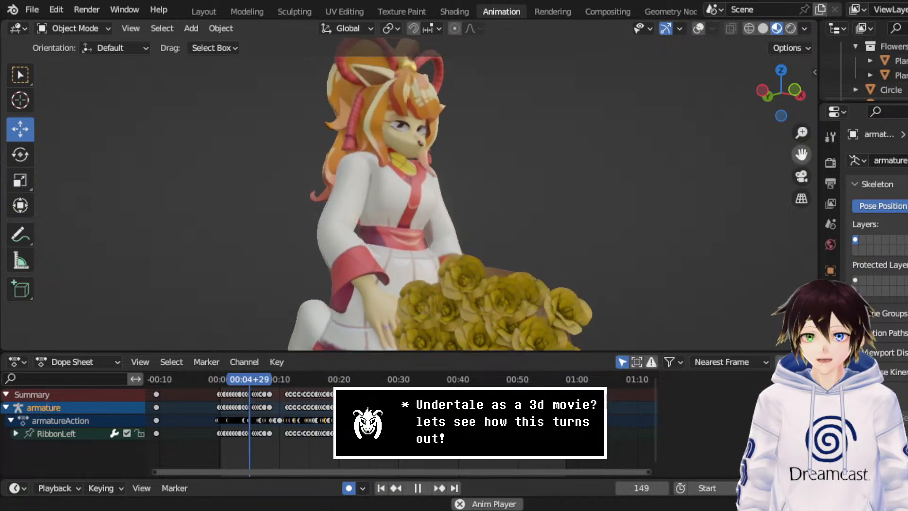
scroll(555, 155, up, 3)
middle_drag(555, 155, 408, 141)
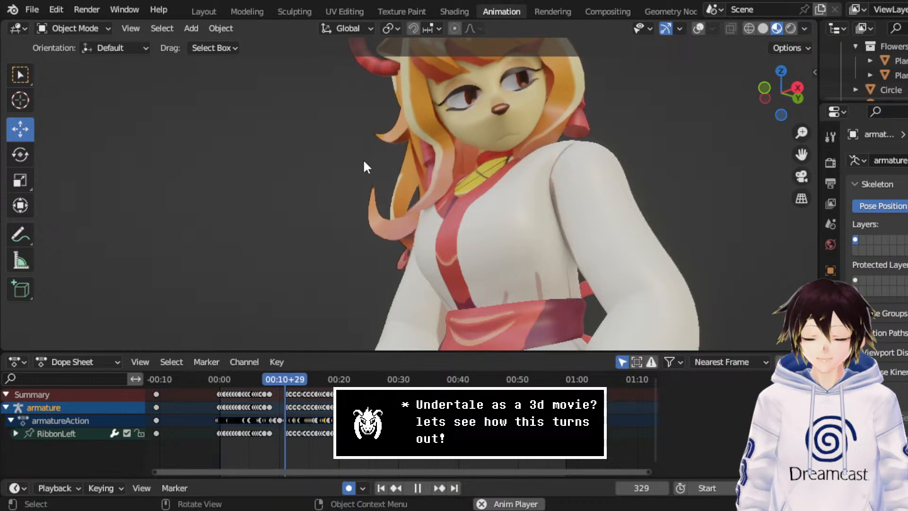
middle_drag(362, 158, 441, 170)
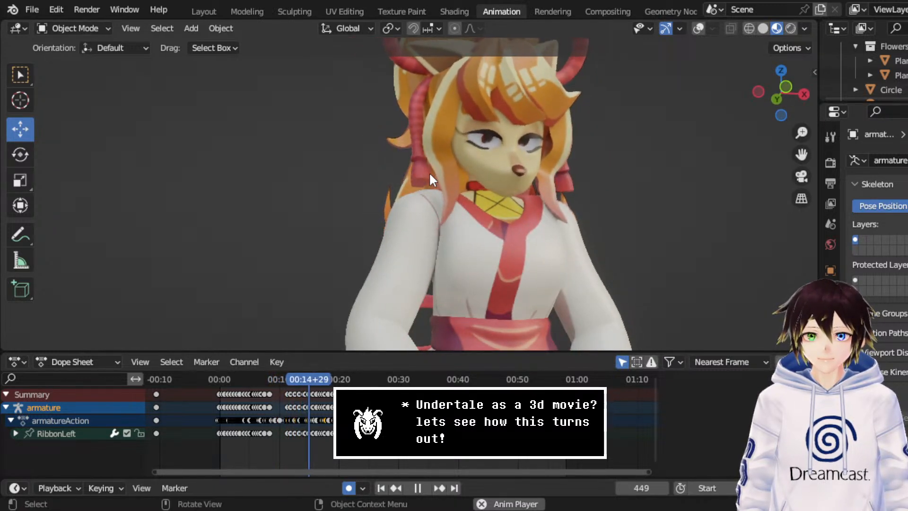
middle_drag(429, 171, 461, 166)
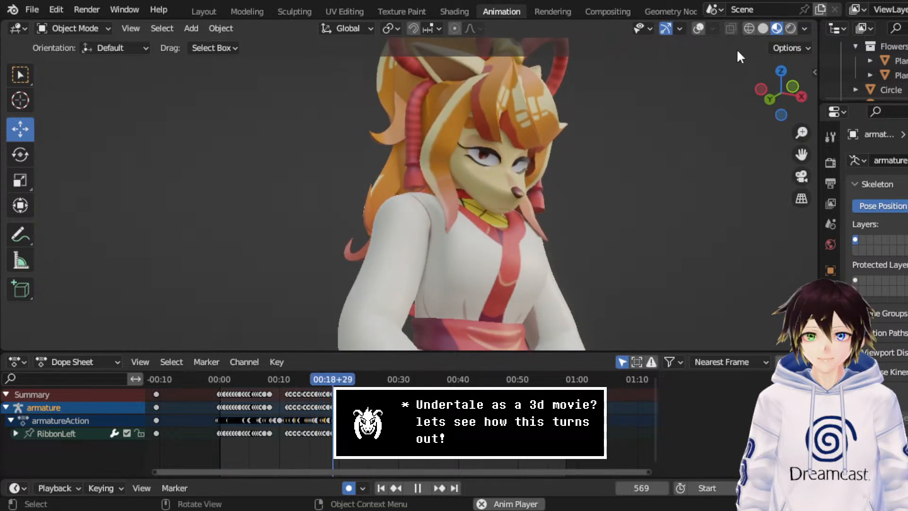
mouse_move(599, 172)
middle_down()
mouse_move(572, 174)
mouse_move(617, 159)
mouse_move(636, 176)
middle_up()
key(space)
- Restore Solid shading, save the file and return the timeline to frame 0
click(763, 29)
key(ctrl+s)
drag(313, 379, 219, 382)
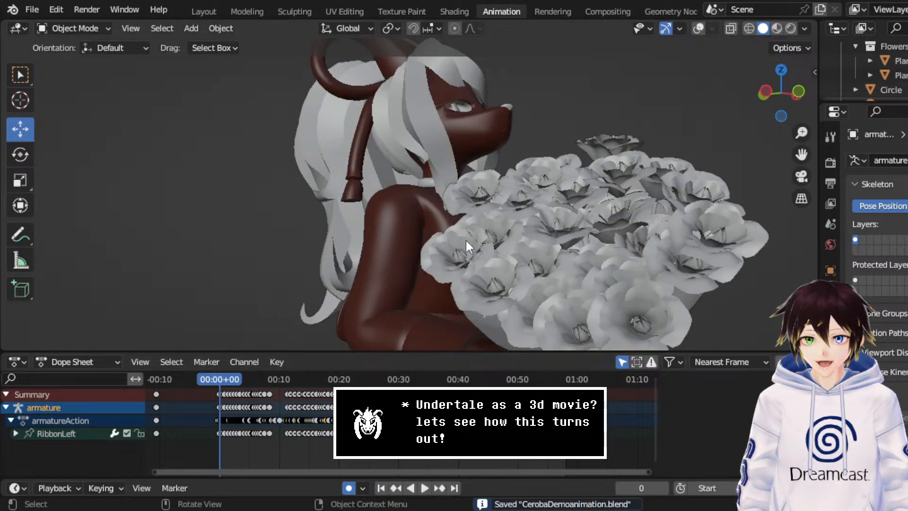
- Play up to frame 13, show the viewport overlays and put the armature back in Pose Mode
key(space)
key(space)
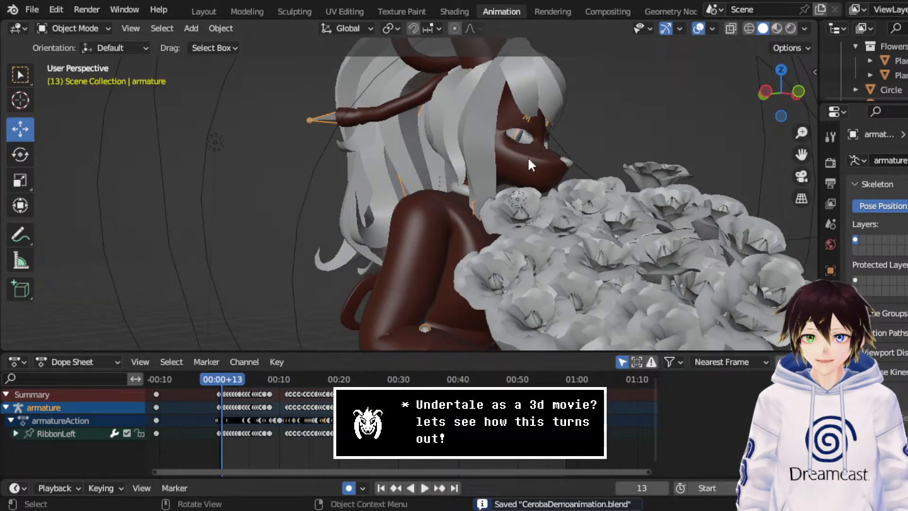
click(102, 76)
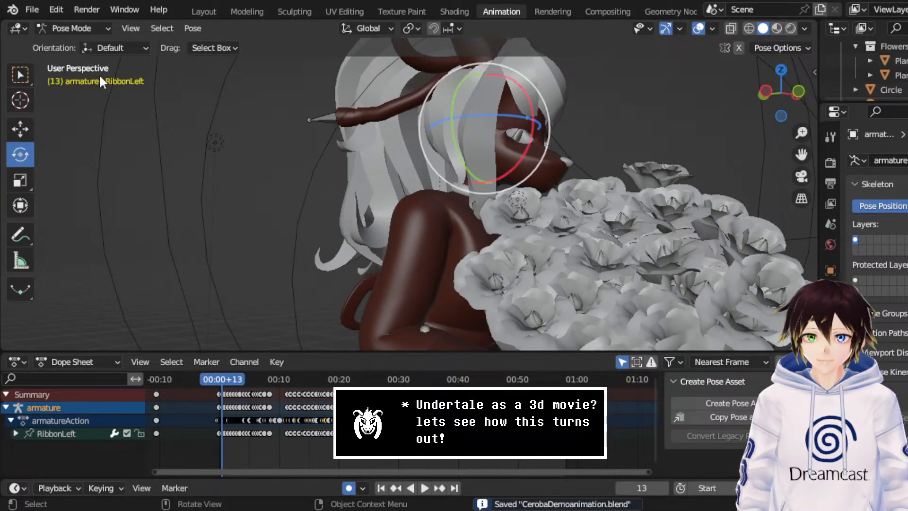
drag(800, 154, 802, 195)
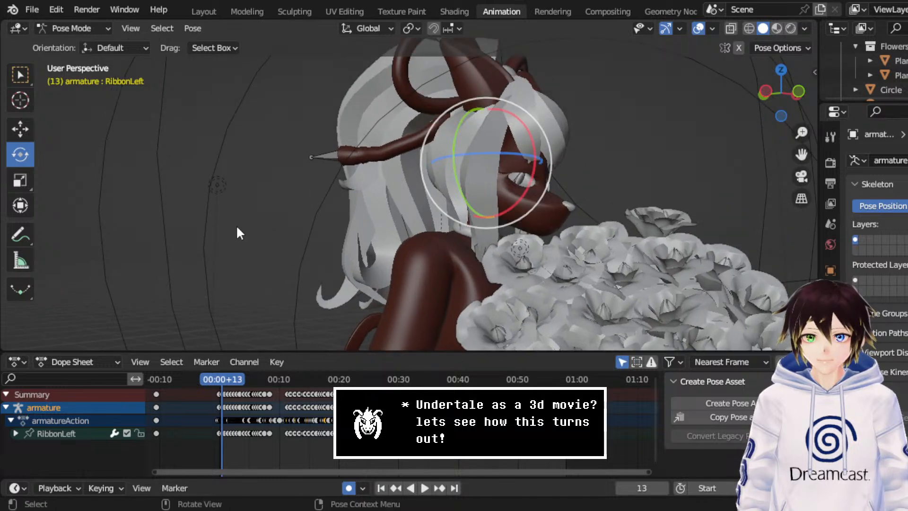
- Select the RibbonRight.001_end bone and play the animation up to frame 173, examining how the right ribbon moves
click(332, 158)
middle_drag(278, 402, 320, 400)
scroll(320, 400, up, 5)
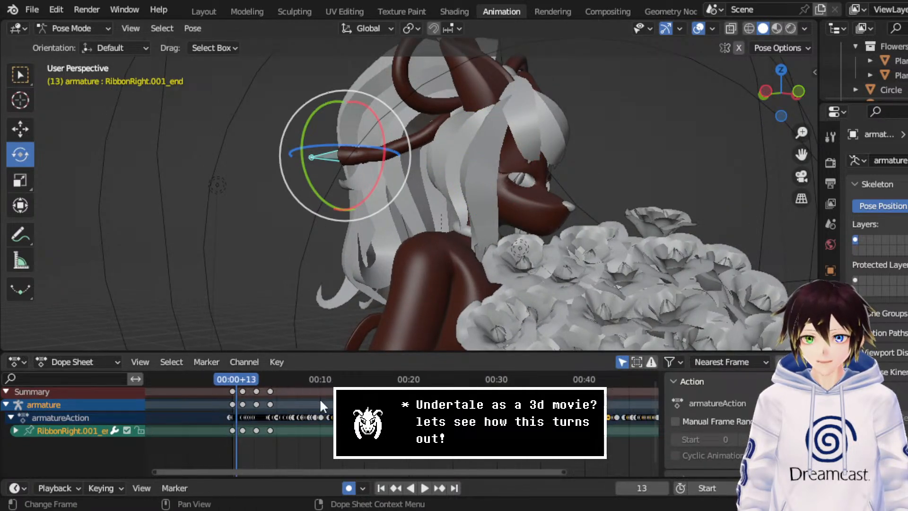
key(space)
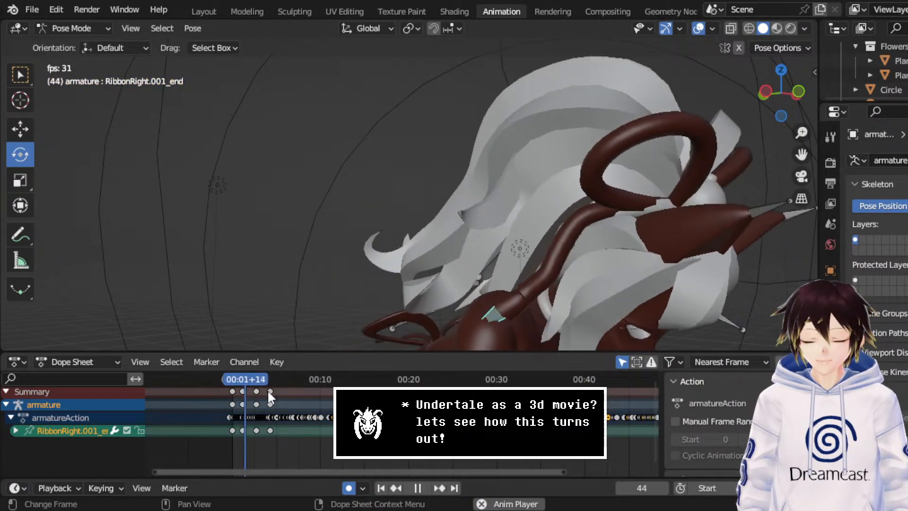
key(space)
drag(801, 157, 786, 65)
scroll(266, 417, up, 3)
key(space)
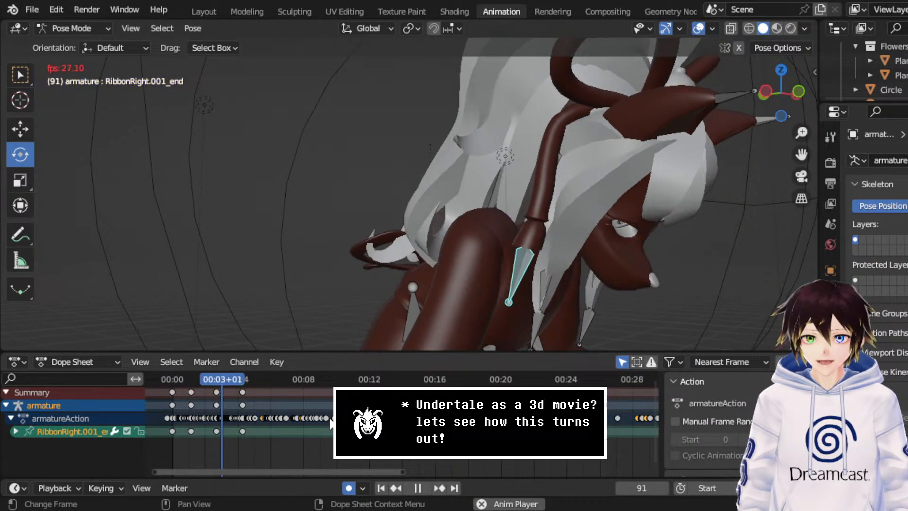
key(space)
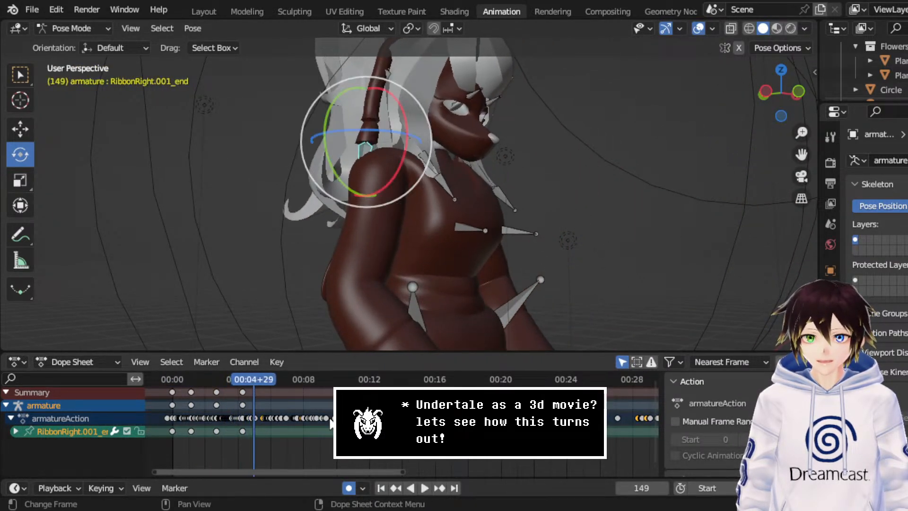
key(space)
key(space)
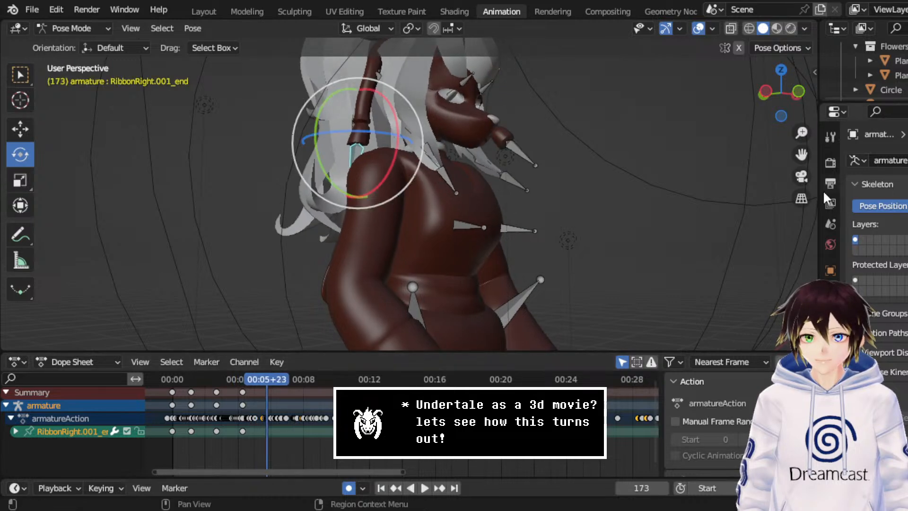
- Insert a keyframe for the RibbonRight.001_end bone at frame 173
drag(806, 161, 831, 257)
middle_drag(575, 163, 610, 160)
scroll(610, 161, up, 3)
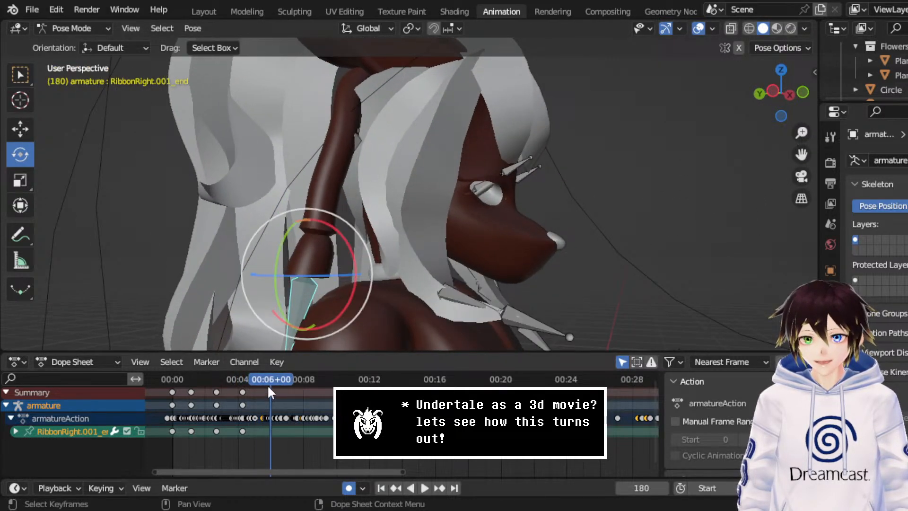
key(space)
key(space)
drag(284, 377, 268, 376)
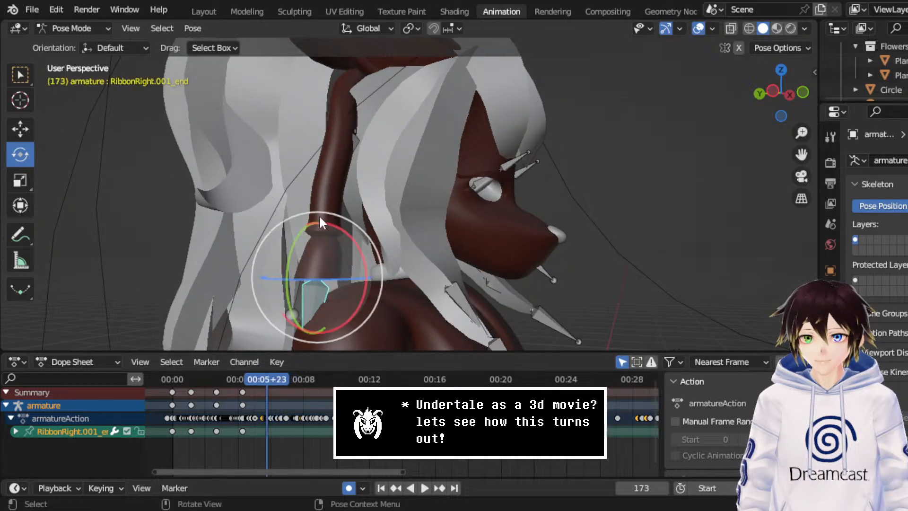
right_click(333, 187)
click(334, 187)
click(334, 189)
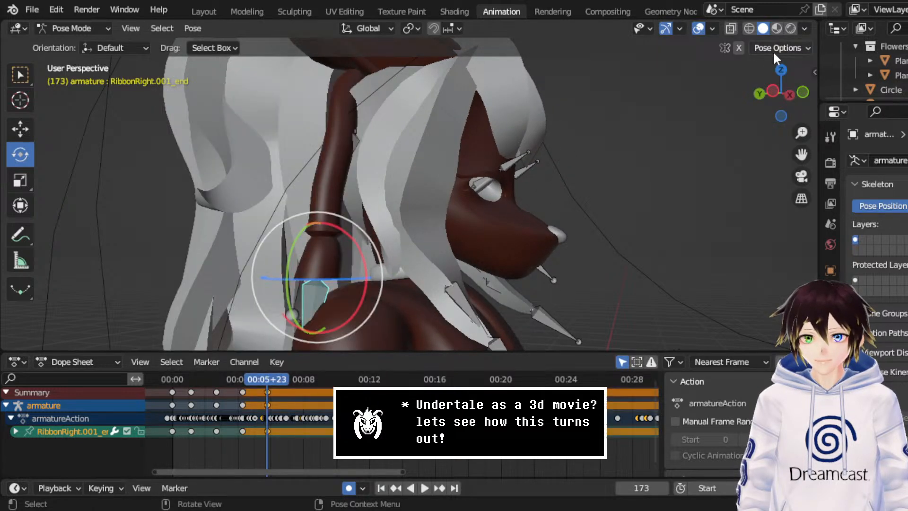
- Select the RibbonRight.001 bone in Wireframe shading, insert a keyframe for it at frame 173 and restore Solid shading
click(748, 29)
click(317, 234)
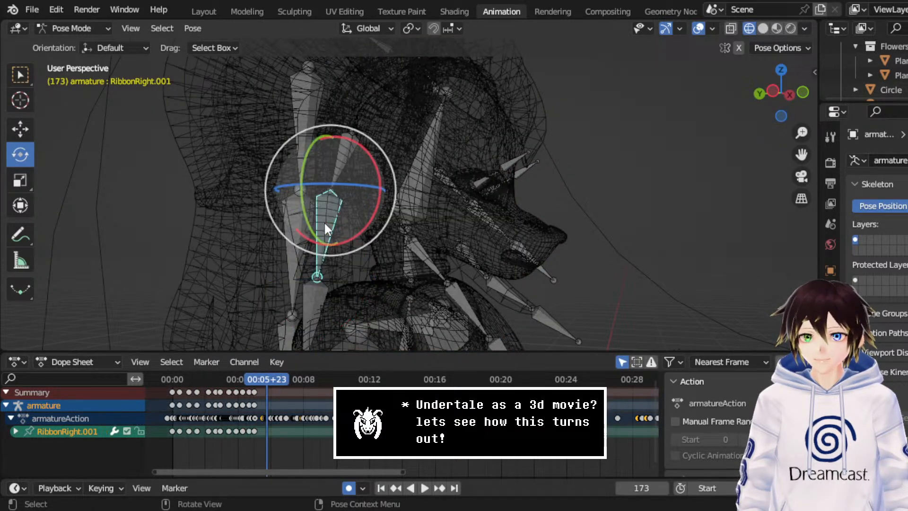
right_click(354, 166)
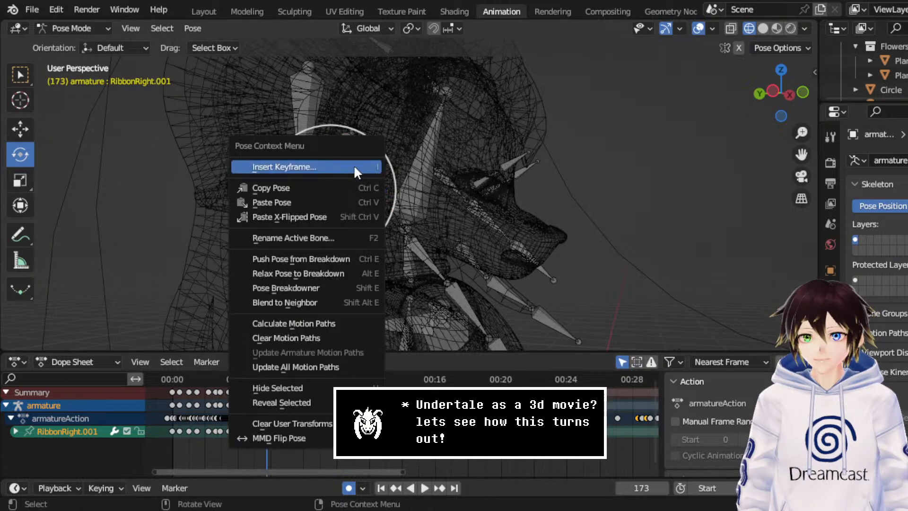
click(354, 167)
click(360, 169)
click(763, 28)
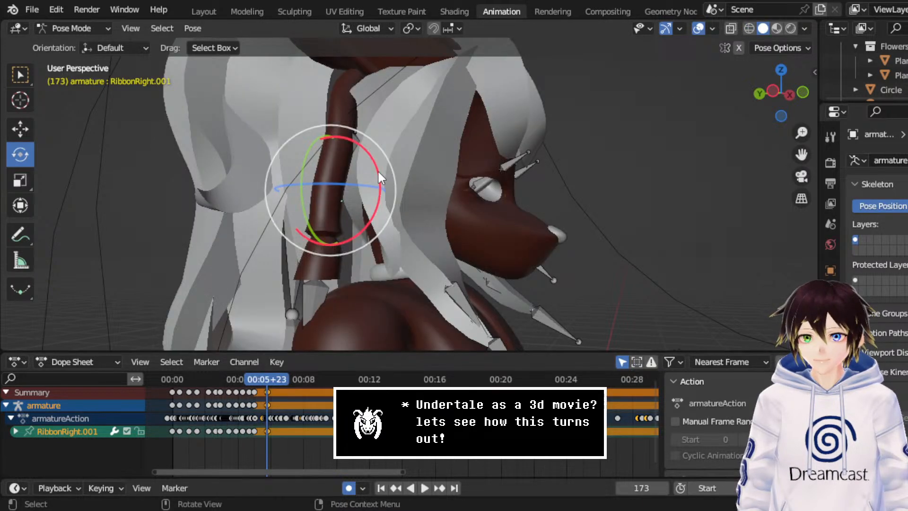
- Try rotating the RibbonRight.001 bone at frame 173 and again at frame 182
drag(379, 173, 379, 220)
key(ctrl+z)
middle_drag(351, 302, 407, 236)
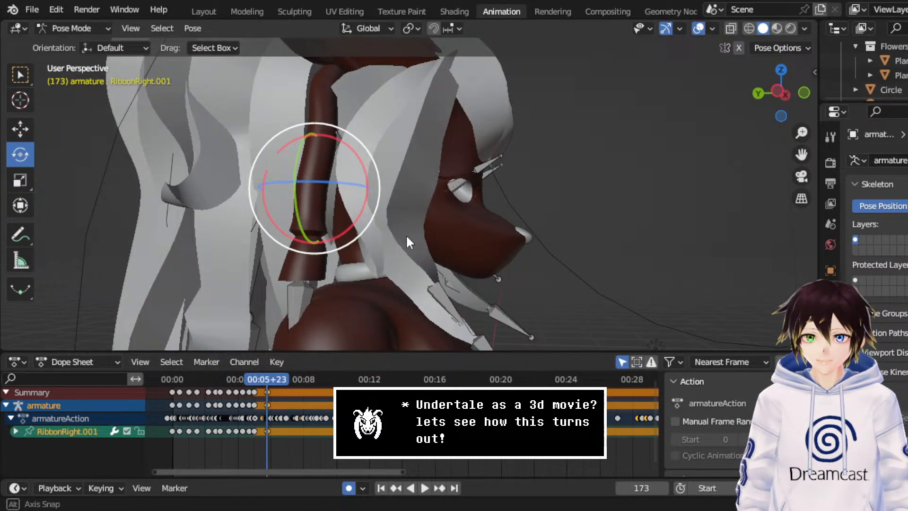
key(space)
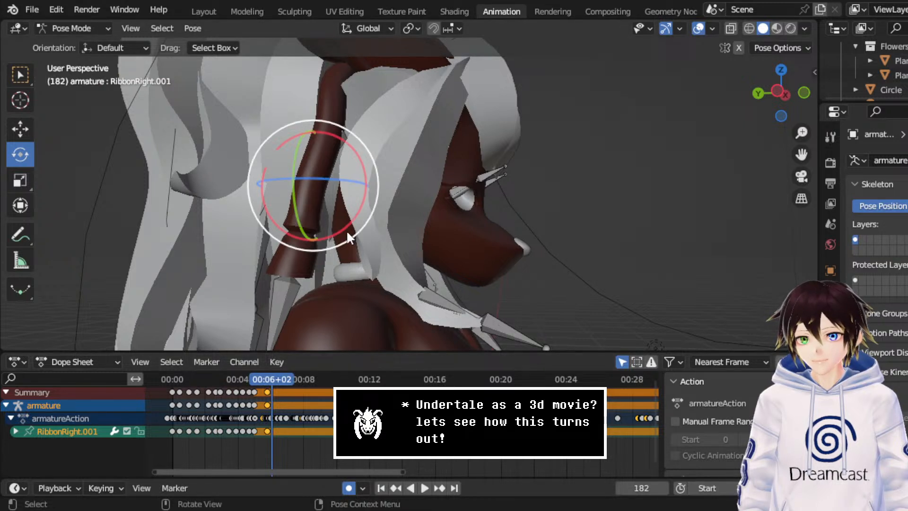
drag(345, 229, 334, 238)
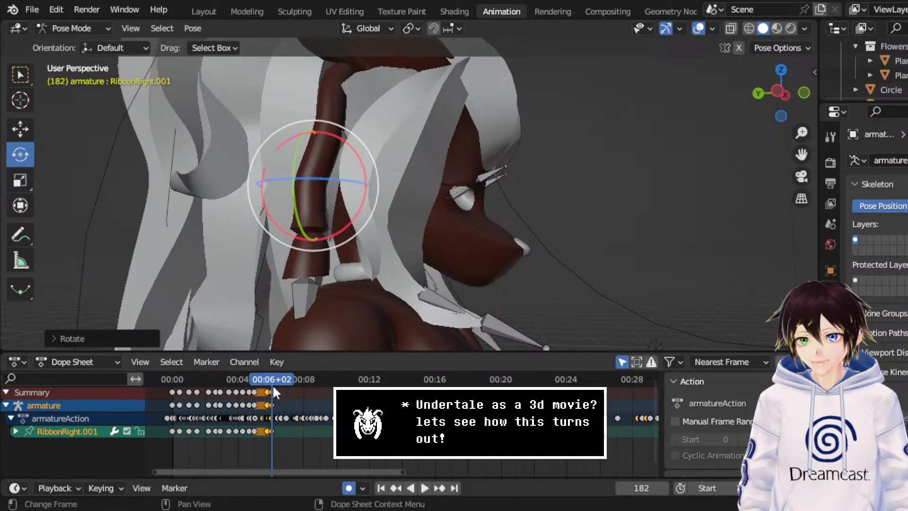
- Replay the stretch around frames 173 to 188 and examine the motion of the right ribbon's lower part
scroll(272, 385, up, 8)
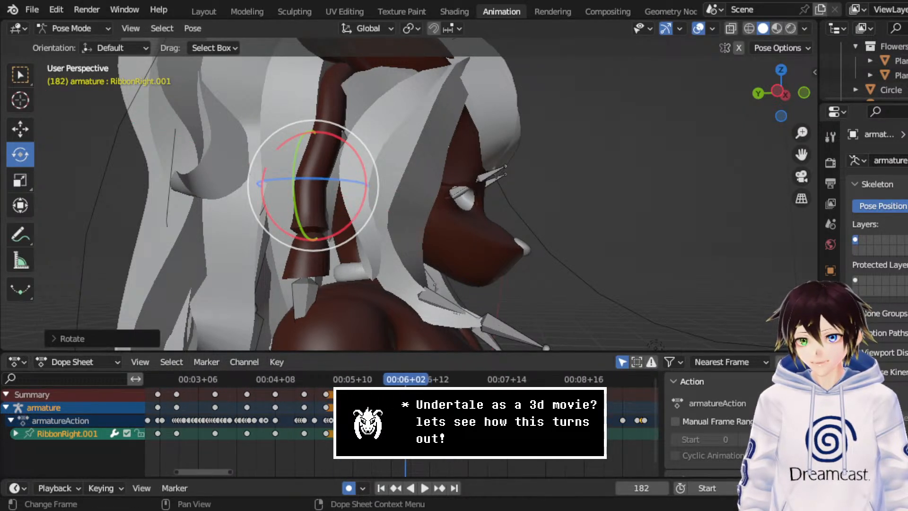
drag(392, 380, 382, 380)
key(space)
key(space)
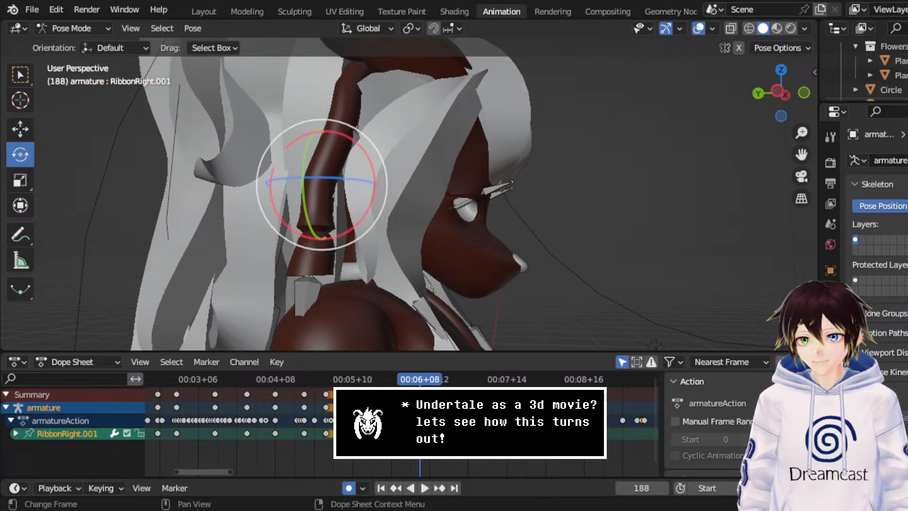
click(390, 379)
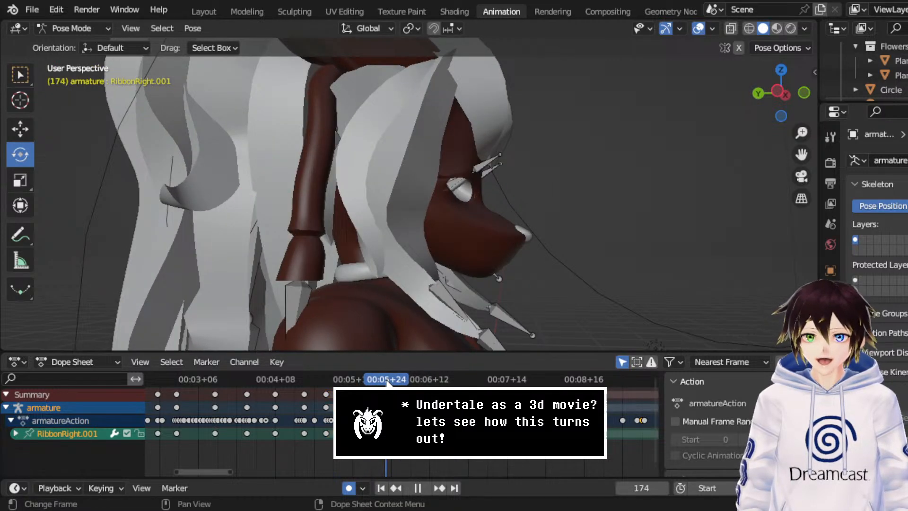
key(space)
drag(388, 376, 342, 380)
key(space)
key(space)
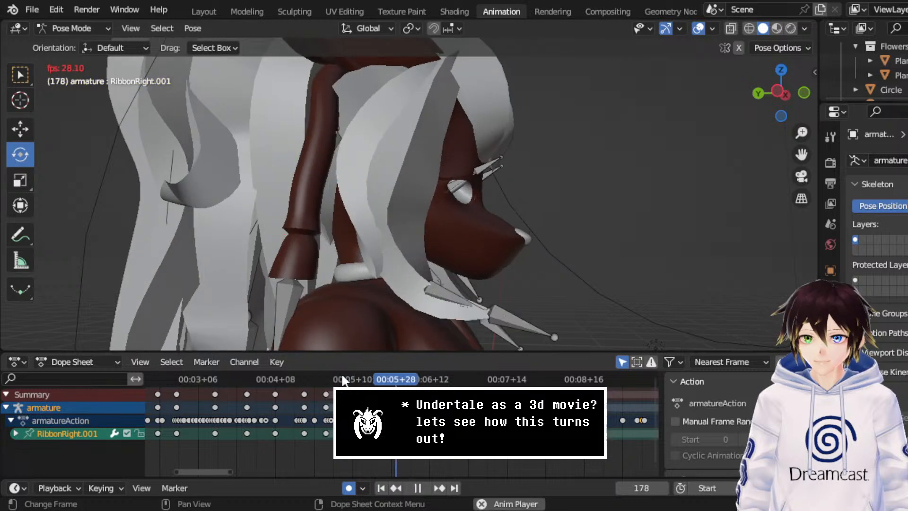
key(space)
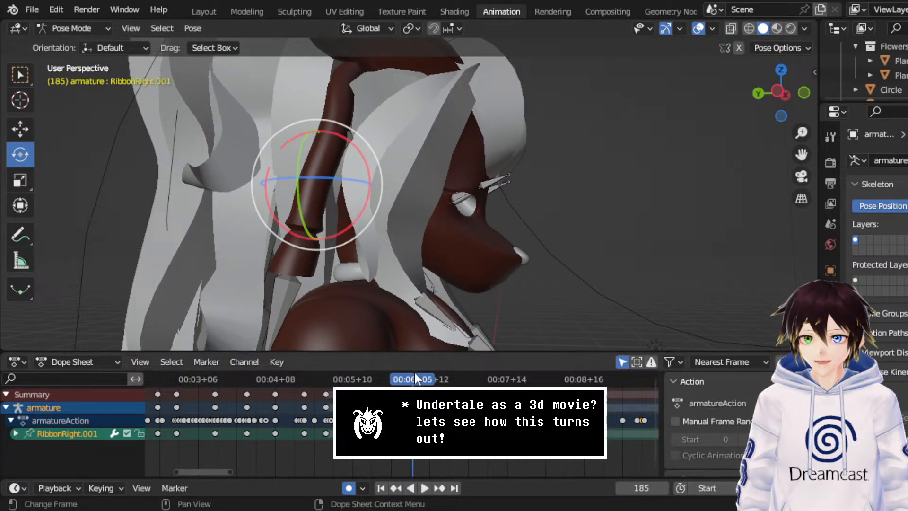
- Insert a Location, Rotation, Scale & Custom Properties keyframe for RibbonRight.001 at frame 181 and shift the bone's selected keyframes in time
drag(408, 383, 403, 381)
right_click(377, 183)
click(376, 183)
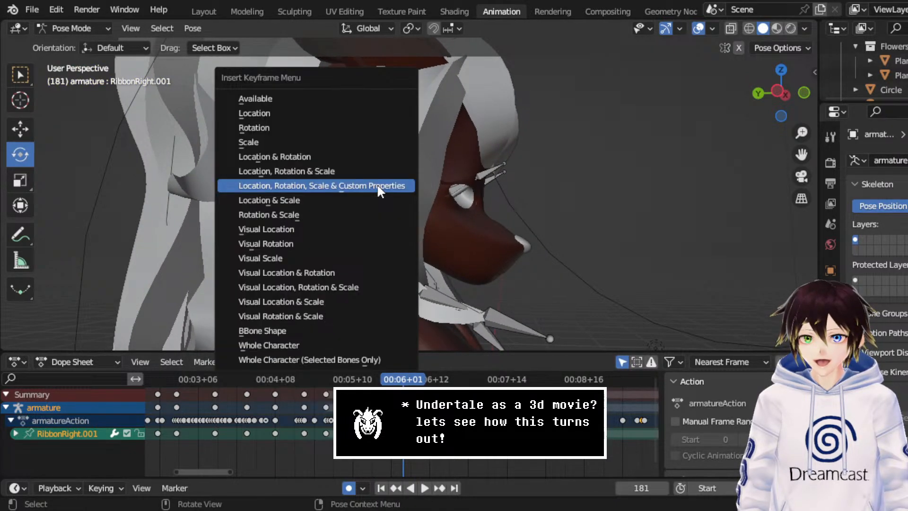
click(376, 183)
key(bracketright)
key(g)
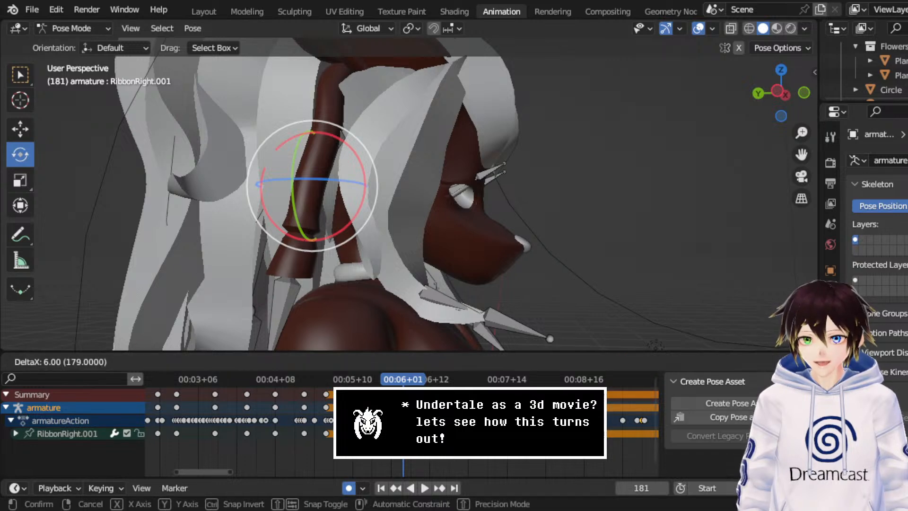
click(407, 385)
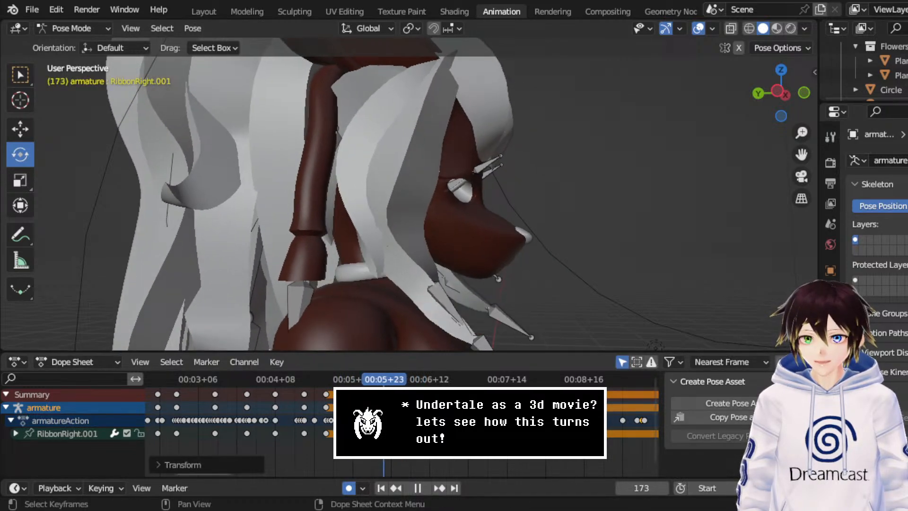
- Rotate RibbonRight.001 to swing the lower ribbon backward at frame 193 and let it hang down at frame 211
key(space)
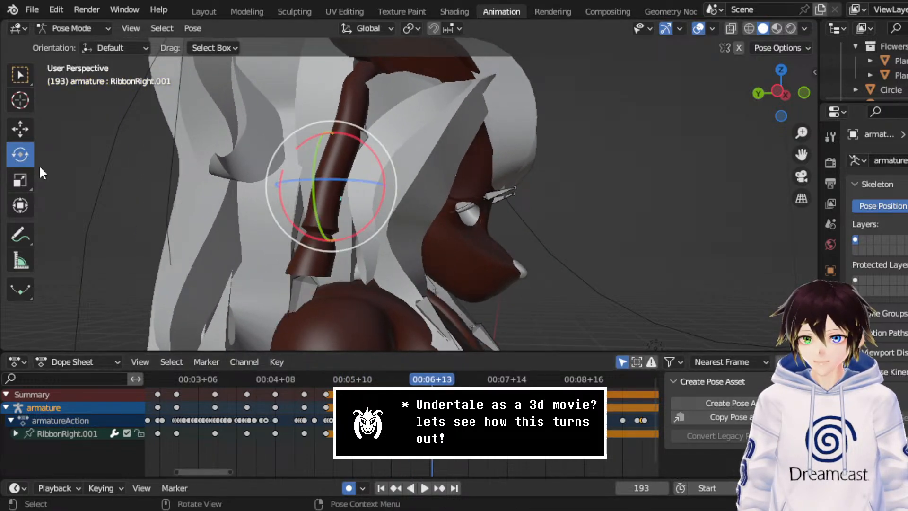
drag(374, 217, 367, 231)
key(space)
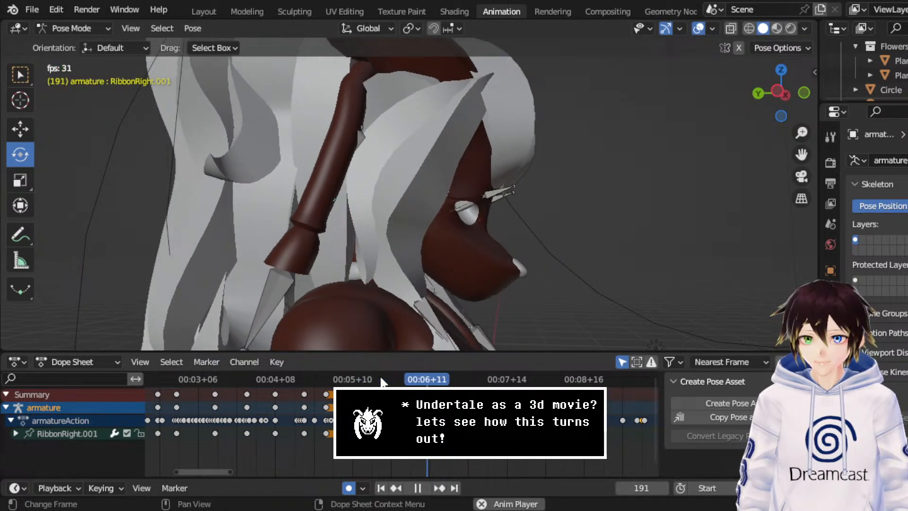
key(space)
drag(410, 244, 446, 231)
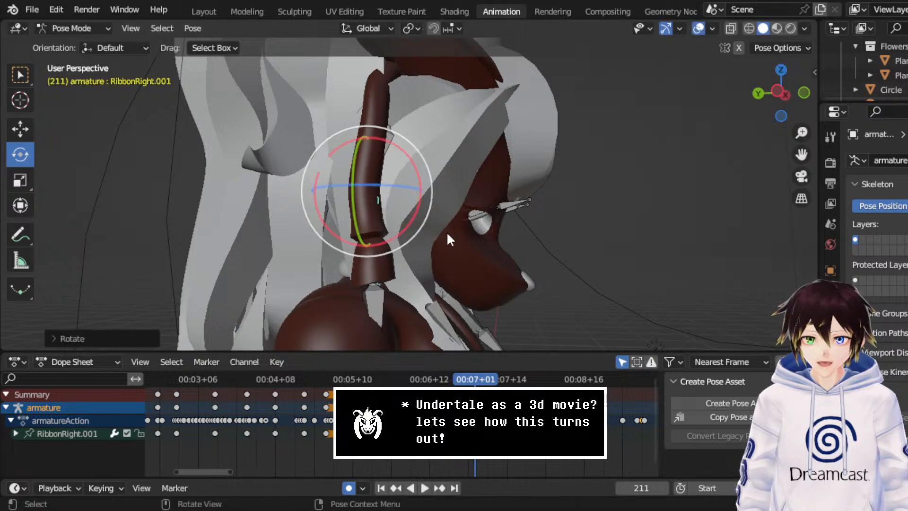
- Advance to frame 235 and rotate RibbonRight.001 slightly around the Y axis from a front view
key(space)
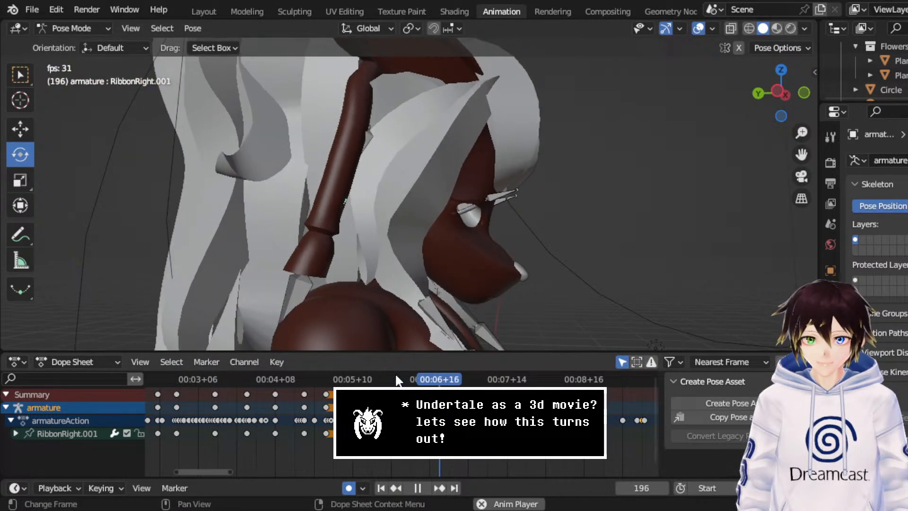
key(space)
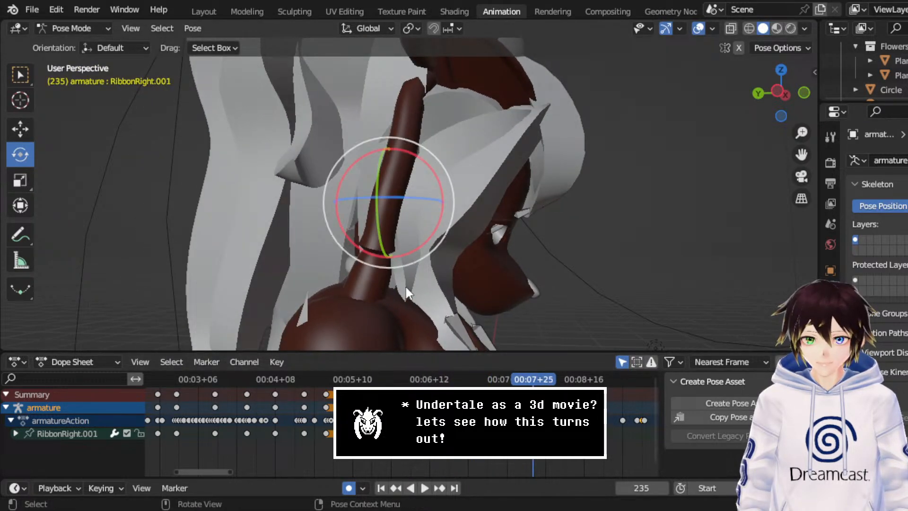
middle_drag(406, 287, 290, 251)
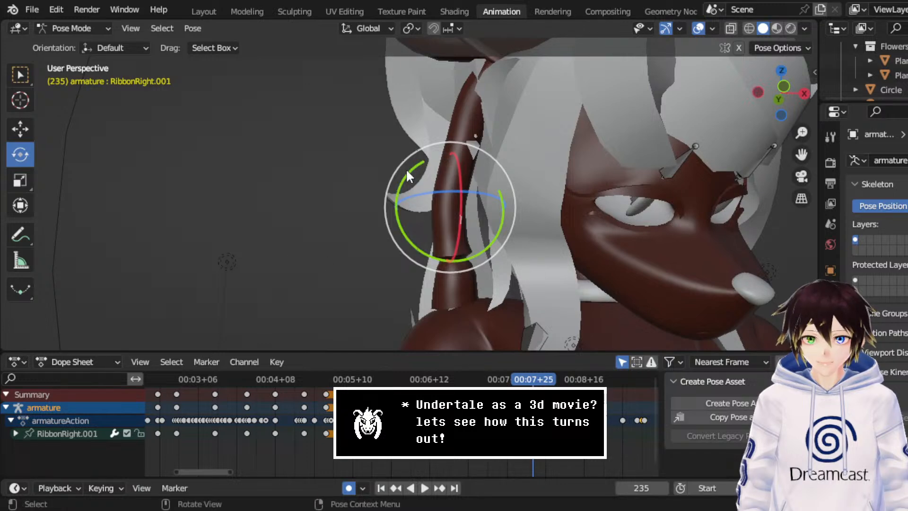
drag(408, 175, 424, 178)
middle_drag(453, 243, 545, 263)
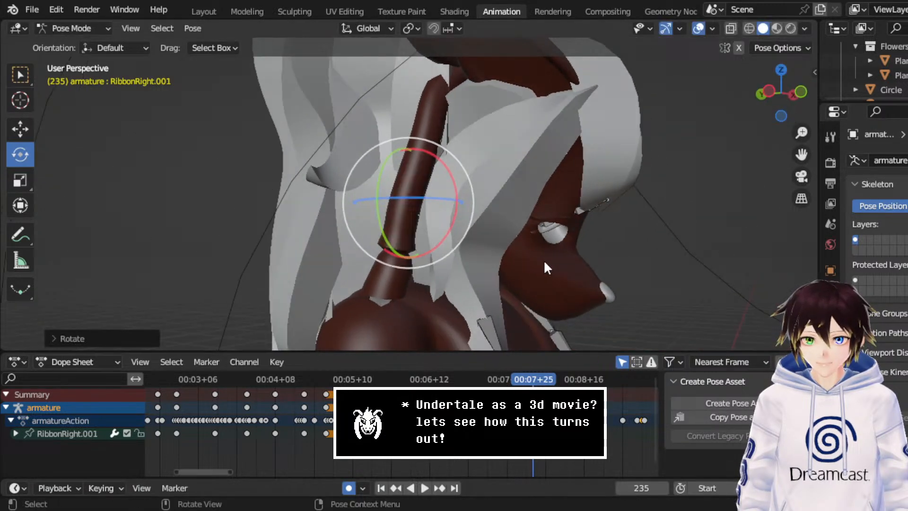
- Replay the right ribbon's swing through frame 242 and examine it from the side and front
key(space)
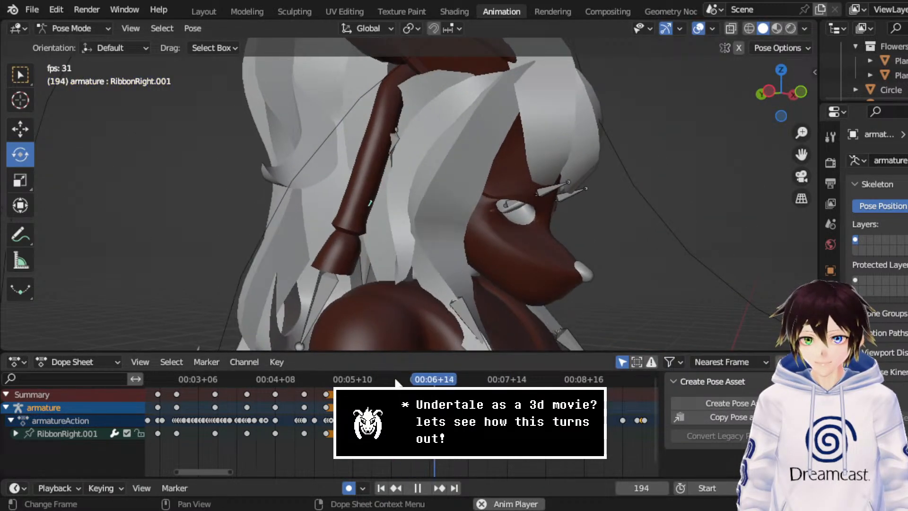
key(space)
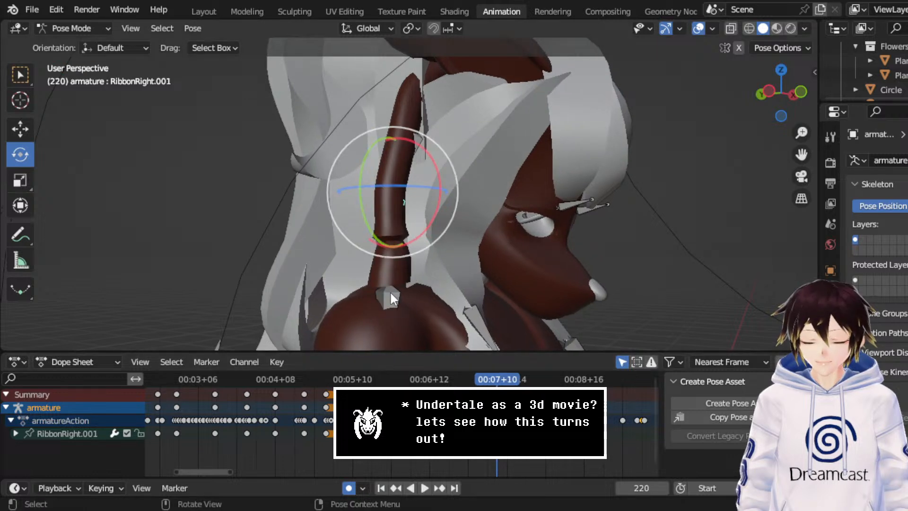
middle_drag(390, 293, 310, 214)
key(space)
key(space)
middle_drag(407, 224, 385, 222)
key(space)
key(space)
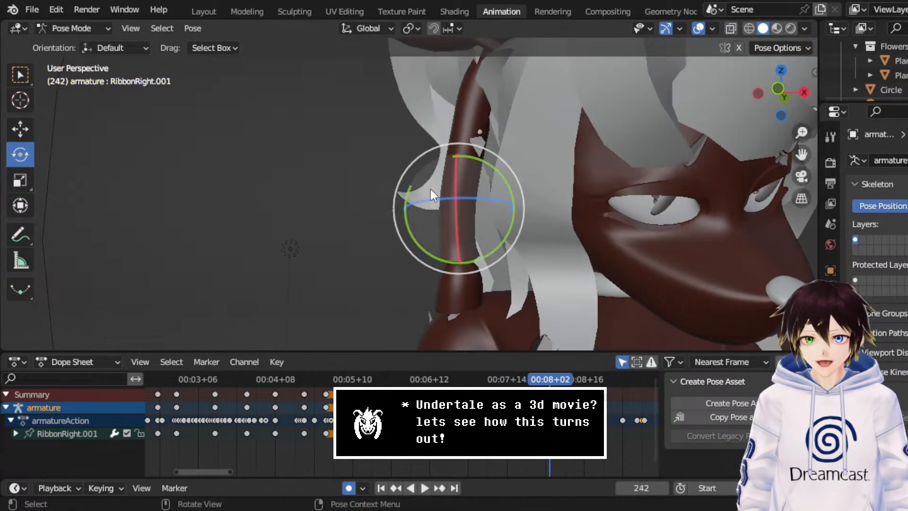
key(space)
key(space)
middle_drag(436, 183, 553, 203)
- Advance to frame 252 and rotate RibbonRight.001 around the X axis so the lower ribbon trails backward
click(536, 380)
key(space)
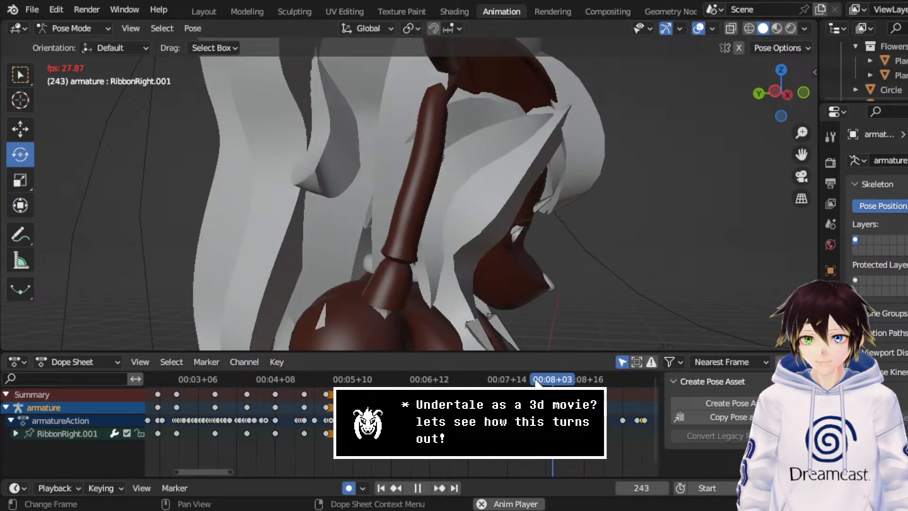
key(space)
middle_drag(515, 284, 482, 239)
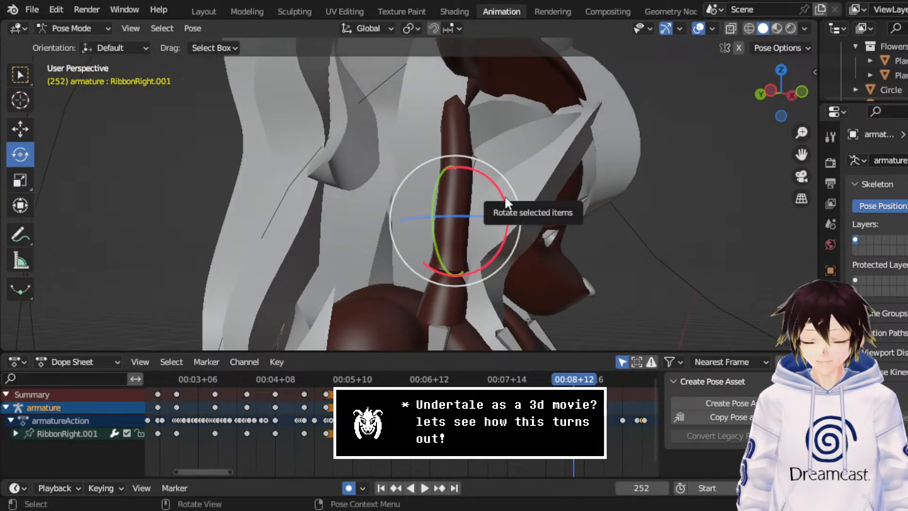
drag(504, 195, 482, 180)
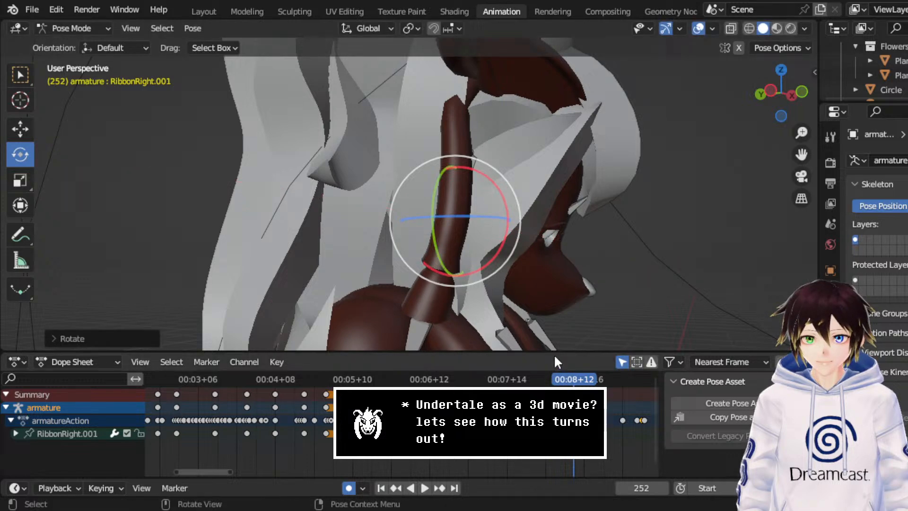
- Replay the right ribbon's swing up to frame 266 and check the lower ribbon's motion from the side
click(534, 380)
key(space)
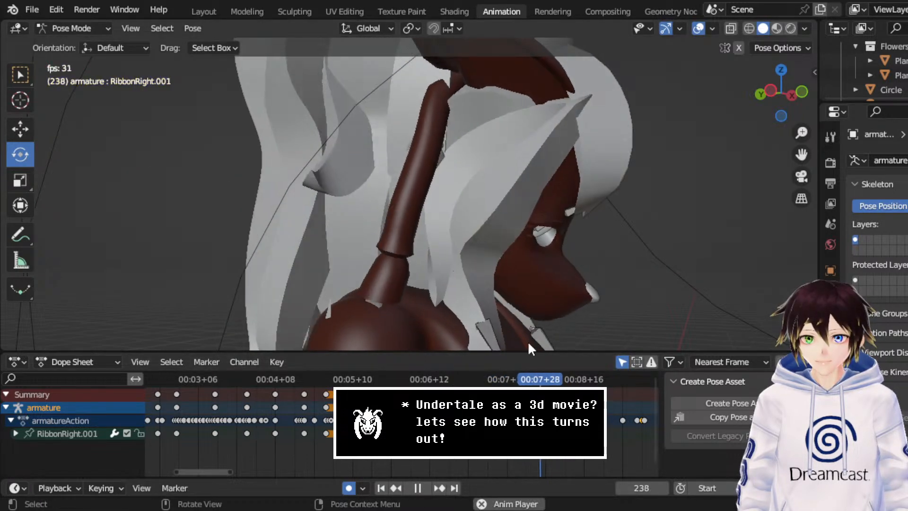
key(space)
mouse_move(532, 258)
middle_down()
mouse_move(422, 239)
mouse_move(542, 260)
middle_up()
key(Up)
key(Up)
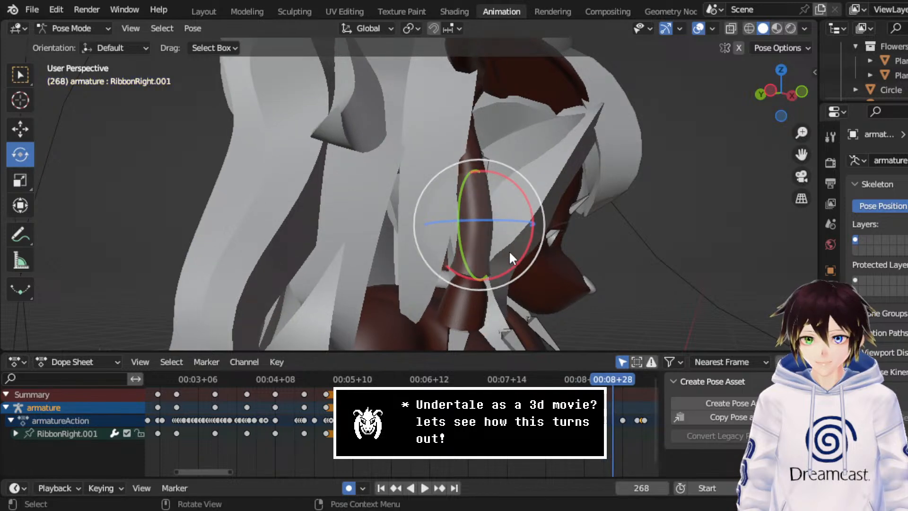
click(529, 378)
key(space)
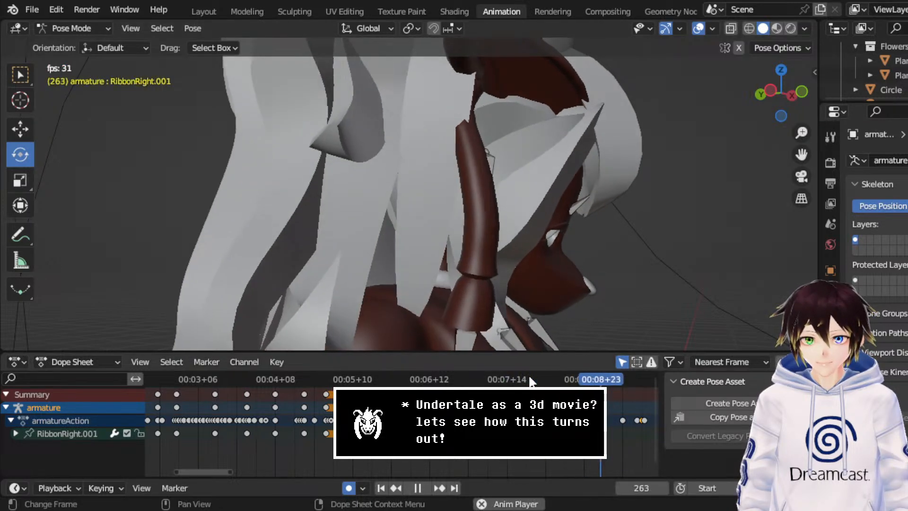
key(space)
- At frame 266, rotate RibbonRight.001 from the side, and freely from the front so the lower ribbon hangs straight down
drag(524, 281, 545, 249)
middle_drag(539, 249, 410, 238)
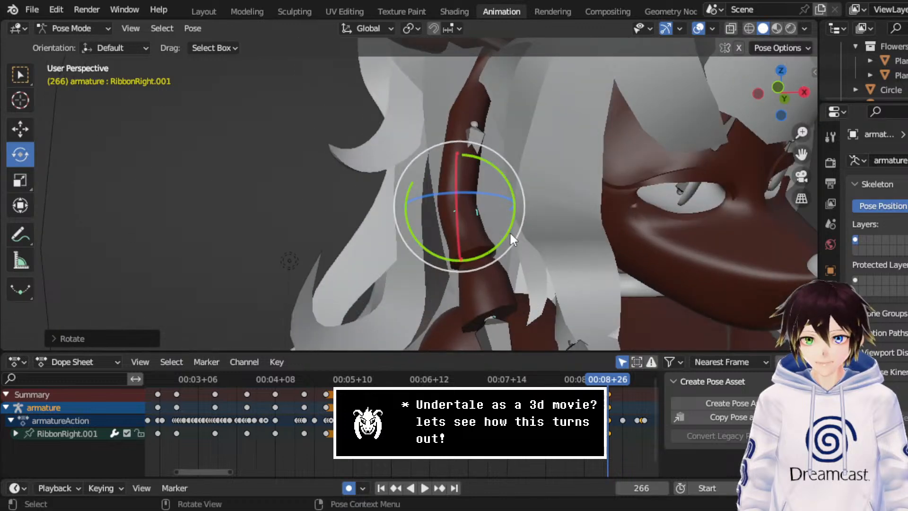
drag(515, 236, 508, 249)
click(475, 239)
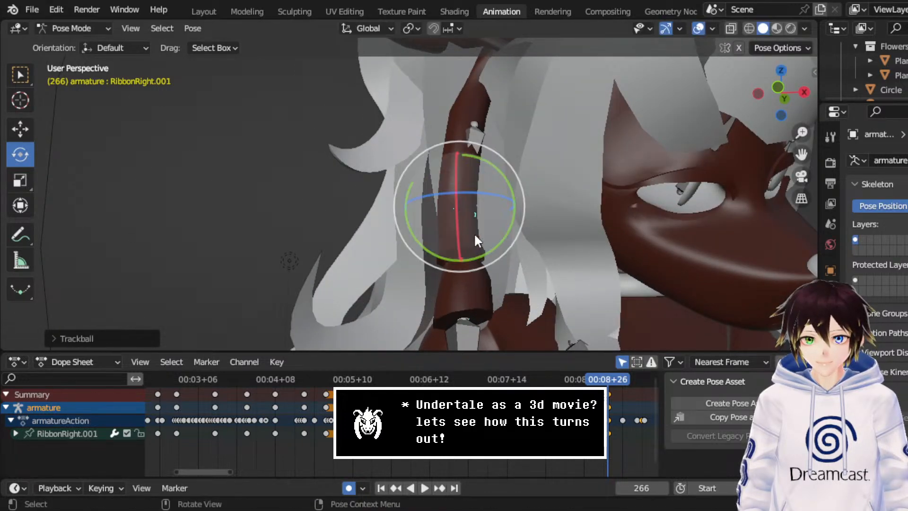
- Replay the right ribbon's swing from frame 190 to frame 276 and examine it from the side
middle_drag(534, 425, 406, 426)
drag(339, 378, 297, 375)
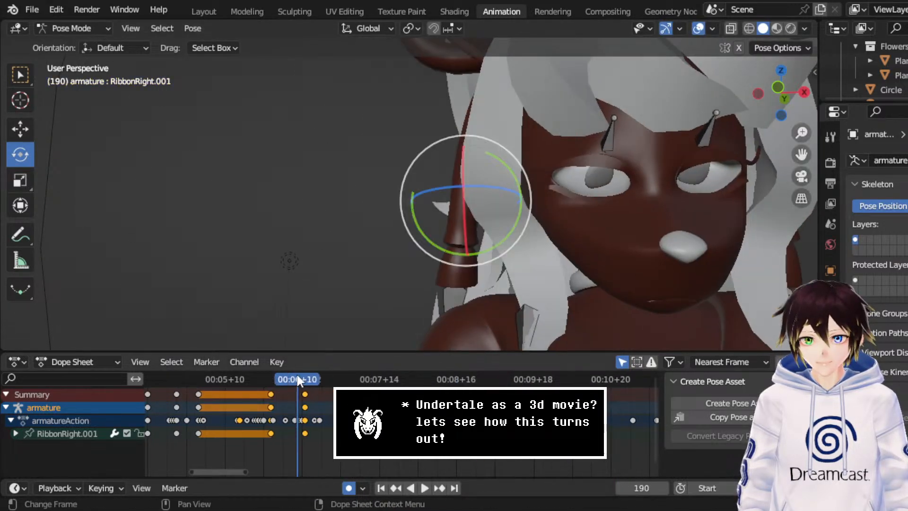
middle_drag(442, 246, 527, 244)
key(space)
middle_drag(464, 212, 508, 214)
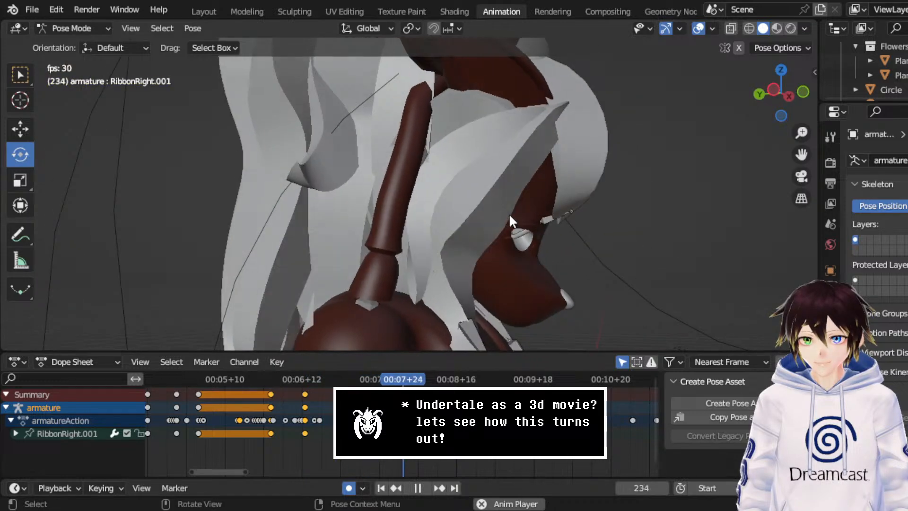
key(space)
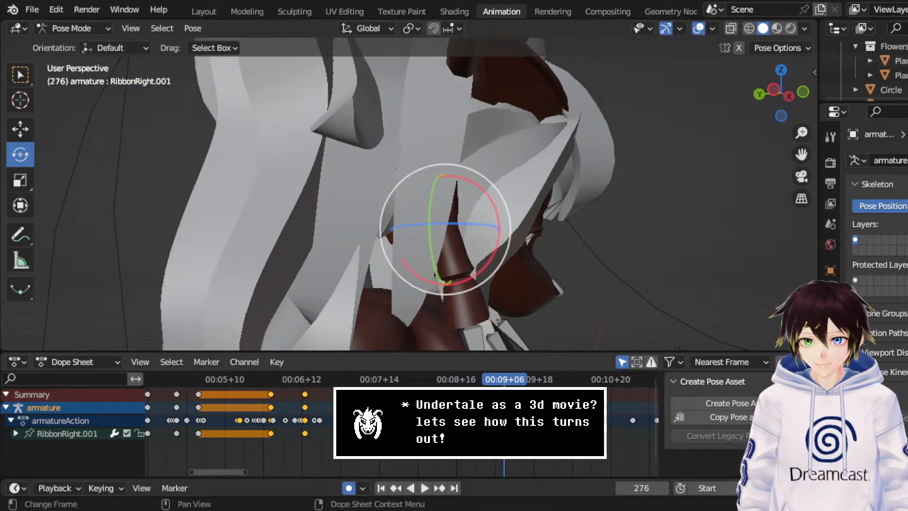
- Move RibbonRight.001's keyframe at frame 266 slightly later in the timeline and replay the swing through frame 286
drag(480, 421, 495, 421)
click(350, 374)
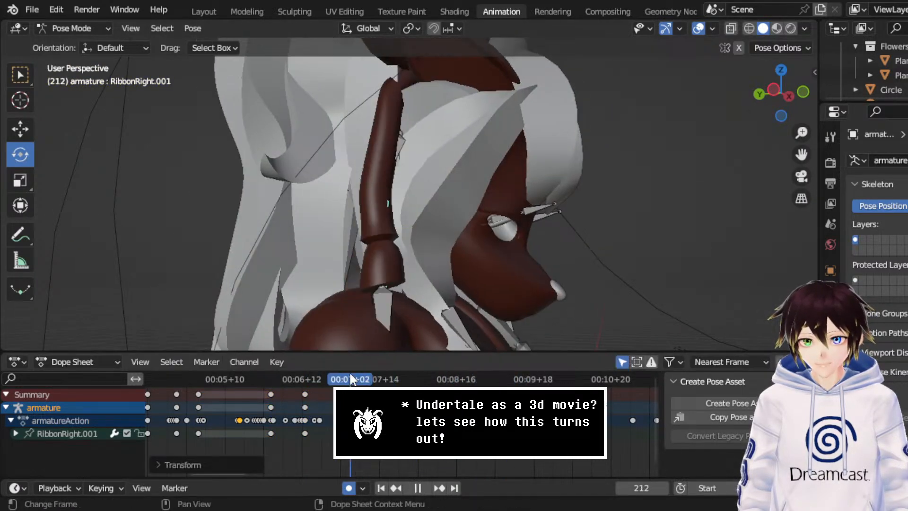
key(space)
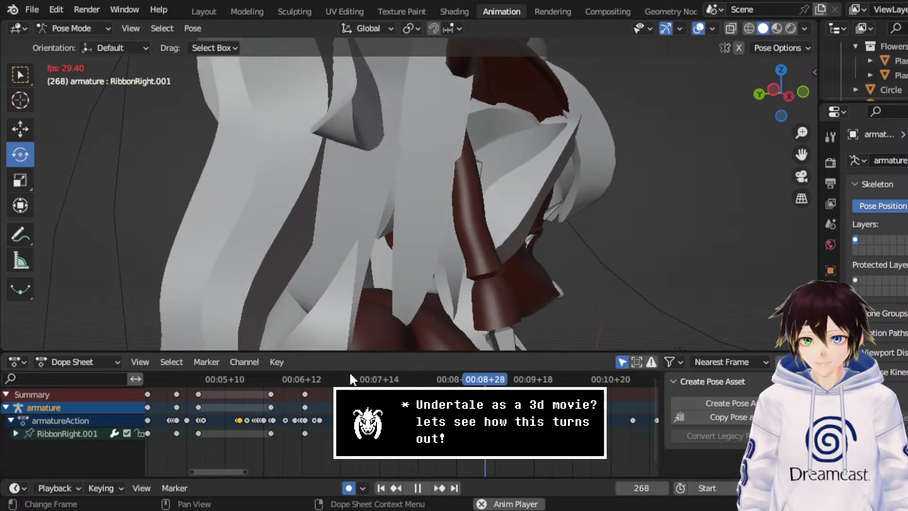
key(space)
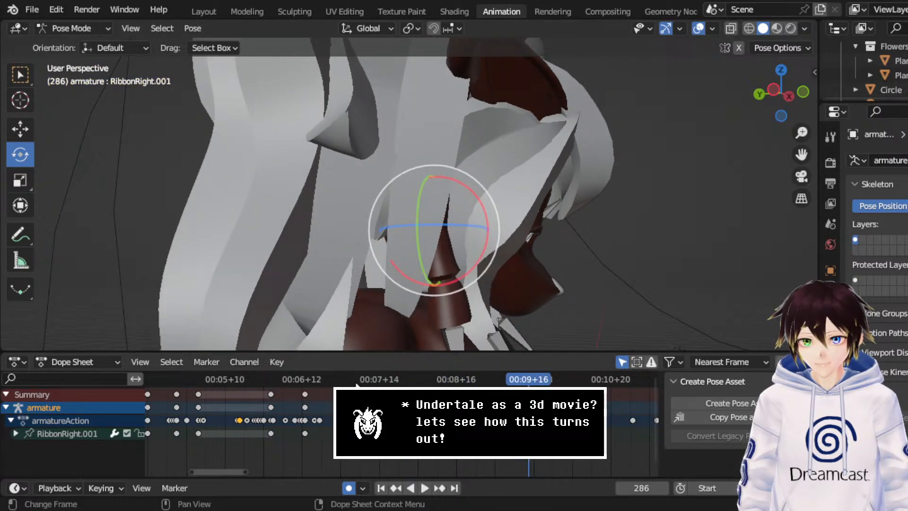
- Duplicate a RibbonRight.001 keyframe to frame 295 and play the animation forward to it
right_click(296, 429)
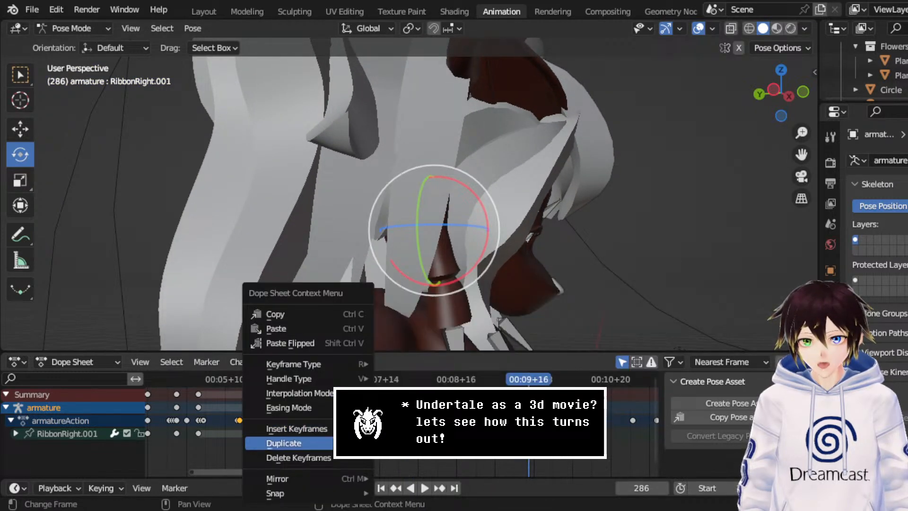
click(283, 442)
key(Return)
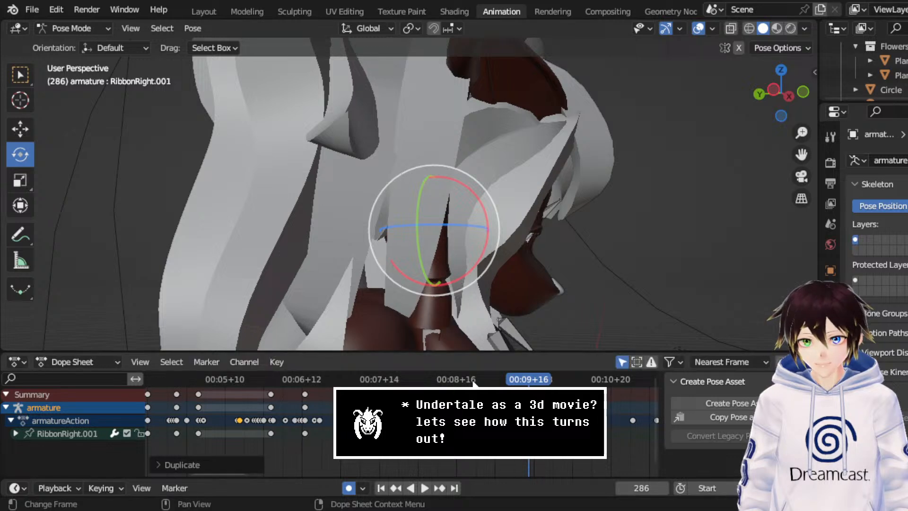
key(space)
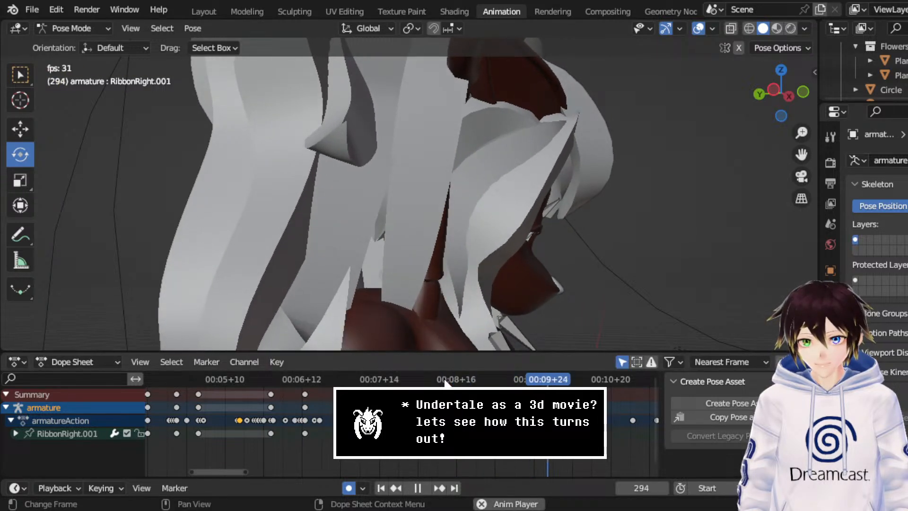
key(space)
- Copy RibbonRight.001's pose at frame 295 and save the file
right_click(569, 248)
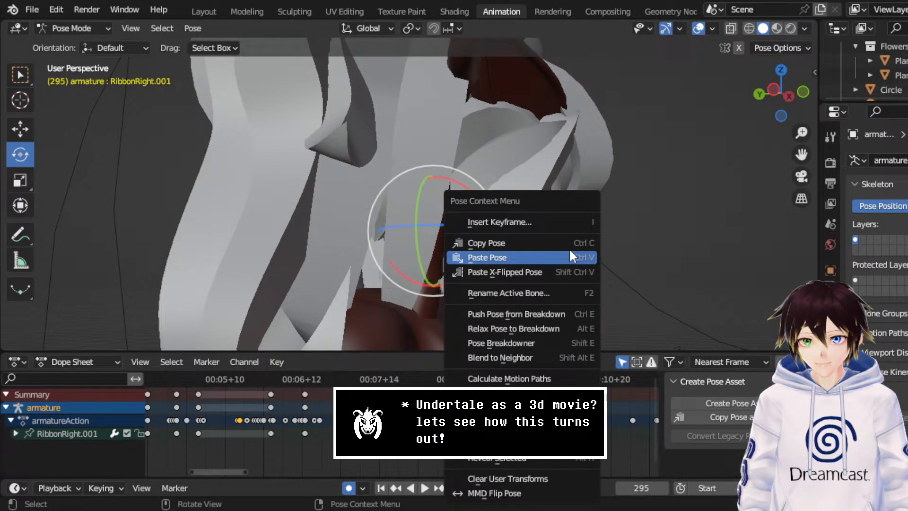
click(546, 243)
middle_drag(546, 243, 519, 239)
key(ctrl+s)
- Replay the right ribbon's swing from frame 189 to frame 264 in a wider side view
scroll(519, 240, down, 3)
key(b)
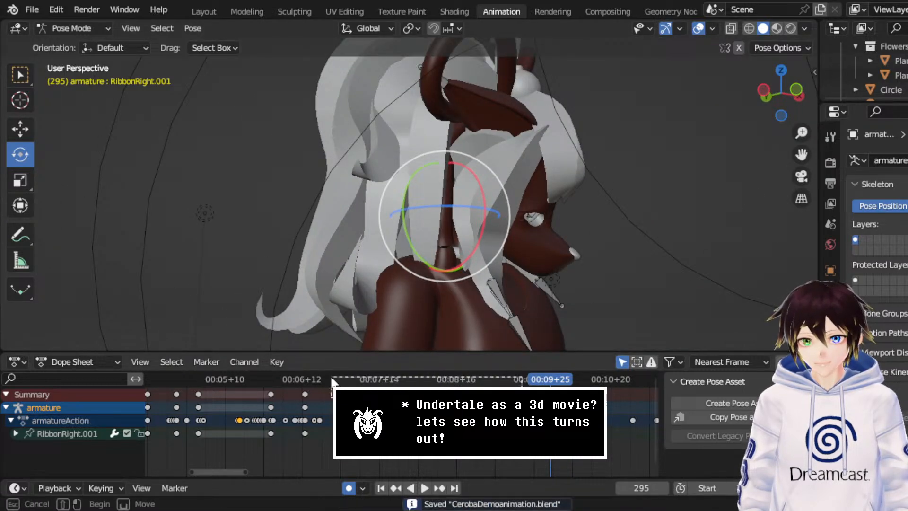
click(311, 378)
key(space)
key(space)
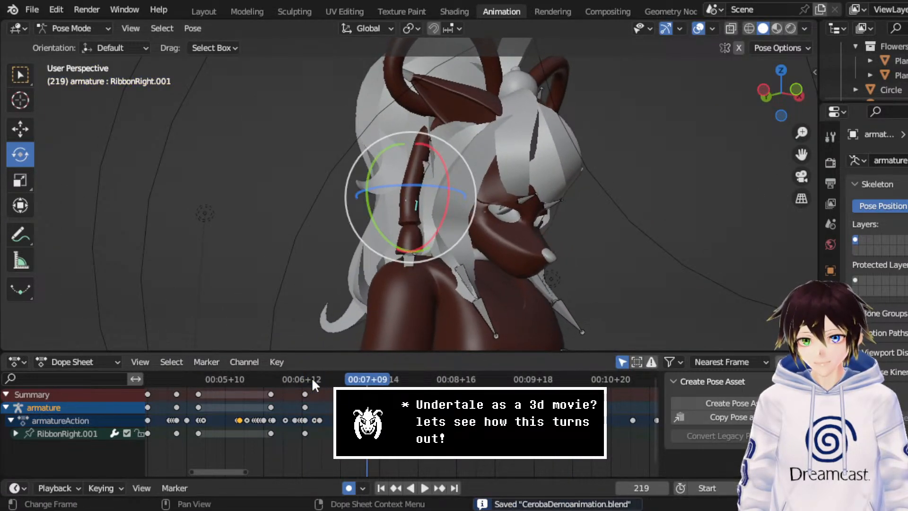
middle_drag(387, 195, 417, 194)
click(296, 376)
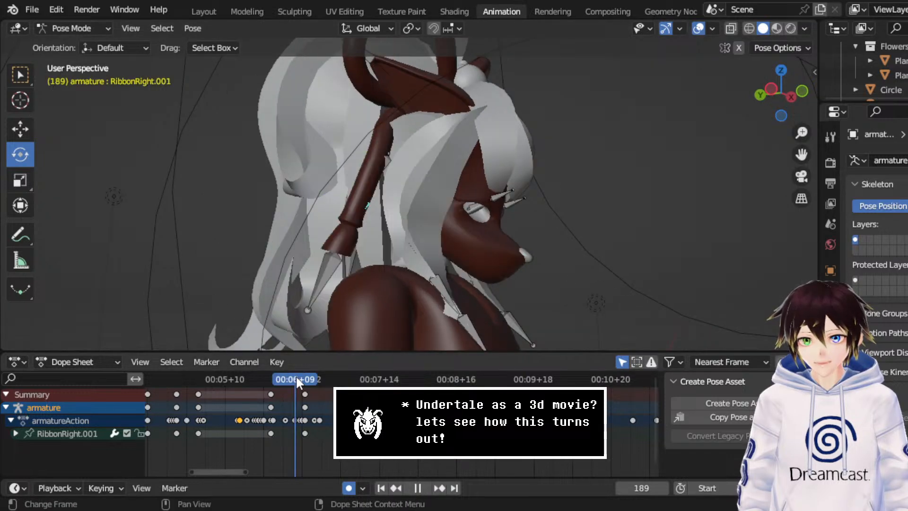
key(space)
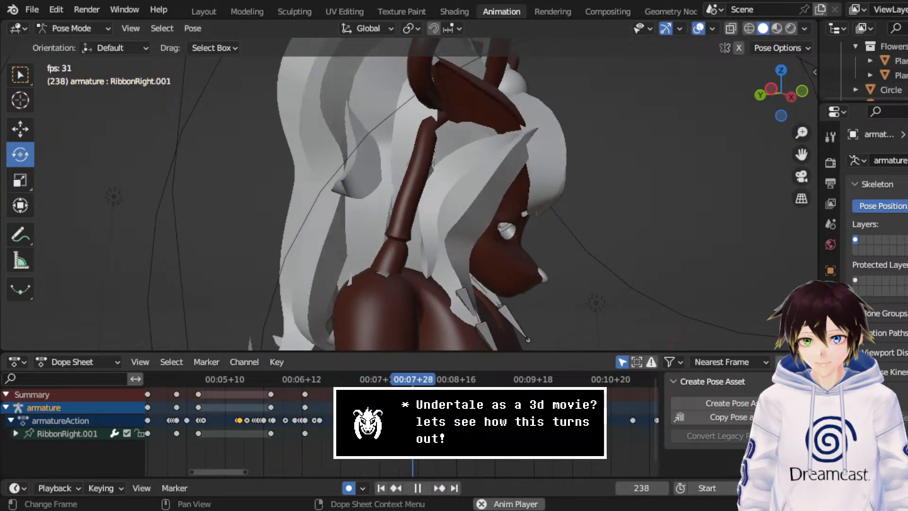
key(space)
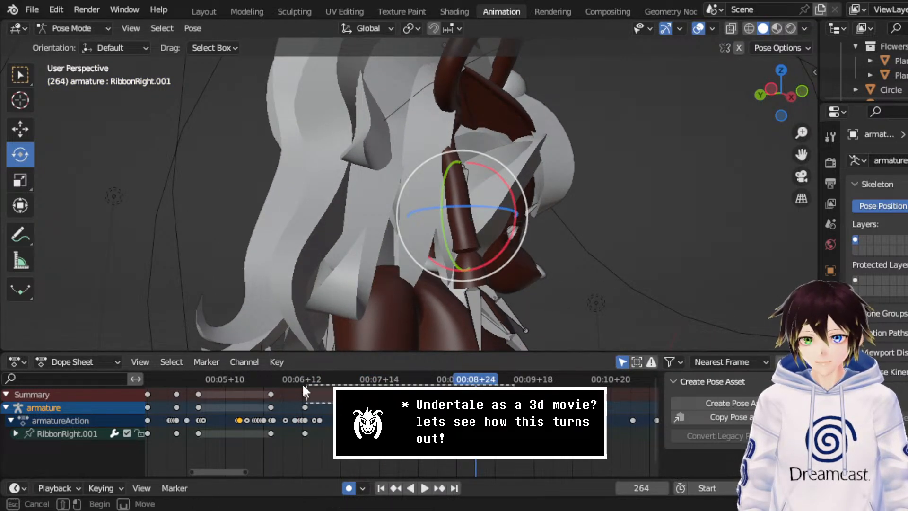
- Change the handle type of RibbonRight.001's keyframes from frame 193 onward and save the file
right_click(299, 383)
mouse_move(262, 335)
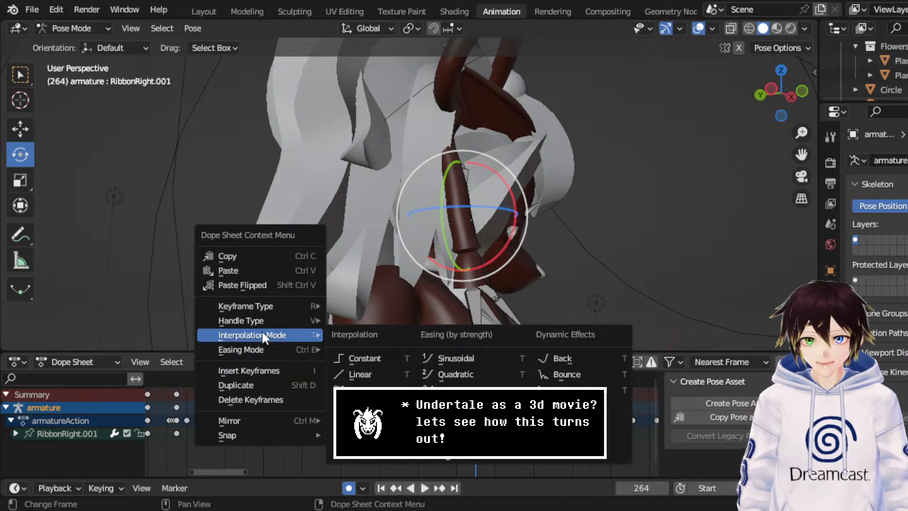
mouse_move(255, 319)
click(399, 364)
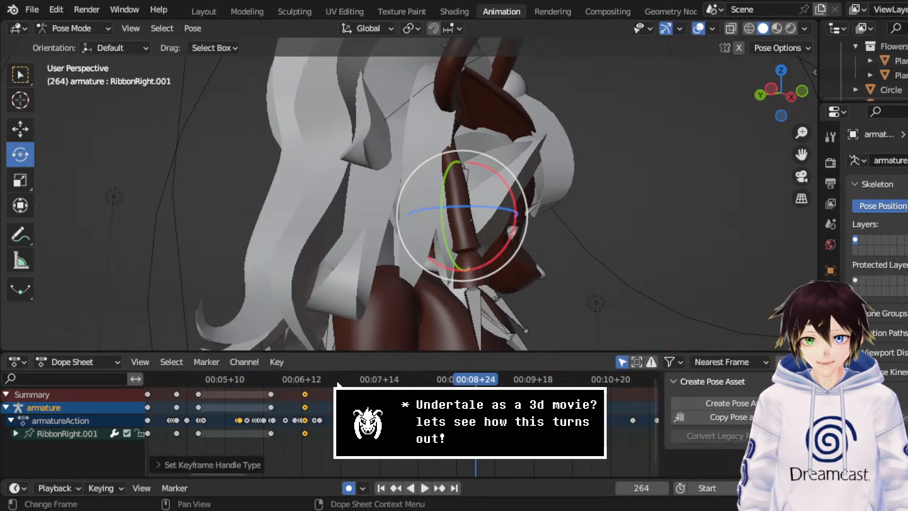
key(space)
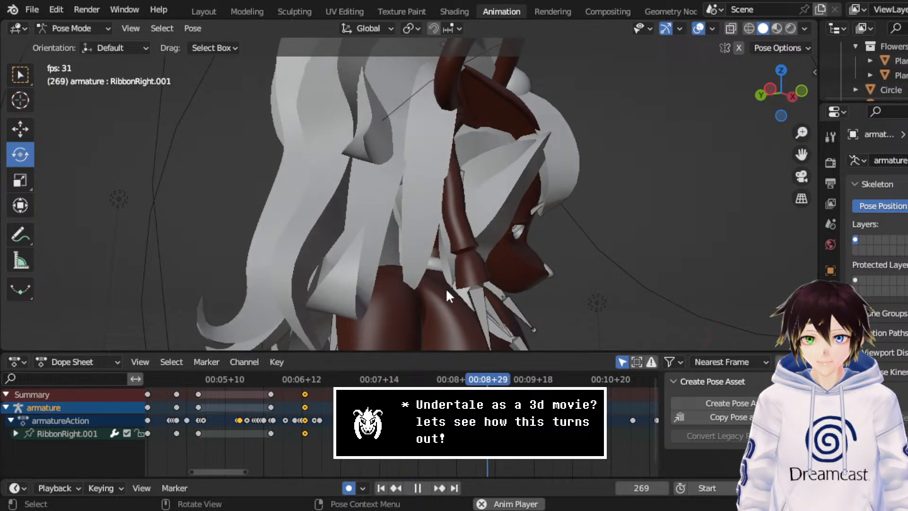
key(space)
key(ctrl+s)
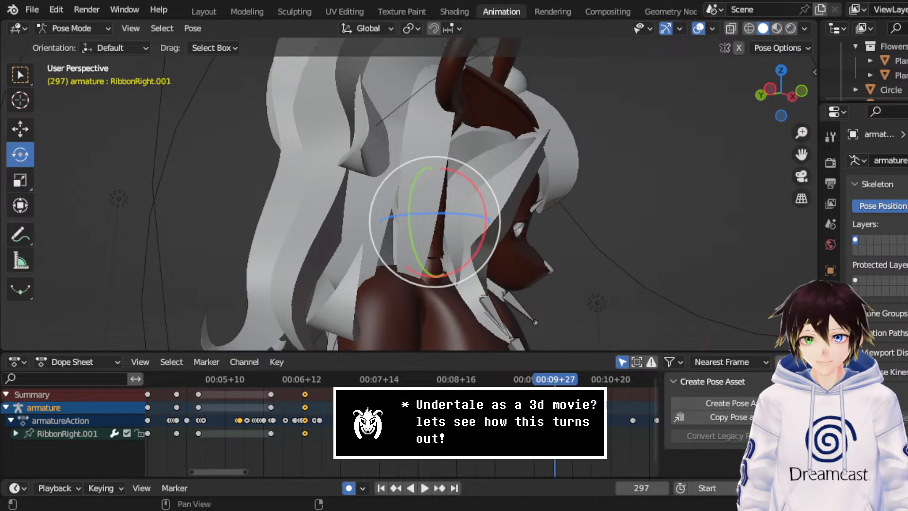
- Play the animation onward from frame 297 past frame 321 and examine the right ribbon from the front and side
middle_drag(425, 426, 383, 422)
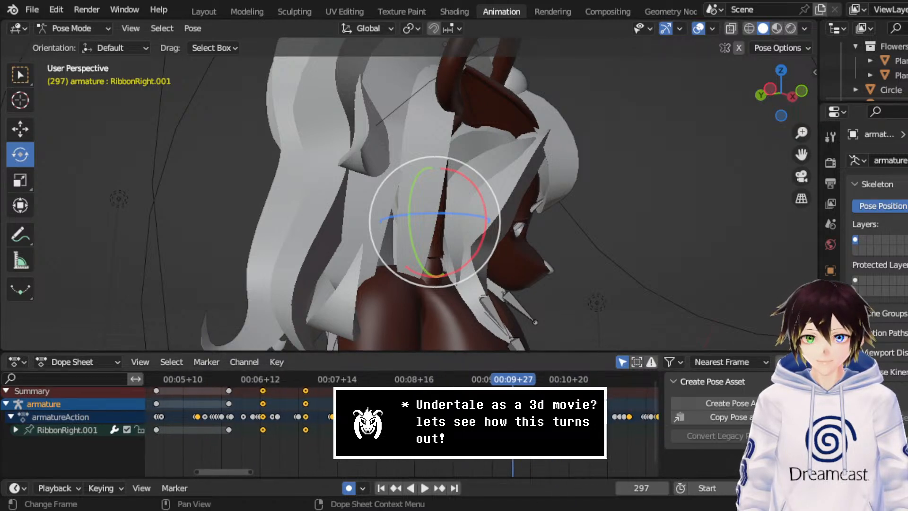
middle_drag(484, 338, 417, 300)
key(space)
key(space)
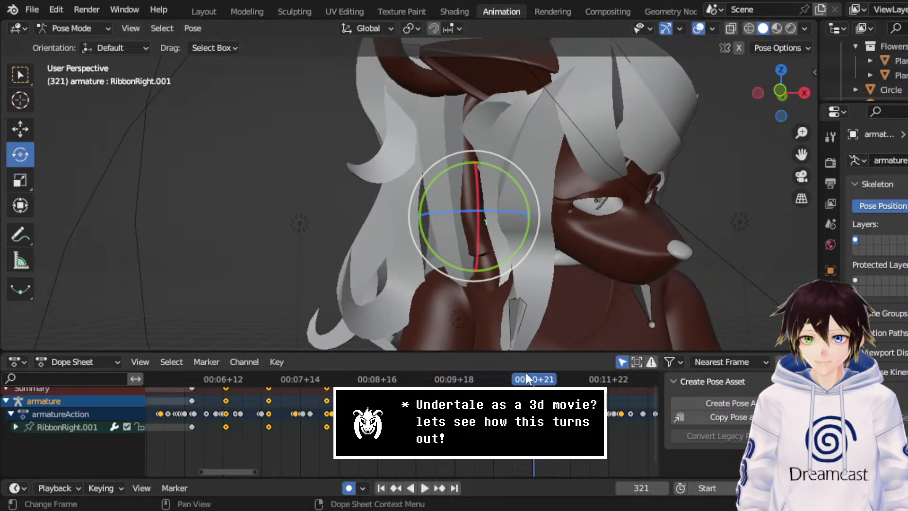
key(space)
key(space)
middle_drag(450, 274, 515, 265)
key(space)
key(space)
- Insert a keyframe for RibbonRight.001 at frame 346
drag(599, 376, 595, 378)
right_click(604, 204)
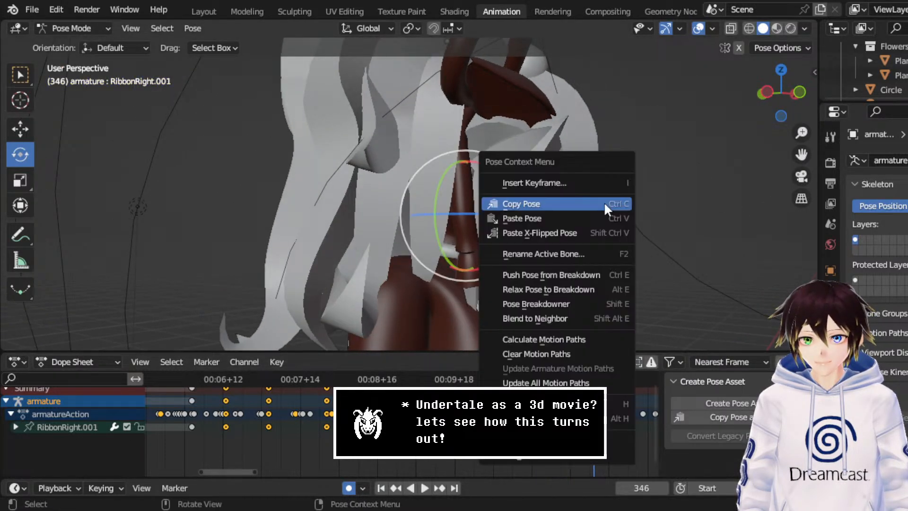
click(574, 182)
click(573, 184)
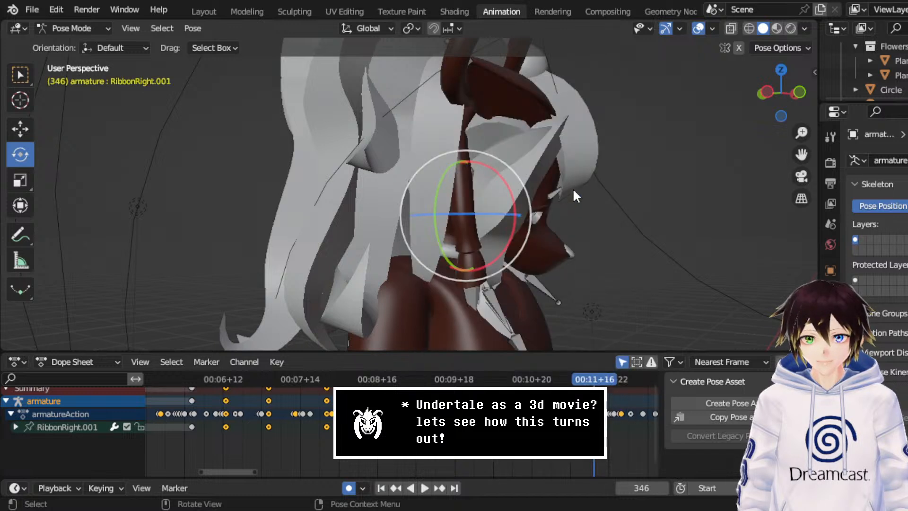
- At frame 353, rotate RibbonRight.001 outward from the front, and from the side so the lower ribbon hangs down
middle_drag(603, 422, 384, 427)
scroll(415, 419, up, 1)
scroll(384, 427, up, 3)
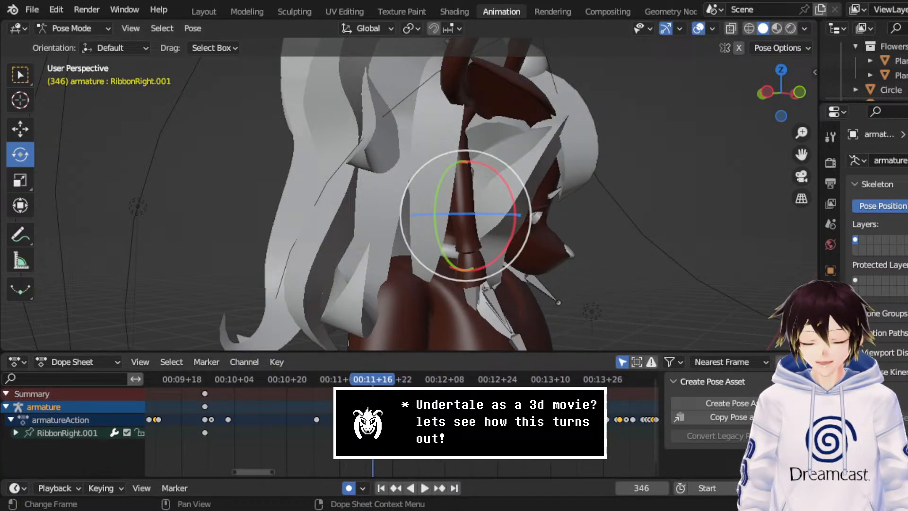
key(space)
key(space)
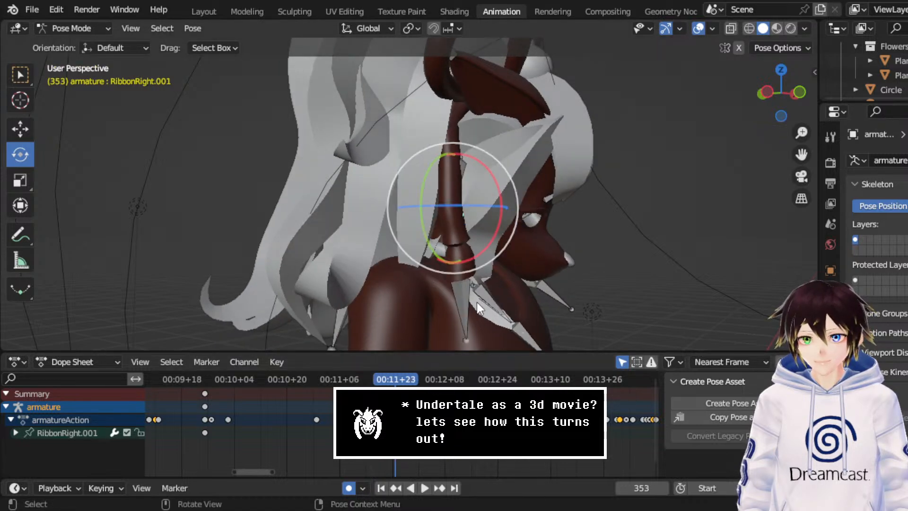
middle_drag(476, 302, 369, 269)
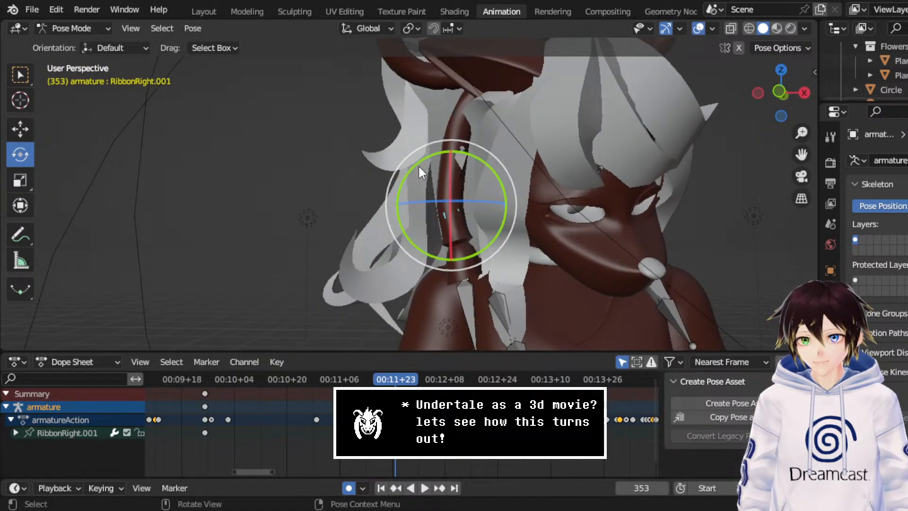
drag(418, 164, 436, 190)
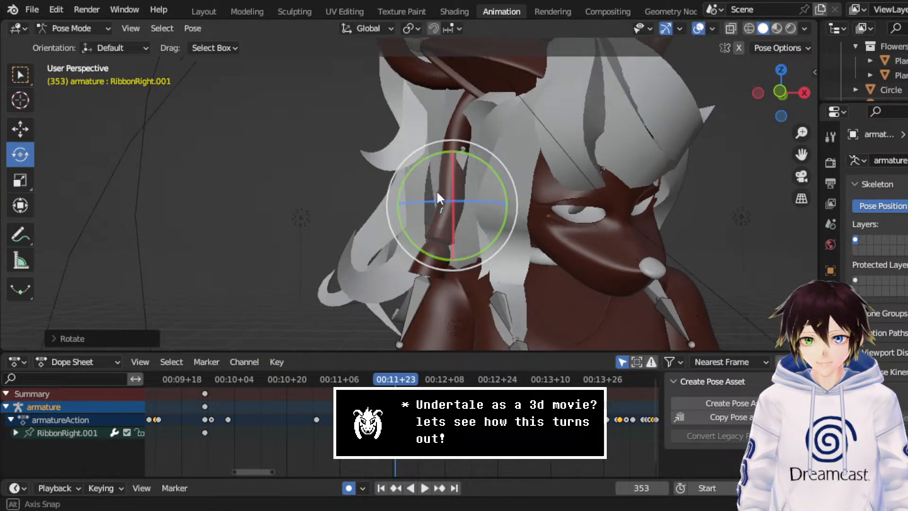
middle_drag(436, 191, 515, 192)
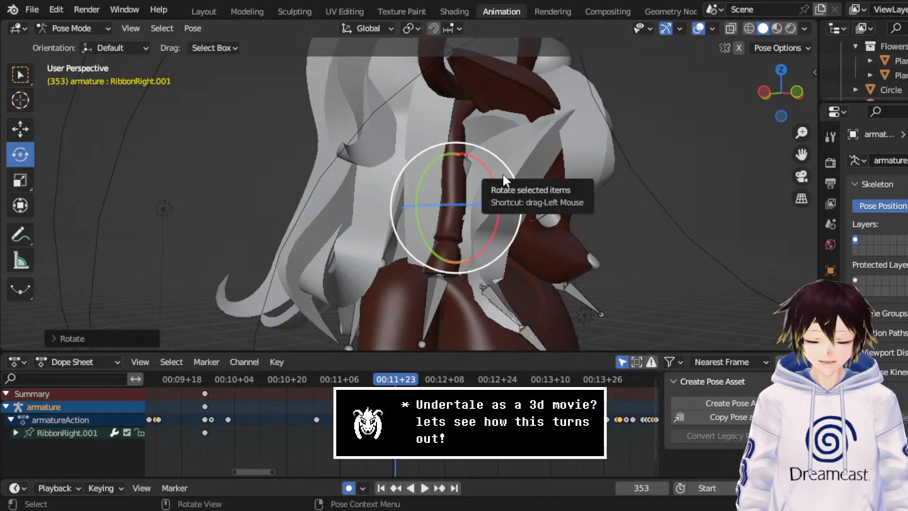
drag(503, 172, 482, 177)
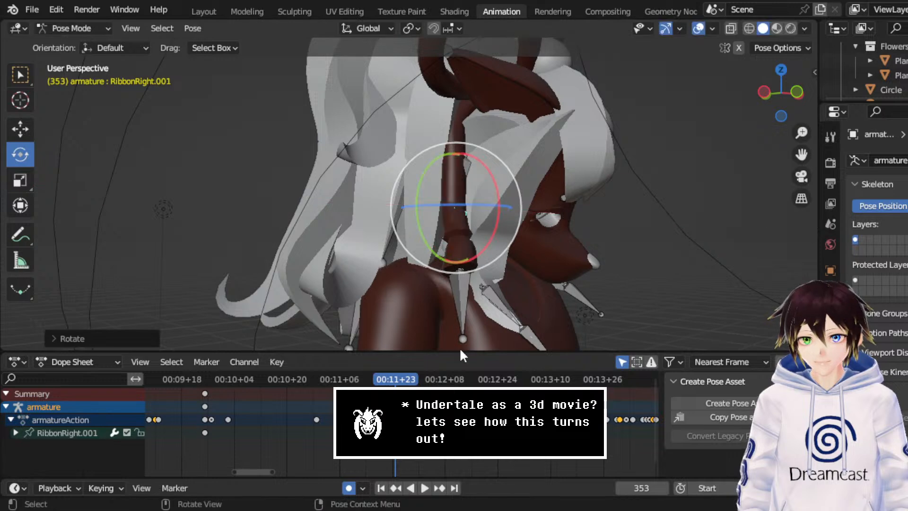
- Replay the right ribbon's motion from frame 346 through frame 374 and examine it from the side
click(373, 379)
key(space)
key(space)
middle_drag(384, 190, 464, 190)
key(space)
key(space)
key(space)
key(space)
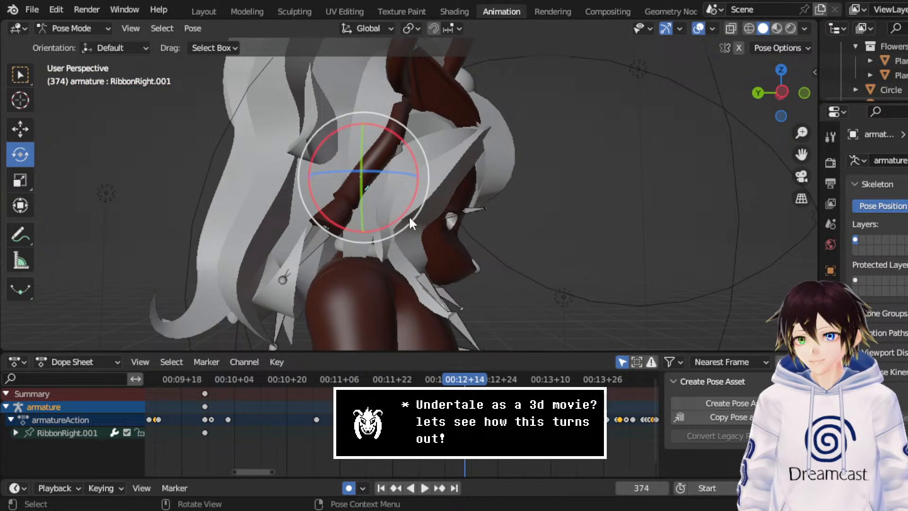
- At frame 374, rotate RibbonRight.001 backward from the side, then adjust its swing with a free trackball rotation
middle_drag(408, 216, 412, 220)
drag(388, 218, 348, 225)
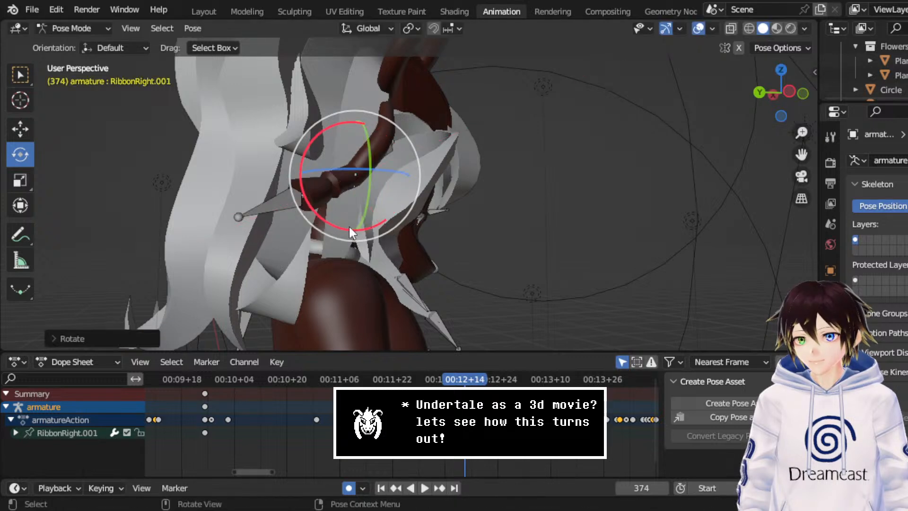
middle_drag(348, 225, 436, 227)
key(r)
key(r)
click(376, 195)
middle_drag(375, 194, 331, 293)
- Replay the right ribbon's motion from frame 345 through frame 397 and examine it from the side
drag(395, 384, 372, 381)
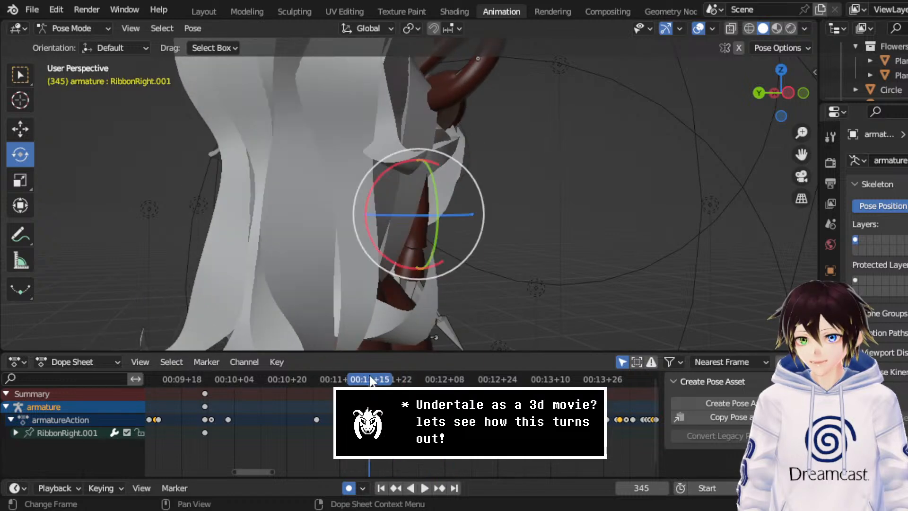
middle_drag(485, 240, 467, 240)
key(space)
key(space)
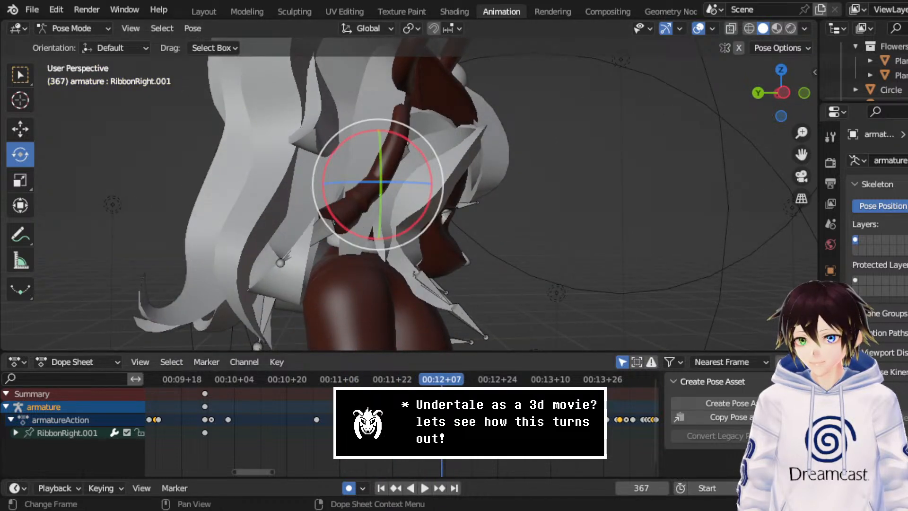
click(367, 382)
key(space)
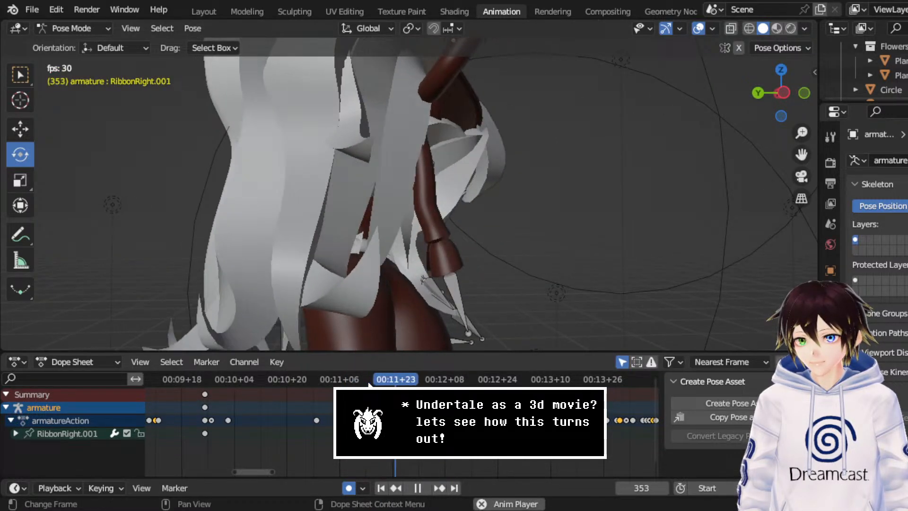
key(space)
key(space)
key(space)
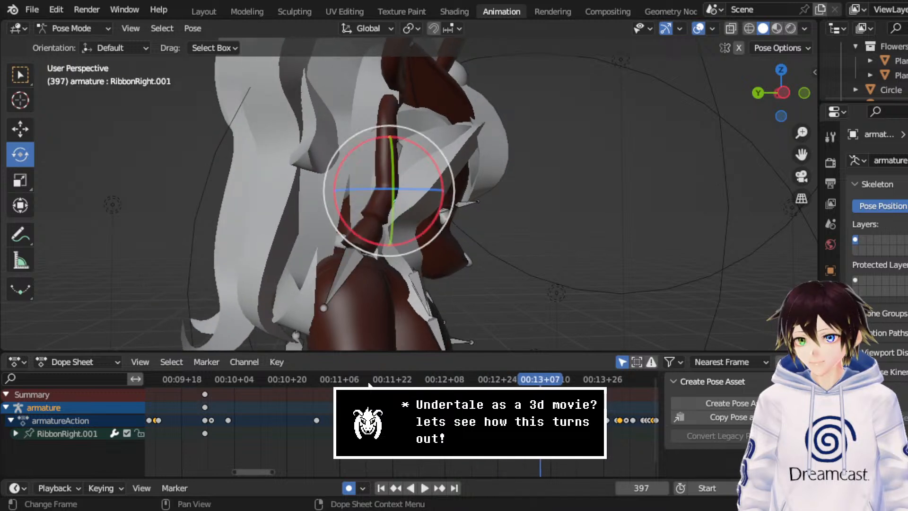
- At frame 402, rotate RibbonRight.001 from the side and refine the rotation from another angle
key(space)
key(space)
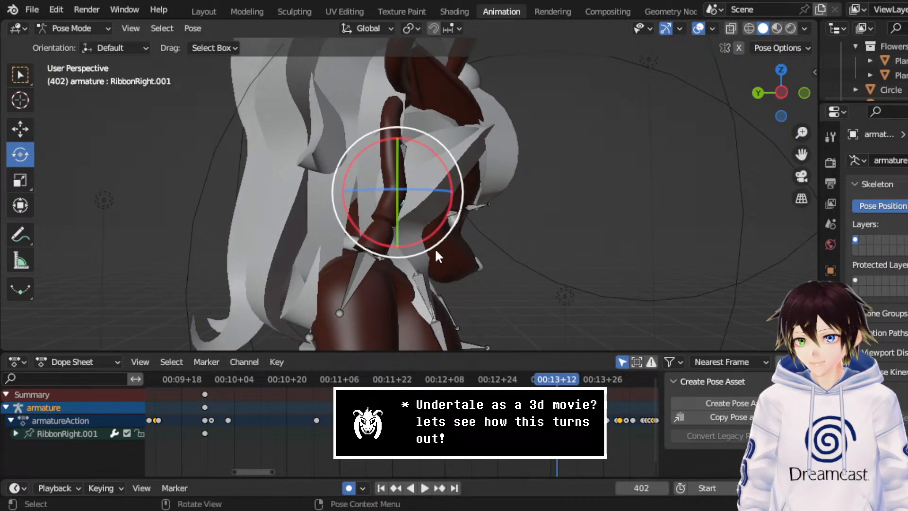
drag(435, 248, 466, 237)
mouse_move(466, 238)
middle_down()
mouse_move(344, 223)
mouse_move(458, 251)
middle_up()
drag(458, 251, 477, 239)
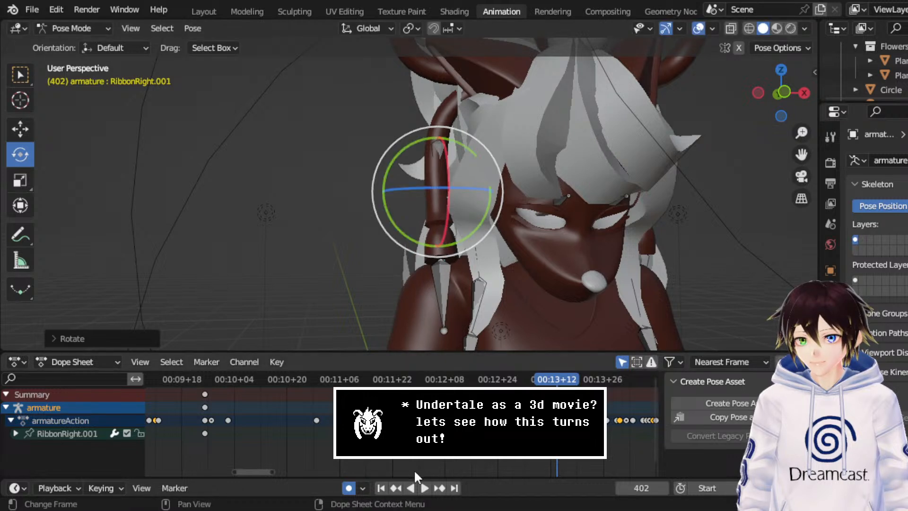
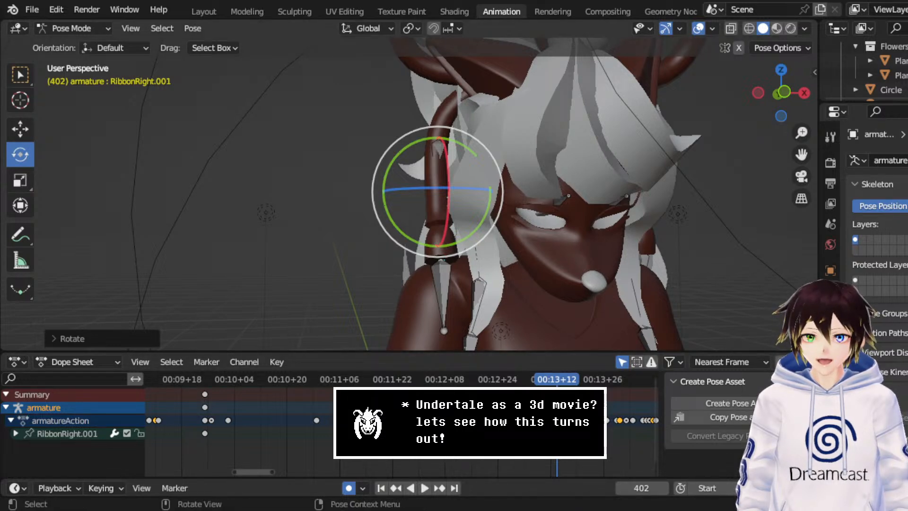
- Replay the right ribbon's motion from around frame 357 past frame 367 and examine it from several angles
middle_drag(491, 283, 581, 283)
click(409, 378)
key(space)
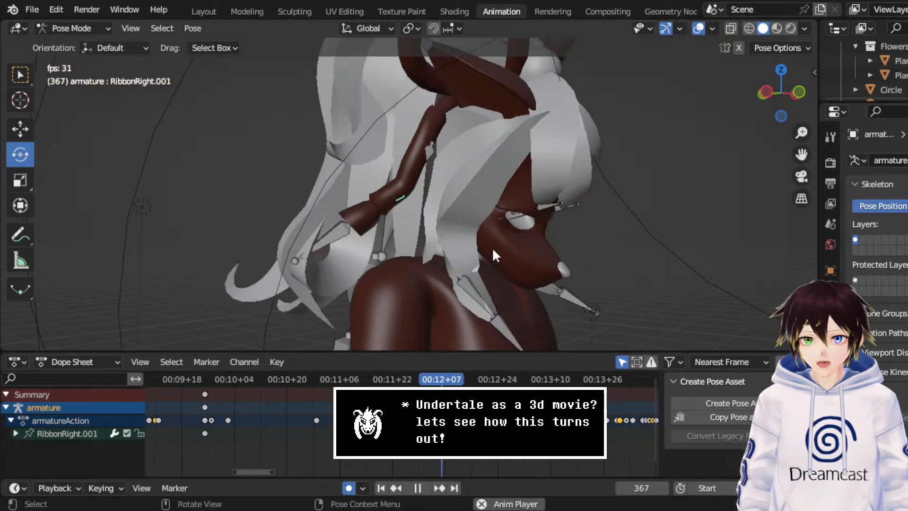
middle_drag(492, 247, 529, 255)
key(space)
middle_drag(505, 203, 395, 203)
middle_drag(601, 420, 468, 420)
- Insert a keyframe for RibbonRight.001 at frame 418
click(473, 381)
key(space)
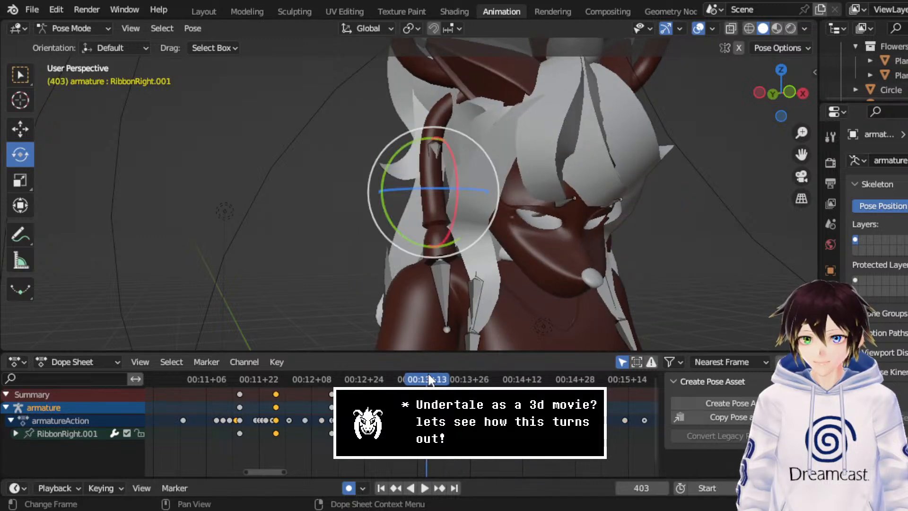
key(Escape)
right_click(470, 224)
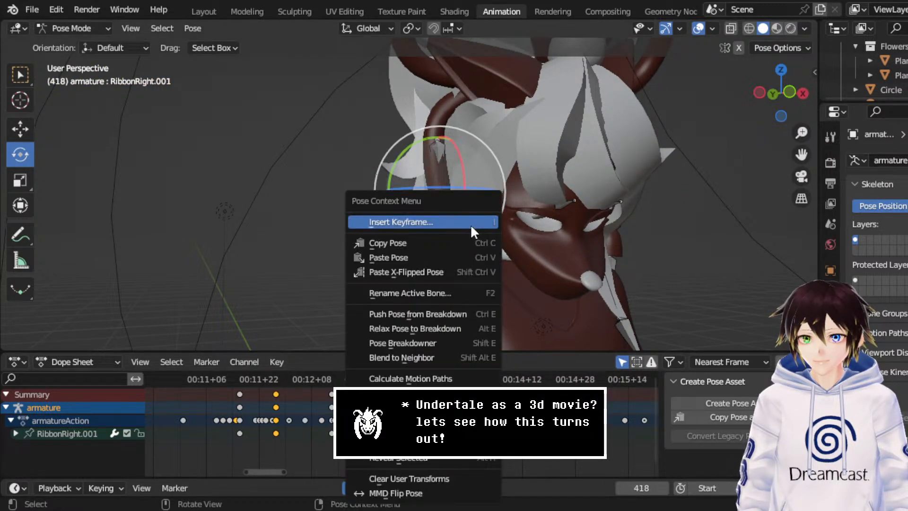
click(470, 222)
click(471, 227)
- Advance a few frames past frame 418 and rotate RibbonRight.001 from the front
middle_drag(471, 227, 403, 207)
key(space)
key(space)
drag(466, 252, 480, 231)
- At frame 437, rotate RibbonRight.001 outward from the front and adjust it slightly from the side
click(473, 378)
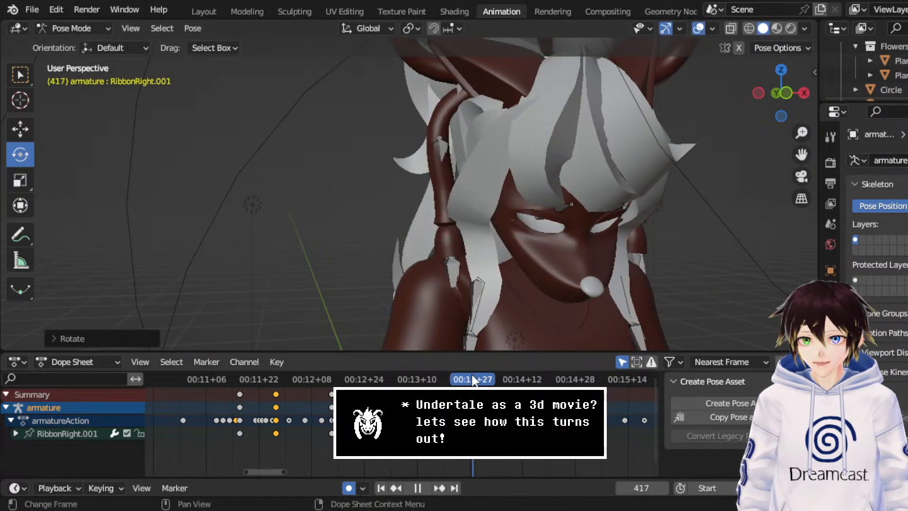
key(space)
key(Escape)
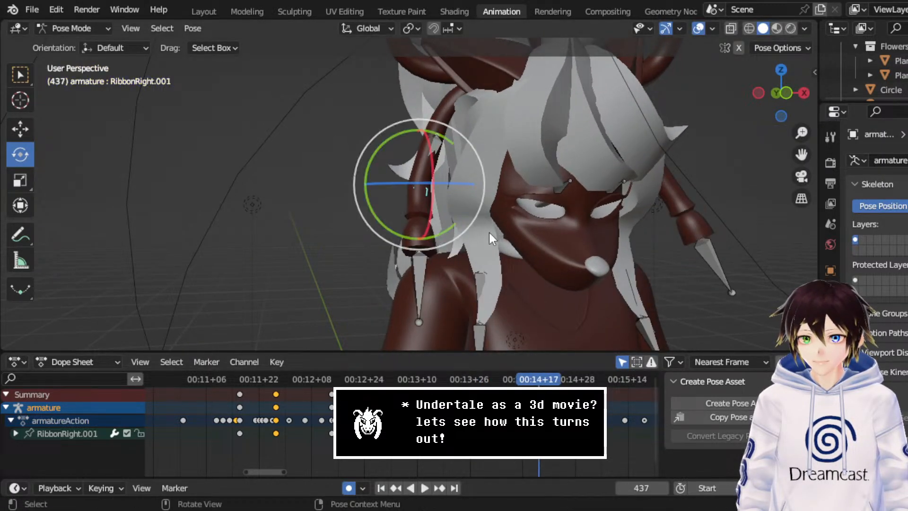
drag(474, 223, 436, 251)
click(436, 250)
middle_drag(436, 251, 564, 238)
drag(422, 205, 423, 205)
middle_drag(424, 204, 336, 204)
- Replay the right ribbon's motion from around frame 402 through frame 446 and examine it from the front
click(423, 379)
middle_drag(529, 264, 505, 255)
key(space)
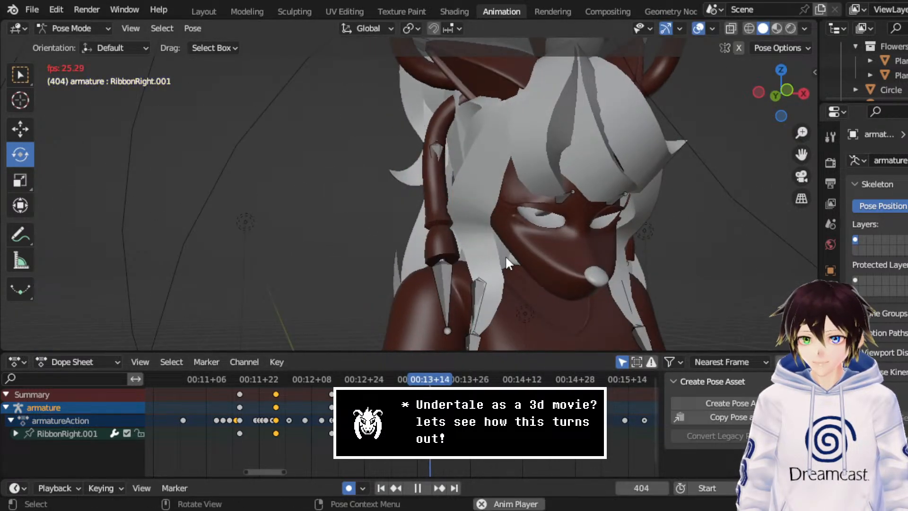
key(space)
key(space)
key(space)
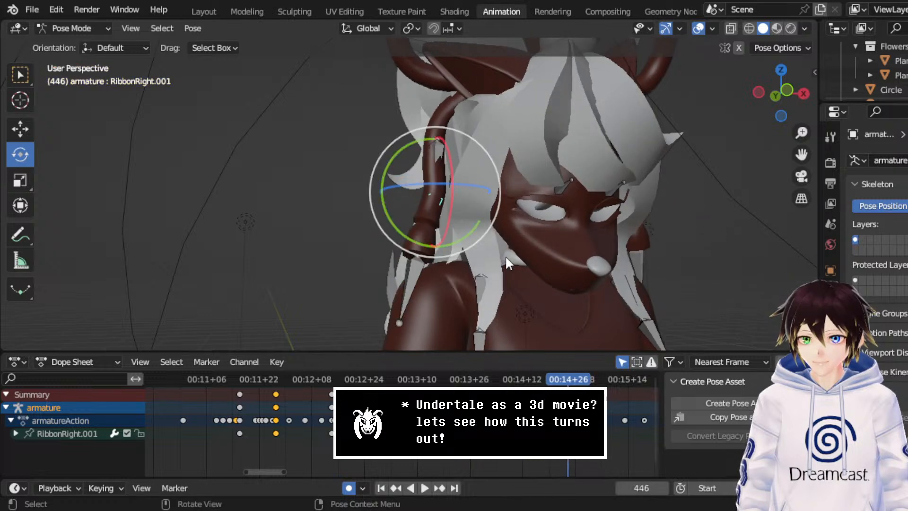
- Paste the copied pose onto RibbonRight.001 at frame 456
middle_drag(463, 213, 652, 216)
key(space)
key(space)
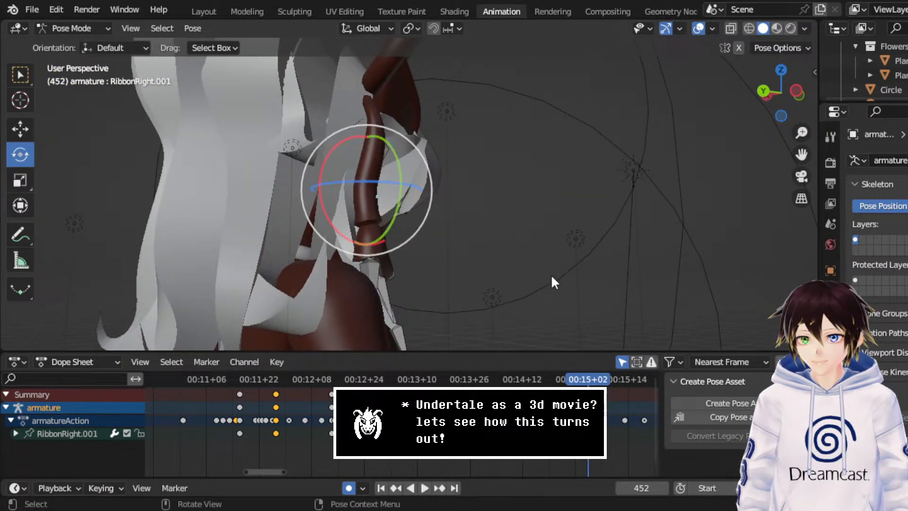
key(space)
key(space)
right_click(509, 184)
click(510, 220)
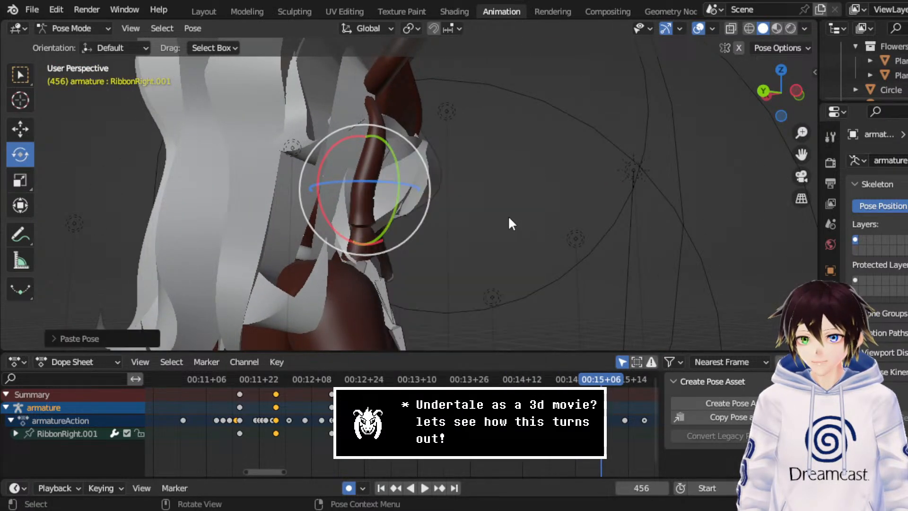
- Go to frame 430 and set the handle type of the ribbon's keyframes to Automatic
drag(430, 384, 515, 383)
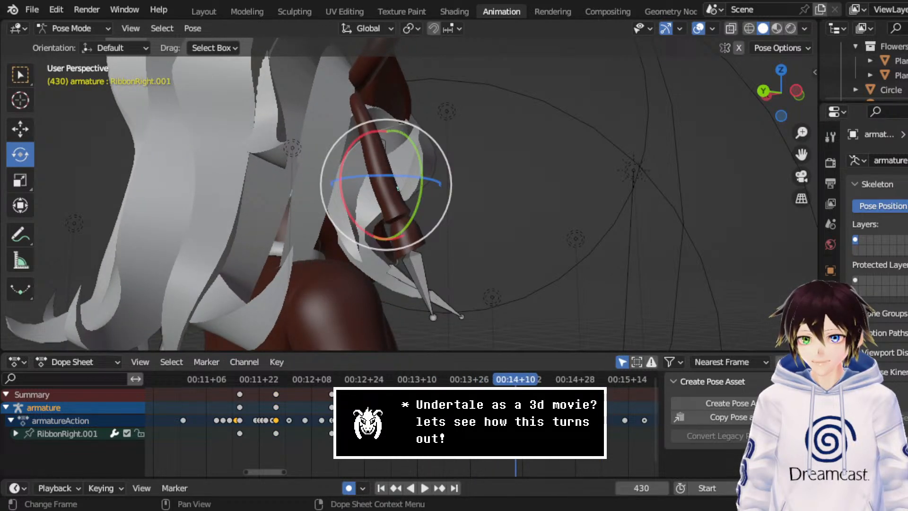
right_click(515, 381)
mouse_move(544, 376)
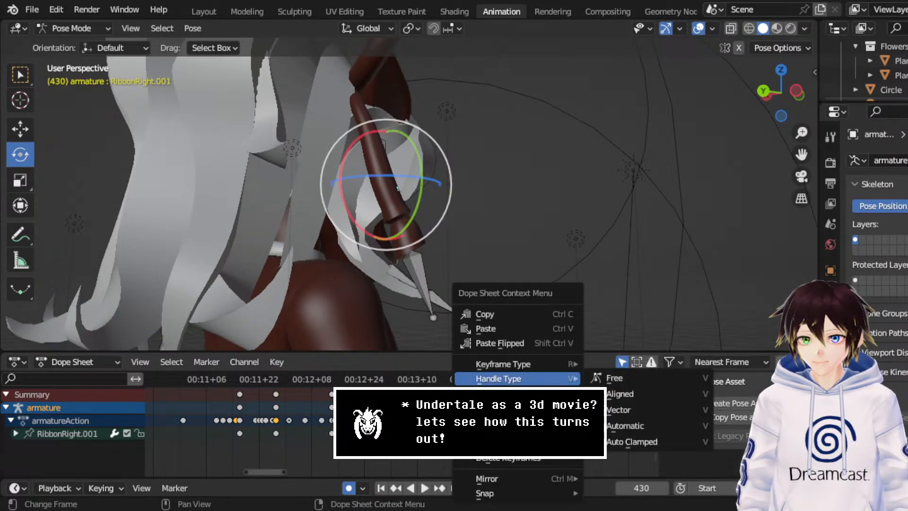
click(628, 418)
- Replay the right ribbon's motion from frame 430 through frame 472 and examine it from the side and front
key(space)
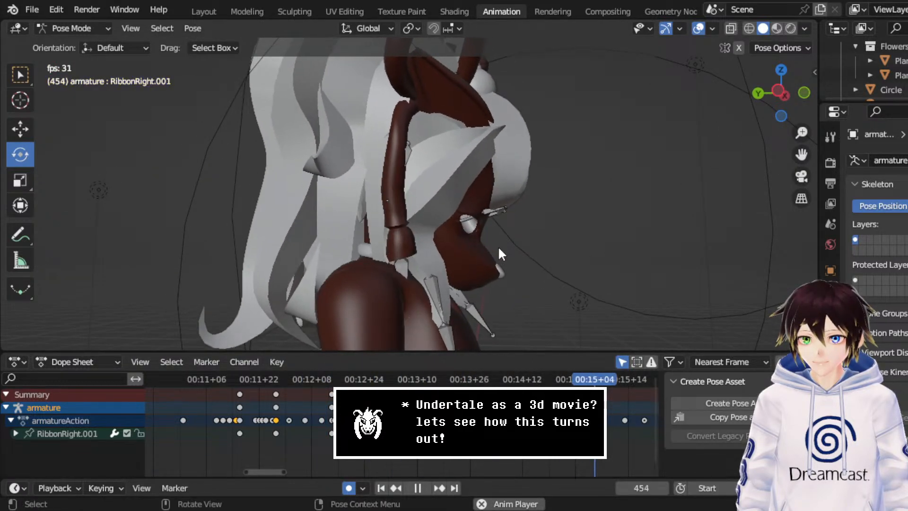
middle_drag(498, 246, 517, 344)
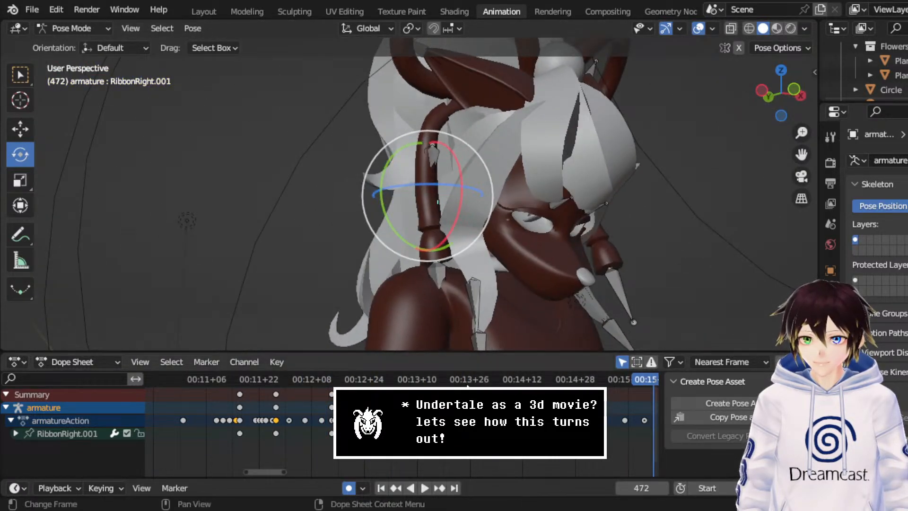
click(467, 381)
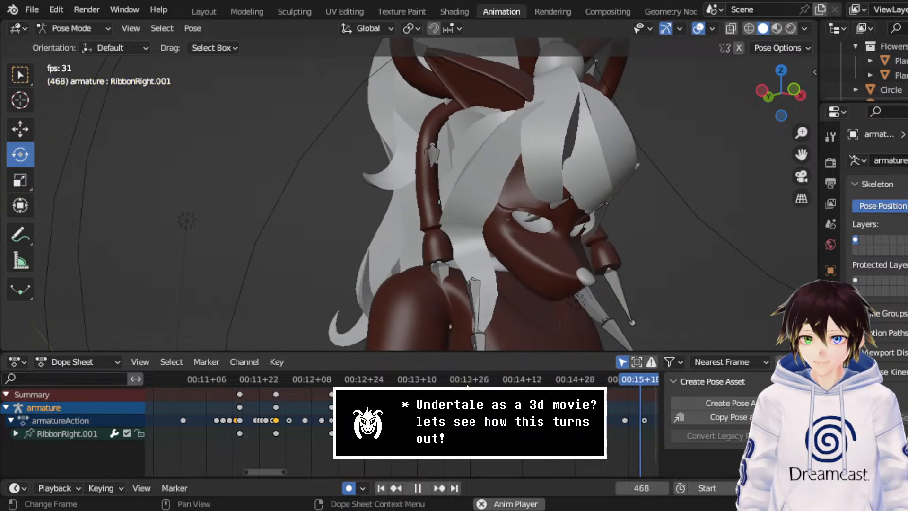
key(space)
- Save the project file and bring the following stretch of the timeline into view
key(ctrl+s)
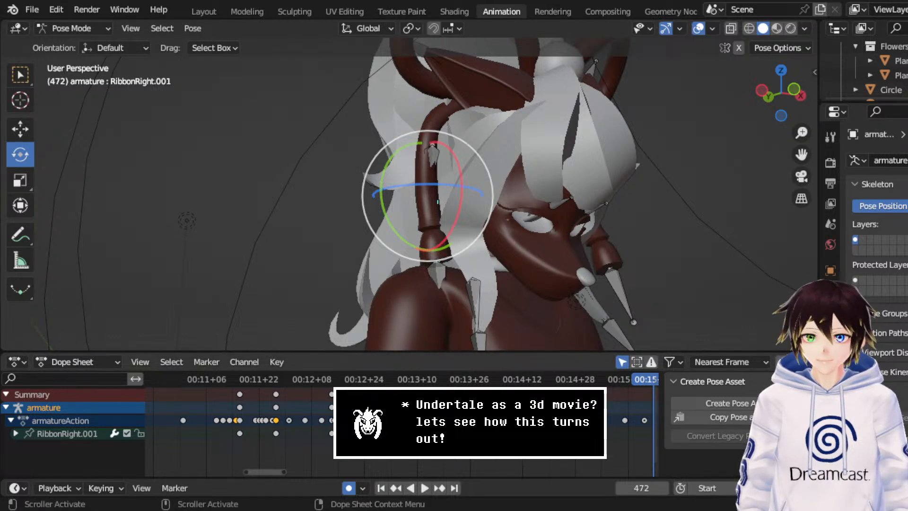
middle_drag(448, 418, 195, 416)
key(ctrl+s)
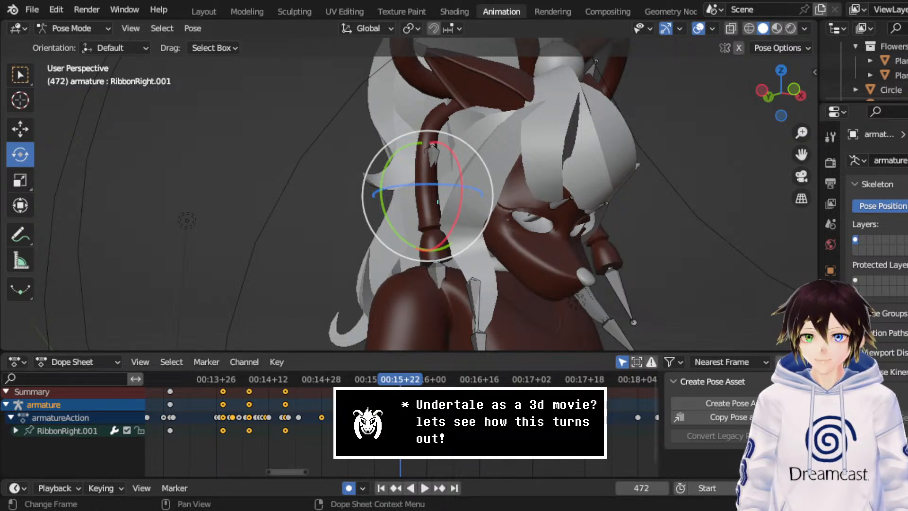
- Play onward past frame 490 and paste the copied pose onto RibbonRight.001 around frame 506
click(338, 380)
key(space)
middle_drag(344, 208, 425, 200)
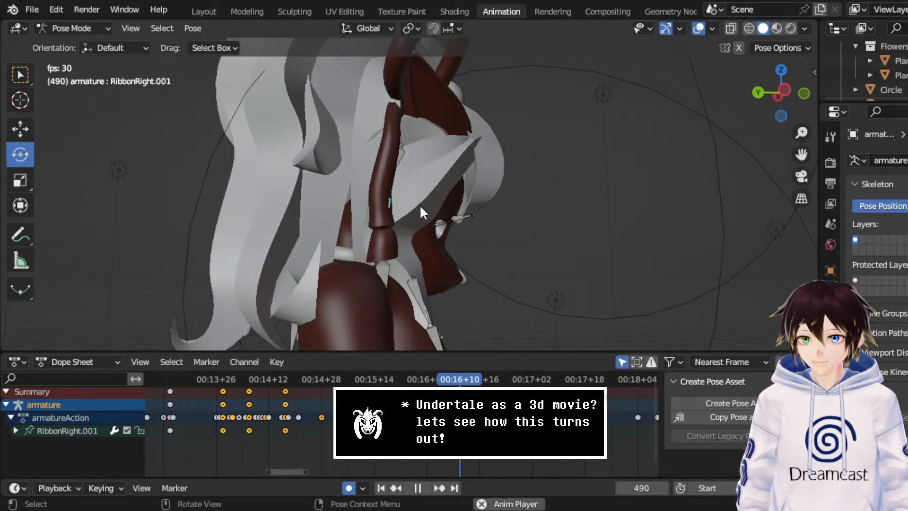
key(space)
drag(544, 380, 513, 379)
right_click(534, 239)
click(533, 238)
- Advance a few frames past the pasted pose and swing RibbonRight.001 with a free trackball rotation
middle_drag(533, 238, 554, 208)
key(space)
key(space)
key(r)
key(r)
click(414, 192)
- Replay the right ribbon's swing from around frame 505 through frame 519 and examine it from the side
drag(543, 382, 510, 381)
key(space)
key(space)
key(space)
key(space)
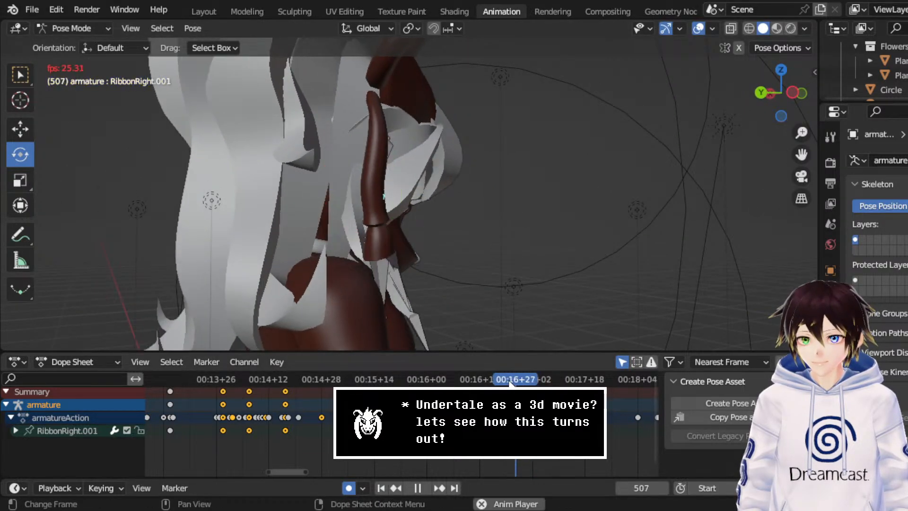
key(space)
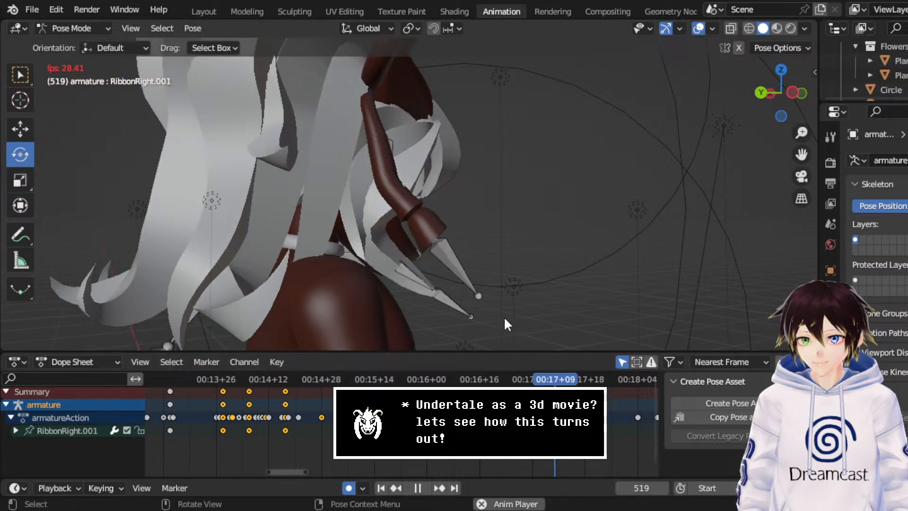
- At frame 522, adjust RibbonRight.001 with a trackball rotation
key(space)
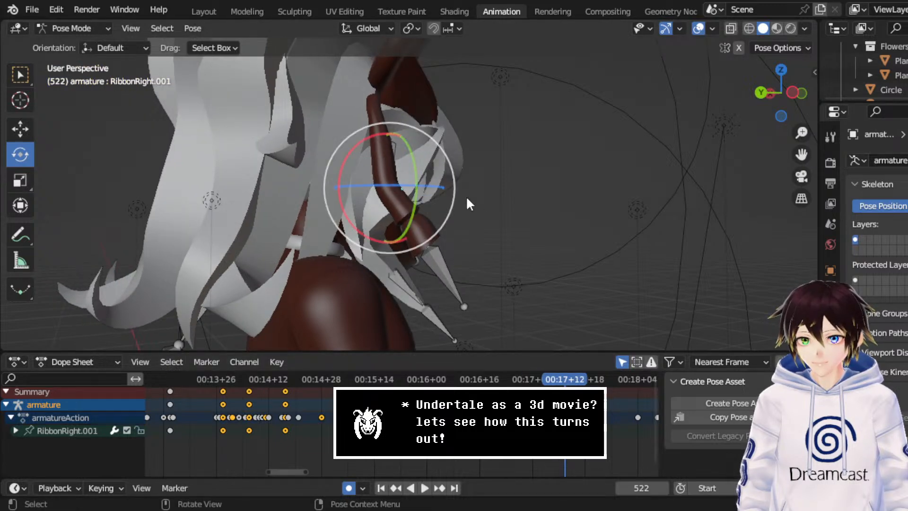
middle_drag(467, 196, 416, 206)
drag(415, 205, 416, 193)
- Paste the copied pose onto RibbonRight.001 at frame 534
middle_drag(416, 194, 554, 222)
key(space)
key(space)
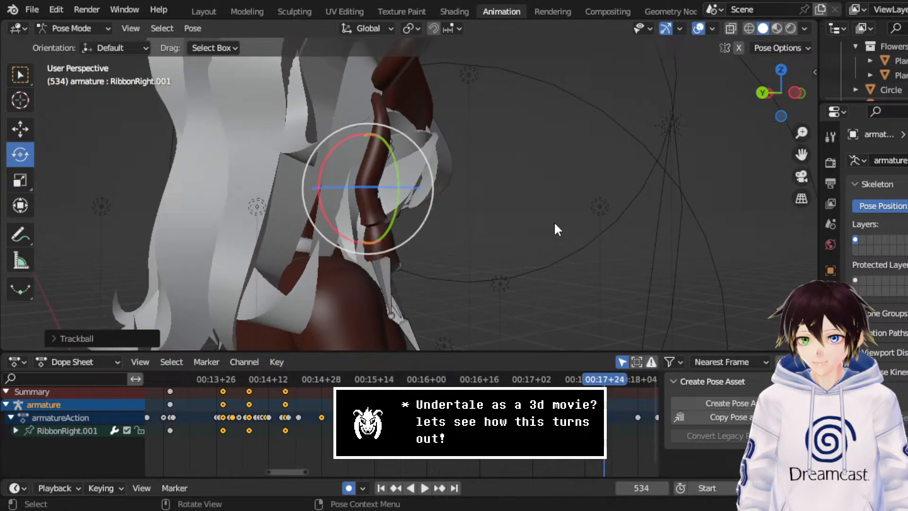
right_click(573, 207)
click(573, 208)
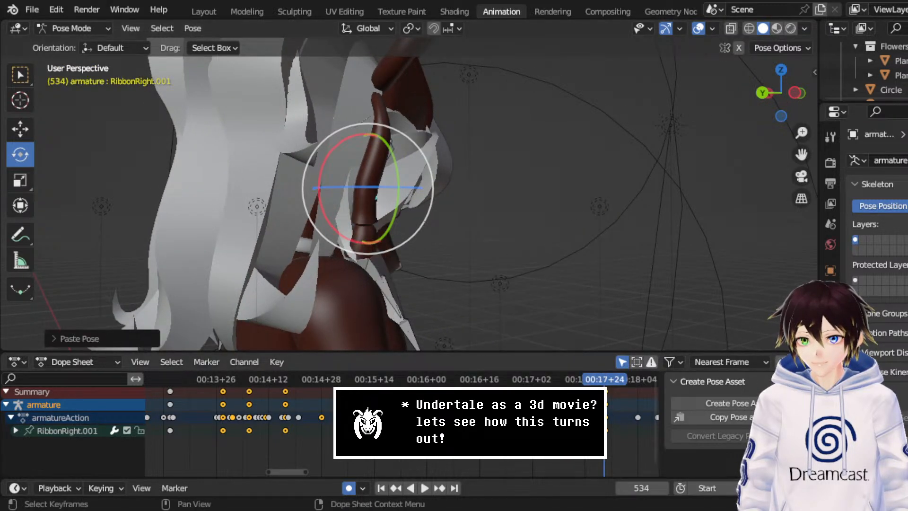
- Set the handle type of the ribbon's newly added keyframes to Automatic
right_click(494, 429)
mouse_move(478, 434)
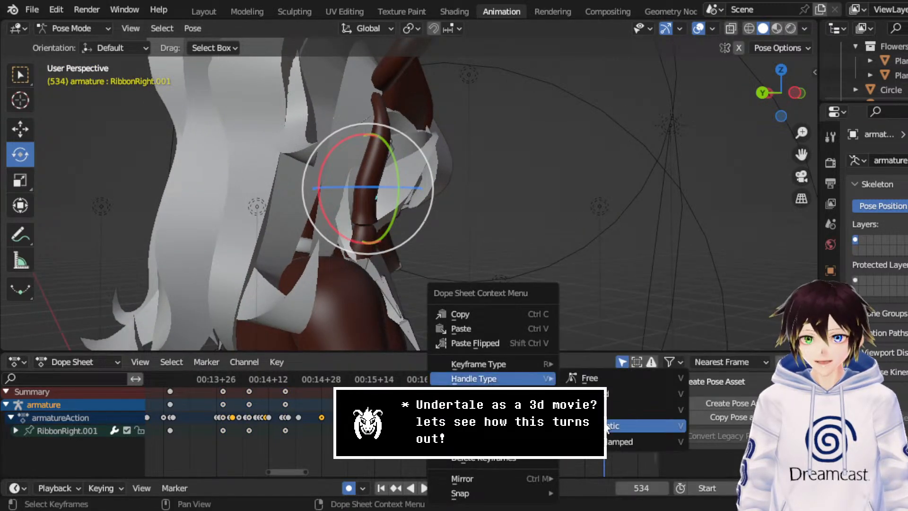
click(629, 426)
- Replay the right ribbon's swing through frame 544 and examine it from the side and front
click(490, 382)
key(space)
key(space)
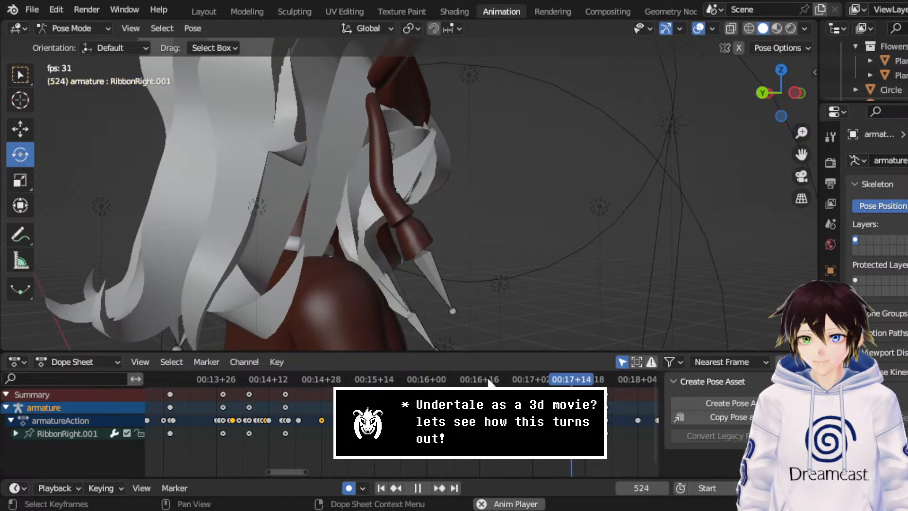
key(space)
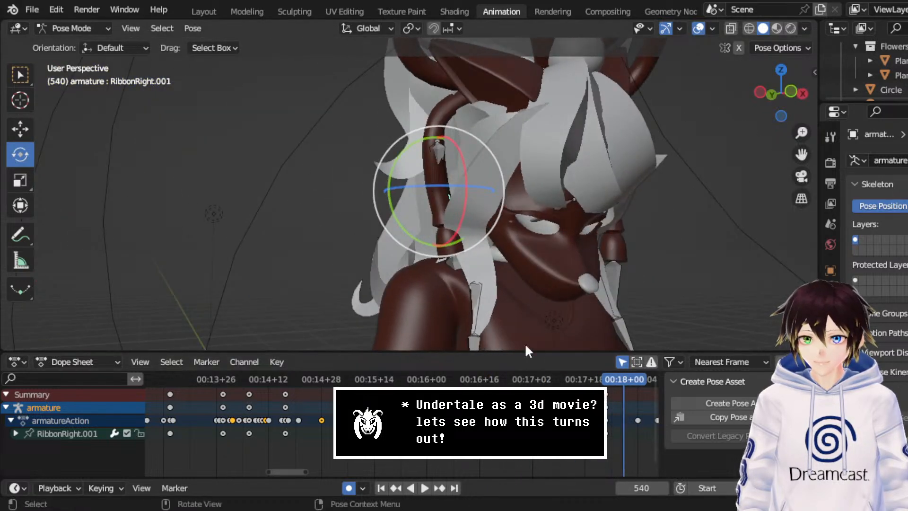
click(525, 380)
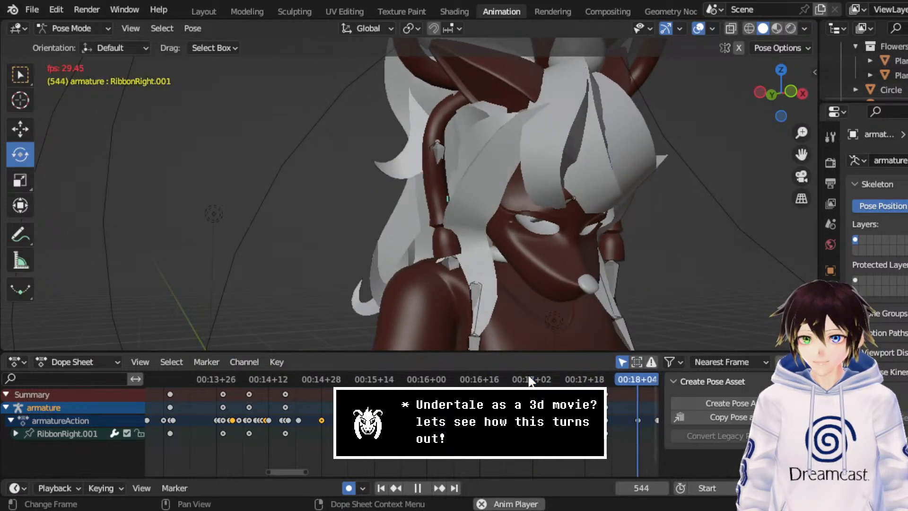
key(space)
- Return to frame 522 and refine RibbonRight.001's pose with rotations from a three-quarter view
click(521, 379)
drag(522, 382, 565, 382)
middle_drag(440, 271, 447, 238)
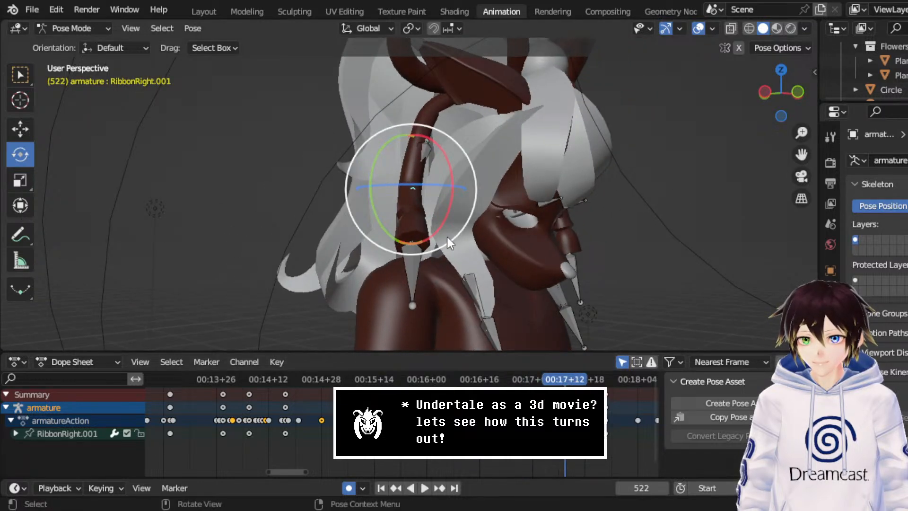
drag(440, 236, 424, 201)
middle_drag(424, 201, 416, 265)
- Replay the right ribbon's motion from frame 504 through frame 554 and examine it from the front
click(507, 381)
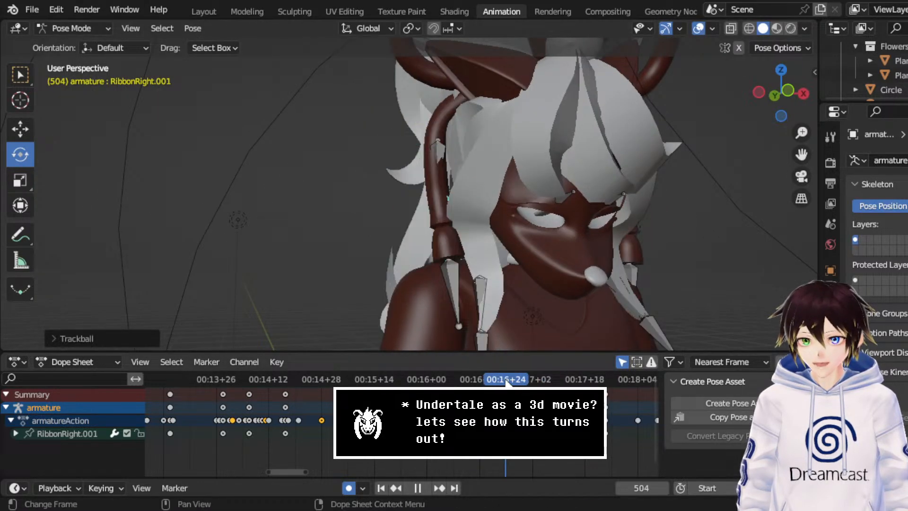
key(space)
key(space)
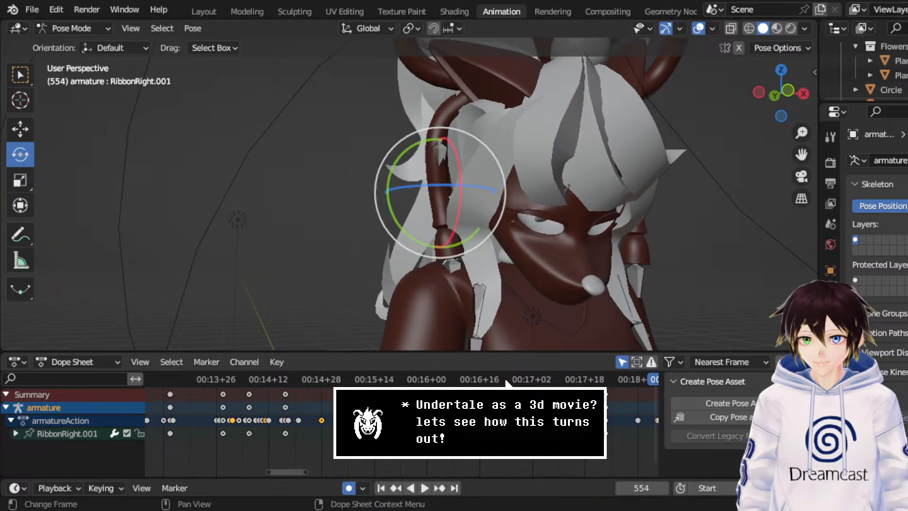
- Save the animation project
middle_drag(547, 253, 646, 261)
middle_drag(554, 268, 559, 263)
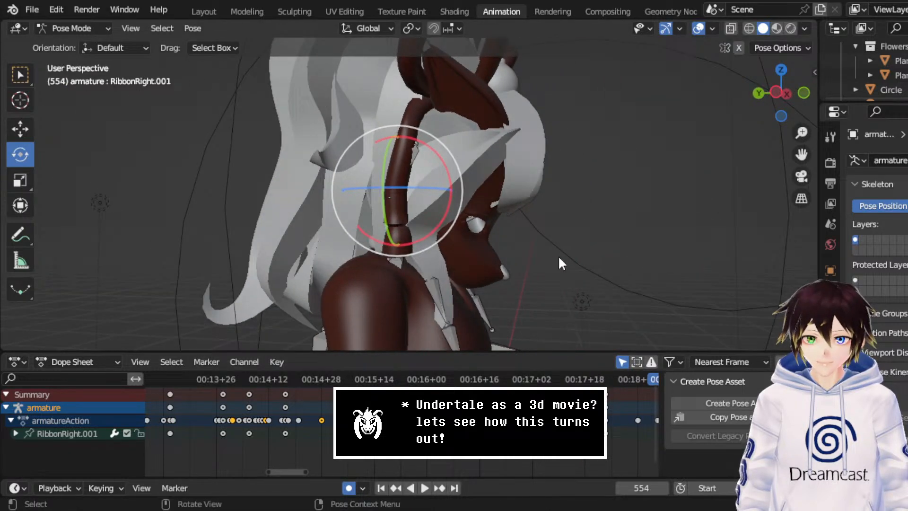
key(ctrl+s)
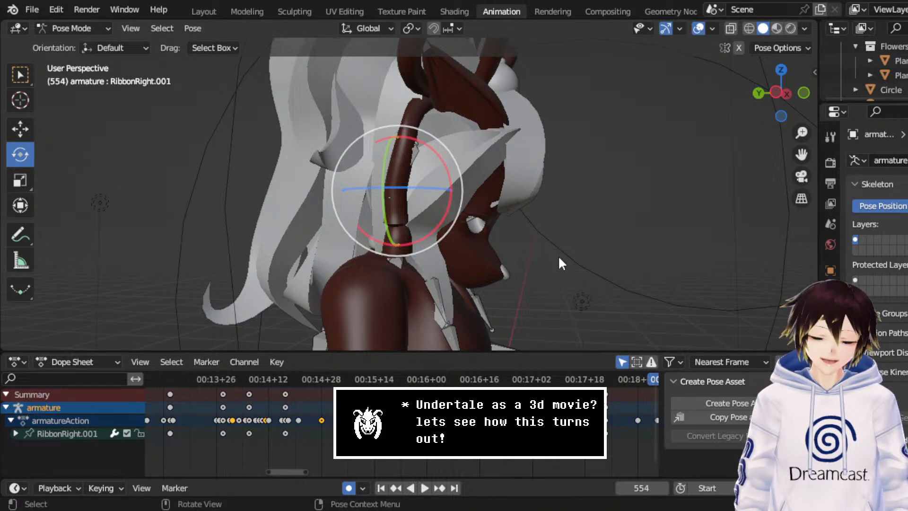
middle_drag(588, 396, 399, 400)
key(ctrl+s)
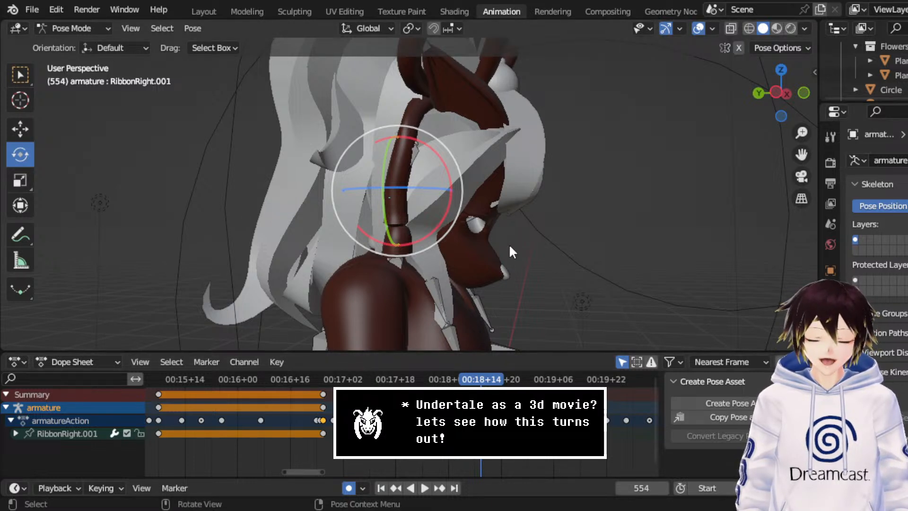
- Insert a Location, Rotation, Scale & Custom Properties keyframe for the RibbonRight.001 bone at frame 570
middle_drag(508, 244, 407, 248)
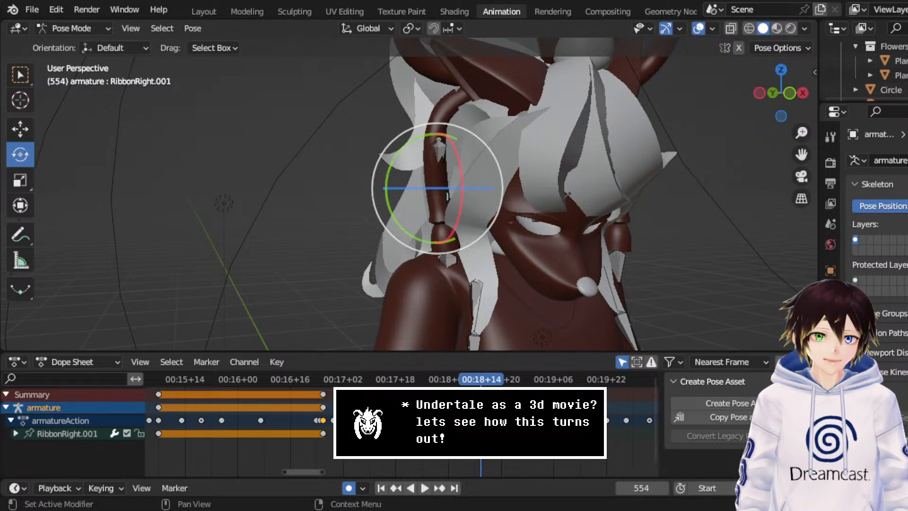
middle_drag(473, 435, 349, 435)
key(space)
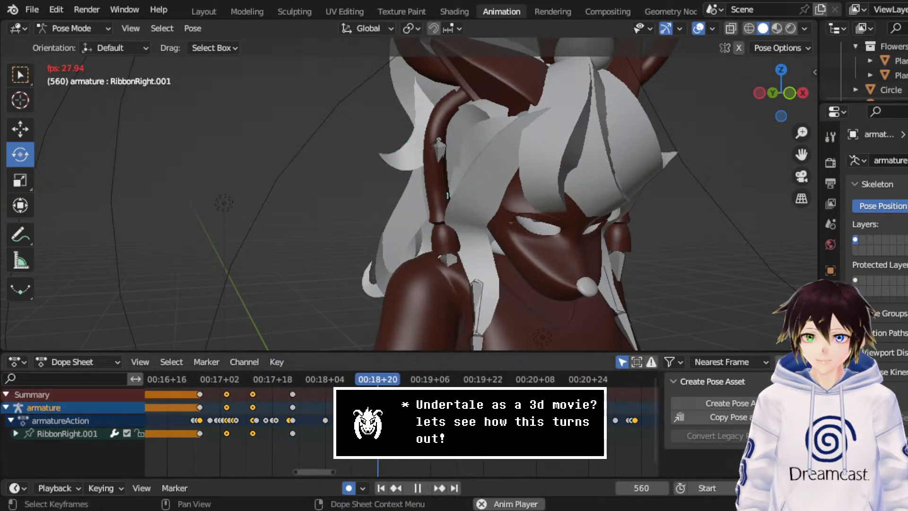
key(space)
middle_drag(442, 217, 512, 219)
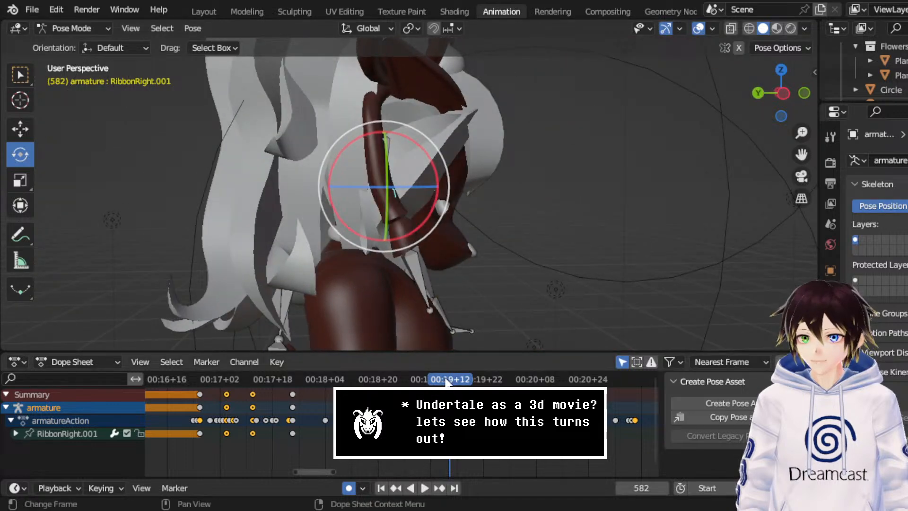
drag(449, 381, 410, 382)
right_click(414, 219)
click(410, 209)
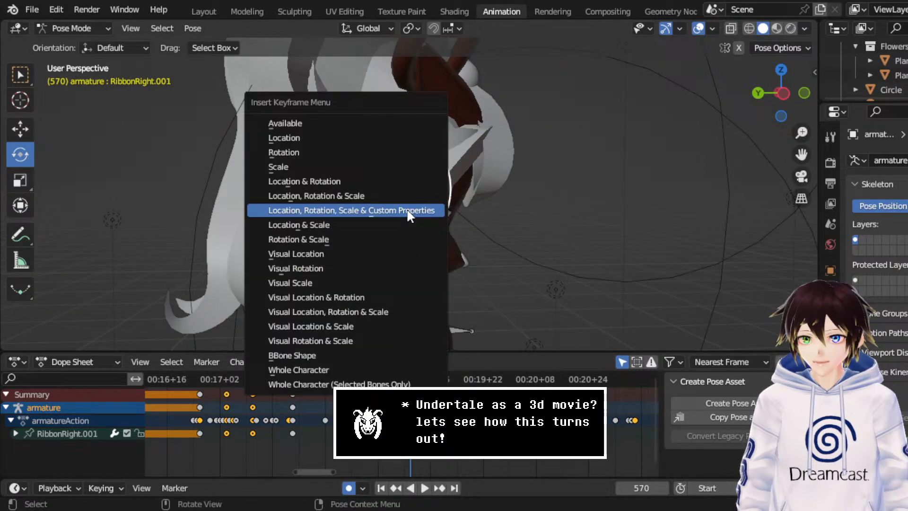
click(407, 209)
- Rotate the RibbonRight.001 bone at frame 581 so the ribbon swings forward toward the face
key(space)
key(space)
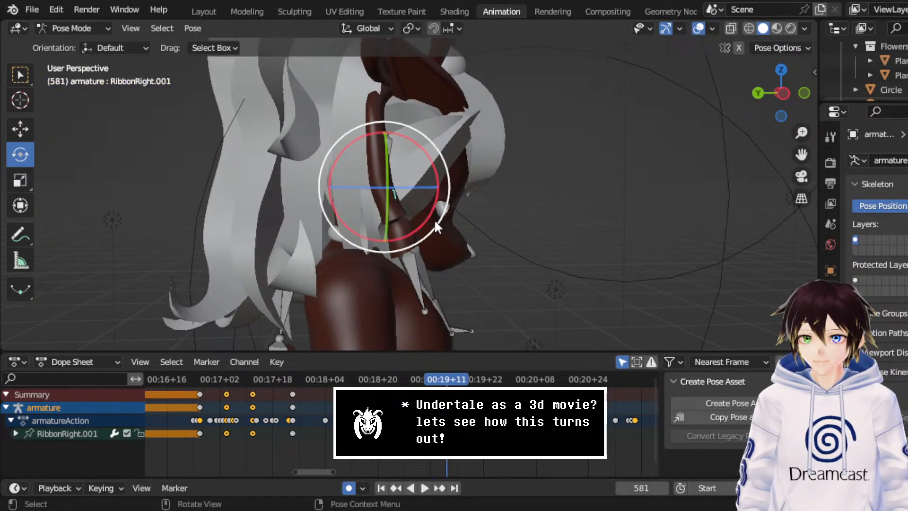
key(r)
click(449, 215)
middle_drag(450, 215, 302, 202)
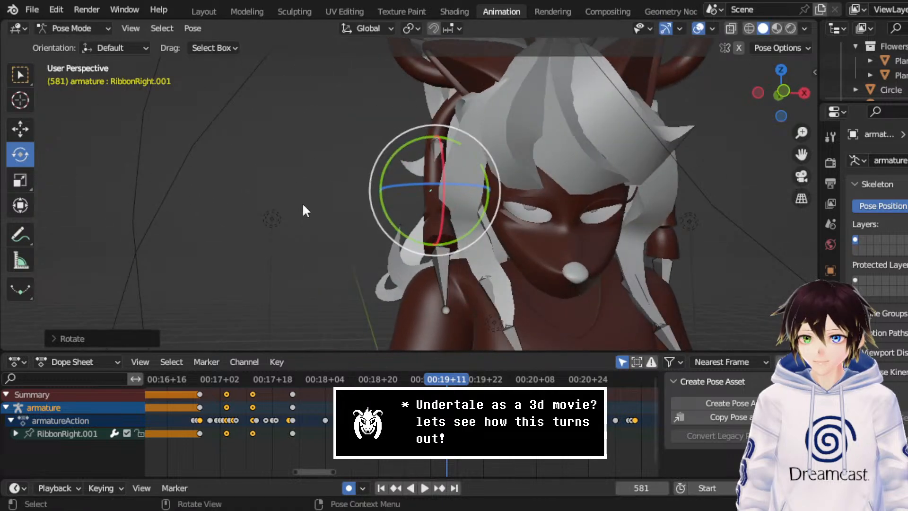
drag(419, 225, 421, 217)
middle_drag(421, 217, 477, 362)
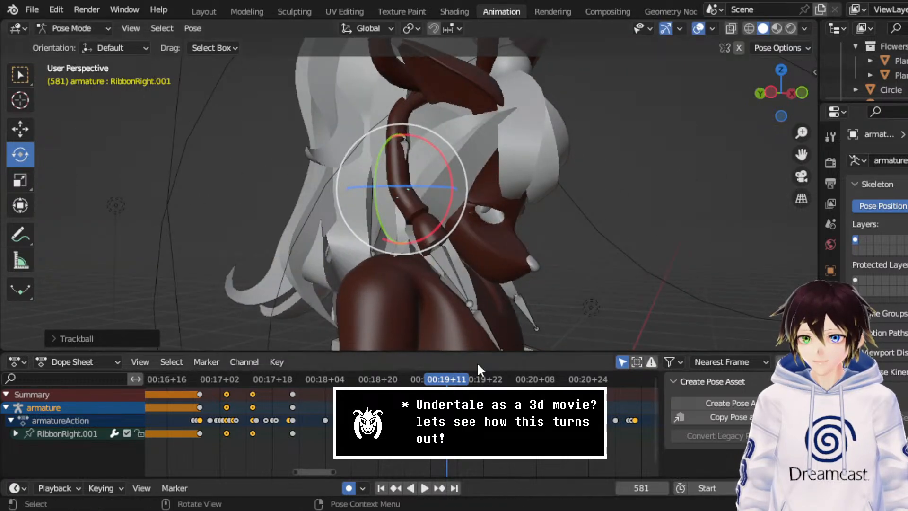
- Play back the ribbon's swing from about frame 570, stopping at frame 607
click(410, 382)
middle_drag(414, 258, 455, 256)
key(space)
key(space)
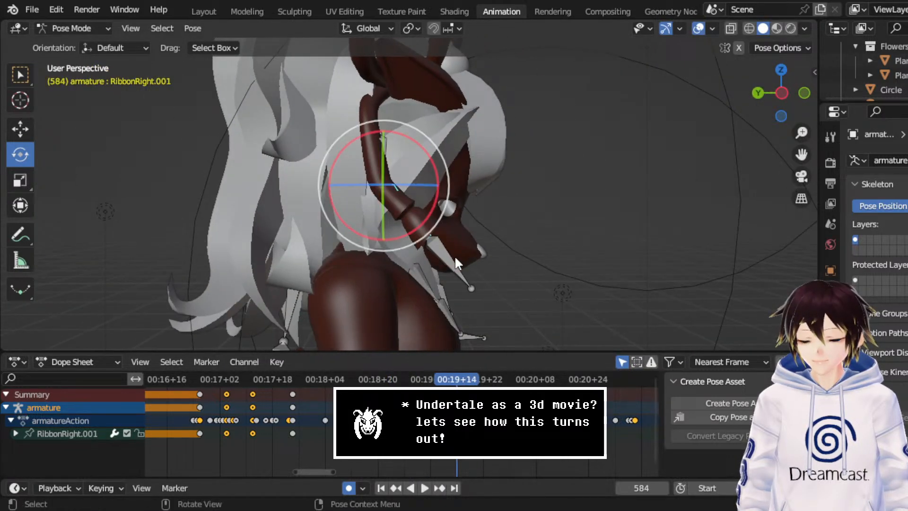
key(space)
key(space)
key(space)
key(space)
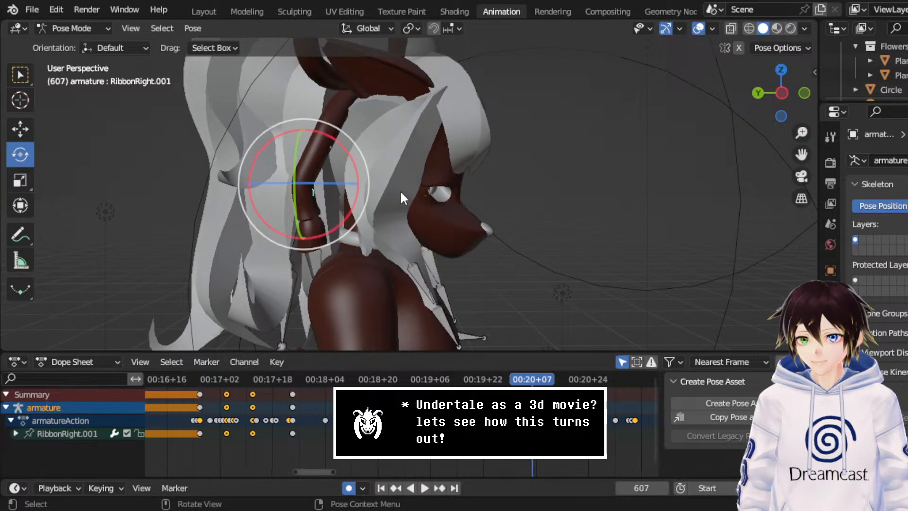
- Rotate the ribbon bone at frame 607 to swing it backward, adjusting its sideways tilt from behind
drag(370, 177, 395, 273)
middle_drag(358, 204, 472, 195)
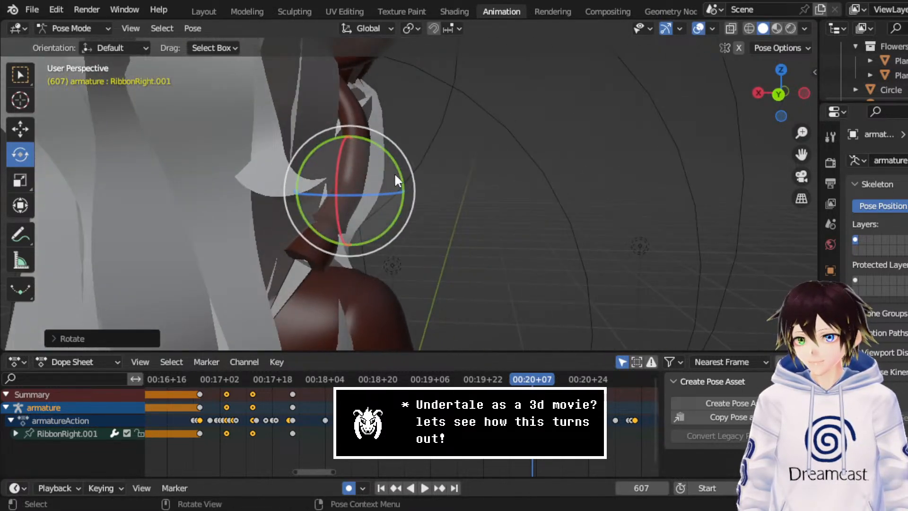
drag(393, 172, 387, 160)
middle_drag(375, 169, 386, 166)
drag(389, 162, 394, 154)
middle_drag(400, 165, 305, 162)
drag(303, 163, 300, 163)
- Review the ribbon's forward and backward swing from frame 571 and stop at frame 624
click(427, 378)
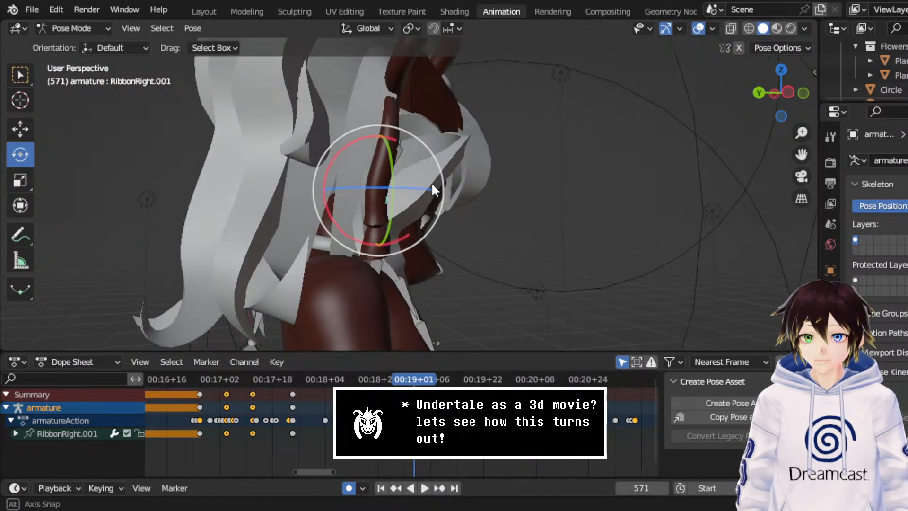
key(space)
key(space)
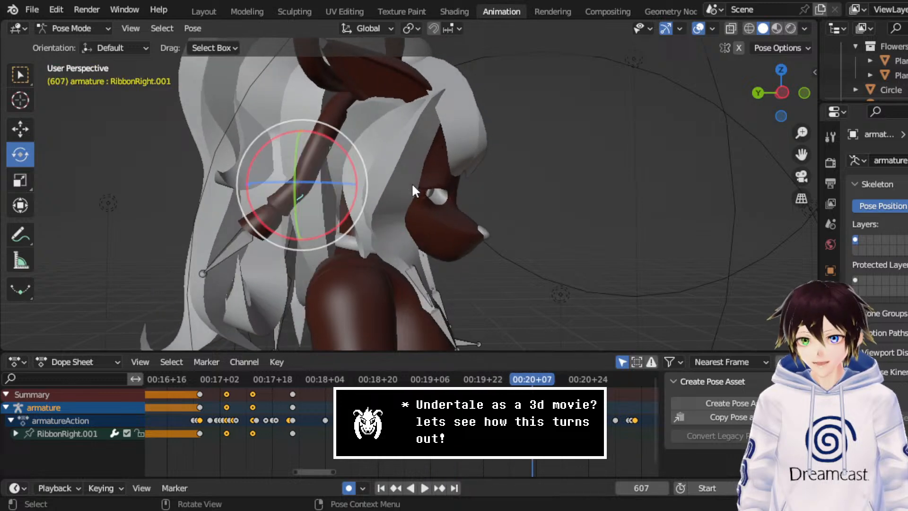
key(space)
key(space)
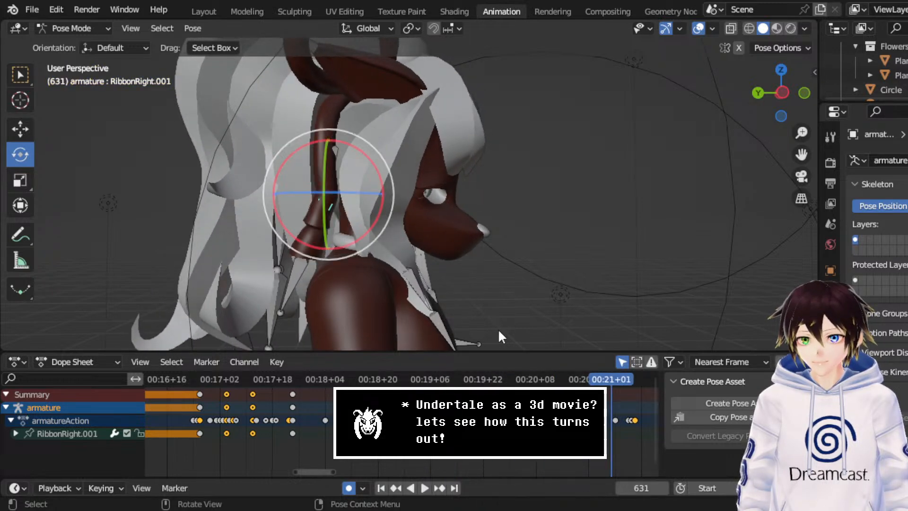
click(533, 380)
key(space)
key(space)
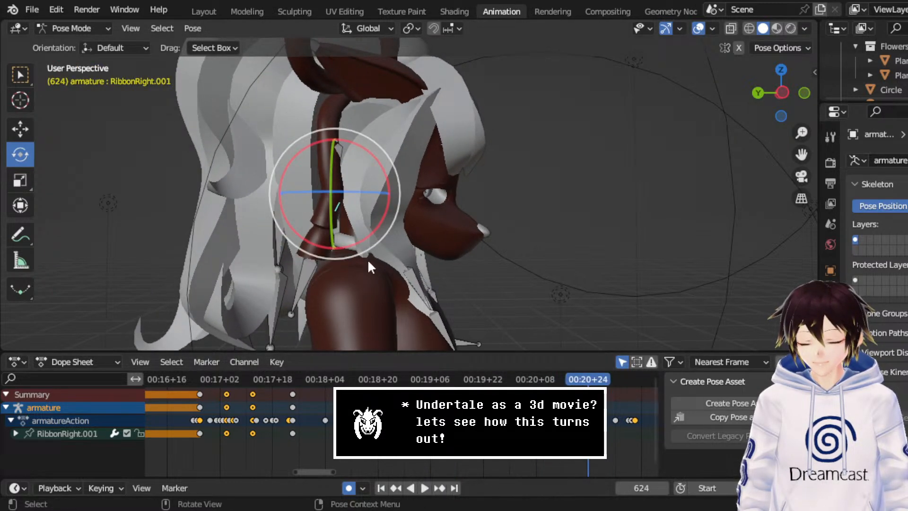
- Rotate the ribbon bone at frame 624 to swing it forward again and adjust its sideways angle
drag(379, 244, 417, 186)
middle_drag(416, 186, 296, 178)
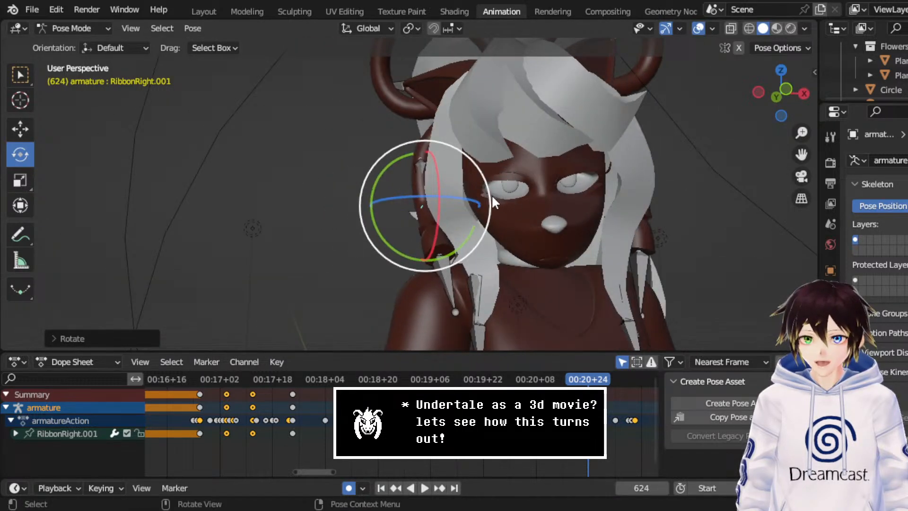
drag(491, 194, 473, 209)
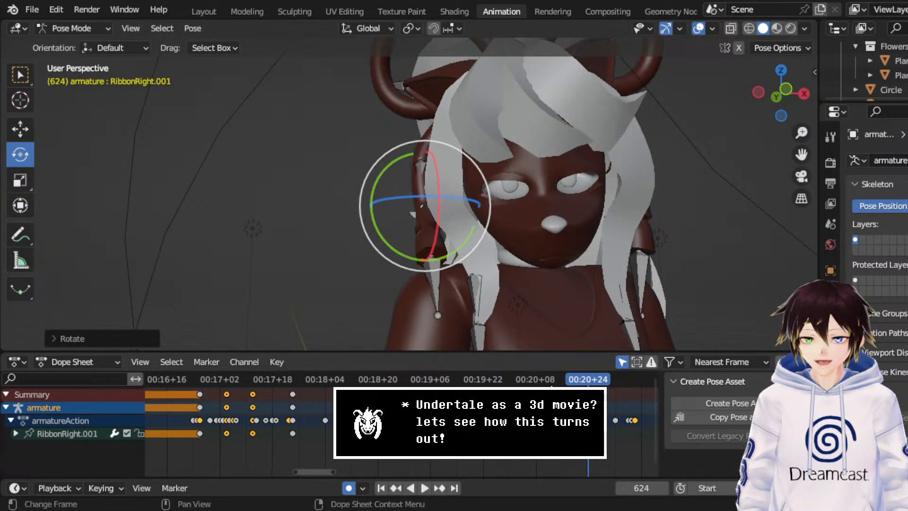
key(r)
key(r)
click(449, 222)
middle_drag(450, 223, 486, 218)
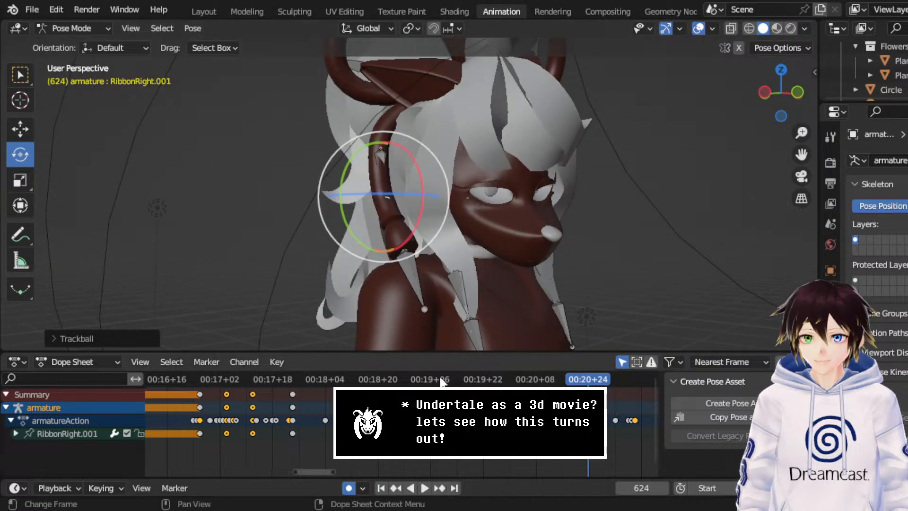
- Play back the swing and move the ribbon keyframe at frame 624 to about frame 630
click(415, 379)
middle_drag(426, 270, 464, 254)
key(space)
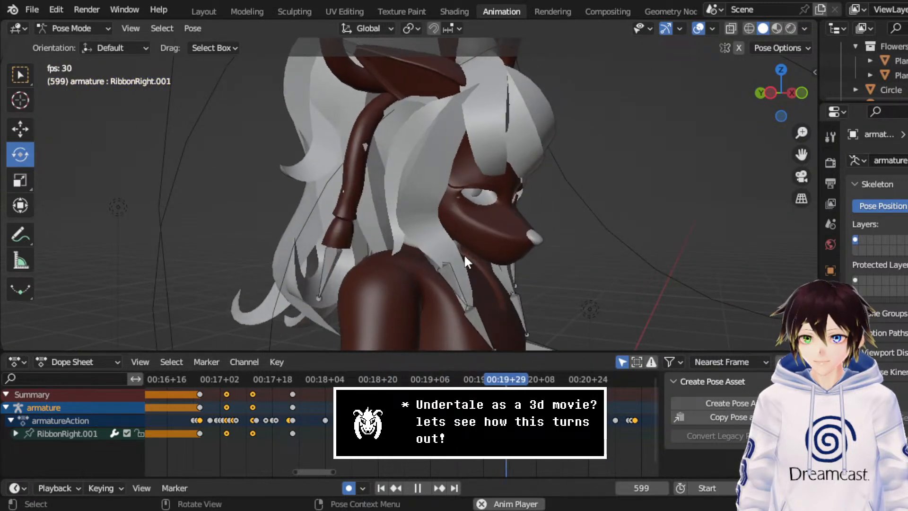
key(space)
middle_drag(442, 210, 488, 210)
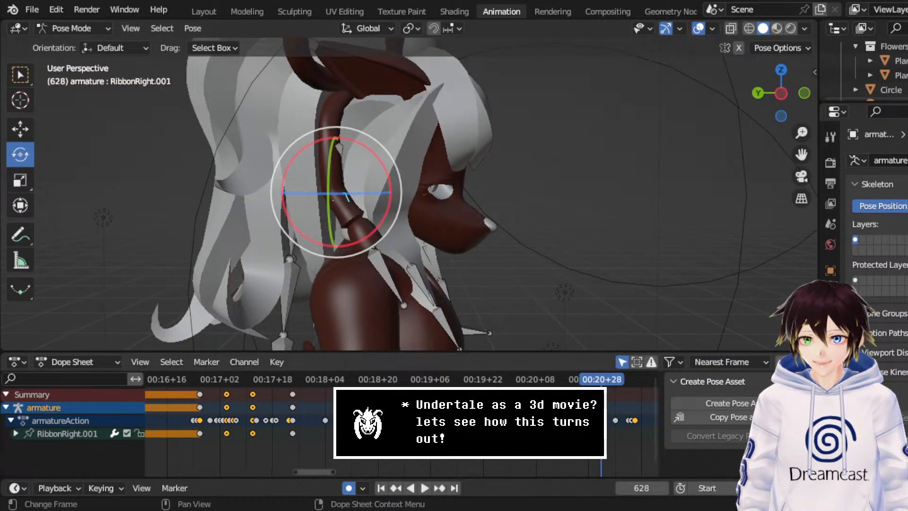
drag(590, 395, 610, 396)
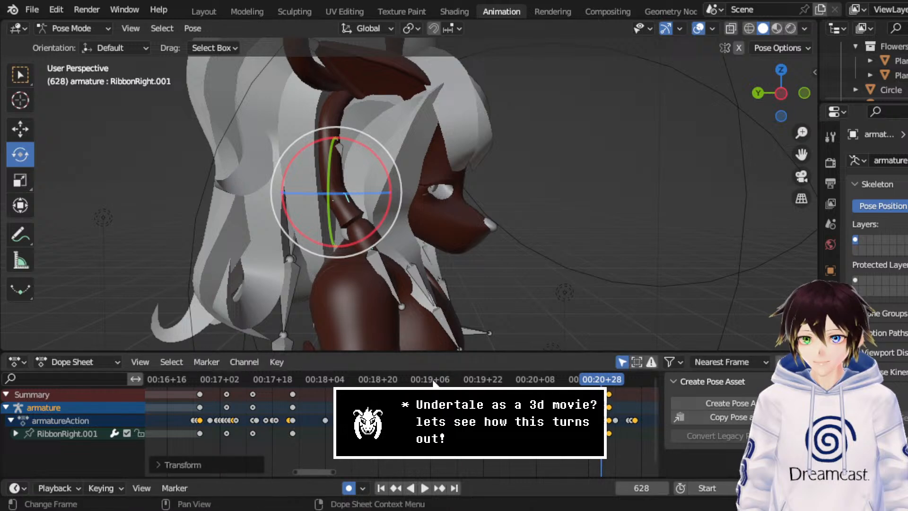
- Play the motion through to frame 640 and paste the copied pose onto the ribbon bone there
click(406, 379)
key(space)
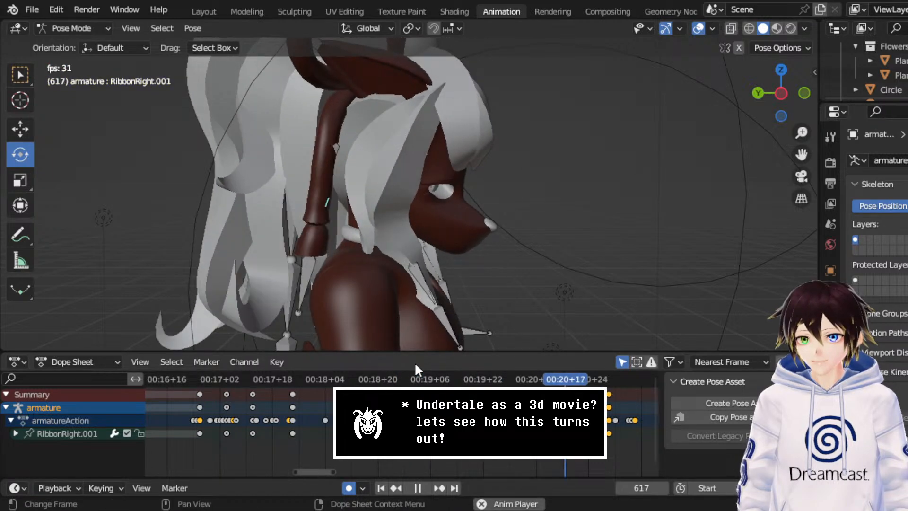
key(space)
key(space)
key(space)
right_click(501, 191)
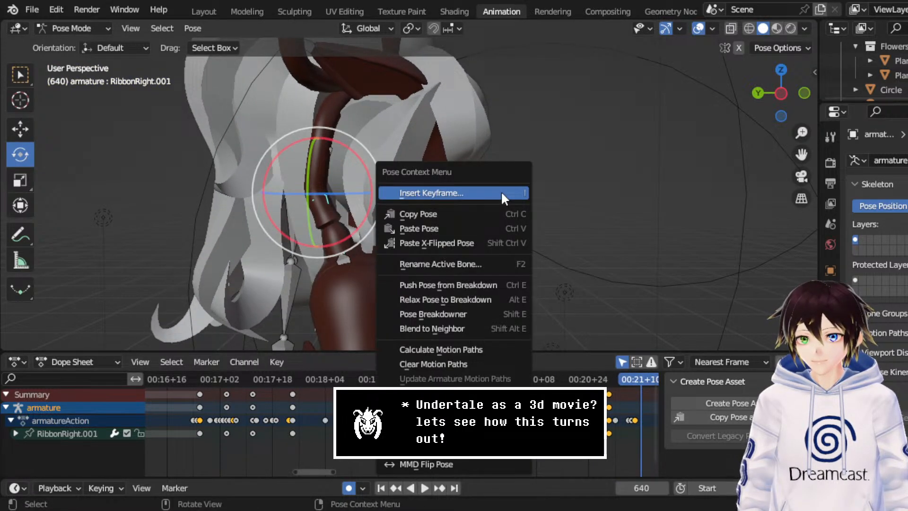
click(499, 228)
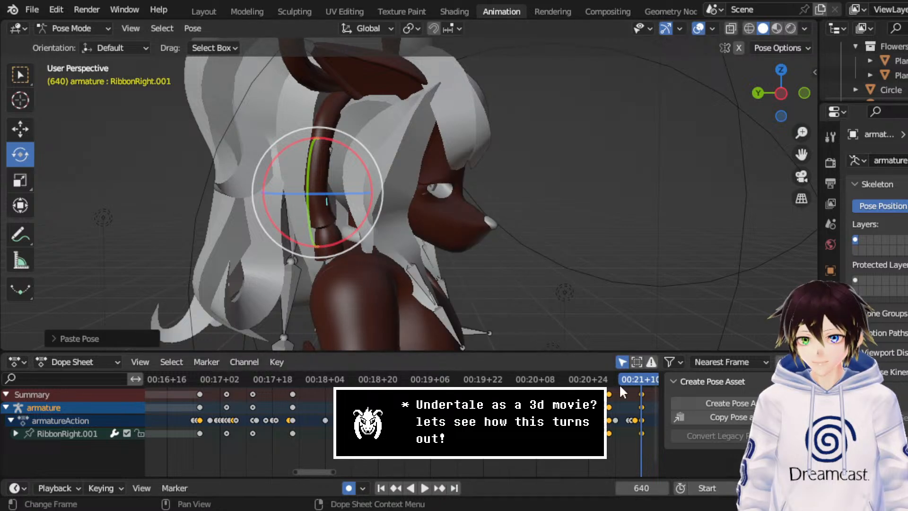
- Rotate the ribbon bone slightly backward and sideways at frame 640, and shift that keyframe along the timeline
mouse_move(378, 227)
middle_down()
mouse_move(399, 234)
mouse_move(376, 228)
middle_up()
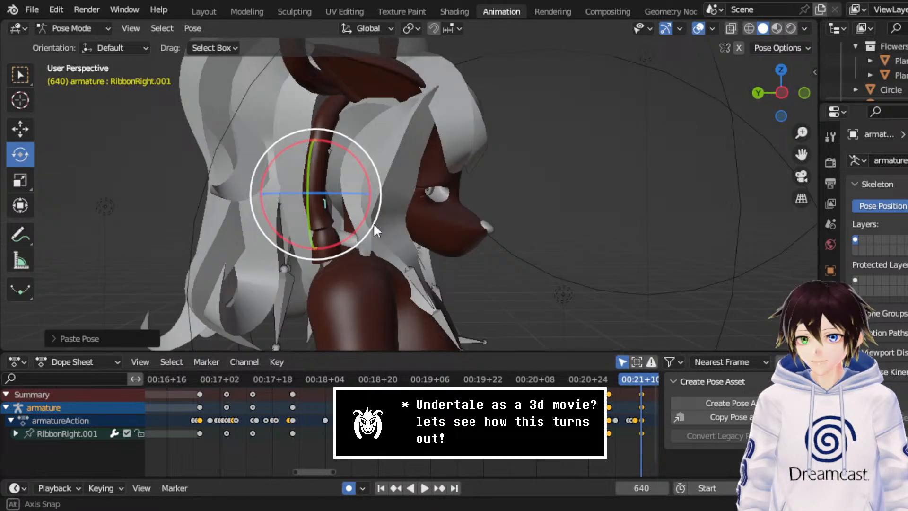
middle_drag(445, 421, 392, 419)
drag(381, 200, 374, 231)
middle_drag(378, 227, 501, 225)
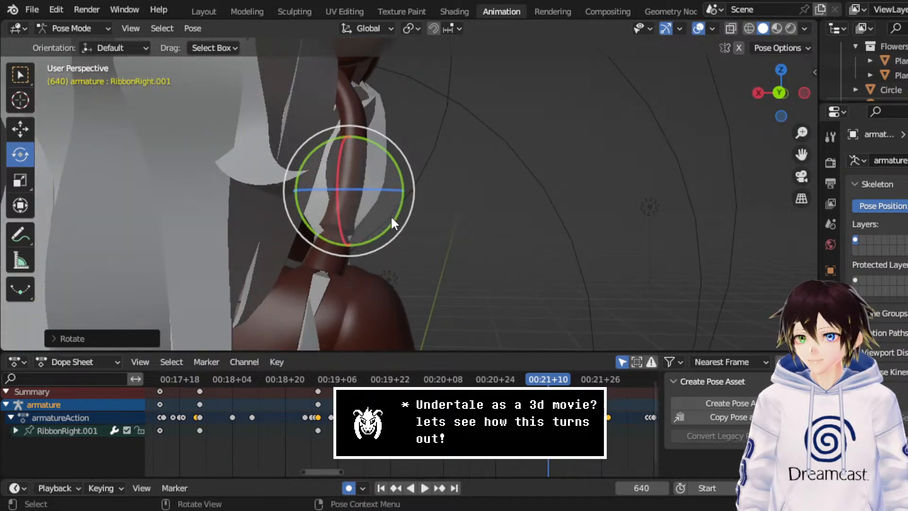
mouse_move(391, 215)
mouse_down()
mouse_move(401, 219)
mouse_move(397, 229)
mouse_up()
click(549, 418)
key(g)
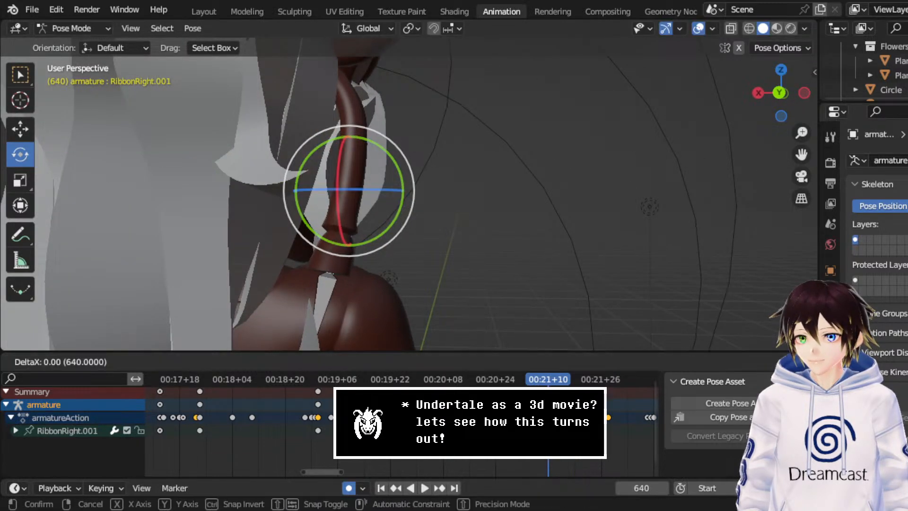
key(Return)
- Play the swing from frame 572 through to frame 660 and paste the copied ribbon pose there
click(330, 385)
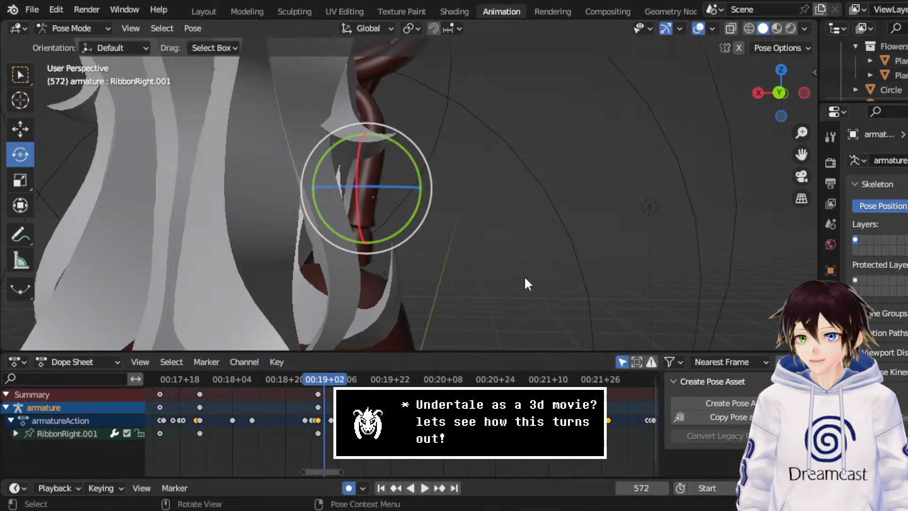
middle_drag(524, 275, 365, 259)
key(space)
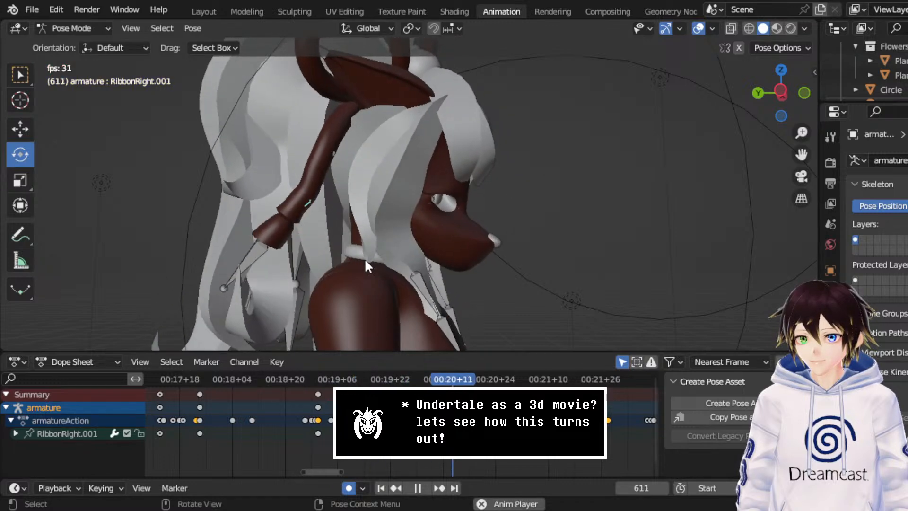
key(space)
key(space)
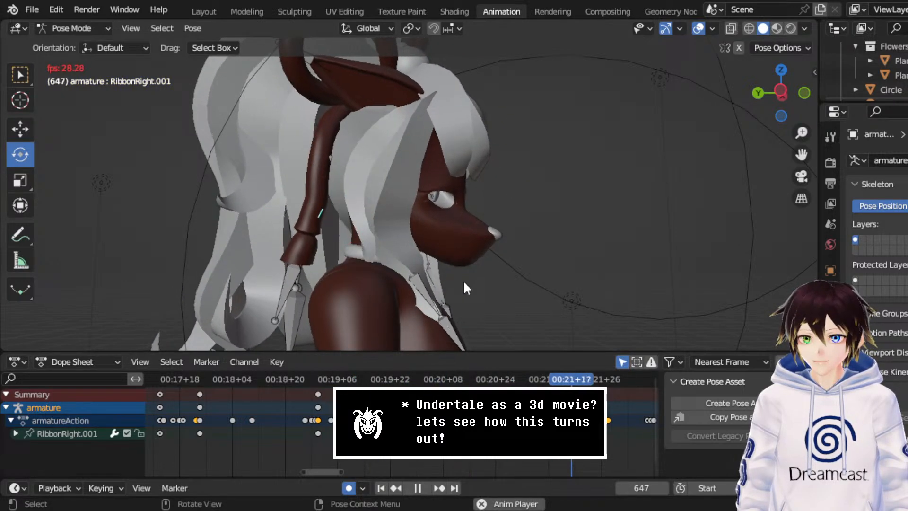
key(space)
right_click(487, 216)
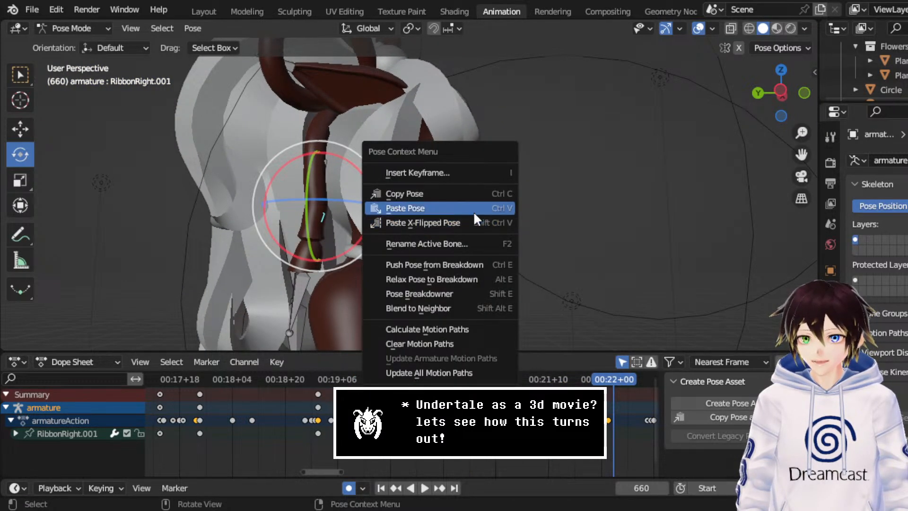
click(473, 209)
- Rotate the ribbon bone backward and slightly sideways at frame 660 so it hangs nearly straight beside the hair
middle_drag(409, 205, 384, 200)
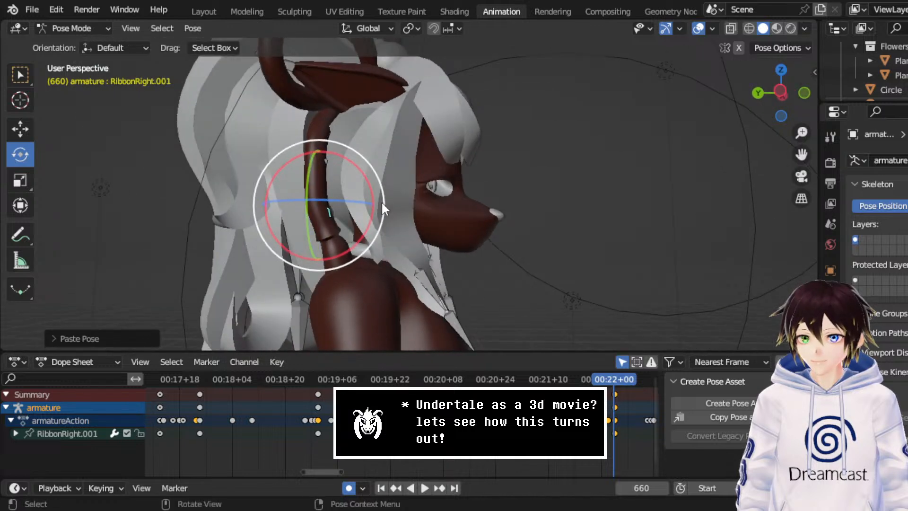
drag(380, 200, 398, 221)
middle_drag(398, 222, 521, 223)
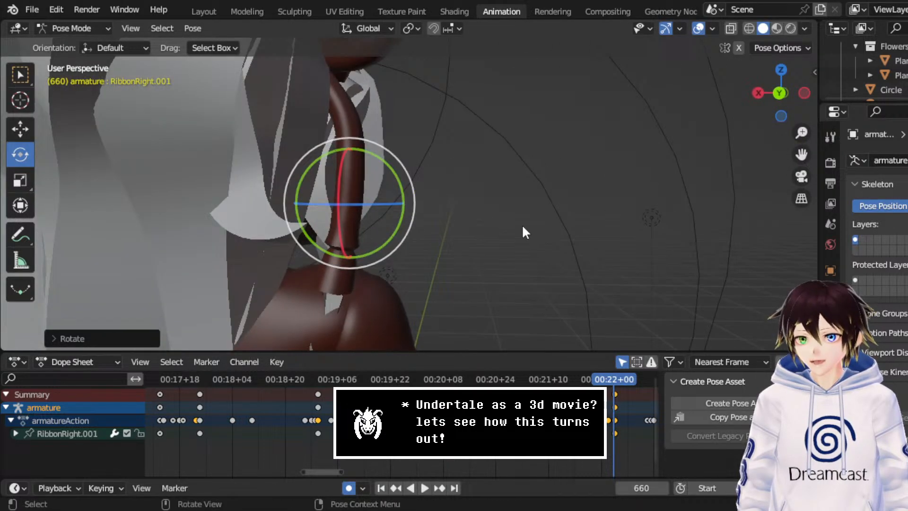
drag(407, 191, 395, 188)
middle_drag(395, 188, 350, 208)
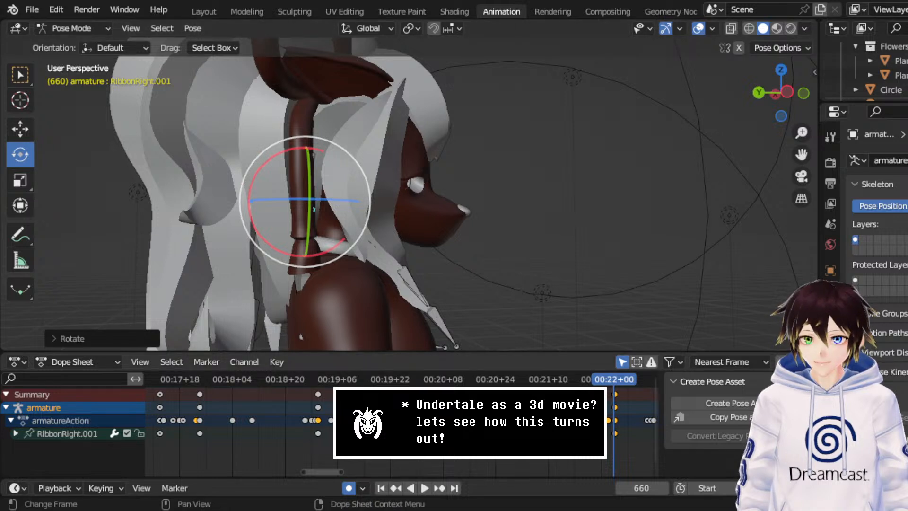
- Set the handle type of the selected keyframes to Free
right_click(349, 381)
mouse_move(349, 383)
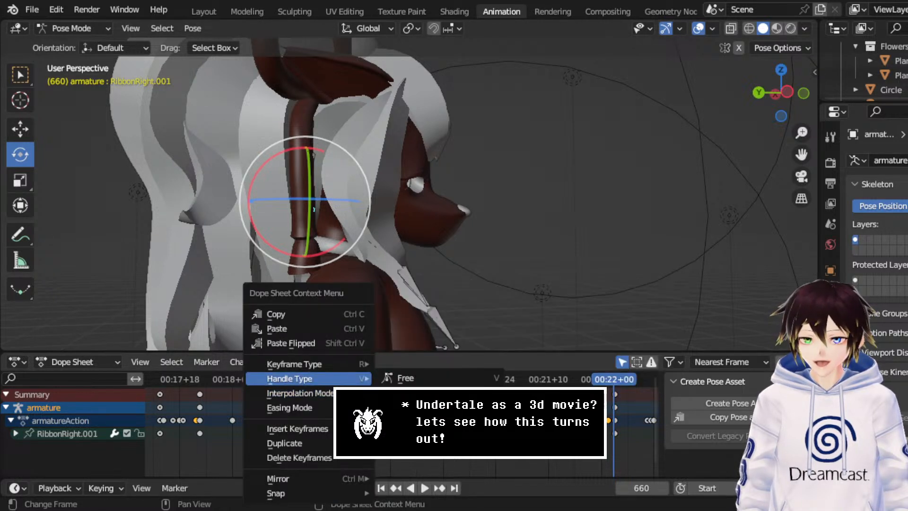
click(405, 378)
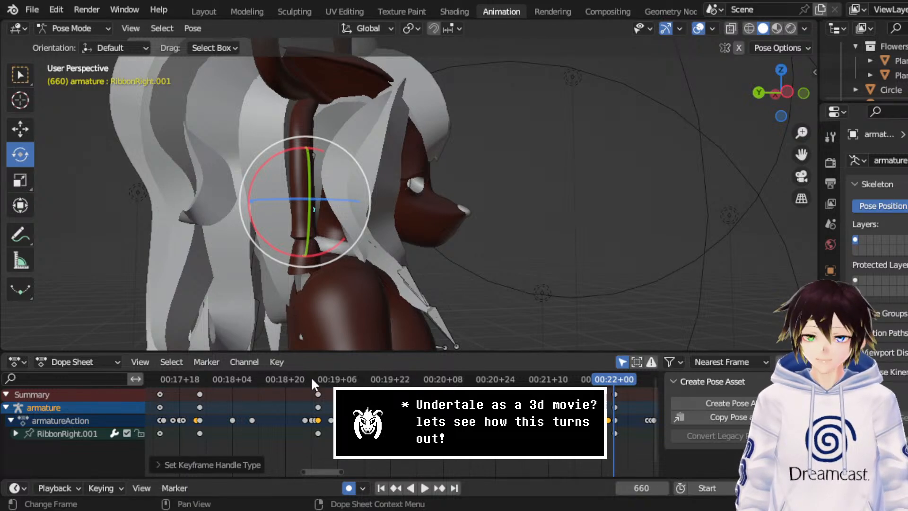
- Replay the ribbon swing from about frame 569 to frame 659, checking it from the side and the front
key(space)
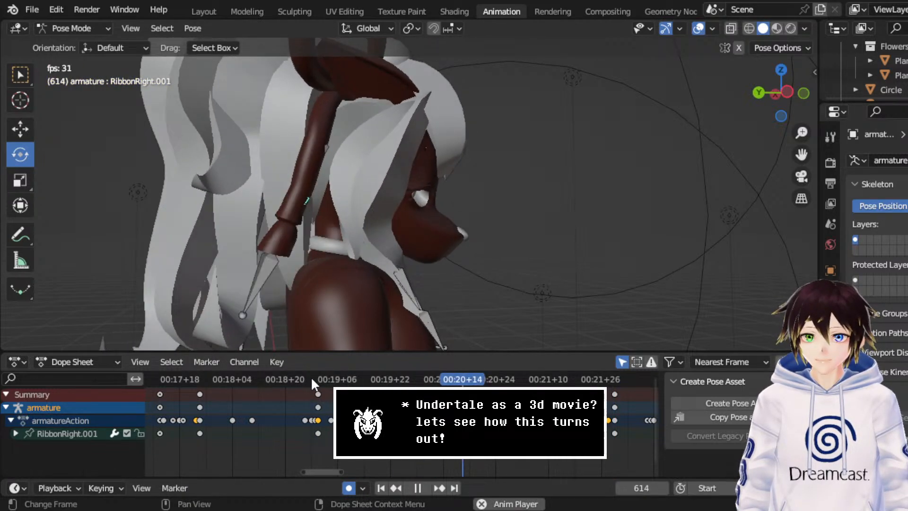
key(Escape)
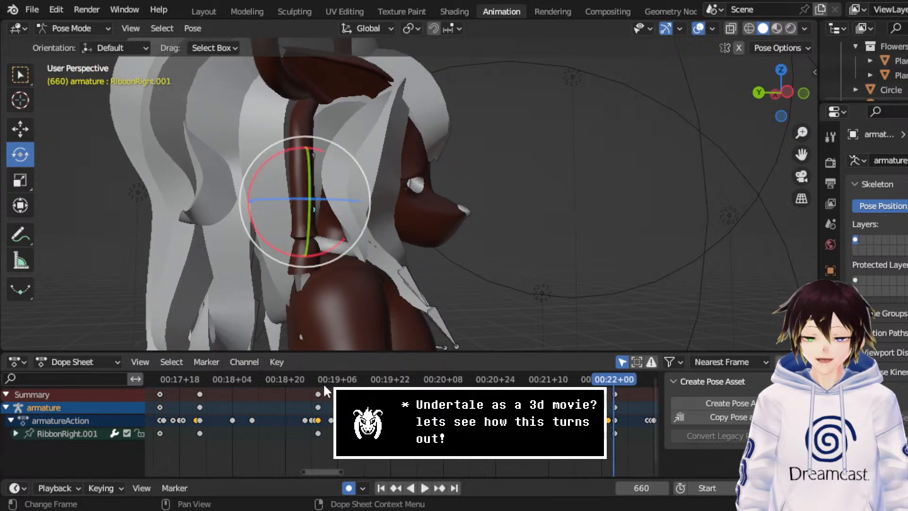
click(316, 381)
key(space)
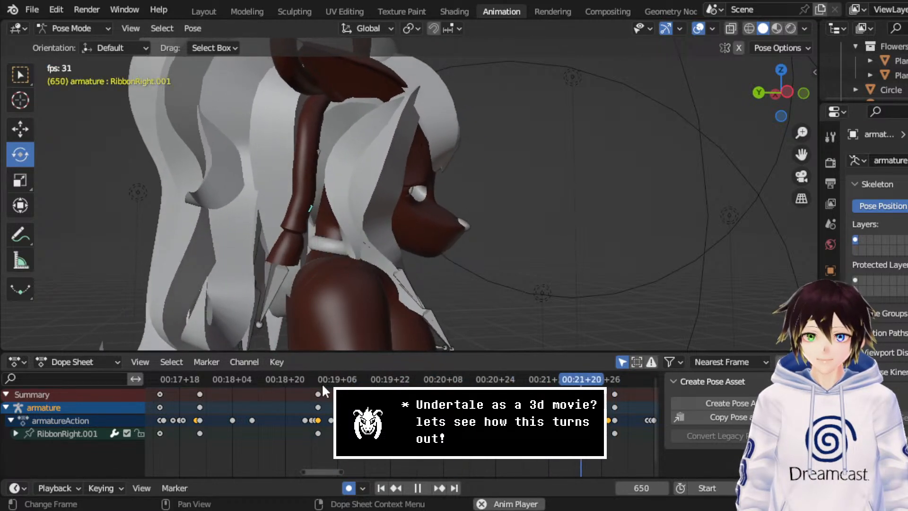
key(space)
click(320, 381)
key(space)
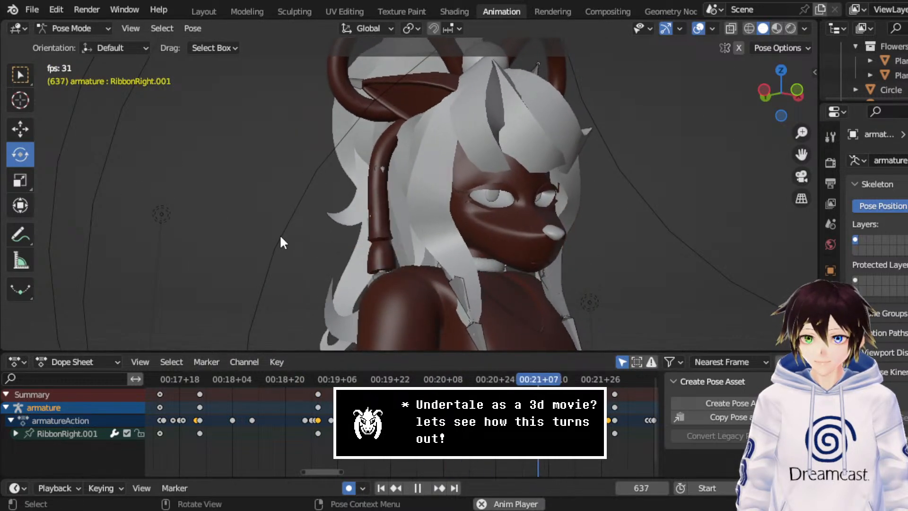
key(space)
click(314, 378)
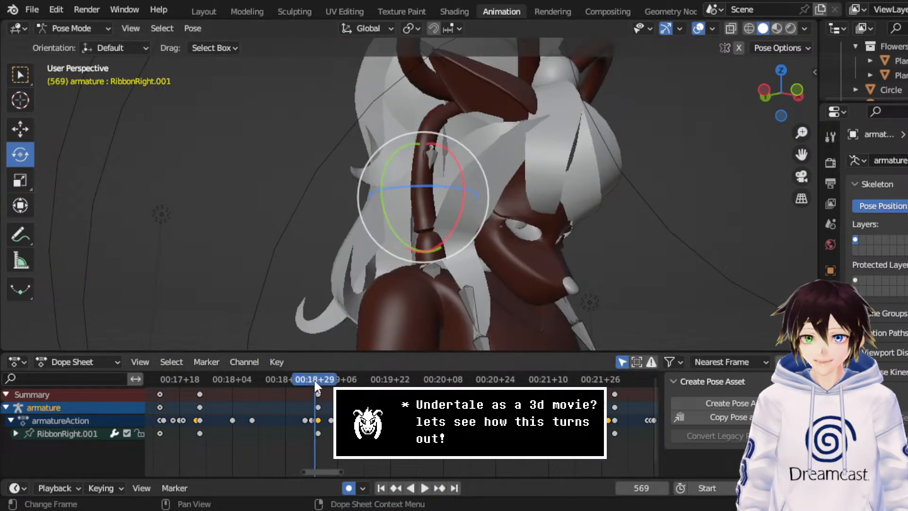
key(space)
key(space)
click(314, 378)
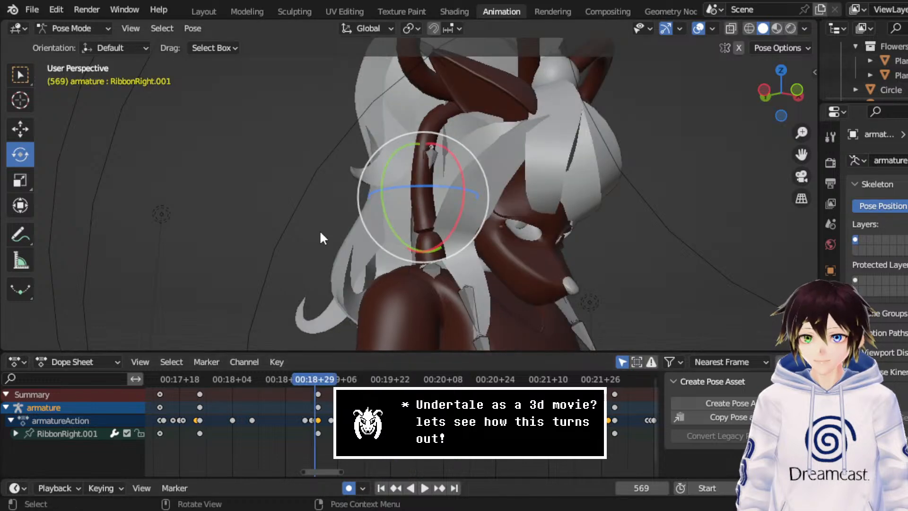
key(space)
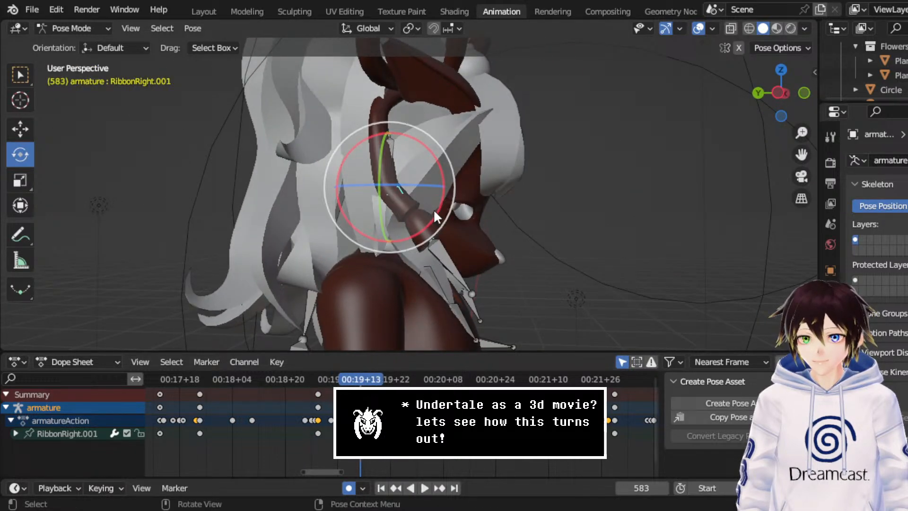
middle_drag(434, 208, 403, 227)
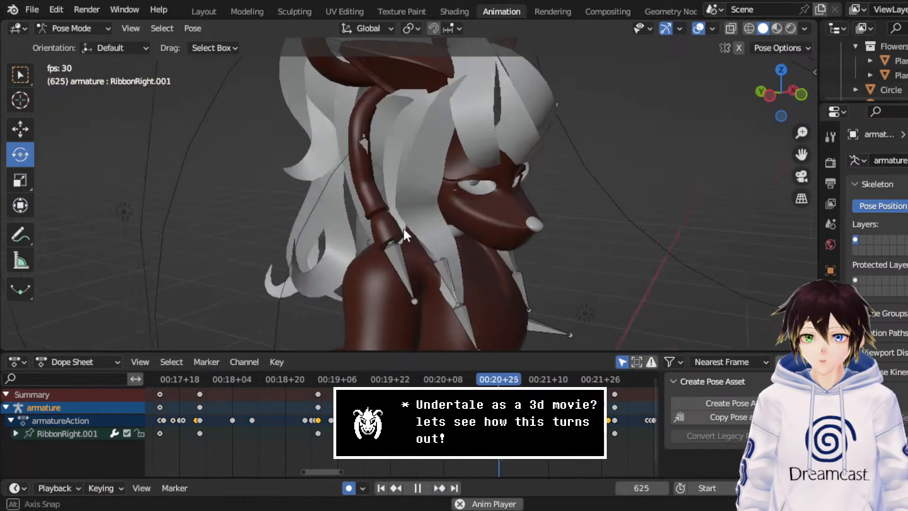
key(space)
- Save the animation file
key(ctrl+s)
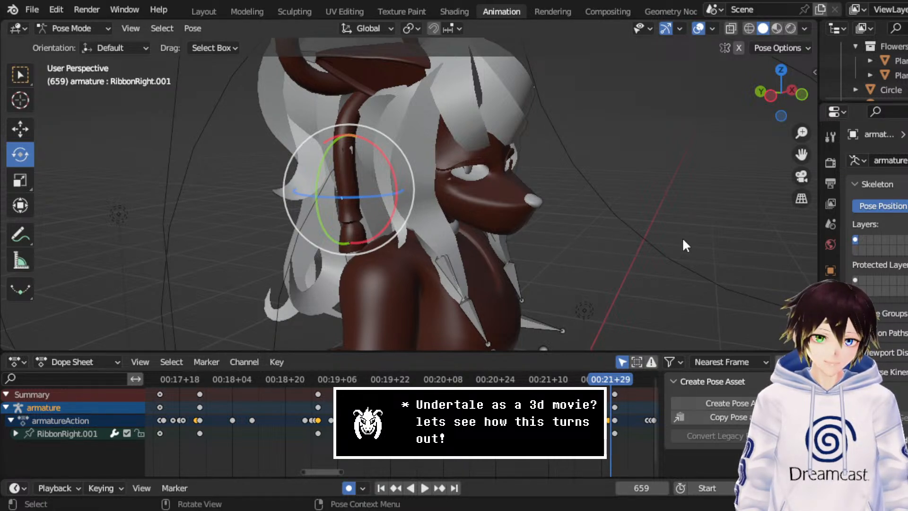
middle_drag(567, 421, 488, 420)
middle_drag(515, 183, 458, 181)
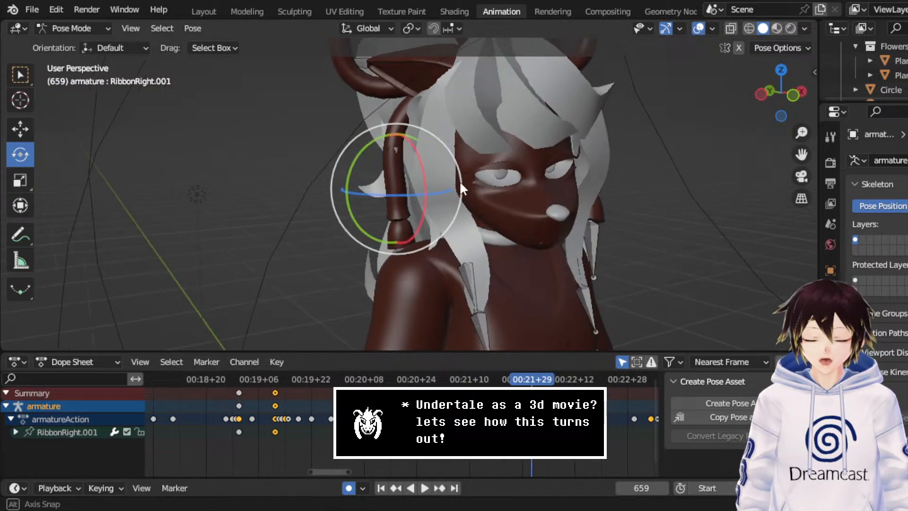
scroll(488, 235, down, 2)
key(ctrl+s)
- Play the animation from about frame 617 past frame 667 to check how the ribbon continues
middle_drag(520, 373, 372, 371)
drag(372, 370, 241, 371)
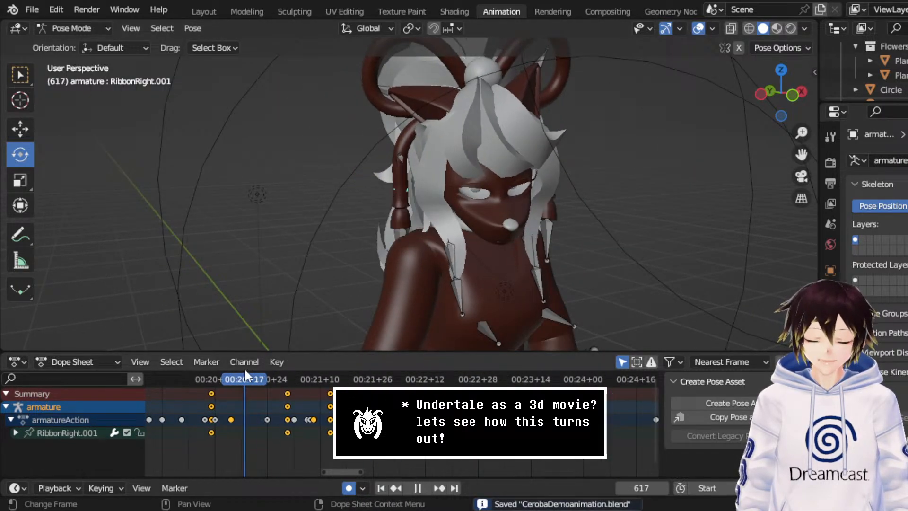
key(space)
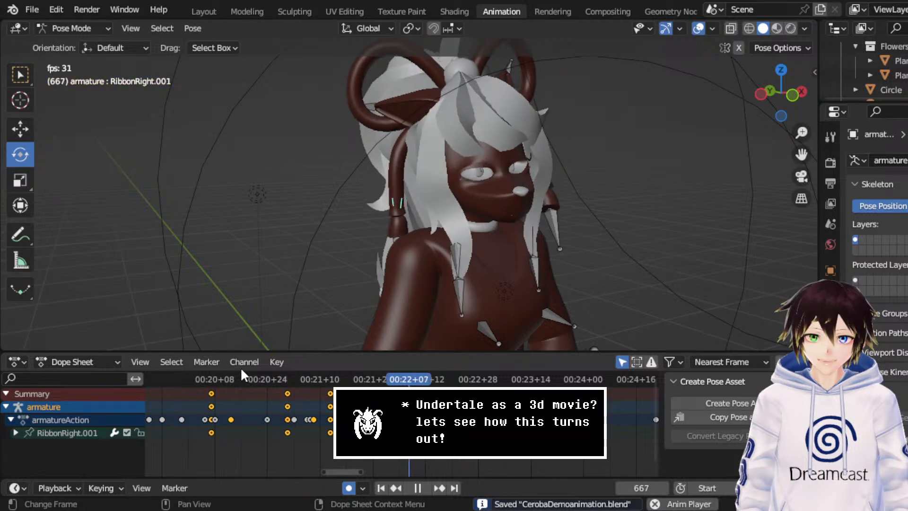
key(space)
- Go to frame 666 and try rotating the ribbon bone so its lower end swings forward
drag(448, 378, 373, 378)
middle_drag(430, 214, 472, 206)
key(space)
key(space)
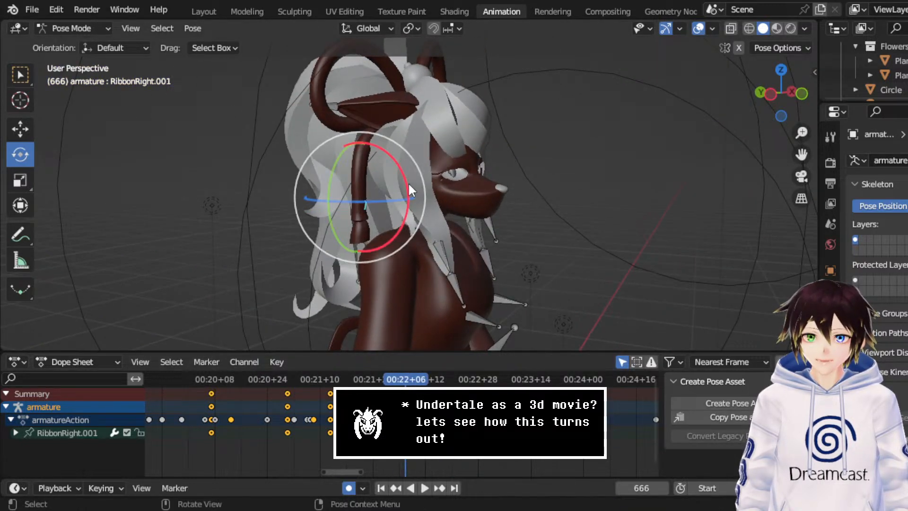
drag(408, 183, 383, 176)
scroll(427, 175, up, 5)
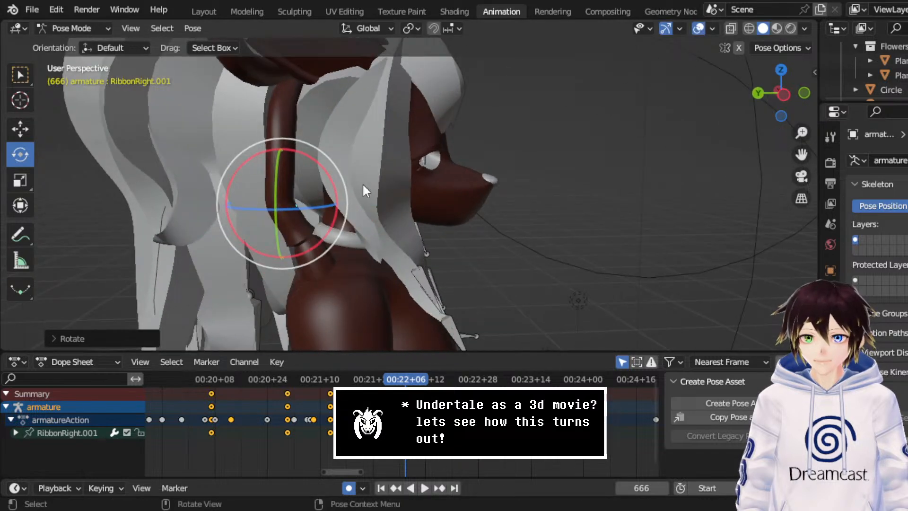
key(r)
click(350, 187)
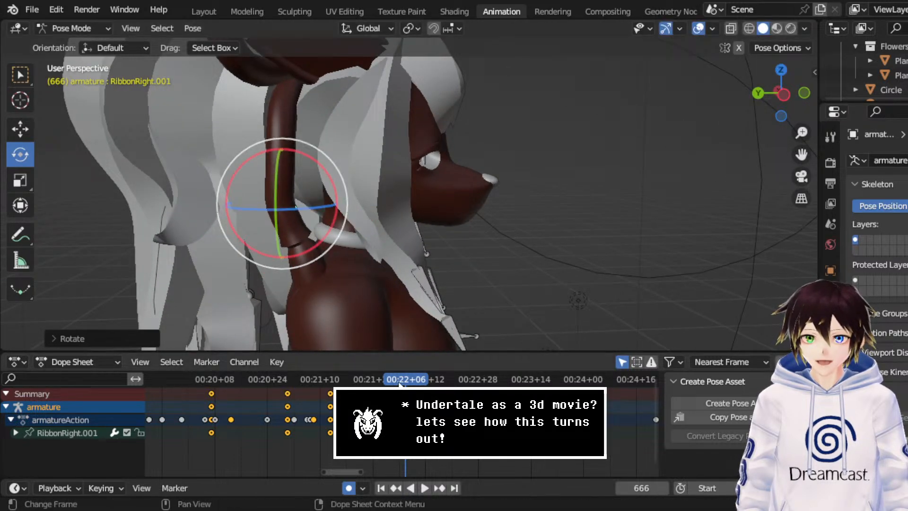
- Try shifting the frame 666 ribbon keyframe along the timeline
key(space)
key(space)
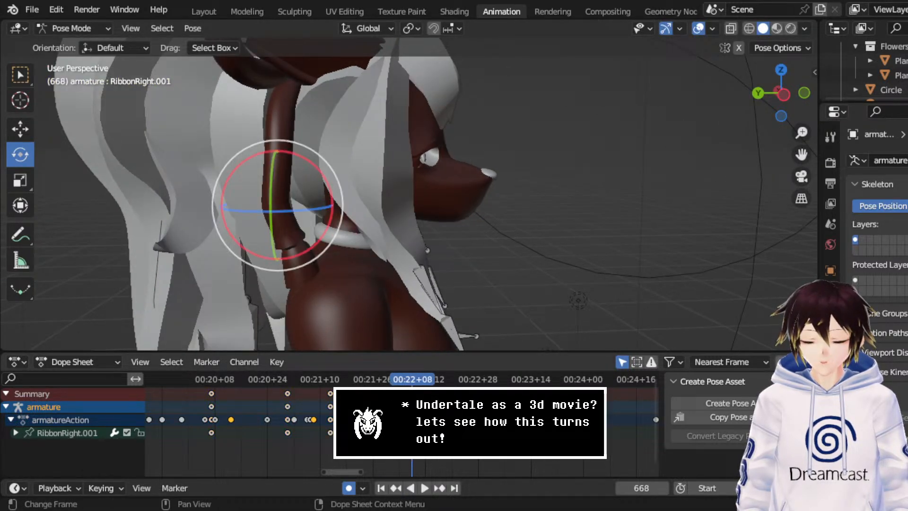
key(g)
click(416, 407)
- Replay the frames around 660 to 686 to check the ribbon's motion with the extra keyframe
click(389, 384)
key(space)
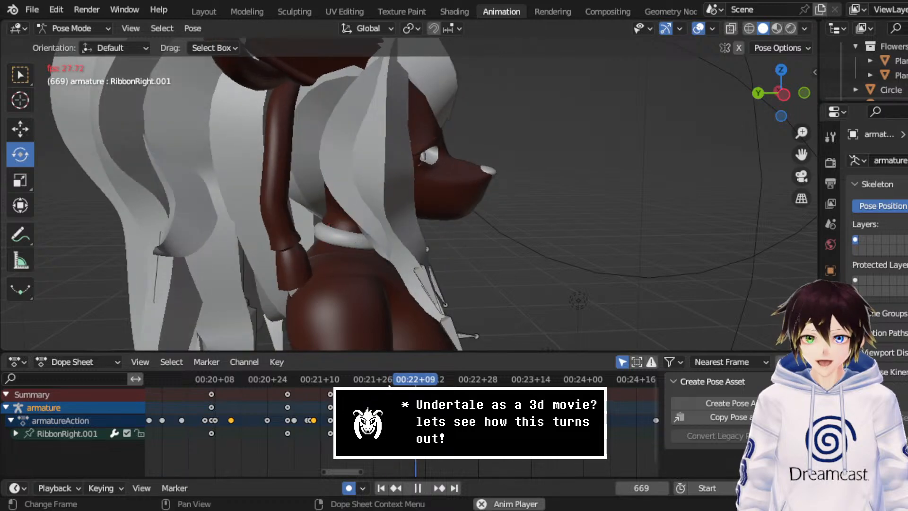
key(space)
click(370, 383)
key(space)
key(space)
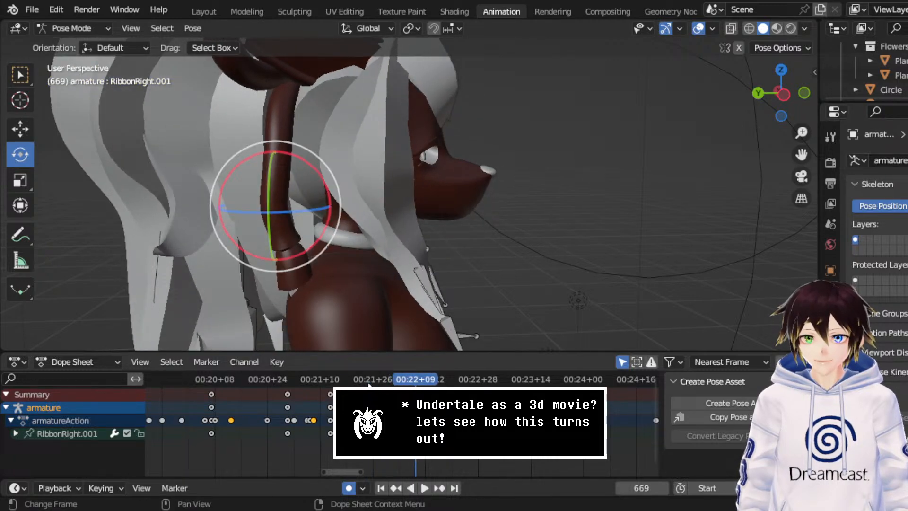
click(391, 383)
key(space)
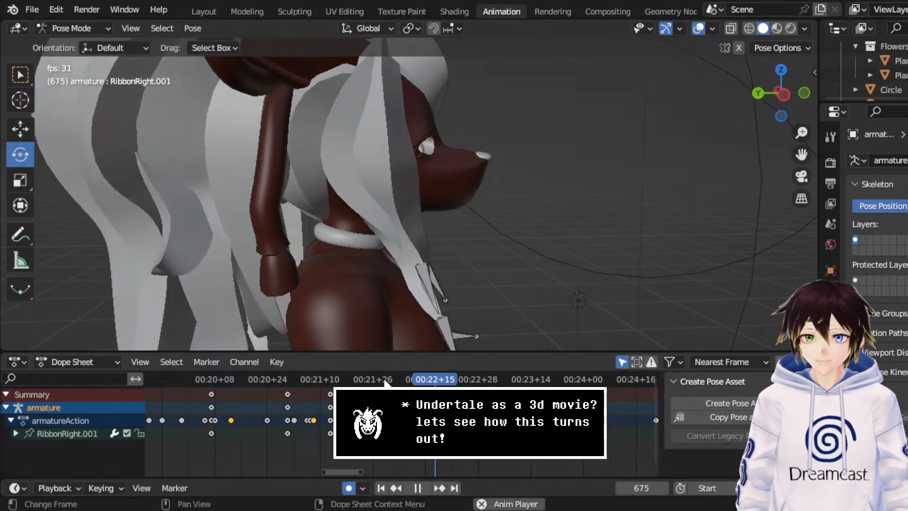
key(space)
- Delete the extra ribbon keyframe added after frame 660 and replay the motion
right_click(420, 420)
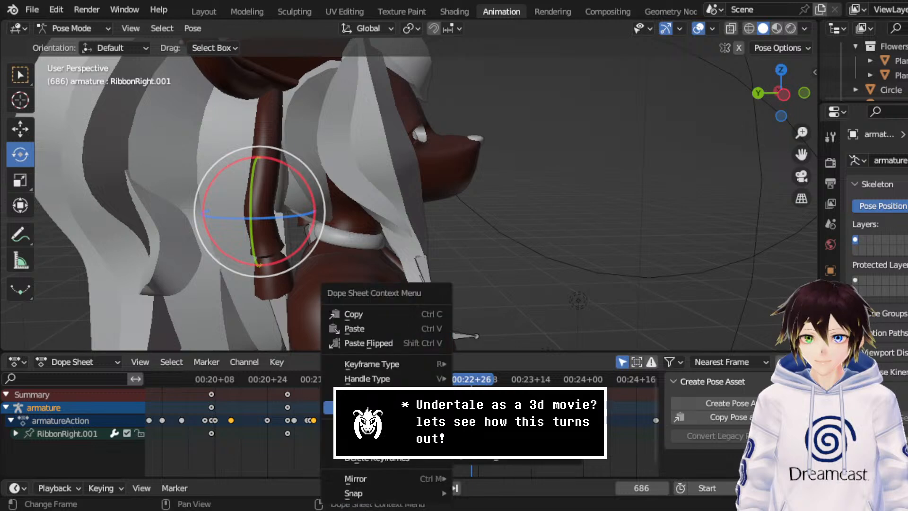
click(400, 464)
click(343, 378)
key(space)
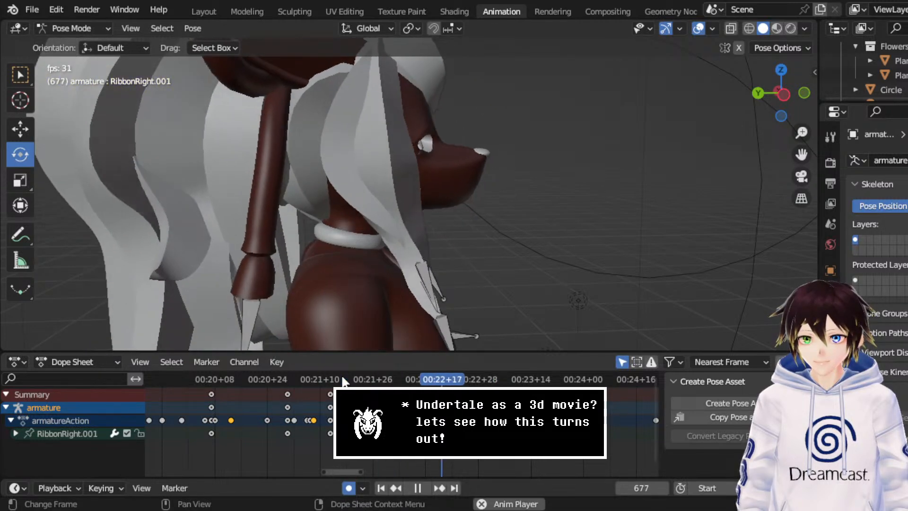
key(space)
- Review the ribbon's motion from frame 642 to 689 from the front and the side
click(324, 378)
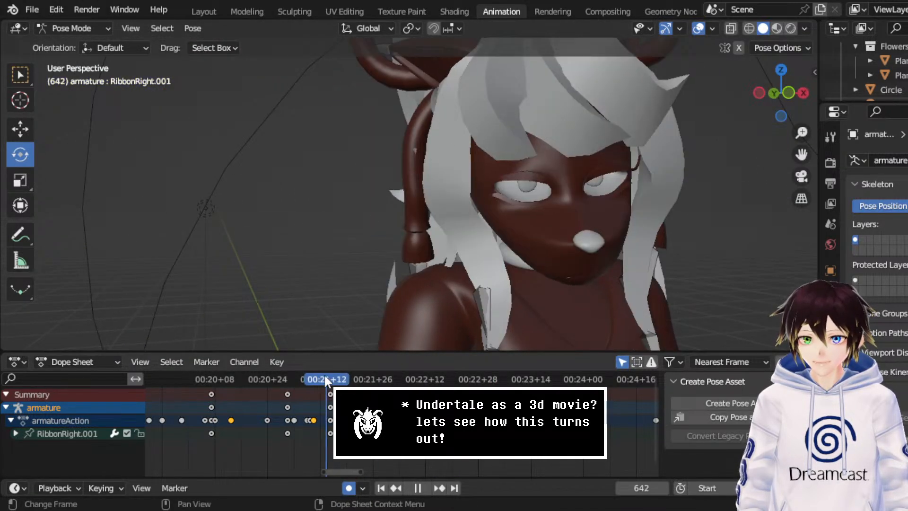
key(space)
key(space)
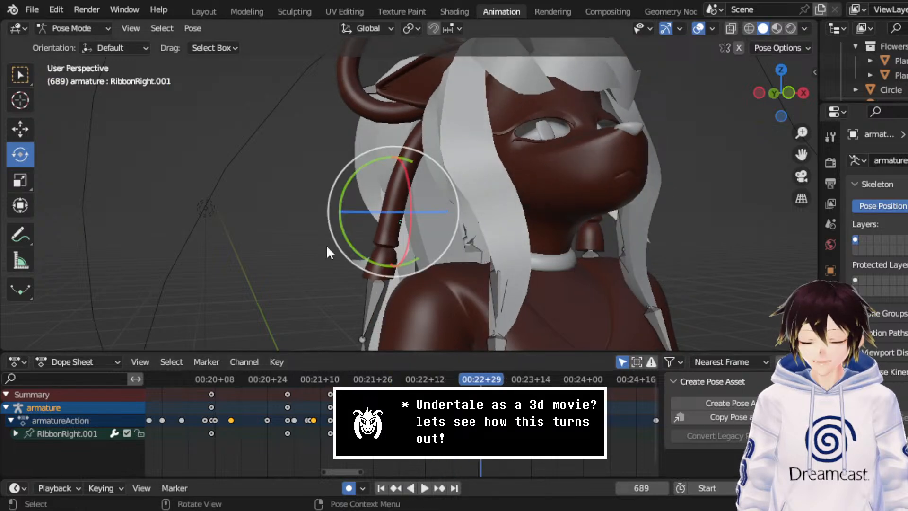
middle_drag(325, 244, 475, 245)
click(386, 379)
key(space)
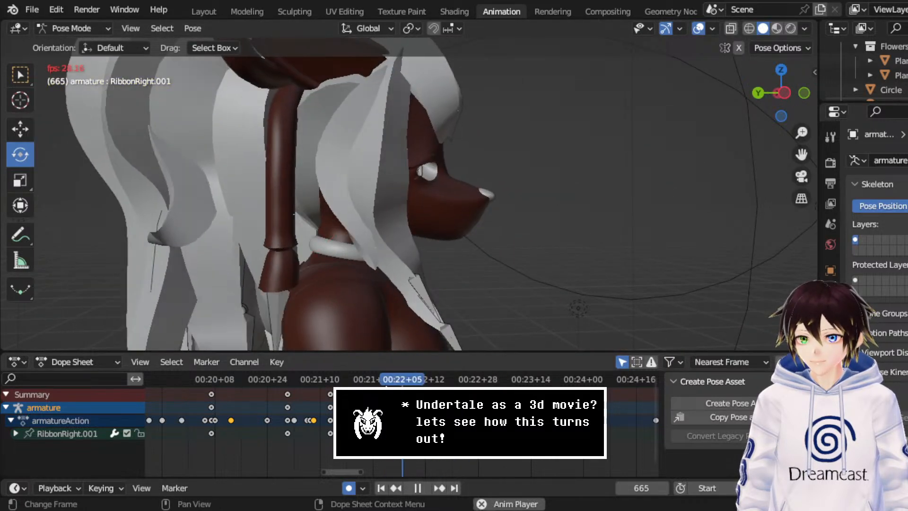
key(space)
click(395, 380)
key(space)
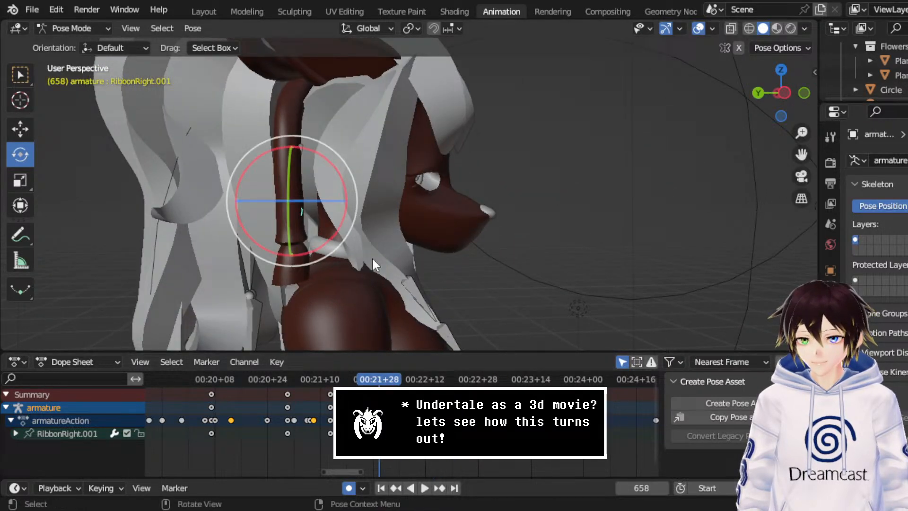
mouse_move(372, 257)
middle_down()
mouse_move(430, 255)
mouse_move(382, 248)
middle_up()
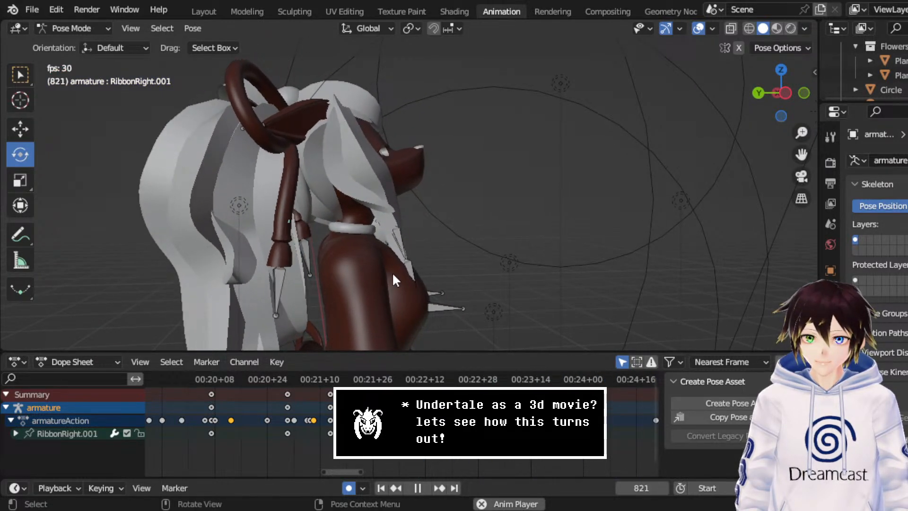
- Play on to frame 871, then go back to frame 848 and insert a keyframe for the ribbon bone
key(space)
scroll(215, 433, down, 4)
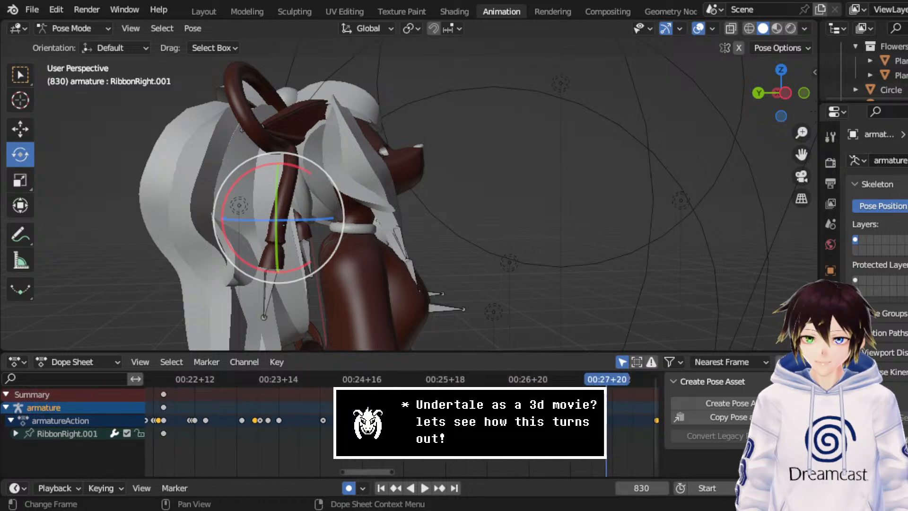
key(space)
key(space)
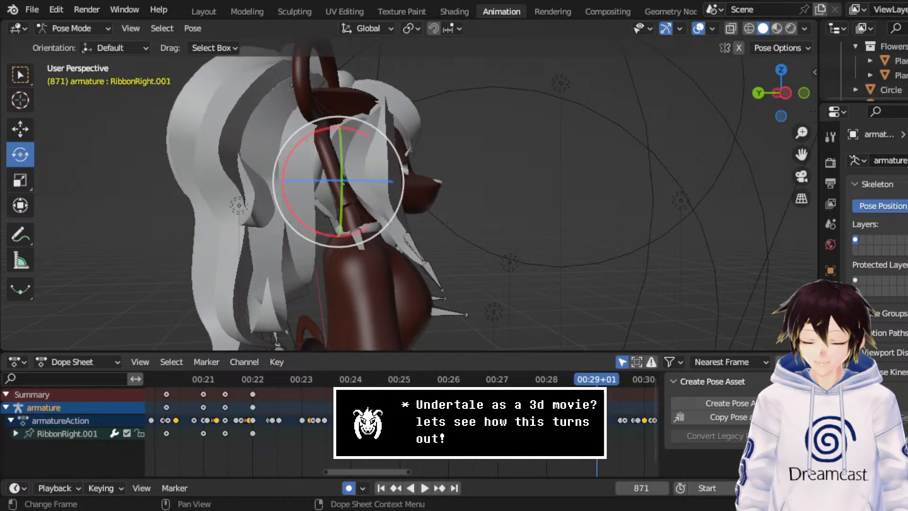
drag(591, 380, 561, 381)
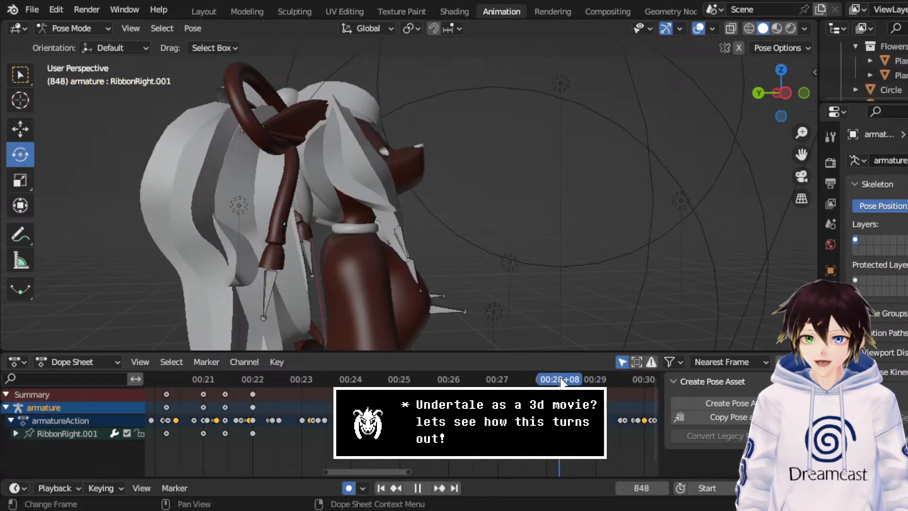
right_click(555, 258)
click(508, 217)
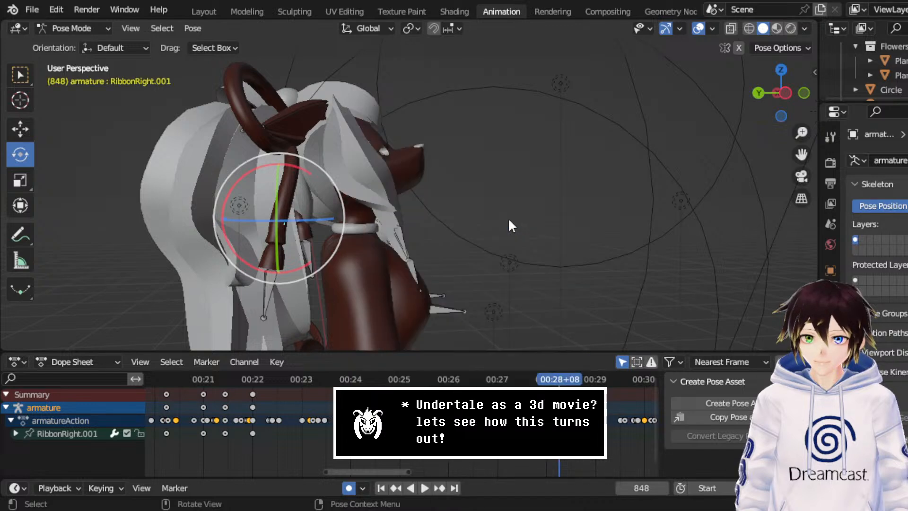
- Advance to frame 859 and rotate the right ribbon bone from the side and front views to set its swing pose
key(space)
key(space)
drag(586, 380, 578, 382)
drag(354, 236, 365, 240)
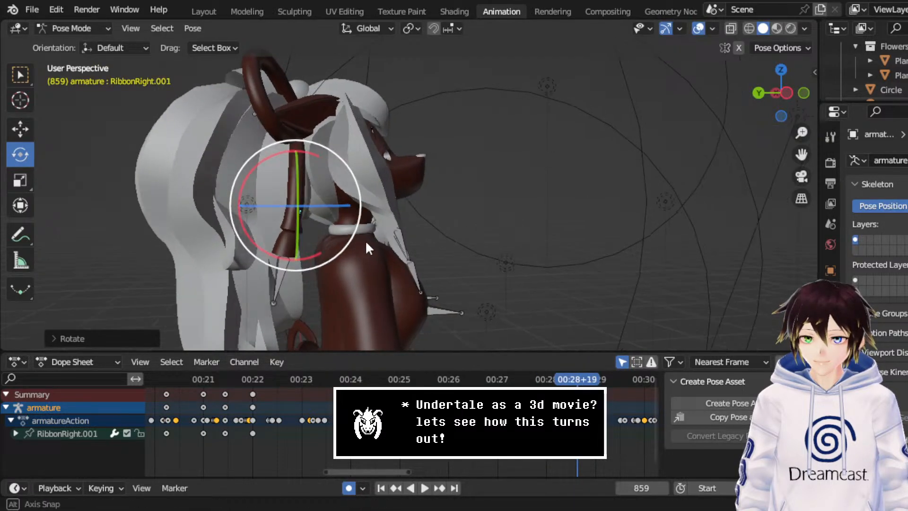
middle_drag(366, 240, 464, 240)
drag(391, 194, 349, 215)
middle_drag(399, 231, 302, 230)
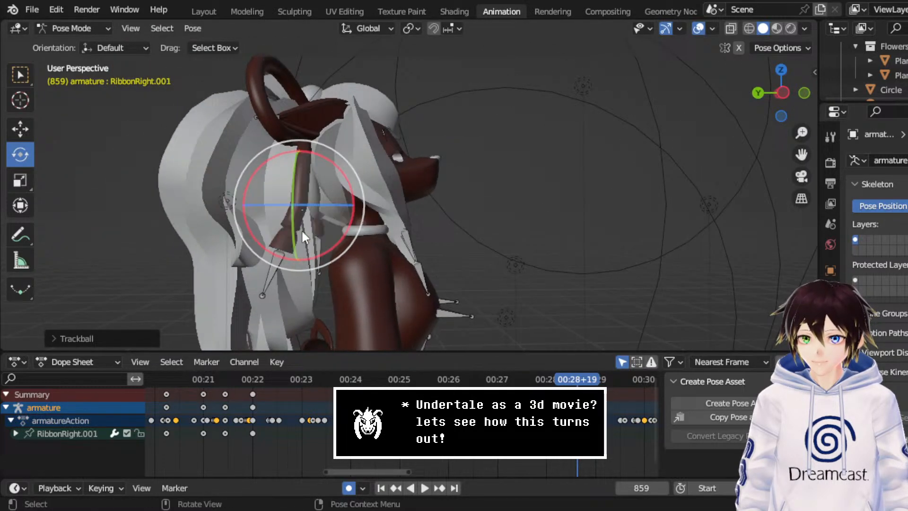
- Replay the swing up to frame 862 and move the ribbon keyframe at frame 859 about 2 frames later
click(560, 380)
key(space)
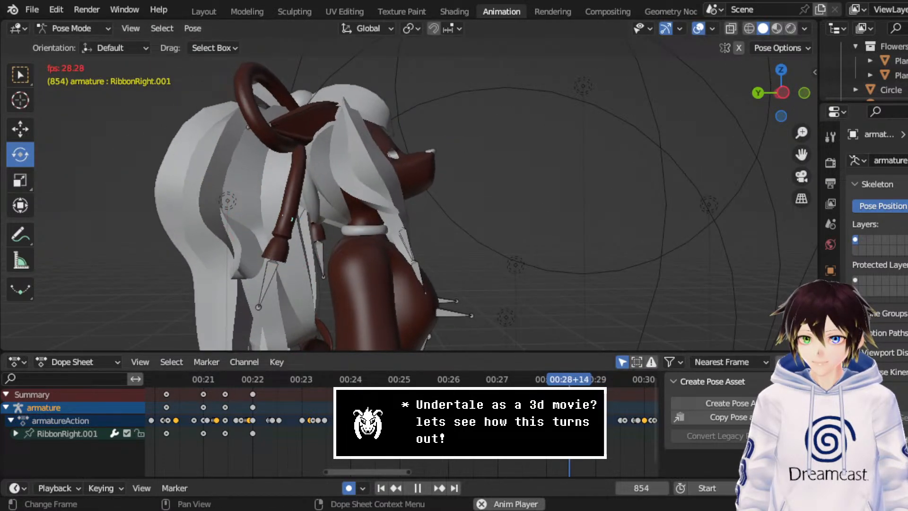
key(space)
scroll(609, 438, up, 5)
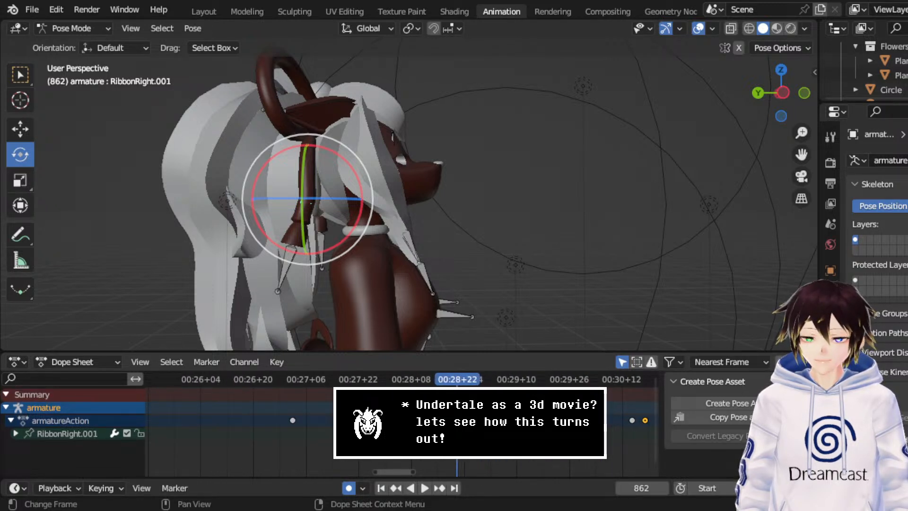
key(g)
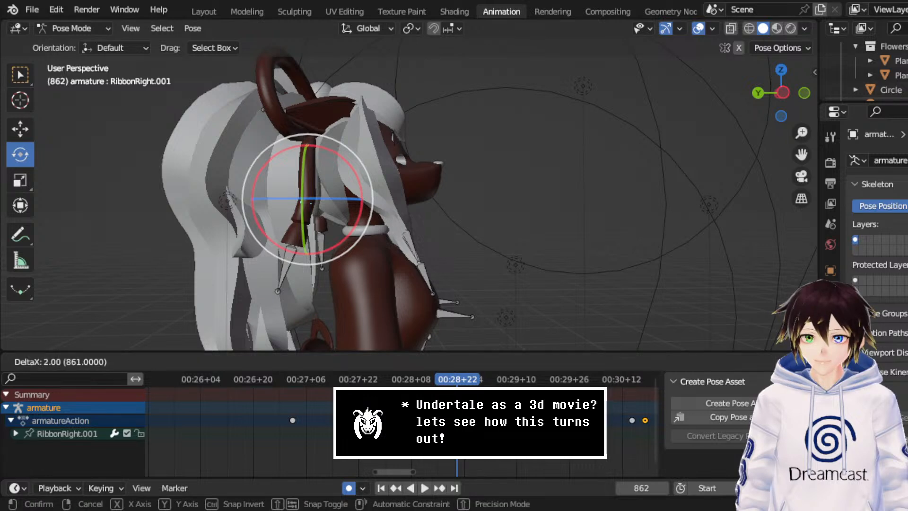
click(587, 424)
- Replay the ribbon swing from frame 846 to 865 and shift the selected ribbon keyframes about 3 frames later
click(404, 380)
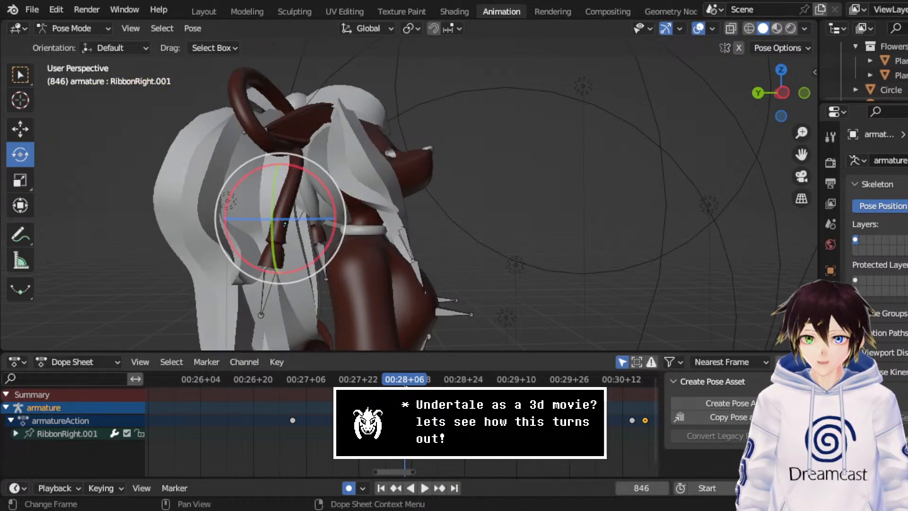
scroll(452, 289, up, 1)
key(space)
key(space)
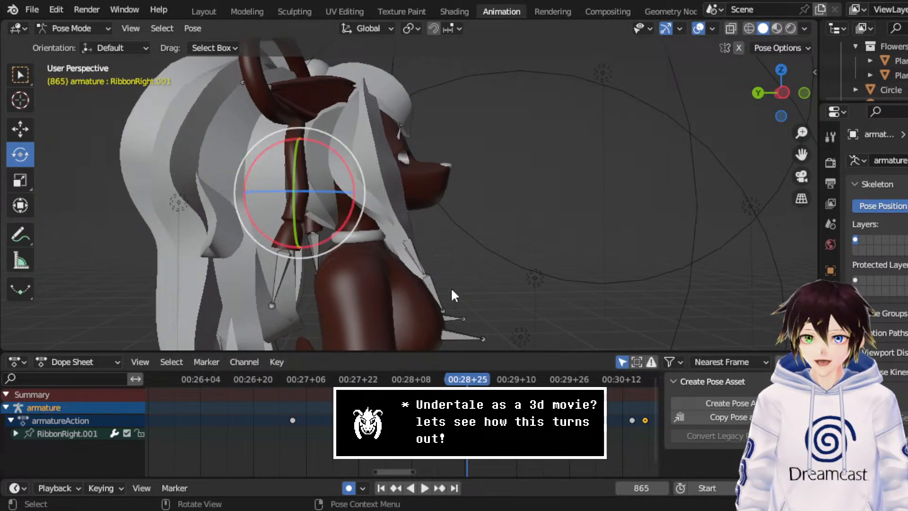
drag(455, 411, 477, 429)
key(g)
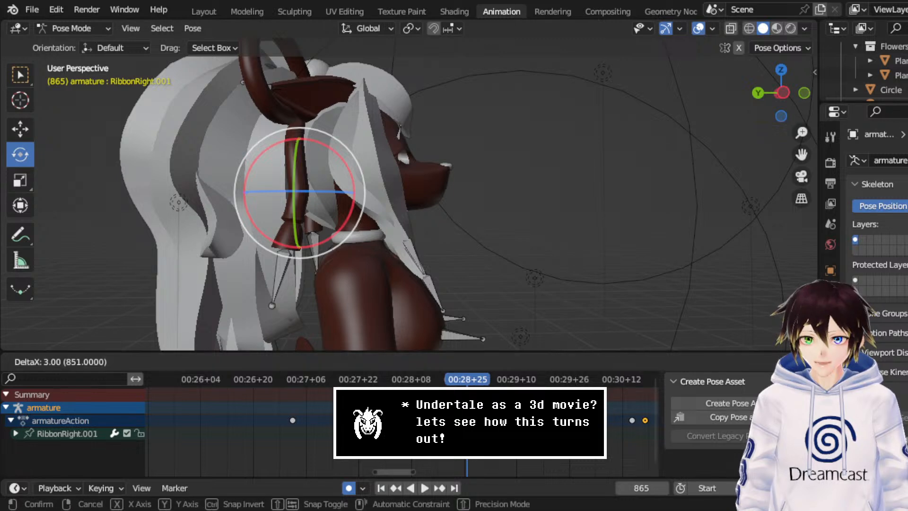
key(Return)
- Replay the retimed ribbon swing from frame 846 to 866, viewing it from a slightly turned side angle
click(404, 380)
key(space)
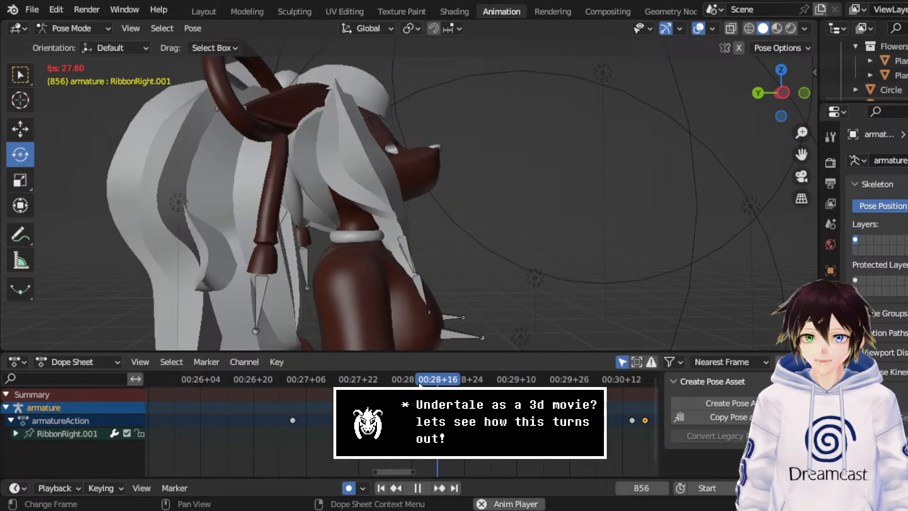
key(space)
middle_drag(411, 246, 374, 241)
key(space)
key(space)
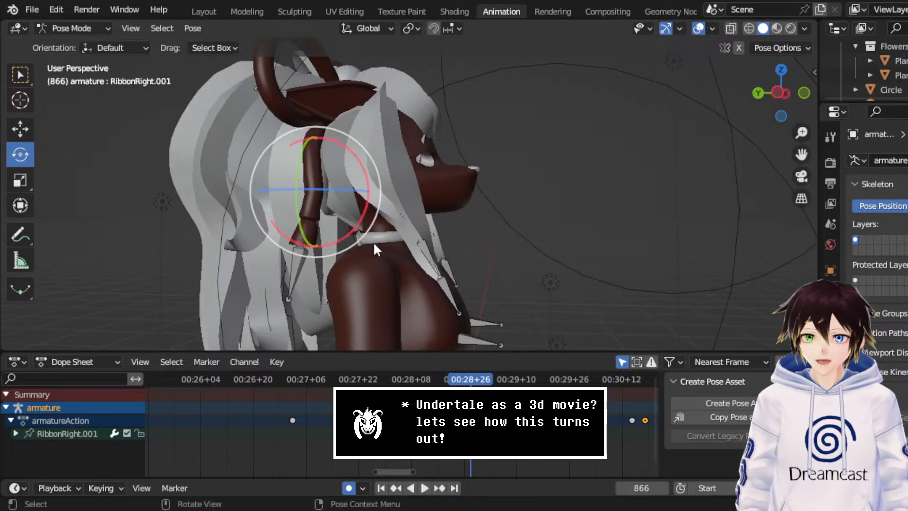
- Advance to frame 879 and rotate the ribbon bone forward, adjusting its angle from the side and front views
key(space)
key(space)
key(space)
key(space)
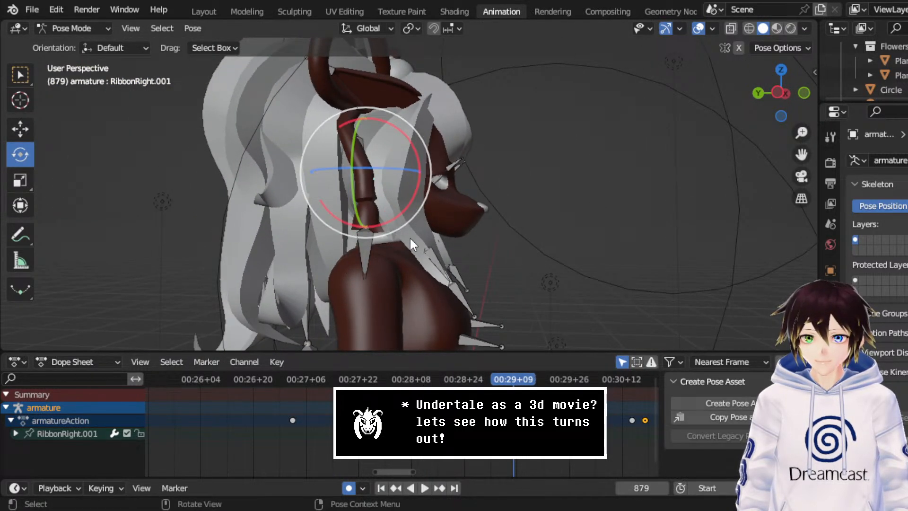
drag(406, 217, 450, 170)
middle_drag(450, 170, 448, 192)
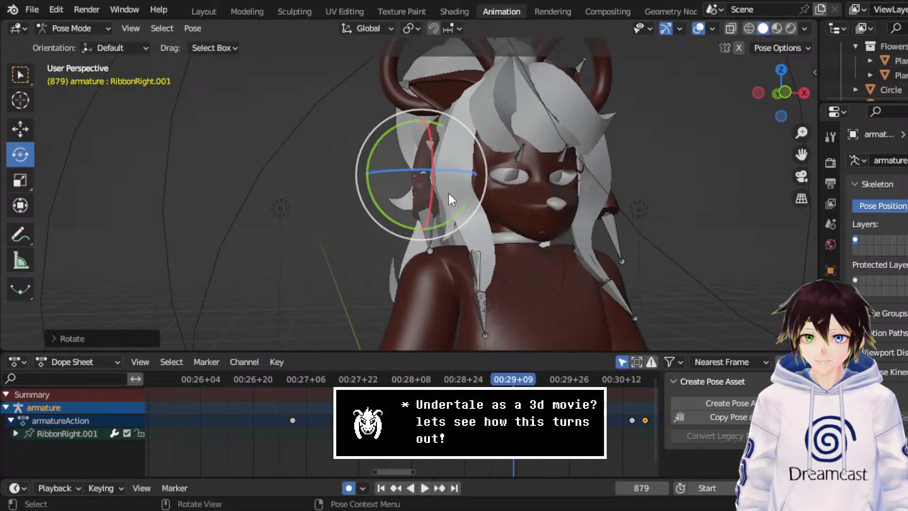
key(r)
key(r)
drag(443, 192, 454, 192)
middle_drag(454, 192, 524, 194)
- Replay the forward swing from frame 854 to 880 and move the ribbon keyframe at frame 879 later
click(431, 379)
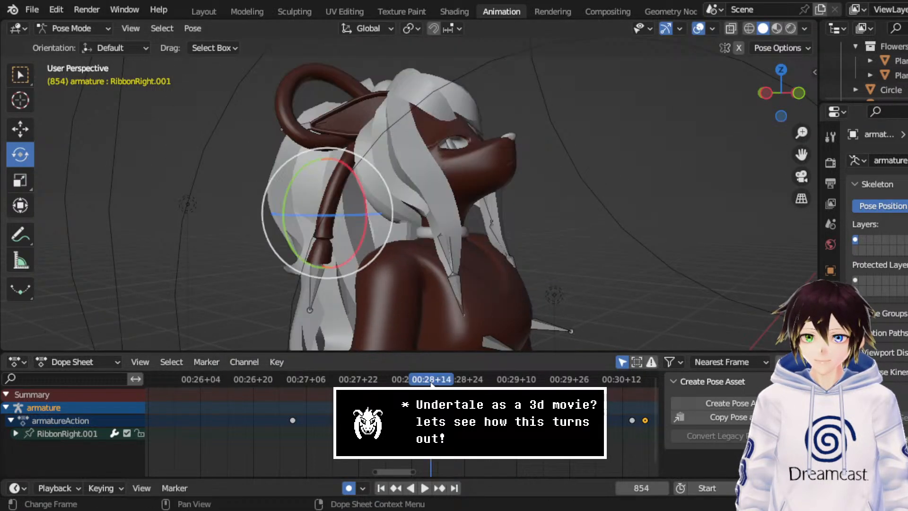
middle_drag(454, 247, 489, 242)
key(space)
key(space)
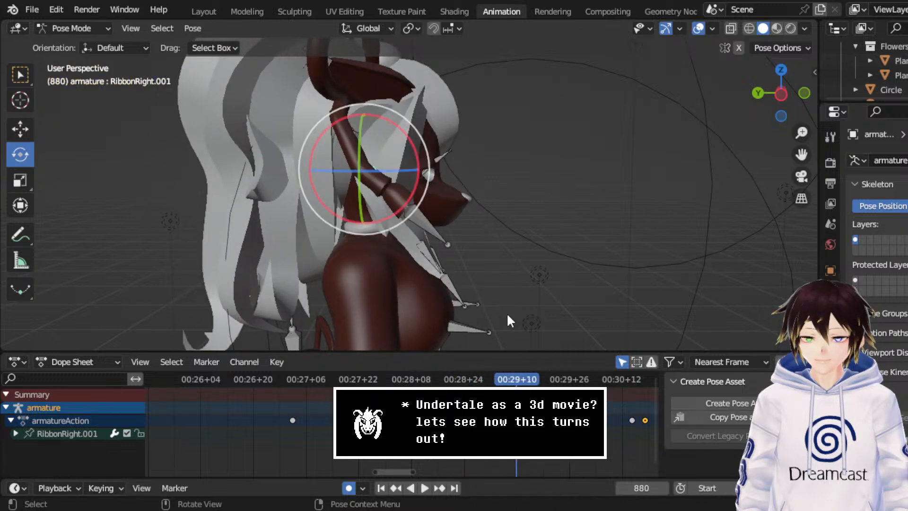
drag(513, 420, 546, 420)
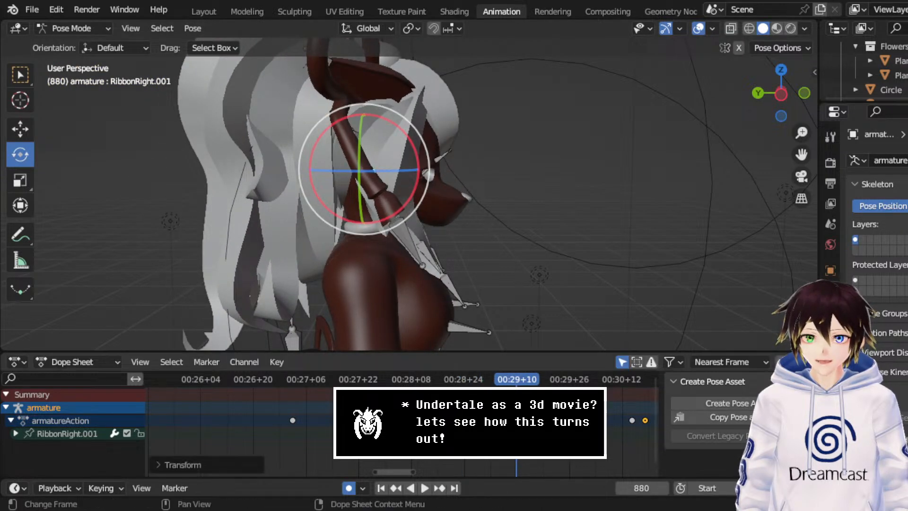
- Replay the swing, stop at frame 864 and move the nearby ribbon keyframe slightly later
click(428, 381)
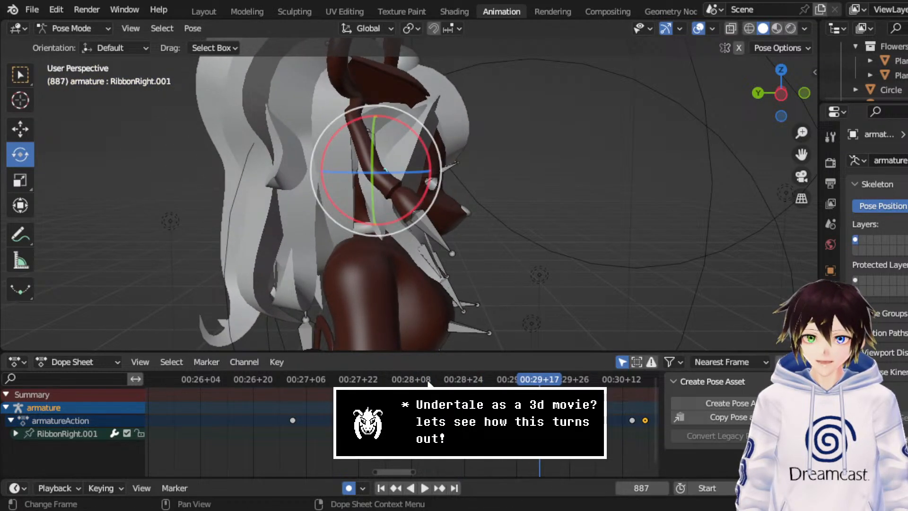
click(420, 381)
key(space)
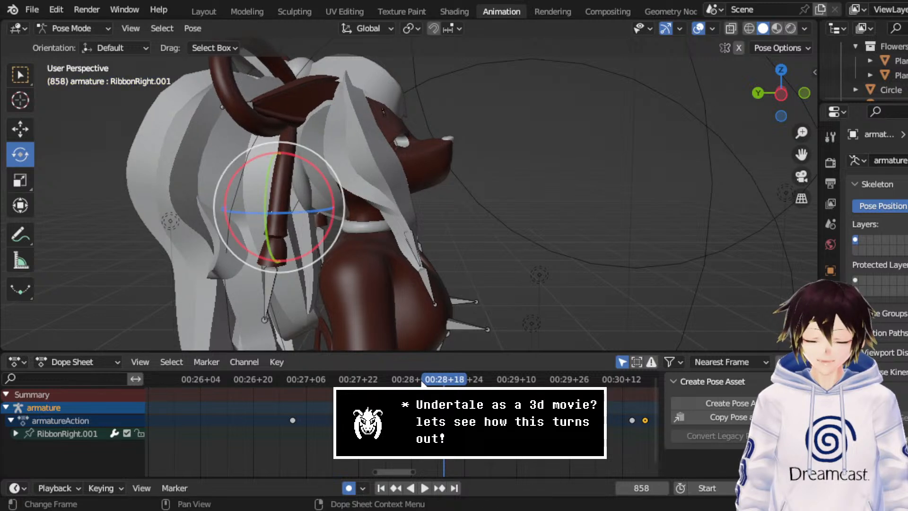
key(space)
key(space)
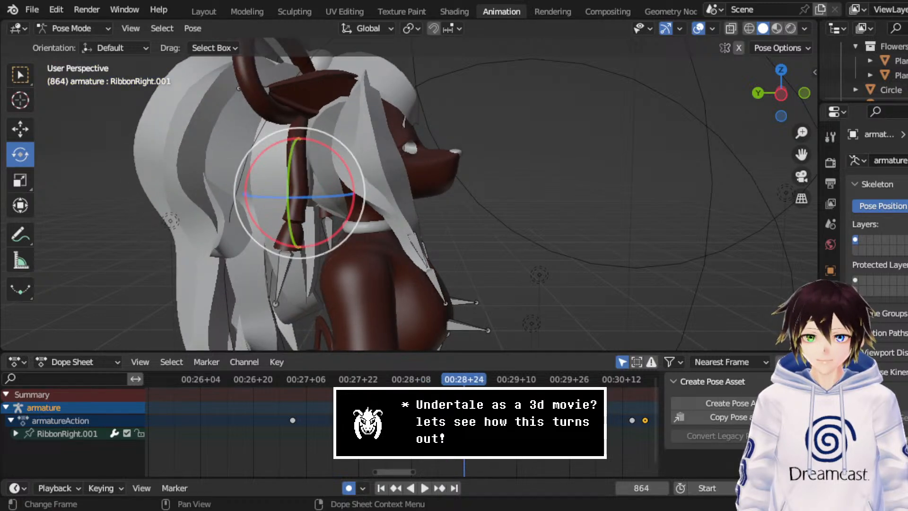
drag(473, 420, 482, 420)
- Replay from frame 853 to 882 and move the forward-swing ribbon keyframe slightly earlier
click(428, 380)
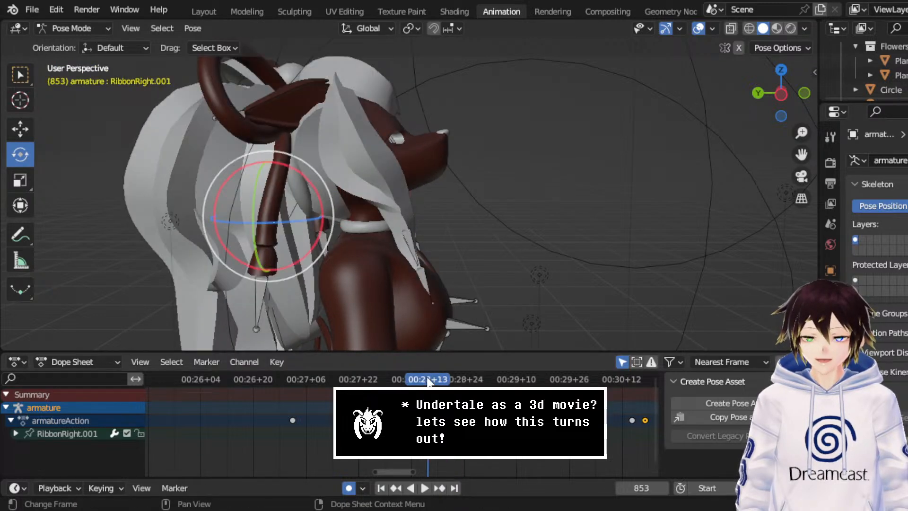
key(space)
key(space)
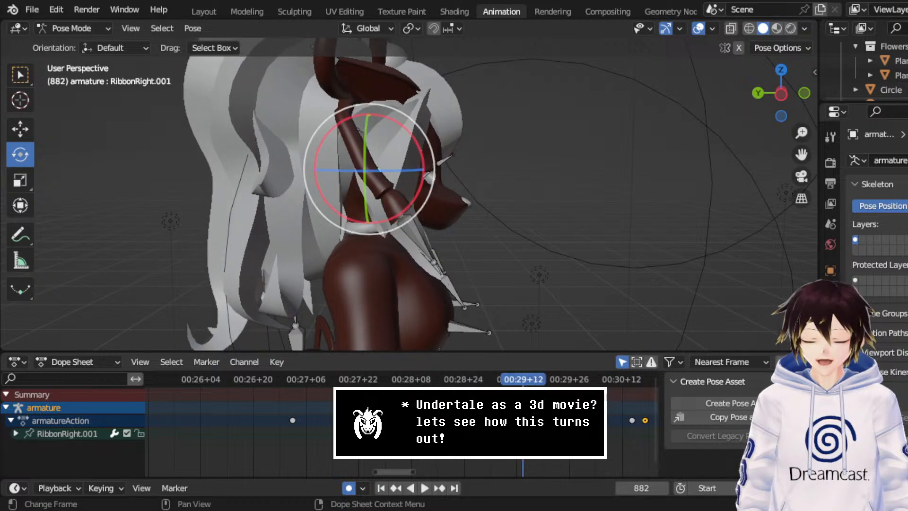
drag(526, 420, 519, 420)
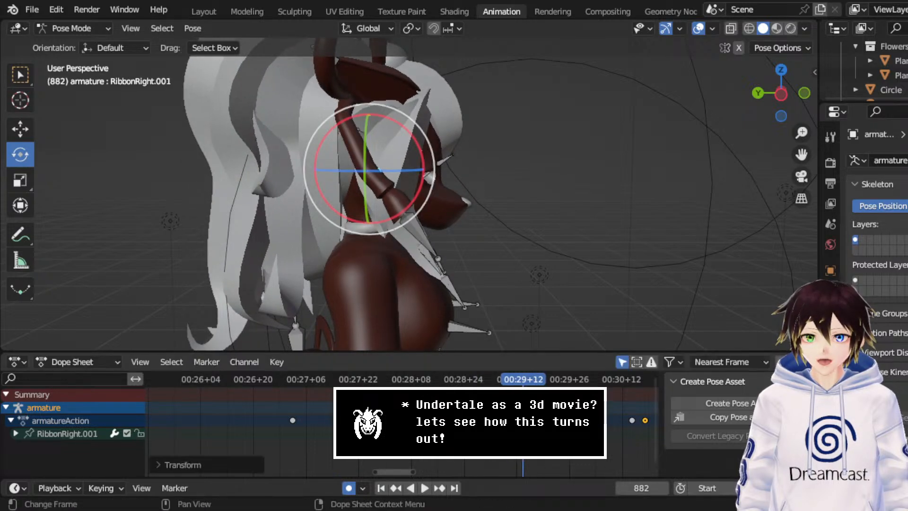
- Play the animation through to frame 909 and paste the copied pose onto the right ribbon bone
click(415, 378)
key(space)
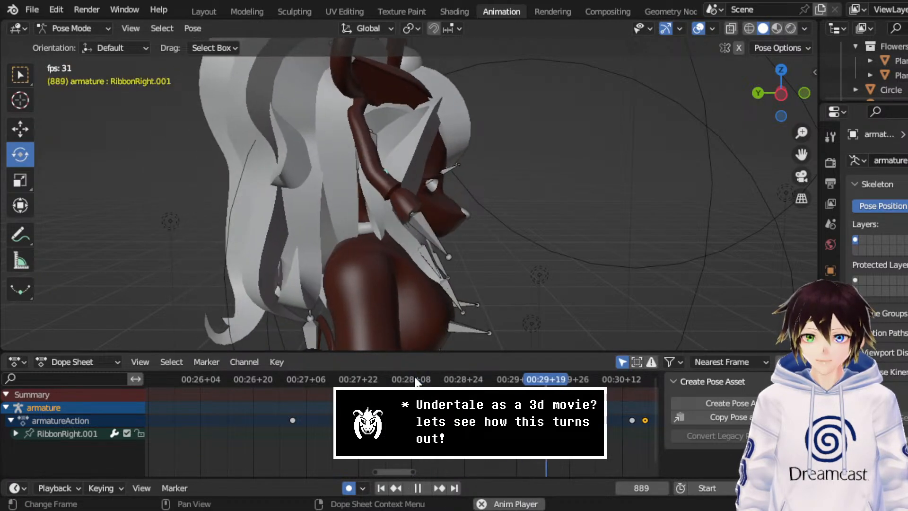
key(space)
right_click(504, 183)
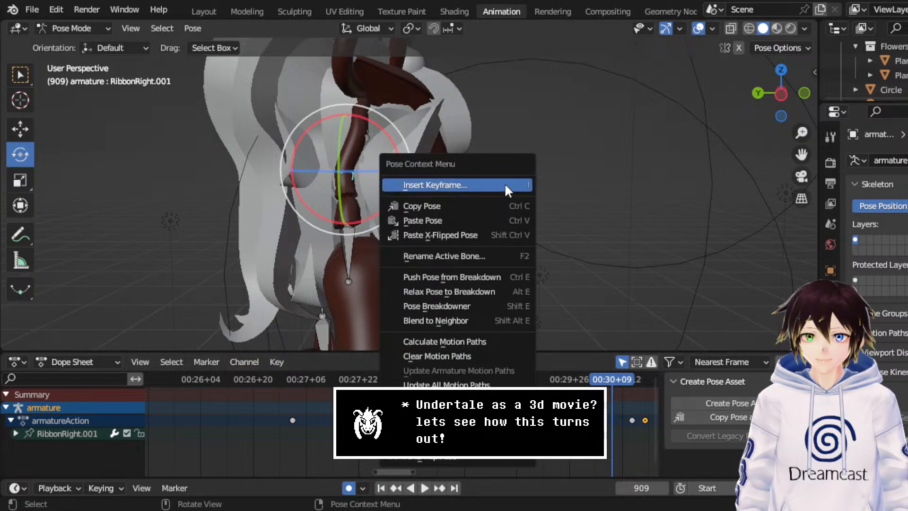
click(496, 221)
- Rotate the ribbon bone backward at frame 909 in several adjustments, checking it from different side angles
middle_drag(497, 221, 405, 200)
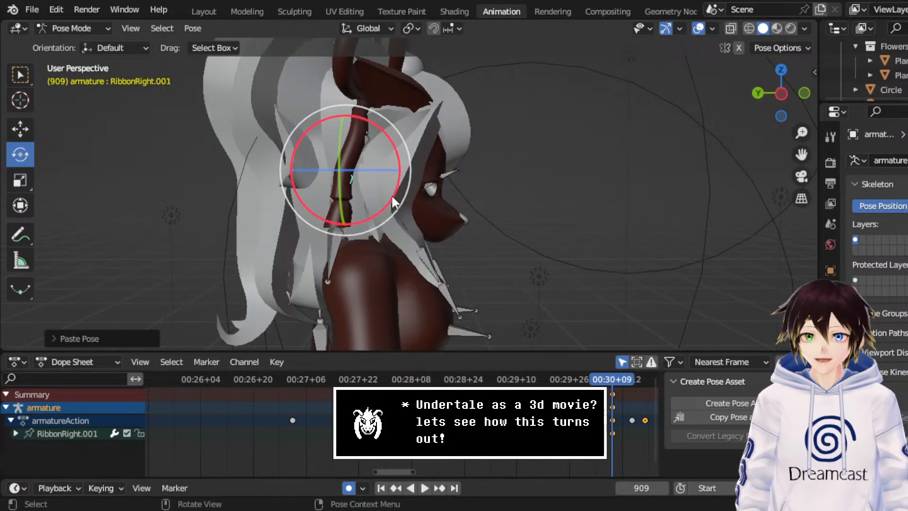
drag(390, 194, 389, 217)
mouse_move(390, 218)
middle_down()
mouse_move(486, 219)
mouse_move(389, 209)
middle_up()
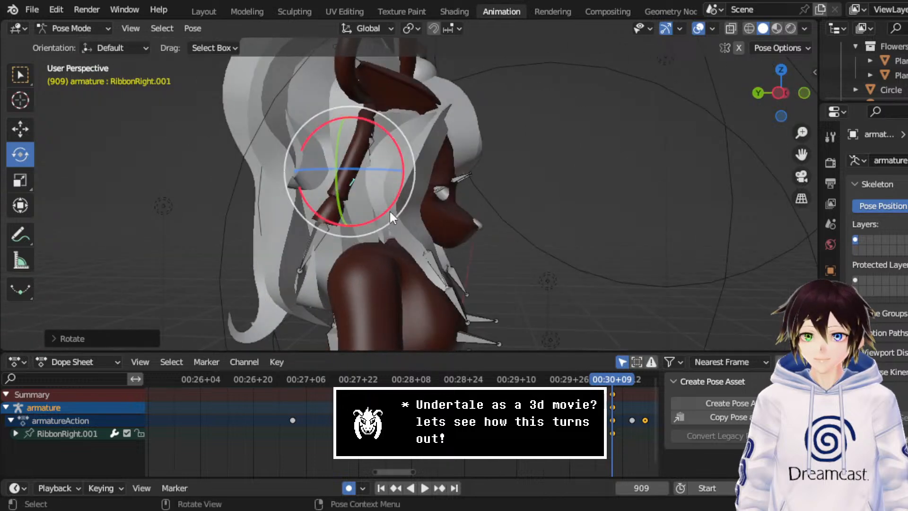
drag(393, 203, 388, 218)
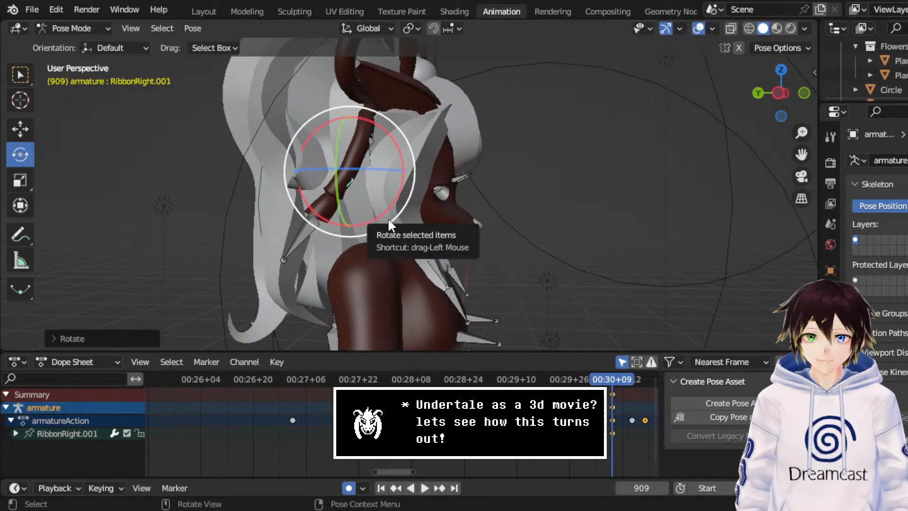
mouse_move(389, 220)
middle_down()
mouse_move(264, 224)
mouse_move(383, 230)
middle_up()
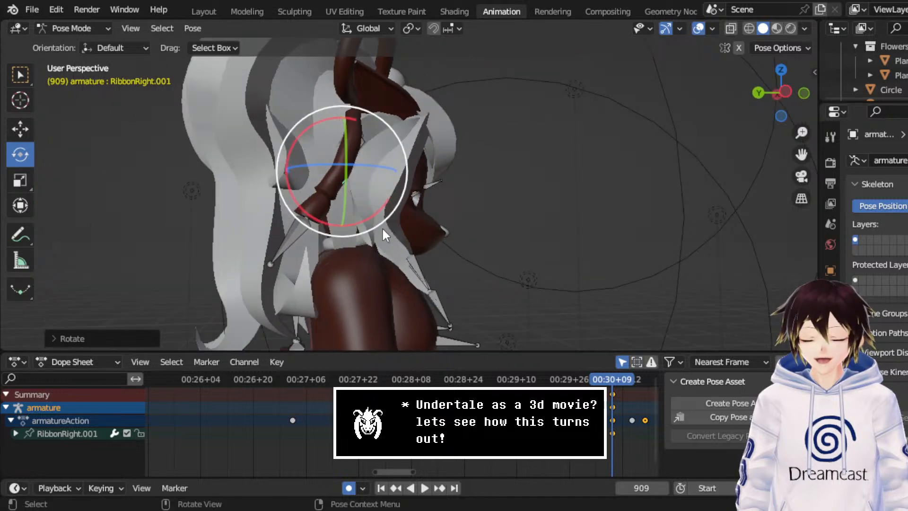
drag(376, 214, 371, 218)
- Play on to frame 932 and rotate the ribbon bone from the side and front views to set its next pose
drag(457, 381, 460, 382)
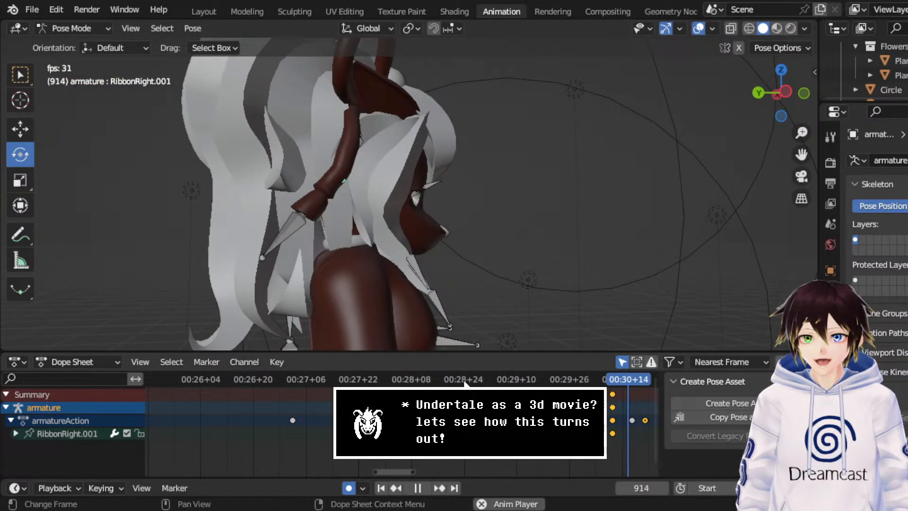
key(space)
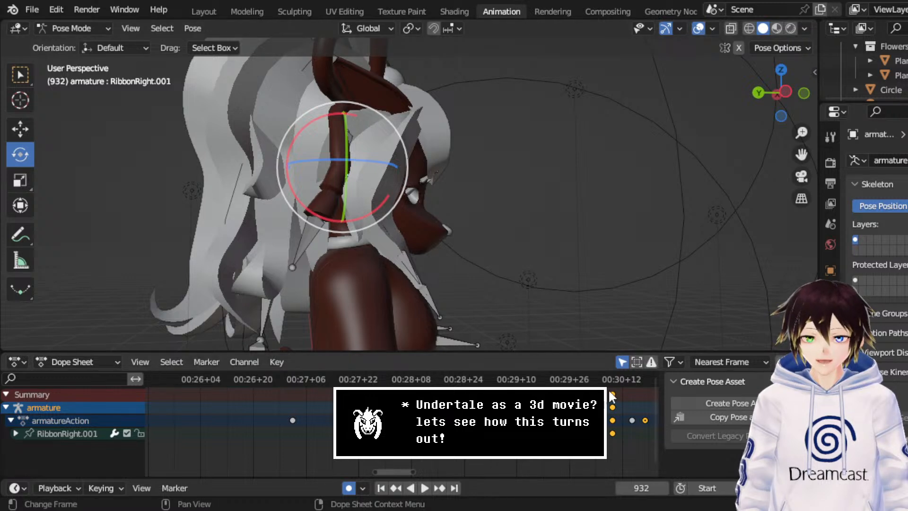
middle_drag(610, 393, 462, 397)
mouse_move(375, 198)
middle_down()
mouse_move(400, 212)
mouse_move(369, 212)
middle_up()
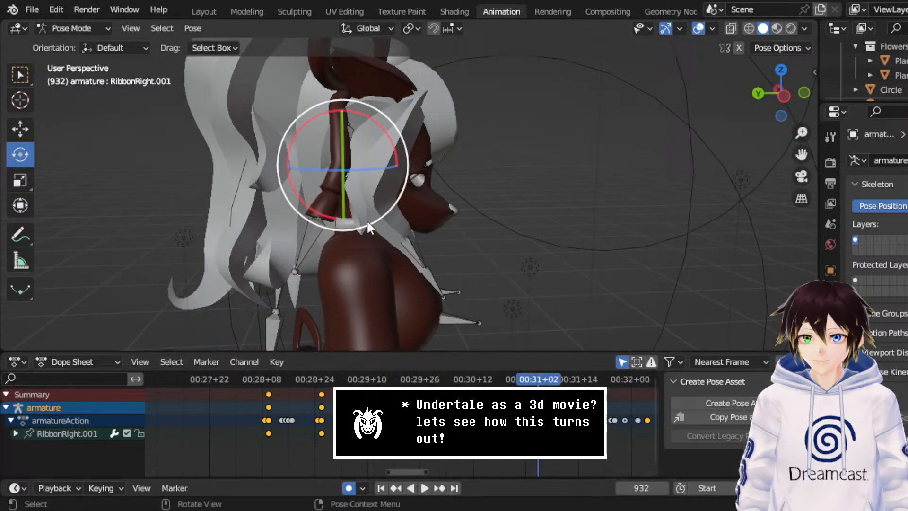
drag(367, 220, 397, 195)
middle_drag(398, 195, 382, 149)
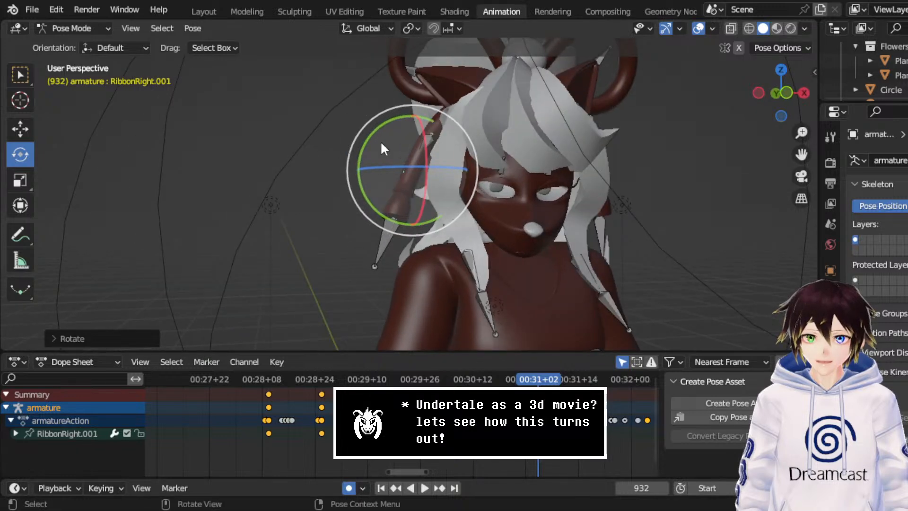
drag(371, 137, 373, 135)
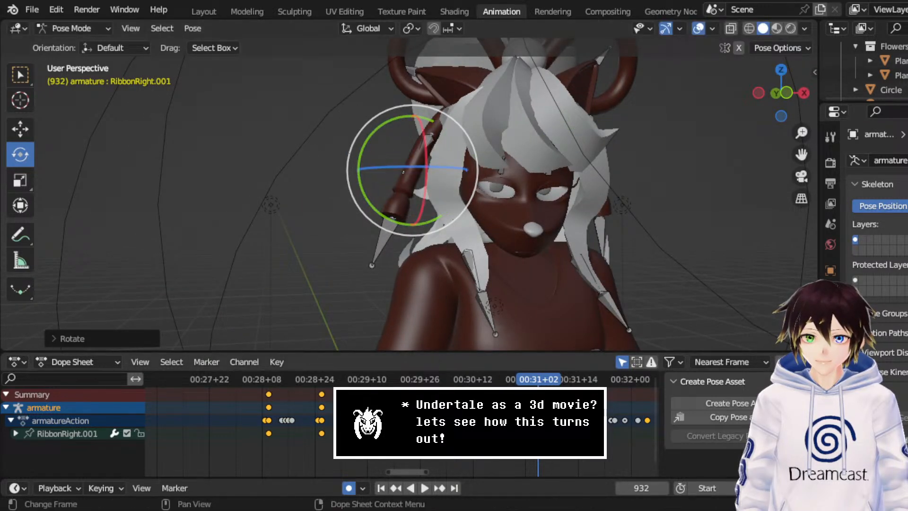
- Select the new ribbon keyframes in the Dope Sheet and set their handle type to Automatic
drag(492, 445, 310, 379)
right_click(297, 378)
mouse_move(270, 310)
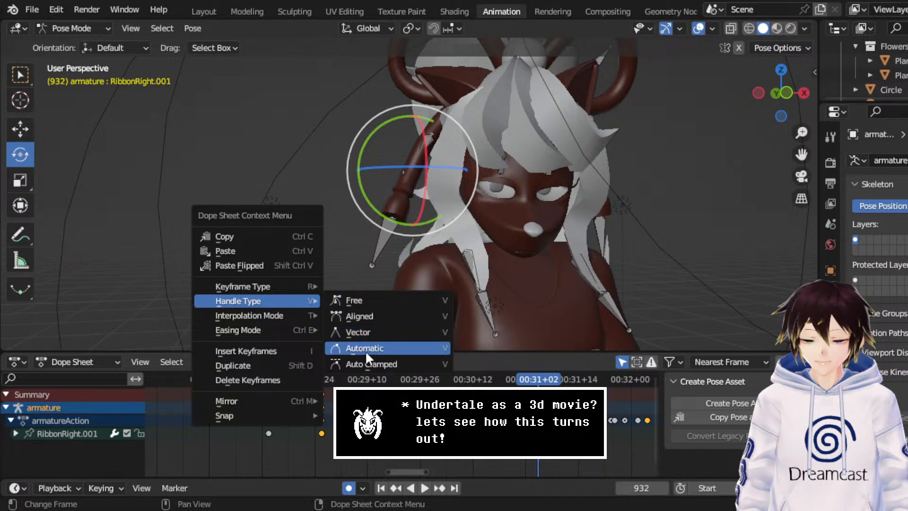
click(366, 351)
- Replay the smoothed ribbon motion from the side, from its first swing keyframe through to frame 929
click(267, 381)
middle_drag(365, 264, 514, 251)
key(space)
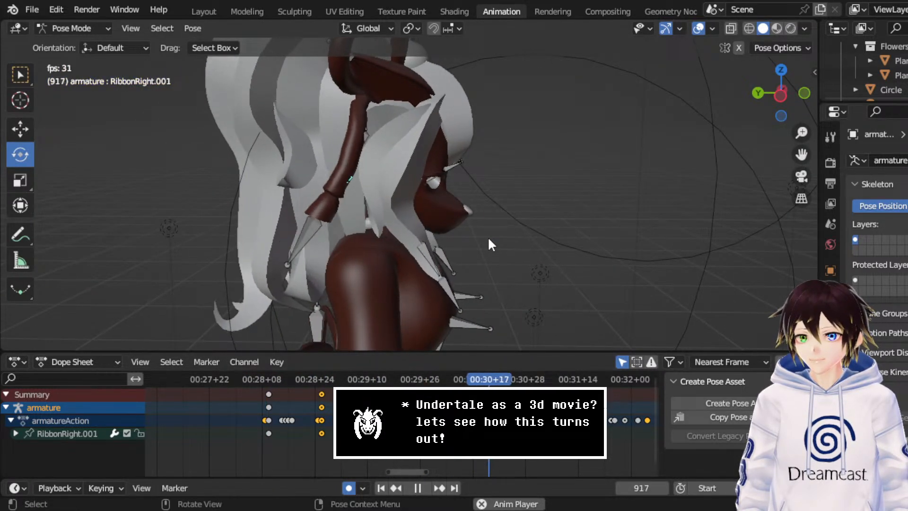
key(space)
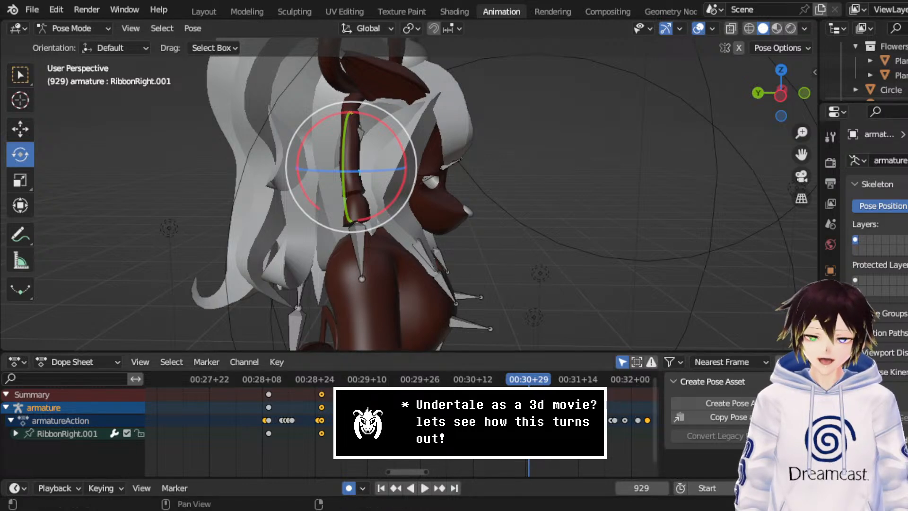
- Play on to frame 944 and rotate the ribbon bone into its next swing pose, checking it from the side
middle_drag(514, 250, 484, 257)
key(space)
key(space)
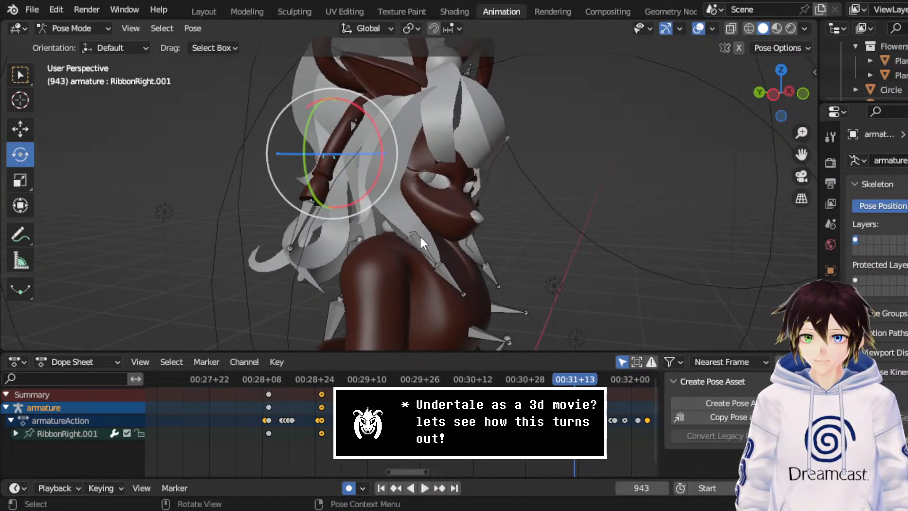
middle_drag(419, 235, 433, 168)
click(557, 381)
key(space)
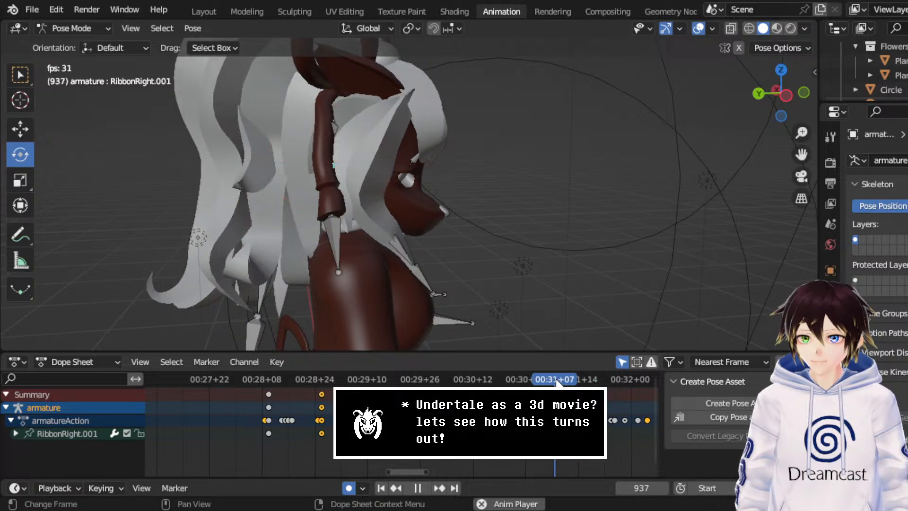
key(space)
middle_drag(378, 172, 294, 172)
drag(352, 176, 362, 155)
middle_drag(363, 155, 424, 189)
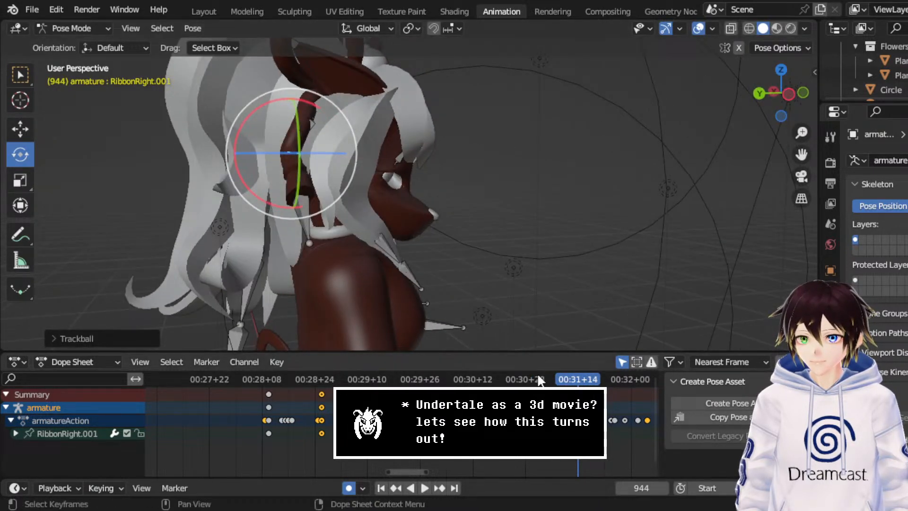
- Advance to frame 958 and adjust the ribbon bone's sideways swing with several trackball rotations from behind the character
key(Right)
key(Right)
key(Right)
key(Right)
key(Right)
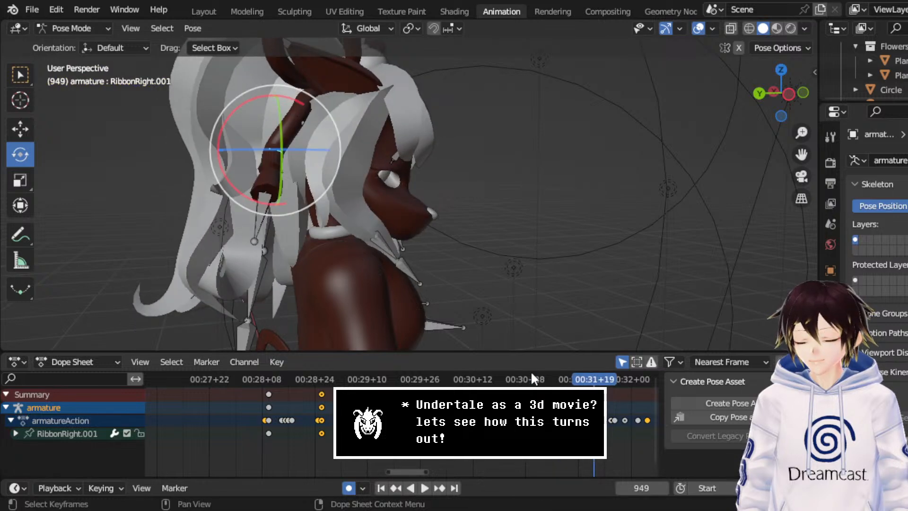
middle_drag(371, 238, 470, 239)
key(Right)
key(Right)
key(Right)
key(Right)
key(Right)
key(Right)
key(Right)
key(Right)
key(Right)
middle_drag(332, 224, 411, 190)
key(r)
key(r)
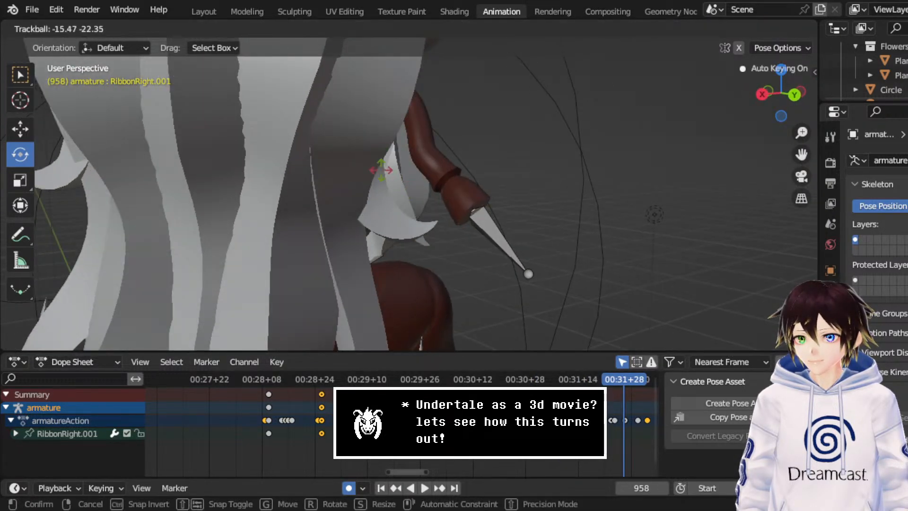
drag(381, 170, 381, 169)
drag(490, 181, 475, 203)
drag(431, 179, 425, 174)
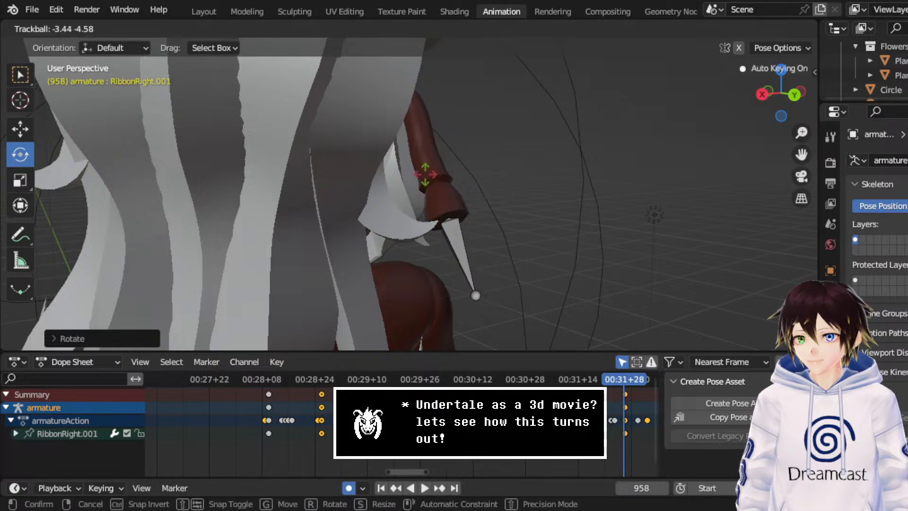
click(458, 177)
- Rotate the ribbon bone further at frame 958 while checking its backward swing from the side
middle_drag(458, 177, 288, 181)
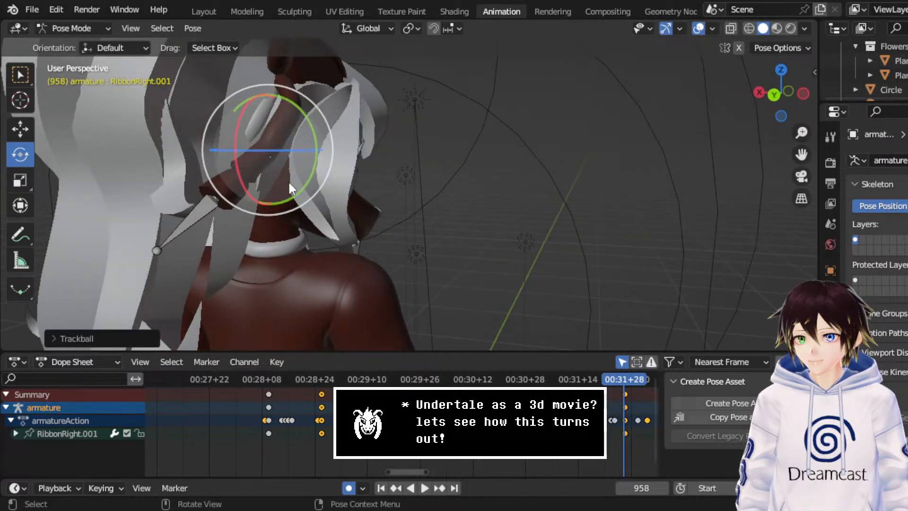
drag(330, 171, 322, 186)
mouse_move(321, 187)
middle_down()
mouse_move(384, 179)
mouse_move(373, 169)
mouse_move(270, 169)
mouse_move(312, 173)
middle_up()
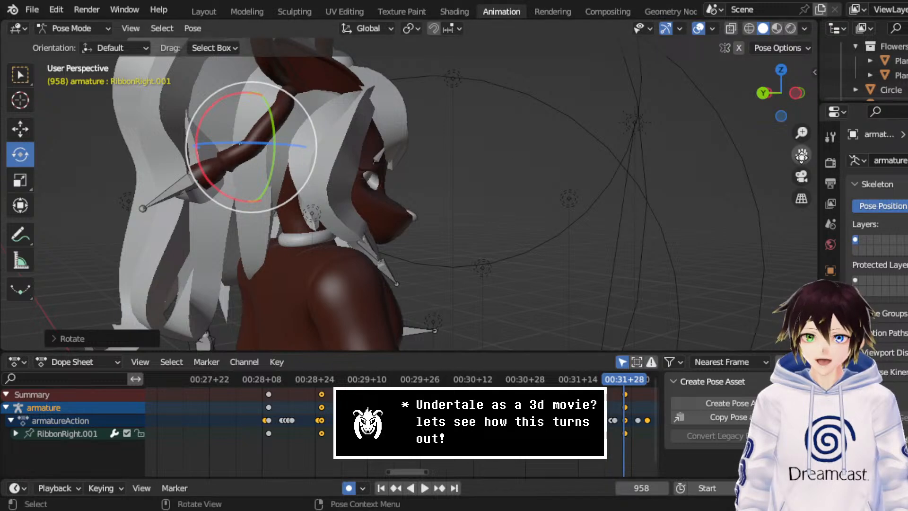
- Replay the ribbon swing from the side, from around frame 931 through frame 977
drag(802, 156, 904, 199)
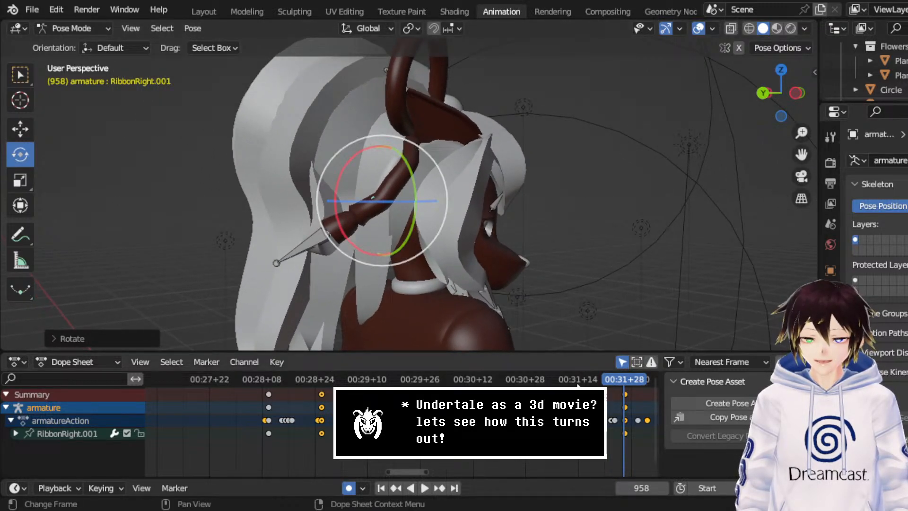
drag(578, 384, 536, 382)
key(space)
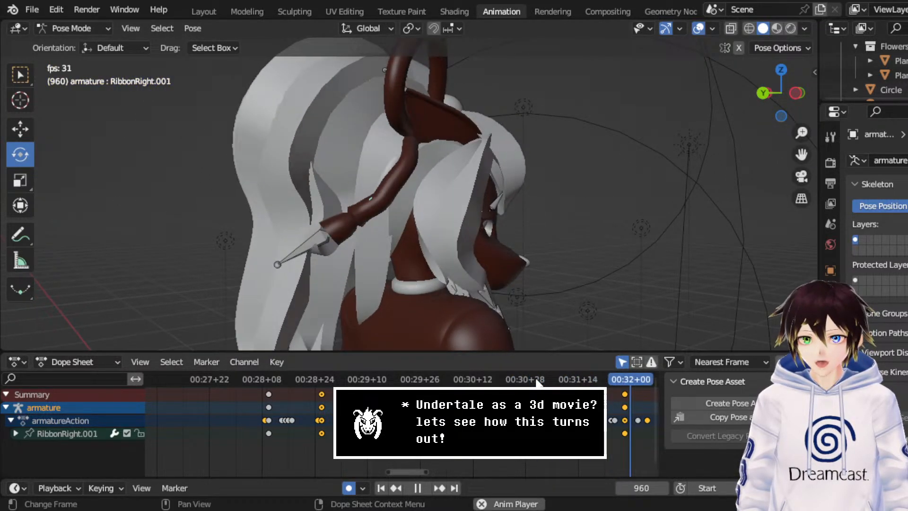
key(space)
key(space)
key(space)
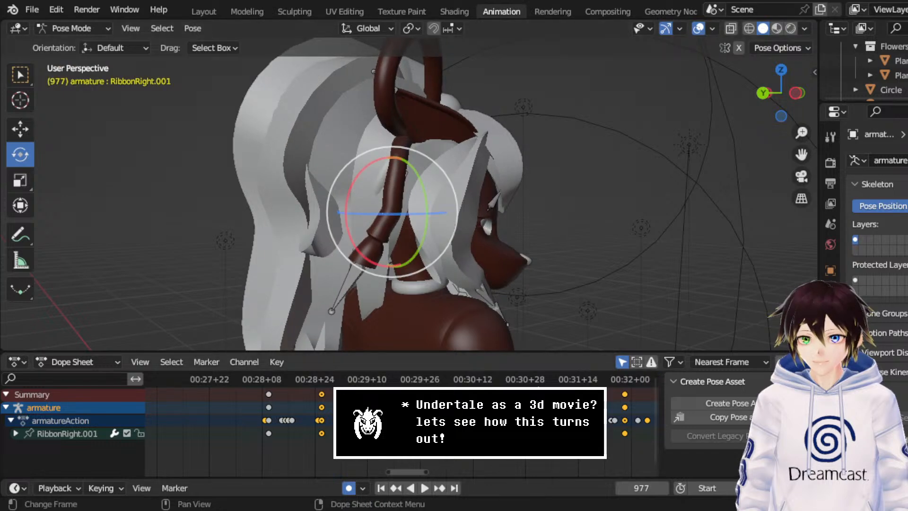
- Replay the swing up to frame 979 and paste the copied pose onto the ribbon bone there
middle_drag(538, 388, 356, 391)
click(348, 386)
key(space)
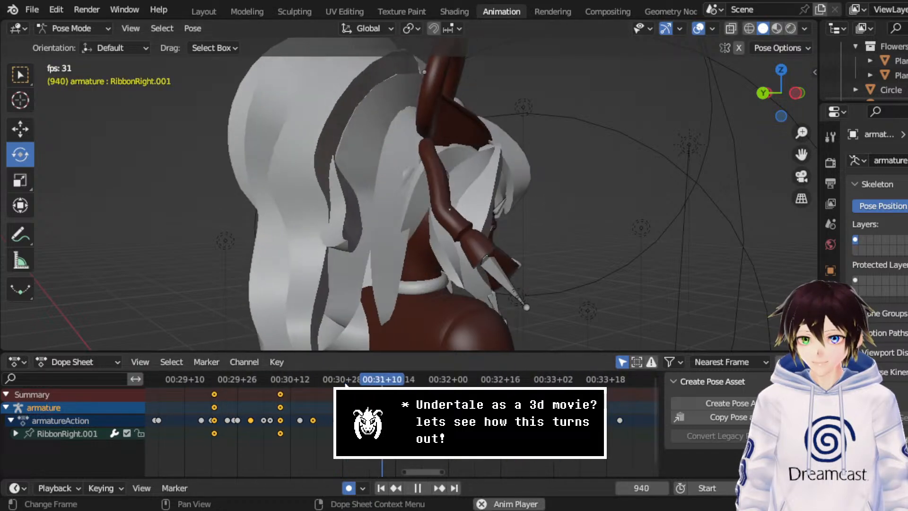
key(space)
key(space)
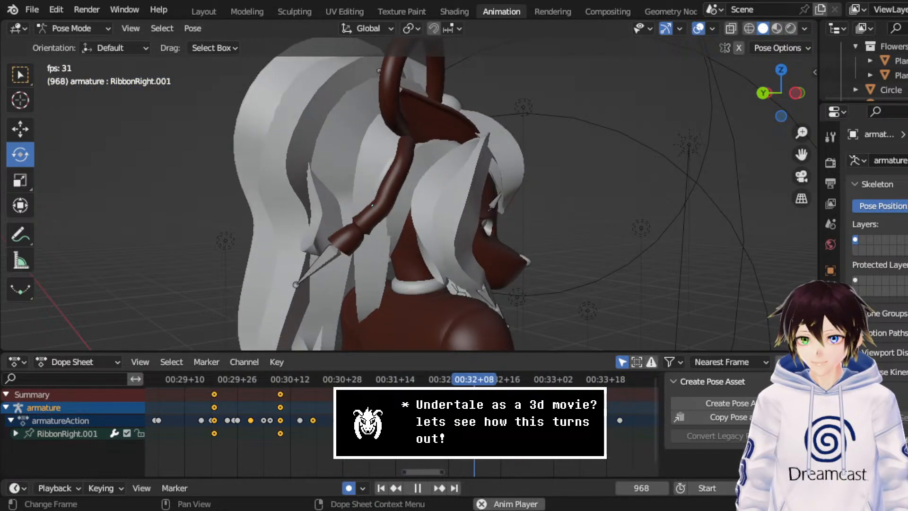
key(space)
right_click(507, 236)
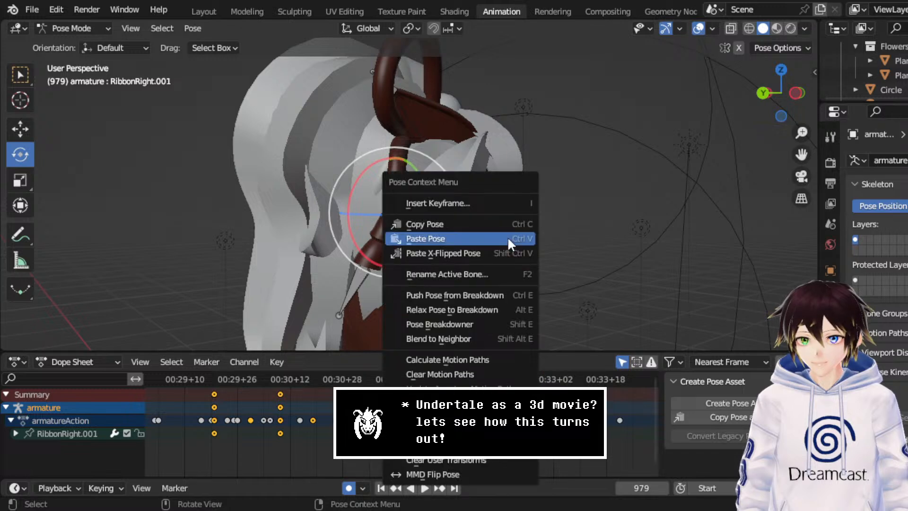
click(507, 236)
- Play from frame 928 on to frame 1007 and rotate the ribbon bone slightly to set its settling pose
drag(481, 381, 375, 381)
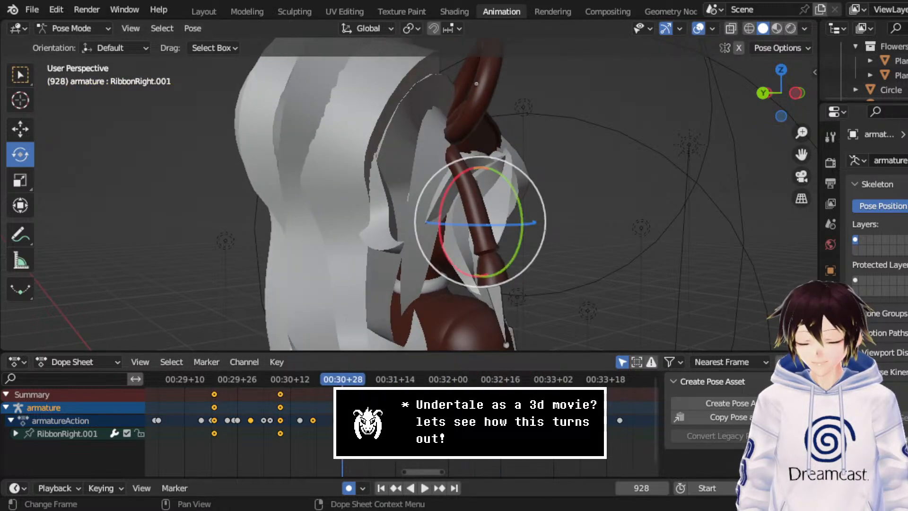
key(space)
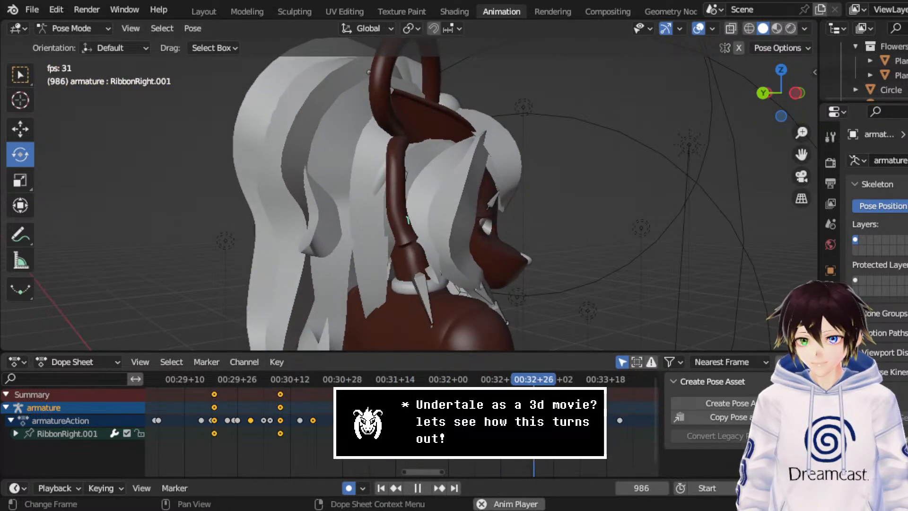
key(space)
key(space)
key(space)
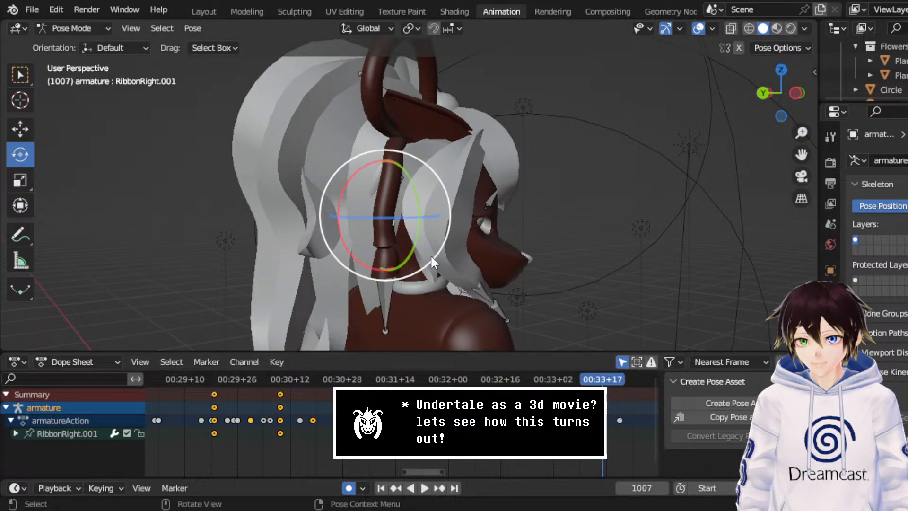
mouse_move(432, 258)
mouse_down()
mouse_move(417, 270)
mouse_move(426, 265)
mouse_up()
- Play on to frame 1023, select the new ribbon keyframes in the Dope Sheet and change their handle type
middle_drag(426, 265, 431, 363)
key(space)
key(space)
drag(412, 433, 376, 394)
right_click(376, 394)
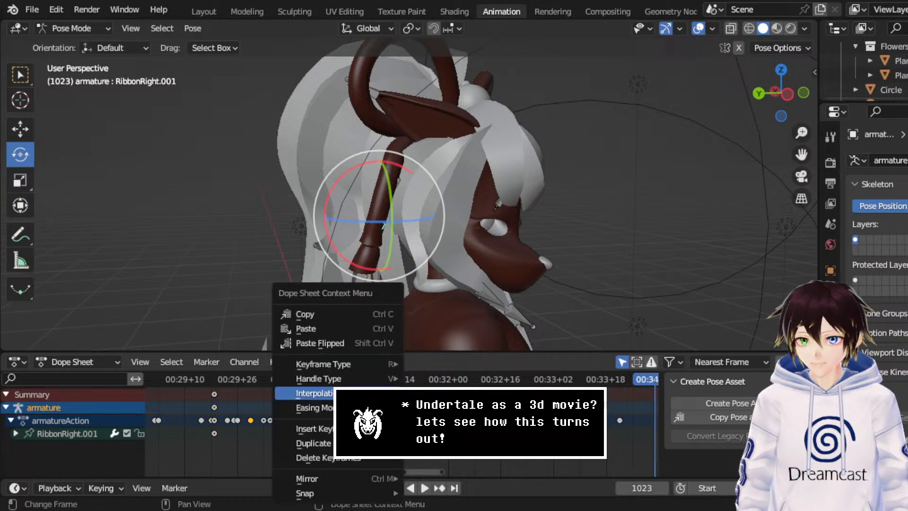
mouse_move(359, 384)
click(435, 378)
- Replay the smoothed ribbon motion from frame 904 through frame 1017
click(265, 376)
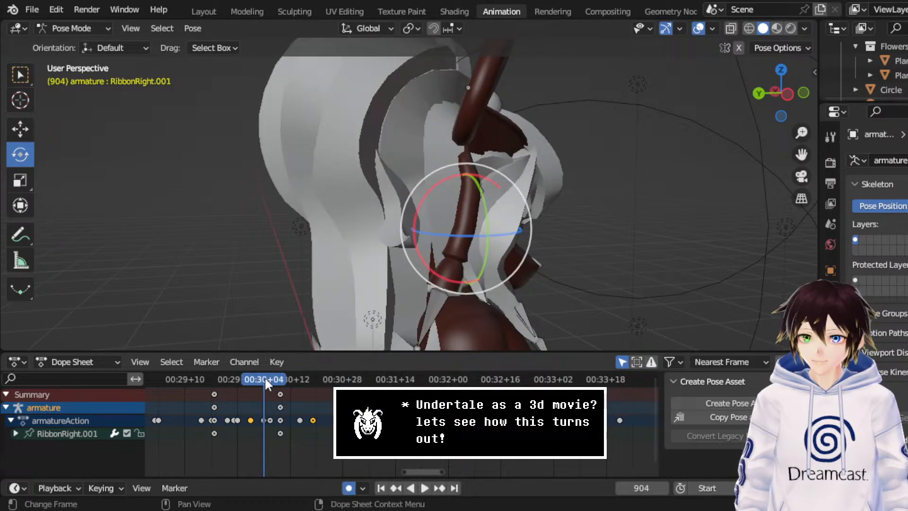
key(space)
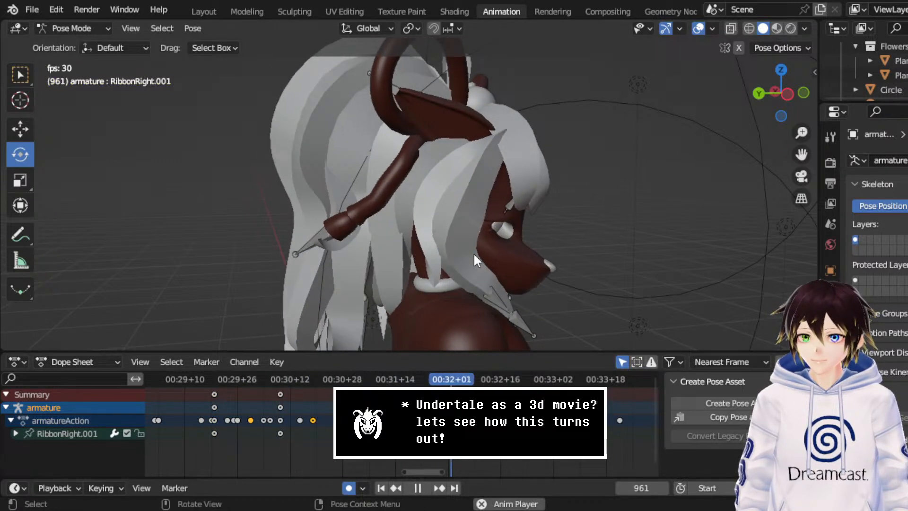
key(space)
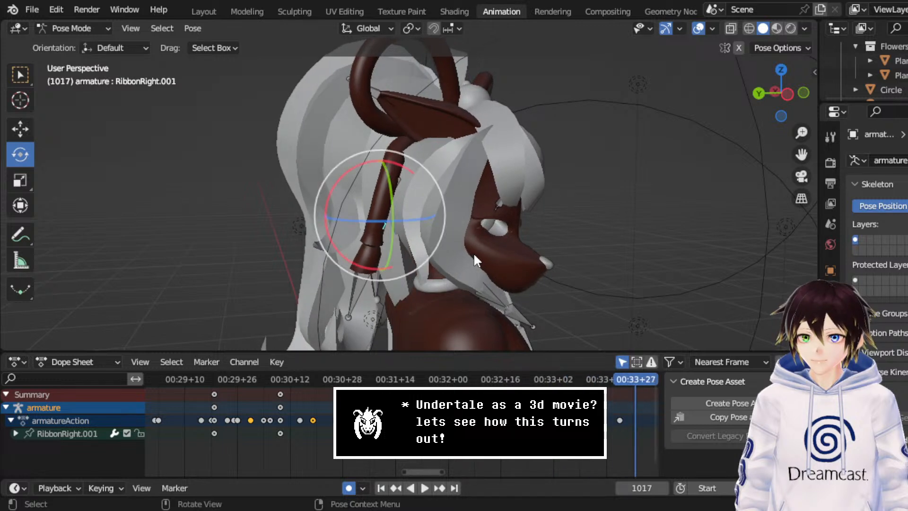
- Save the animation file and bring the following keyframes into view in the Dope Sheet
key(ctrl+s)
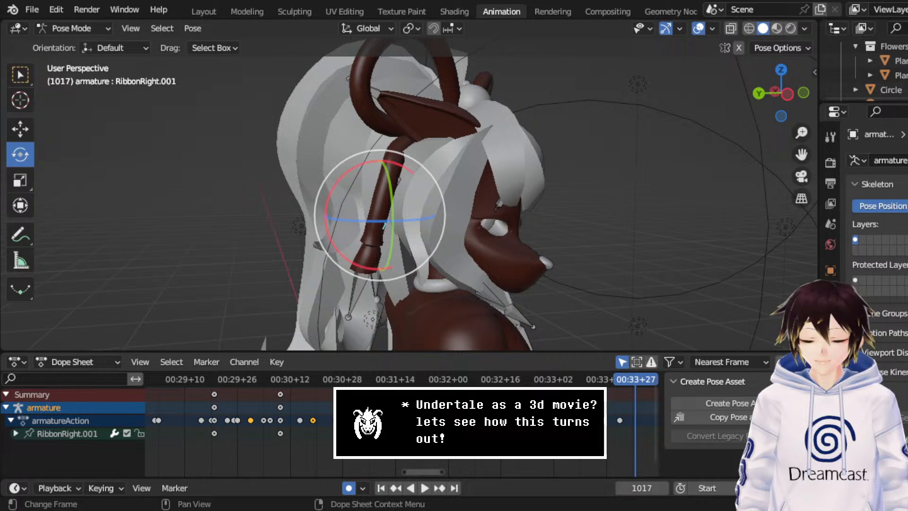
middle_drag(464, 422, 301, 420)
key(ctrl+s)
middle_drag(440, 420, 380, 420)
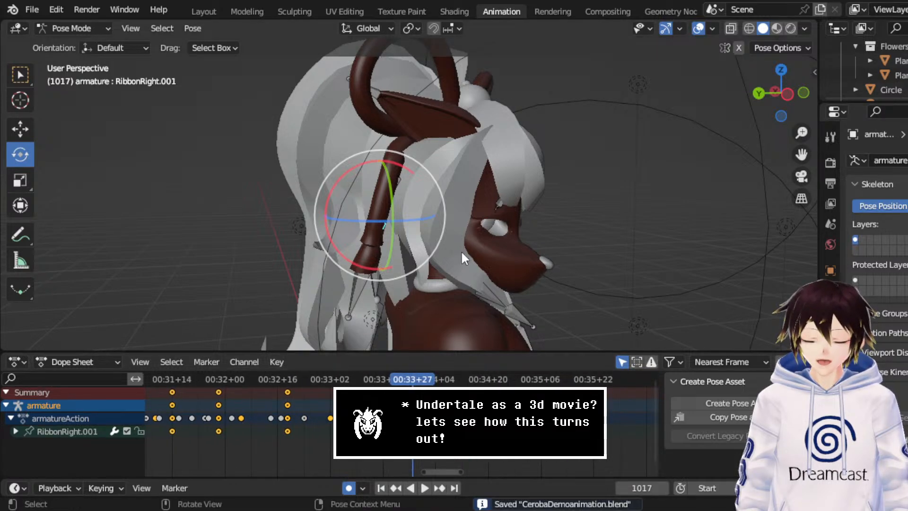
- Play on to the next head movement and insert a keyframe for the ribbon bone at frame 1108
middle_drag(461, 251, 390, 252)
key(space)
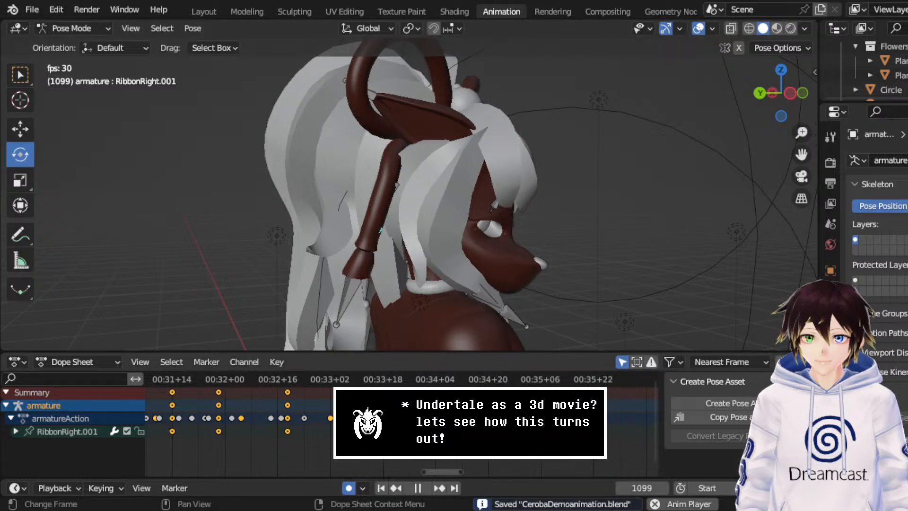
key(space)
middle_drag(536, 423, 340, 420)
scroll(341, 420, down, 3)
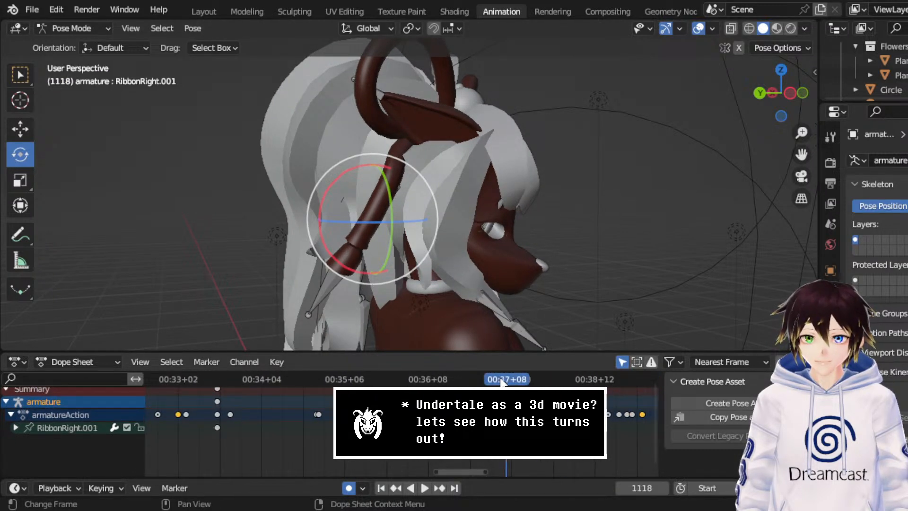
drag(501, 380, 480, 381)
right_click(487, 218)
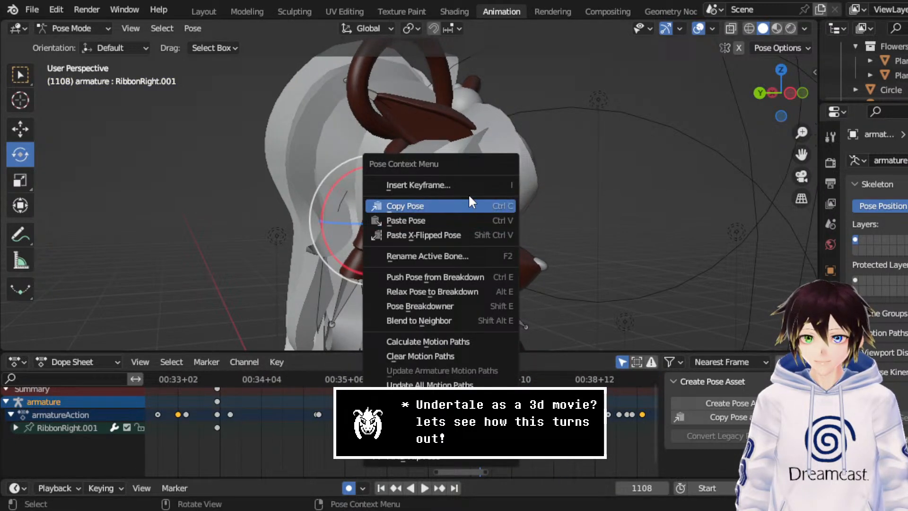
click(443, 185)
click(442, 185)
- Play on to frame 1121 and rotate the ribbon bone backward with a trackball rotation
key(space)
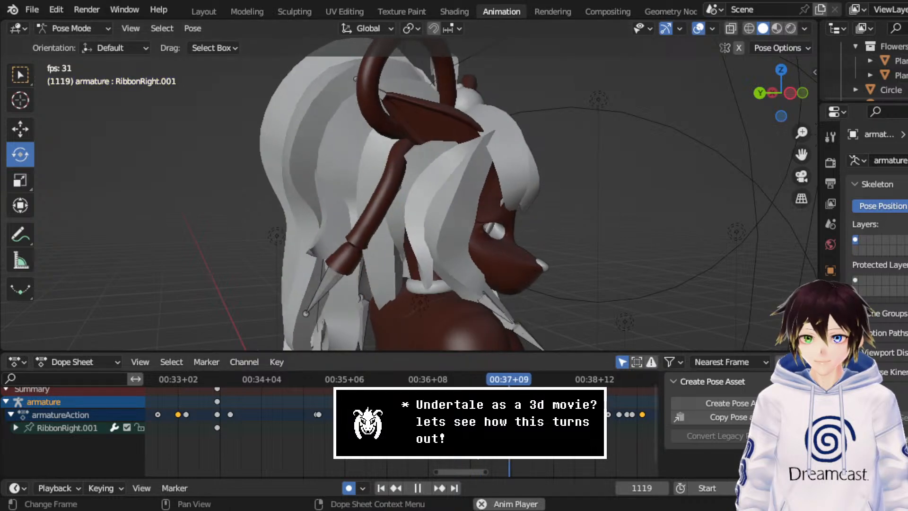
key(space)
middle_drag(430, 290, 506, 270)
drag(425, 241, 425, 227)
middle_drag(425, 227, 293, 220)
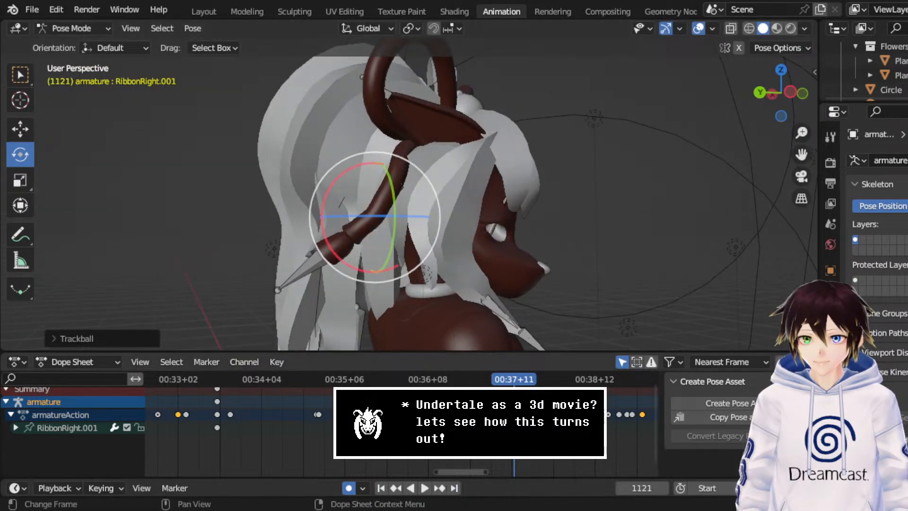
- Replay the new swing, continue to frame 1158 and rotate the ribbon bone forward from several view angles
click(483, 379)
key(space)
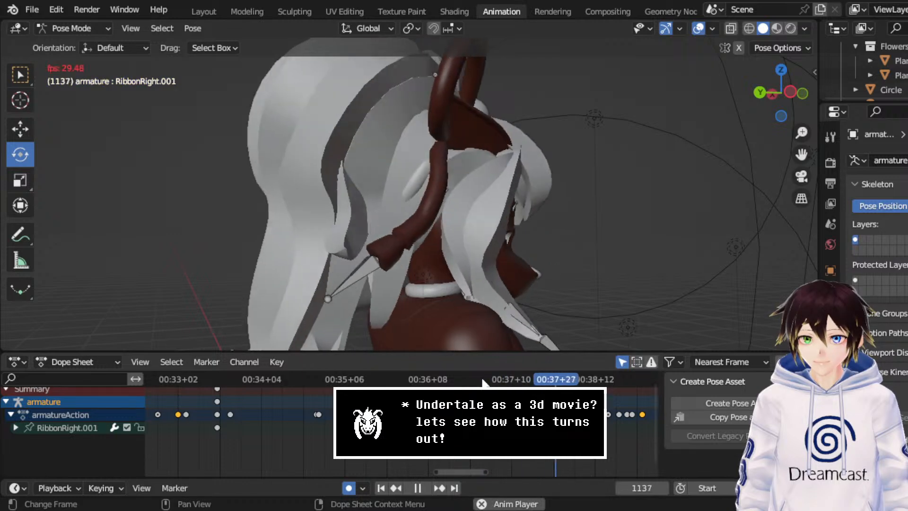
key(space)
middle_drag(450, 228, 421, 232)
key(space)
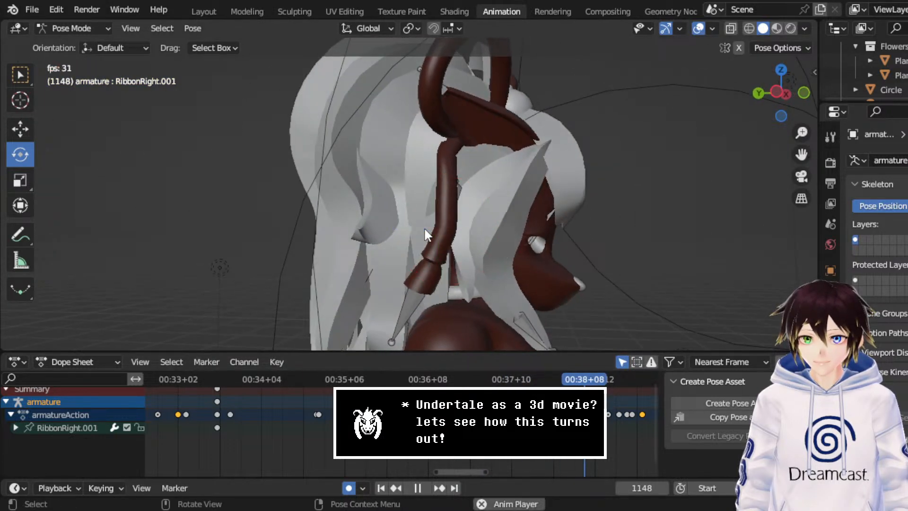
key(space)
drag(536, 267, 551, 252)
middle_drag(551, 251, 441, 245)
drag(440, 245, 399, 240)
middle_drag(399, 246, 520, 245)
- Replay the swing on to frame 1185 and rotate the ribbon bone there, checking it from behind
click(471, 379)
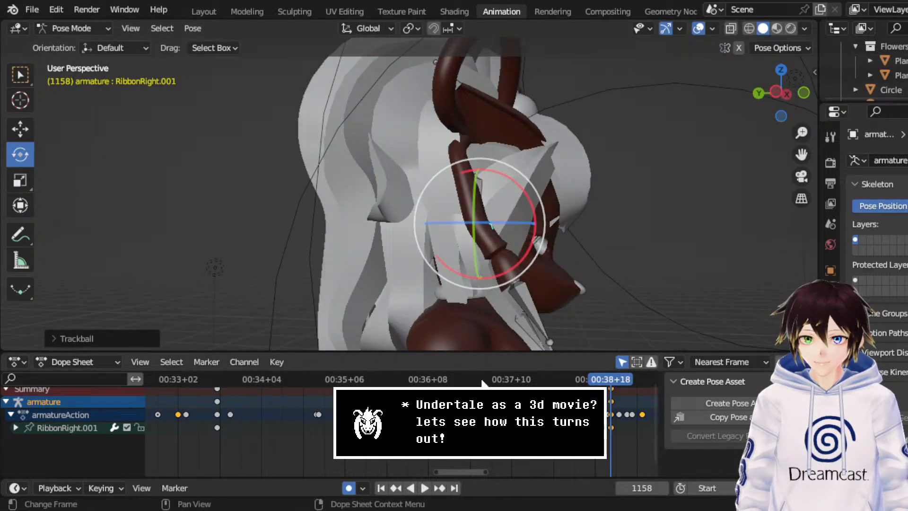
key(space)
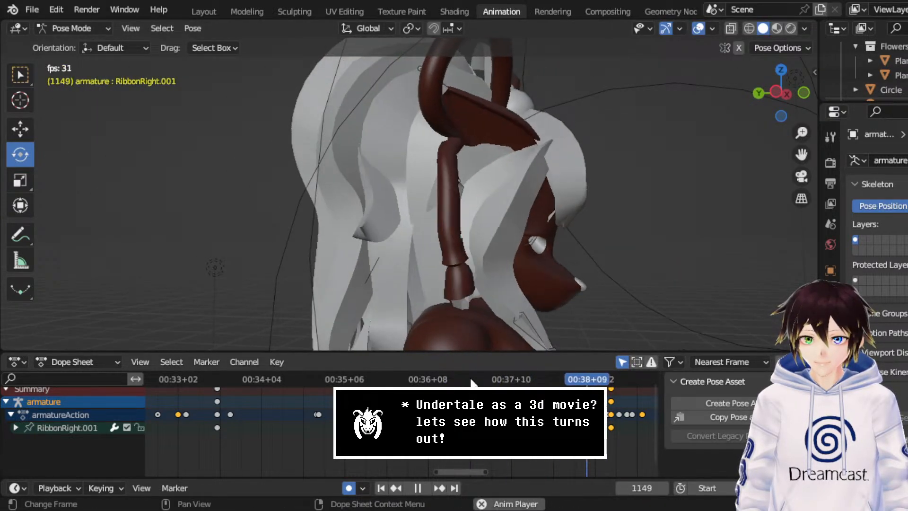
key(space)
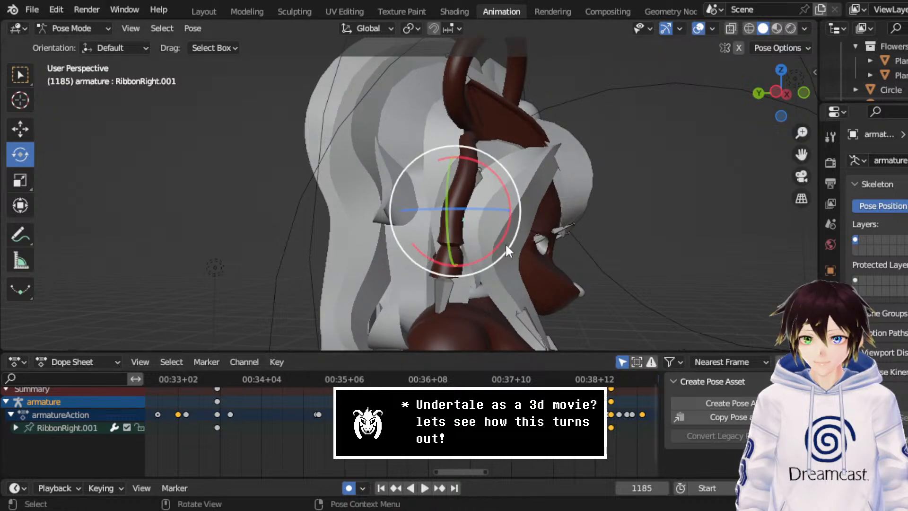
drag(505, 243, 498, 271)
middle_drag(498, 270, 621, 265)
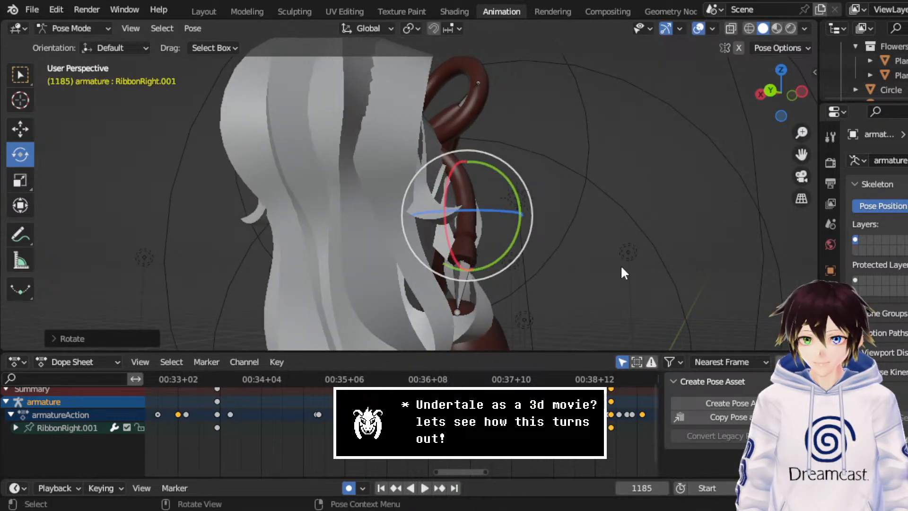
- Replay the last swing on to frame 1204 and rotate the ribbon bone there, checking it from the front
middle_drag(611, 401, 446, 407)
click(297, 385)
key(space)
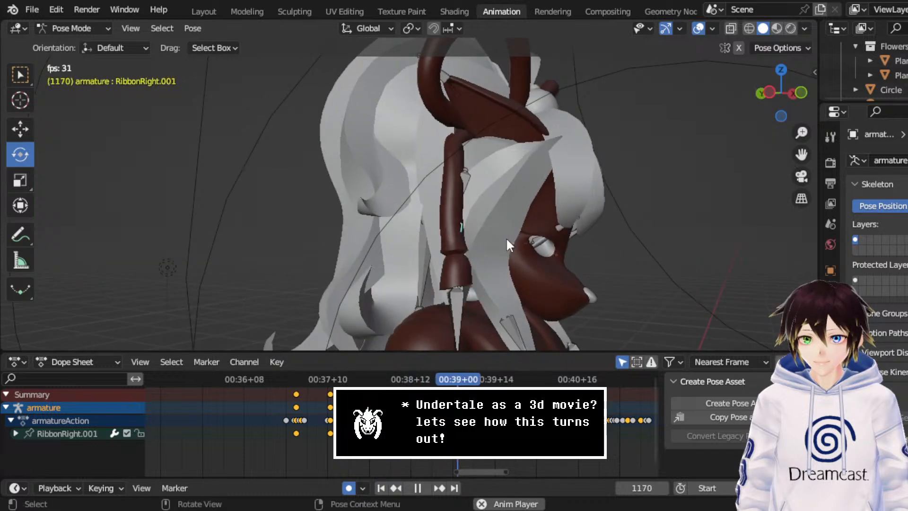
key(space)
middle_drag(549, 267, 536, 275)
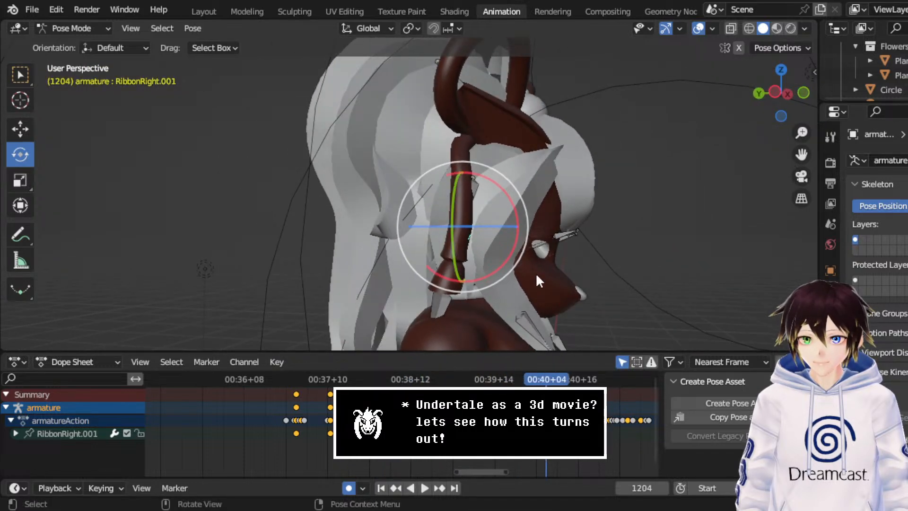
drag(511, 275, 542, 266)
middle_drag(542, 266, 435, 258)
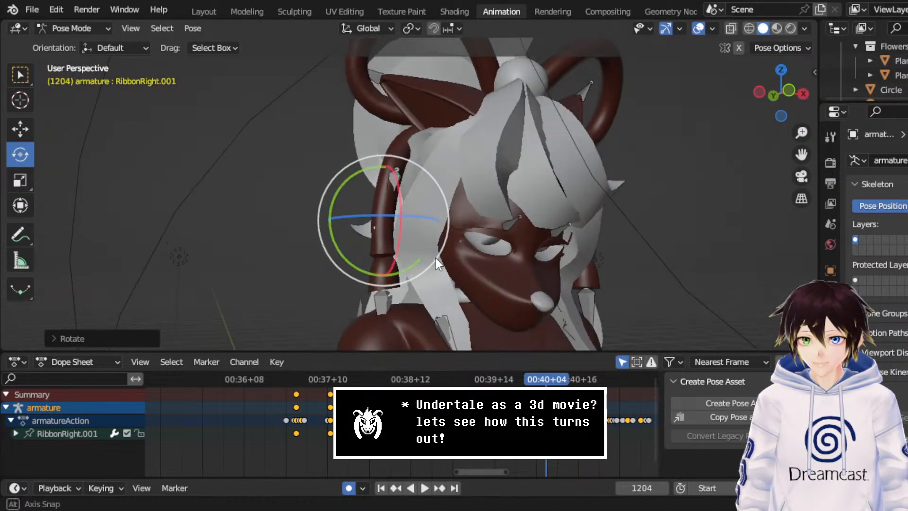
- Change the handle type of the selected ribbon keyframes, replay the swing and save the animation file
right_click(298, 365)
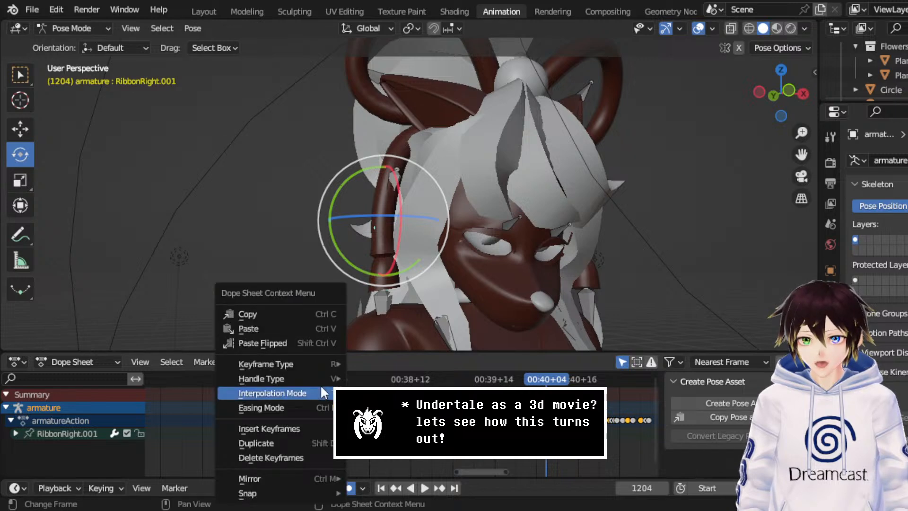
mouse_move(310, 381)
click(373, 378)
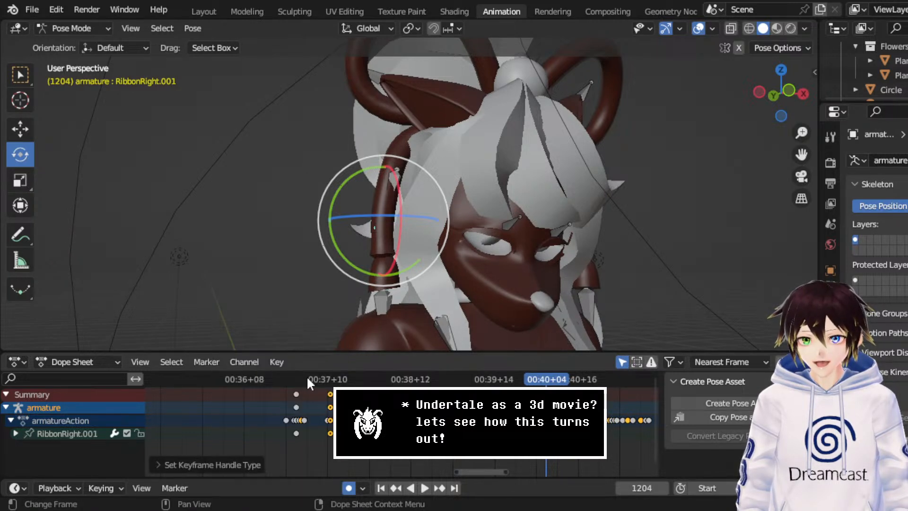
key(space)
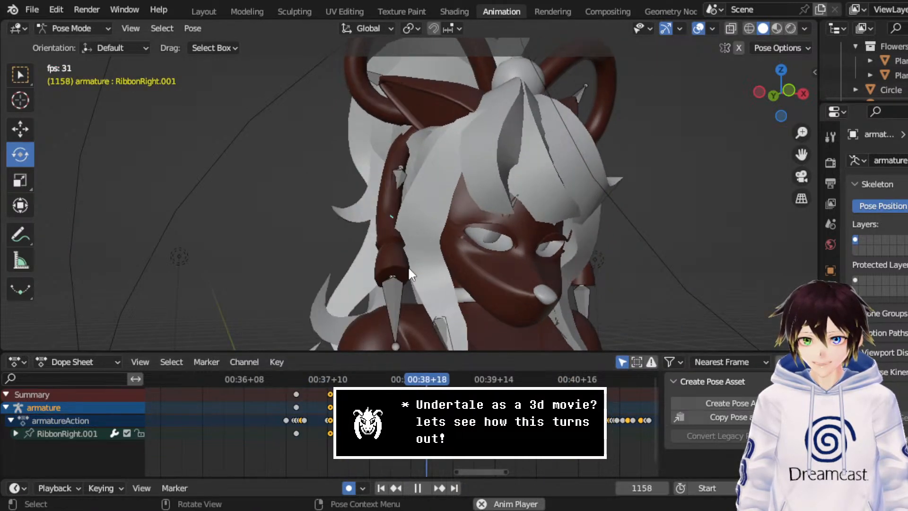
key(space)
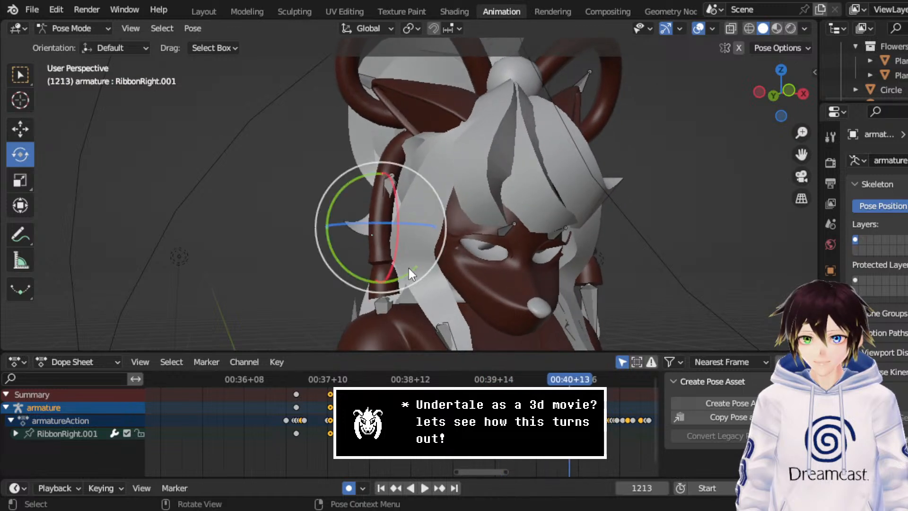
key(ctrl+s)
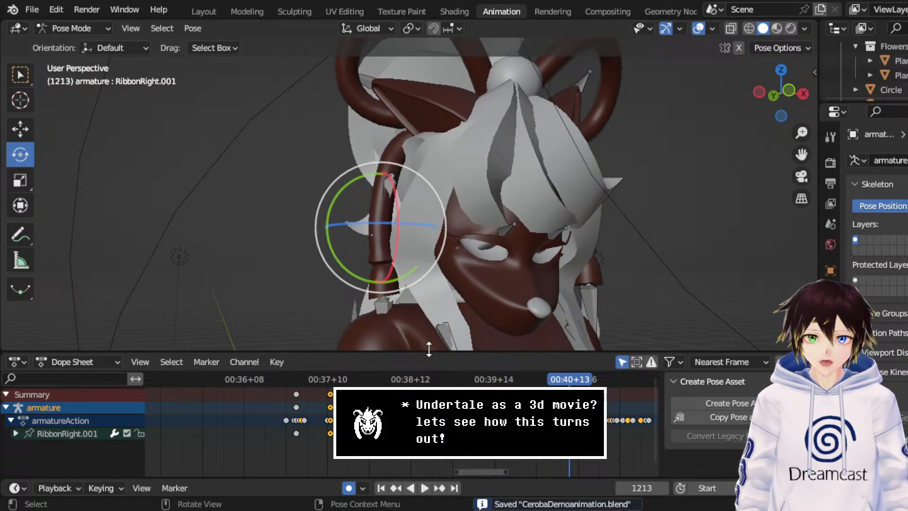
- Play on to the next head movement and insert a keyframe for the ribbon bone at frame 1224
middle_drag(427, 440, 297, 439)
key(space)
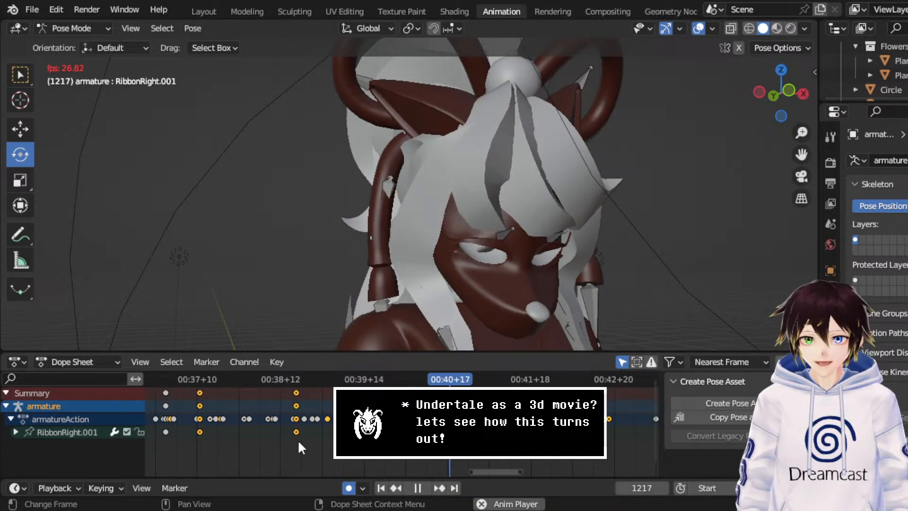
middle_drag(452, 277, 478, 239)
key(space)
click(444, 380)
key(space)
key(space)
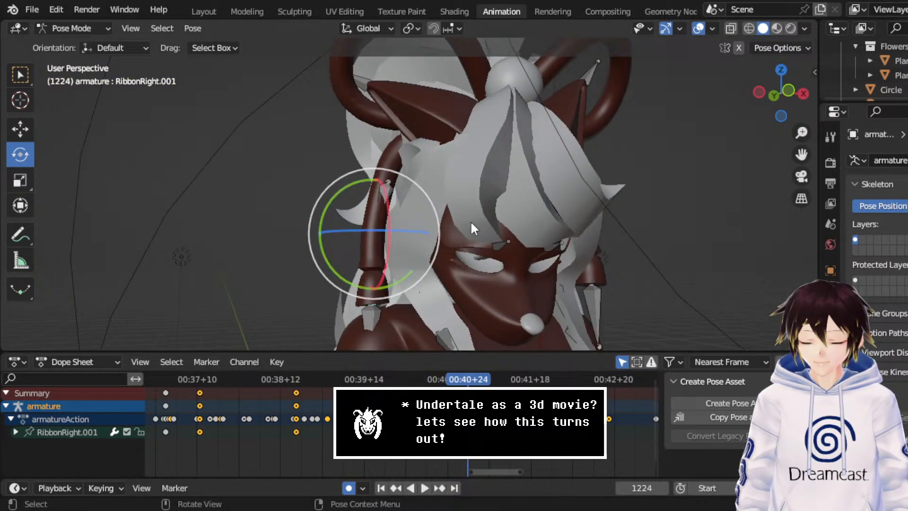
right_click(470, 208)
click(471, 209)
click(472, 209)
- Play on to frame 1232 and rotate the ribbon bone outward, away from the face, with a trackball rotation
key(space)
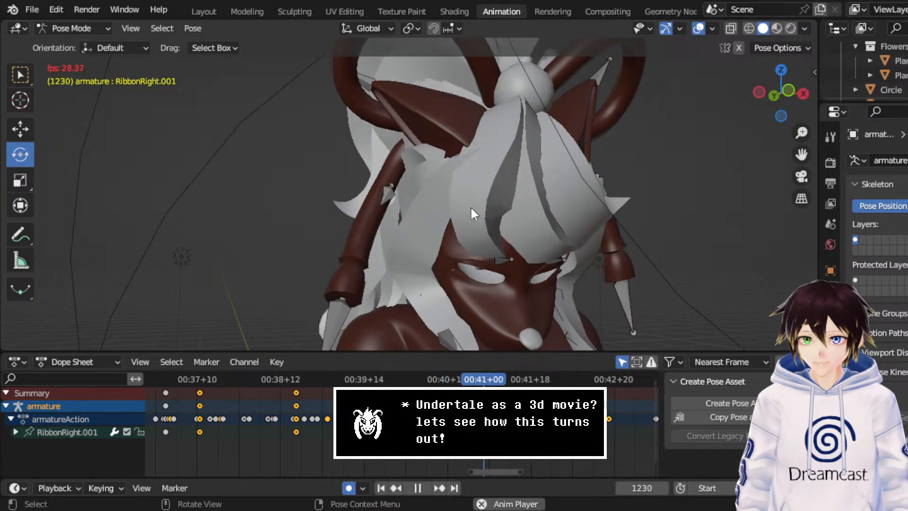
key(space)
drag(424, 208, 440, 227)
middle_drag(440, 227, 467, 248)
mouse_move(469, 242)
mouse_down()
mouse_move(480, 245)
mouse_move(472, 234)
mouse_up()
middle_drag(473, 234, 449, 265)
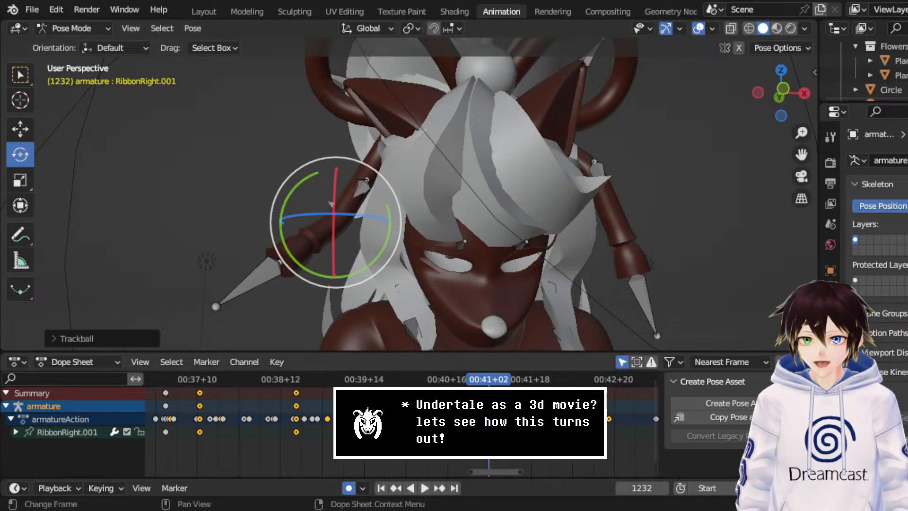
- Replay the outward ribbon swing from about frame 1225 to check its motion
click(468, 380)
key(space)
key(space)
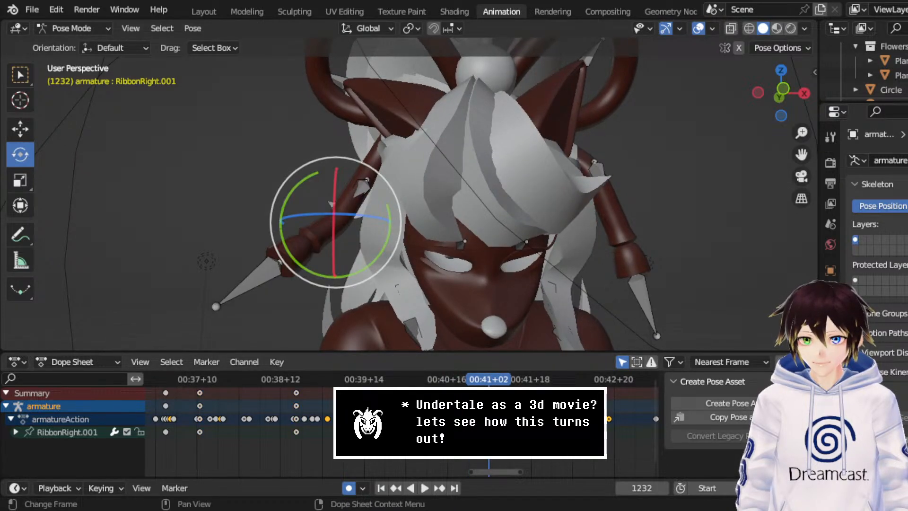
drag(489, 394, 494, 393)
click(466, 380)
key(space)
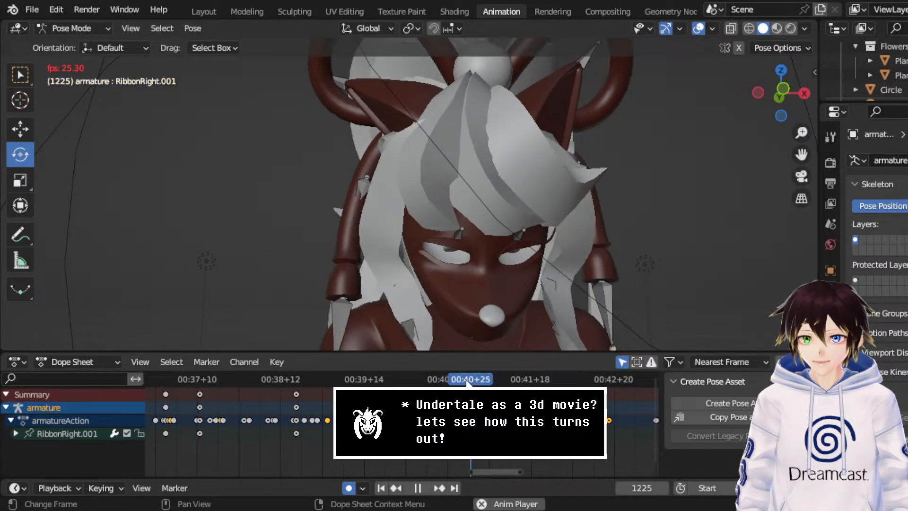
key(space)
key(space)
key(space)
- Rotate the ribbon bone at frame 1249 from several view angles to shape its swing back
middle_drag(377, 261, 565, 251)
key(space)
drag(525, 245, 516, 267)
middle_drag(516, 267, 464, 230)
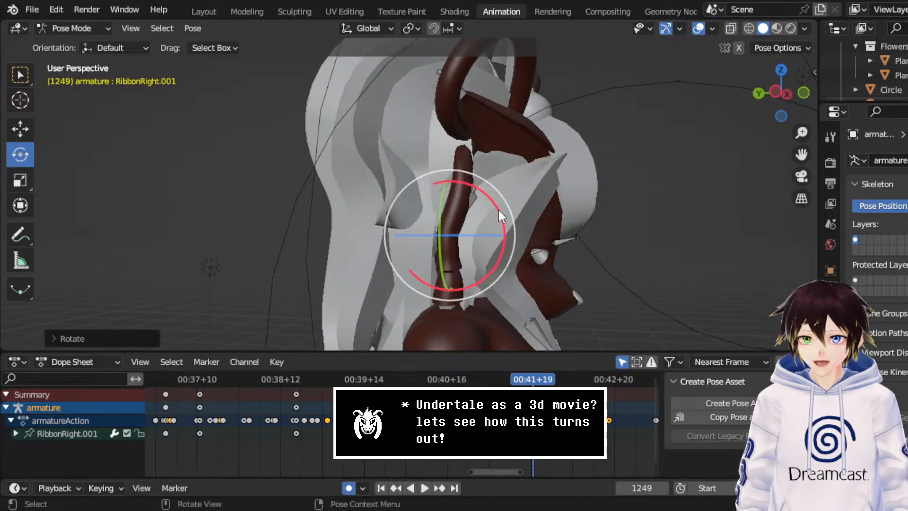
drag(497, 208, 482, 228)
middle_drag(482, 228, 451, 230)
- Replay the return swing, continue to frame 1267 and rotate the ribbon bone there
click(469, 381)
key(space)
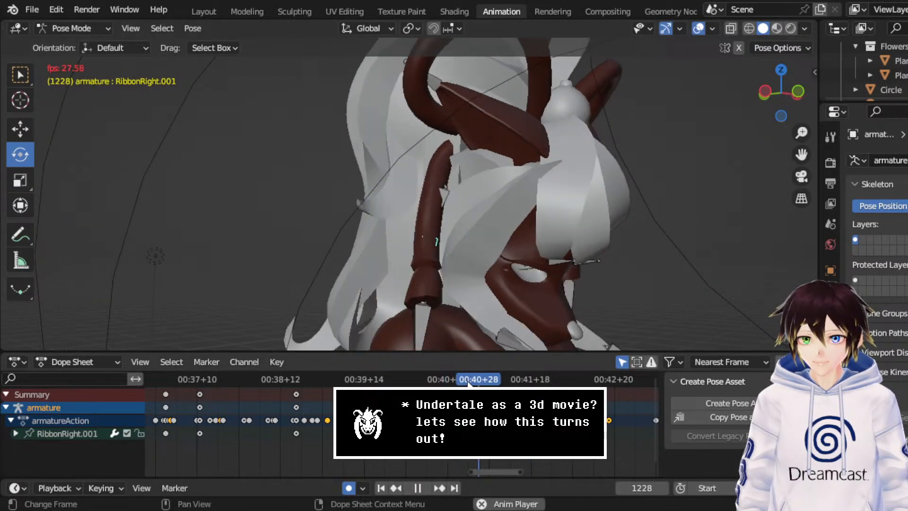
key(space)
key(space)
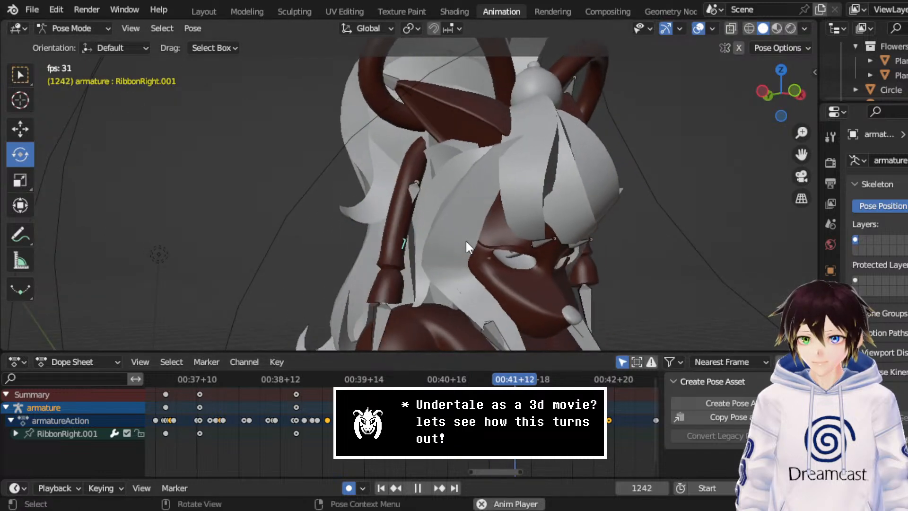
key(space)
middle_drag(467, 246, 415, 246)
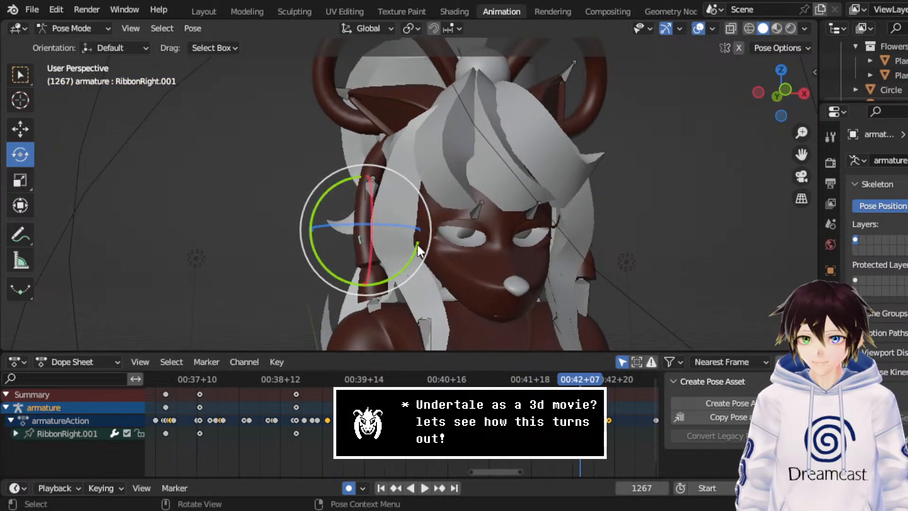
drag(430, 240, 425, 253)
middle_drag(426, 253, 407, 265)
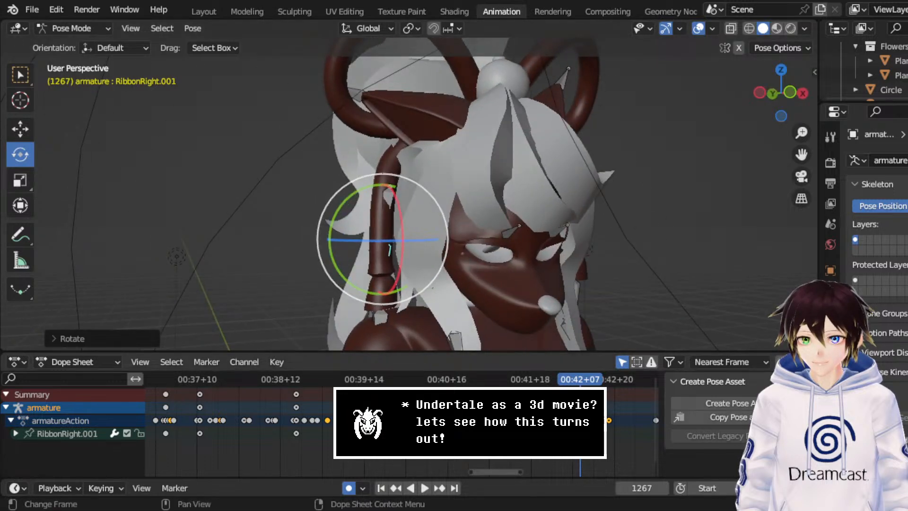
- Change the handle type of the selected ribbon keyframes and play the smoothed swing on to frame 1310
right_click(471, 393)
mouse_move(473, 381)
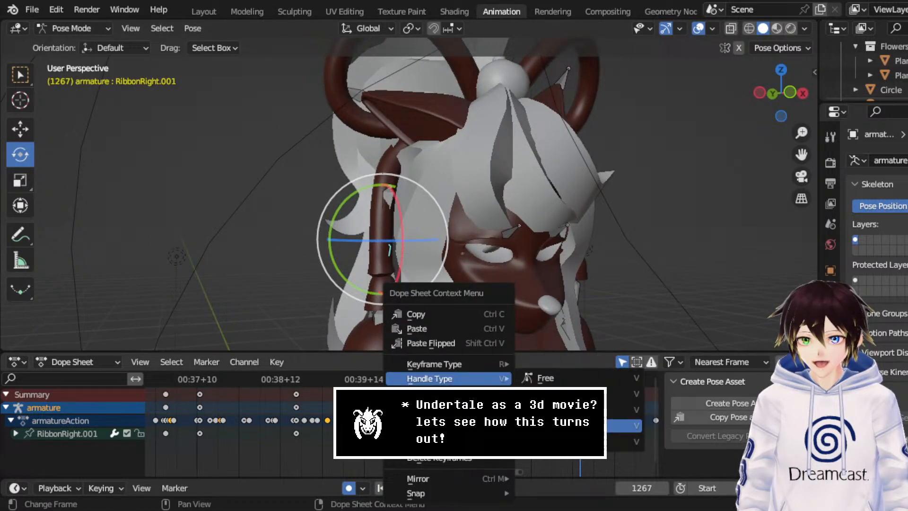
click(615, 425)
key(space)
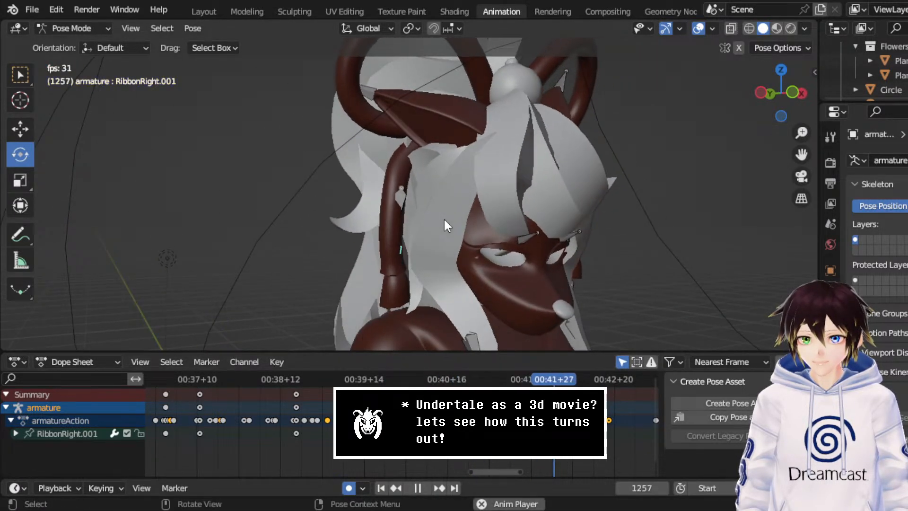
middle_drag(463, 207, 498, 211)
key(space)
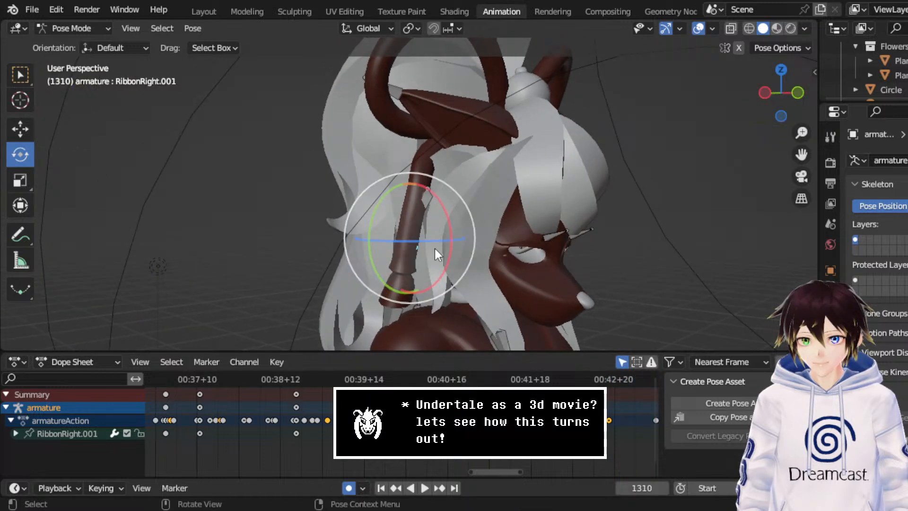
- Rotate the ribbon bone at frame 1310 from a side view
middle_drag(435, 249, 466, 251)
middle_drag(567, 426, 405, 420)
middle_drag(461, 265, 494, 268)
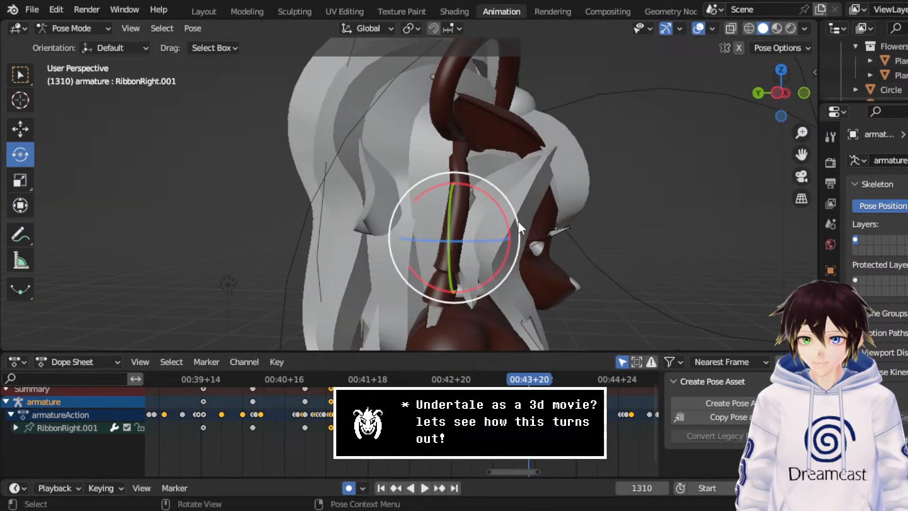
drag(514, 212, 493, 199)
- Replay the last swing and move the newest ribbon keyframe 16 frames earlier, to frame 1294
drag(412, 377, 370, 375)
key(space)
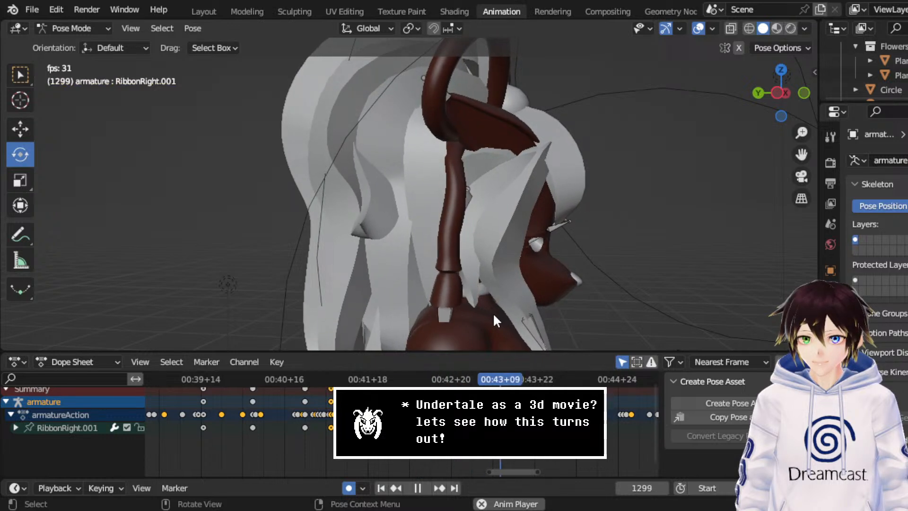
key(space)
key(g)
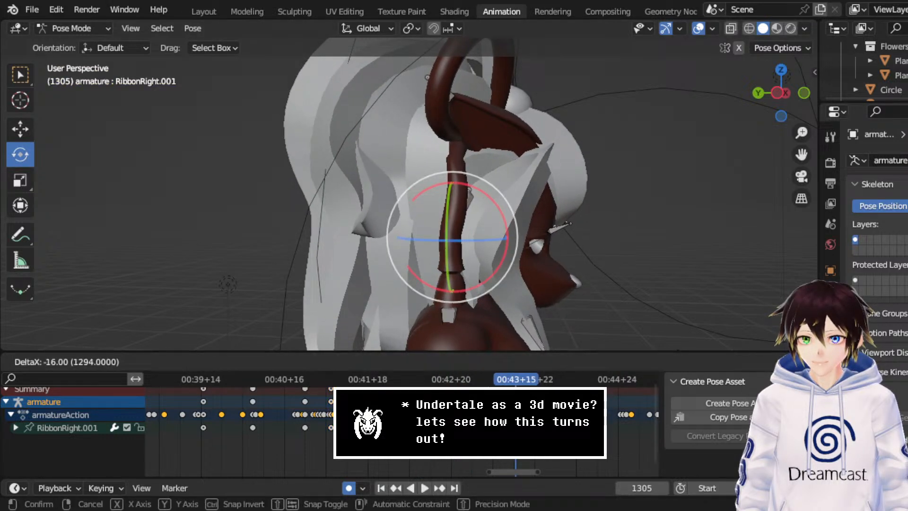
click(384, 407)
click(382, 402)
- Change the handle type of the moved ribbon keyframe, replay the swing and save the animation file
right_click(382, 395)
mouse_move(381, 379)
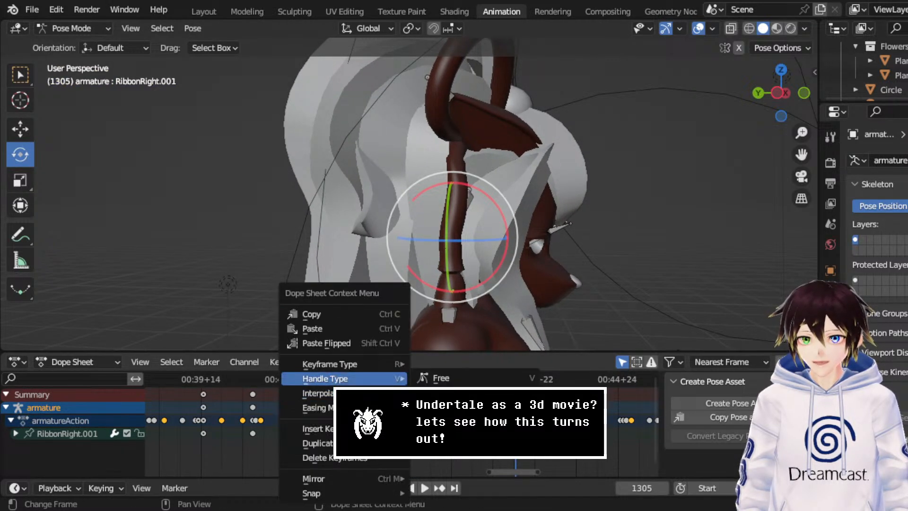
click(441, 407)
key(space)
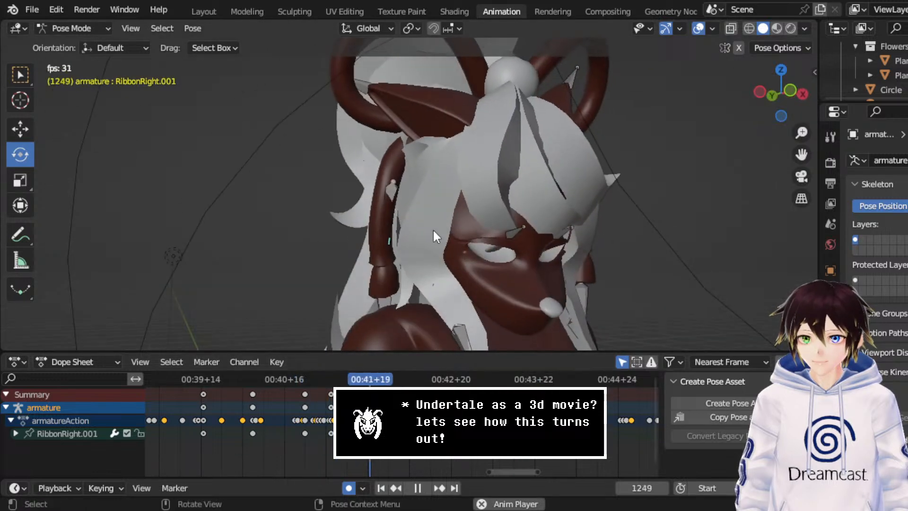
key(space)
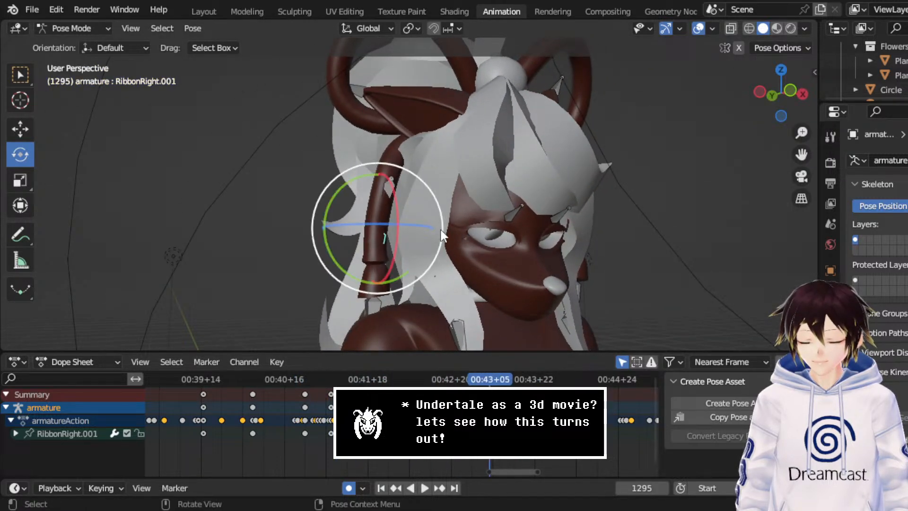
key(ctrl+s)
- Preview the next head movement up to frame 1331, examining the ribbon from the side
middle_drag(466, 265, 534, 288)
scroll(360, 422, down, 4)
middle_drag(520, 435, 360, 435)
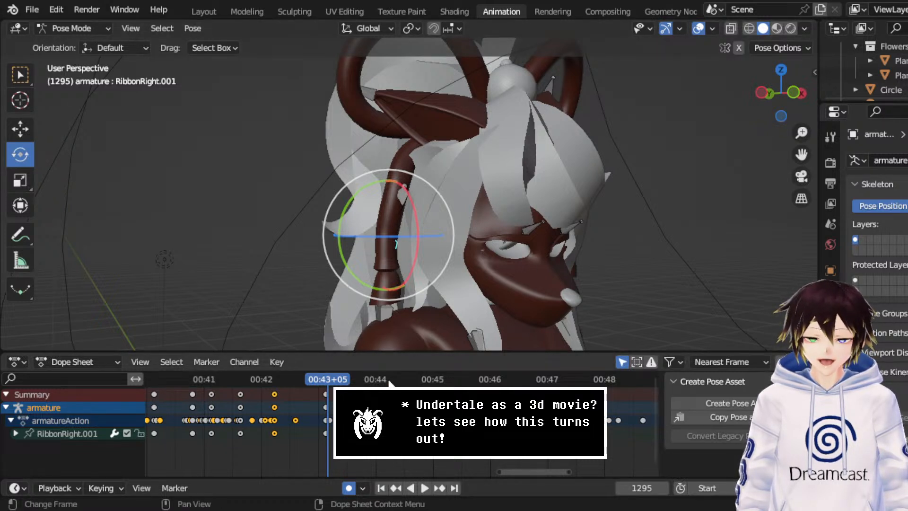
mouse_move(498, 238)
middle_down()
mouse_move(616, 237)
mouse_move(558, 250)
mouse_move(487, 244)
middle_up()
scroll(487, 244, up, 3)
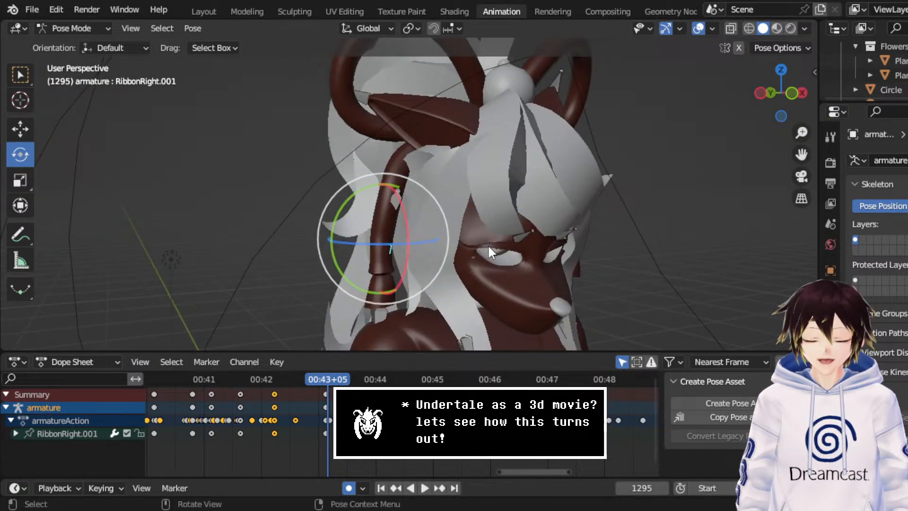
drag(801, 154, 776, 112)
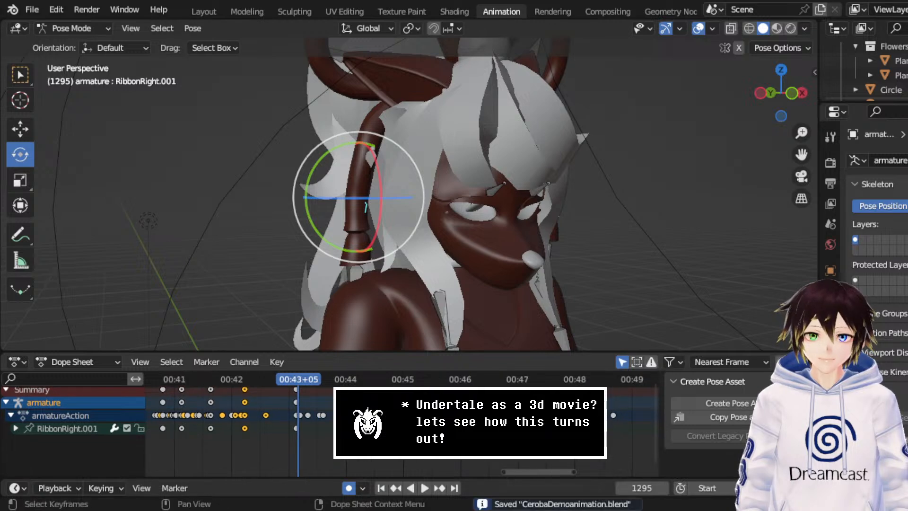
key(space)
key(space)
middle_drag(372, 242, 418, 243)
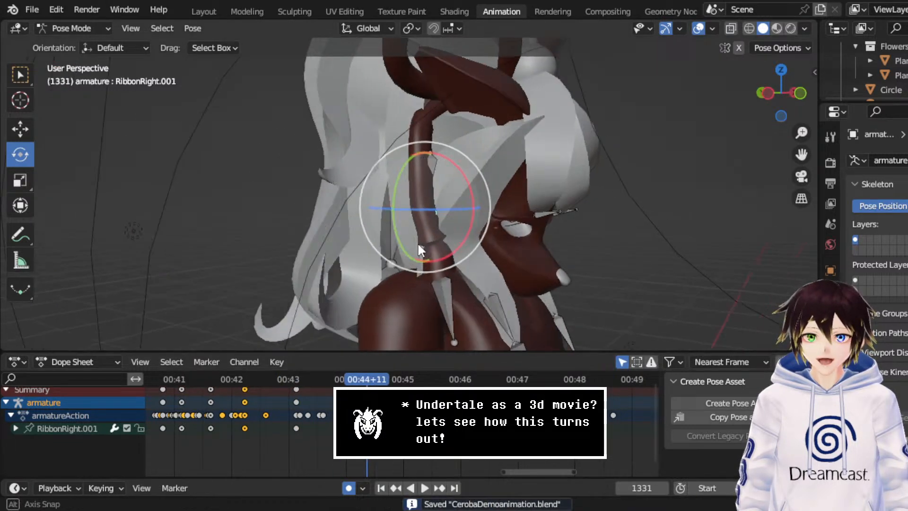
- Return to frame 1295, play on to frame 1312 and insert a keyframe for the ribbon bone
click(299, 383)
key(space)
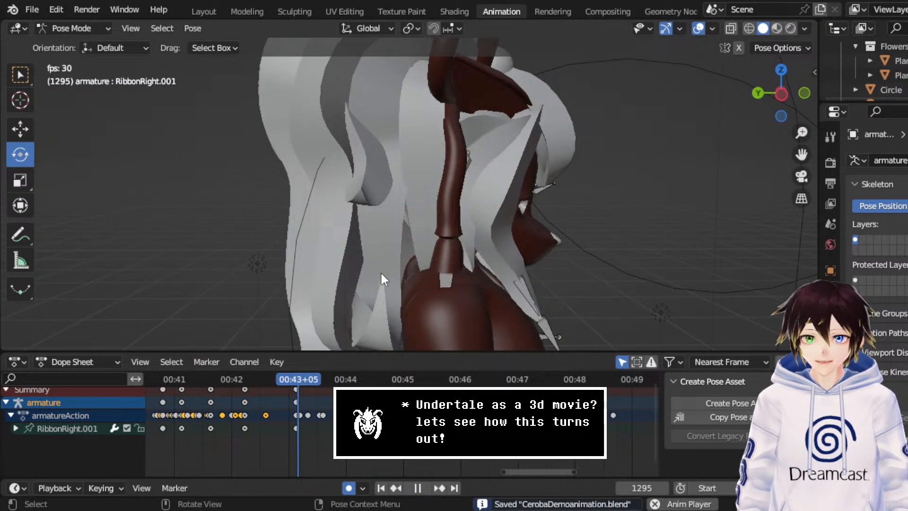
key(space)
middle_drag(429, 272, 407, 267)
key(space)
key(space)
right_click(442, 215)
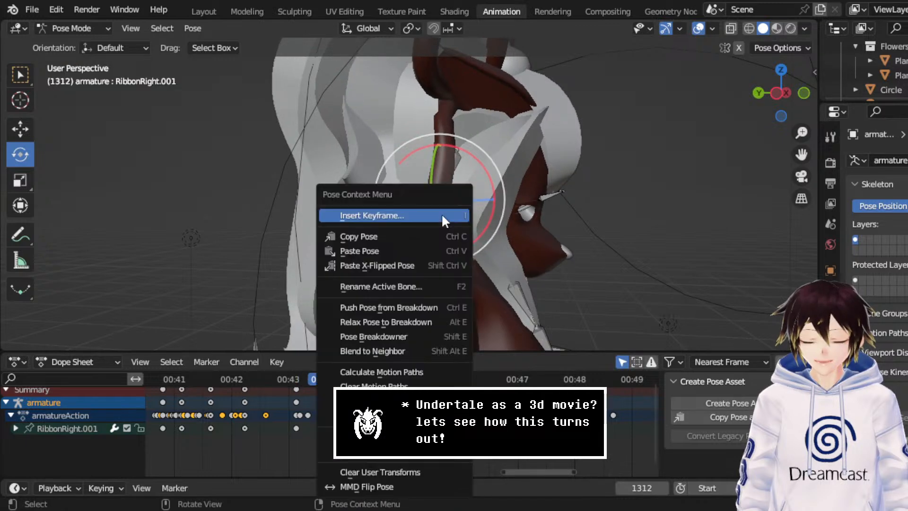
click(441, 214)
click(441, 215)
- Try rotating the ribbon bone backward at frame 1326 and replay the swing from frame 1310 to 1340
key(space)
key(space)
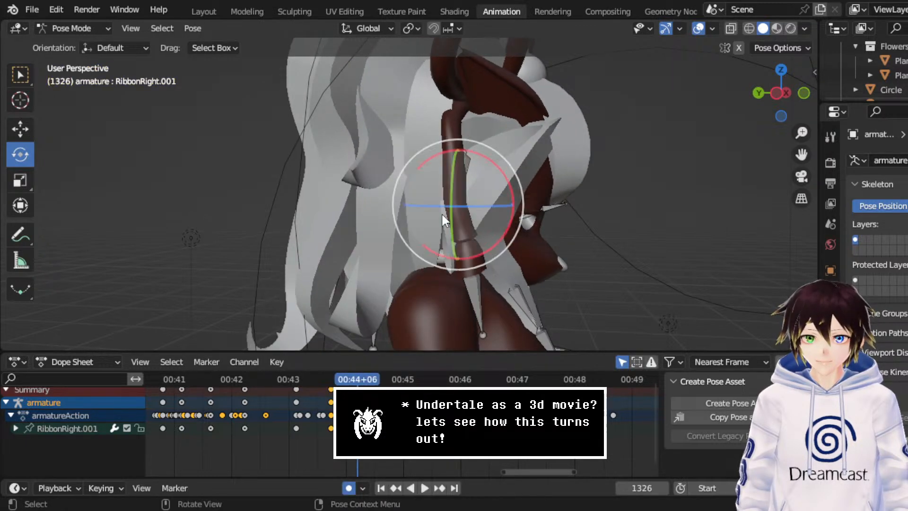
drag(522, 194, 526, 218)
middle_drag(442, 323, 431, 326)
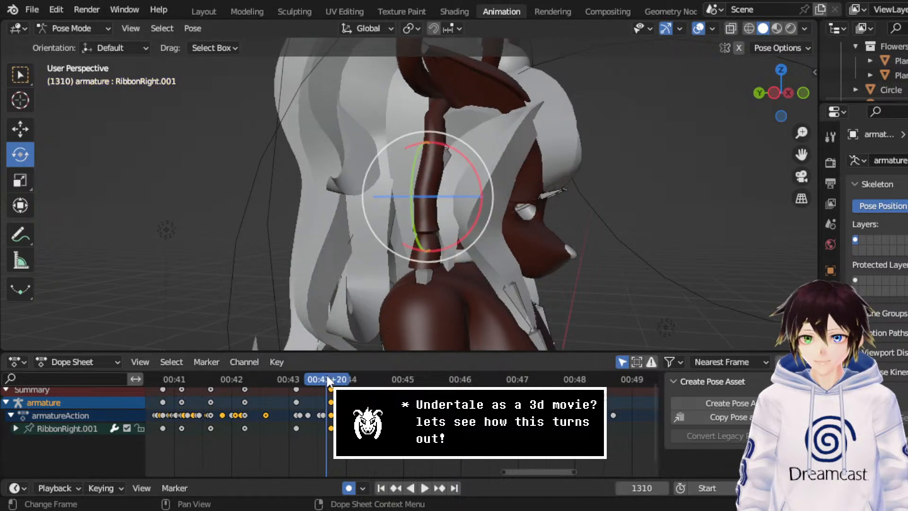
key(space)
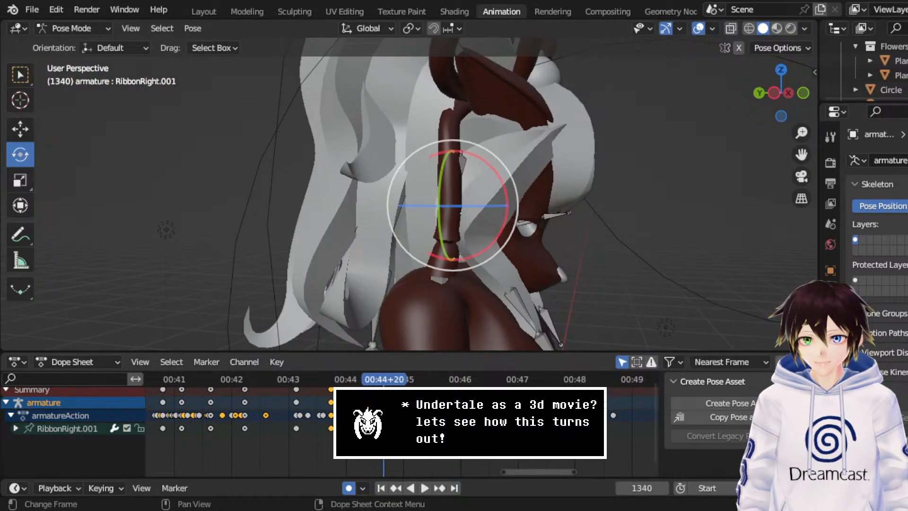
right_click(333, 384)
click(336, 459)
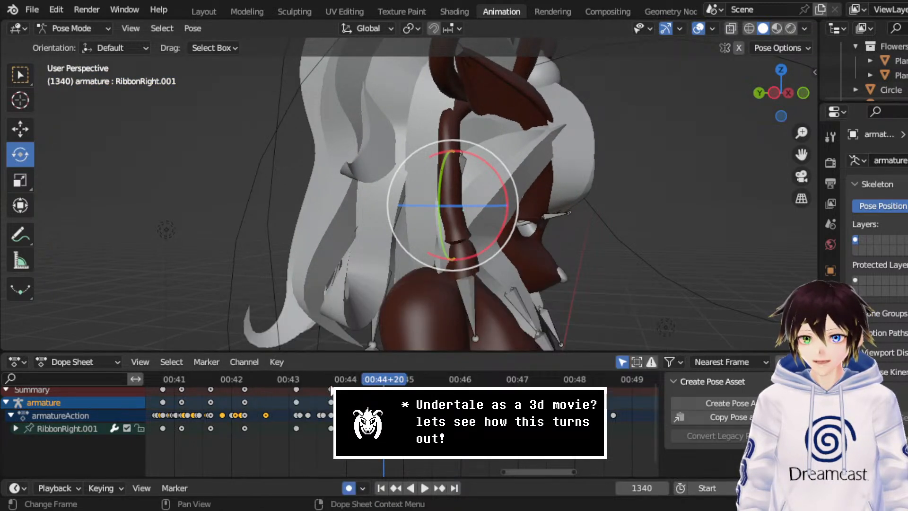
- Replay the swing from frame 1312, stop at frame 1329 and rotate the ribbon bone back until it hangs nearly straight
click(332, 380)
key(space)
key(space)
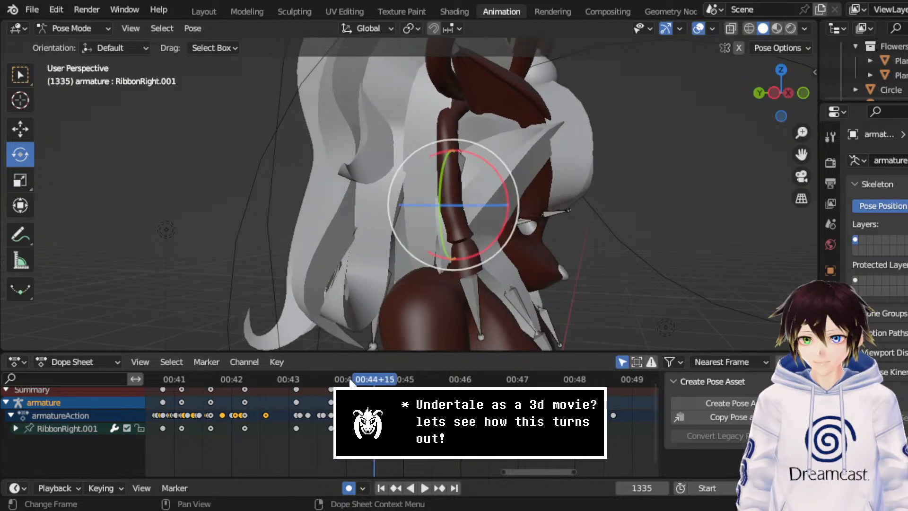
click(332, 381)
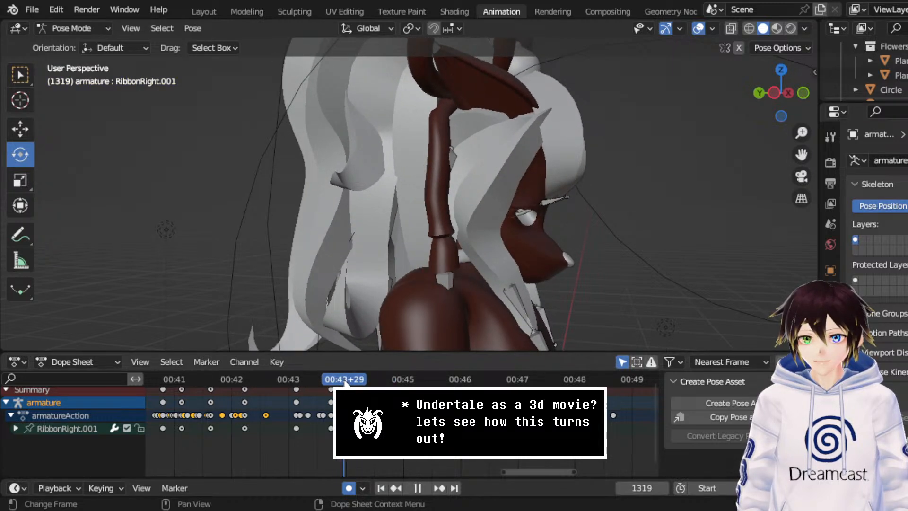
key(space)
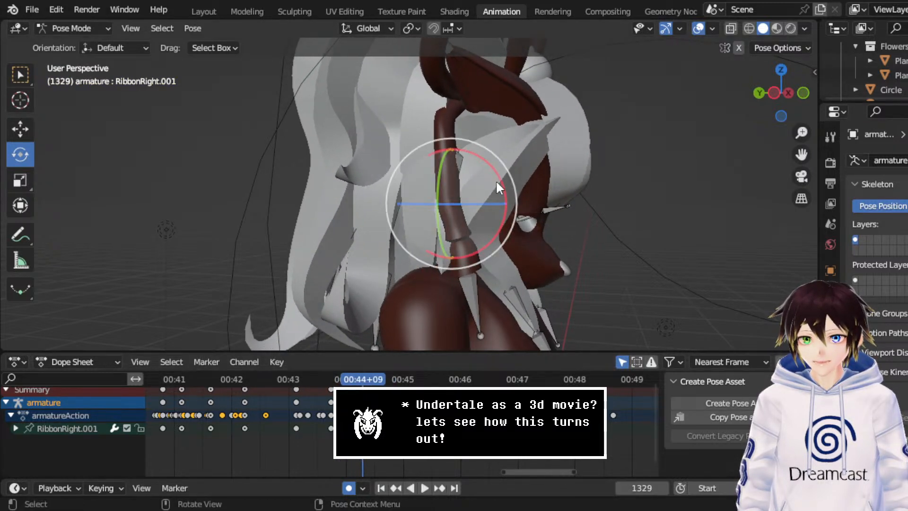
drag(501, 177, 504, 196)
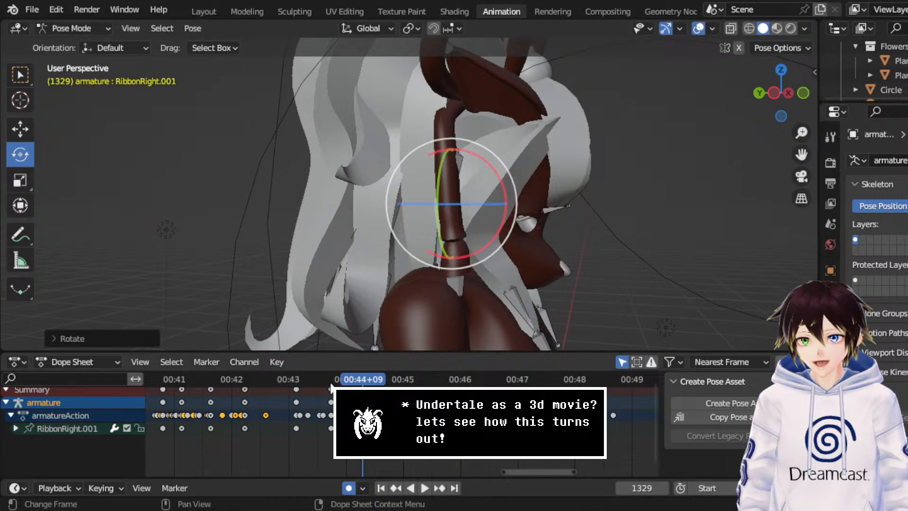
- Replay the swing up to frame 1374 and insert a keyframe for the ribbon bone
click(298, 378)
key(space)
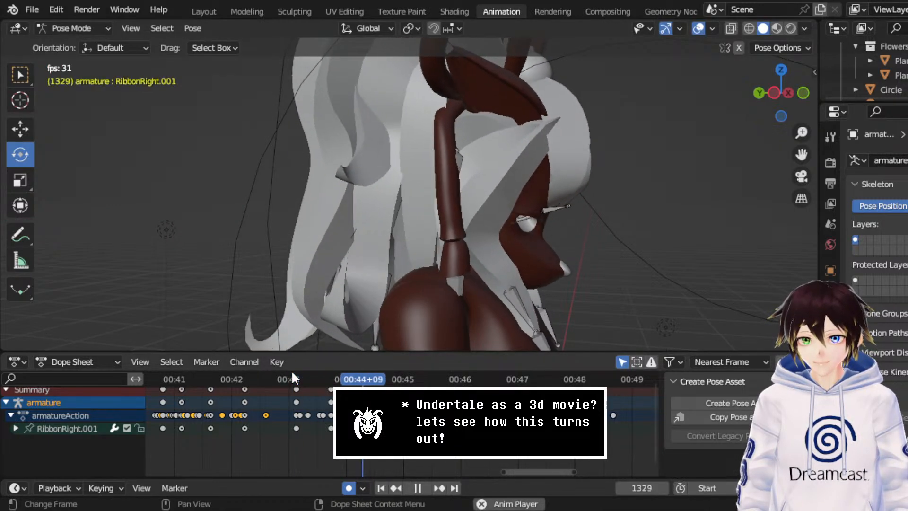
middle_drag(331, 312, 441, 252)
key(space)
key(space)
key(space)
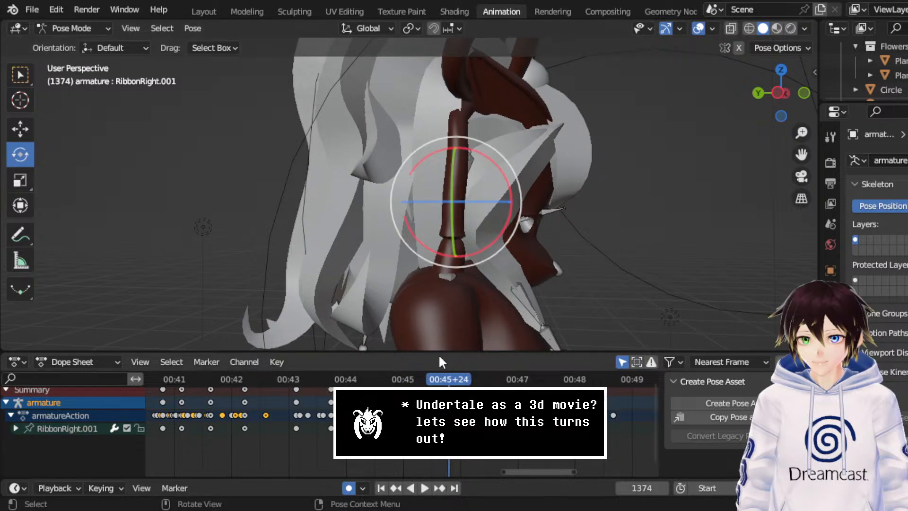
right_click(492, 201)
click(492, 202)
click(490, 204)
- Play on to frame 1395 and rotate the ribbon bone forward against the head movement
key(space)
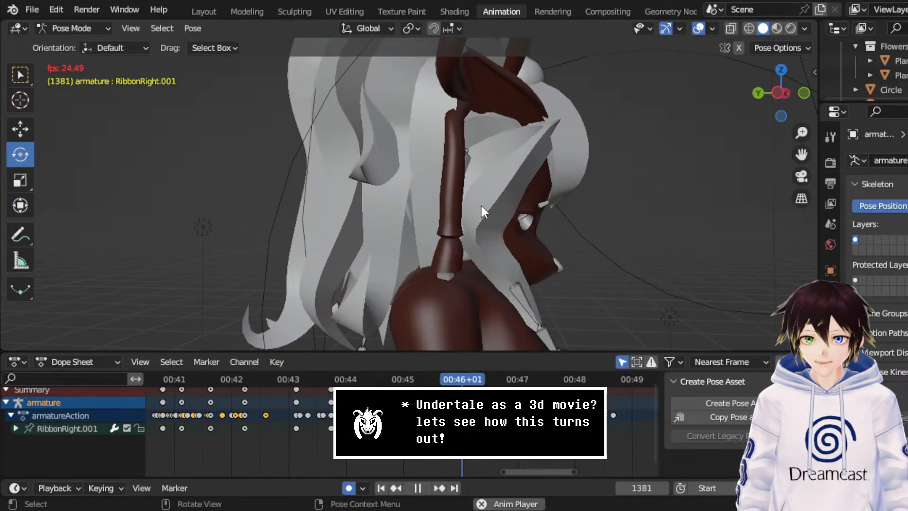
key(space)
click(458, 379)
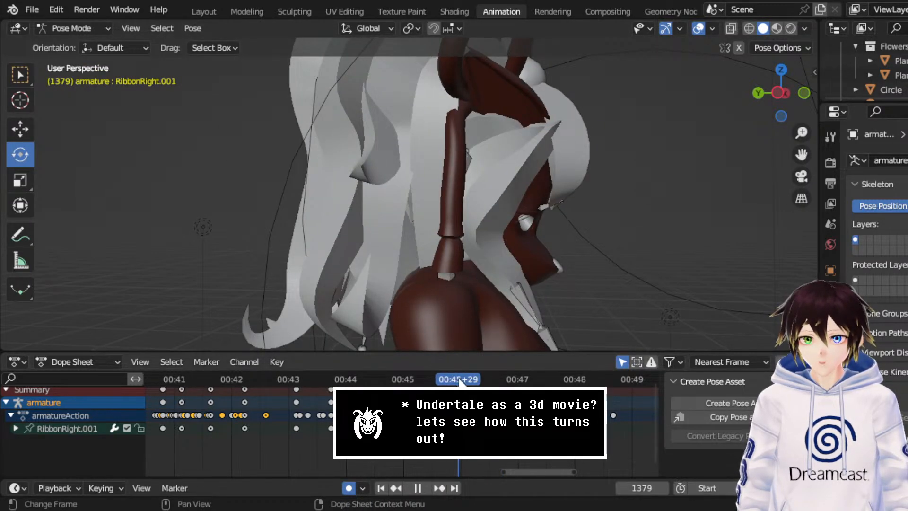
key(space)
middle_drag(433, 273, 453, 248)
drag(453, 244, 506, 337)
key(space)
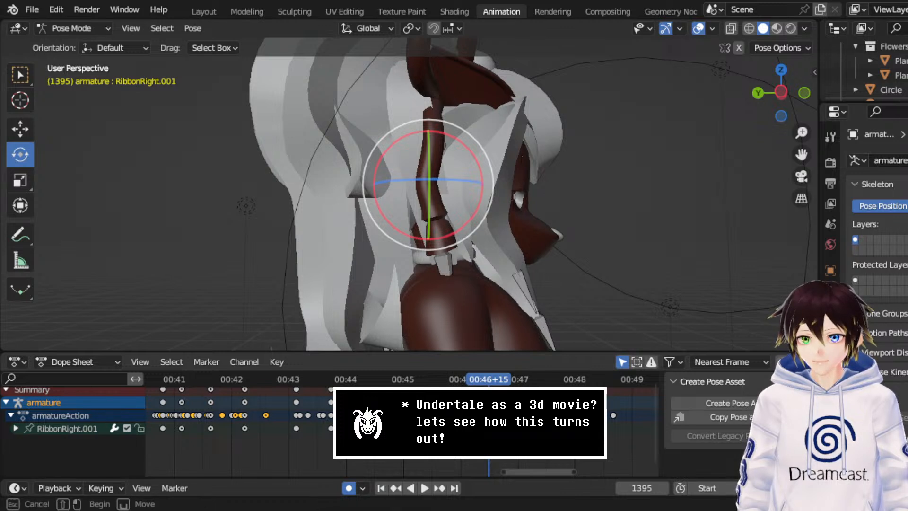
- Replay from frame 1378 past frame 1402 and rotate the ribbon bone forward as the head rises
key(space)
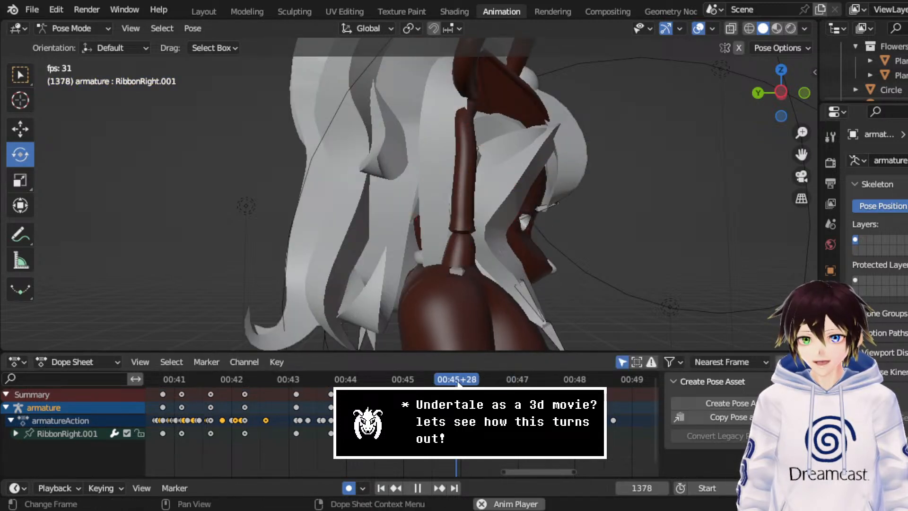
key(space)
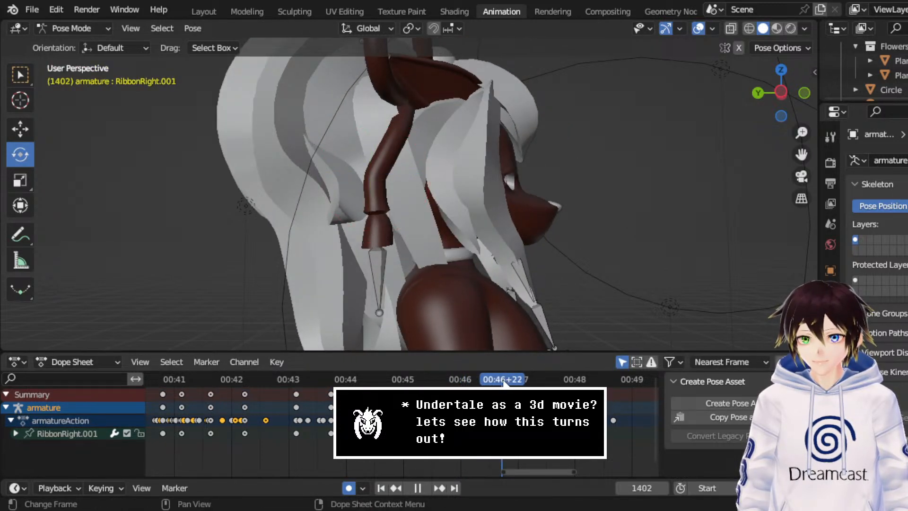
key(space)
drag(406, 226, 429, 215)
middle_drag(429, 214, 410, 205)
- Replay the head lift and move the newest ribbon keyframe earlier, to frame 1397
click(472, 382)
key(space)
key(space)
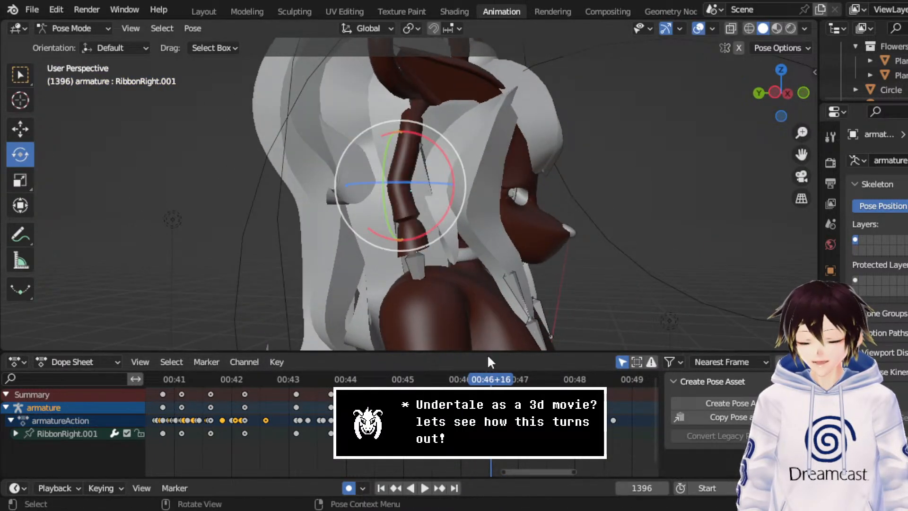
drag(504, 408, 492, 407)
click(471, 381)
key(space)
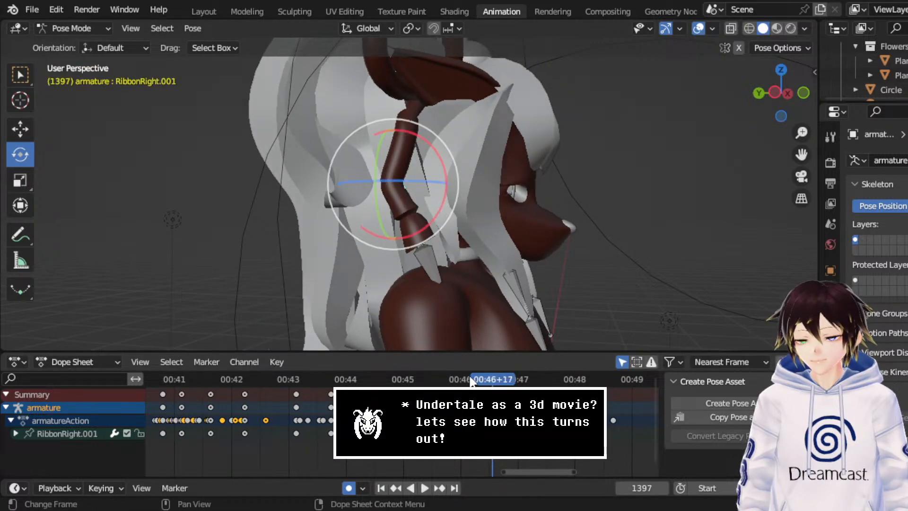
- Play on to frame 1407 and swing the ribbon bone backward, refining the pose with a trackball rotation
key(space)
drag(390, 225, 318, 296)
middle_drag(342, 289, 398, 241)
key(r)
key(r)
drag(386, 213, 386, 210)
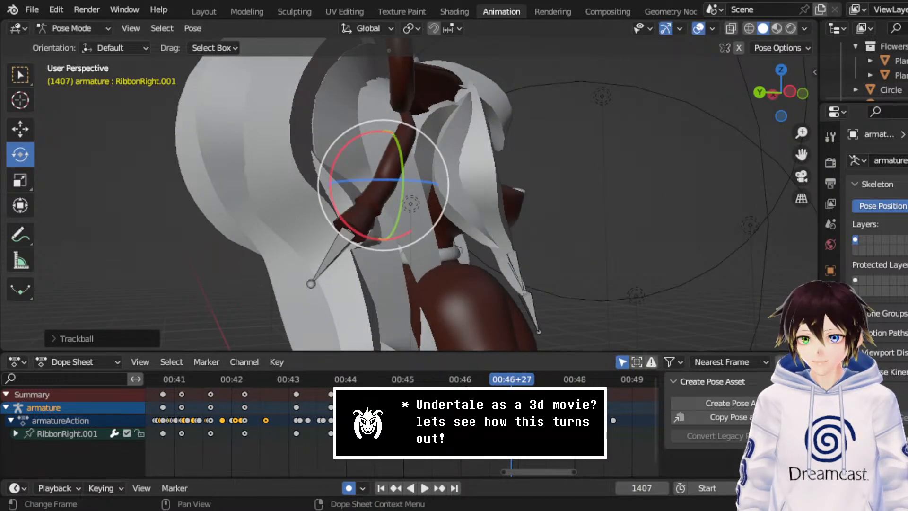
- Replay the swing from frame 1387 to frame 1405, examining the ribbon in a wider side view
scroll(505, 385, up, 5)
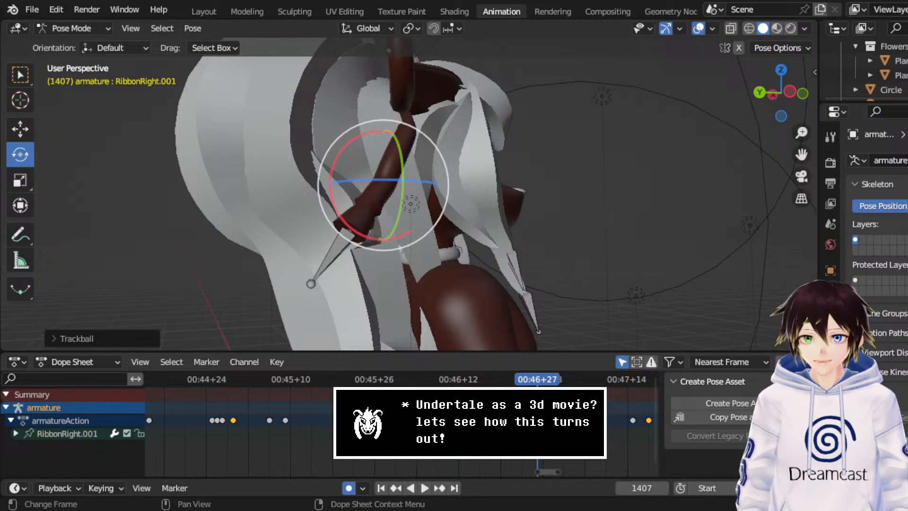
click(432, 384)
scroll(456, 271, down, 4)
key(space)
middle_drag(519, 240, 475, 241)
key(space)
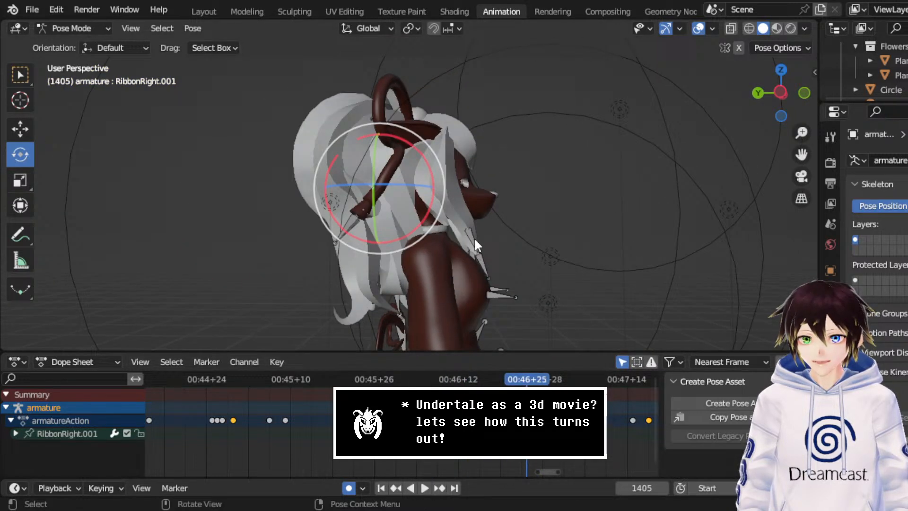
- Play on to frame 1420 and rotate the ribbon bone in the side and back views so it hangs down
key(space)
key(space)
key(space)
key(space)
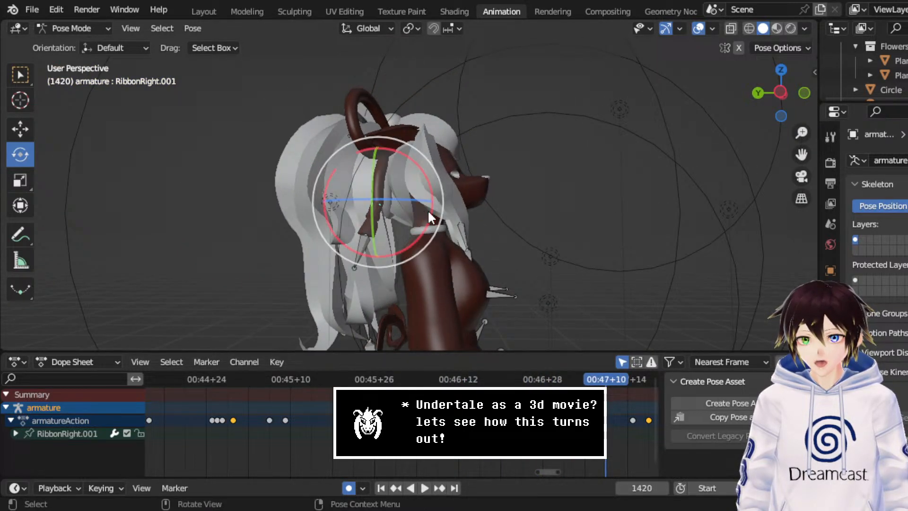
middle_drag(428, 212, 431, 225)
mouse_move(436, 231)
mouse_down()
mouse_move(449, 219)
mouse_move(434, 224)
mouse_up()
middle_drag(413, 232, 514, 235)
scroll(514, 235, up, 5)
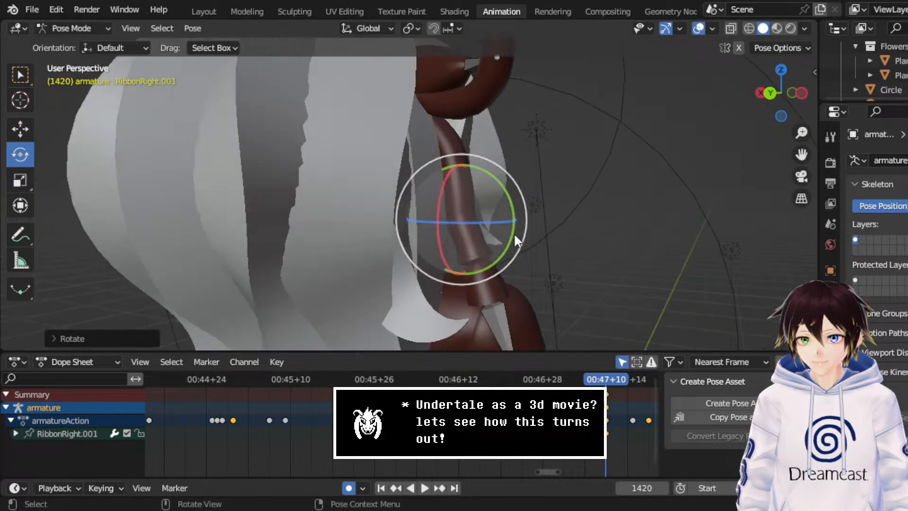
drag(507, 244, 484, 254)
- Replay the swing from frame 1387 to frame 1430, examining the ribbon's timing from the side
middle_drag(534, 416, 397, 416)
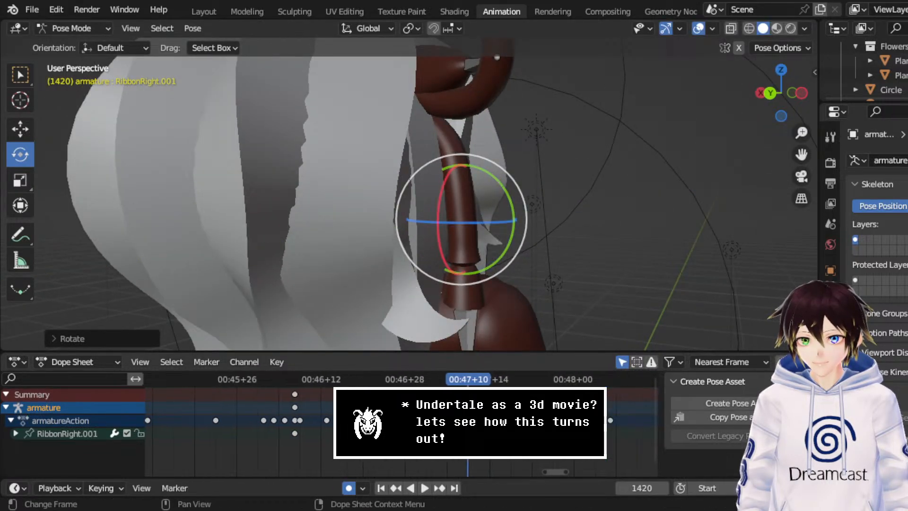
click(296, 391)
middle_drag(464, 211, 348, 213)
key(space)
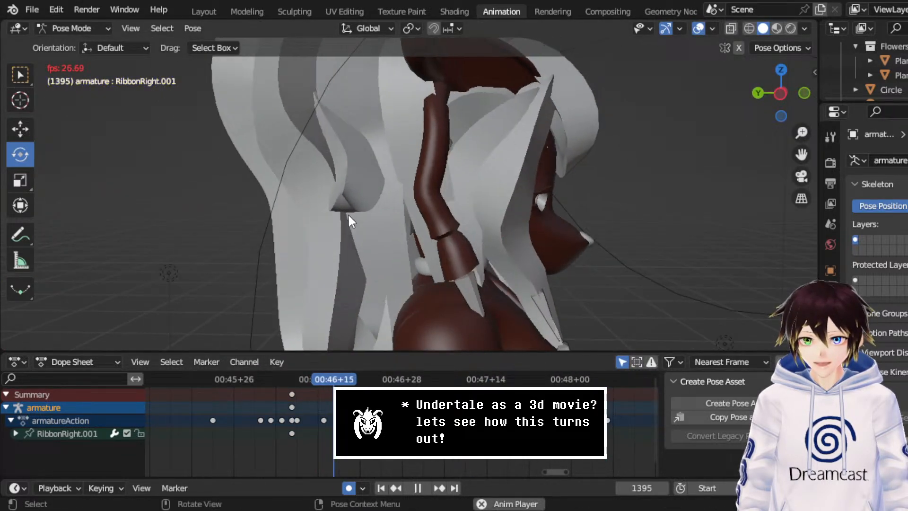
key(space)
click(291, 380)
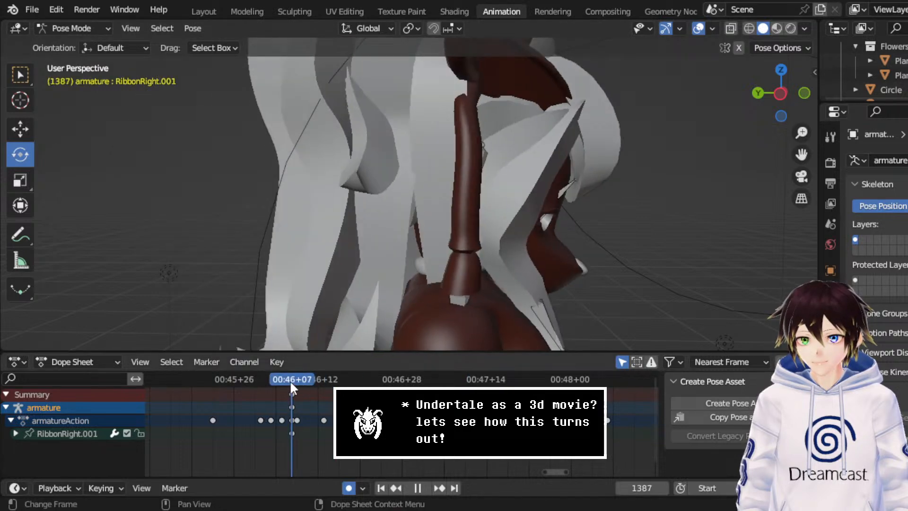
key(space)
key(space)
key(space)
key(space)
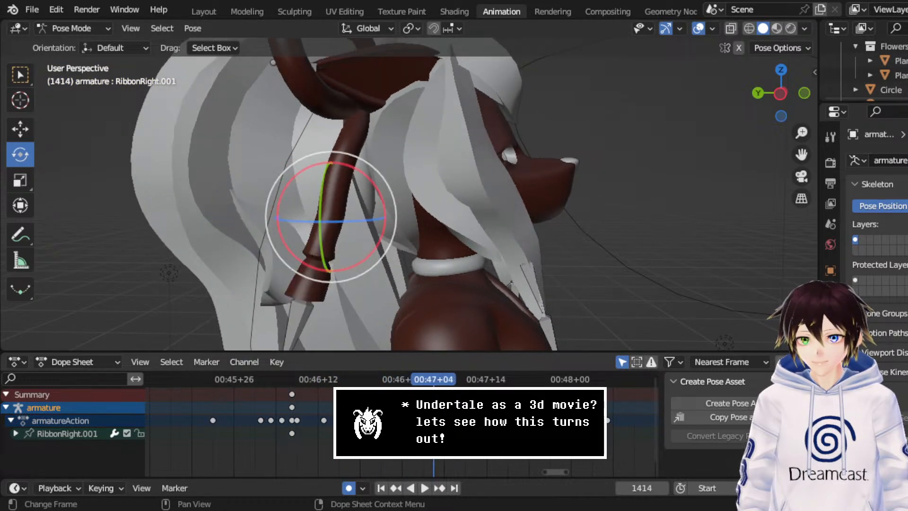
key(space)
key(space)
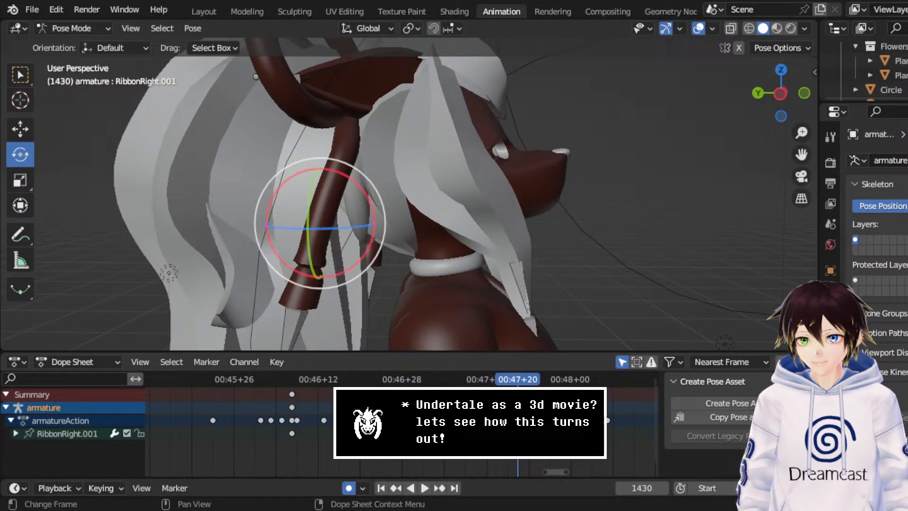
- Move the selected ribbon keyframe in time and replay the swing up to frame 1421
key(g)
click(413, 426)
drag(326, 379, 284, 384)
key(space)
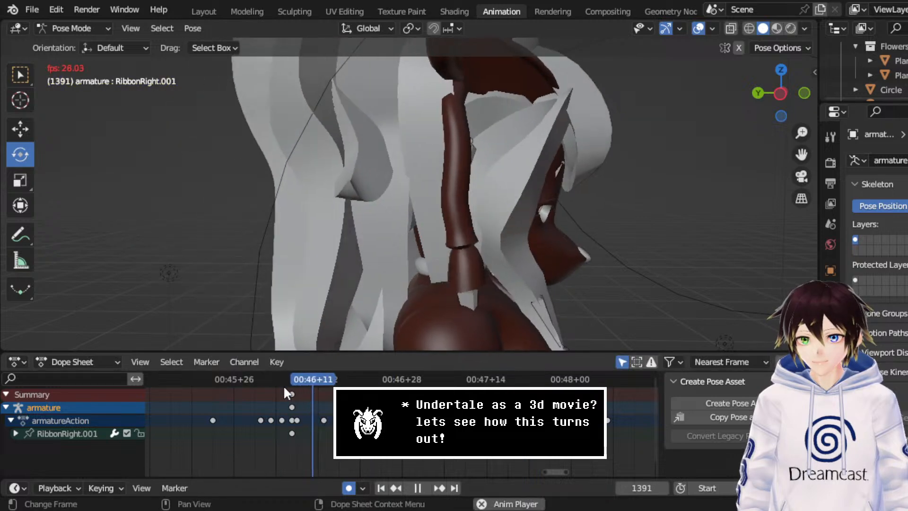
key(space)
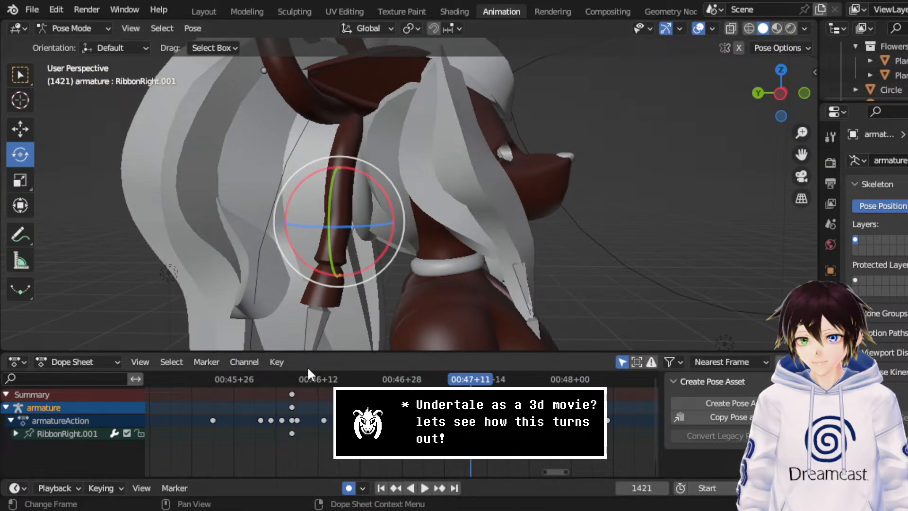
- Check the retimed ribbon motion at frame 1410 and replay the swing through to frame 1433
key(space)
key(space)
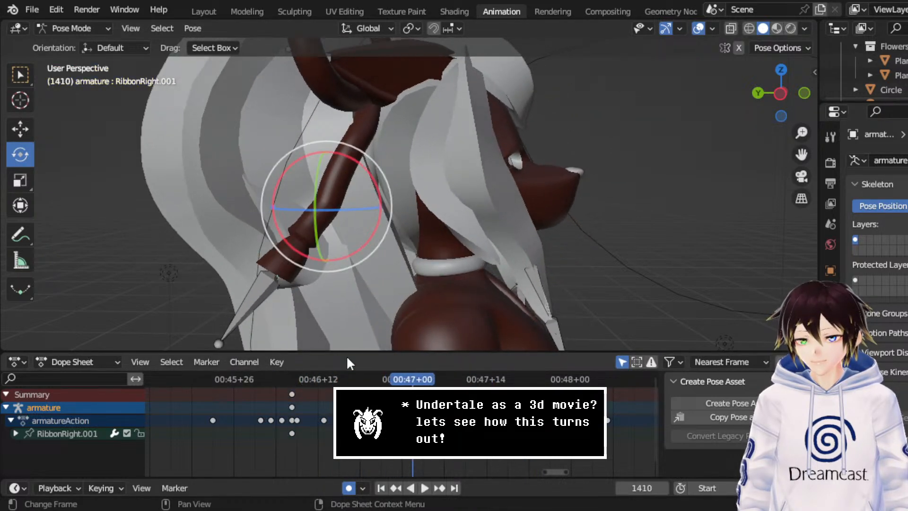
drag(374, 277, 381, 255)
click(281, 379)
key(space)
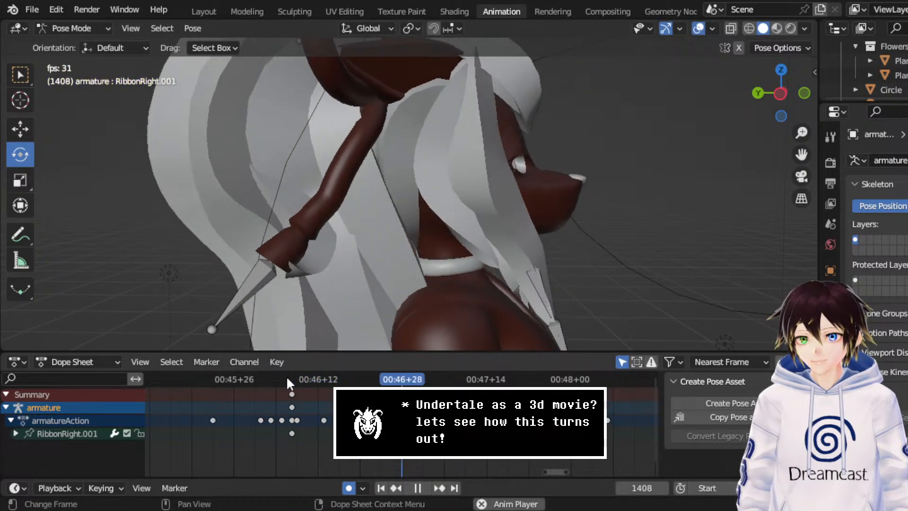
key(space)
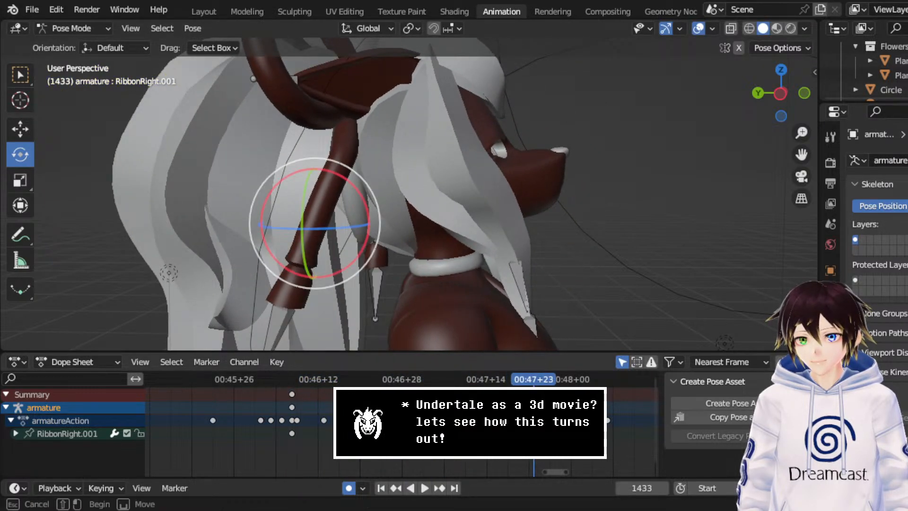
- Change the handle type of the selected ribbon keyframe and replay the swing from frame 1387 to frame 1456
right_click(330, 395)
mouse_move(297, 313)
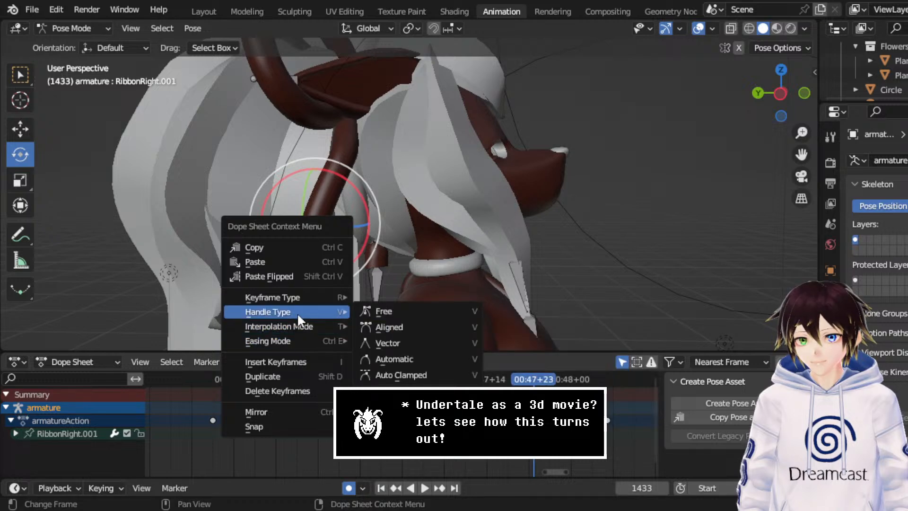
click(394, 317)
click(290, 379)
key(space)
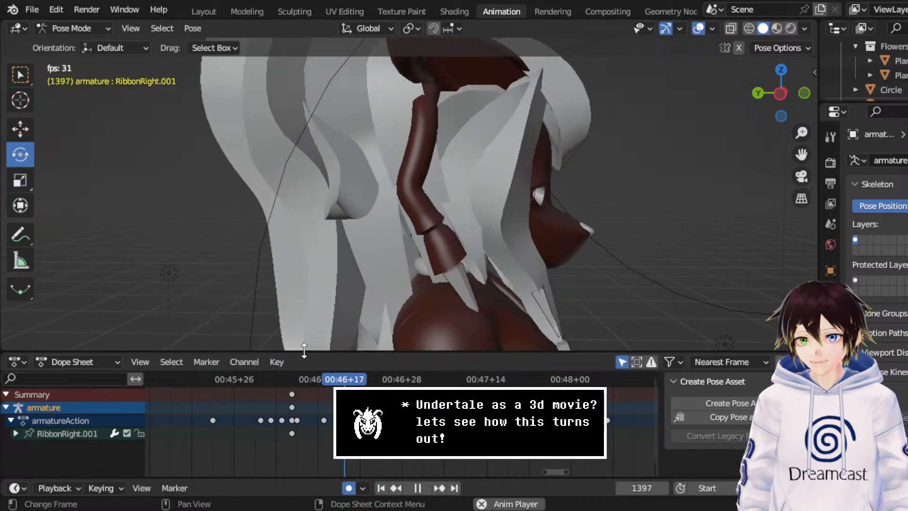
key(space)
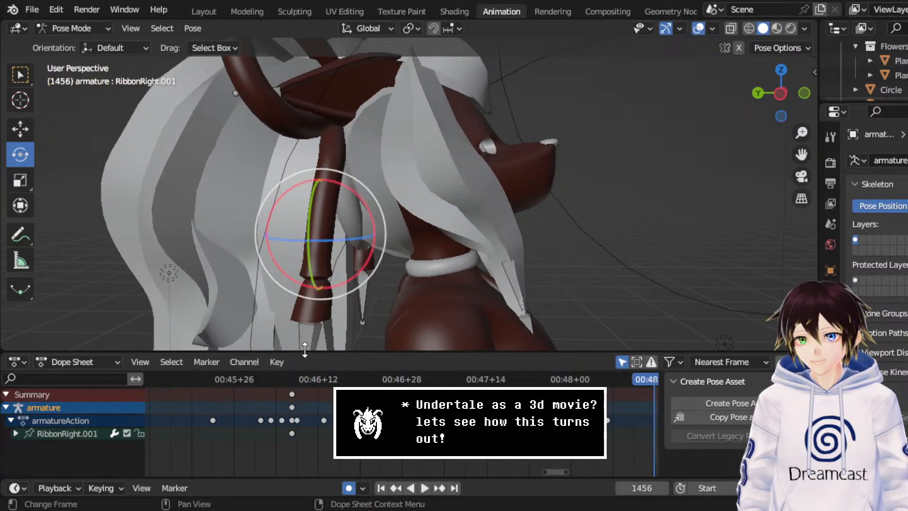
- Save the animation file and bring the timeline after frame 1456 into view
key(ctrl+s)
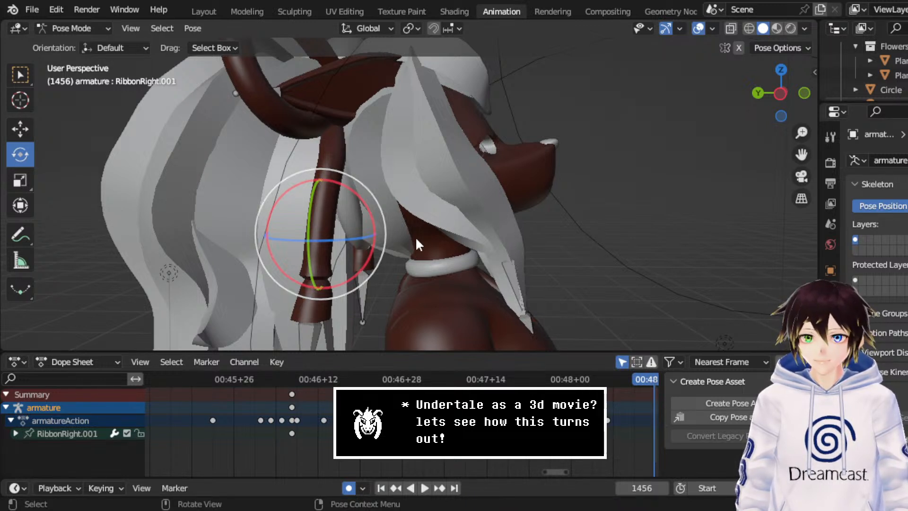
key(ctrl+s)
middle_drag(582, 419, 341, 419)
scroll(341, 418, down, 4)
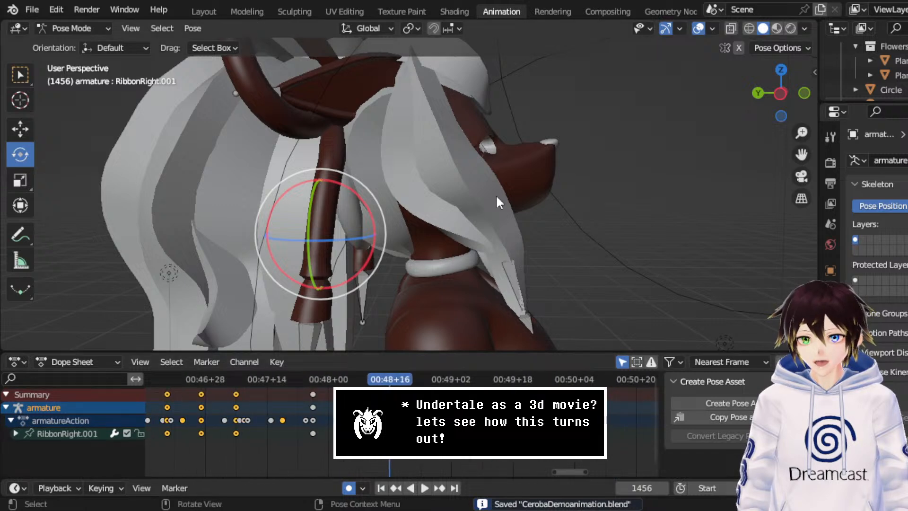
- Play the animation from frame 1456 to frame 1568, checking when the head moves again
middle_drag(495, 194, 774, 133)
drag(801, 156, 796, 128)
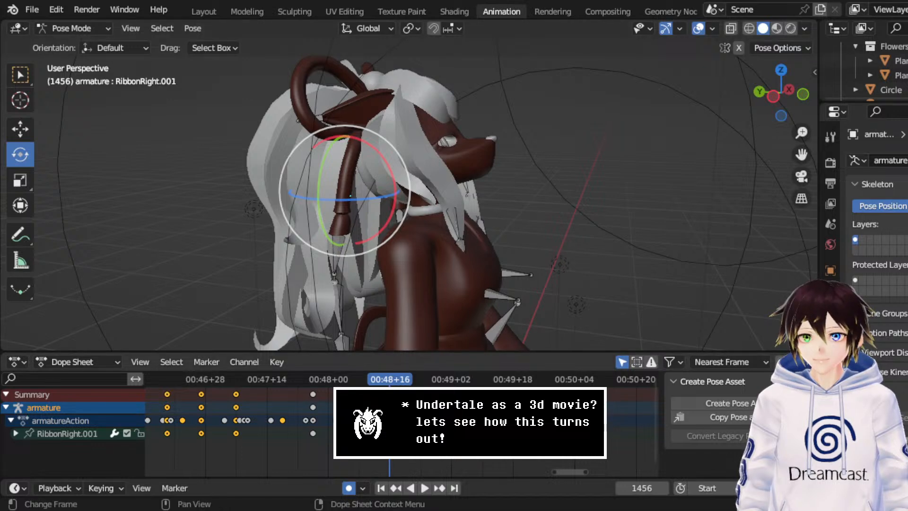
key(space)
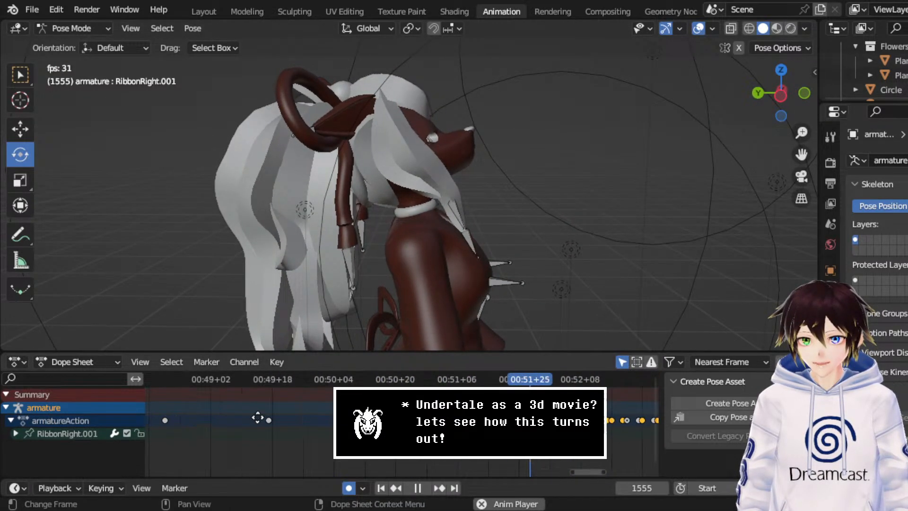
key(space)
click(532, 383)
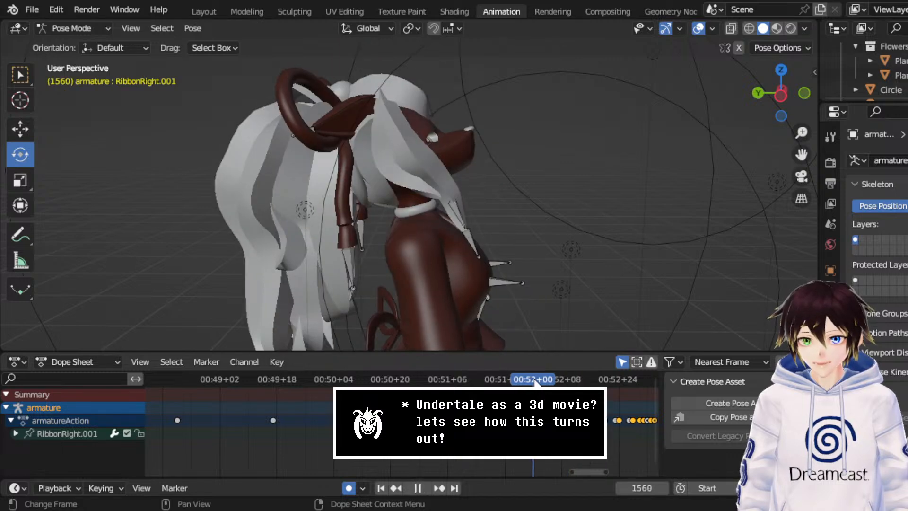
key(space)
key(space)
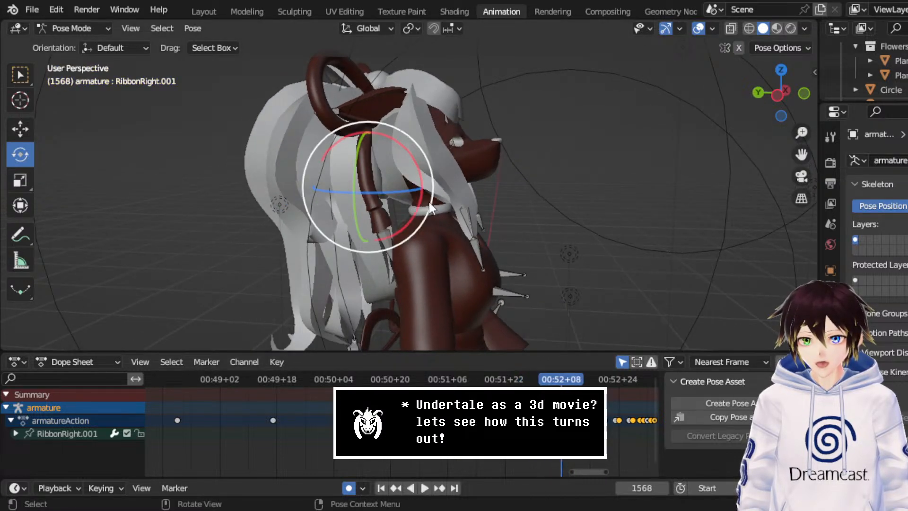
- Rotate the right ribbon bone at frame 1568 to follow the head's turn, adjusting it from several angles
drag(419, 170, 422, 201)
middle_drag(427, 203, 487, 204)
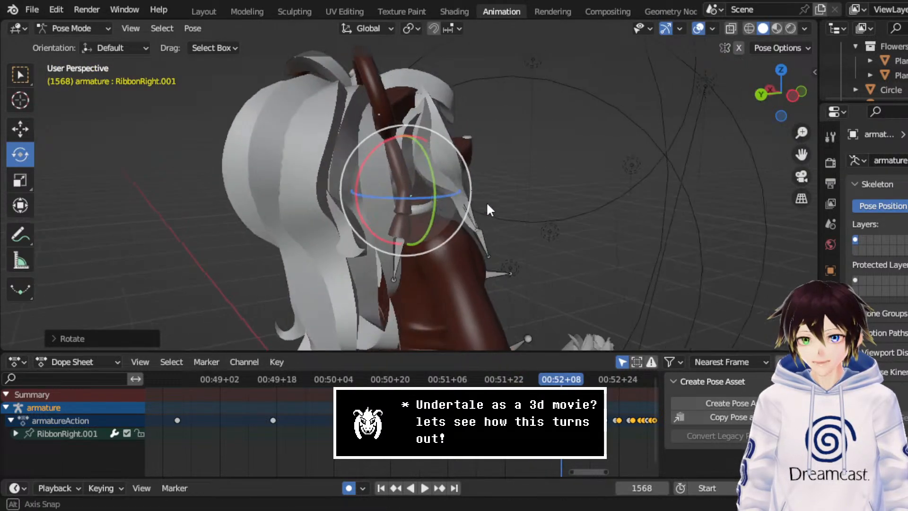
scroll(487, 204, up, 4)
middle_drag(434, 213, 469, 194)
drag(472, 194, 489, 180)
middle_drag(489, 180, 349, 175)
- Replay the start of the new ribbon swing through frame 1572 and on to frame 1579
drag(553, 378, 534, 372)
middle_drag(504, 245, 532, 243)
key(space)
key(space)
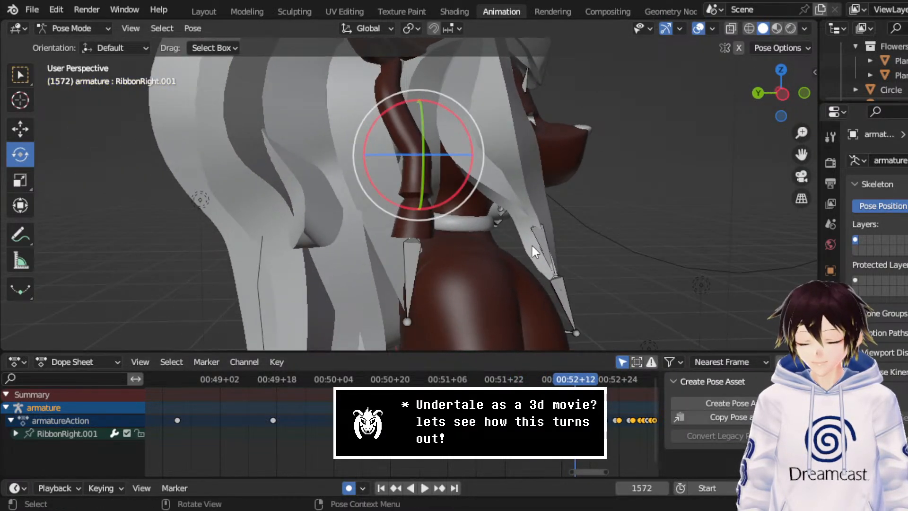
key(space)
key(space)
- Rotate the right ribbon bone at frame 1579, replay the swing to frame 1582 and return to frame 1579
middle_drag(548, 192, 502, 192)
drag(546, 189, 539, 200)
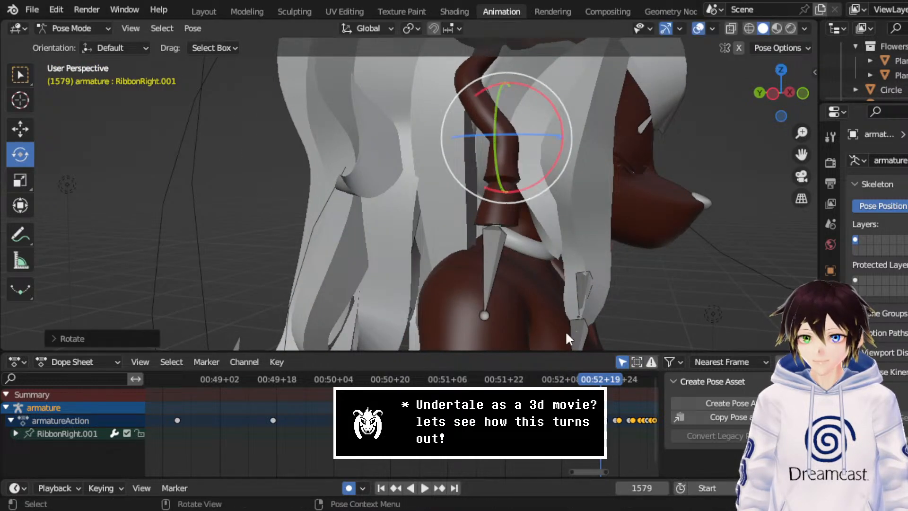
click(519, 380)
key(space)
key(space)
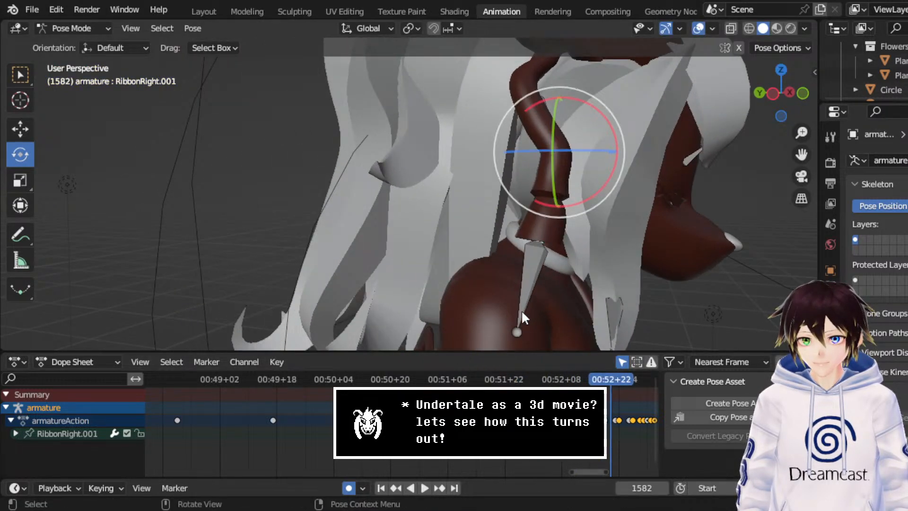
drag(607, 384, 601, 382)
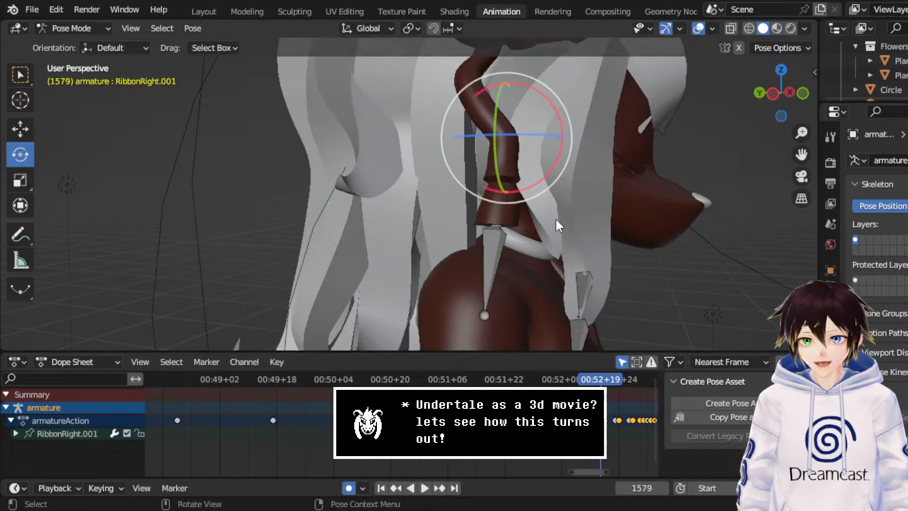
- Swing the right ribbon bone strongly forward toward the face at frame 1579 and refine it with a trackball rotation
drag(545, 194, 586, 138)
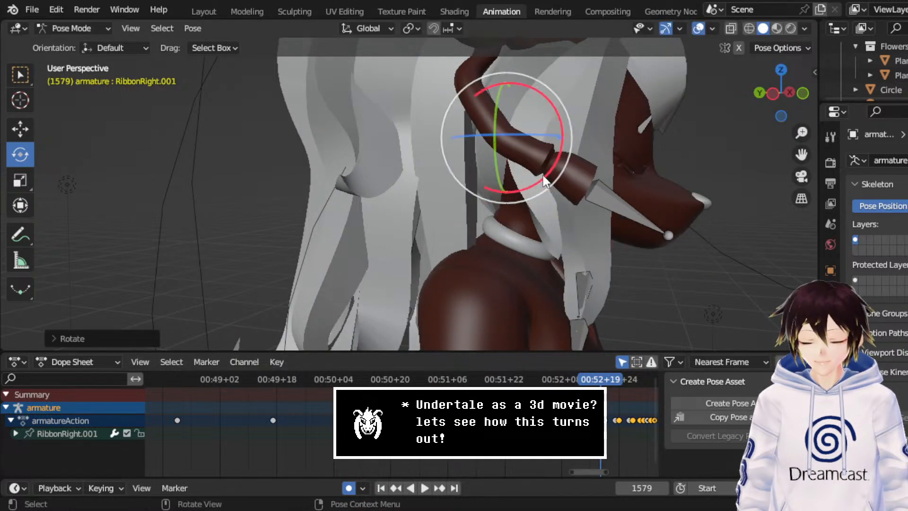
middle_drag(586, 138, 436, 175)
key(r)
key(r)
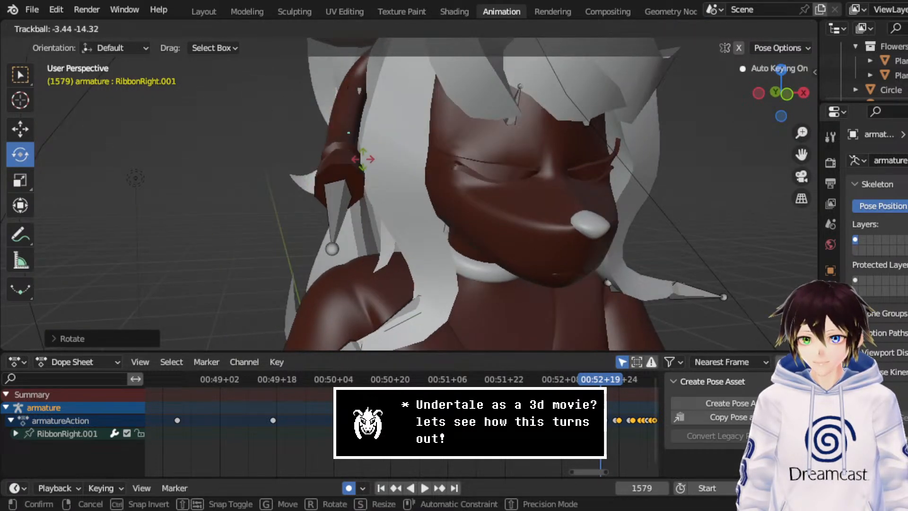
click(430, 300)
middle_drag(549, 424, 441, 423)
middle_drag(450, 237, 565, 217)
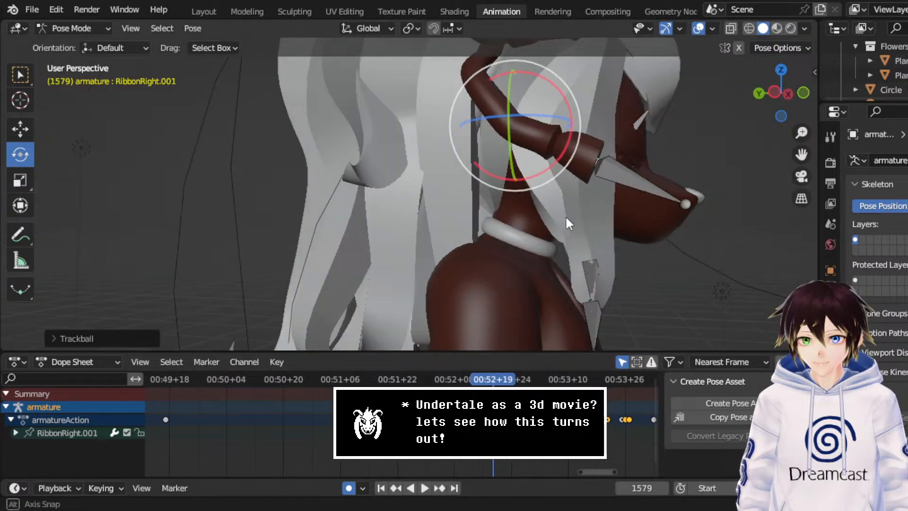
- Advance to frame 1594, rotate the right ribbon bone back toward the neck and play on past that pose
key(space)
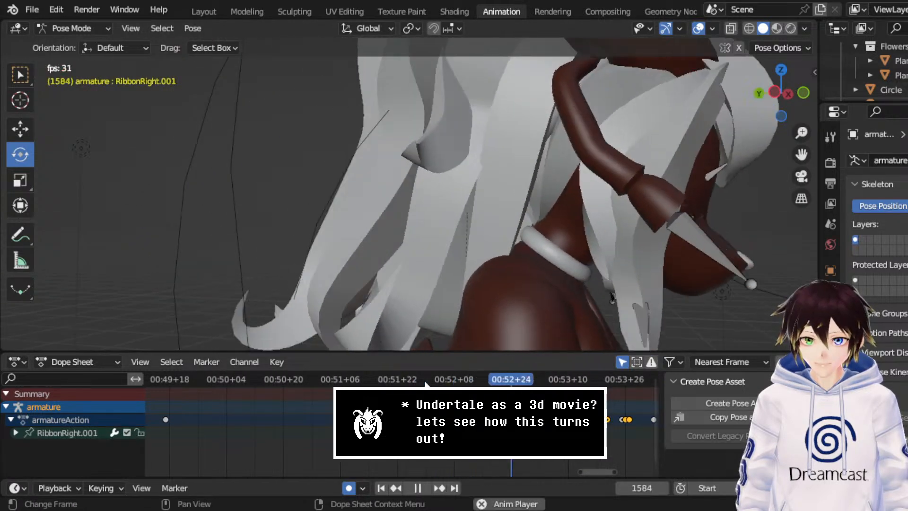
key(space)
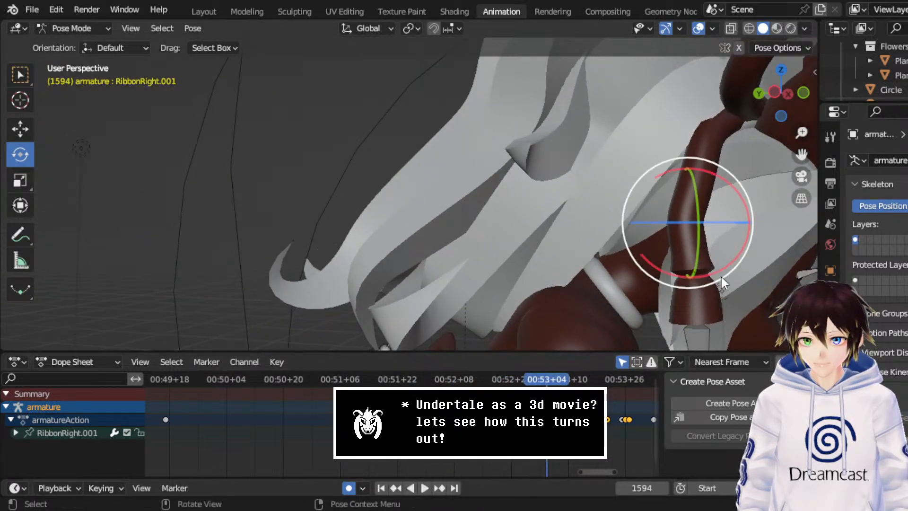
drag(722, 277, 659, 277)
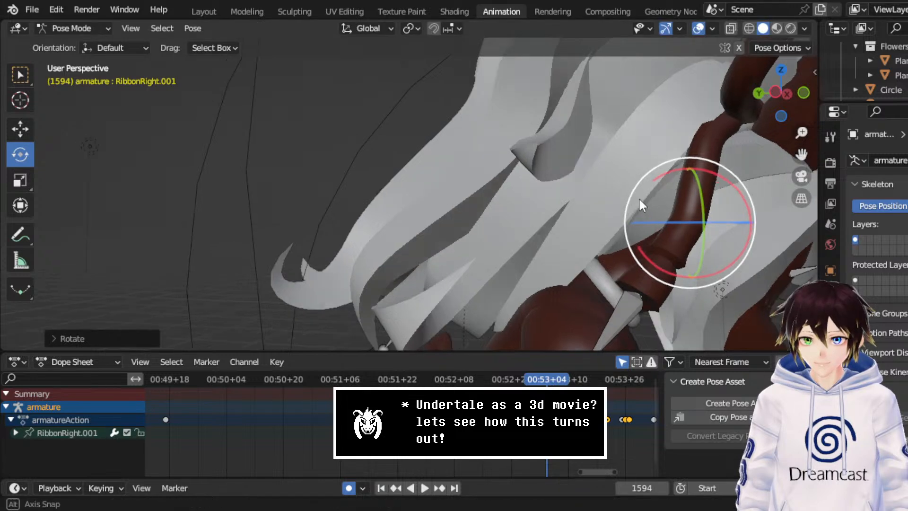
key(space)
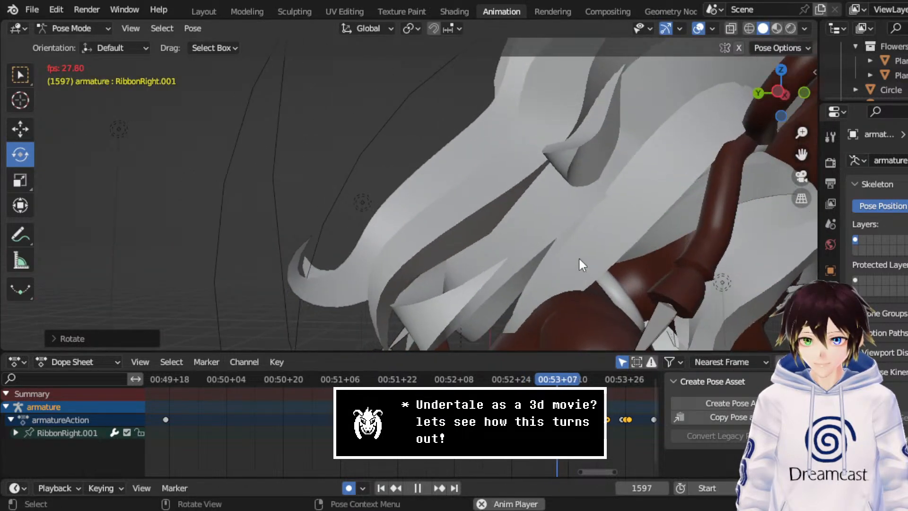
key(space)
- Advance past frame 1610 and rotate the right ribbon bone forward for the counter-swing
drag(800, 154, 480, 66)
key(space)
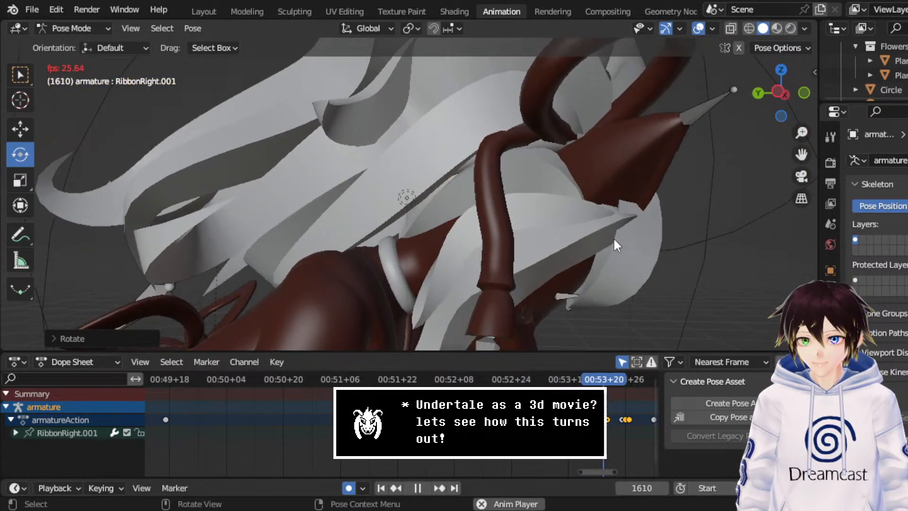
key(space)
key(space)
key(space)
drag(589, 310, 629, 286)
- Advance to frame 1634 and rotate the right ribbon bone slightly back toward the body
key(space)
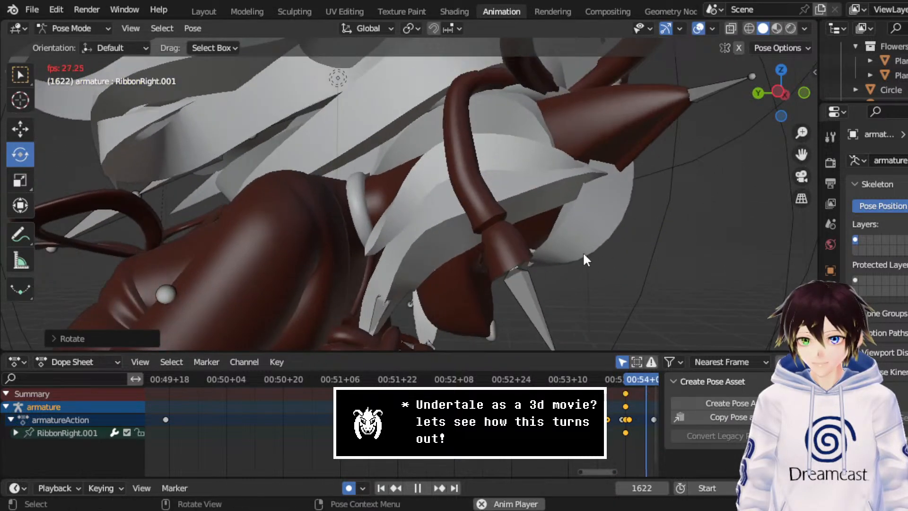
key(space)
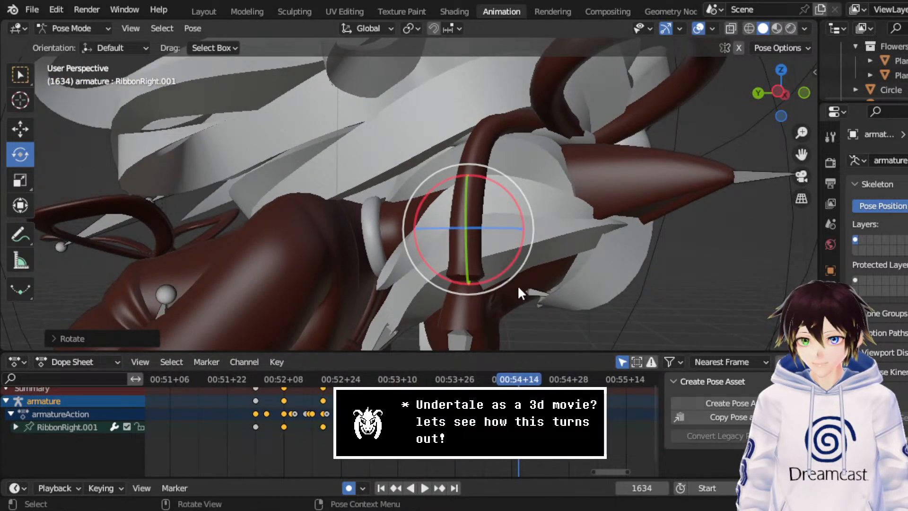
drag(513, 282, 494, 305)
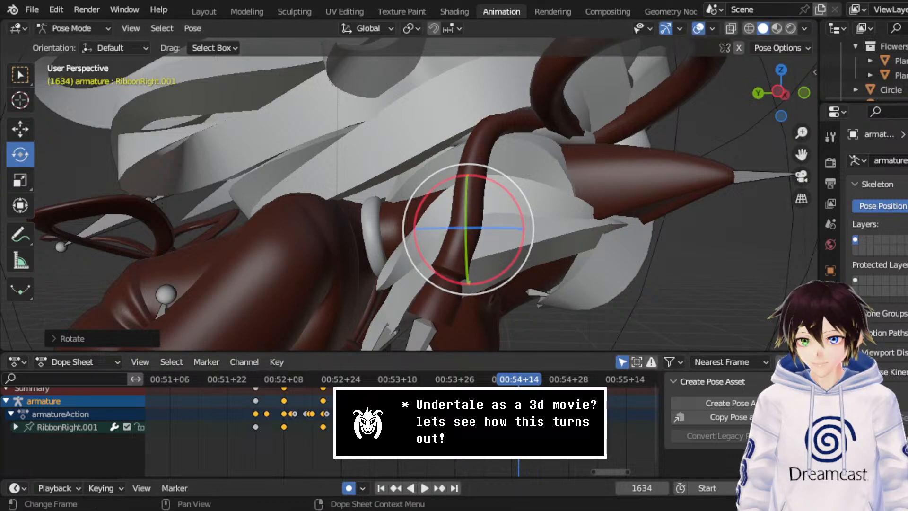
- Select the new ribbon keyframes and change their handle type to smooth the swing
drag(534, 437, 339, 384)
drag(279, 389, 275, 385)
right_click(274, 385)
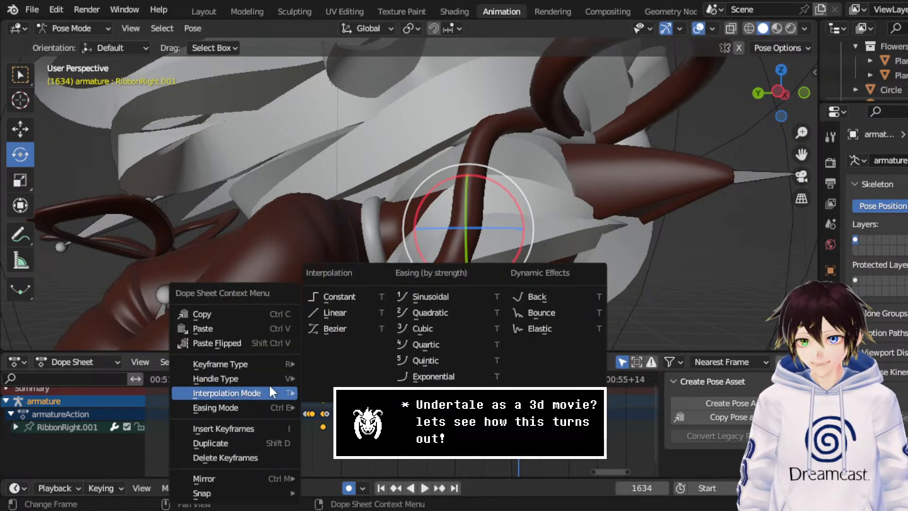
mouse_move(254, 380)
click(321, 426)
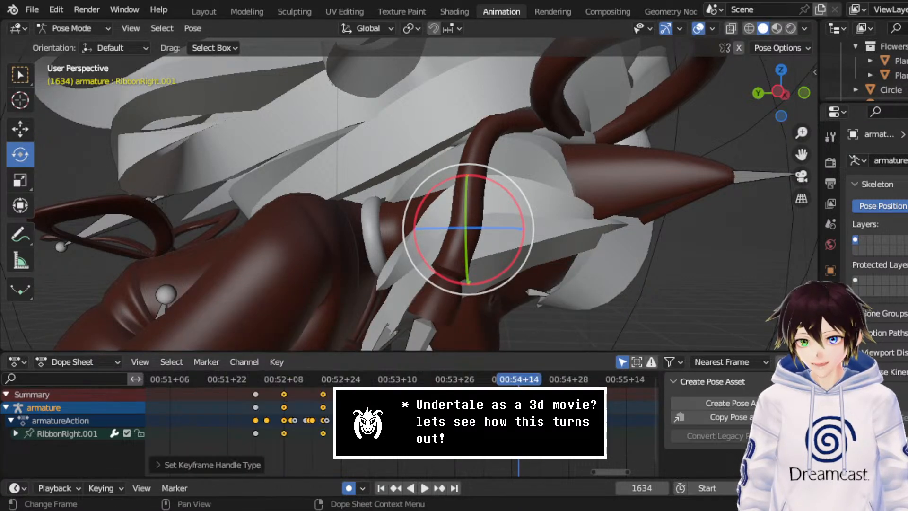
- Replay the smoothed ribbon swing through to frame 1656 and save the animation file
click(254, 379)
key(space)
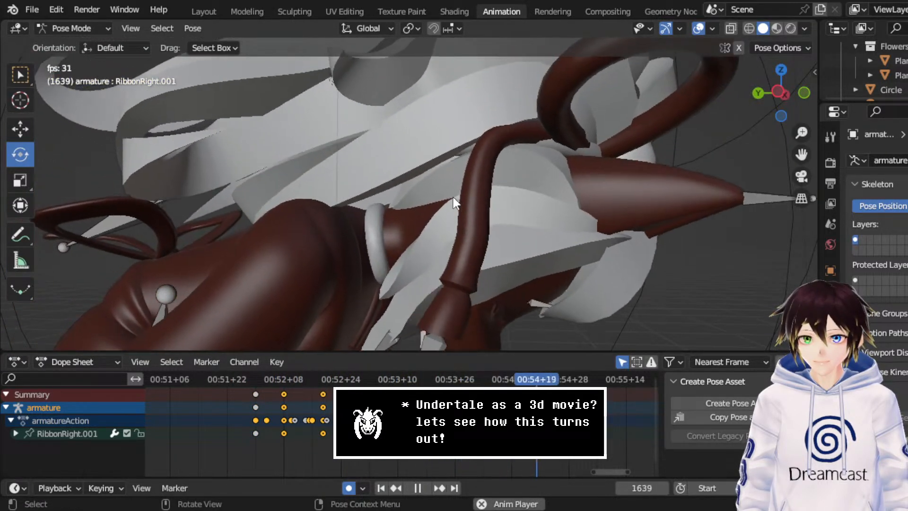
key(space)
key(ctrl+s)
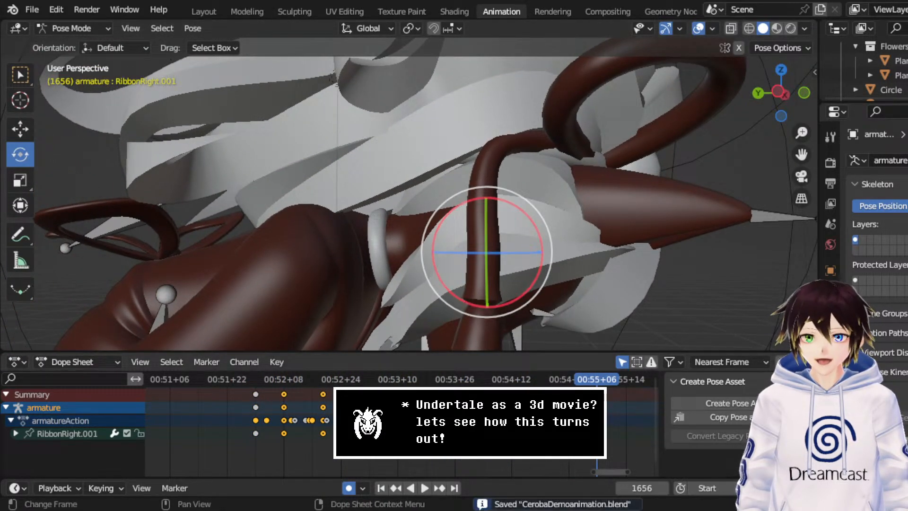
- Play the animation from frame 1558 with the whole character in view and the viewport overlays hidden
scroll(401, 425, down, 2)
click(292, 384)
scroll(412, 246, down, 5)
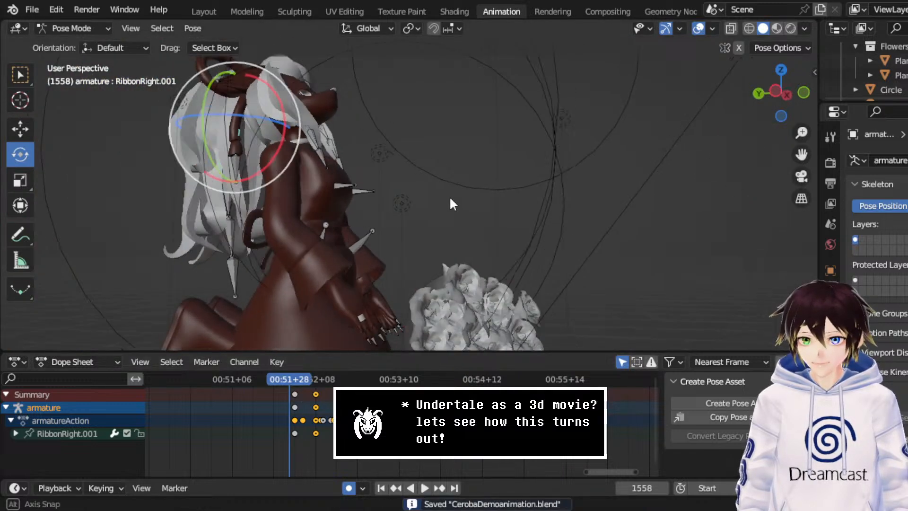
key(space)
click(699, 29)
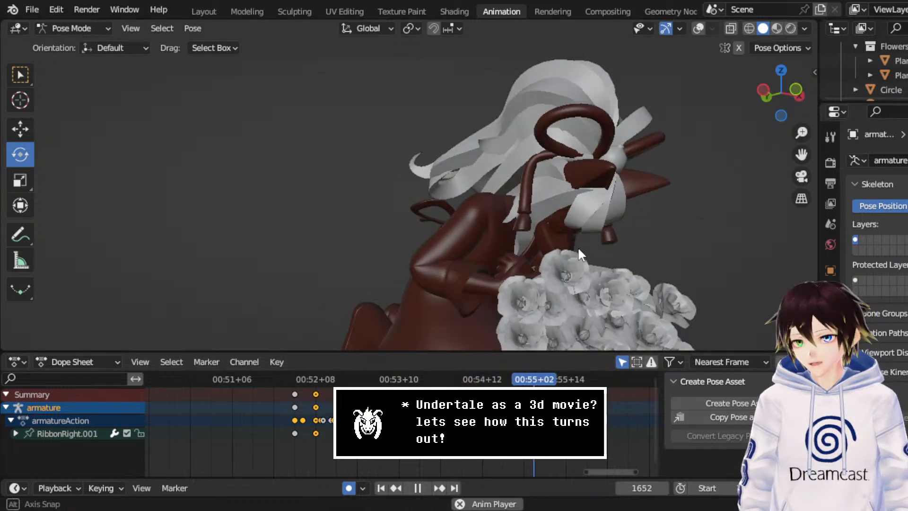
drag(802, 154, 749, 156)
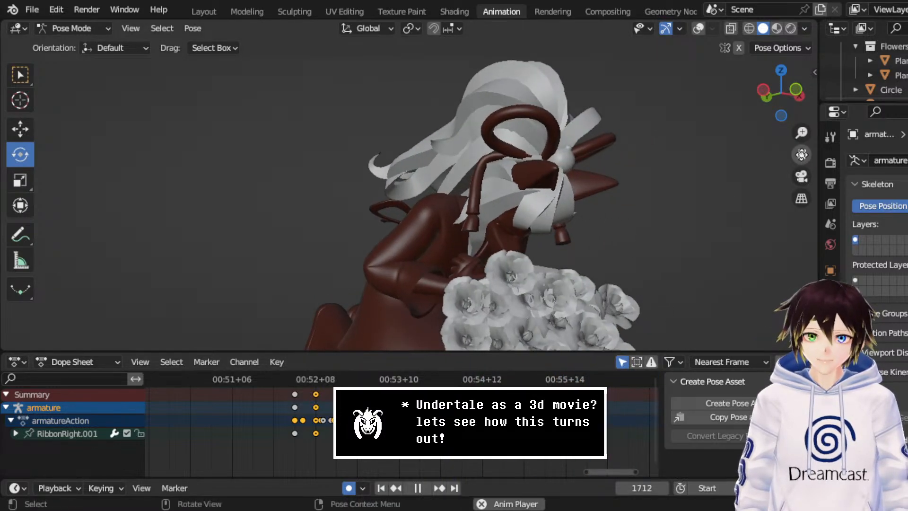
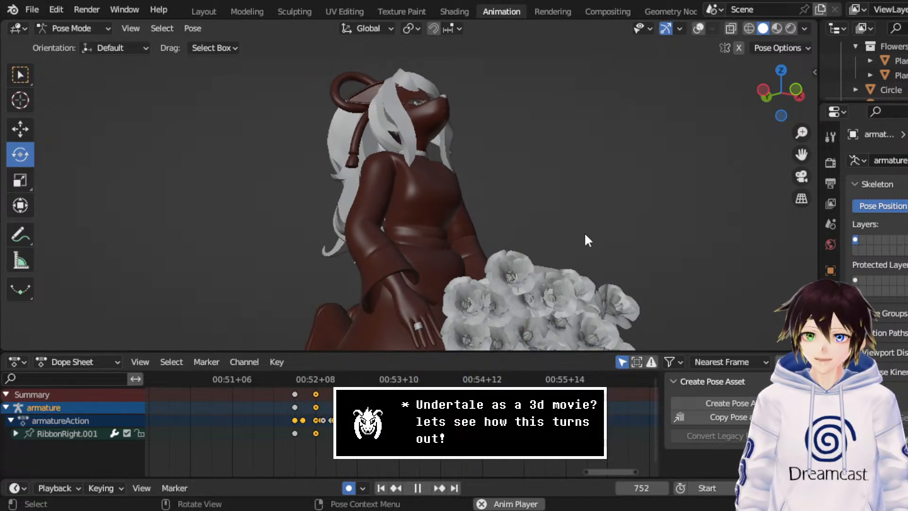
- Review the full animation from several angles, stop it at frame 1664 and save the file
middle_drag(410, 169, 410, 191)
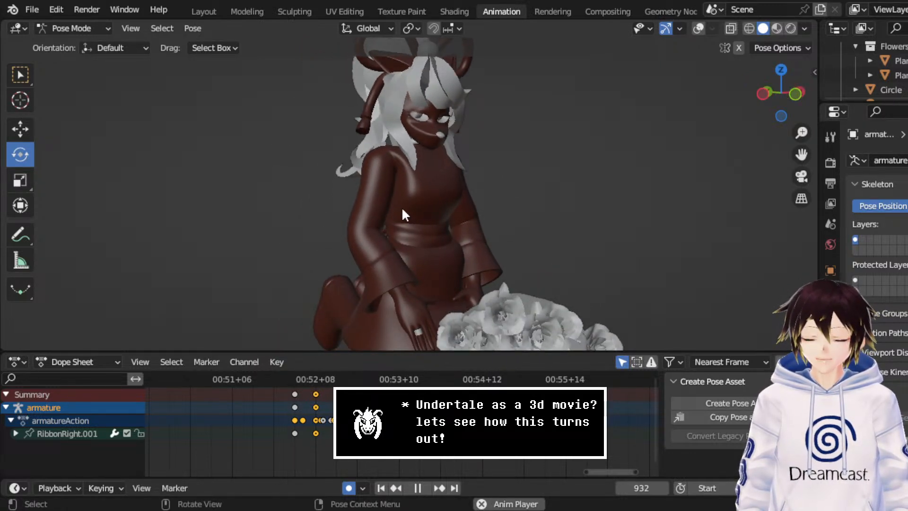
middle_drag(356, 198, 433, 197)
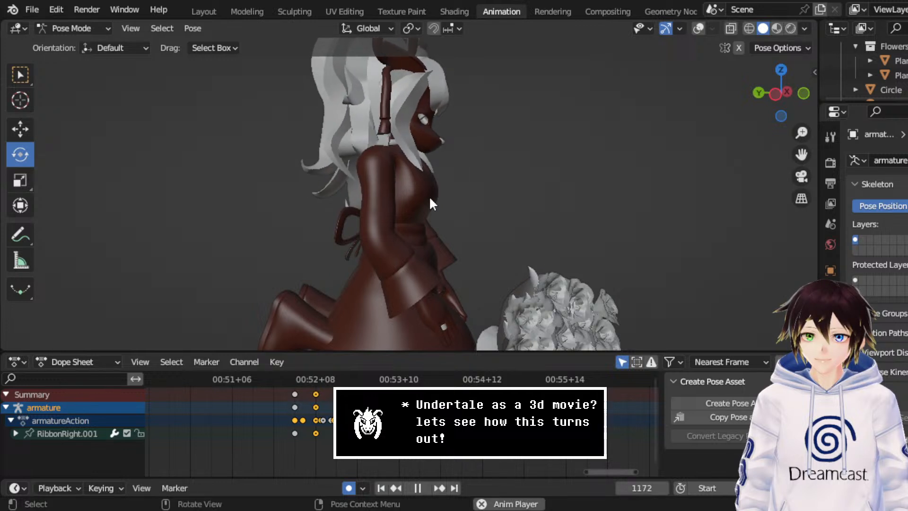
middle_drag(407, 119, 421, 149)
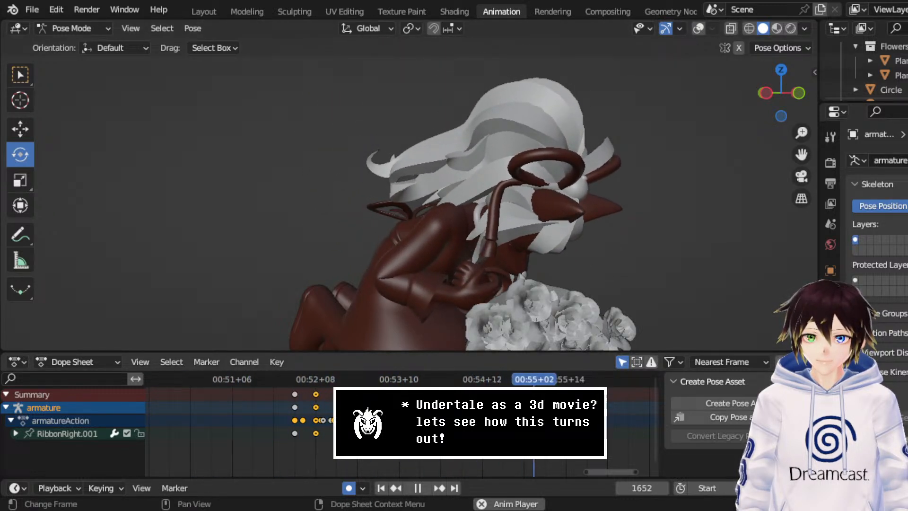
key(space)
key(ctrl+s)
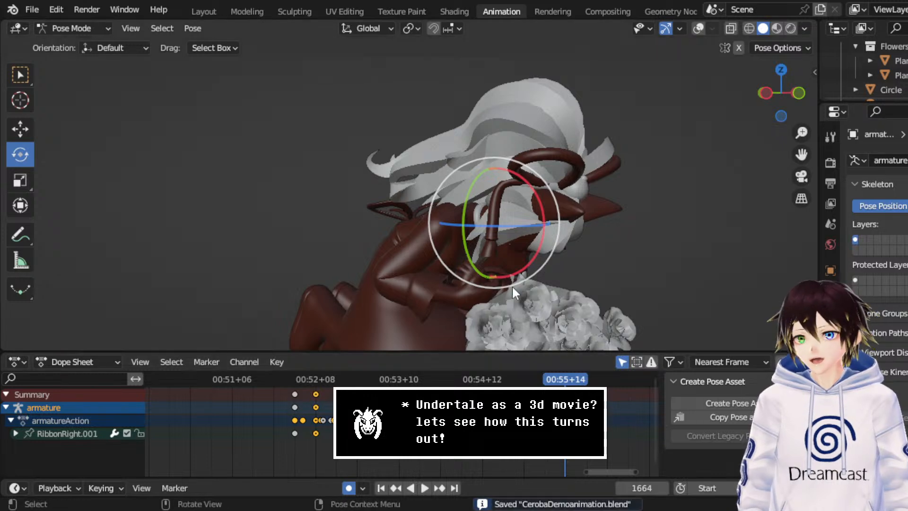
middle_drag(512, 285, 417, 213)
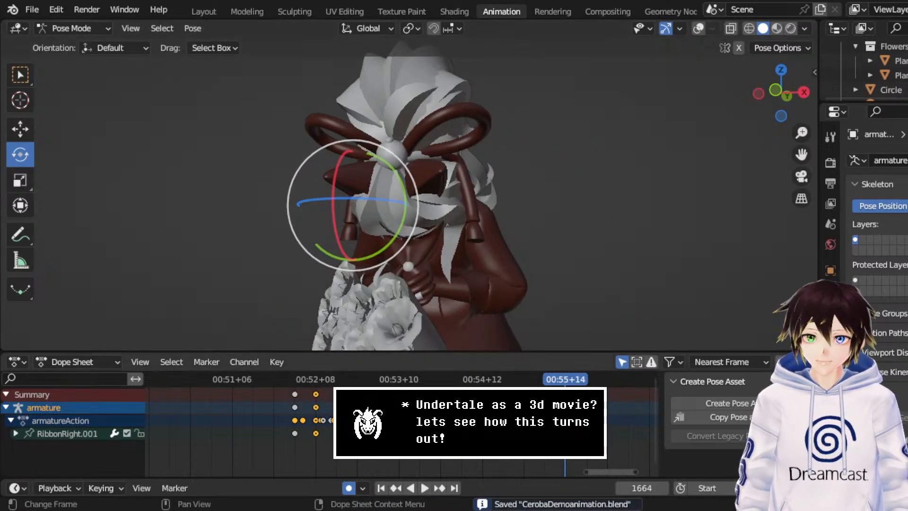
- Play the animation from a side view of the character and stop it at frame 84
scroll(402, 422, down, 10)
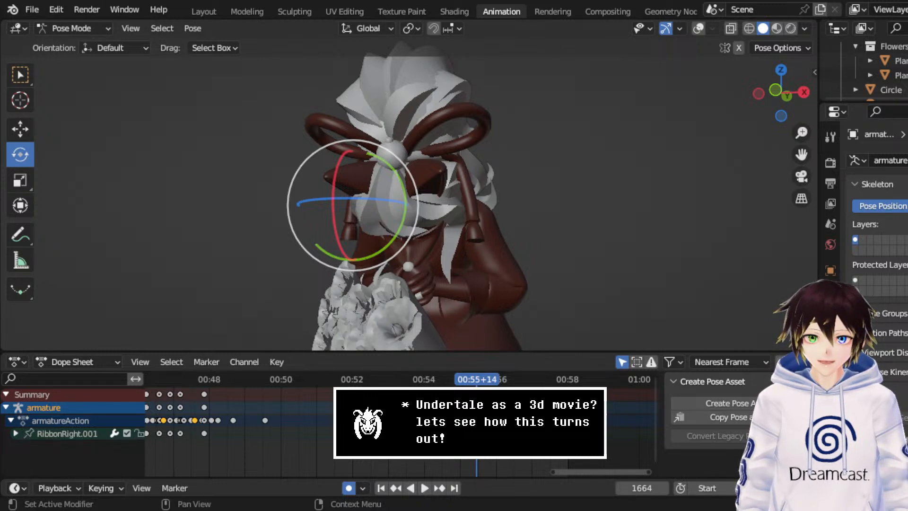
middle_drag(579, 290, 525, 292)
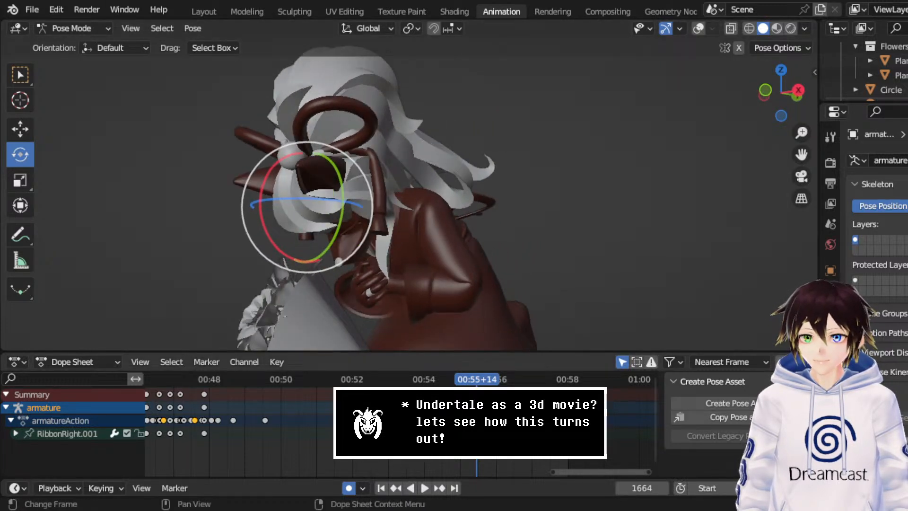
key(space)
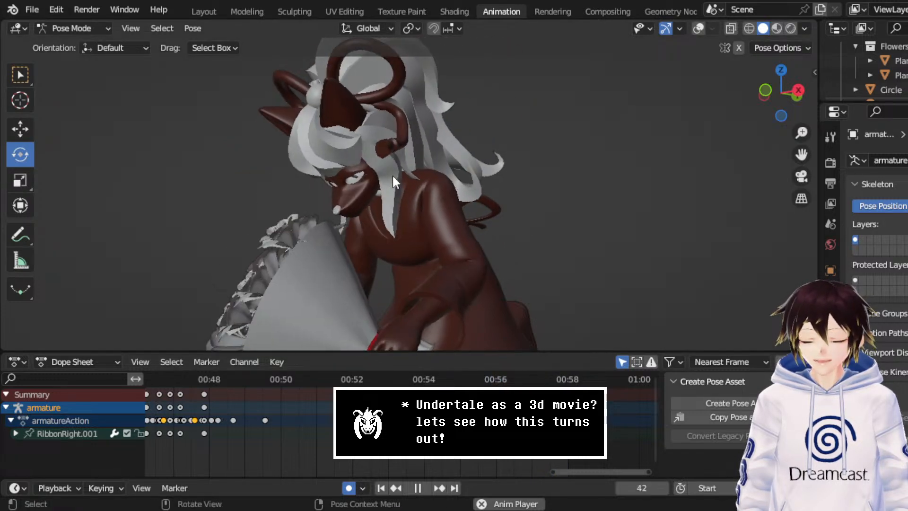
key(space)
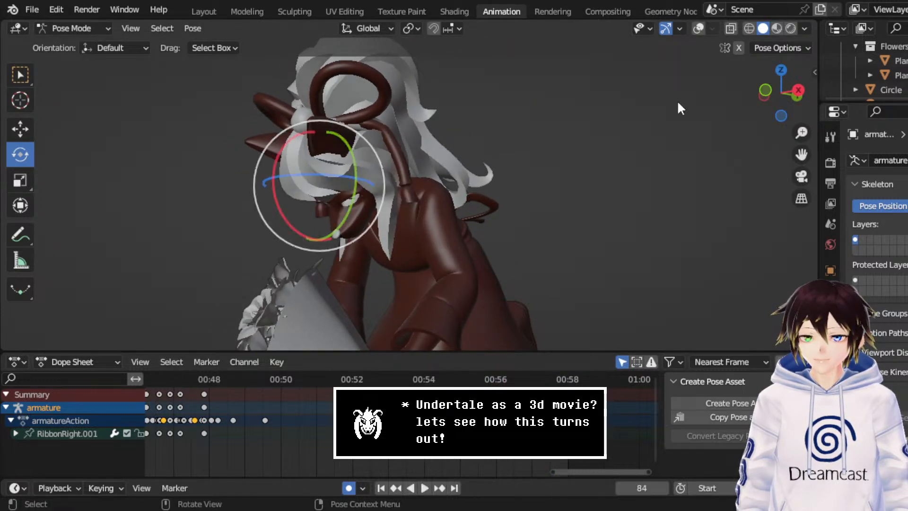
- Show the viewport overlays, switch to wireframe shading and select the left ribbon bone RibbonLeft.001
click(699, 29)
scroll(416, 165, up, 3)
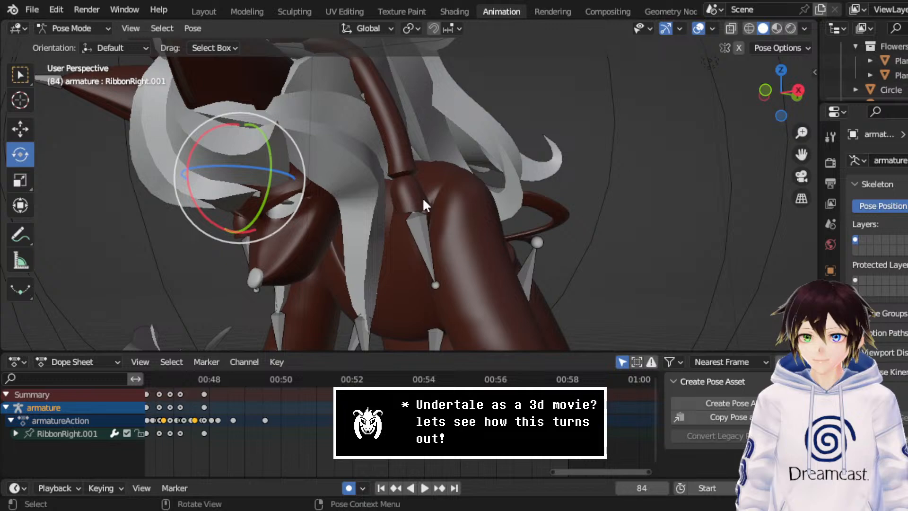
click(748, 28)
click(401, 180)
scroll(331, 425, down, 3)
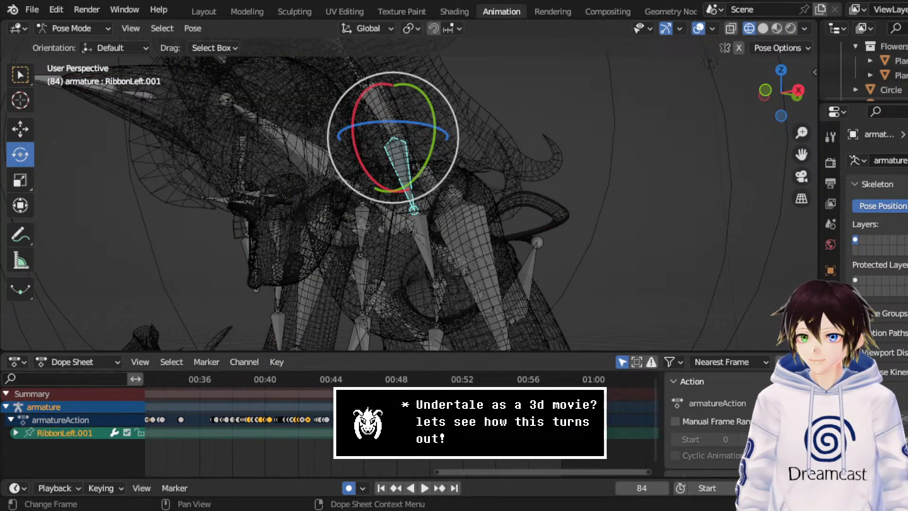
- Play the animation on to frame 113 and switch the viewport back to solid shading
middle_drag(237, 439, 586, 441)
scroll(331, 426, up, 4)
key(space)
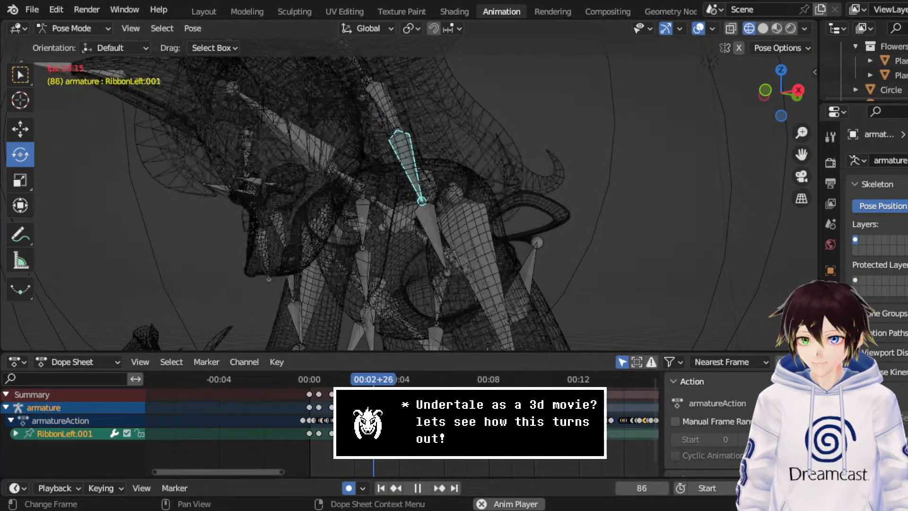
key(space)
click(763, 28)
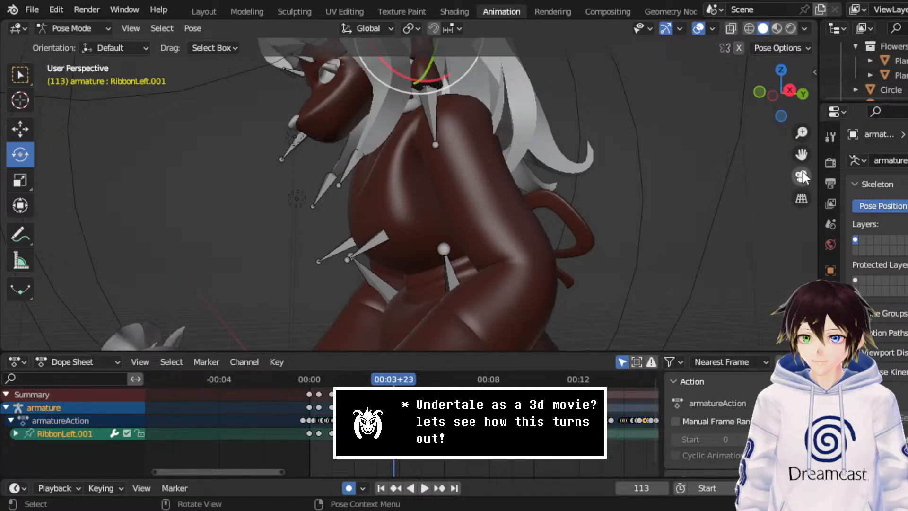
- Check the left ribbon's motion in side view, go to frame 144, centre the view on the bone and save the file
drag(801, 155, 821, 268)
key(space)
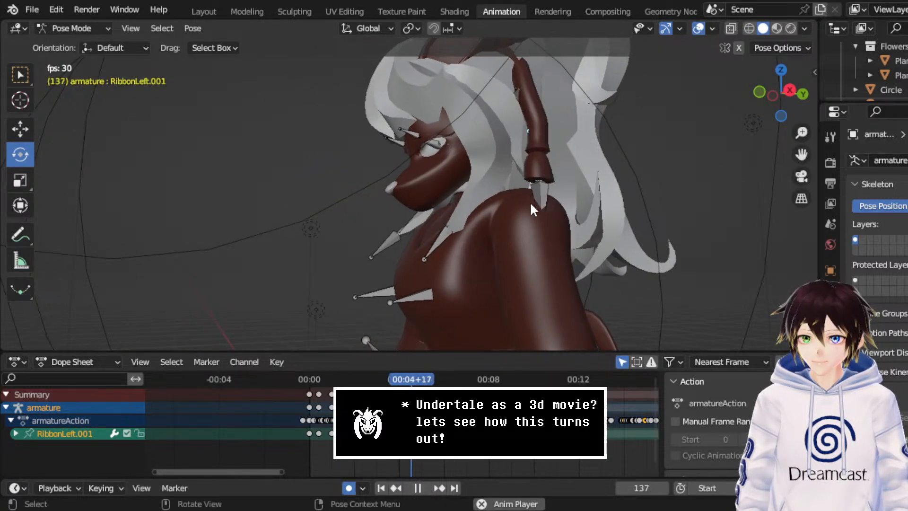
key(space)
mouse_move(529, 201)
middle_down()
mouse_move(540, 183)
mouse_move(521, 202)
middle_up()
drag(437, 379, 417, 379)
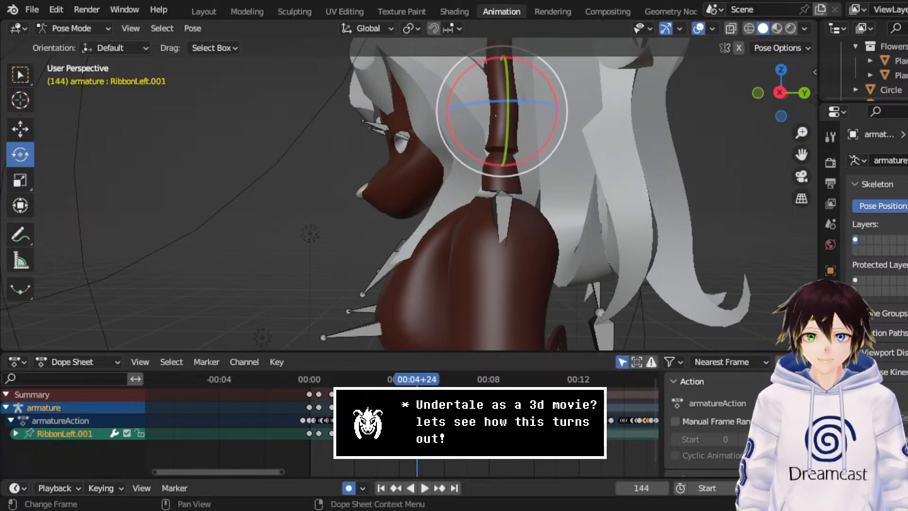
key(KP_Decimal)
key(ctrl+s)
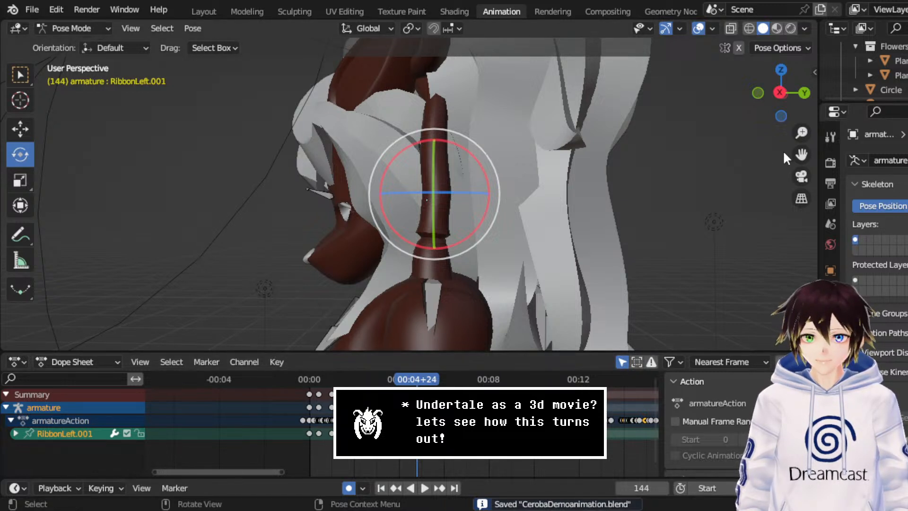
- Play through the left ribbon's motion from frame 144, return to about frame 162 and rotate RibbonLeft.001 backward, away from the face
key(space)
key(space)
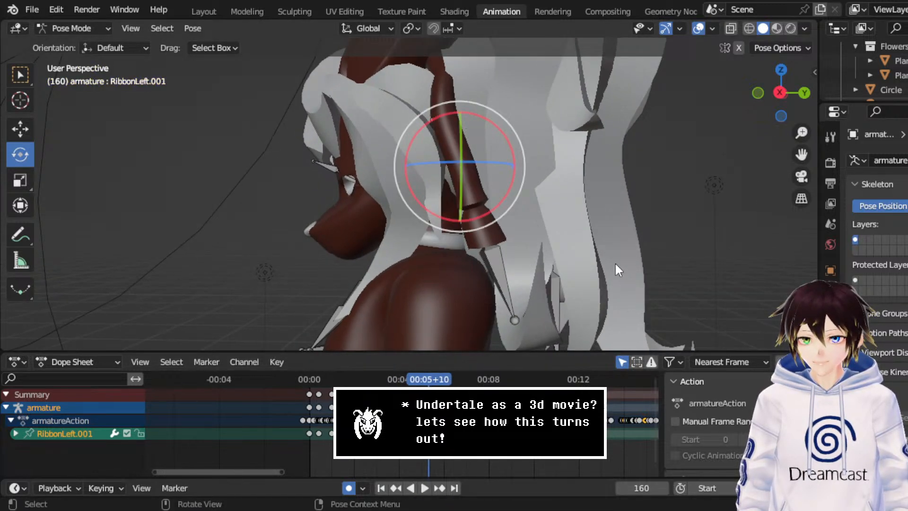
key(space)
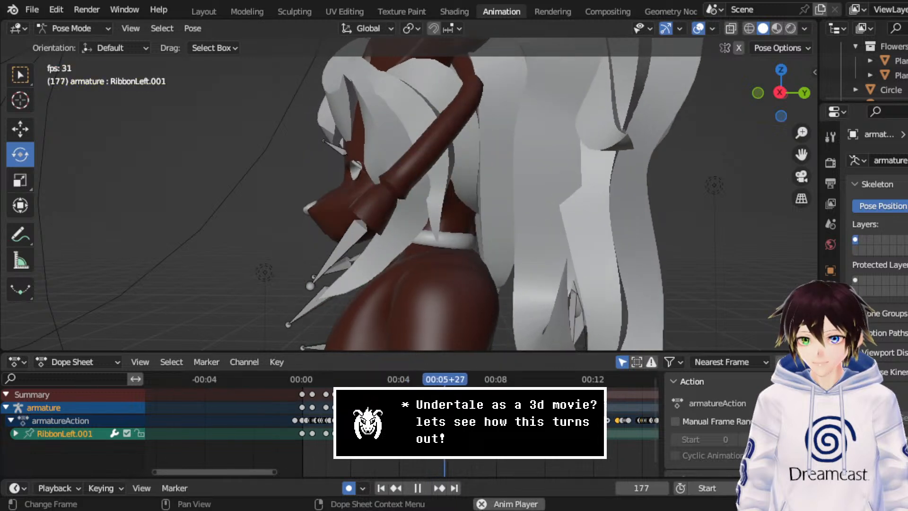
key(space)
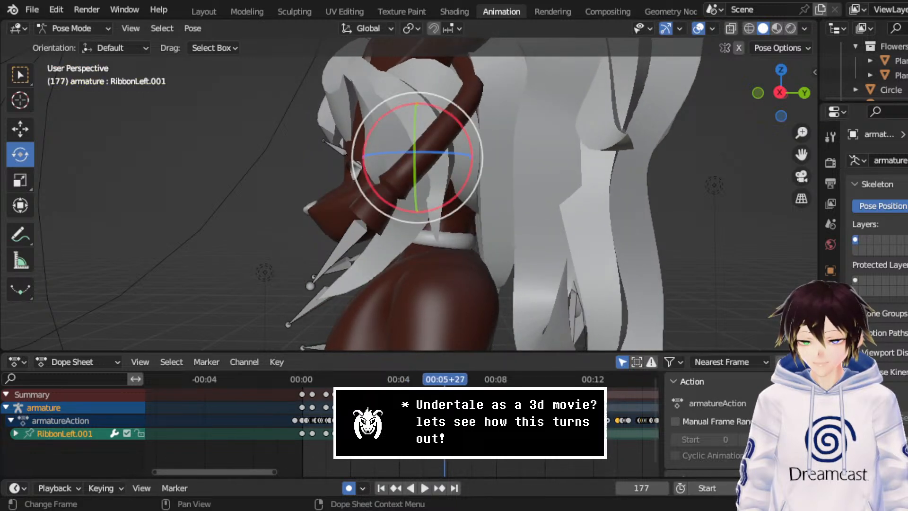
drag(446, 382, 432, 382)
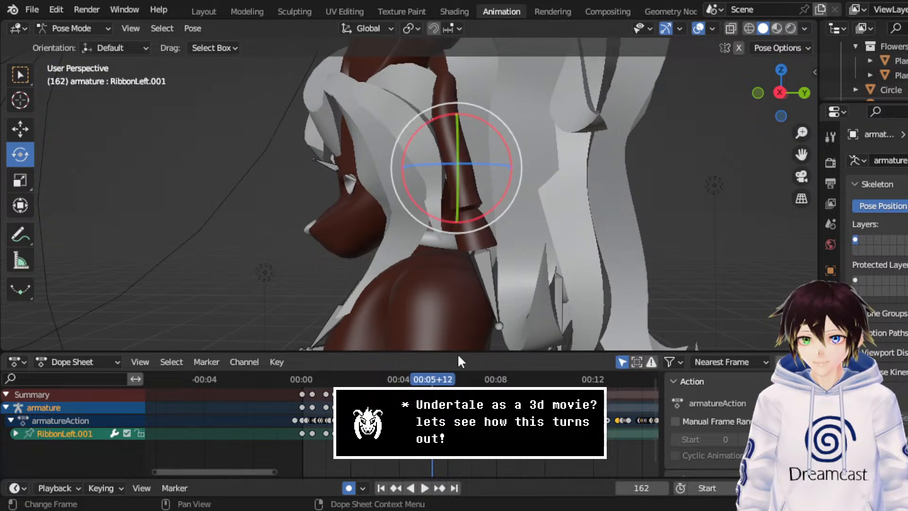
key(space)
key(space)
drag(473, 219, 507, 202)
- Replay the new swing, stop at frame 175 and rotate RibbonLeft.001 forward toward the face
scroll(404, 402, up, 5)
click(440, 378)
key(space)
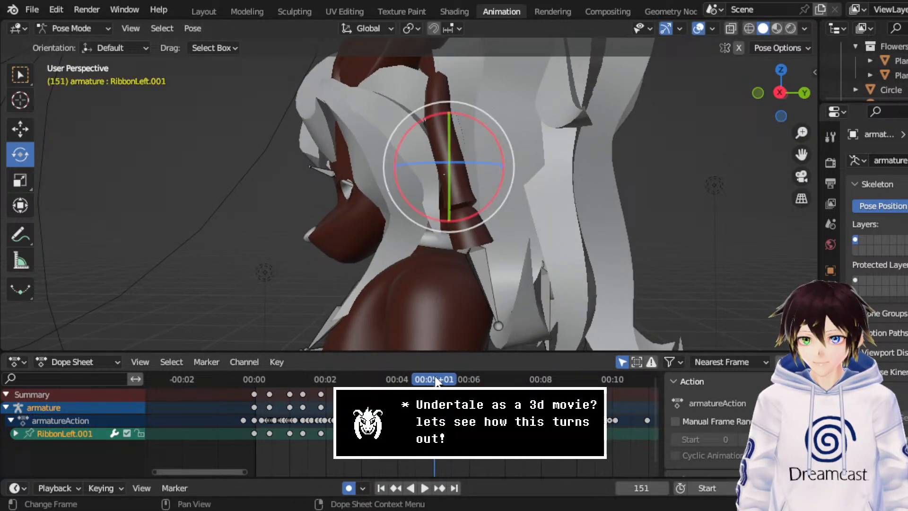
key(space)
key(space)
key(space)
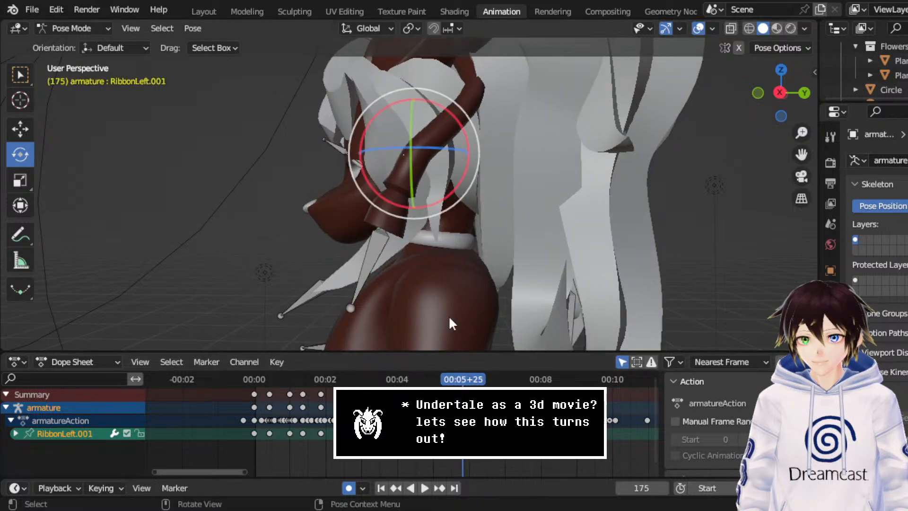
drag(459, 205, 423, 206)
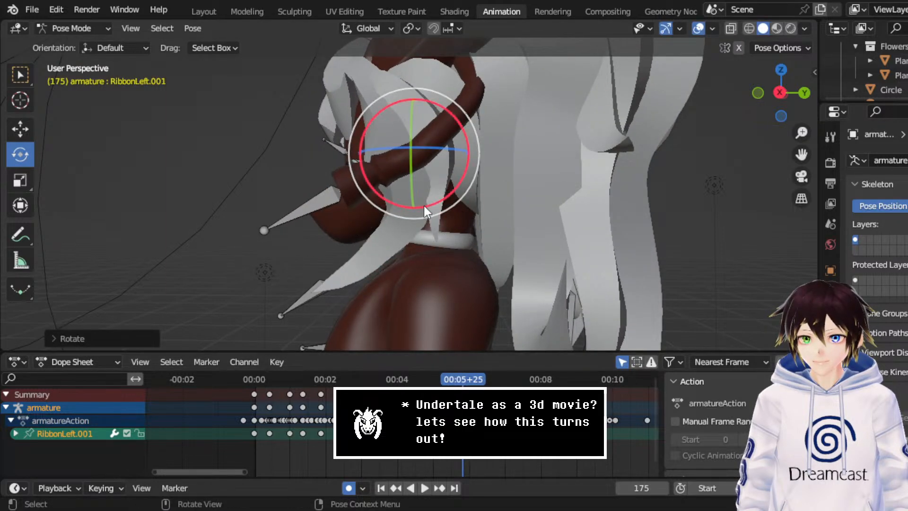
middle_drag(423, 206, 456, 211)
middle_drag(472, 423, 462, 423)
scroll(462, 424, up, 4)
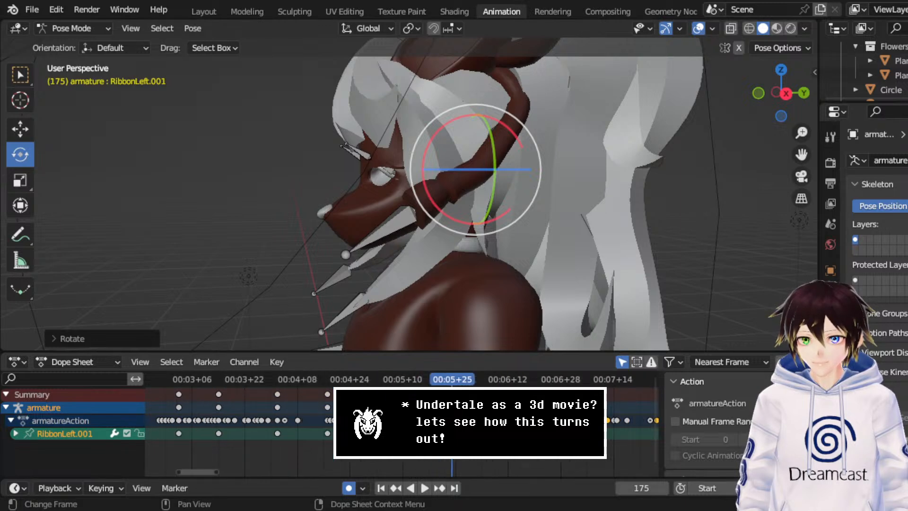
- Replay the left ribbon's forward swing, stop at frame 191 and rotate RibbonLeft.001 backward
click(412, 380)
key(space)
key(space)
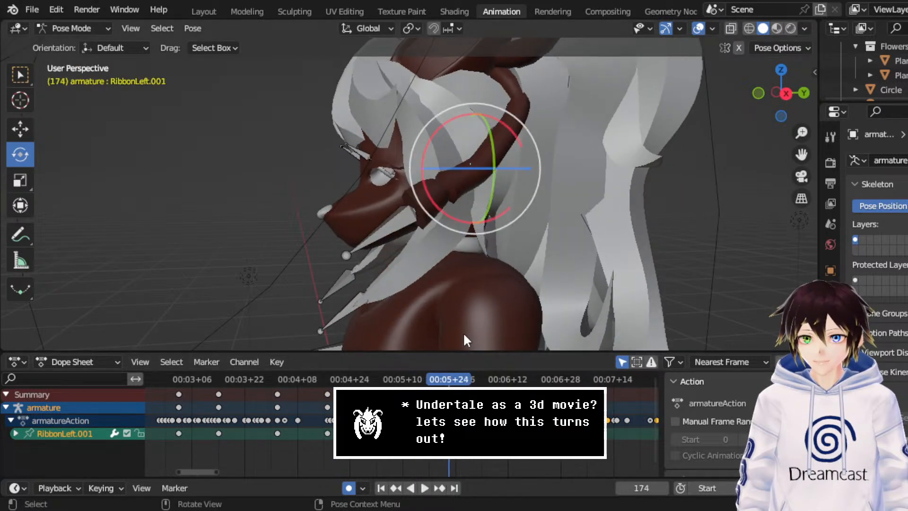
key(space)
key(space)
middle_drag(528, 245, 497, 234)
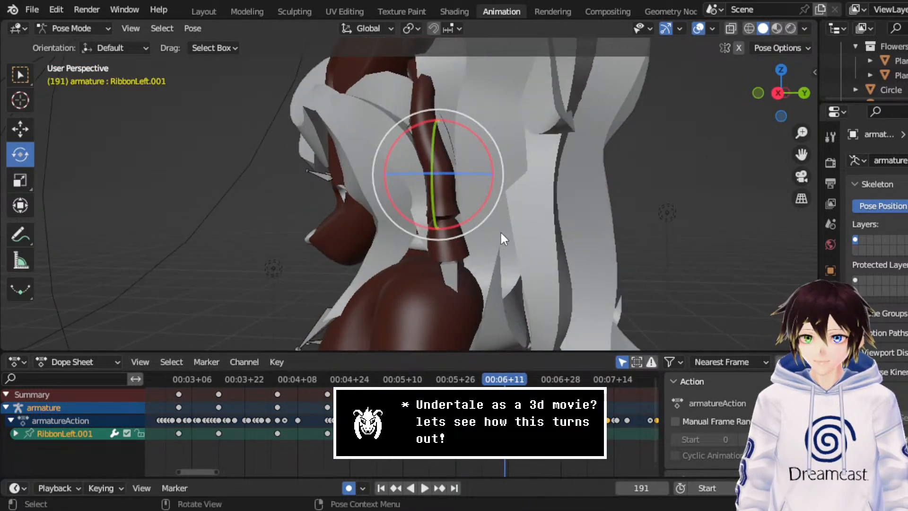
drag(487, 219, 508, 217)
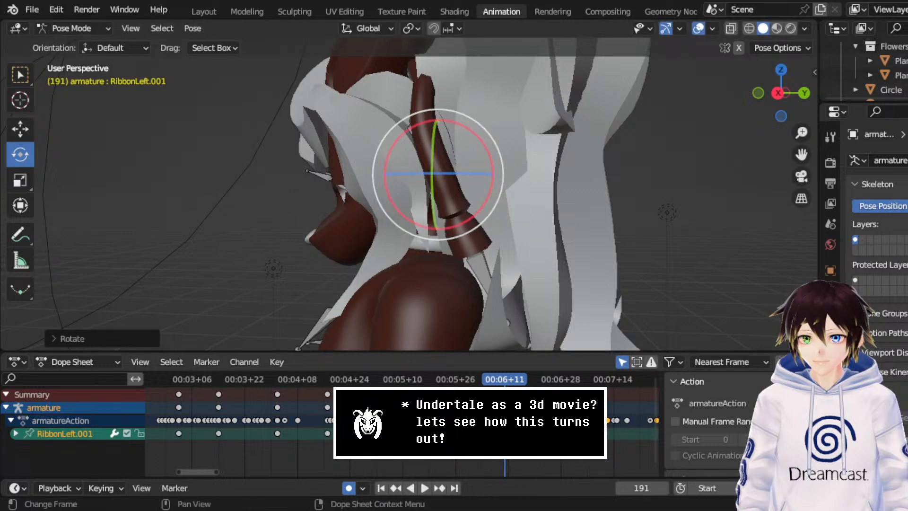
- Play on past frame 191 and rotate RibbonLeft.001 forward again for the next swing
key(space)
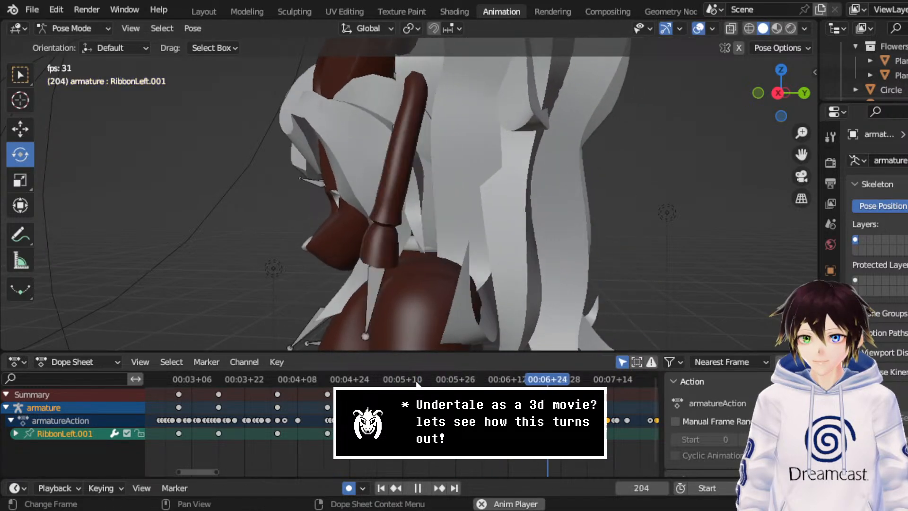
key(space)
click(507, 381)
key(space)
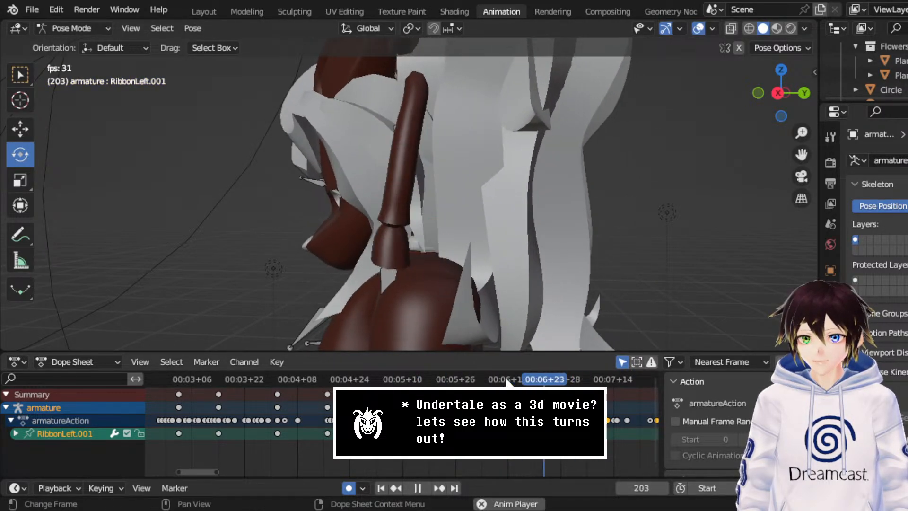
key(space)
drag(437, 230, 420, 270)
- Replay the swing to frame 210, move the forward-swing keyframe a few frames later and replay to frame 206
click(414, 380)
key(space)
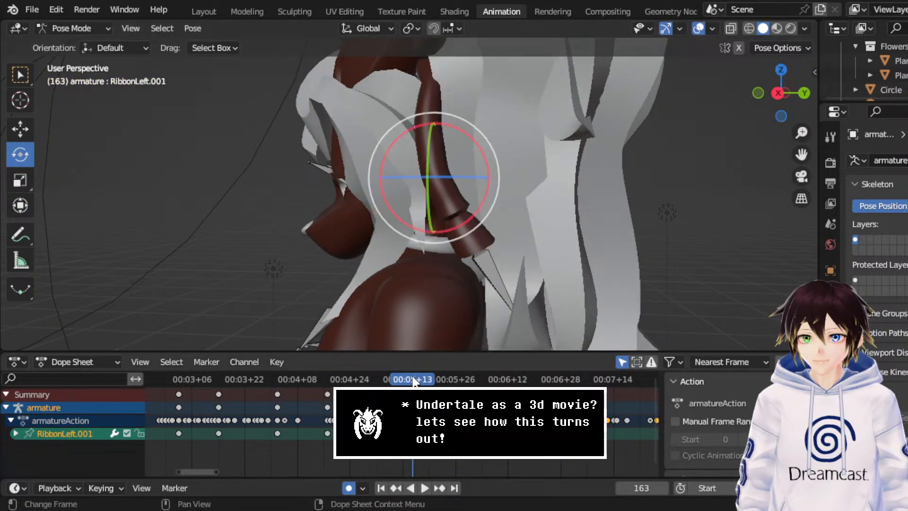
key(space)
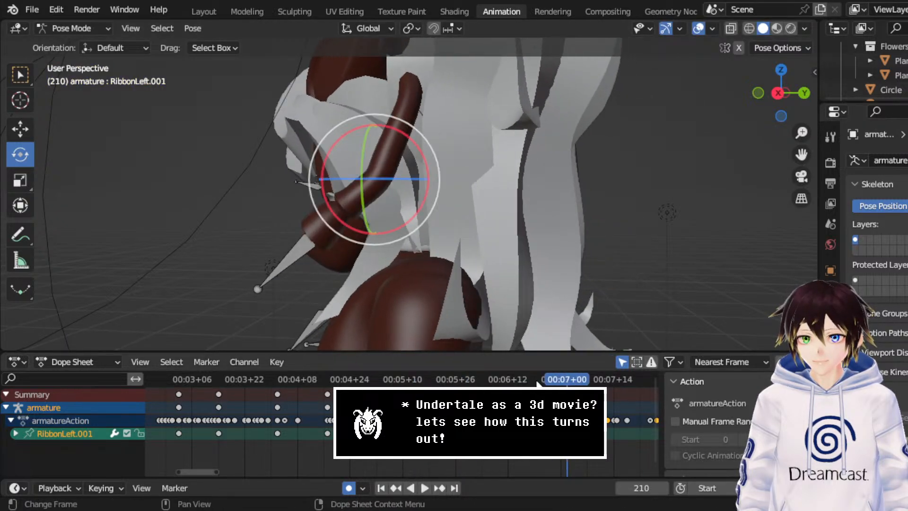
drag(547, 394, 563, 394)
click(415, 381)
key(space)
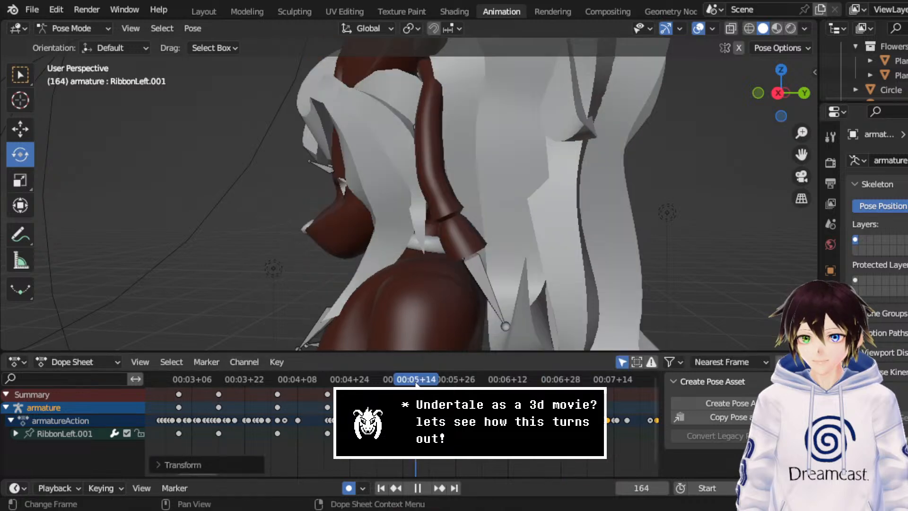
key(space)
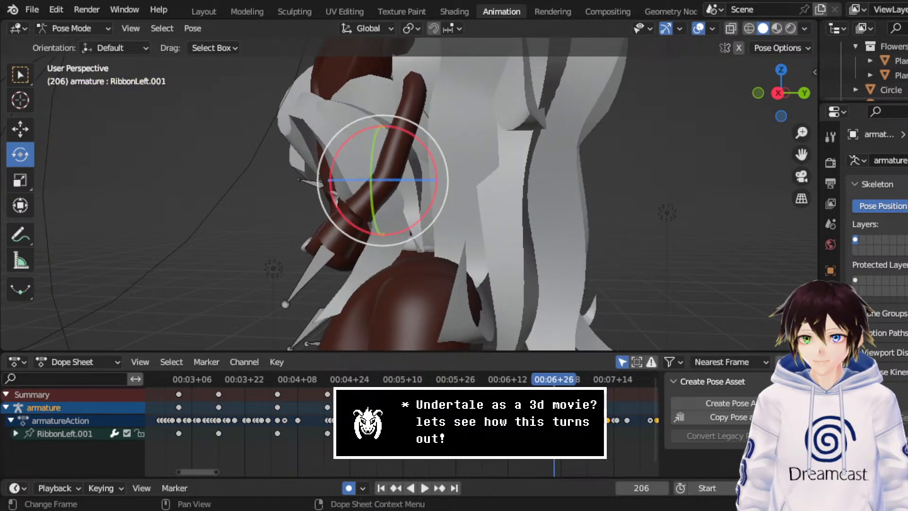
- Set the selected ribbon keyframes' handle type to Free and replay the swing to frame 208
right_click(418, 395)
mouse_move(419, 380)
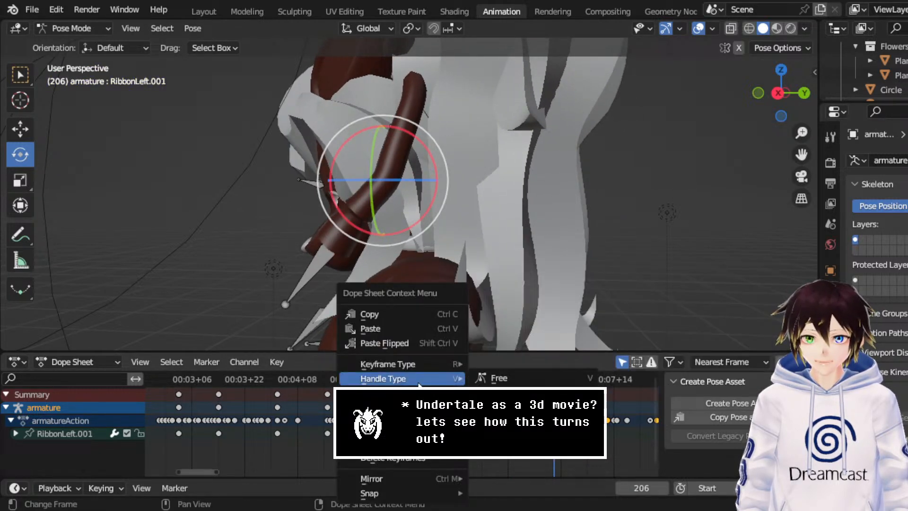
click(496, 378)
click(416, 380)
key(space)
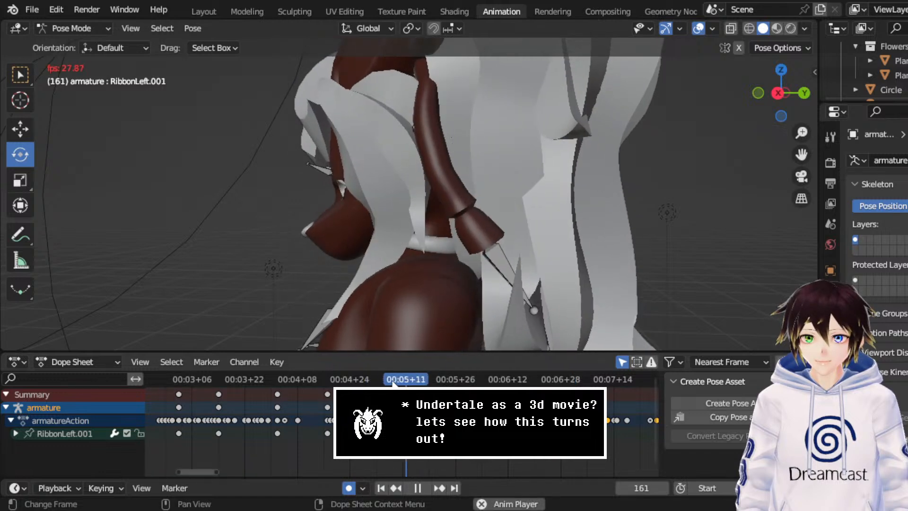
key(space)
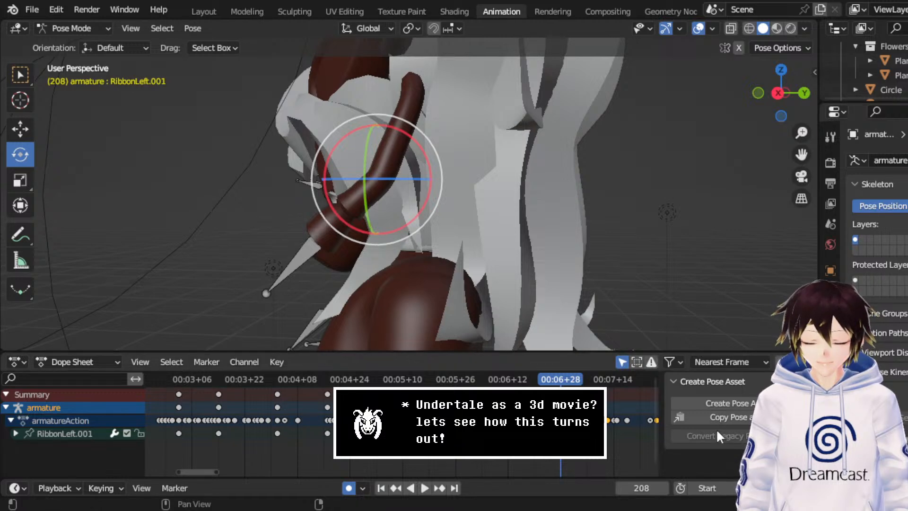
- Play the left ribbon swing on to frame 230 and rotate RibbonLeft.001 backward there
middle_drag(582, 425, 489, 425)
click(265, 381)
key(space)
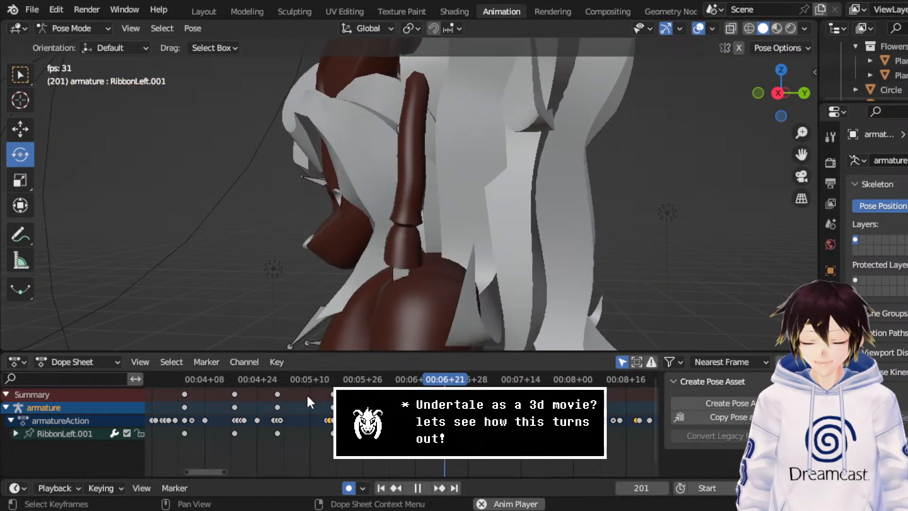
key(space)
click(477, 379)
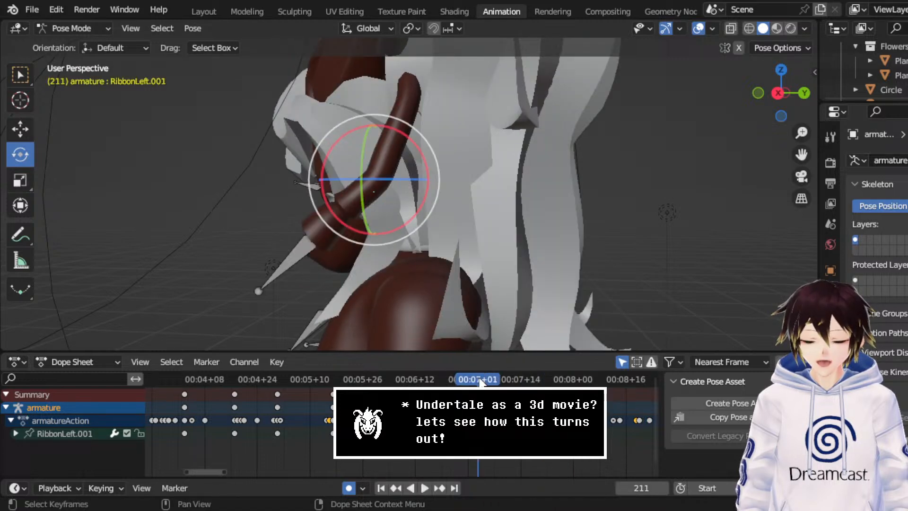
key(space)
key(space)
drag(443, 231, 497, 221)
- Replay the left ribbon's swing to frame 228, viewing the character from the side
middle_drag(496, 221, 623, 211)
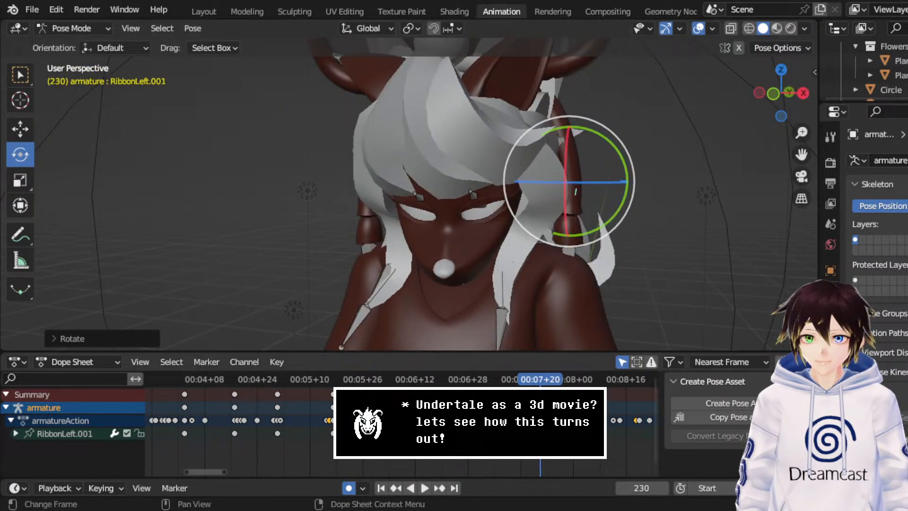
drag(467, 381, 358, 379)
middle_drag(530, 255, 403, 257)
key(space)
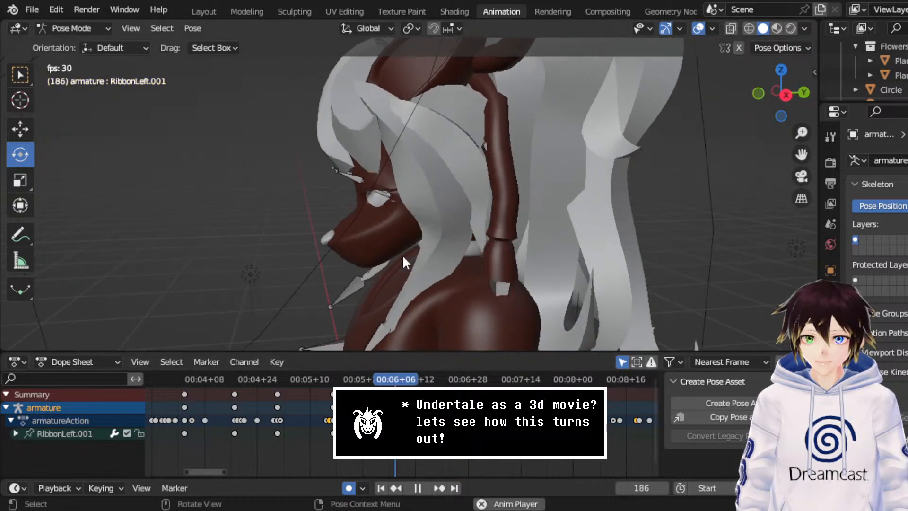
key(space)
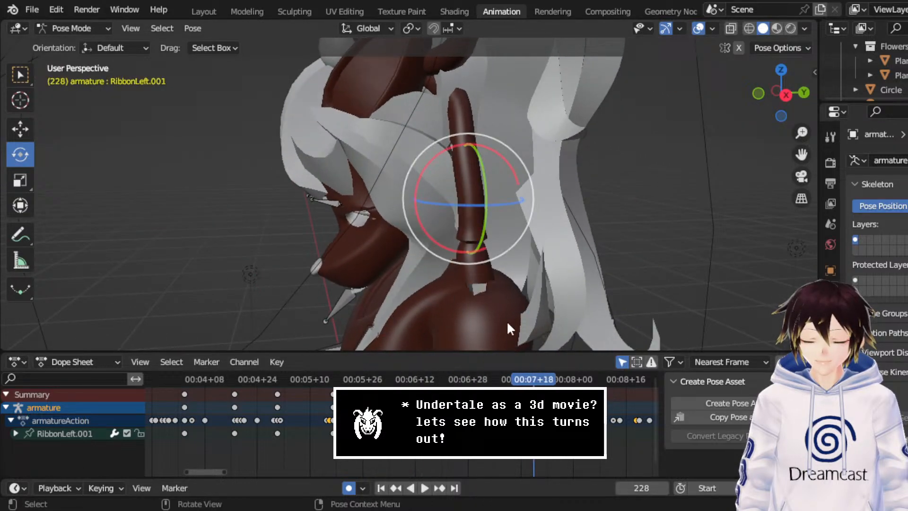
- Change the handle type of the selected ribbon keyframes, briefly replay the swing to frame 231 and save the file
right_click(407, 393)
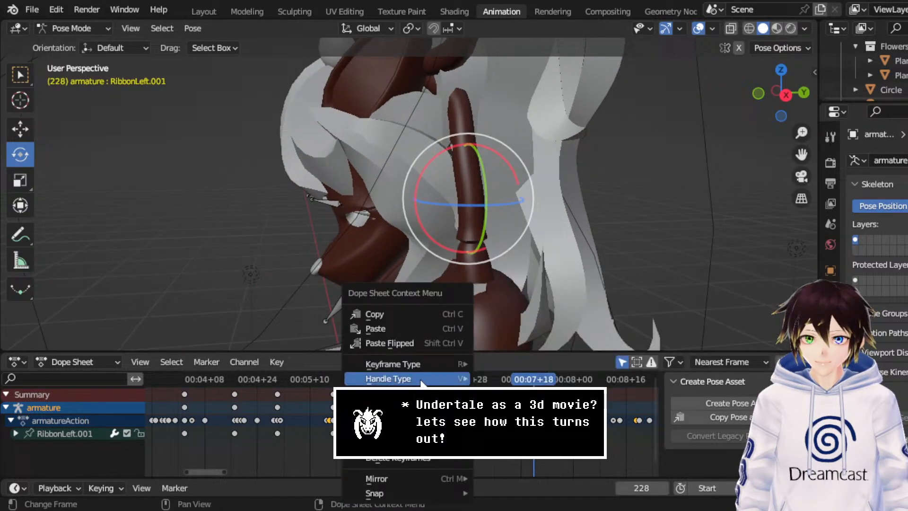
mouse_move(407, 378)
click(504, 378)
key(space)
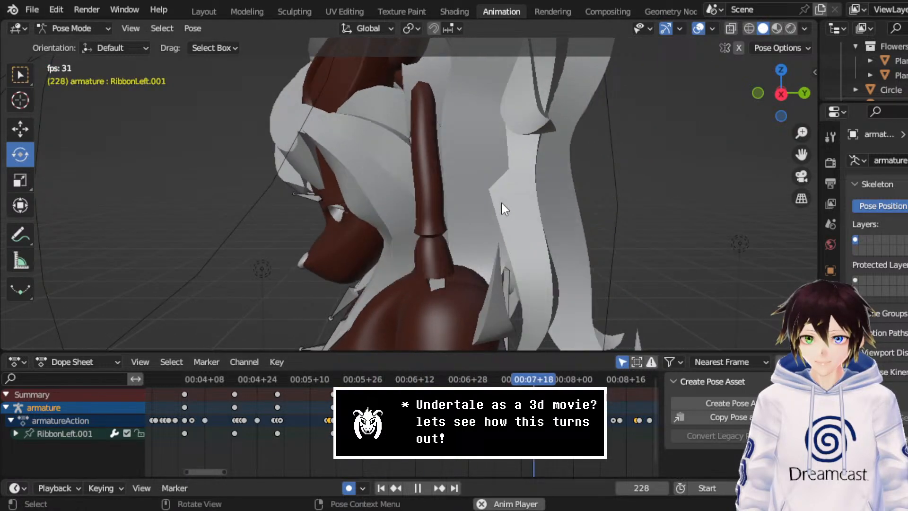
key(space)
key(ctrl+s)
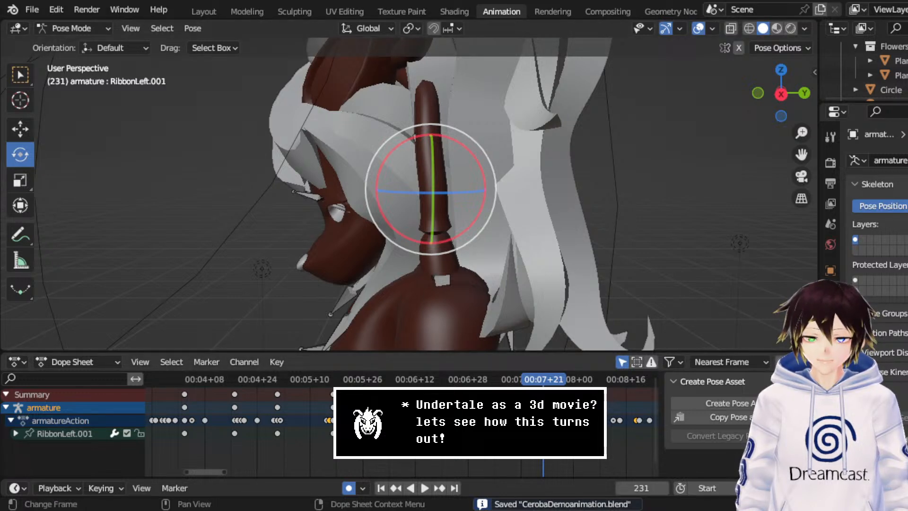
- Play the animation from frame 231 on to frame 315 to check the left ribbon's movement
middle_drag(505, 418, 402, 419)
scroll(402, 419, down, 5)
middle_drag(538, 234, 533, 219)
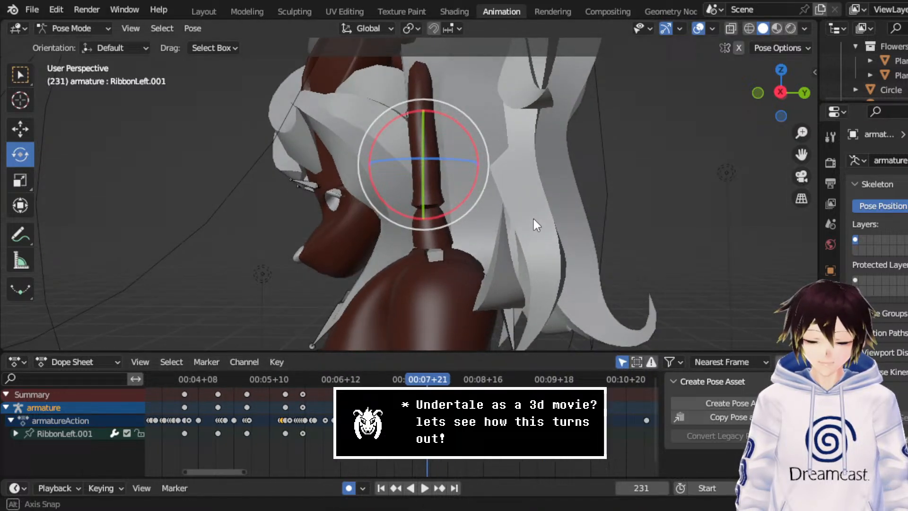
scroll(533, 216, down, 3)
key(space)
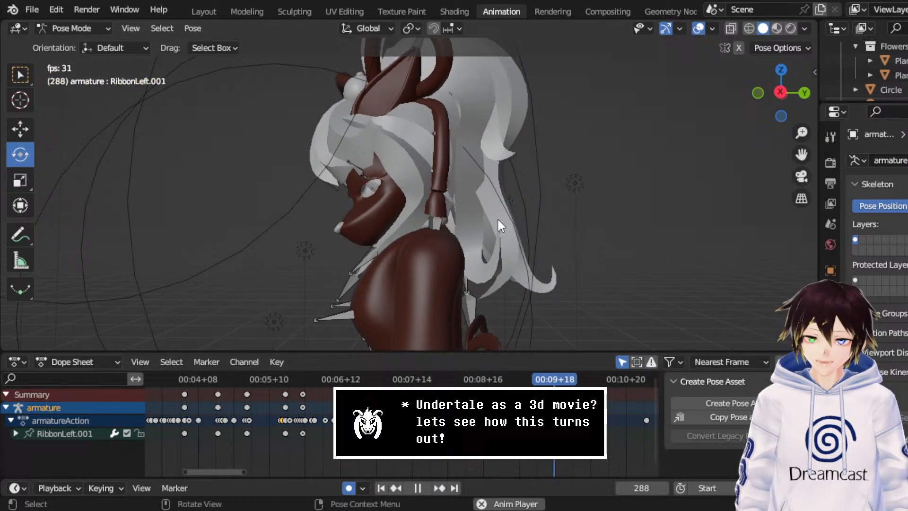
key(space)
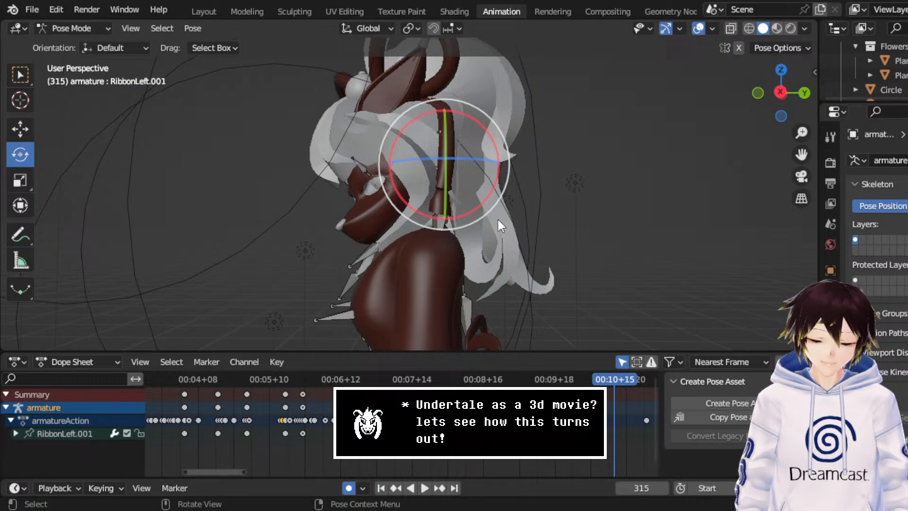
- Play on to find the start of the next head movement and keyframe RibbonLeft.001 at frame 339
middle_drag(554, 416, 361, 416)
key(space)
key(space)
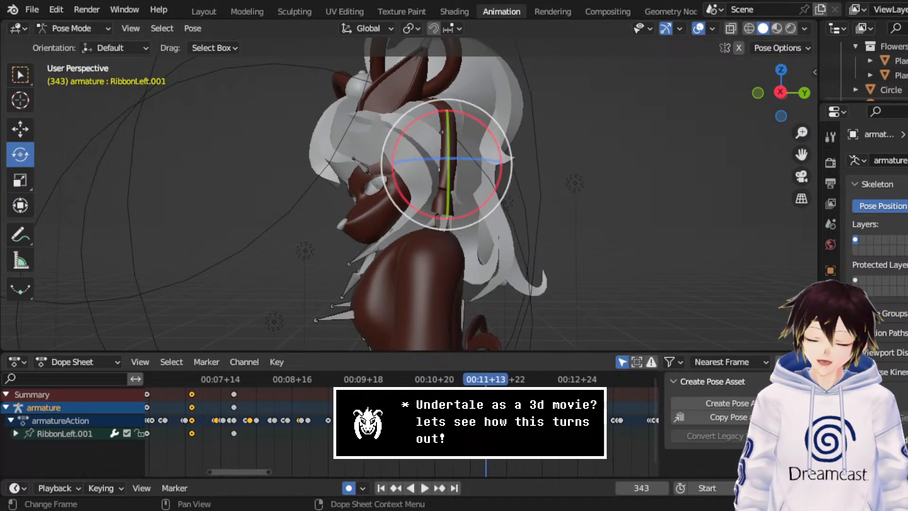
key(space)
key(space)
drag(492, 383, 476, 381)
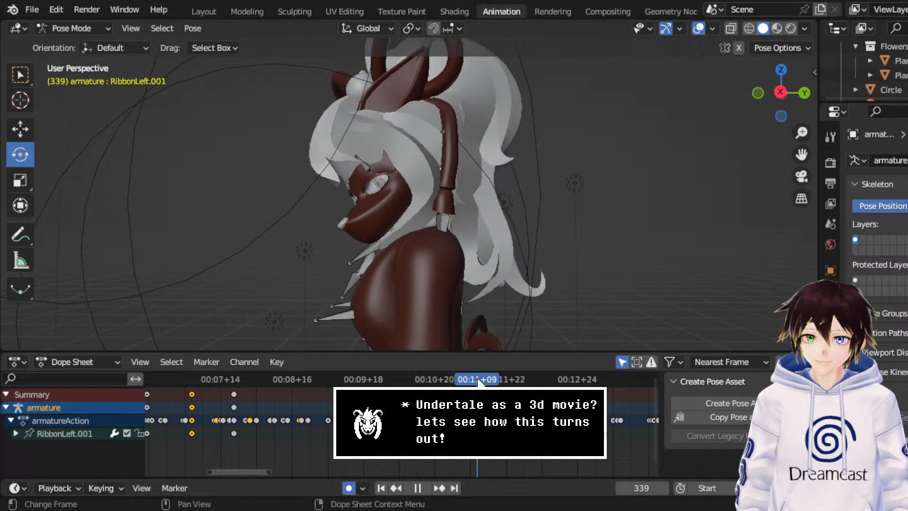
right_click(497, 113)
click(496, 114)
click(545, 168)
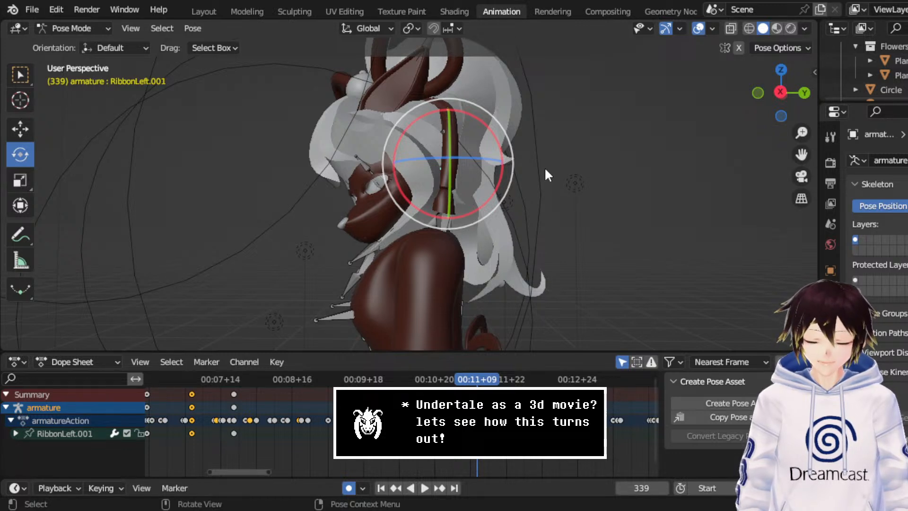
- Play the head movement to frame 351 and move the ribbon's resting keyframe from frame 339 to frame 344
scroll(525, 425, up, 4)
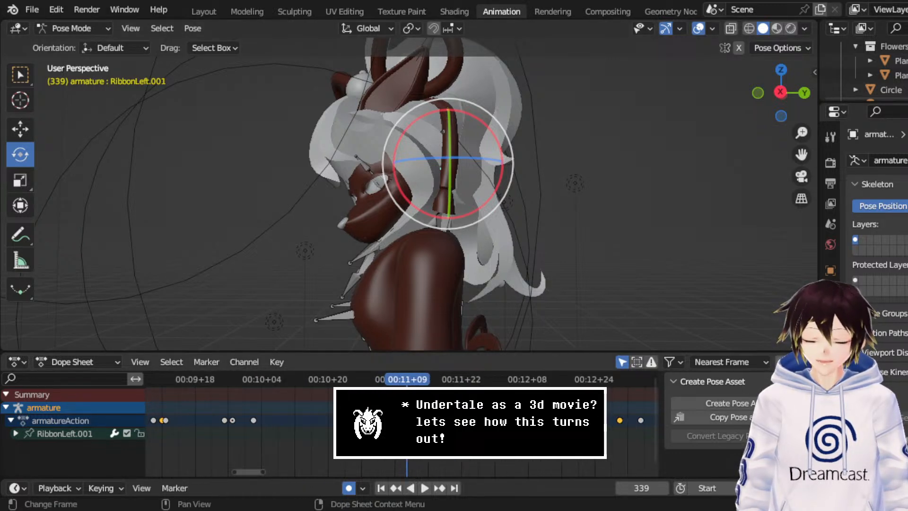
scroll(402, 425, up, 2)
middle_drag(496, 425, 399, 425)
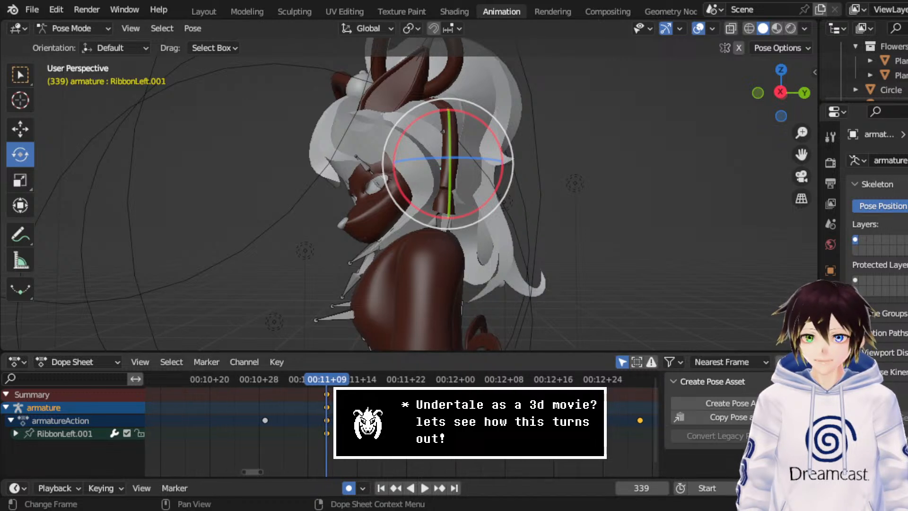
key(space)
key(space)
key(space)
key(space)
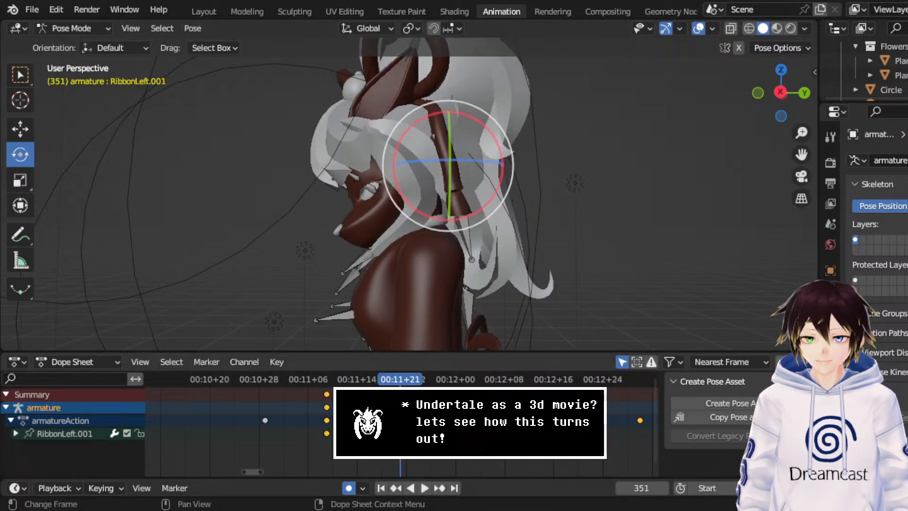
drag(328, 407, 358, 406)
click(360, 380)
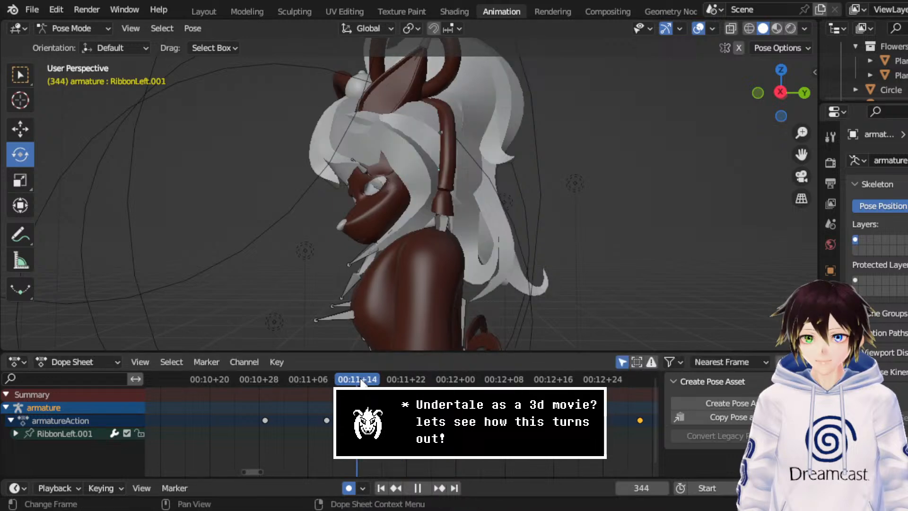
- At frame 352, rotate RibbonLeft.001 backward from the side and adjust its sideways tilt from behind
click(406, 380)
key(r)
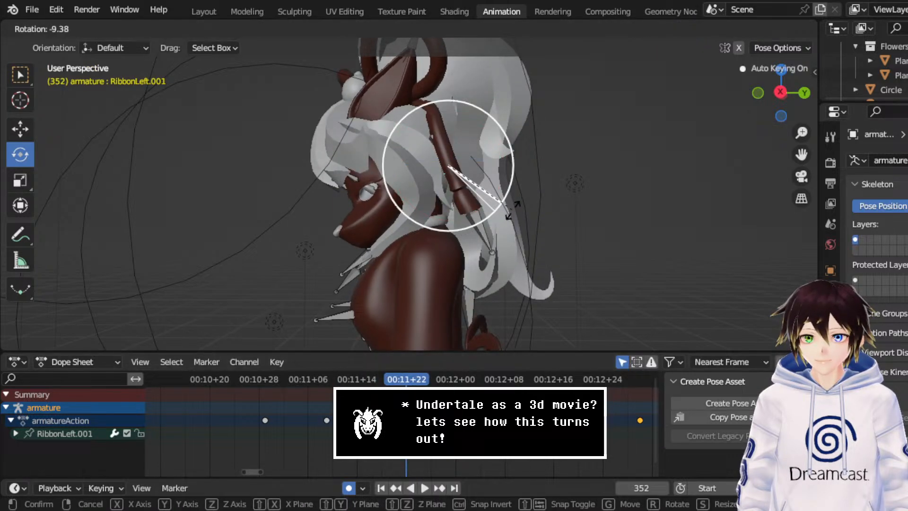
drag(523, 202, 522, 203)
middle_drag(522, 203, 384, 197)
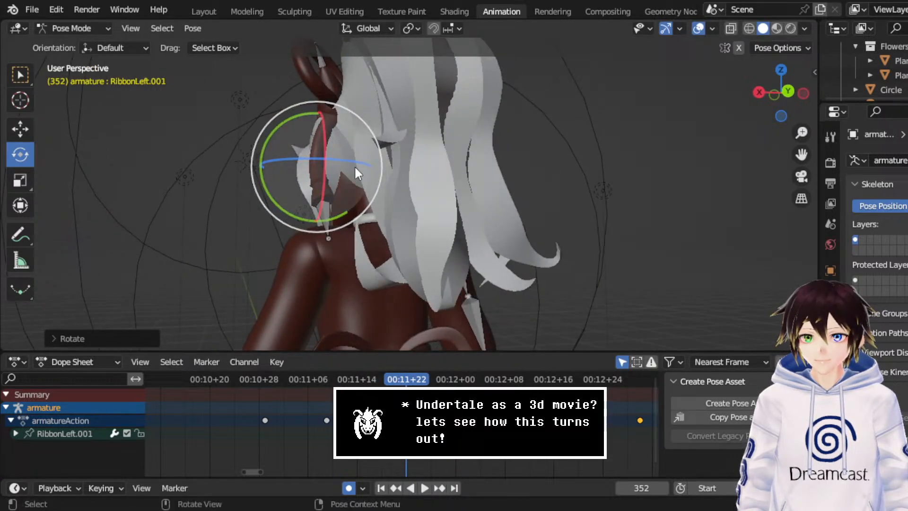
drag(346, 175, 345, 175)
click(340, 163)
middle_drag(340, 164, 466, 175)
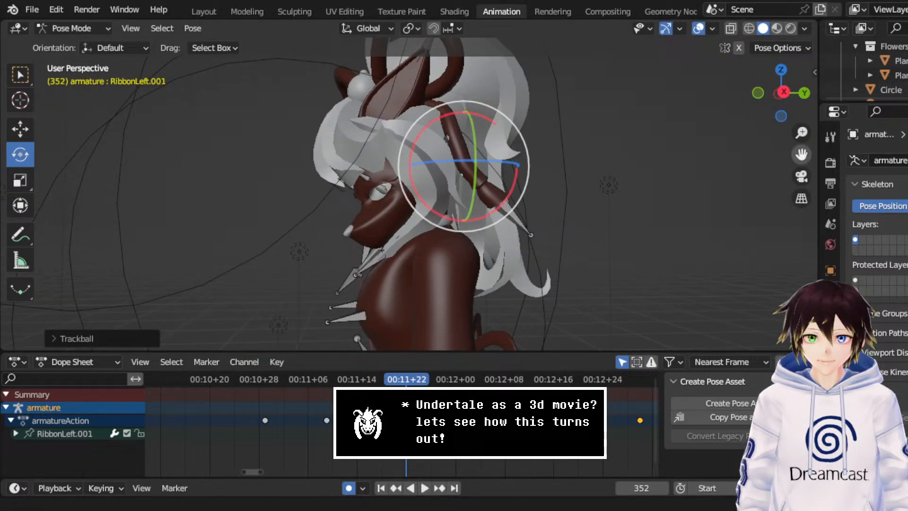
- Move in closer on the left ribbon and replay its backward swing from frame 344 to frame 355
drag(801, 154, 759, 188)
scroll(425, 178, up, 2)
mouse_move(432, 230)
middle_down()
mouse_move(455, 202)
mouse_move(497, 205)
mouse_move(445, 241)
middle_up()
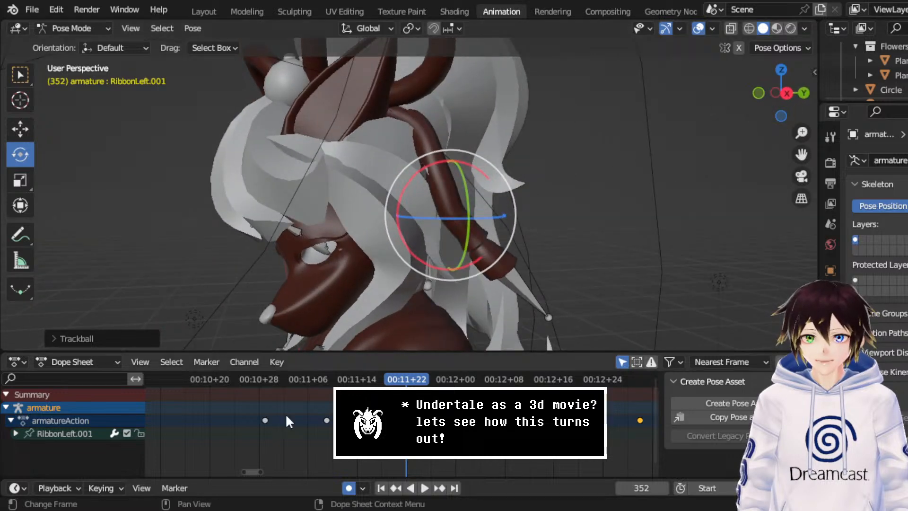
click(358, 379)
key(space)
key(space)
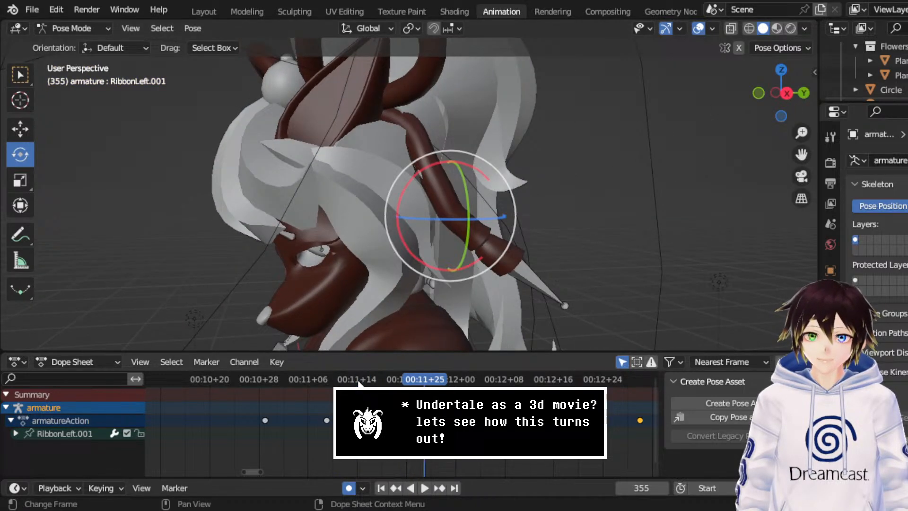
- Play on to frame 377 and rotate RibbonLeft.001 forward for the return swing
key(space)
key(space)
key(space)
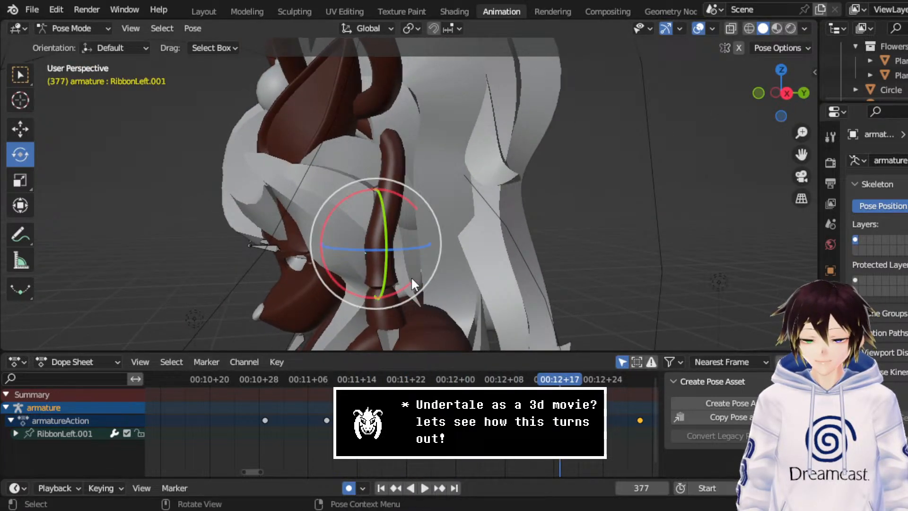
key(r)
click(450, 264)
middle_drag(450, 264, 432, 248)
key(r)
key(r)
click(592, 257)
- Replay the swing from frame 344 to frame 392 and rotate RibbonLeft.001 backward there
click(359, 380)
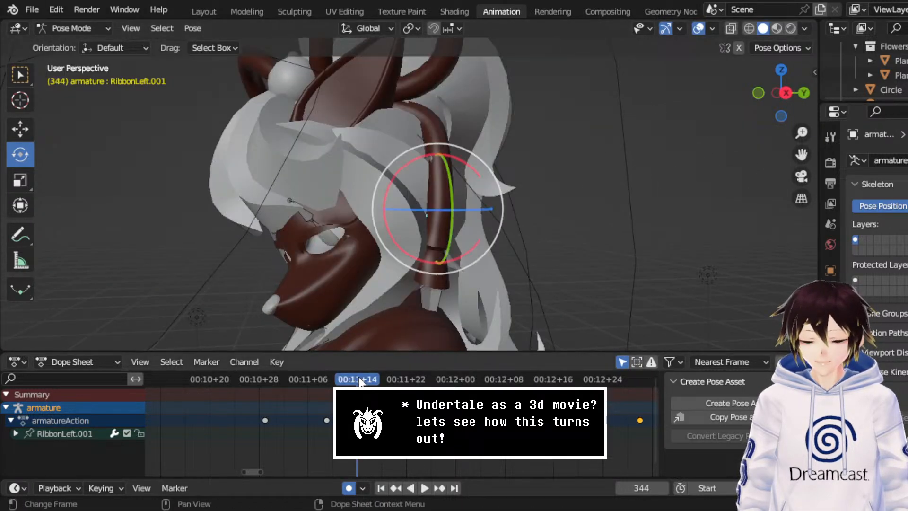
key(space)
key(space)
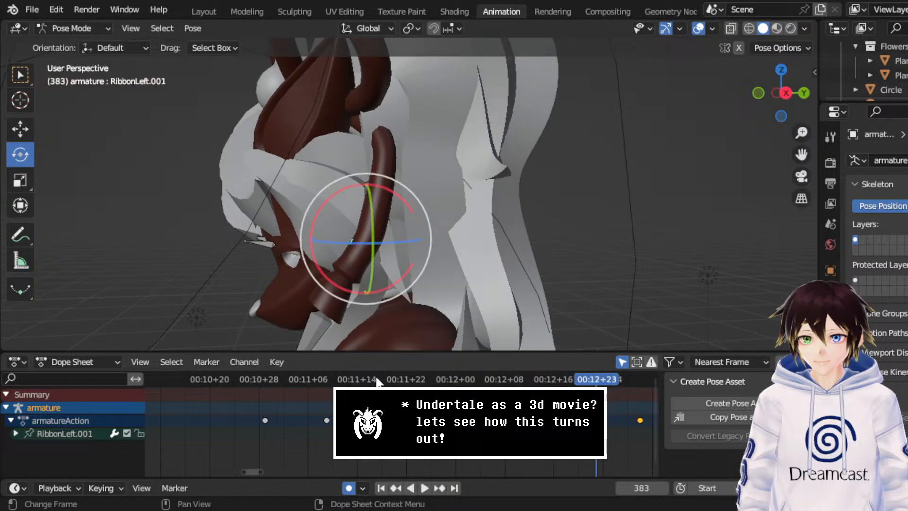
key(space)
key(space)
middle_drag(470, 239, 450, 233)
drag(416, 248, 457, 222)
middle_drag(581, 418, 454, 419)
scroll(454, 418, down, 2)
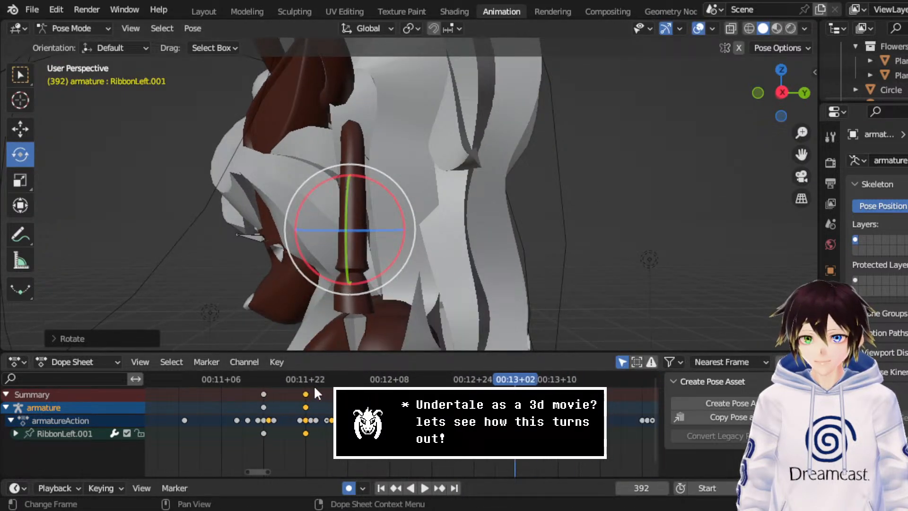
- Replay the left ribbon swing on to frame 404 and rotate RibbonLeft.001 farther backward there
click(268, 376)
key(space)
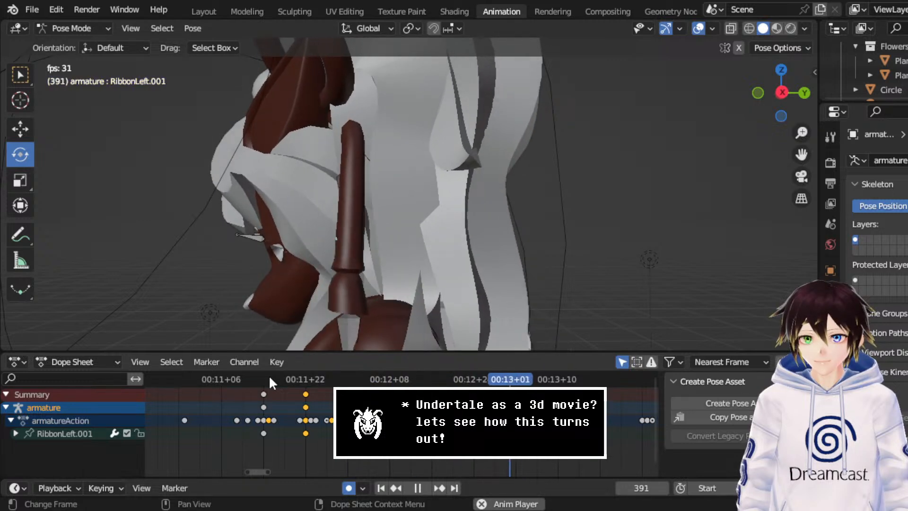
key(space)
key(space)
key(space)
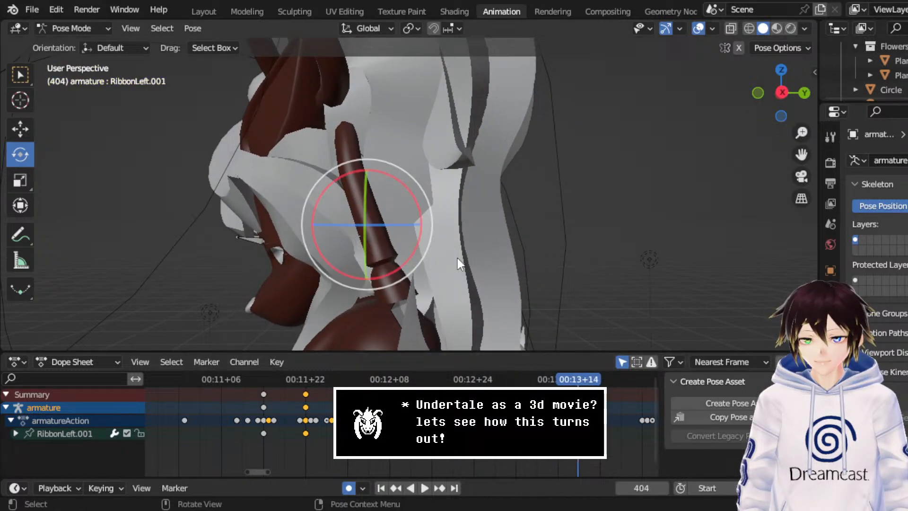
drag(433, 235, 455, 255)
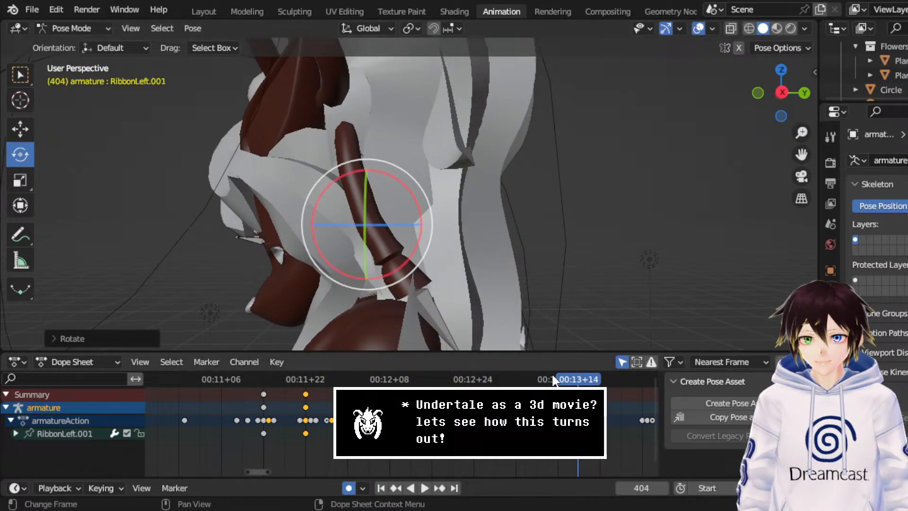
- Replay the new backward swing from about frame 392 and play on to frame 433
middle_drag(440, 276, 467, 255)
click(516, 380)
key(space)
key(space)
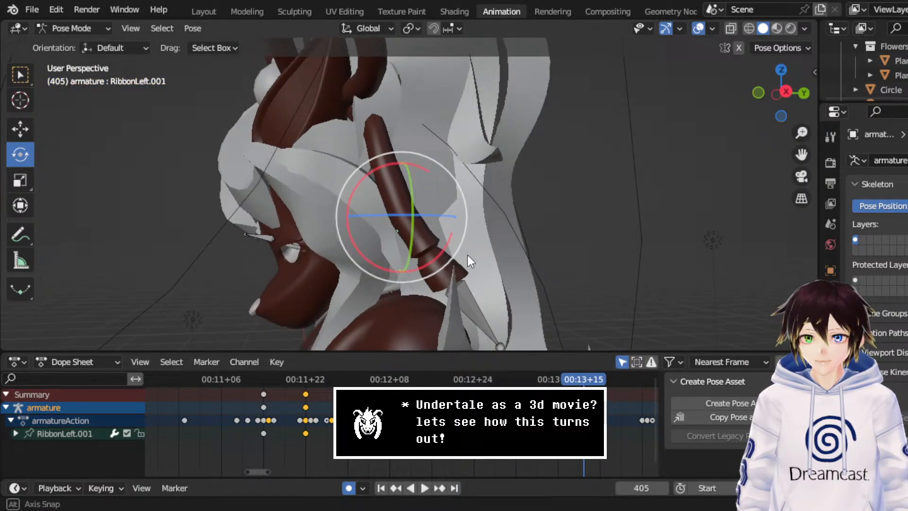
key(space)
key(space)
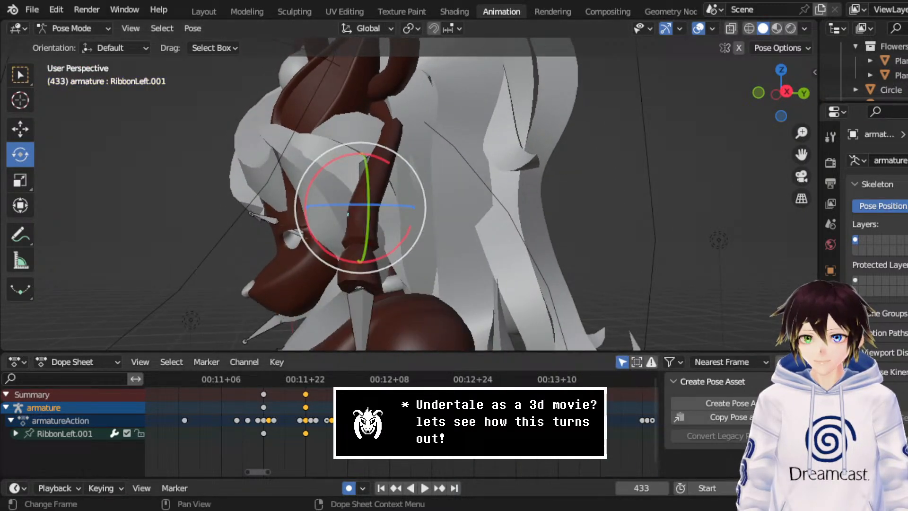
- Replay the swing to frame 423, rotate RibbonLeft.001 slightly forward there and save the file
middle_drag(600, 408, 502, 405)
drag(543, 380, 467, 375)
key(space)
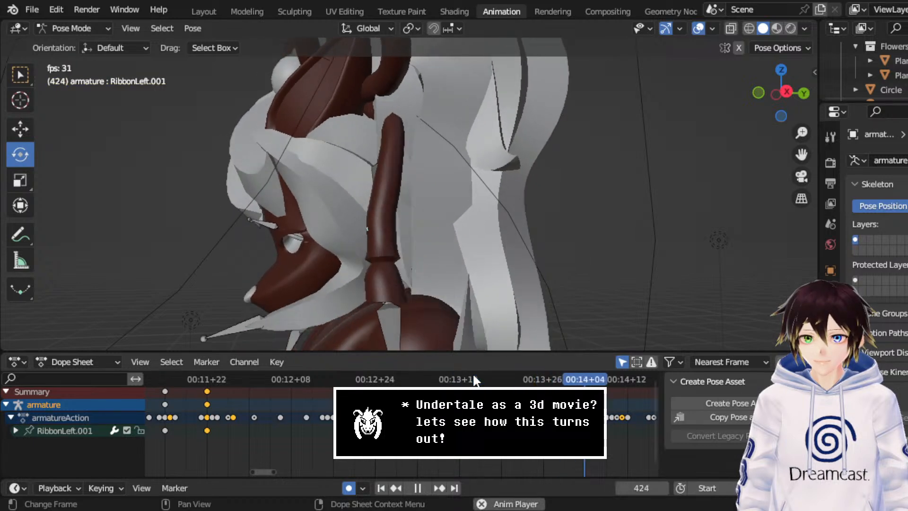
key(space)
middle_drag(450, 331, 432, 280)
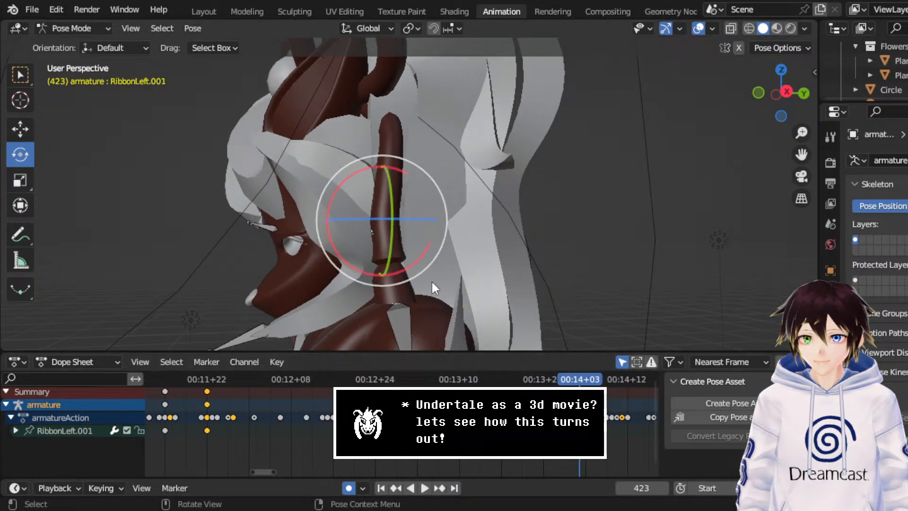
drag(430, 269, 414, 285)
middle_drag(417, 284, 439, 289)
key(ctrl+s)
- Play on past frame 423 and rotate RibbonLeft.001 outward from the front, adjusting its swing from the side
middle_drag(568, 426, 404, 422)
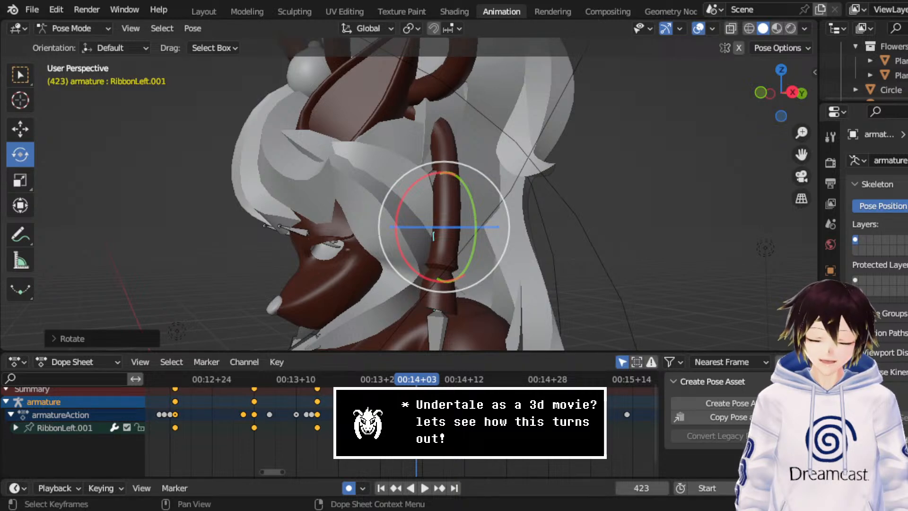
key(space)
key(space)
middle_drag(482, 272, 456, 273)
click(421, 379)
middle_drag(451, 240, 547, 239)
key(space)
key(space)
drag(619, 192, 598, 173)
middle_drag(579, 204, 500, 237)
drag(500, 238, 485, 236)
- Replay the outward ribbon swing from about frame 423 to frame 443 in front view
click(413, 380)
middle_drag(417, 235, 476, 231)
key(space)
key(space)
key(space)
key(space)
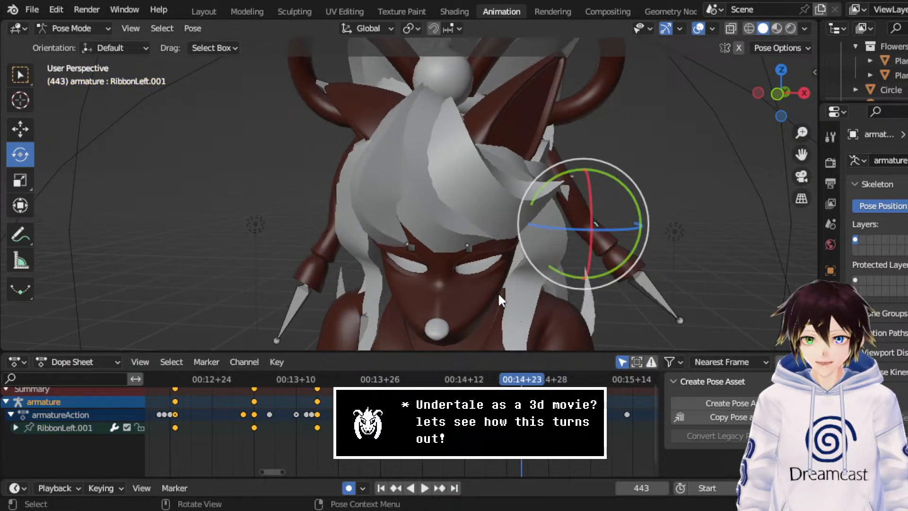
- Rotate RibbonLeft.001 forward at frame 443 from the side and replay the swing
middle_drag(498, 292, 393, 202)
drag(456, 213, 462, 253)
click(426, 380)
key(space)
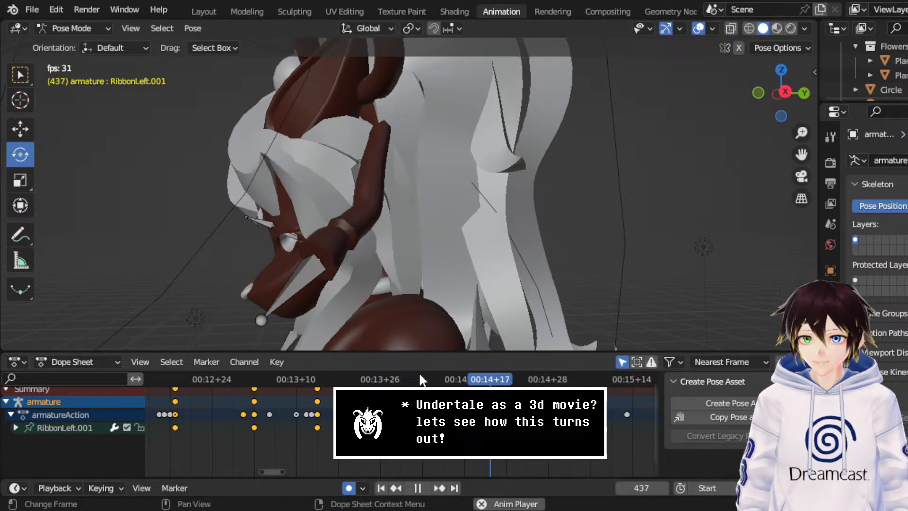
- Rotate RibbonLeft.001 slightly inward at frame 443 from the front and replay the swing from the side
key(space)
click(522, 379)
middle_drag(459, 255, 558, 248)
drag(631, 208, 633, 220)
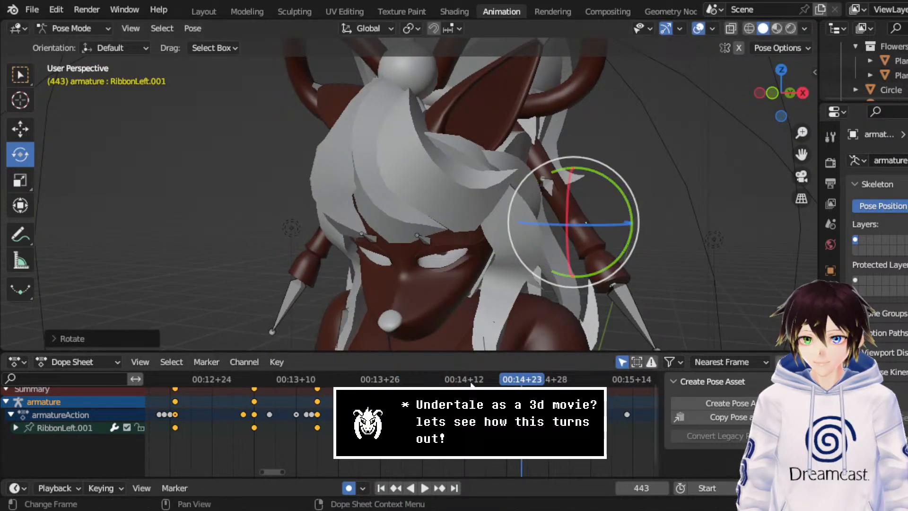
click(411, 379)
middle_drag(541, 285, 444, 247)
key(space)
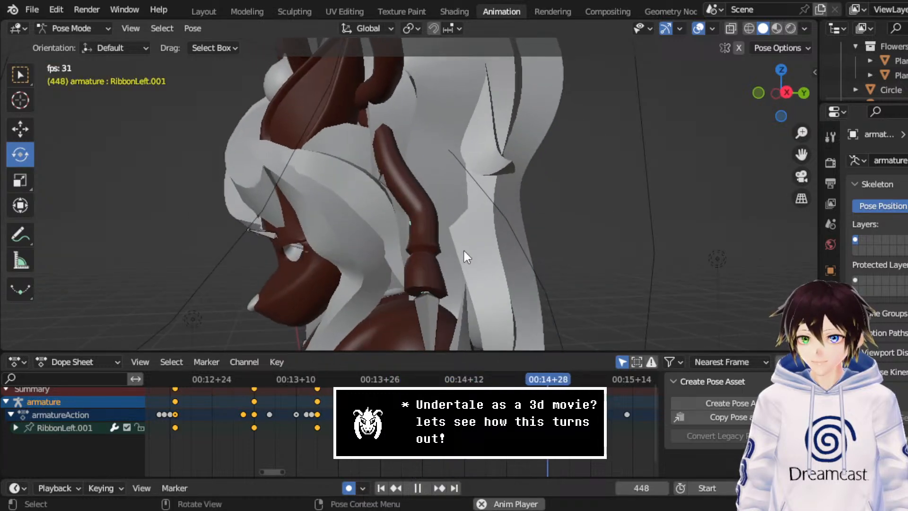
- Rotate RibbonLeft.001 backward shortly after frame 448, adjust it from the front, and replay from frame 443
key(space)
drag(485, 238, 466, 257)
middle_drag(466, 258, 622, 229)
drag(622, 229, 623, 239)
middle_drag(622, 238, 468, 240)
drag(468, 239, 466, 265)
click(522, 384)
key(space)
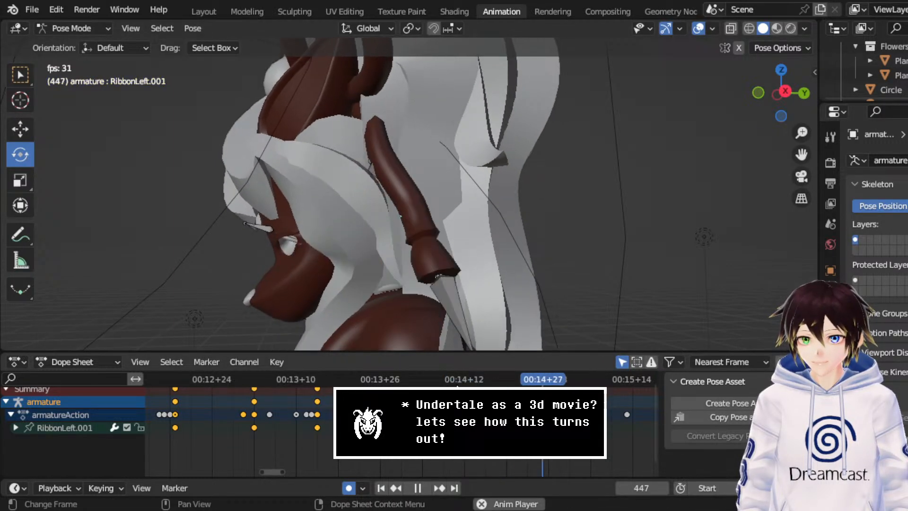
- Shift the new backward-swing keyframe of the ribbon 2 frames later and replay the motion
key(space)
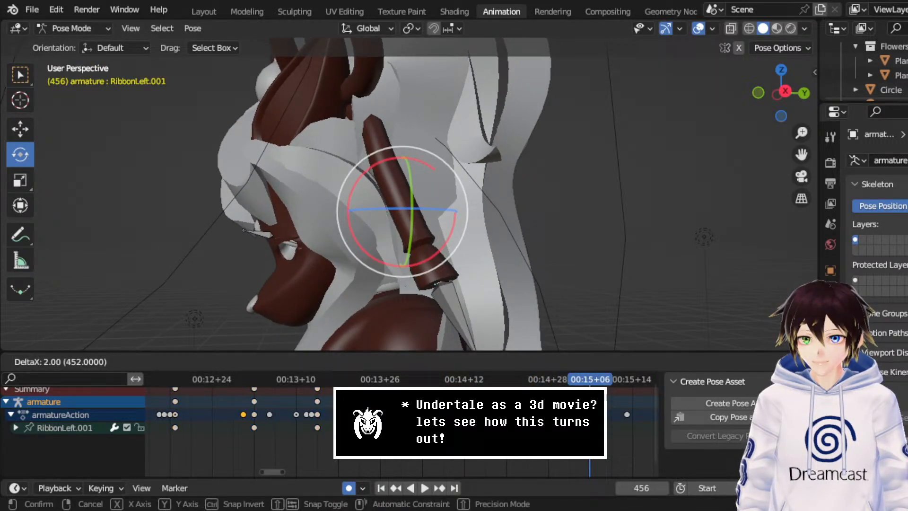
click(399, 379)
key(space)
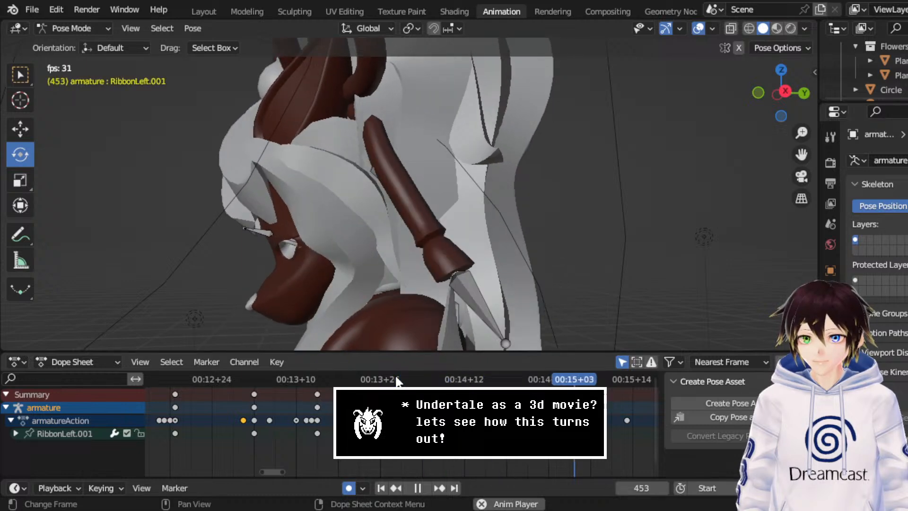
- Delete the selected keyframe near frame 442 and replay the ribbon swing from about frame 422 to frame 464
key(space)
click(466, 380)
drag(466, 382, 518, 379)
right_click(520, 409)
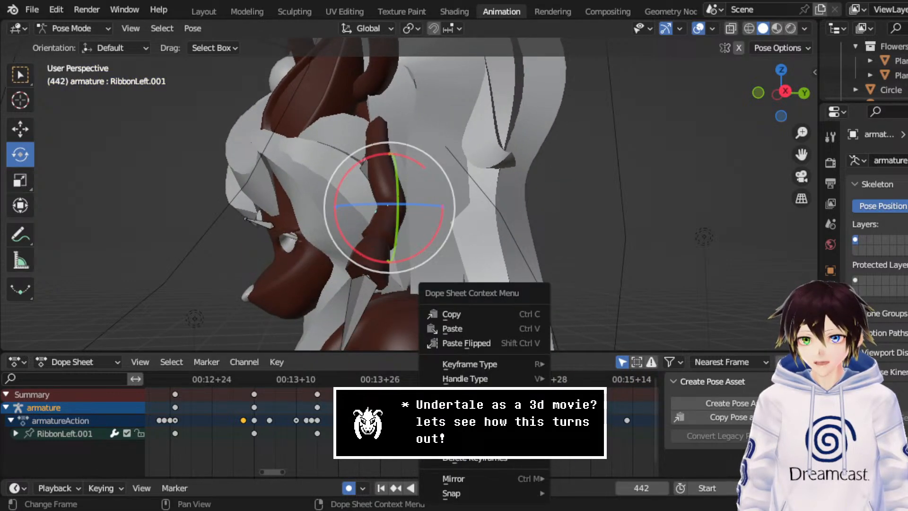
click(506, 463)
click(407, 380)
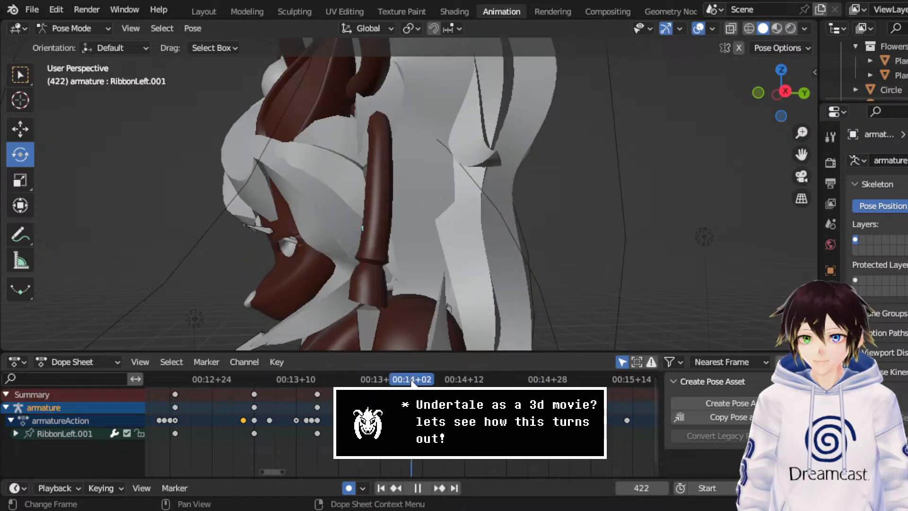
key(space)
key(space)
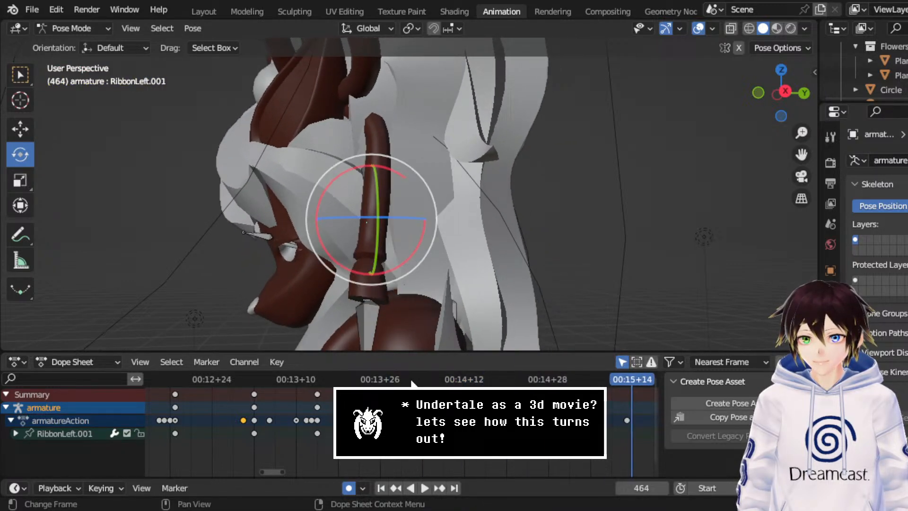
- Review frames 453 to 462, rotate RibbonLeft.001 slightly further backward past frame 453, and play on to frame 469
click(577, 383)
drag(576, 381, 622, 381)
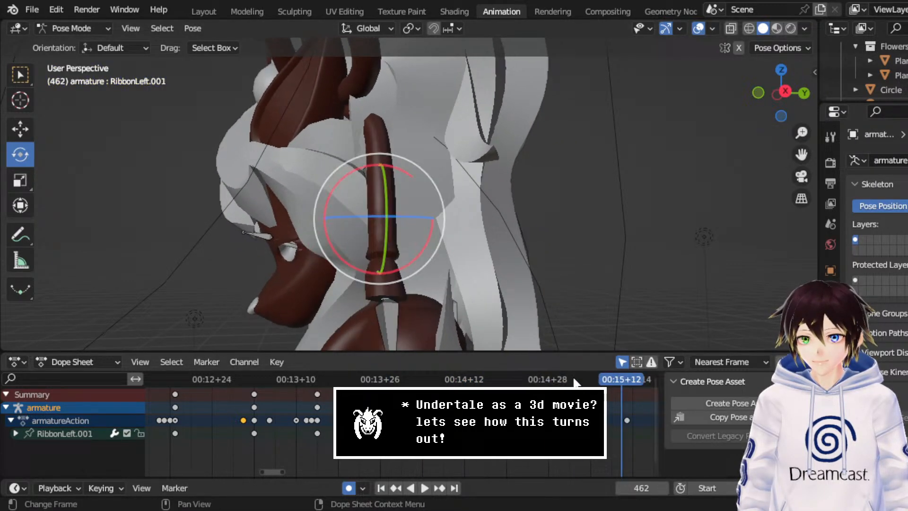
click(571, 381)
key(space)
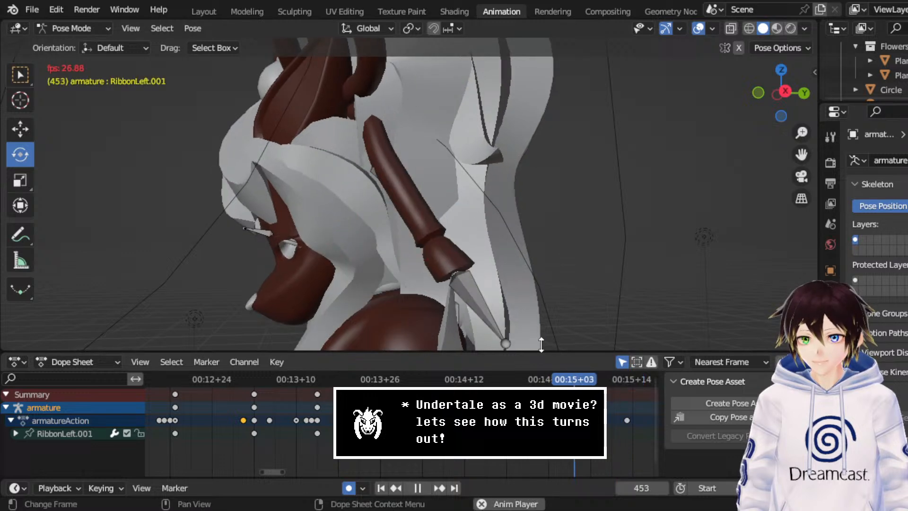
key(space)
drag(448, 255, 478, 258)
middle_drag(477, 257, 465, 285)
key(space)
key(space)
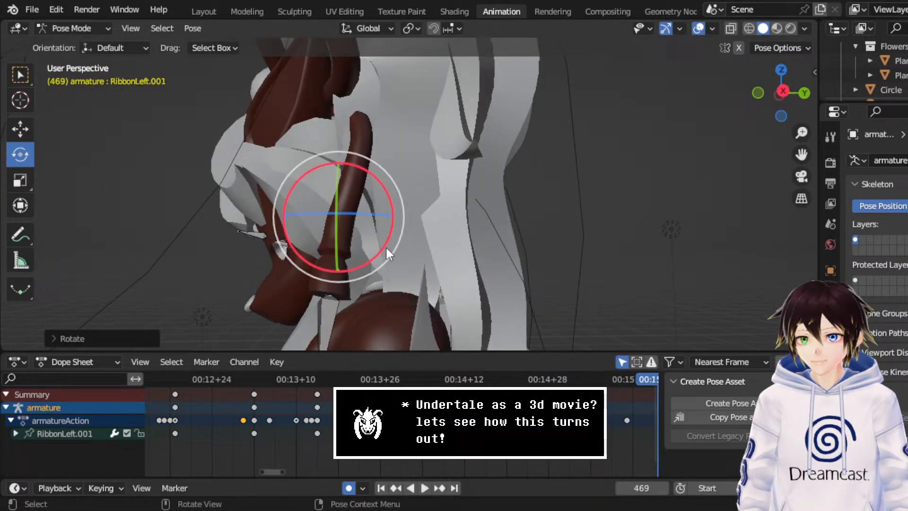
- Rotate RibbonLeft.001 forward at frame 469, check it from the front, and play on to frame 481
drag(385, 246, 375, 292)
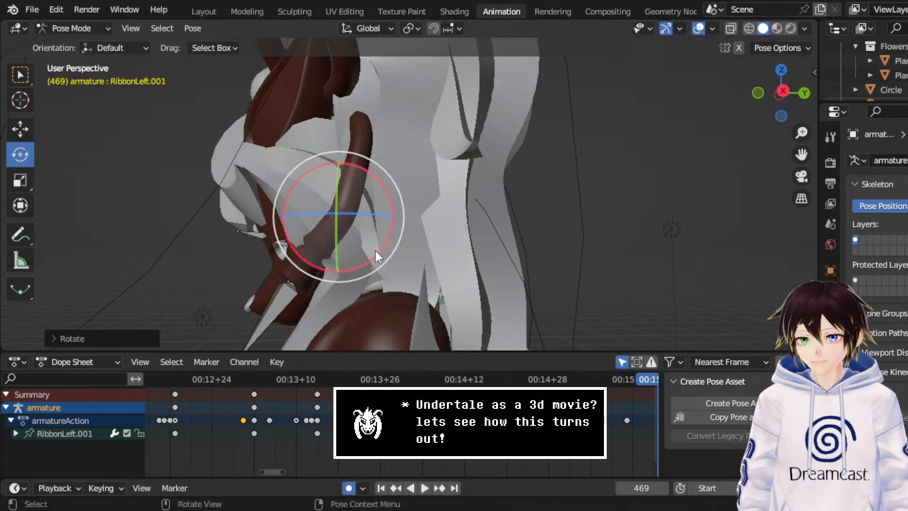
middle_drag(375, 249, 460, 253)
middle_drag(504, 387, 299, 381)
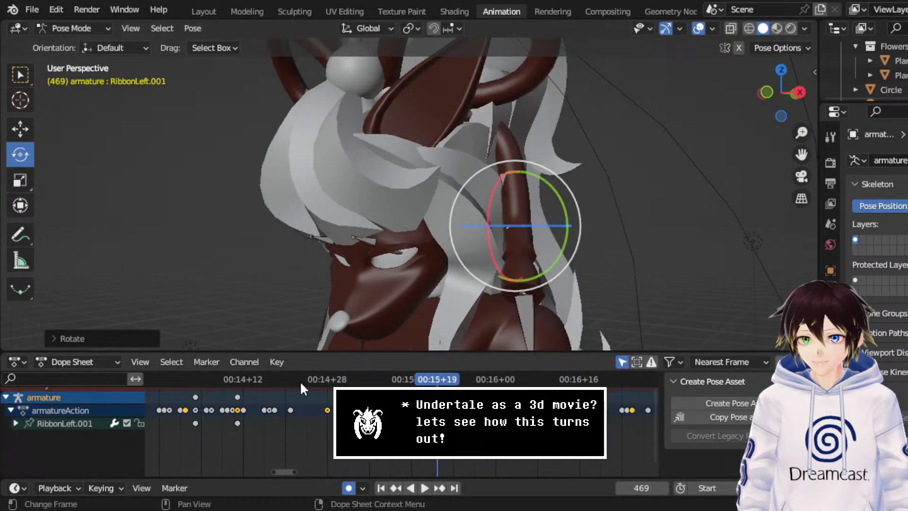
key(space)
key(space)
middle_drag(507, 258, 437, 251)
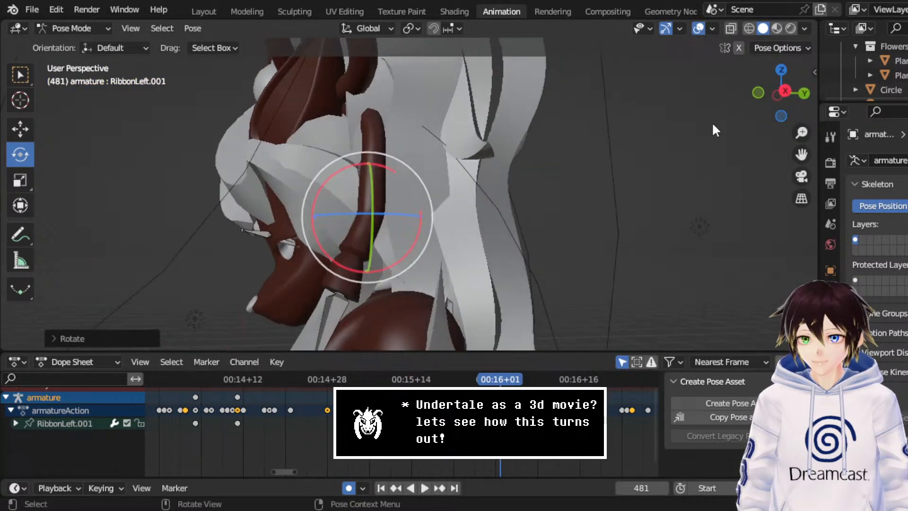
- In right orthographic view, rotate RibbonLeft.001 backward past frame 481, replay the swing to frame 493, and save the file
click(785, 89)
key(space)
key(space)
drag(406, 265, 468, 251)
click(313, 377)
key(space)
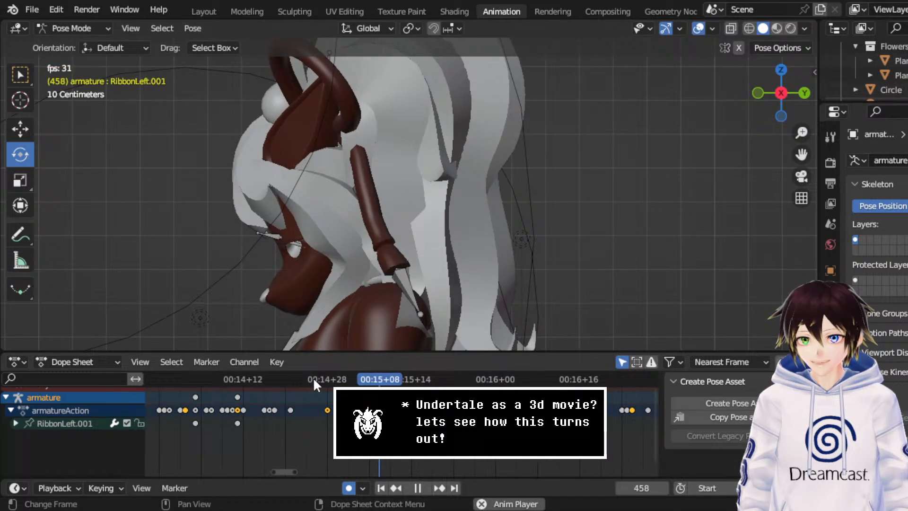
key(space)
key(ctrl+s)
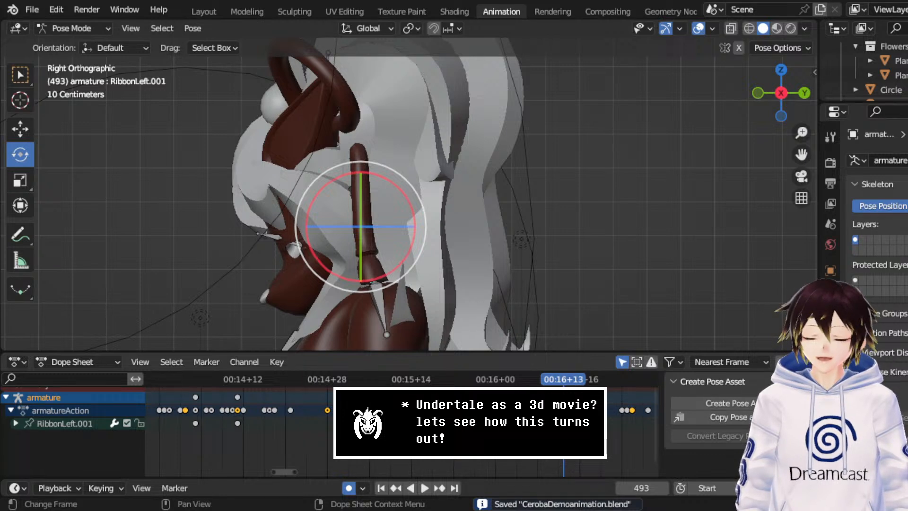
- Save the animation file again with the playhead at frame 493
middle_drag(313, 377, 191, 373)
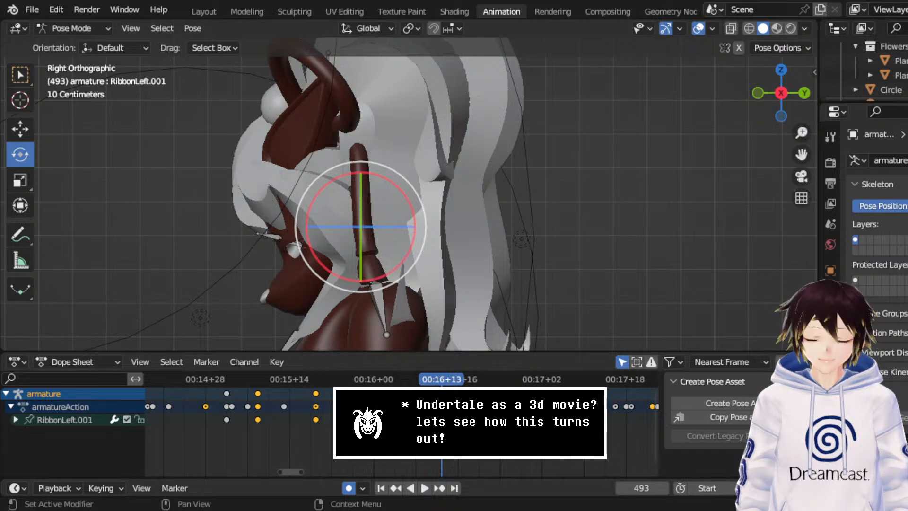
middle_drag(597, 441, 578, 438)
key(ctrl+s)
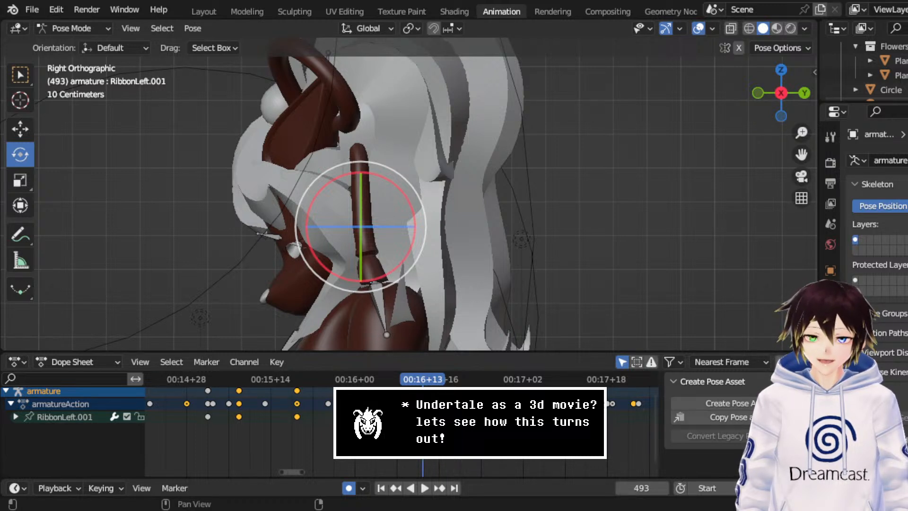
middle_drag(426, 208, 449, 206)
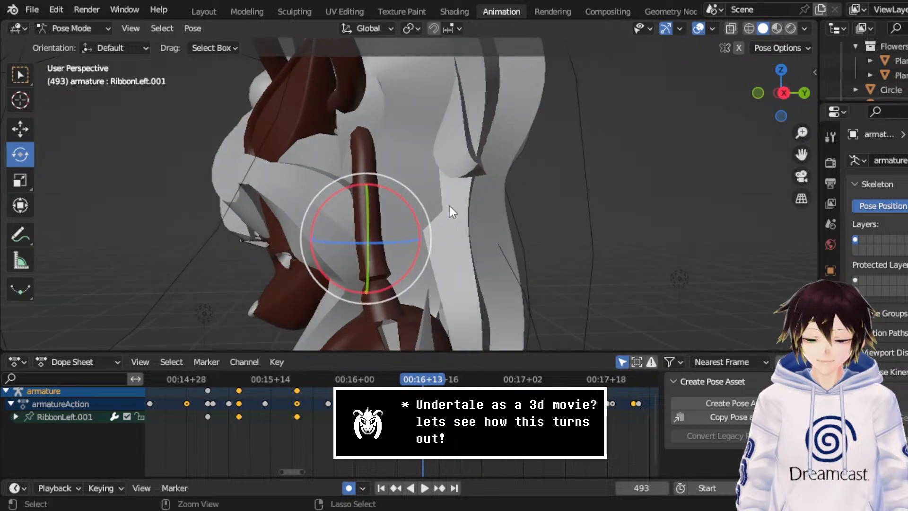
key(ctrl+s)
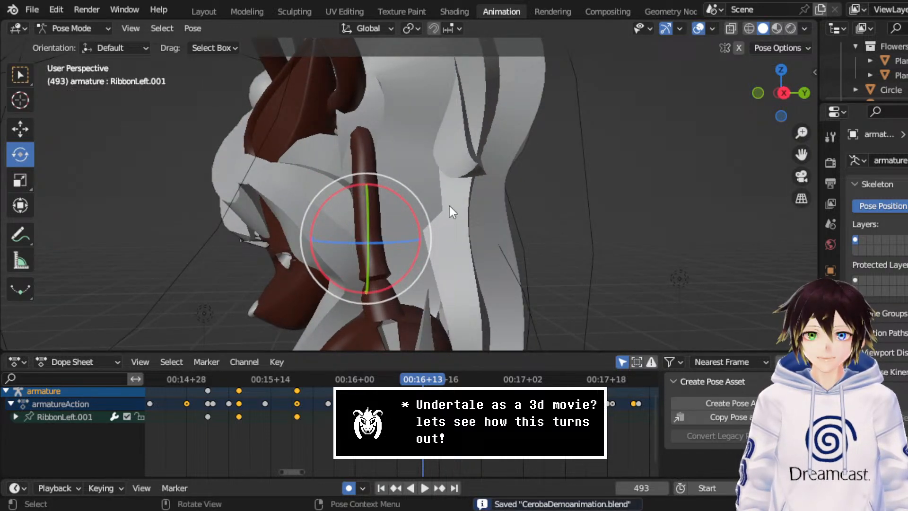
- Play the ribbon animation on from frame 493 to frame 519 in a wider view of the character
middle_drag(468, 167, 487, 258)
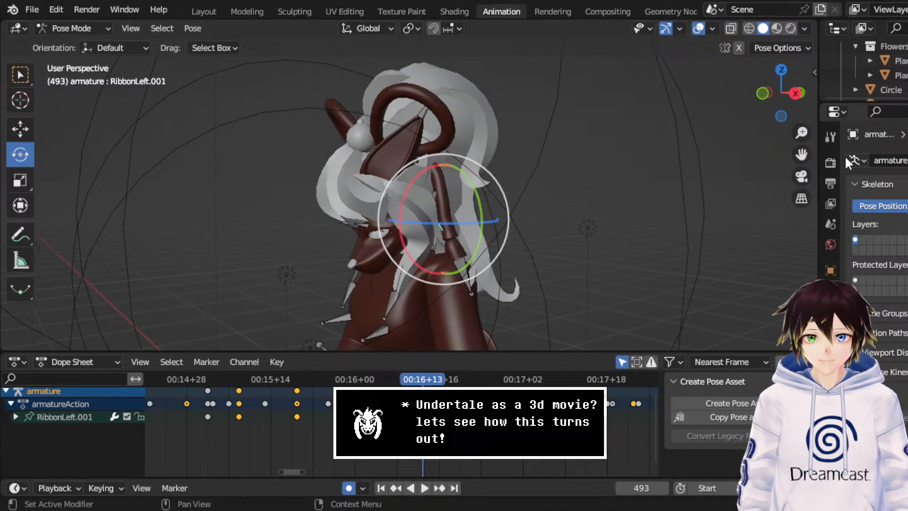
drag(801, 155, 763, 135)
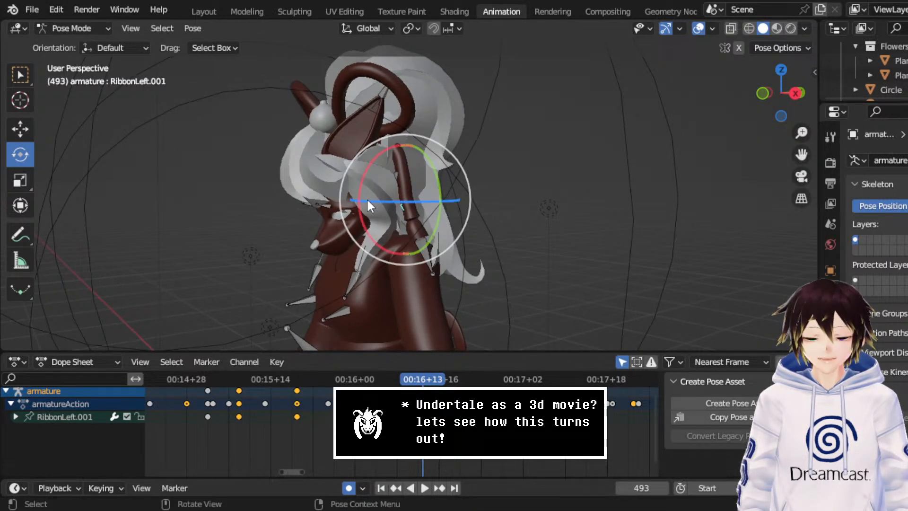
middle_drag(451, 201, 421, 208)
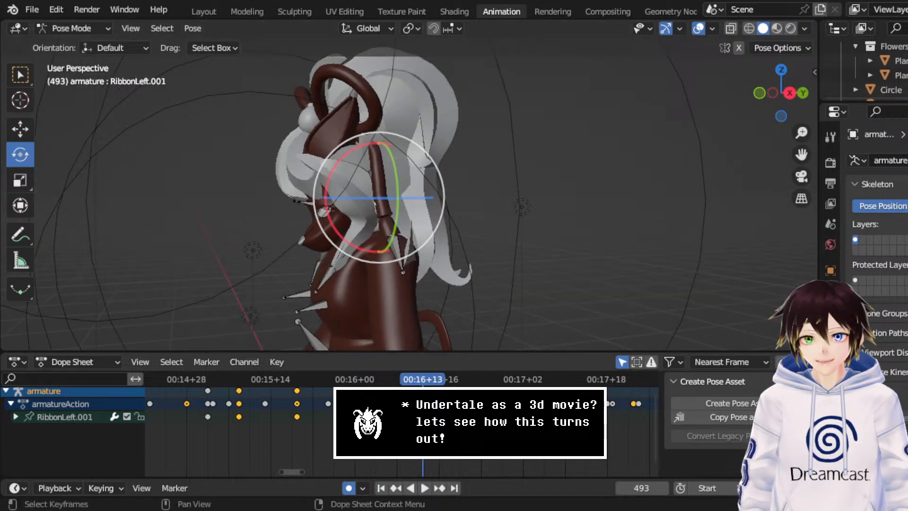
scroll(515, 425, up, 3)
scroll(402, 426, up, 3)
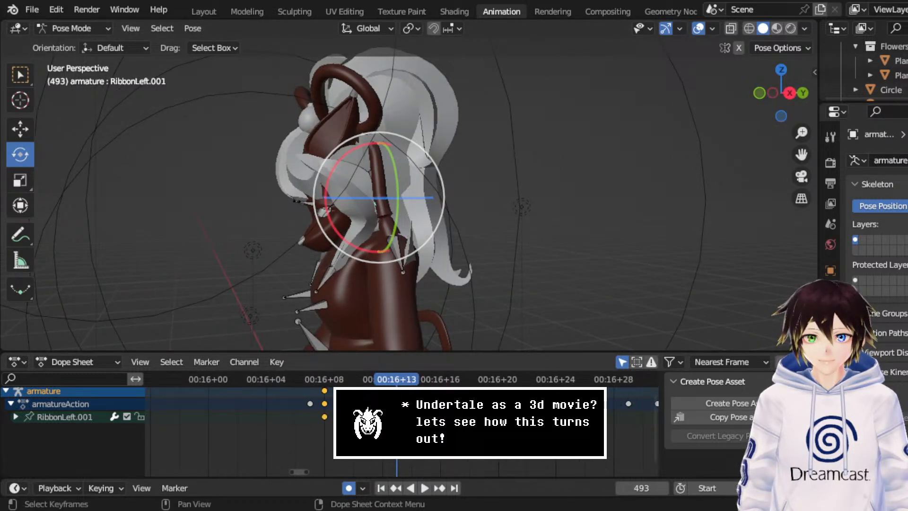
key(space)
key(space)
middle_drag(501, 427, 386, 421)
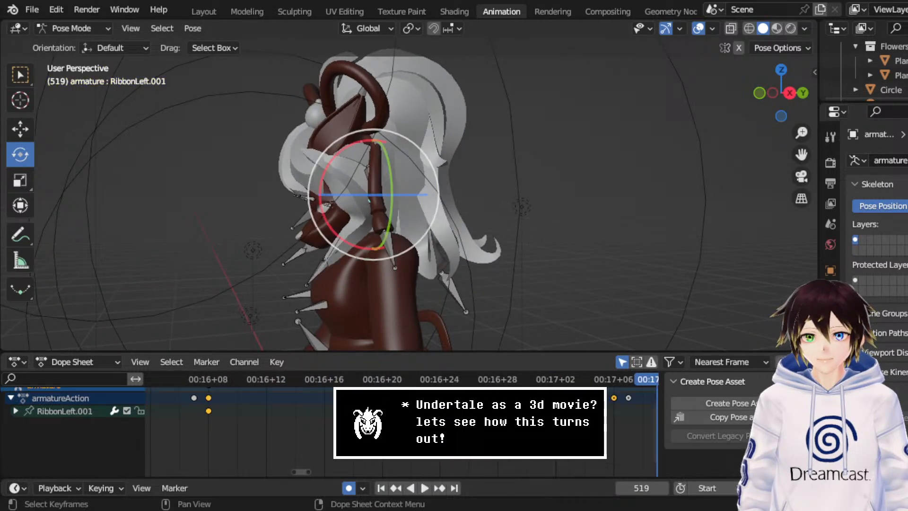
scroll(386, 421, down, 3)
- Step through the ribbon motion after frame 504 and return to frame 504
drag(431, 380, 446, 374)
key(Right)
key(Right)
key(Right)
key(Right)
mouse_move(432, 211)
middle_down()
mouse_move(476, 212)
mouse_move(447, 213)
middle_up()
click(432, 372)
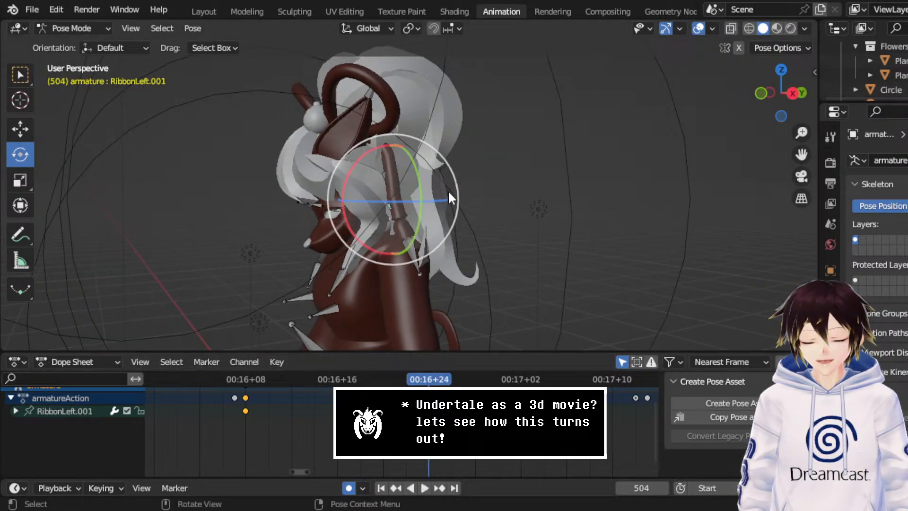
right_click(448, 189)
click(450, 189)
click(449, 189)
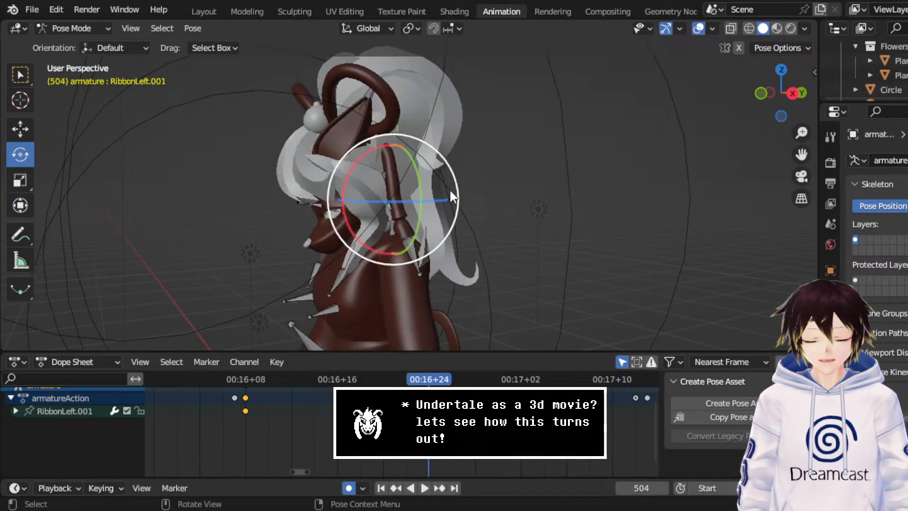
- Play on to frame 511, rotate RibbonLeft.001 outward there from the front, and replay from frame 504
scroll(504, 225, up, 5)
shift+middle_drag(445, 209, 532, 226)
key(space)
key(space)
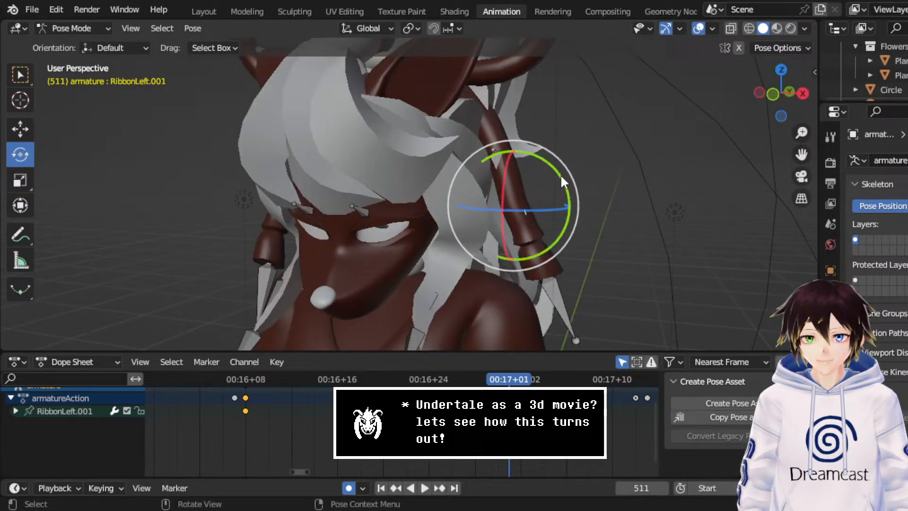
drag(562, 185, 543, 171)
click(432, 373)
key(space)
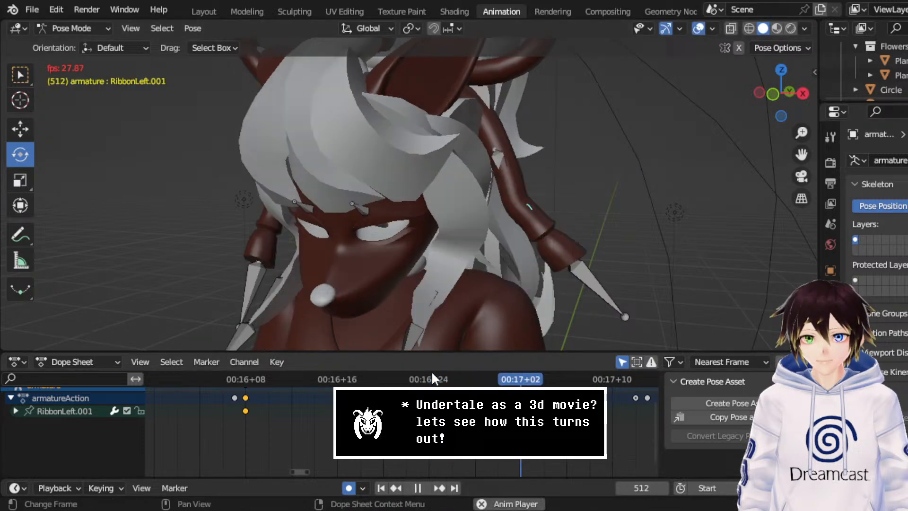
key(space)
- Shift the ribbon key at frame 511 to about frame 509 and replay from frame 504
middle_drag(517, 271, 448, 279)
drag(509, 411, 487, 411)
click(429, 379)
key(space)
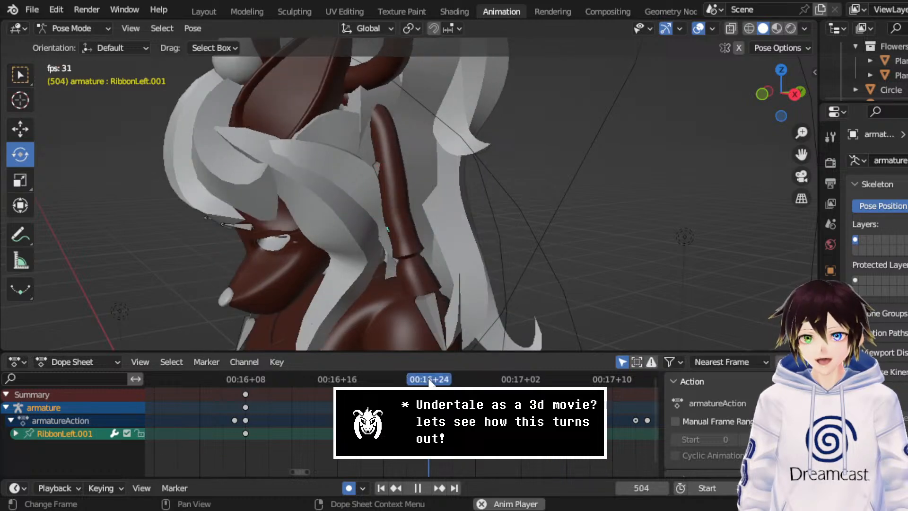
key(space)
- Rotate RibbonLeft.001 forward at frame 509 from the side and replay the swing from frame 504
middle_drag(530, 226, 384, 232)
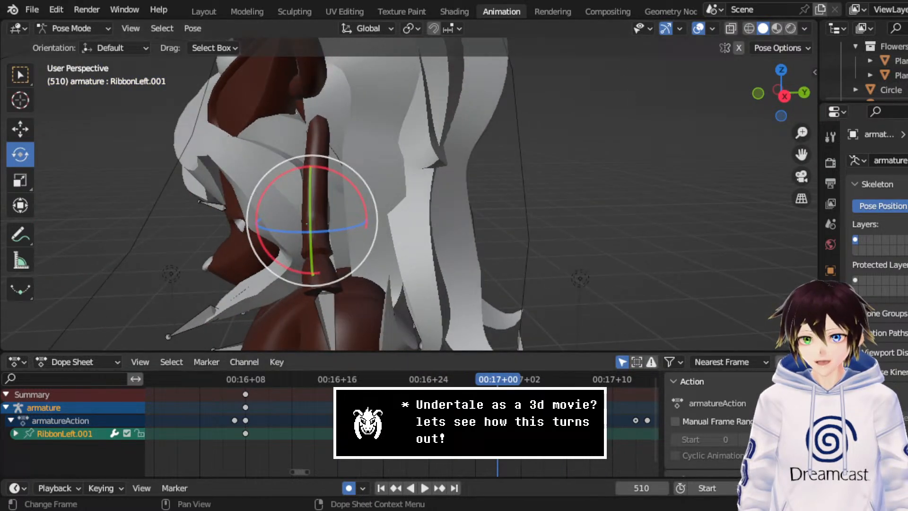
key(Left)
drag(293, 244, 277, 251)
click(440, 378)
drag(440, 376, 430, 378)
key(space)
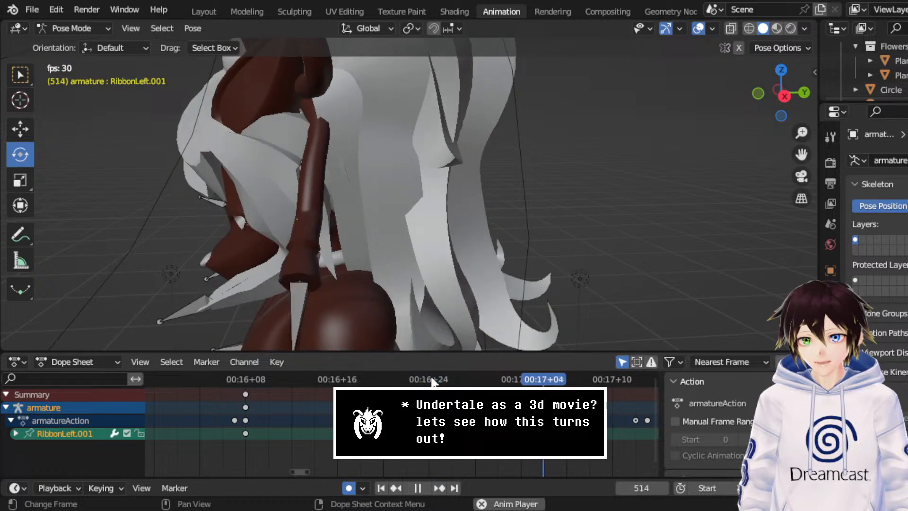
key(space)
- Play on to frame 525 in front view, rotate RibbonLeft.001 inward there, and return to frame 504
middle_drag(410, 308, 549, 209)
key(space)
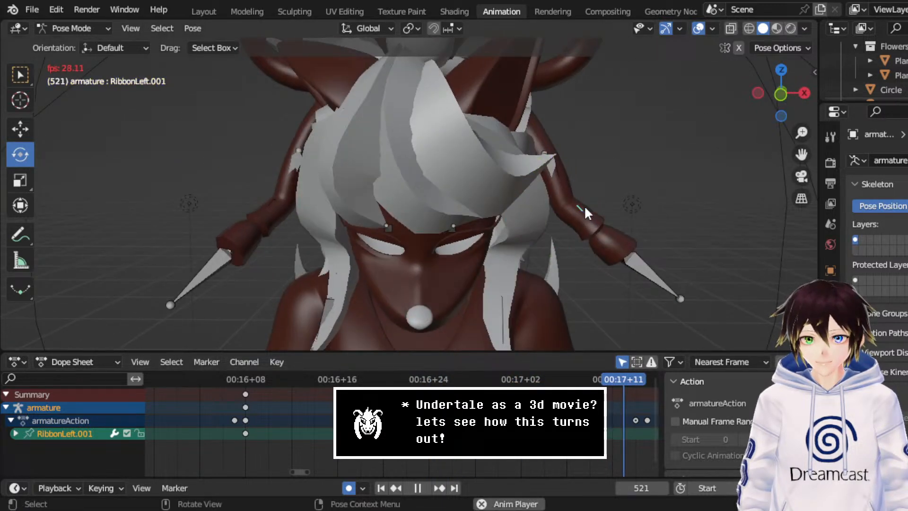
key(space)
drag(583, 172, 587, 214)
middle_drag(587, 212, 458, 324)
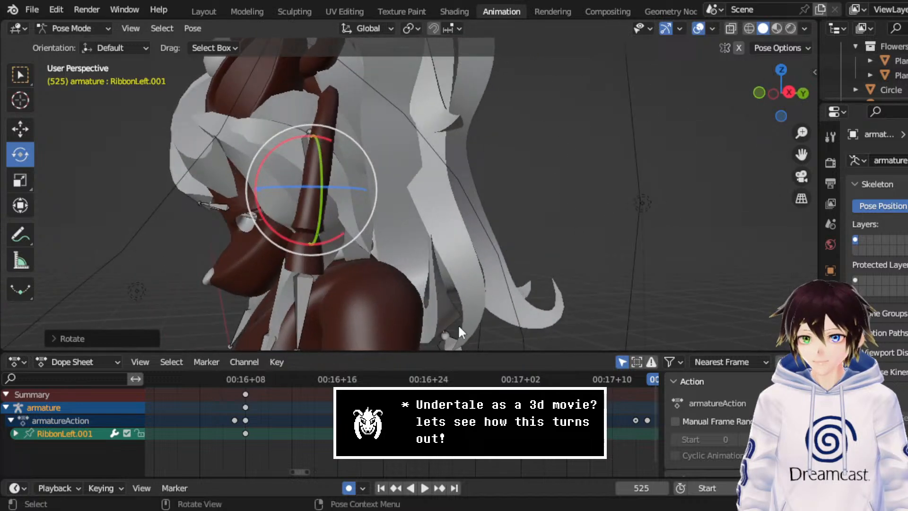
scroll(459, 426, down, 3)
click(298, 379)
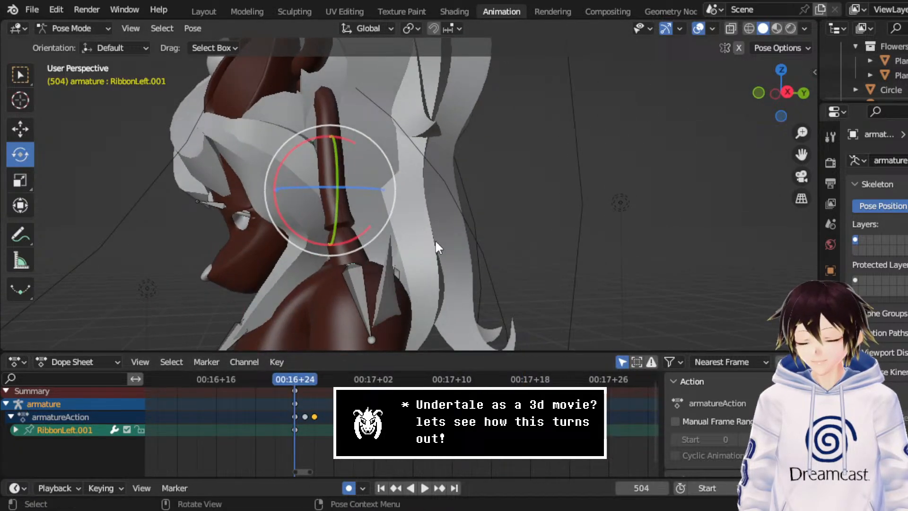
- Replay the left ribbon's swing from frame 504 on to frame 520, viewed from the side
key(space)
key(space)
drag(337, 377, 325, 376)
key(space)
key(space)
key(space)
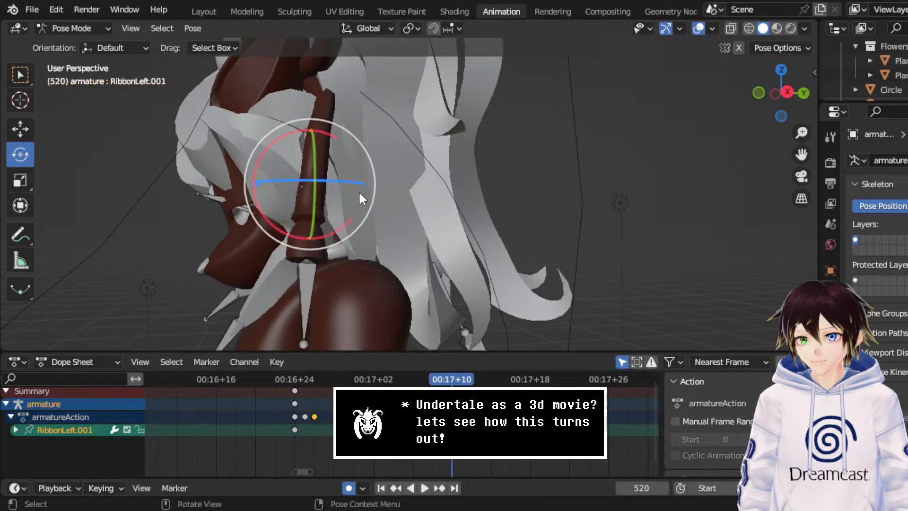
- Replay the swing to frame 514, return to frame 509 and rotate RibbonLeft.001 further forward there
click(339, 379)
key(space)
key(space)
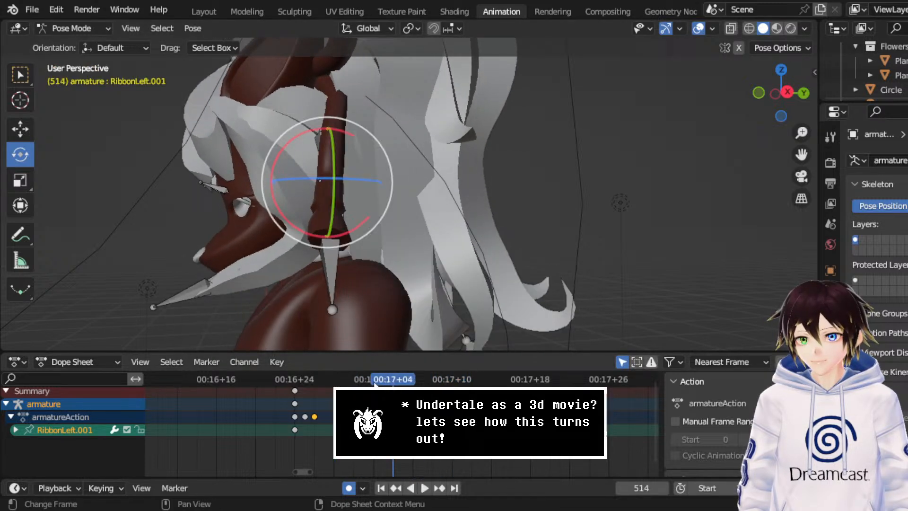
drag(372, 377, 345, 377)
key(r)
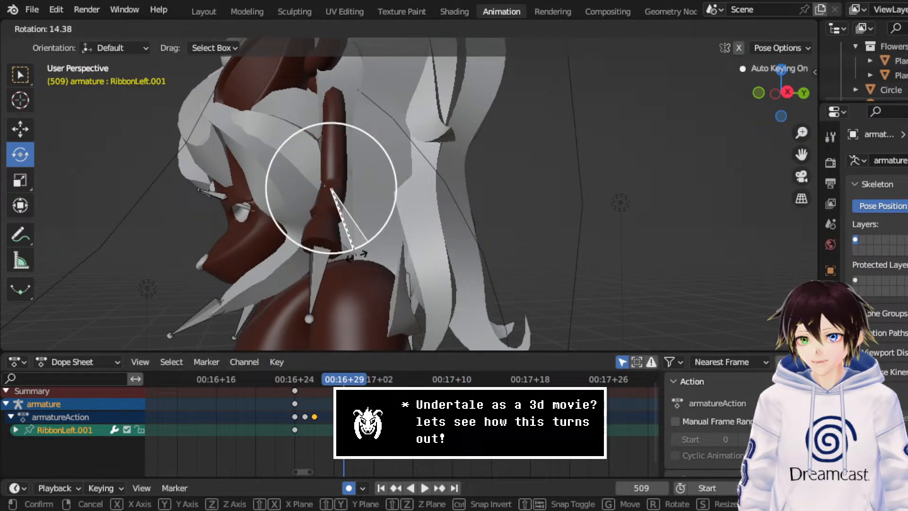
click(325, 375)
- At frame 525, rotate RibbonLeft.001 forward from the side and adjust its rotation from the front
drag(290, 377, 500, 381)
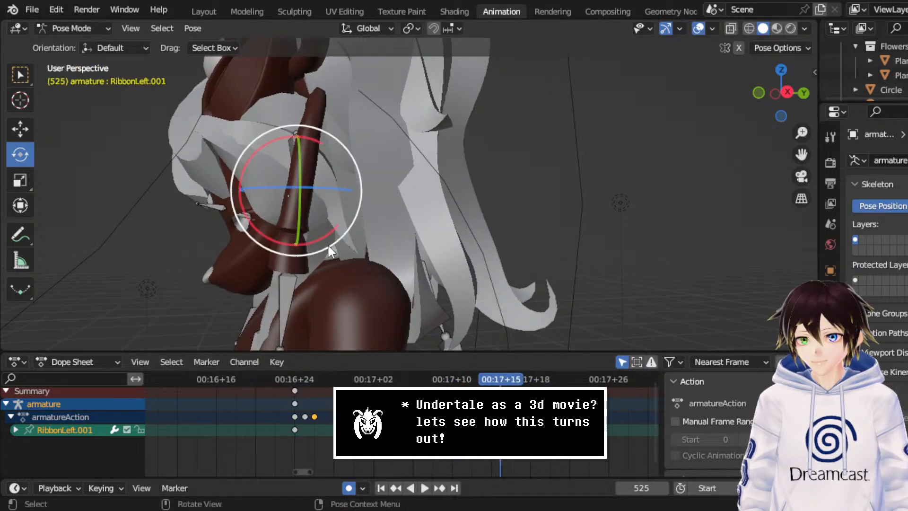
drag(329, 245, 305, 199)
middle_drag(305, 199, 413, 201)
drag(492, 210, 530, 206)
- Select the RibbonLeft bone and move it slightly backward along Y at frame 516, viewed from the side
click(483, 226)
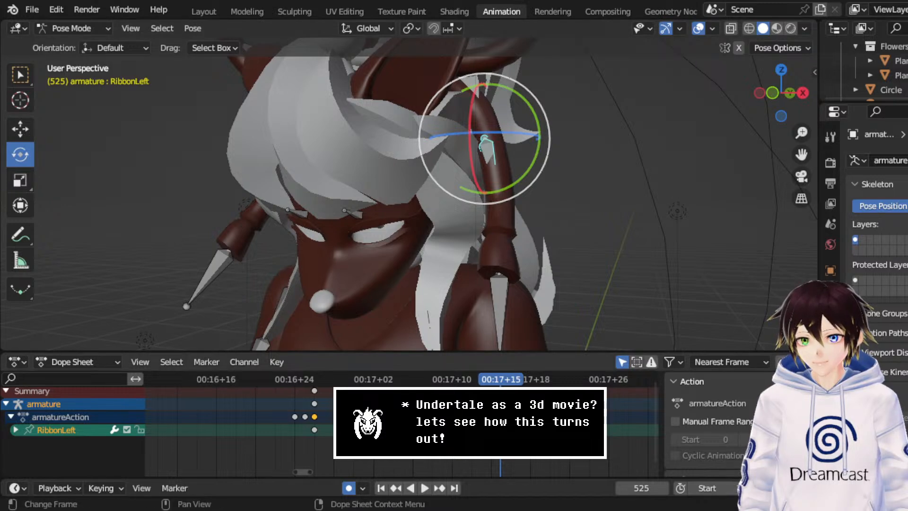
drag(316, 380, 412, 379)
middle_drag(477, 177, 372, 185)
click(20, 129)
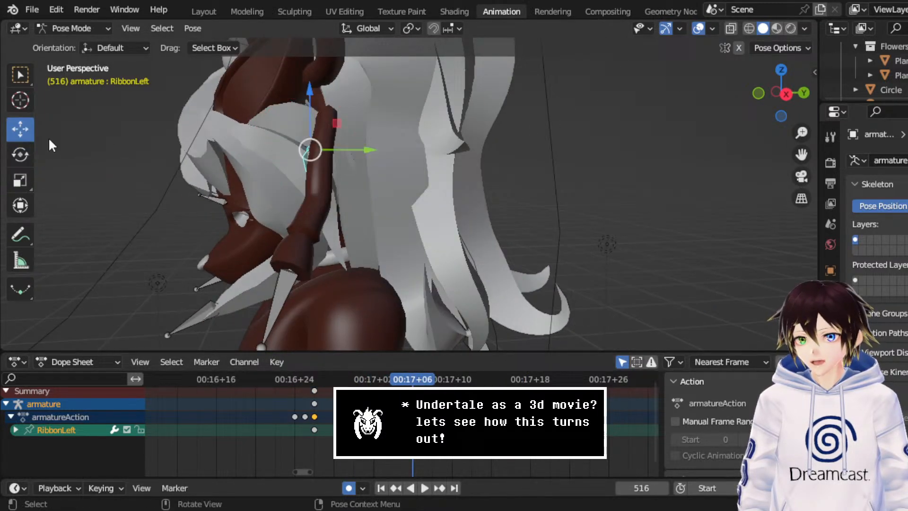
drag(369, 154, 374, 153)
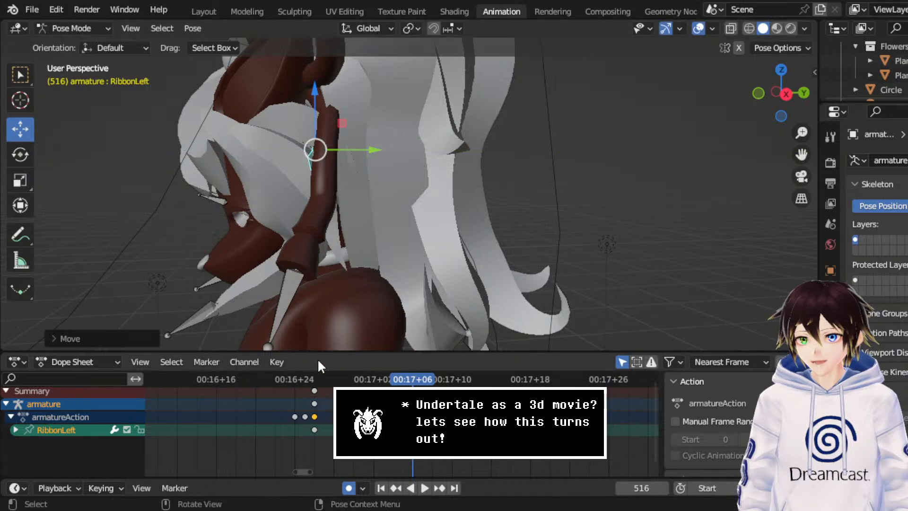
- Paste RibbonLeft's frame 506 key at frame 526 and replay the swing from frame 505 to frame 542
click(314, 390)
key(space)
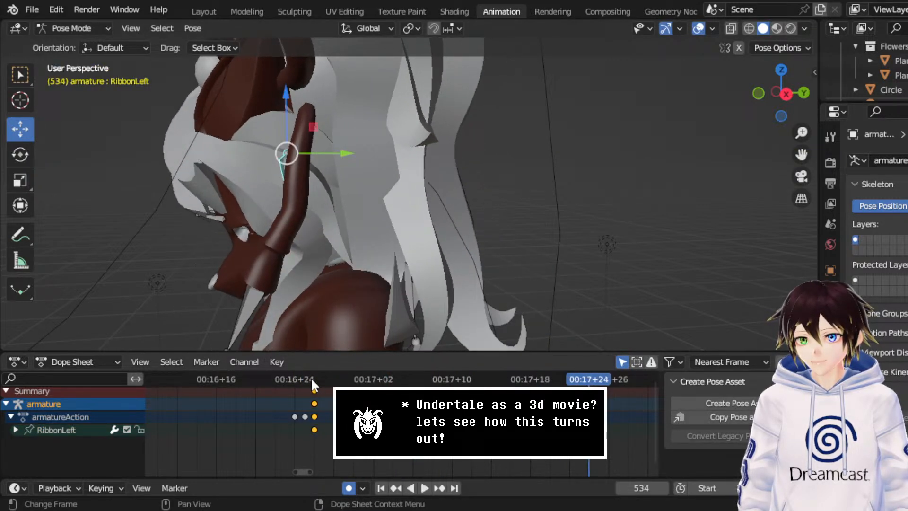
click(510, 375)
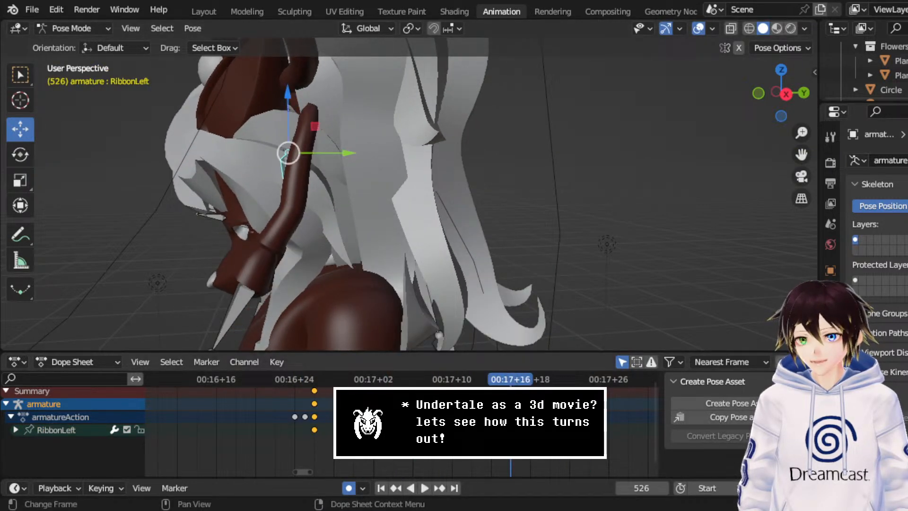
key(ctrl+v)
drag(308, 373, 510, 382)
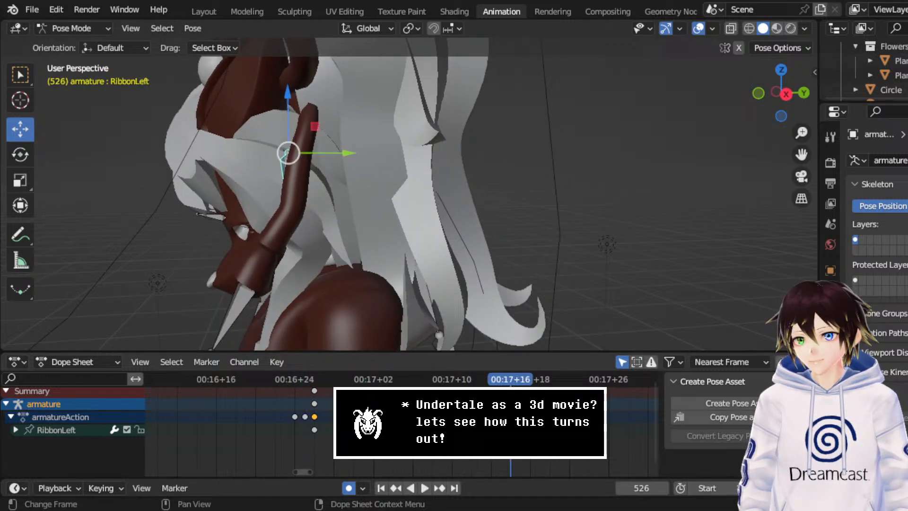
click(309, 374)
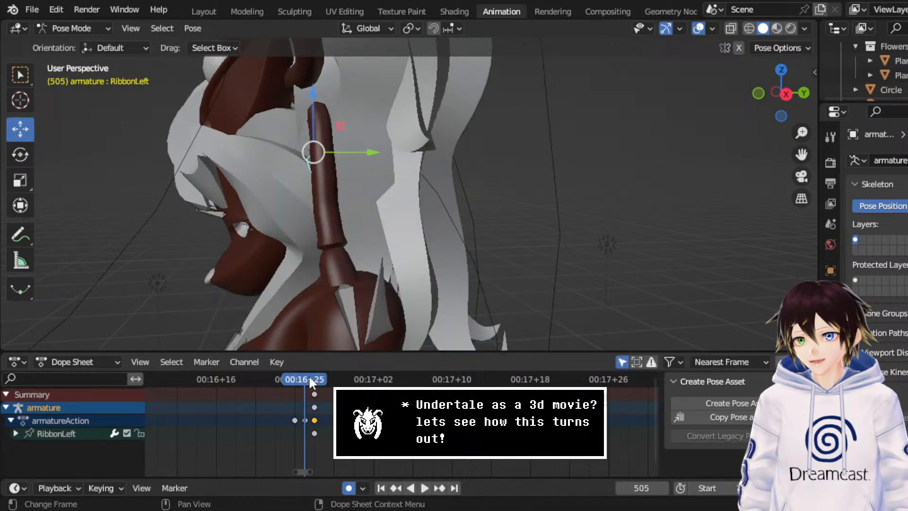
key(space)
key(space)
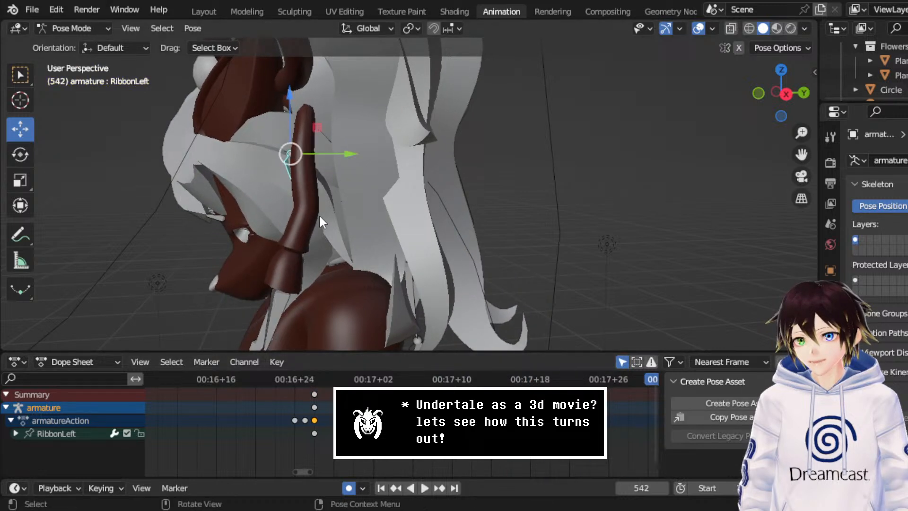
- Select RibbonLeft.001 and rotate it backward at frame 542 so the ribbon hangs nearly straight
click(297, 246)
middle_drag(496, 423, 366, 423)
scroll(367, 423, down, 3)
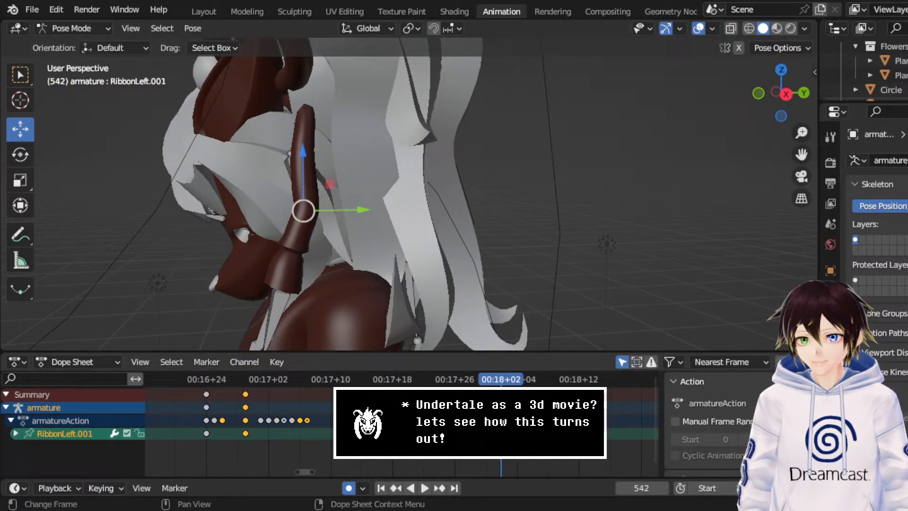
click(20, 154)
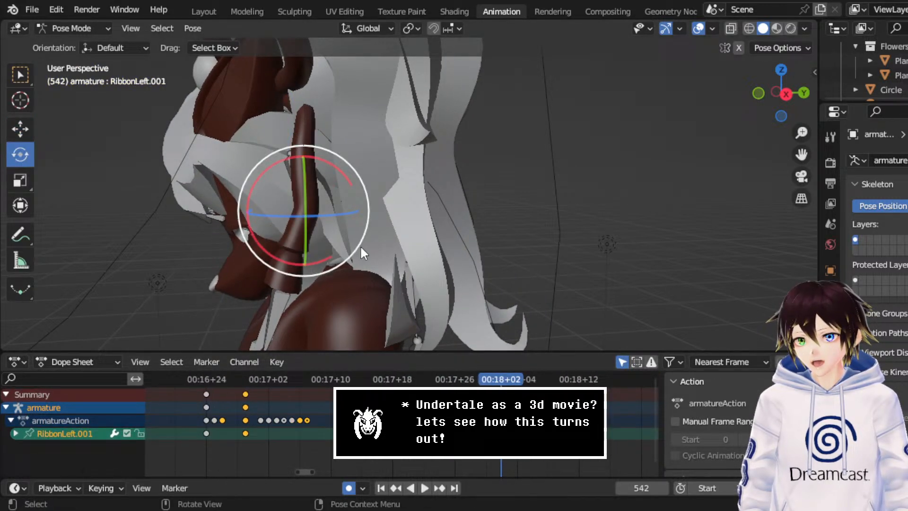
drag(360, 245, 389, 224)
mouse_move(388, 225)
middle_down()
mouse_move(506, 228)
mouse_move(399, 232)
middle_up()
- Change the handle type of RibbonLeft.001's selected keys and replay the swing from frame 504 to frame 557
drag(473, 402, 510, 437)
right_click(231, 386)
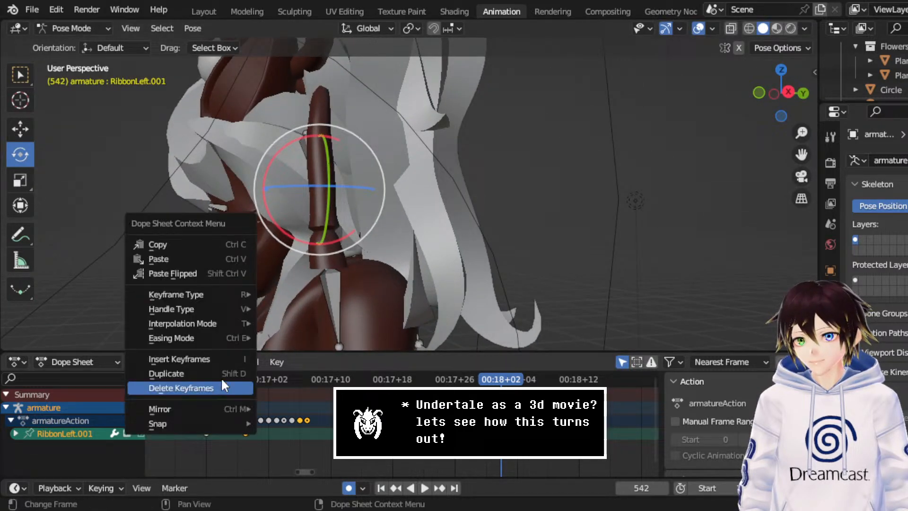
mouse_move(194, 308)
click(309, 355)
click(203, 379)
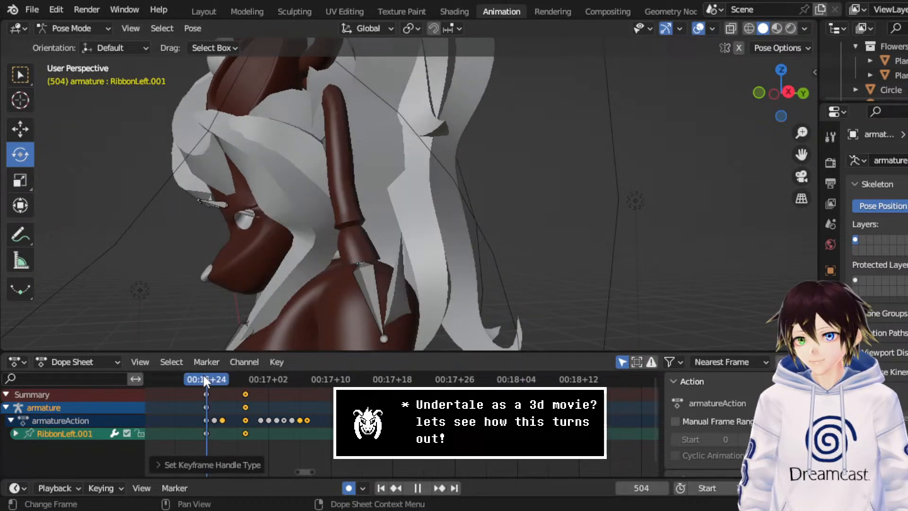
key(space)
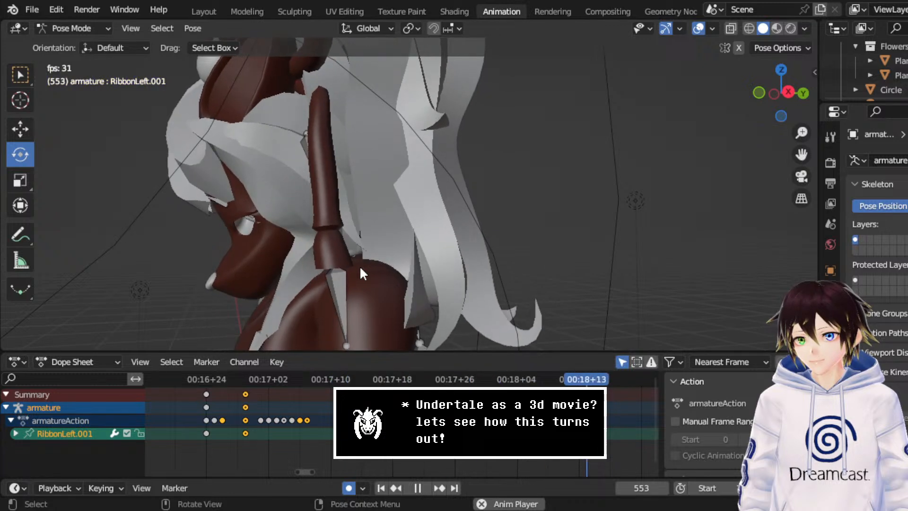
key(space)
- Save the animation file and bring the ribbon's following keyframes into view
key(ctrl+s)
middle_drag(457, 425, 313, 419)
scroll(313, 419, down, 8)
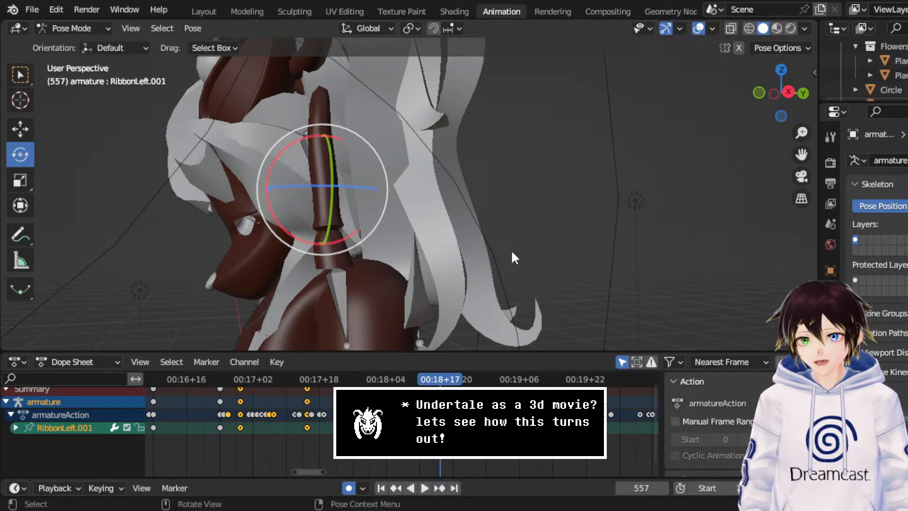
key(ctrl+s)
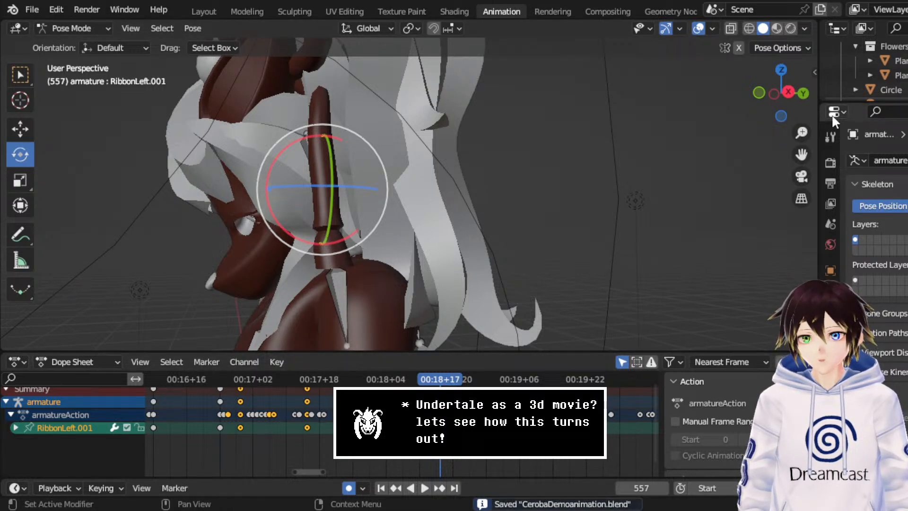
- Play the ribbon motion from frame 538 in right orthographic view and replay it from frame 565
click(789, 94)
drag(444, 378, 362, 378)
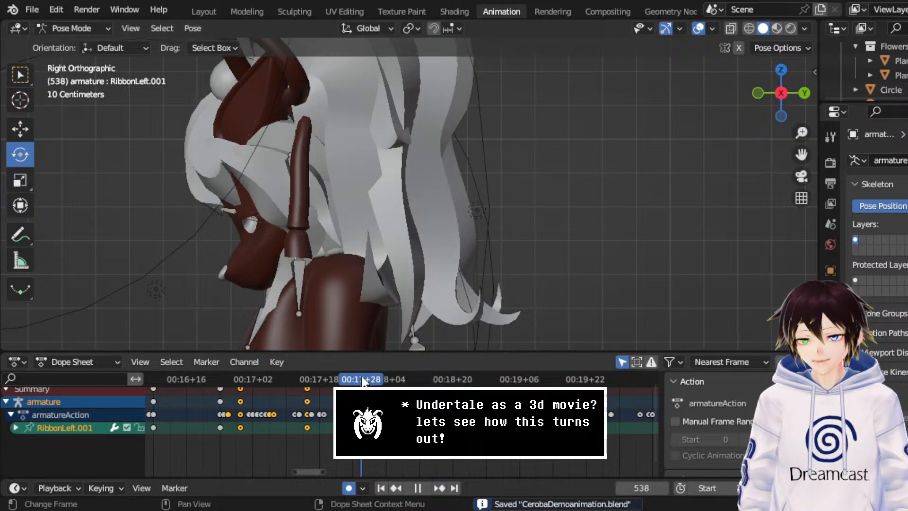
key(space)
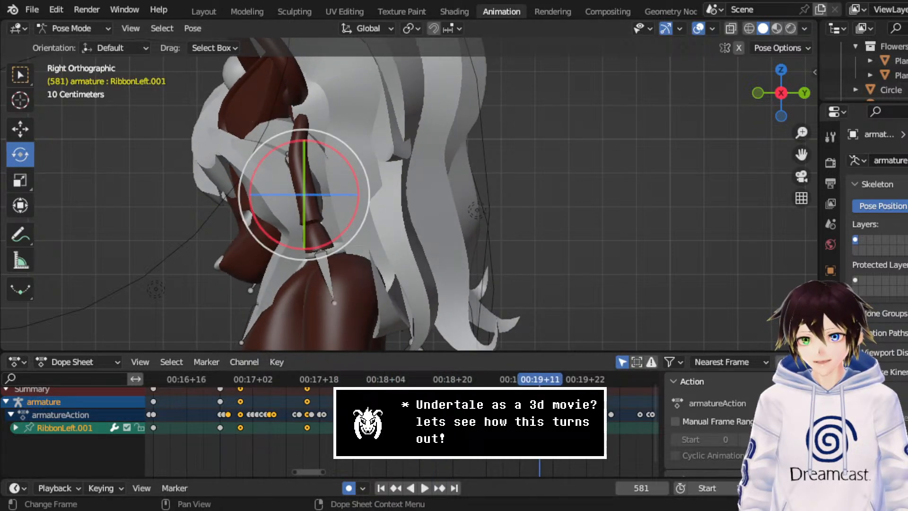
drag(534, 381, 472, 378)
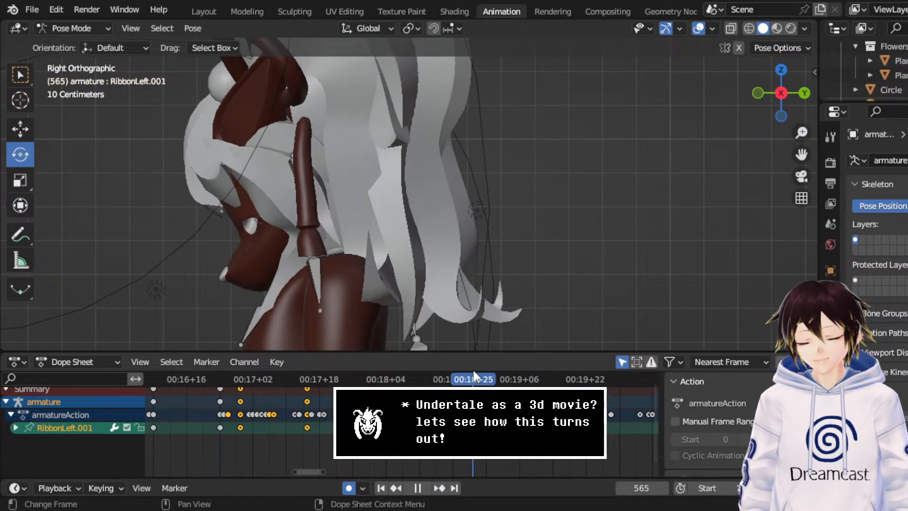
right_click(511, 225)
click(511, 223)
click(511, 224)
key(space)
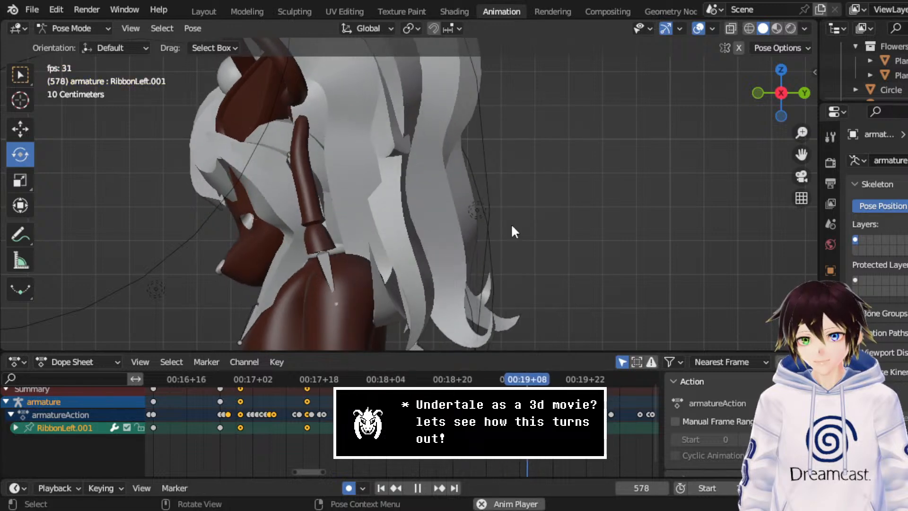
key(space)
- Replay the motion from frame 565 to frame 578 from an angled view and again from the right
middle_drag(500, 232, 529, 227)
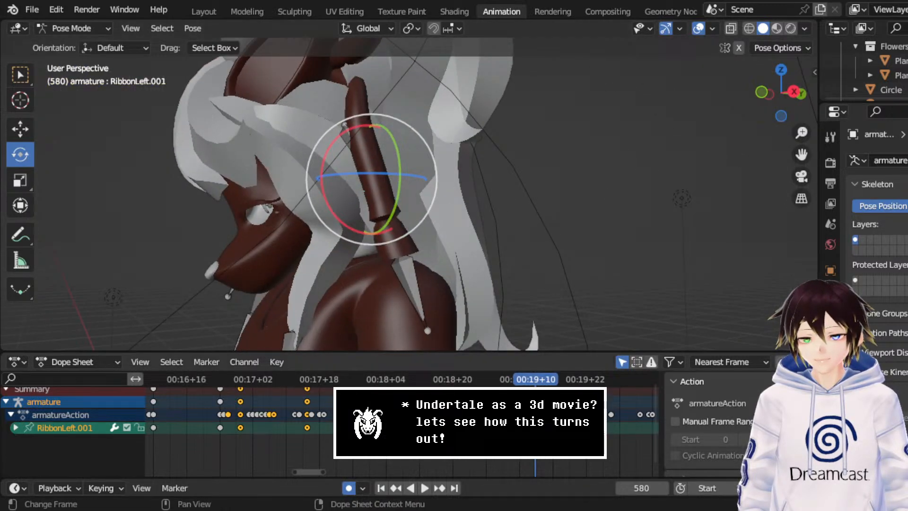
click(473, 380)
middle_drag(480, 267, 473, 268)
key(space)
key(space)
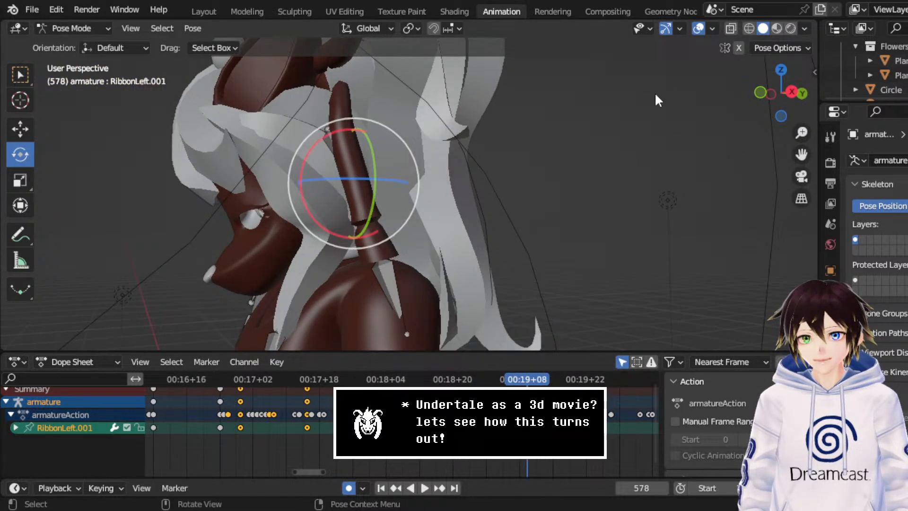
click(794, 92)
click(473, 380)
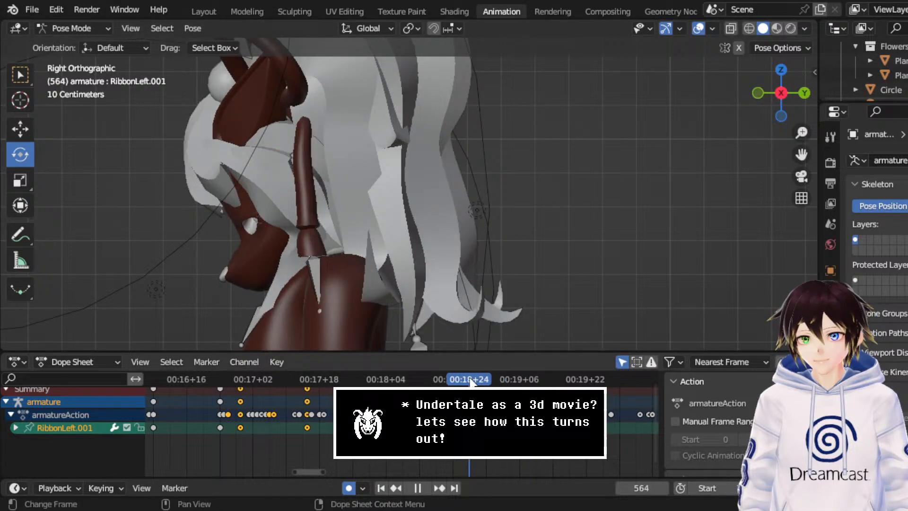
key(space)
key(space)
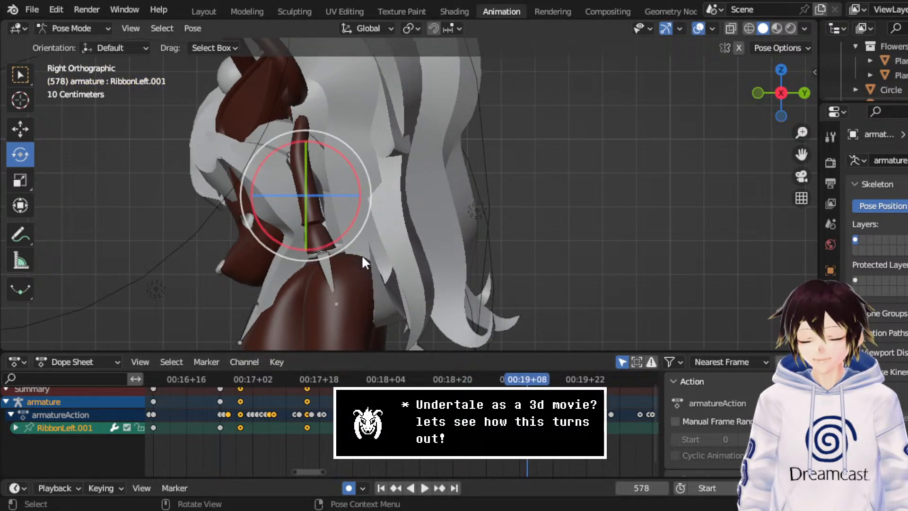
- Rotate RibbonLeft.001 backward at frame 578, adjust it from the rear and replay from frame 565
drag(357, 238, 371, 230)
middle_drag(348, 223, 260, 225)
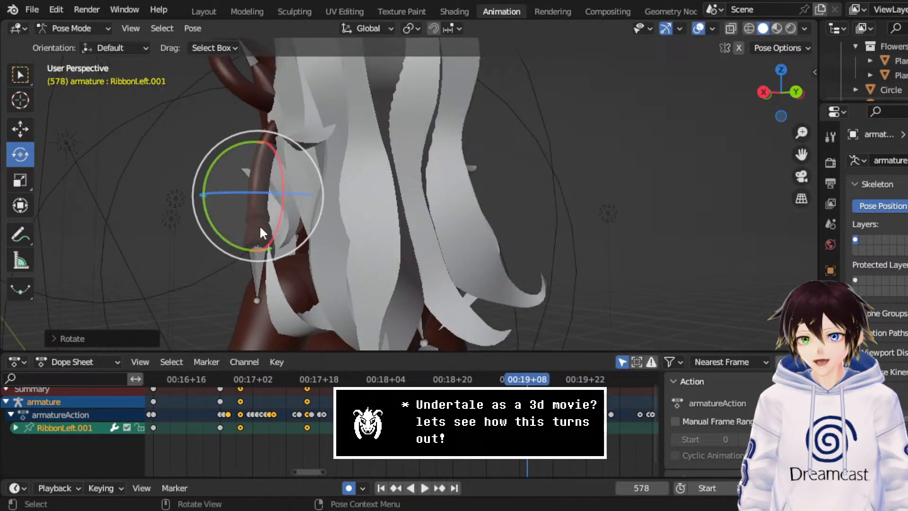
drag(250, 221, 248, 220)
click(474, 381)
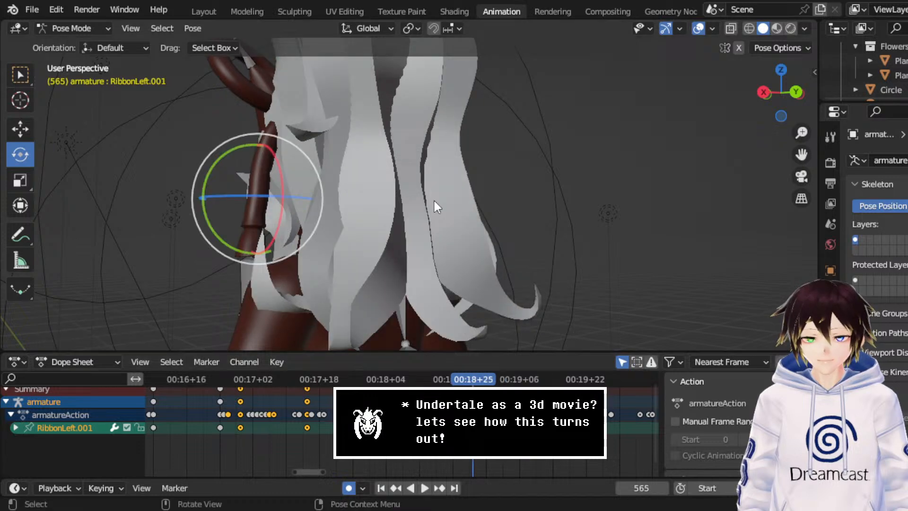
middle_drag(433, 199, 565, 204)
key(space)
key(space)
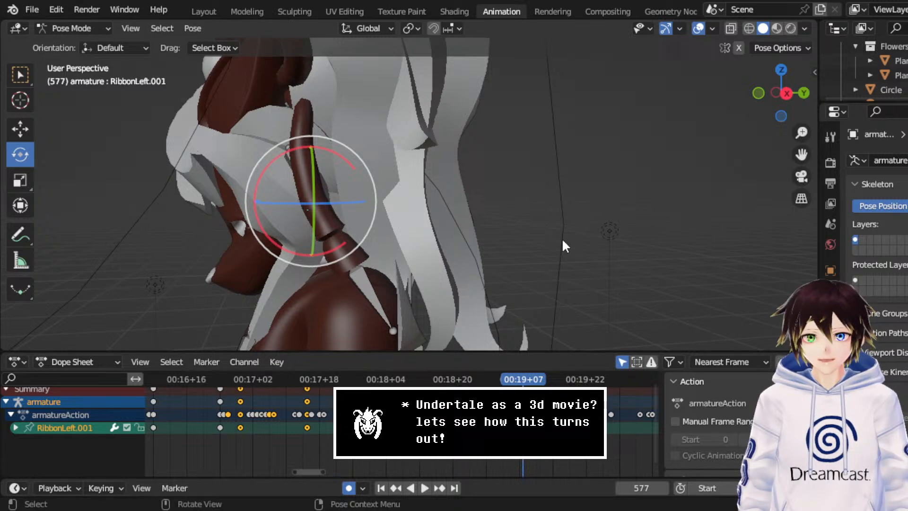
- Play on to frame 601 and rotate RibbonLeft.001 there from the front and from the side
key(space)
key(space)
middle_drag(541, 254, 536, 207)
drag(535, 207, 578, 201)
key(r)
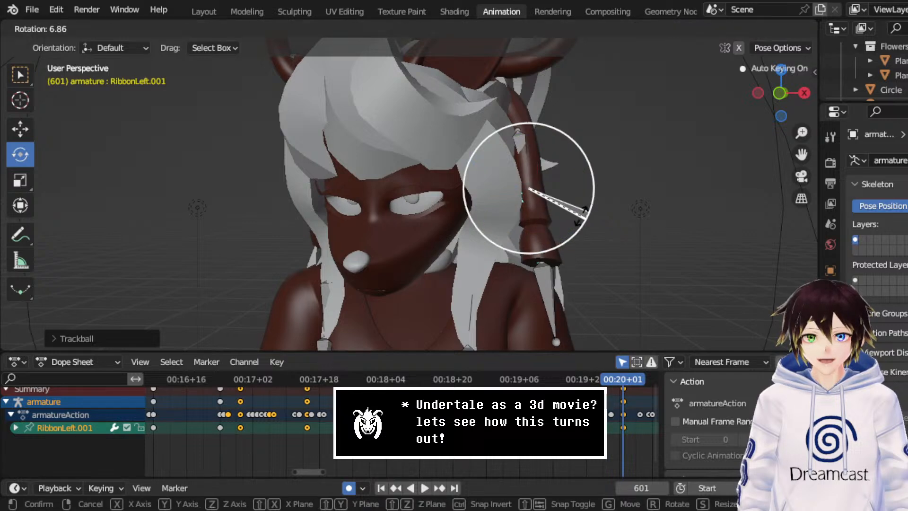
click(585, 209)
middle_drag(585, 209, 393, 203)
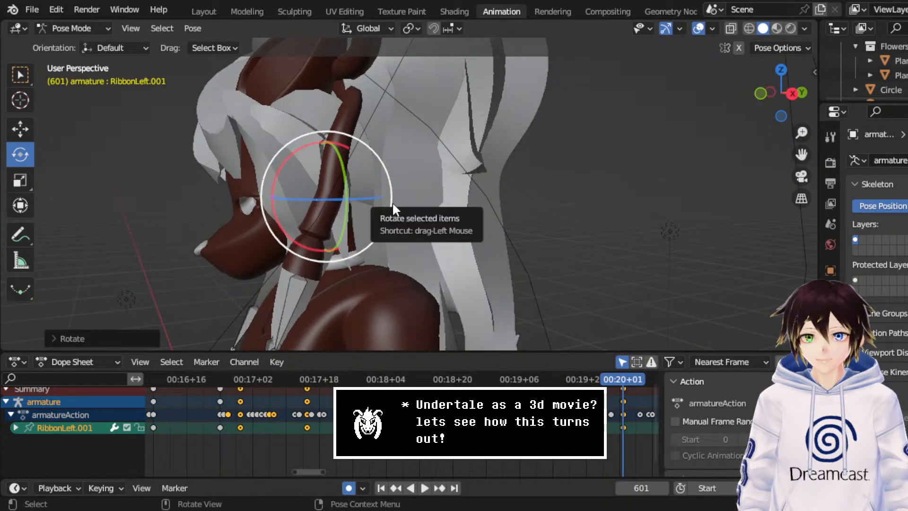
drag(392, 202, 400, 211)
middle_drag(401, 211, 421, 209)
- Replay the left ribbon's swing from frame 565 to frame 605
click(467, 381)
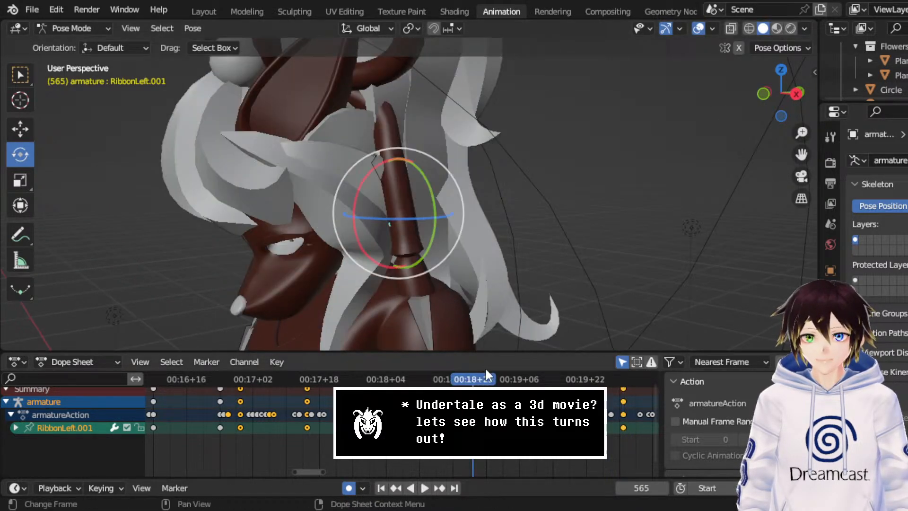
key(space)
key(space)
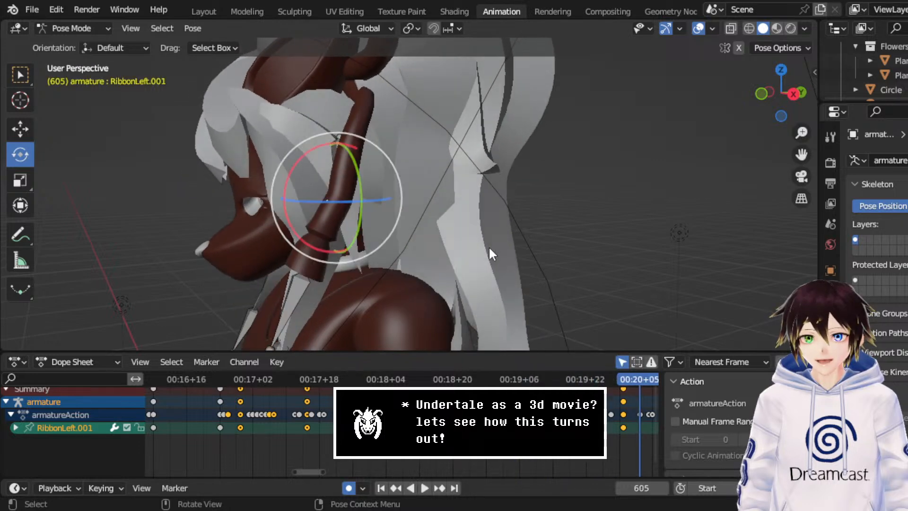
- Play on to frame 626 and rotate RibbonLeft.001 backward there from the side
key(space)
key(space)
key(space)
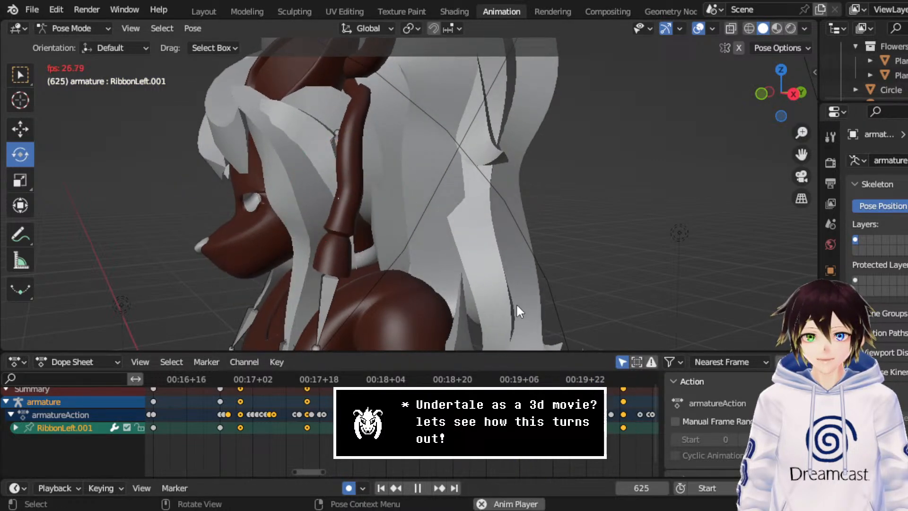
key(space)
drag(391, 231, 415, 220)
middle_drag(415, 220, 509, 228)
middle_drag(570, 234, 455, 236)
drag(801, 154, 884, 149)
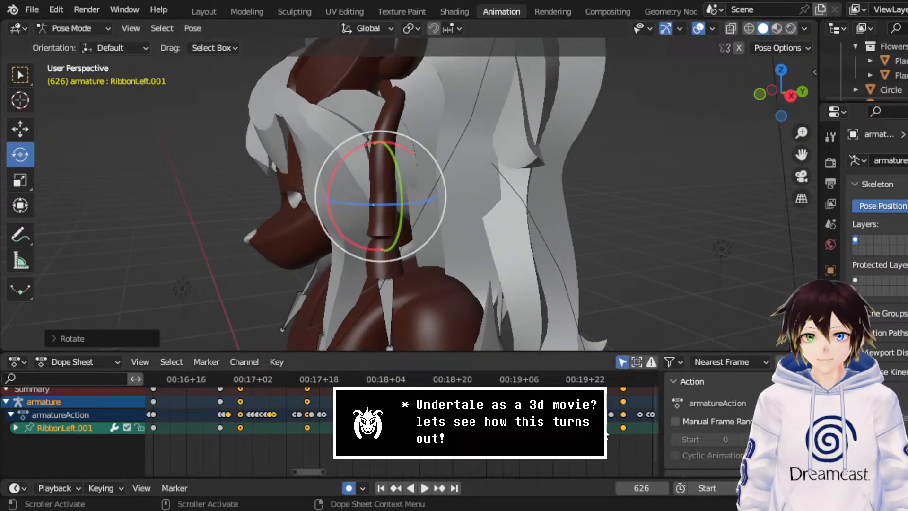
- Change the handle type of RibbonLeft.001's keys in the newly animated range up to frame 626
middle_drag(530, 426, 410, 430)
right_click(331, 393)
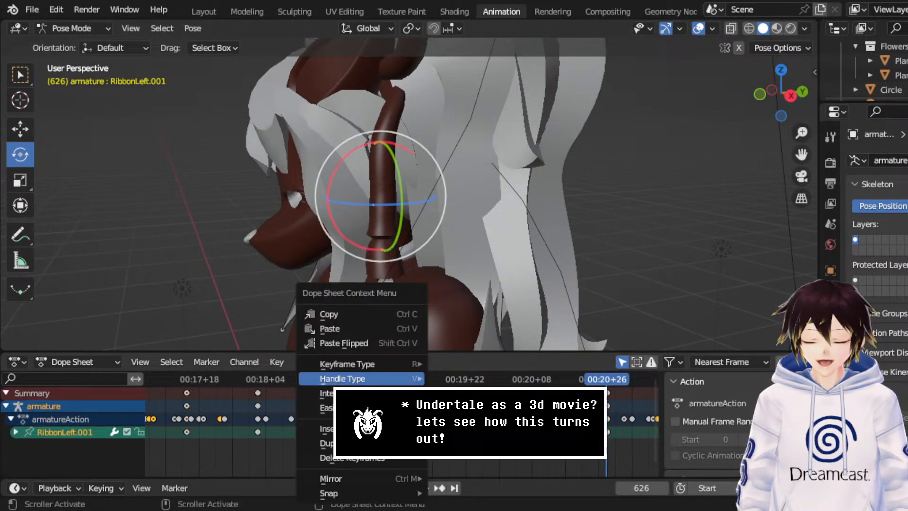
mouse_move(331, 393)
mouse_move(350, 378)
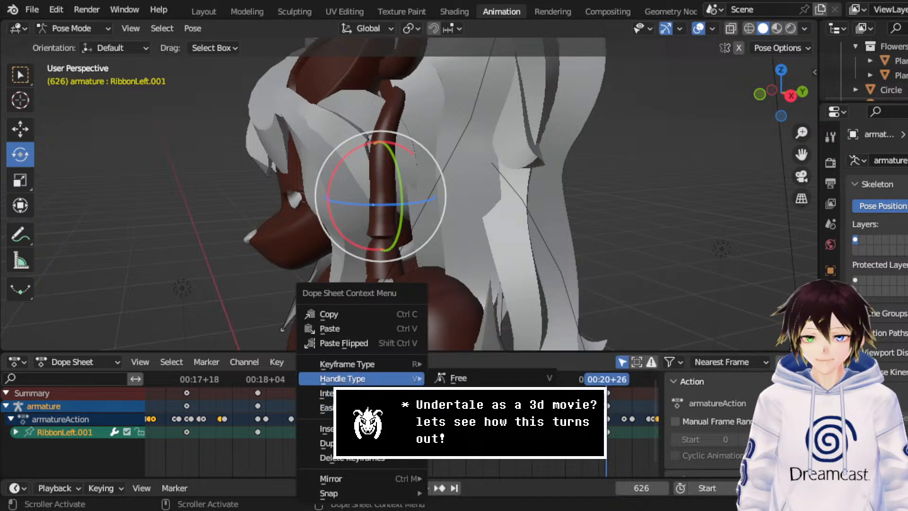
click(463, 407)
- Replay the swing from about frame 567 to frame 640 and save the animation file
click(361, 381)
key(space)
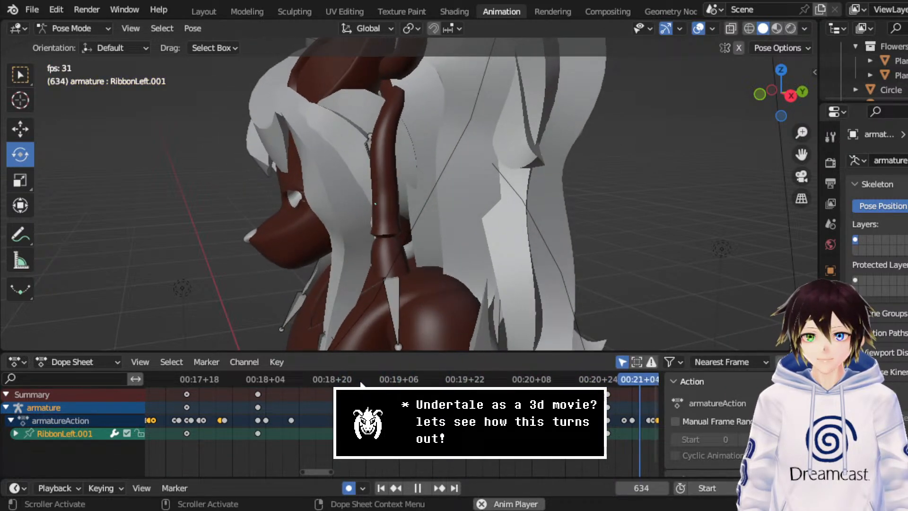
key(space)
middle_drag(464, 220, 452, 212)
key(ctrl+s)
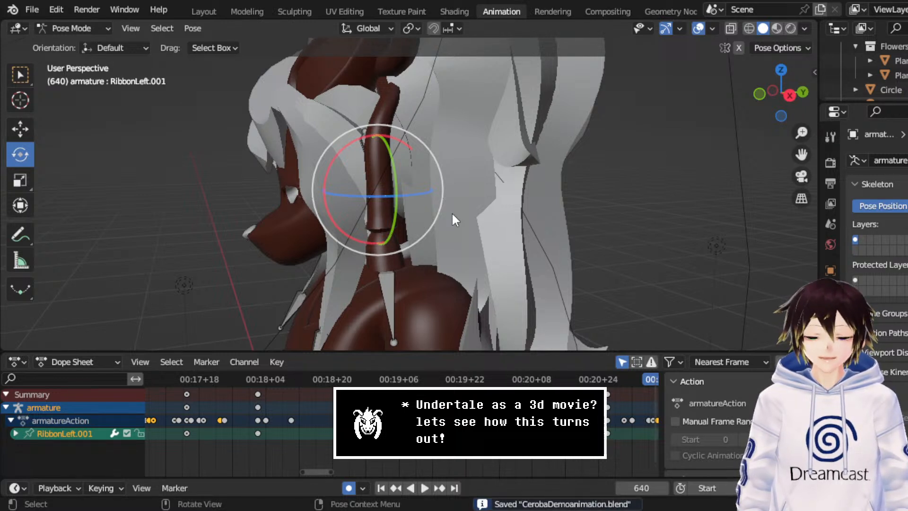
- Preview the ribbon's motion beyond frame 640 and insert a keyframe for the RibbonLeft.001 bone at frame 647
middle_drag(524, 446, 377, 441)
scroll(376, 441, down, 3)
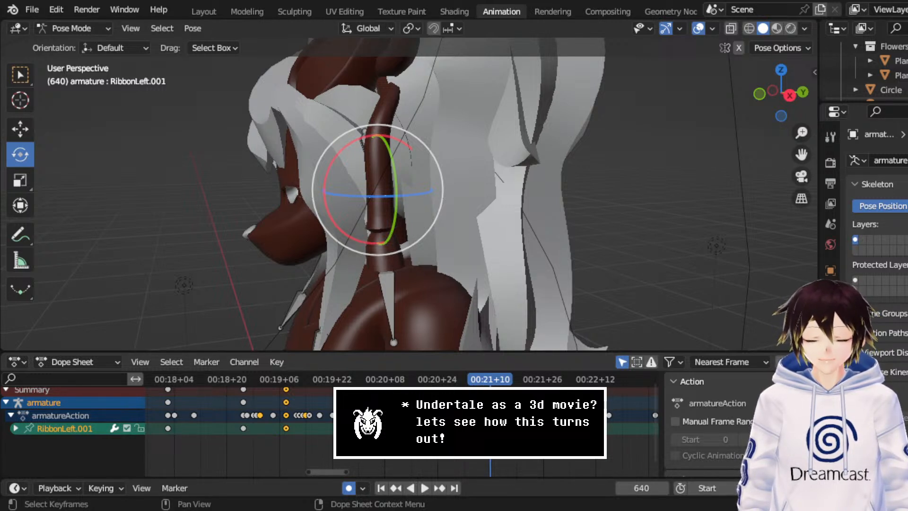
middle_drag(489, 426, 368, 424)
key(space)
key(space)
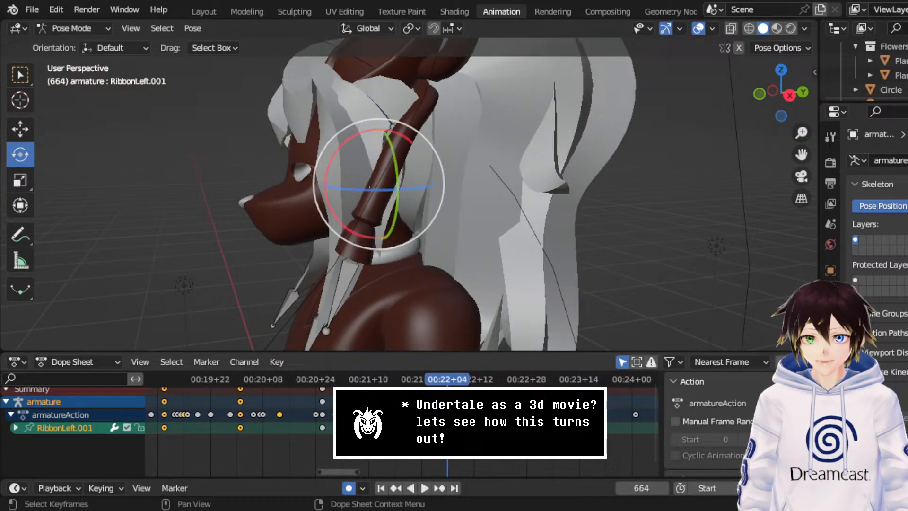
drag(420, 379, 325, 374)
key(space)
key(space)
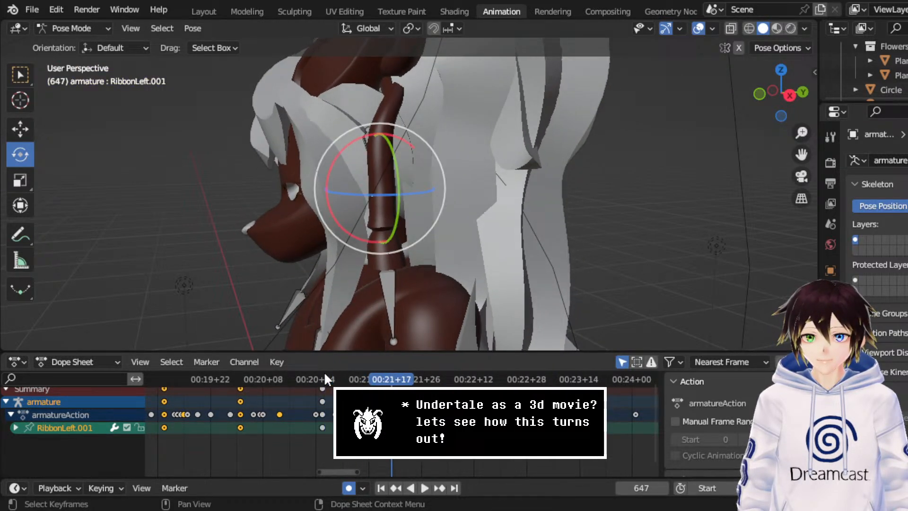
right_click(434, 217)
click(434, 217)
click(434, 218)
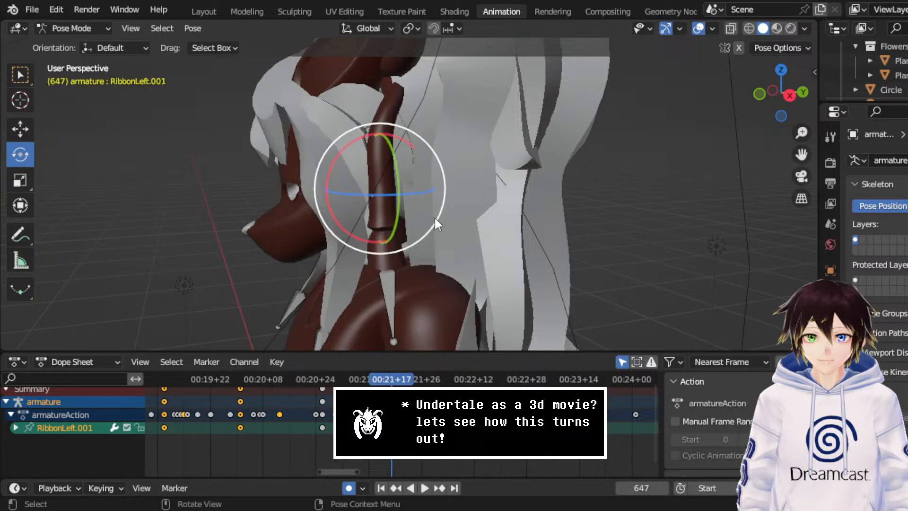
- Rotate the RibbonLeft.001 bone at frame 660, adjusting its swing from both the side and front views
key(space)
key(space)
drag(434, 217, 471, 197)
middle_drag(473, 199, 553, 182)
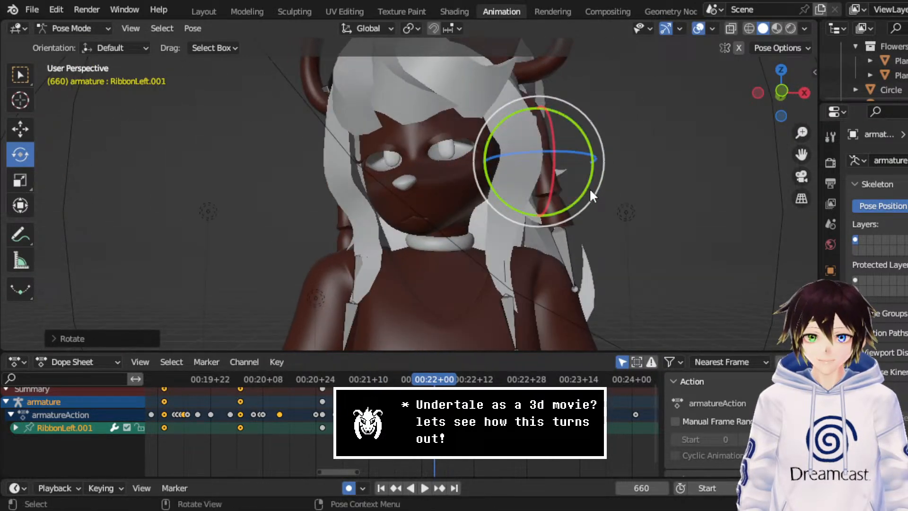
drag(590, 192, 586, 197)
middle_drag(587, 197, 462, 214)
- Shift the frame 660 ribbon keyframe slightly later in the Dope Sheet and return to frame 646
middle_drag(466, 423, 461, 423)
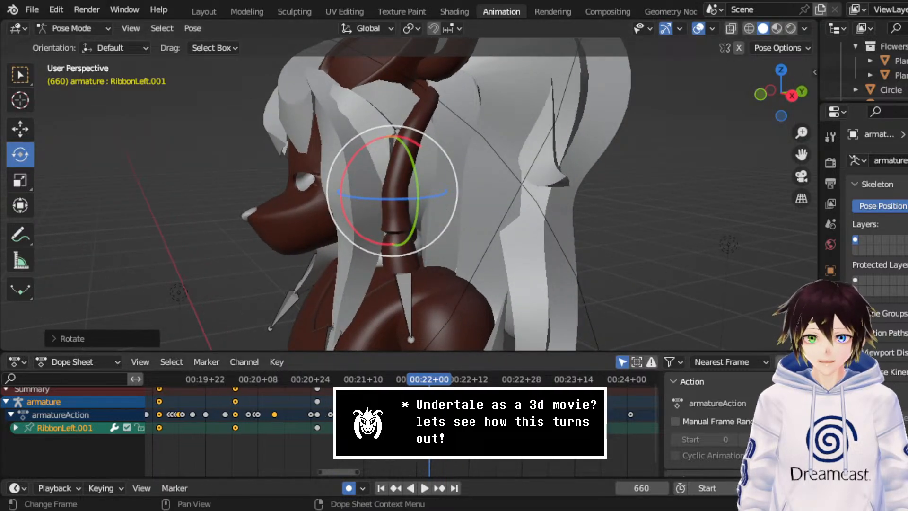
click(388, 378)
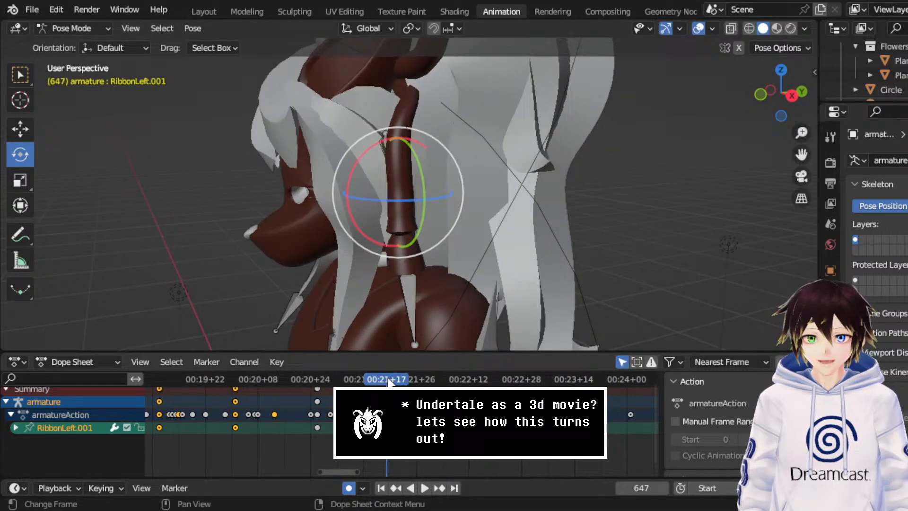
key(ctrl+z)
drag(429, 402, 456, 402)
click(384, 379)
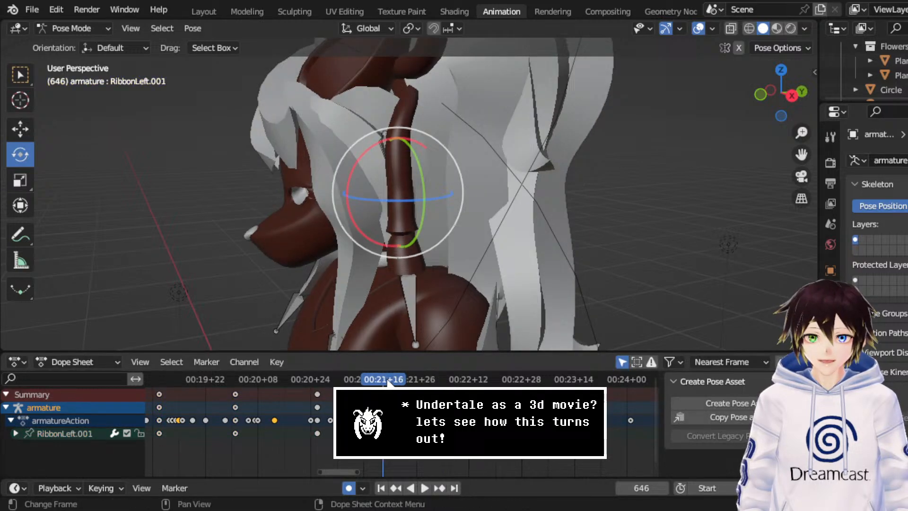
- Play forward to frame 673 and rotate the RibbonLeft.001 bone there from the side and front views
key(space)
key(space)
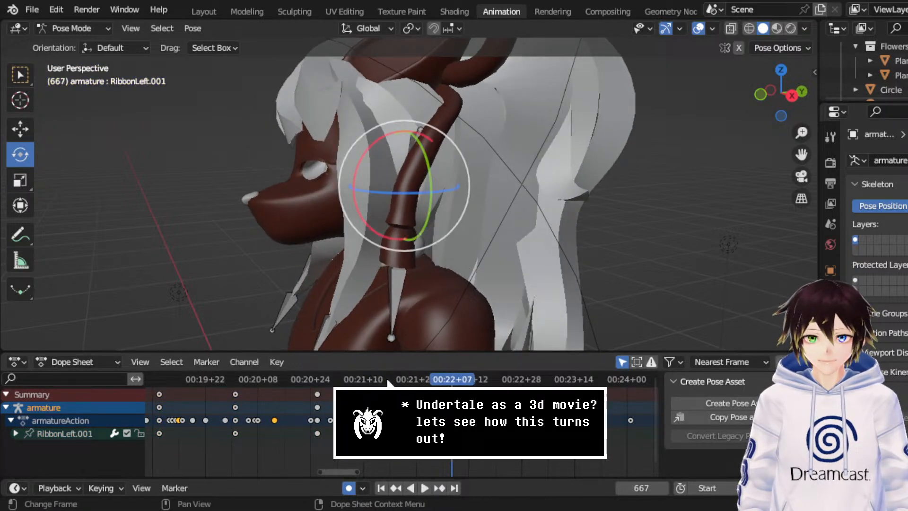
key(space)
key(space)
middle_drag(496, 163, 449, 170)
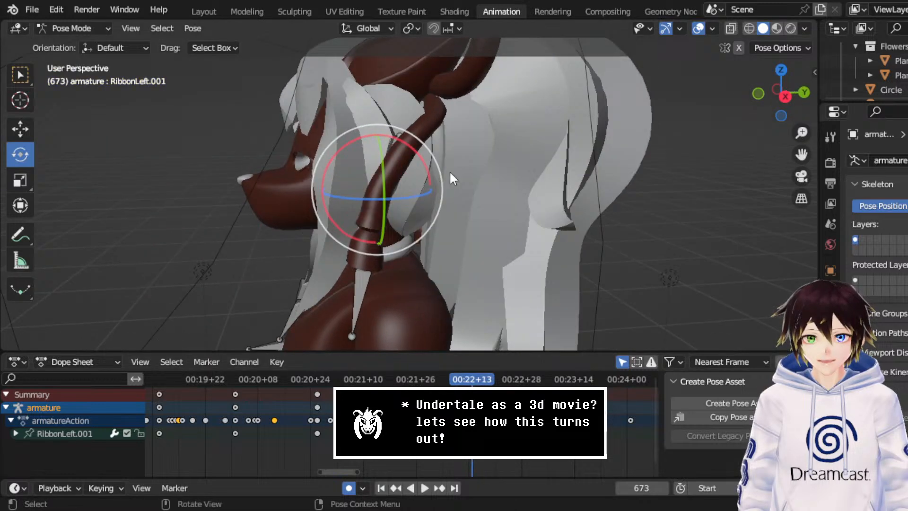
drag(442, 169, 465, 211)
middle_drag(465, 211, 545, 221)
mouse_move(545, 220)
mouse_down()
mouse_move(565, 223)
mouse_move(559, 230)
mouse_up()
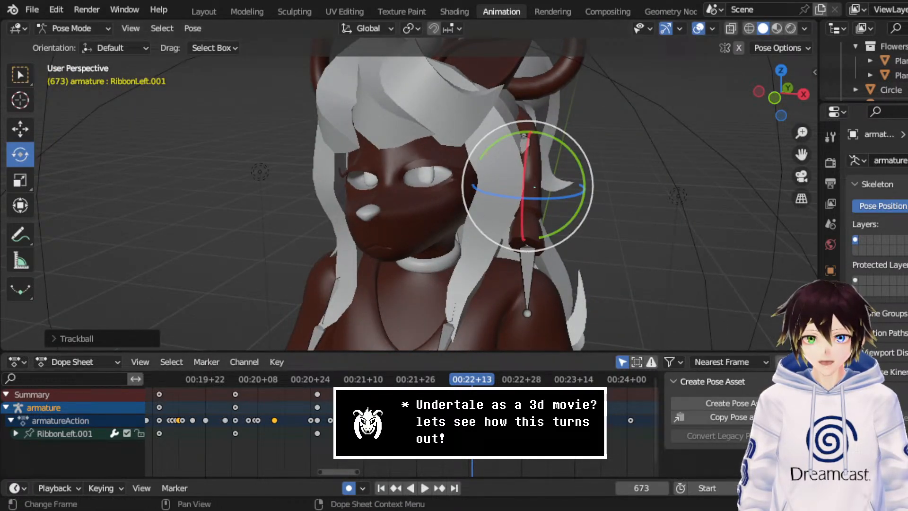
- Move the frame 673 ribbon keyframe slightly later in the Dope Sheet and play back the swing
key(g)
click(444, 421)
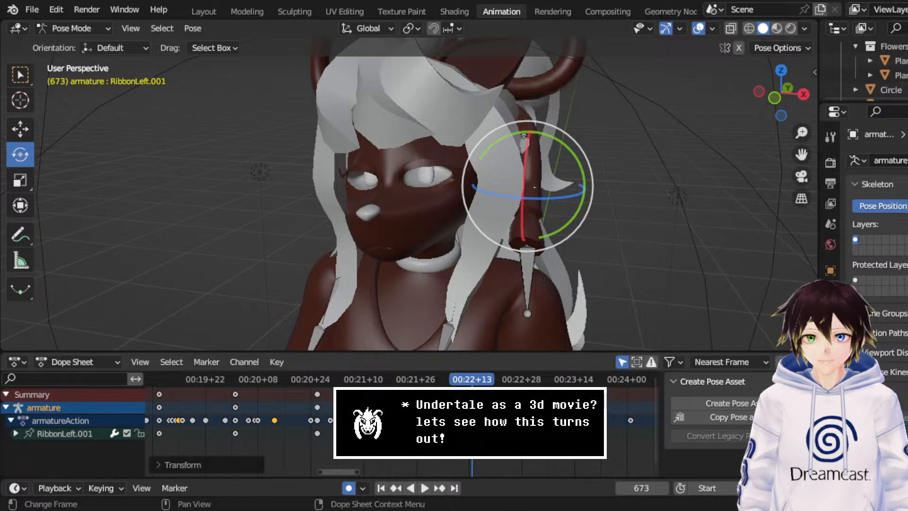
click(357, 381)
middle_drag(562, 204, 507, 194)
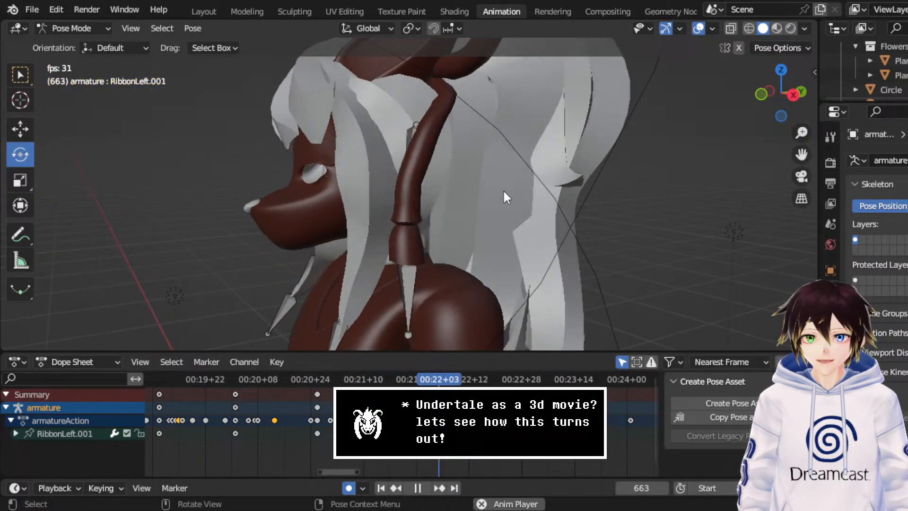
key(space)
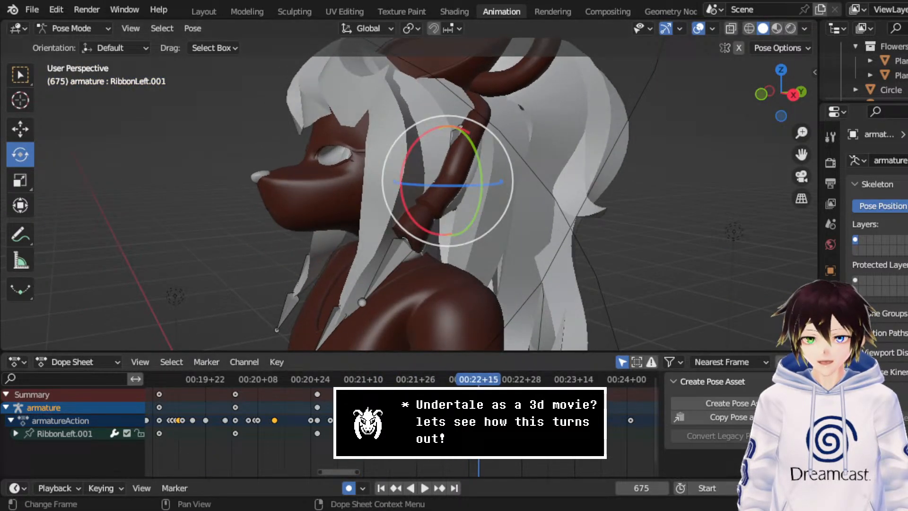
key(space)
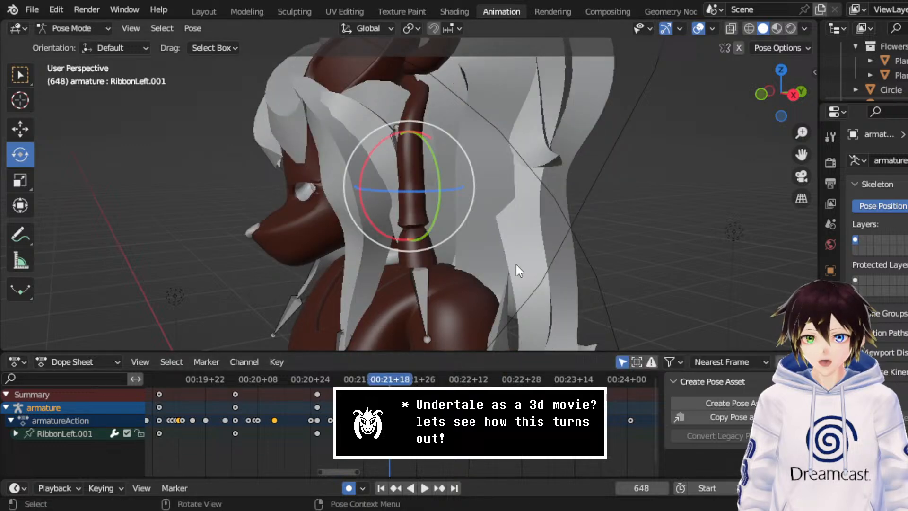
- Advance to frame 695 and rotate the RibbonLeft.001 bone so the ribbon tip swings away from the face
key(space)
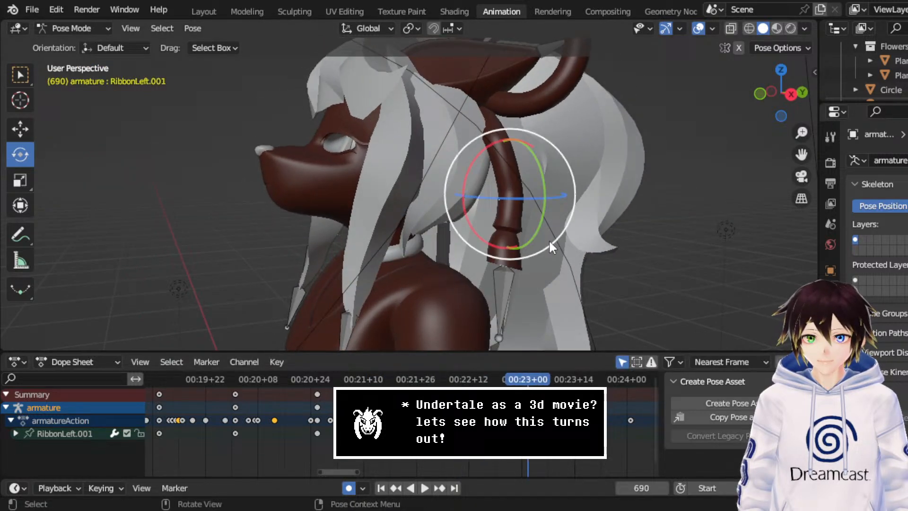
middle_drag(483, 221, 484, 226)
key(space)
key(space)
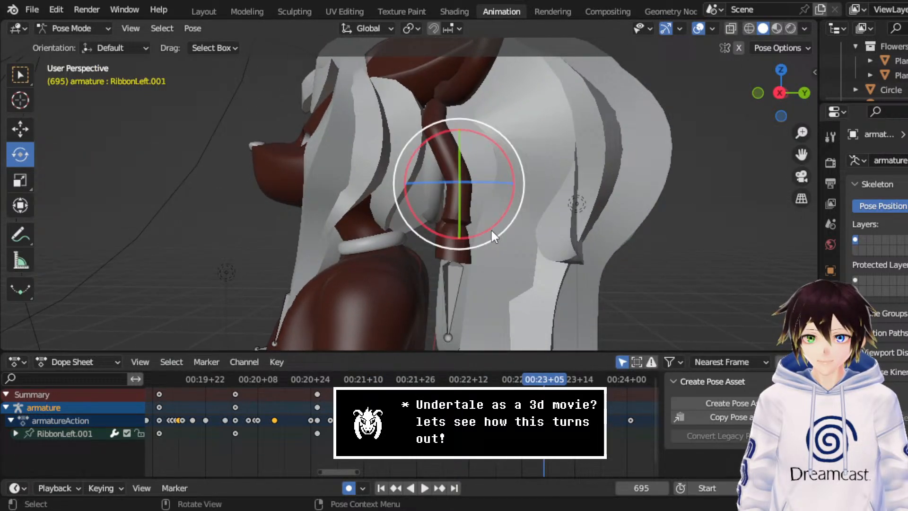
drag(506, 233, 556, 204)
middle_drag(556, 204, 526, 214)
key(r)
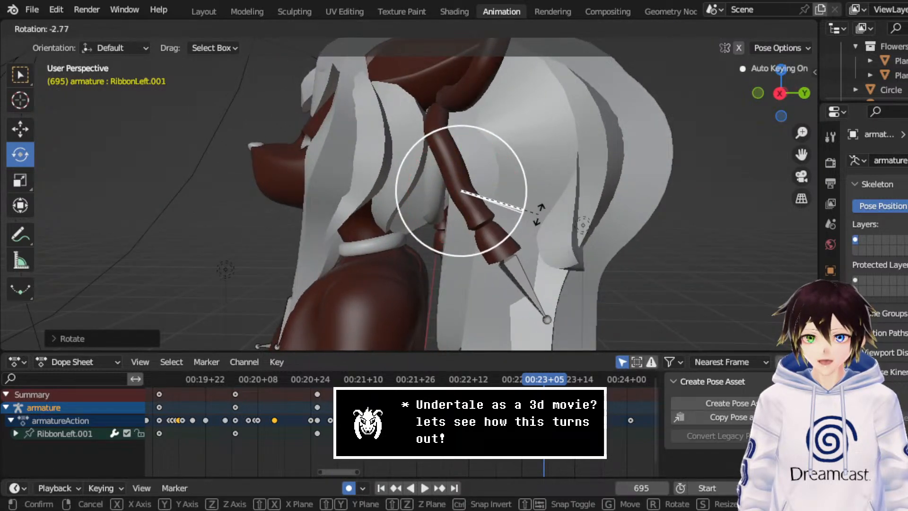
click(553, 208)
- Play back the swing and rotate the RibbonLeft.001 bone slightly at frame 722 to settle the ribbon
key(space)
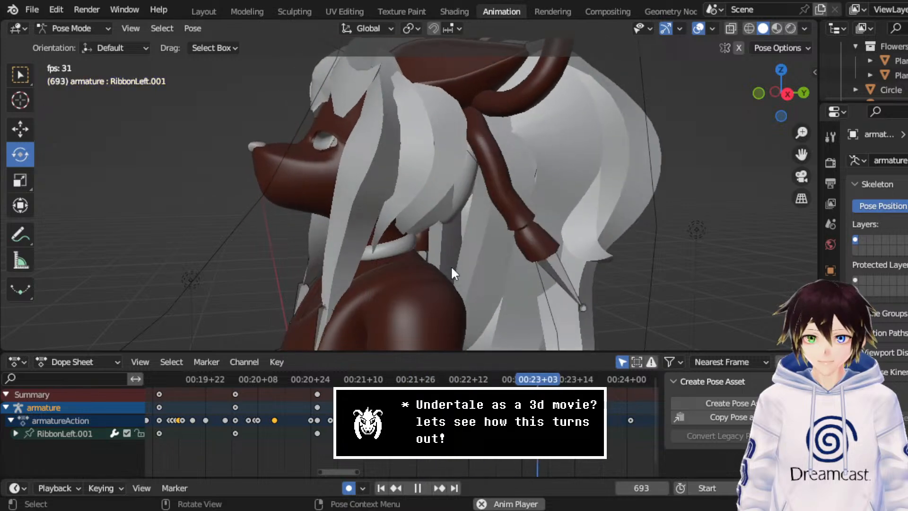
key(space)
key(space)
key(space)
middle_drag(544, 199, 536, 199)
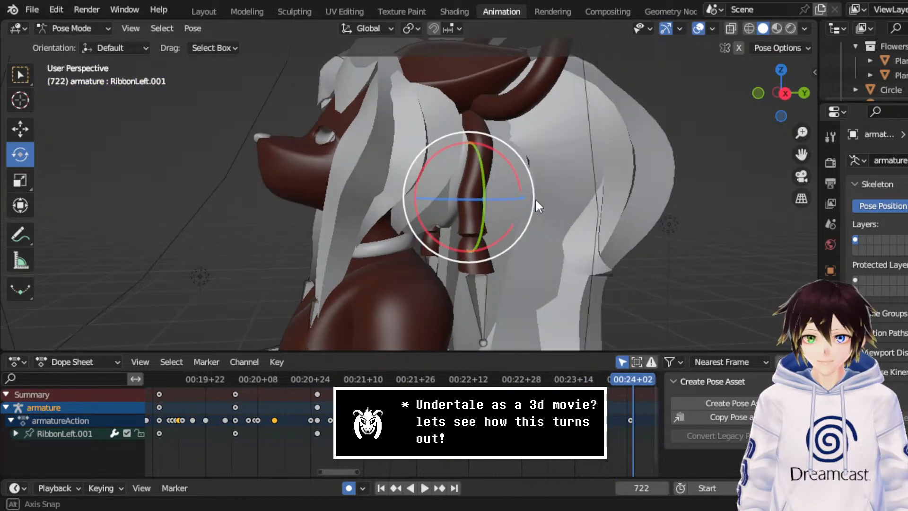
drag(533, 208, 528, 225)
middle_drag(528, 225, 498, 177)
- Play on to frame 848, insert a keyframe for the RibbonLeft.001 bone there and save the file
key(space)
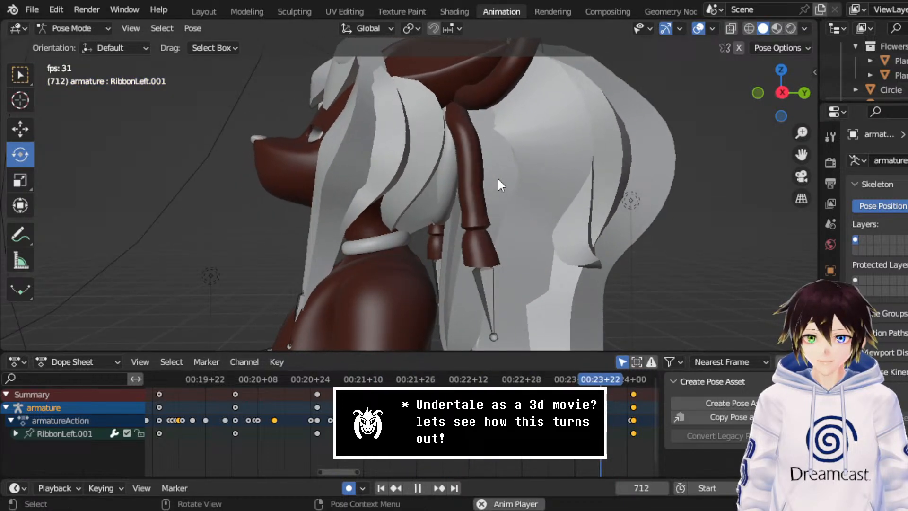
middle_drag(525, 416, 372, 414)
scroll(376, 410, down, 3)
scroll(407, 411, down, 5)
middle_drag(492, 415, 374, 419)
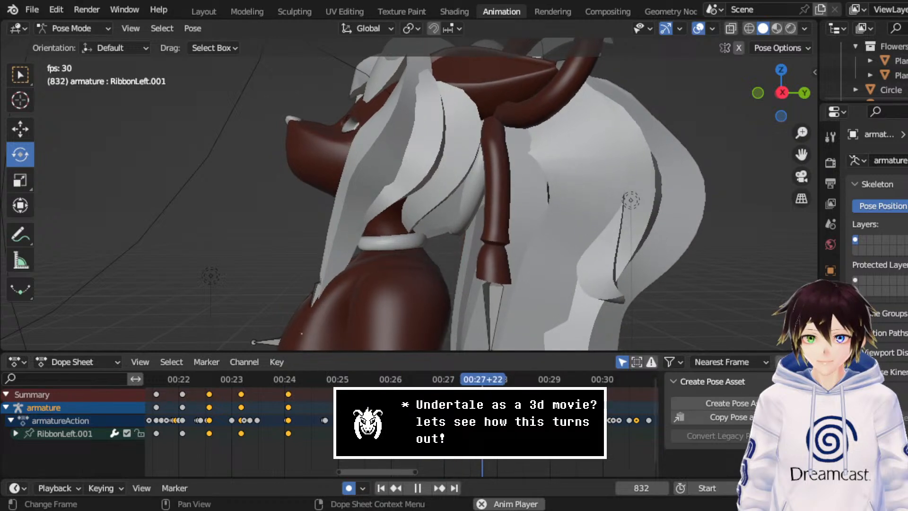
key(space)
right_click(565, 151)
click(565, 151)
click(565, 150)
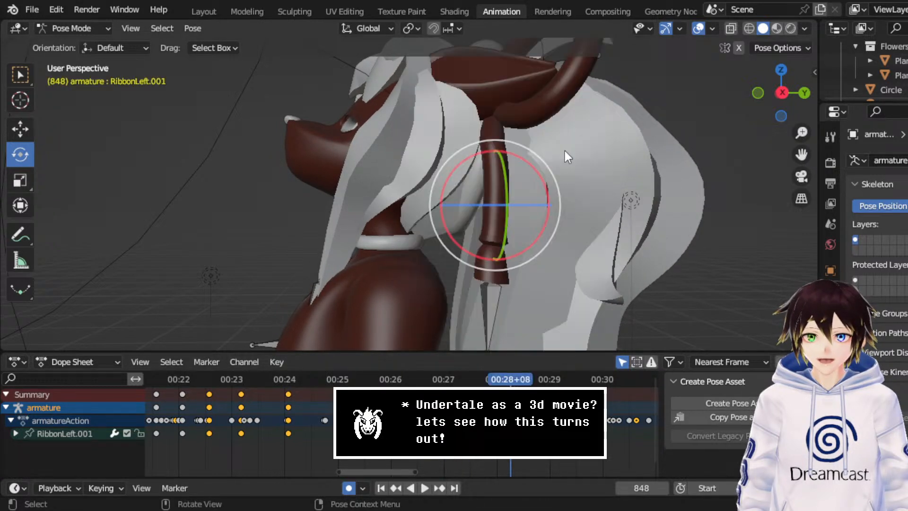
key(ctrl+s)
- Go to frame 864 and rotate the RibbonLeft.001 bone backward, adjusting it from the side and rear views
middle_drag(520, 416, 398, 415)
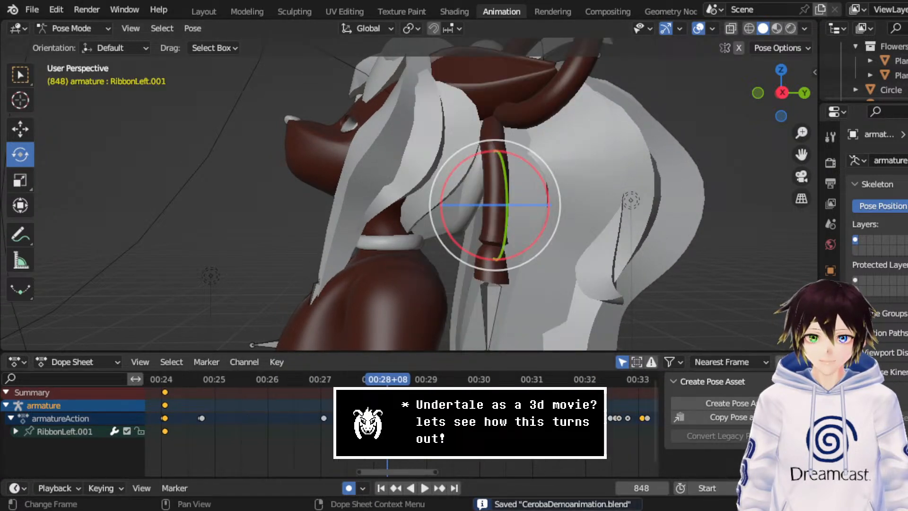
key(space)
key(space)
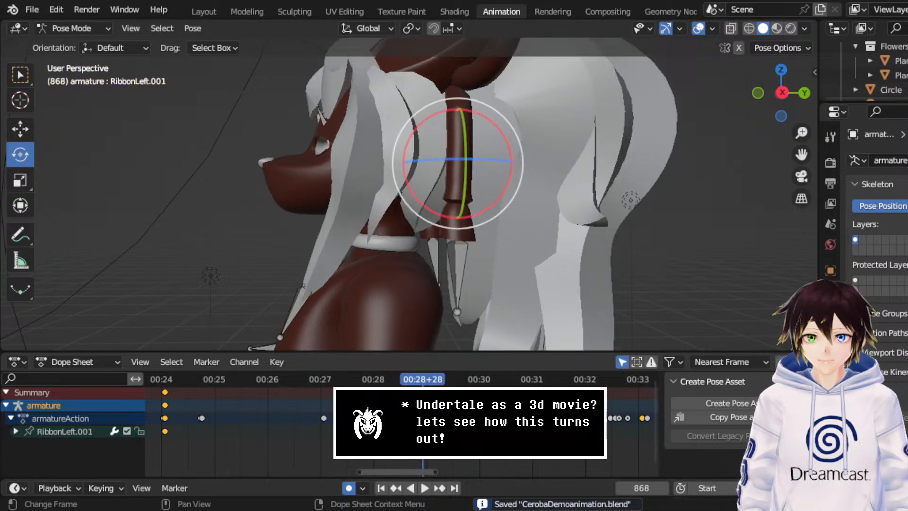
drag(422, 379, 396, 378)
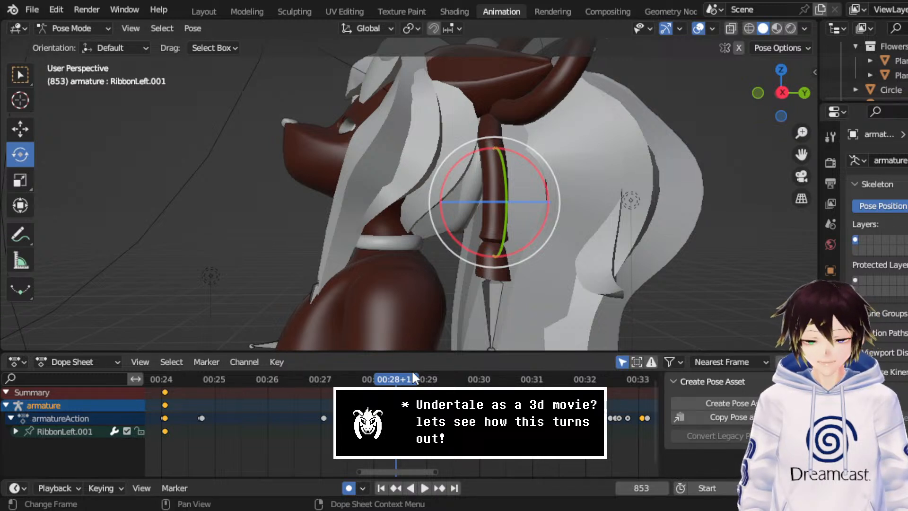
key(space)
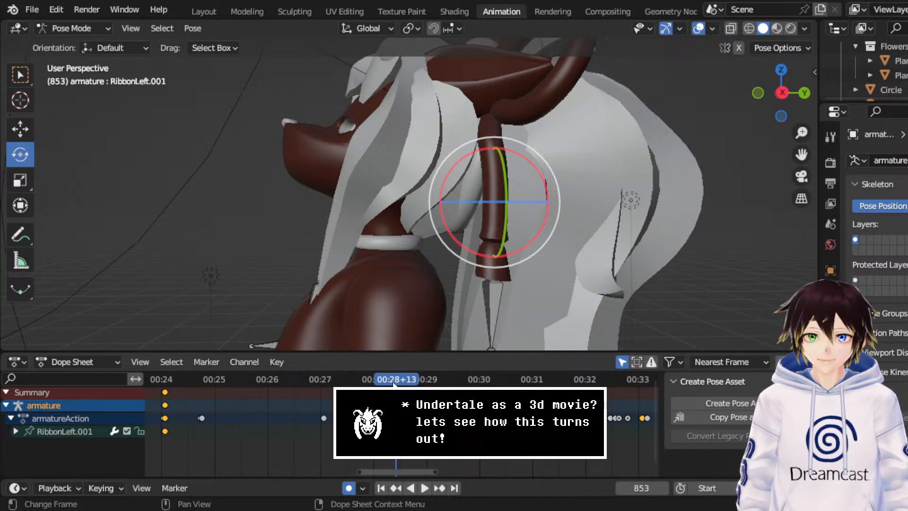
key(space)
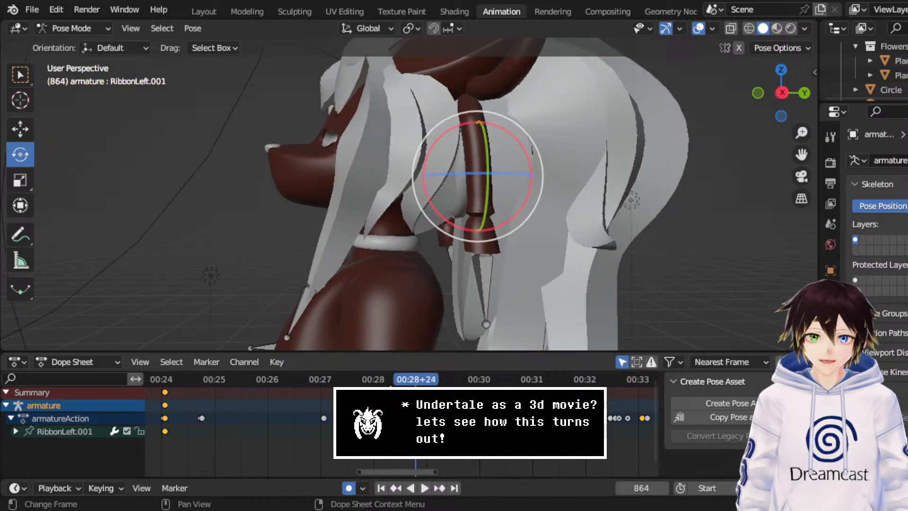
drag(515, 228, 546, 224)
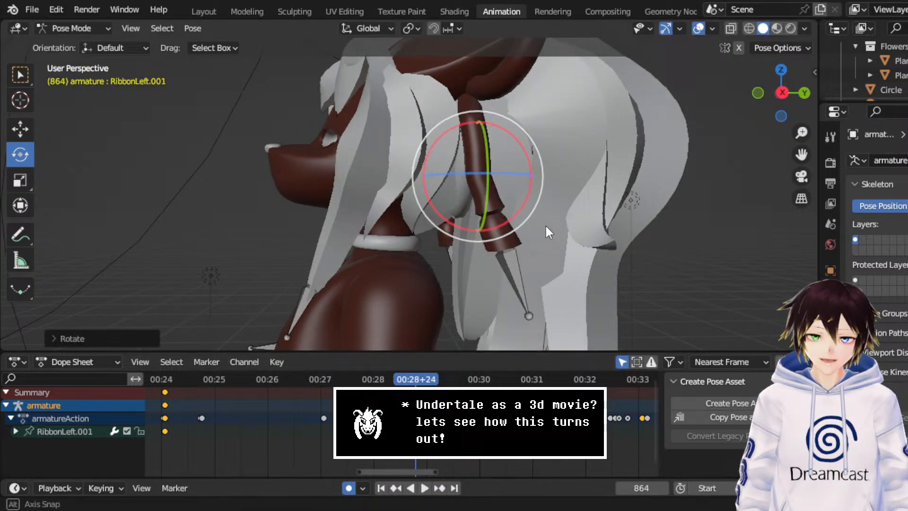
middle_drag(546, 224, 435, 227)
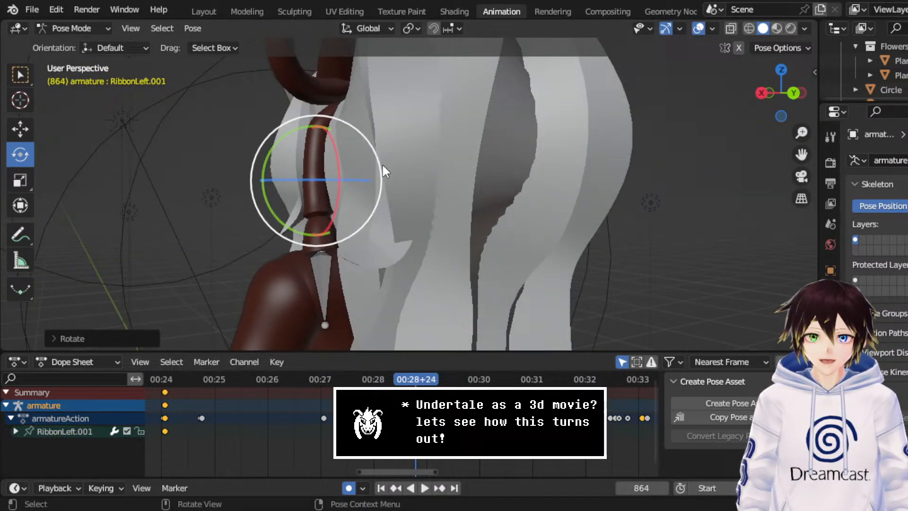
drag(383, 167, 371, 182)
middle_drag(371, 180, 470, 181)
- Review the new swing, rotate the RibbonLeft.001 bone slightly further back at frame 864, and replay the motion
click(388, 381)
key(space)
key(space)
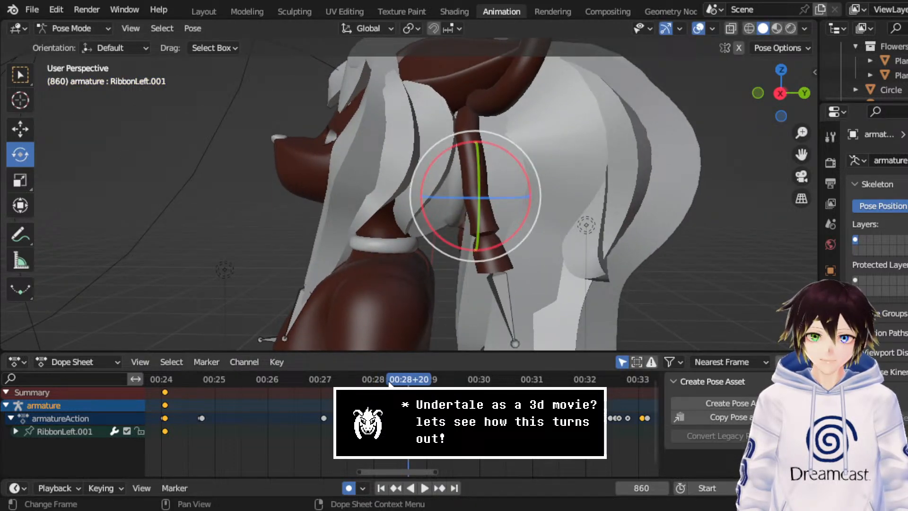
key(space)
key(space)
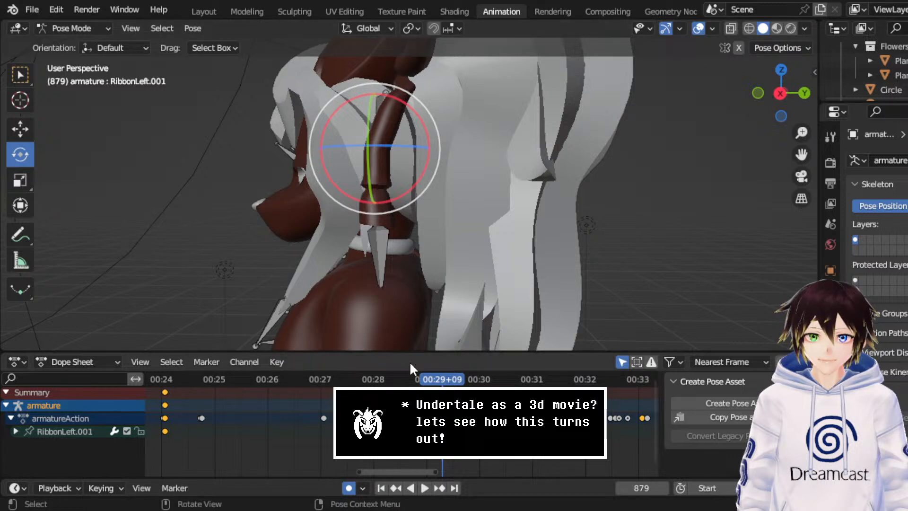
drag(412, 379, 416, 379)
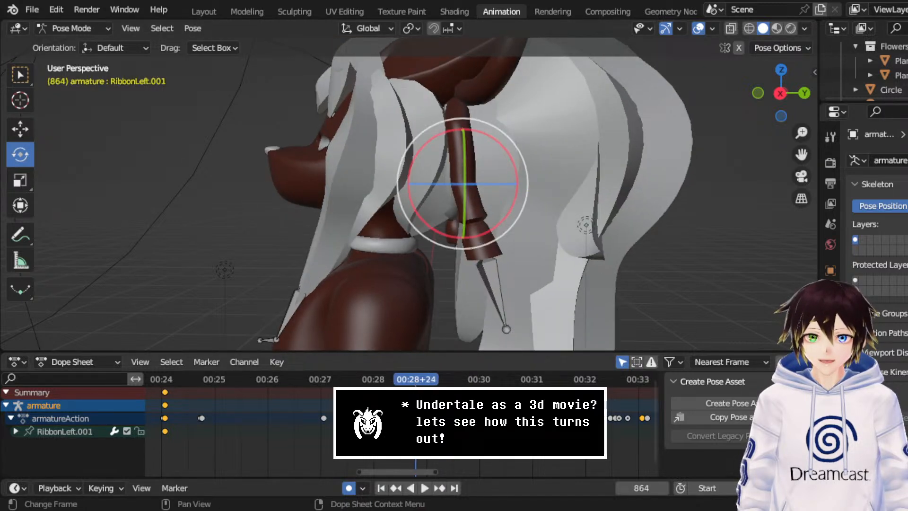
scroll(416, 378, up, 3)
drag(493, 242, 504, 243)
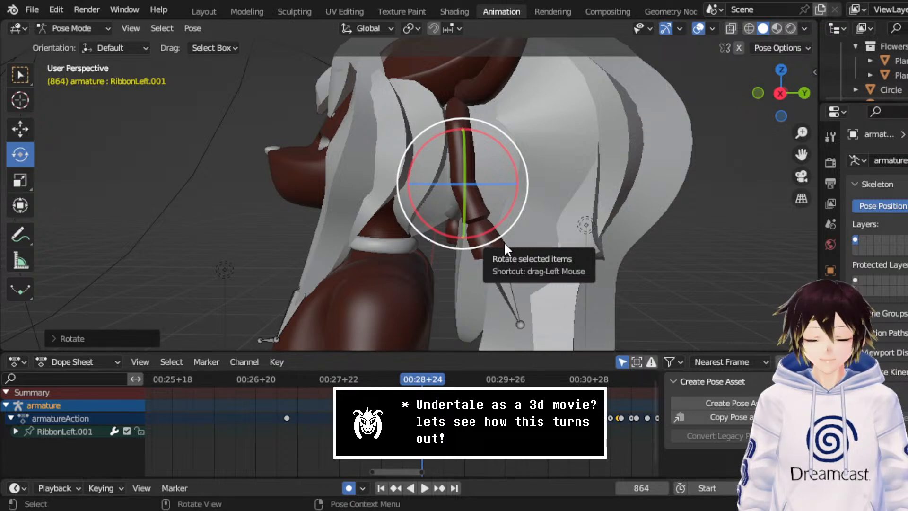
click(382, 379)
key(space)
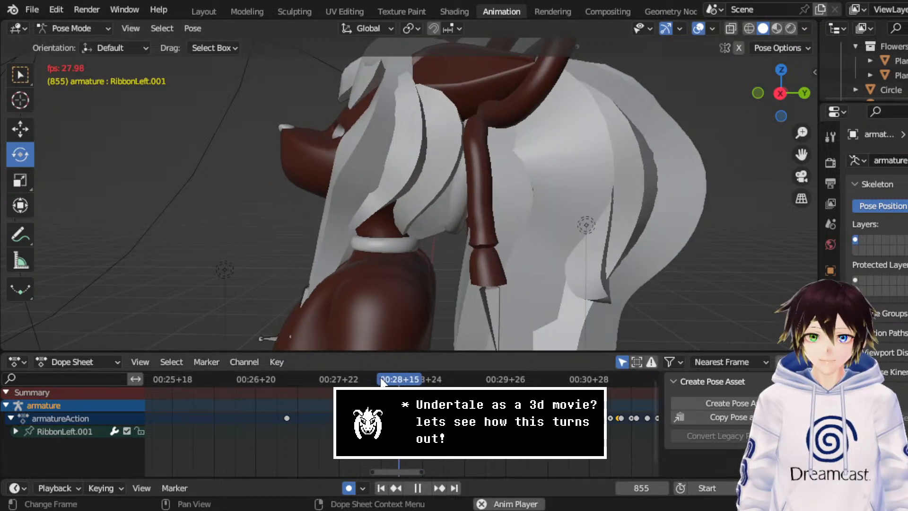
- Play back to frame 884 and rotate the RibbonLeft.001 bone forward there, refining it with trackball rotation
key(space)
key(space)
key(space)
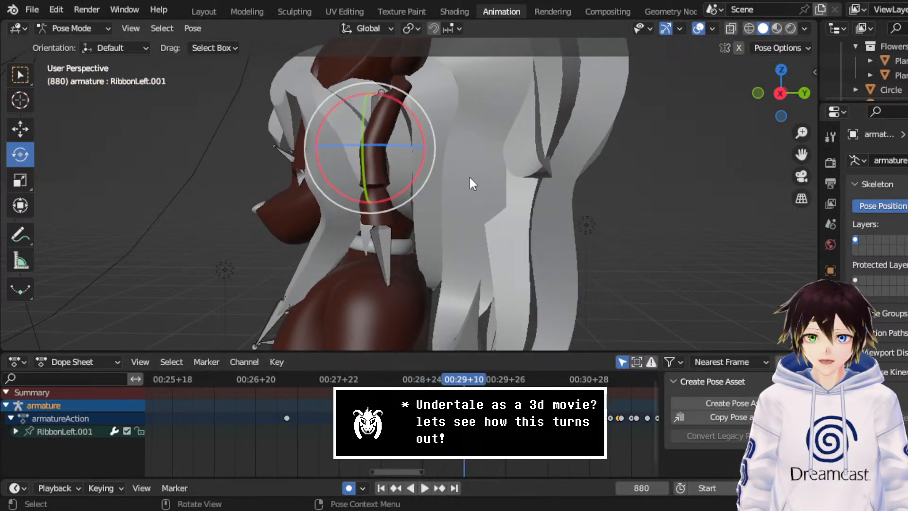
key(space)
key(space)
drag(414, 179, 389, 200)
middle_drag(392, 200, 446, 152)
key(r)
key(r)
click(537, 154)
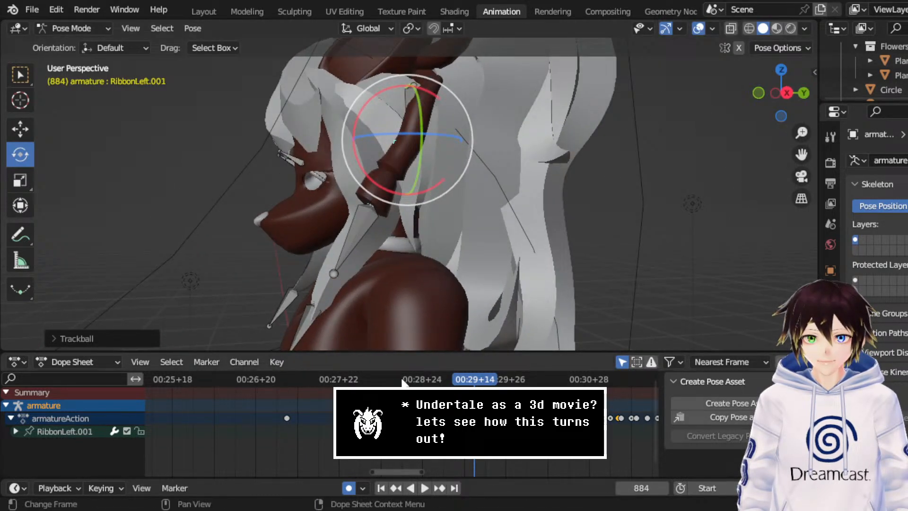
- Replay the swing to frame 905 and rotate the RibbonLeft.001 bone backward there
click(381, 373)
key(space)
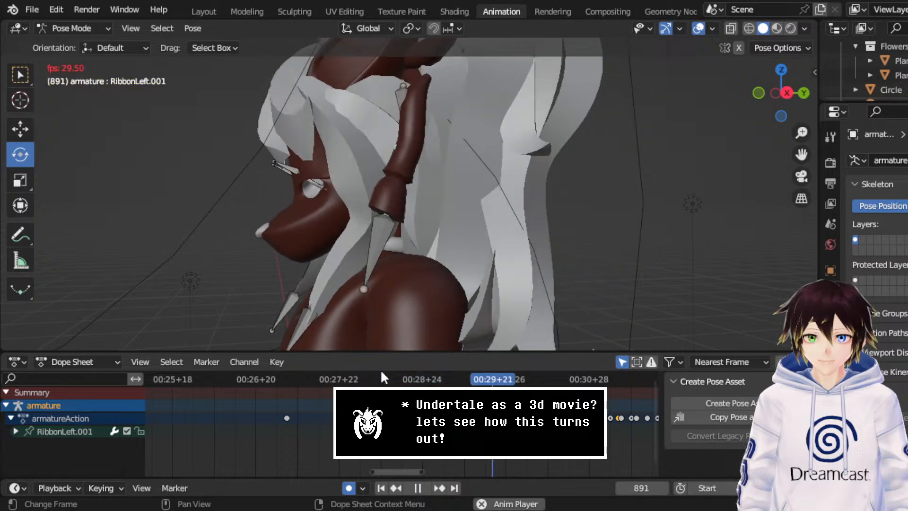
key(r)
click(486, 195)
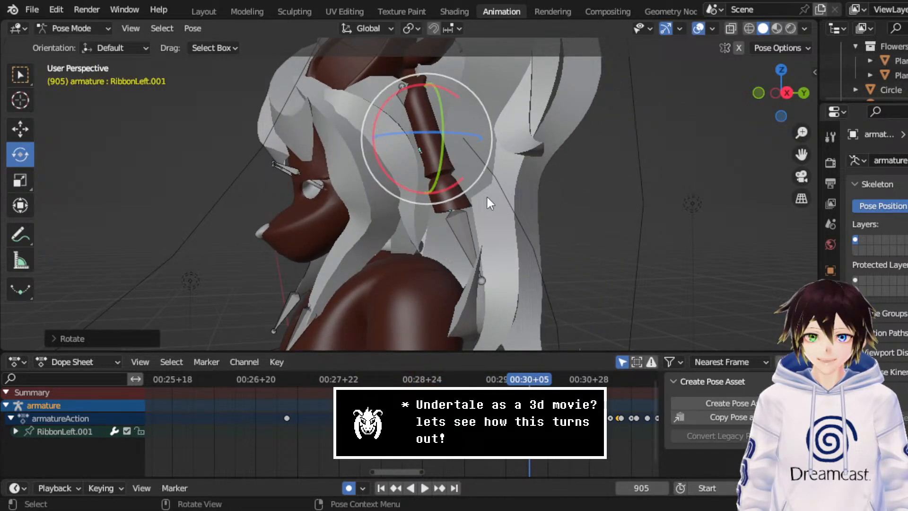
middle_drag(486, 195, 455, 200)
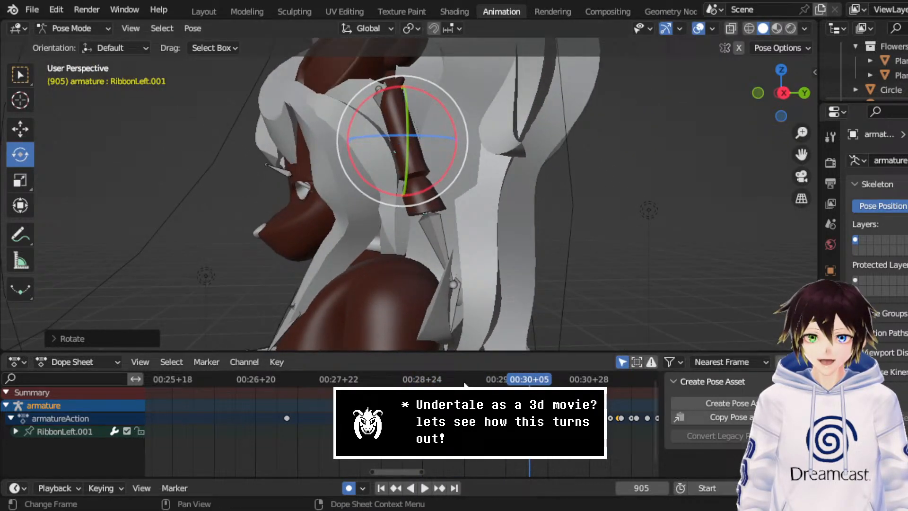
- Replay the motion to frame 923 and rotate the RibbonLeft.001 bone slightly forward, adjusting it from a second viewing angle
click(385, 383)
key(space)
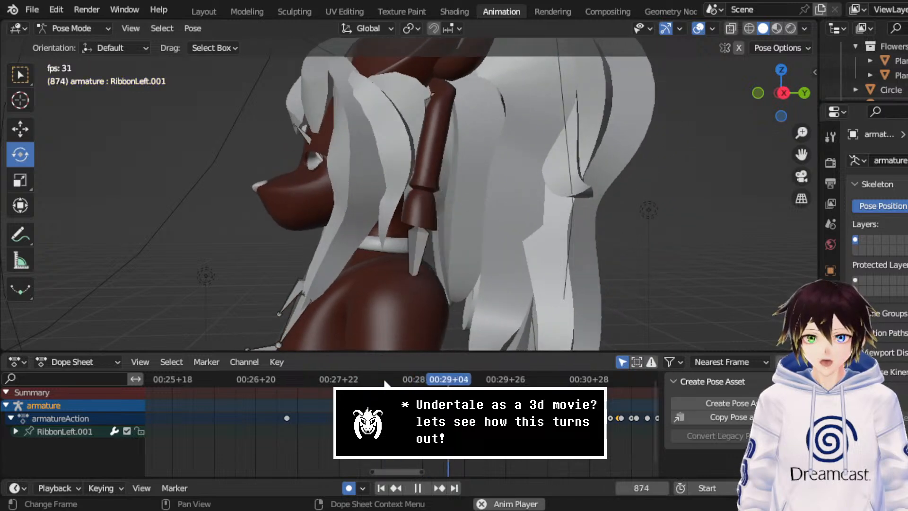
key(space)
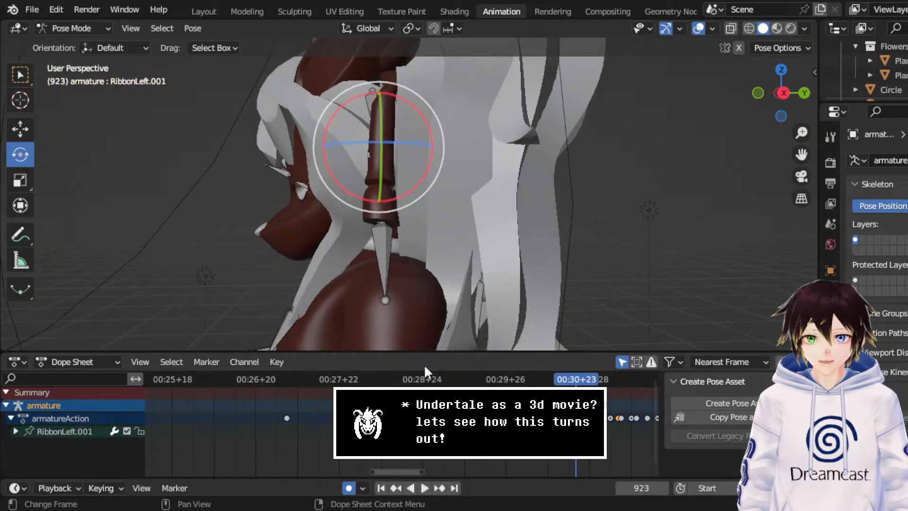
drag(431, 197, 412, 197)
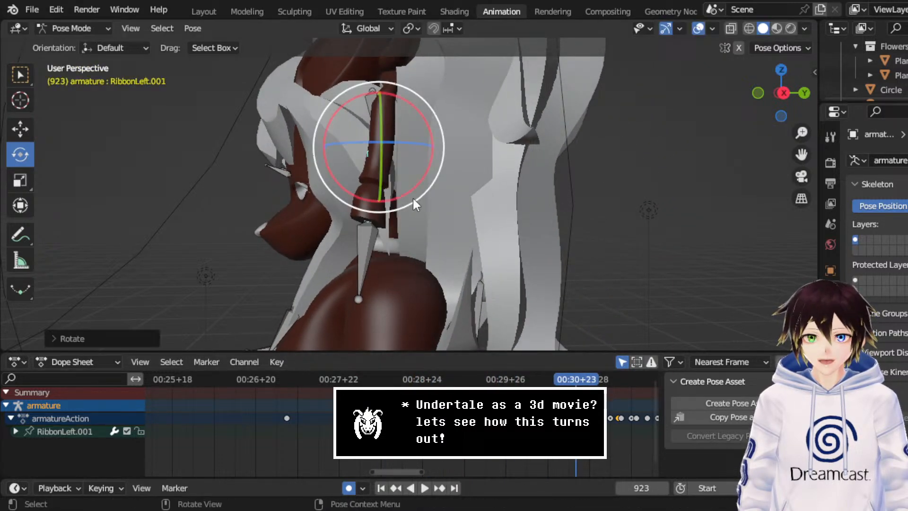
middle_drag(413, 197, 567, 195)
drag(588, 194, 582, 199)
- Review the ribbon motion up to frame 942, return to frame 932 and rotate the RibbonLeft.001 bone backward there
click(381, 381)
middle_drag(505, 116, 418, 134)
key(space)
middle_drag(490, 126, 481, 120)
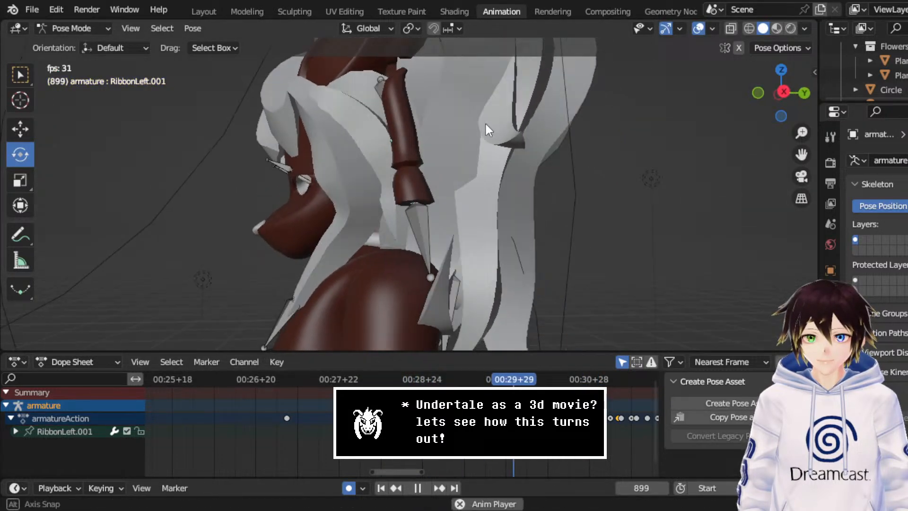
key(space)
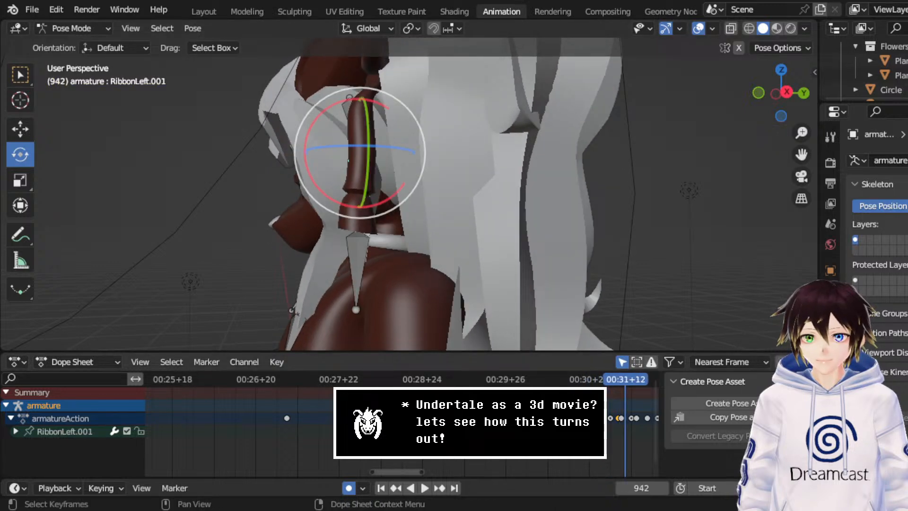
click(581, 378)
key(space)
key(space)
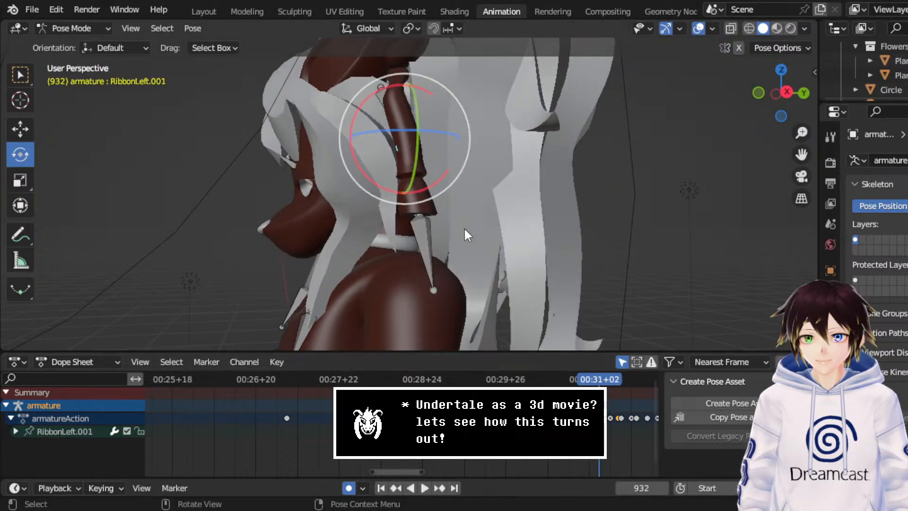
- Refine the RibbonLeft.001 bone's pose at frame 932 with a small trackball rotation from the rear view
click(594, 379)
key(space)
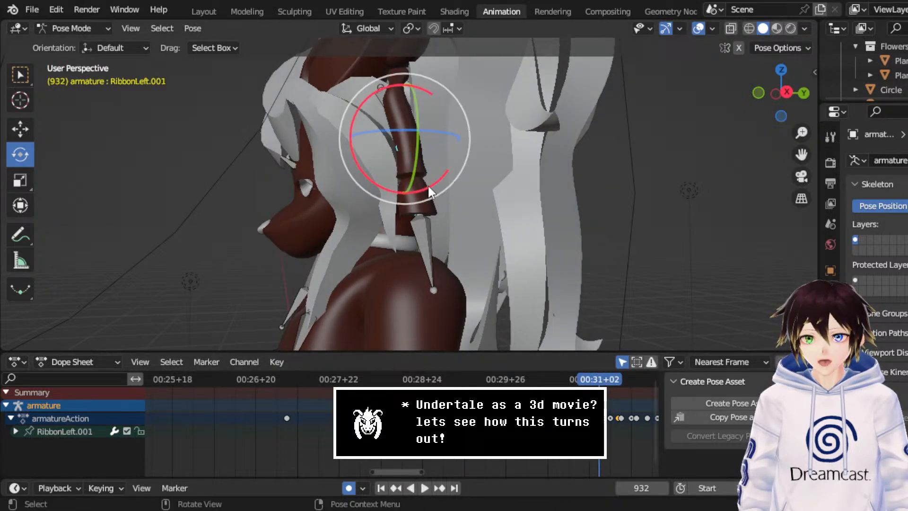
middle_drag(427, 184, 322, 152)
drag(321, 152, 325, 149)
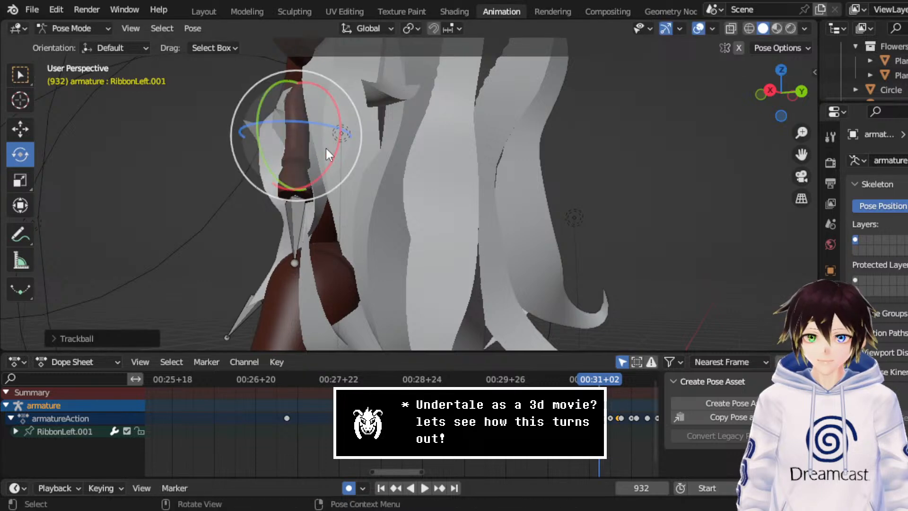
middle_drag(326, 149, 416, 184)
- Play from frame 924 to frame 943, trackball-rotate the RibbonLeft.001 bone there and check the pose from the front
click(579, 375)
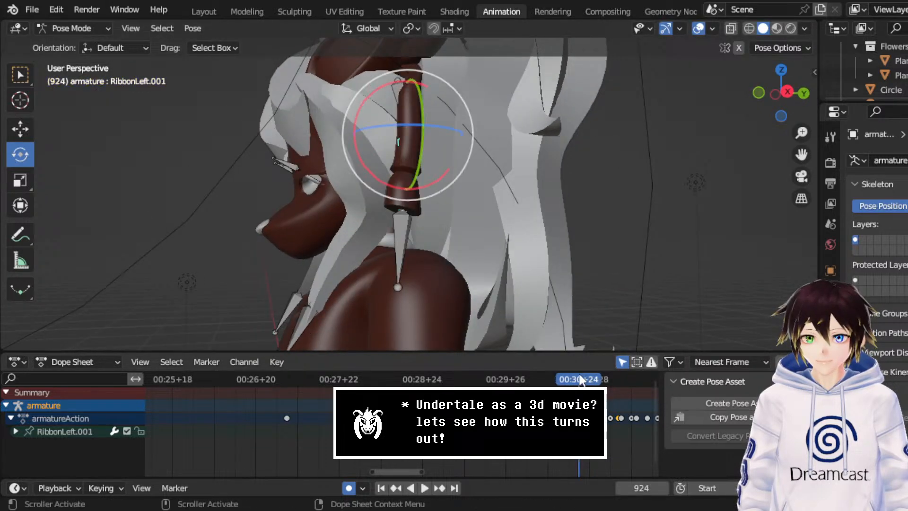
key(space)
key(space)
key(space)
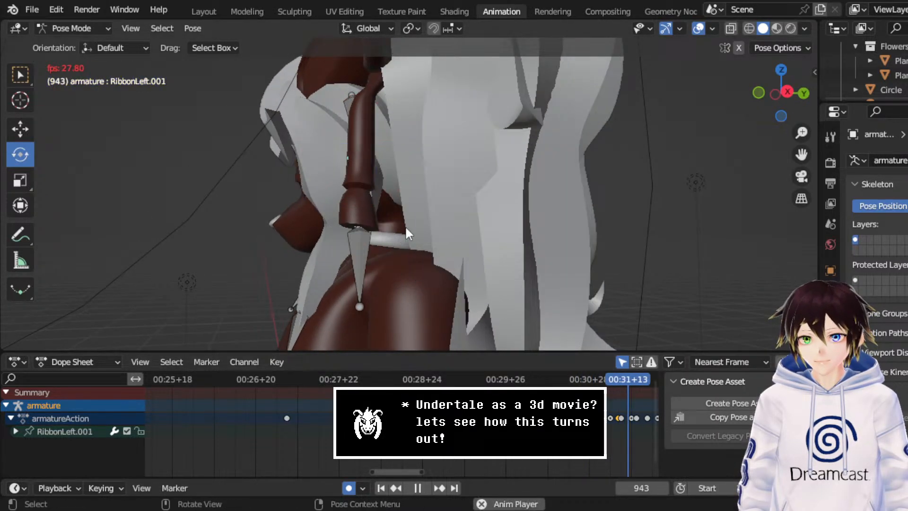
key(space)
middle_drag(383, 179, 339, 170)
drag(340, 173, 330, 138)
middle_drag(331, 138, 535, 161)
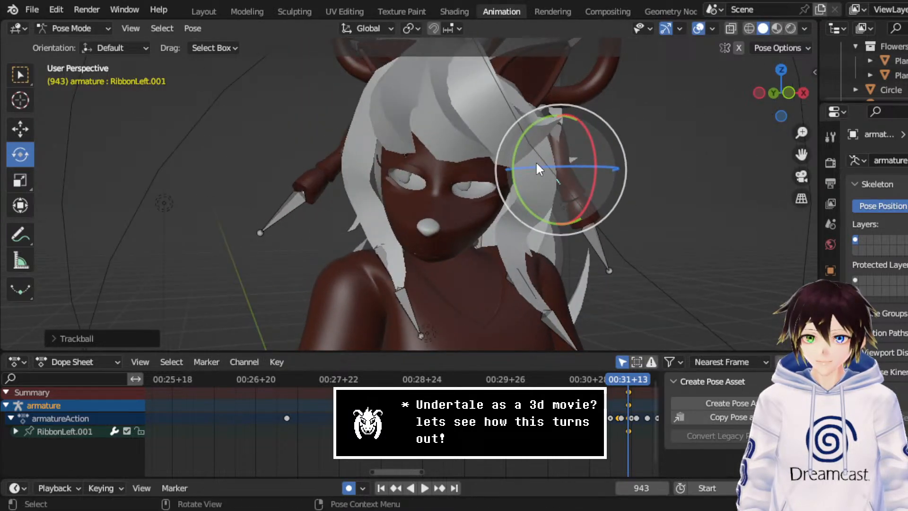
- Advance to frame 958 and rotate the RibbonLeft.001 bone inward from the front view
key(space)
key(space)
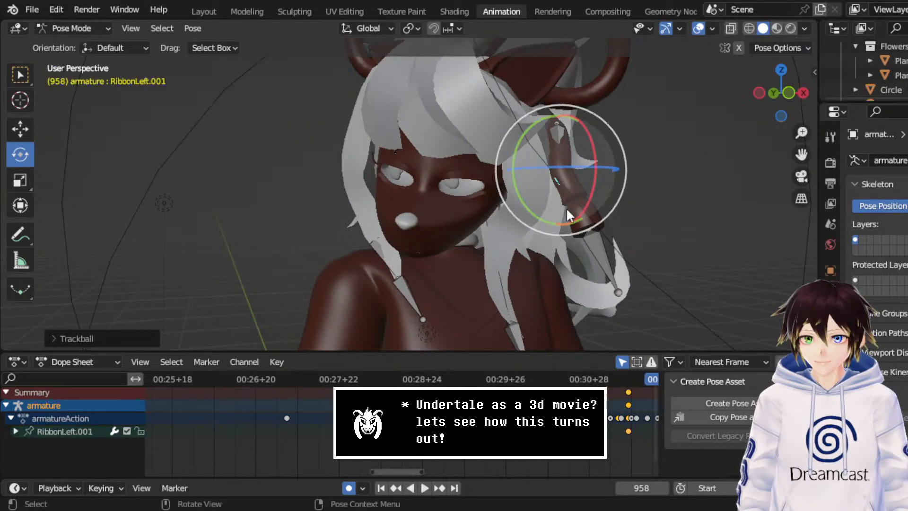
drag(566, 207, 544, 199)
middle_drag(543, 199, 417, 204)
- Replay the recent swings and rotate the RibbonLeft.001 bone backward at frame 974, fine-tuning it from the front view
middle_drag(586, 422, 381, 423)
click(386, 380)
key(space)
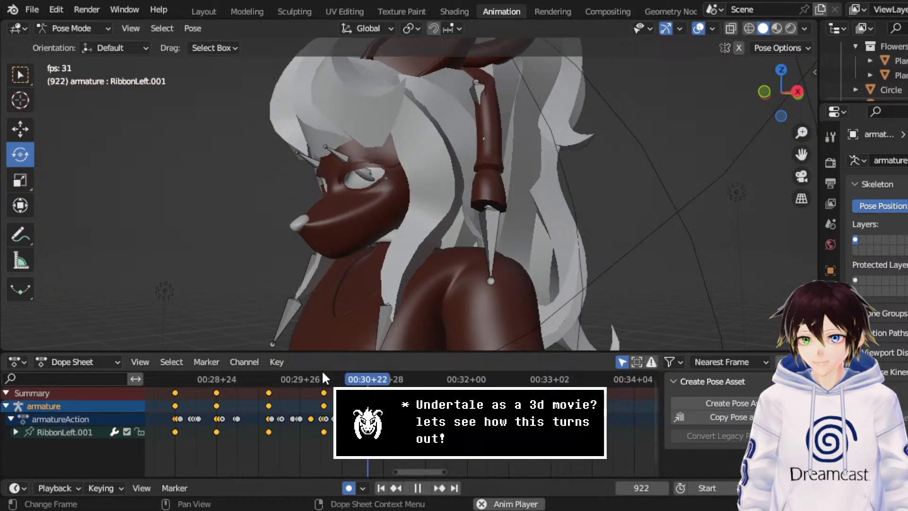
key(space)
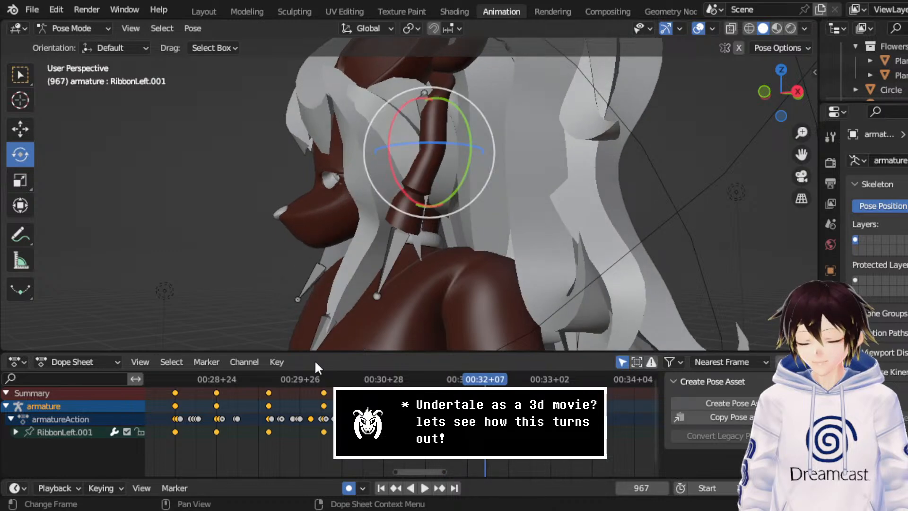
key(space)
key(space)
drag(490, 193, 518, 181)
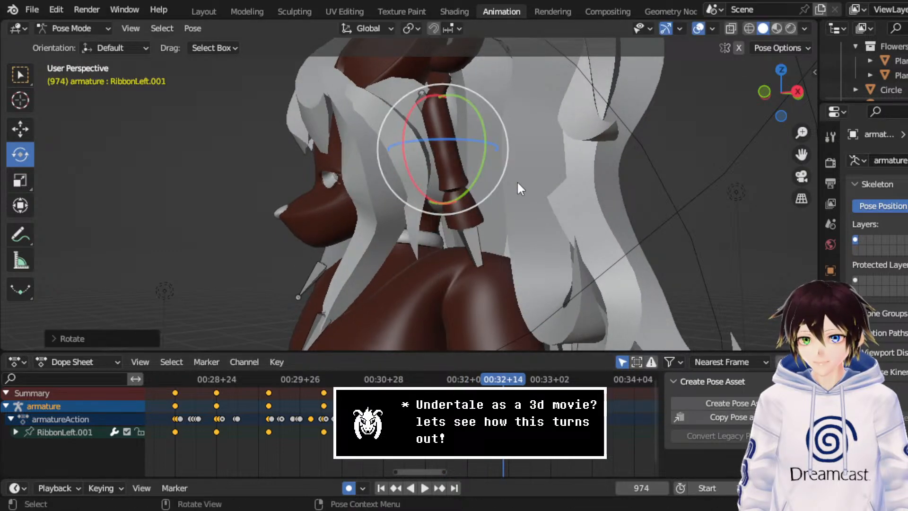
middle_drag(518, 180, 623, 186)
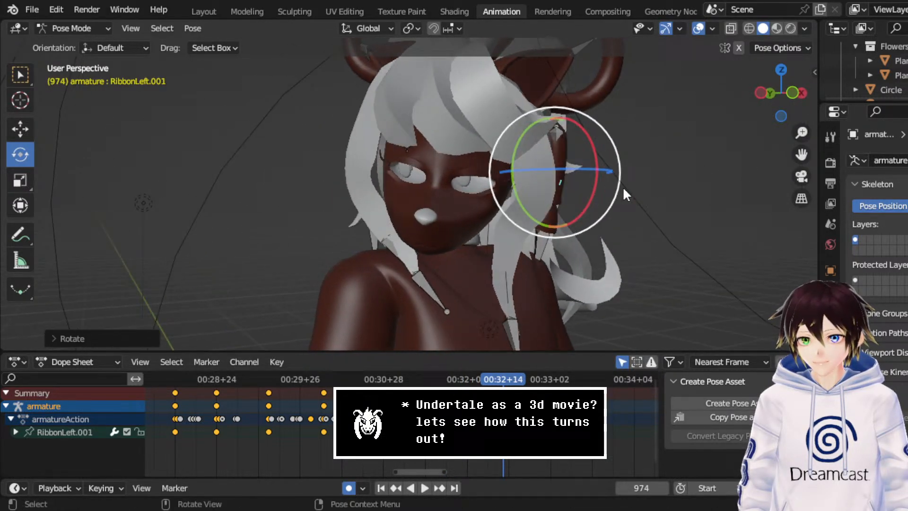
drag(621, 186, 628, 178)
middle_drag(629, 178, 490, 221)
- Play on to frame 997, rotate the RibbonLeft.001 bone slightly there and save the file
key(space)
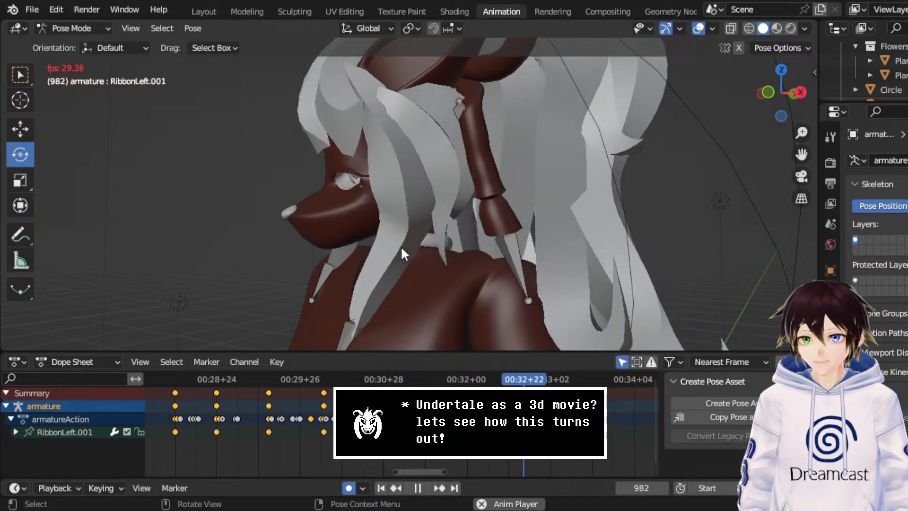
key(space)
drag(516, 192, 508, 203)
middle_drag(509, 203, 553, 177)
key(ctrl+s)
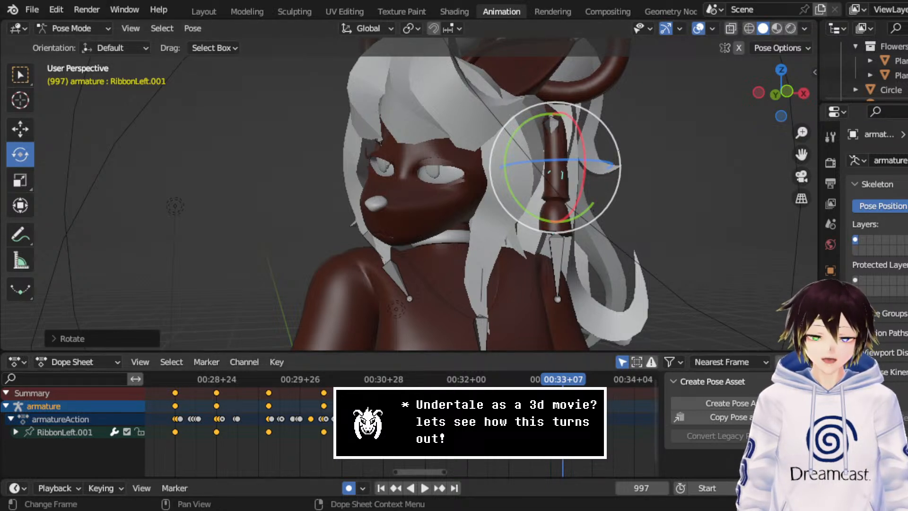
middle_drag(466, 421, 474, 423)
key(ctrl+s)
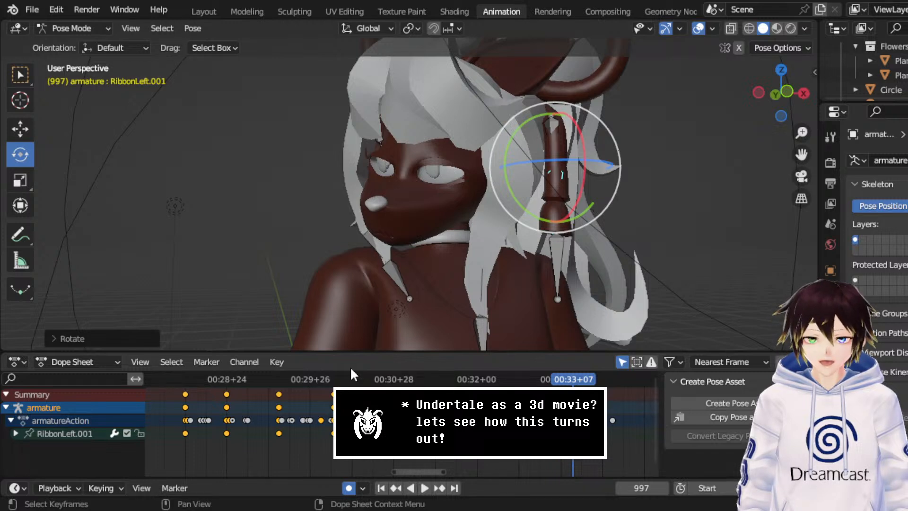
- Review the ribbon swings, select their keyframes from about 00:28+24 onward and set their handle type to Automatic
drag(212, 376, 308, 388)
middle_drag(511, 243, 402, 239)
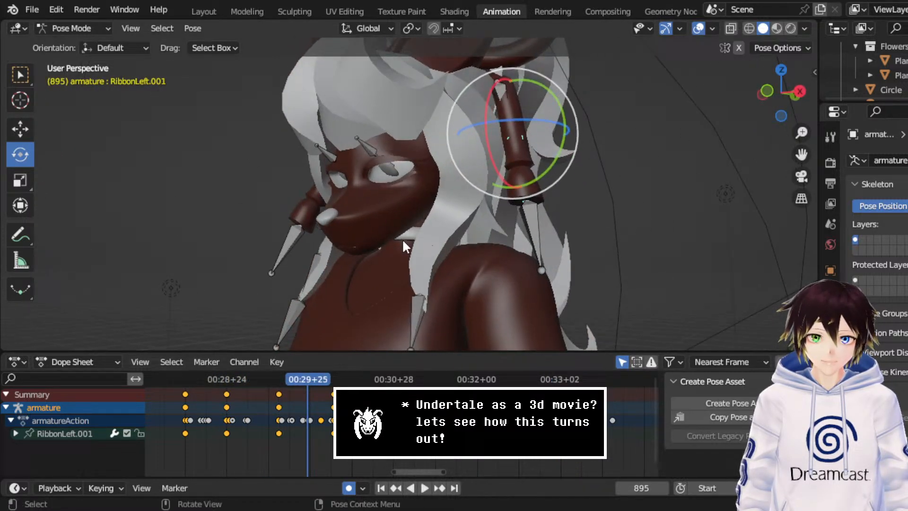
drag(217, 379, 297, 381)
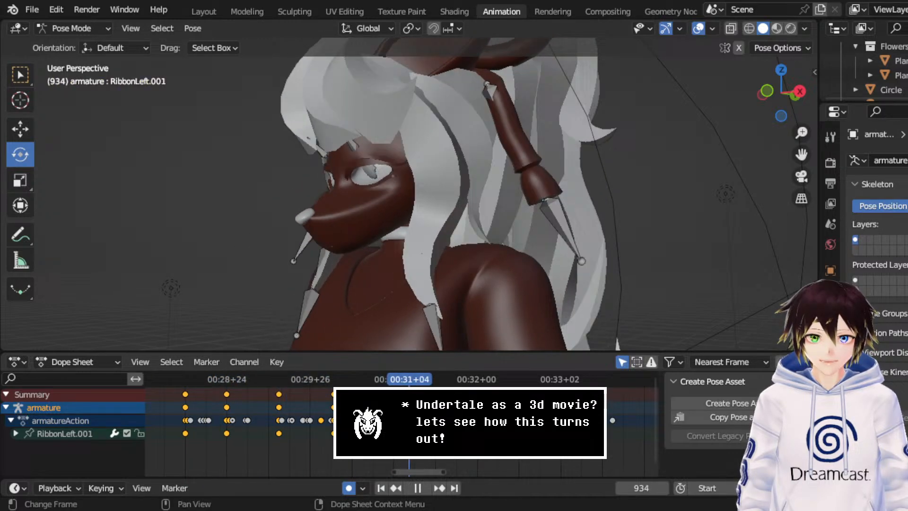
key(space)
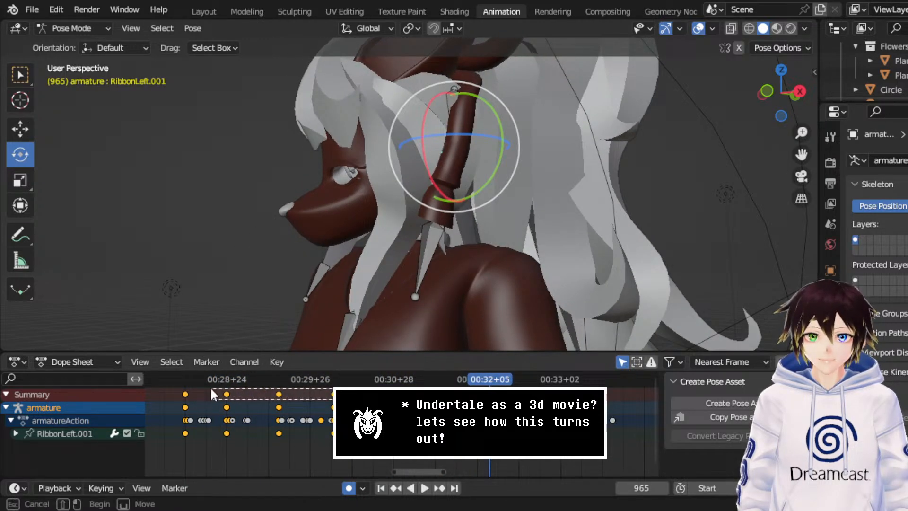
right_click(209, 388)
mouse_move(192, 374)
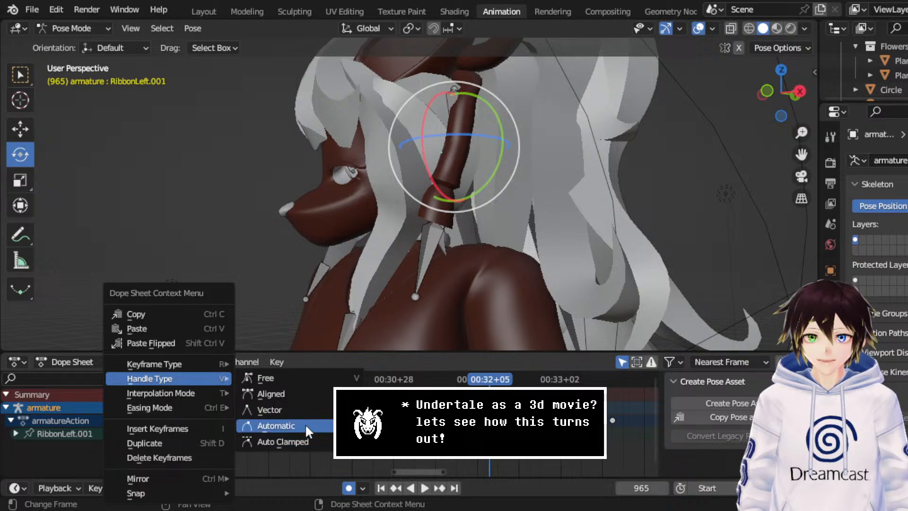
click(305, 426)
- Play back the smoothed ribbon motion up to frame 1004 and save the file
click(184, 380)
key(space)
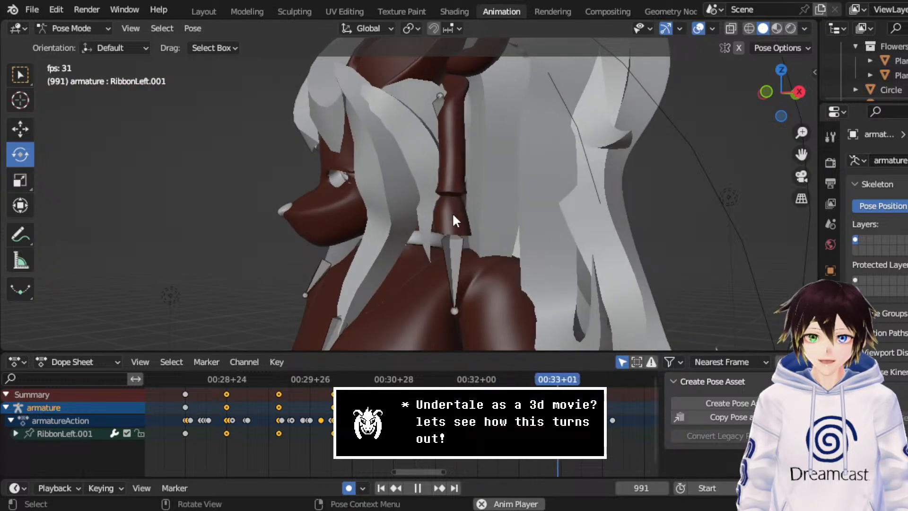
key(space)
key(ctrl+s)
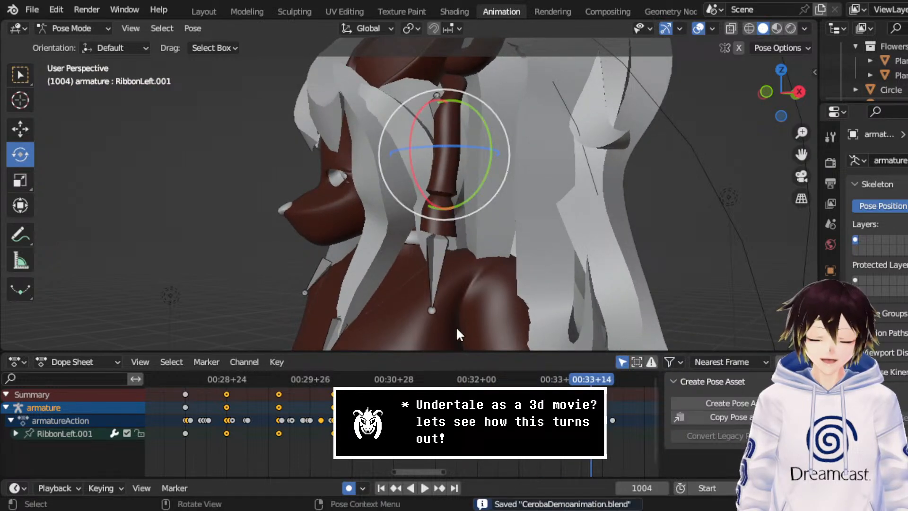
- Replay the recent swings, rotate the RibbonLeft.001 bone slightly at frame 1013, check it from the front and save the file
middle_drag(492, 420, 374, 420)
scroll(383, 419, down, 1)
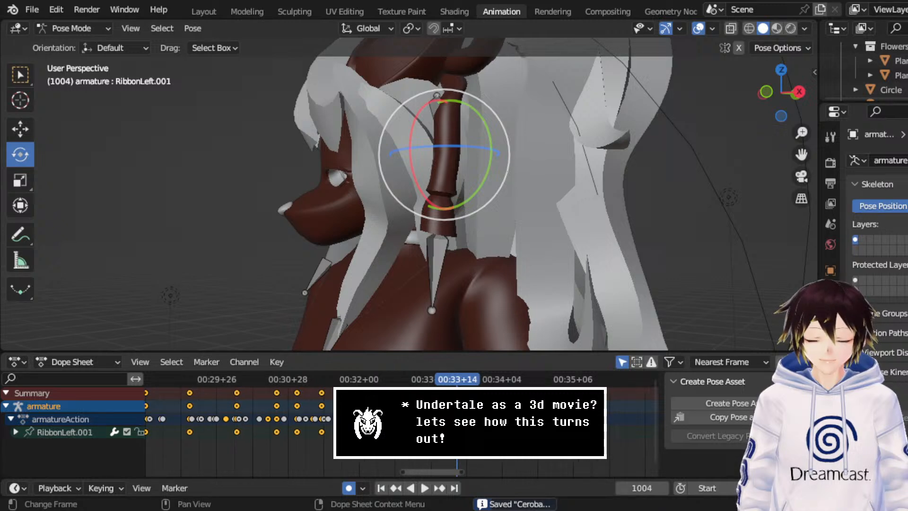
middle_drag(445, 420, 400, 420)
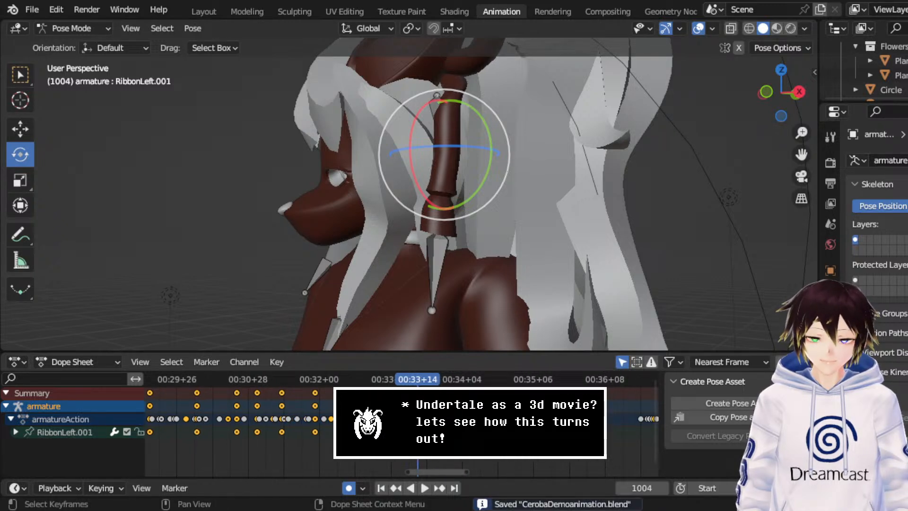
key(space)
click(340, 381)
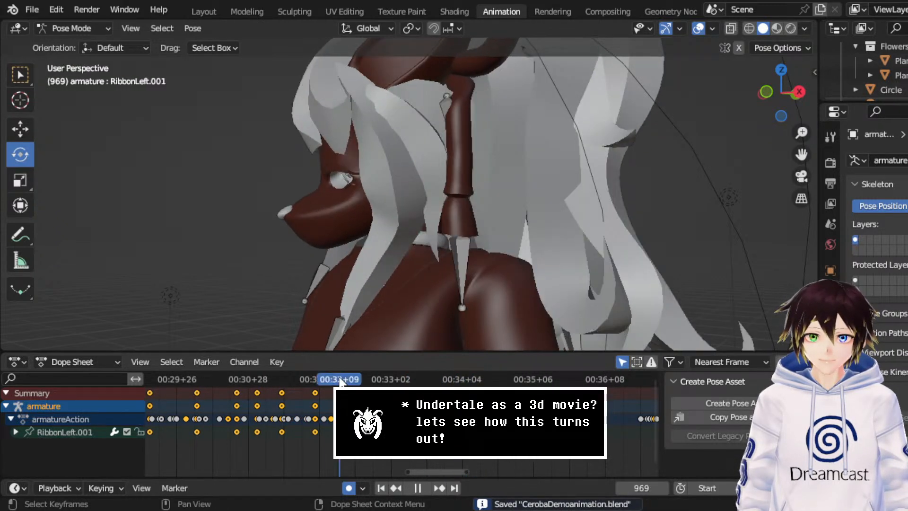
drag(340, 380, 285, 374)
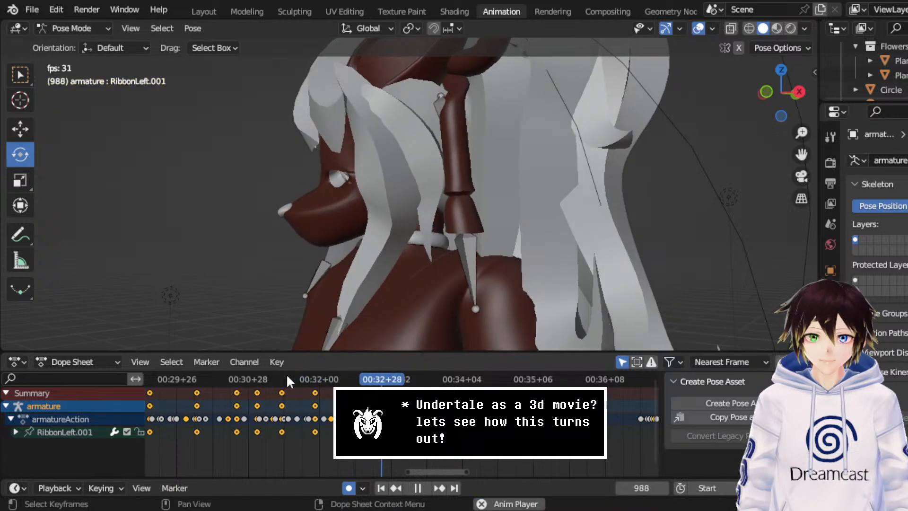
key(space)
key(r)
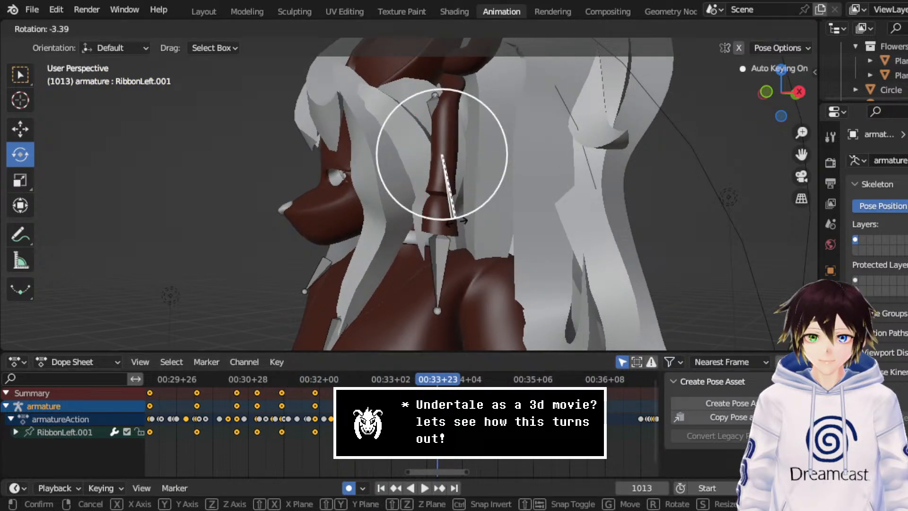
click(451, 218)
middle_drag(452, 218, 552, 225)
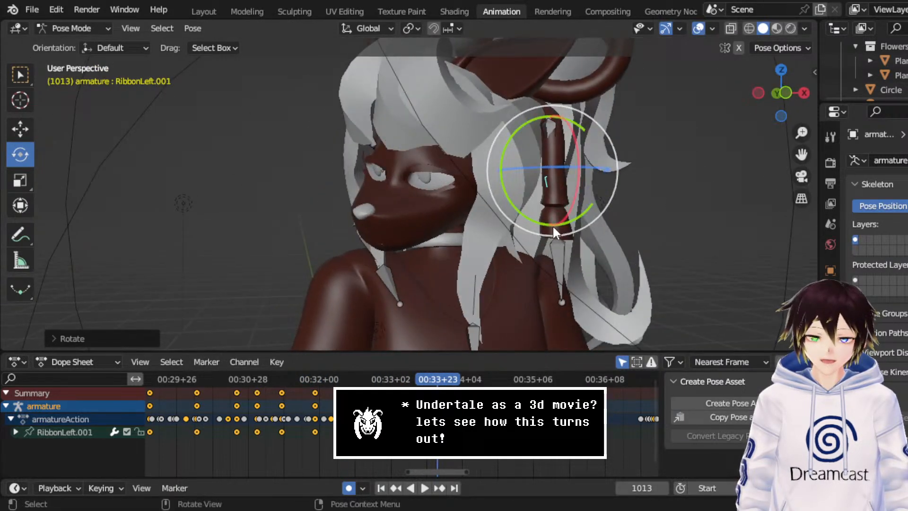
key(ctrl+s)
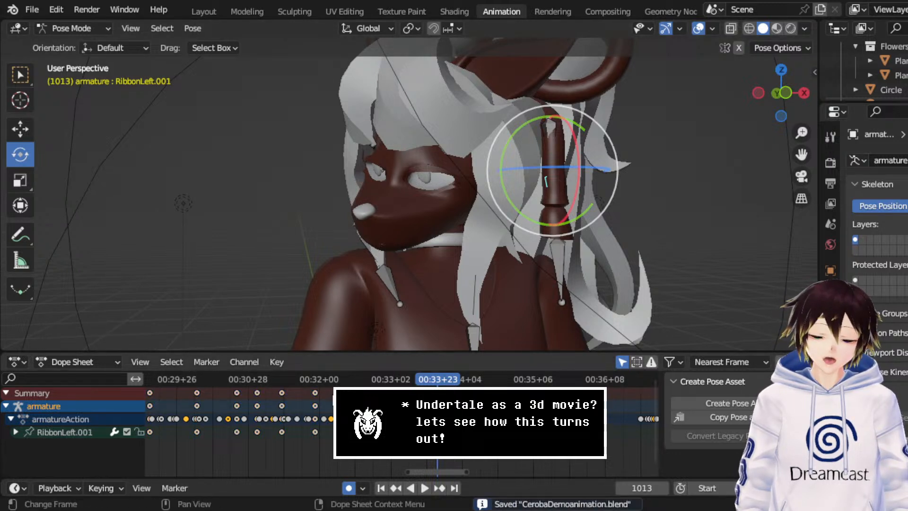
- Change the handle type of the latest RibbonLeft.001 keyframes, play the motion up to frame 1037 and save the file
right_click(284, 393)
mouse_move(320, 383)
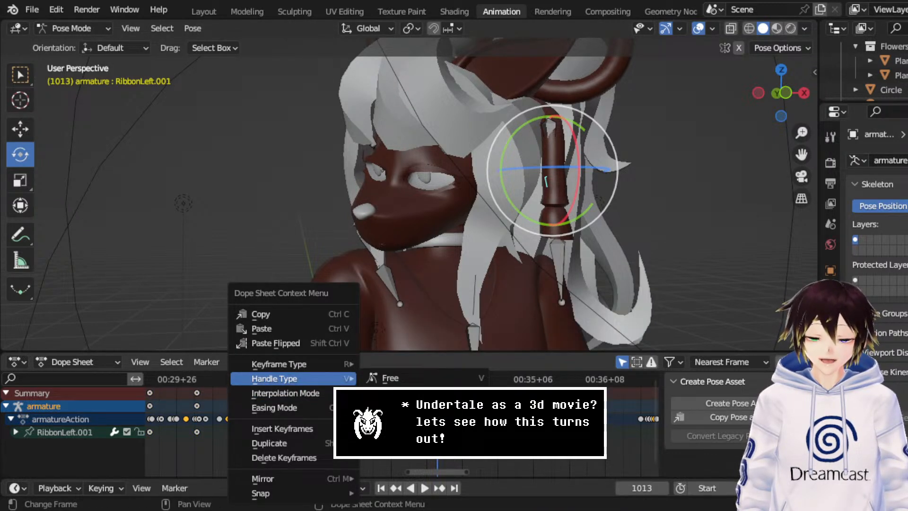
click(390, 377)
key(space)
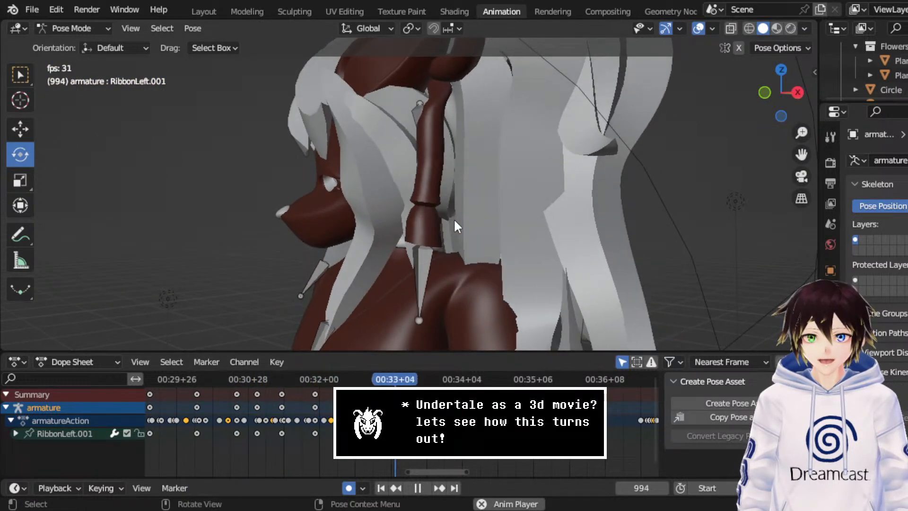
key(ctrl+s)
key(space)
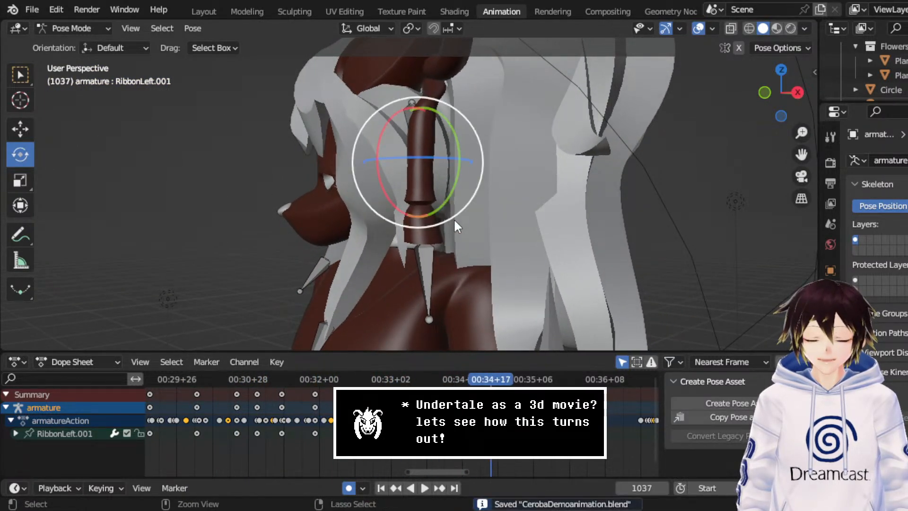
middle_drag(453, 222, 465, 222)
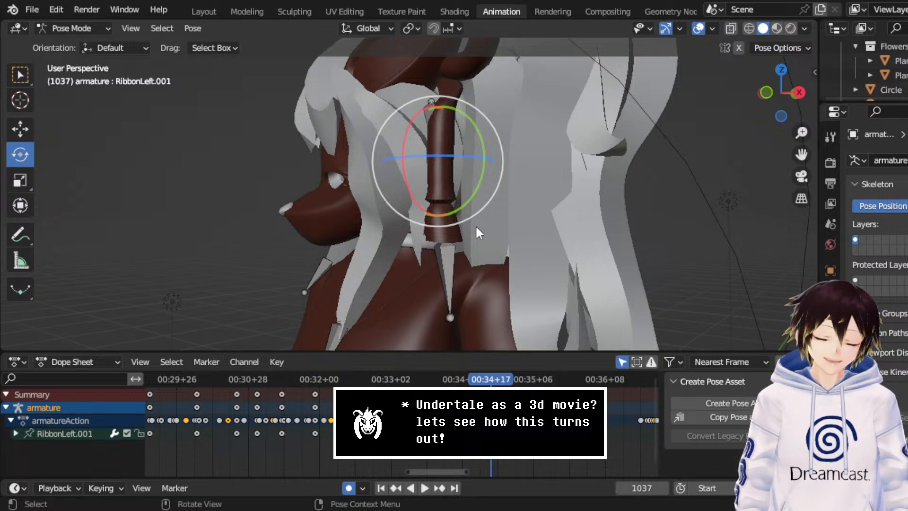
ctrl+scroll(512, 372, right, 3)
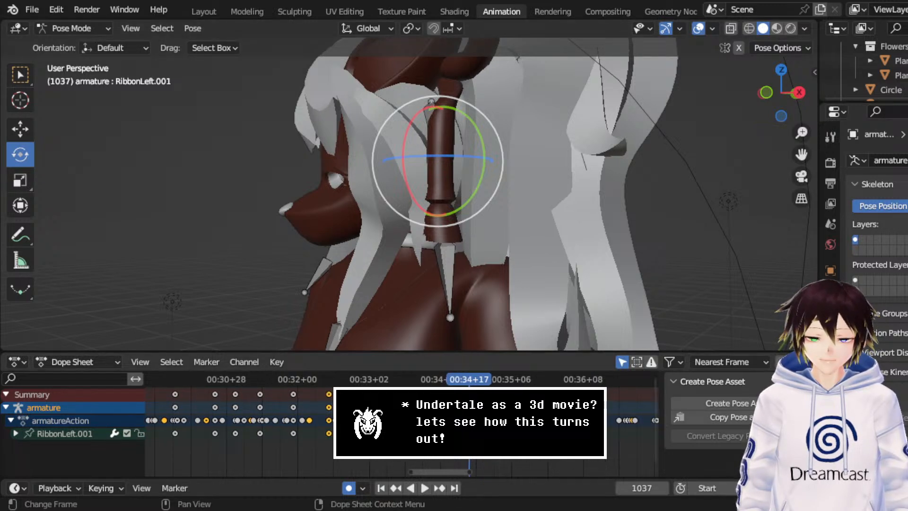
key(ctrl+s)
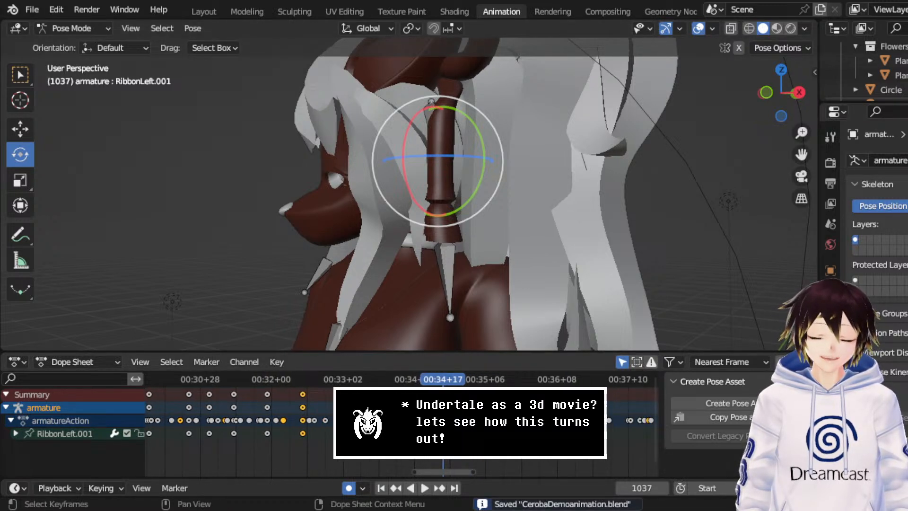
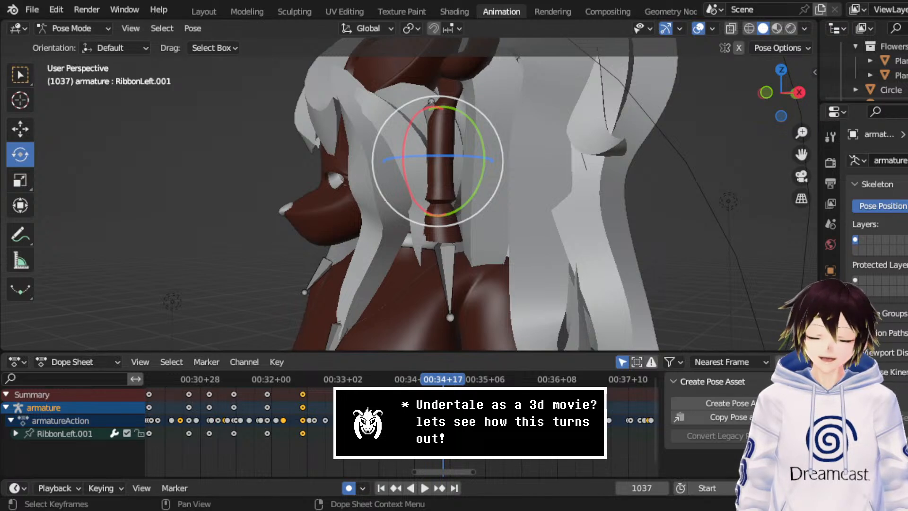
middle_drag(473, 426, 432, 424)
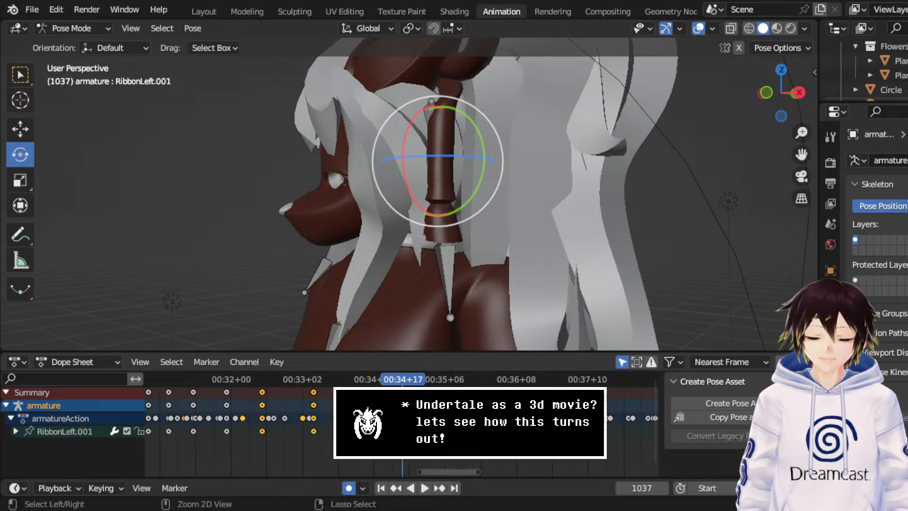
key(ctrl+s)
- Play on to the next head movement and insert a RibbonLeft.001 keyframe just before it at frame 1112
click(322, 385)
key(space)
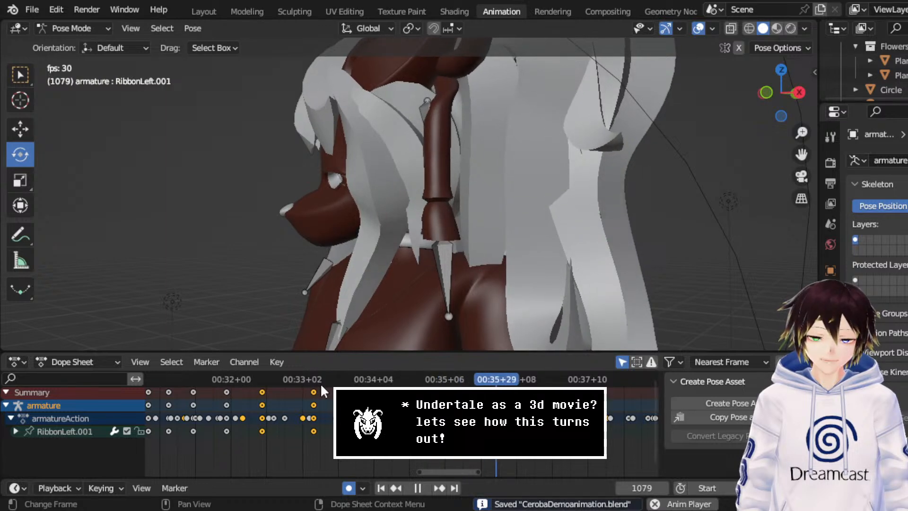
key(space)
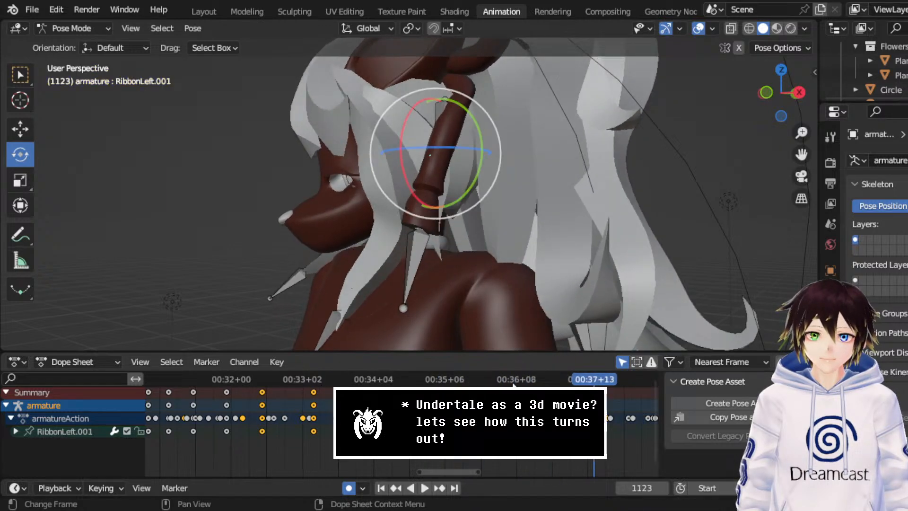
drag(596, 380, 570, 382)
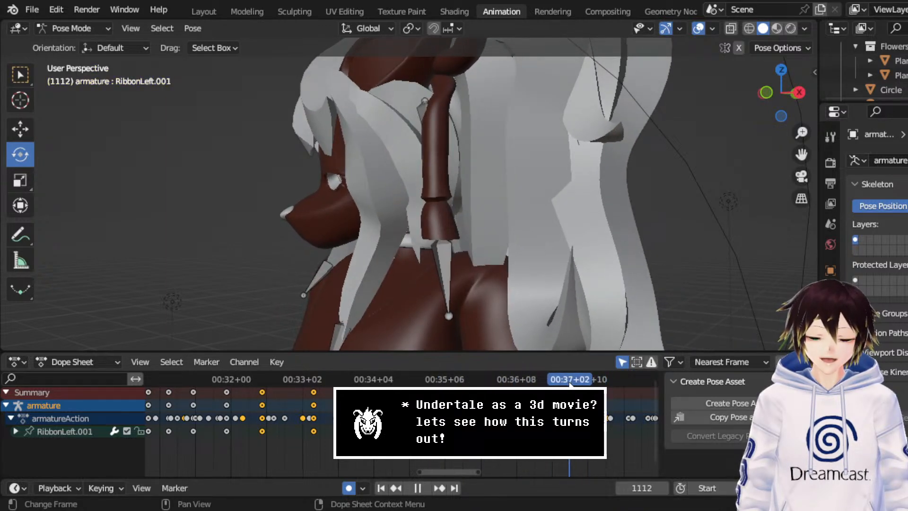
right_click(625, 226)
click(626, 224)
click(626, 228)
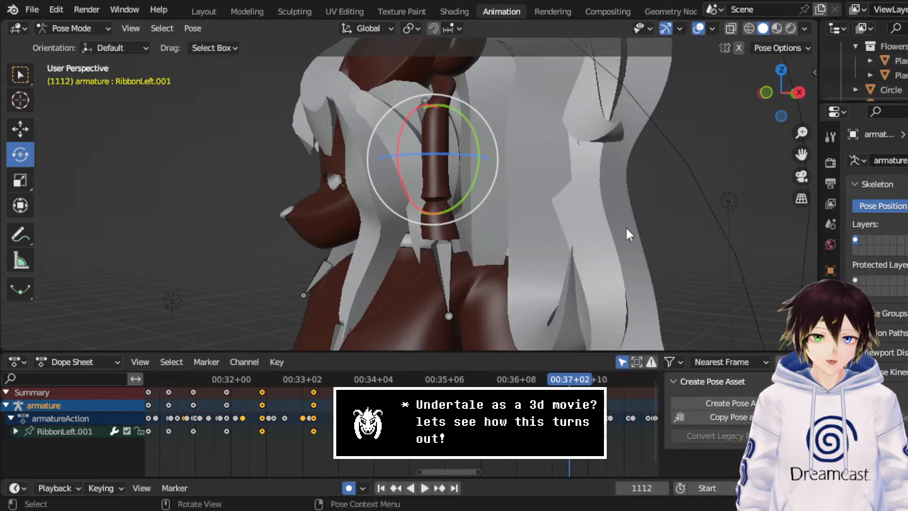
- Advance to frame 1122 and rotate the RibbonLeft.001 bone so the ribbon swings forward, adjusting it from the front view
middle_drag(570, 424, 403, 425)
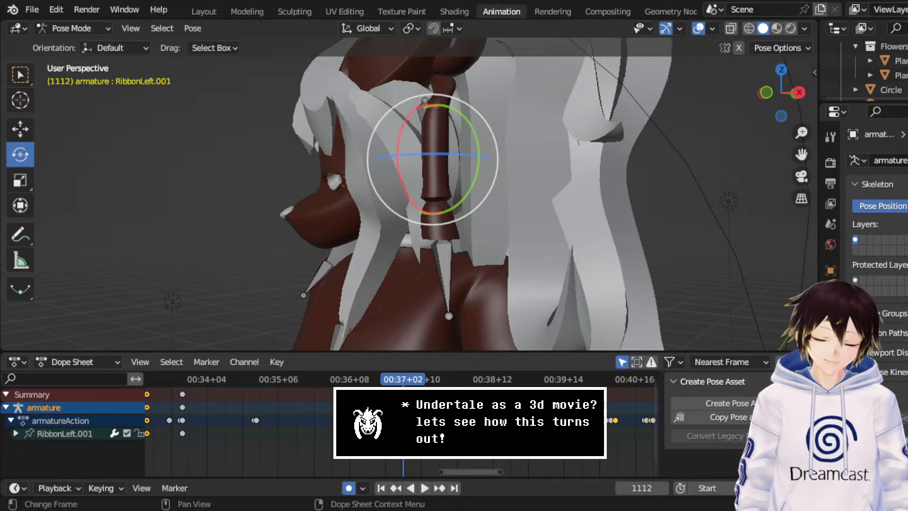
key(space)
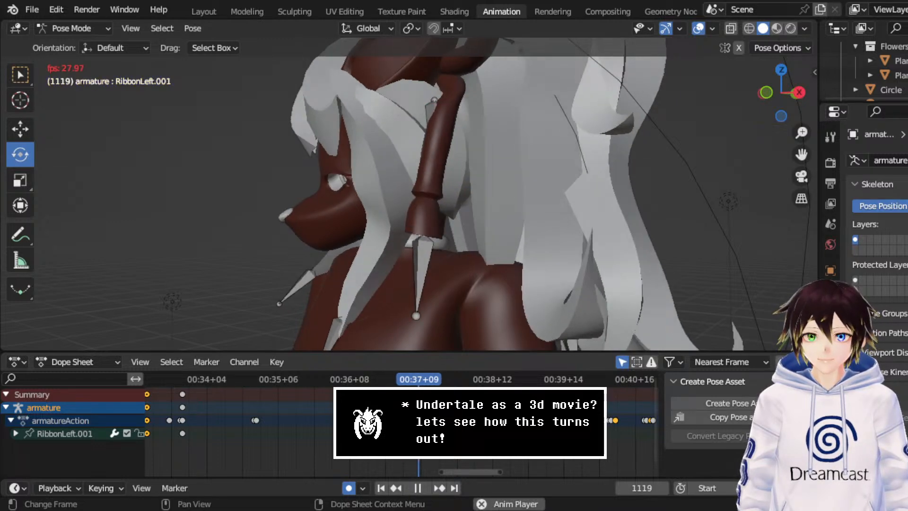
key(space)
middle_drag(498, 237, 605, 242)
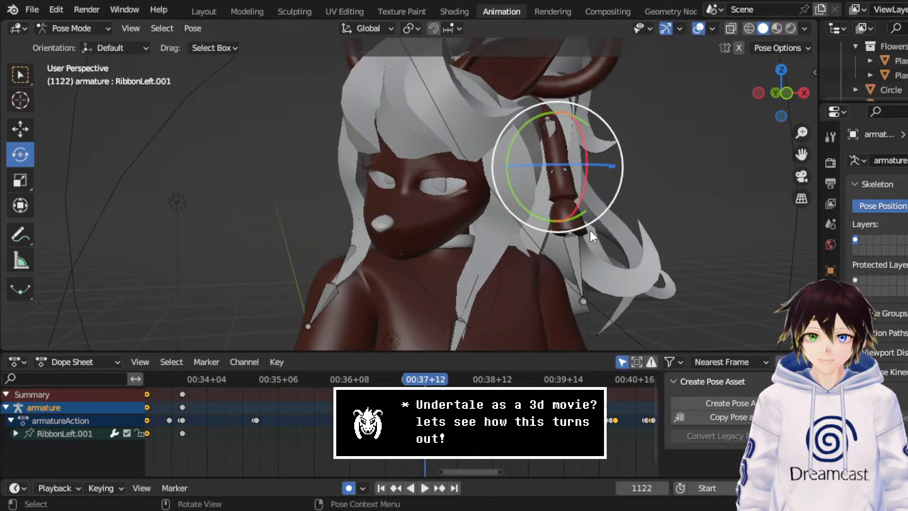
drag(557, 190, 544, 167)
drag(618, 180, 616, 193)
middle_drag(617, 193, 503, 187)
- Replay the forward swing, advance to frame 1142 and rotate the RibbonLeft.001 bone there from the side and front views
click(402, 378)
key(space)
key(space)
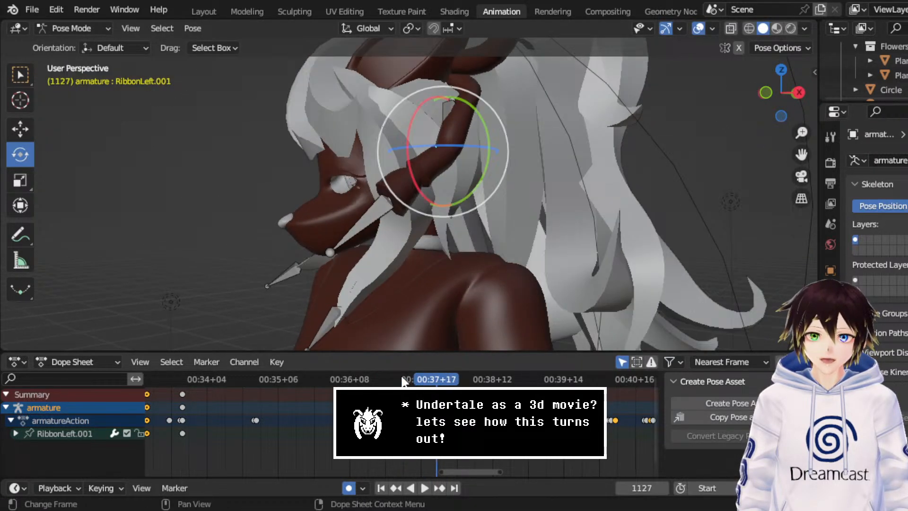
key(space)
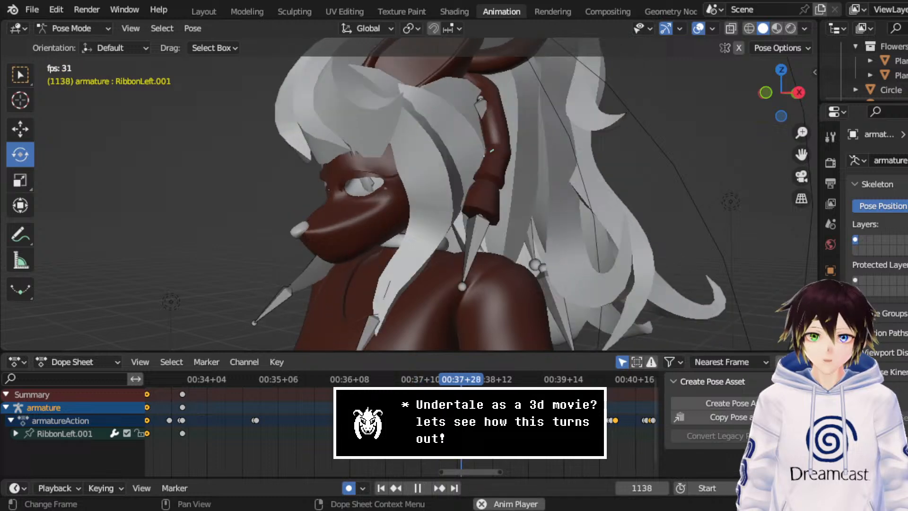
key(space)
middle_drag(508, 197, 445, 174)
drag(445, 178, 467, 176)
middle_drag(467, 176, 568, 166)
drag(568, 167, 573, 153)
middle_drag(573, 153, 502, 144)
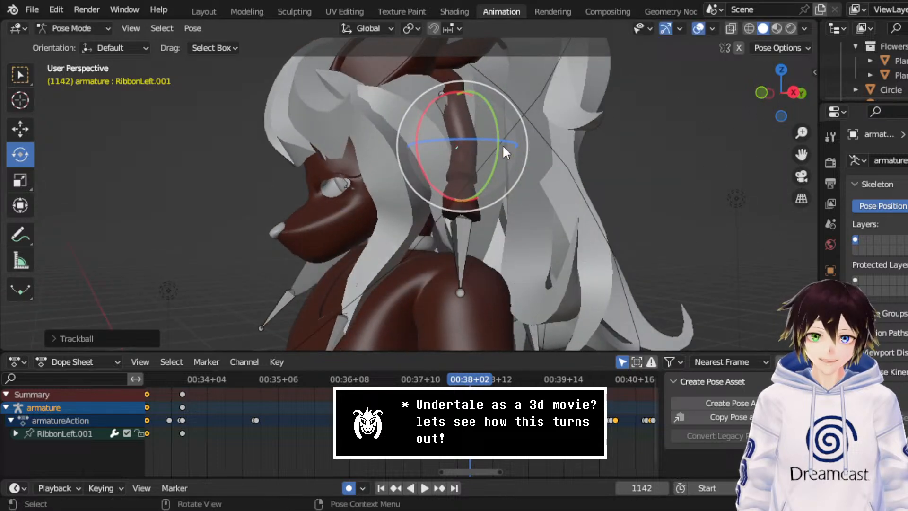
- Replay the swing, rotate the RibbonLeft.001 bone backward at frame 1155 and fine-tune it from the front view
click(404, 380)
key(space)
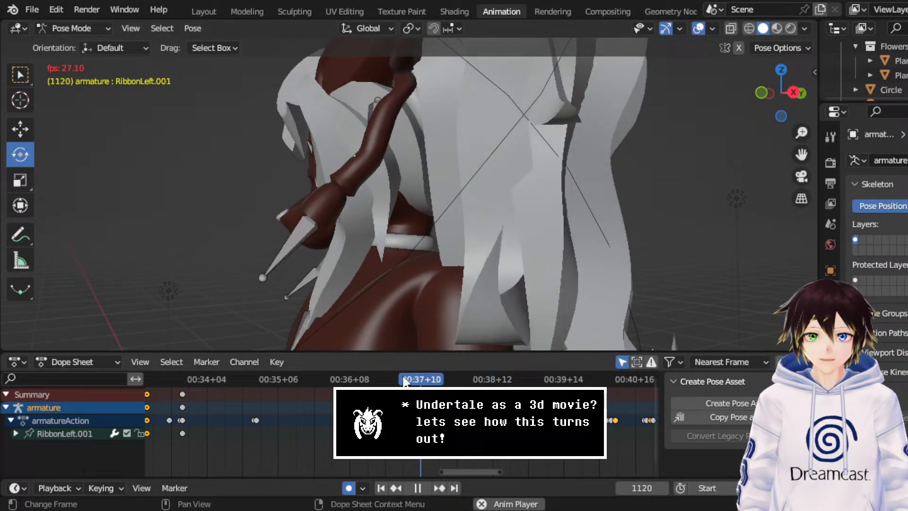
key(space)
middle_drag(456, 252, 440, 252)
key(space)
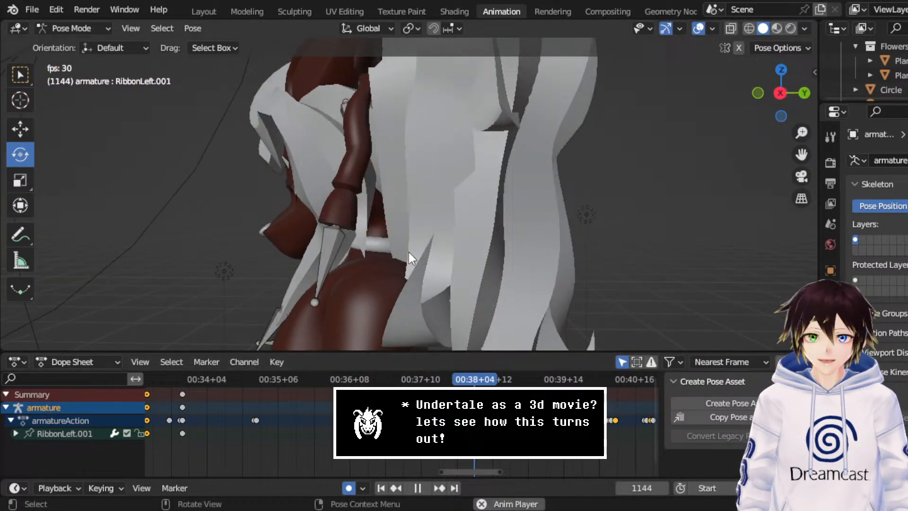
key(space)
key(r)
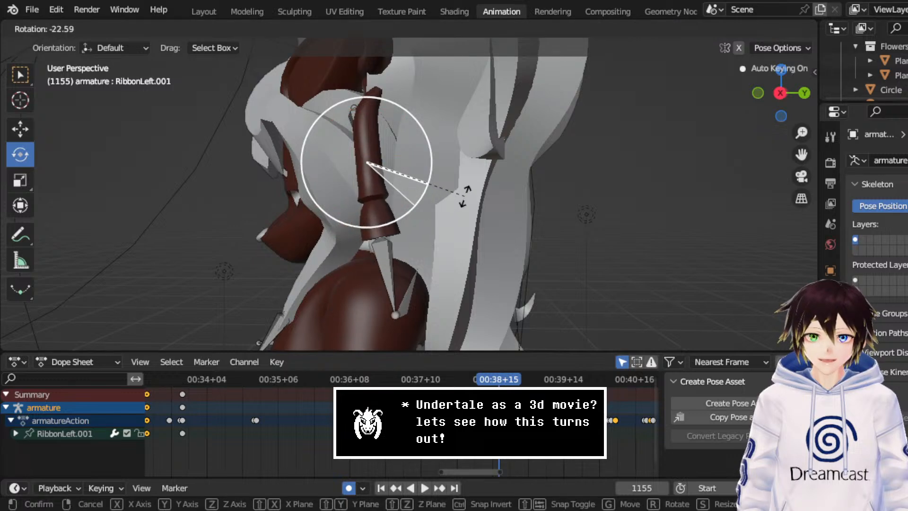
click(438, 209)
middle_drag(438, 209, 584, 199)
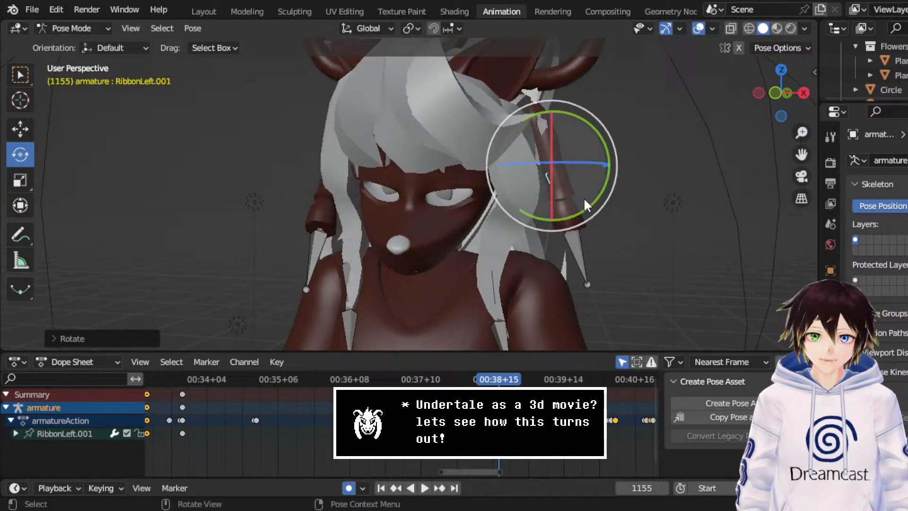
drag(579, 195, 582, 196)
middle_drag(580, 195, 451, 214)
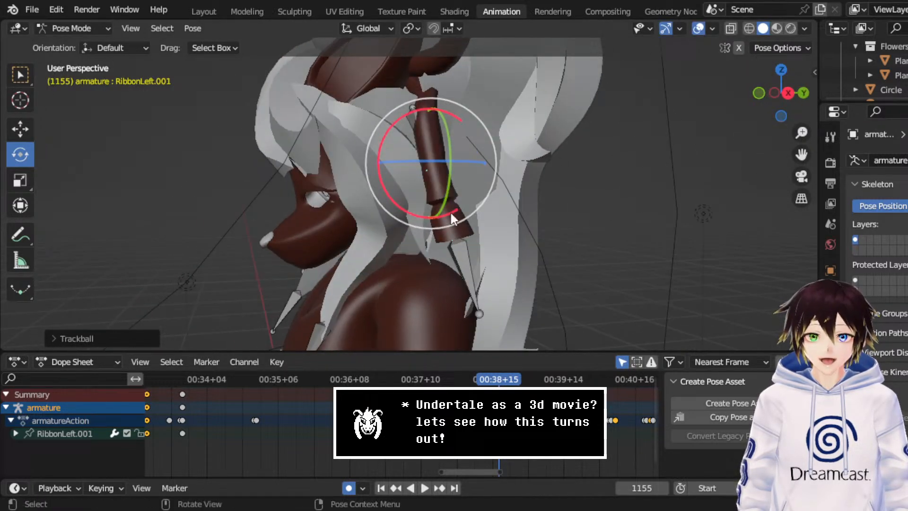
- Review the new swings, move the selected ribbon keyframe about 4 frames earlier to frame 1138 and replay up to frame 1167
click(400, 381)
key(space)
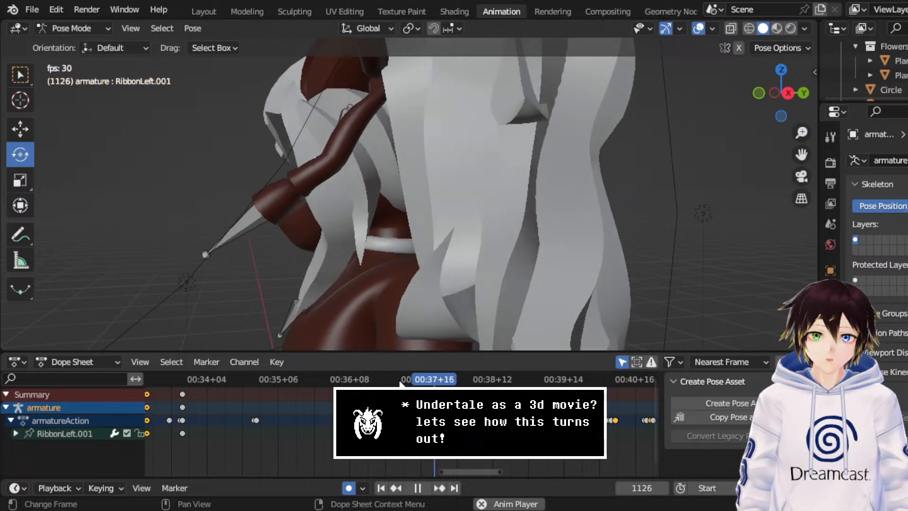
key(space)
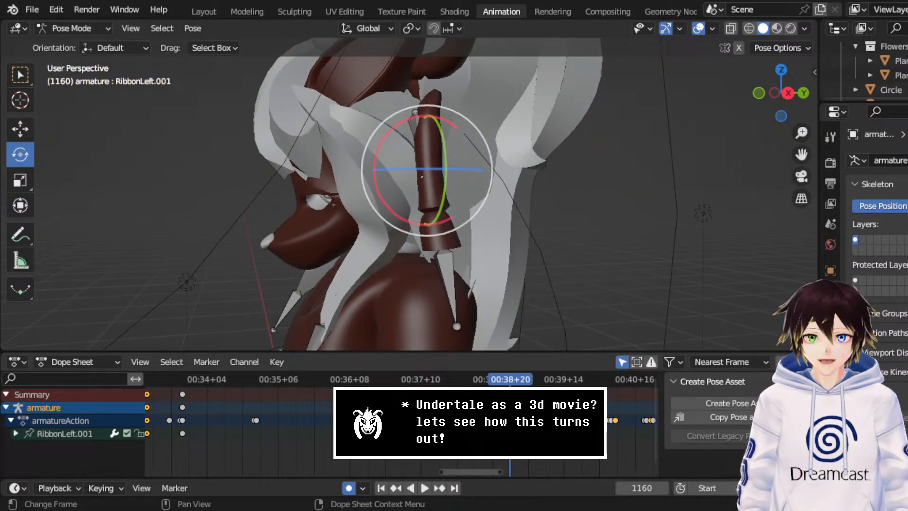
key(g)
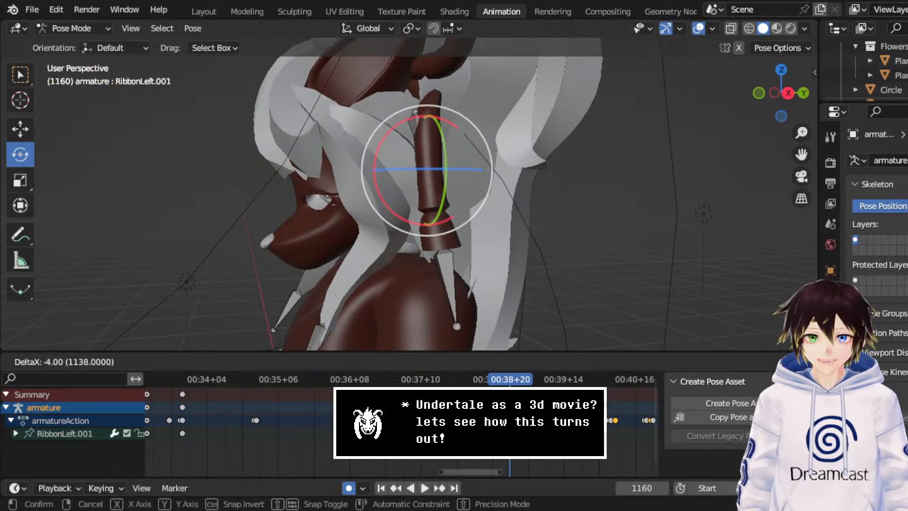
key(Return)
key(space)
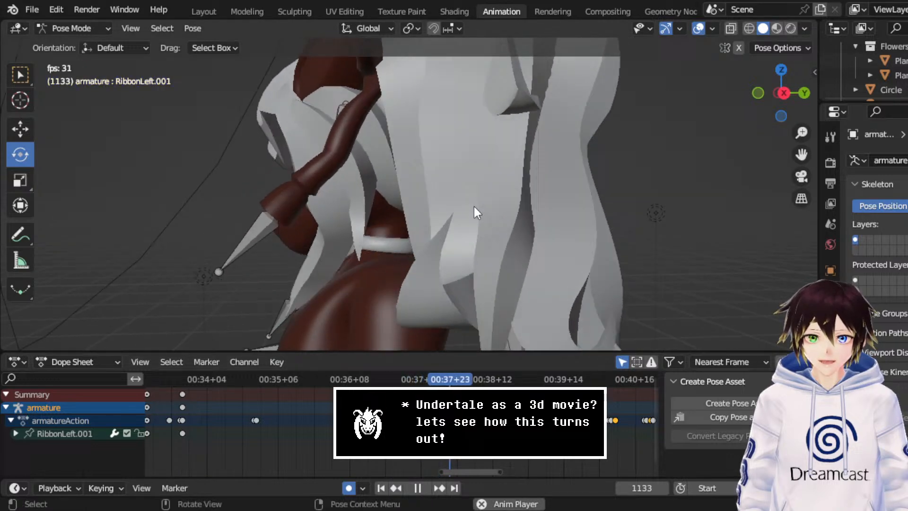
key(space)
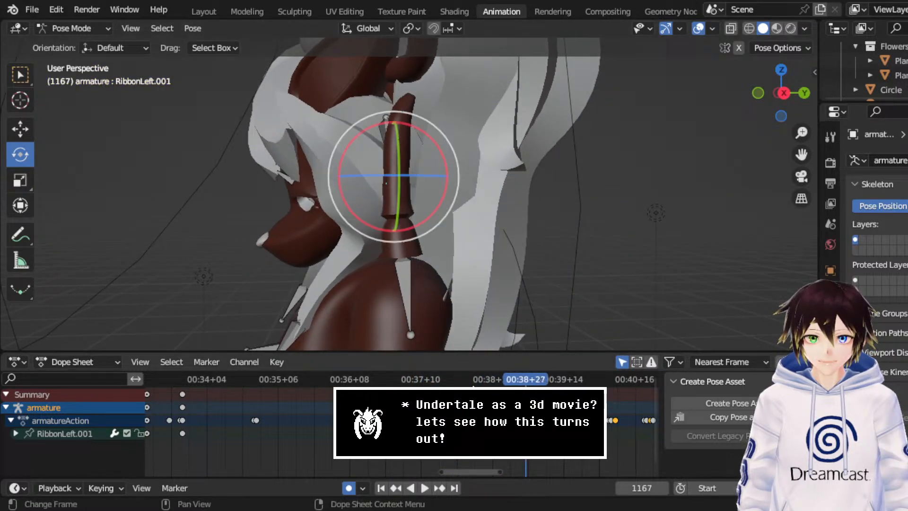
- Replay the left ribbon's swing from an earlier frame up to frame 1151
drag(471, 382, 418, 380)
key(space)
key(space)
key(space)
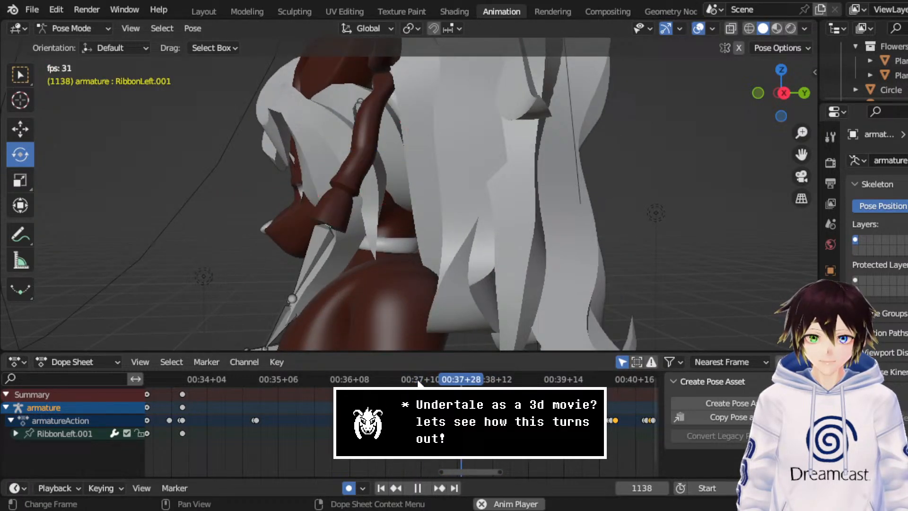
key(space)
key(space)
key(space)
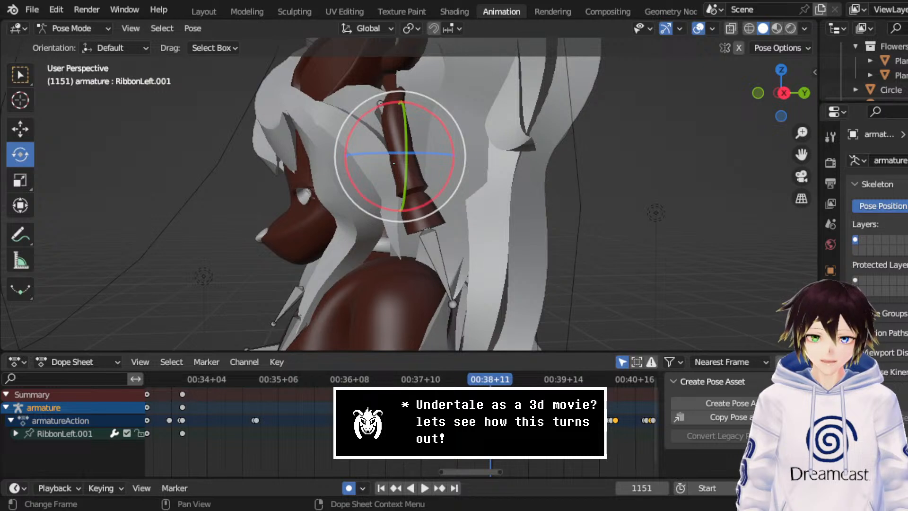
- Rotate the RibbonLeft.001 bone further backward at frame 1149 and check the pose from another angle
middle_drag(423, 424, 404, 421)
scroll(404, 421, up, 8)
drag(528, 381, 522, 382)
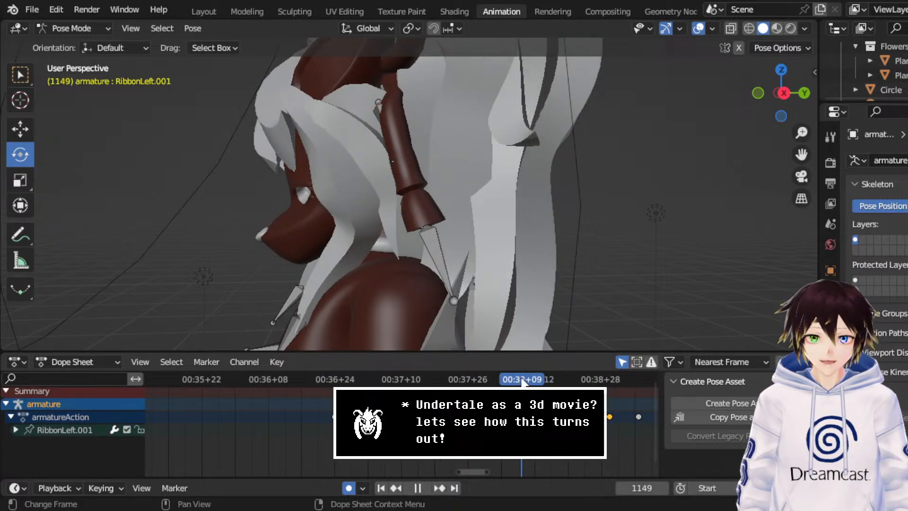
key(space)
drag(431, 189, 469, 184)
middle_drag(473, 415, 404, 418)
scroll(403, 418, up, 8)
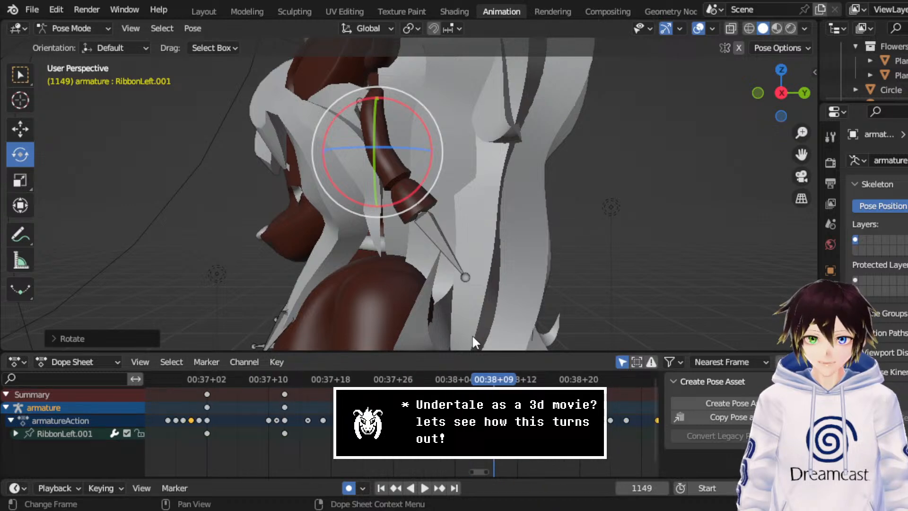
middle_drag(472, 334, 331, 246)
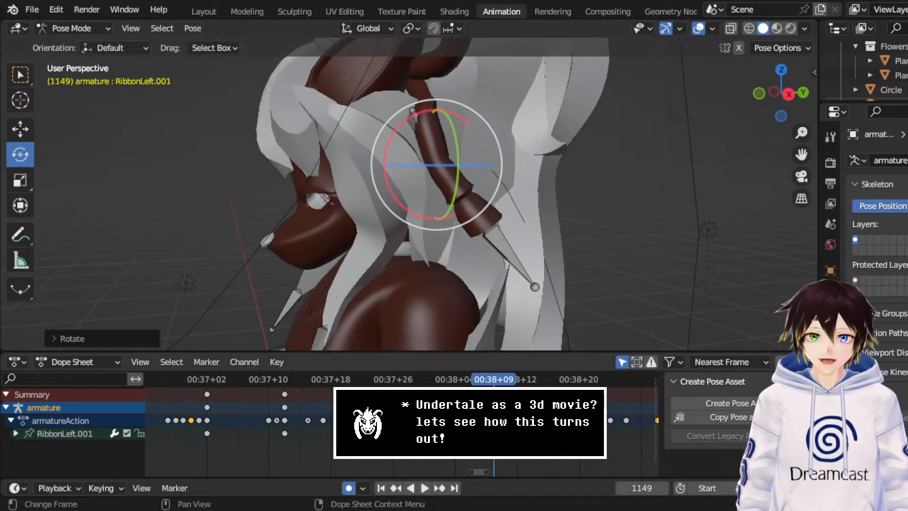
scroll(401, 421, down, 3)
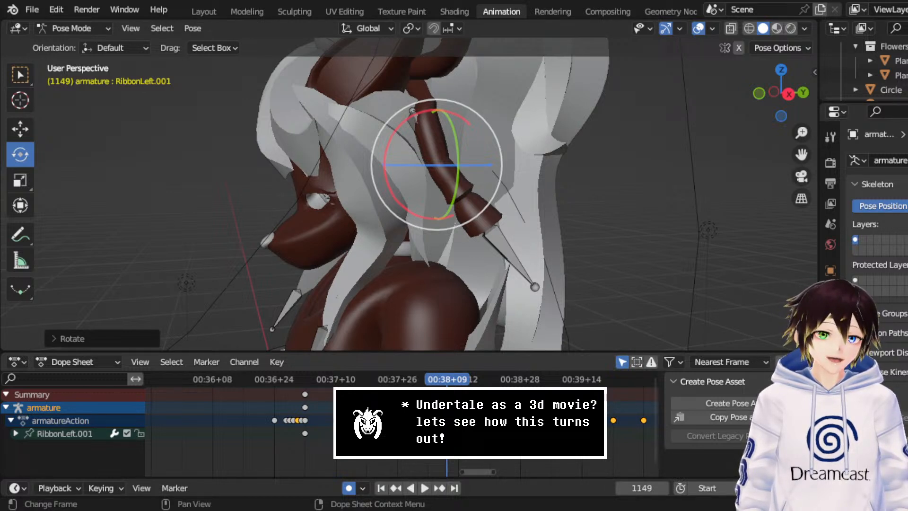
scroll(401, 421, up, 1)
- Replay from frame 1111, rotate the RibbonLeft.001 bone forward at frame 1168 and fine-tune it from the front view
click(229, 380)
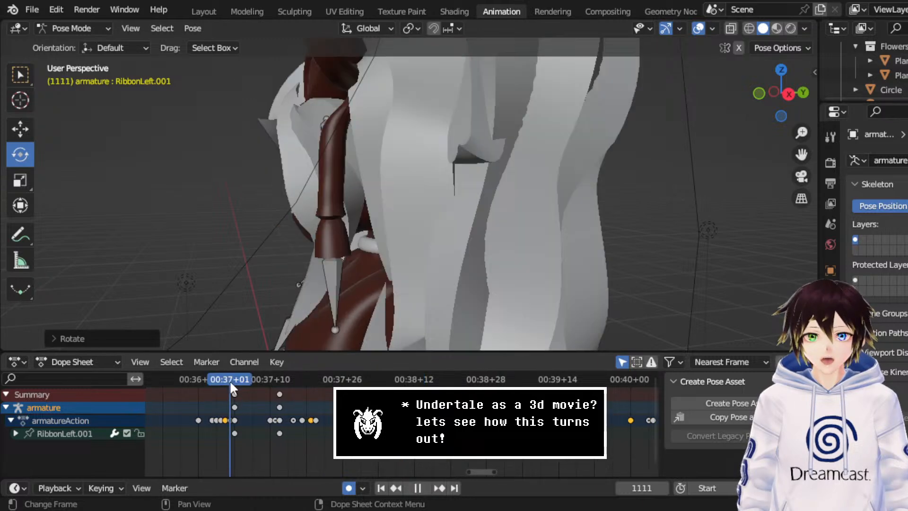
key(space)
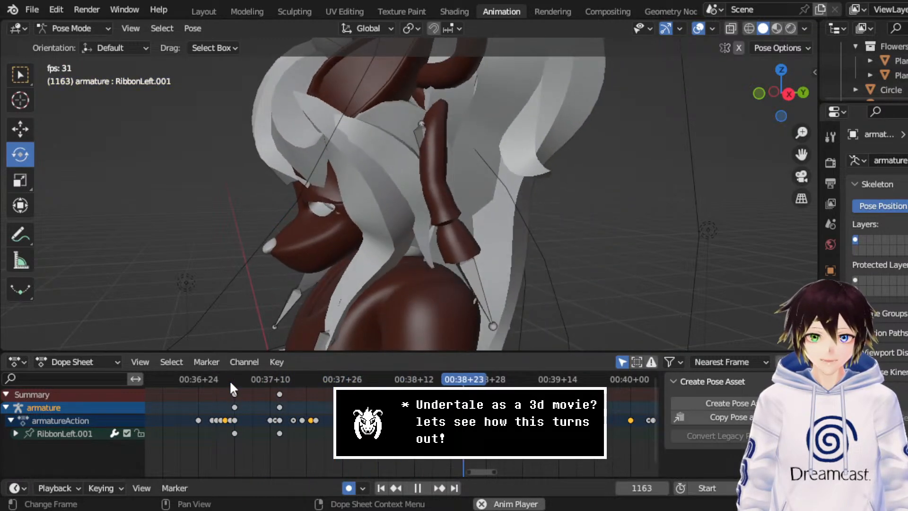
key(space)
middle_drag(366, 266, 427, 250)
drag(473, 207, 430, 246)
middle_drag(431, 246, 554, 255)
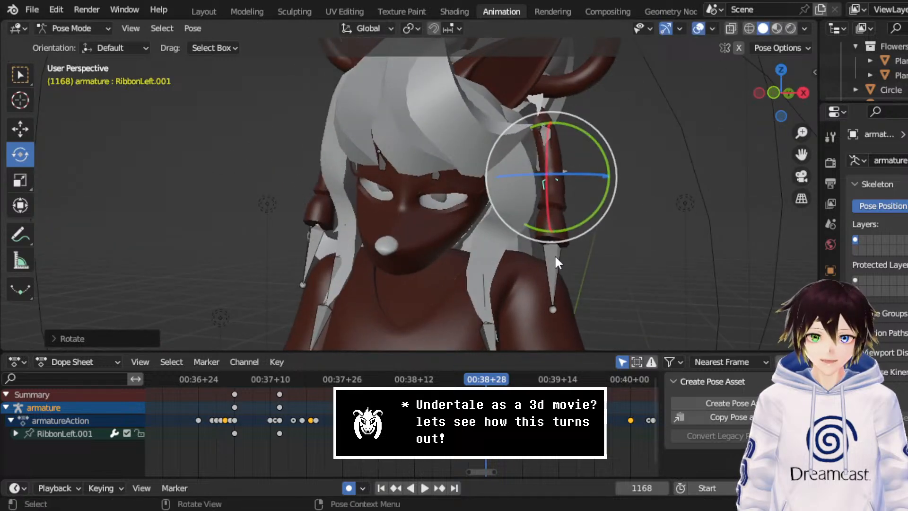
key(r)
key(r)
click(569, 210)
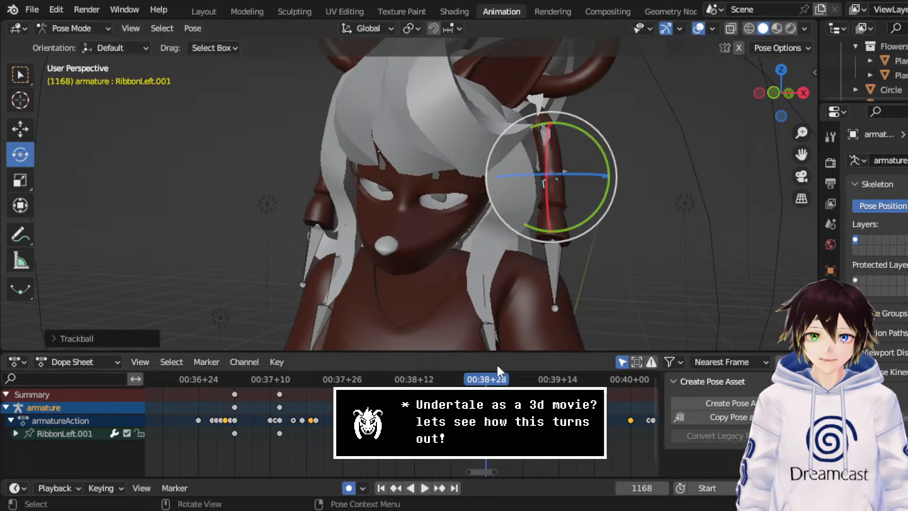
middle_drag(563, 213, 456, 274)
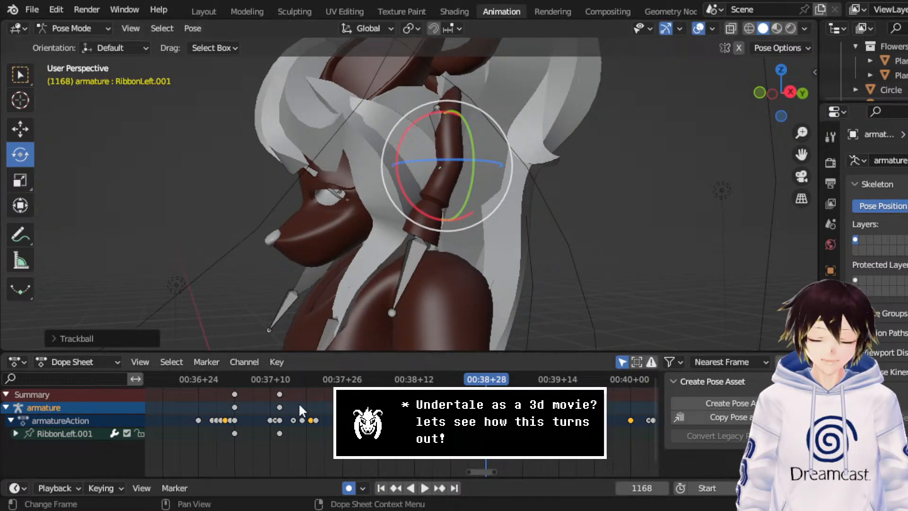
- Replay the swings, advance to frame 1184 and rotate the RibbonLeft.001 bone there from the side and front views
click(229, 380)
middle_drag(487, 208, 506, 194)
key(space)
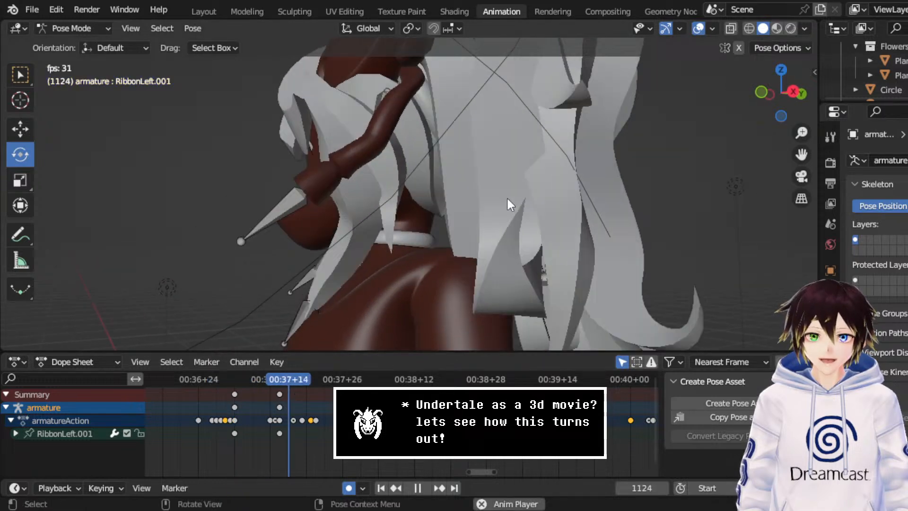
key(space)
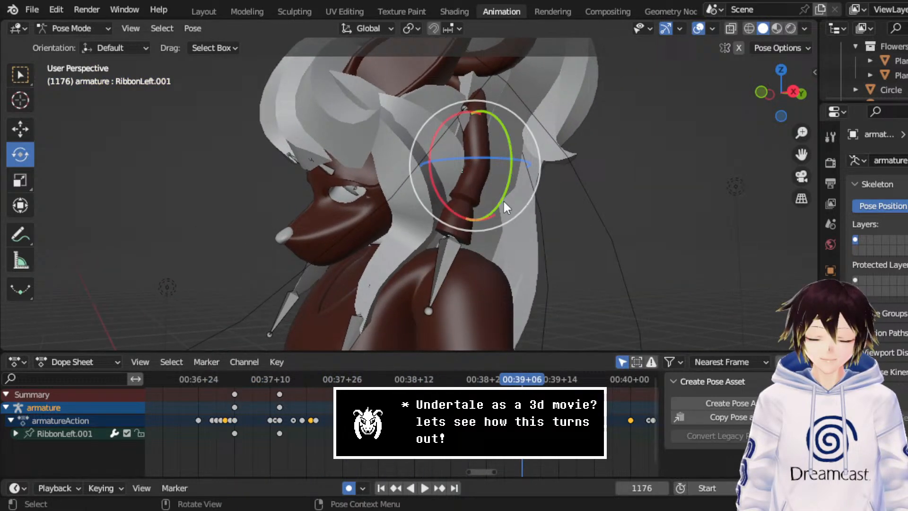
key(space)
key(space)
middle_drag(515, 199, 474, 193)
drag(474, 192, 473, 155)
middle_drag(472, 154, 611, 201)
drag(619, 208, 610, 210)
middle_drag(592, 206, 490, 206)
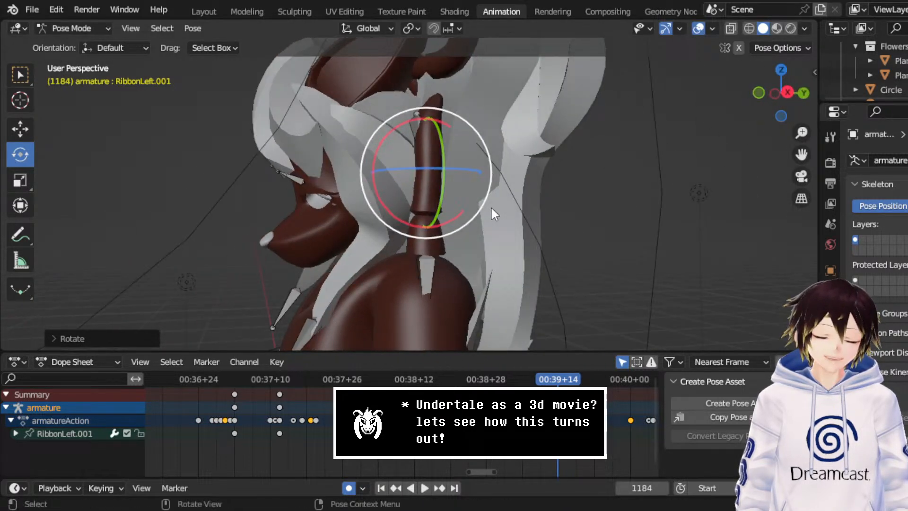
- Replay up to frame 1186, select the new ribbon keyframes and set their handle type to Aligned
click(238, 382)
key(space)
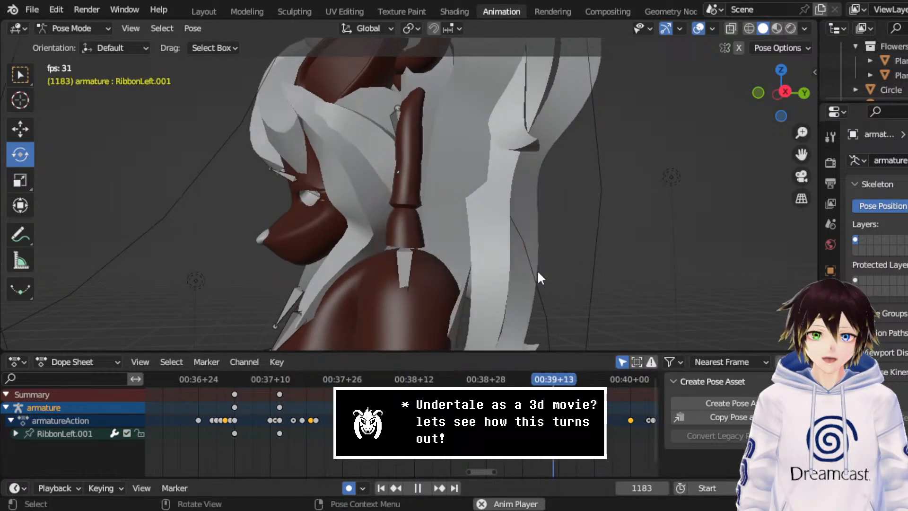
key(space)
drag(551, 407, 535, 431)
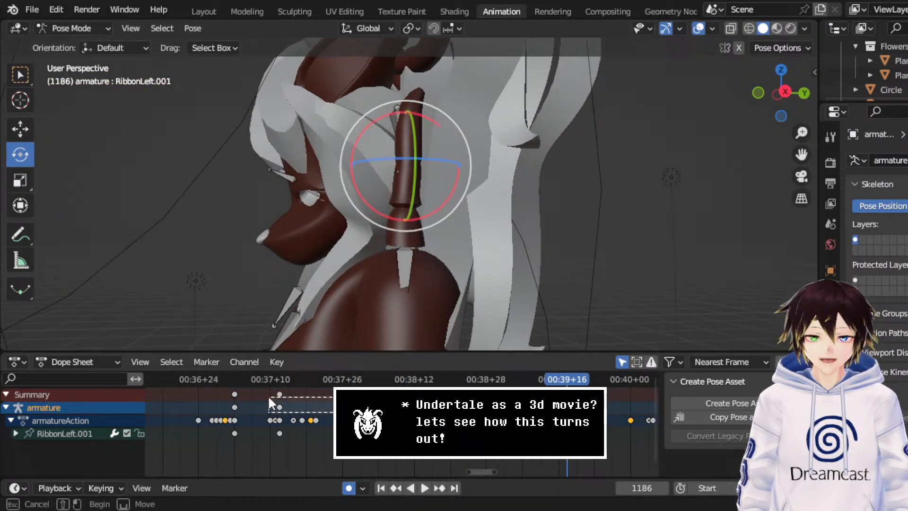
drag(267, 395, 268, 395)
right_click(269, 395)
mouse_move(255, 378)
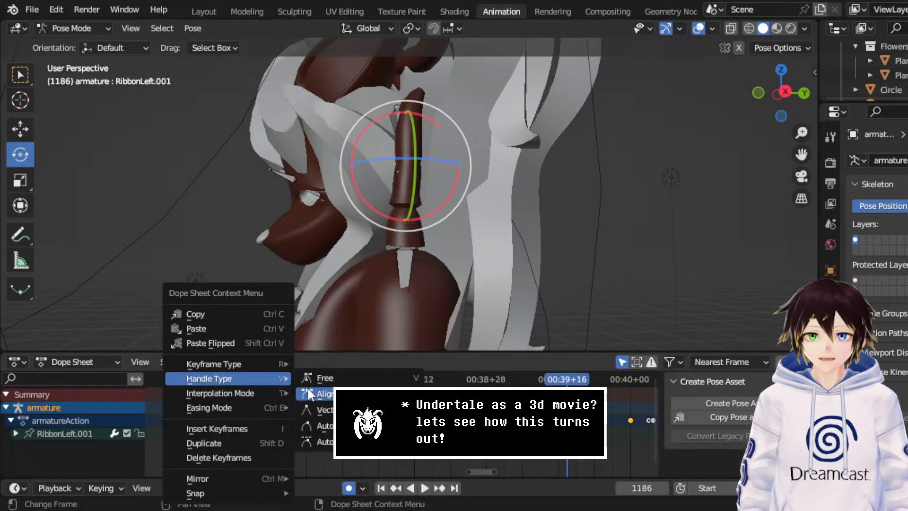
click(310, 394)
- Replay the smoothed ribbon swings up to frame 1187 and save the file
click(236, 374)
key(space)
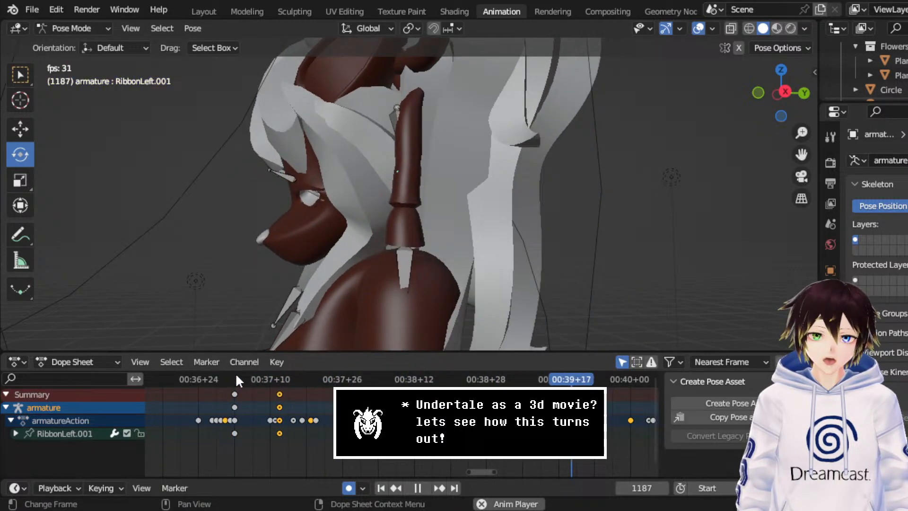
key(space)
key(ctrl+s)
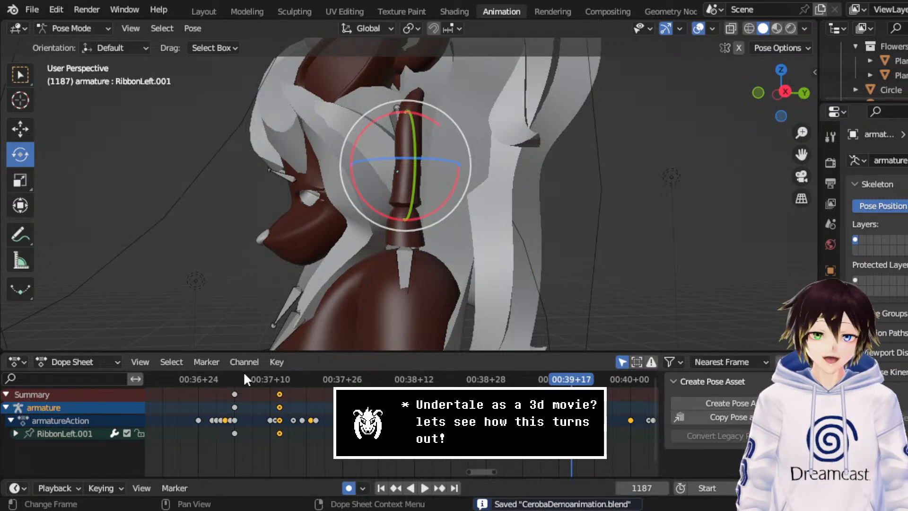
middle_drag(404, 424, 265, 425)
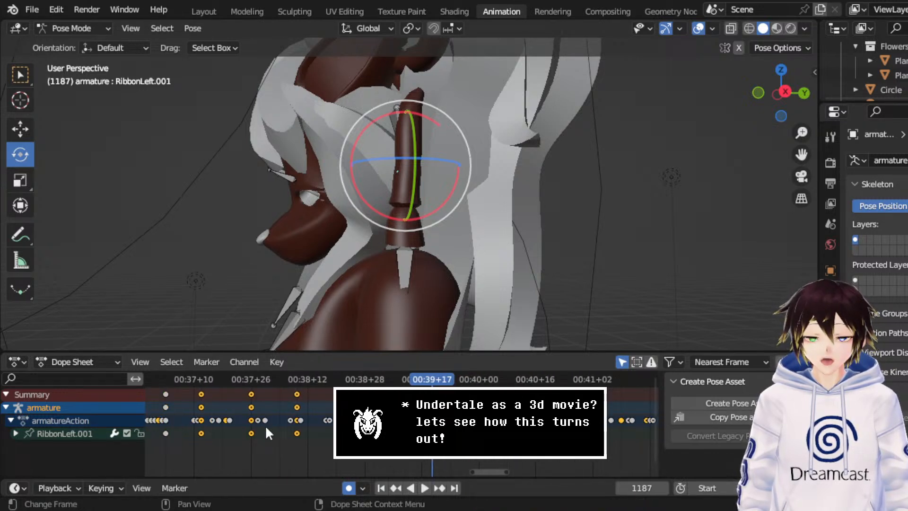
middle_drag(402, 426, 378, 425)
key(ctrl+s)
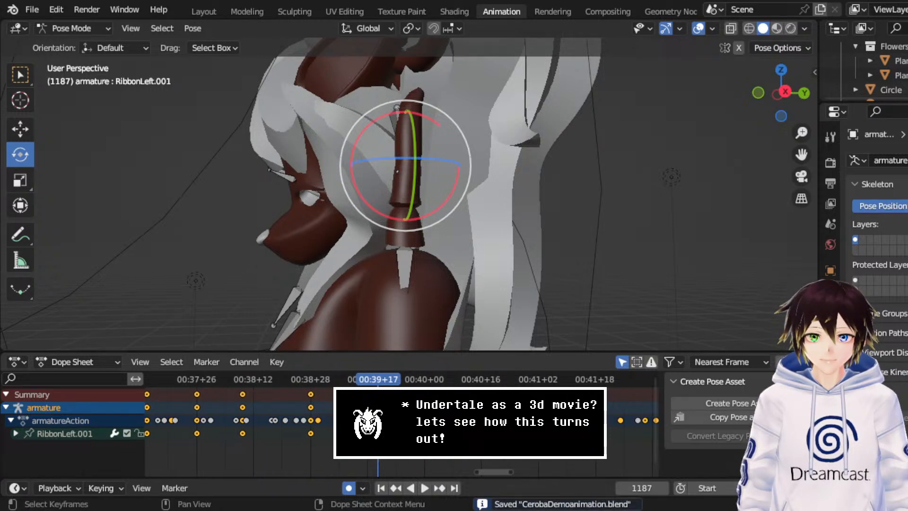
- Play the animation onward to frame 1230, examining the ribbon's motion from the front and side
key(space)
key(space)
middle_drag(420, 211, 473, 214)
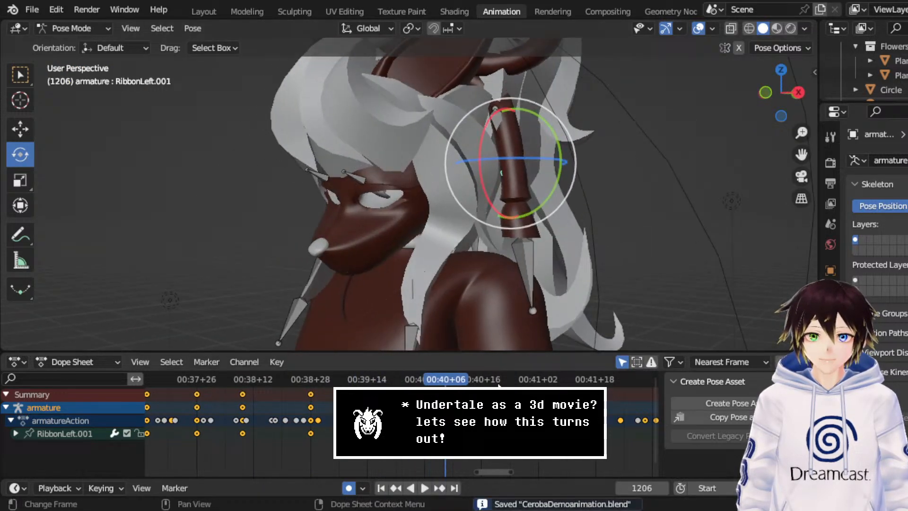
key(space)
key(space)
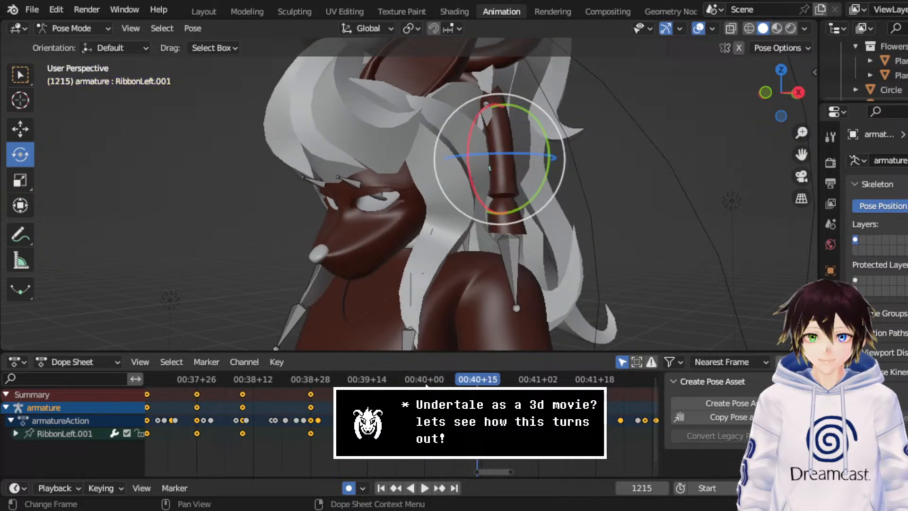
drag(485, 382, 495, 382)
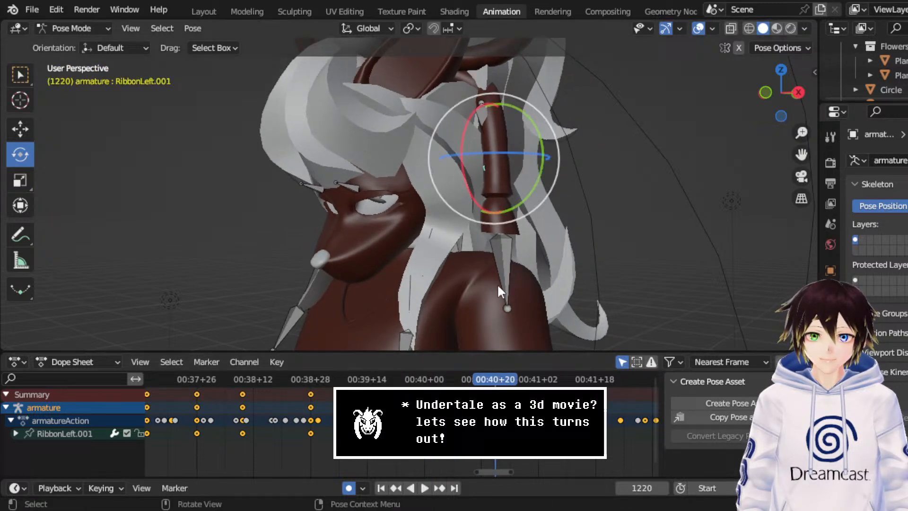
middle_drag(498, 283, 421, 248)
key(space)
key(space)
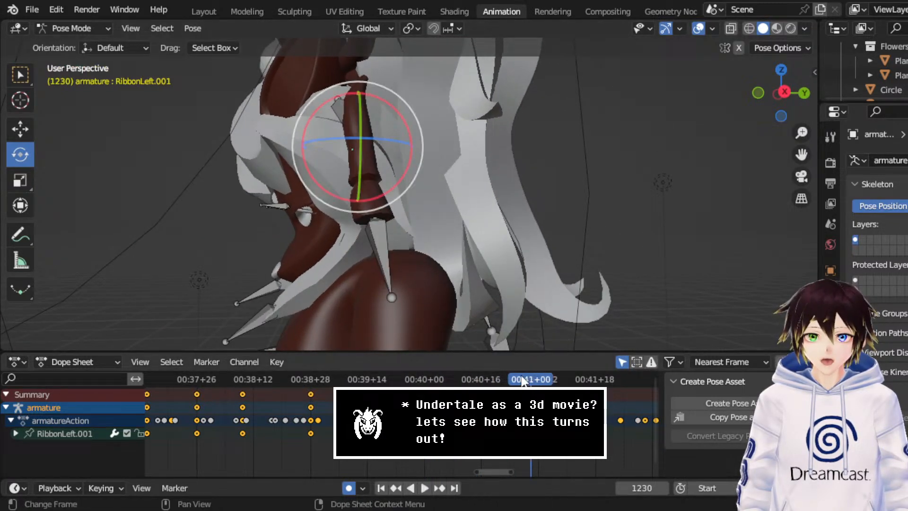
- Insert a Location, Rotation, Scale & Custom Properties keyframe for RibbonLeft.001 at frame 1219 and save the file
drag(522, 380, 500, 379)
key(Escape)
right_click(503, 164)
click(504, 165)
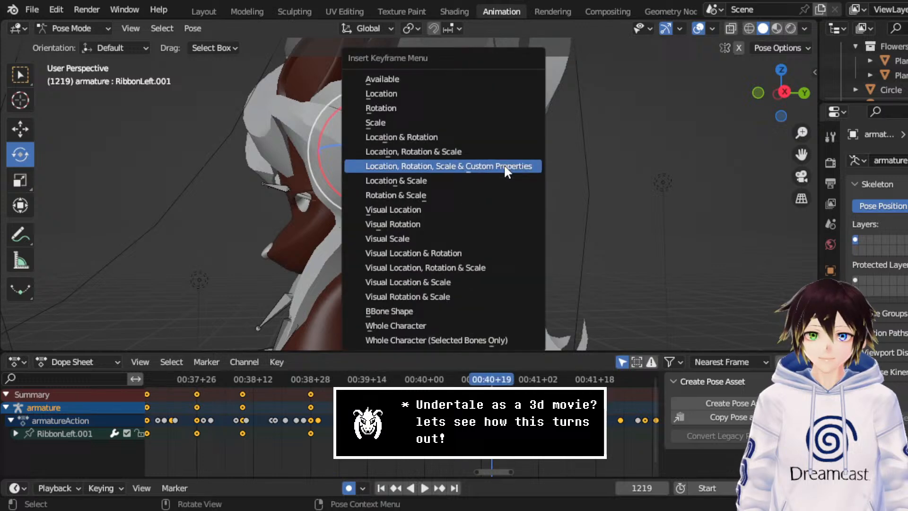
click(504, 164)
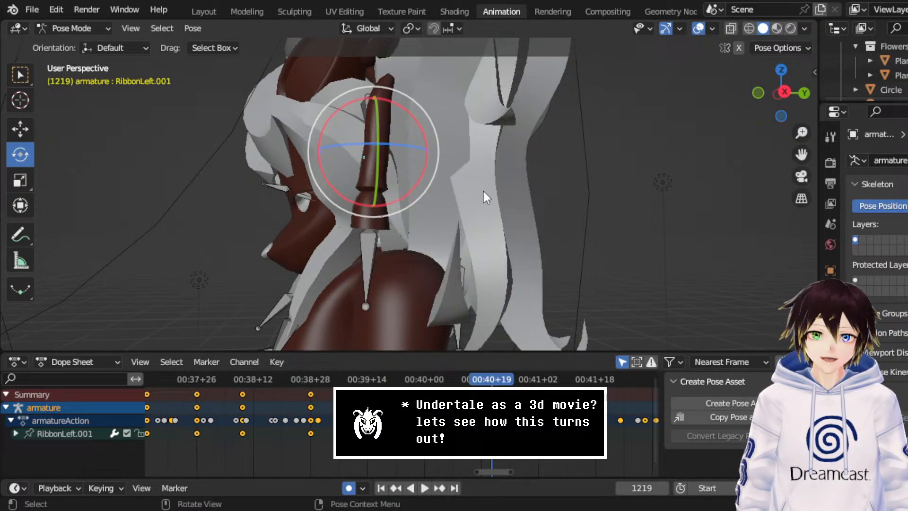
middle_drag(483, 191, 513, 189)
key(ctrl+s)
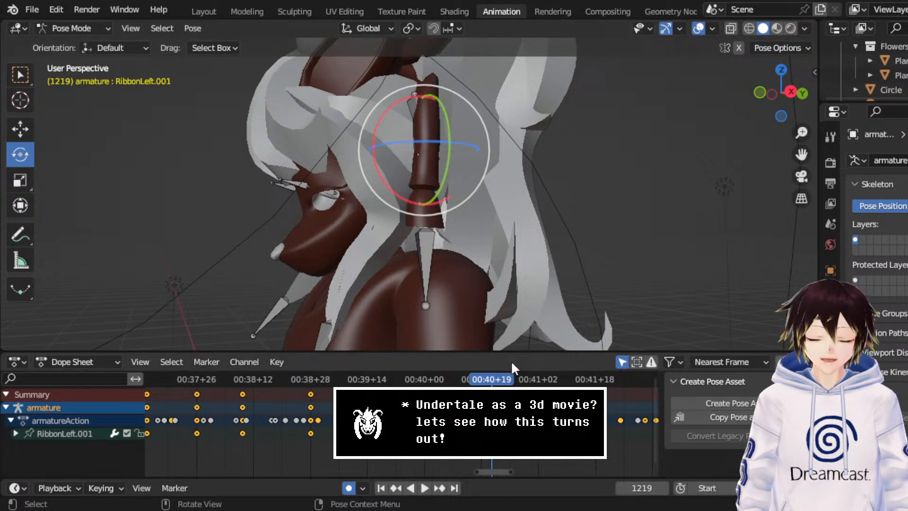
- Advance to frame 1234 and rotate the RibbonLeft.001 bone outward from the front view, adjusting it from the side
middle_drag(512, 419, 396, 420)
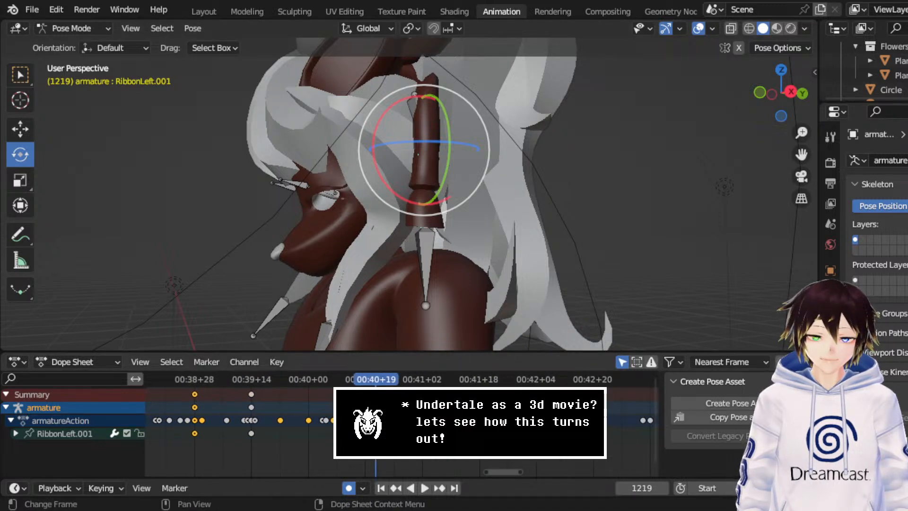
scroll(396, 420, up, 1)
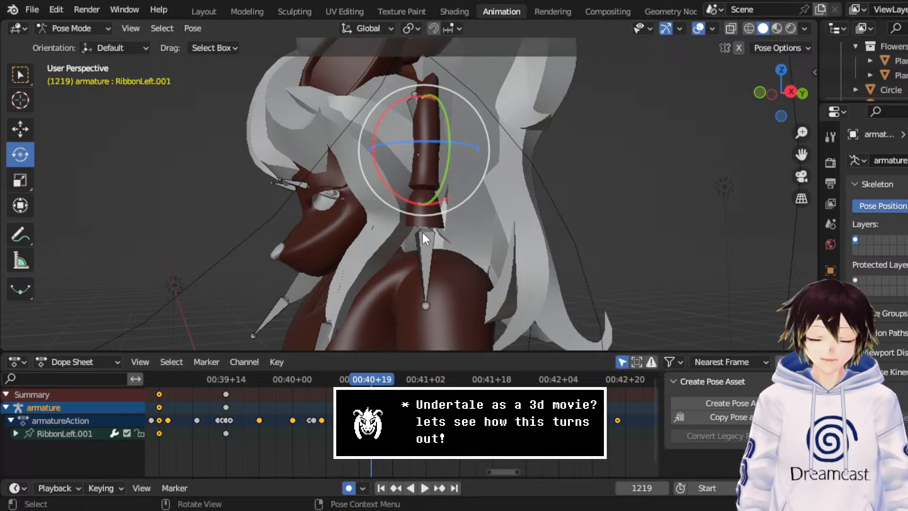
middle_drag(424, 208, 556, 203)
key(Up)
key(space)
key(space)
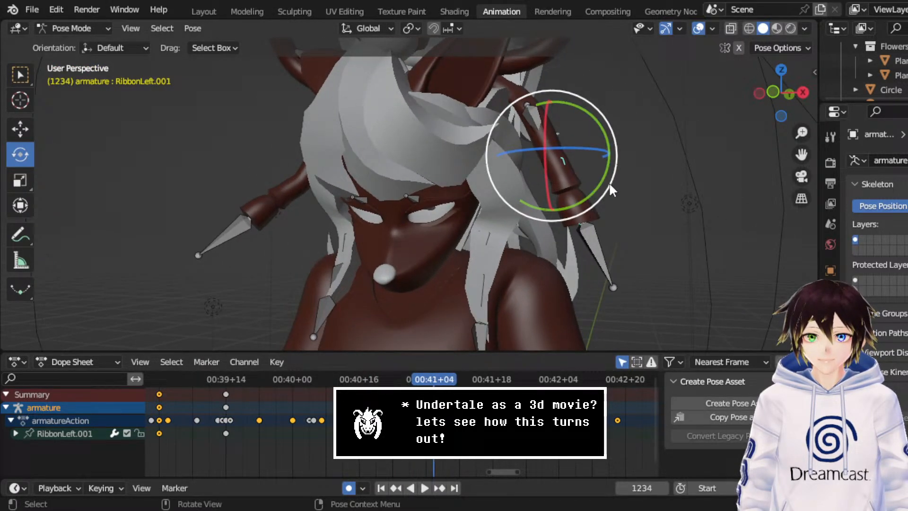
drag(611, 184, 633, 153)
middle_drag(633, 153, 461, 172)
key(r)
key(r)
click(363, 178)
- Replay the outward swing from frame 1219 and rotate the RibbonLeft.001 bone back inward at the frame after it
click(372, 379)
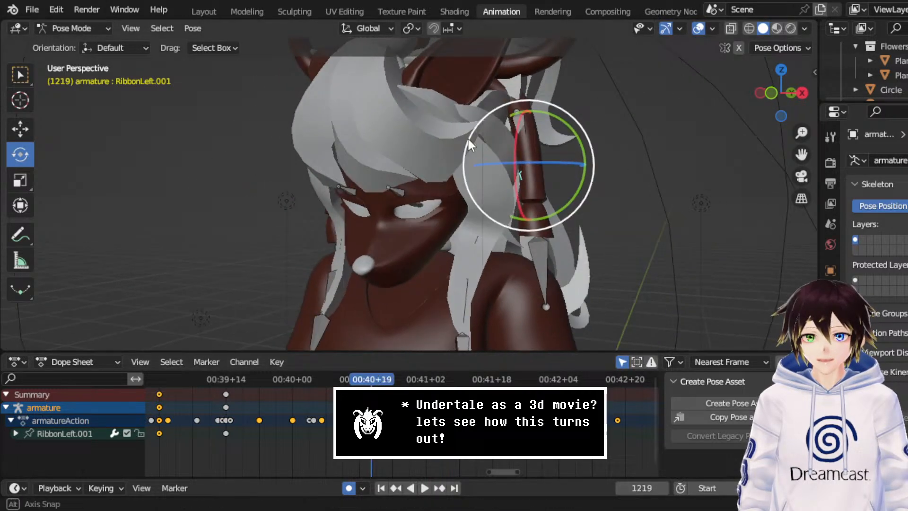
middle_drag(468, 139, 480, 138)
key(space)
key(space)
drag(598, 187, 581, 211)
middle_drag(581, 211, 454, 208)
- Play the animation on to frame 1244 and duplicate the ribbon's resting keyframe from frame 1219 onto it
key(space)
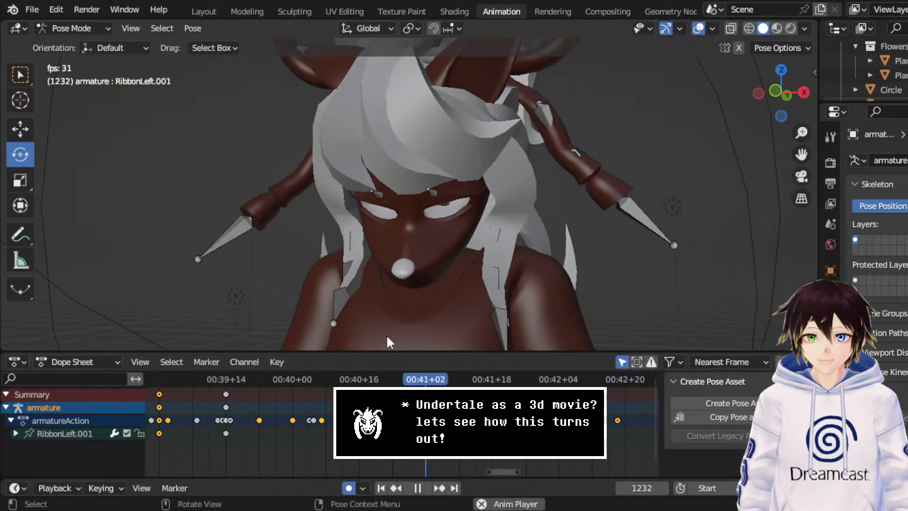
key(space)
key(space)
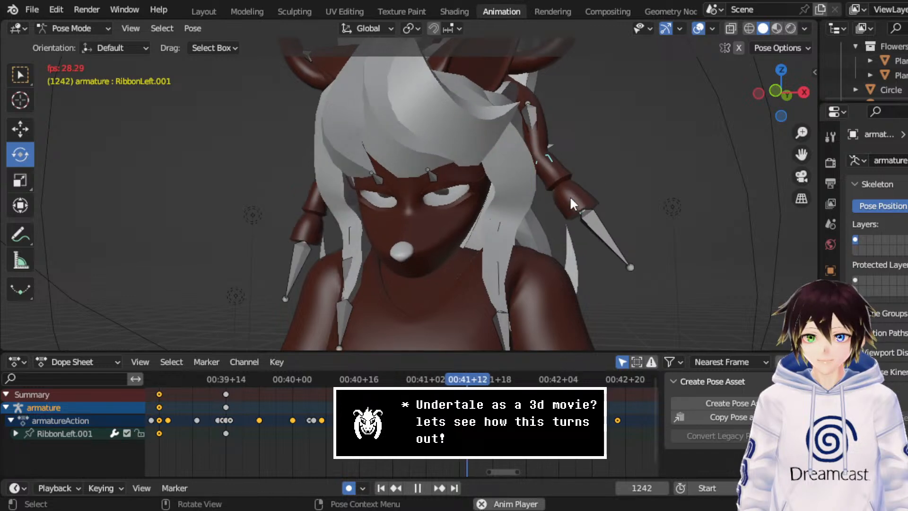
key(space)
right_click(305, 393)
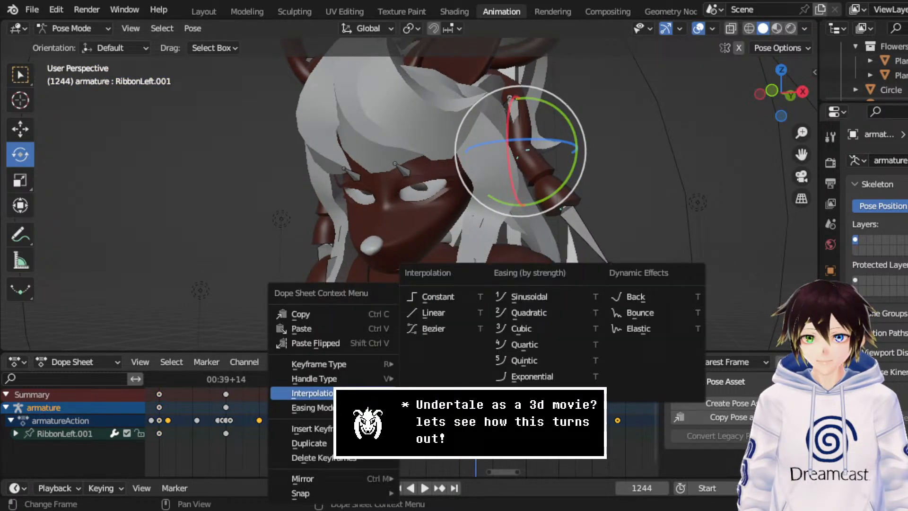
click(309, 443)
click(412, 437)
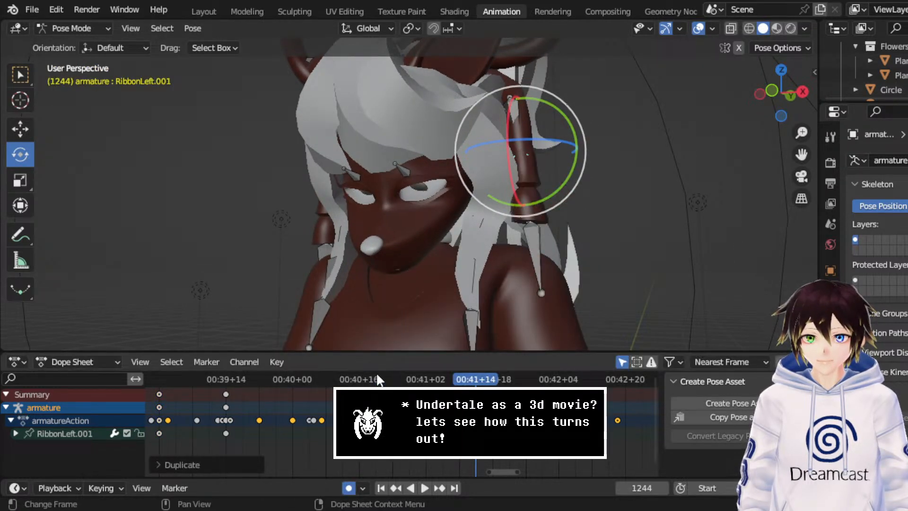
- Replay the ribbon swing and change the handle type of its two swing keyframes between frames 1219 and 1244
click(376, 376)
key(space)
key(space)
key(space)
key(space)
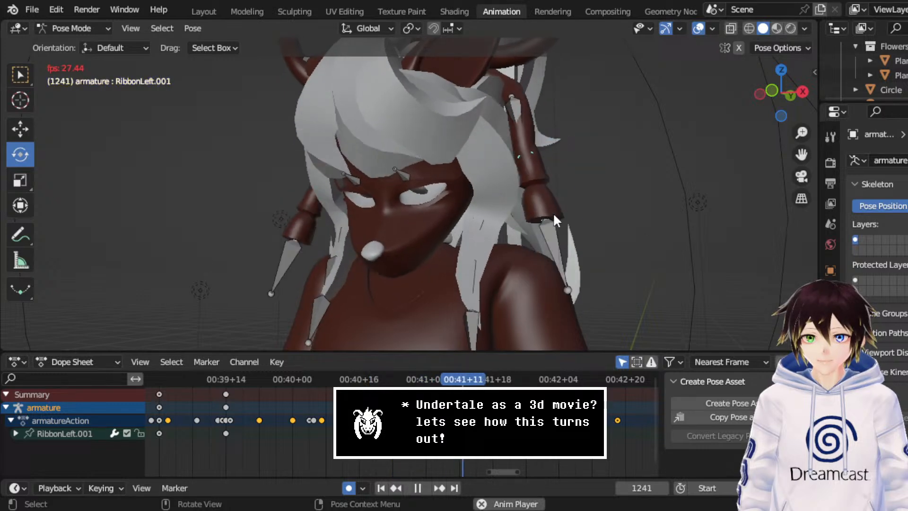
key(b)
right_click(326, 400)
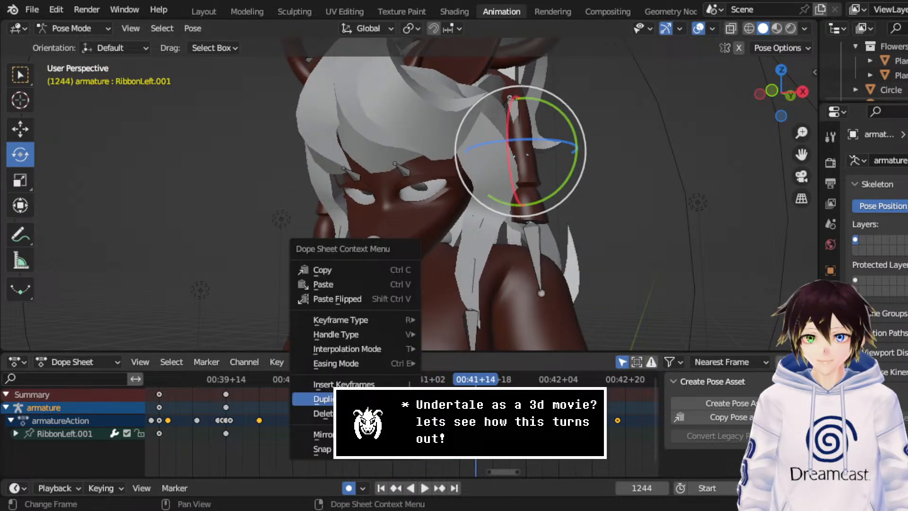
mouse_move(338, 334)
click(468, 383)
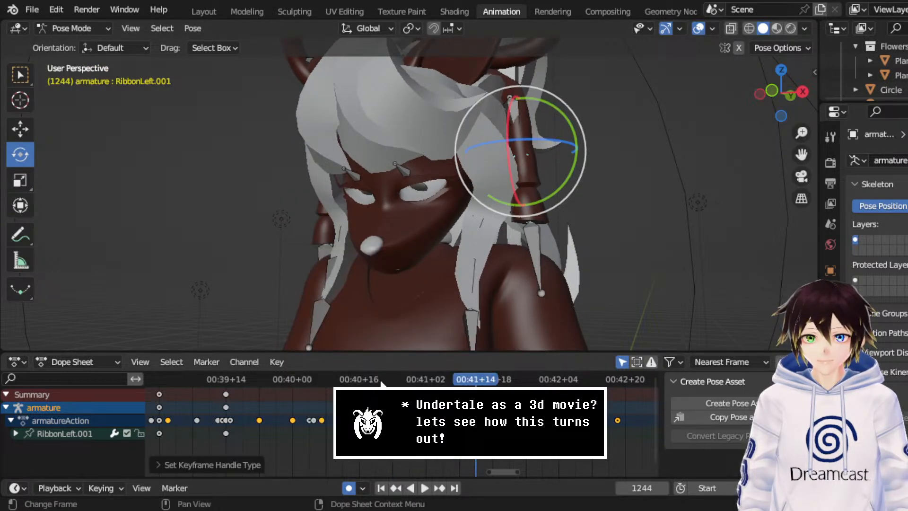
- Play on to frame 1261 to check the ribbon's motion from the side, and save the file
key(space)
middle_drag(562, 238, 424, 239)
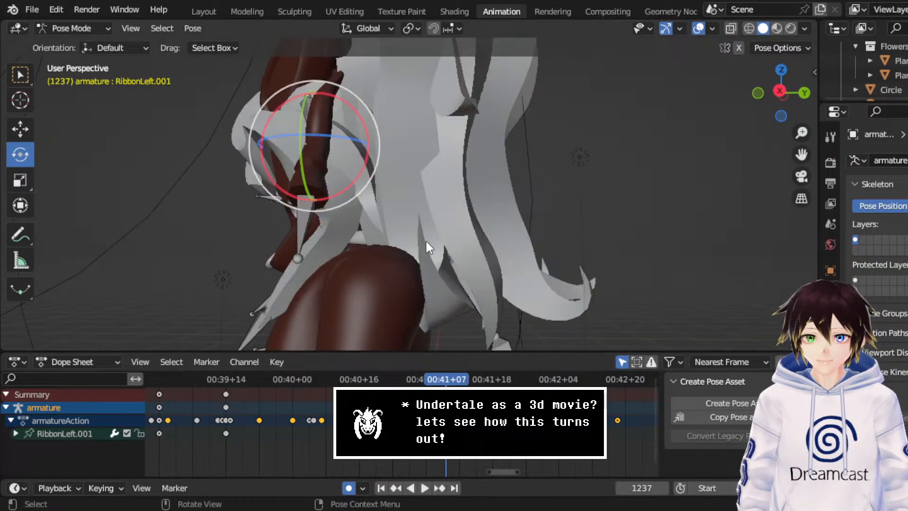
key(ctrl+s)
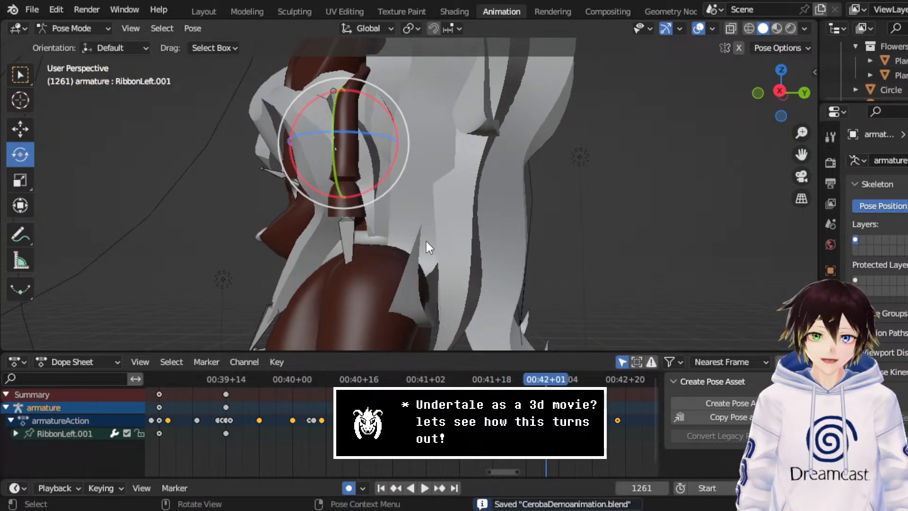
middle_drag(429, 217, 449, 211)
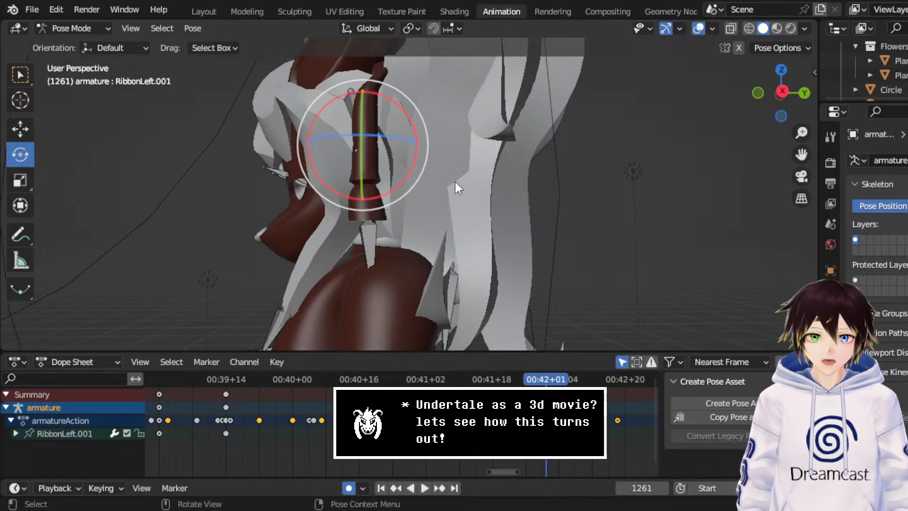
mouse_move(455, 188)
middle_down()
mouse_move(480, 191)
mouse_move(457, 186)
middle_up()
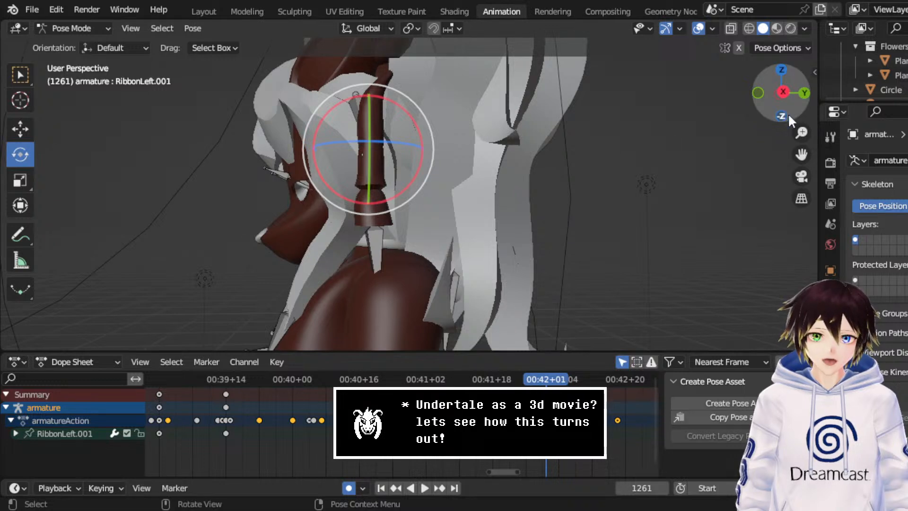
drag(801, 153, 824, 176)
key(ctrl+s)
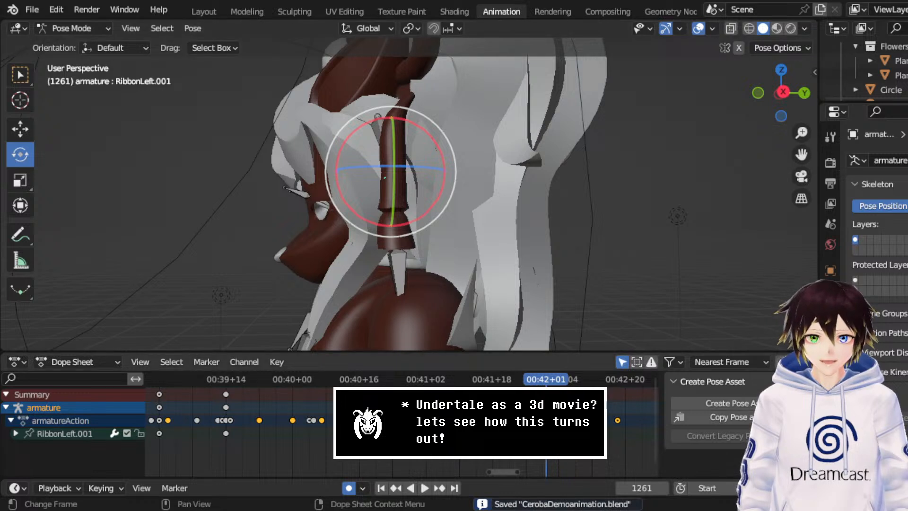
- Play the animation from frame 1261 to frame 1385, examining from the side where the head's next movement begins
middle_drag(572, 421, 540, 421)
key(space)
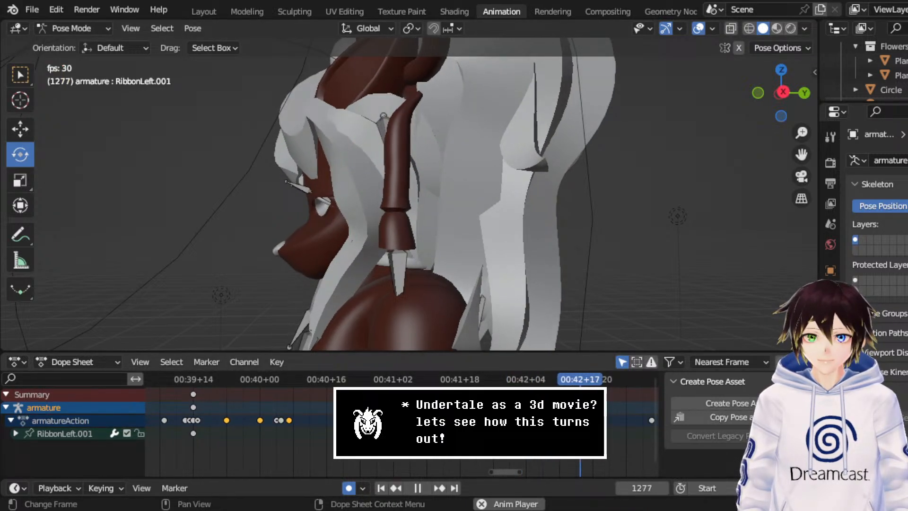
key(space)
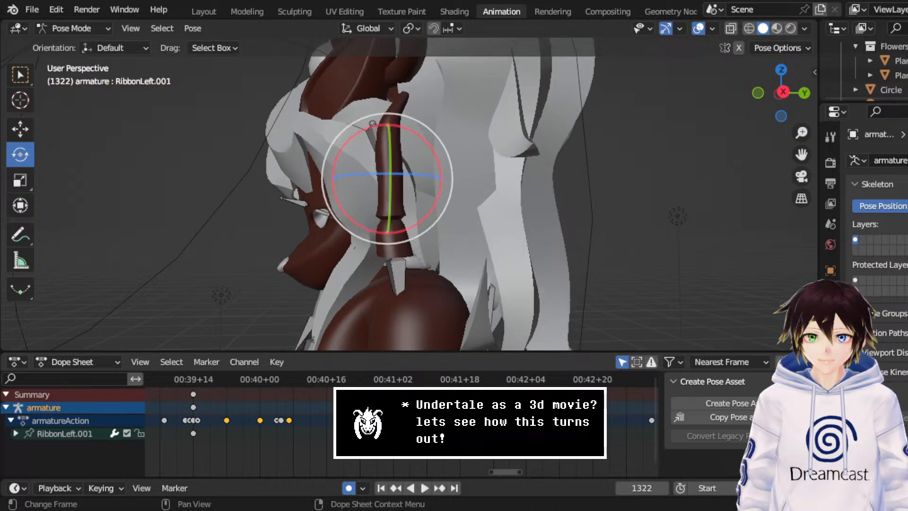
middle_drag(543, 420, 393, 421)
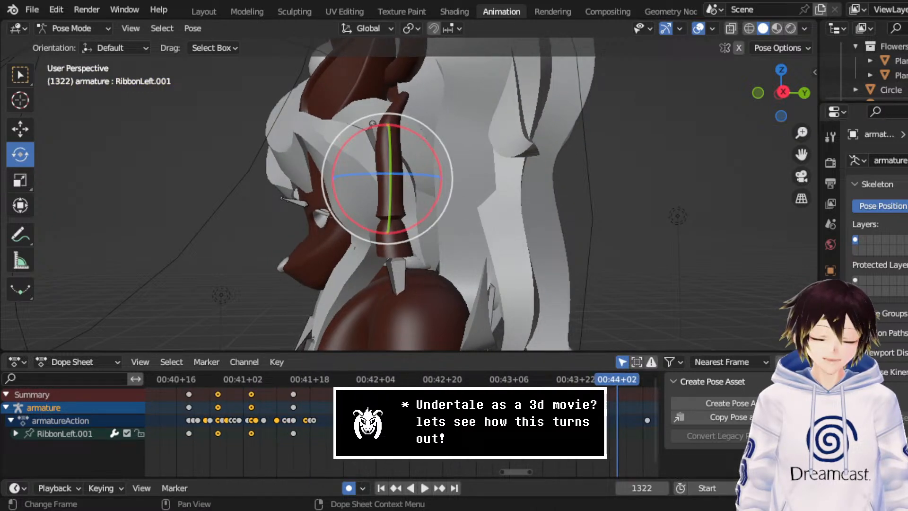
click(510, 380)
key(space)
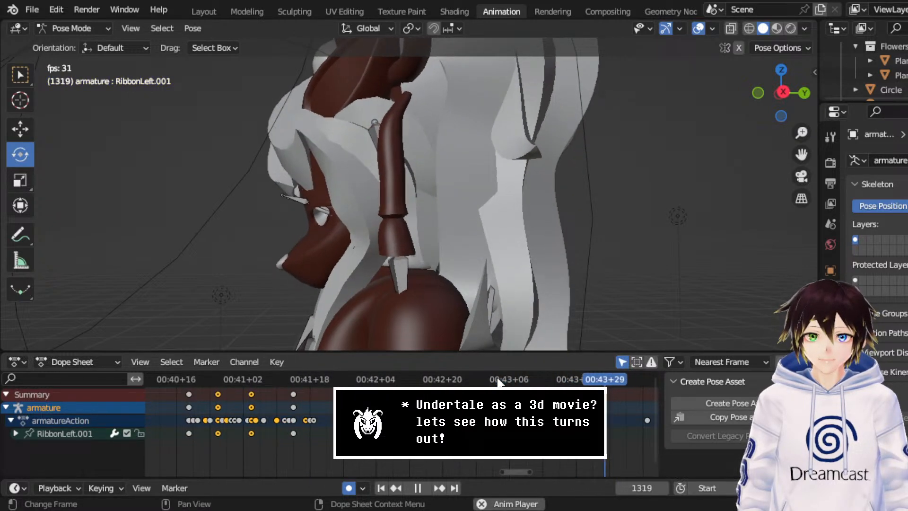
key(space)
middle_drag(446, 166, 405, 188)
middle_drag(546, 411, 268, 407)
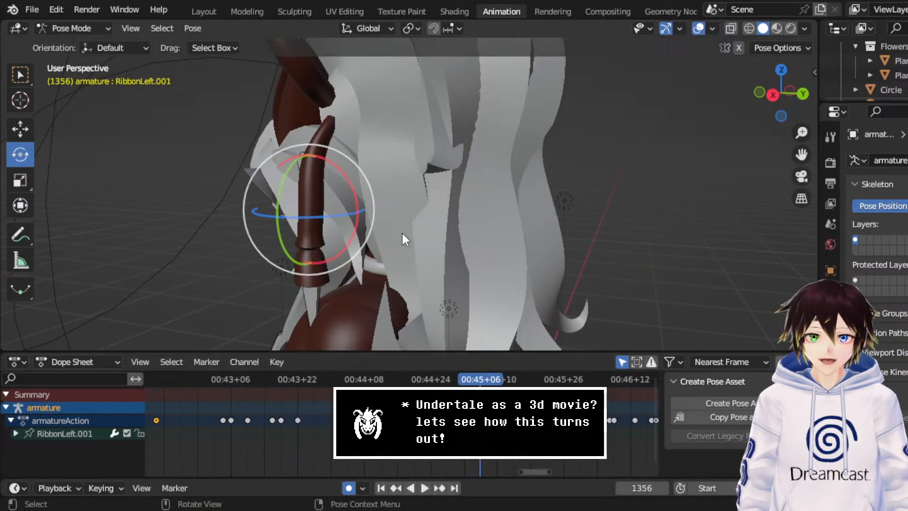
middle_drag(401, 231, 443, 211)
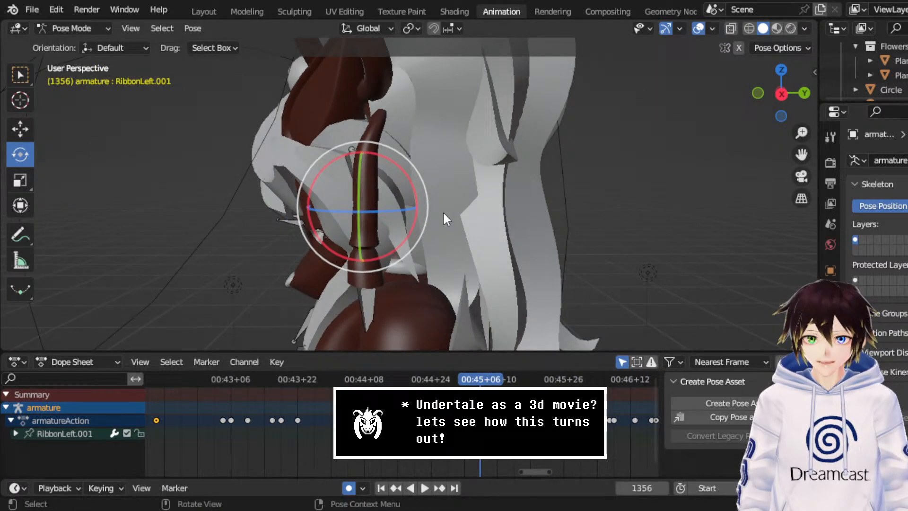
key(space)
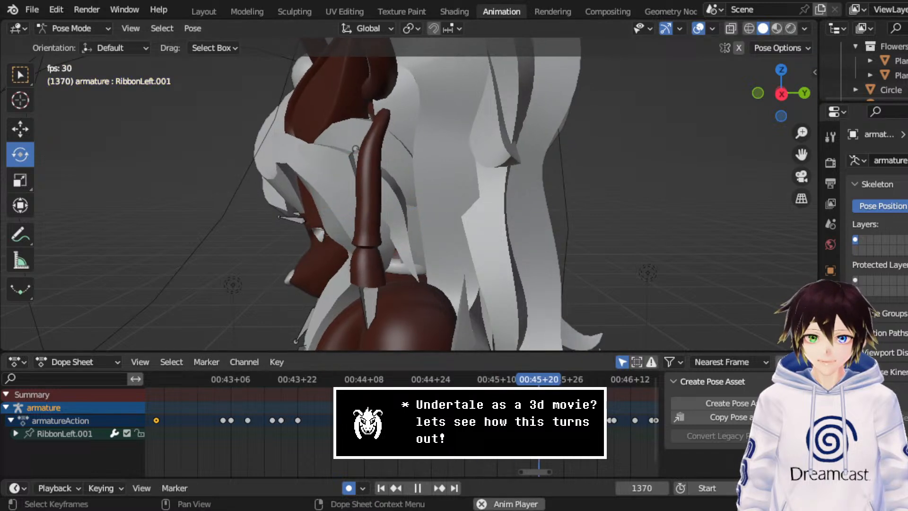
key(space)
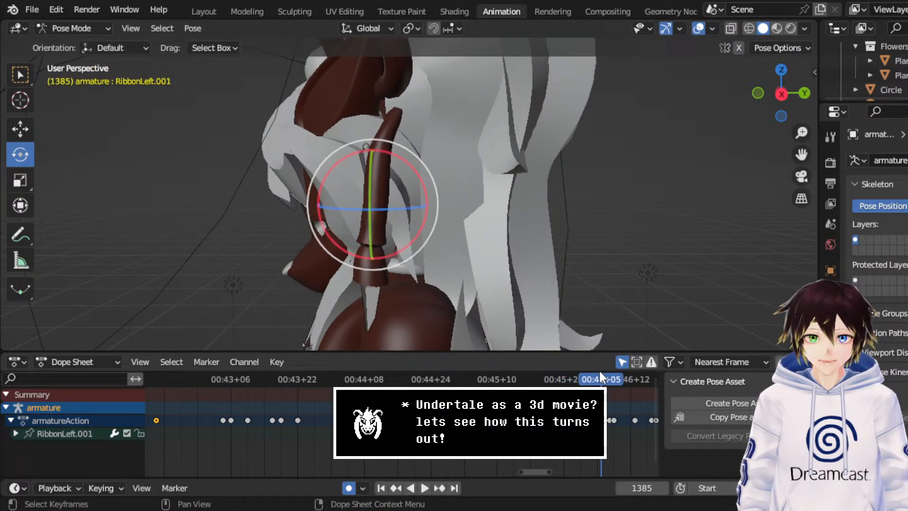
- Go back to frame 1382 and insert a Location, Rotation, Scale & Custom Properties keyframe for RibbonLeft.001
drag(600, 377, 589, 377)
right_click(544, 174)
click(544, 175)
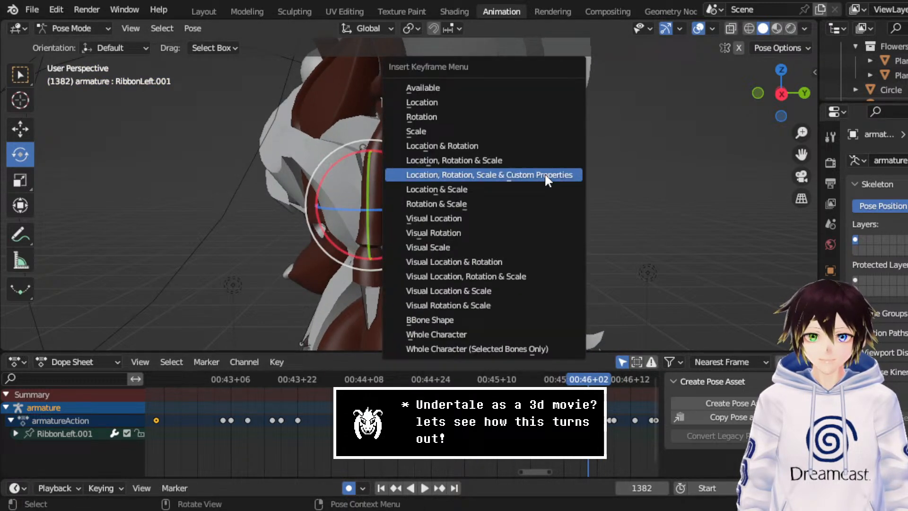
click(544, 175)
- Advance to frame 1395 and rotate the RibbonLeft.001 bone forward toward the face, adjusting it from other angles
middle_drag(586, 426, 341, 416)
key(space)
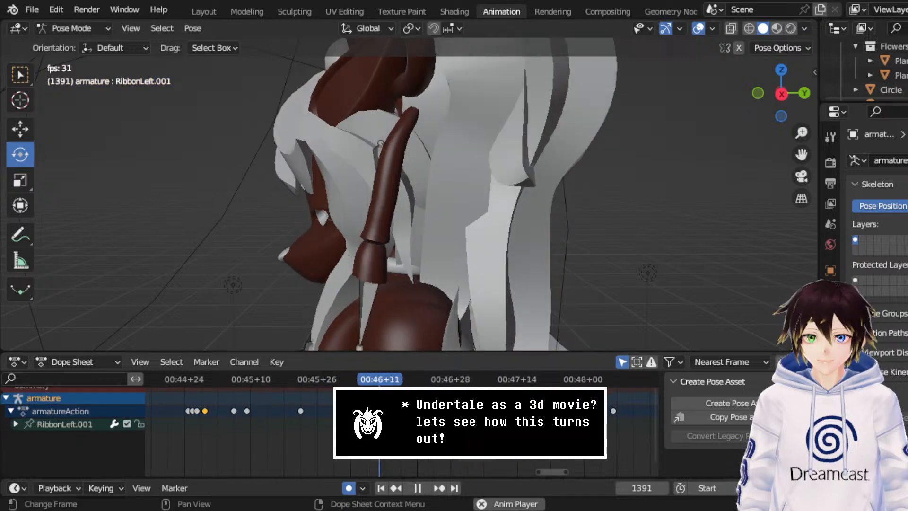
key(space)
drag(448, 237, 423, 275)
middle_drag(422, 273, 528, 271)
drag(540, 230, 554, 206)
middle_drag(554, 205, 438, 211)
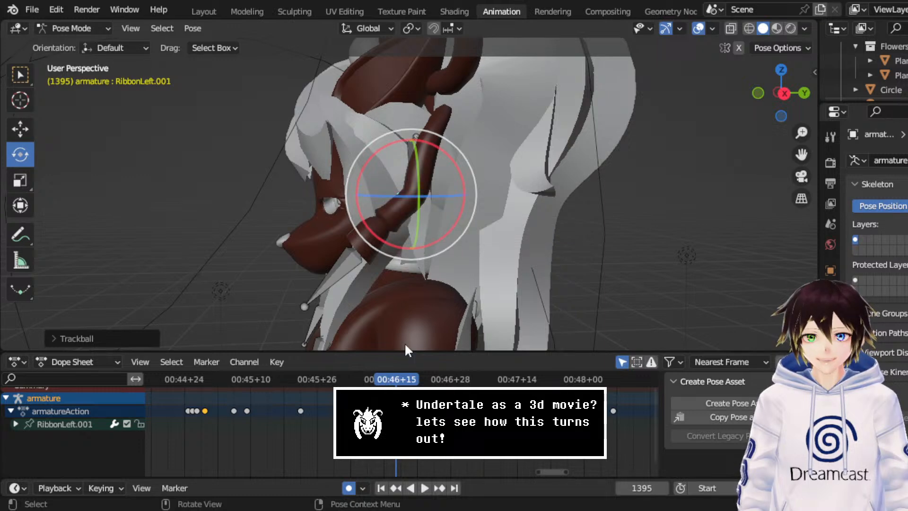
- Replay the forward swing and rotate the RibbonLeft.001 bone backward at frame 1410, adjusting it from behind
click(344, 380)
key(space)
key(space)
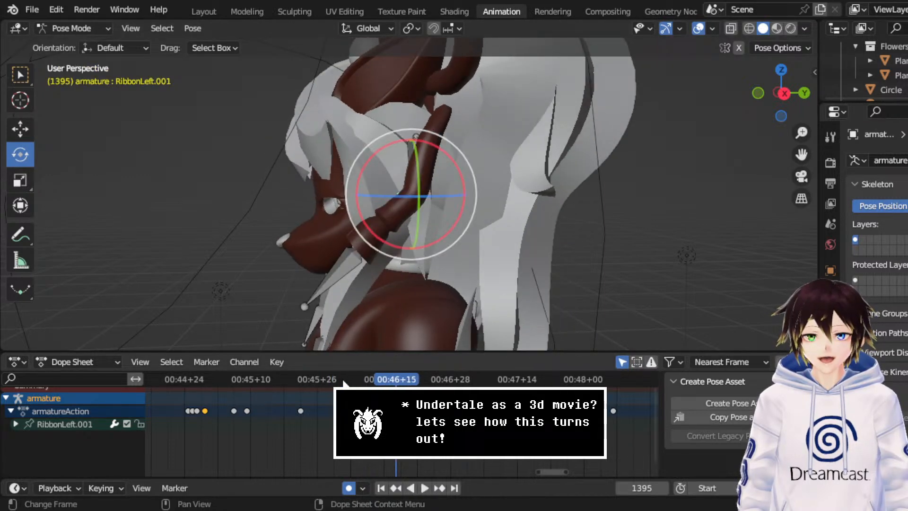
key(space)
key(space)
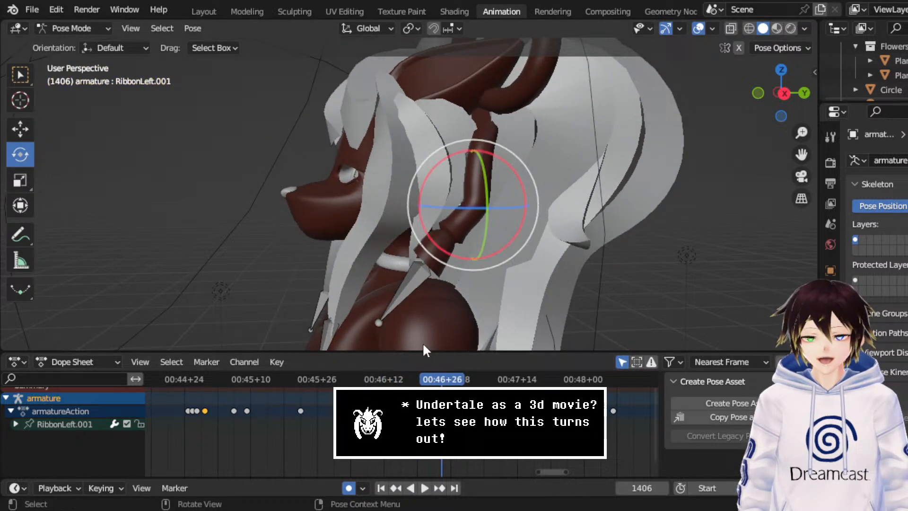
key(space)
key(space)
middle_drag(539, 262, 526, 262)
drag(526, 262, 608, 195)
middle_drag(607, 195, 350, 209)
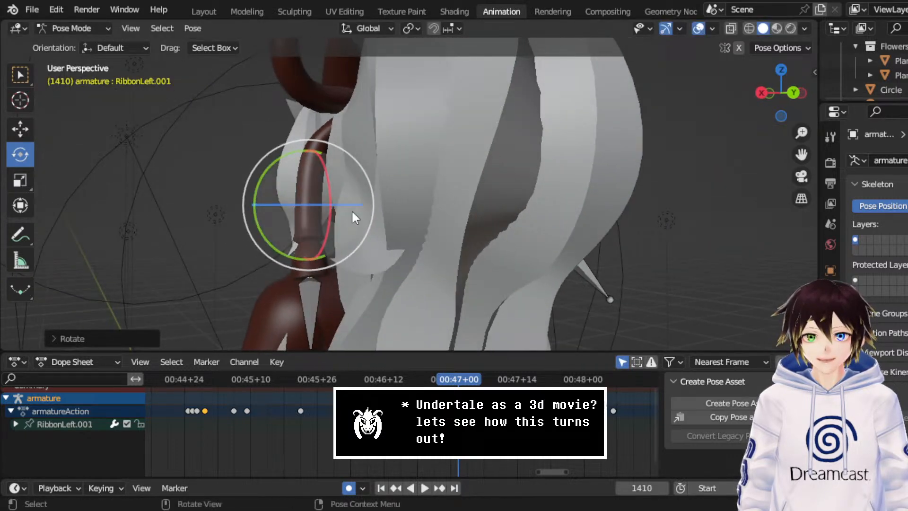
drag(316, 190, 324, 187)
middle_drag(325, 188, 439, 181)
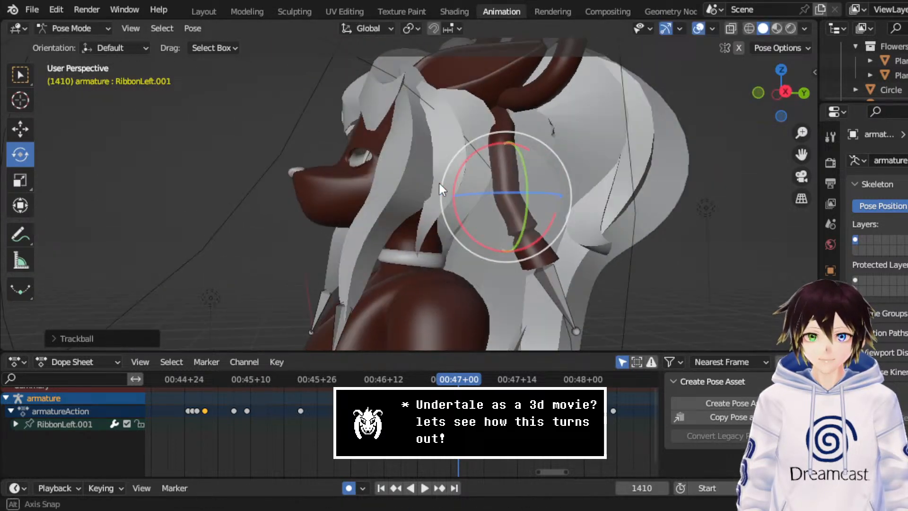
- Replay the swing up to frame 1417 and move the selected backward-swing keyframe to that frame
click(342, 377)
key(space)
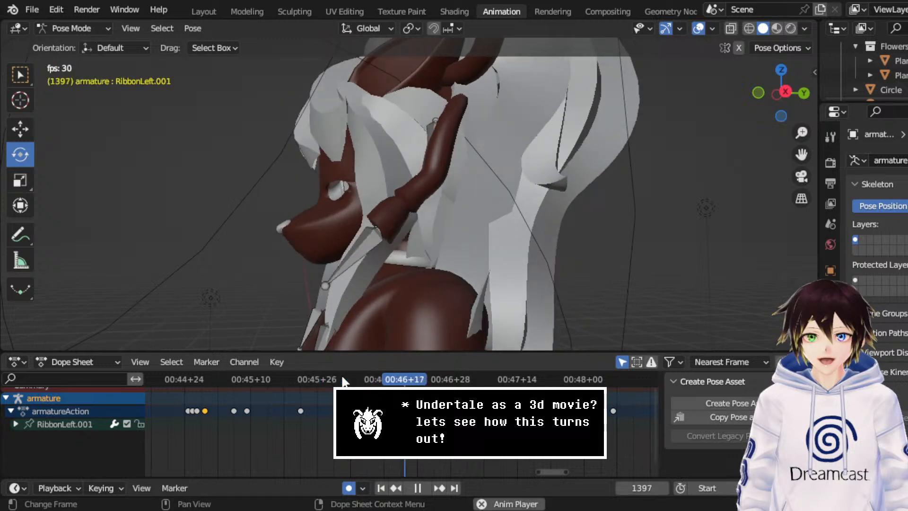
key(space)
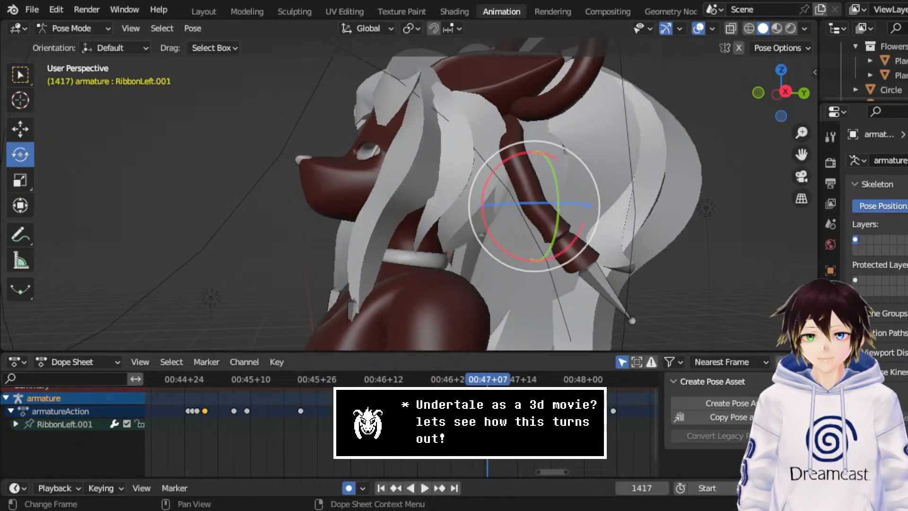
key(g)
key(Return)
- Duplicate the ribbon's frame 1382 keyframe to frame 1440 and rotate the RibbonLeft.001 bone there so it hangs straight down
key(space)
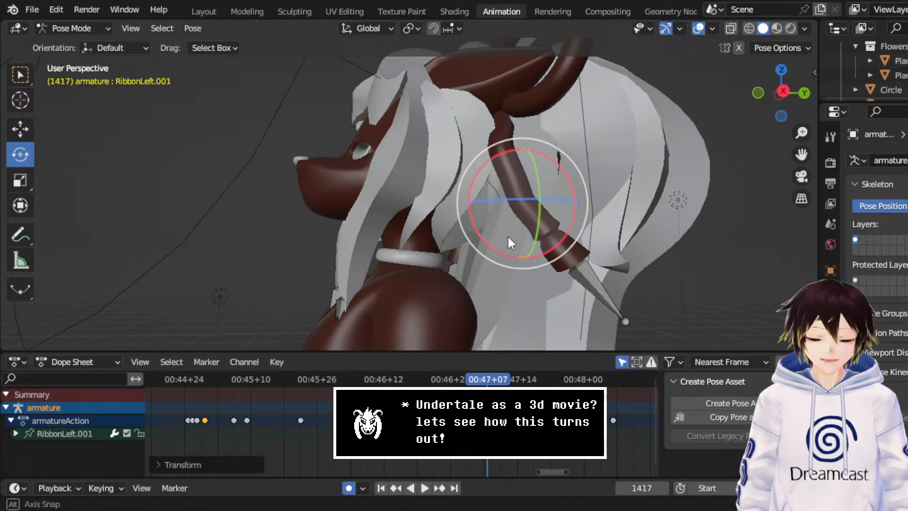
key(space)
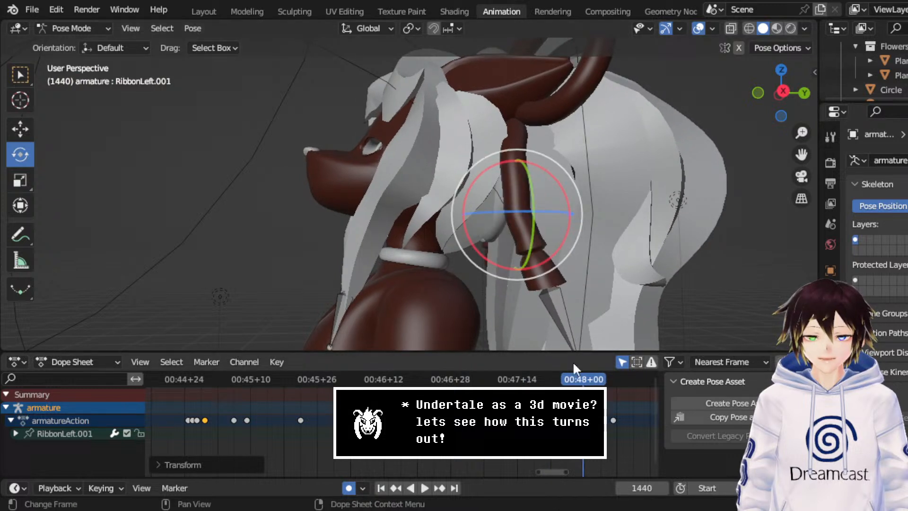
right_click(562, 164)
key(ctrl+c)
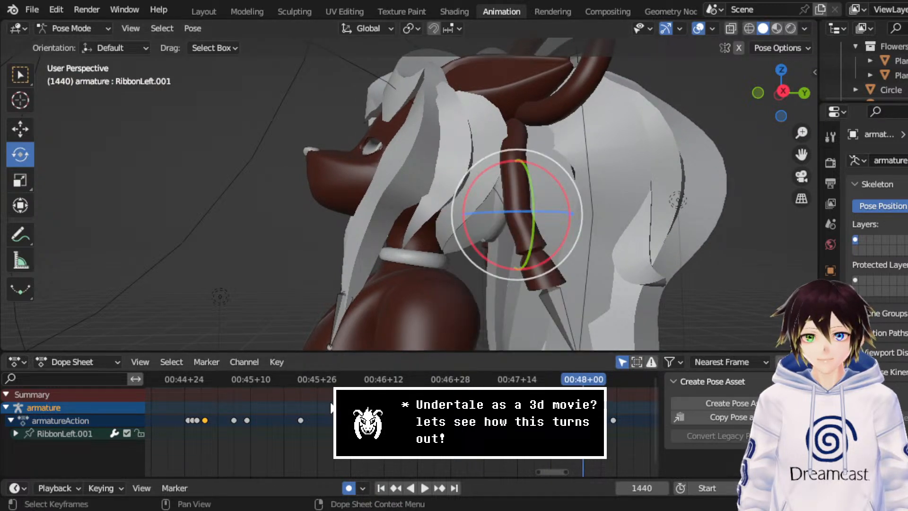
right_click(284, 408)
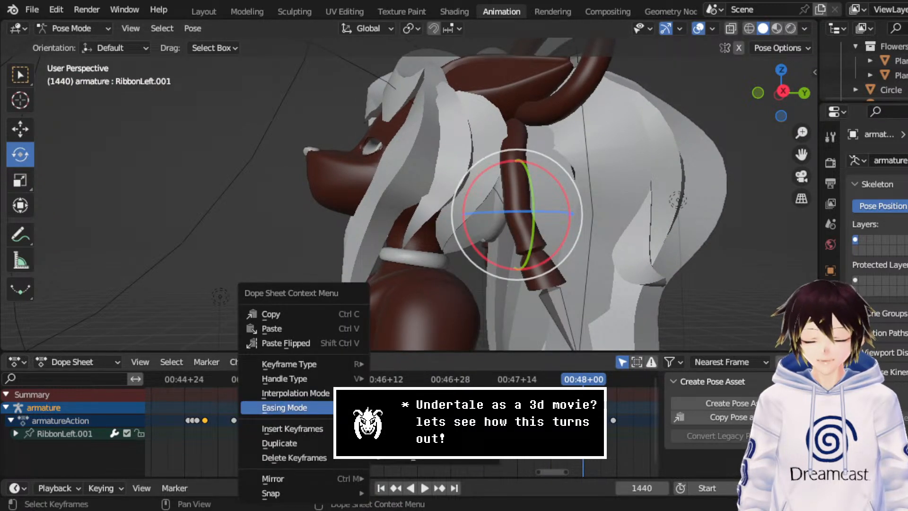
click(305, 445)
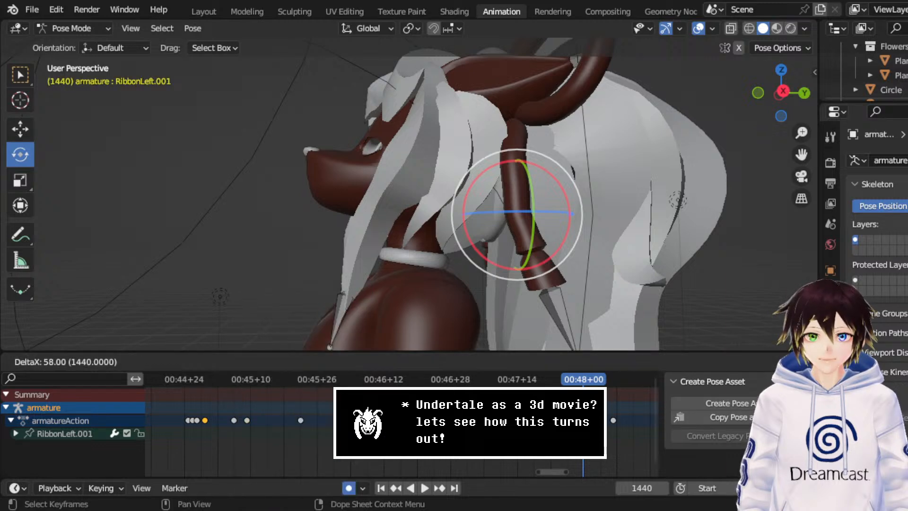
click(546, 438)
middle_drag(551, 274, 539, 271)
drag(539, 270, 511, 251)
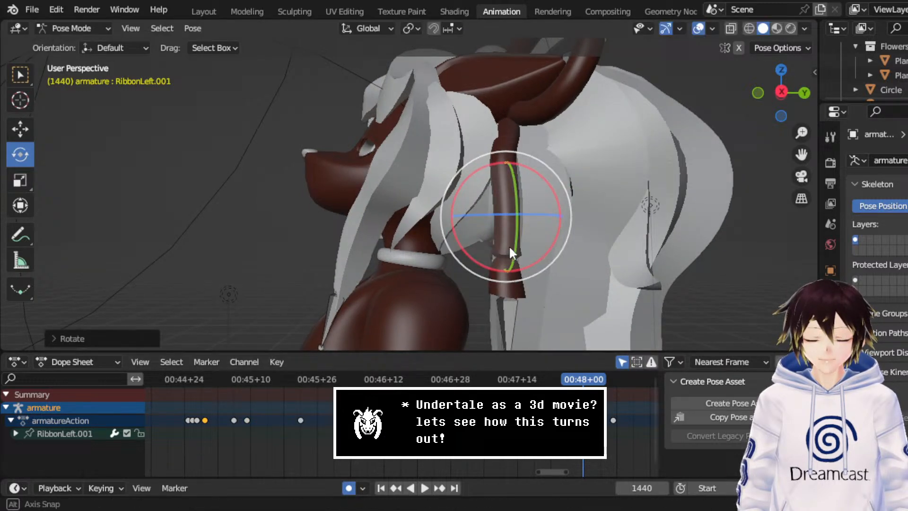
- Set the handle type of the ribbon's selected keyframes to Automatic, check the swing up to frame 1484 and save the file
middle_drag(510, 248, 565, 266)
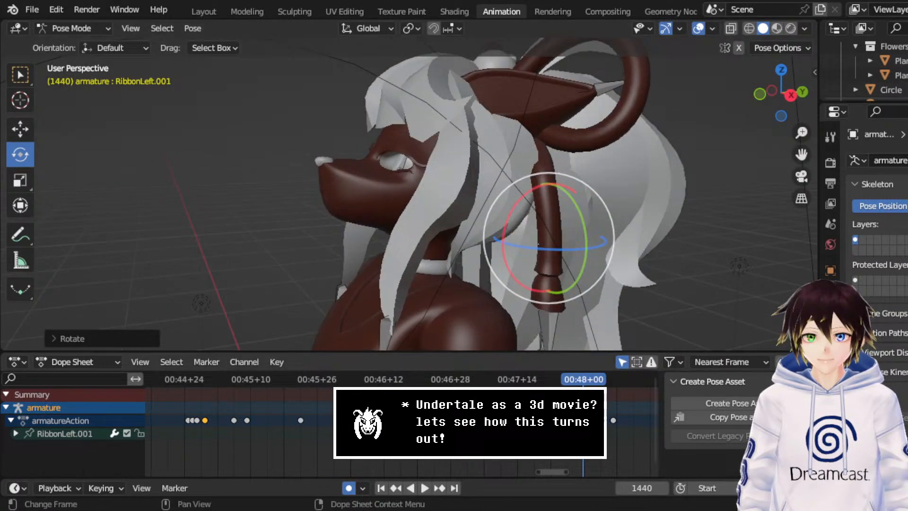
right_click(308, 393)
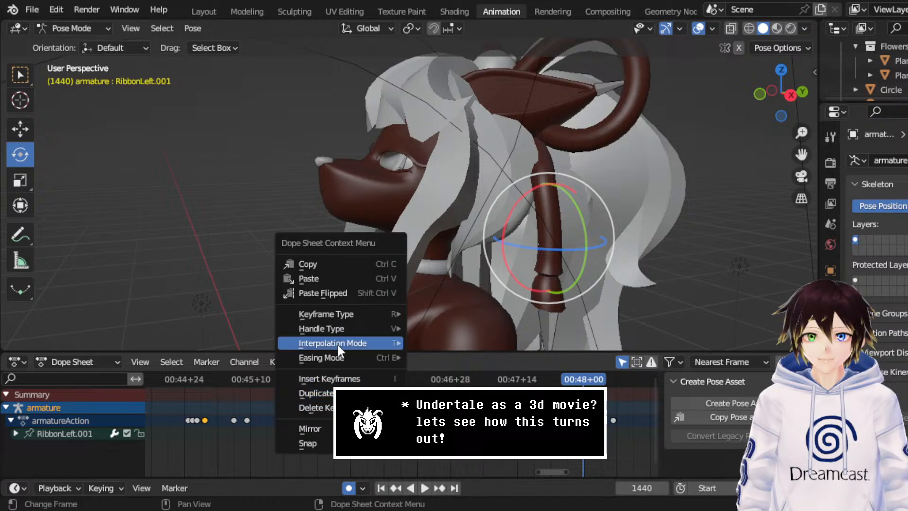
mouse_move(330, 328)
click(449, 375)
key(space)
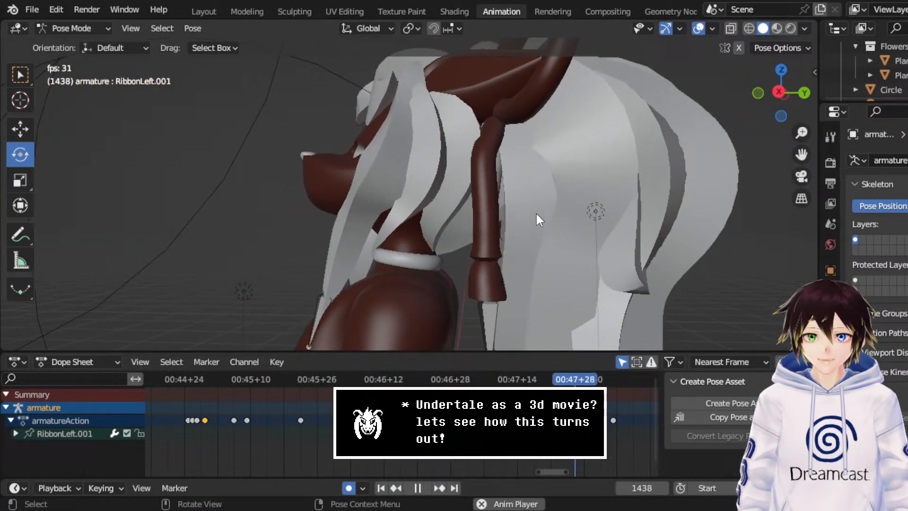
key(space)
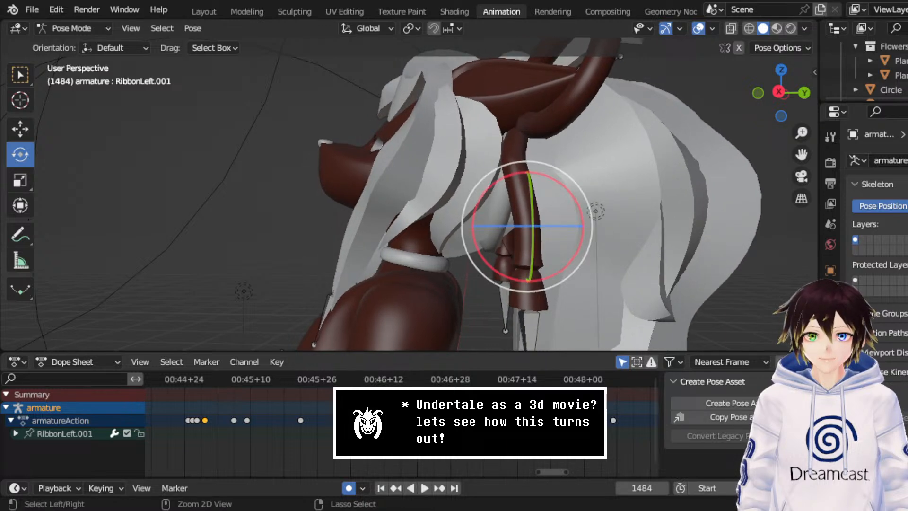
key(ctrl+s)
- Advance to frame 1570 and rotate the RibbonLeft.001 bone backward away from the face, refining it with a trackball rotation from behind
scroll(406, 428, down, 4)
middle_drag(405, 428, 282, 420)
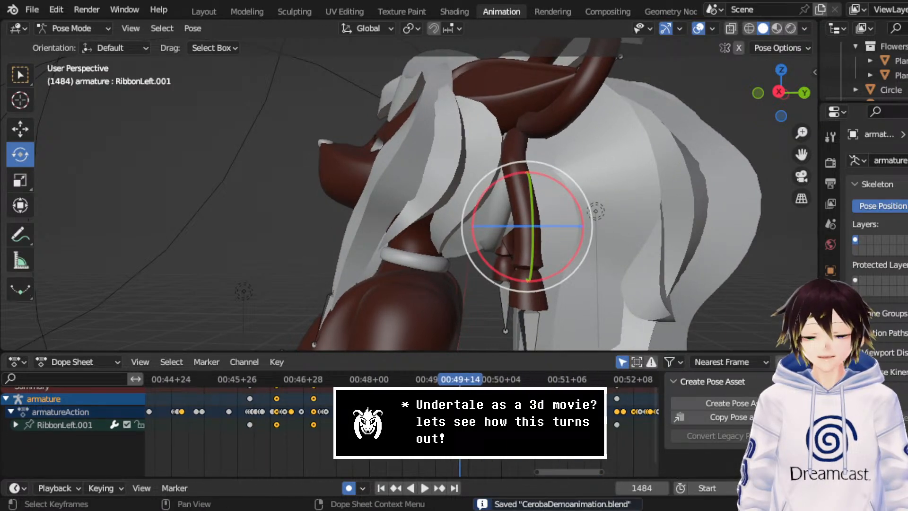
key(space)
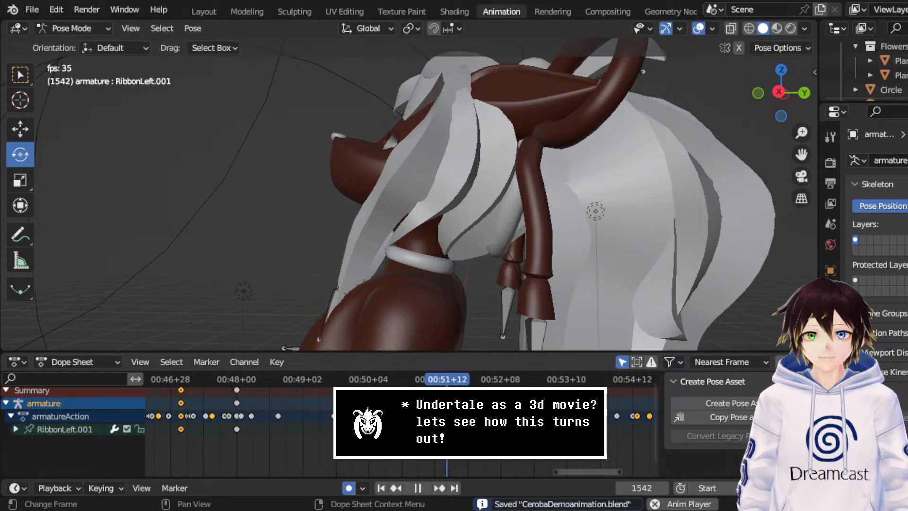
key(space)
drag(560, 238, 604, 179)
middle_drag(603, 183, 473, 199)
key(r)
key(r)
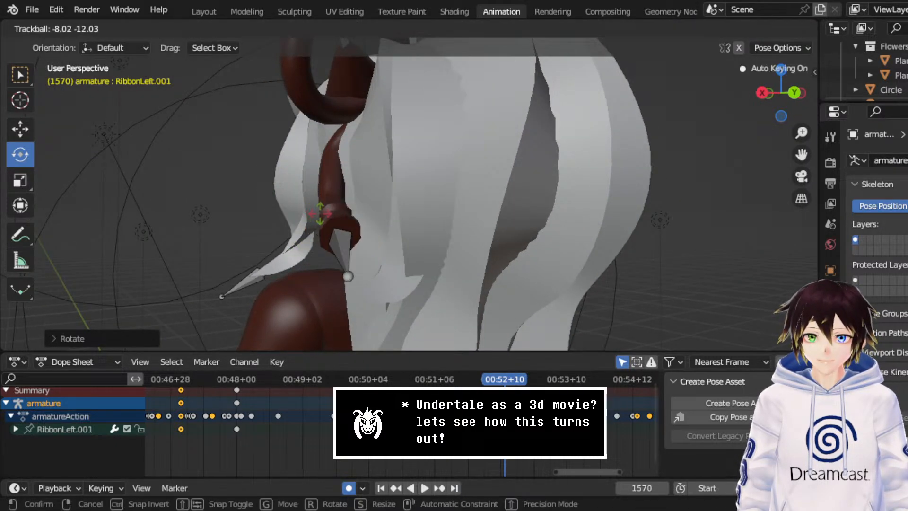
drag(320, 214, 321, 214)
middle_drag(321, 214, 409, 213)
- Replay the backward swing up to frame 1583 and rotate the RibbonLeft.001 bone forward toward the snout there
scroll(505, 380, up, 3)
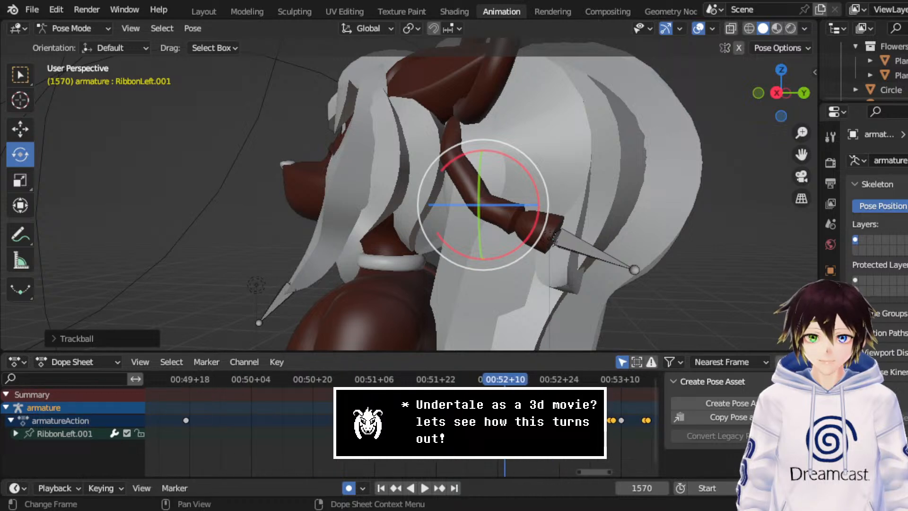
scroll(450, 426, up, 6)
middle_drag(549, 432, 371, 435)
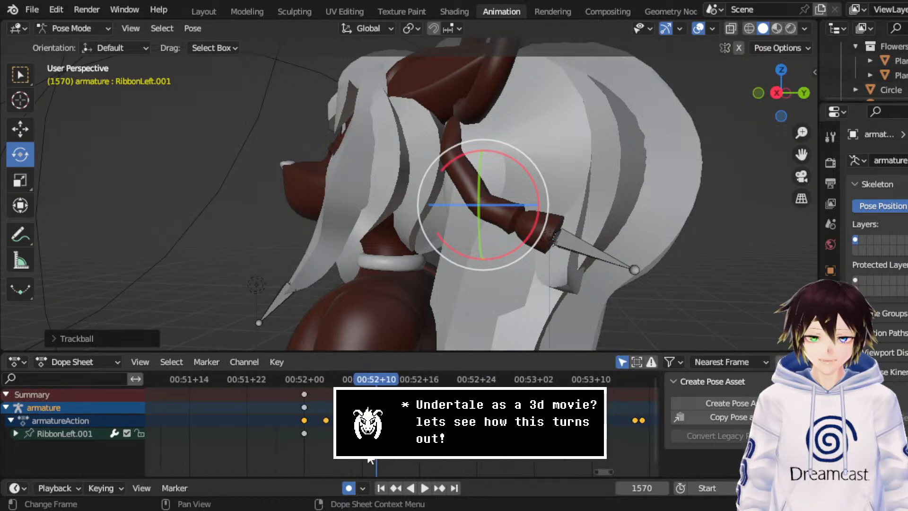
click(302, 382)
key(space)
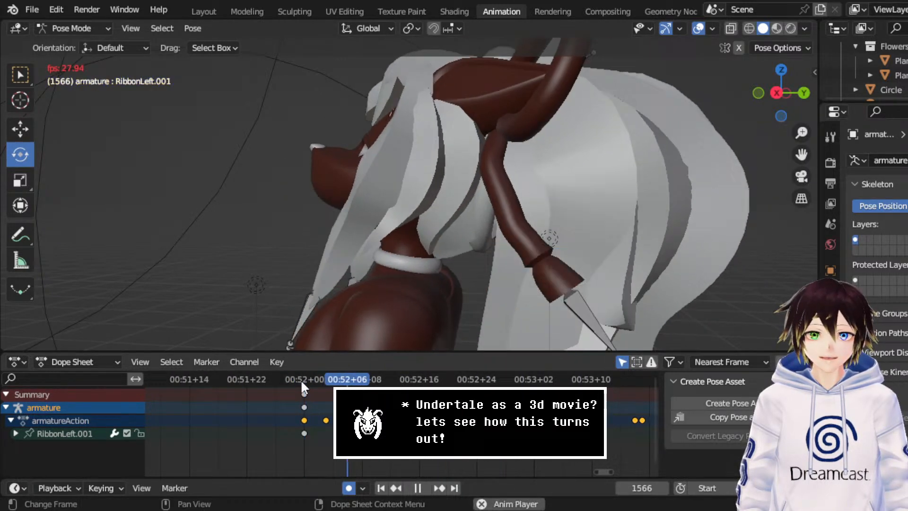
key(space)
middle_drag(307, 307, 501, 268)
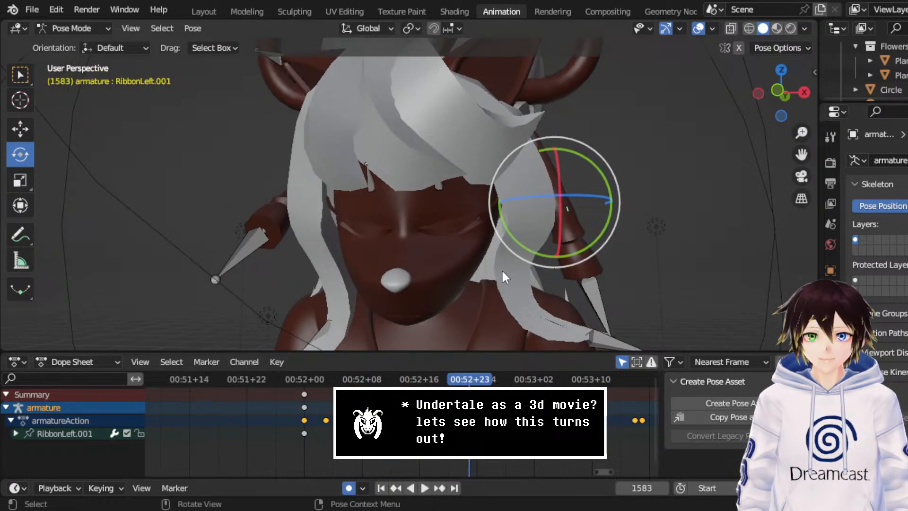
drag(543, 219, 544, 196)
middle_drag(543, 196, 402, 307)
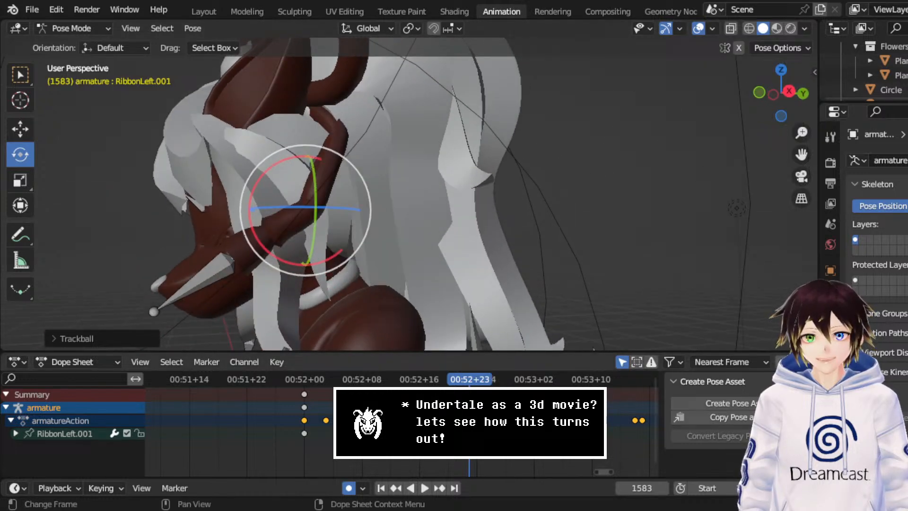
- Advance to frame 1607 and rotate the RibbonLeft.001 bone in the right side view so the ribbon hangs straight down
click(312, 378)
key(space)
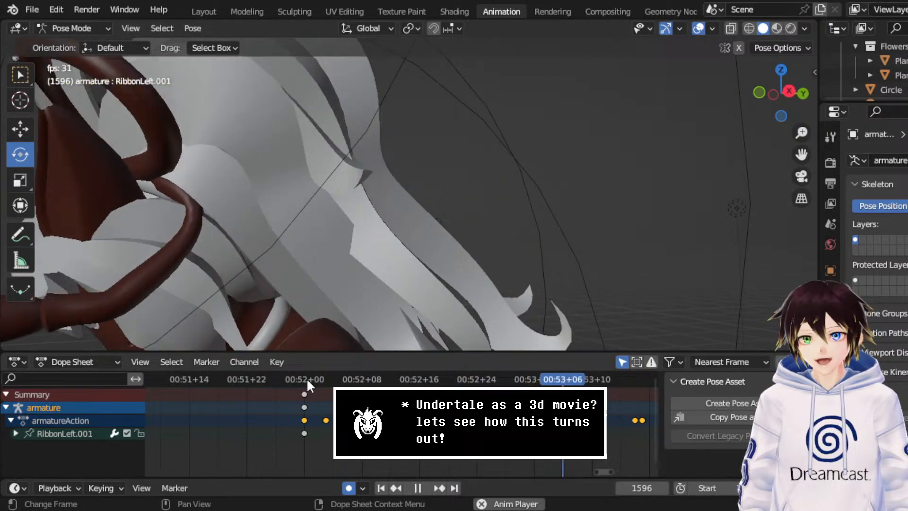
key(space)
drag(801, 153, 906, 53)
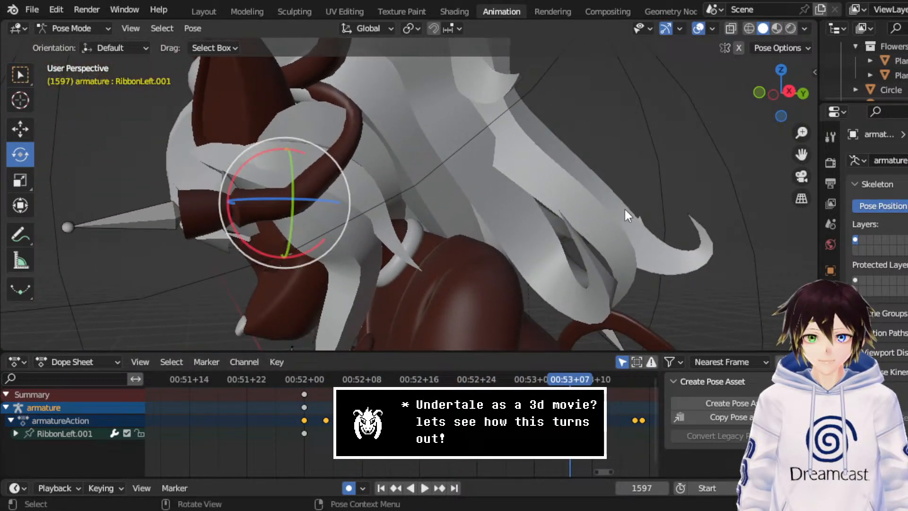
scroll(624, 207, down, 4)
key(space)
key(space)
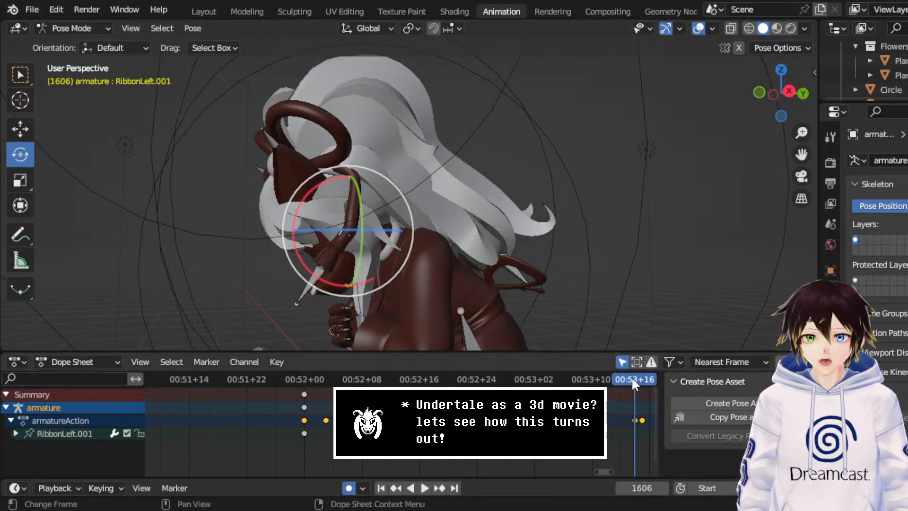
click(593, 379)
key(space)
drag(594, 380, 642, 380)
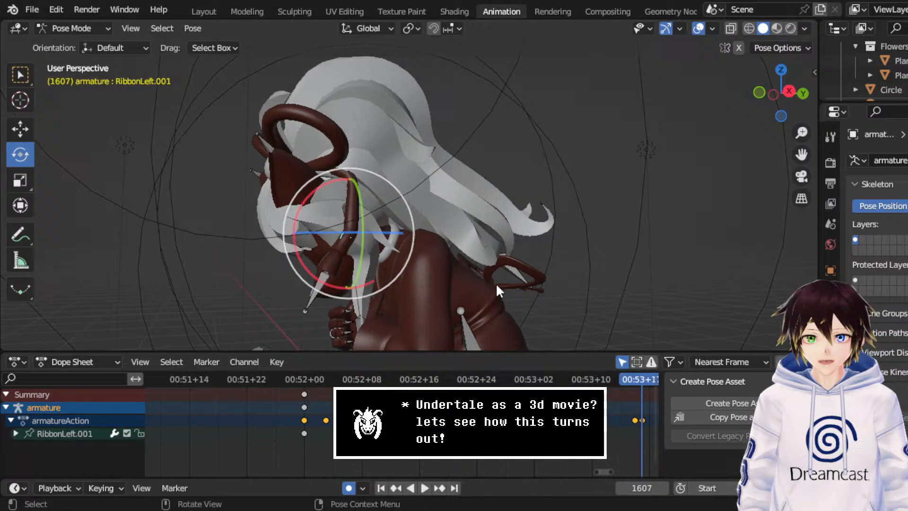
middle_drag(420, 255, 409, 254)
click(787, 91)
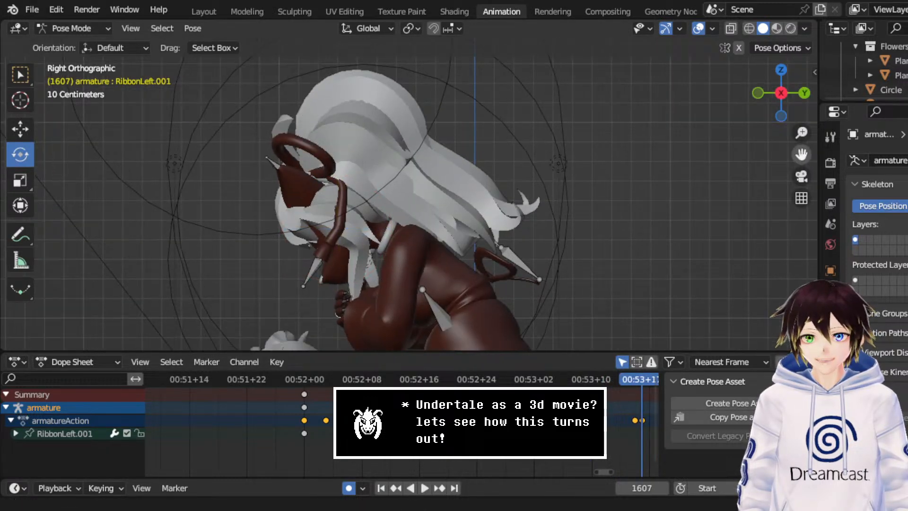
scroll(490, 248, up, 5)
key(r)
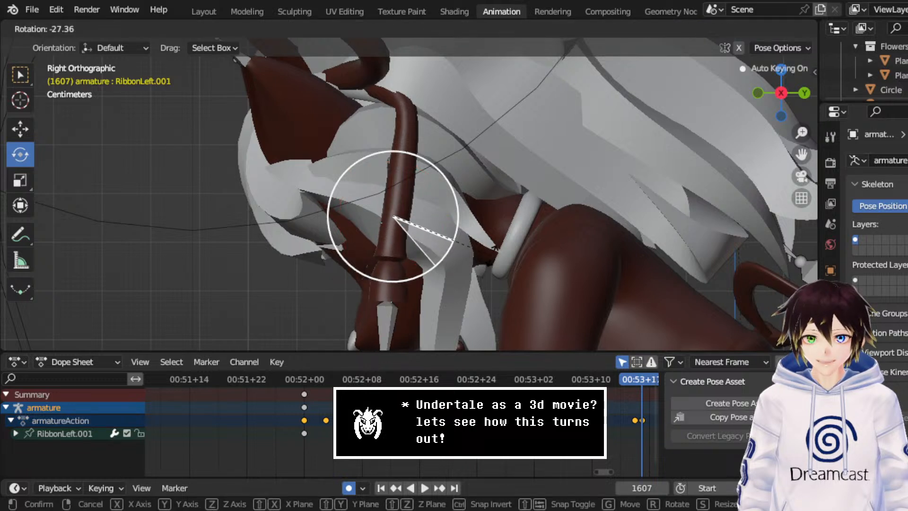
click(466, 263)
- Replay the ribbon swings through frame 1639 in the right side view to examine how they follow the head
scroll(402, 426, down, 2)
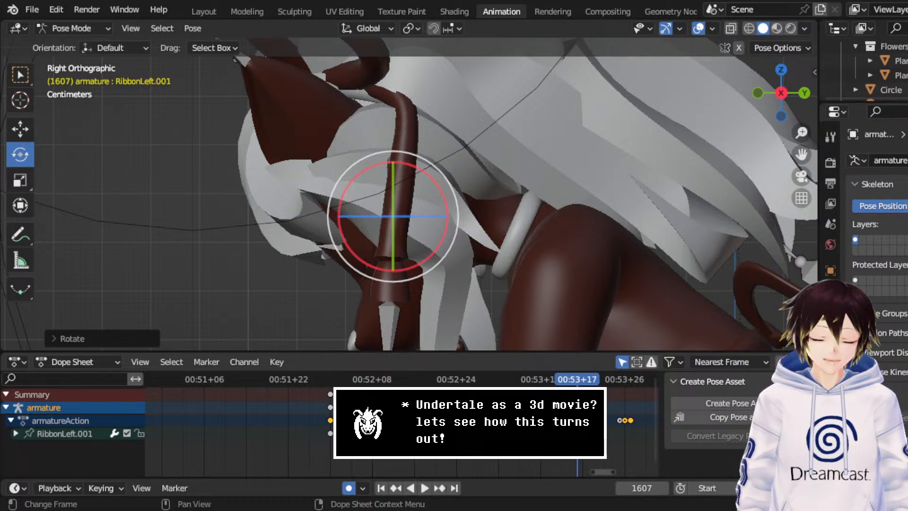
middle_drag(515, 426, 424, 425)
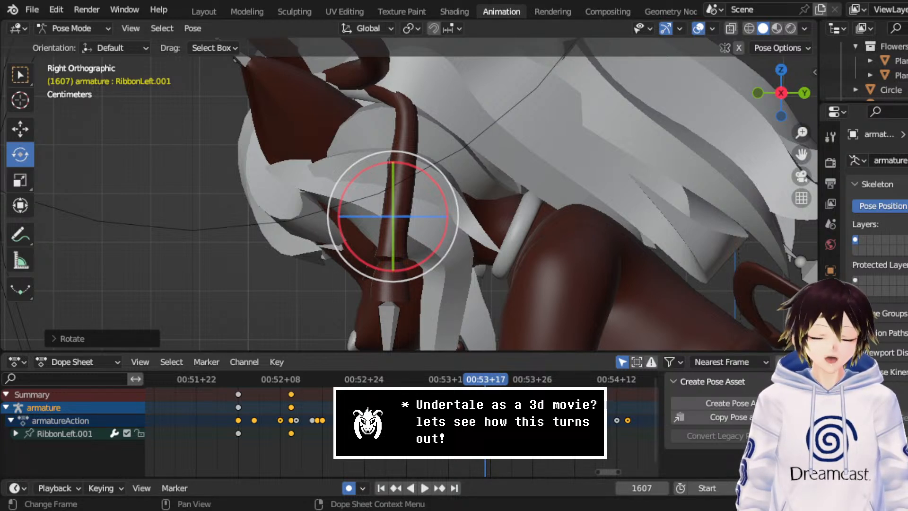
click(246, 382)
key(space)
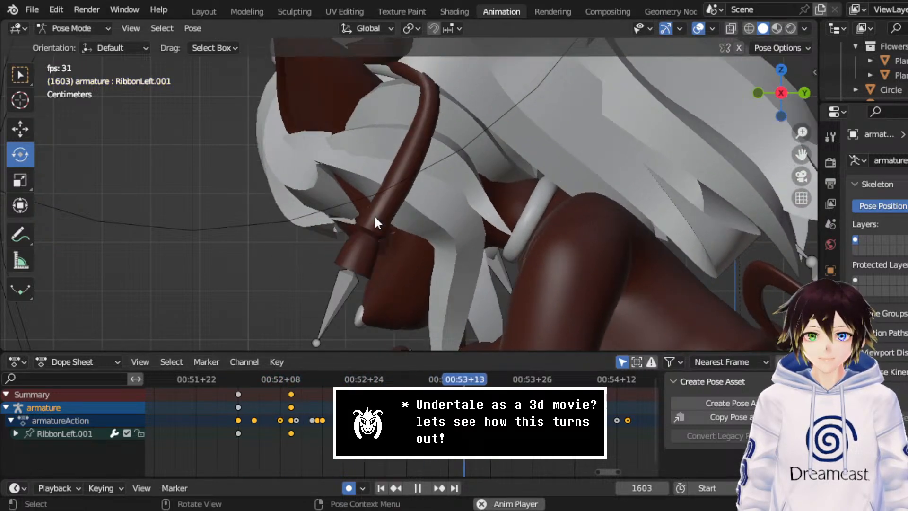
key(space)
key(KP_3)
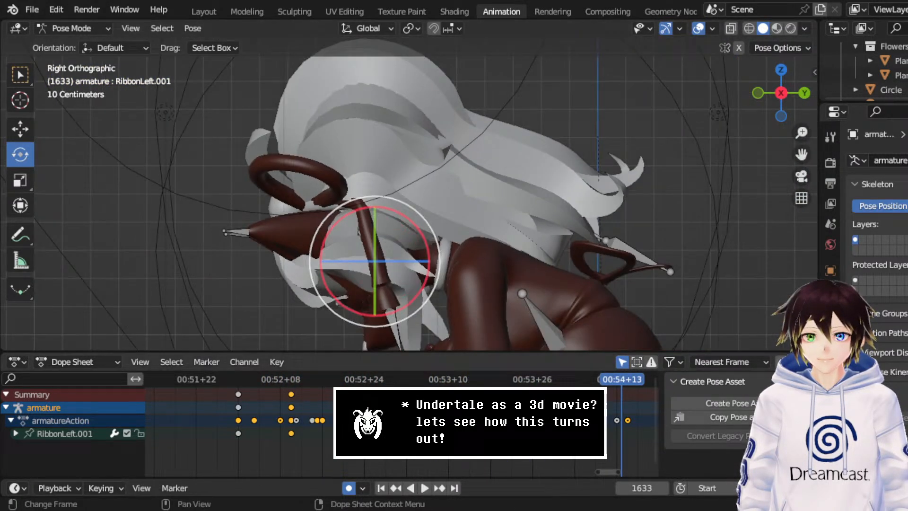
middle_drag(452, 387, 331, 384)
scroll(327, 384, down, 2)
drag(331, 384, 205, 384)
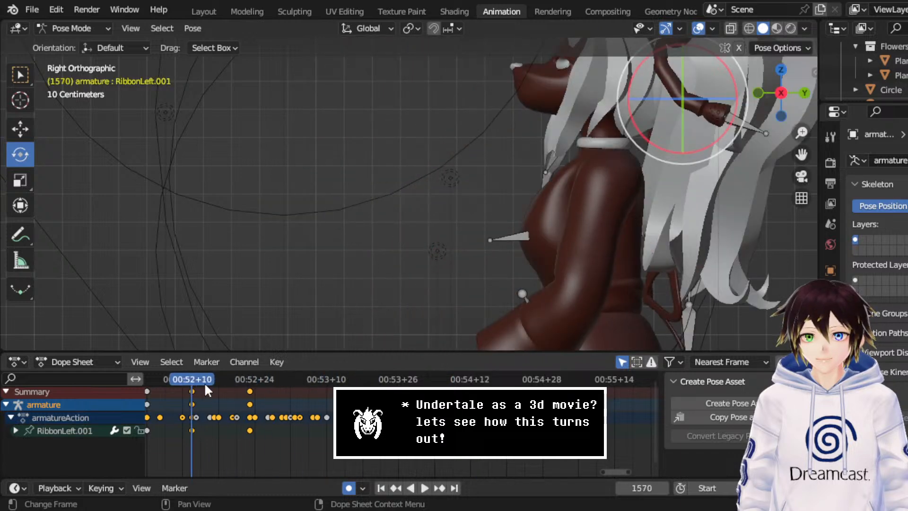
middle_drag(398, 263, 477, 178)
key(space)
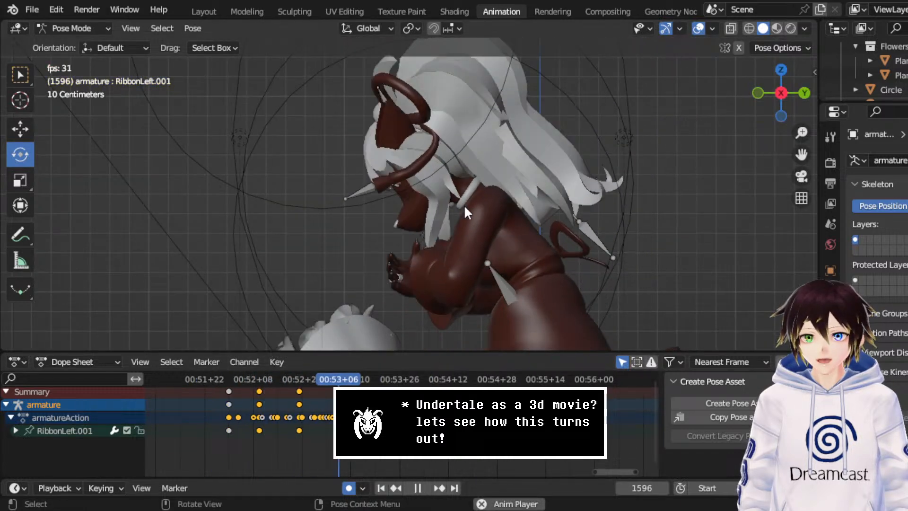
key(space)
key(KP_3)
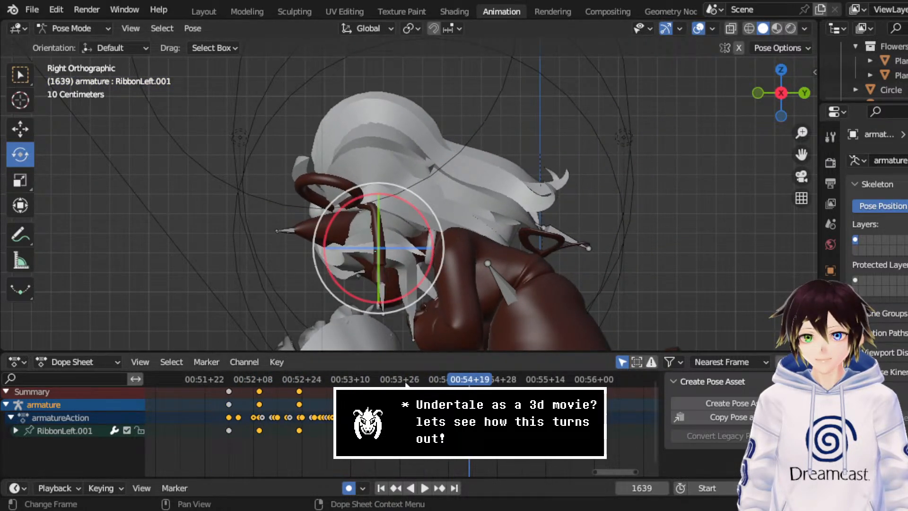
- Stop the playback at frame 1622 and rotate the RibbonLeft.001 bone slightly backward toward the chest
key(space)
key(space)
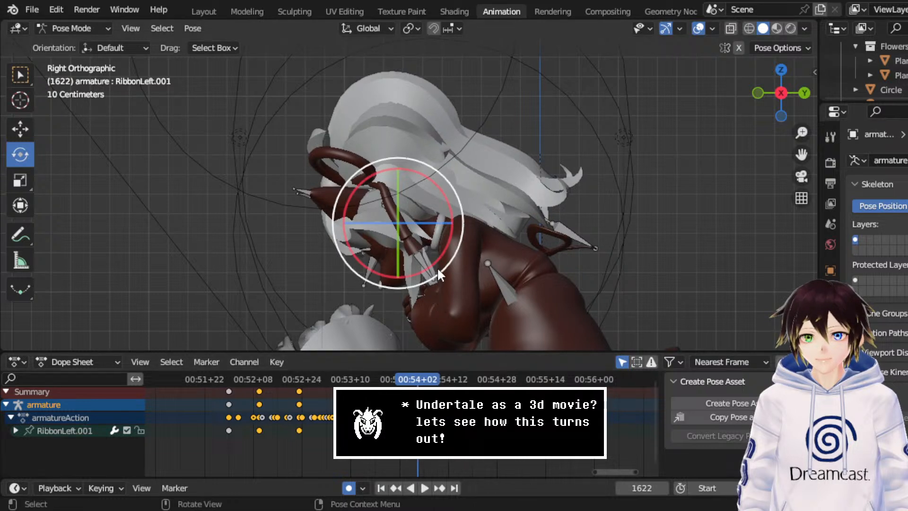
drag(437, 267, 457, 261)
- Advance to frame 1638 and rotate the RibbonLeft.001 bone slightly forward so the ribbon hangs vertically
key(space)
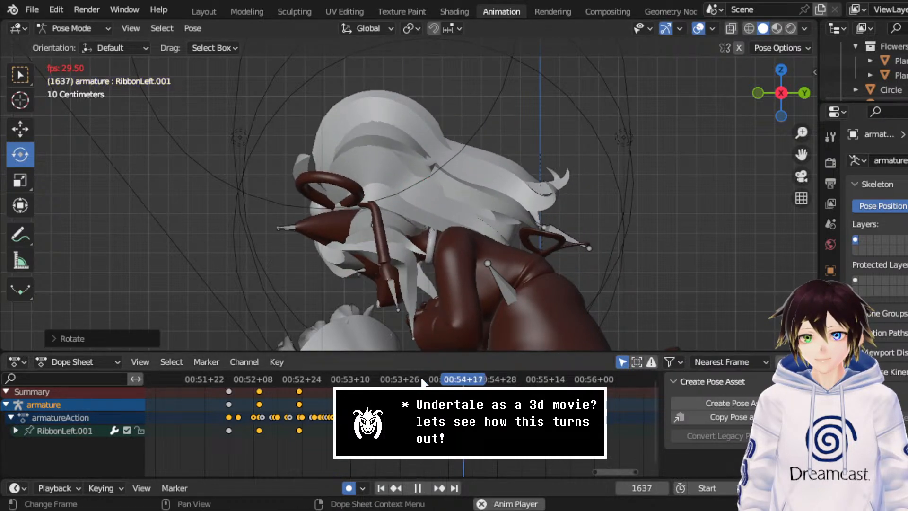
key(space)
click(468, 380)
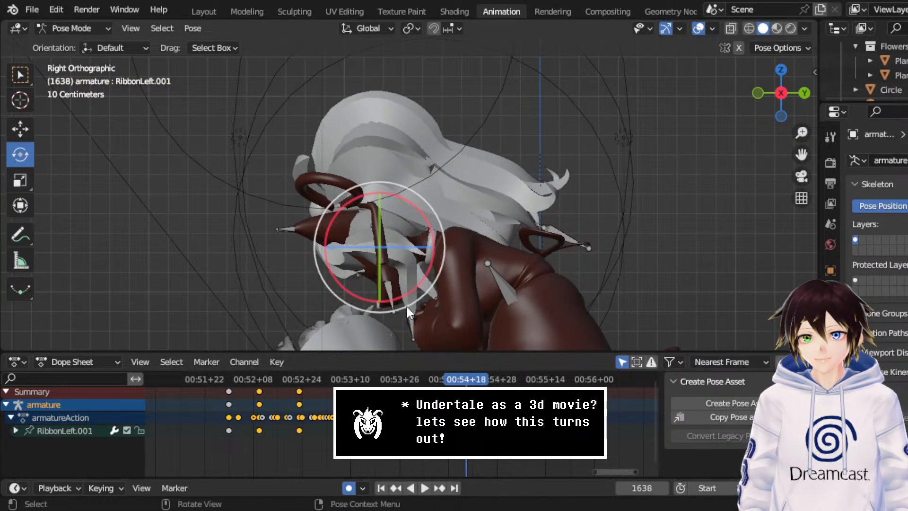
drag(435, 275, 428, 290)
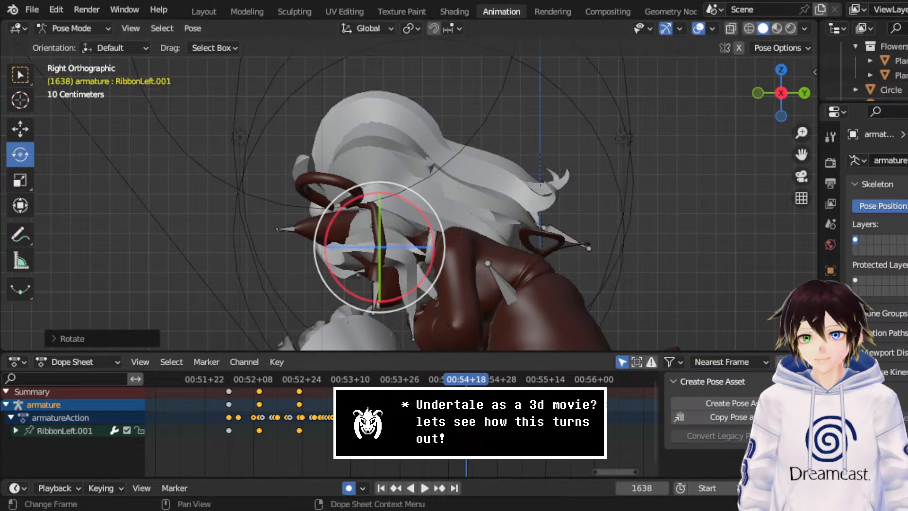
- Set the handle type of the new ribbon keyframes after frame 1560 to Automatic, replay the swings and save the file
right_click(249, 389)
mouse_move(223, 377)
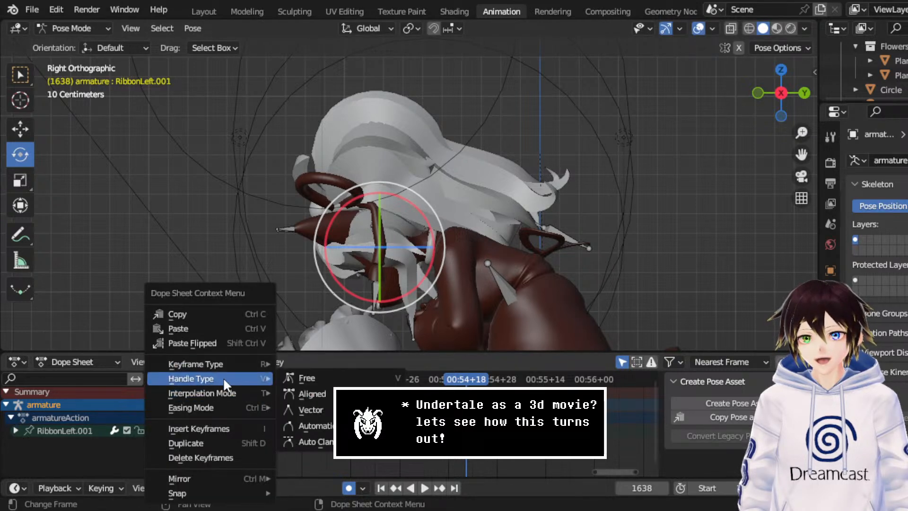
click(327, 424)
click(237, 374)
key(space)
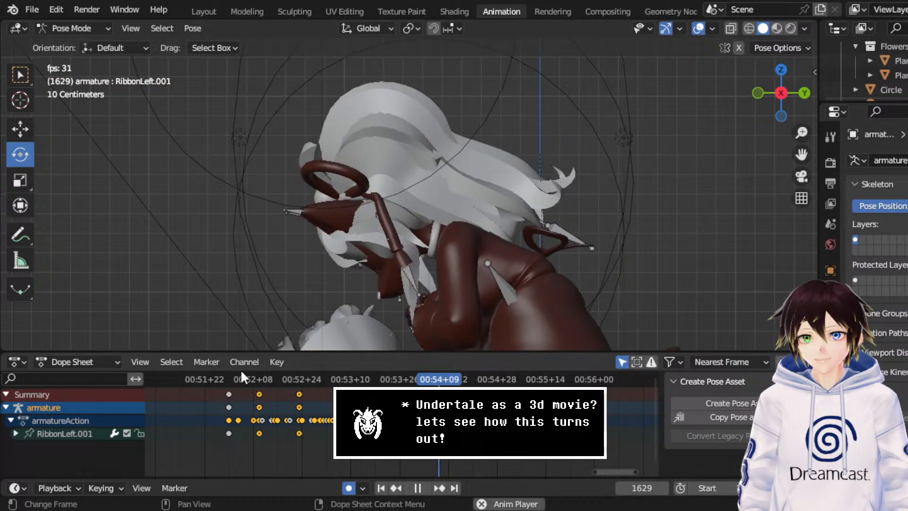
key(space)
key(ctrl+s)
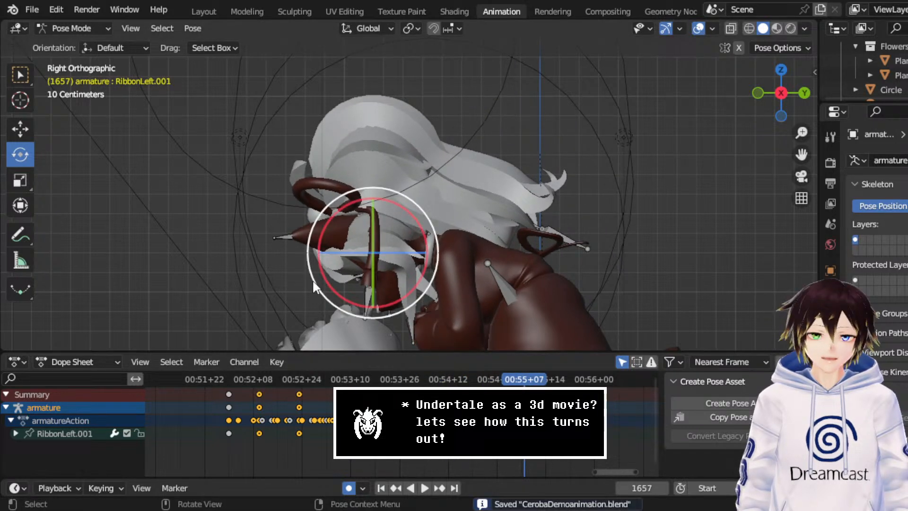
- Hide the viewport overlays and view the pose at frame 1657 from the front side
middle_drag(312, 279, 511, 160)
click(699, 28)
middle_drag(648, 108, 650, 168)
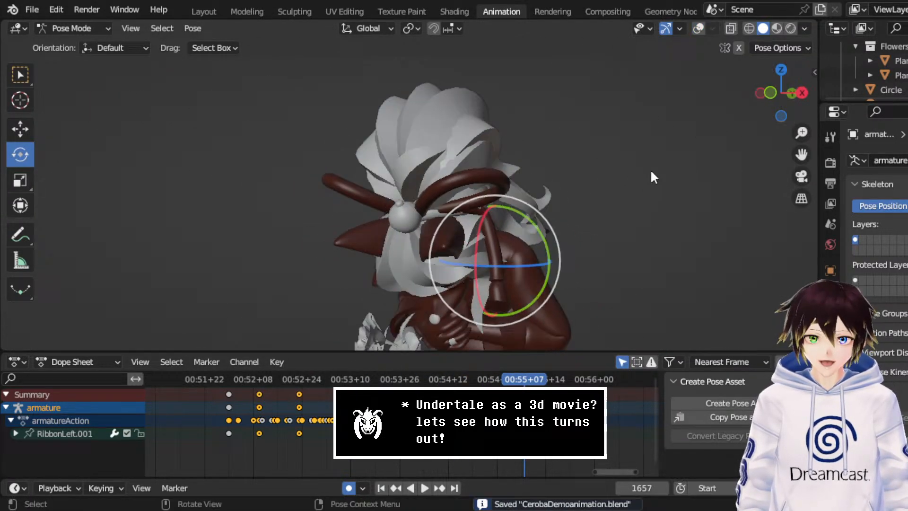
- Switch to the Modeling workspace in Object Mode and hide the viewport overlays there
click(247, 12)
click(69, 28)
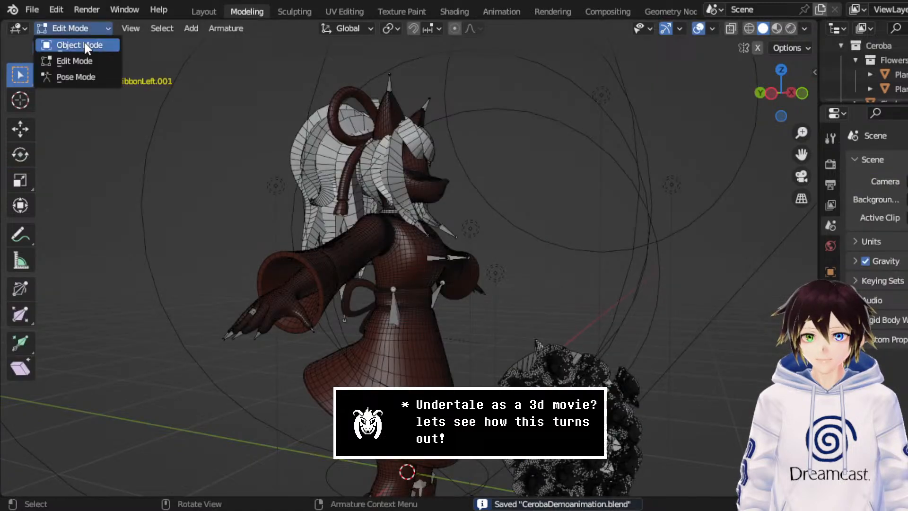
click(80, 46)
middle_drag(396, 171, 805, 89)
click(698, 28)
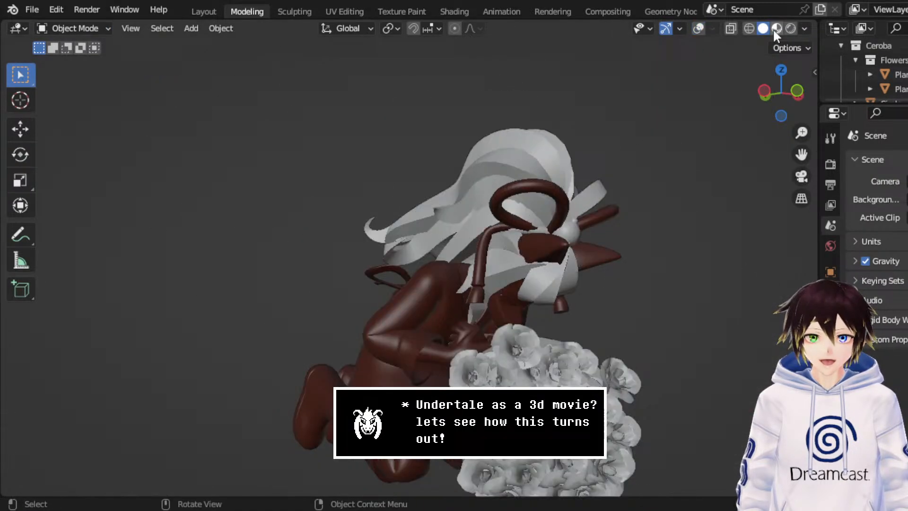
- Save the file and play the animation with the character seen from the side
drag(801, 154, 754, 152)
key(ctrl+s)
key(space)
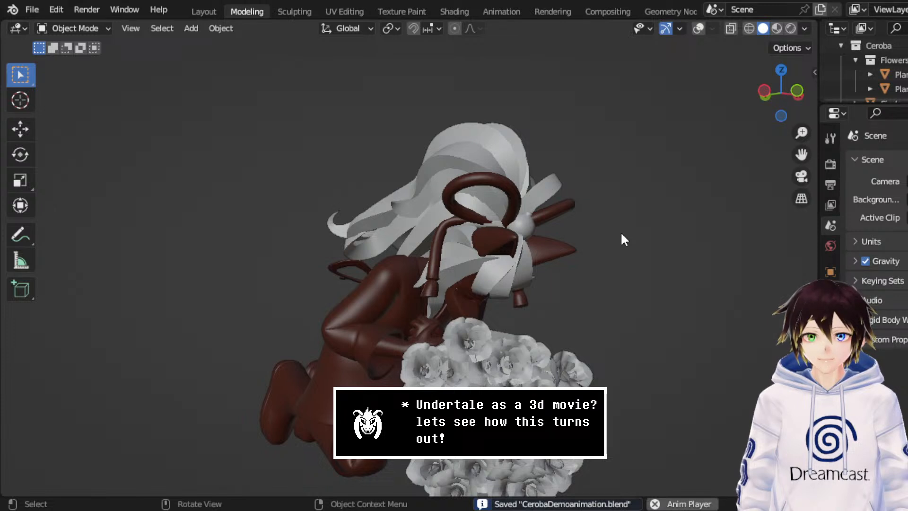
key(space)
key(space)
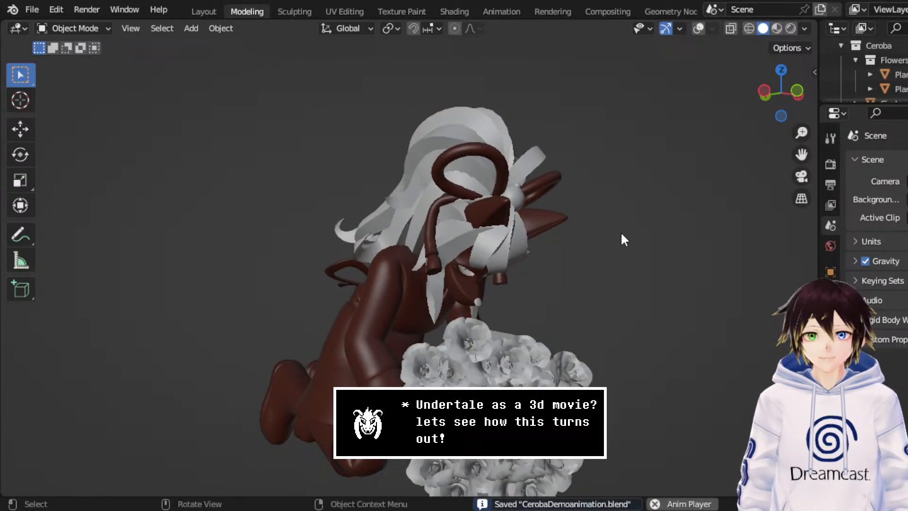
- Examine the ribbon swings during playback from the front and from the character's left side
middle_drag(626, 222, 571, 217)
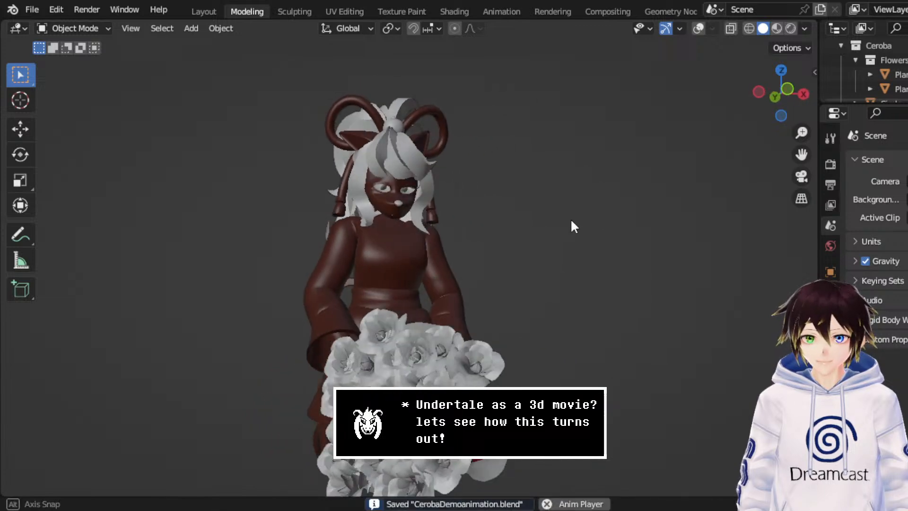
drag(801, 154, 825, 163)
scroll(587, 245, up, 1)
middle_drag(566, 245, 515, 222)
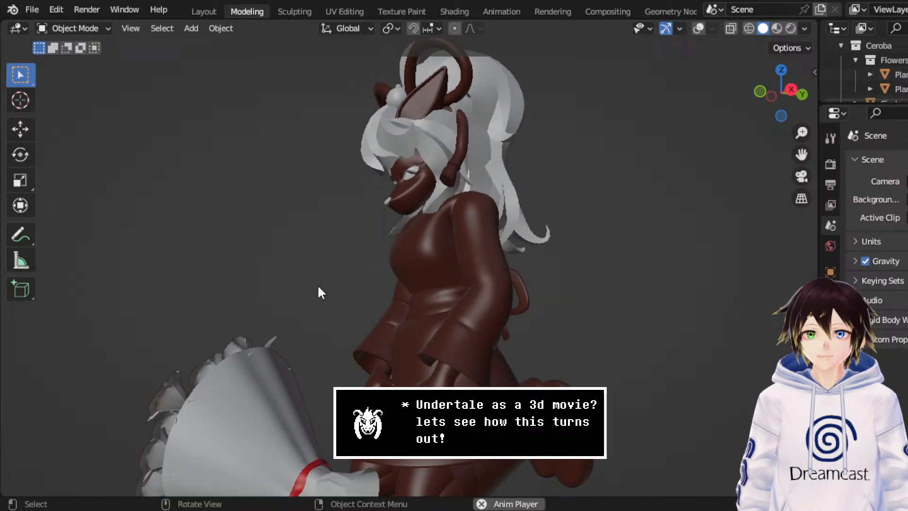
middle_drag(318, 289, 434, 295)
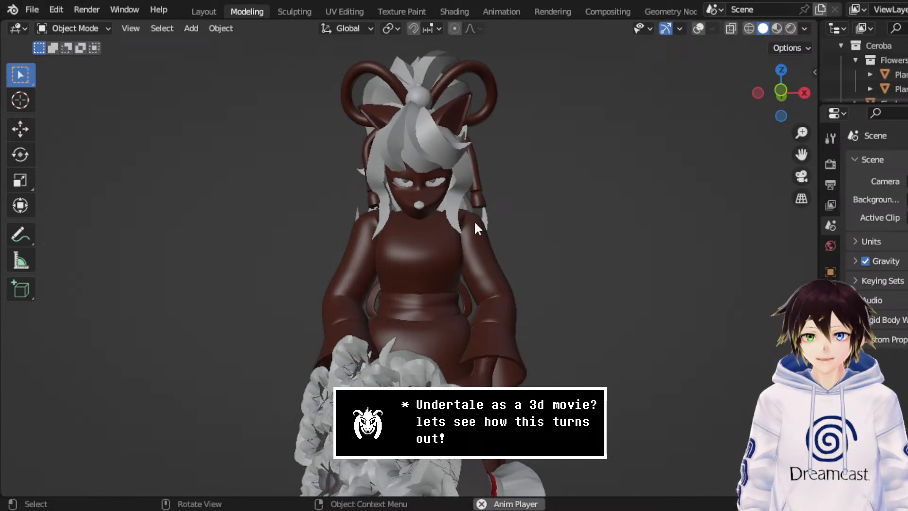
- Show the viewport overlays, put the armature in Pose Mode and return to the Animation workspace
click(699, 29)
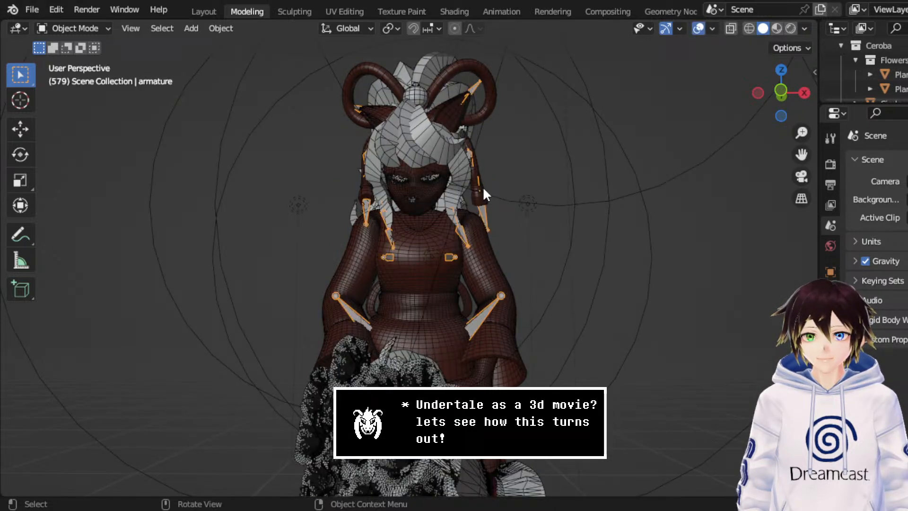
middle_drag(499, 180, 438, 163)
click(73, 28)
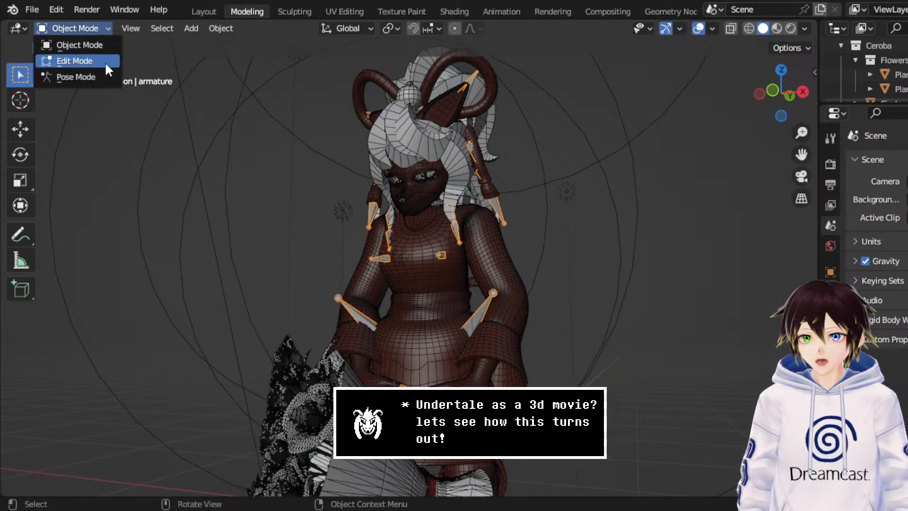
click(95, 76)
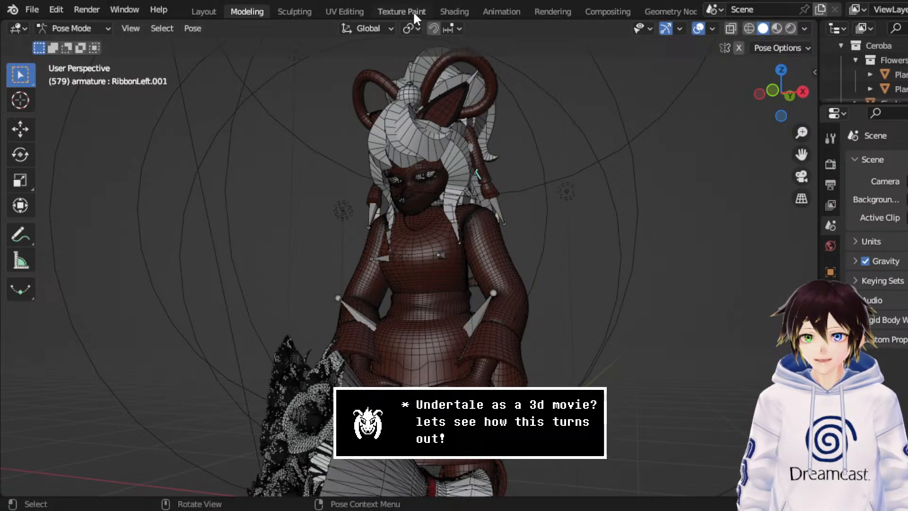
click(500, 12)
- Replay the animation from about the 11-second mark and examine the left ribbon's swing up close from the front
scroll(287, 425, down, 10)
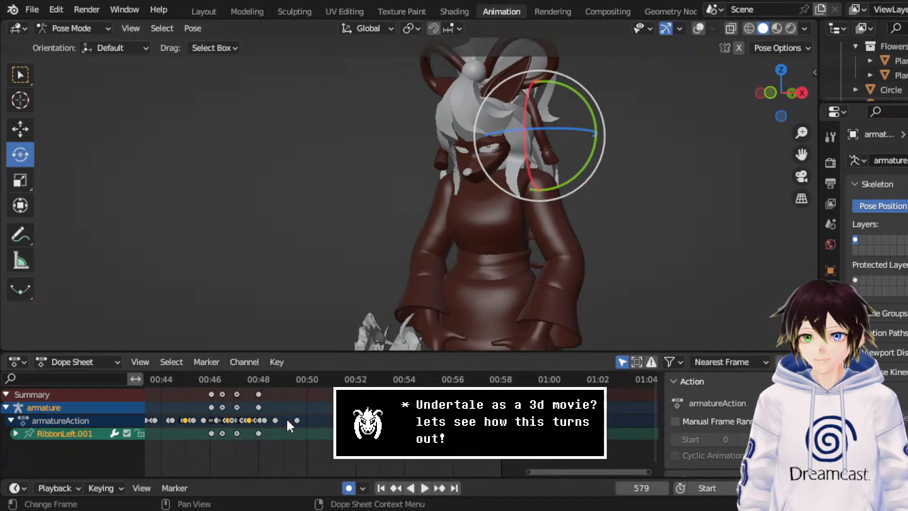
scroll(402, 425, up, 2)
middle_drag(550, 150, 583, 155)
scroll(584, 154, up, 2)
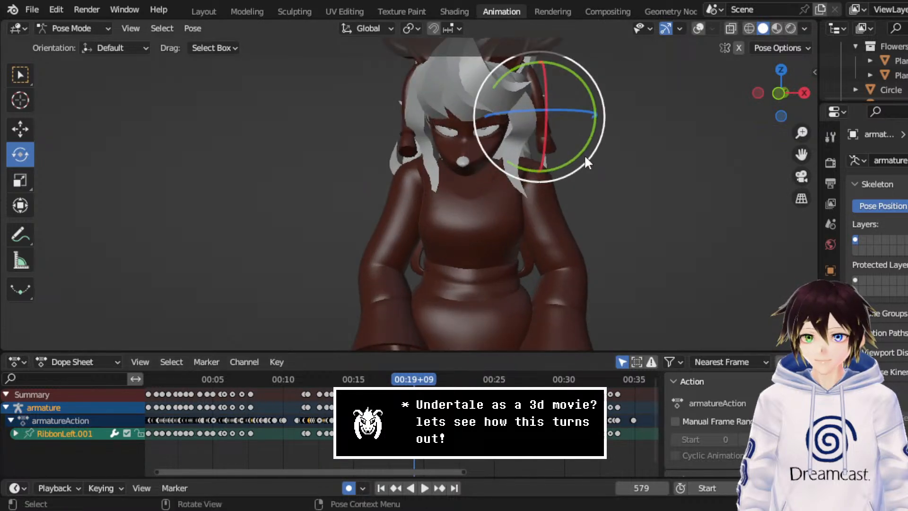
drag(801, 154, 751, 171)
scroll(565, 225, up, 3)
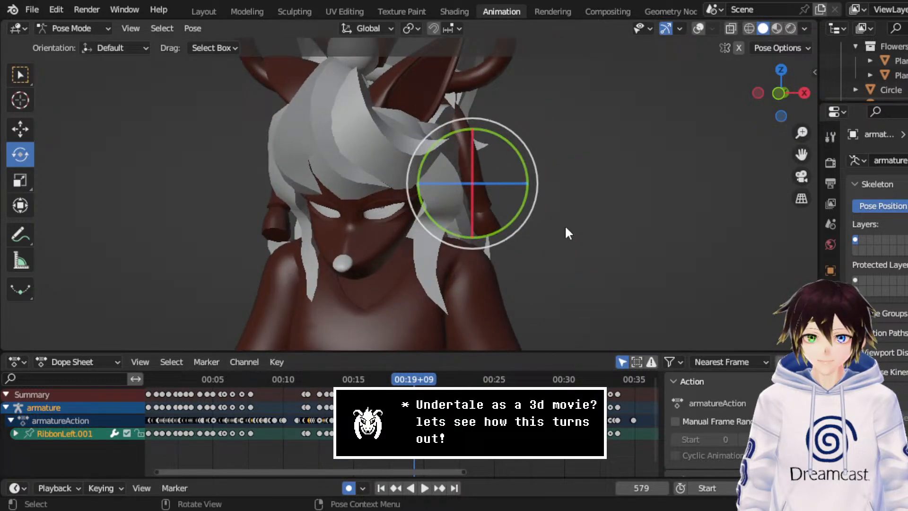
mouse_move(565, 225)
middle_down()
mouse_move(583, 211)
mouse_move(574, 210)
middle_up()
key(space)
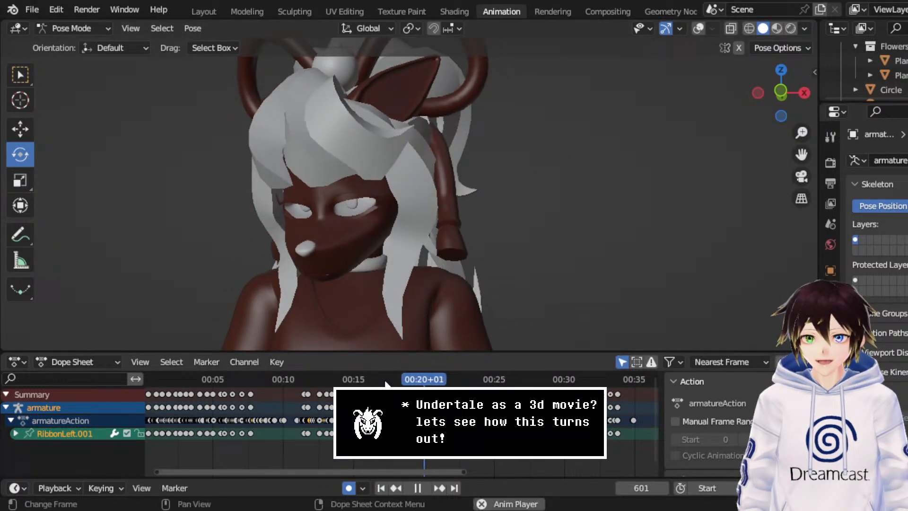
click(304, 384)
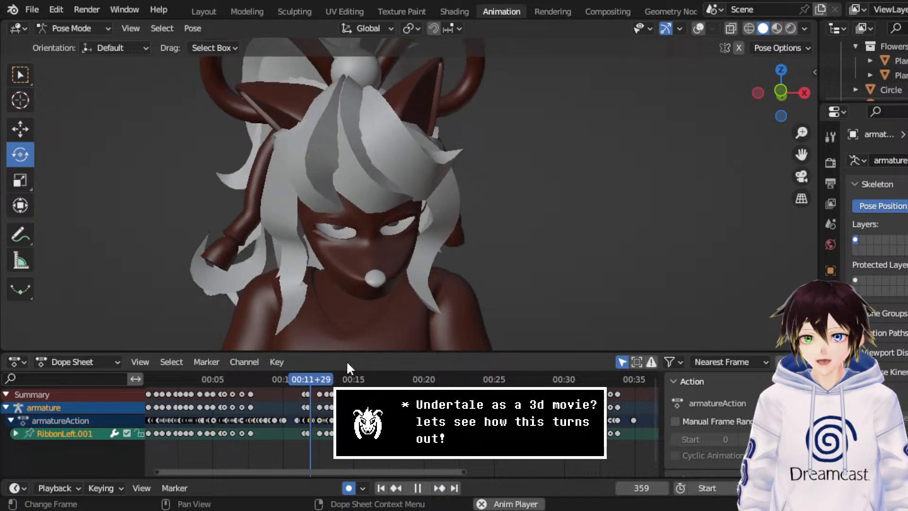
key(space)
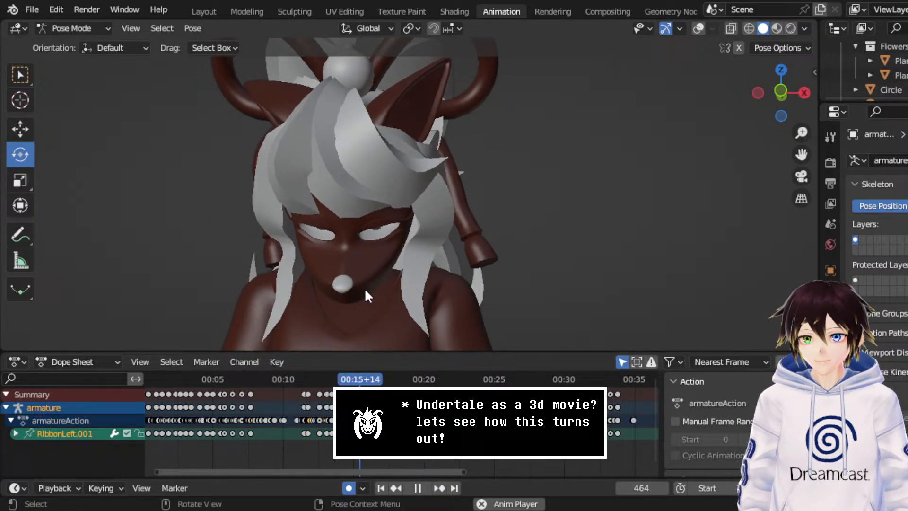
key(space)
- Go to frame 458 and rotate the RibbonLeft.001 bone inward so the ribbon hangs closer to the head
scroll(402, 426, up, 3)
scroll(396, 414, up, 6)
middle_drag(285, 413, 381, 412)
scroll(401, 411, up, 8)
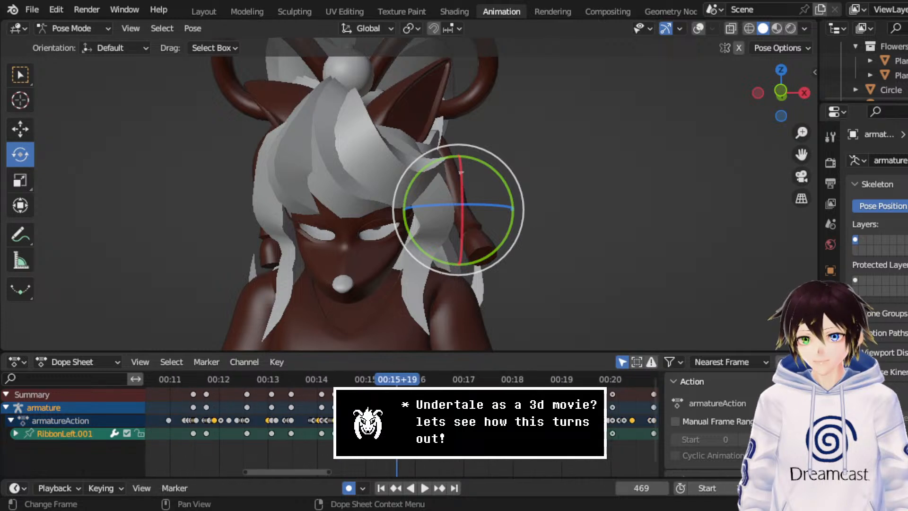
key(space)
drag(391, 378, 368, 382)
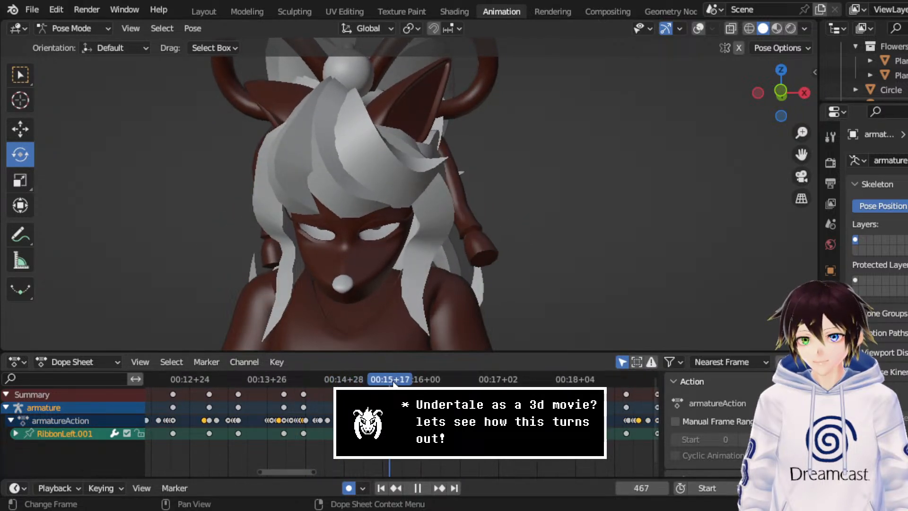
key(space)
drag(510, 174, 514, 200)
mouse_move(511, 201)
middle_down()
mouse_move(436, 205)
mouse_move(511, 204)
middle_up()
drag(394, 379, 368, 381)
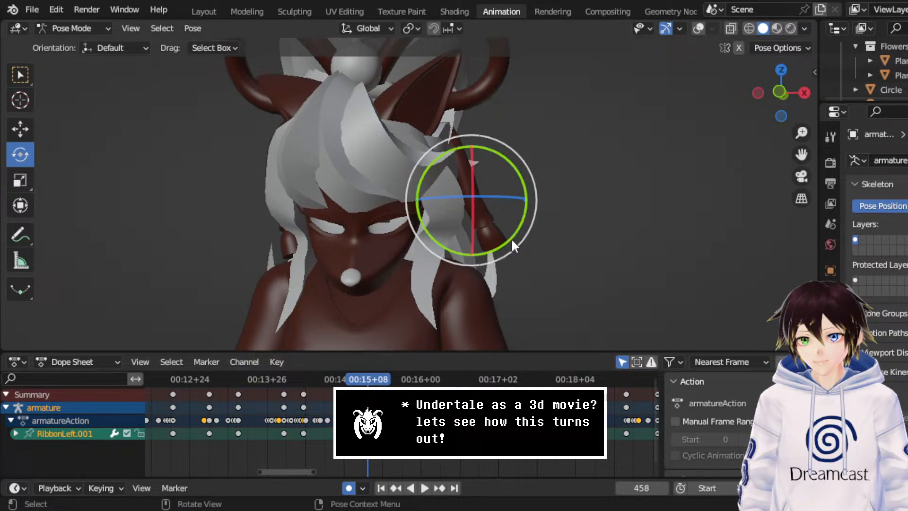
drag(510, 237, 508, 252)
- Replay the corrected ribbon swing around frames 458 to 528 and check it from the front and the character's left side
drag(370, 378, 298, 381)
key(space)
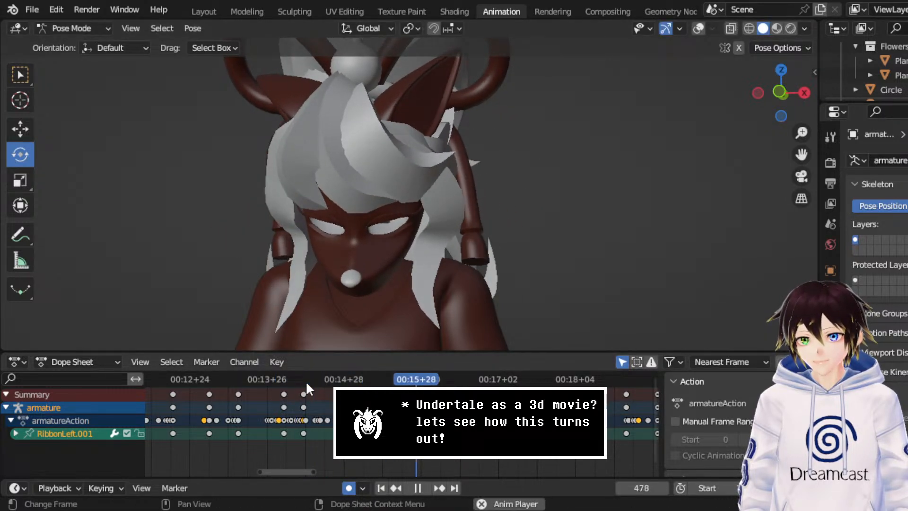
key(space)
drag(479, 380, 442, 384)
middle_drag(520, 184, 547, 194)
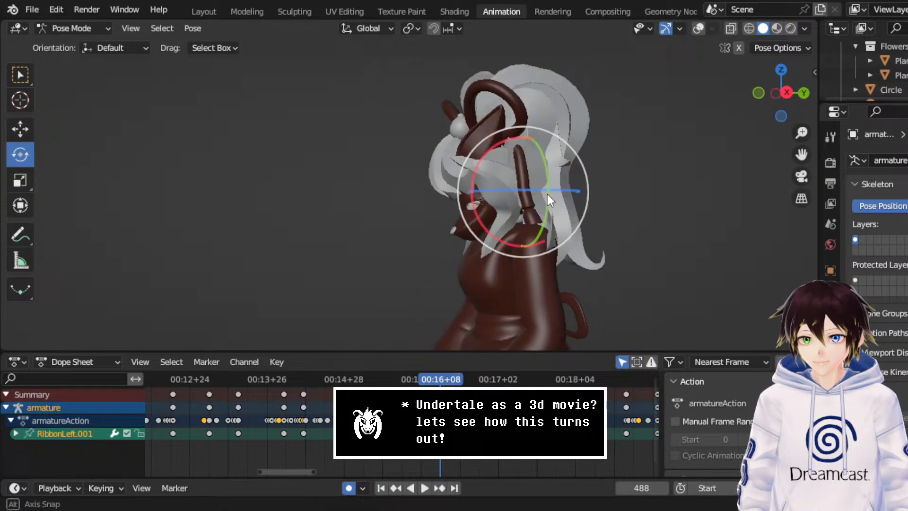
key(space)
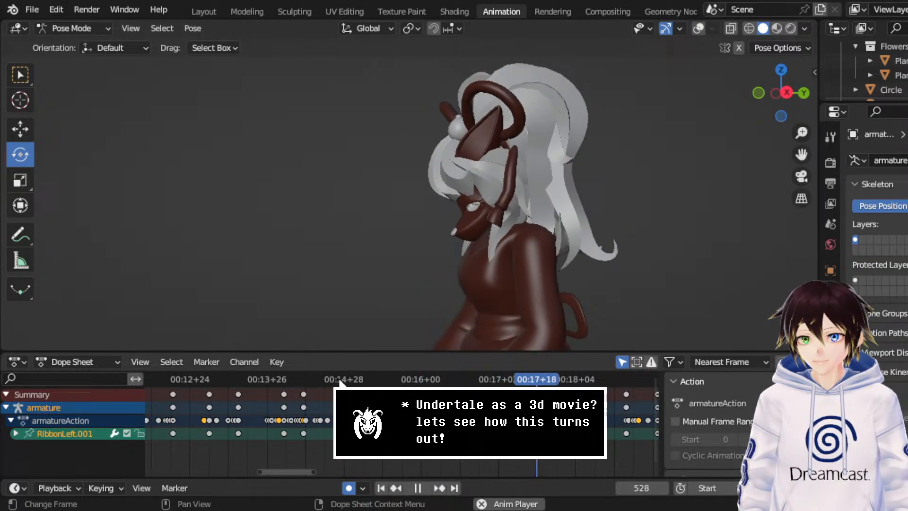
- Switch the armature to Object Mode, view the character from the front during playback and save the file
click(96, 27)
click(94, 49)
middle_drag(428, 244, 563, 221)
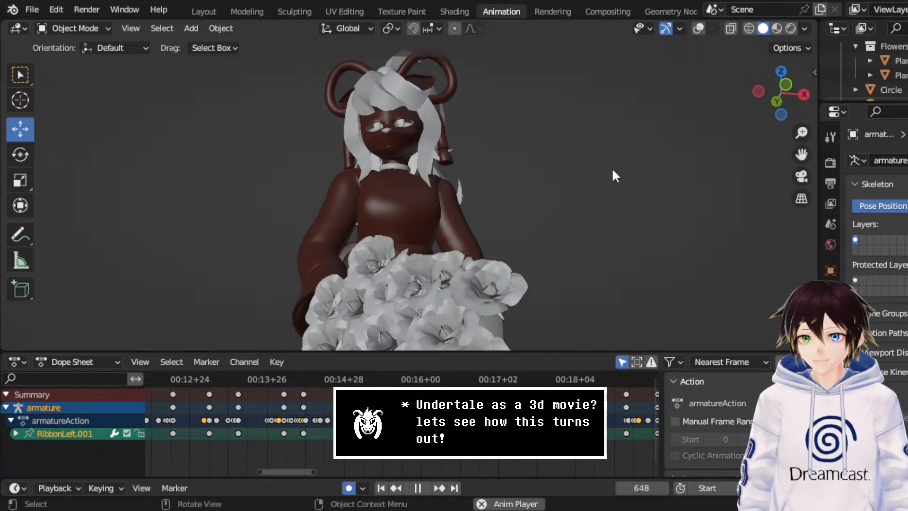
key(ctrl+s)
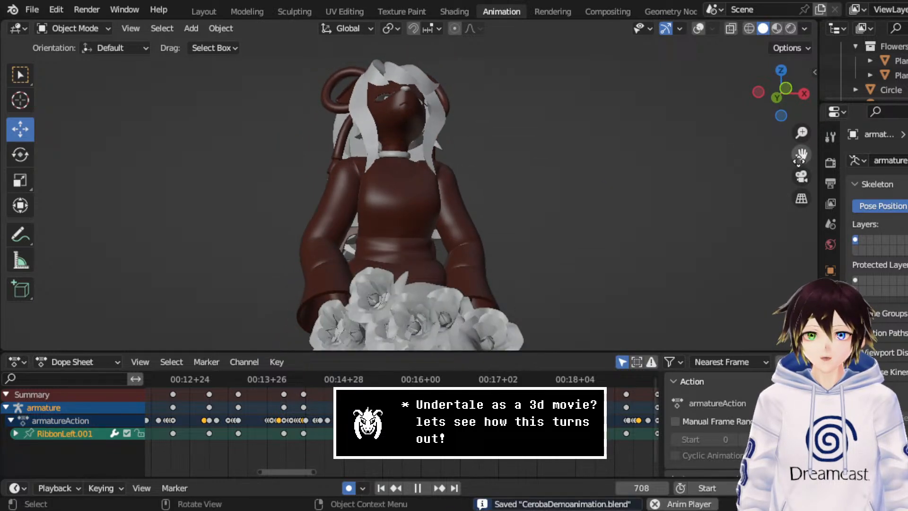
- Review the rest of the animation from the front and side, saving the file during playback
middle_drag(583, 146, 489, 200)
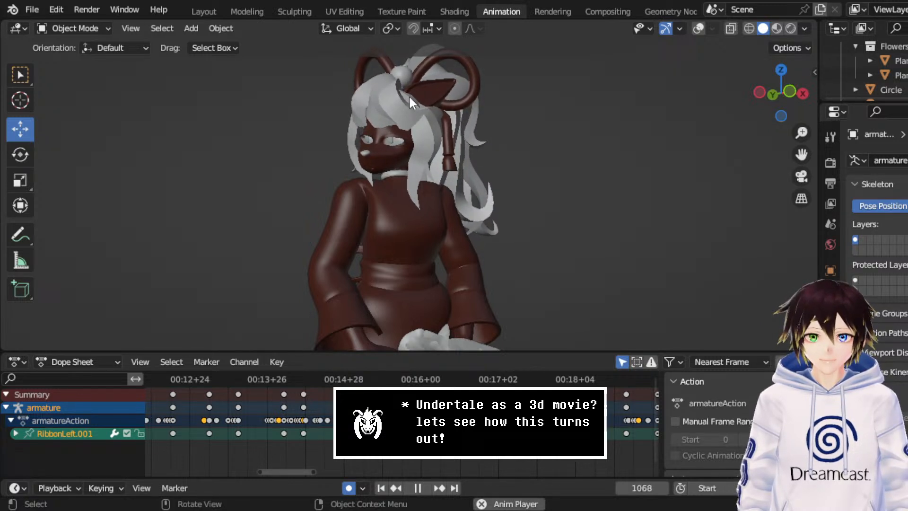
drag(802, 155, 832, 158)
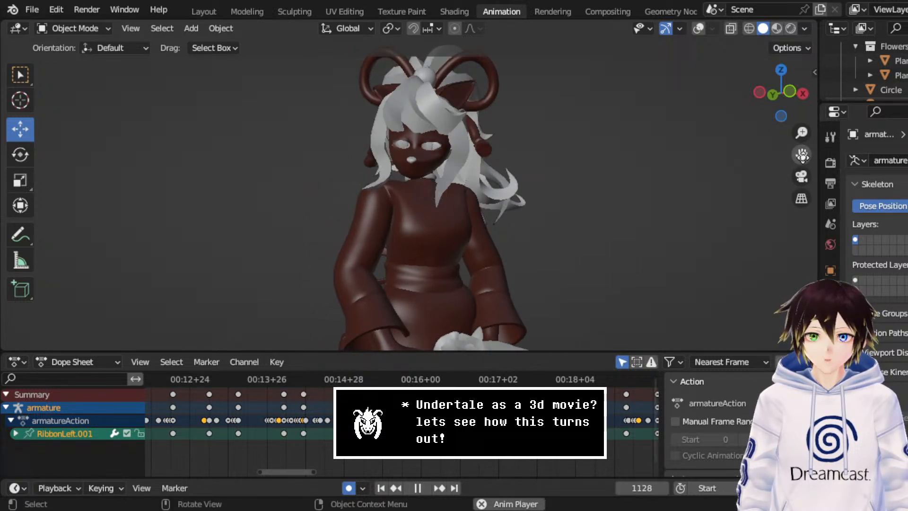
middle_drag(560, 199, 534, 190)
key(ctrl+s)
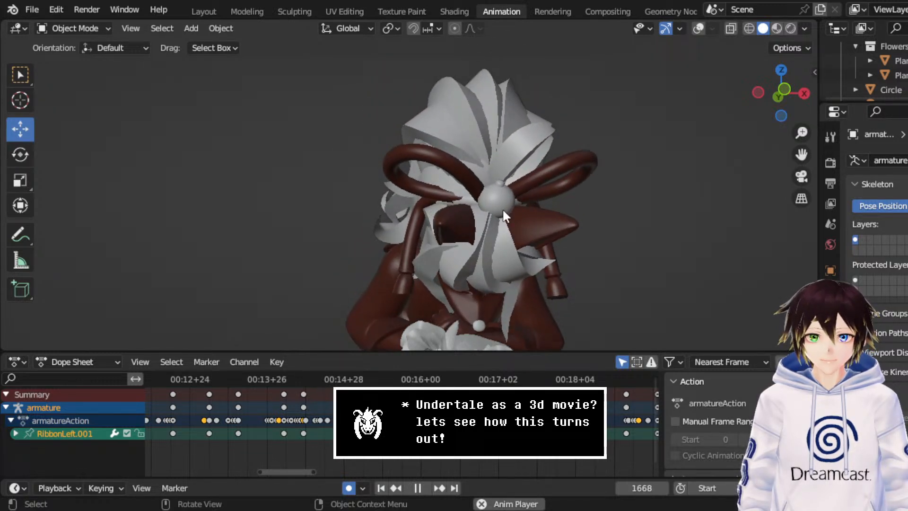
middle_drag(503, 208, 561, 212)
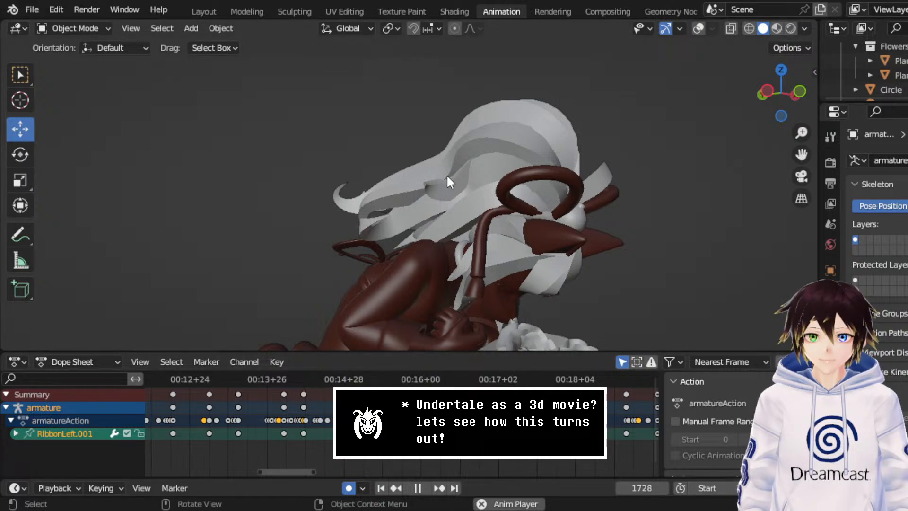
key(ctrl+s)
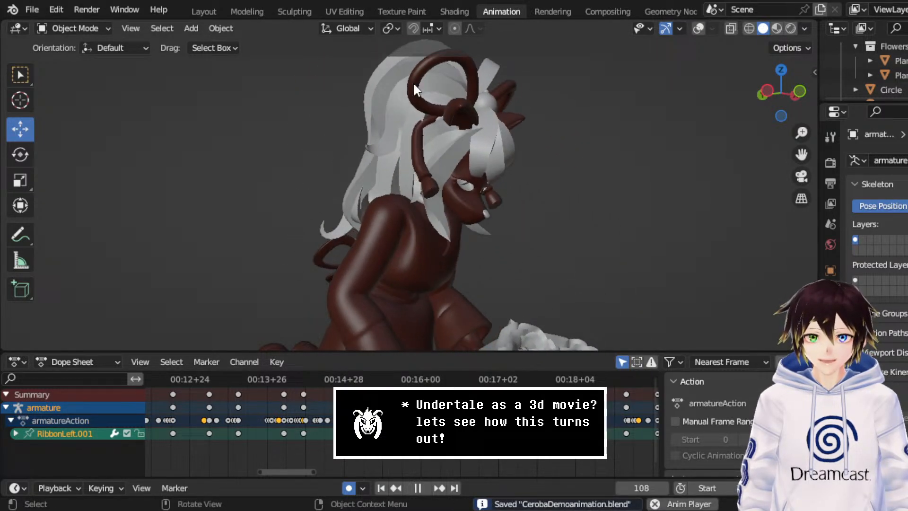
- Review the looping animation from the front, pause it at frame 973 to save the file, and resume playback
middle_drag(413, 81, 287, 104)
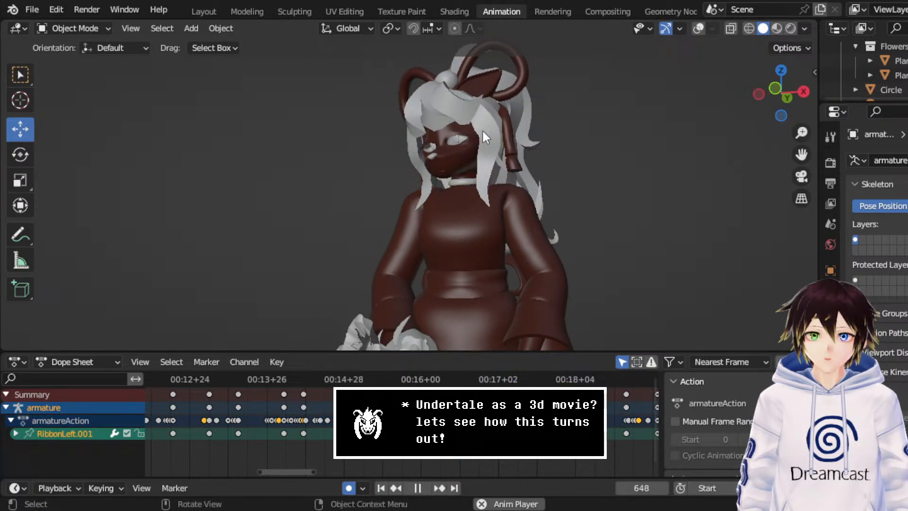
middle_drag(478, 130, 511, 132)
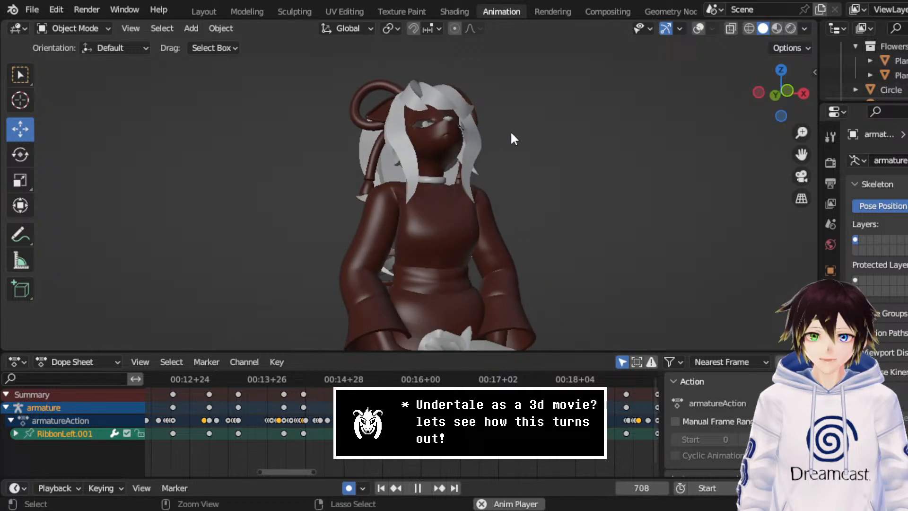
key(ctrl+s)
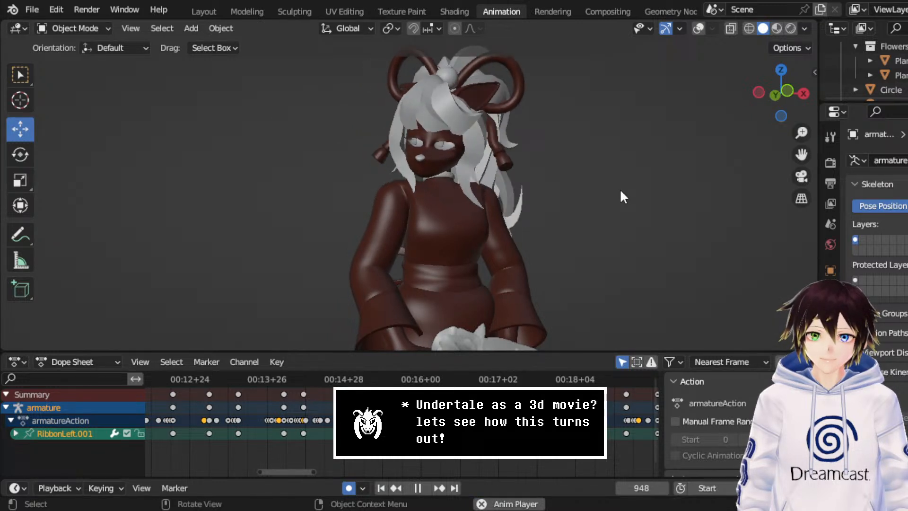
key(space)
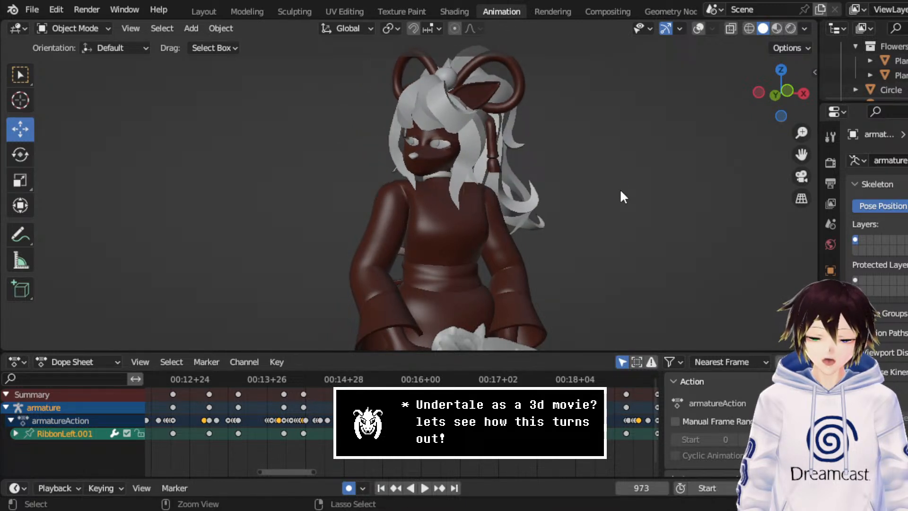
key(ctrl+s)
key(space)
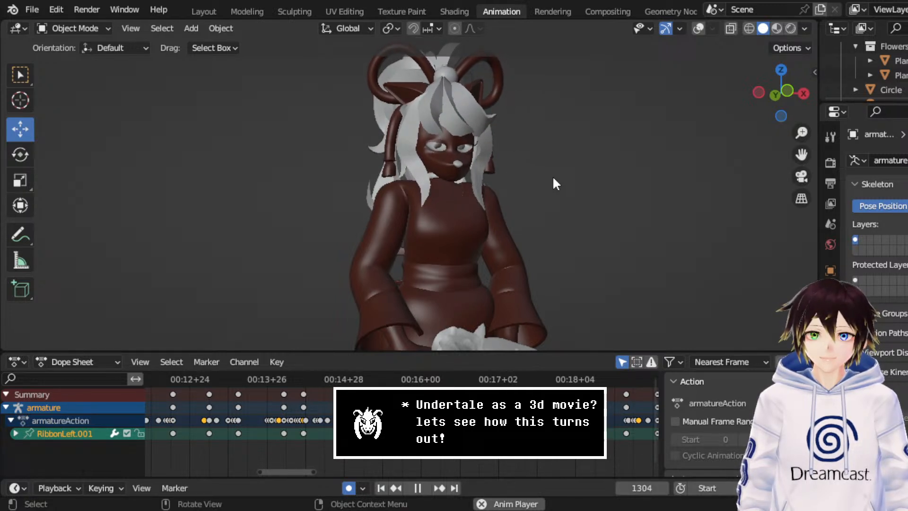
- Pause at frame 1311, save the file and play on with the lower body and flower bouquet in side view
key(space)
key(ctrl+s)
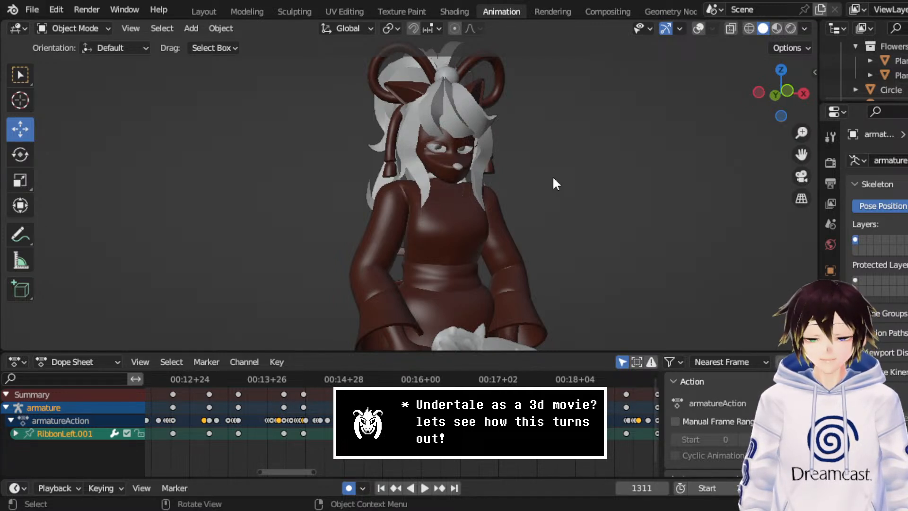
drag(803, 154, 785, 14)
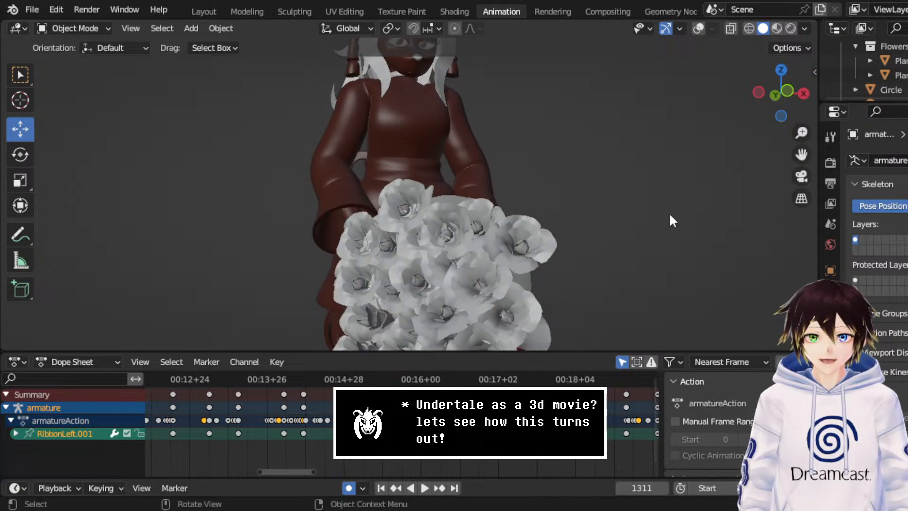
middle_drag(390, 213, 424, 210)
key(space)
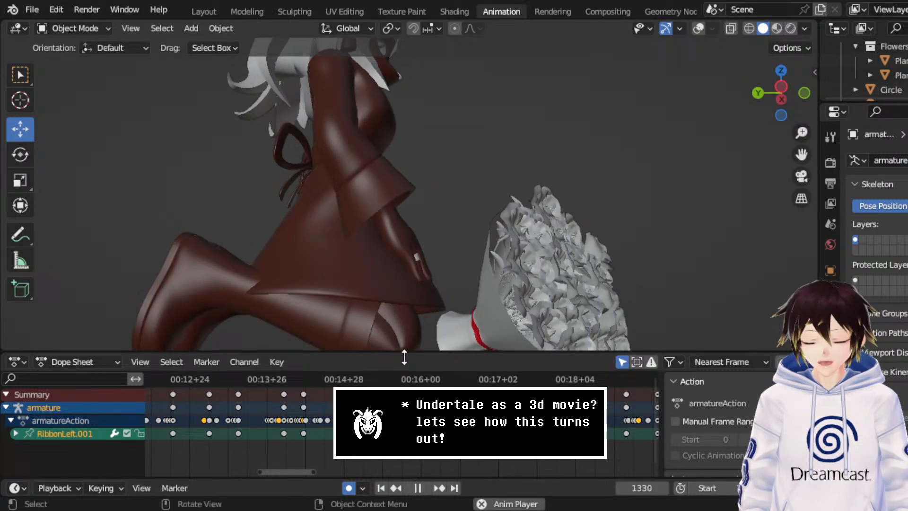
- Pause the playback at frame 1558, turn the viewport overlays back on and switch the armature to Pose Mode
scroll(403, 420, down, 20)
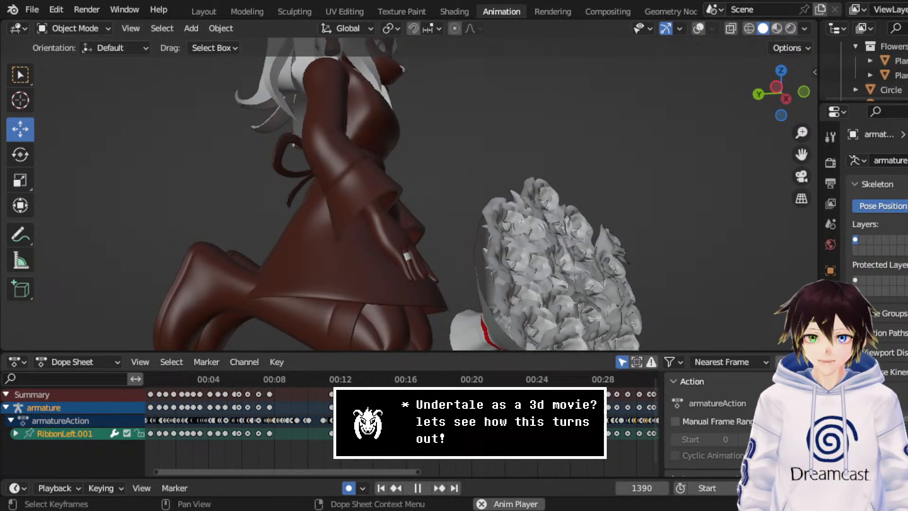
middle_drag(487, 258, 467, 253)
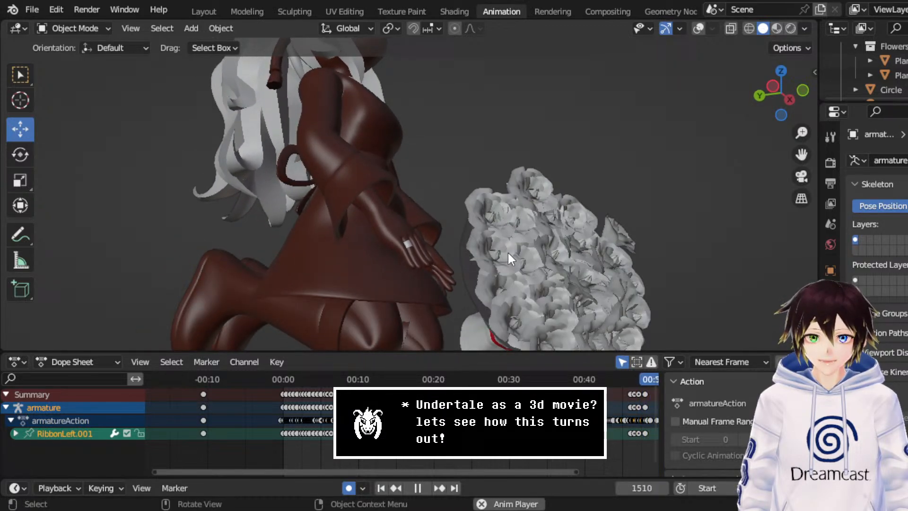
key(space)
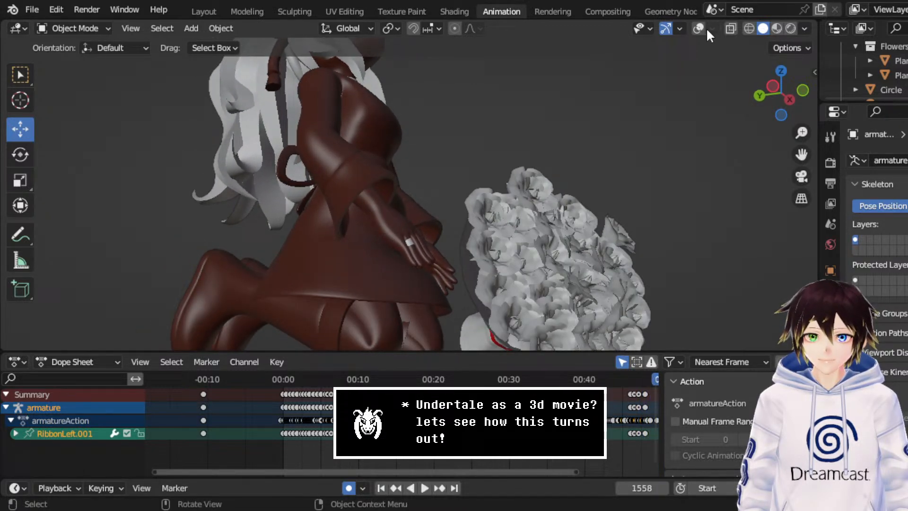
click(700, 28)
click(75, 29)
click(82, 84)
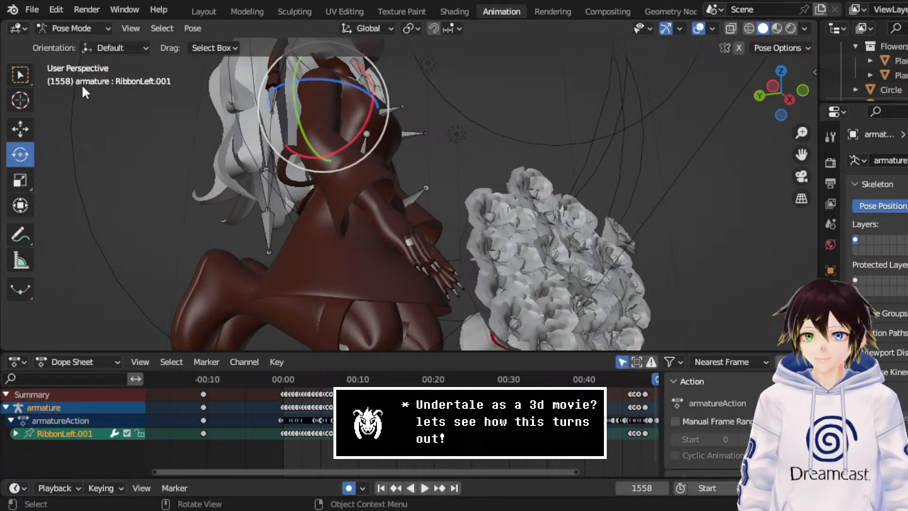
- Select the right and left upper arm bones together and rotate them slightly at frame 1560
middle_drag(82, 83, 320, 119)
click(320, 120)
middle_drag(416, 138, 399, 190)
middle_drag(549, 422, 319, 425)
scroll(320, 424, up, 3)
scroll(416, 424, up, 12)
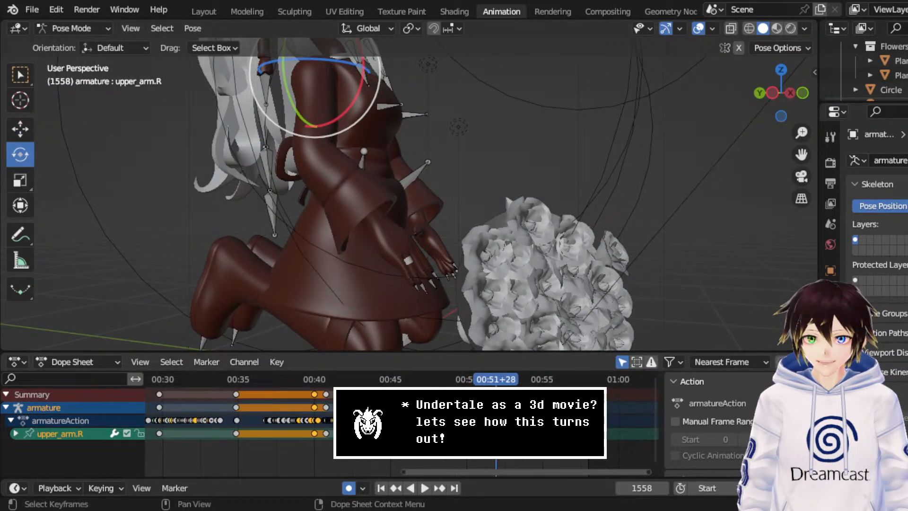
middle_drag(430, 424, 341, 424)
scroll(401, 425, up, 3)
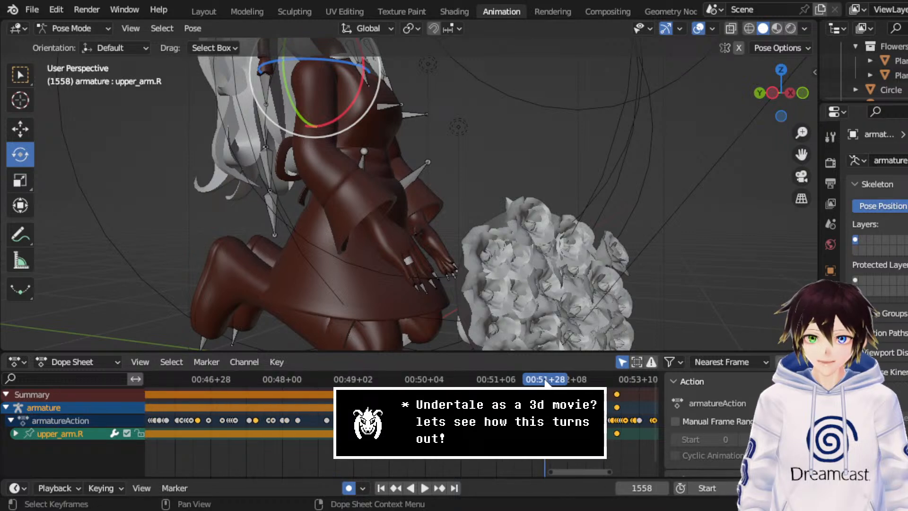
key(space)
key(space)
middle_drag(293, 222, 512, 187)
click(515, 100)
middle_drag(513, 95, 485, 180)
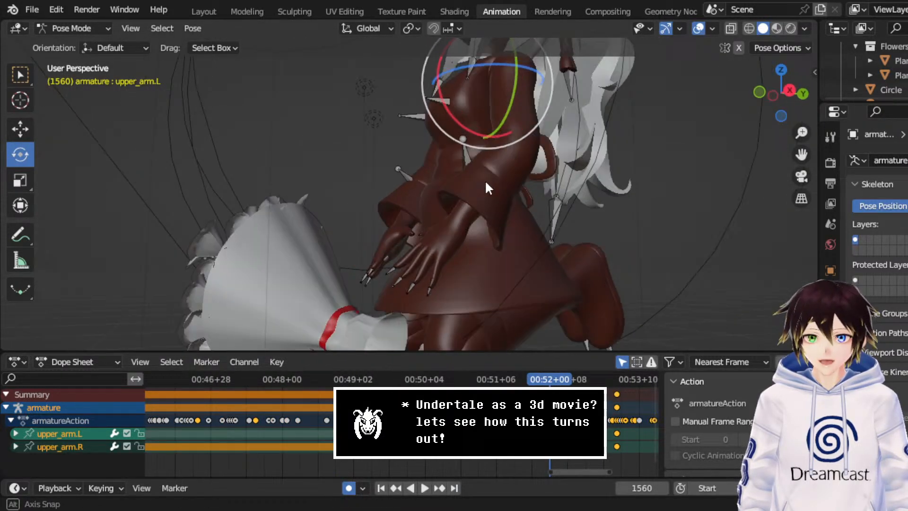
drag(466, 124, 476, 137)
- Rotate the right hand bone at frame 1560 to adjust how the hand rests on the lap
middle_drag(477, 138, 320, 269)
click(330, 275)
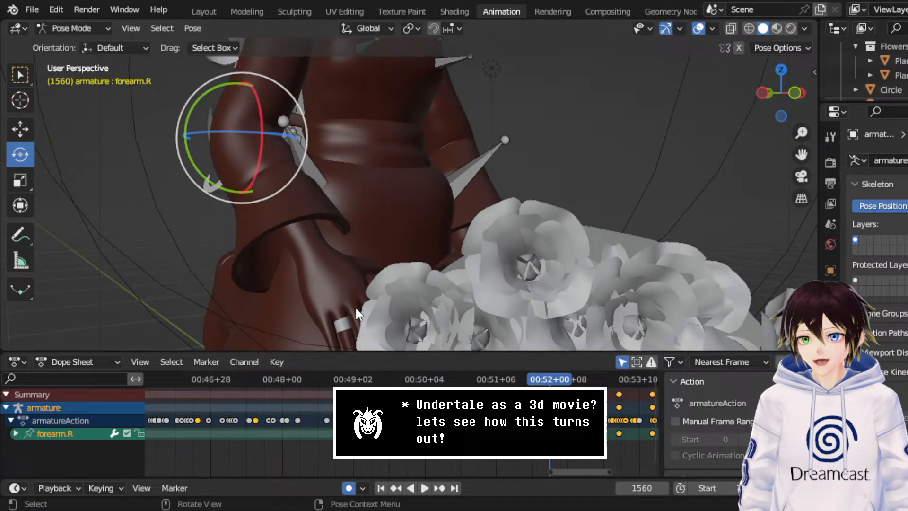
click(327, 270)
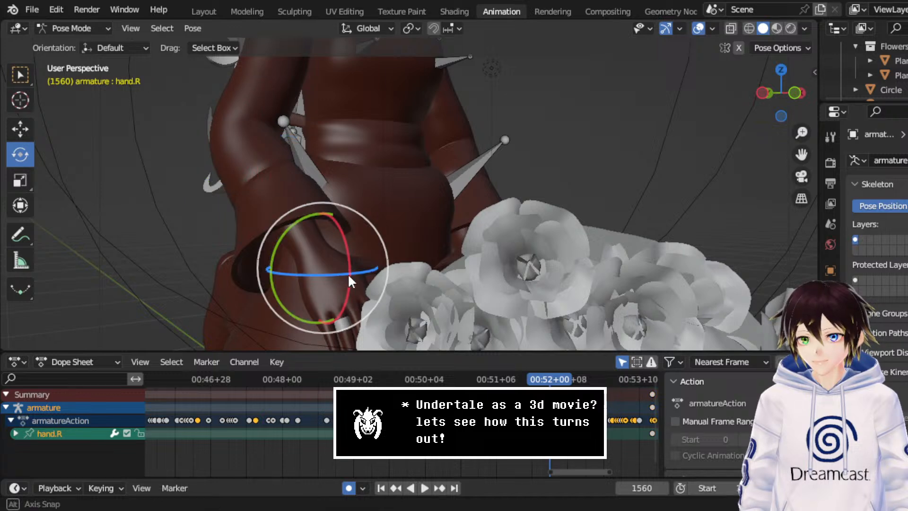
key(r)
key(r)
click(329, 254)
mouse_move(332, 251)
middle_down()
mouse_move(359, 256)
mouse_move(346, 260)
middle_up()
drag(384, 245, 383, 244)
- Rotate the left hand bone at frame 1560 with a trackball rotation and a further small correction
middle_drag(383, 244, 408, 248)
click(458, 256)
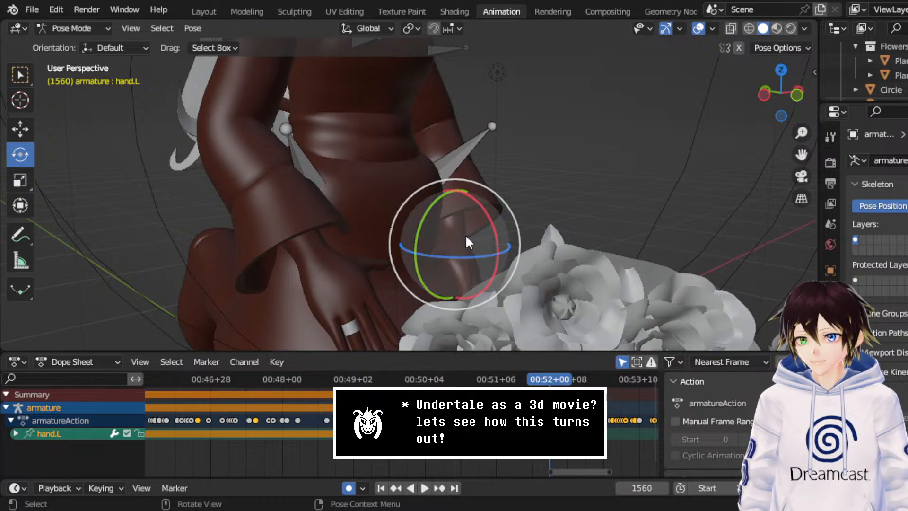
drag(465, 234, 475, 233)
middle_drag(475, 234, 489, 231)
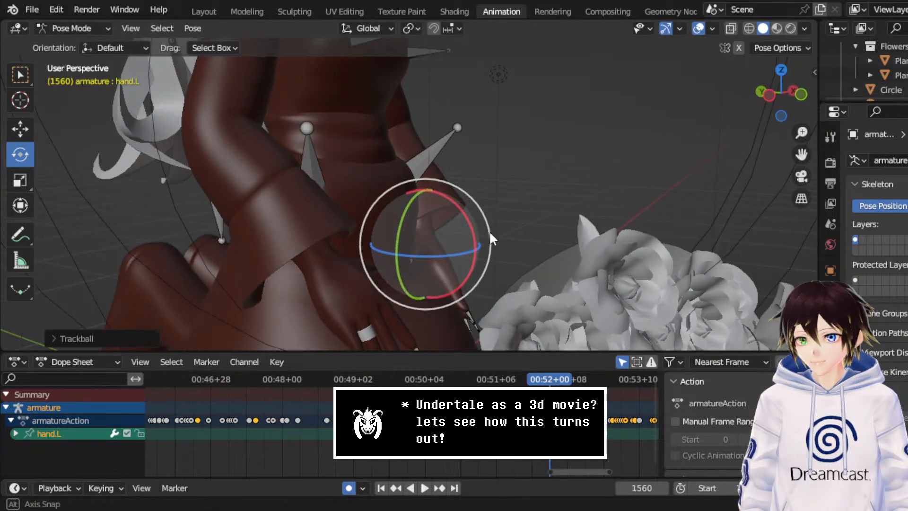
drag(475, 233, 438, 271)
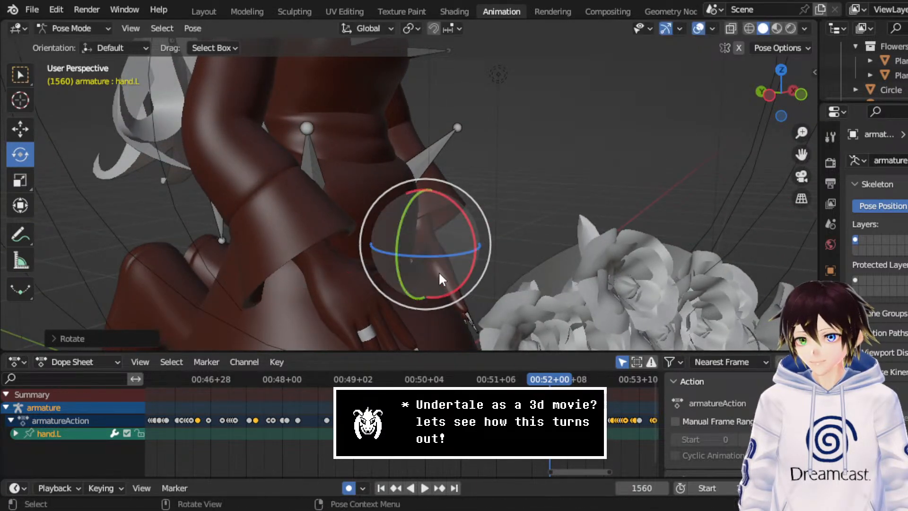
- Play the animation from frame 1254 to check the movement of both hands, pausing at frame 1594
scroll(296, 421, down, 4)
click(260, 377)
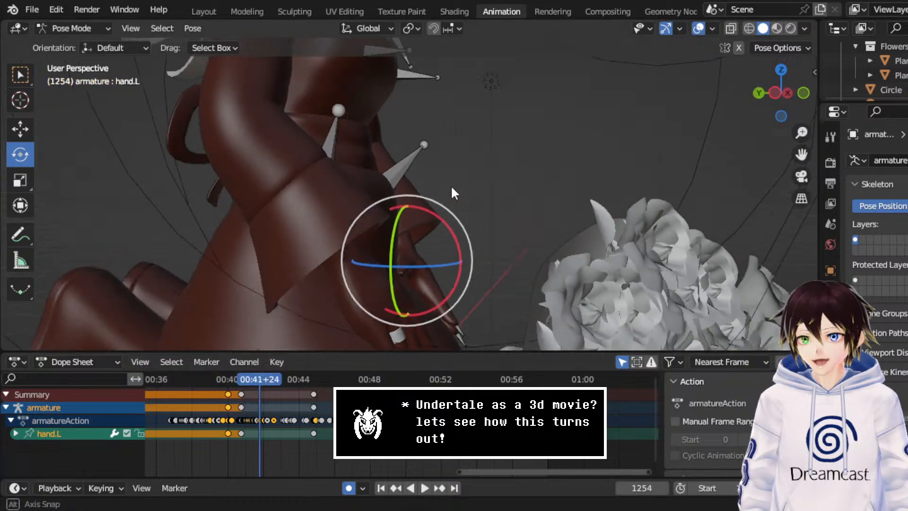
key(space)
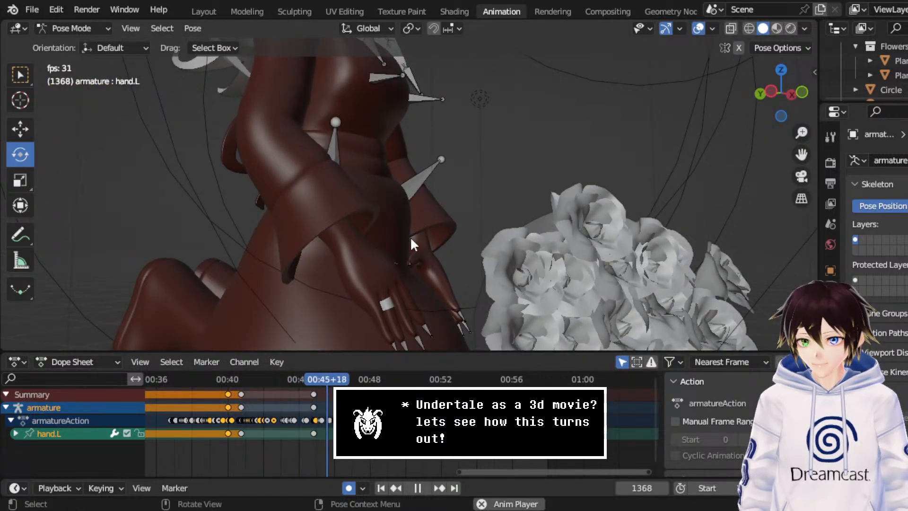
middle_drag(411, 242, 424, 245)
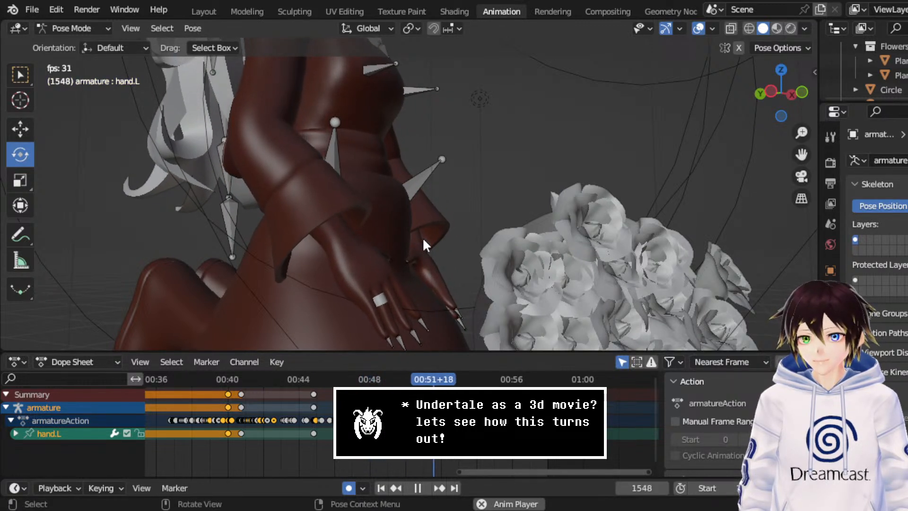
key(space)
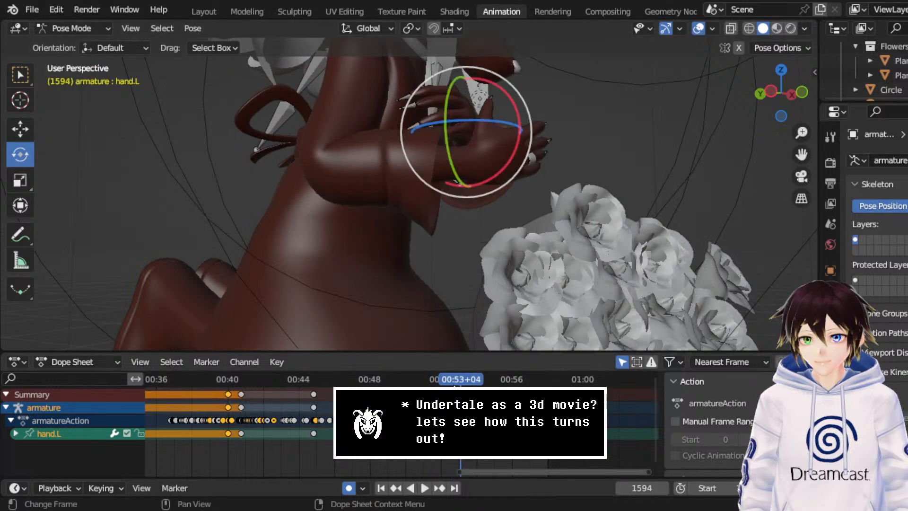
- Go back to frame 1571, select the right forearm bone and rotate it slightly a few frames further on
mouse_move(460, 382)
mouse_down()
mouse_move(438, 382)
mouse_move(448, 382)
mouse_up()
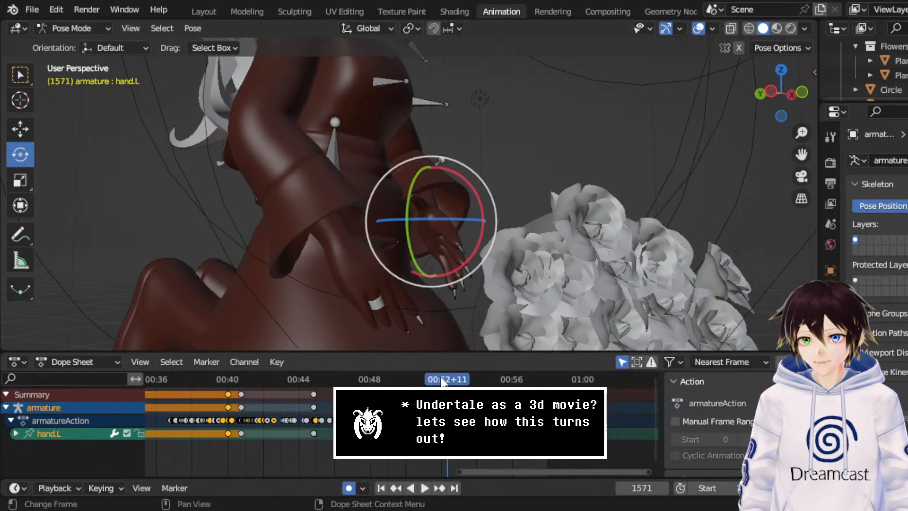
click(354, 251)
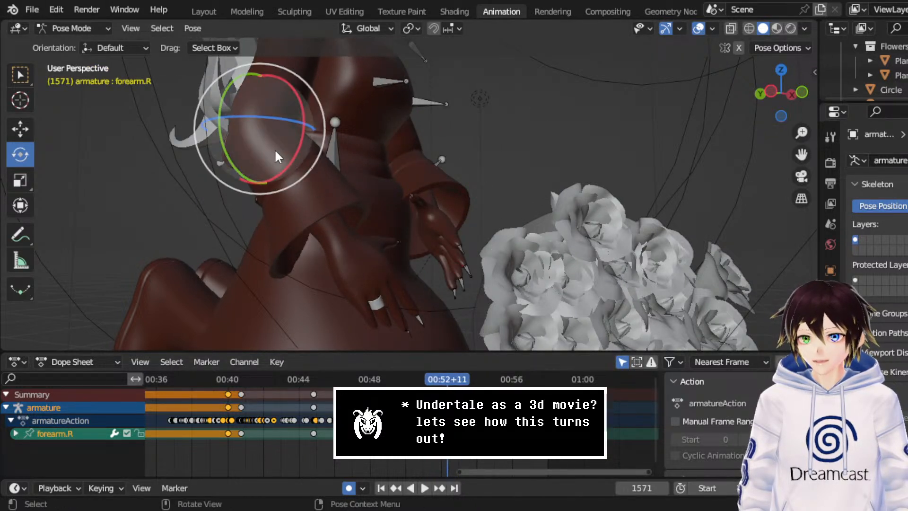
scroll(395, 416, up, 4)
scroll(395, 416, up, 4)
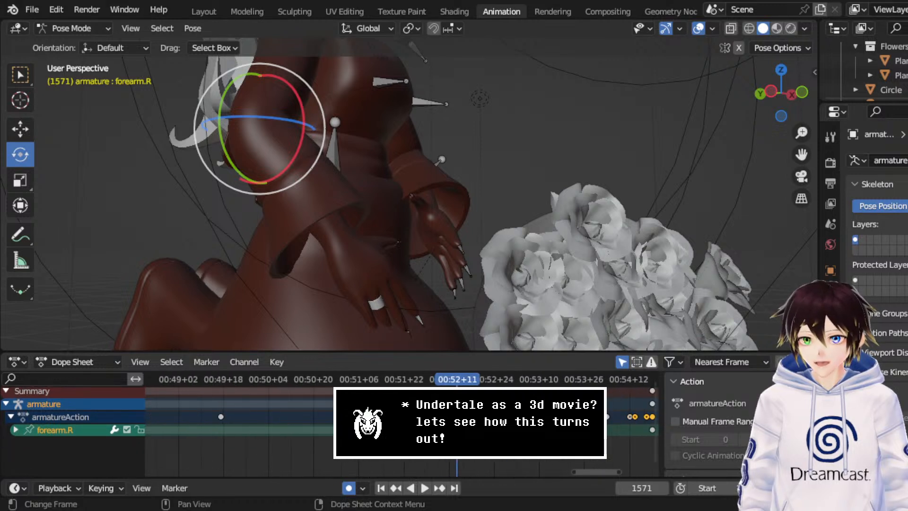
key(space)
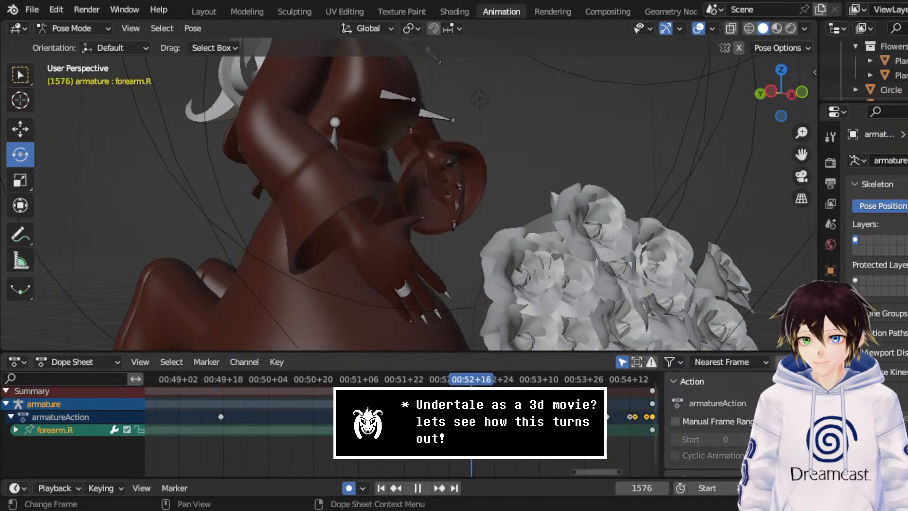
key(space)
drag(310, 145, 314, 147)
- Replay the lift of the hands towards the face, pause at frame 1647 and save the file
click(423, 382)
key(space)
key(space)
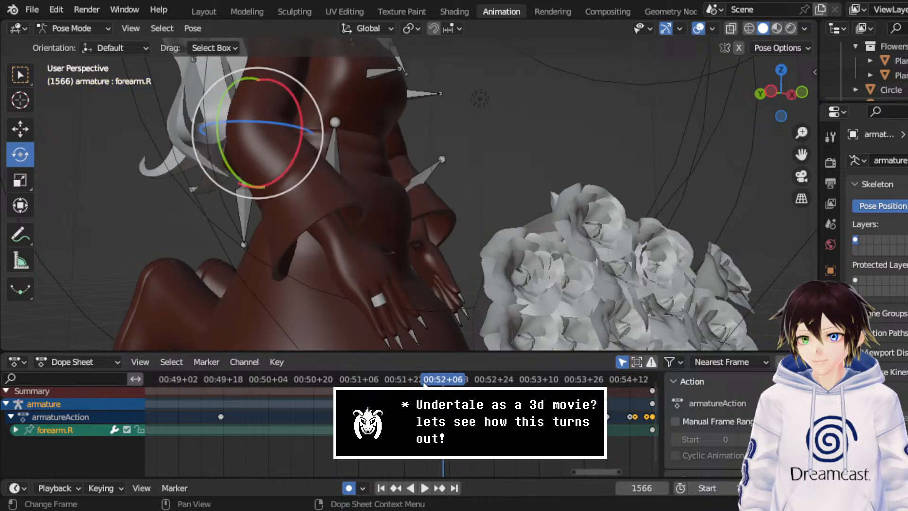
key(space)
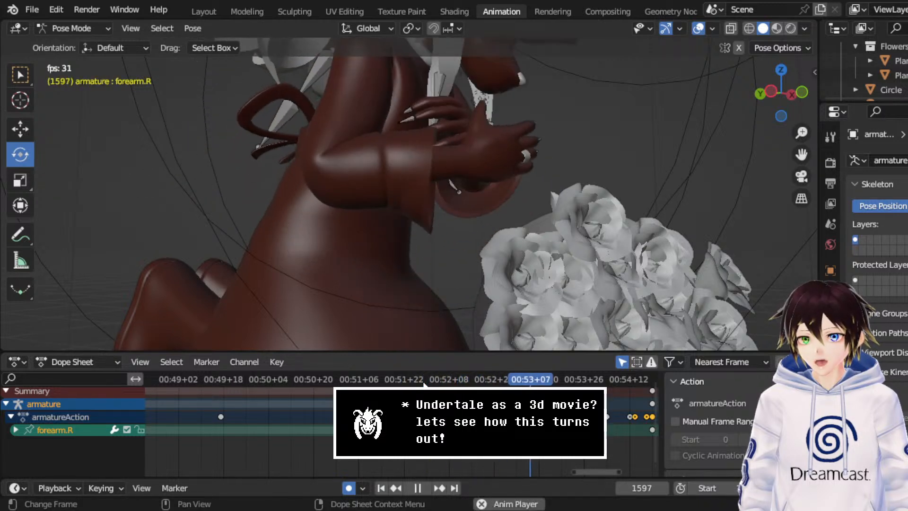
key(space)
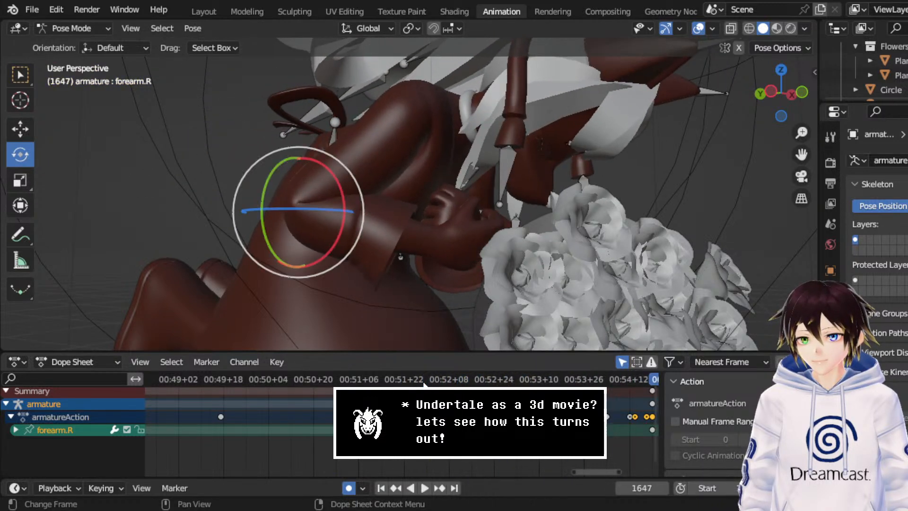
key(ctrl+s)
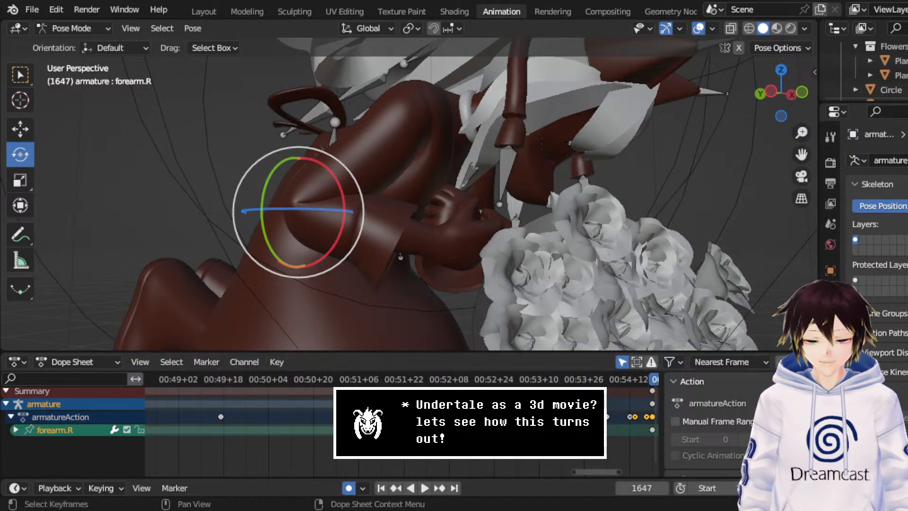
- Inspect the bowed pose at frame 1647 from several angles and distances, saving the file along the way
middle_drag(553, 227, 565, 225)
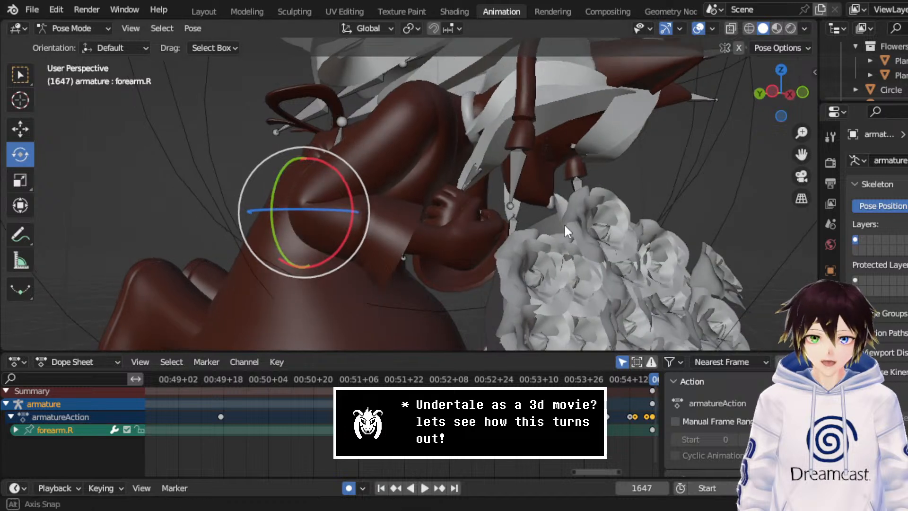
key(ctrl+s)
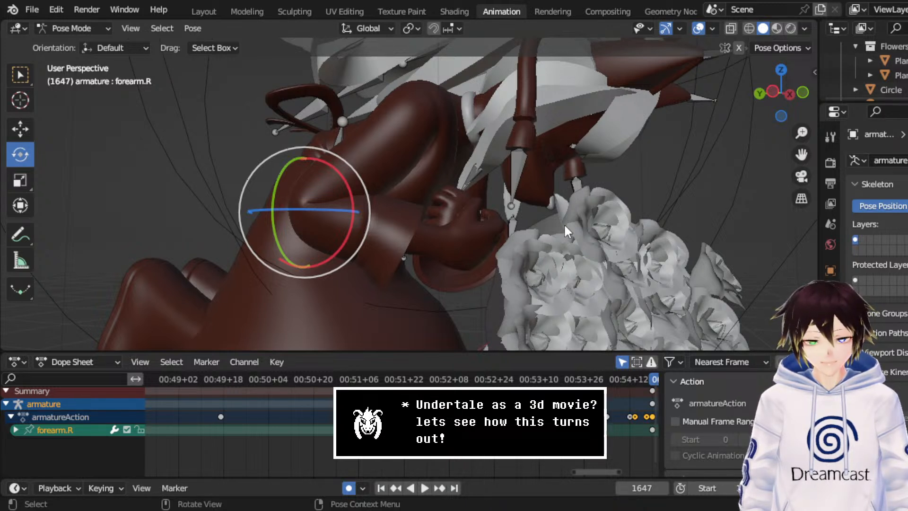
middle_drag(586, 157, 560, 158)
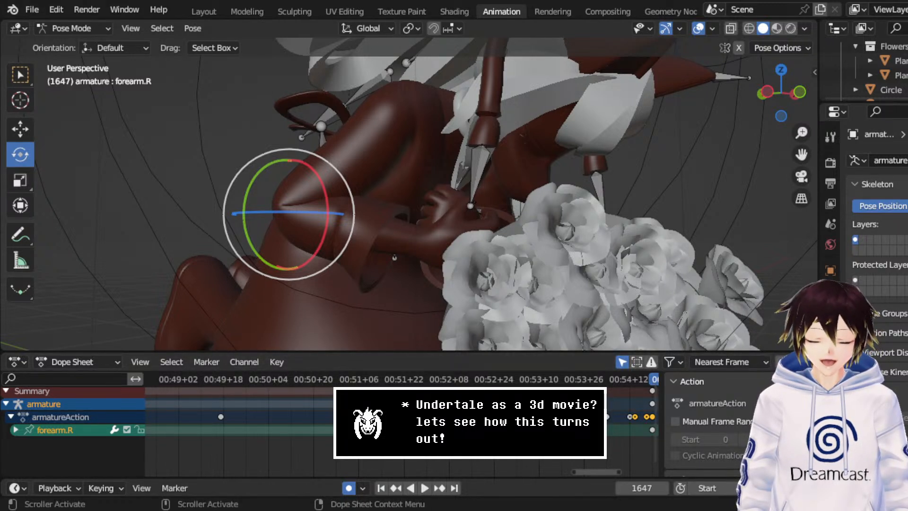
middle_drag(520, 287, 534, 279)
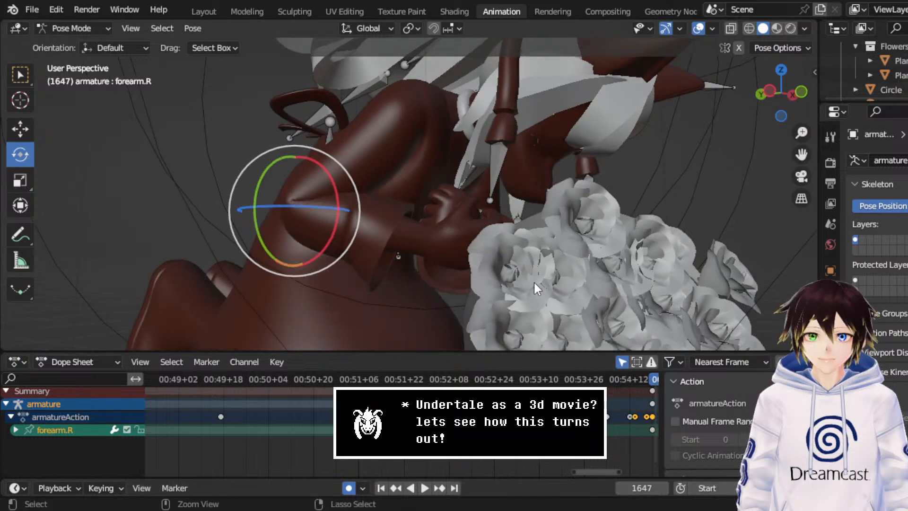
key(ctrl+s)
scroll(533, 280, down, 2)
scroll(516, 211, down, 1)
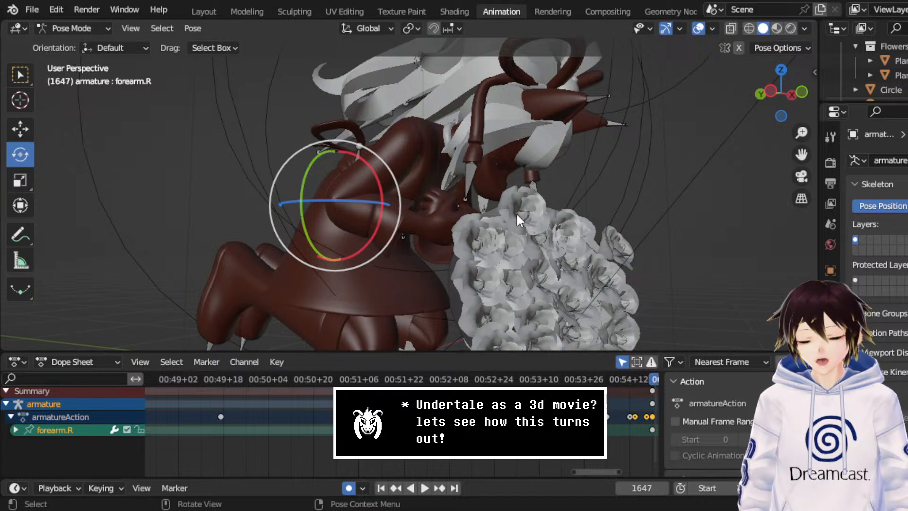
middle_drag(539, 214, 456, 191)
key(ctrl+s)
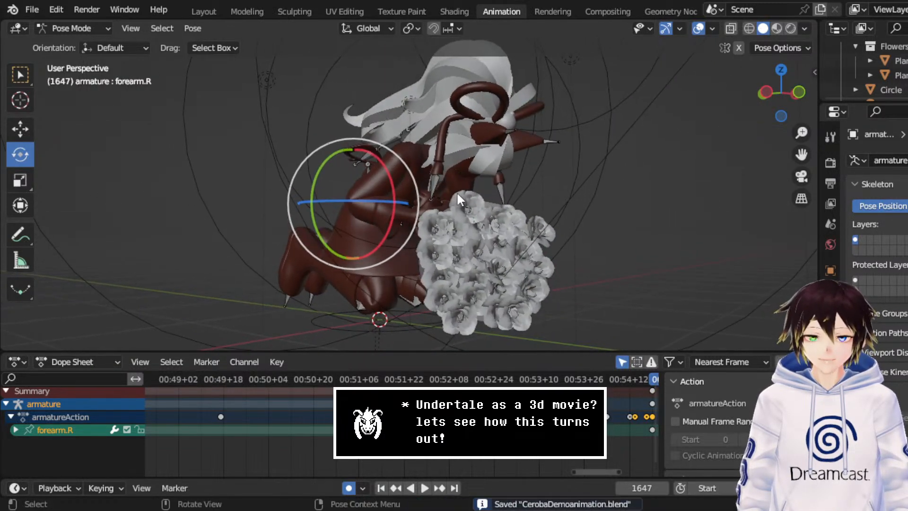
- Reframe the whole character with the bouquet, save CerobaDemoanimation.blend again and widen the visible keyframe range
drag(801, 154, 806, 194)
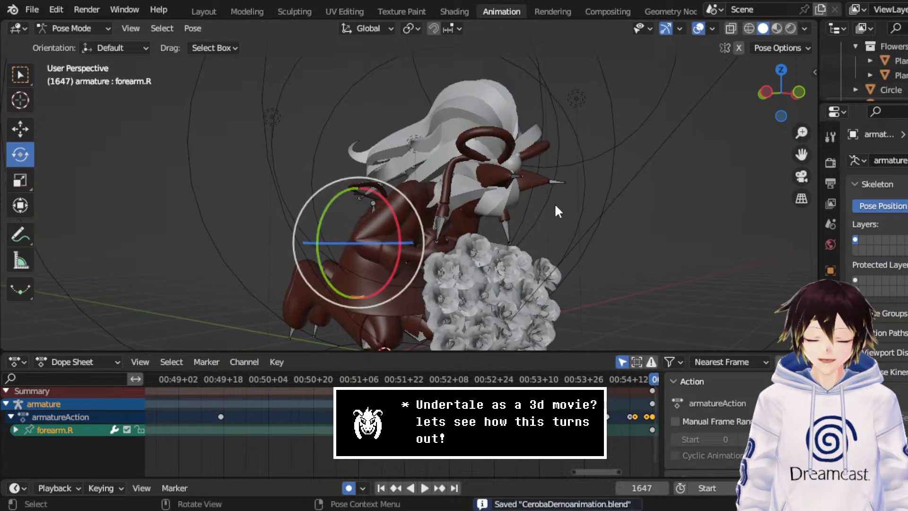
middle_drag(555, 206, 565, 206)
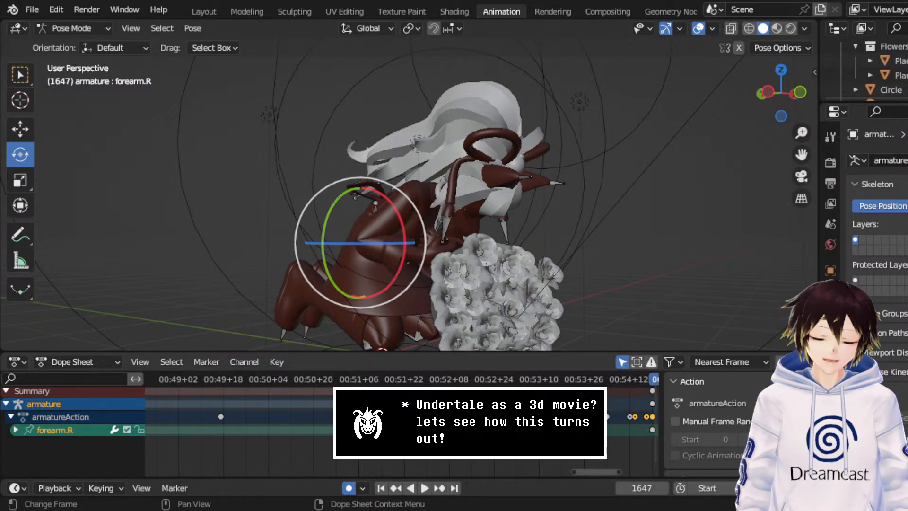
middle_drag(514, 240, 507, 240)
key(ctrl+s)
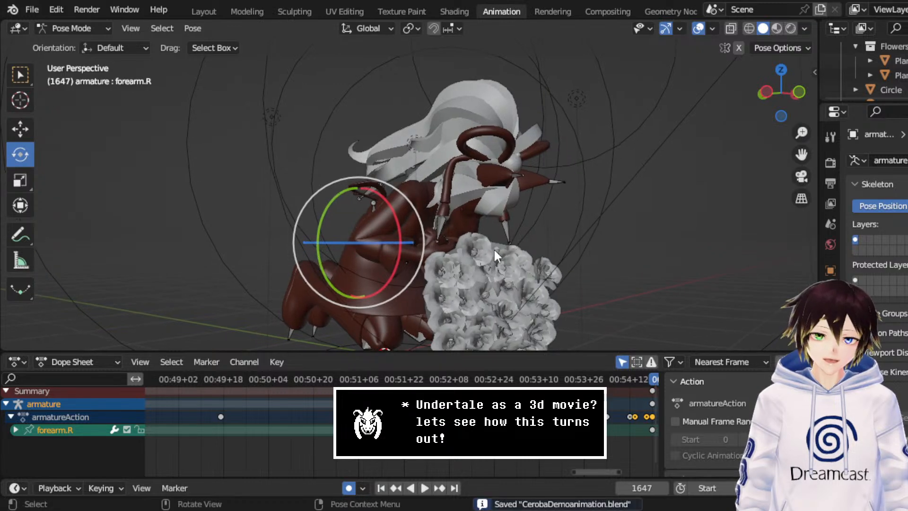
scroll(489, 245, down, 2)
scroll(430, 203, up, 3)
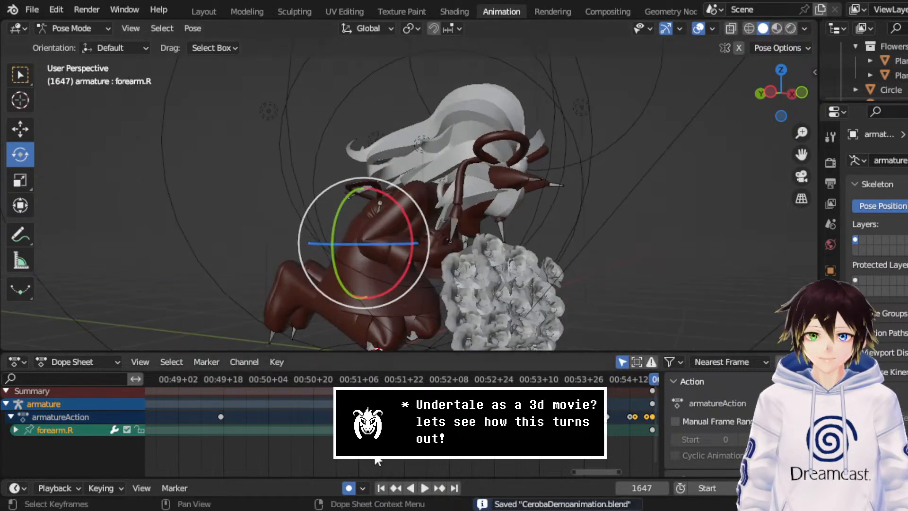
scroll(407, 425, down, 3)
scroll(407, 426, down, 8)
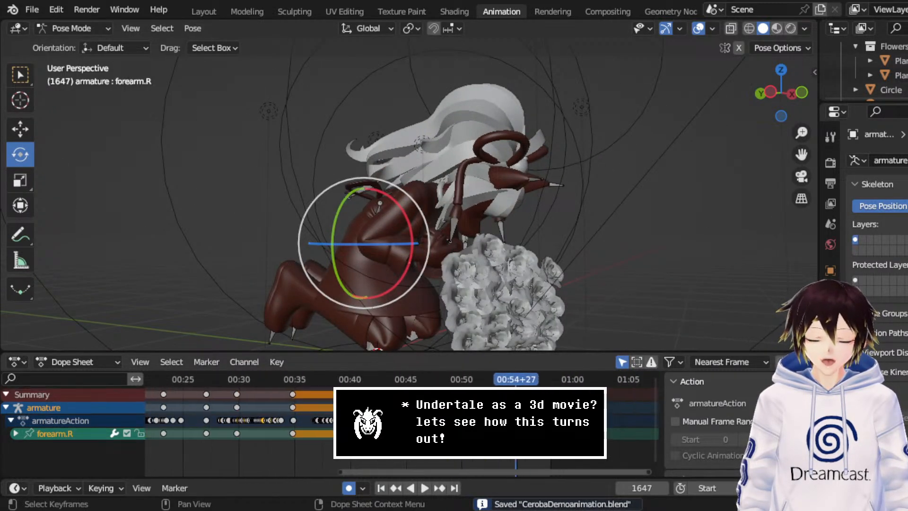
- Switch the armature from Pose Mode to Object Mode and save CerobaDemoanimation.blend
scroll(408, 425, down, 4)
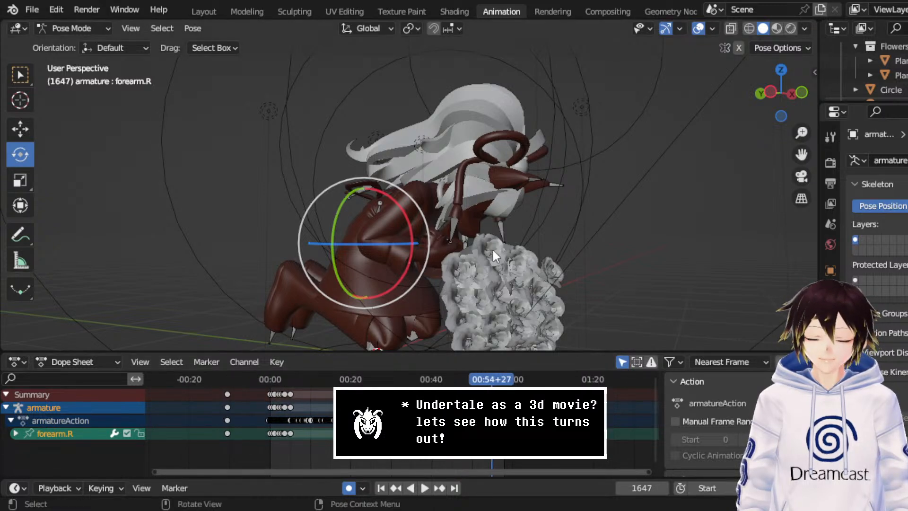
middle_drag(492, 248, 466, 246)
click(75, 22)
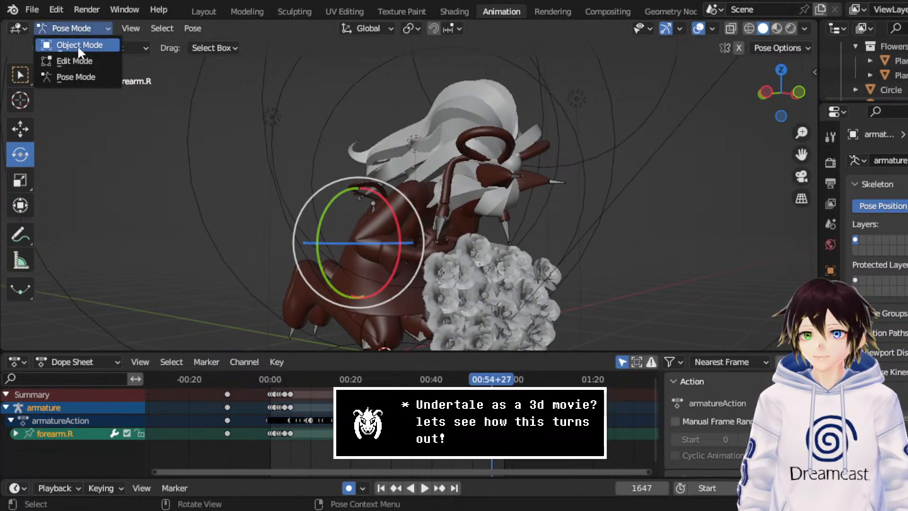
click(77, 42)
key(ctrl+s)
scroll(371, 177, up, 2)
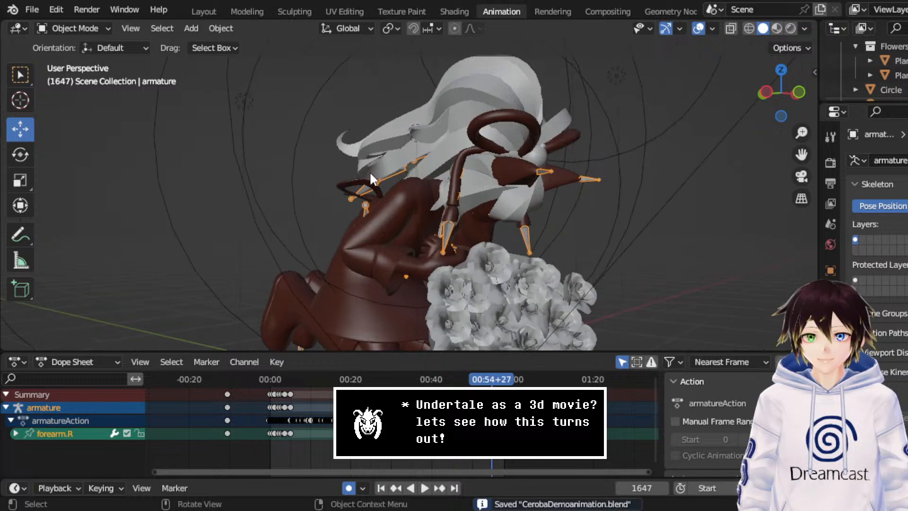
- Play the animation from frame 1647 through the loop to the opening, pause at frame 172 and save the file
middle_drag(370, 169, 411, 160)
key(space)
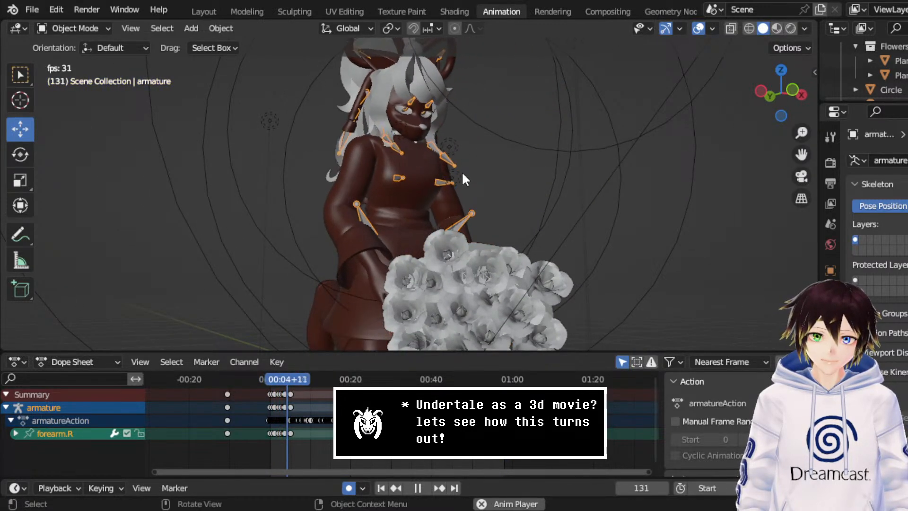
key(space)
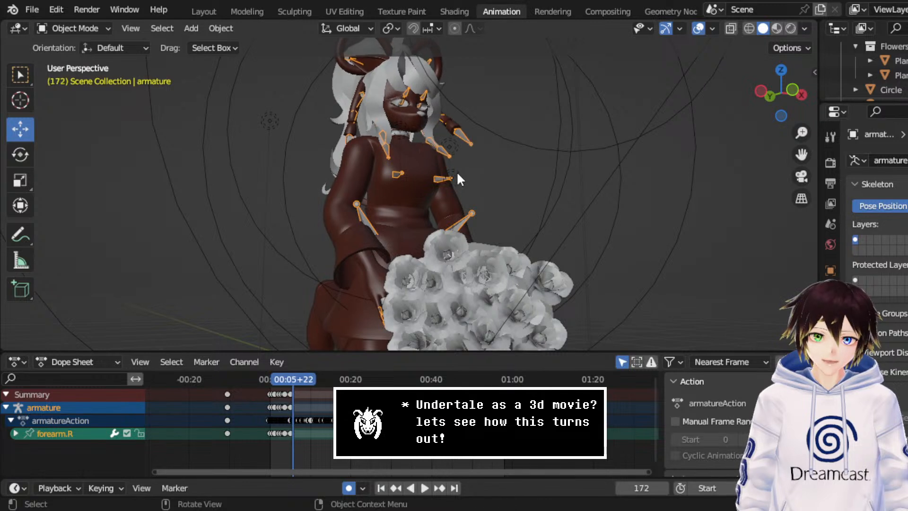
key(ctrl+s)
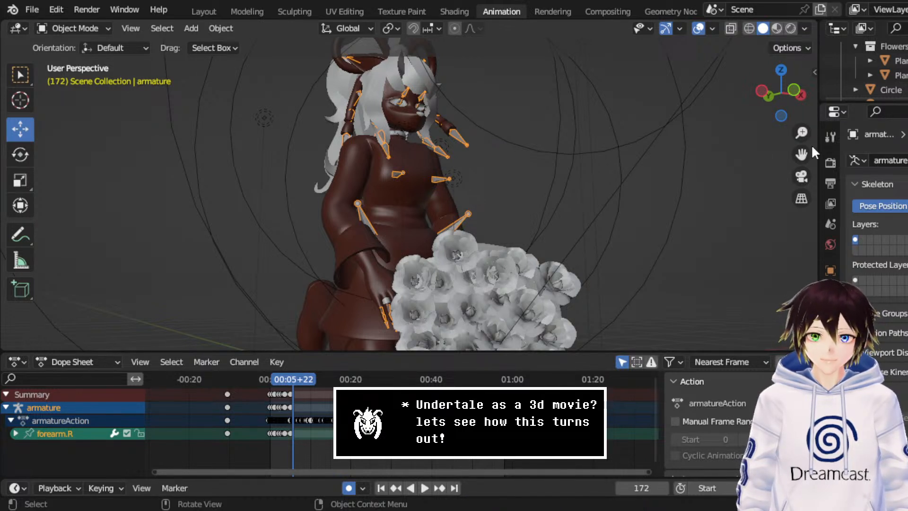
- Inspect the character's head and upper body at frame 172 from slightly different angles, saving the file along the way
drag(802, 153, 802, 204)
scroll(609, 151, up, 1)
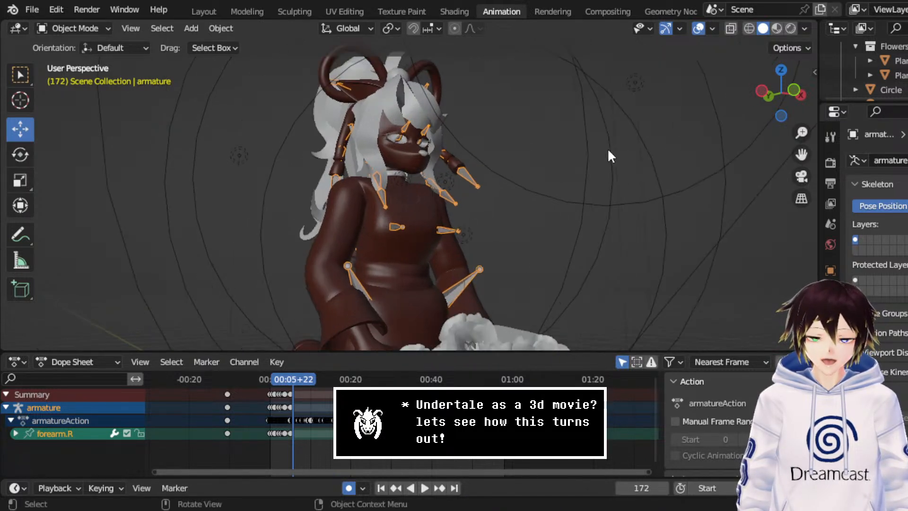
key(ctrl+s)
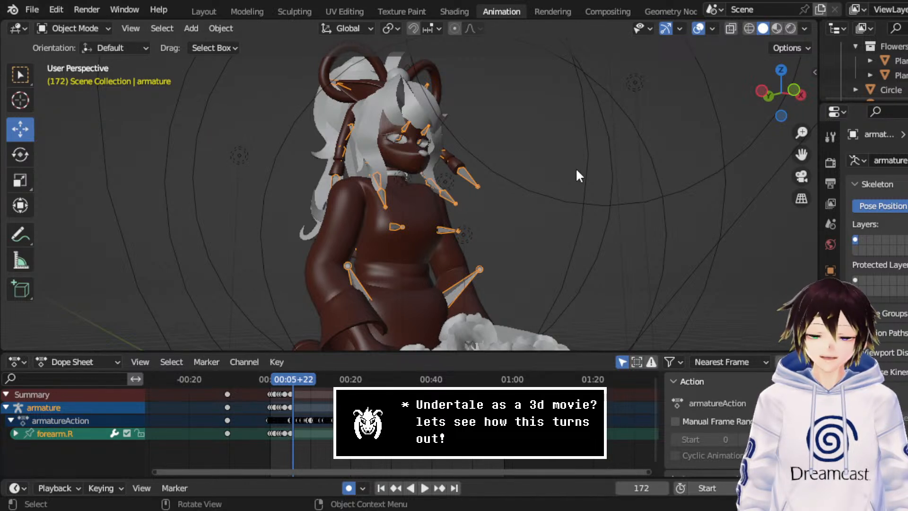
key(ctrl+s)
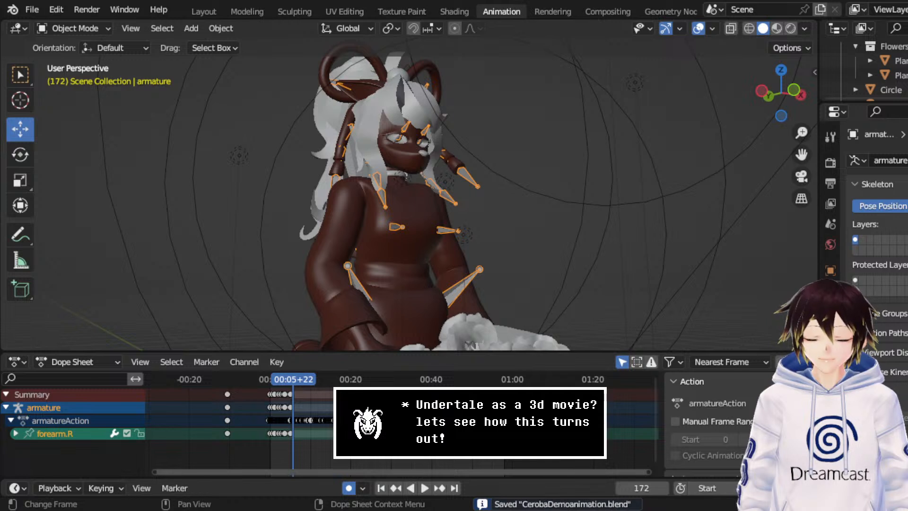
middle_drag(520, 203, 511, 203)
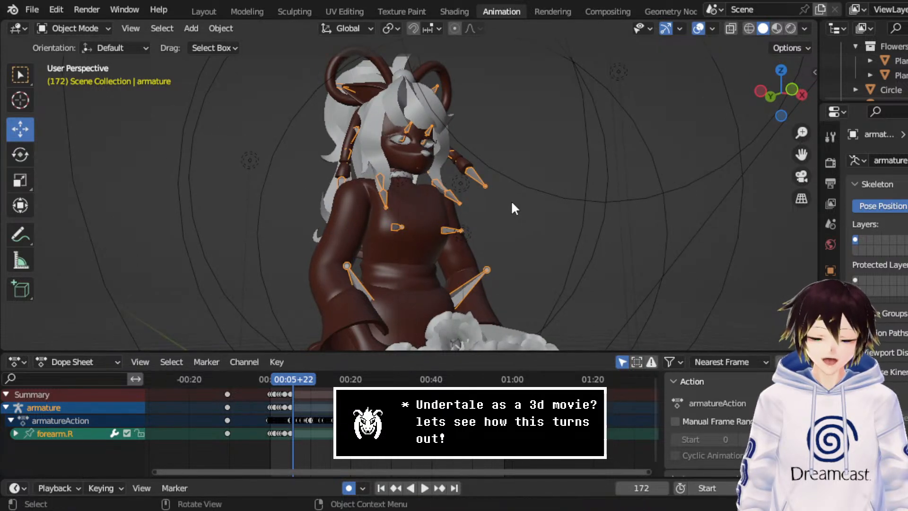
middle_drag(512, 203, 516, 204)
key(ctrl+s)
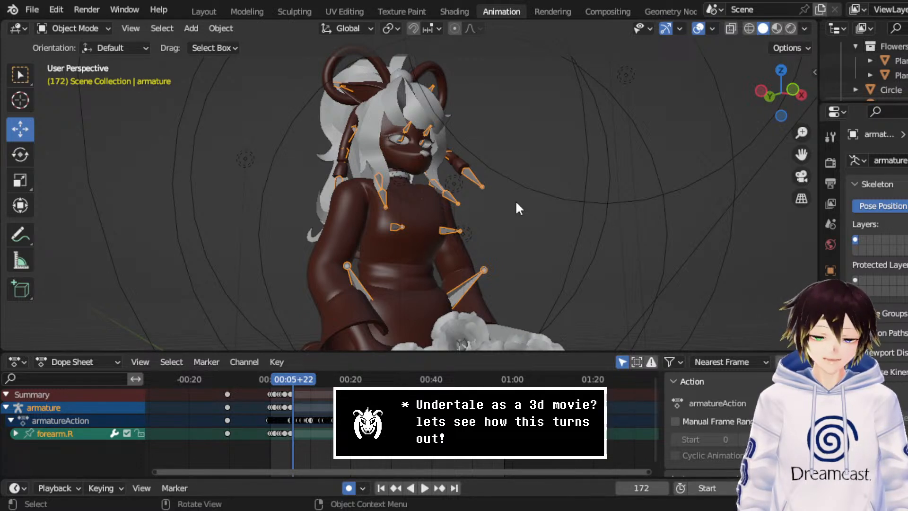
middle_drag(510, 196, 528, 175)
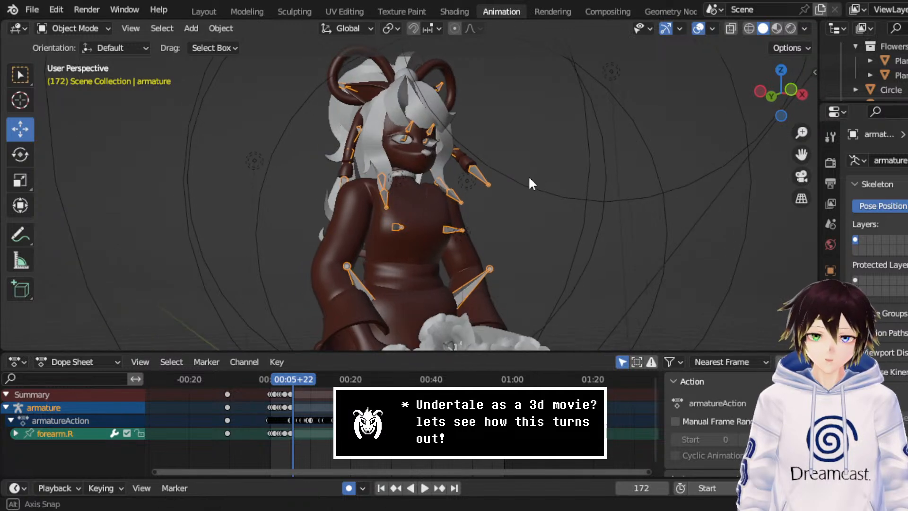
key(ctrl+s)
- Examine the face and chest at frame 172 up close from the front and side, saving the file again
scroll(487, 186, up, 2)
middle_drag(468, 184, 498, 174)
scroll(483, 186, down, 2)
scroll(497, 185, down, 1)
scroll(500, 178, up, 5)
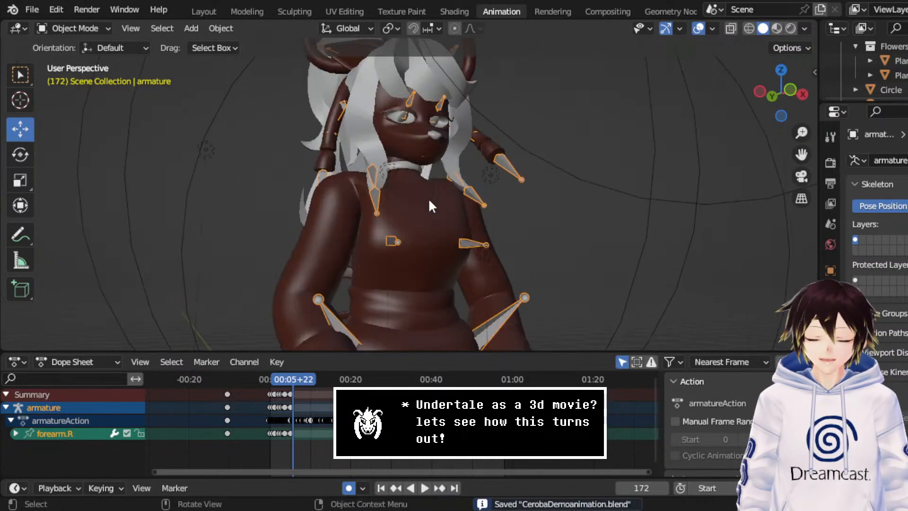
drag(803, 155, 849, 187)
middle_drag(464, 177, 444, 177)
key(ctrl+s)
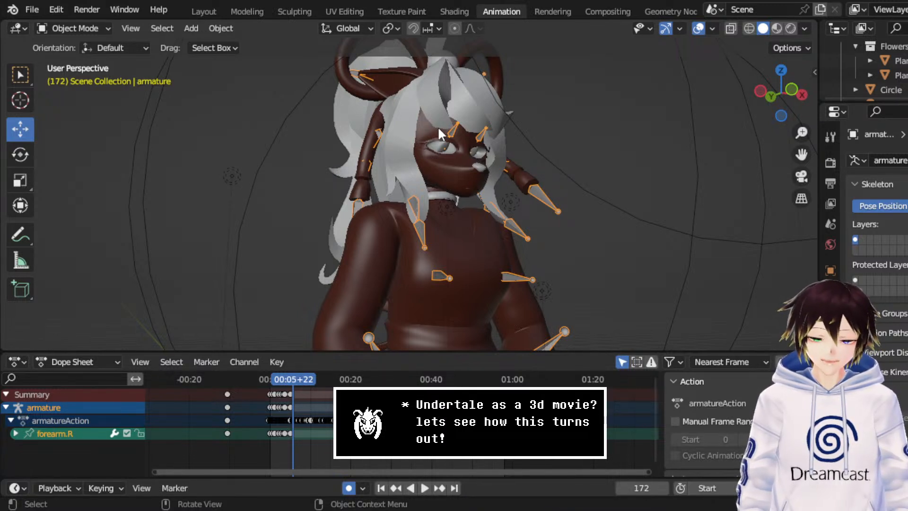
middle_drag(438, 126, 465, 137)
key(ctrl+s)
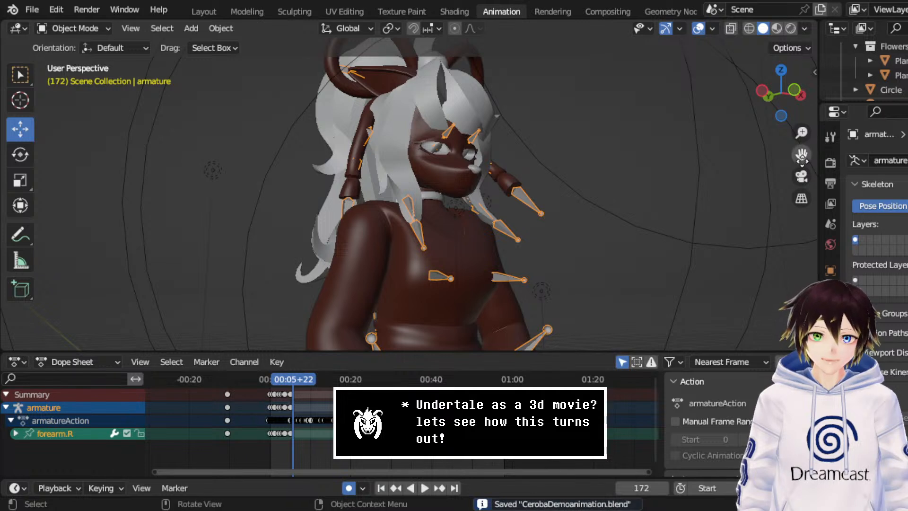
- Reframe the head and torso at frame 172 from a little further away, check the pose and save the file repeatedly
drag(801, 156, 781, 156)
scroll(686, 174, down, 1)
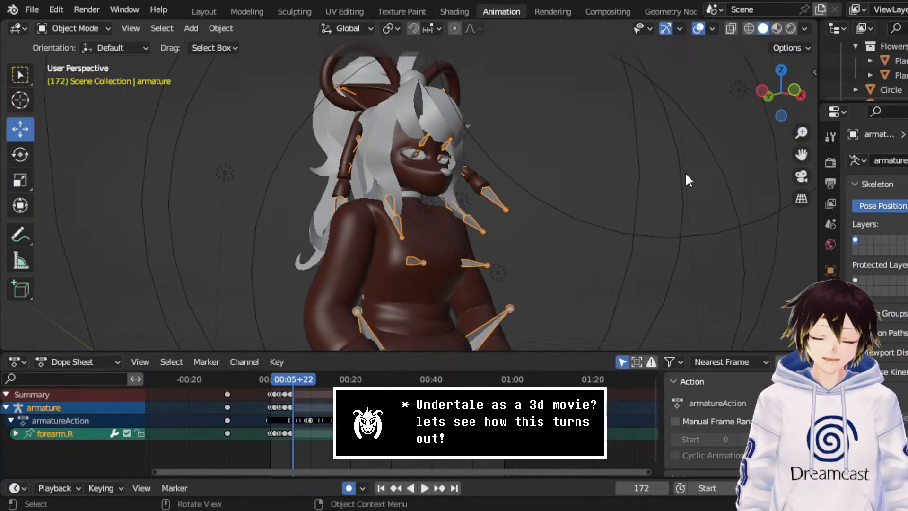
middle_drag(685, 172, 664, 171)
key(ctrl+s)
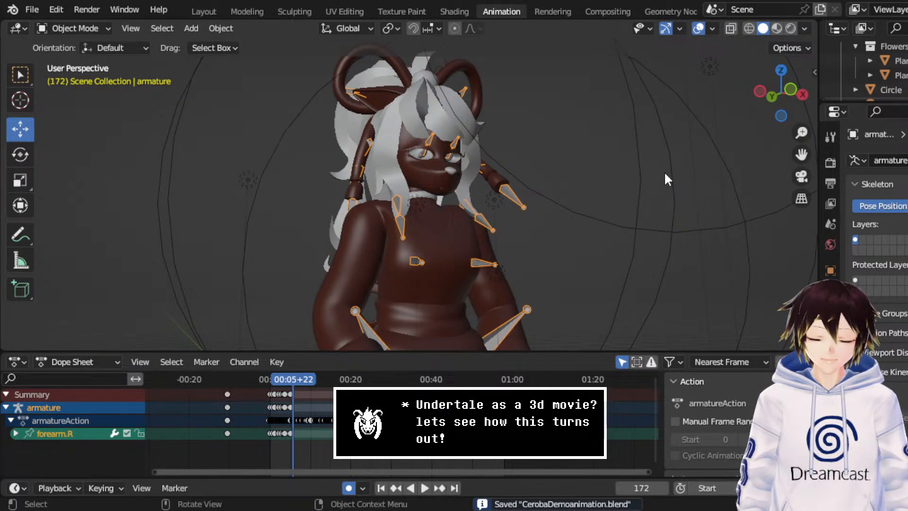
mouse_move(665, 174)
middle_down()
mouse_move(645, 176)
mouse_move(661, 174)
middle_up()
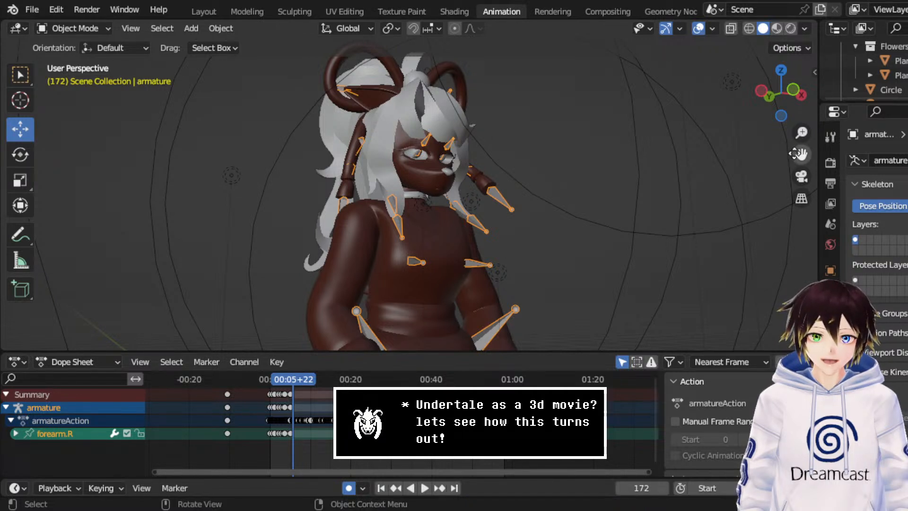
drag(798, 154, 661, 215)
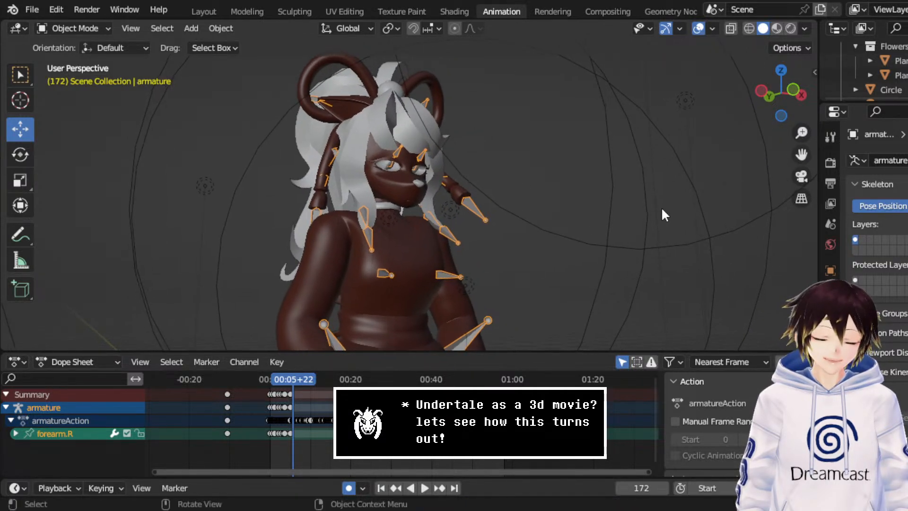
middle_drag(662, 210, 649, 197)
key(ctrl+s)
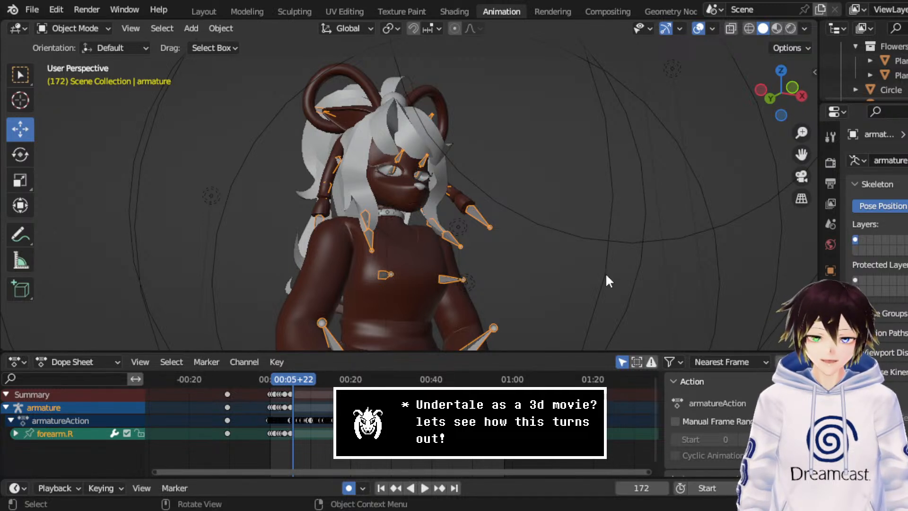
middle_drag(597, 197, 589, 188)
key(ctrl+s)
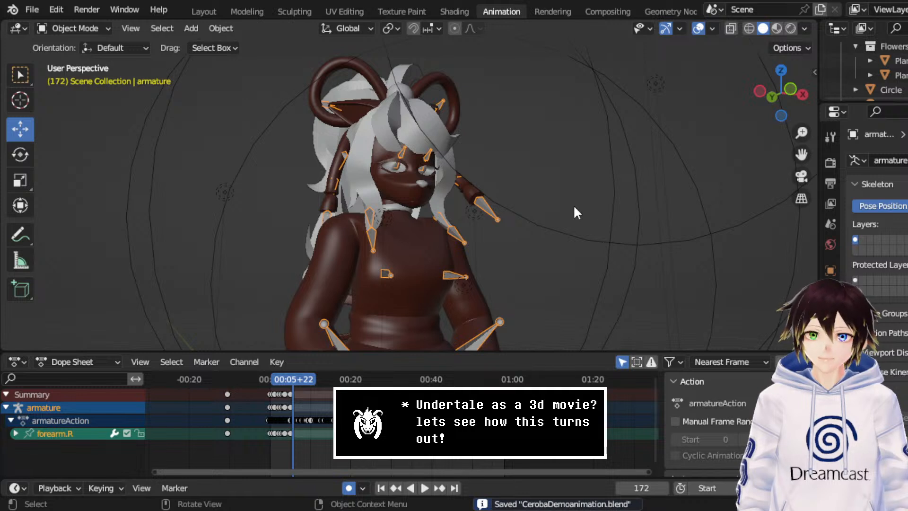
- Play the animation from frame 172 to frame 342, return to frame 0 and save the file
key(space)
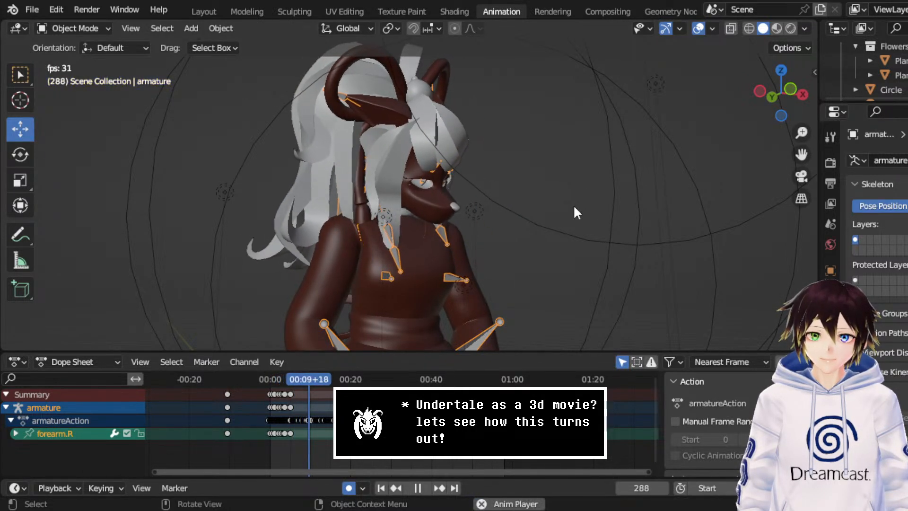
key(space)
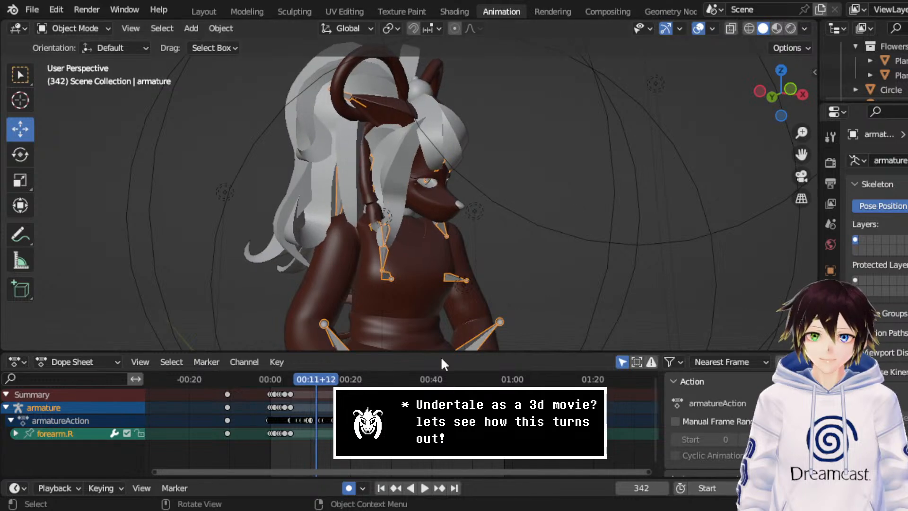
drag(325, 372, 254, 379)
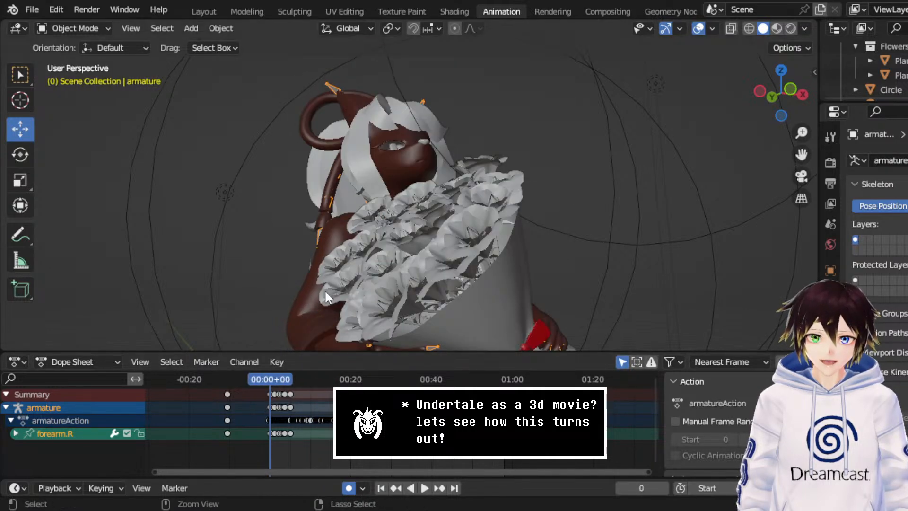
key(ctrl+s)
- Inspect the kneeling pose with the bouquet at frame 0 from several angles and distances, saving the file along the way
mouse_move(373, 200)
middle_down()
mouse_move(384, 204)
mouse_move(373, 213)
middle_up()
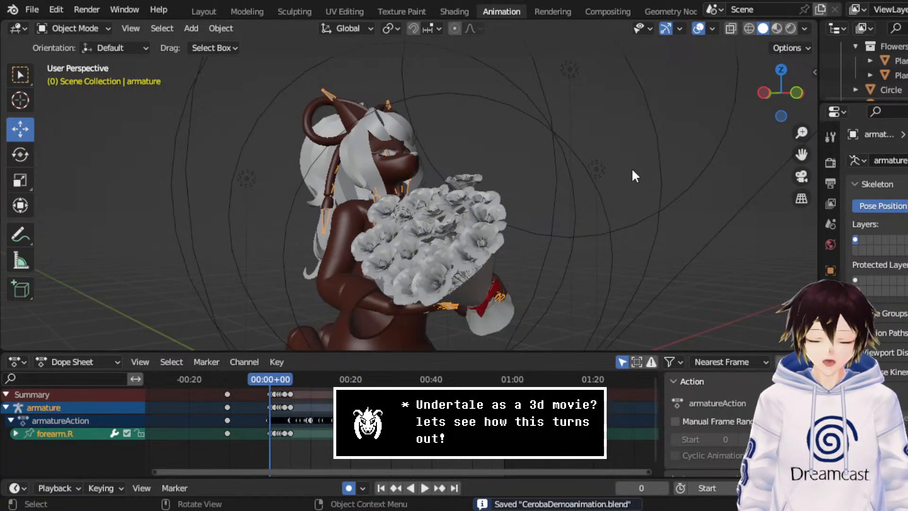
drag(801, 154, 823, 116)
scroll(504, 231, down, 1)
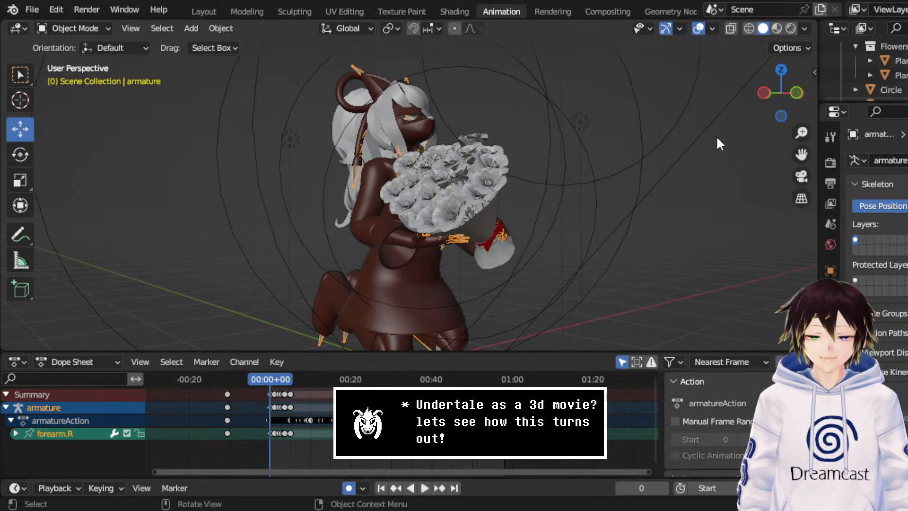
drag(801, 154, 791, 183)
key(ctrl+s)
middle_drag(572, 167, 537, 161)
scroll(538, 160, up, 3)
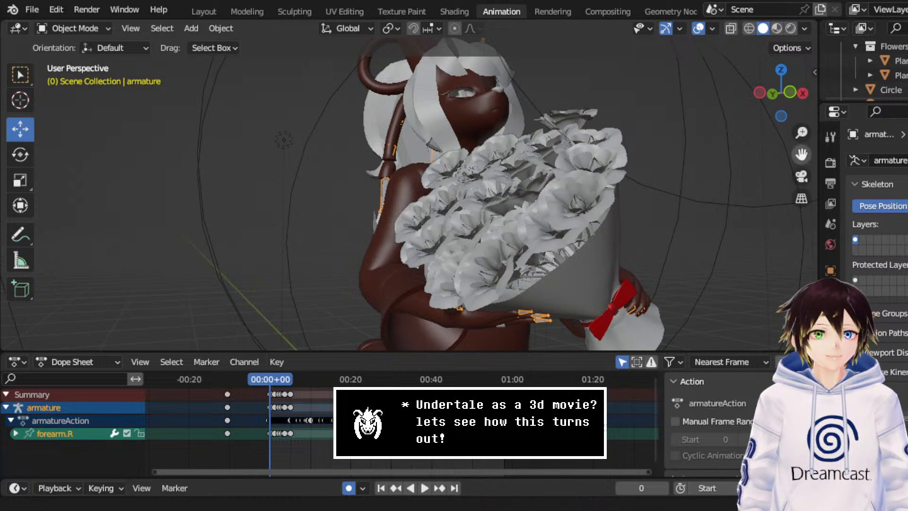
drag(802, 155, 792, 197)
- Switch the viewport to Material Preview shading, check the face and bouquet in colour and save the file
click(776, 29)
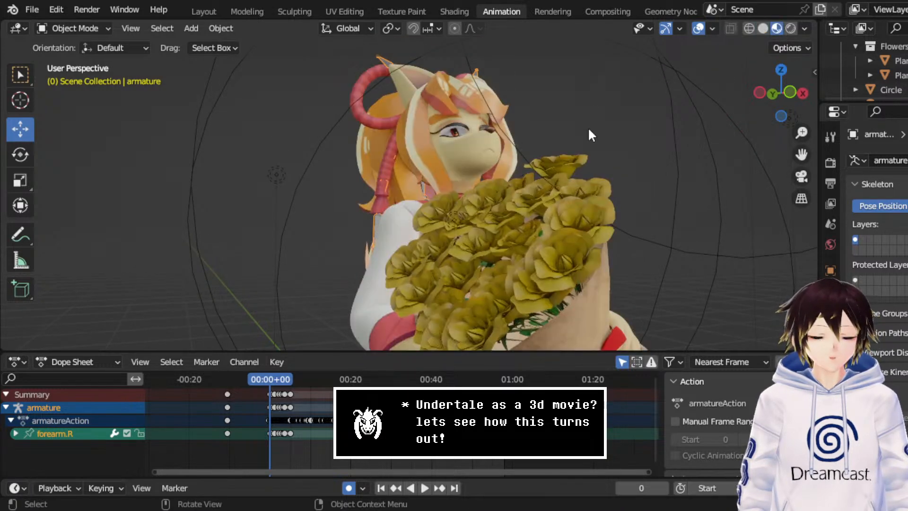
scroll(562, 126, up, 3)
mouse_move(562, 126)
middle_down()
mouse_move(580, 122)
mouse_move(530, 107)
mouse_move(526, 180)
mouse_move(546, 180)
mouse_move(535, 180)
middle_up()
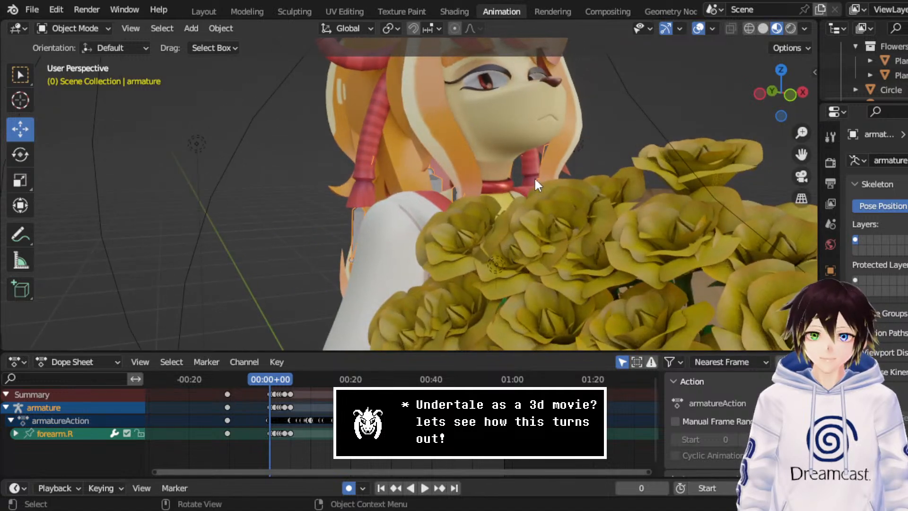
scroll(504, 170, down, 3)
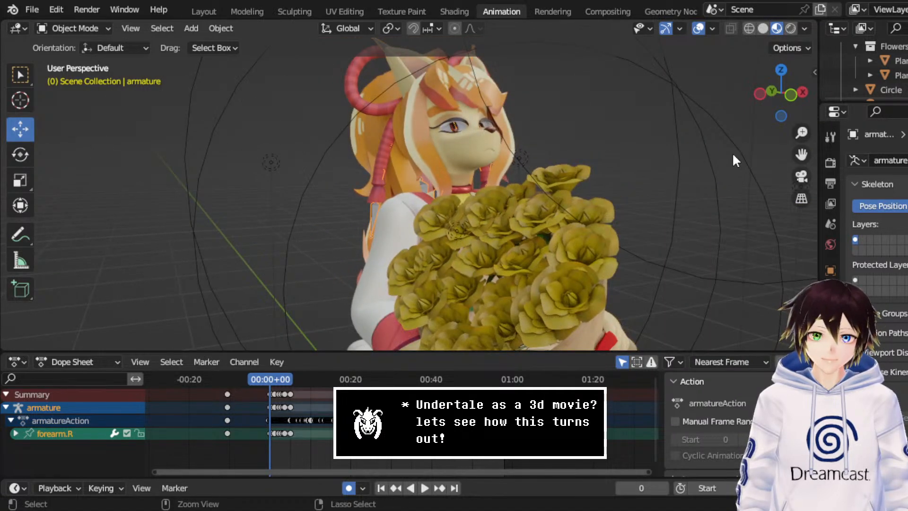
key(ctrl+s)
drag(801, 154, 789, 176)
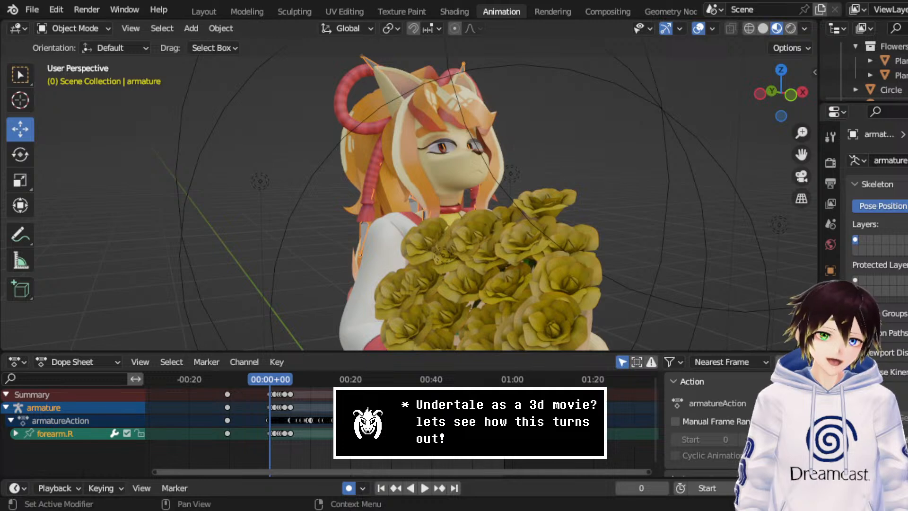
- Select the character's body mesh and widen the properties area to show its shape key names and values
scroll(472, 158, up, 2)
click(472, 158)
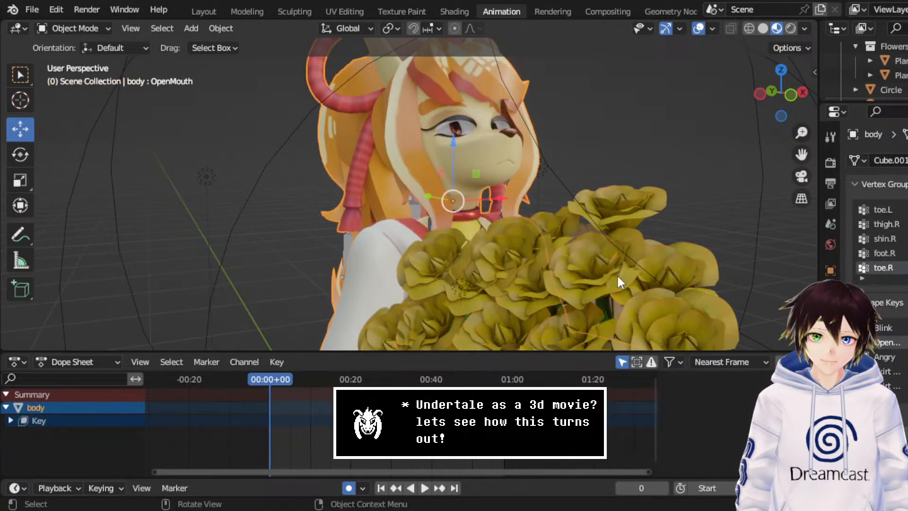
drag(820, 341, 639, 340)
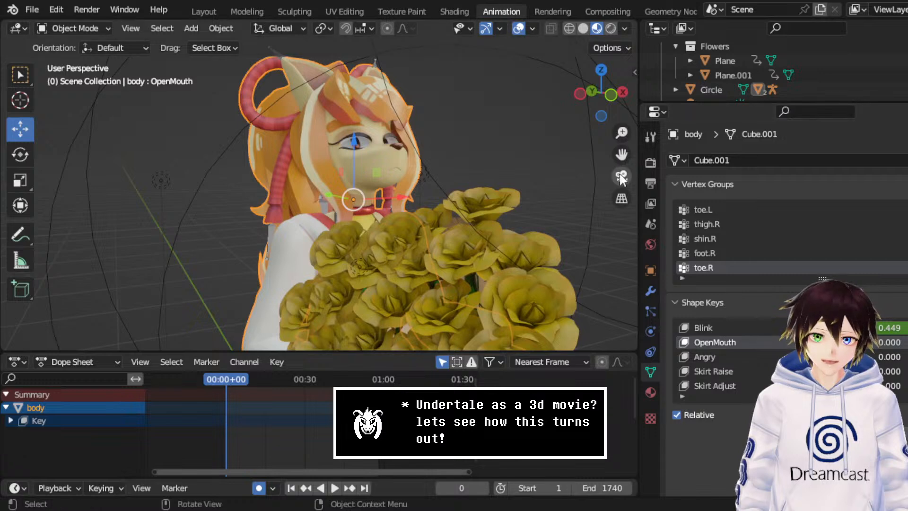
- Frame the face up close, turn off auto keying and hide the viewport gizmos
drag(622, 155, 510, 89)
scroll(621, 154, up, 4)
click(259, 488)
scroll(383, 126, up, 1)
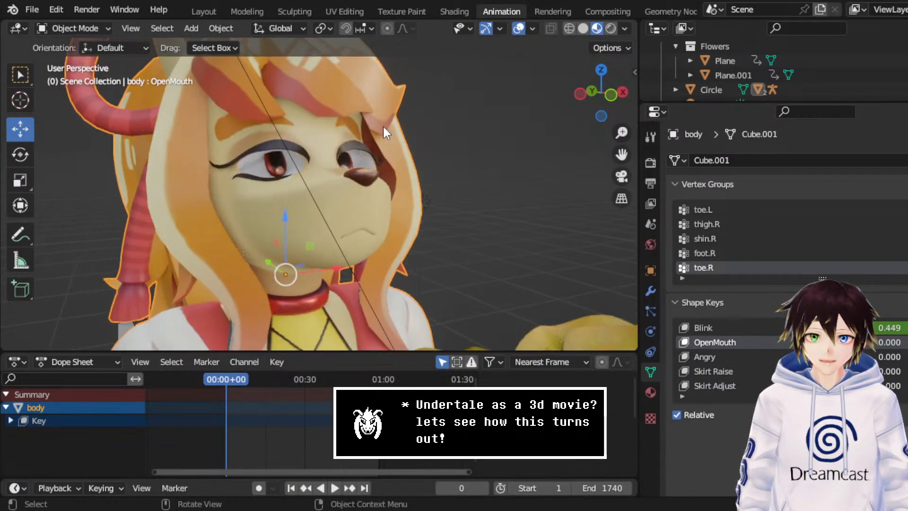
click(486, 29)
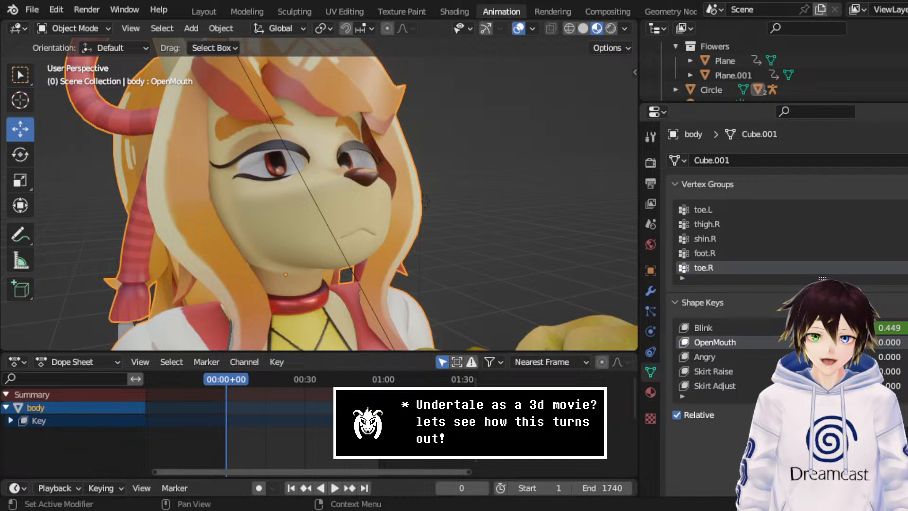
- Bring the body's full shape key list with its value settings into view and save the file
mouse_move(889, 342)
mouse_down()
mouse_move(907, 342)
mouse_move(885, 343)
mouse_up()
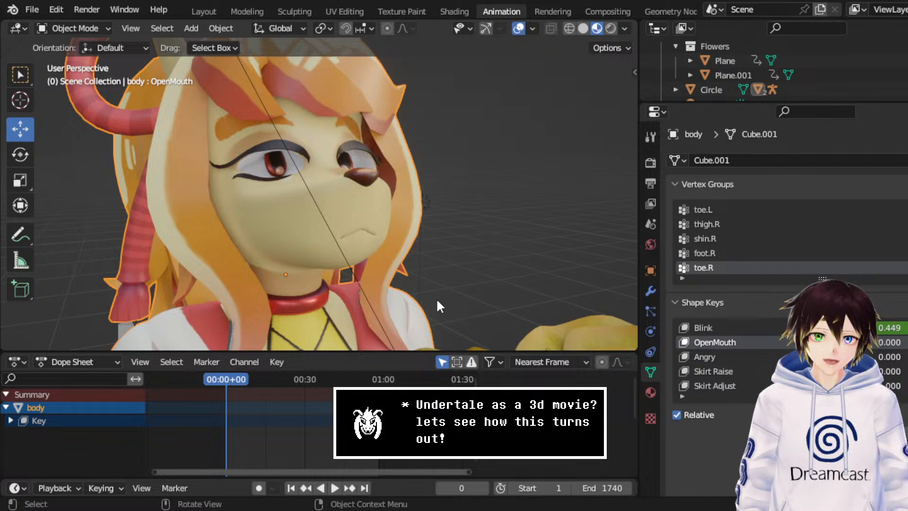
key(ctrl+s)
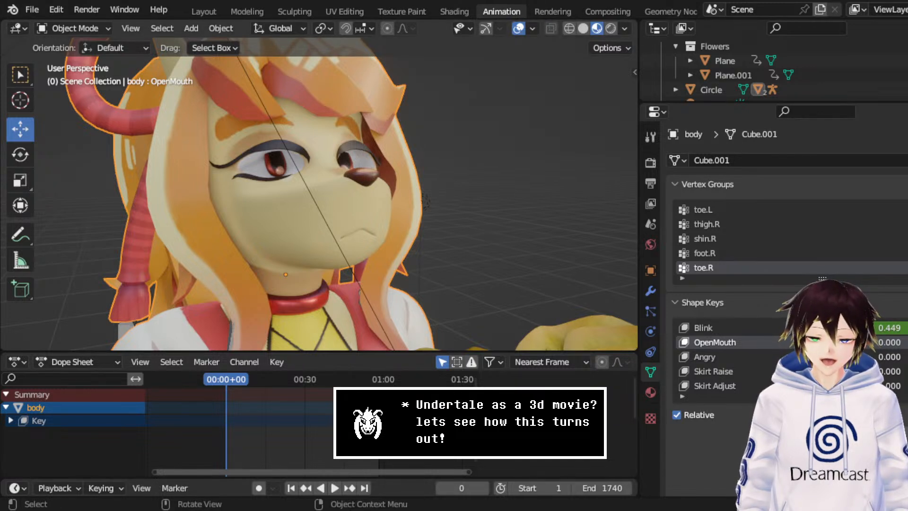
right_click(771, 342)
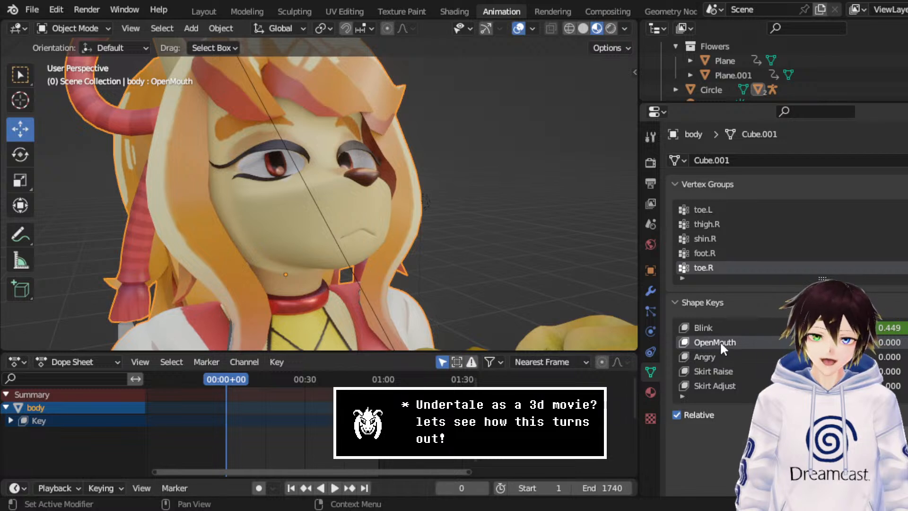
scroll(708, 359, down, 4)
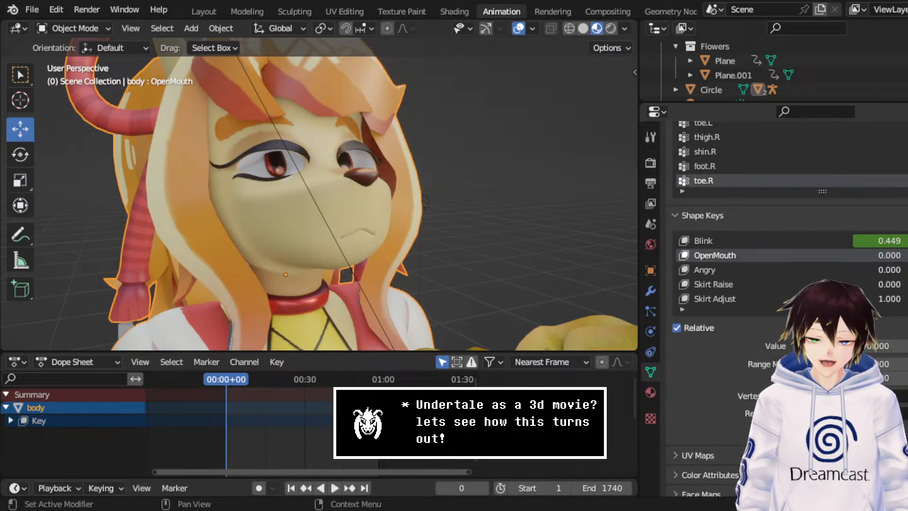
click(907, 273)
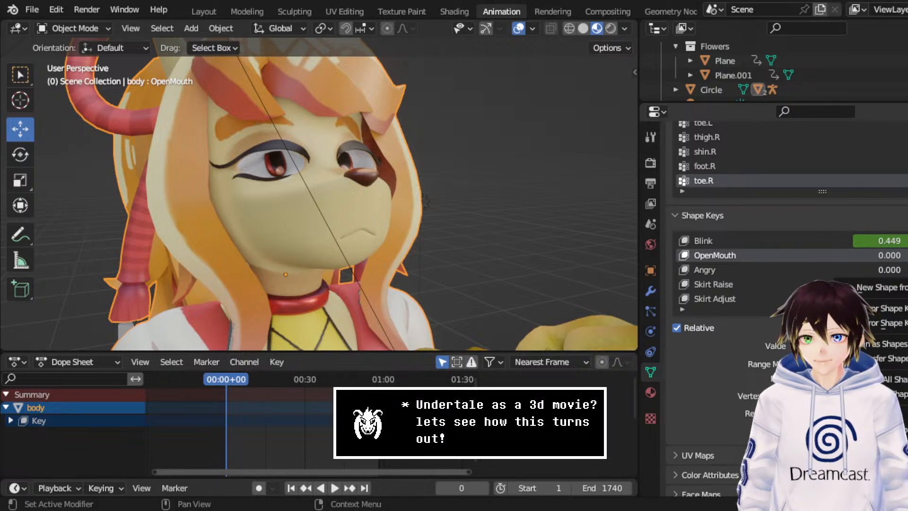
key(Escape)
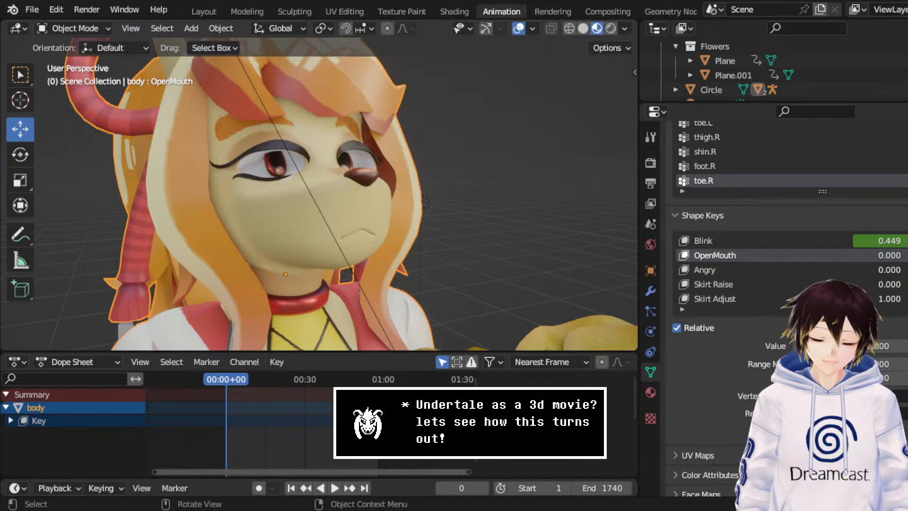
click(32, 9)
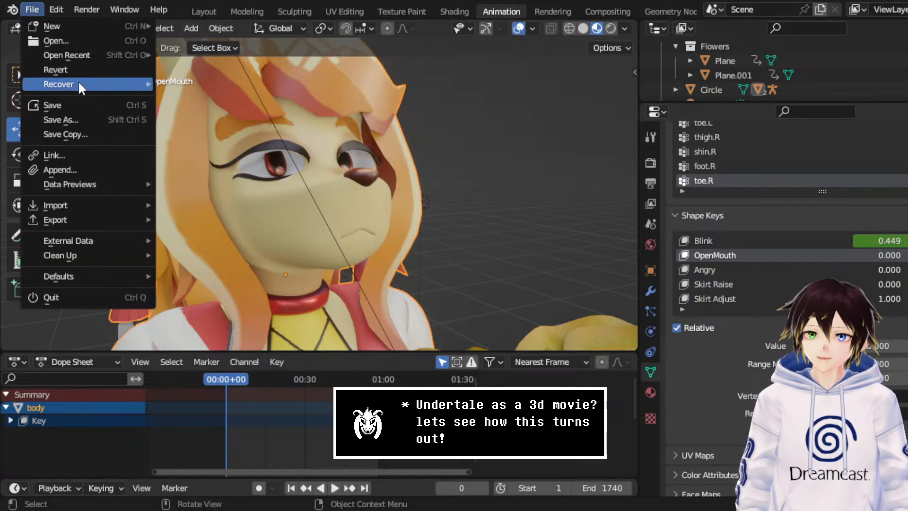
click(83, 101)
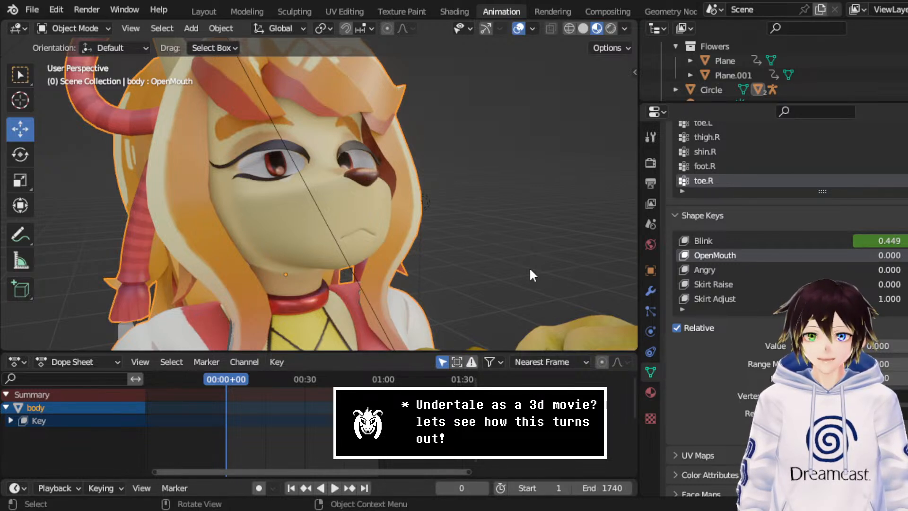
middle_drag(491, 423, 483, 423)
key(ctrl+s)
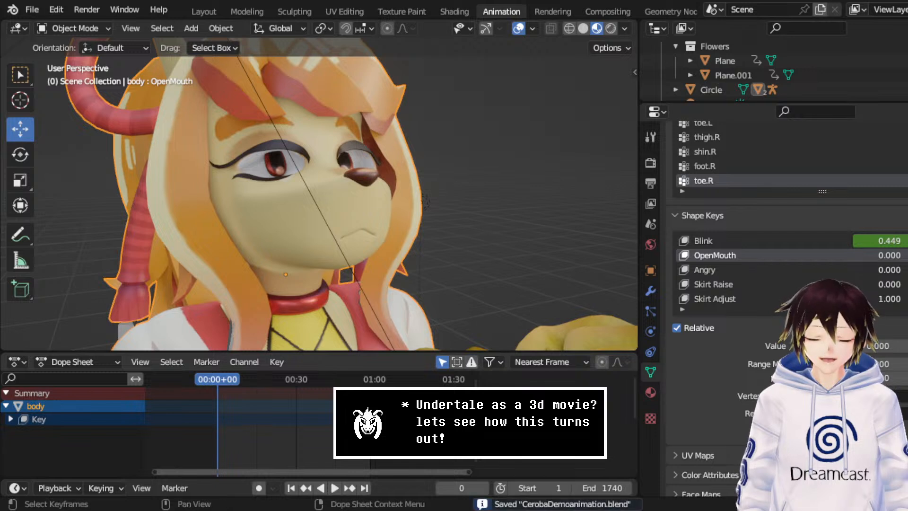
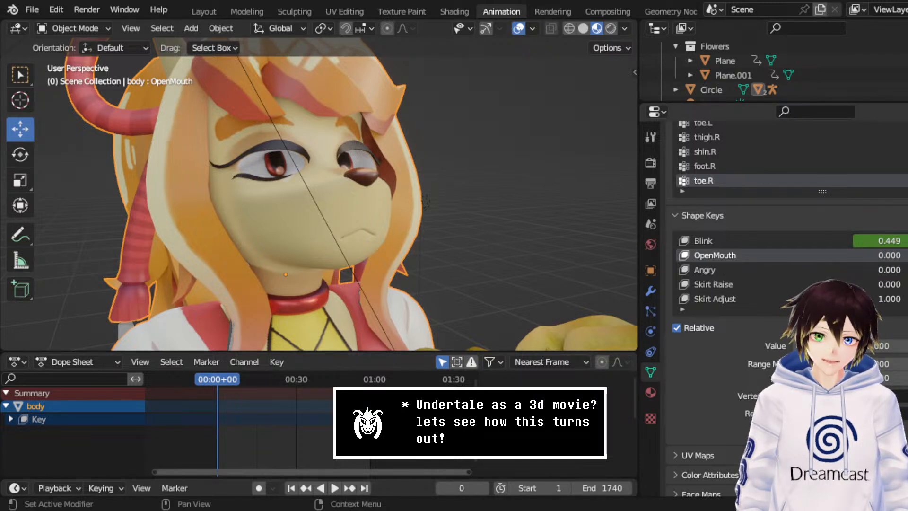
- Set the Blink shape key to 0 and check the open eyes from several angles
click(741, 241)
drag(851, 346, 797, 345)
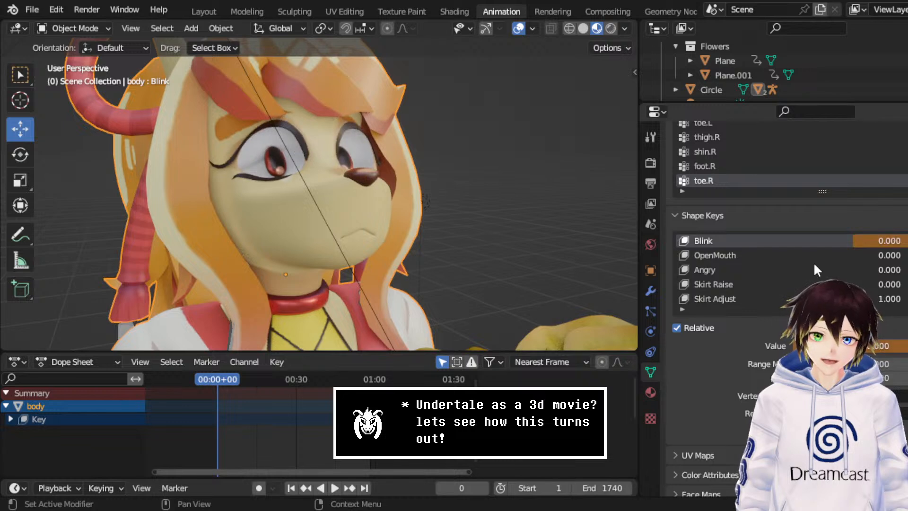
middle_drag(455, 201, 432, 202)
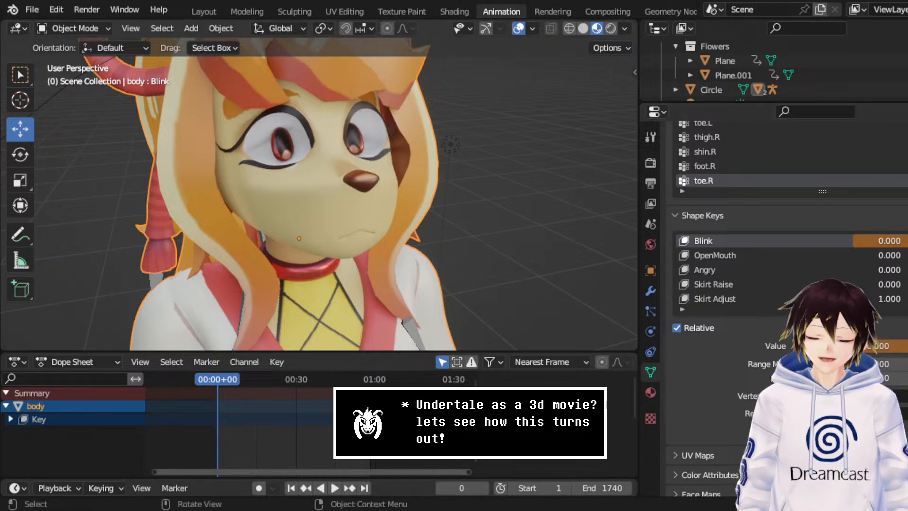
scroll(385, 225, down, 3)
middle_drag(385, 224, 413, 226)
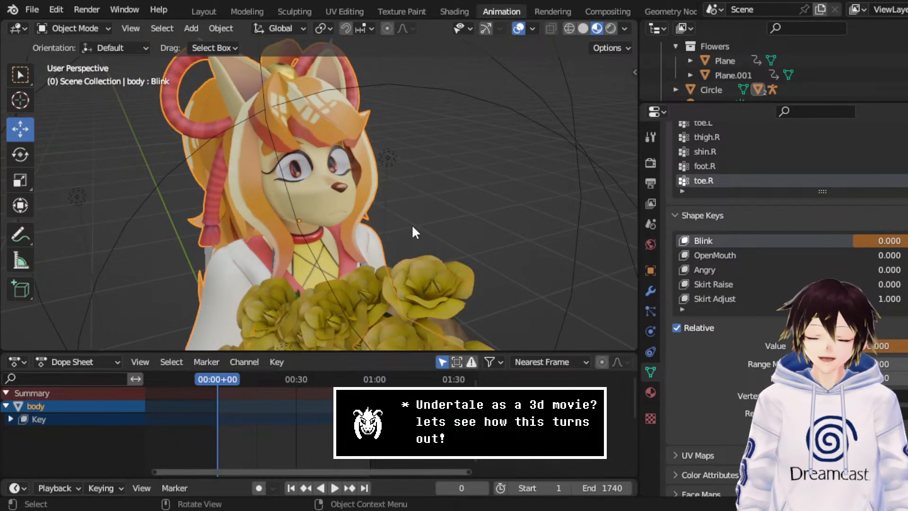
scroll(413, 227, up, 4)
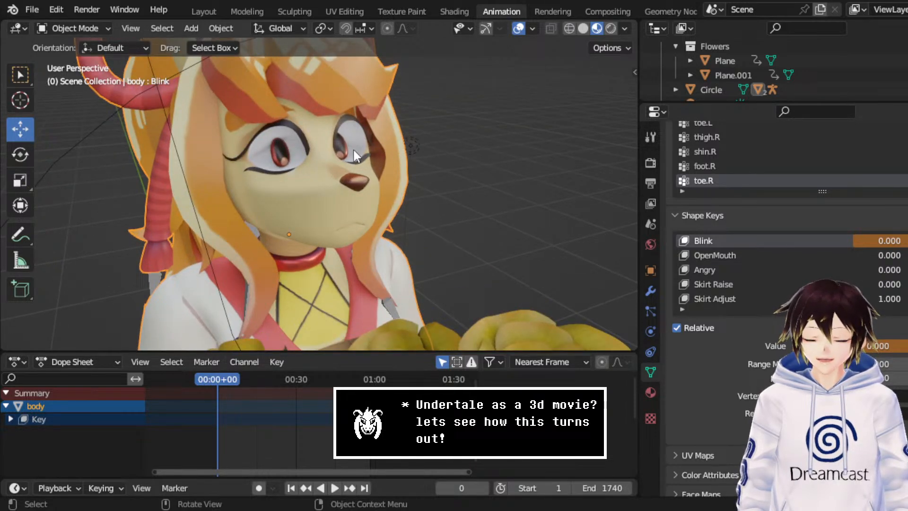
- Set the Sad Face and Skirt Adjust shape keys to 0
scroll(780, 258, down, 1)
click(742, 299)
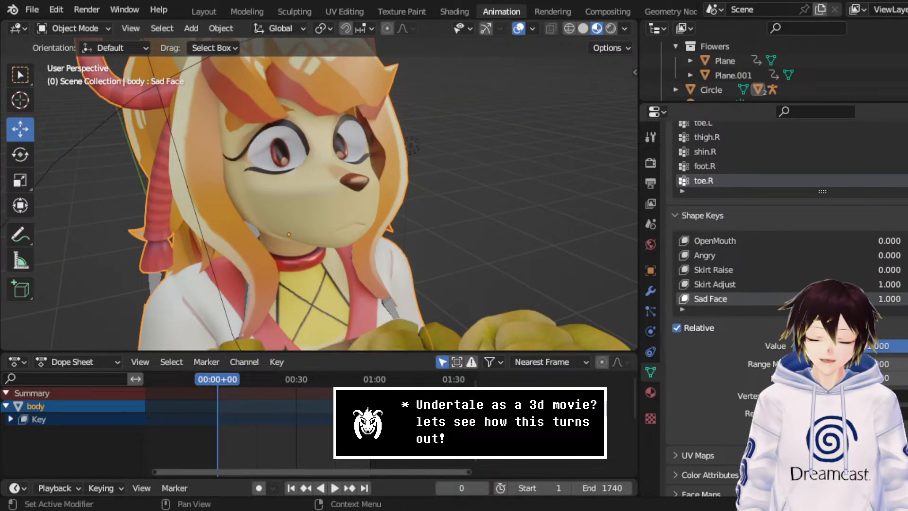
drag(851, 346, 793, 347)
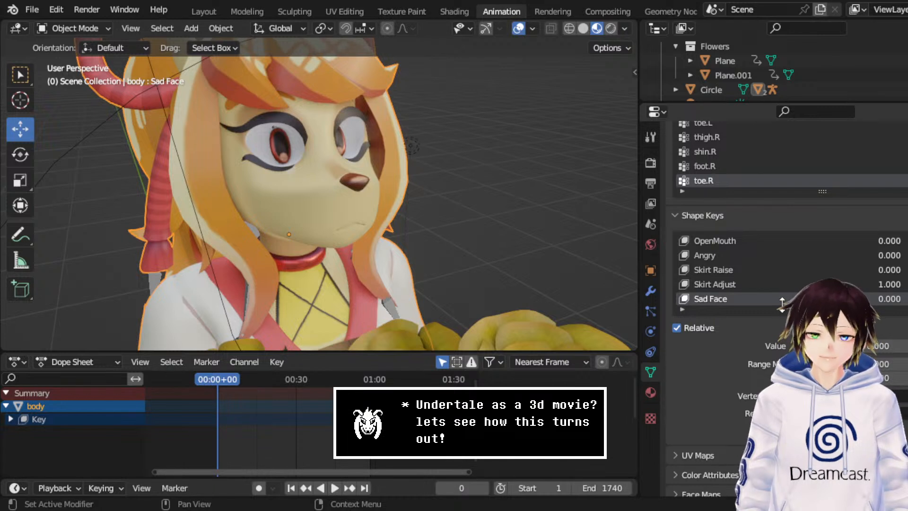
click(759, 285)
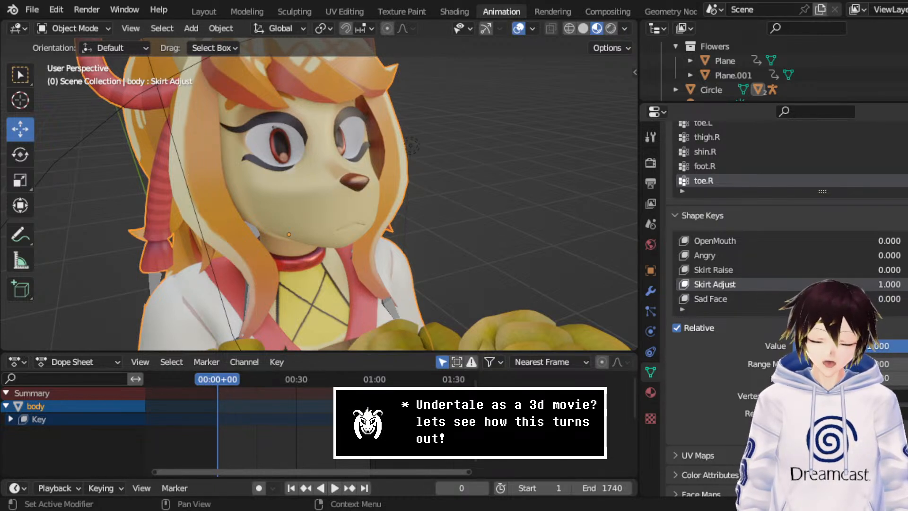
drag(880, 345, 776, 346)
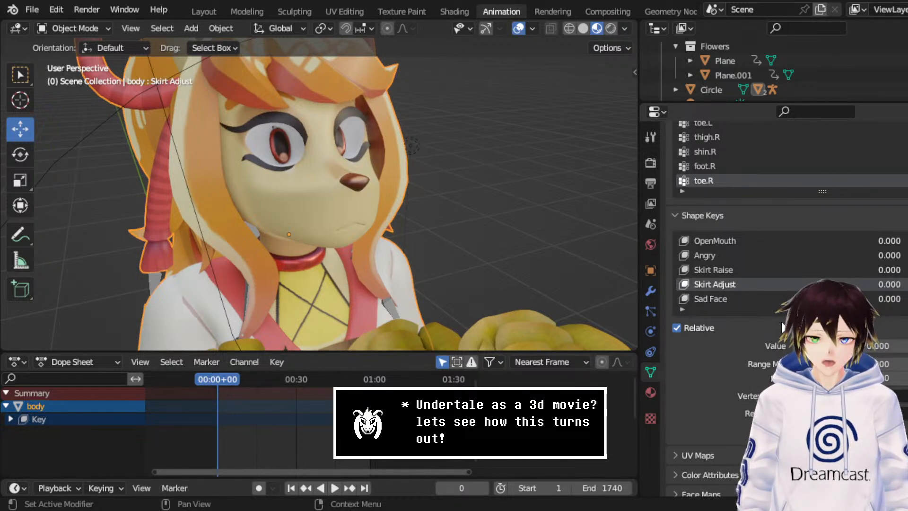
- Set the Skirt Raise shape key to 0.508 and check the kneeling character's skirt from the side
scroll(410, 219, down, 5)
middle_drag(410, 220, 396, 167)
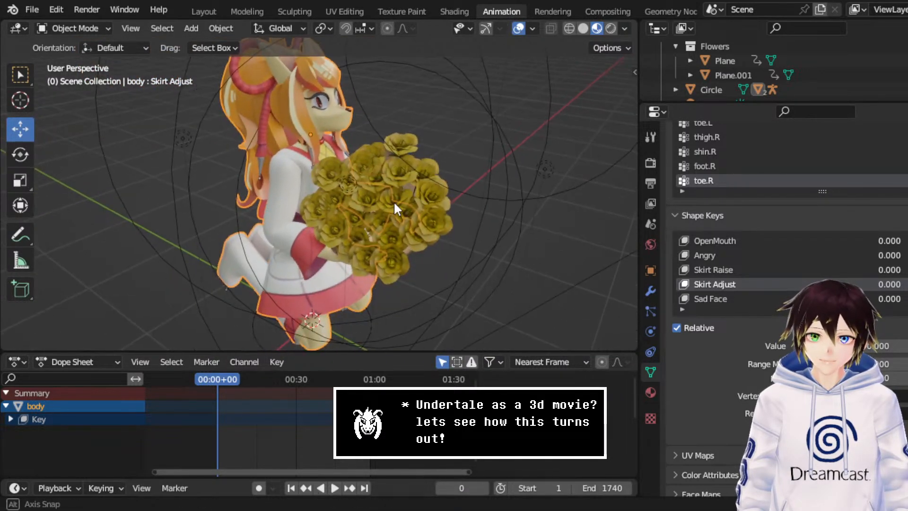
middle_drag(394, 203, 402, 195)
middle_drag(395, 230, 409, 208)
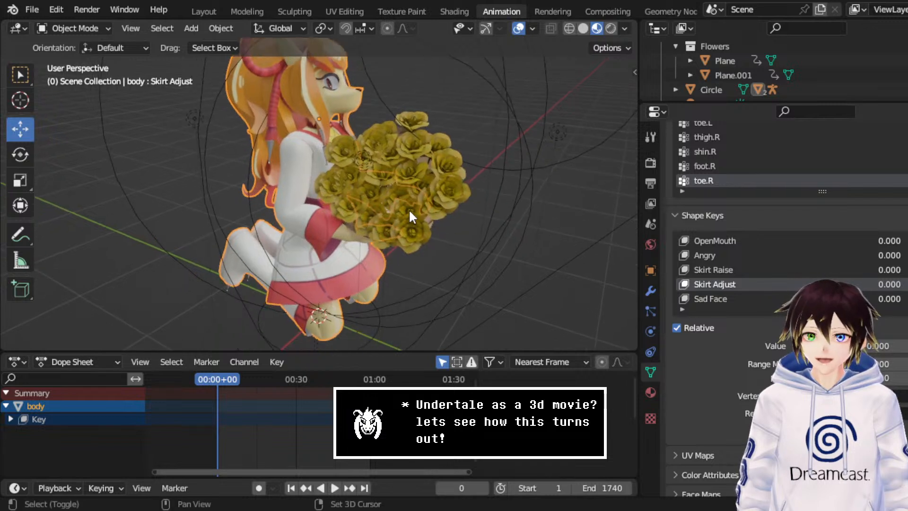
scroll(409, 211, up, 1)
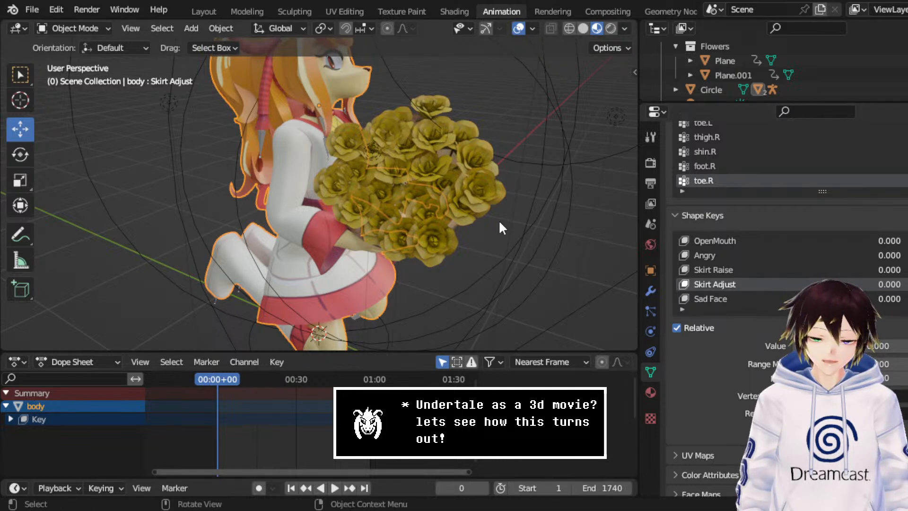
click(729, 269)
middle_drag(456, 191, 537, 164)
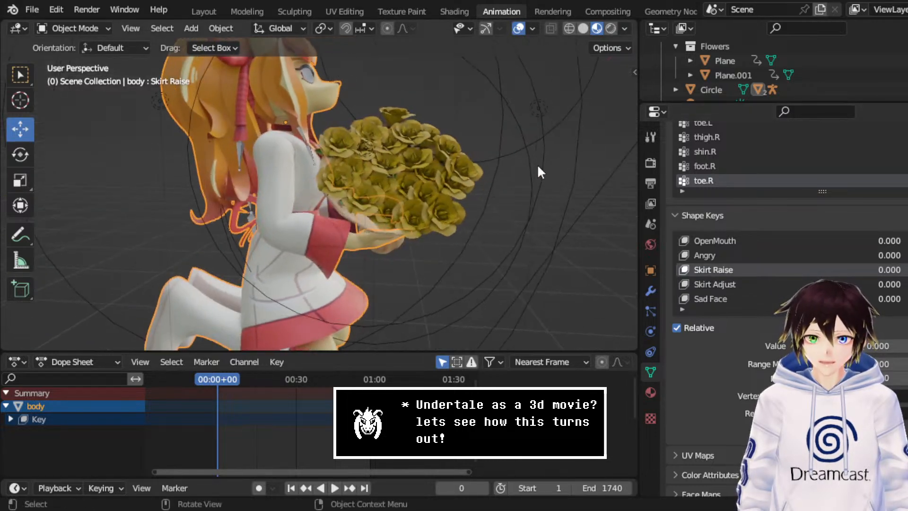
middle_drag(483, 239, 442, 148)
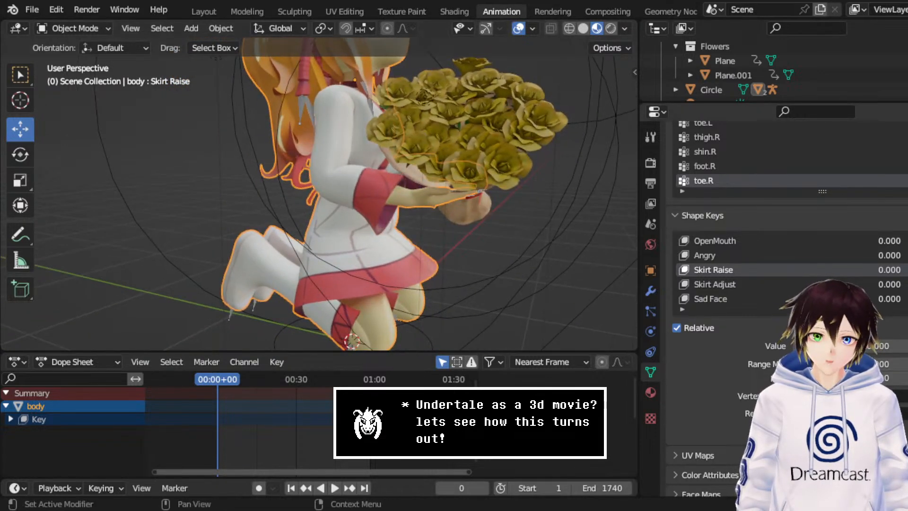
drag(806, 346, 892, 346)
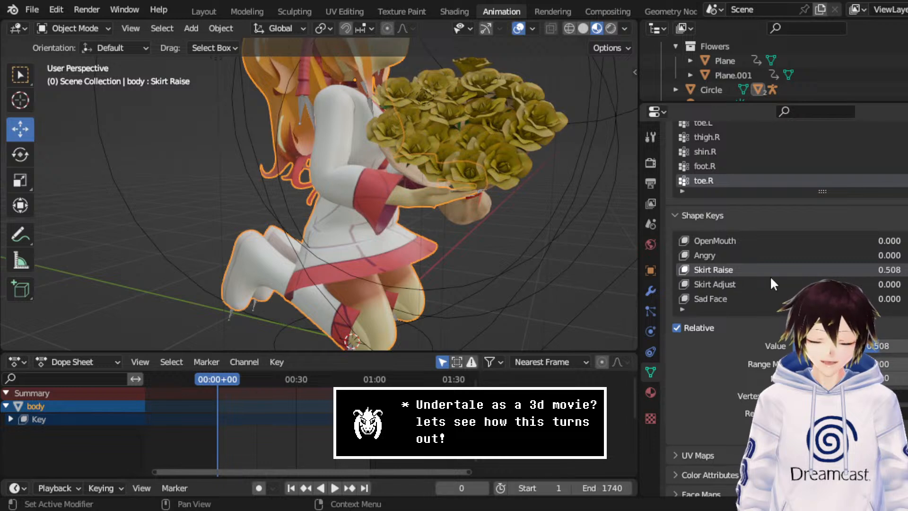
middle_drag(497, 266, 379, 277)
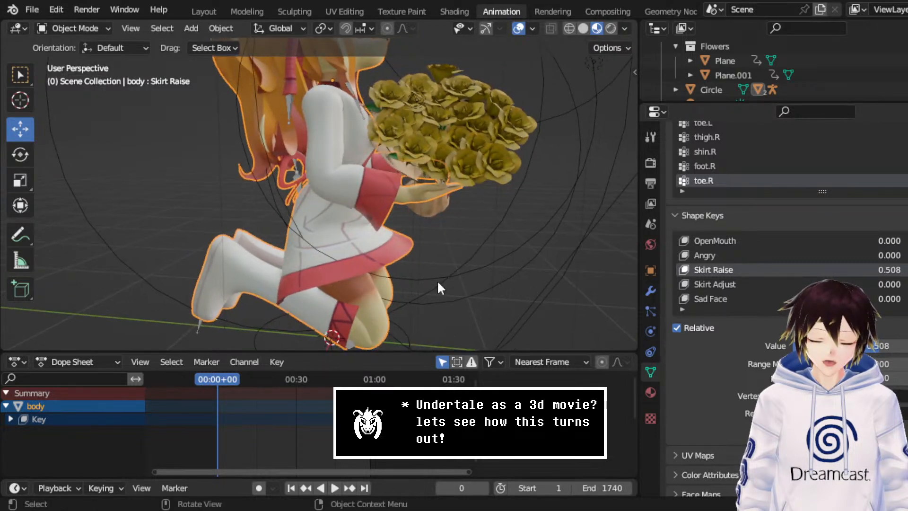
- Set the Skirt Adjust shape key to 1 and check how the skirt fits over the bent legs
click(714, 284)
drag(809, 346, 901, 345)
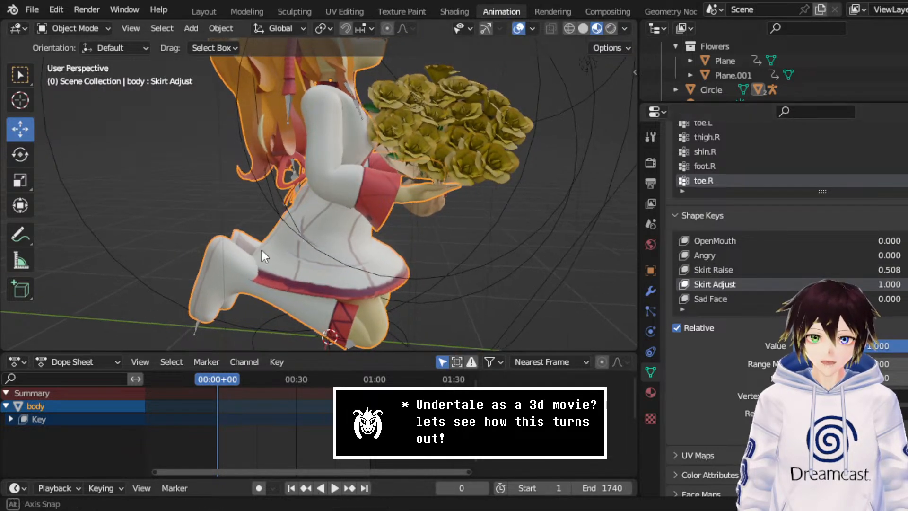
mouse_move(262, 250)
middle_down()
mouse_move(315, 260)
mouse_move(247, 246)
middle_up()
middle_drag(336, 260, 317, 257)
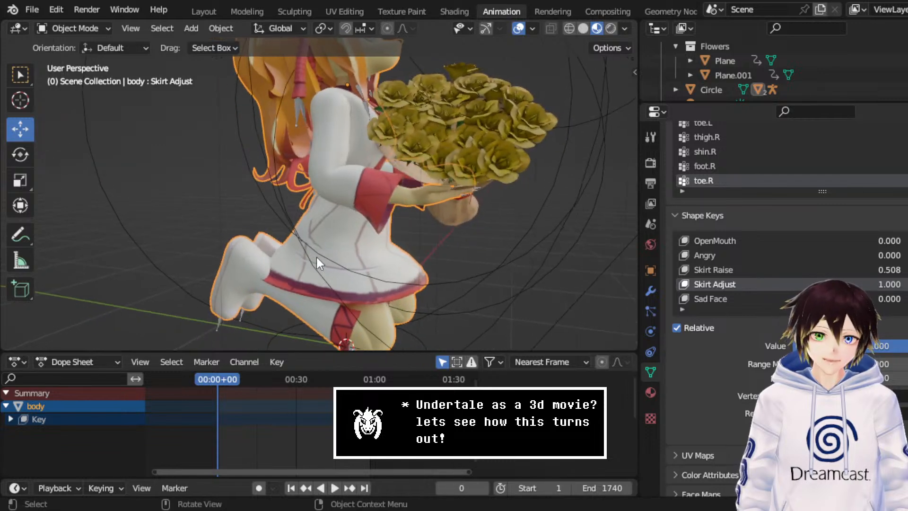
- Try the Skirt Raise shape key at 1, check the skirt and set the key back to 0
click(811, 271)
drag(832, 346, 898, 346)
middle_drag(444, 234, 401, 284)
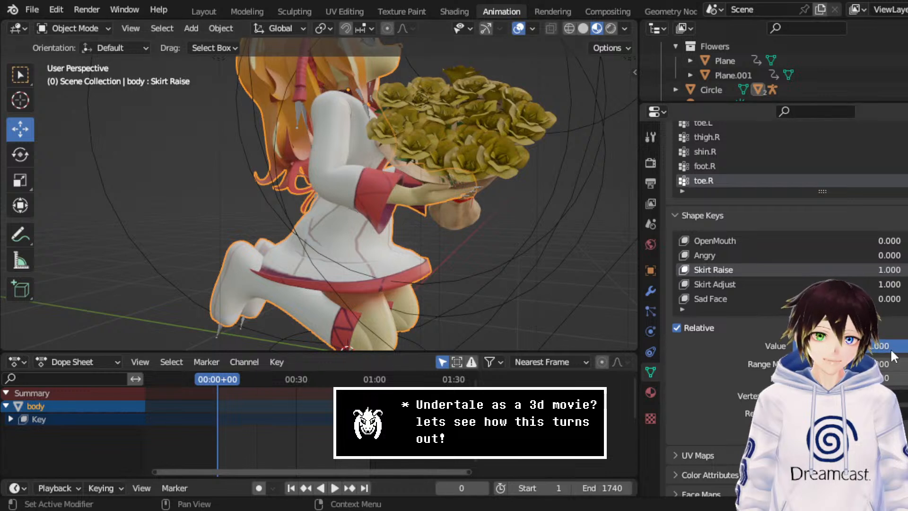
drag(875, 345, 794, 346)
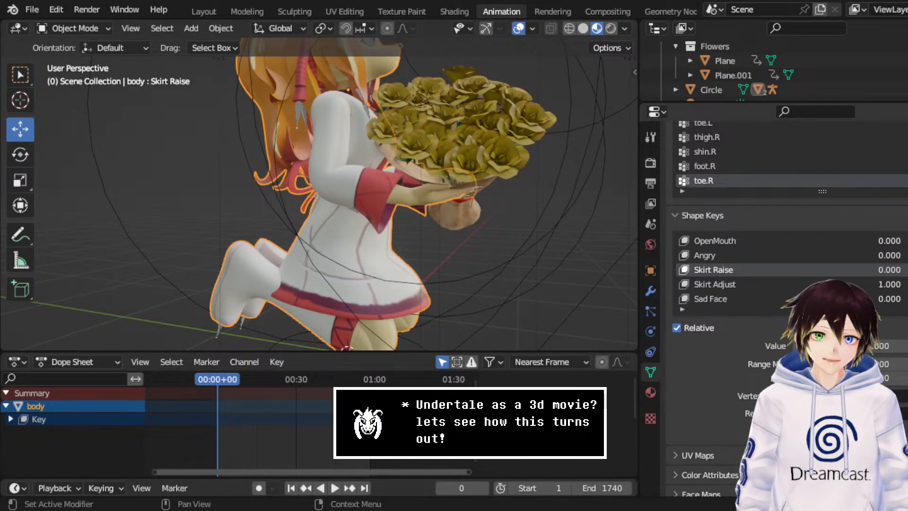
- Remove the Skirt Raise shape key from the body mesh and save the file
click(907, 255)
middle_drag(414, 236, 444, 245)
key(ctrl+s)
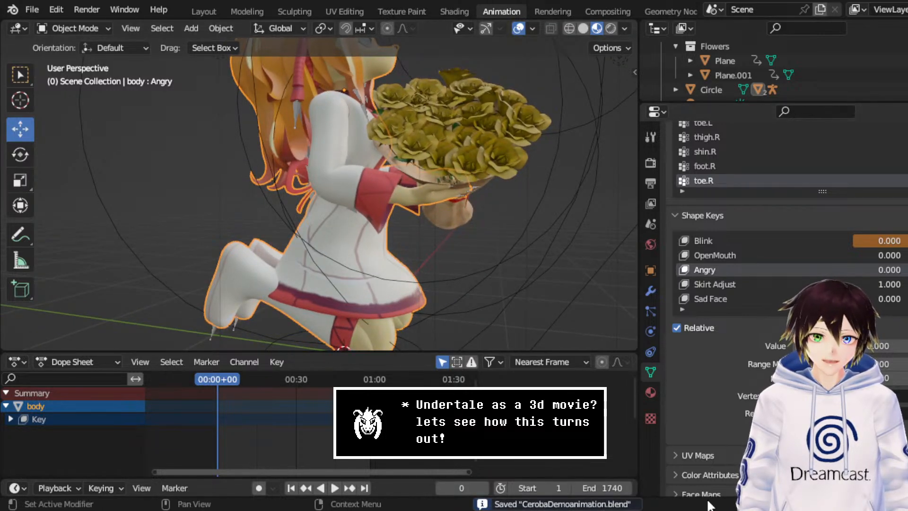
- Reset the Skirt Adjust shape key to 0 with the upper body in view and save the file
middle_drag(447, 297, 417, 191)
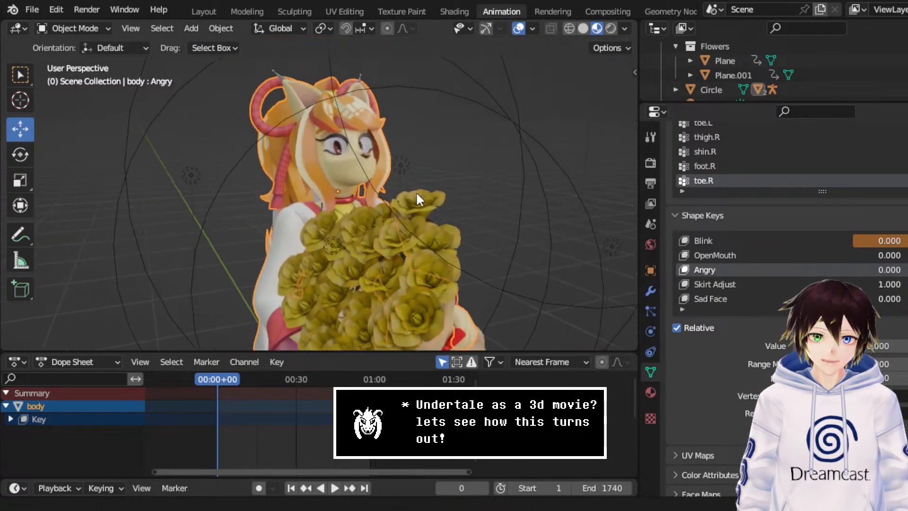
shift+middle_drag(382, 148, 385, 192)
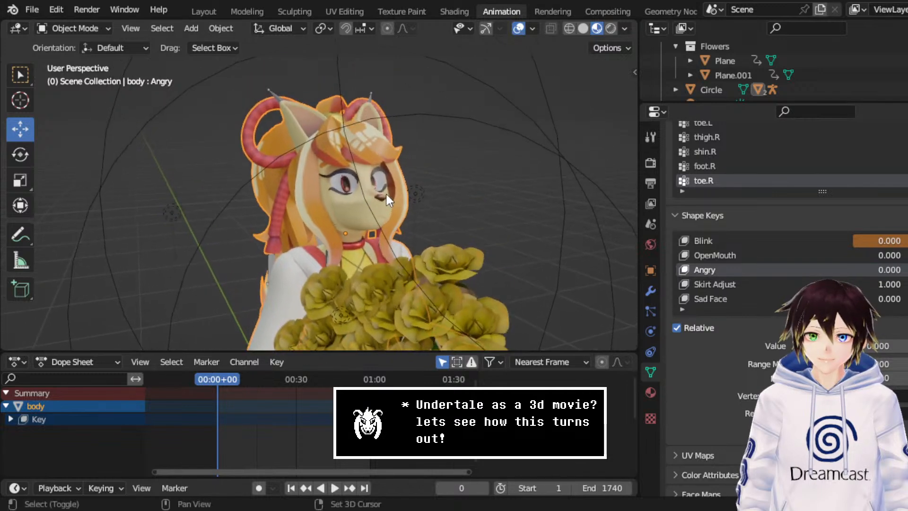
scroll(399, 186, up, 1)
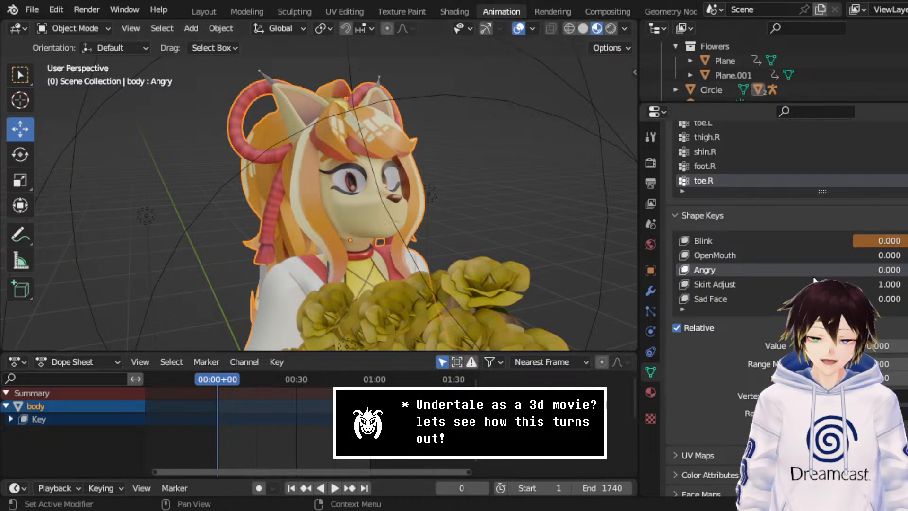
click(776, 285)
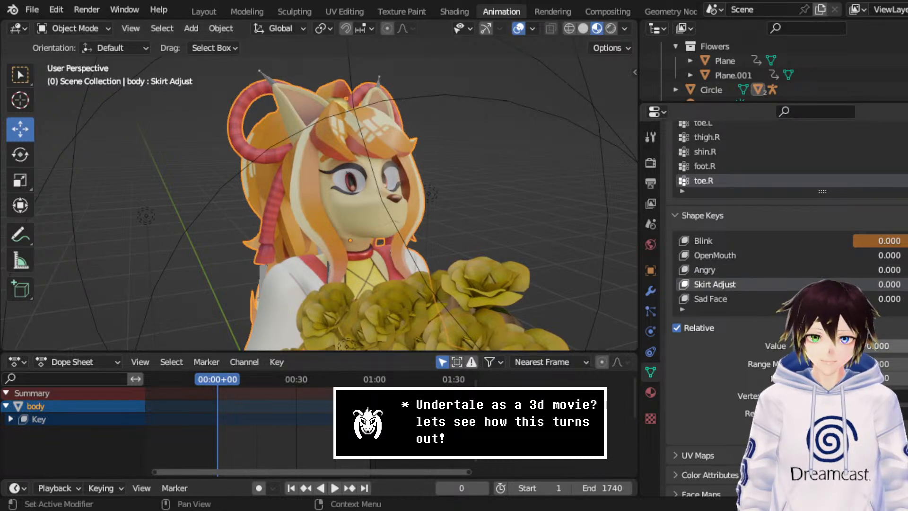
key(ctrl+s)
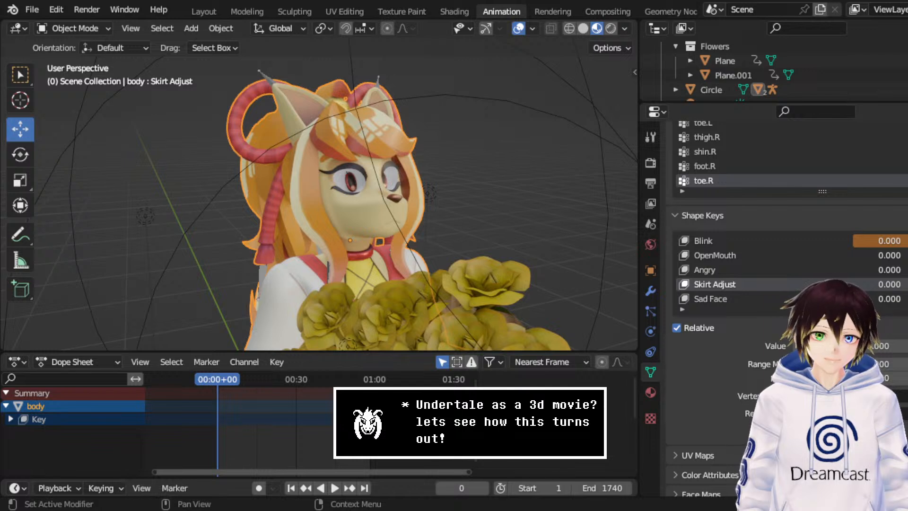
- Make OpenMouth the active shape key, look over the character with the bouquet and save the file
click(743, 254)
scroll(742, 253, up, 1)
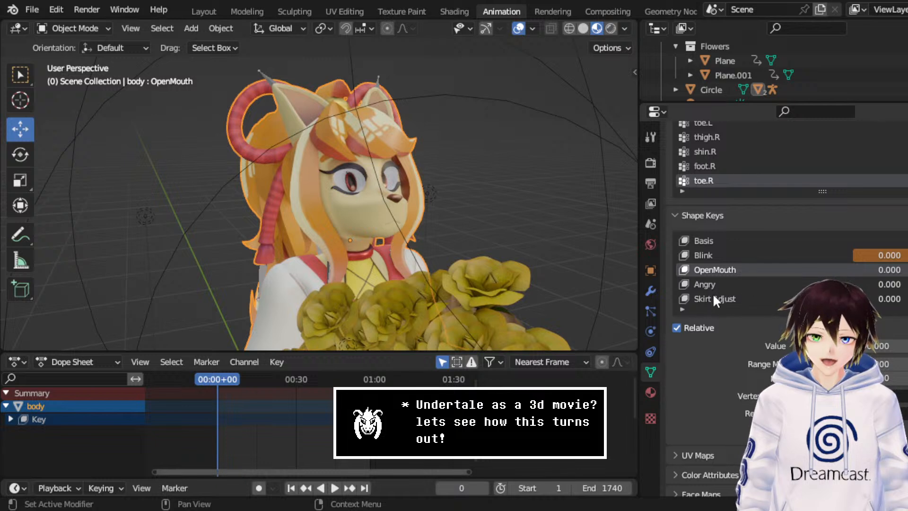
scroll(713, 285, down, 1)
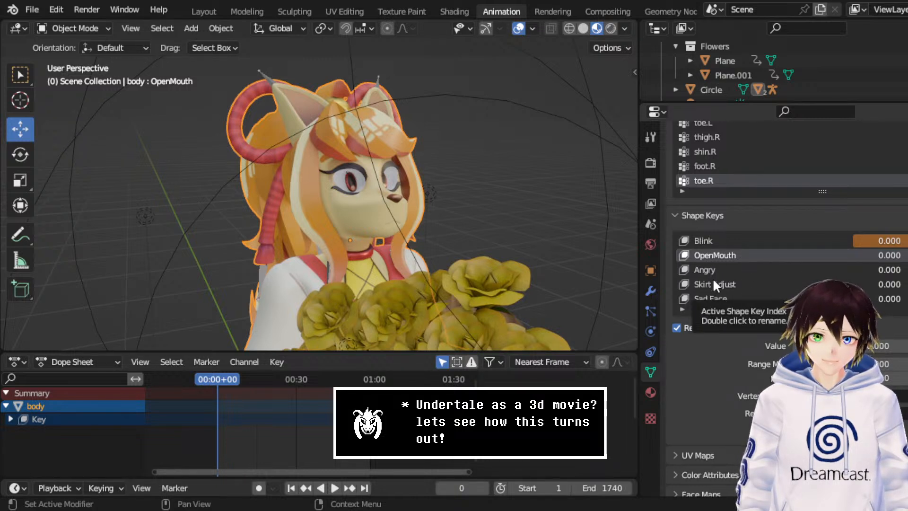
scroll(713, 284, up, 1)
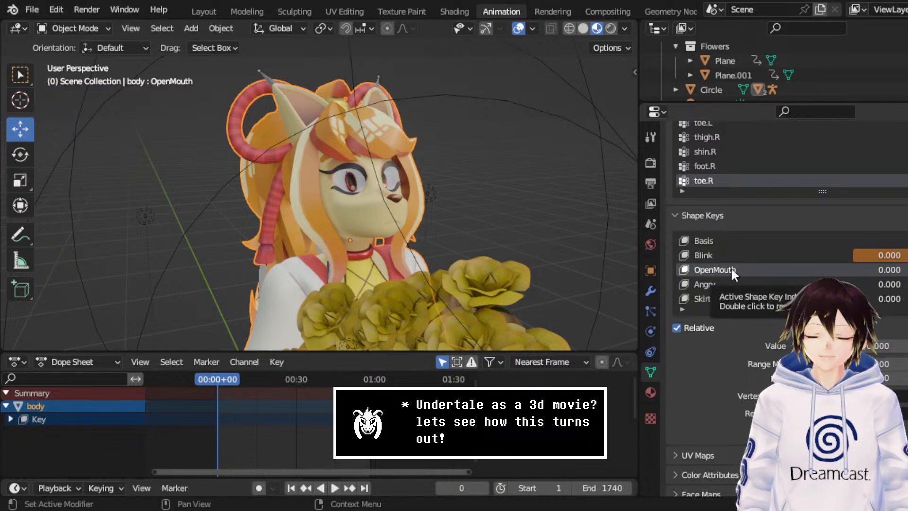
right_click(730, 267)
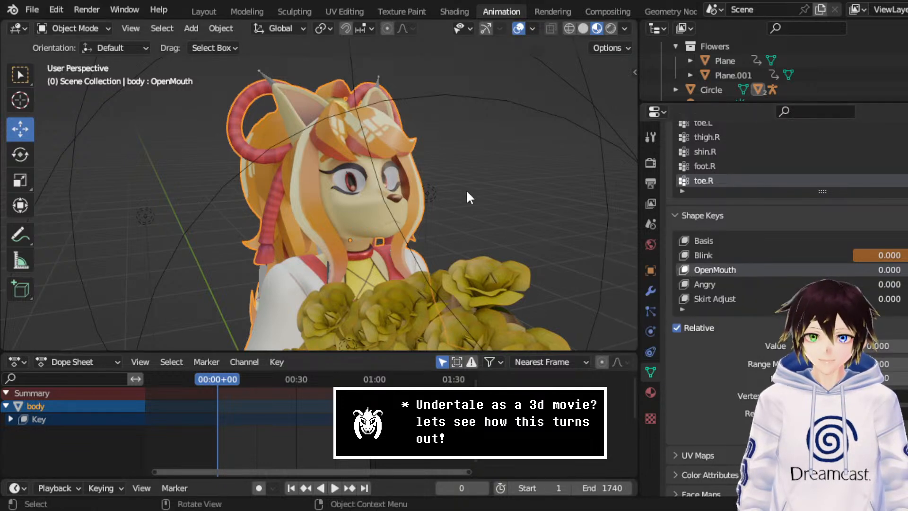
scroll(421, 225, down, 3)
middle_drag(422, 225, 360, 282)
scroll(319, 283, up, 2)
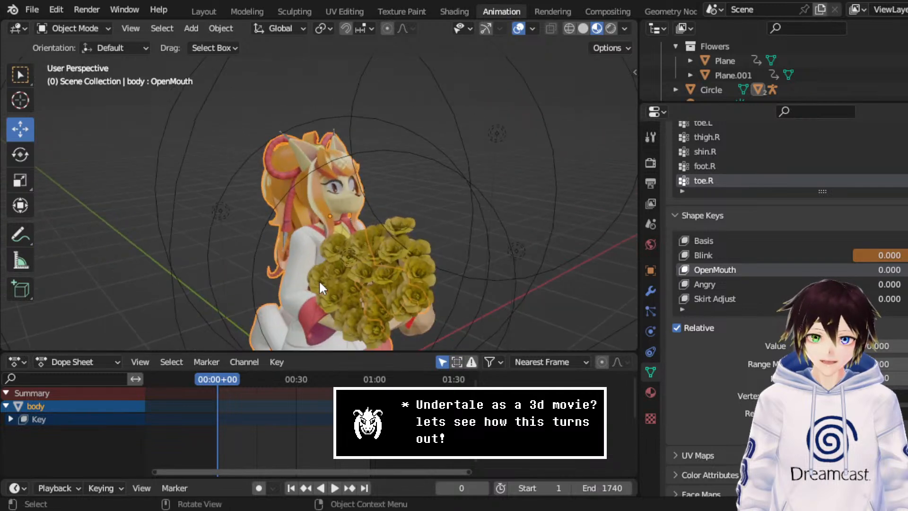
scroll(350, 276, up, 2)
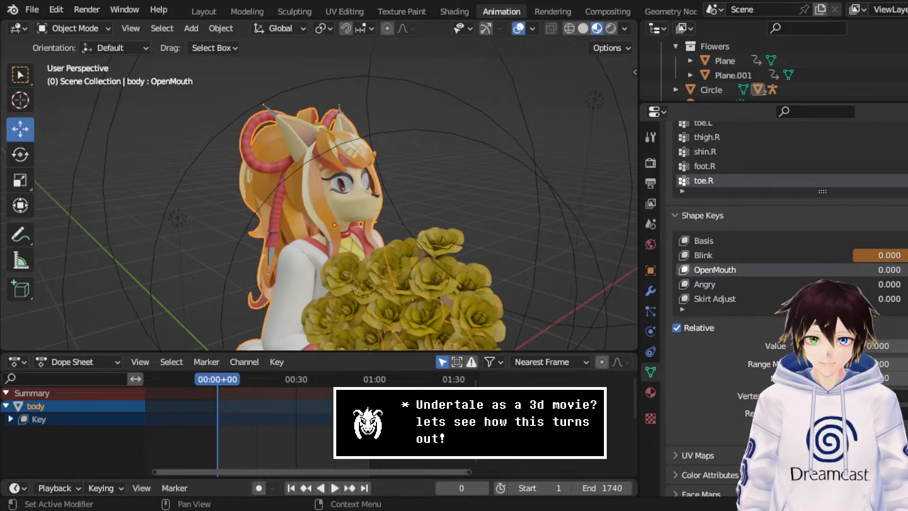
middle_drag(325, 155, 382, 168)
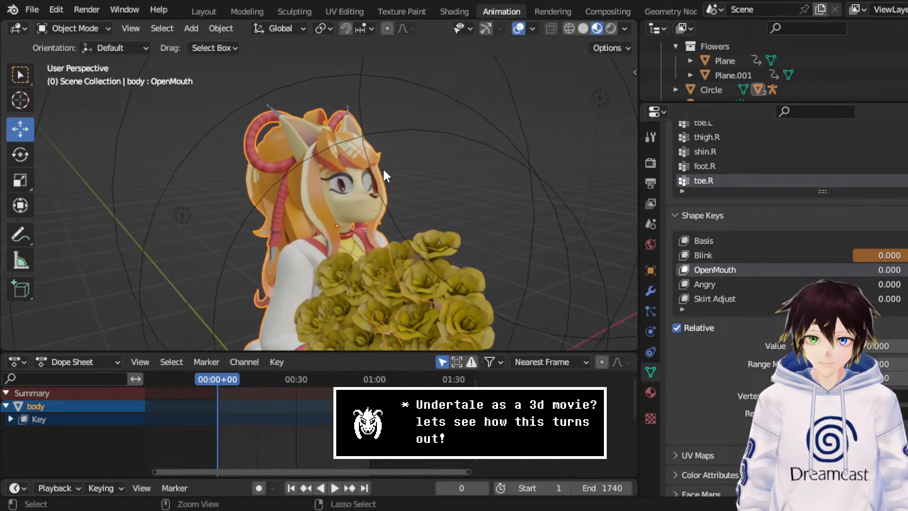
key(ctrl+s)
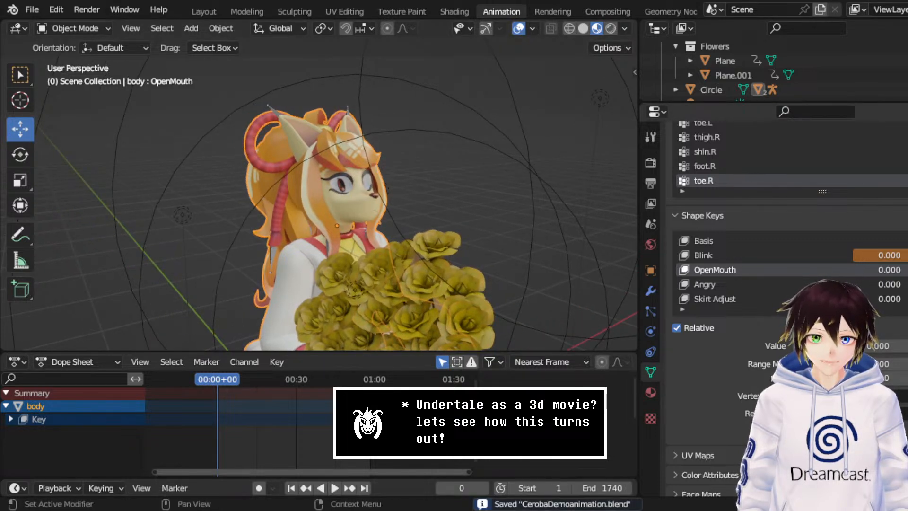
- Try a new shape key made from the current mix at 1 and 0 on the face and remove it
click(907, 270)
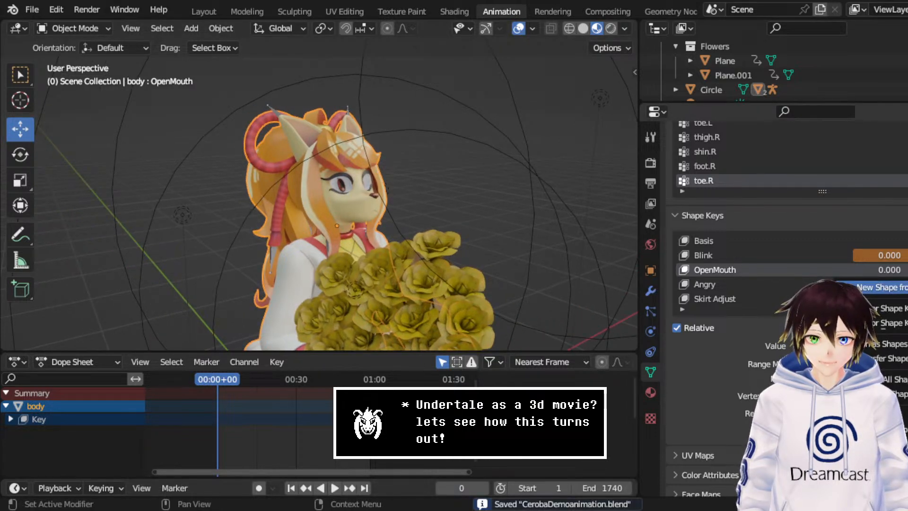
click(882, 288)
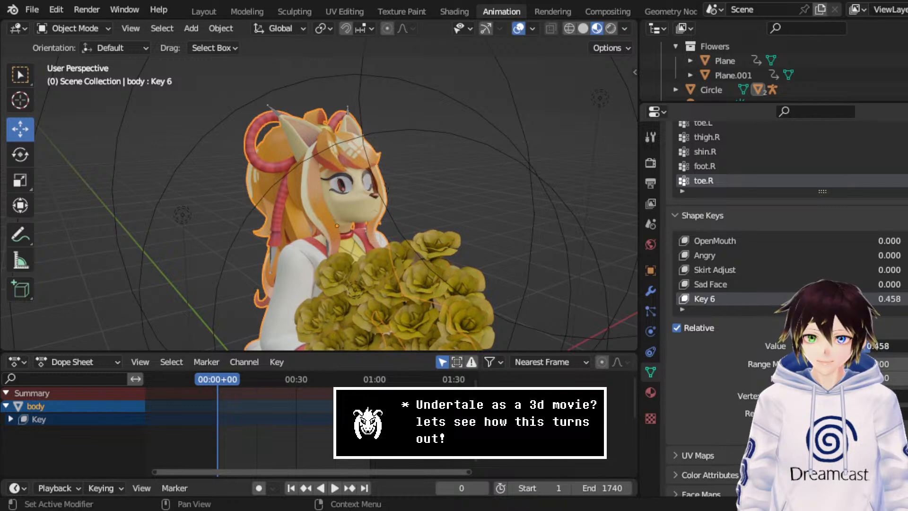
drag(871, 346, 906, 346)
scroll(387, 192, up, 4)
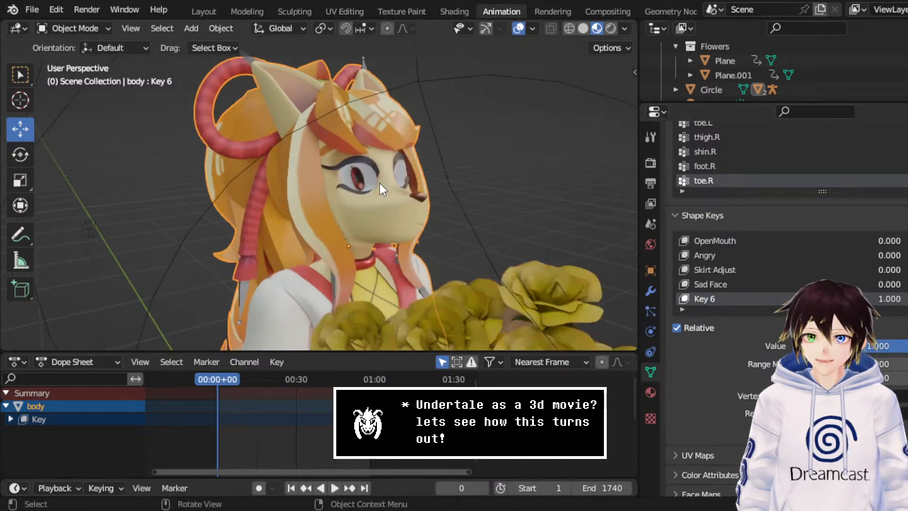
middle_drag(416, 203, 388, 187)
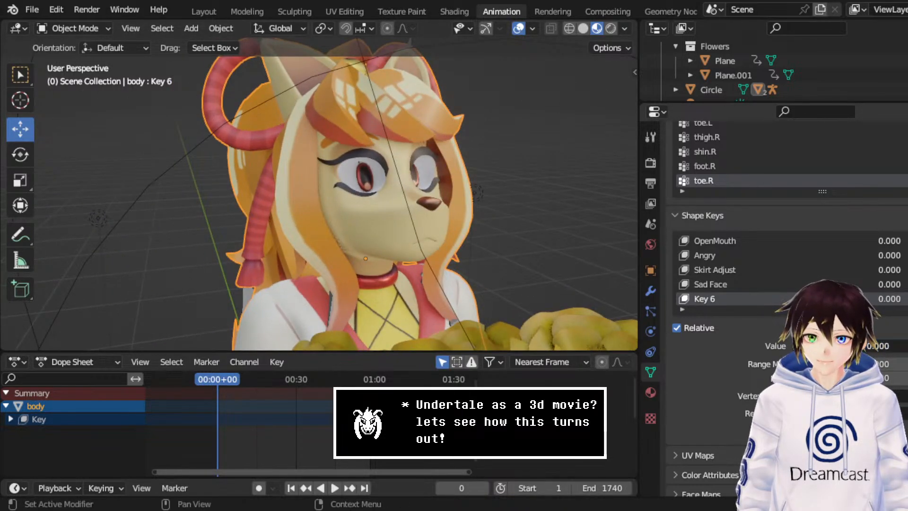
drag(839, 347, 903, 346)
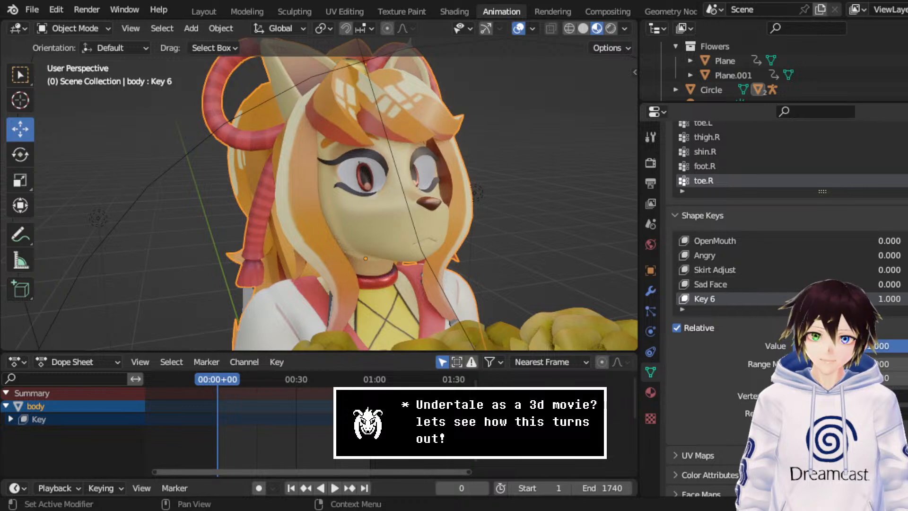
click(907, 255)
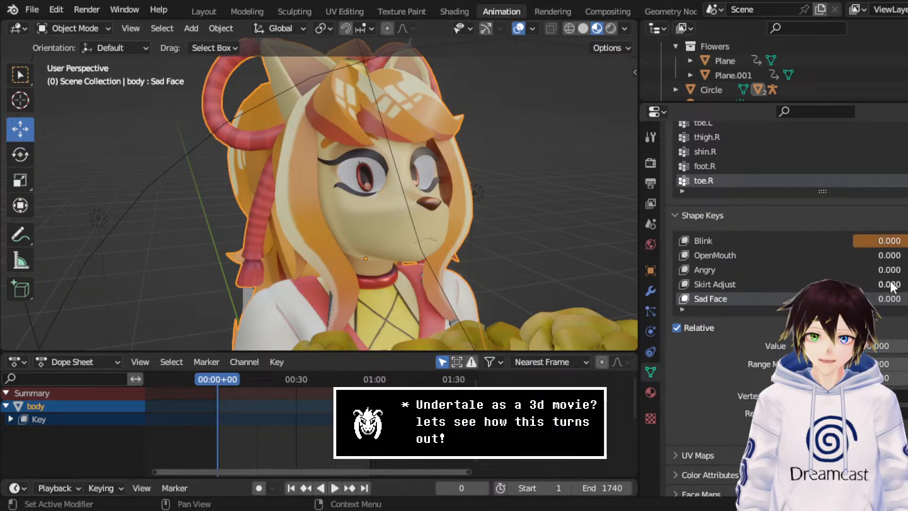
- Create a new shape key from the mix with OpenMouth at 1, and reset OpenMouth to 0
click(783, 256)
drag(839, 347, 903, 346)
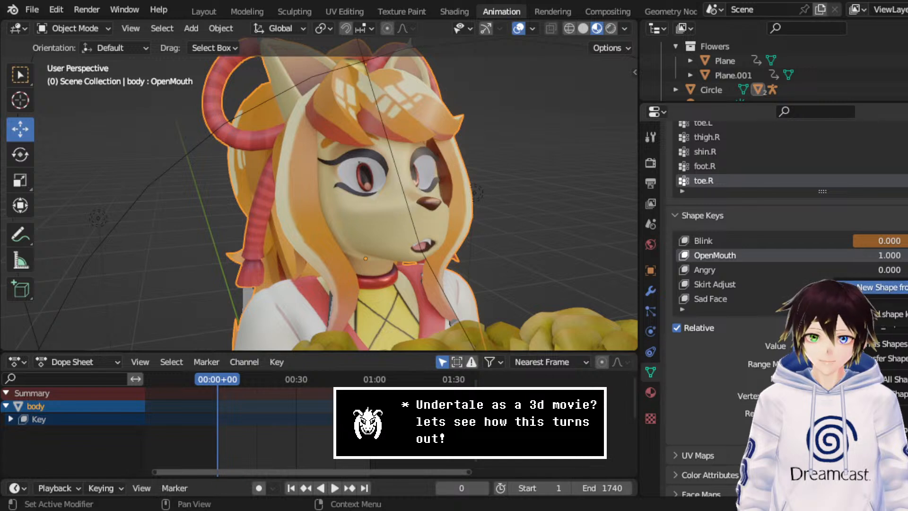
click(881, 287)
click(822, 244)
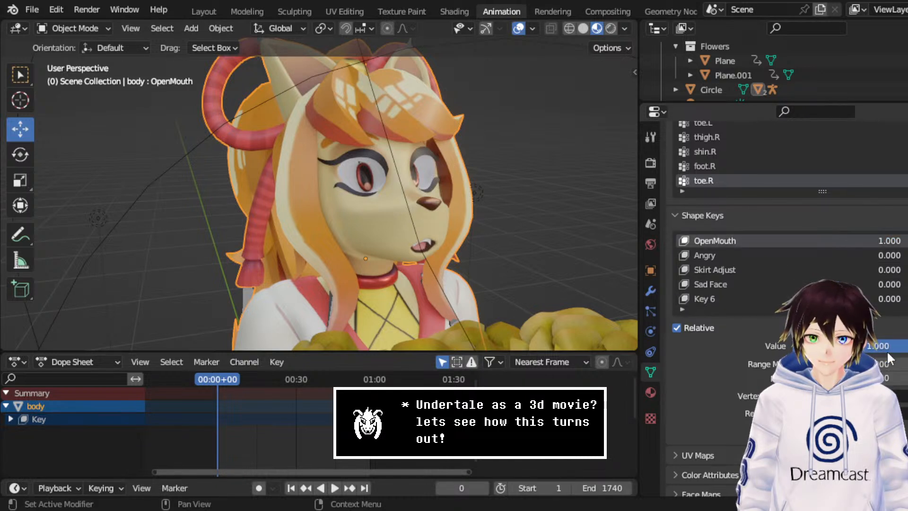
mouse_move(888, 351)
mouse_down()
mouse_move(800, 349)
mouse_move(903, 346)
mouse_move(792, 346)
mouse_move(904, 346)
mouse_up()
- Test the new Key 6 shape key at 1 on the mouth, set it back to 0 and save the file
click(821, 299)
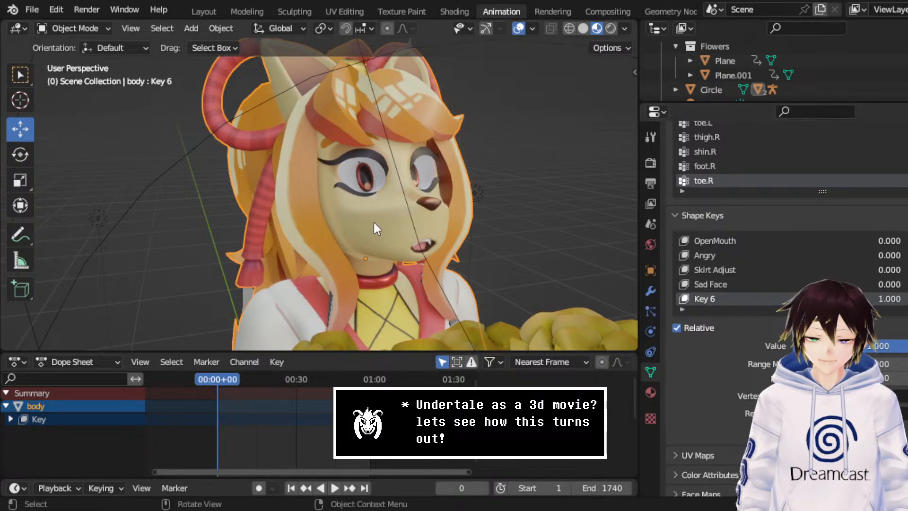
middle_drag(373, 220, 475, 291)
scroll(341, 212, up, 3)
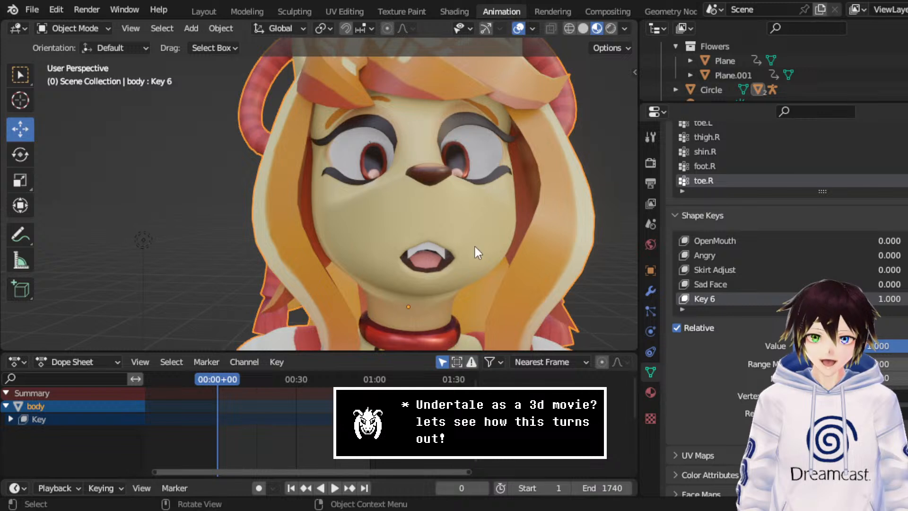
drag(889, 346, 786, 346)
middle_drag(449, 203, 528, 214)
scroll(528, 214, down, 3)
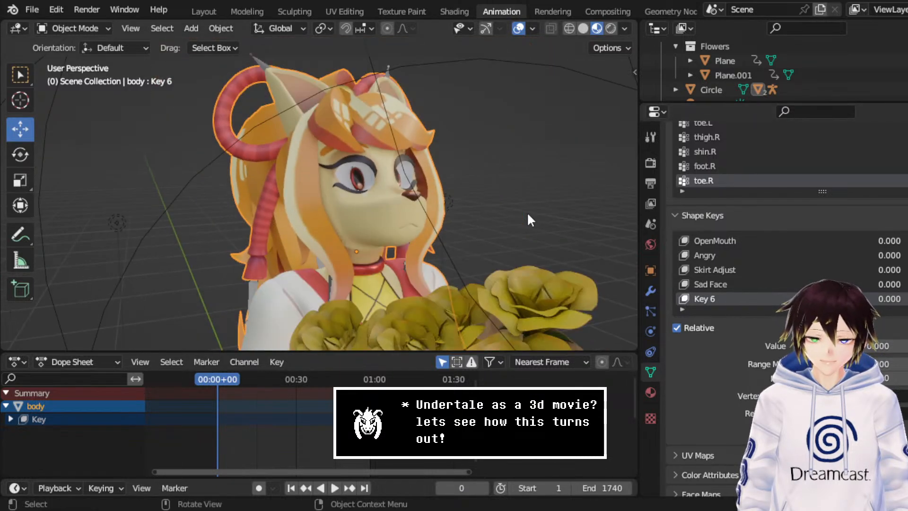
key(ctrl+s)
- Set the Blink shape key to about 0.416 and the Sad Face shape key to 1
scroll(722, 257, up, 2)
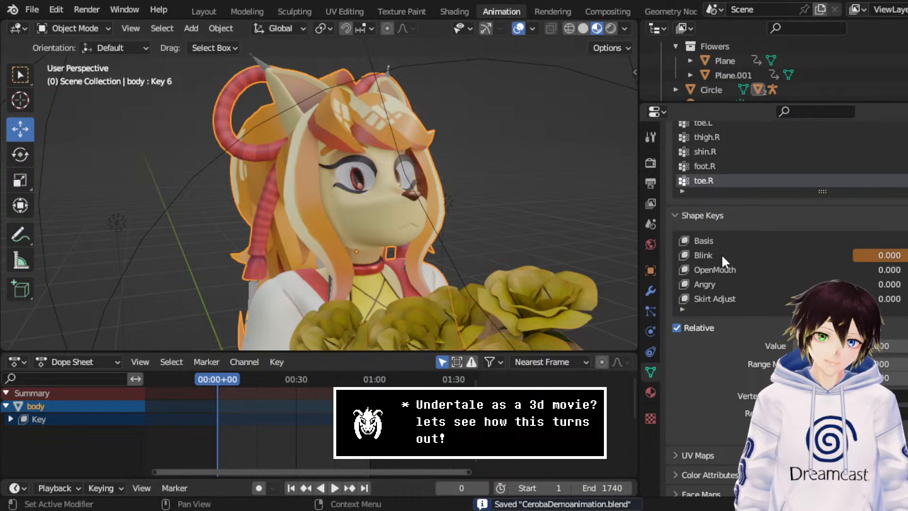
click(716, 254)
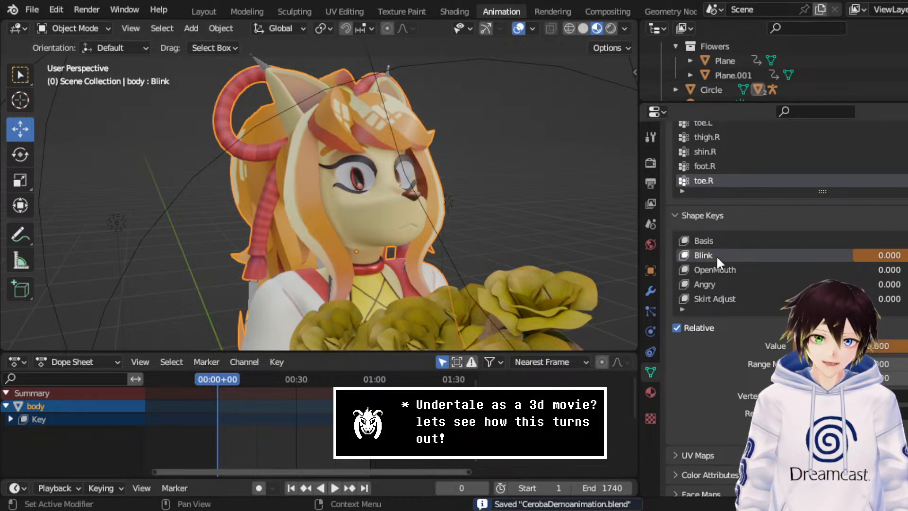
drag(791, 346, 851, 346)
scroll(811, 276, down, 2)
click(726, 284)
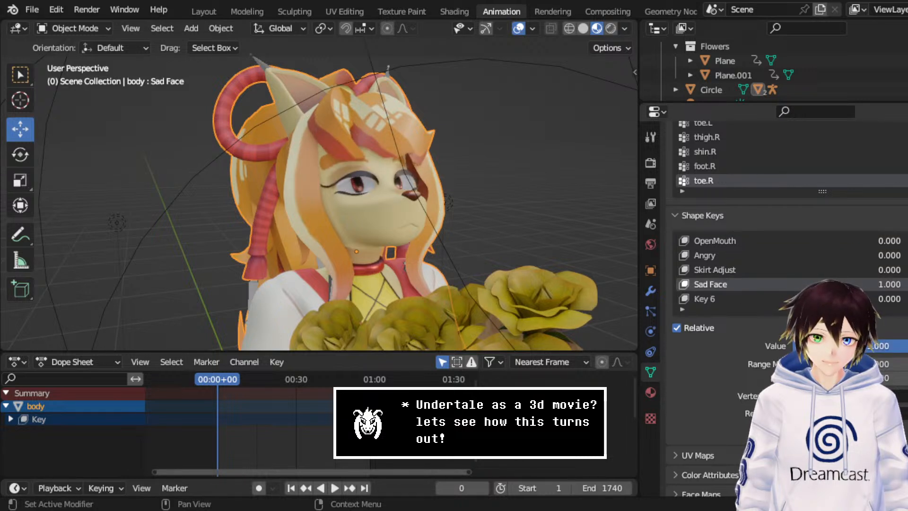
- Readjust the Blink shape key to 0.429 for half-closed eyes and save the file
scroll(770, 276, up, 1)
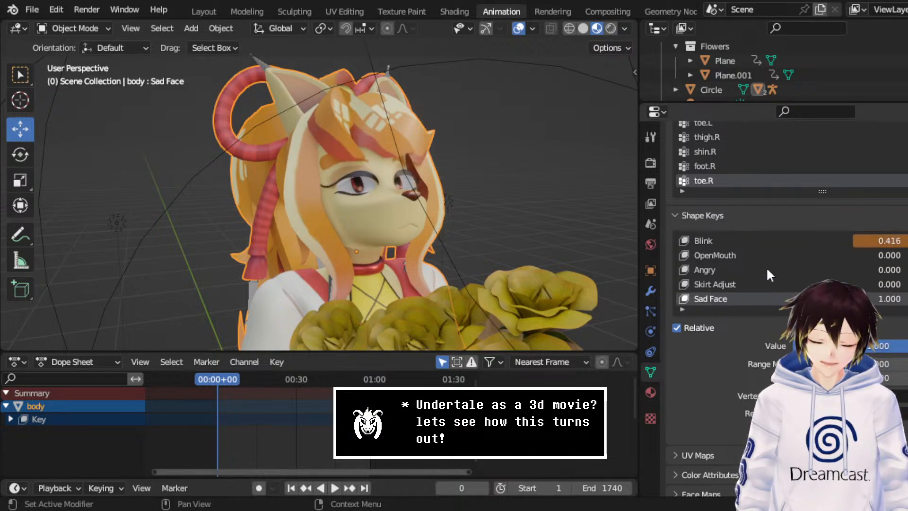
scroll(770, 276, up, 1)
click(738, 257)
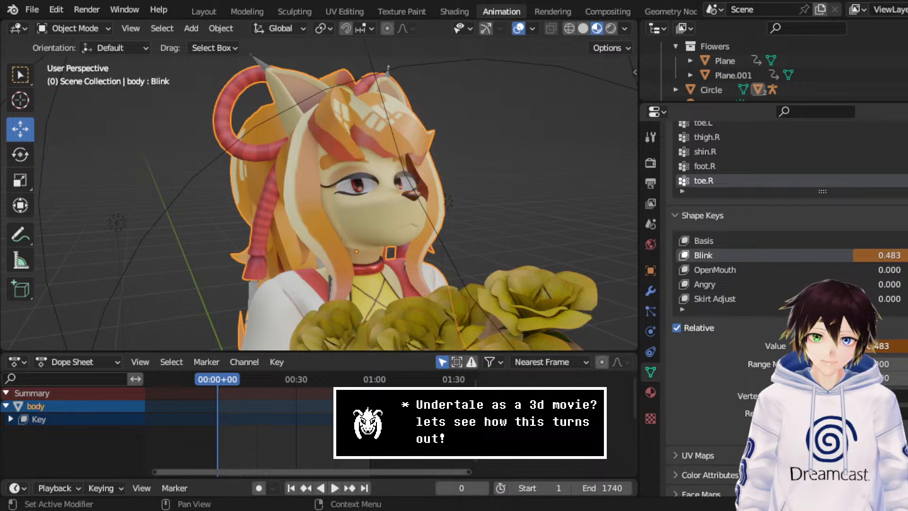
middle_drag(510, 225, 516, 224)
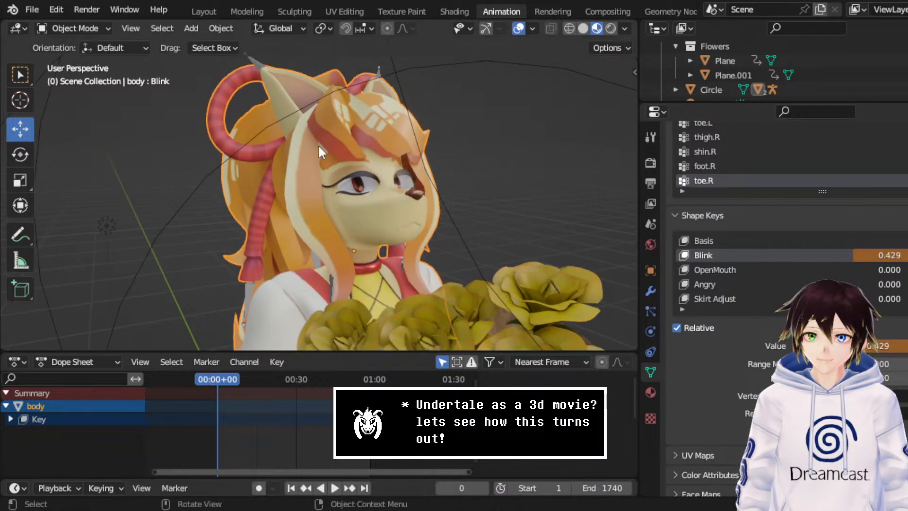
key(ctrl+s)
- Switch to the Modeling workspace and put the body mesh in Object Mode
click(247, 12)
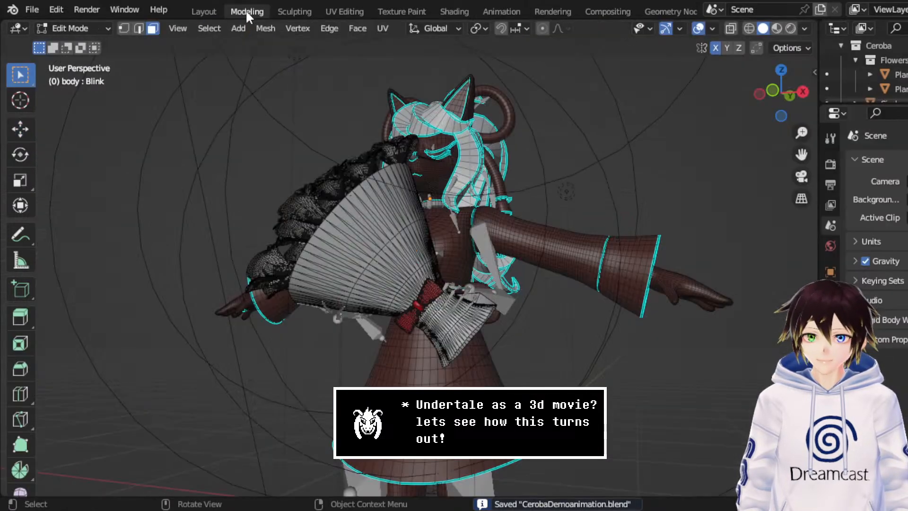
click(101, 26)
click(103, 41)
middle_drag(453, 162, 714, 58)
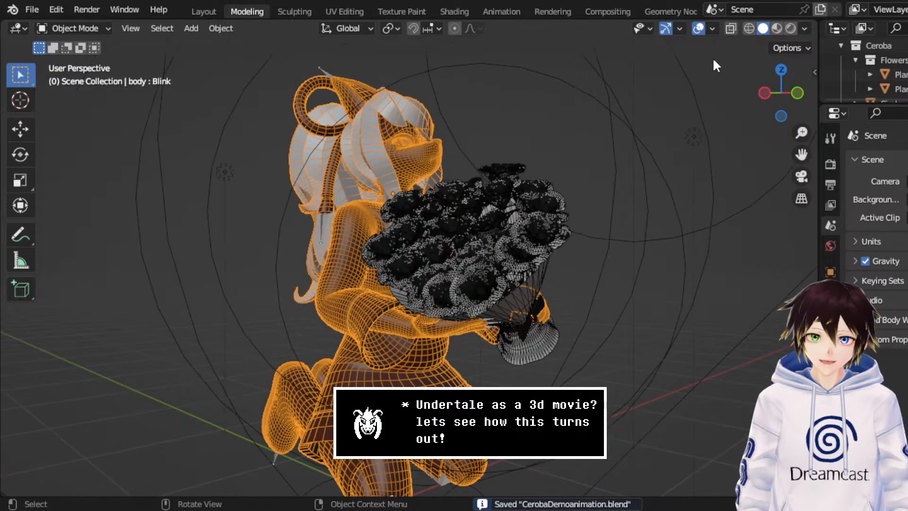
- Hide the viewport overlays and change the shading to Material Preview
click(698, 28)
mouse_move(555, 139)
middle_down()
mouse_move(544, 171)
mouse_move(766, 34)
middle_up()
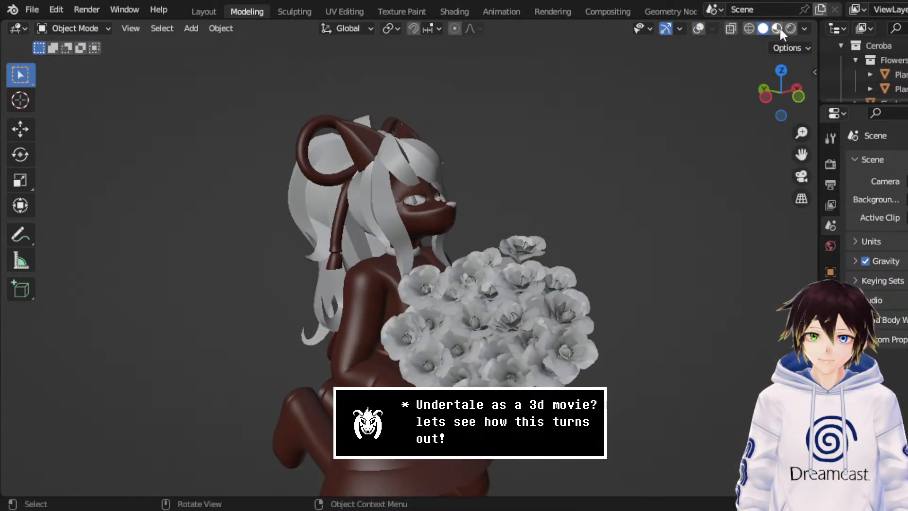
click(777, 28)
- Play the animation and examine the kneeling character's face, hair and hands from several sides
middle_drag(623, 181, 709, 167)
mouse_move(801, 155)
mouse_down()
mouse_move(813, 142)
mouse_move(801, 154)
mouse_up()
key(space)
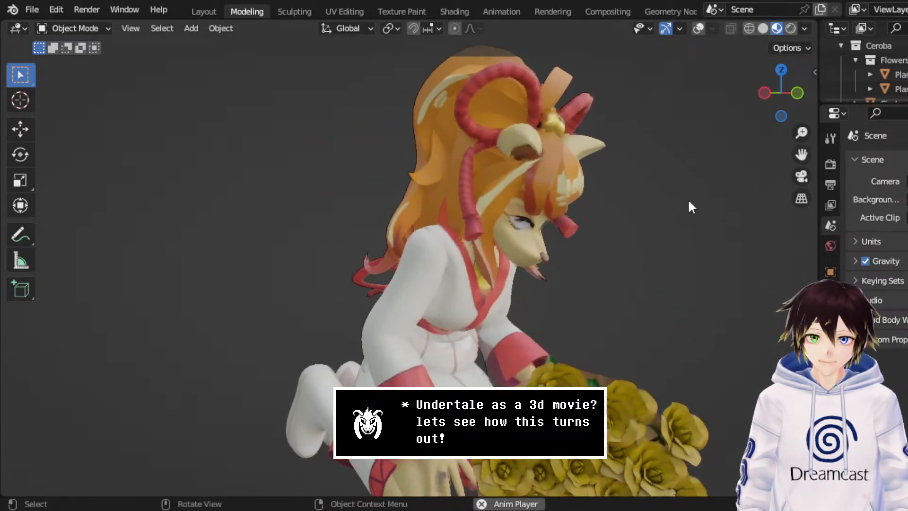
middle_drag(689, 202, 637, 215)
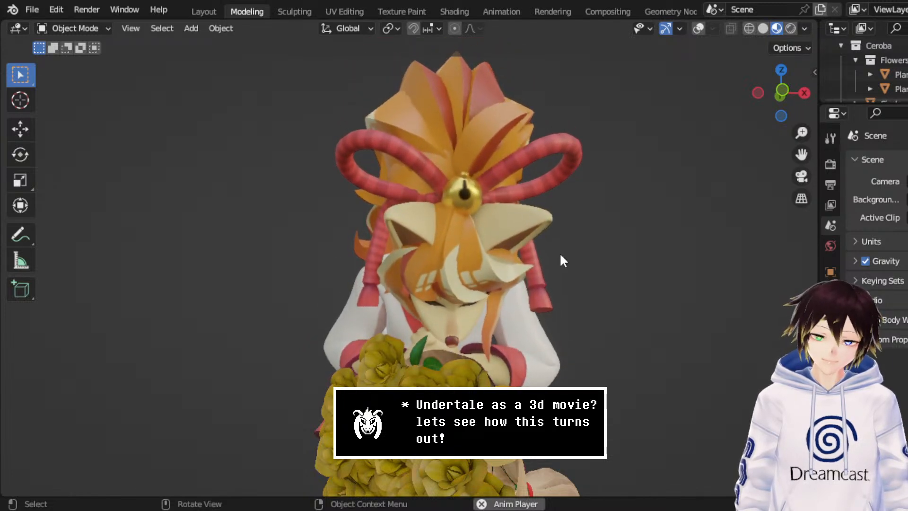
middle_drag(562, 258, 530, 247)
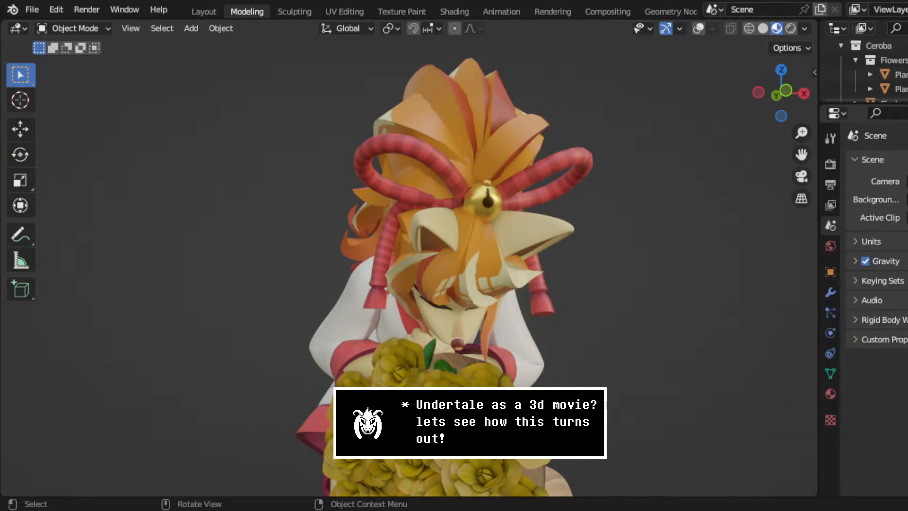
middle_drag(579, 326, 579, 331)
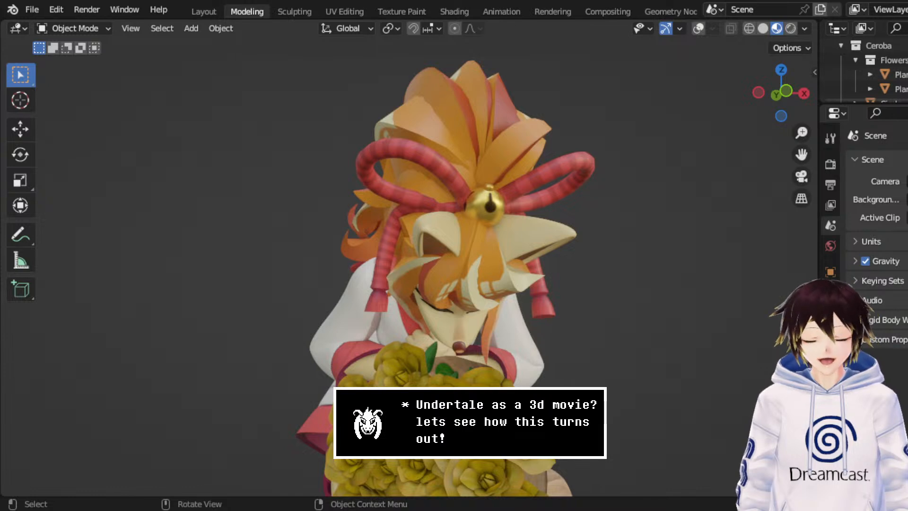
middle_drag(492, 221, 533, 221)
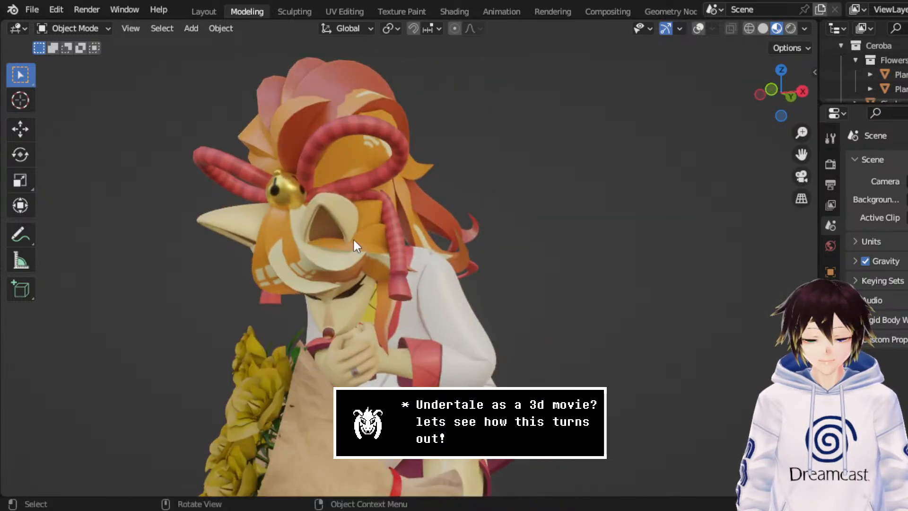
middle_drag(354, 242, 433, 249)
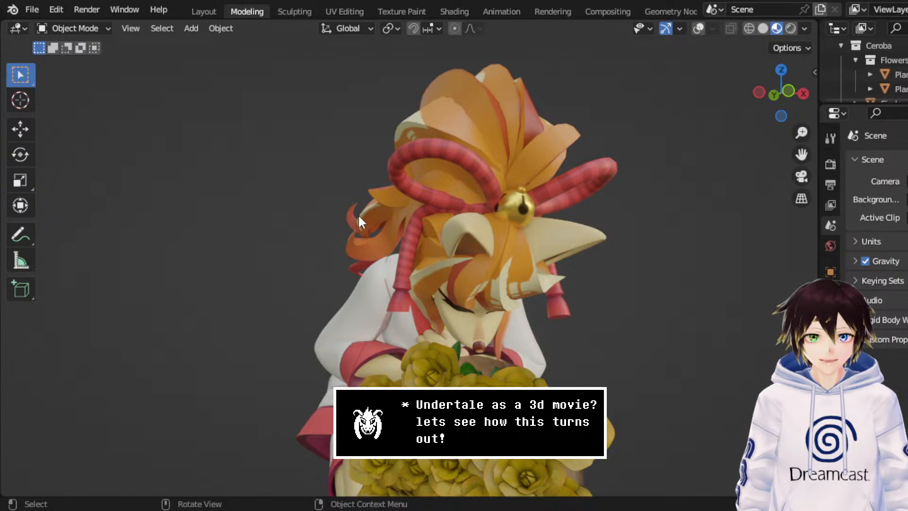
middle_drag(382, 255, 434, 241)
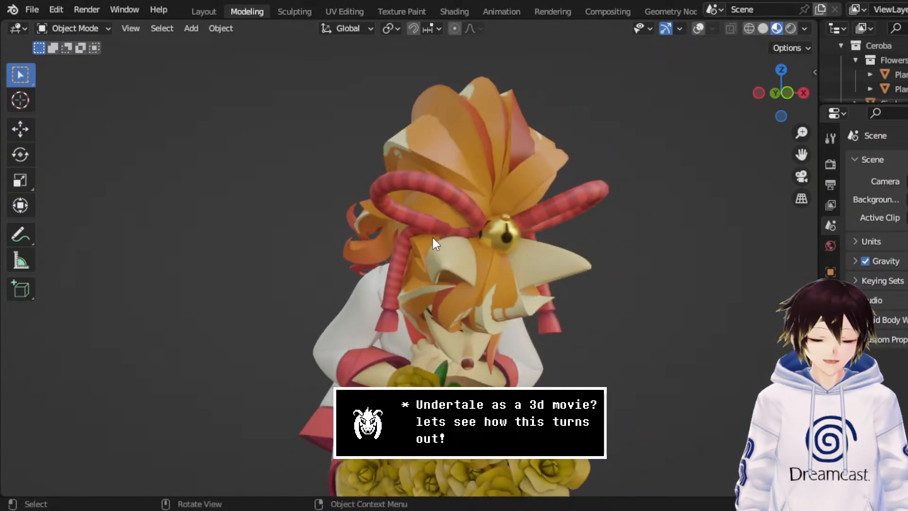
- Inspect the kneeling character's bowed head, hair bow and clasped hands from the front and the side
middle_drag(414, 281, 439, 285)
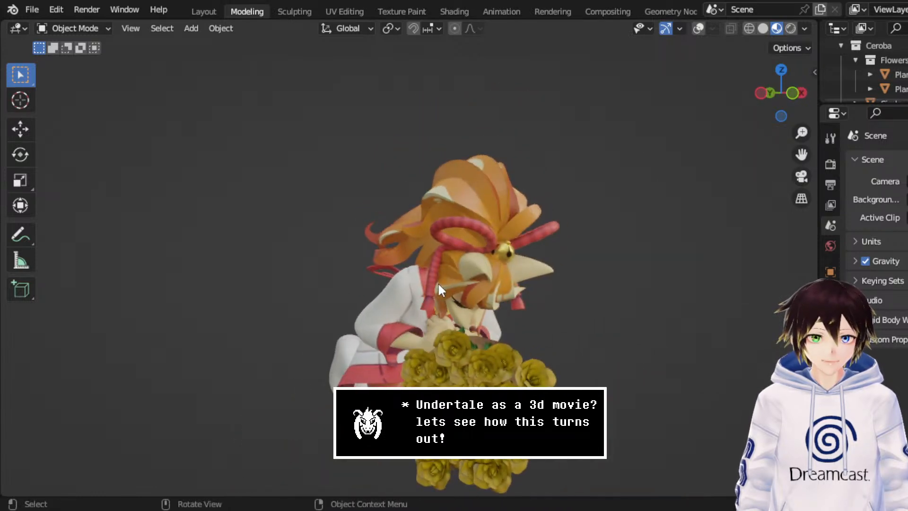
middle_drag(505, 290, 478, 313)
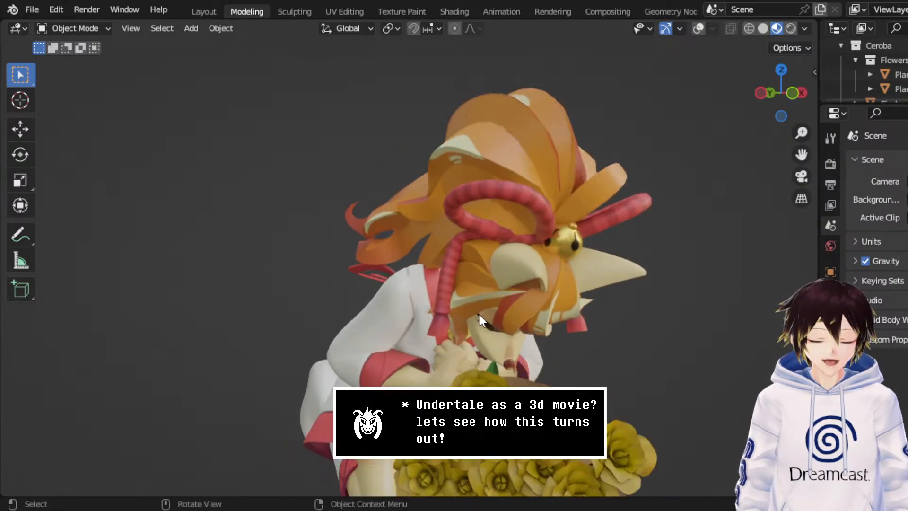
middle_drag(509, 353, 471, 355)
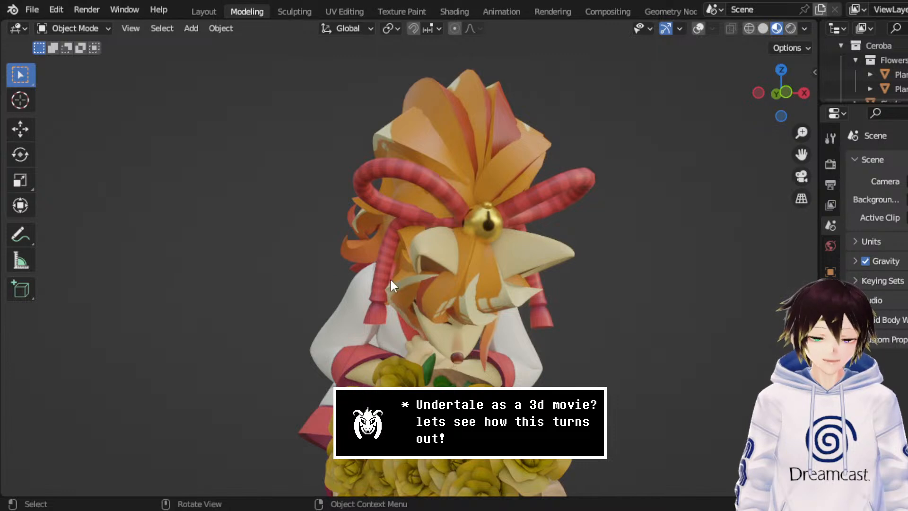
middle_drag(464, 298, 445, 322)
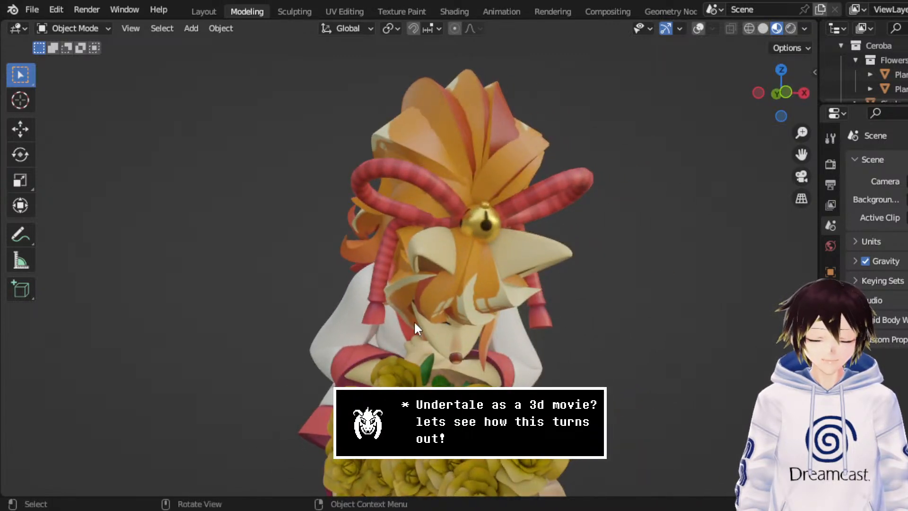
middle_drag(463, 251, 409, 302)
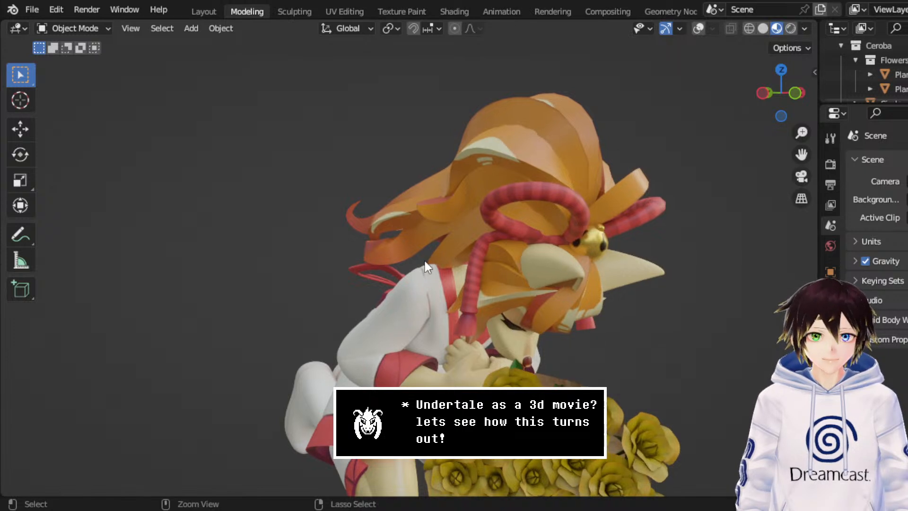
- Save the current changes to CerobaDemoanimation.blend
key(ctrl+s)
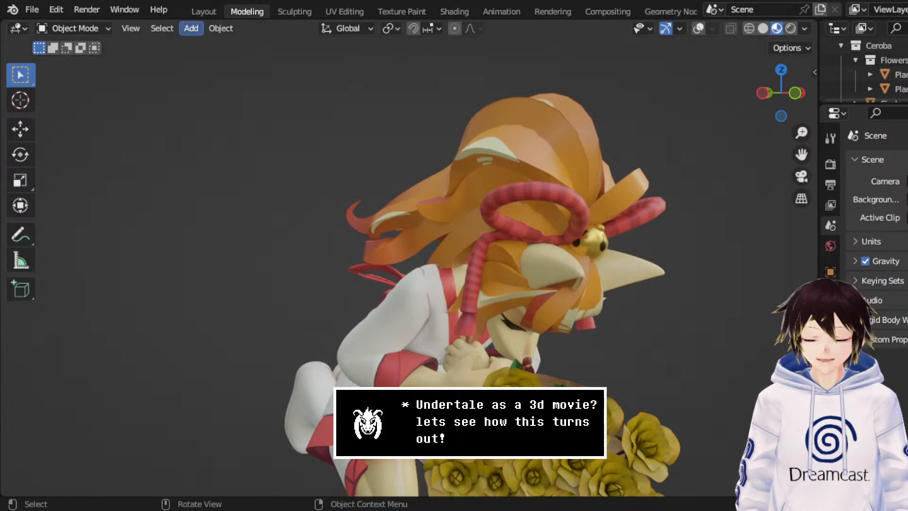
click(33, 10)
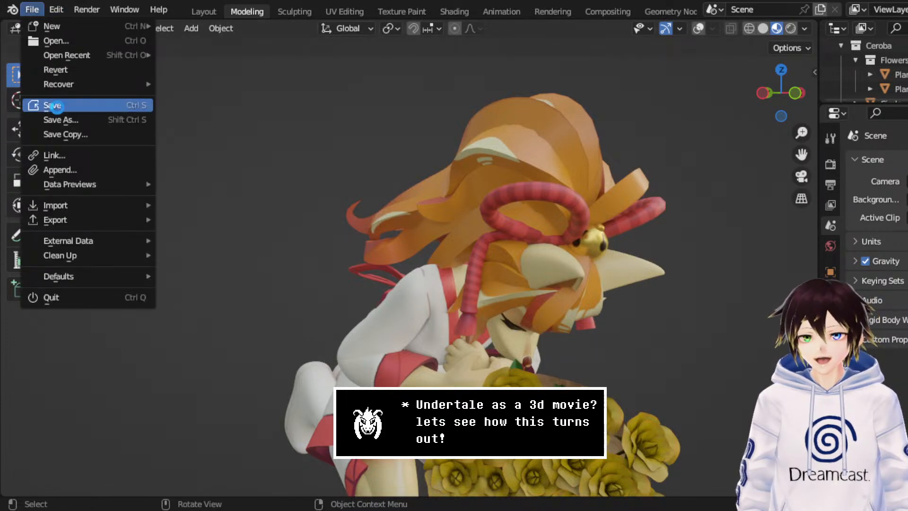
click(61, 106)
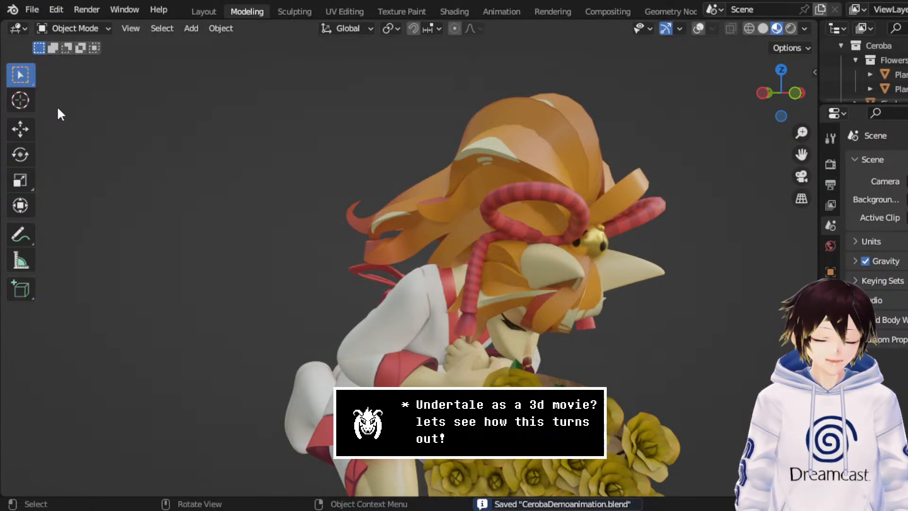